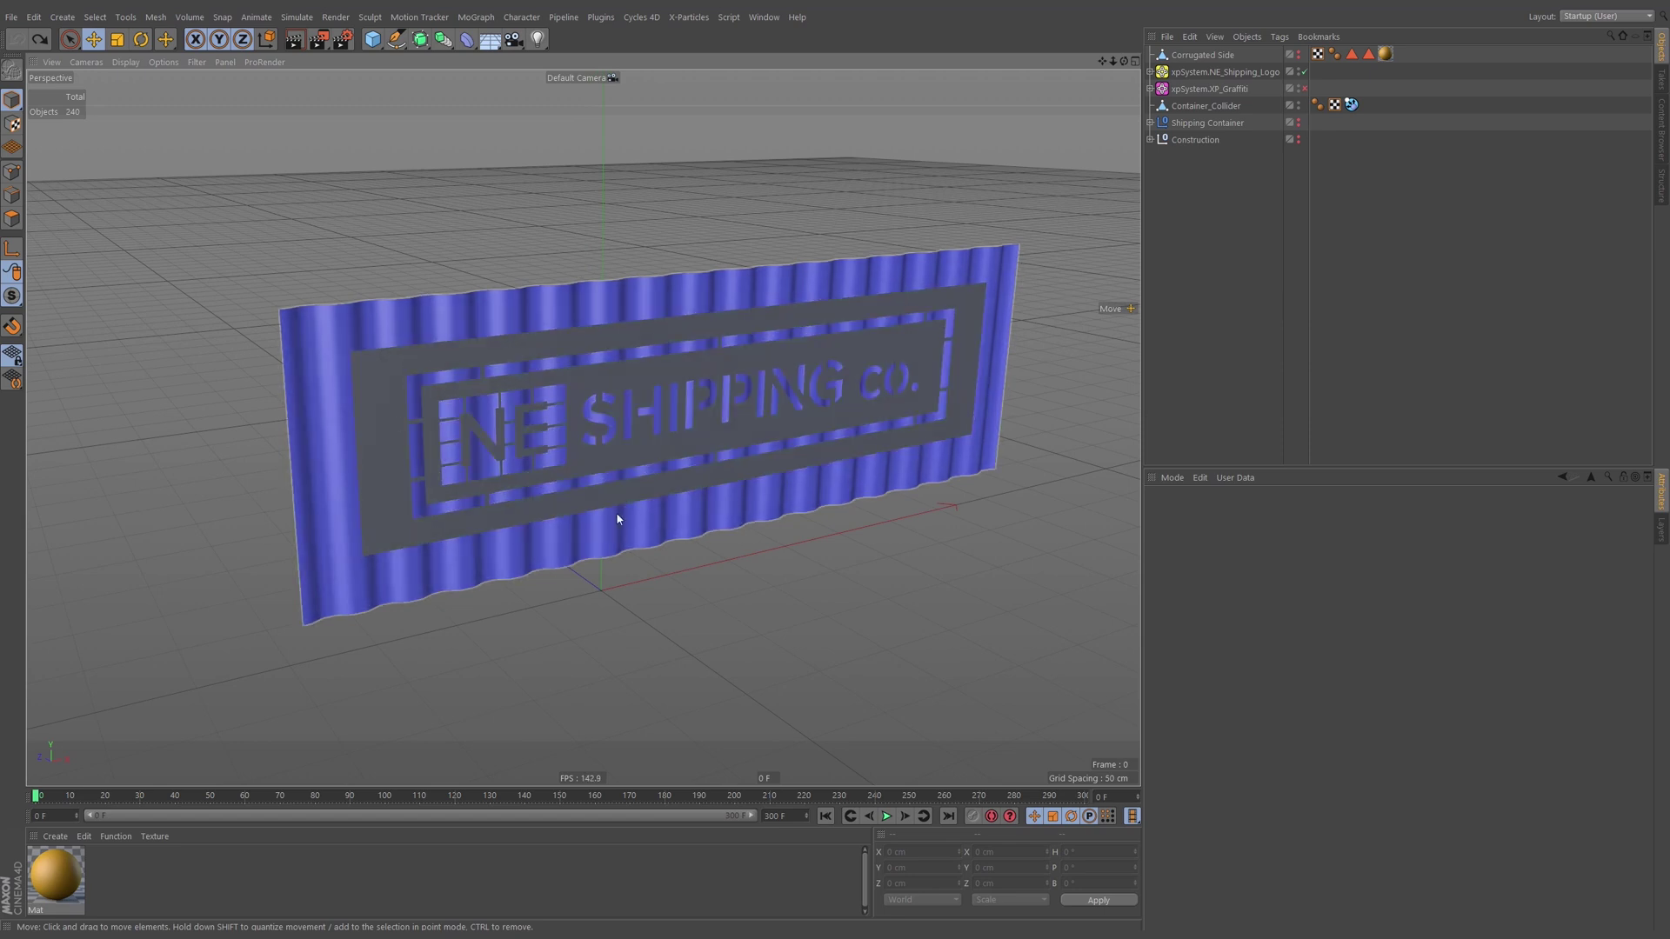
left_click_drag(781, 370, 782, 330, "alt")
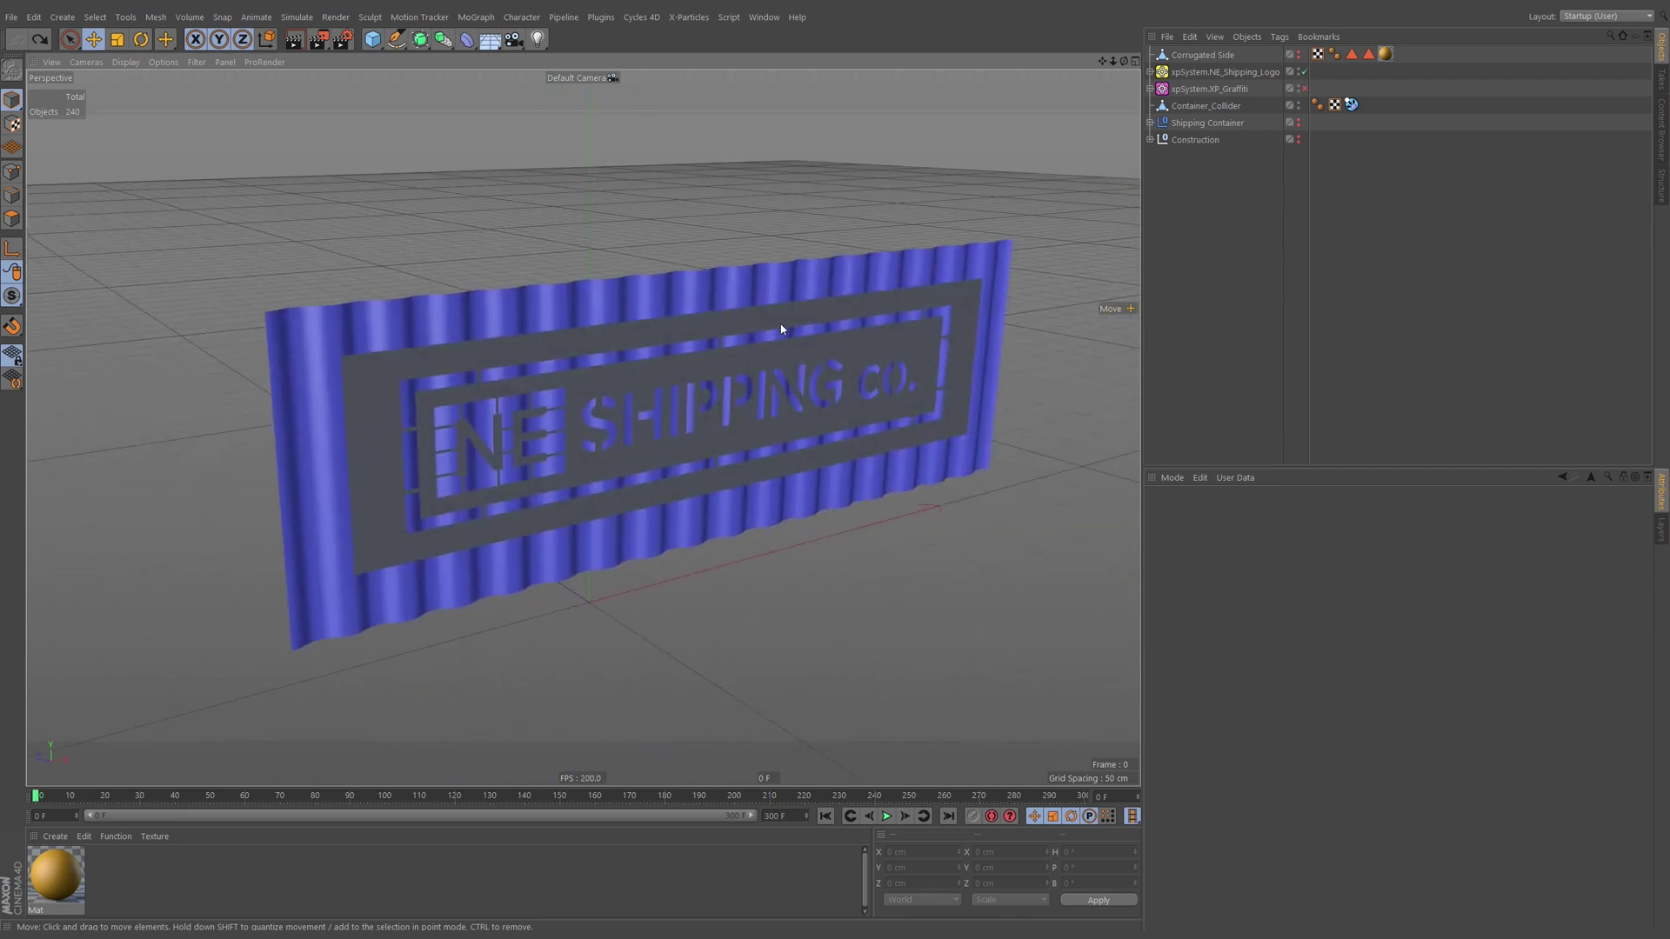
scroll(456, 383, "up", 5)
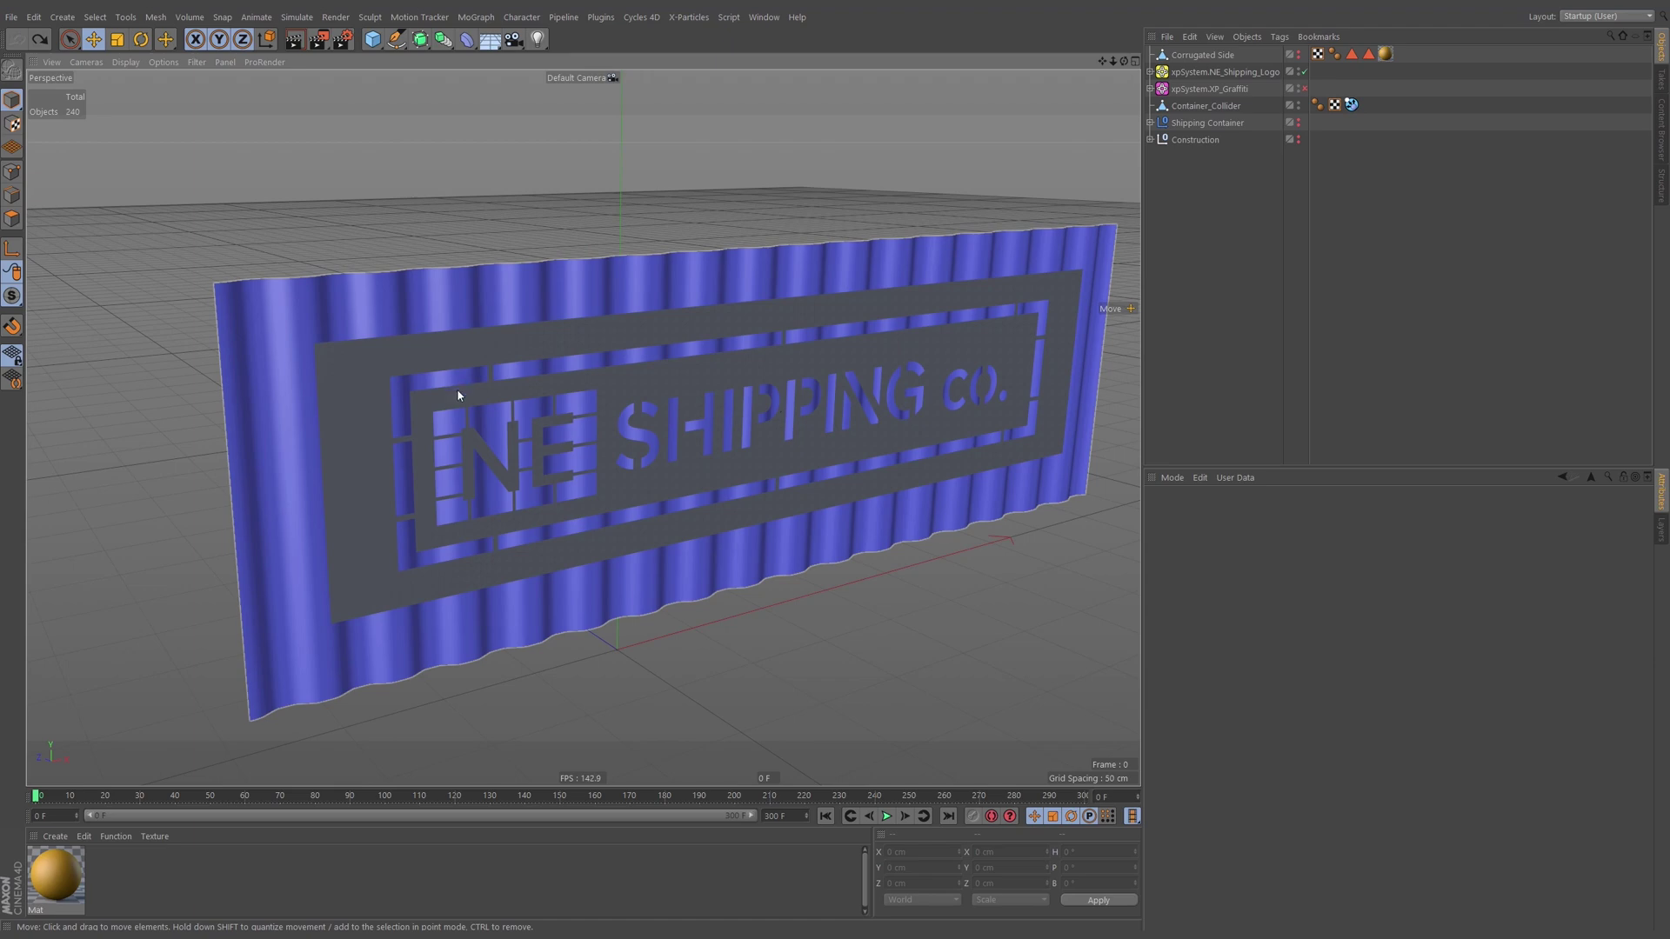
left_click_drag(457, 383, 644, 351, "alt")
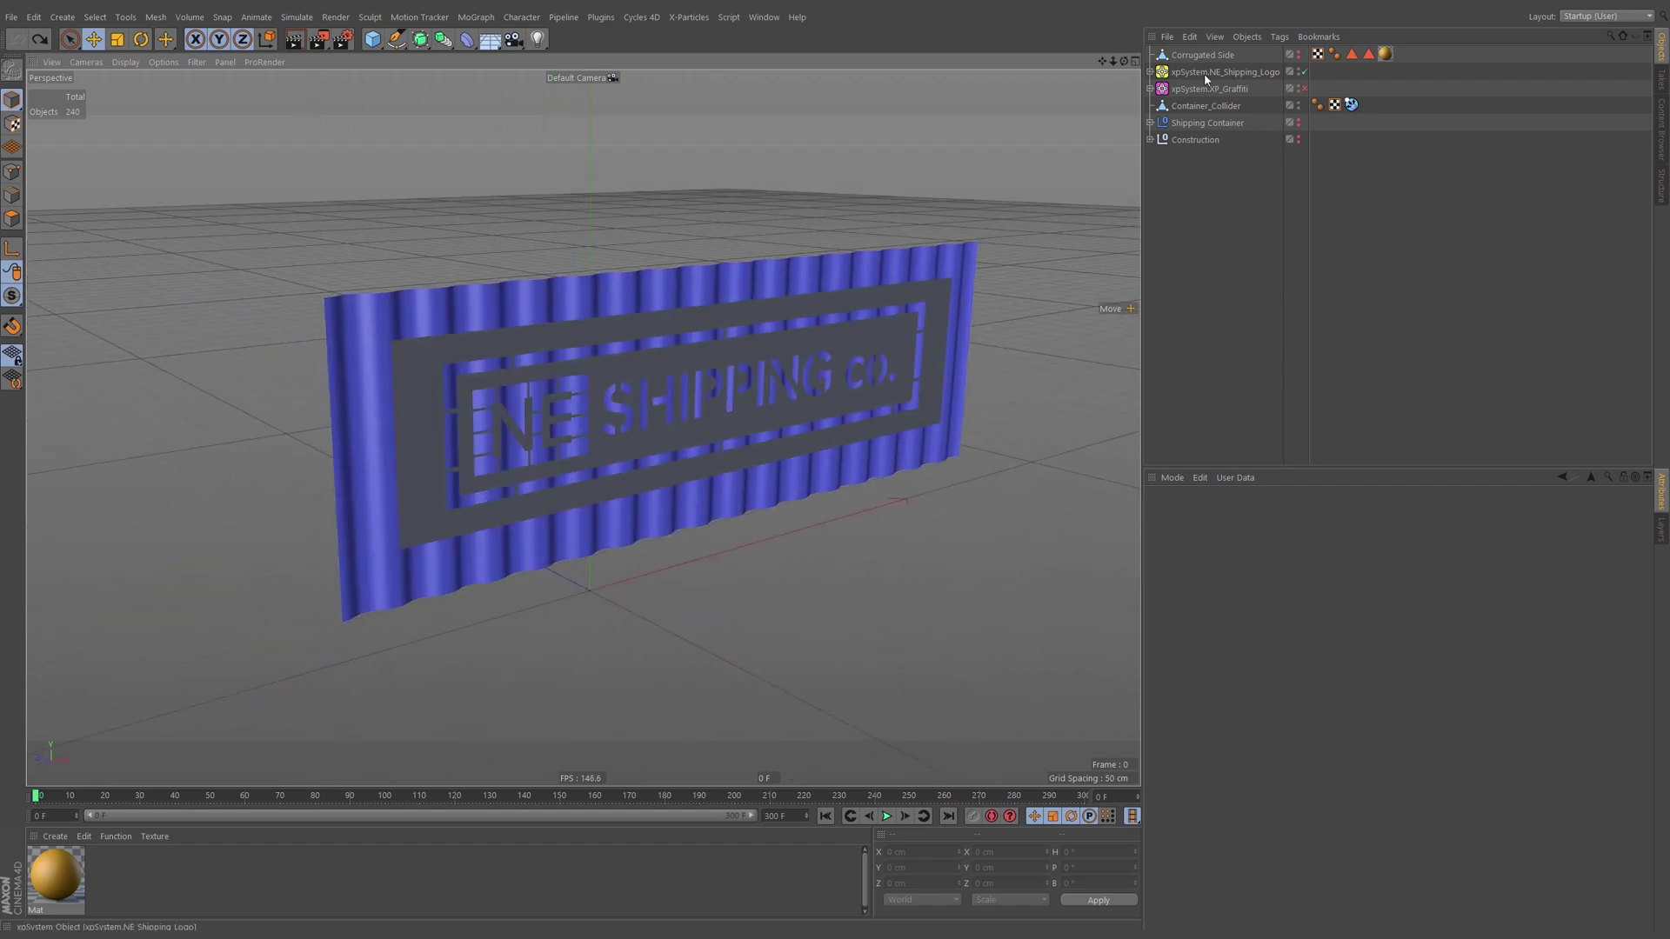
left_click_drag(827, 253, 809, 365, "alt")
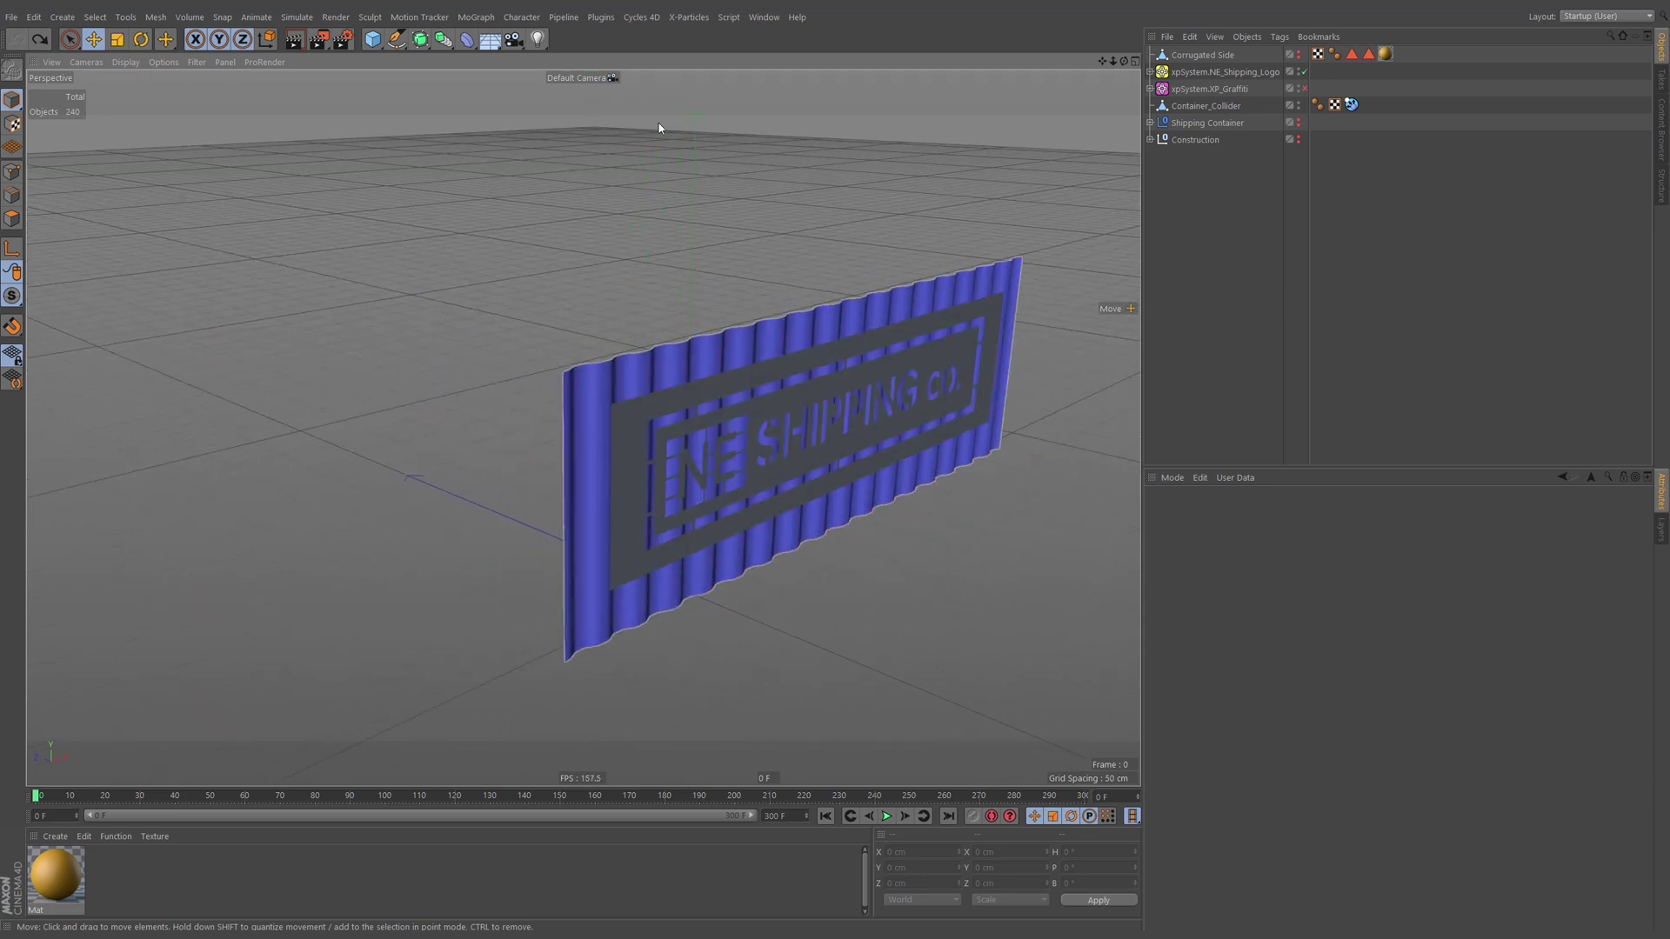
Add a plane object and move it about 449 cm along Z, clear of the corrugated panel.
left_click(374, 38)
left_click(510, 78)
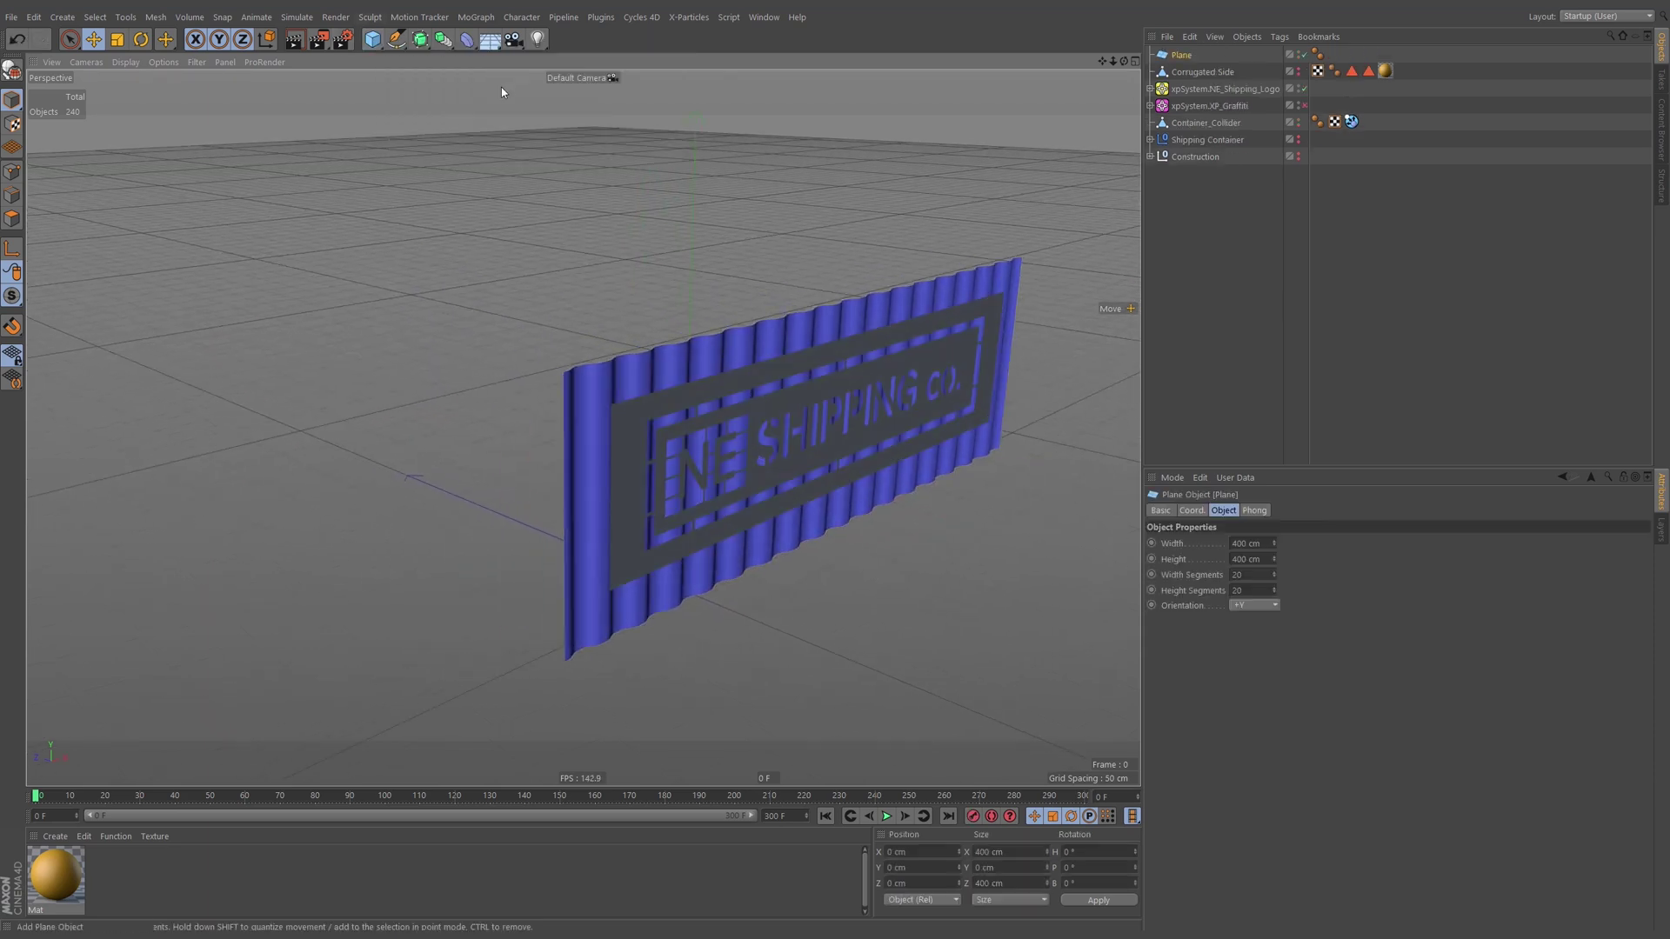
left_click_drag(690, 520, 263, 411)
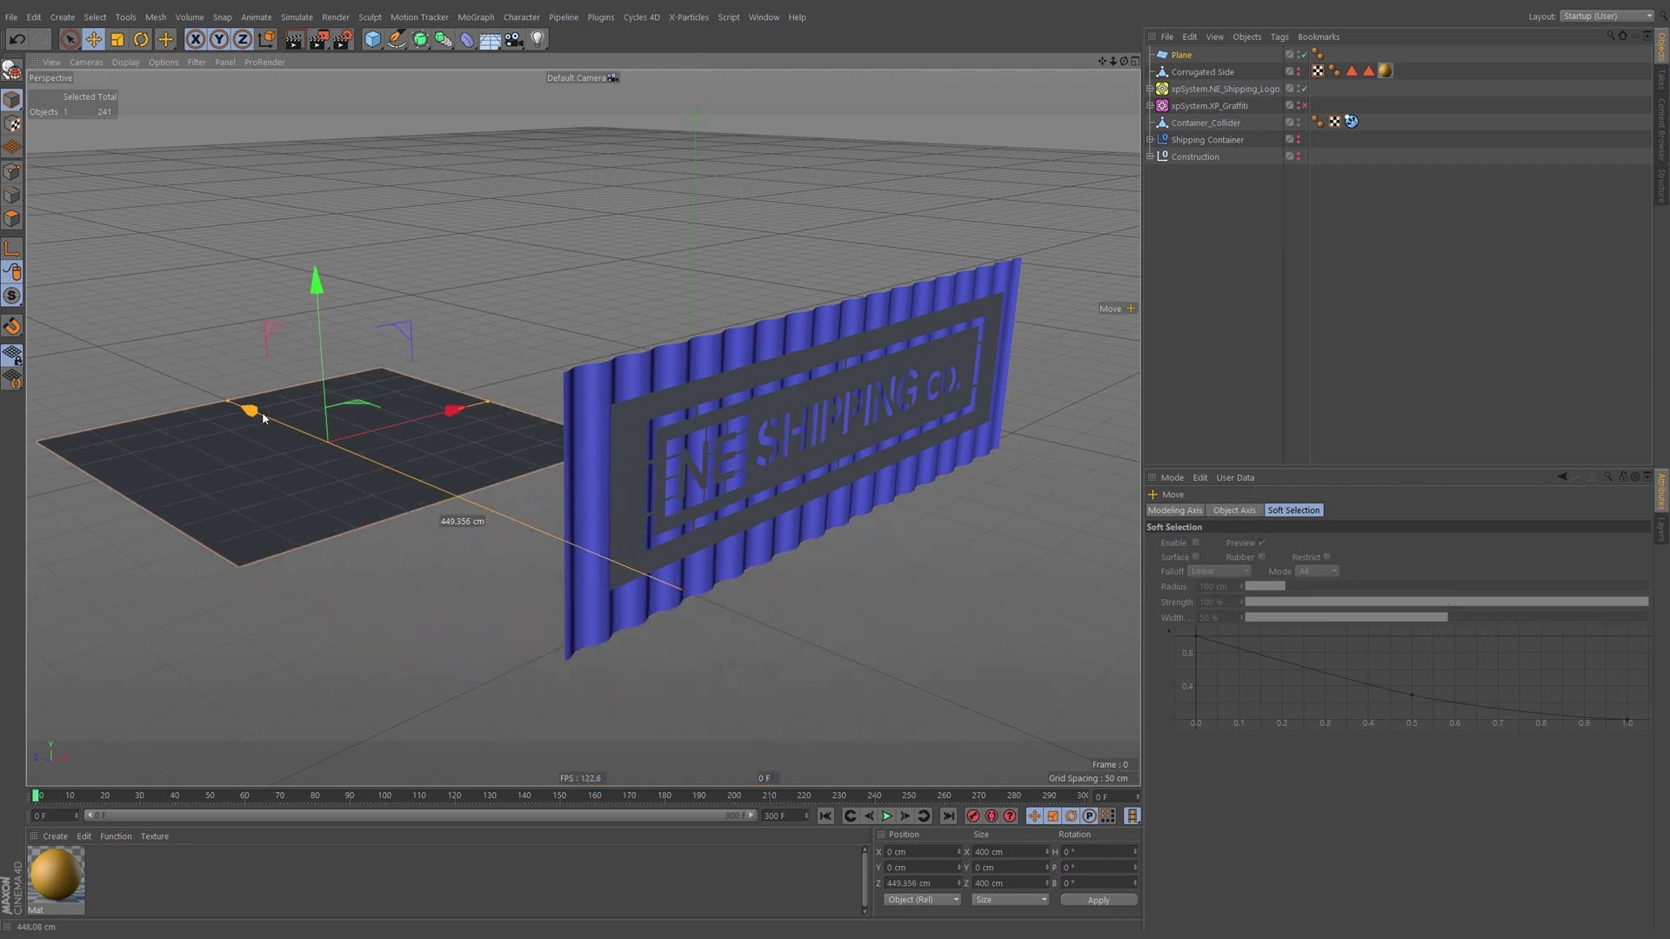
Move the Corrugated Side object into the Construction group.
left_click_drag(1202, 70, 1196, 156)
left_click(1150, 139)
left_click(1150, 139)
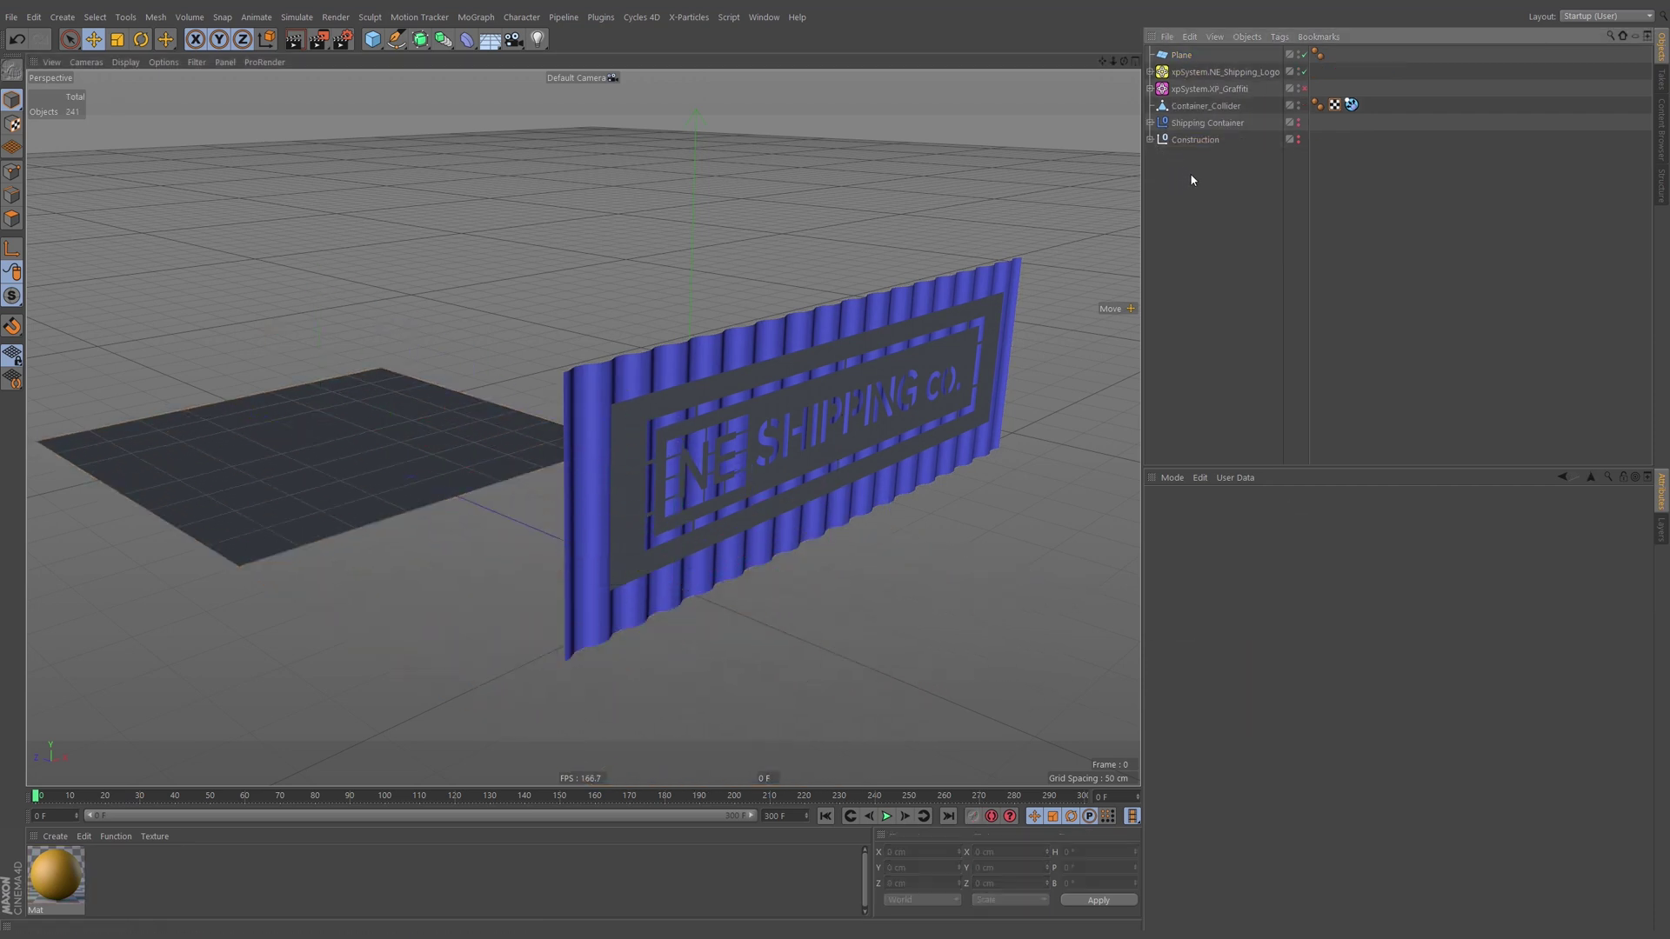
Set the plane's width and height segments to 40 each and make the plane editable.
left_click(1181, 54)
key("o")
middle_click_drag(716, 392, 809, 409, "alt")
right_click_drag(809, 408, 805, 455, "alt")
middle_click_drag(805, 455, 726, 440, "alt")
left_click_drag(726, 439, 734, 458, "alt")
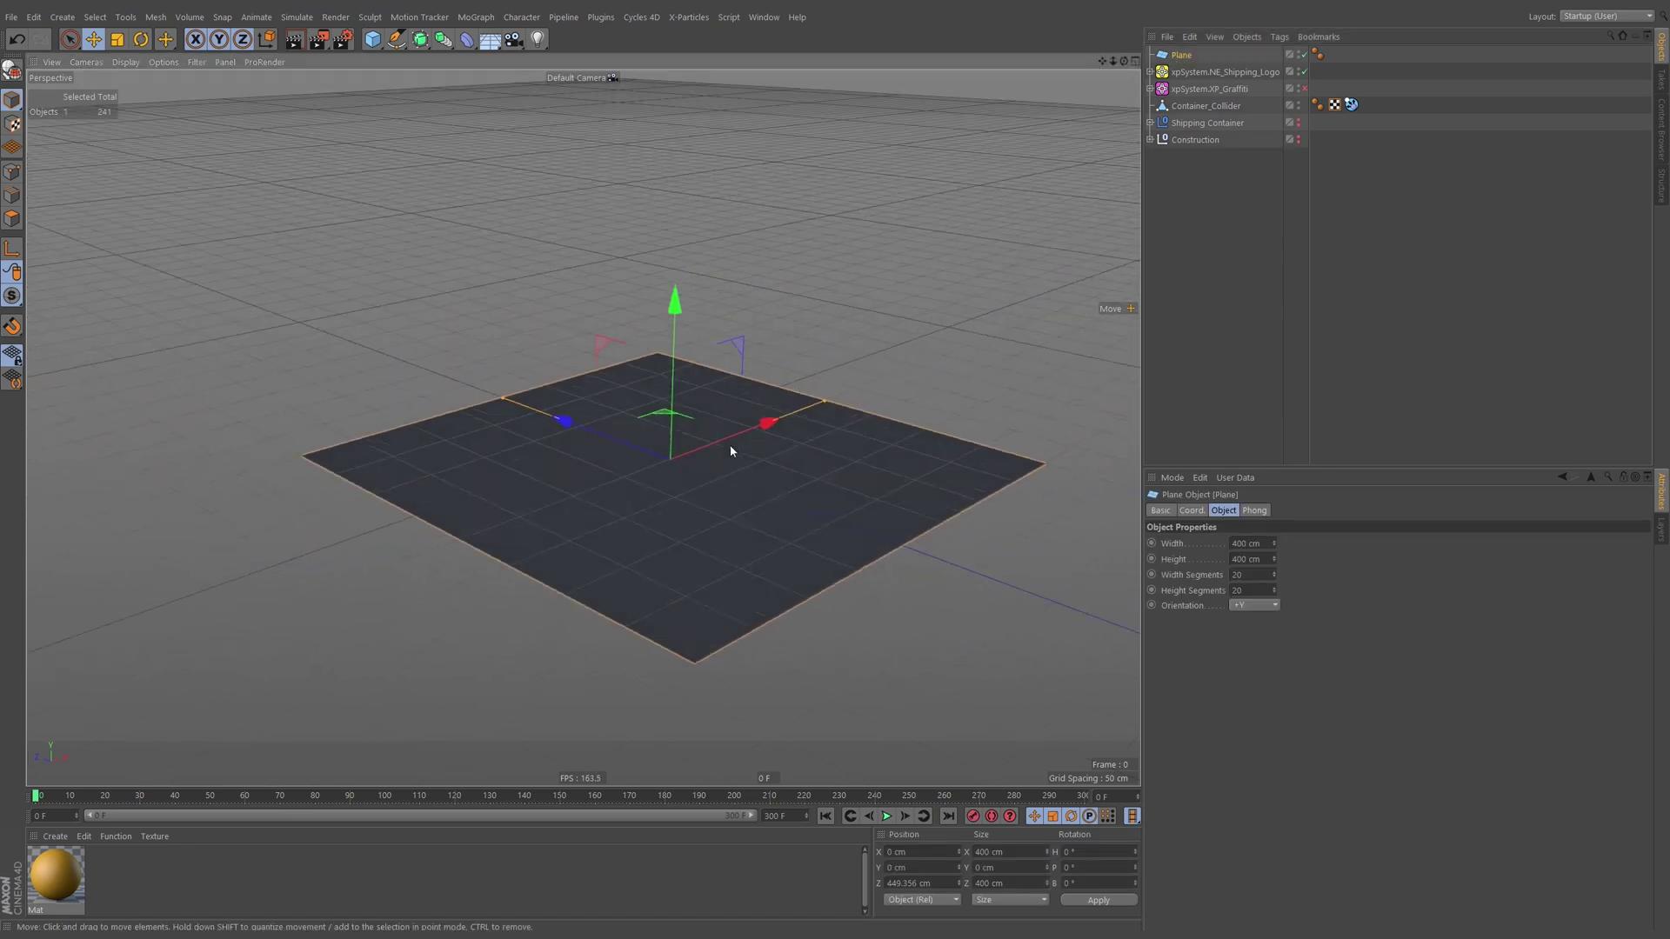
middle_click_drag(774, 420, 715, 417, "alt")
right_click_drag(715, 412, 643, 407, "alt")
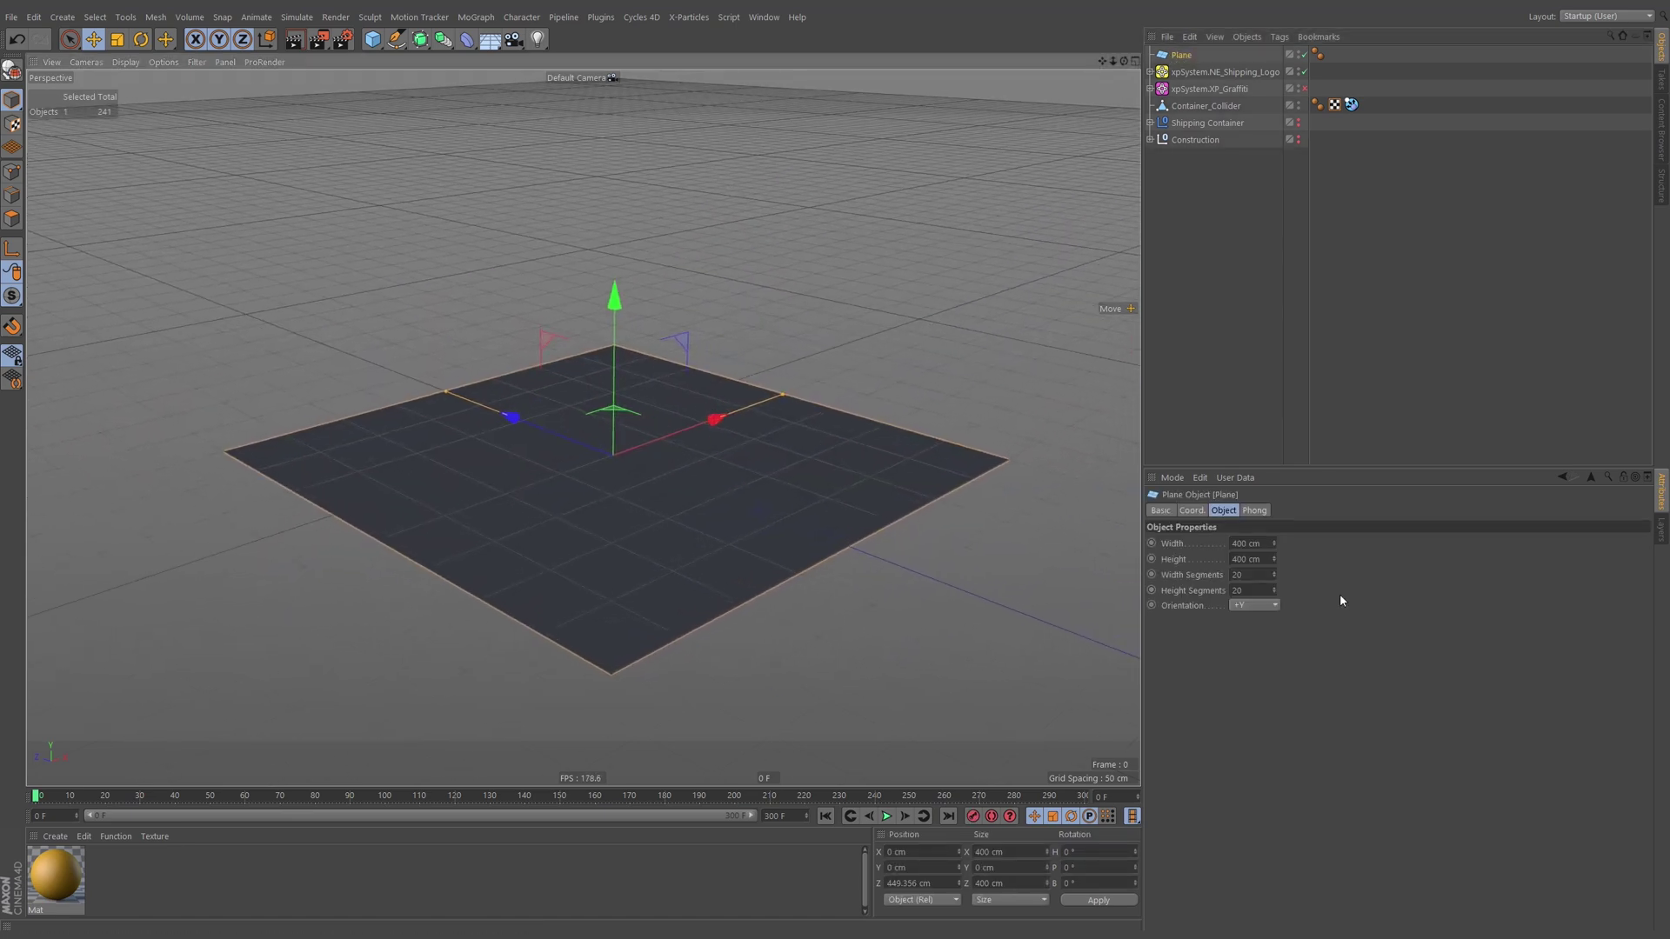
left_click_drag(1250, 576, 1227, 585)
type("40")
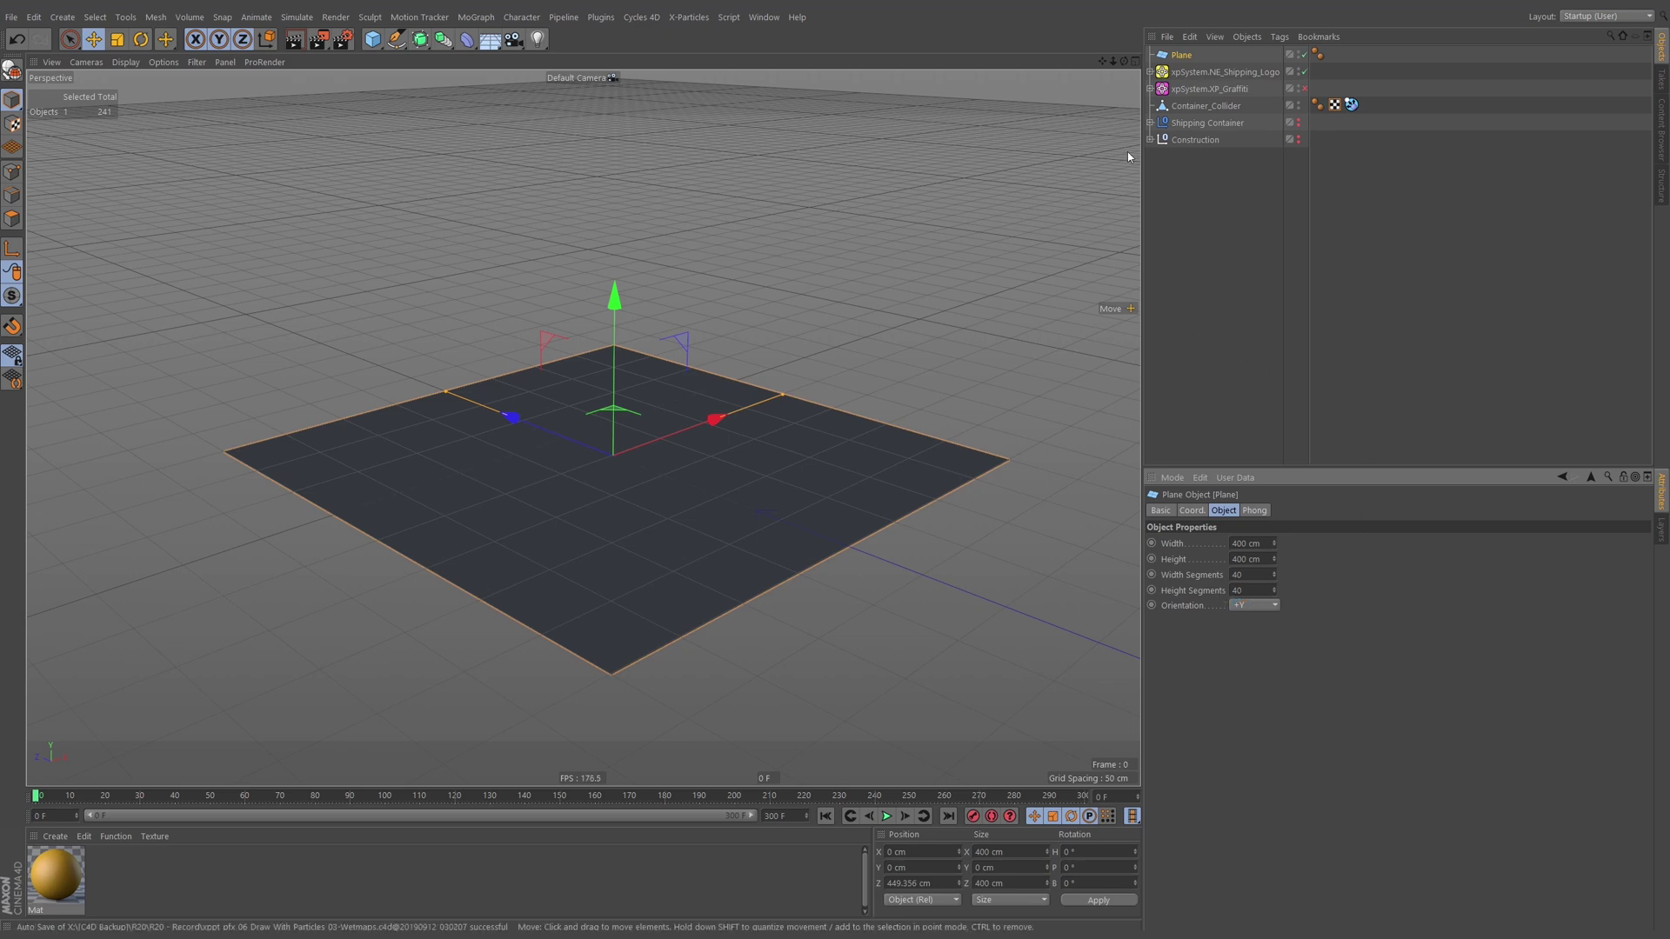
left_click(1181, 55)
key("c")
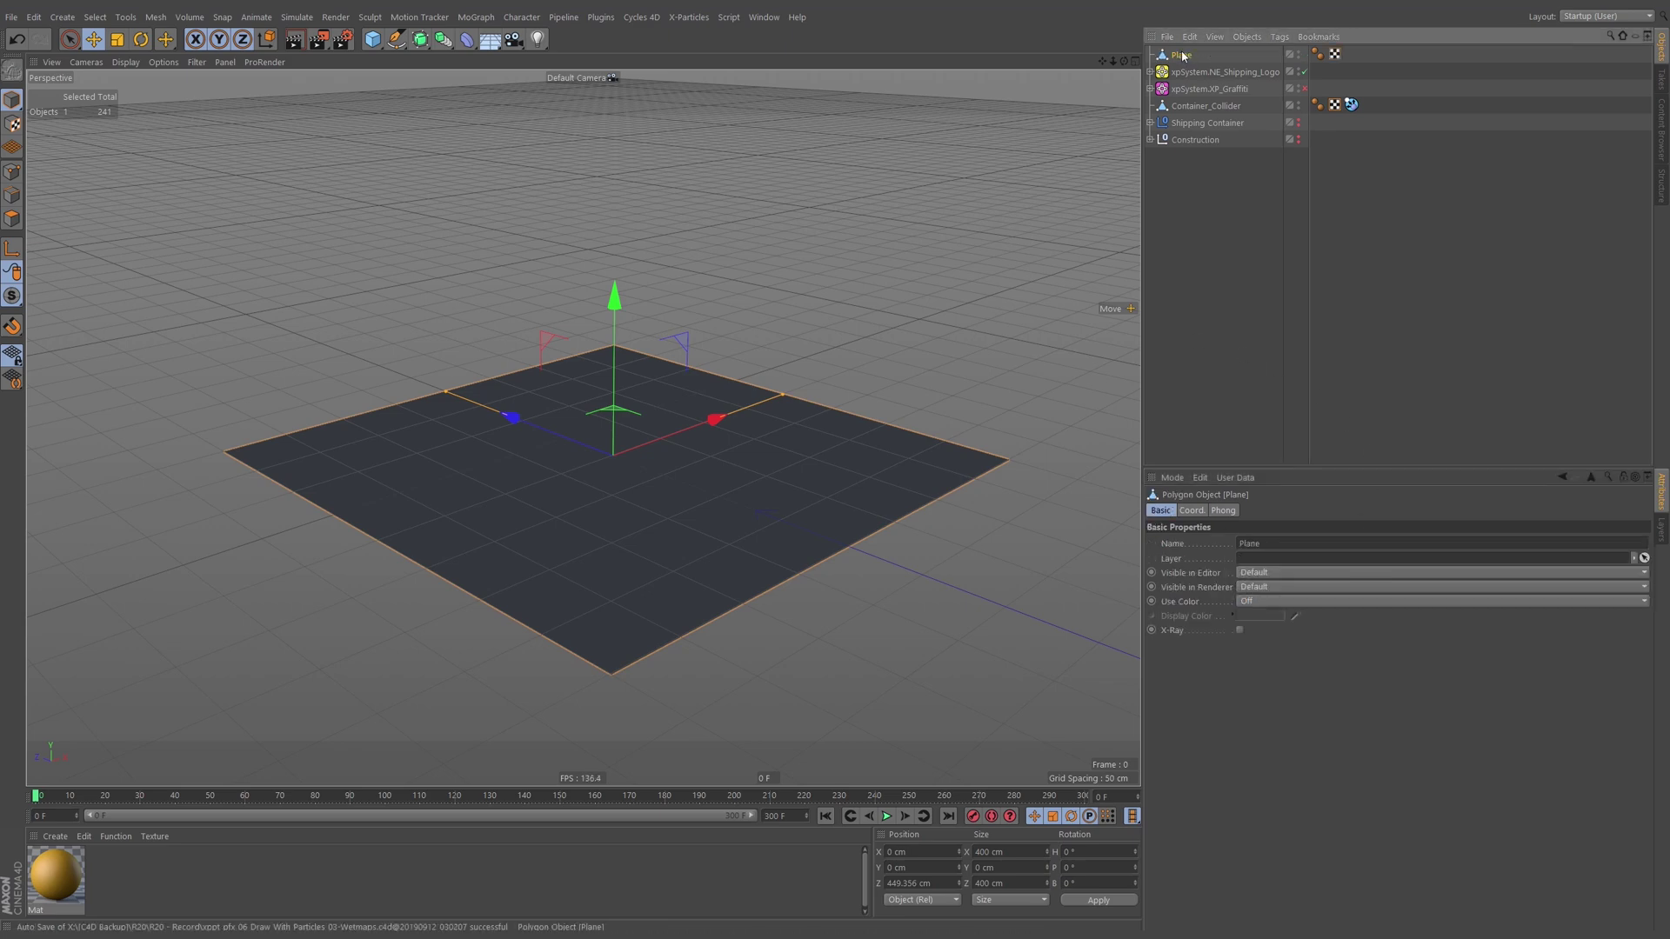
Add an X-Particles xpWetMap tag to the plane and show its Sources settings.
left_click_drag(563, 551, 716, 457, "alt")
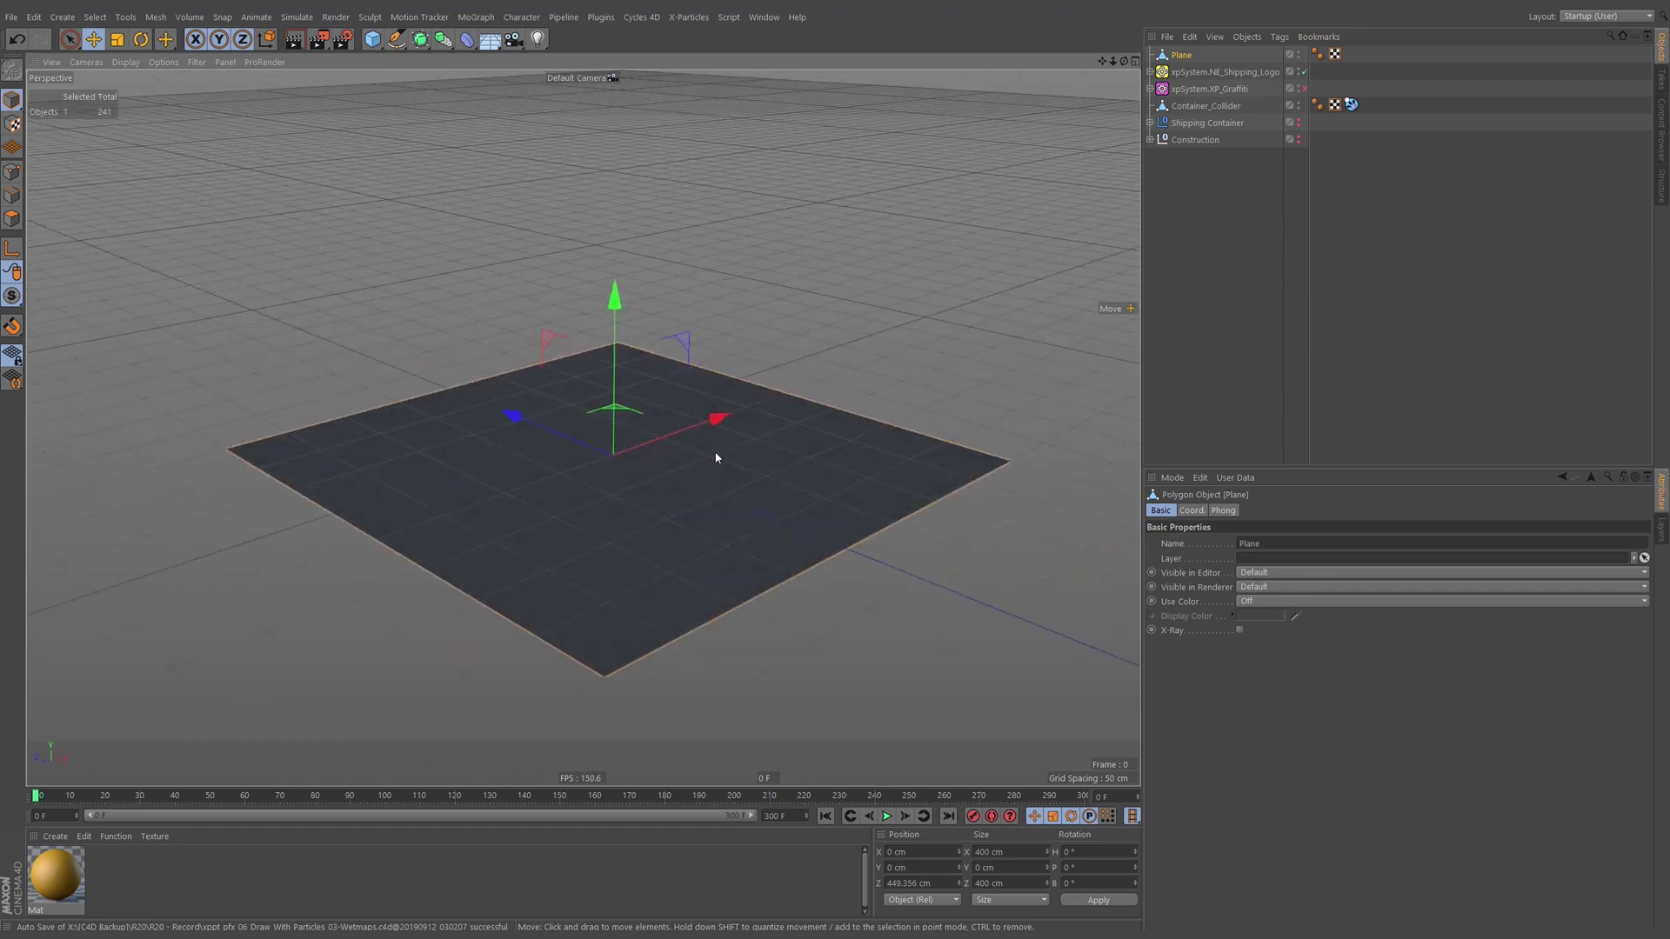
right_click(1183, 59)
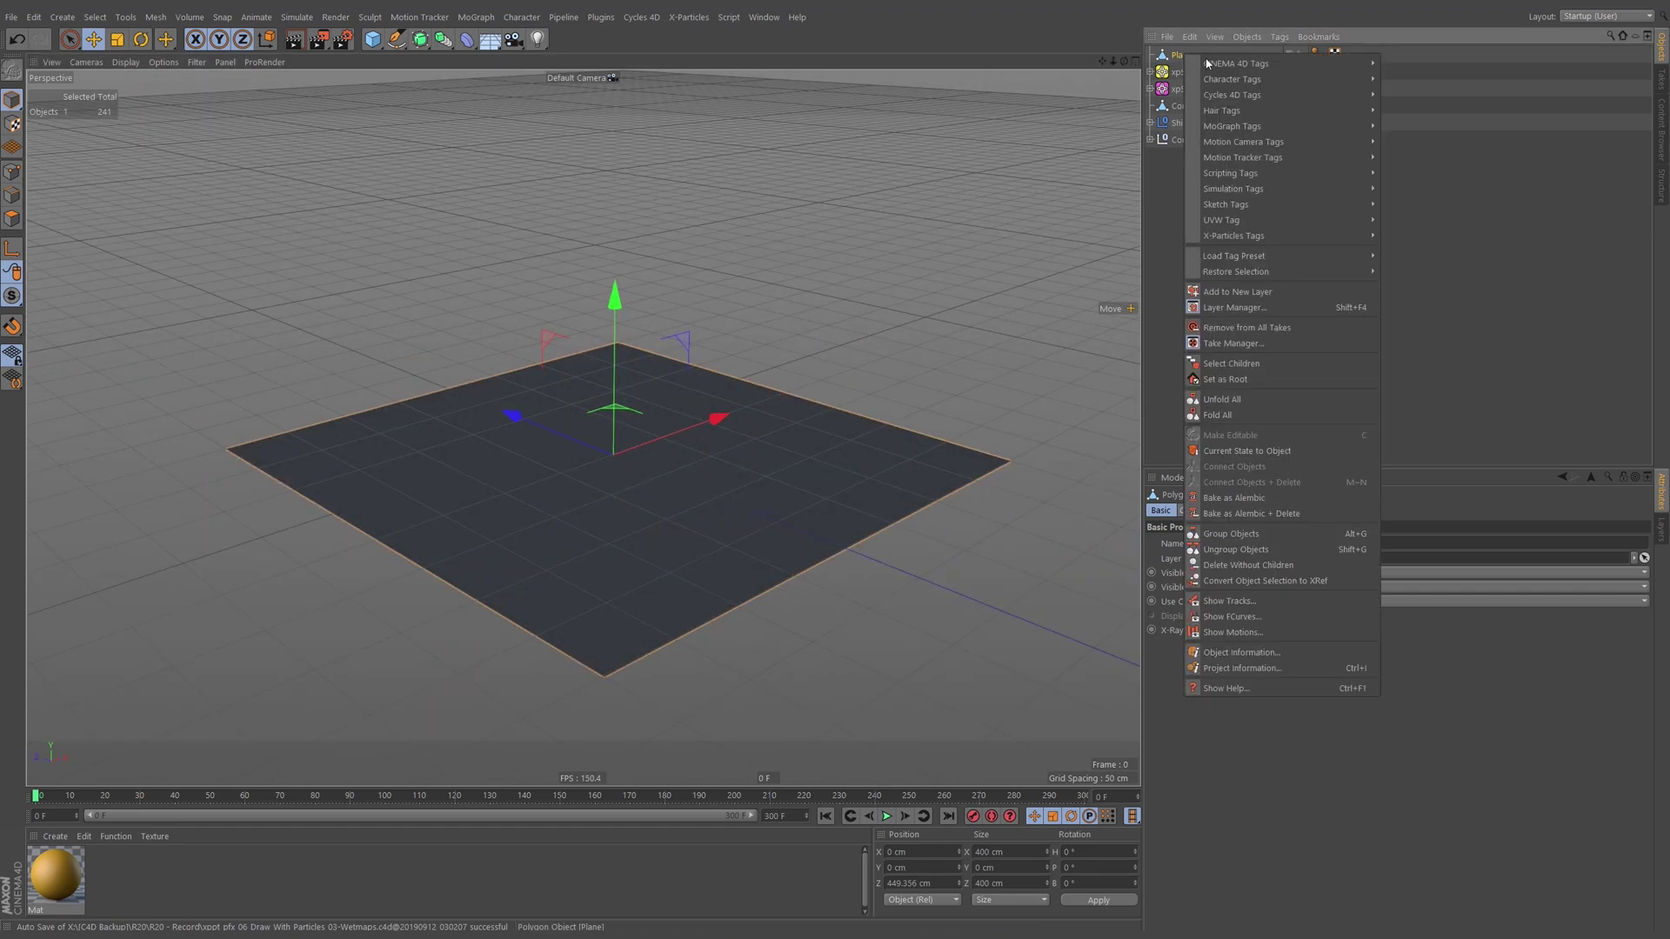
mouse_move(1288, 243)
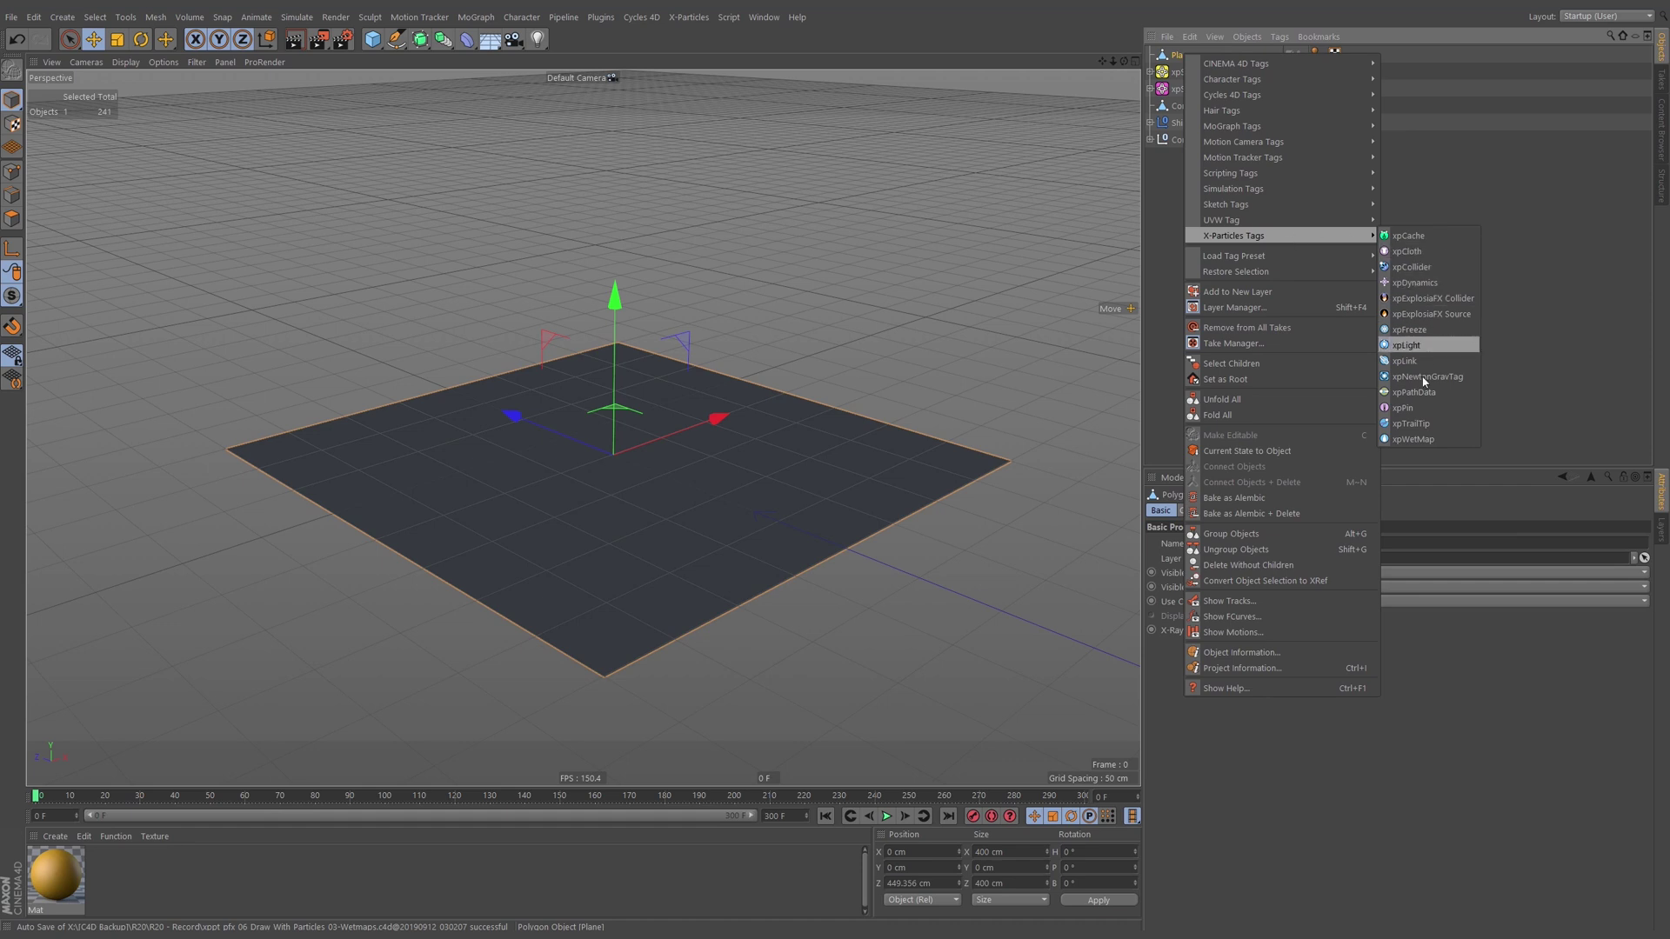
left_click(1433, 439)
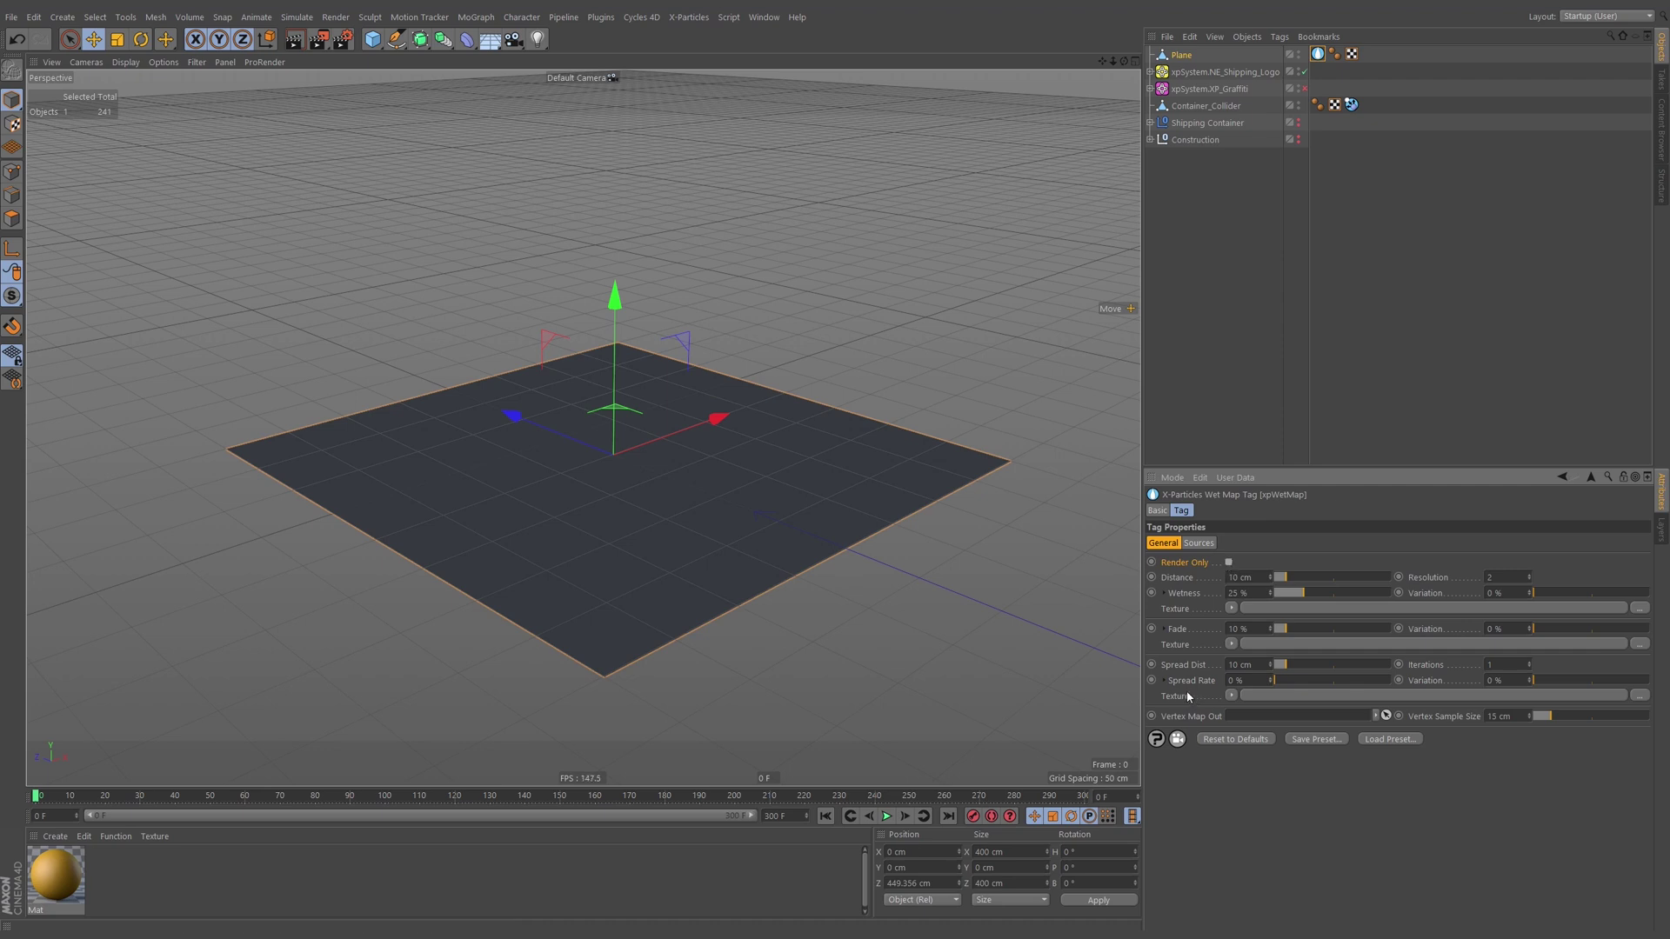
left_click(1197, 544)
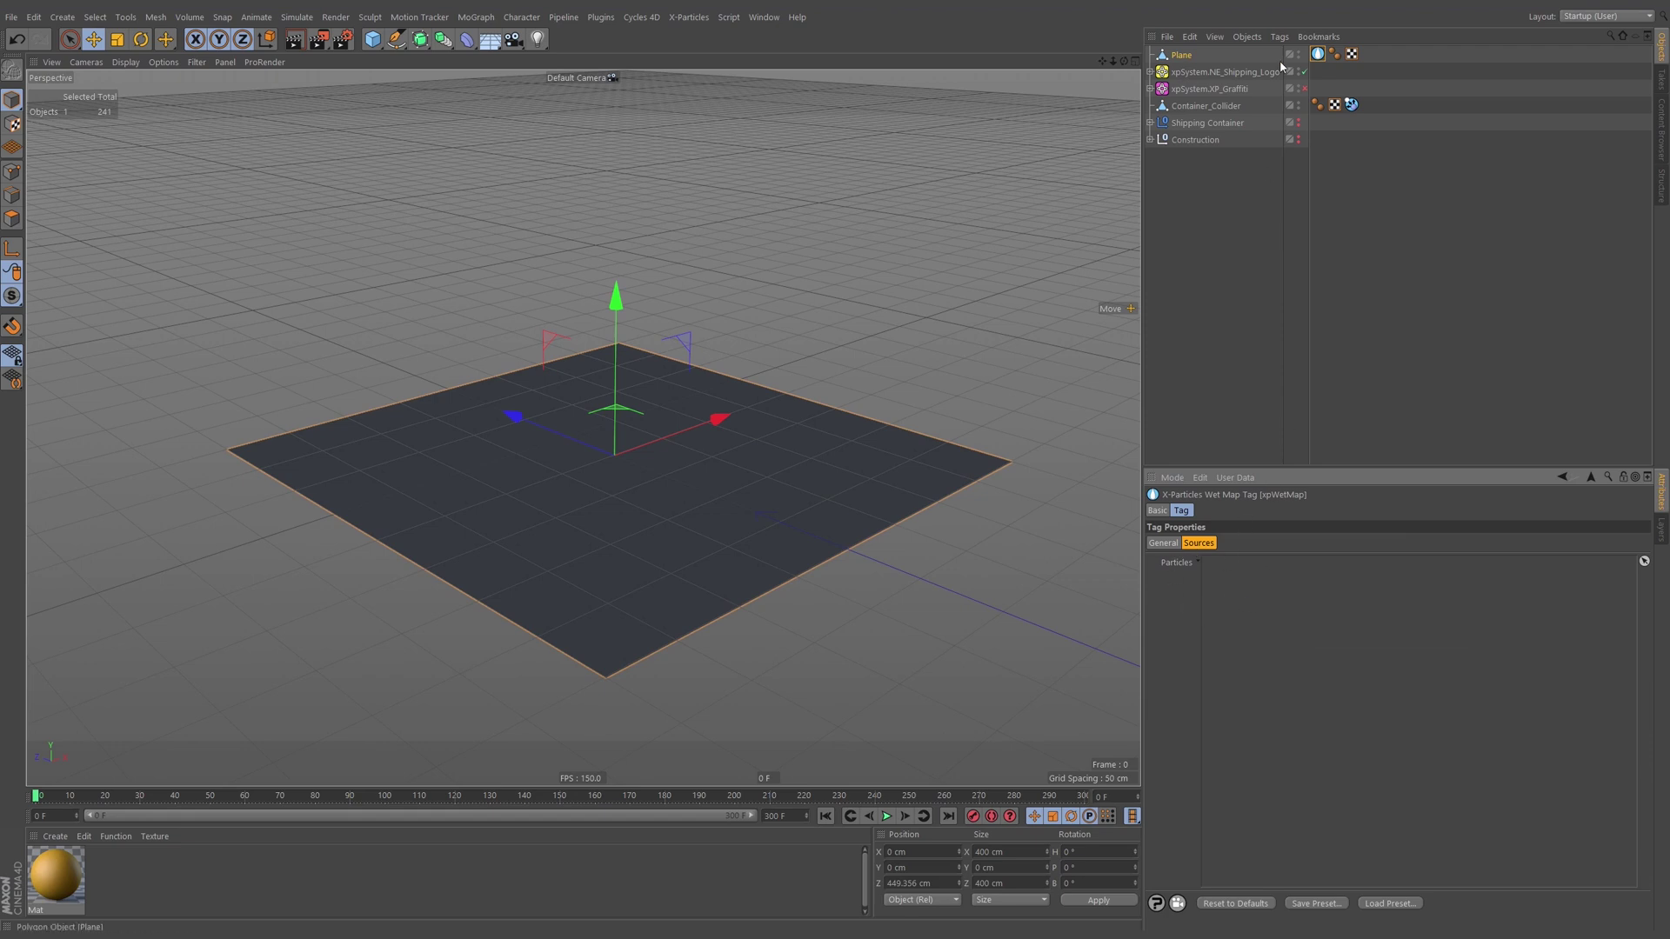
Add an X-Particles xpEmitter to the scene.
scroll(739, 476, "down", 1)
scroll(778, 448, "up", 1)
key("shift+c")
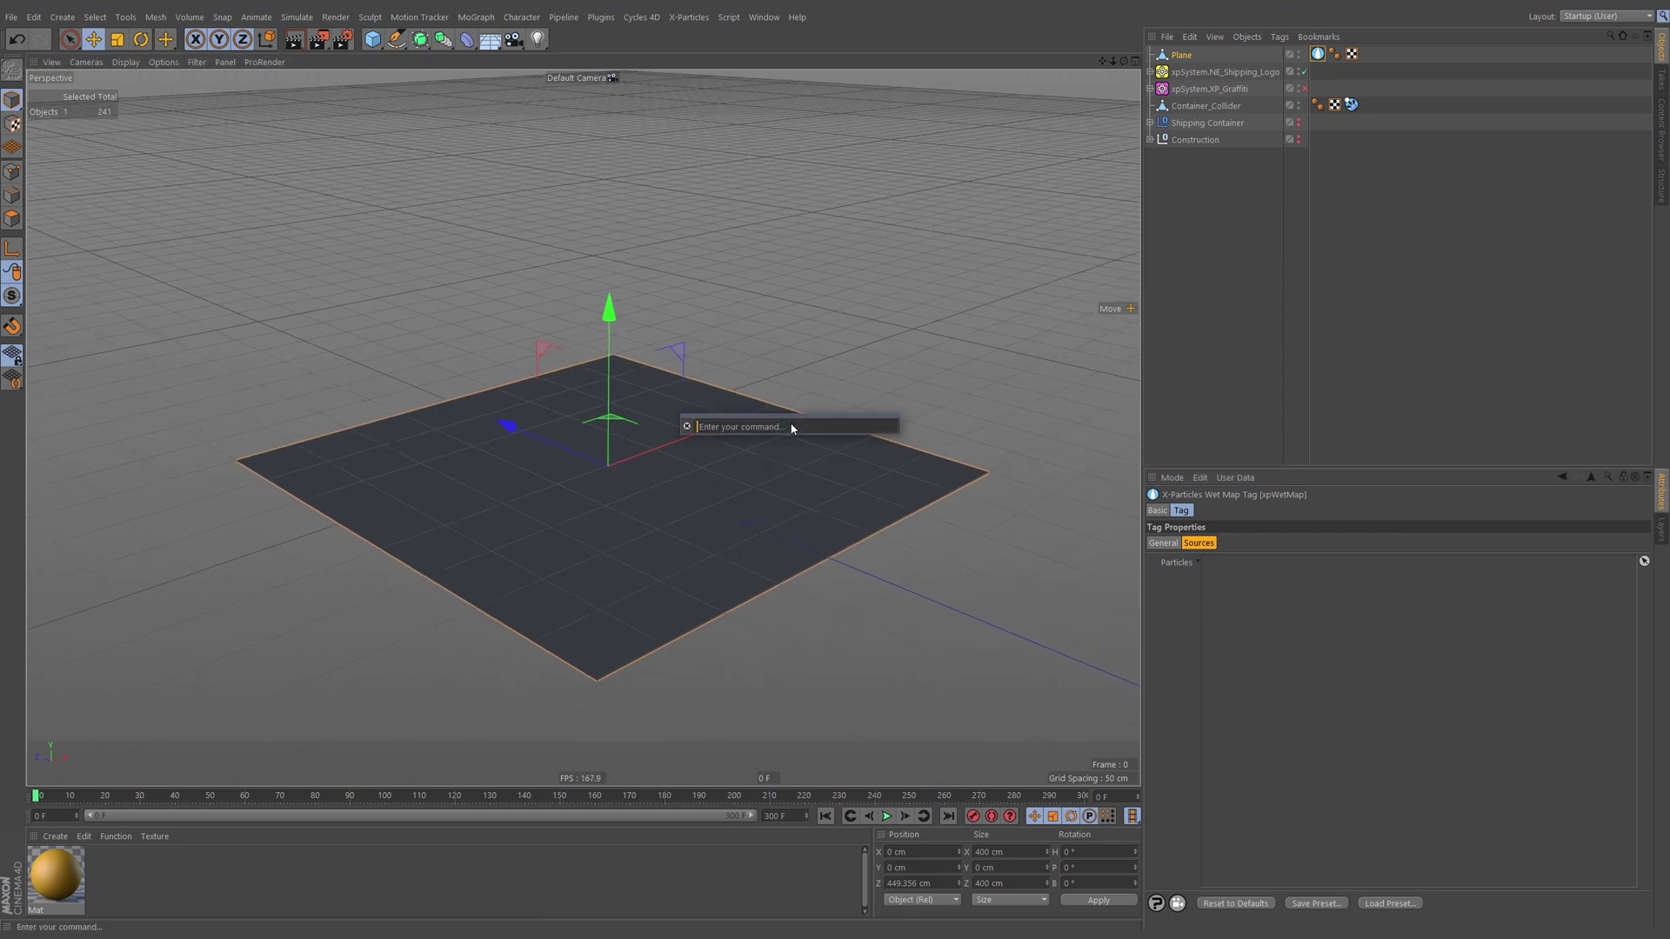
type("xpe")
key("Return")
scroll(1031, 368, "down", 3)
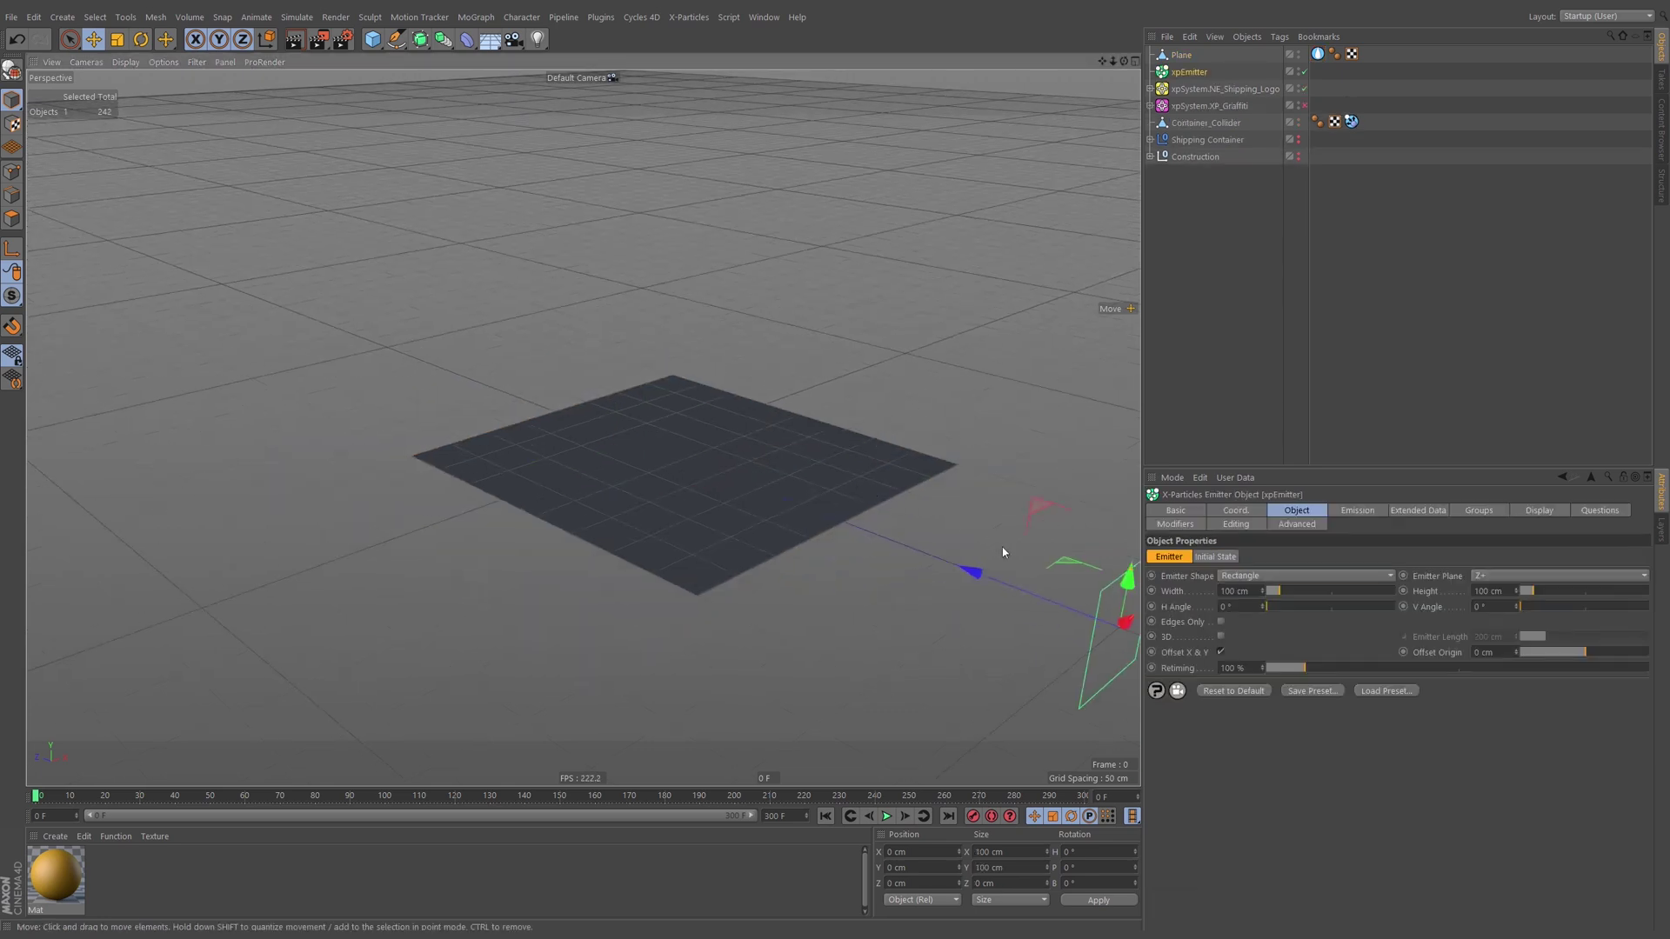
Place the emitter at the plane's edge facing the origin, with a height of about 40 cm and a horizontal angle of about 31°.
left_click_drag(1044, 514, 763, 376)
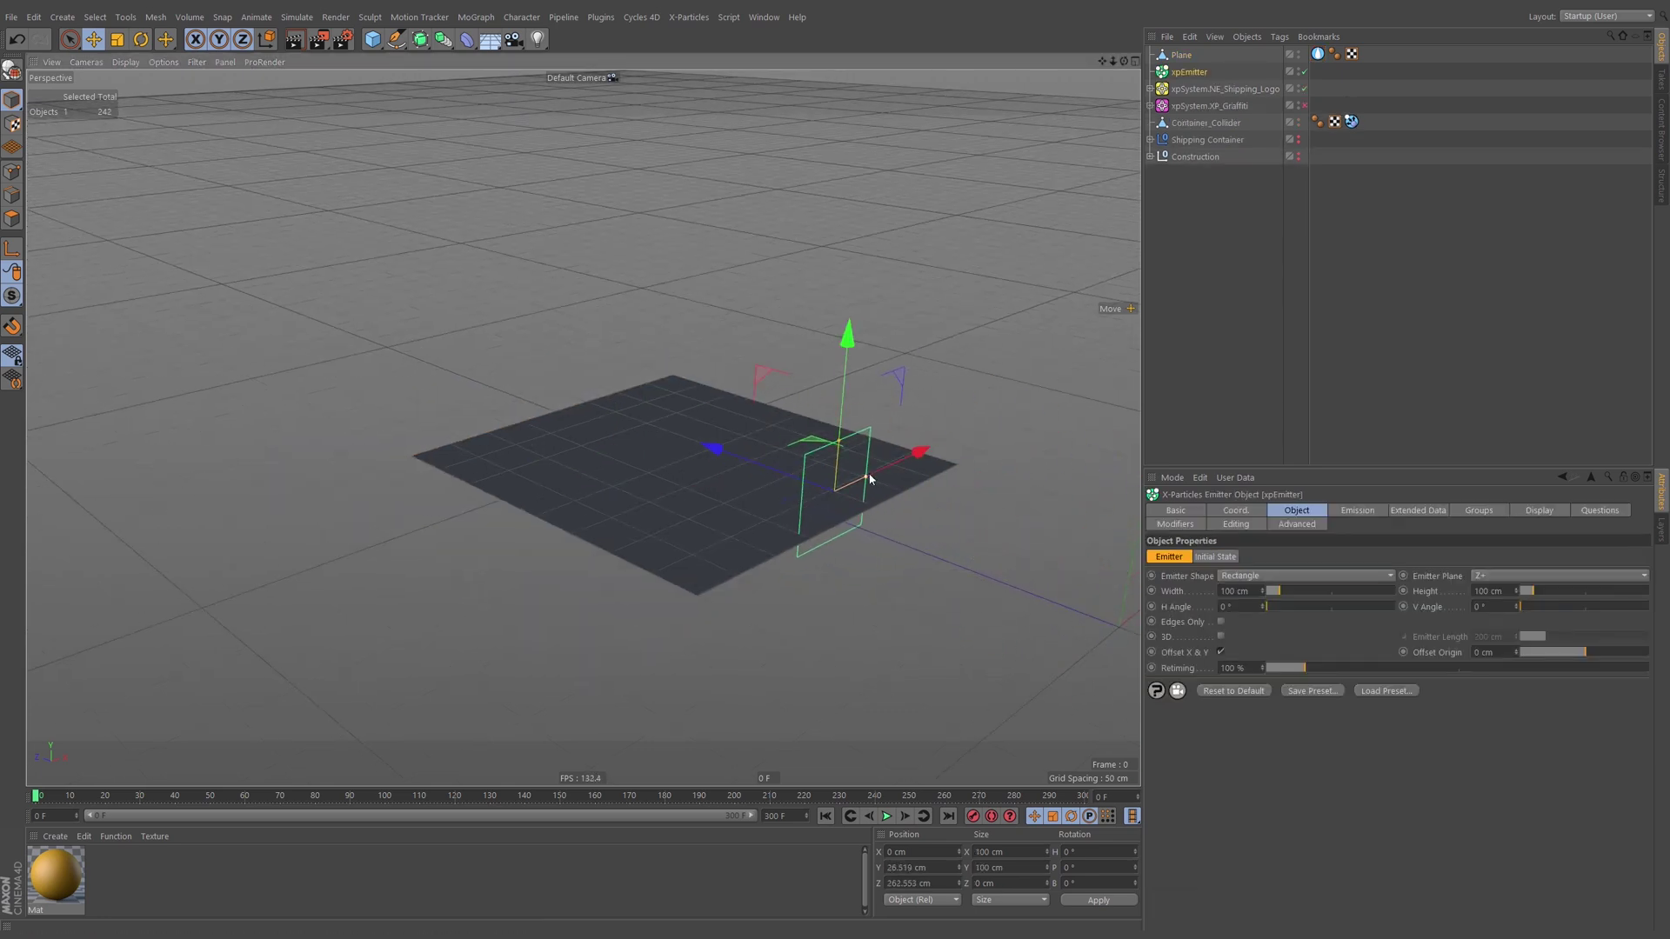
left_click_drag(840, 447, 842, 504)
left_click(1301, 607)
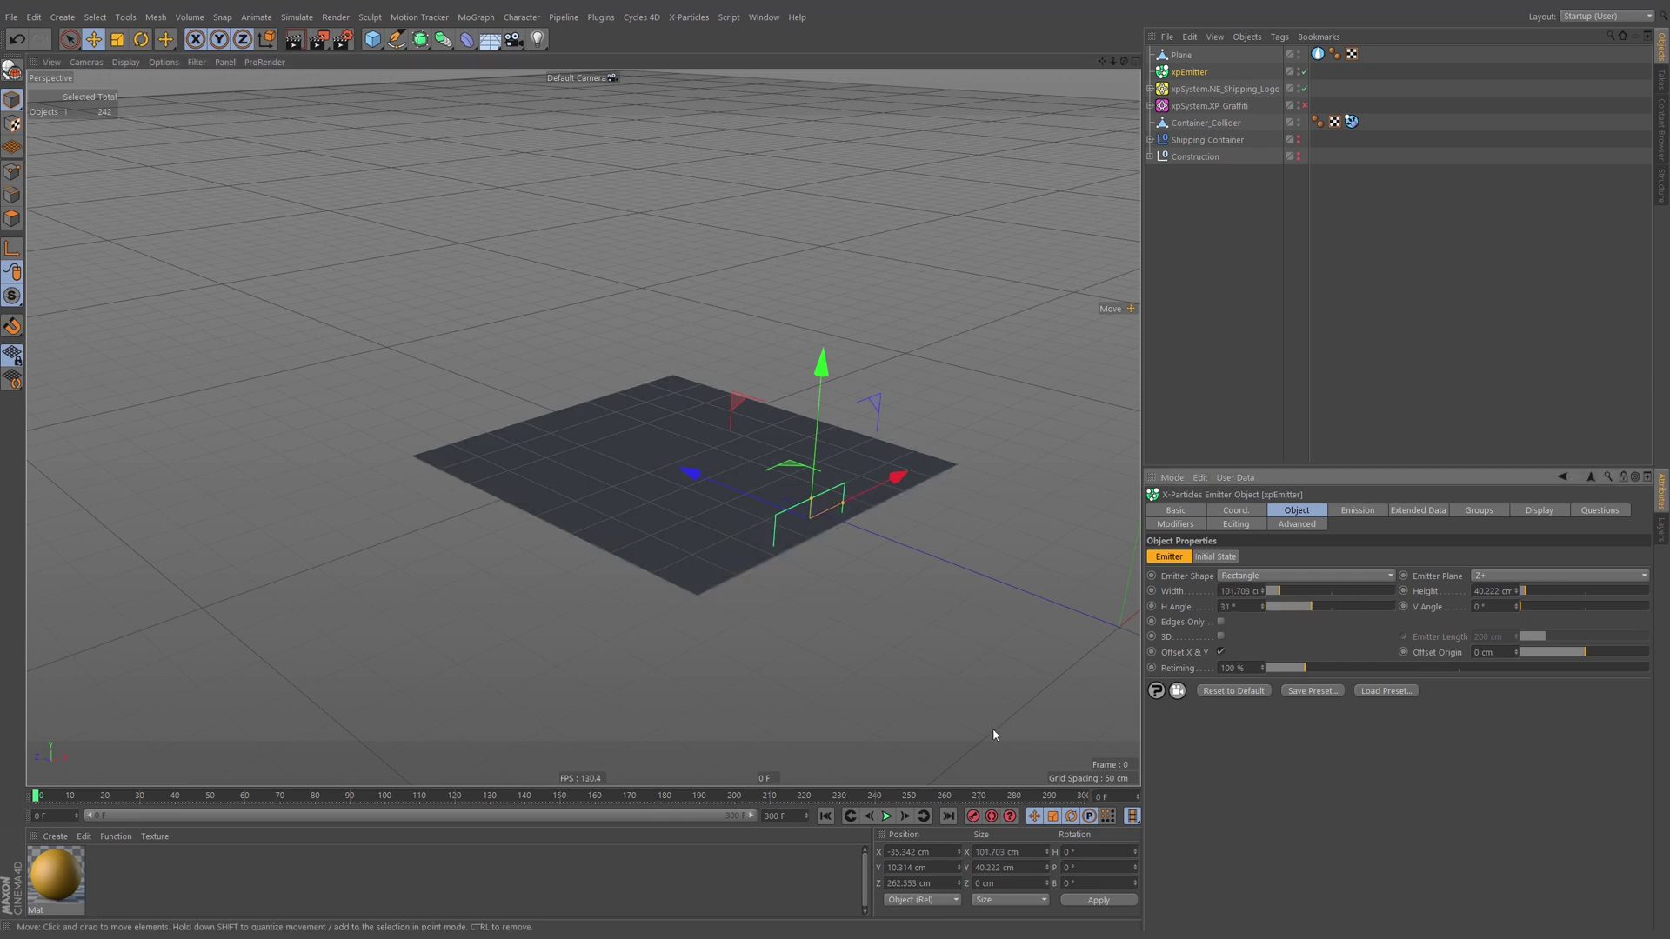
Play the simulation to preview the emission and disable the xpSystem.NE_Shipping_Logo system.
left_click(885, 819)
right_click_drag(861, 364, 752, 382, "alt")
middle_click_drag(1047, 421, 922, 407, "alt")
right_click_drag(922, 407, 1068, 396, "alt")
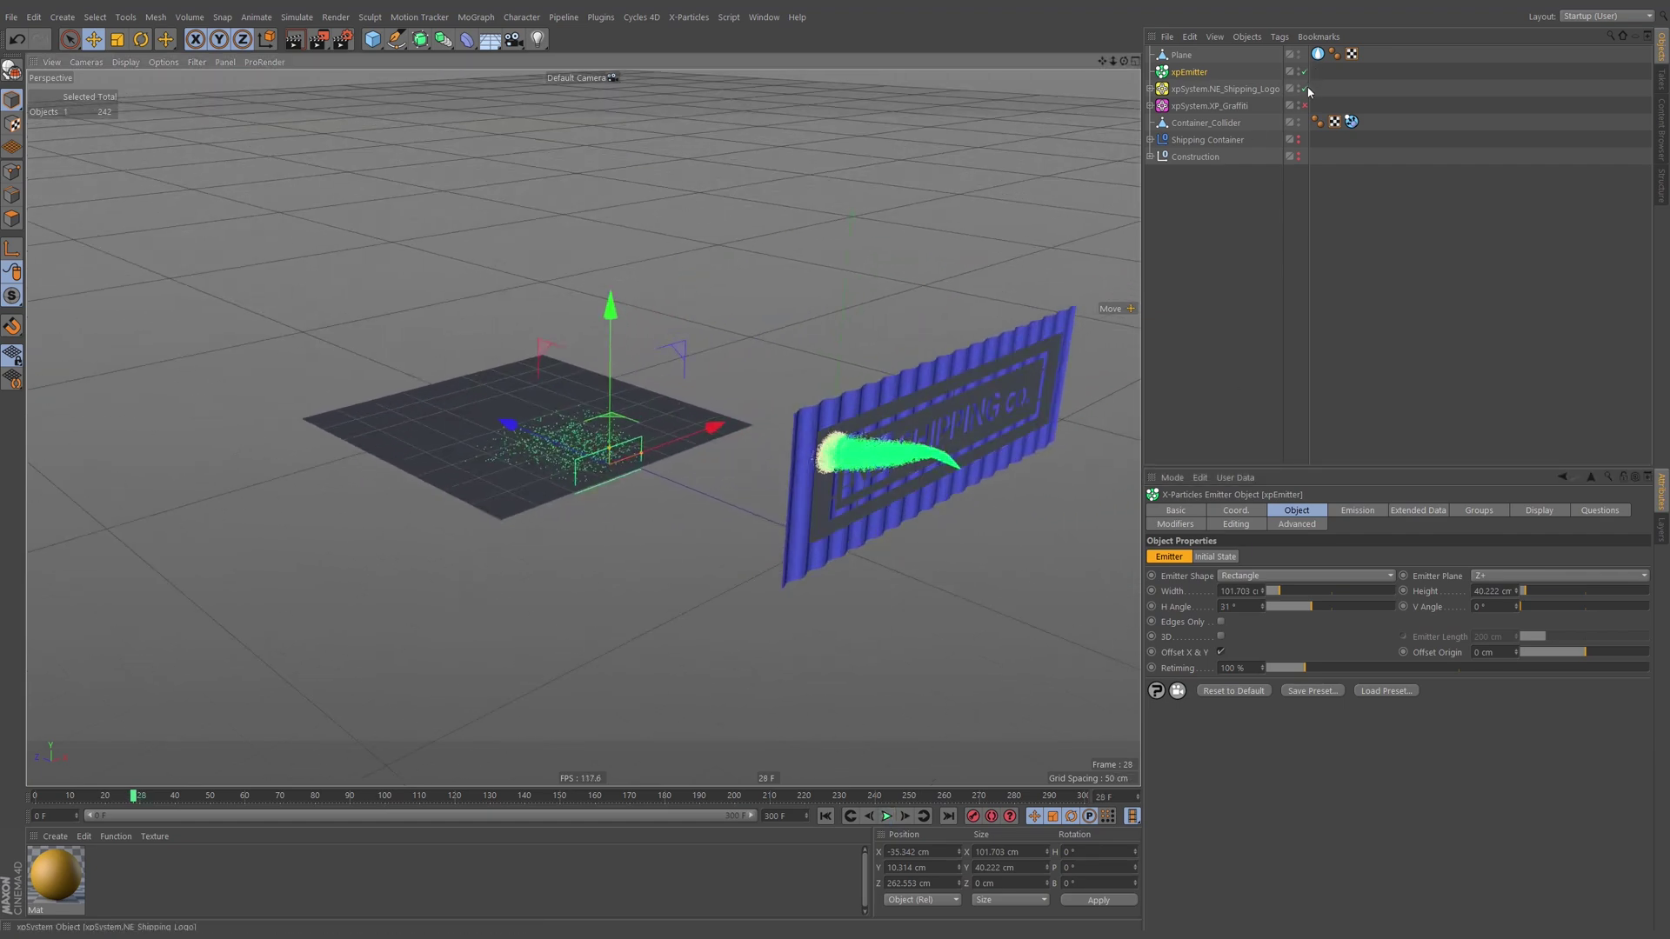
left_click(1306, 89)
Adjust the emitter at the plane's edge and play the simulation to about frame 53.
right_click_drag(555, 442, 589, 430, "alt")
middle_click_drag(589, 430, 738, 436, "alt")
right_click_drag(738, 436, 853, 441, "alt")
left_click_drag(856, 443, 805, 445)
left_click(1232, 241)
left_click(887, 815)
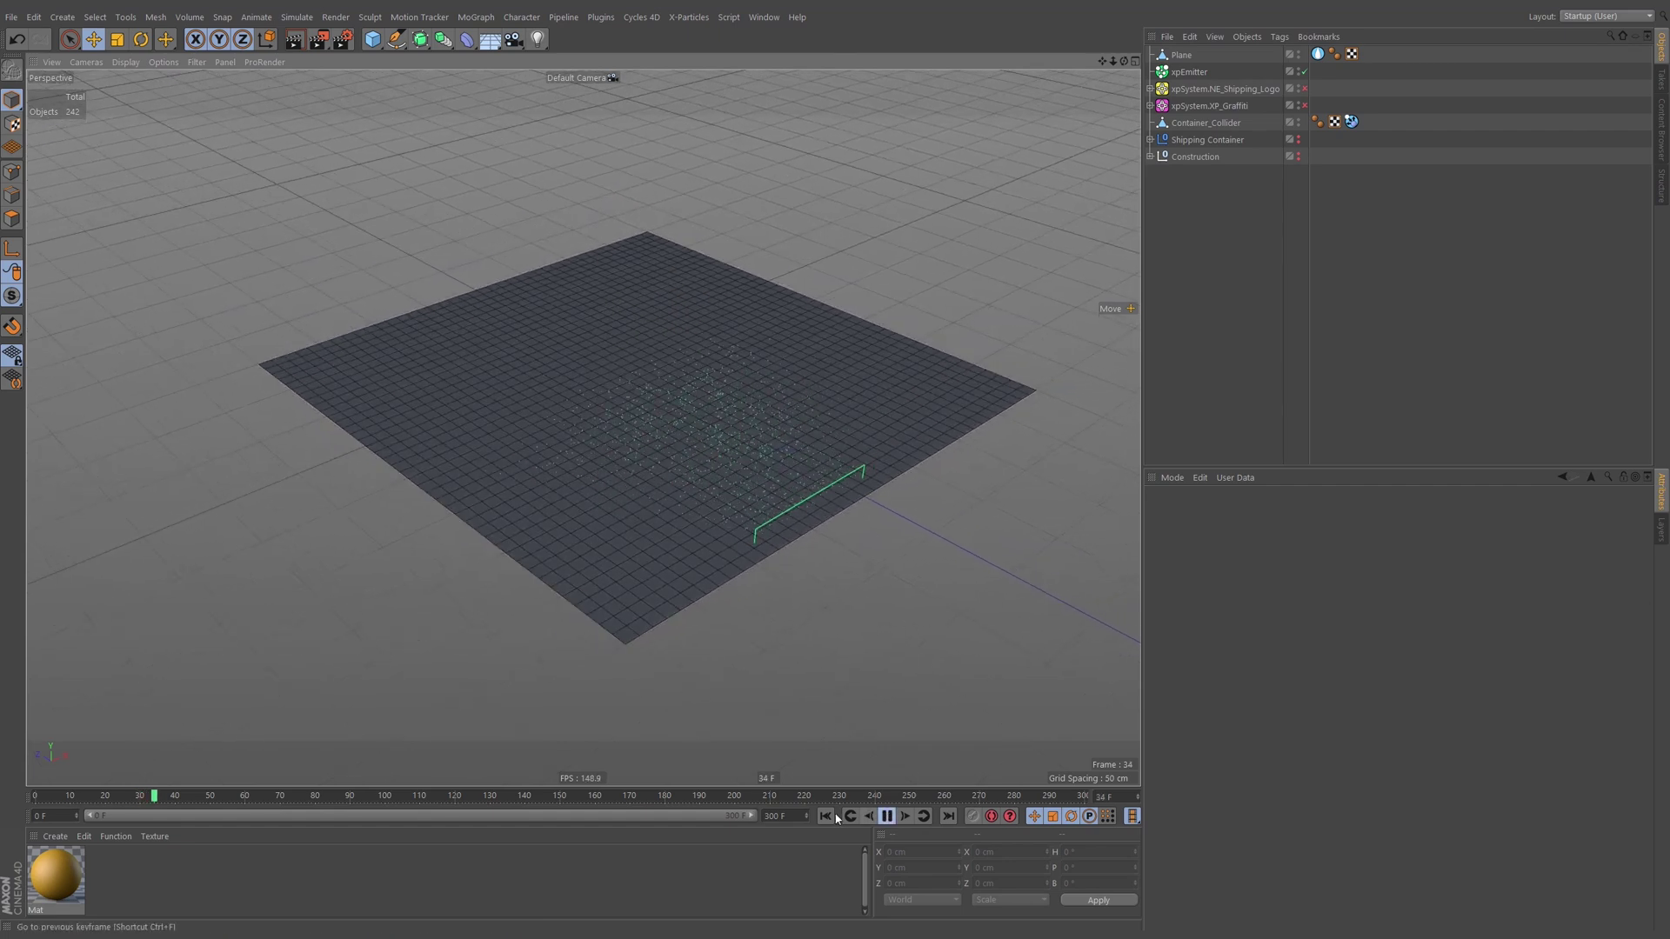
left_click(888, 816)
left_click(1318, 54)
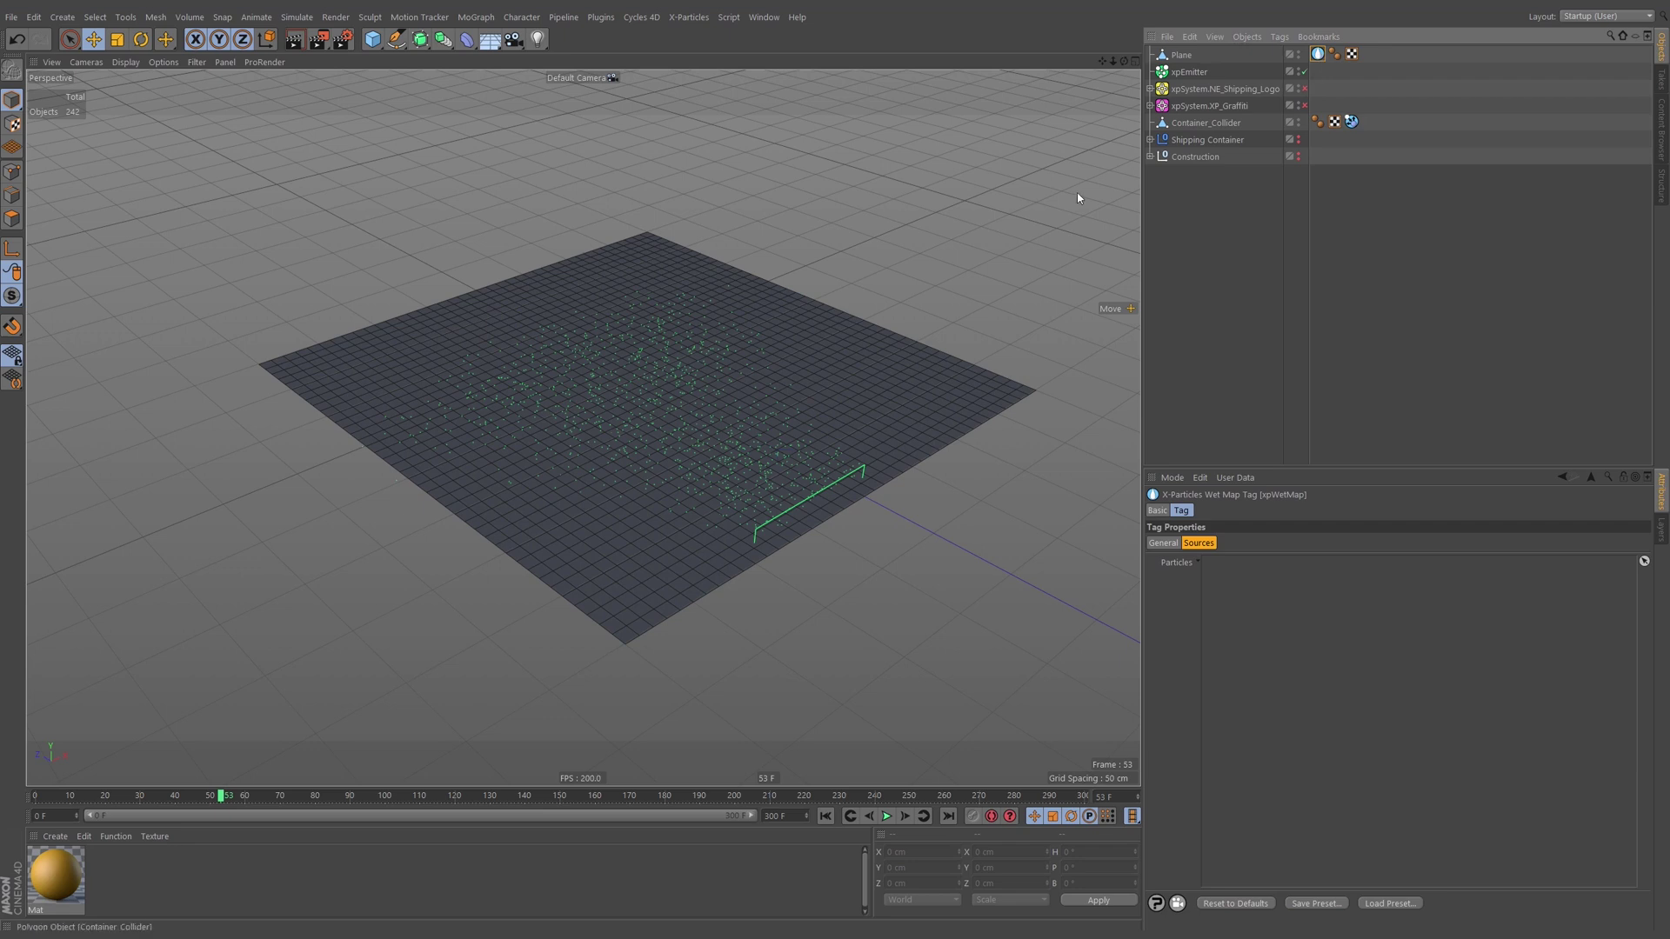
left_click(1164, 543)
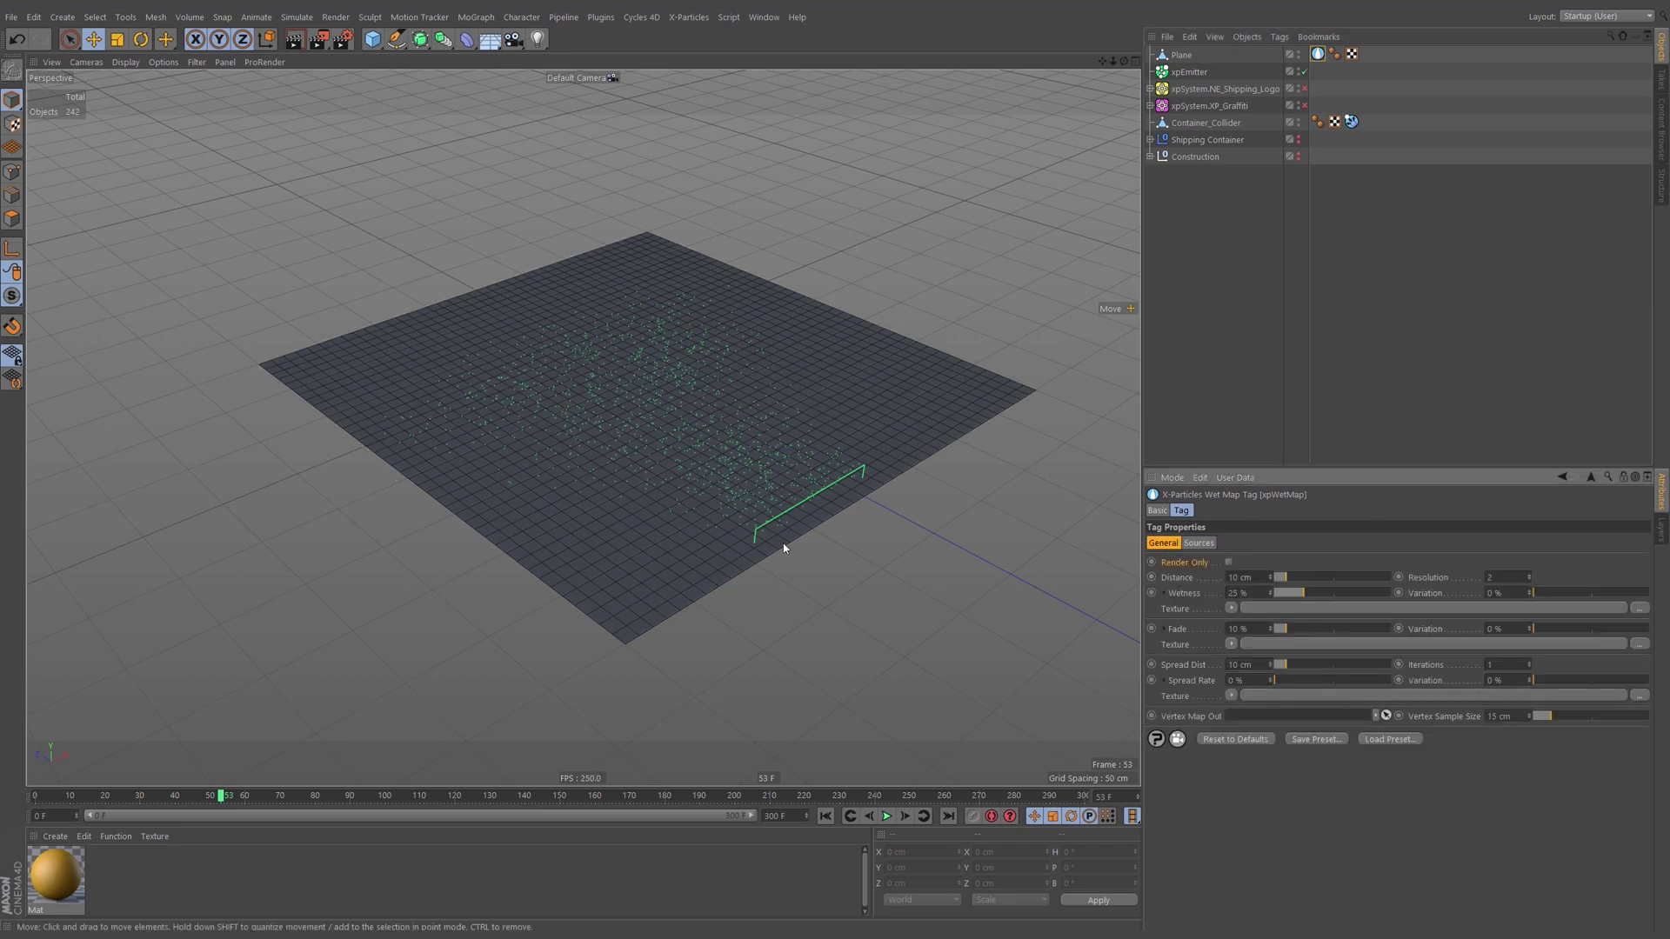
Create a new material and assign it to the plane.
left_click(162, 879)
double_click(162, 878)
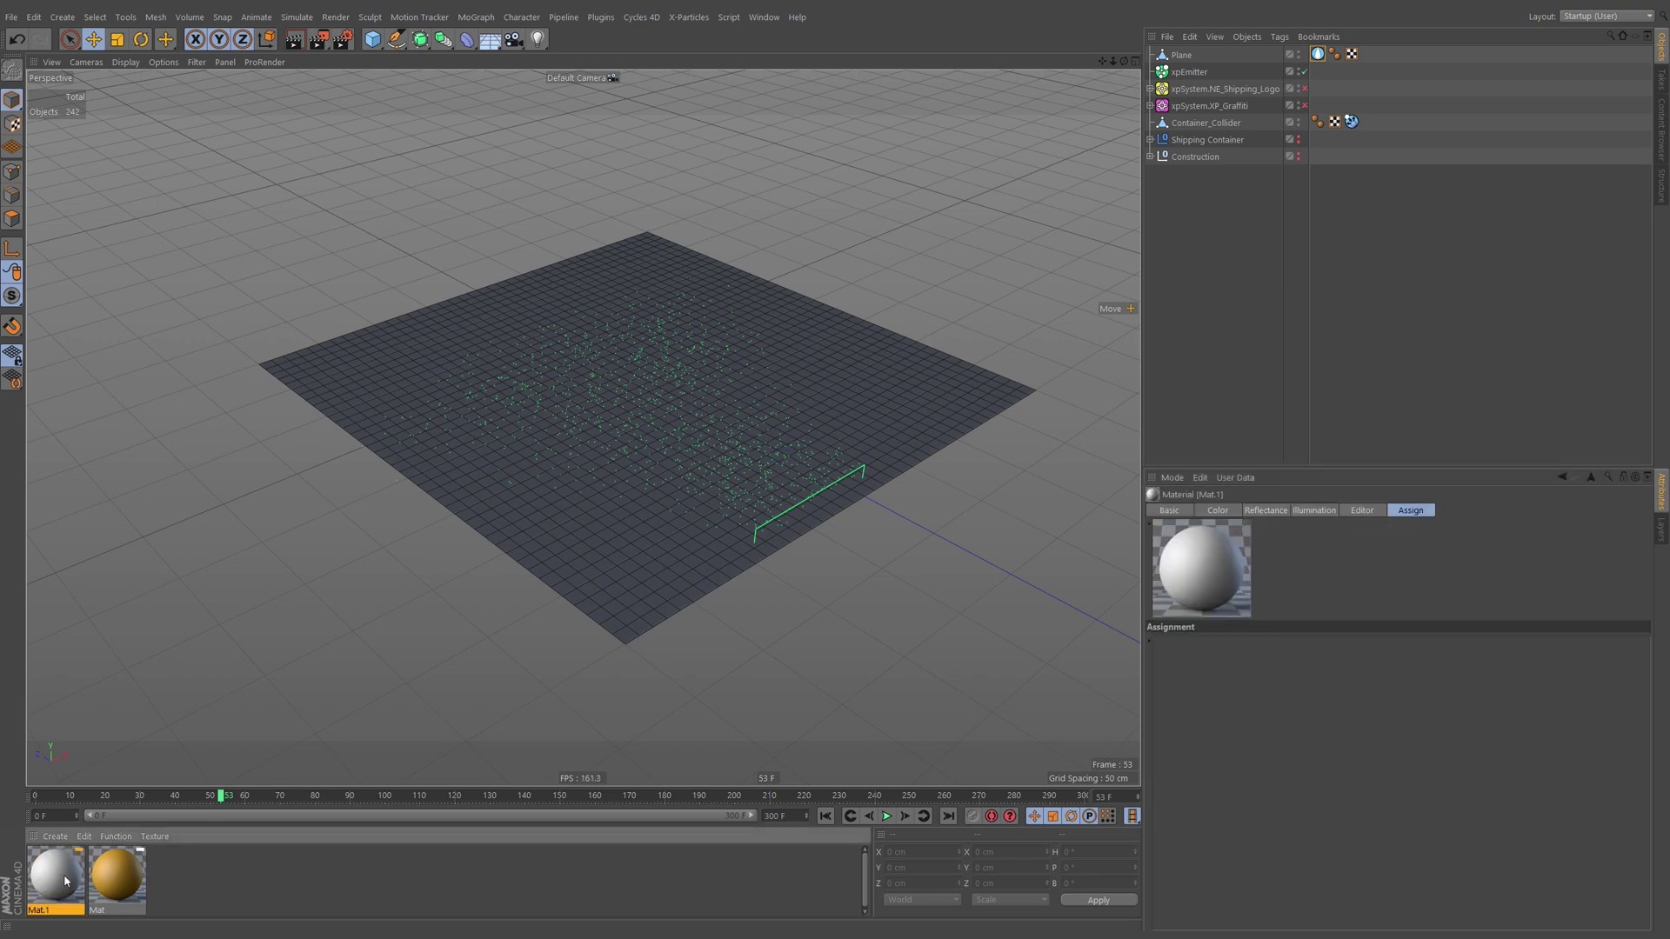
left_click_drag(345, 702, 912, 387)
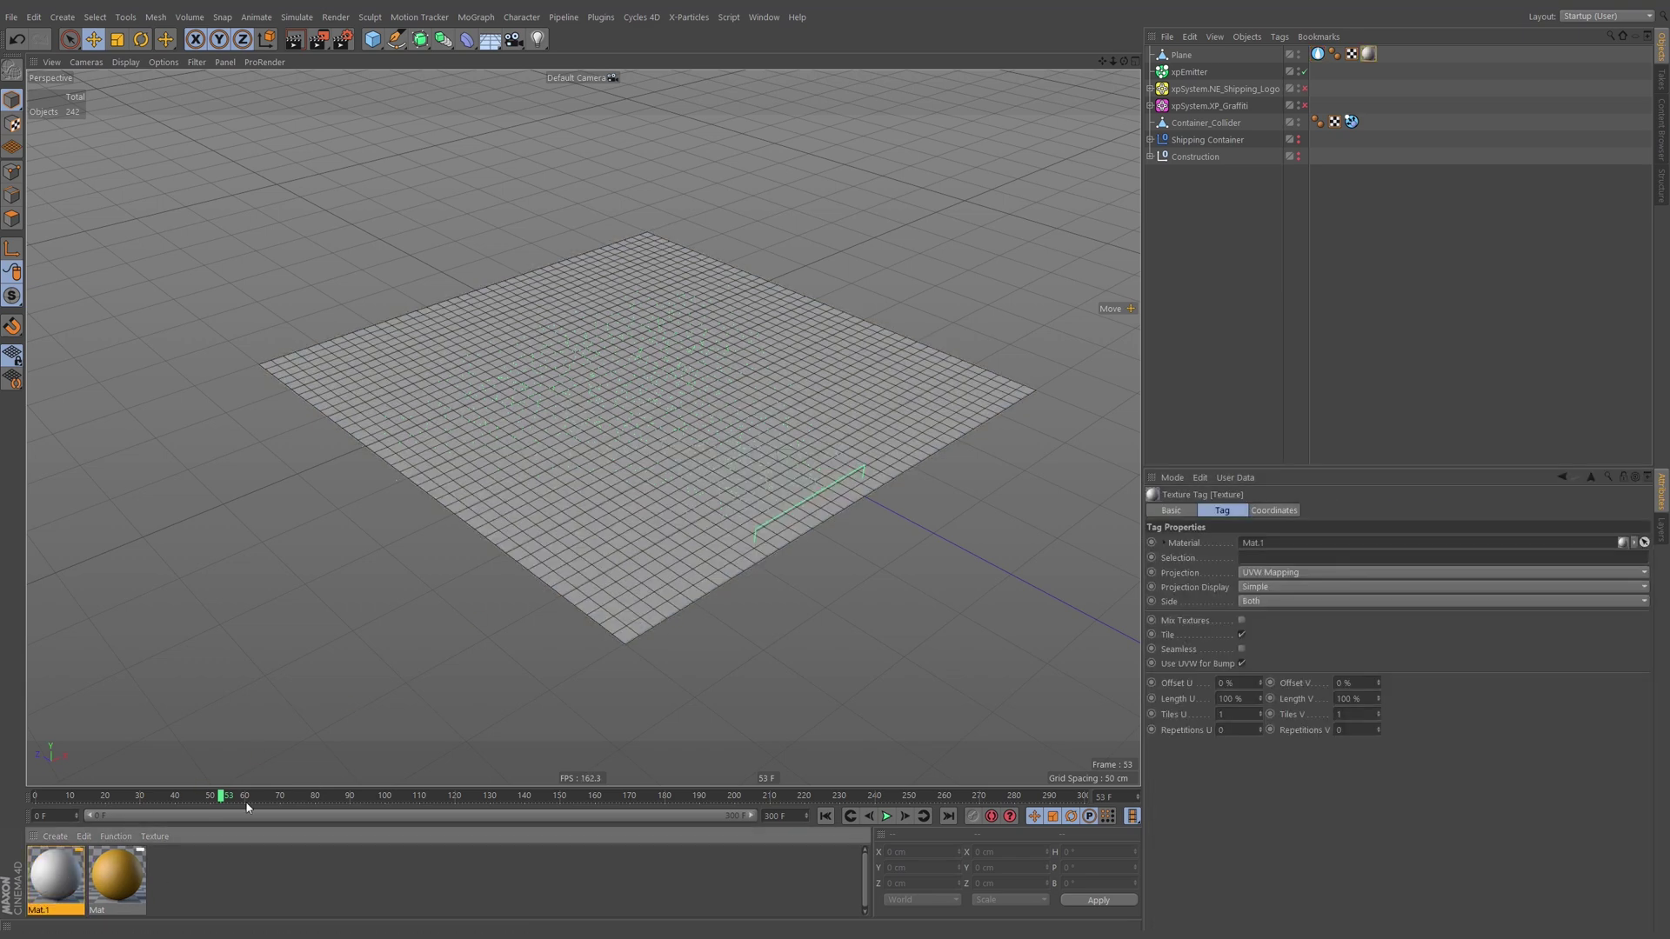
Load a Vertex Map shader as the color texture of material Mat.1.
double_click(37, 853)
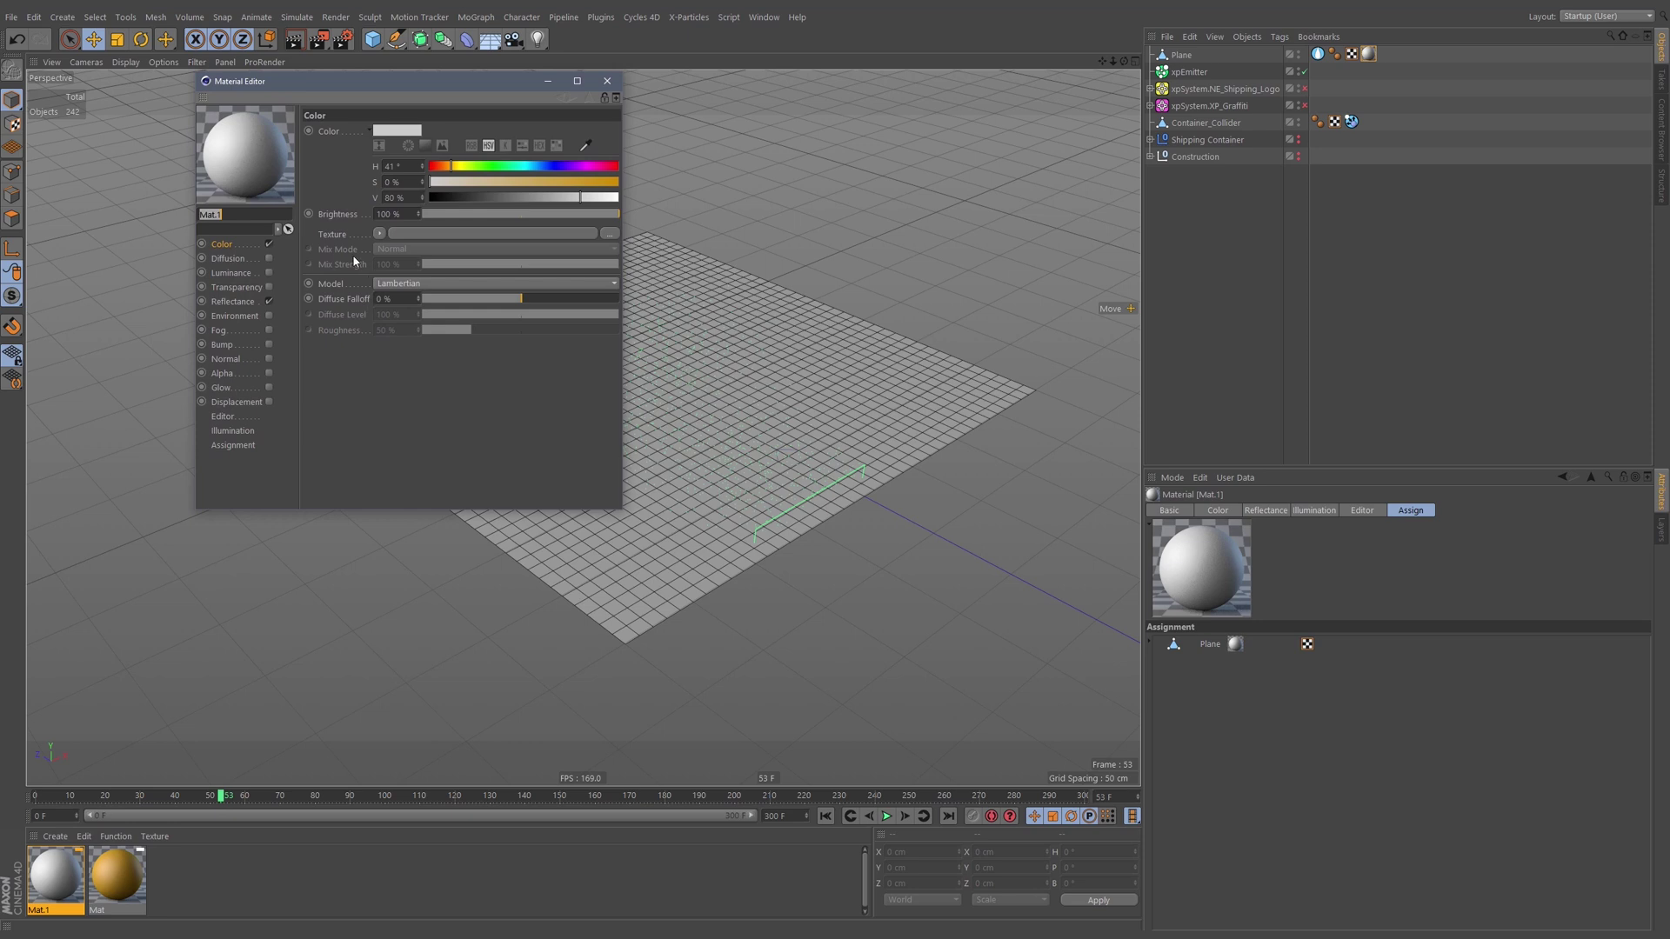
left_click(379, 234)
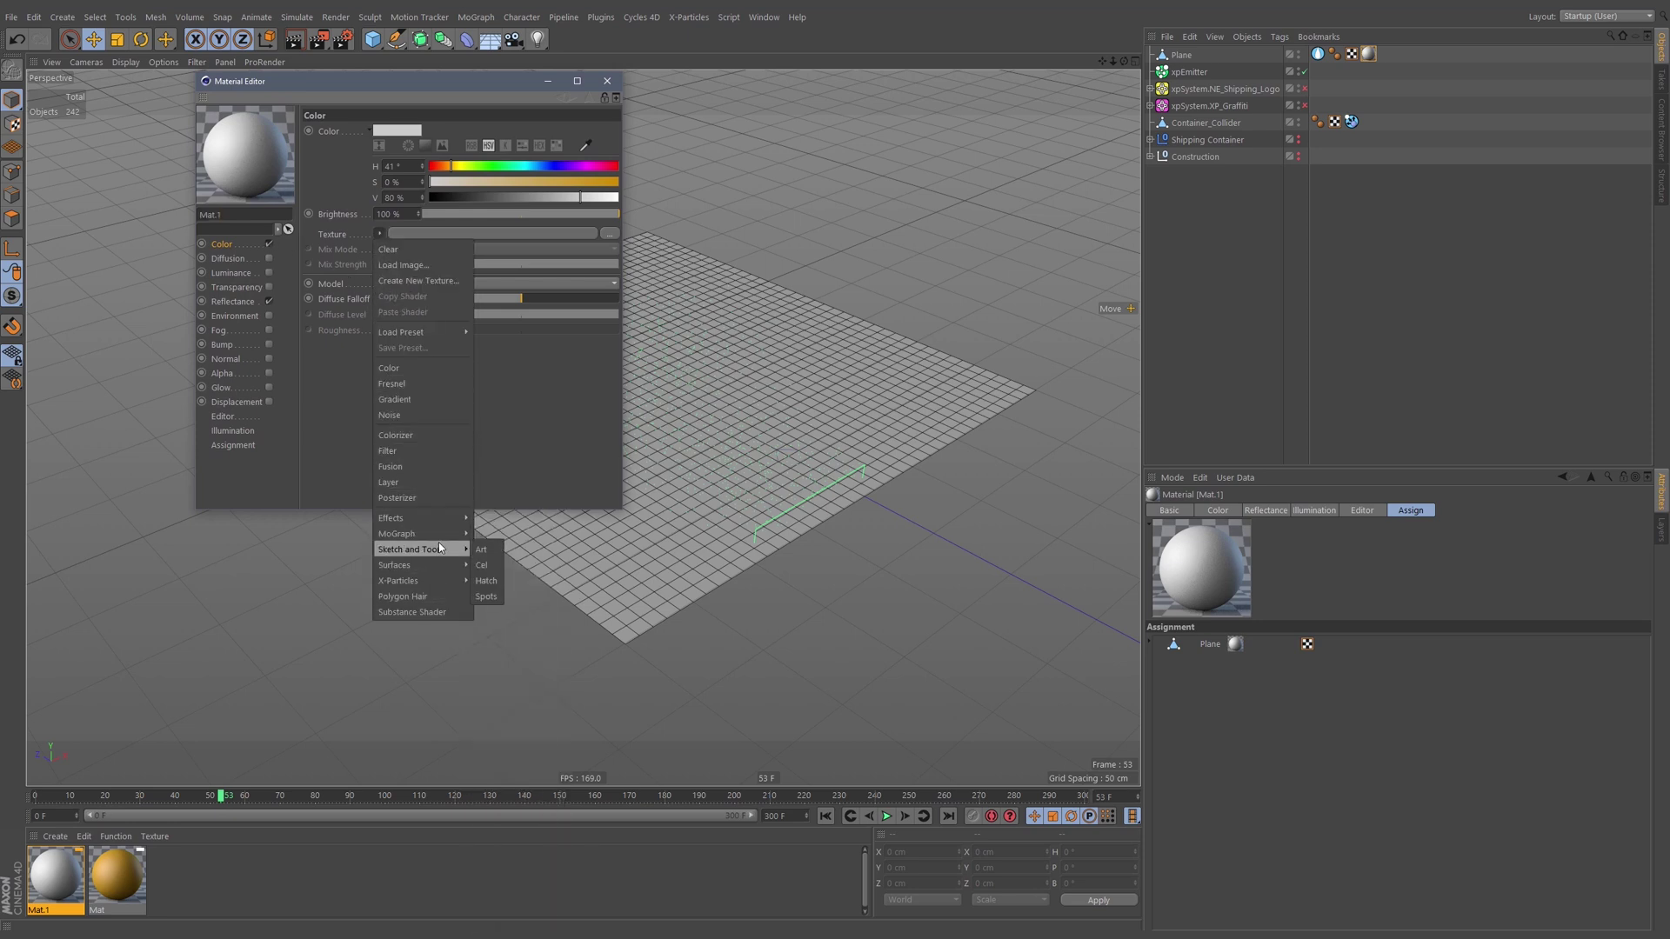
mouse_move(430, 580)
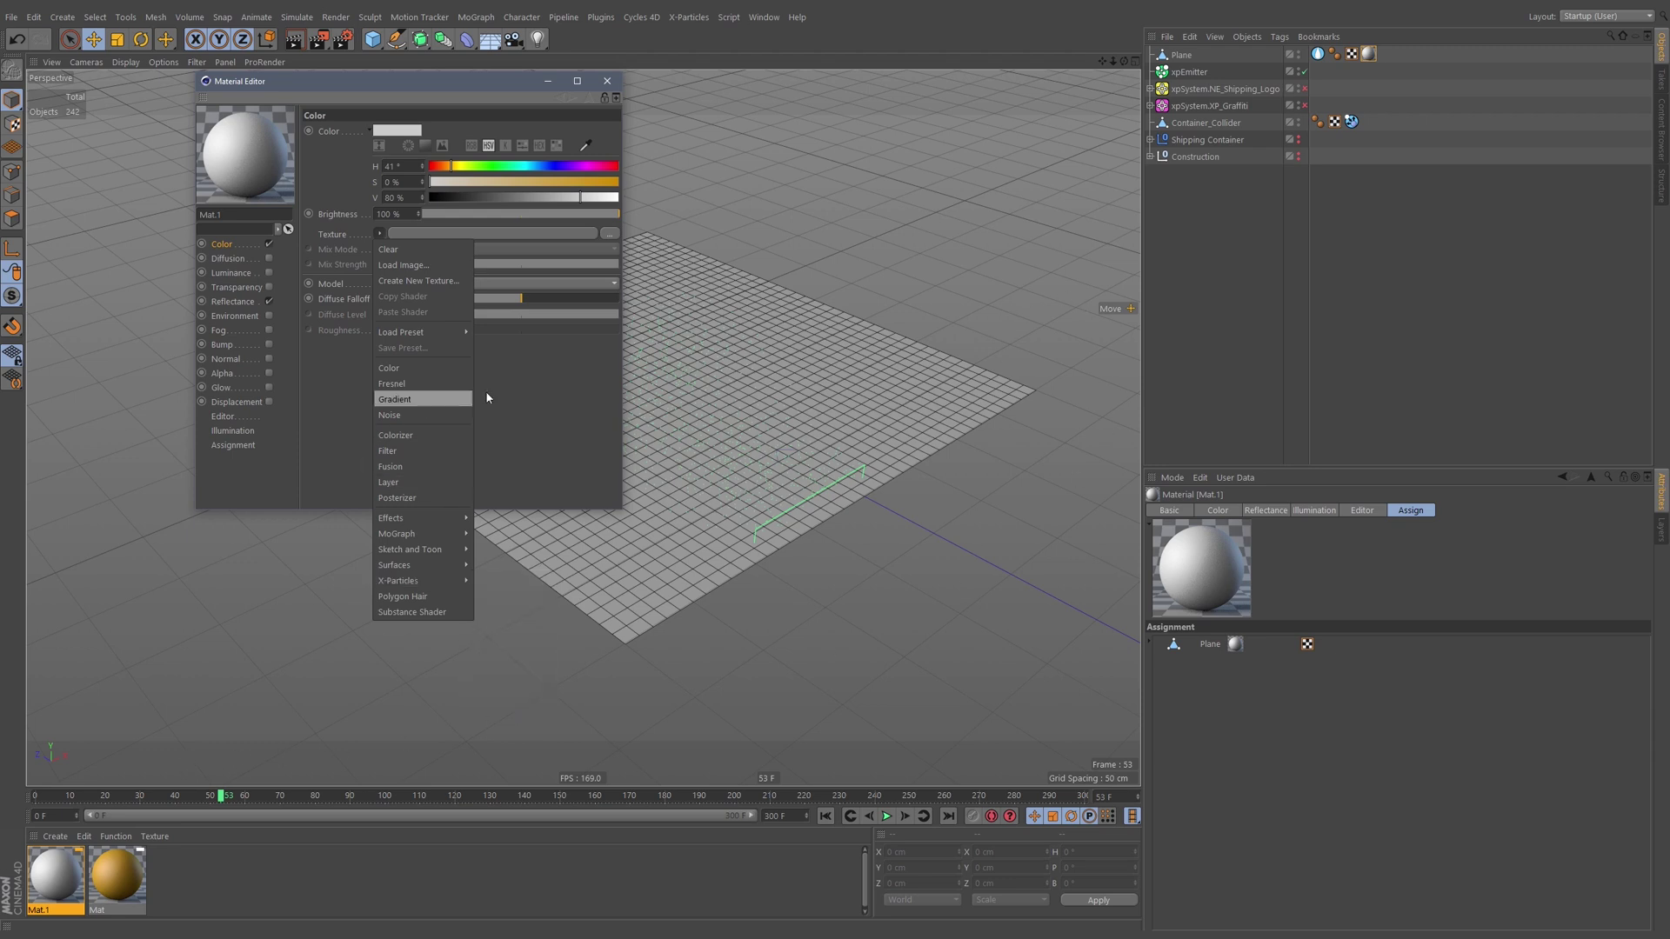
mouse_move(427, 526)
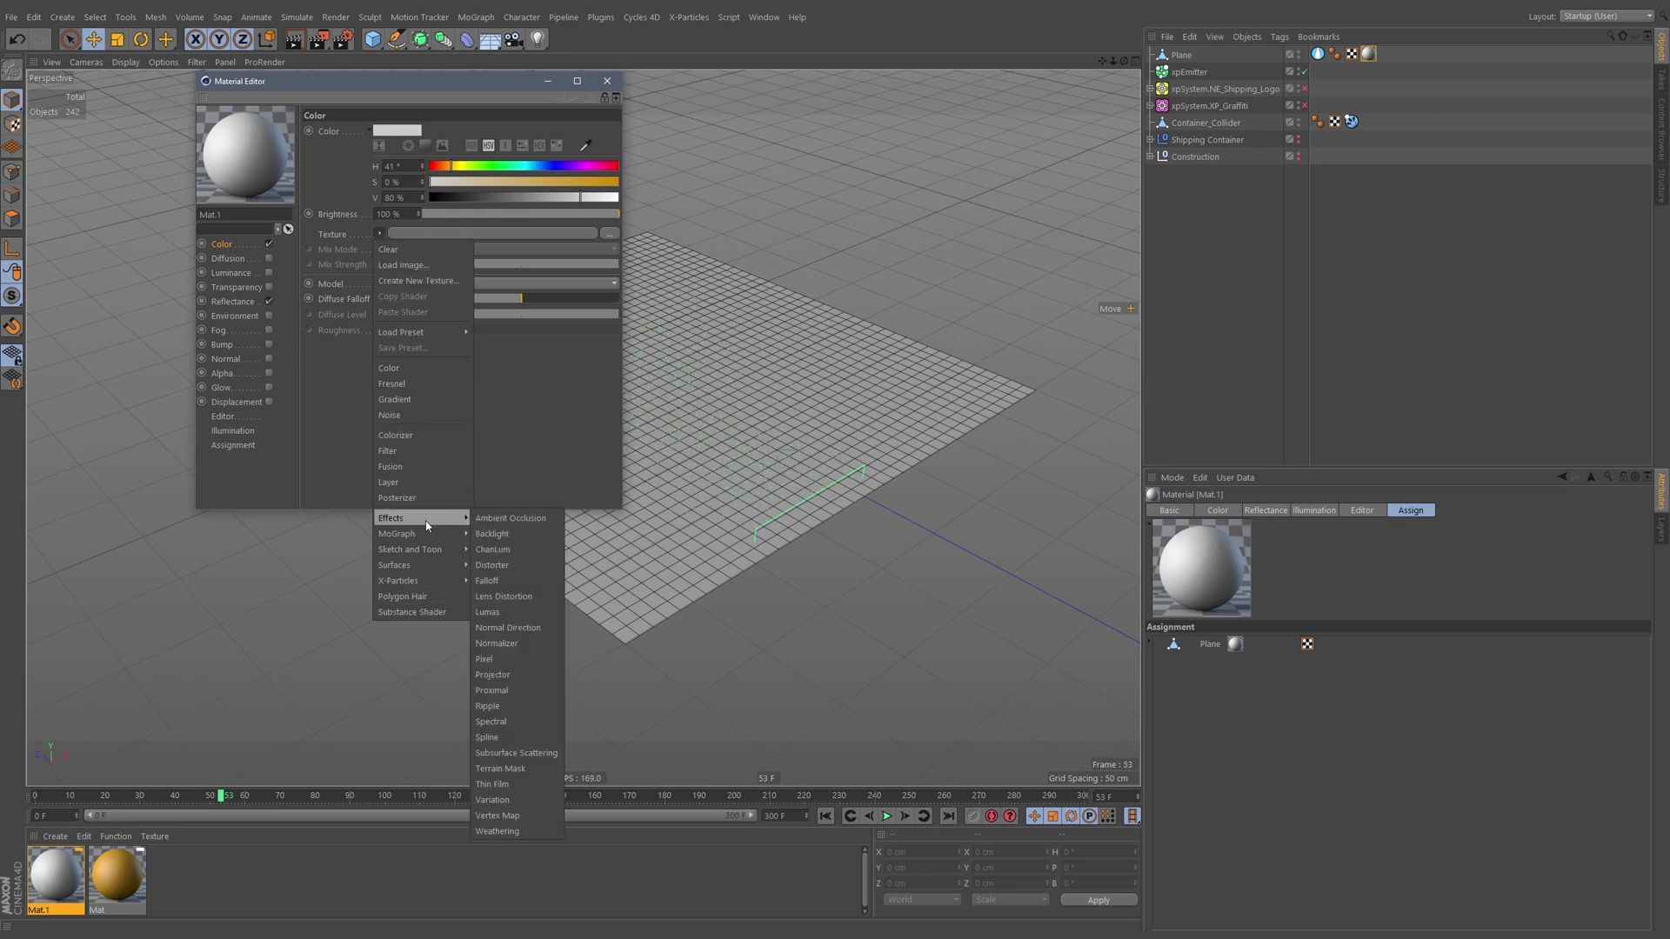
left_click(501, 815)
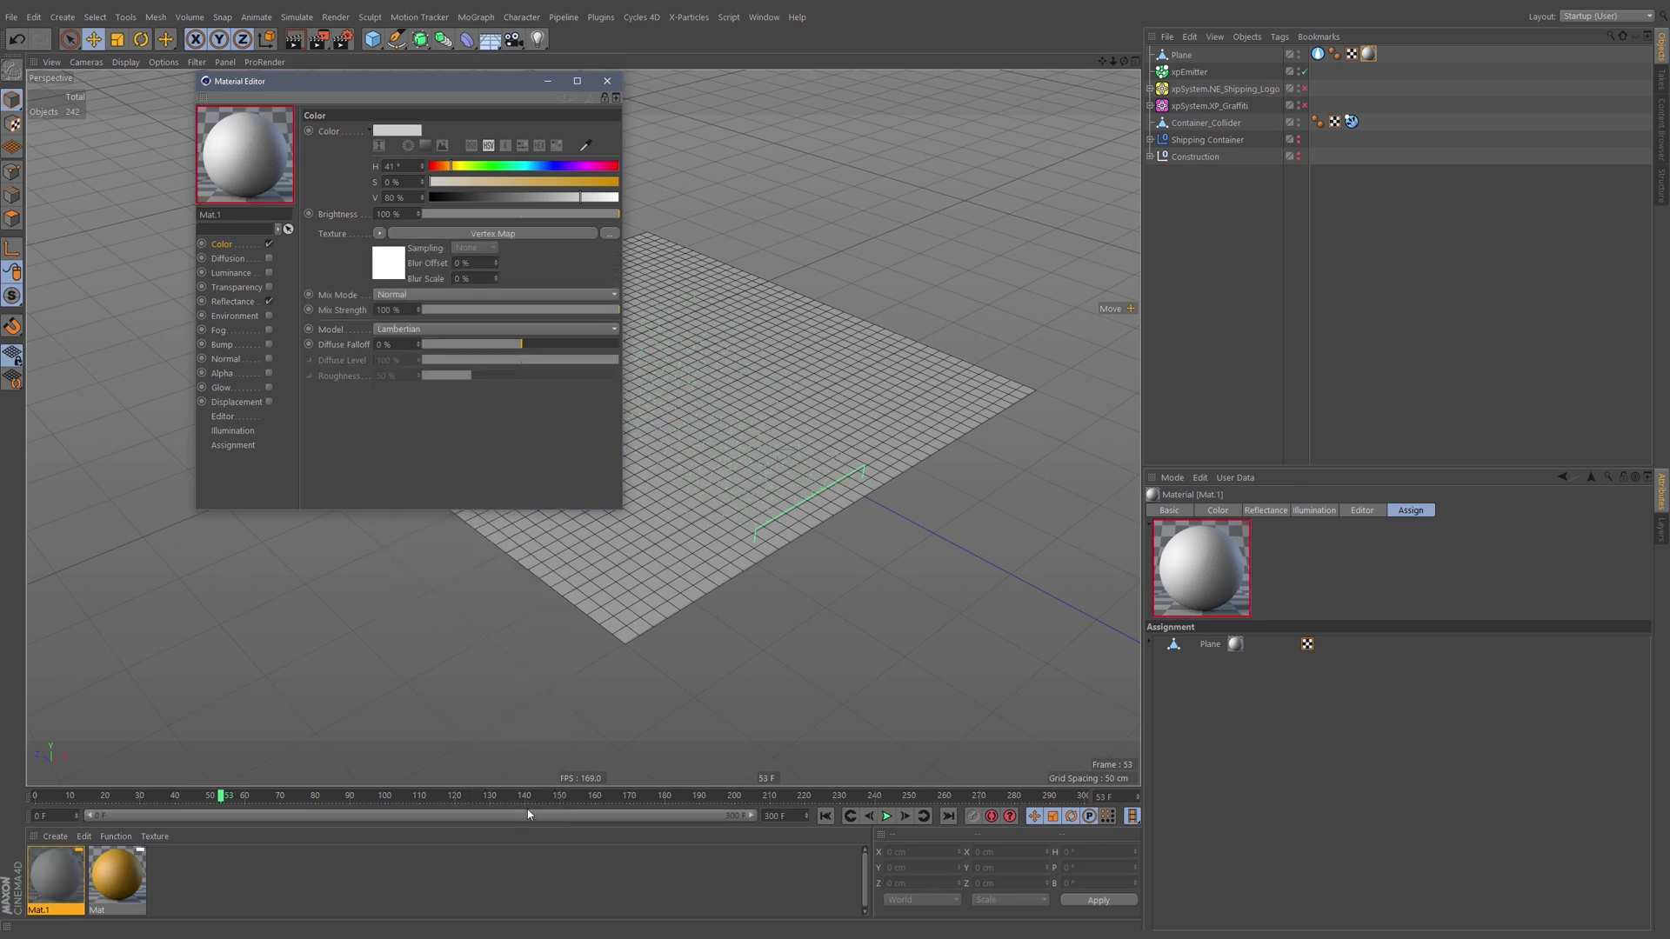
left_click_drag(472, 86, 320, 333)
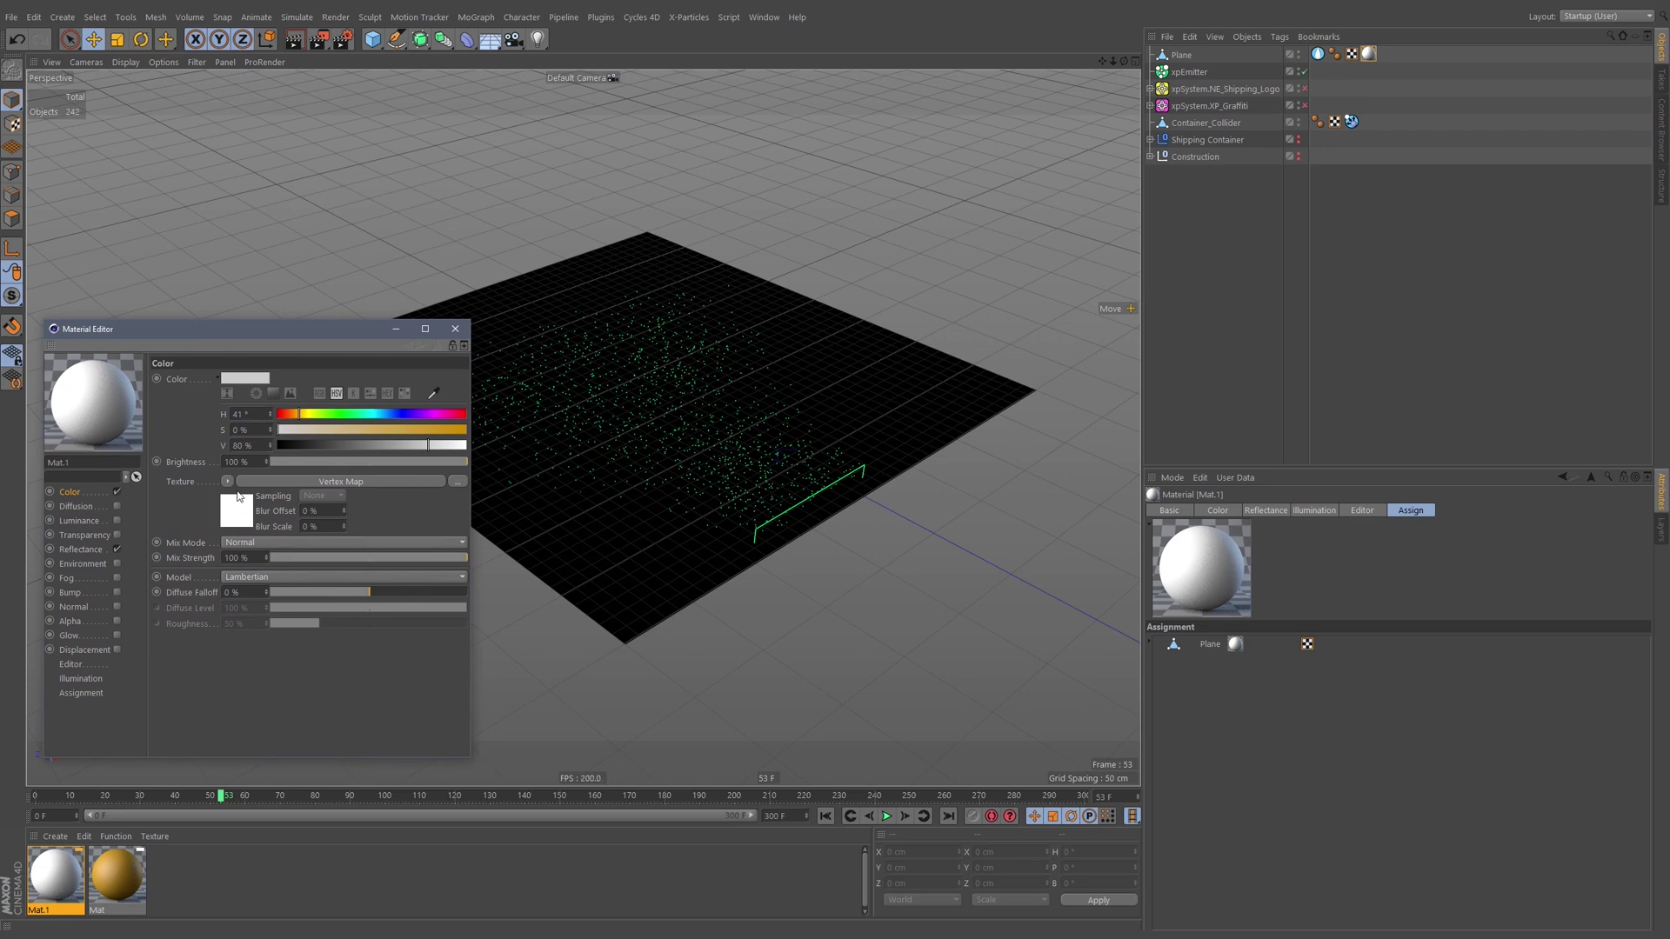
Create a vertex map on the plane's polygons by setting the vertex weight to 0 % in Set mode.
left_click(720, 388)
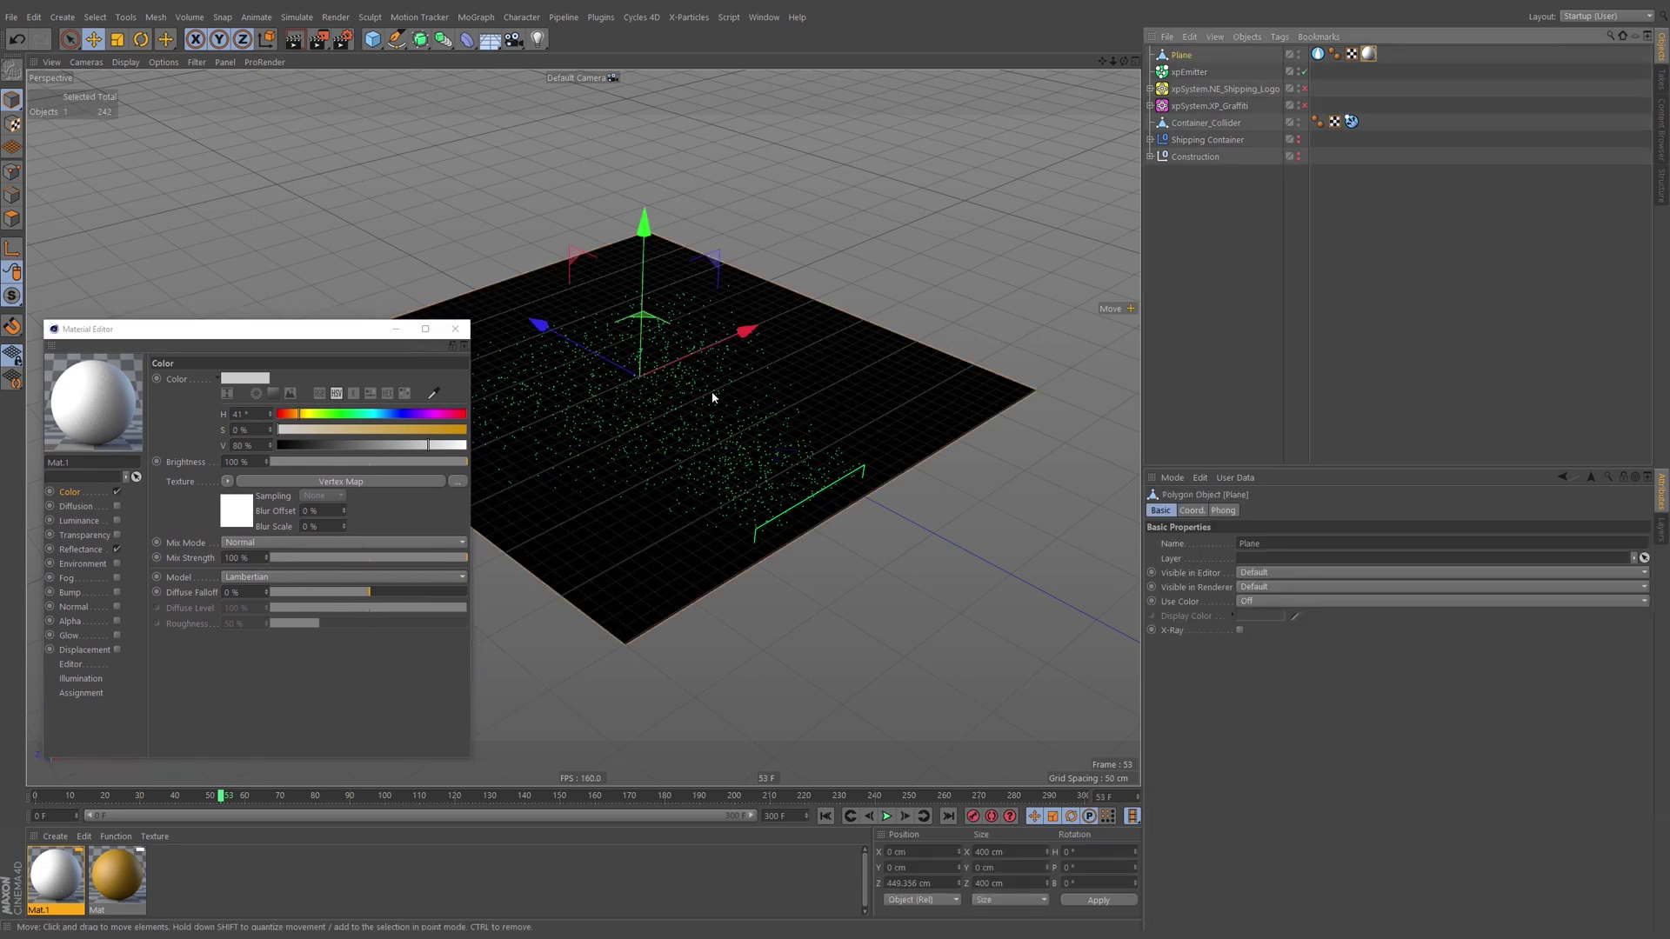
left_click(13, 218)
key("shift+c")
type("set ver")
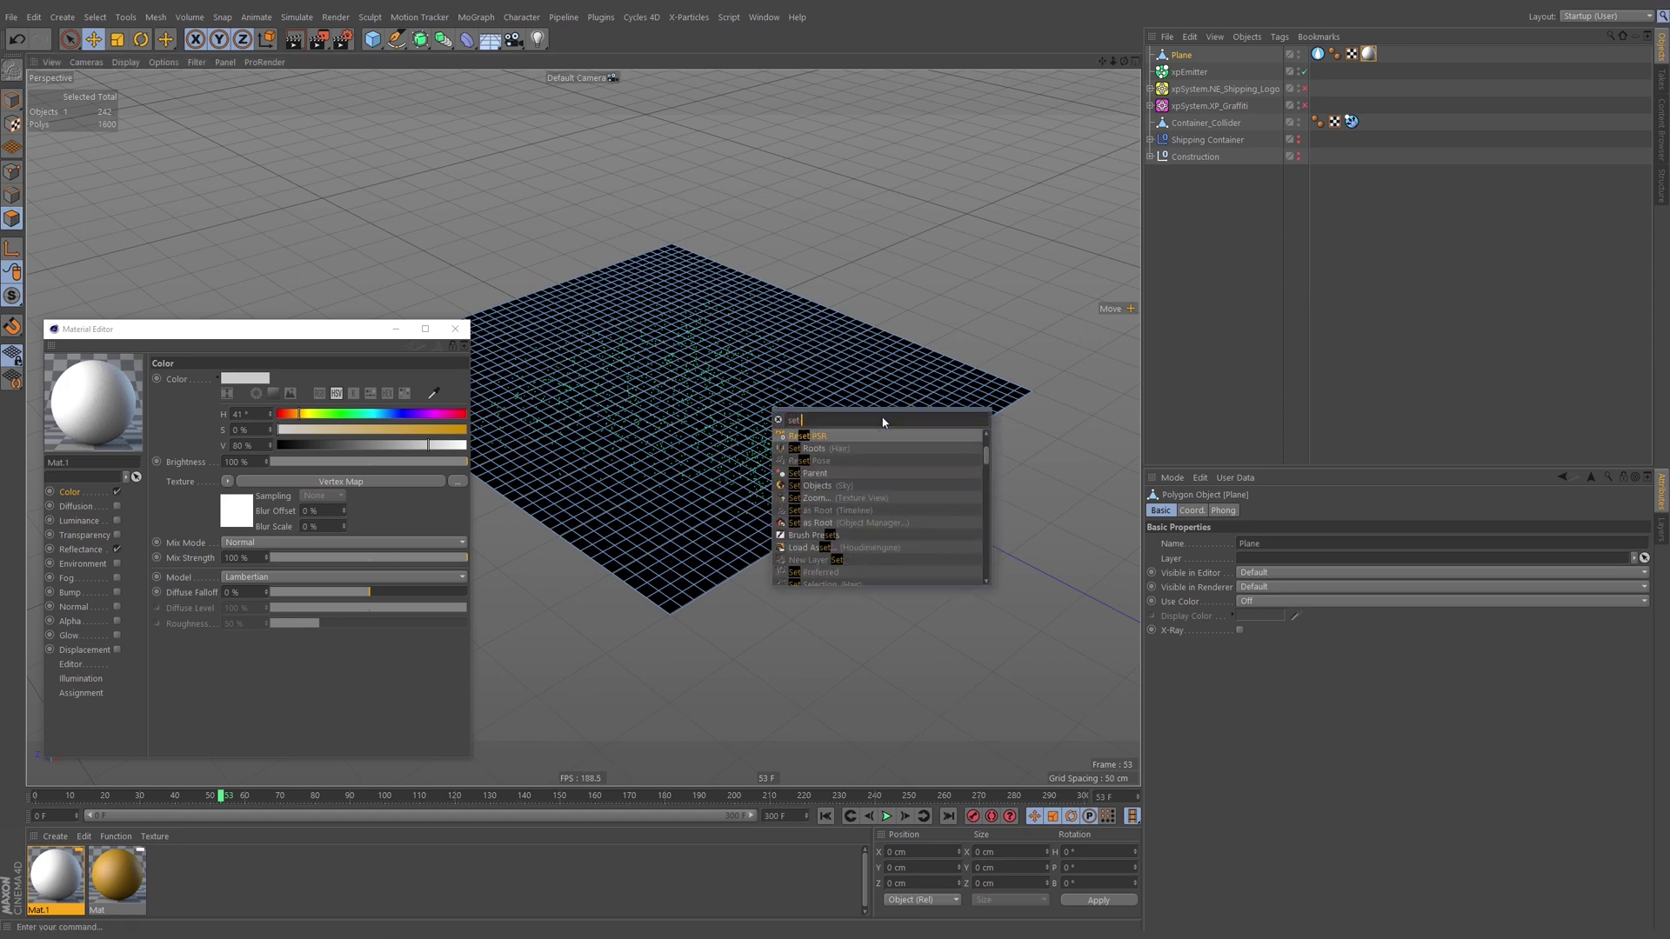
key("Return")
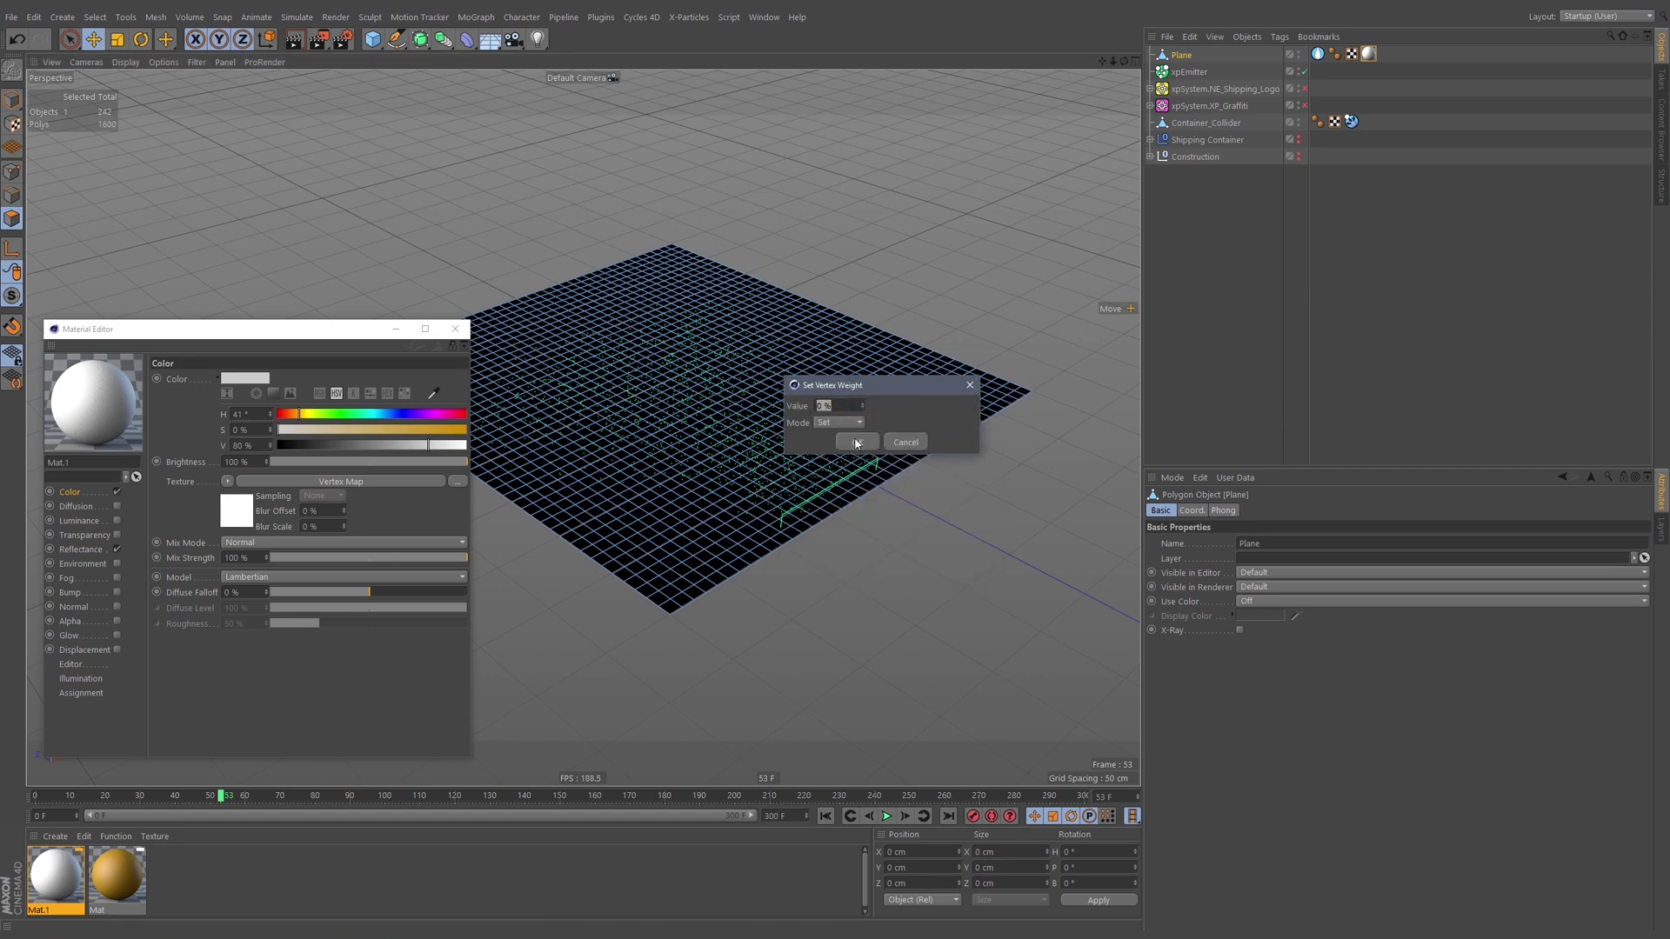
left_click(860, 443)
left_click_drag(910, 410, 903, 415, "alt")
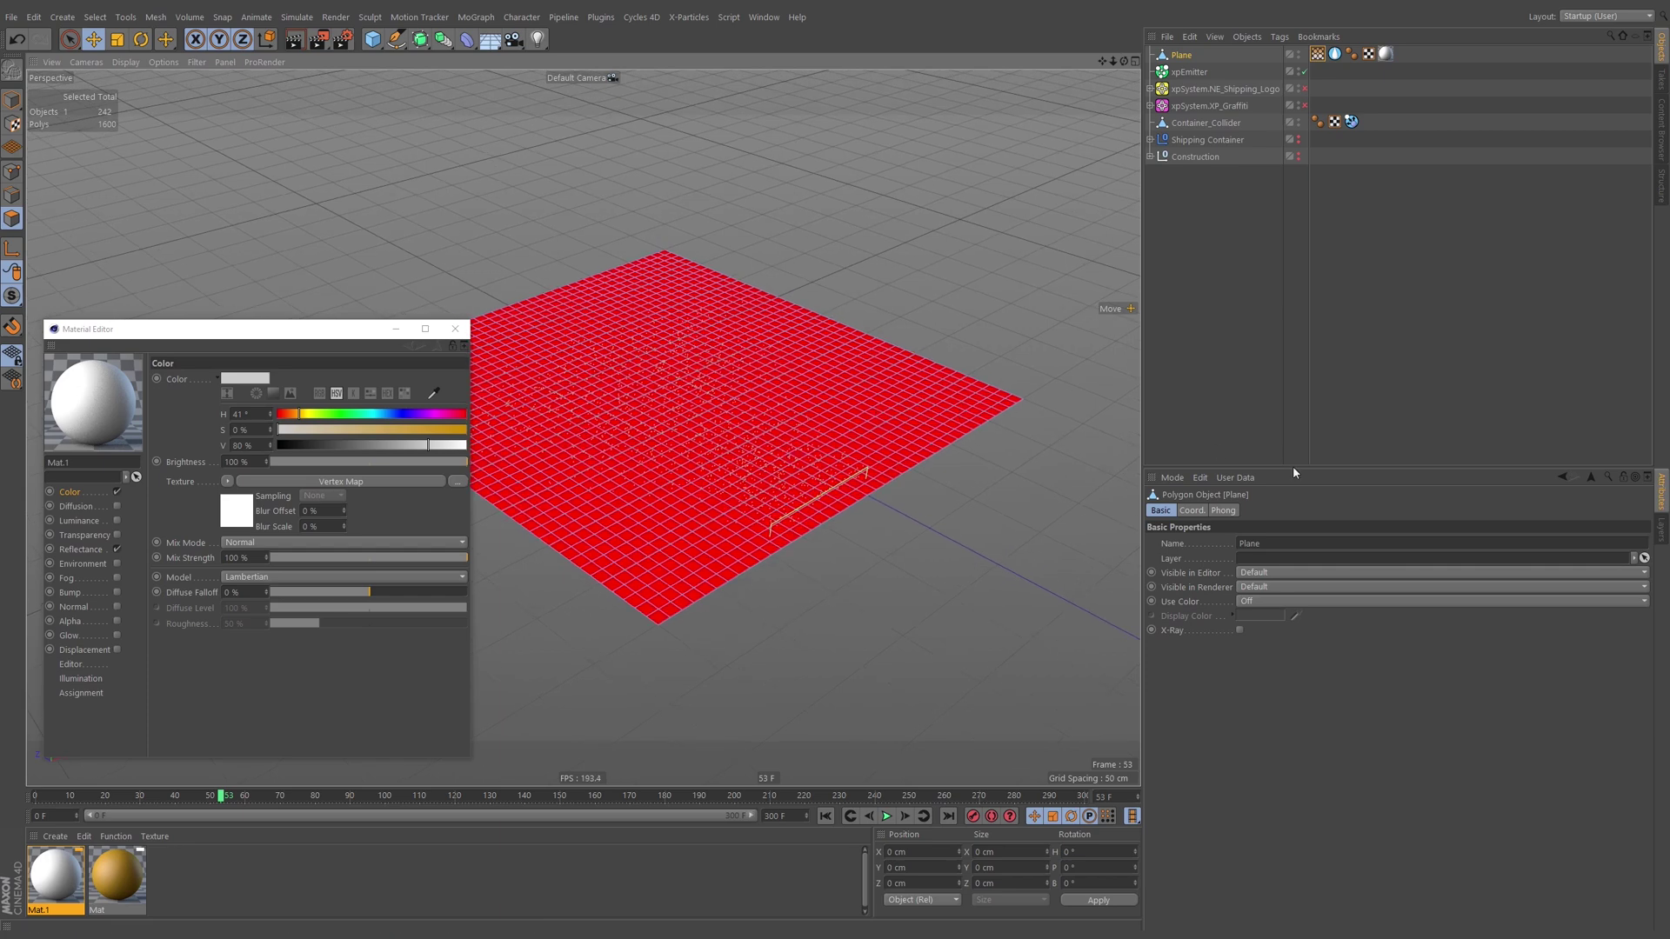
Rename the plane's new vertex map tag to WetMap_Out.
left_click(1317, 54)
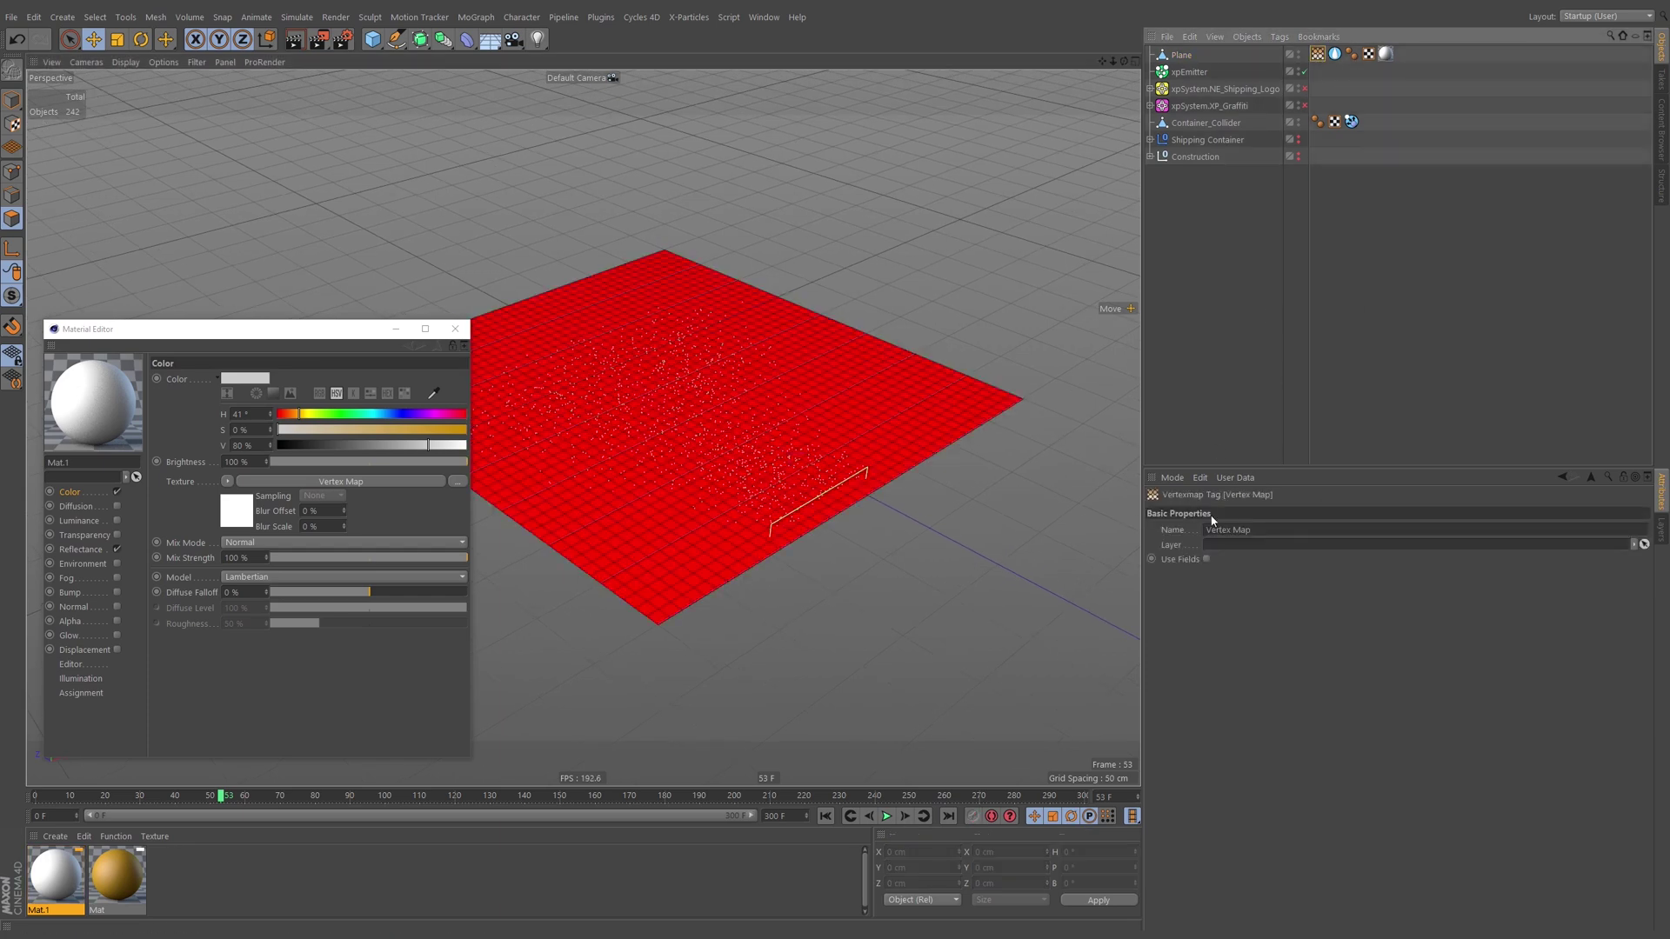
left_click(1227, 530)
type("WetMap_Out")
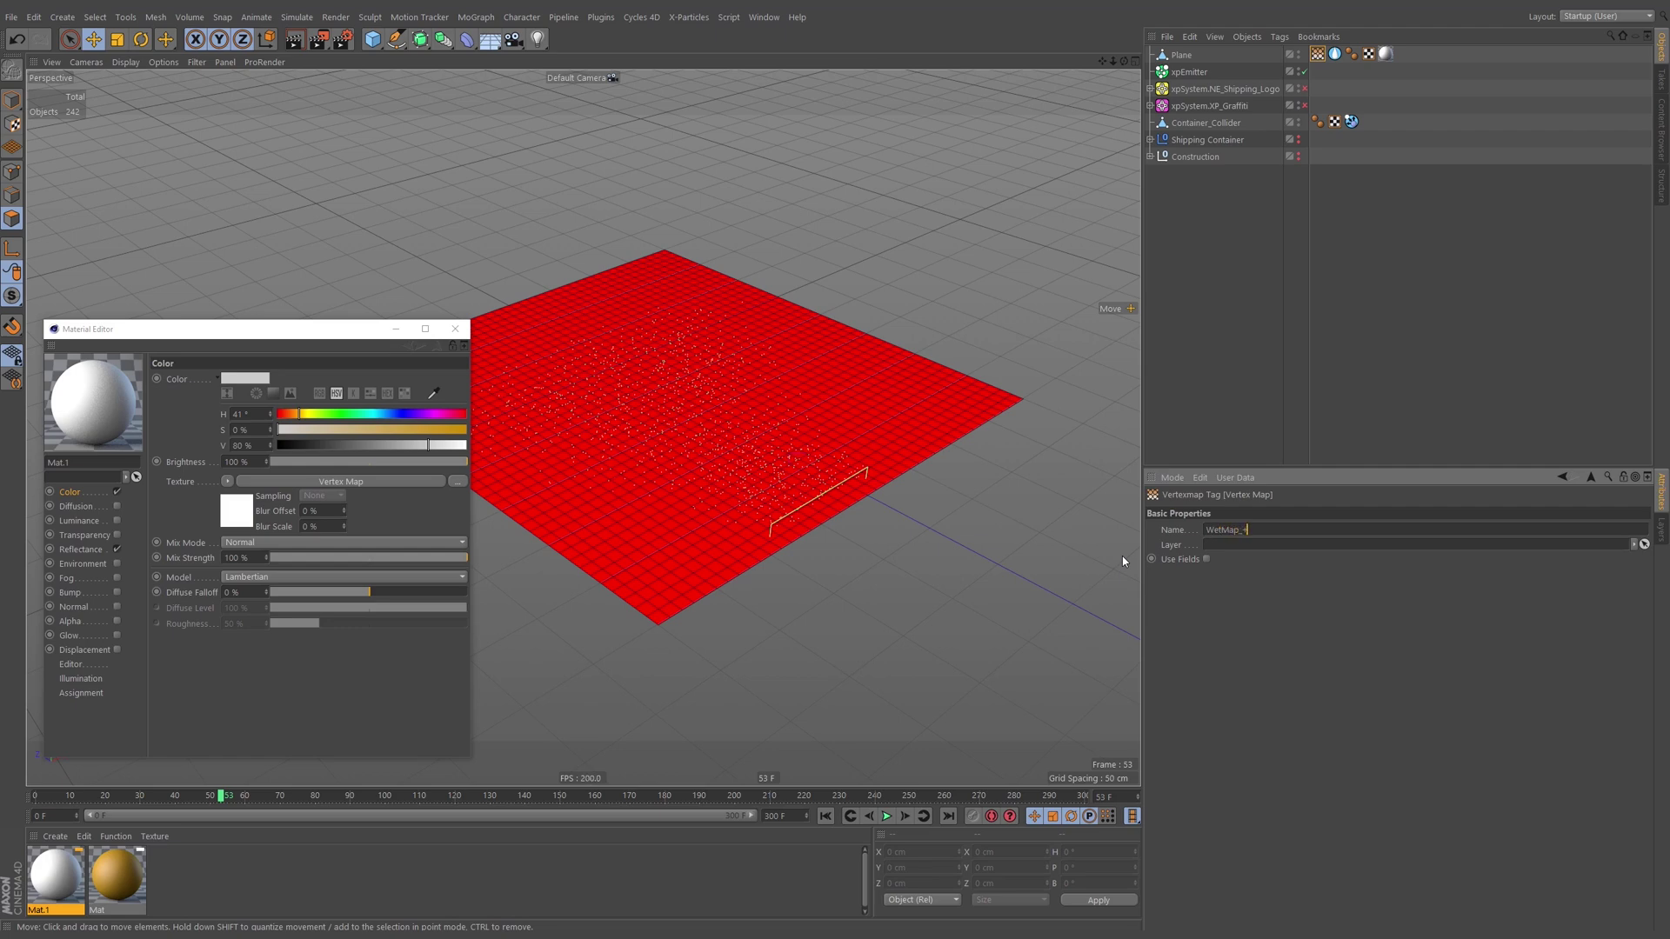
key("Return")
Assign the WetMap_Out vertex map as the wet map tag's Vertex Map Out.
left_click(1335, 54)
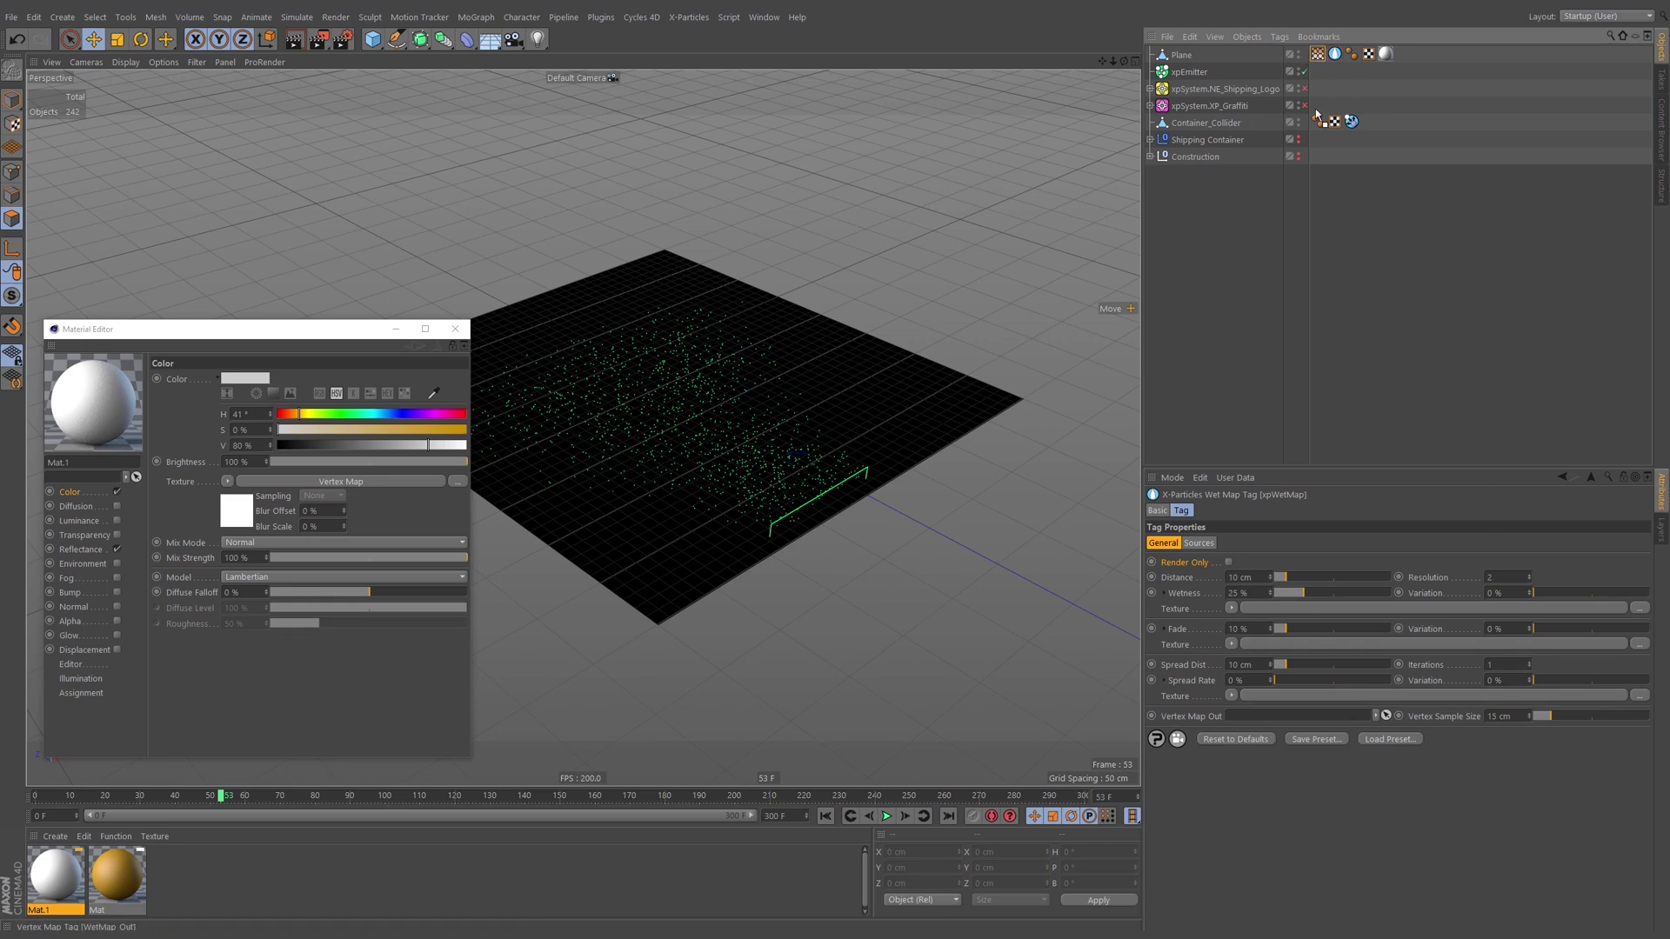
left_click_drag(1272, 457, 1235, 718)
left_click(1511, 716)
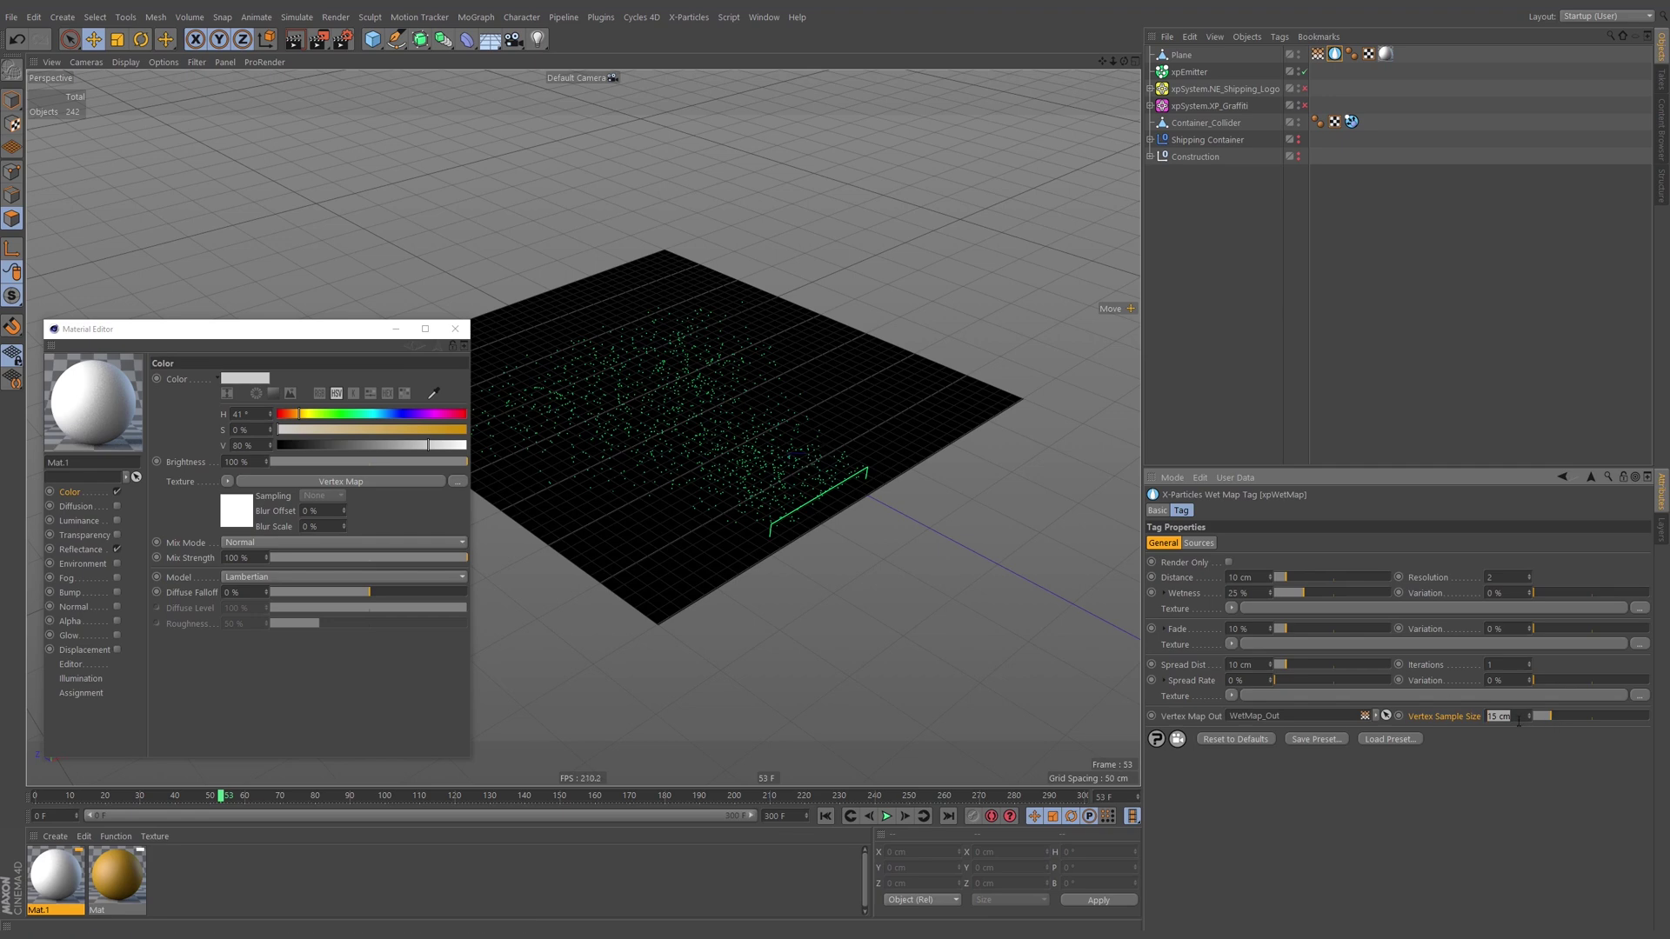
type("10")
key("Return")
Play the simulation from the first frame and check the WetMap_Out vertex map on the plane.
left_click(825, 815)
left_click(886, 818)
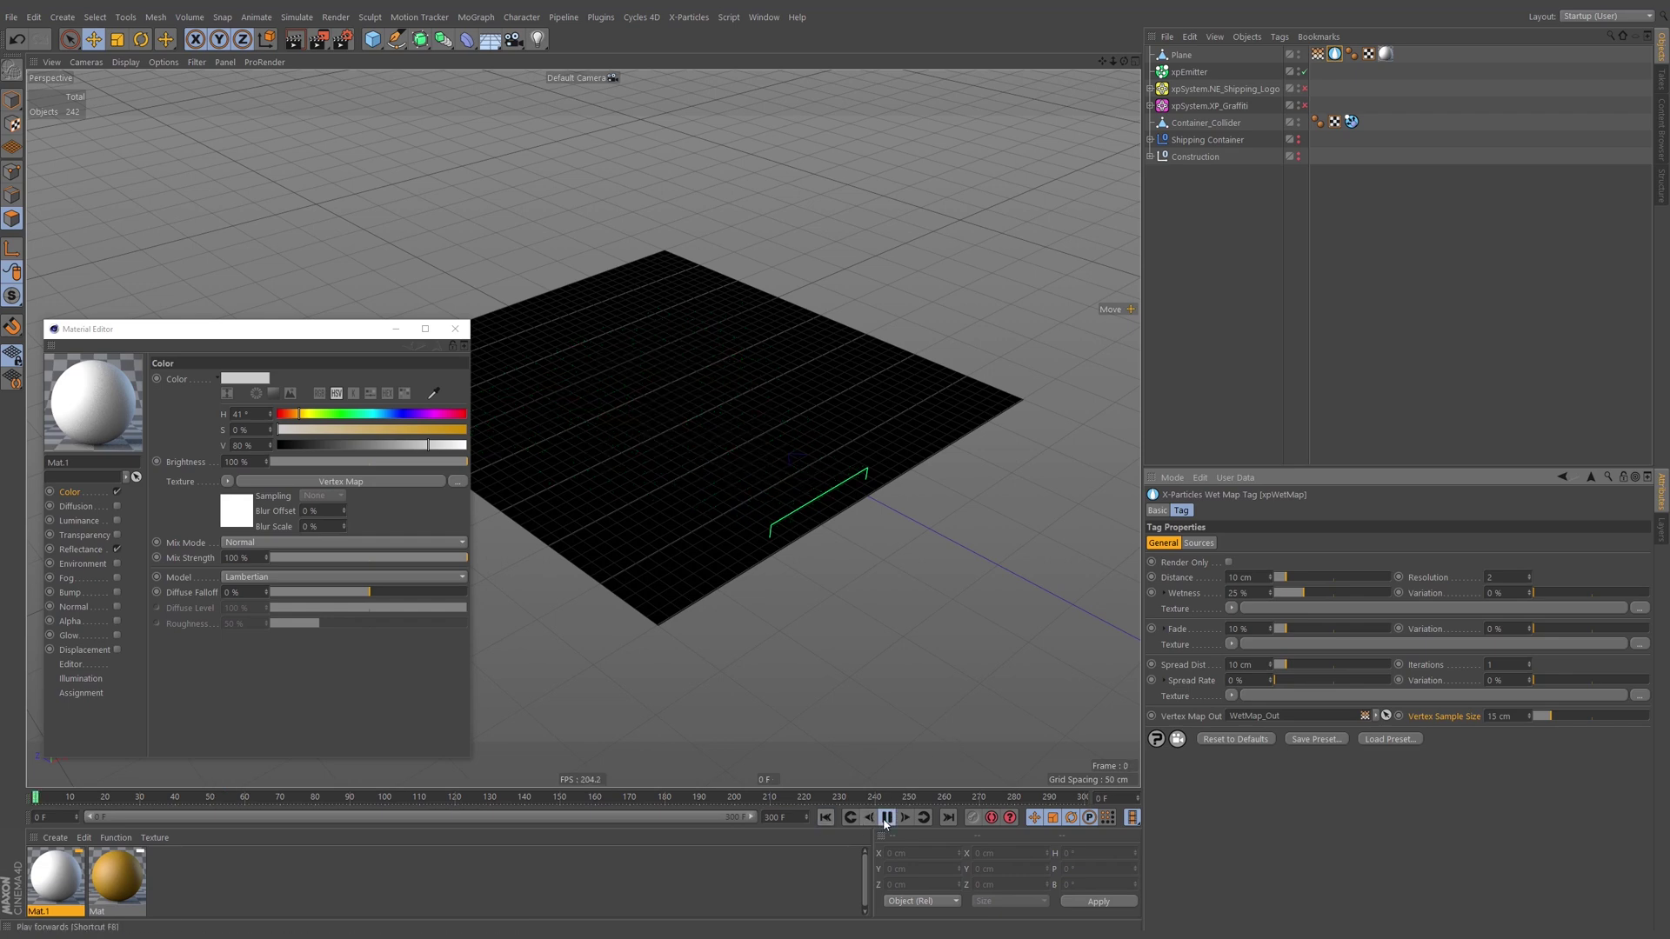
left_click(1317, 54)
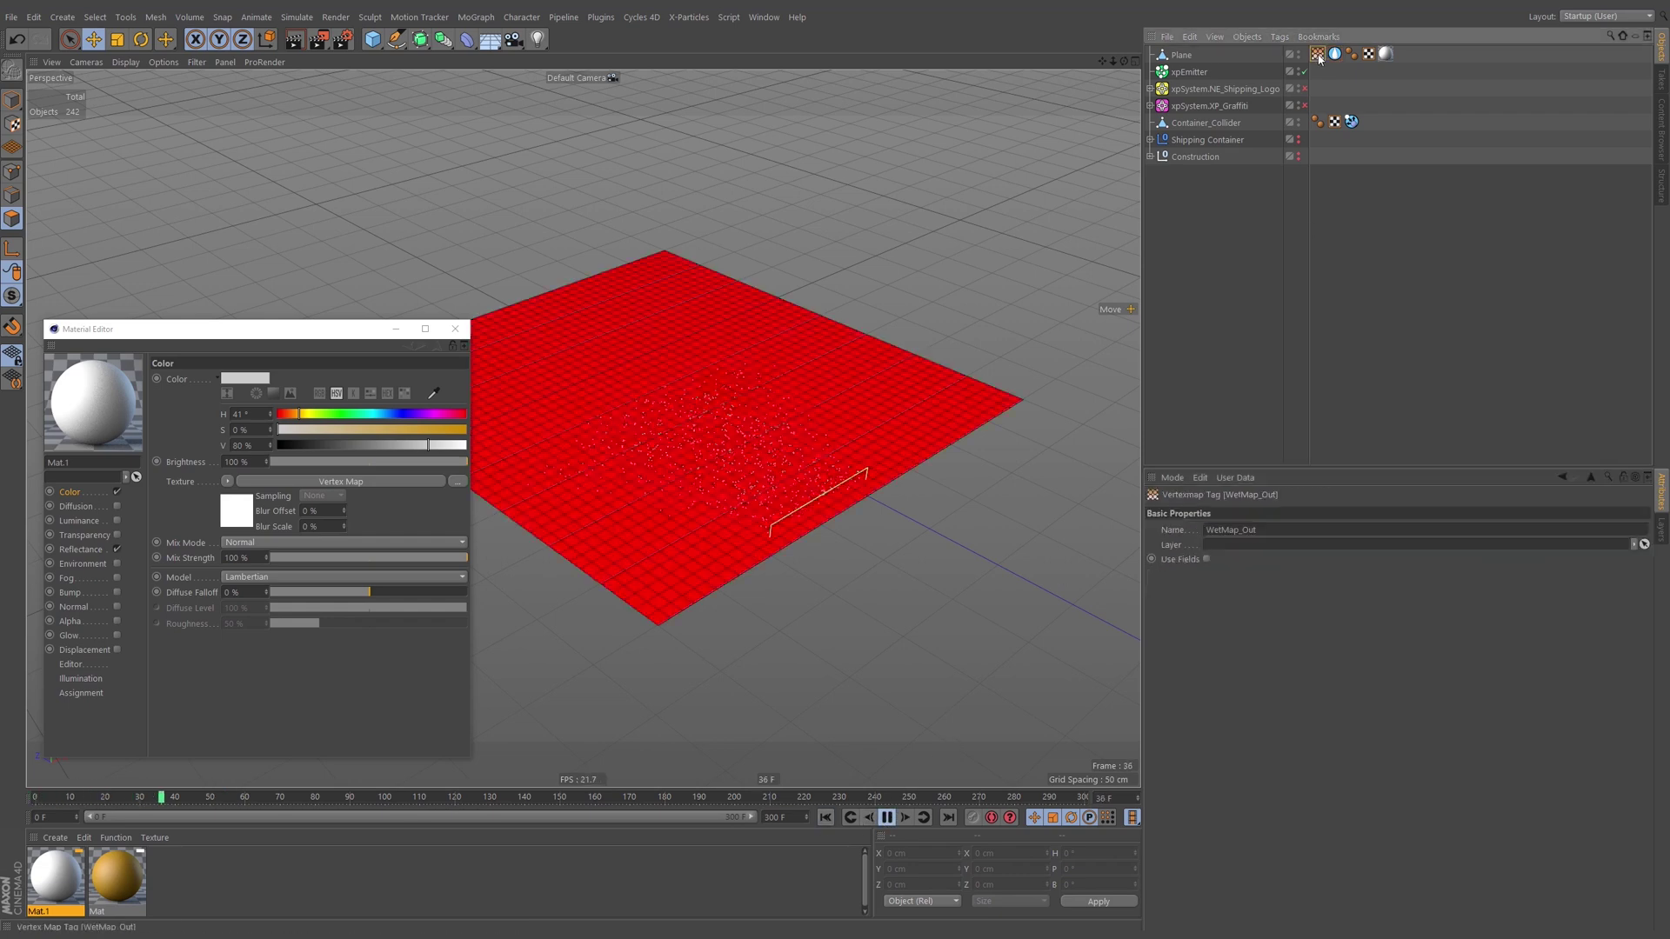
left_click(1331, 56)
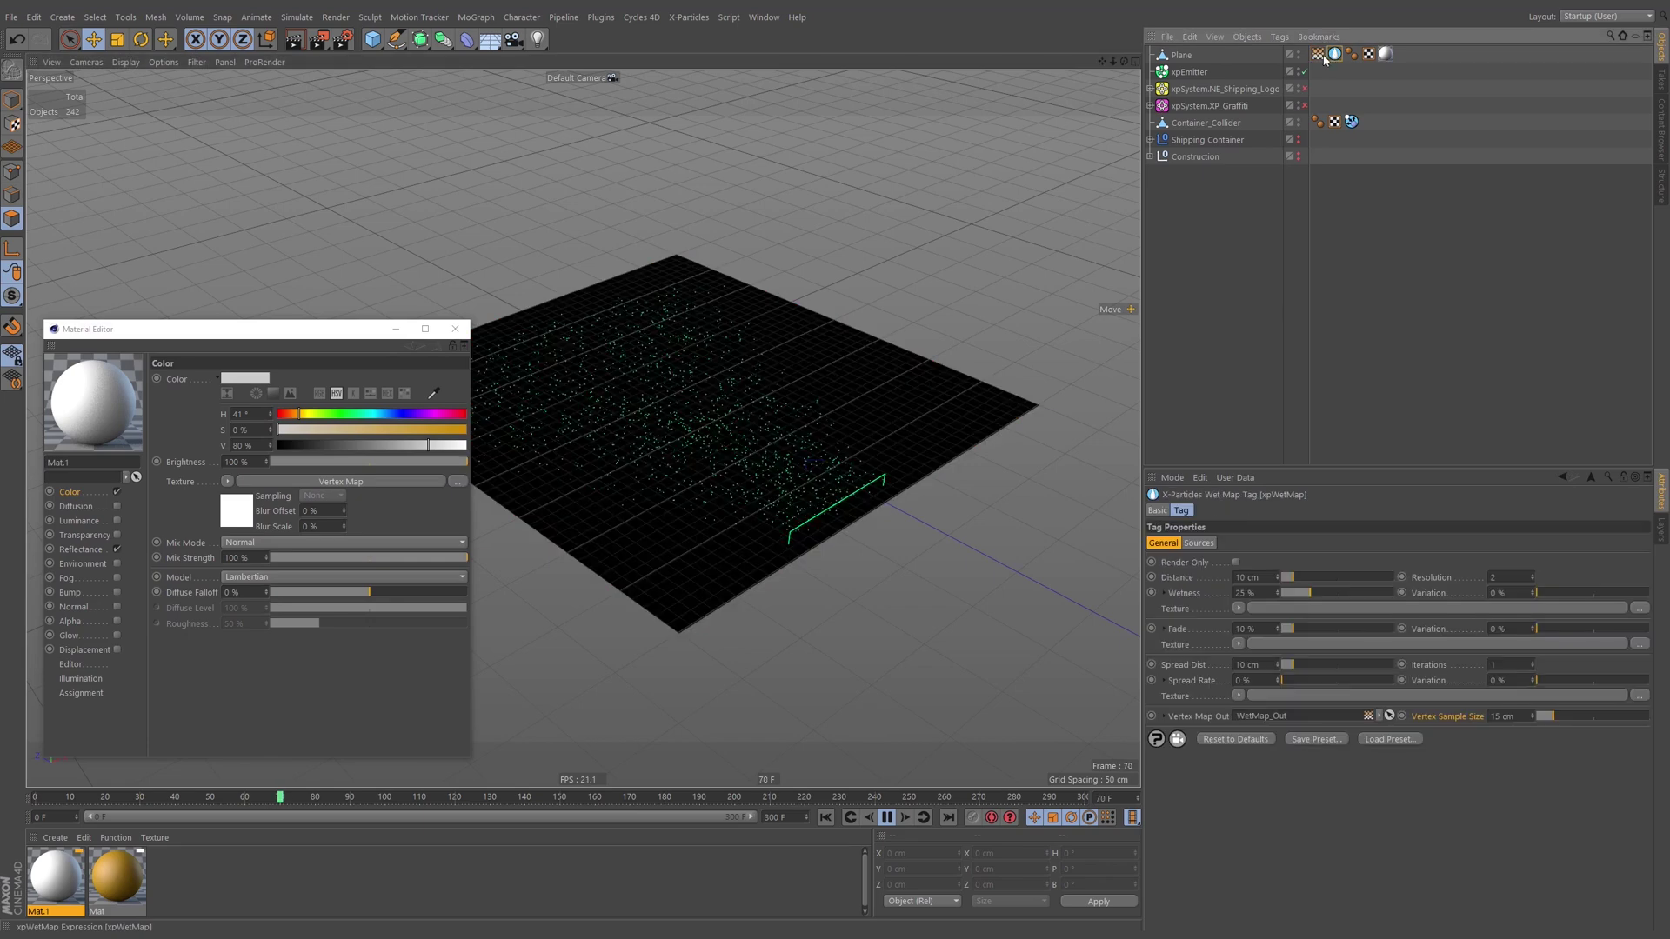
Stop playback and add xpEmitter to the wet map tag's sources.
left_click(1199, 543)
left_click(886, 817)
left_click_drag(1189, 71, 1156, 287)
left_click_drag(1253, 674, 1229, 619)
left_click(1163, 543)
Replay the simulation to about frame 102 with the WetMap_Out vertex map displayed on the plane.
left_click(825, 818)
left_click(887, 818)
left_click(1317, 54)
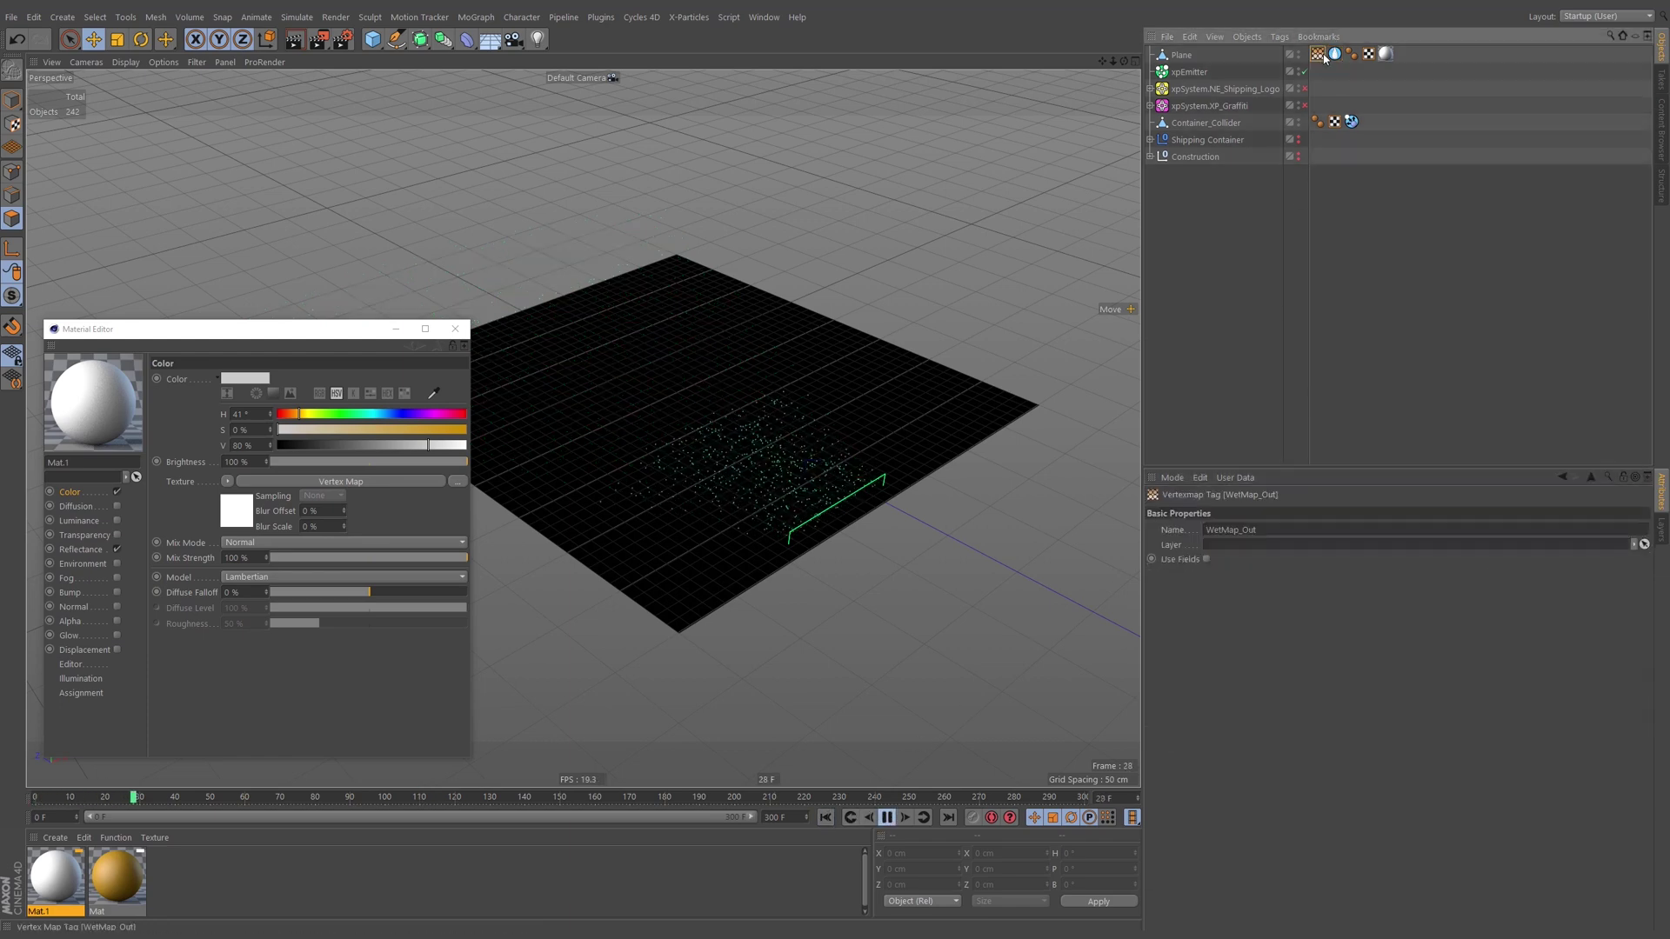
left_click_drag(937, 503, 953, 439, "alt")
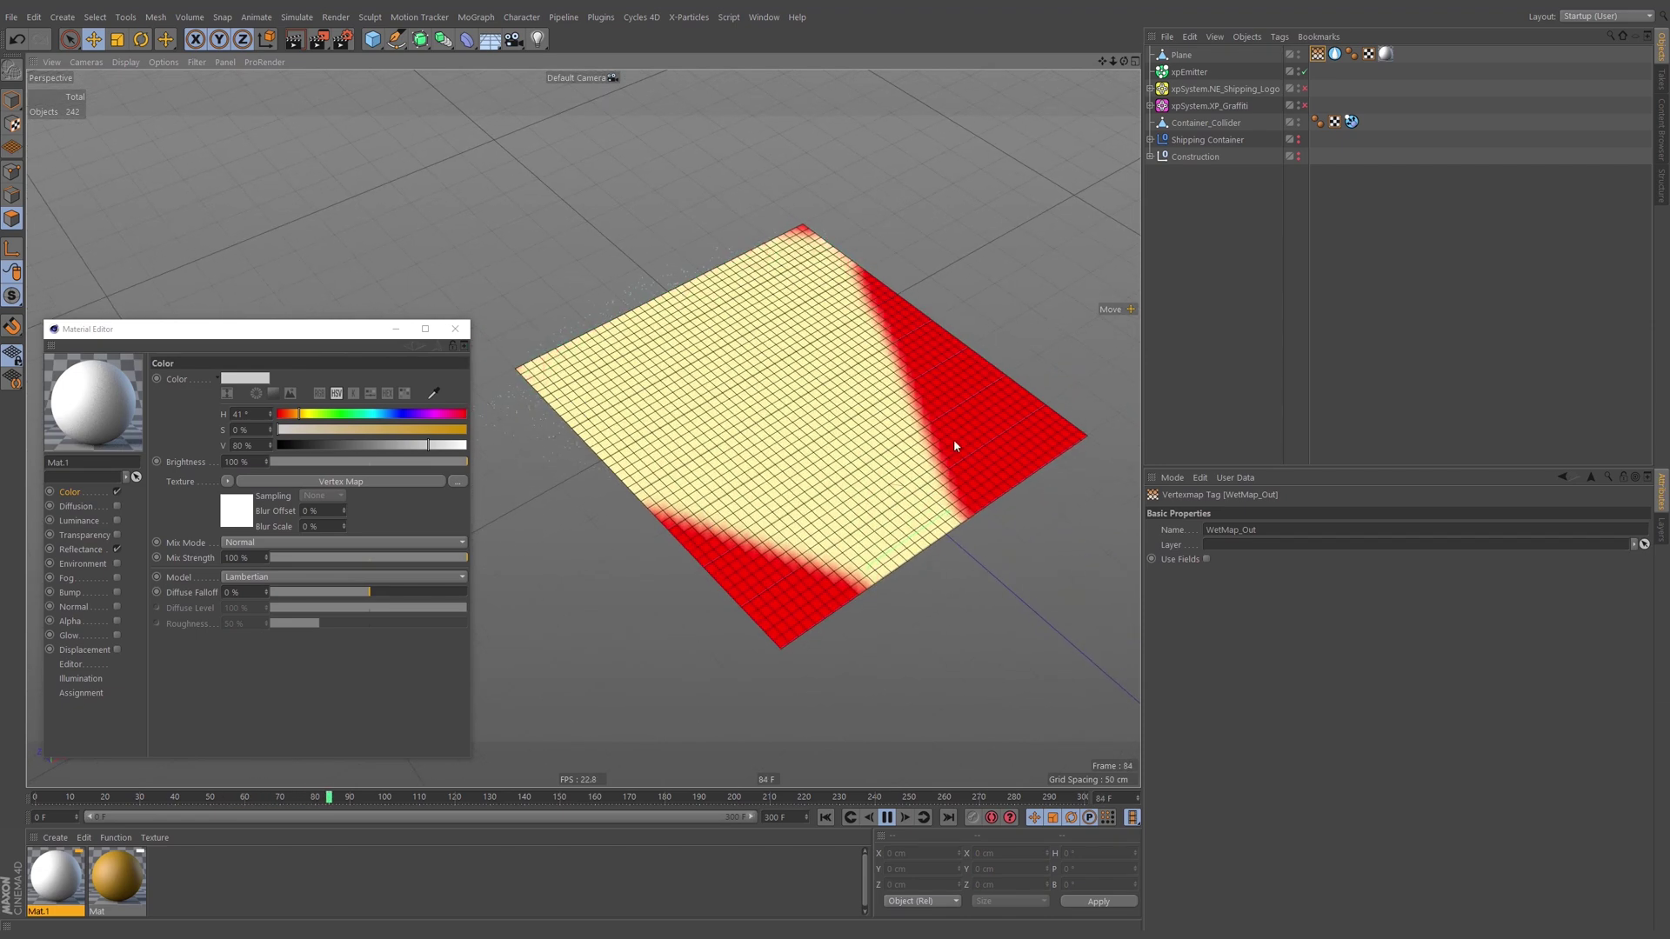
left_click(886, 818)
middle_click_drag(946, 441, 924, 454, "alt")
left_click_drag(925, 459, 903, 405, "alt")
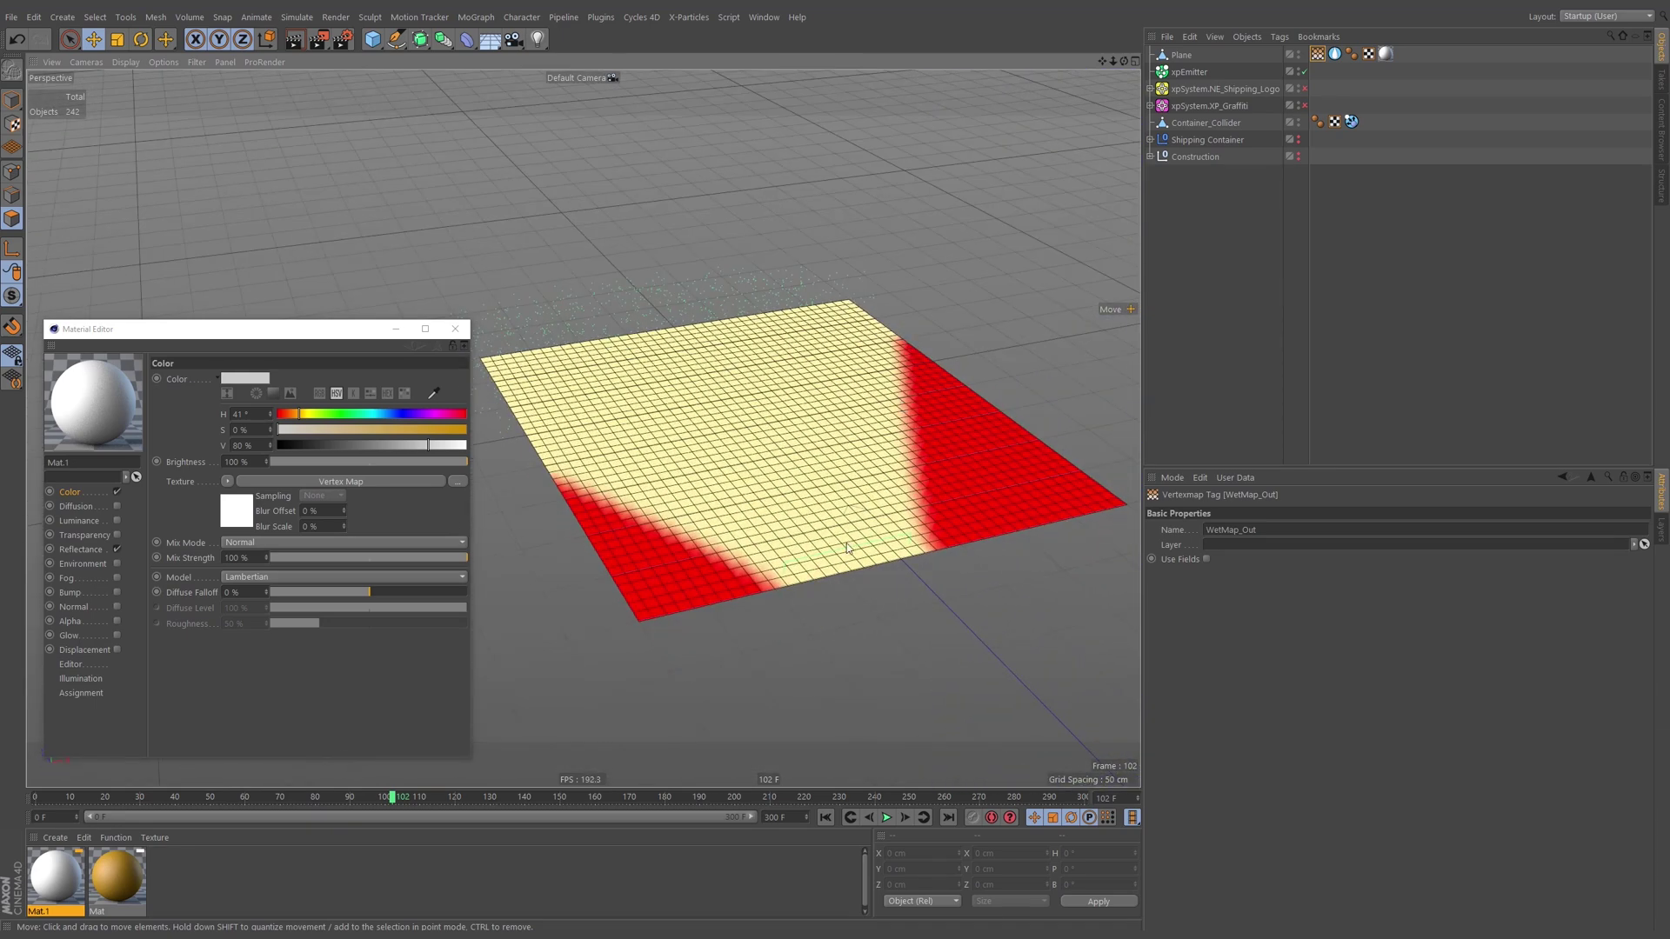
Open the wet map tag's settings in a separate Attributes window, enlarged to show every parameter, over the viewport.
left_click(1335, 54)
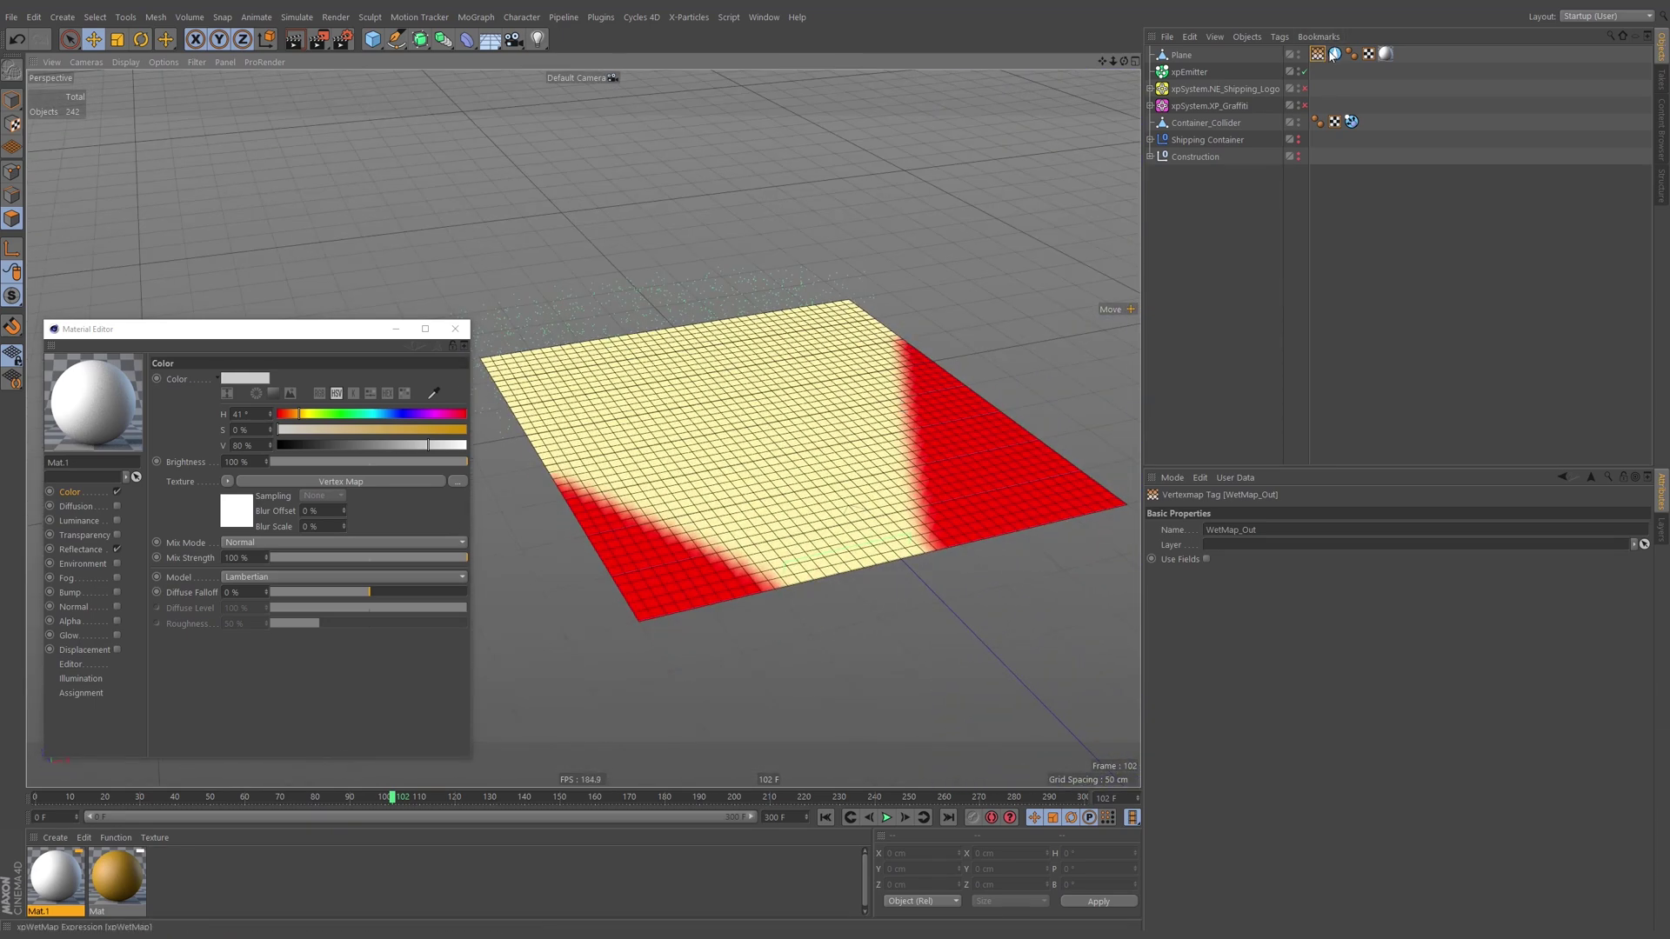
left_click(1648, 477)
left_click_drag(1470, 357, 912, 80)
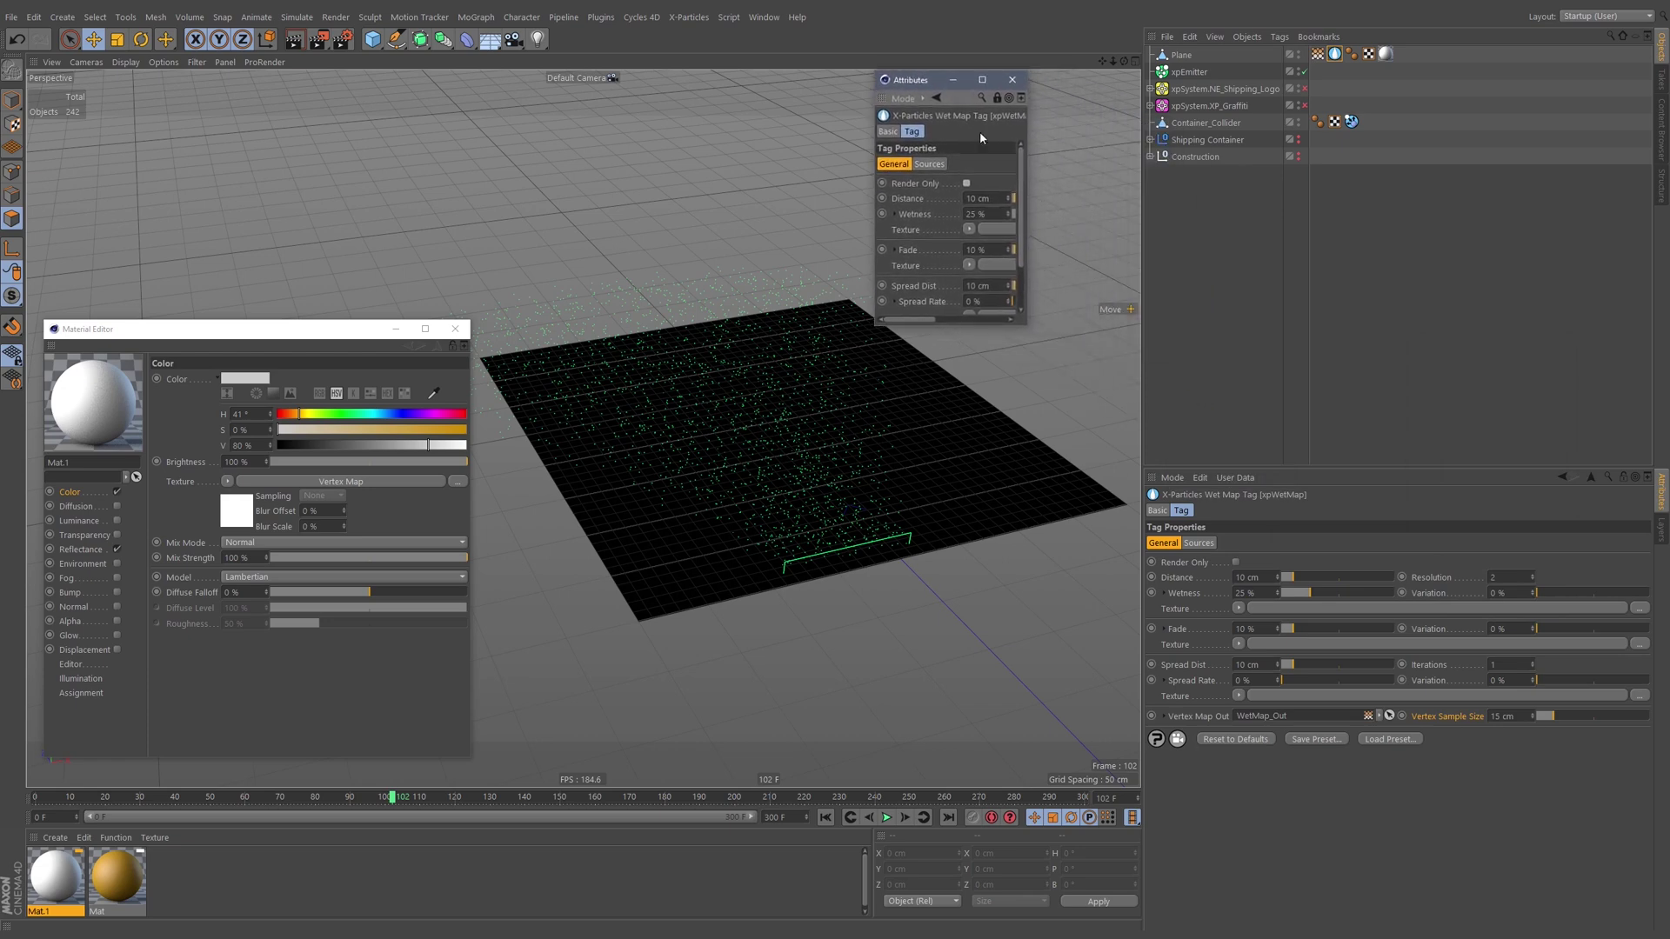
left_click_drag(1033, 331, 1051, 347)
left_click_drag(1143, 386, 1206, 398)
left_click_drag(1066, 90, 994, 91)
left_click_drag(1128, 391, 1132, 394)
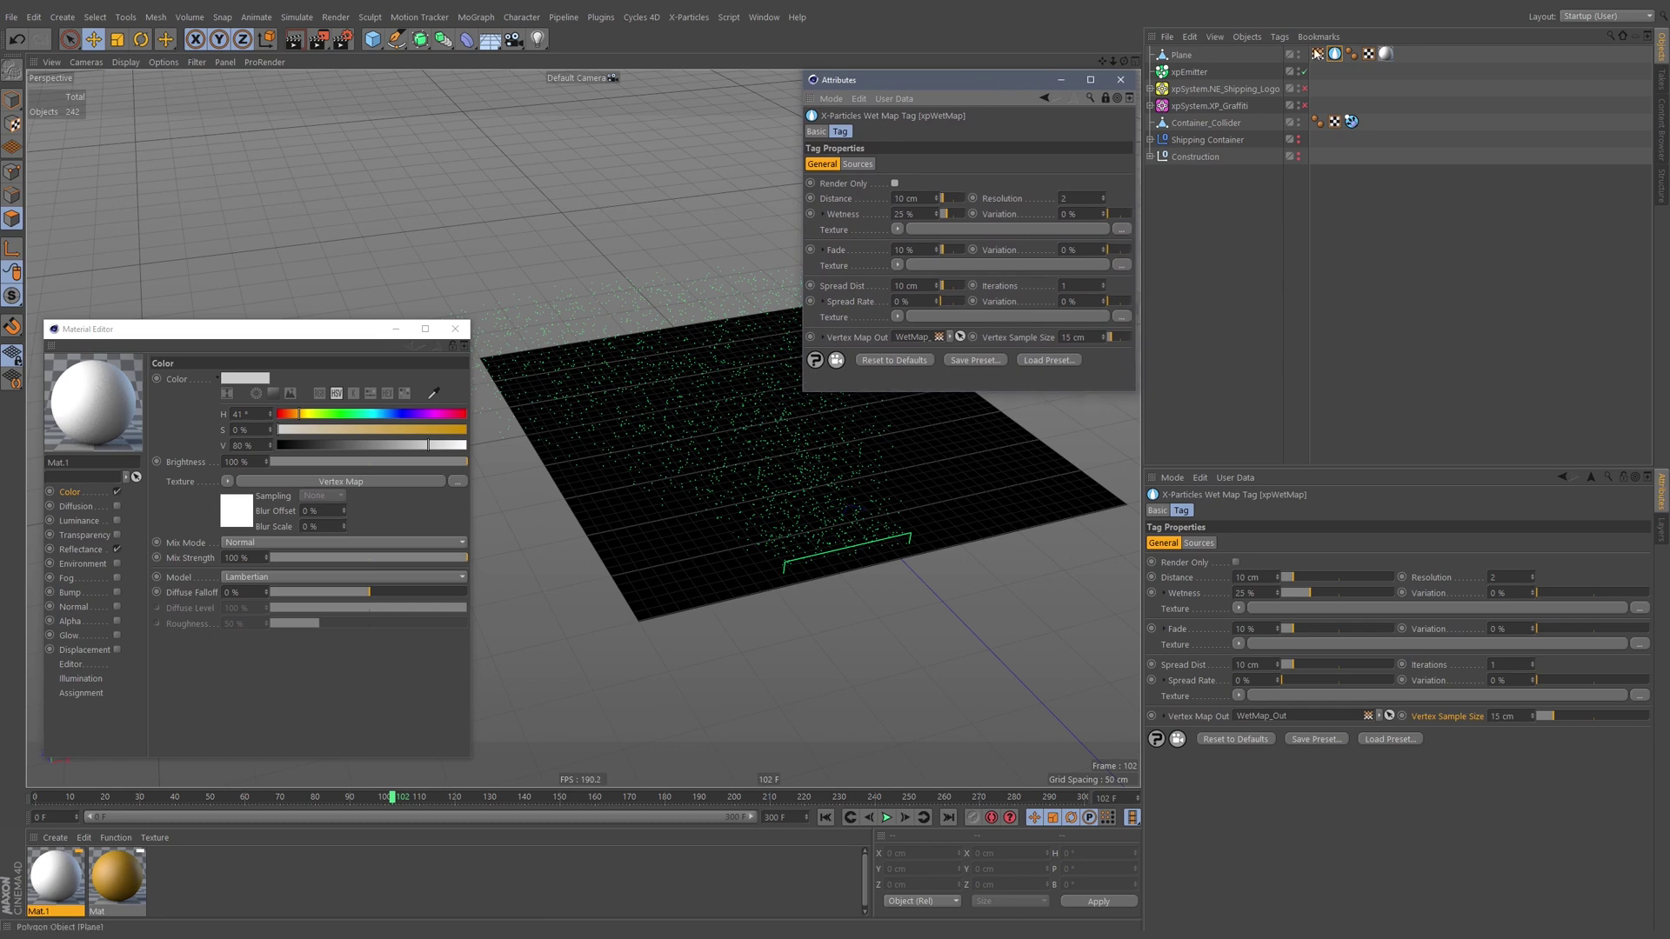
Display the WetMap_Out vertex map on the plane and set the wet map's Distance to 1 cm.
left_click(1318, 54)
middle_click_drag(917, 487, 894, 513, "alt")
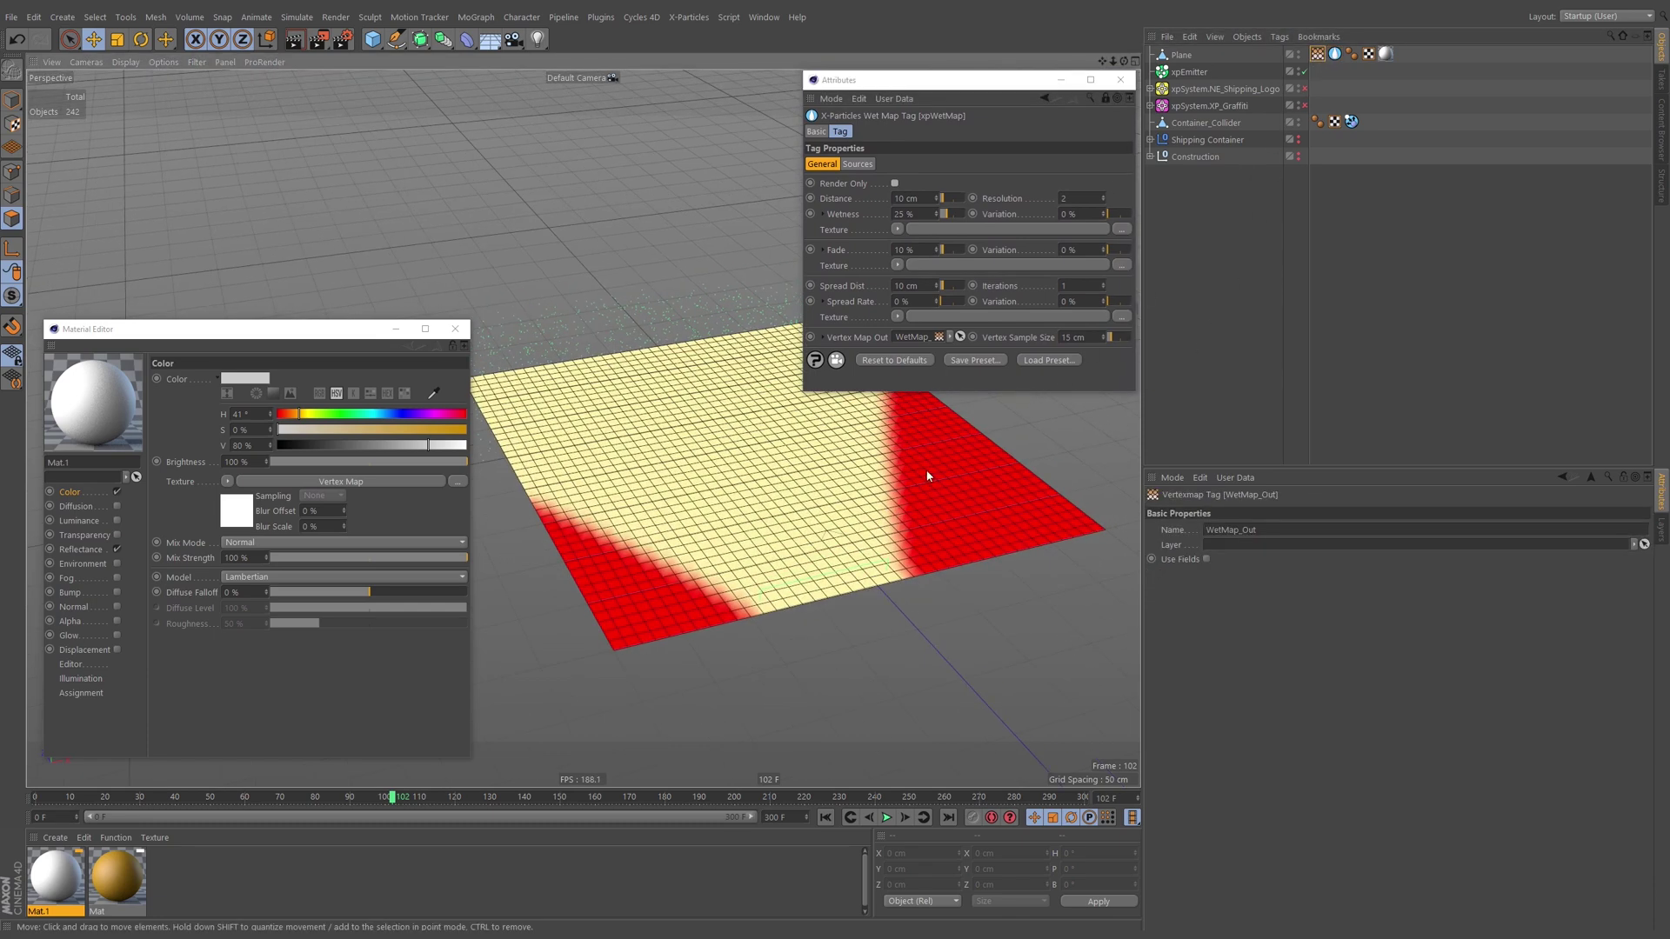
left_click_drag(940, 441, 898, 471, "alt")
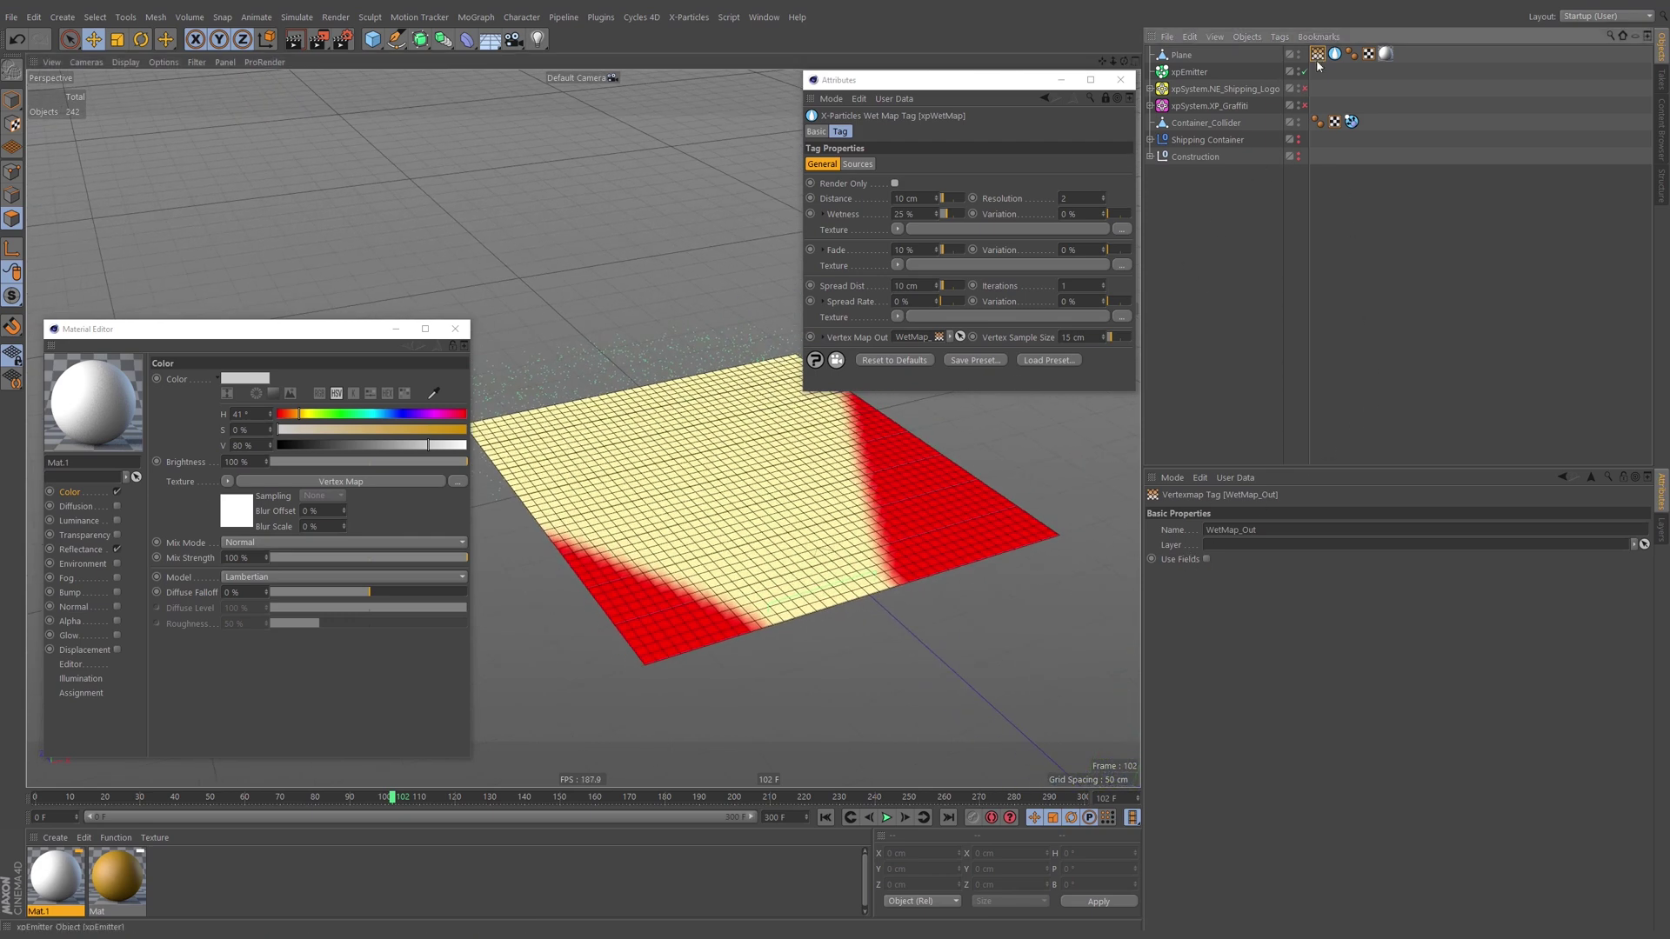
left_click_drag(822, 557, 924, 457, "alt")
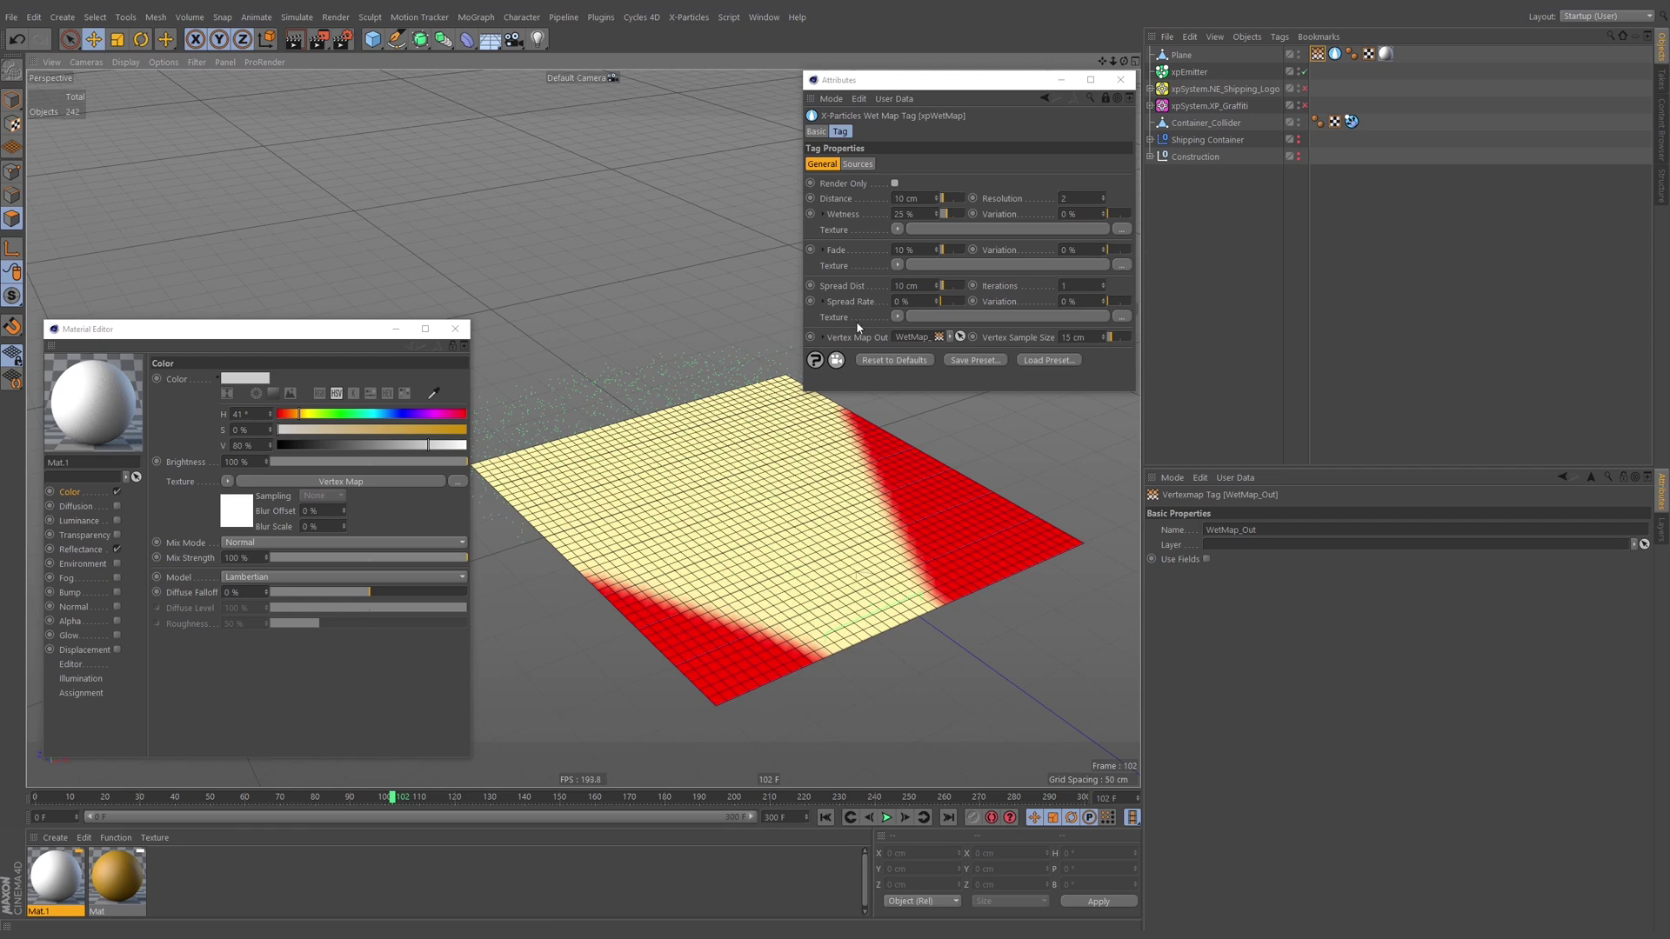
double_click(909, 198)
type("1")
key("Return")
Replay the simulation from the first frame and stop it at about frame 43.
left_click(858, 817)
left_click(886, 819)
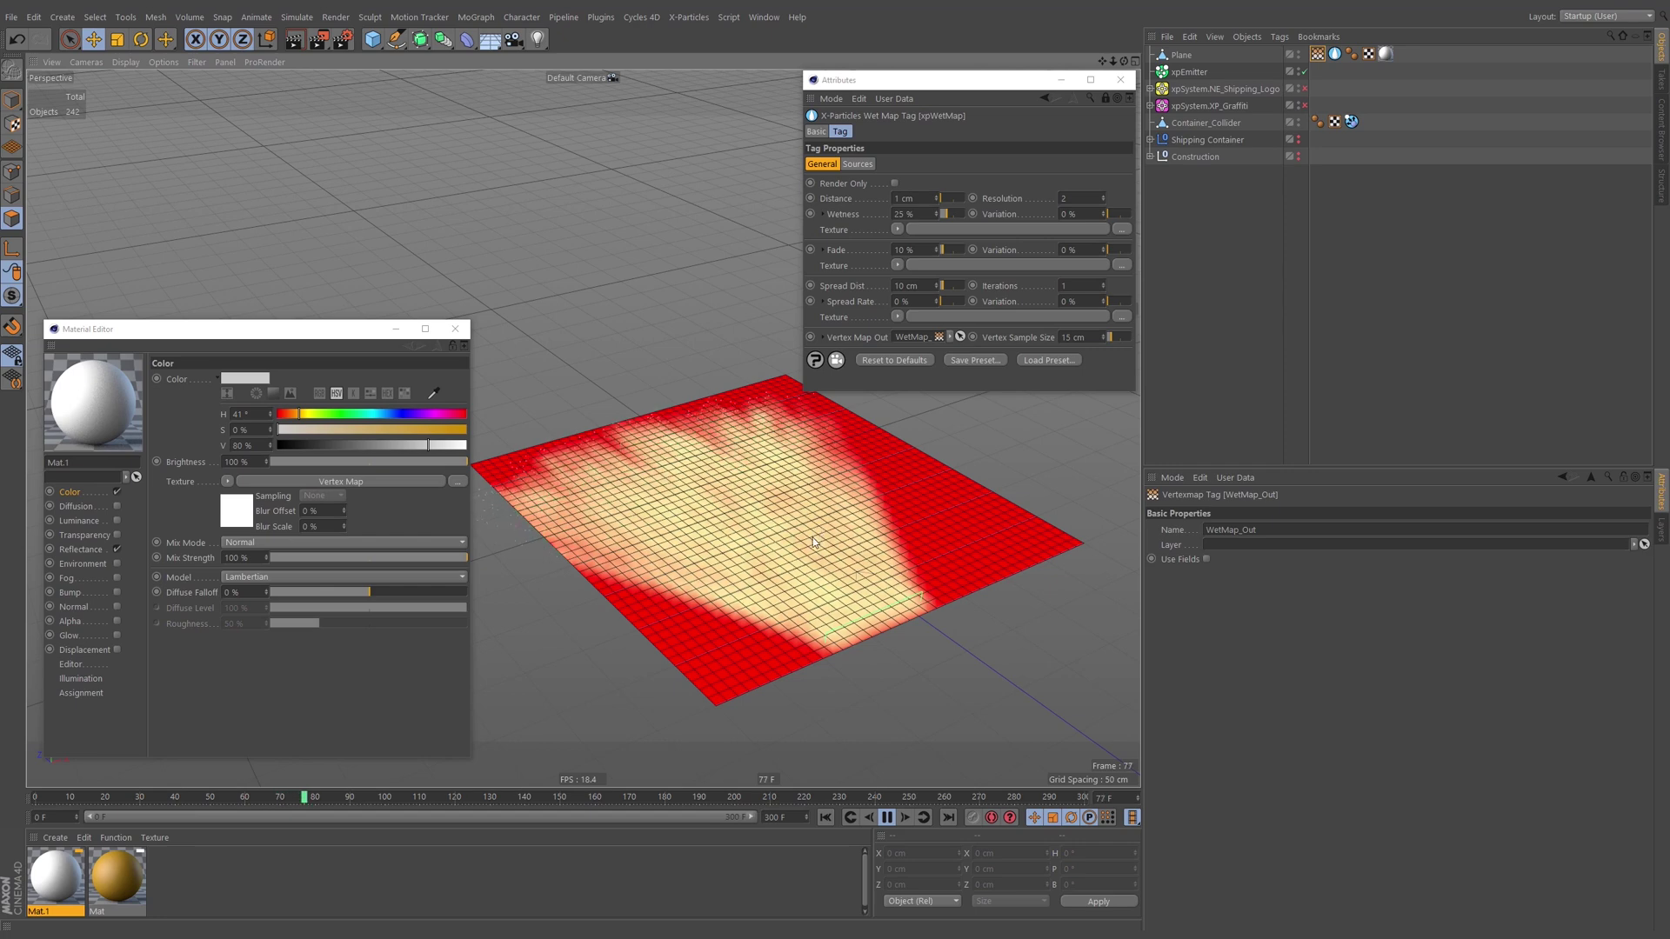
key("shift+f")
left_click(888, 817)
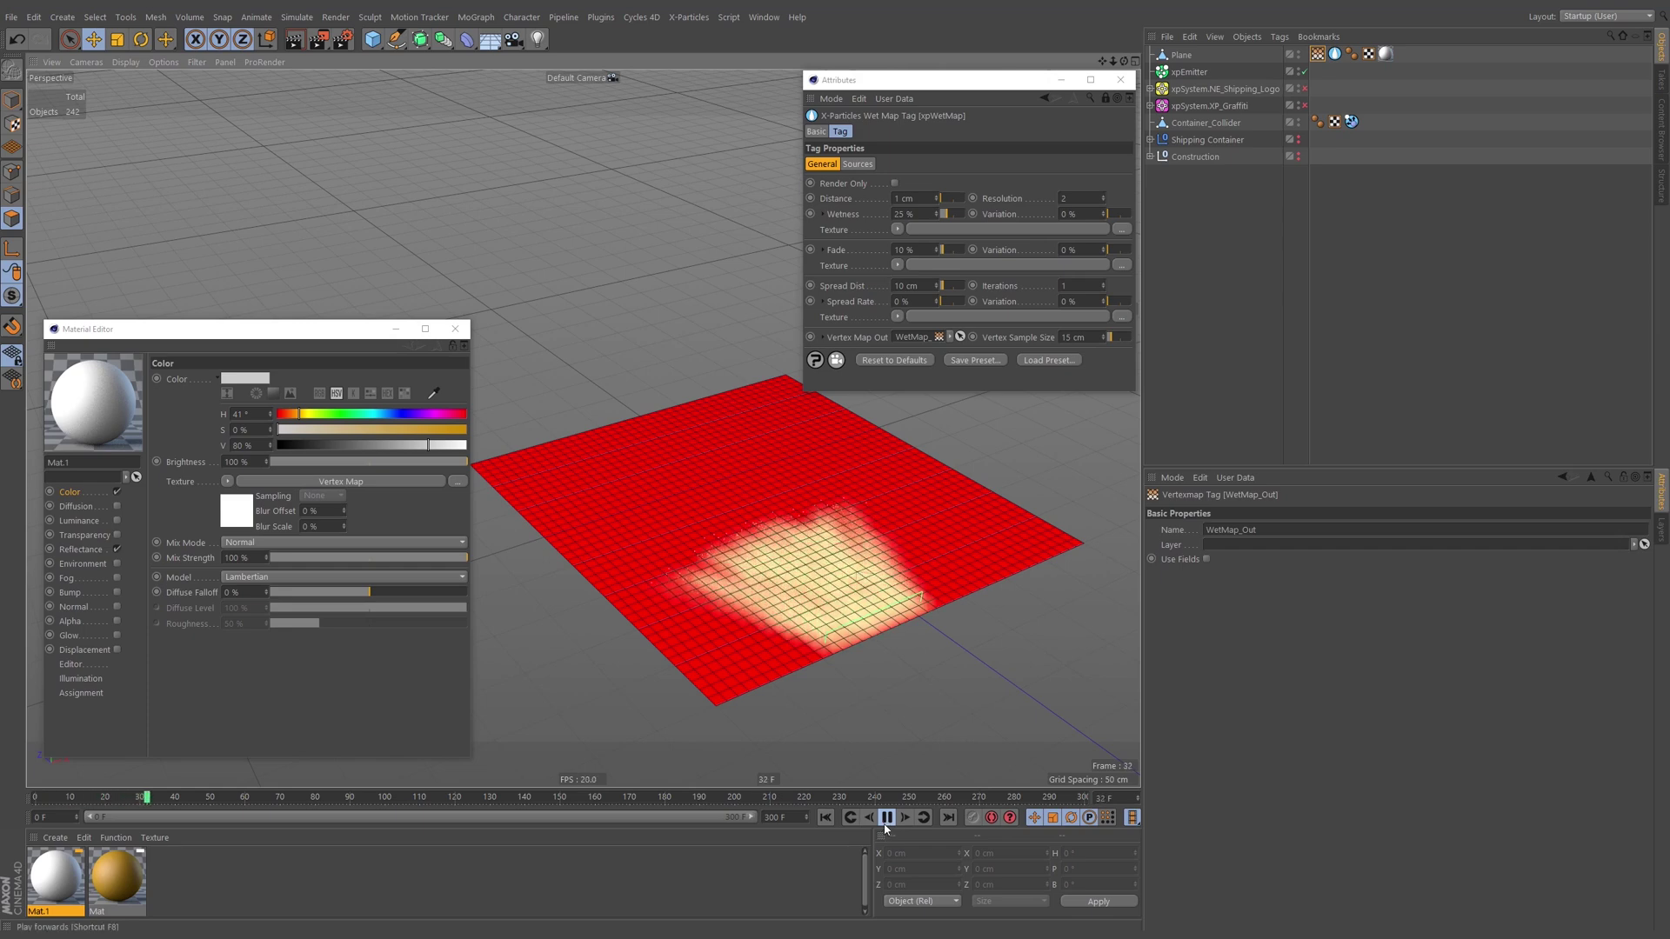
left_click(887, 818)
Set xpEmitter's particle editor display to Circle and turn on Force Display.
left_click(1189, 71)
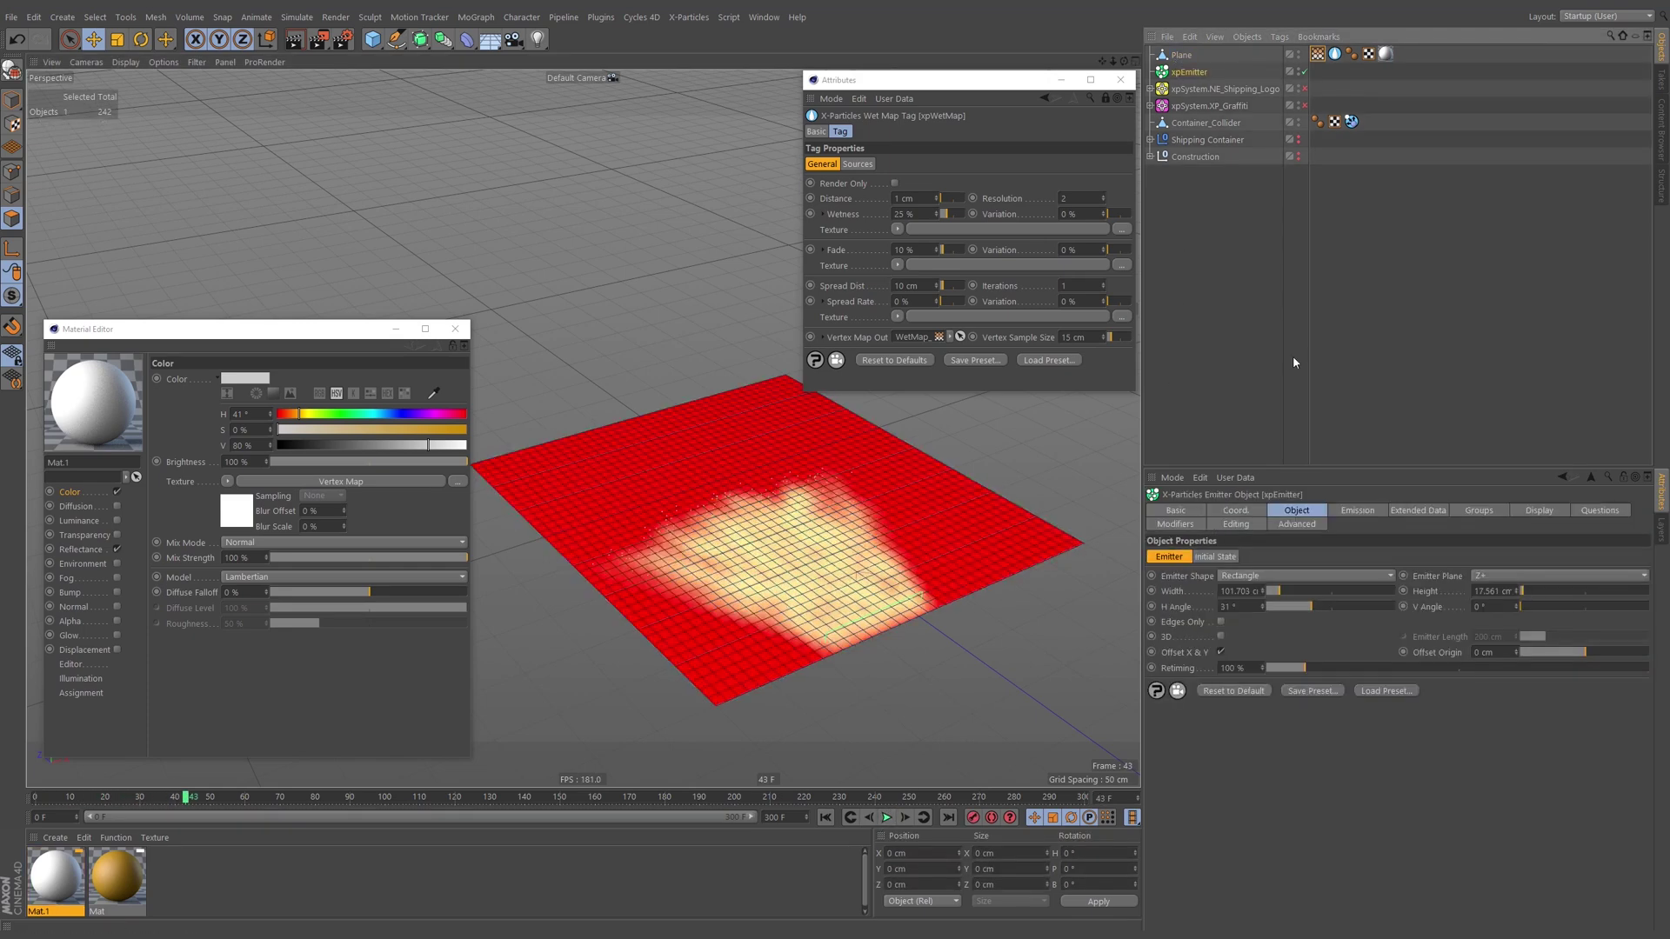
left_click(1533, 511)
left_click(1288, 726)
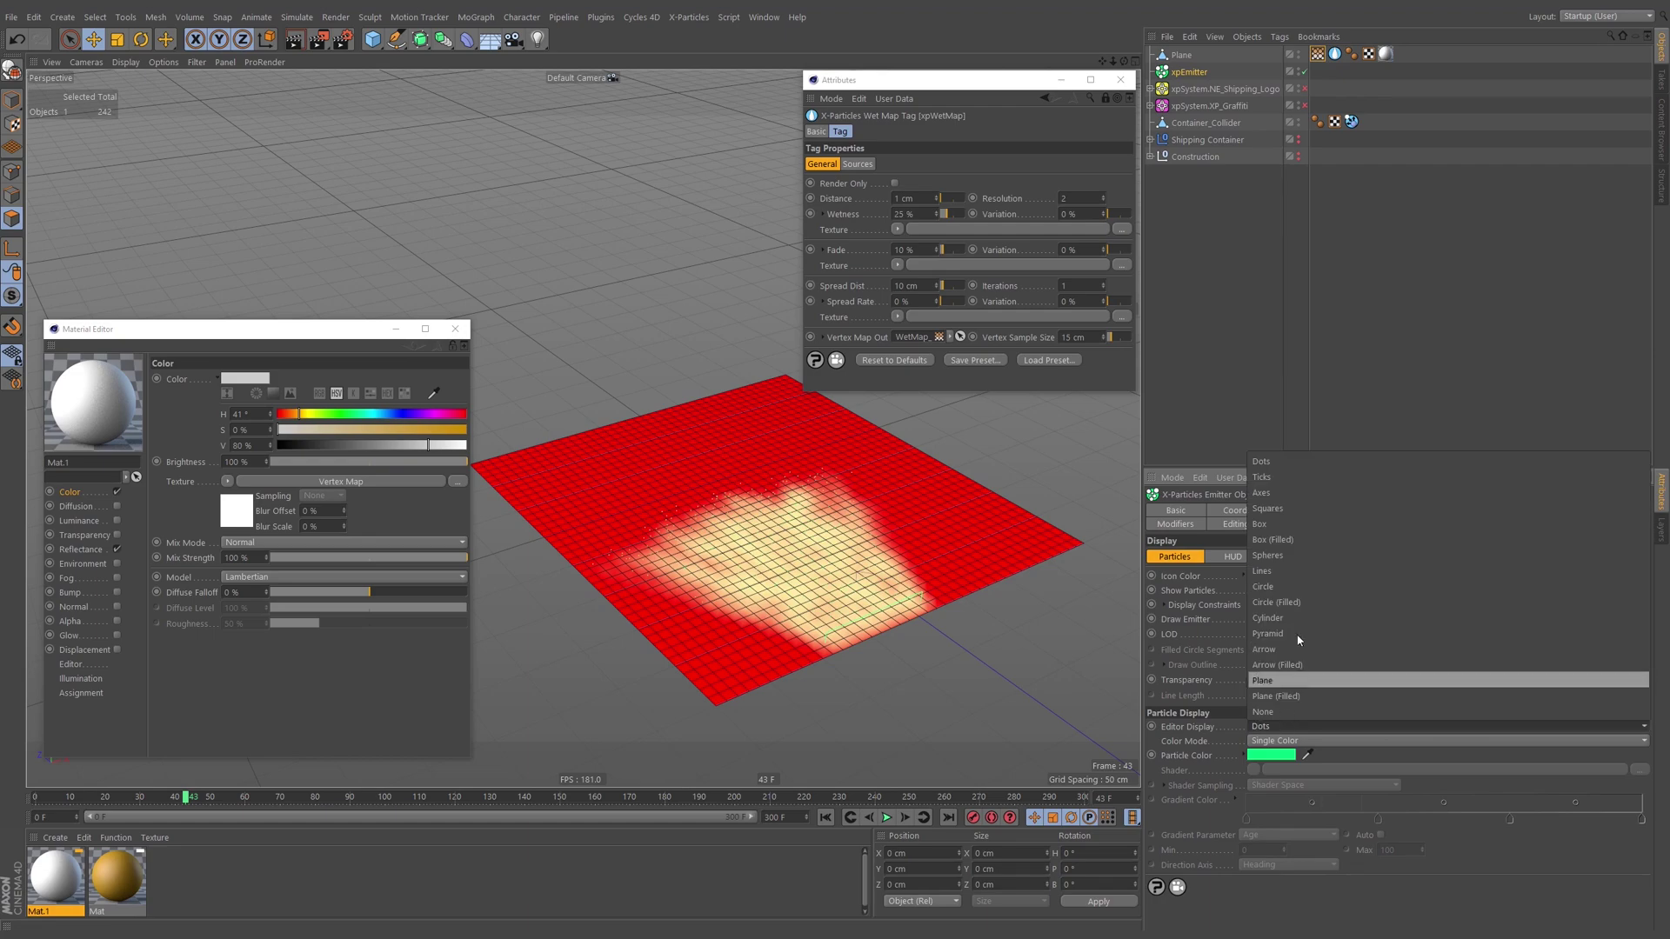
left_click(1347, 586)
left_click(1500, 591)
scroll(721, 652, "up", 5)
scroll(720, 653, "down", 5)
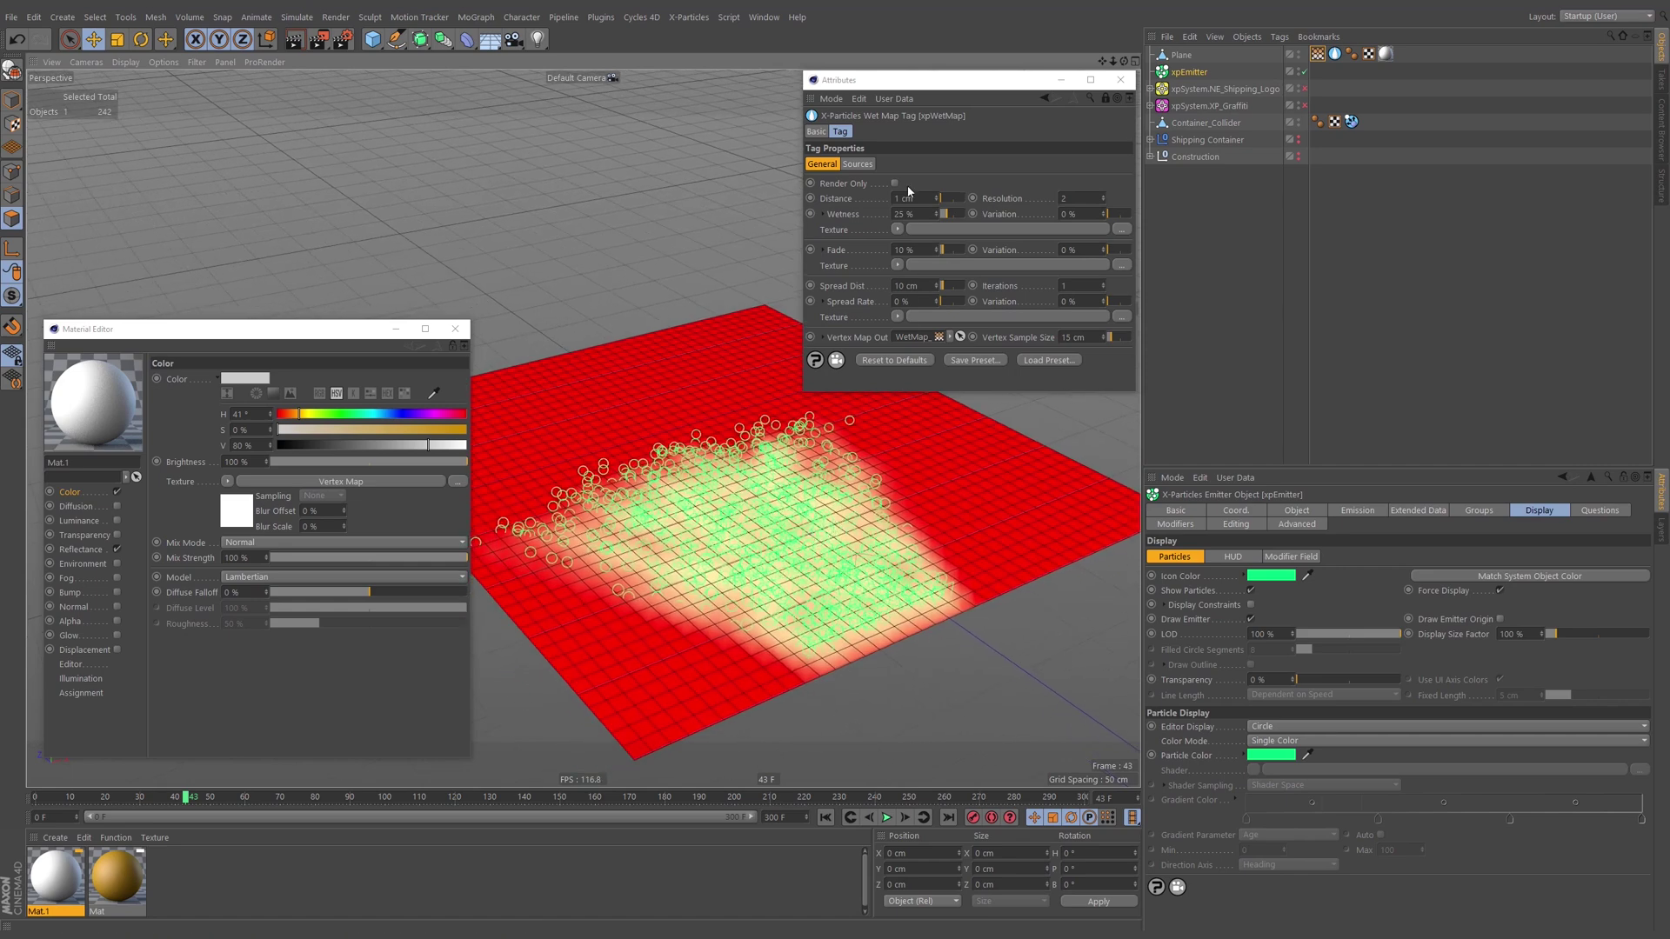
Try Vertex Sample Sizes of 5 cm and 20 cm on the wet map while playing the simulation.
left_click(825, 818)
left_click(886, 818)
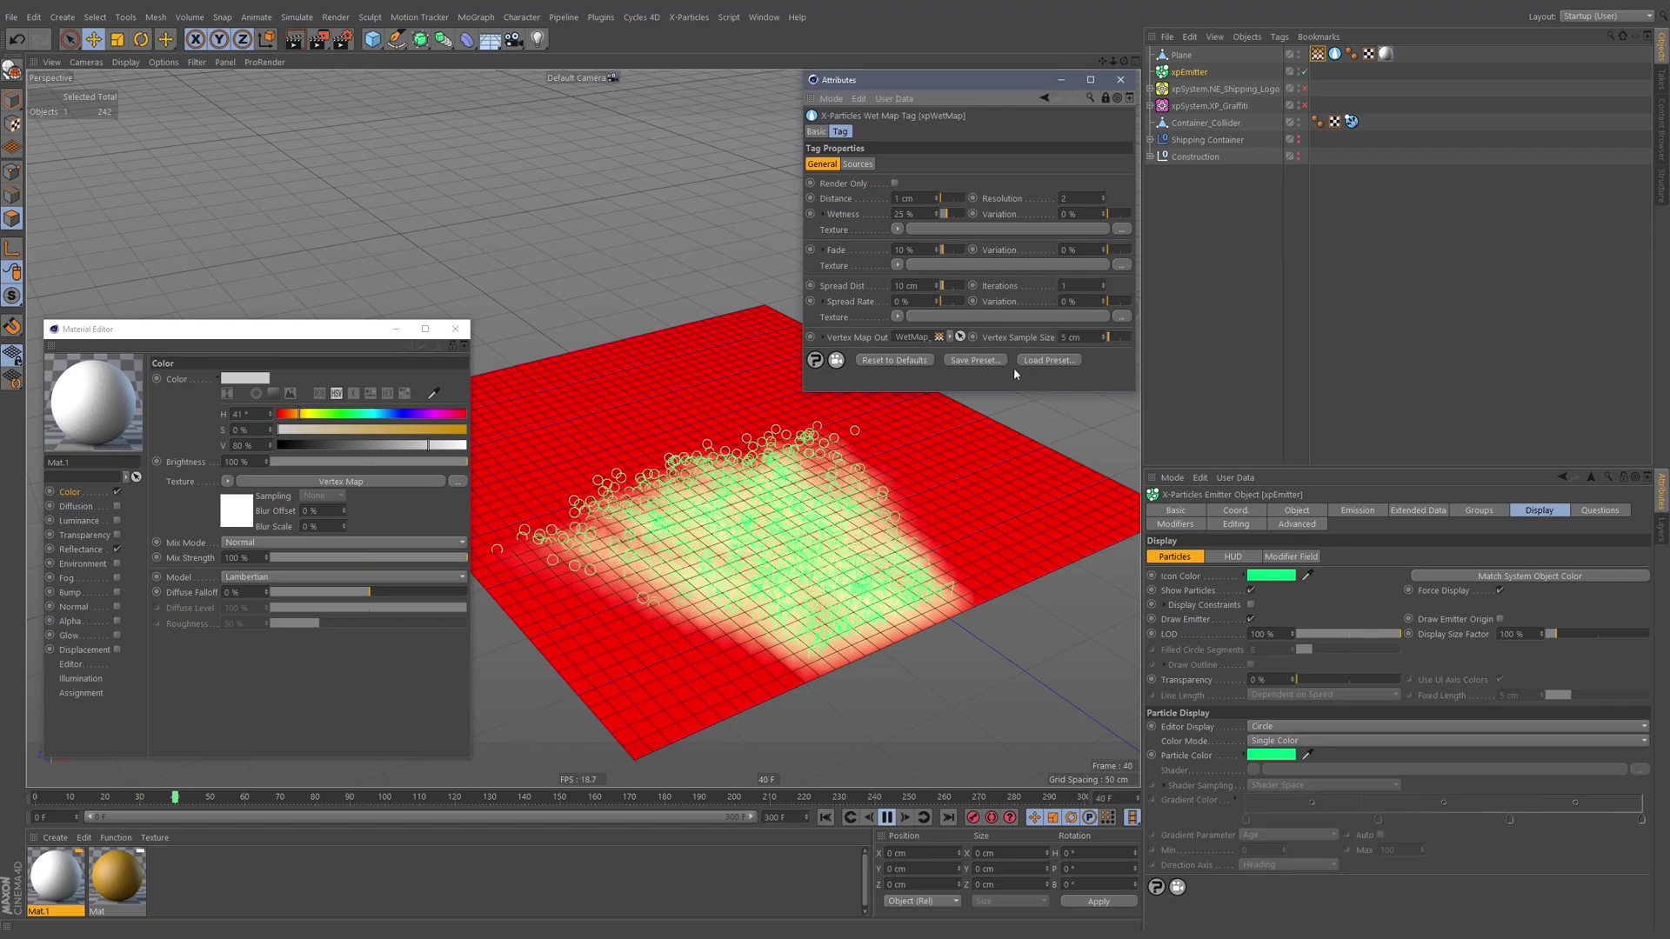
left_click(826, 817)
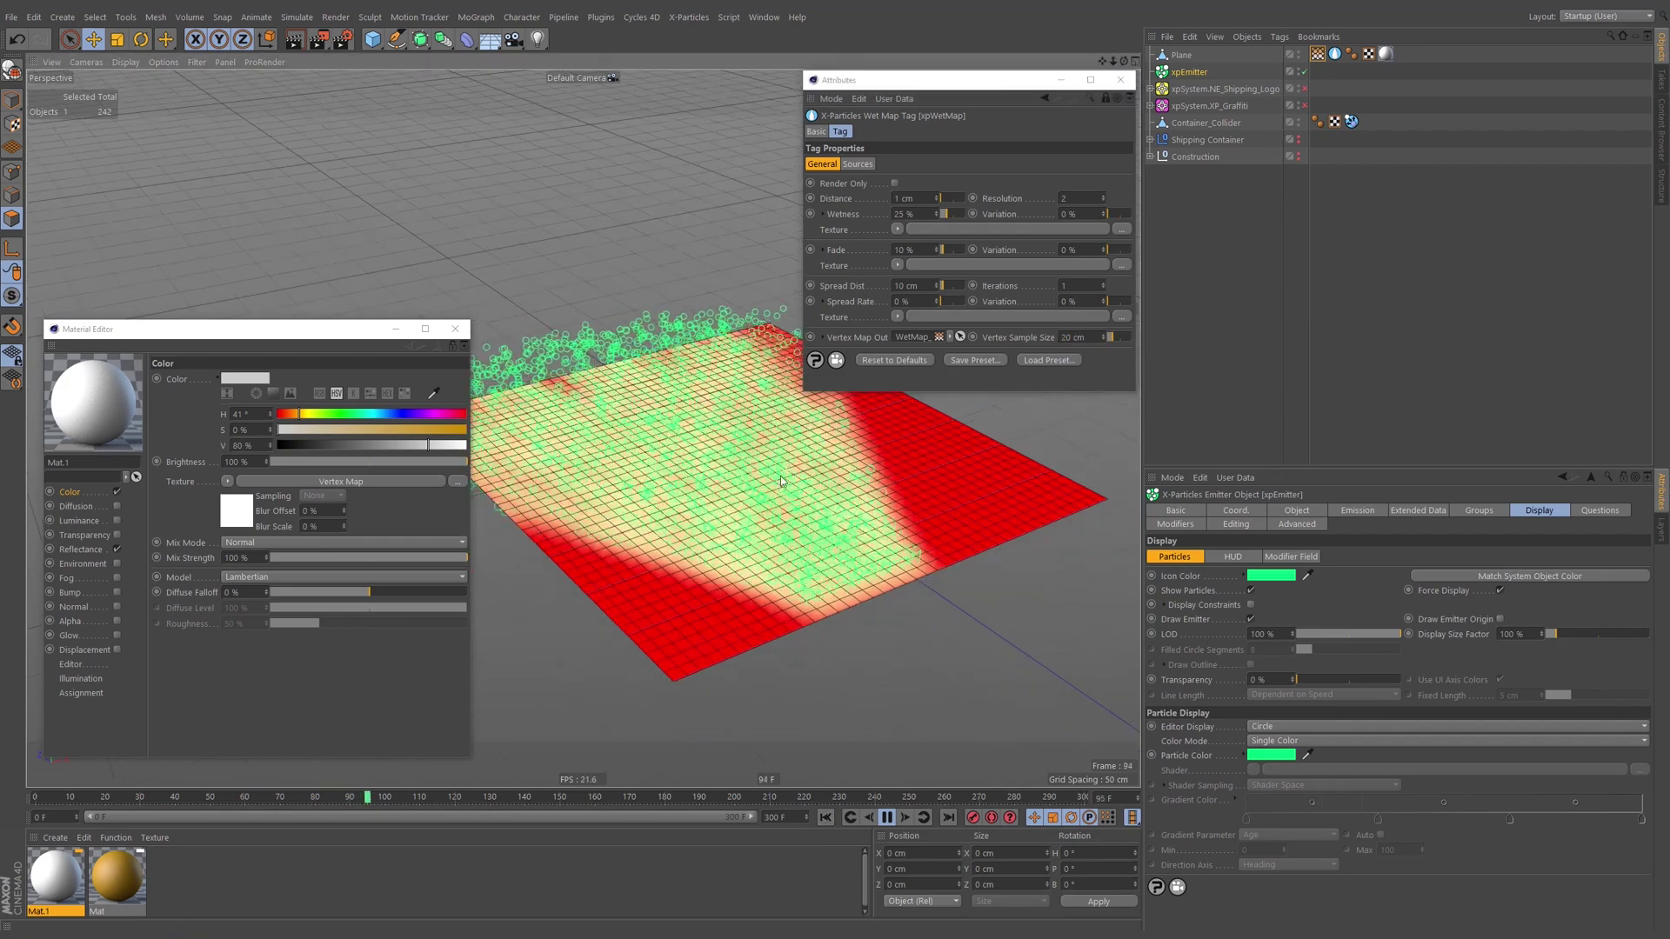
Set the wet map's Vertex Sample Size to 10 cm and replay the simulation from the first frame.
left_click_drag(1089, 337, 1055, 338)
type("10")
key("Return")
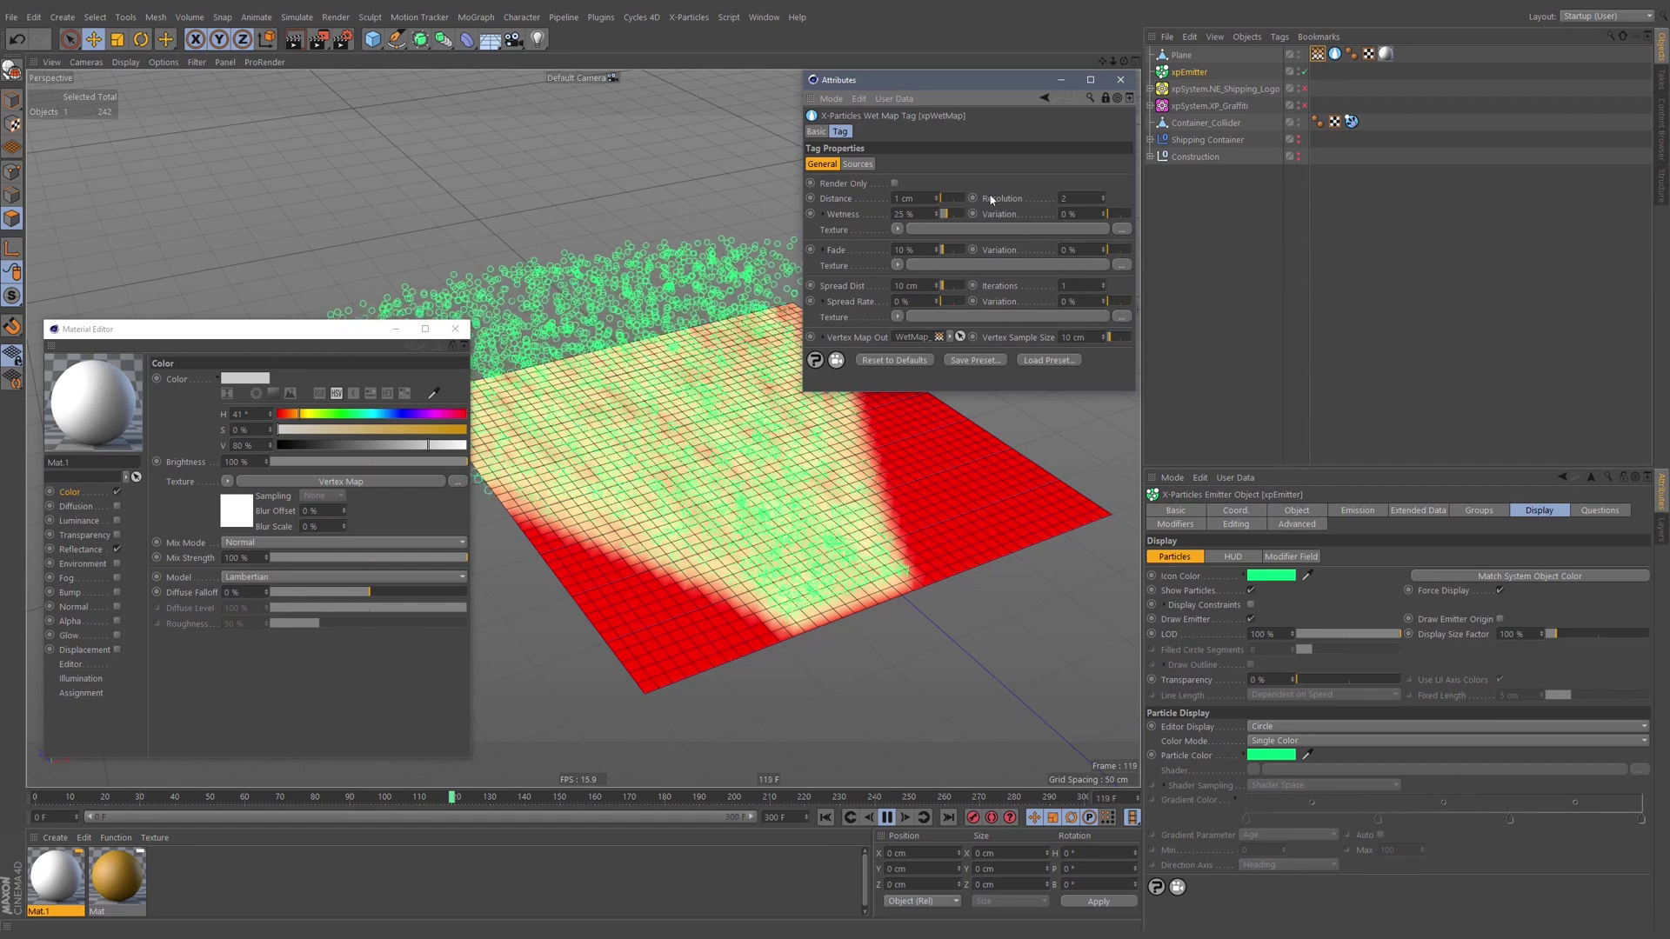
left_click(886, 818)
left_click(886, 817)
left_click(826, 817)
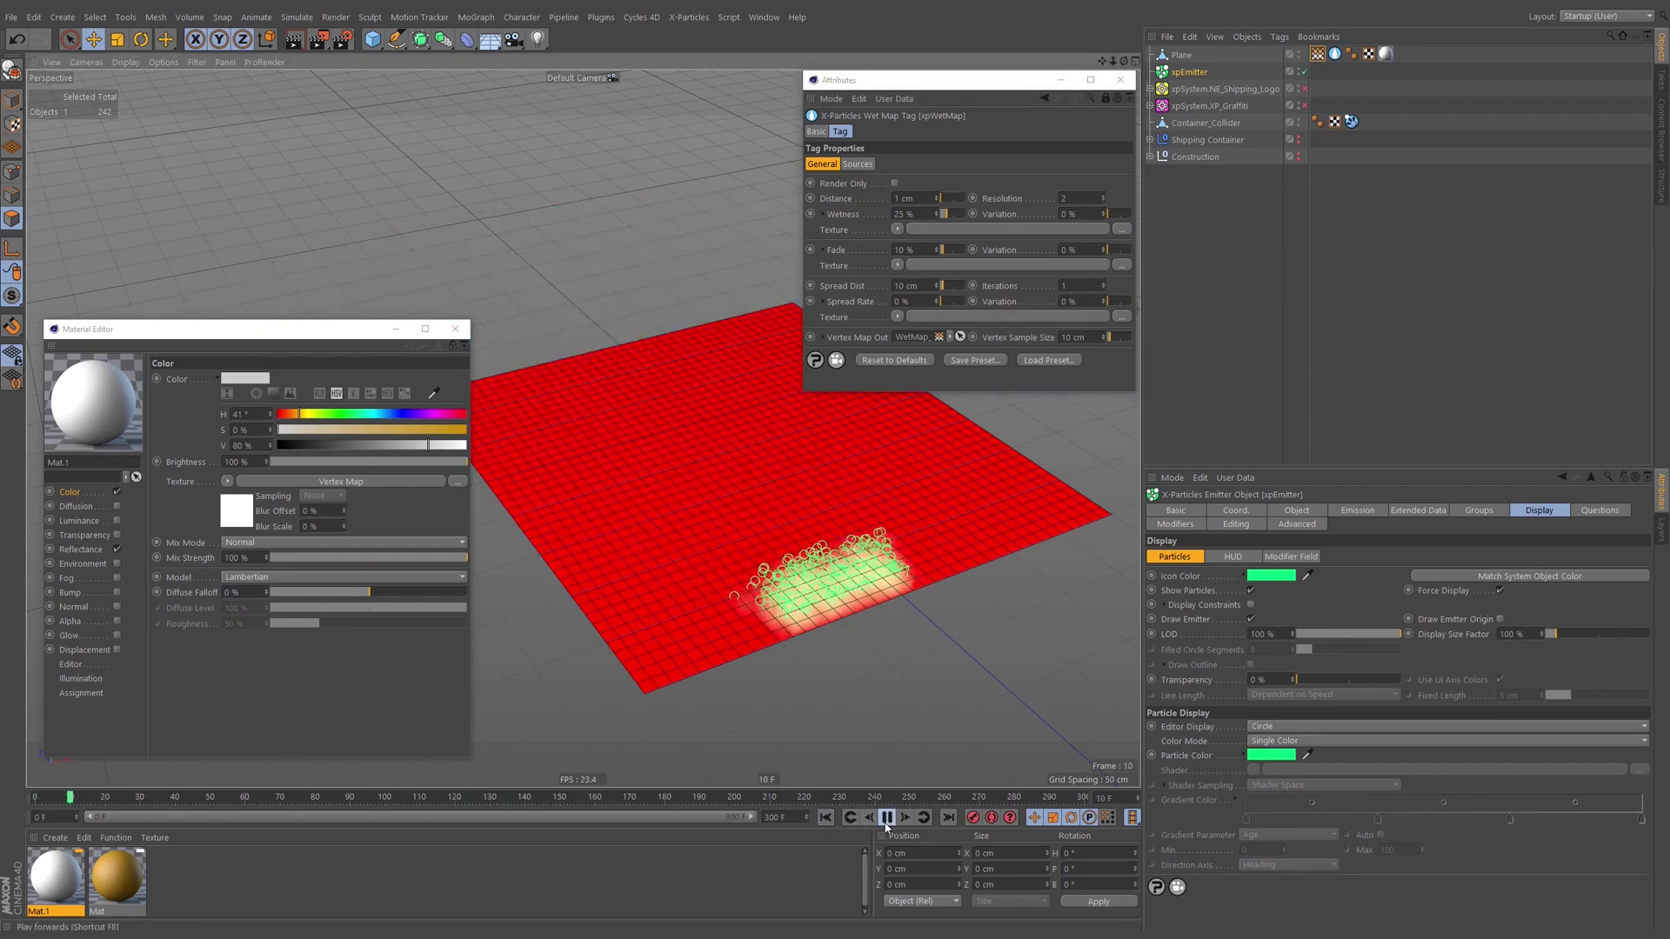
Set the wet map's Wetness to 1 % and replay the simulation, hiding xpEmitter in the viewport.
left_click_drag(921, 214, 887, 215)
type("1")
key("Return")
left_click(829, 821)
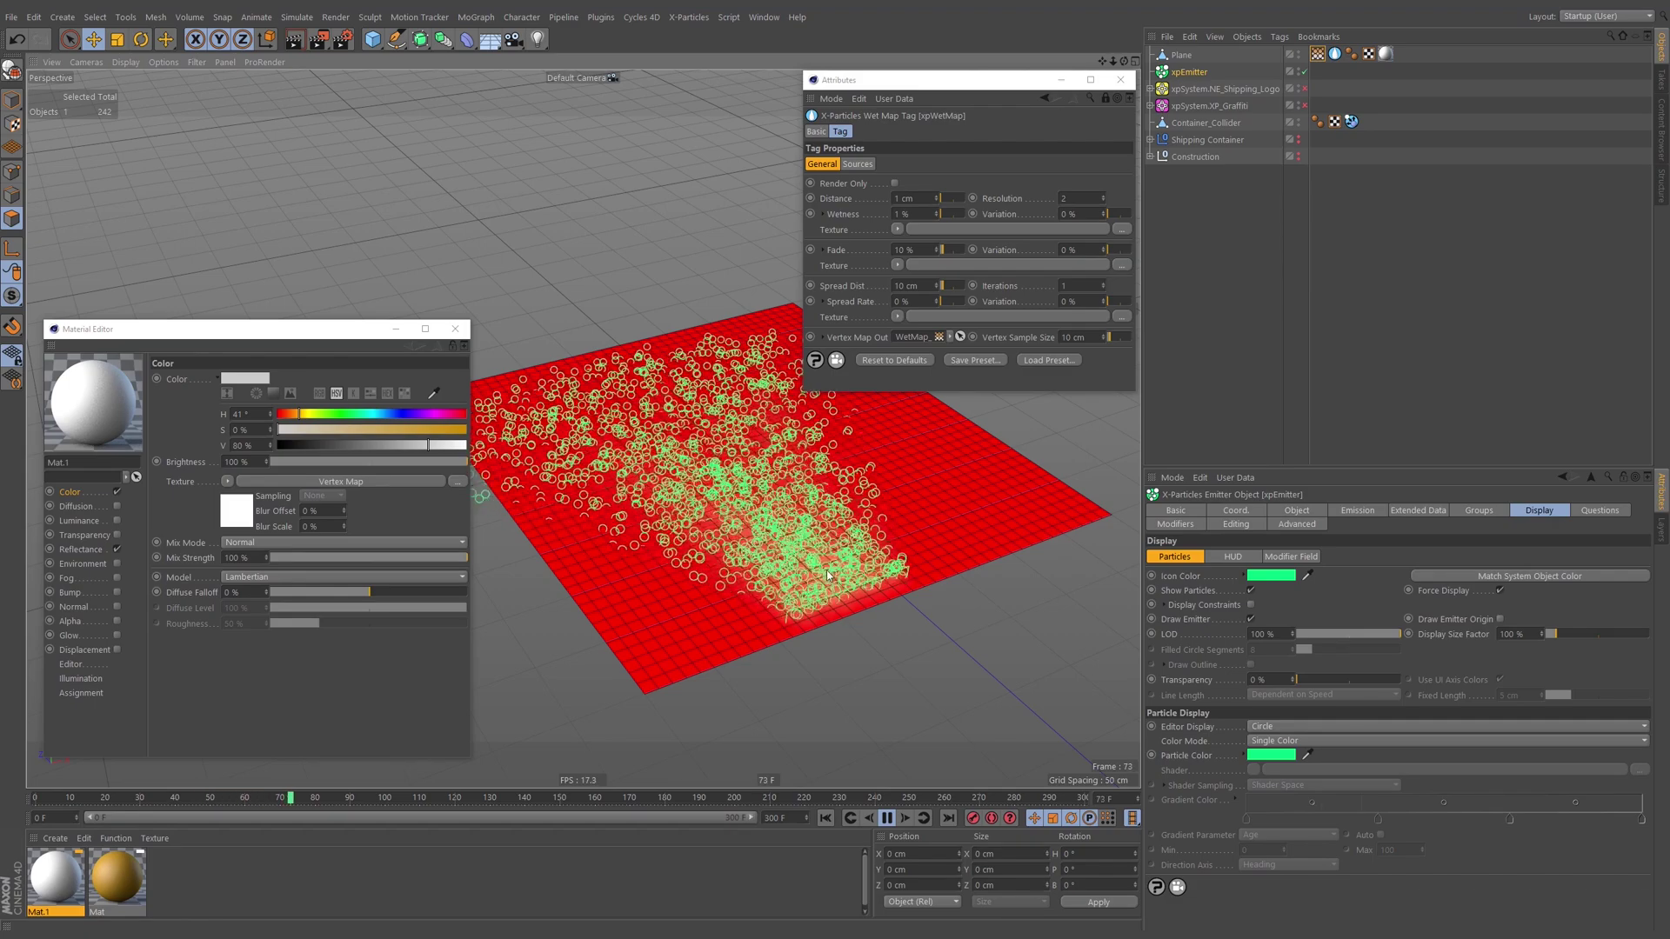
left_click(1297, 71)
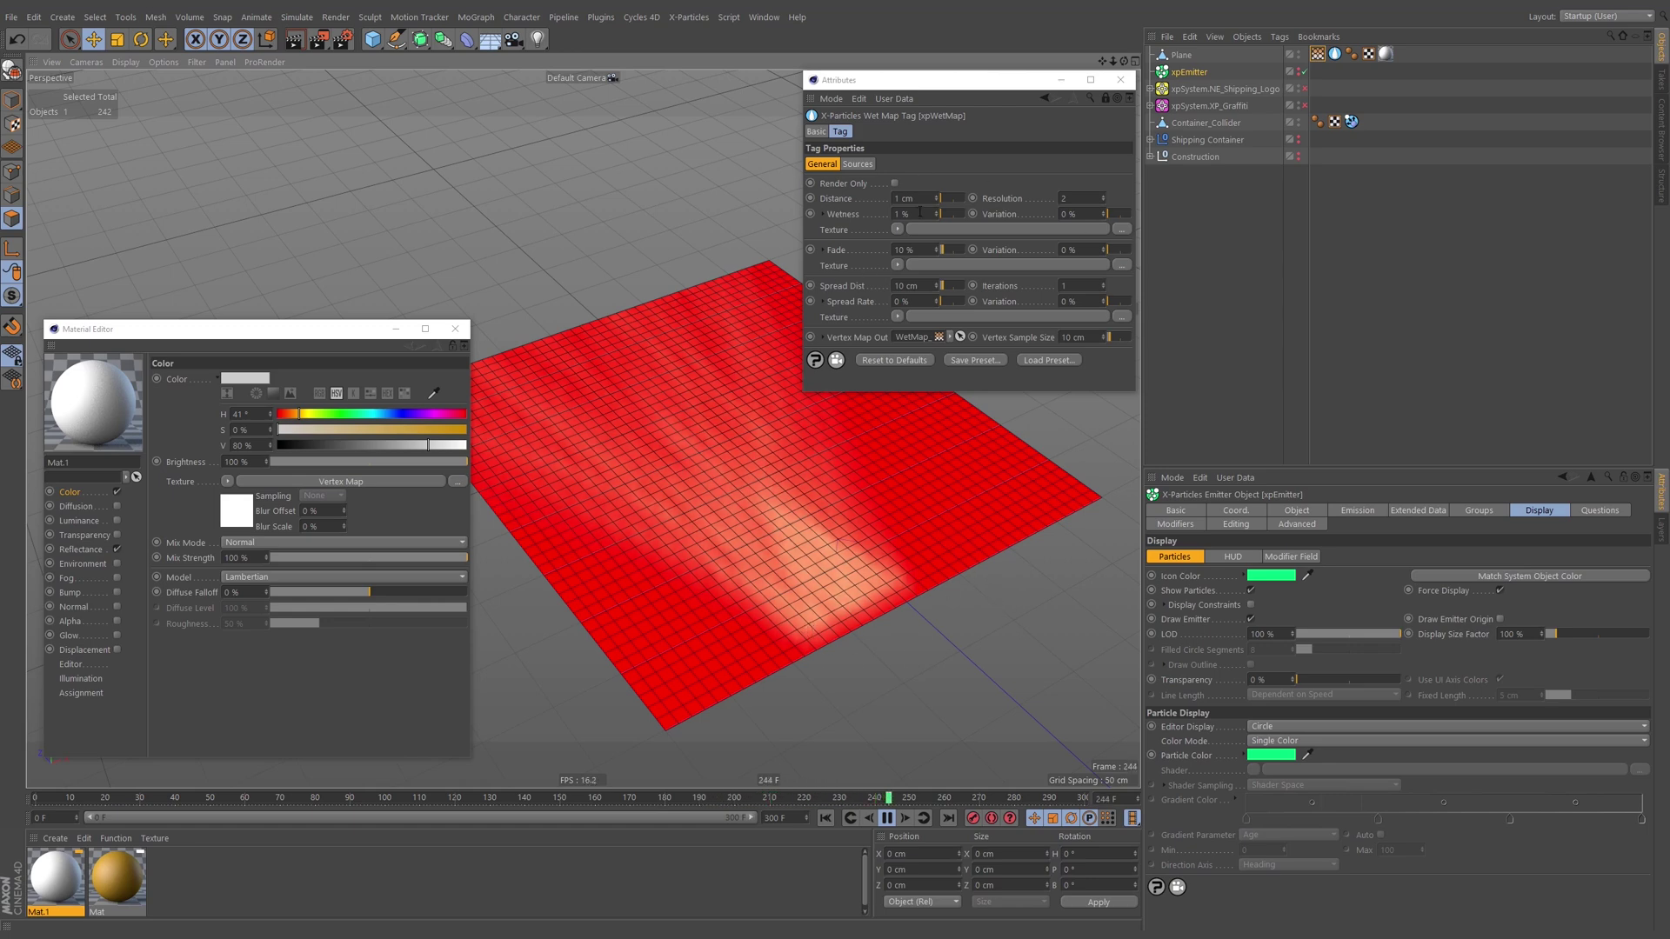
Set the wet map's Fade to 0 % and Wetness to 10 %, and restart the playback.
left_click(901, 250)
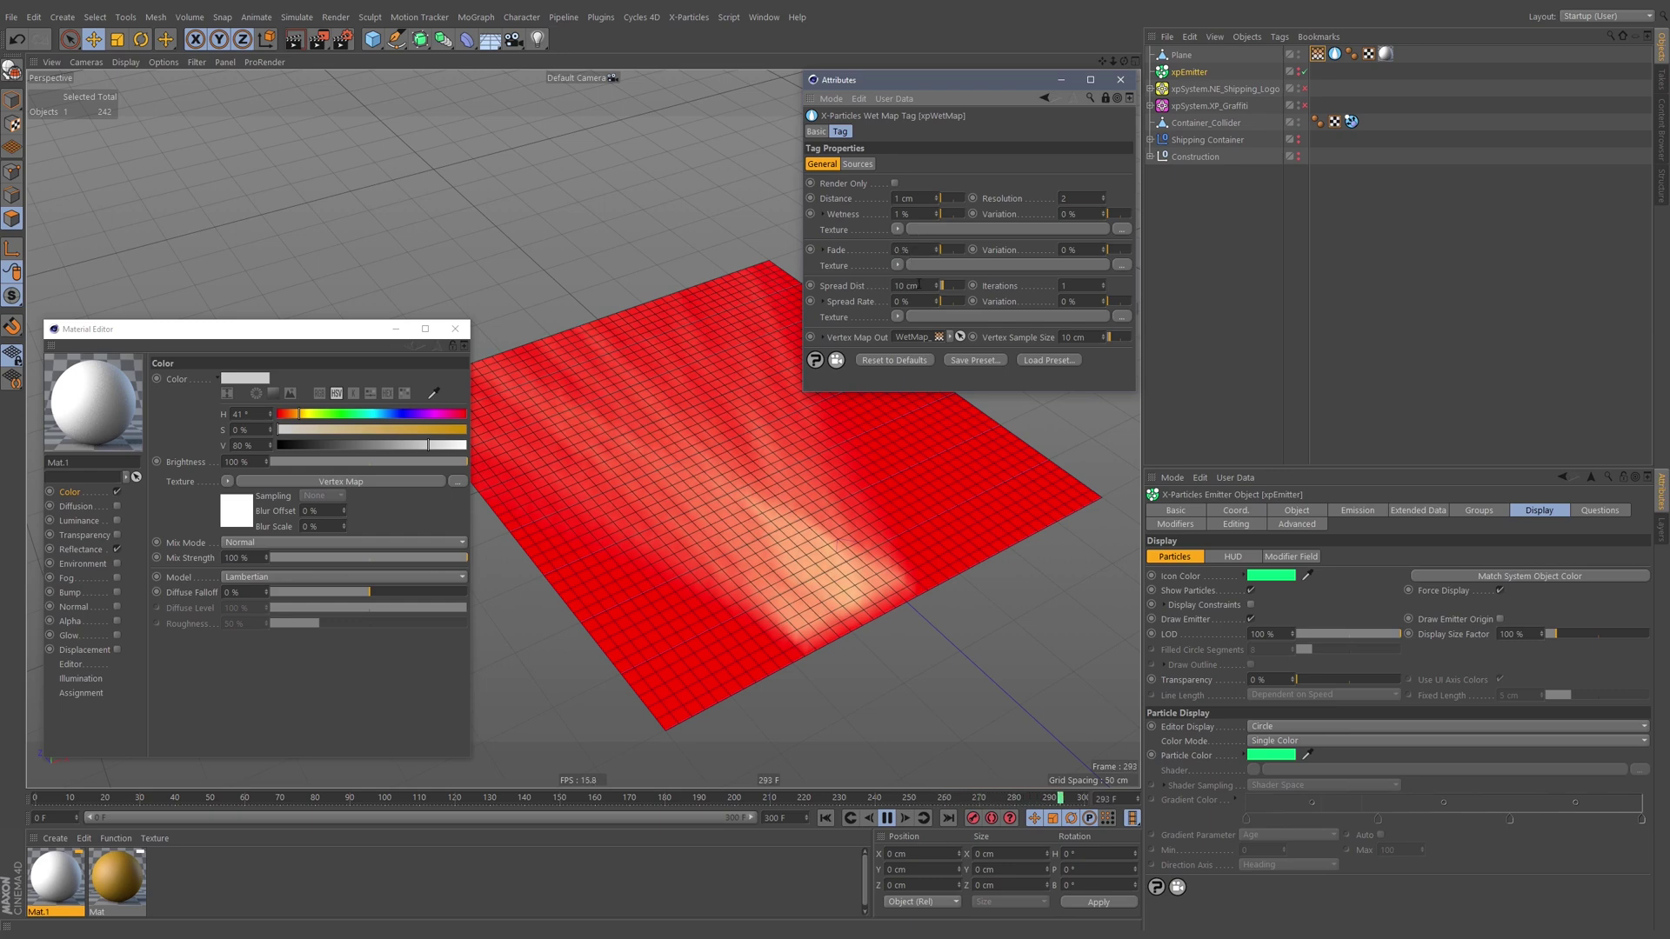
double_click(920, 214)
type("10")
key("Return")
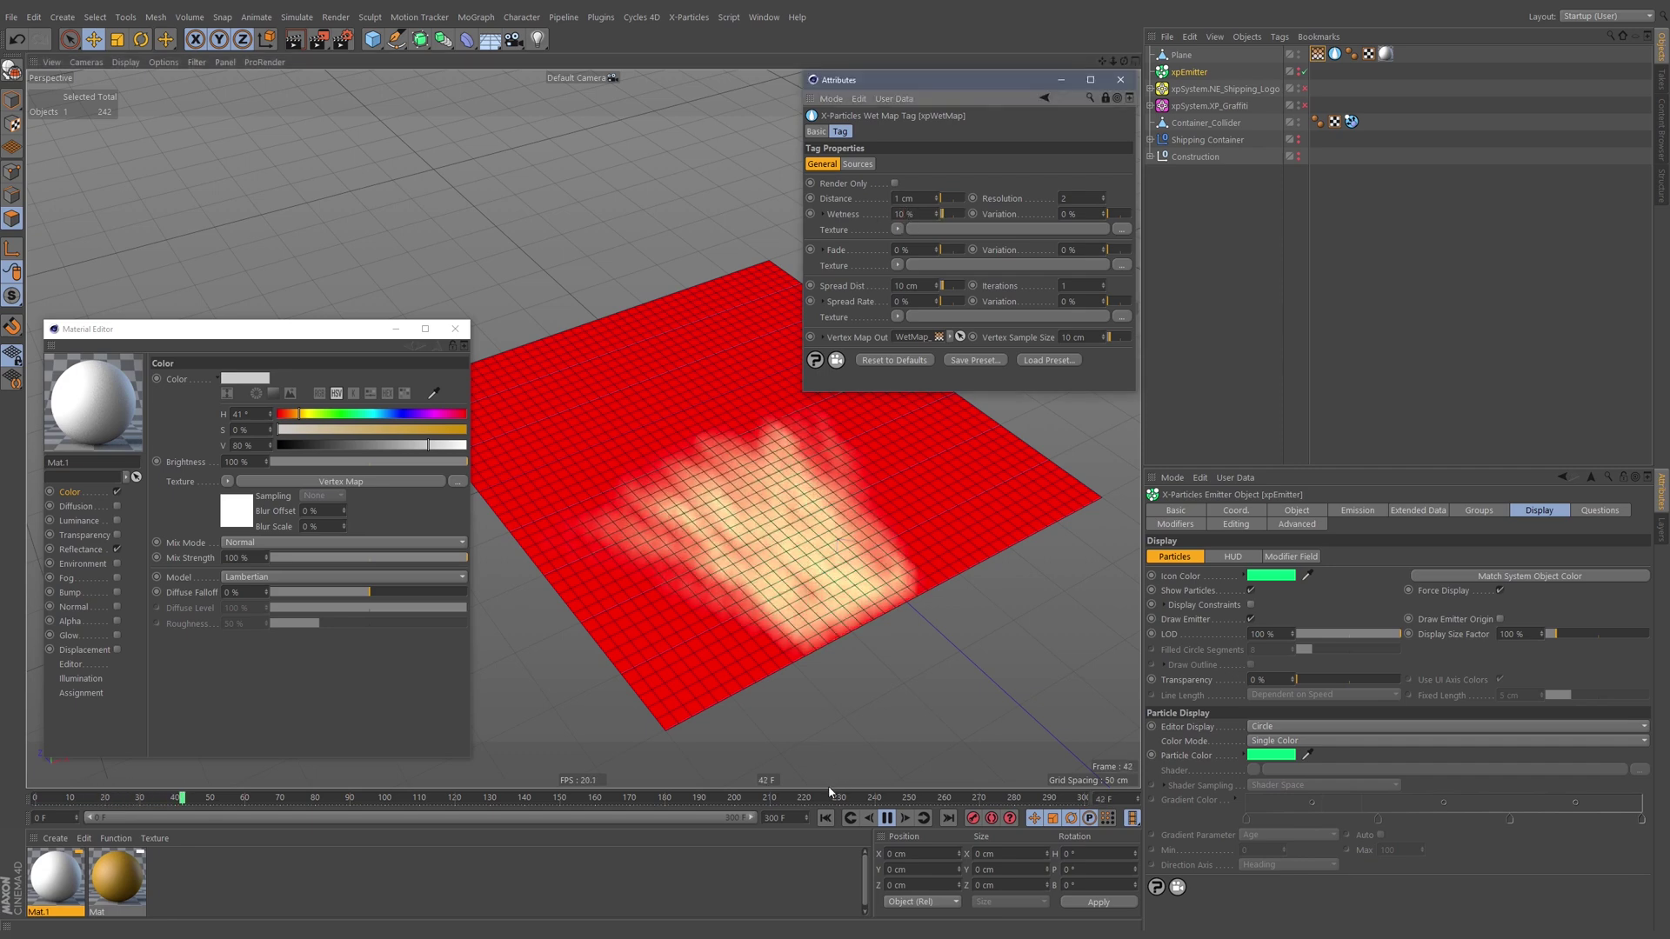
left_click(825, 818)
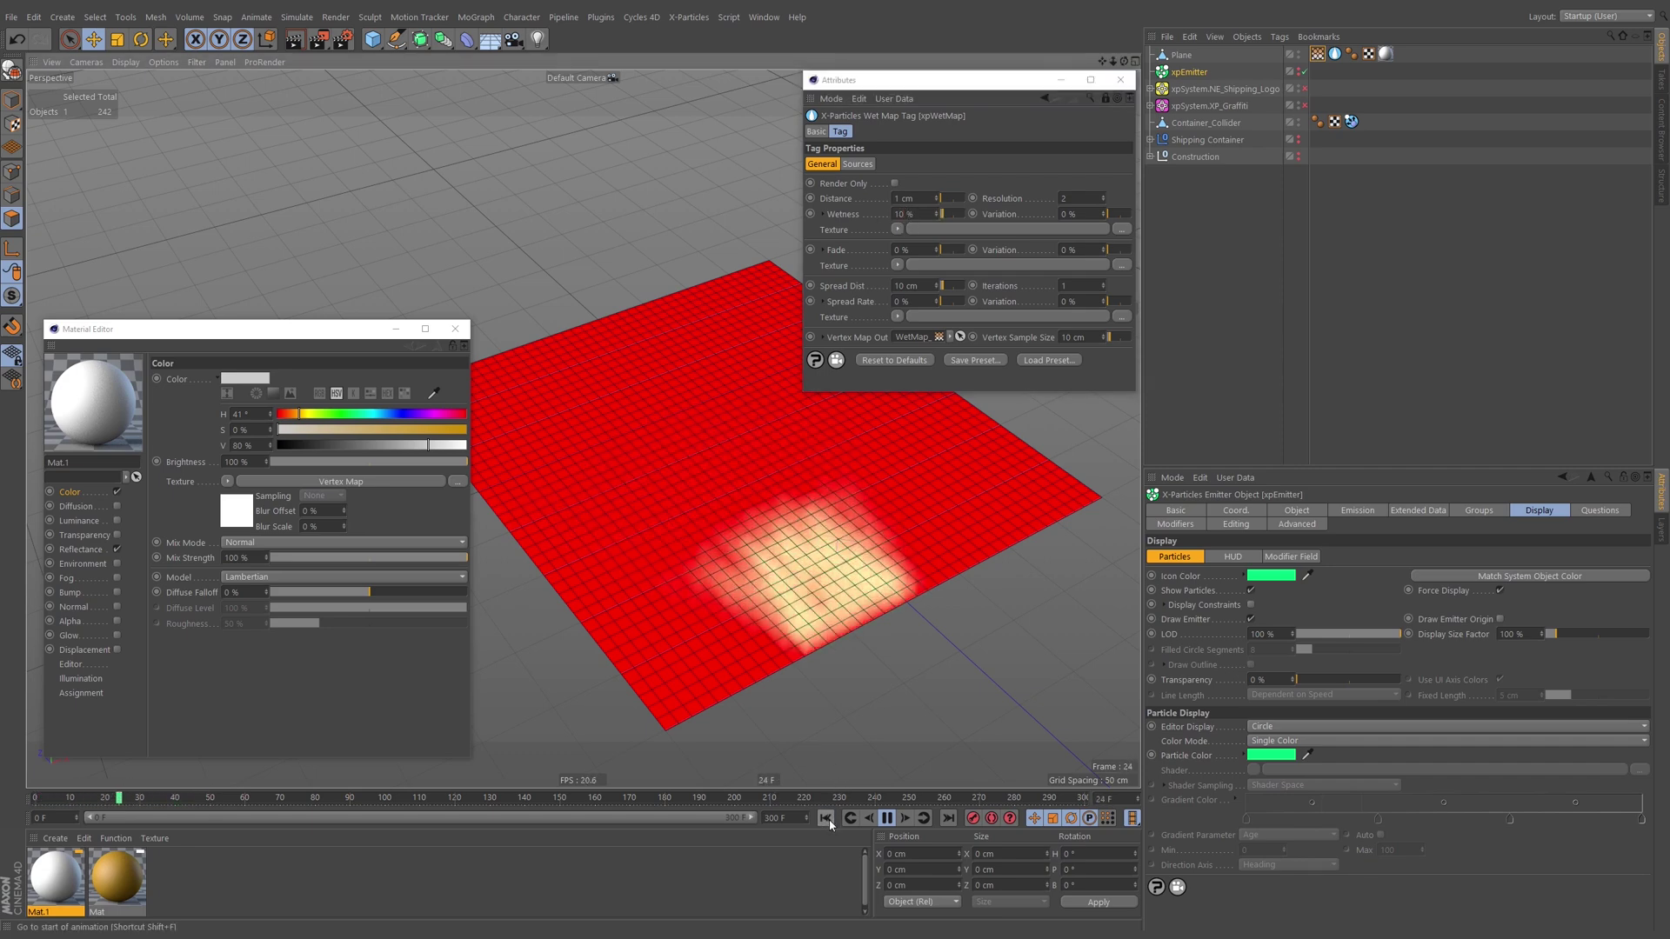
Set the wet map's Wetness back to 1 %.
left_click_drag(922, 215, 838, 257)
type("1")
key("Return")
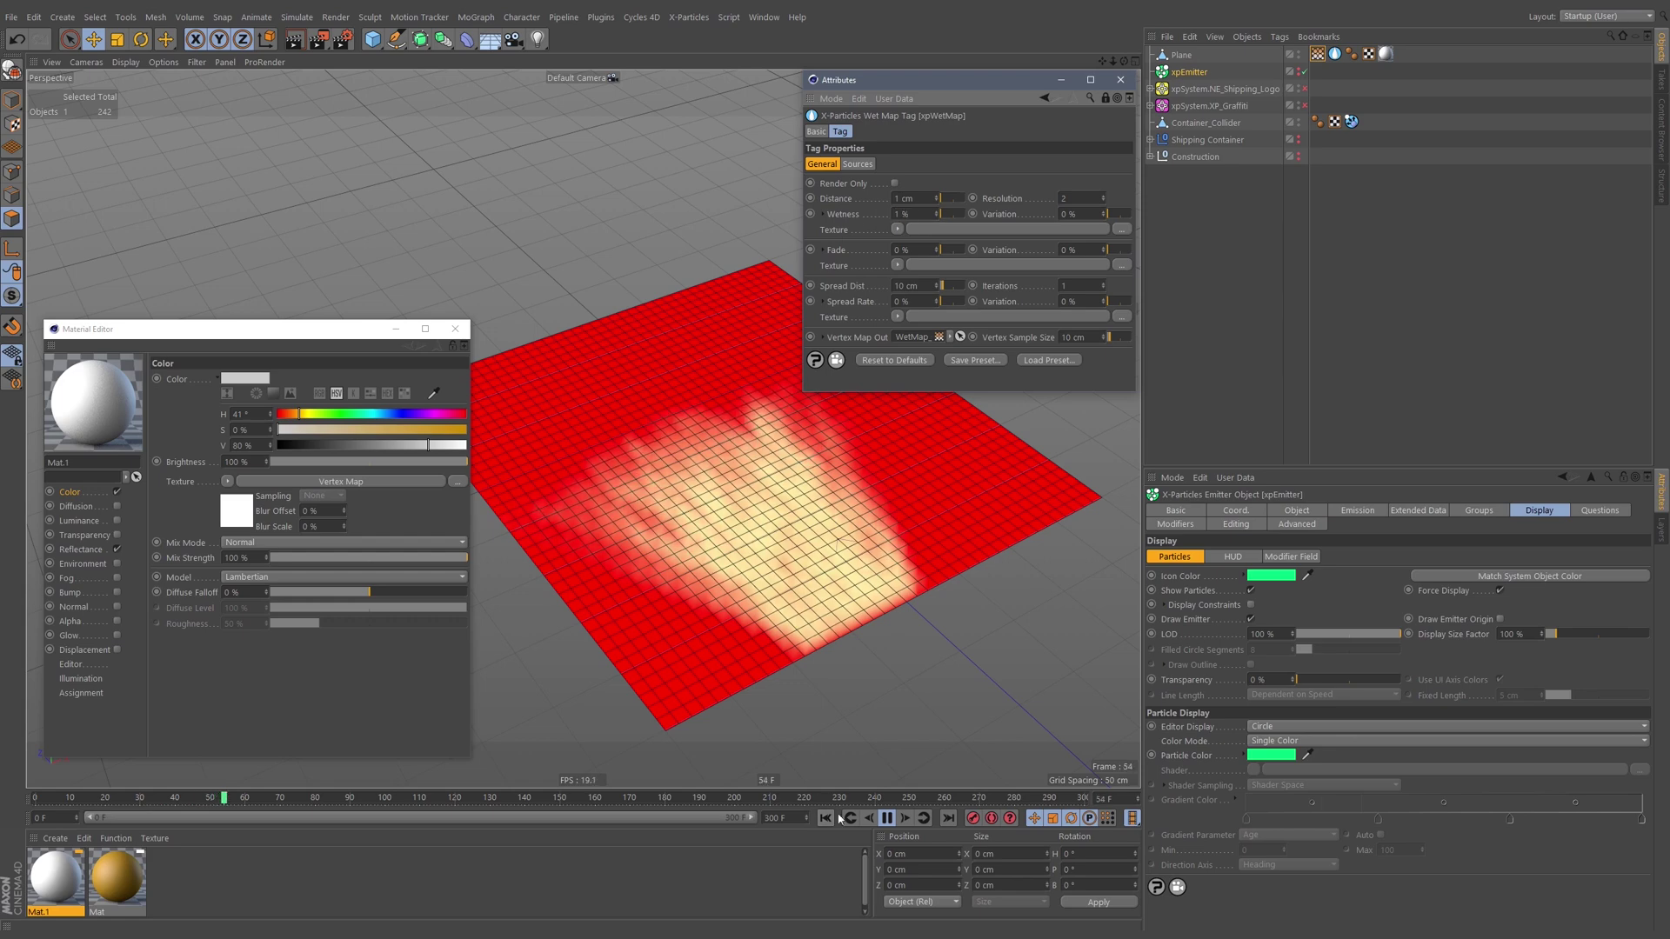
Set the wet map's Spread Dist to 30 cm, Iterations to 3 and Spread Rate to 6 %, and replay the simulation from the first frame.
left_click(828, 820)
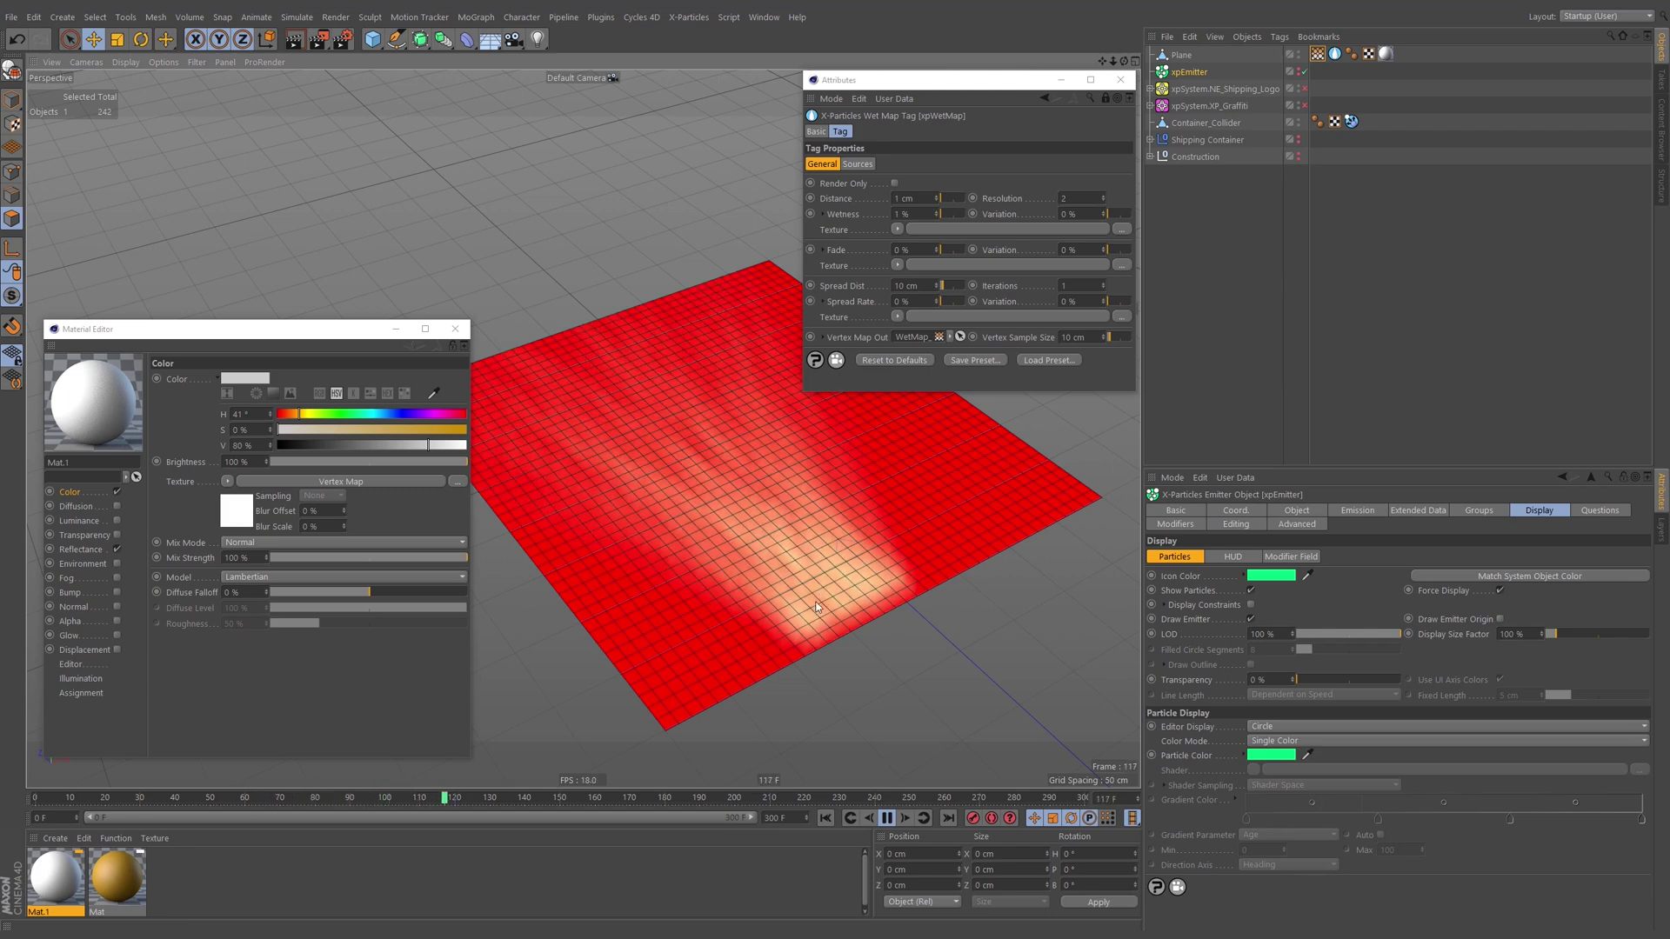
left_click(885, 821)
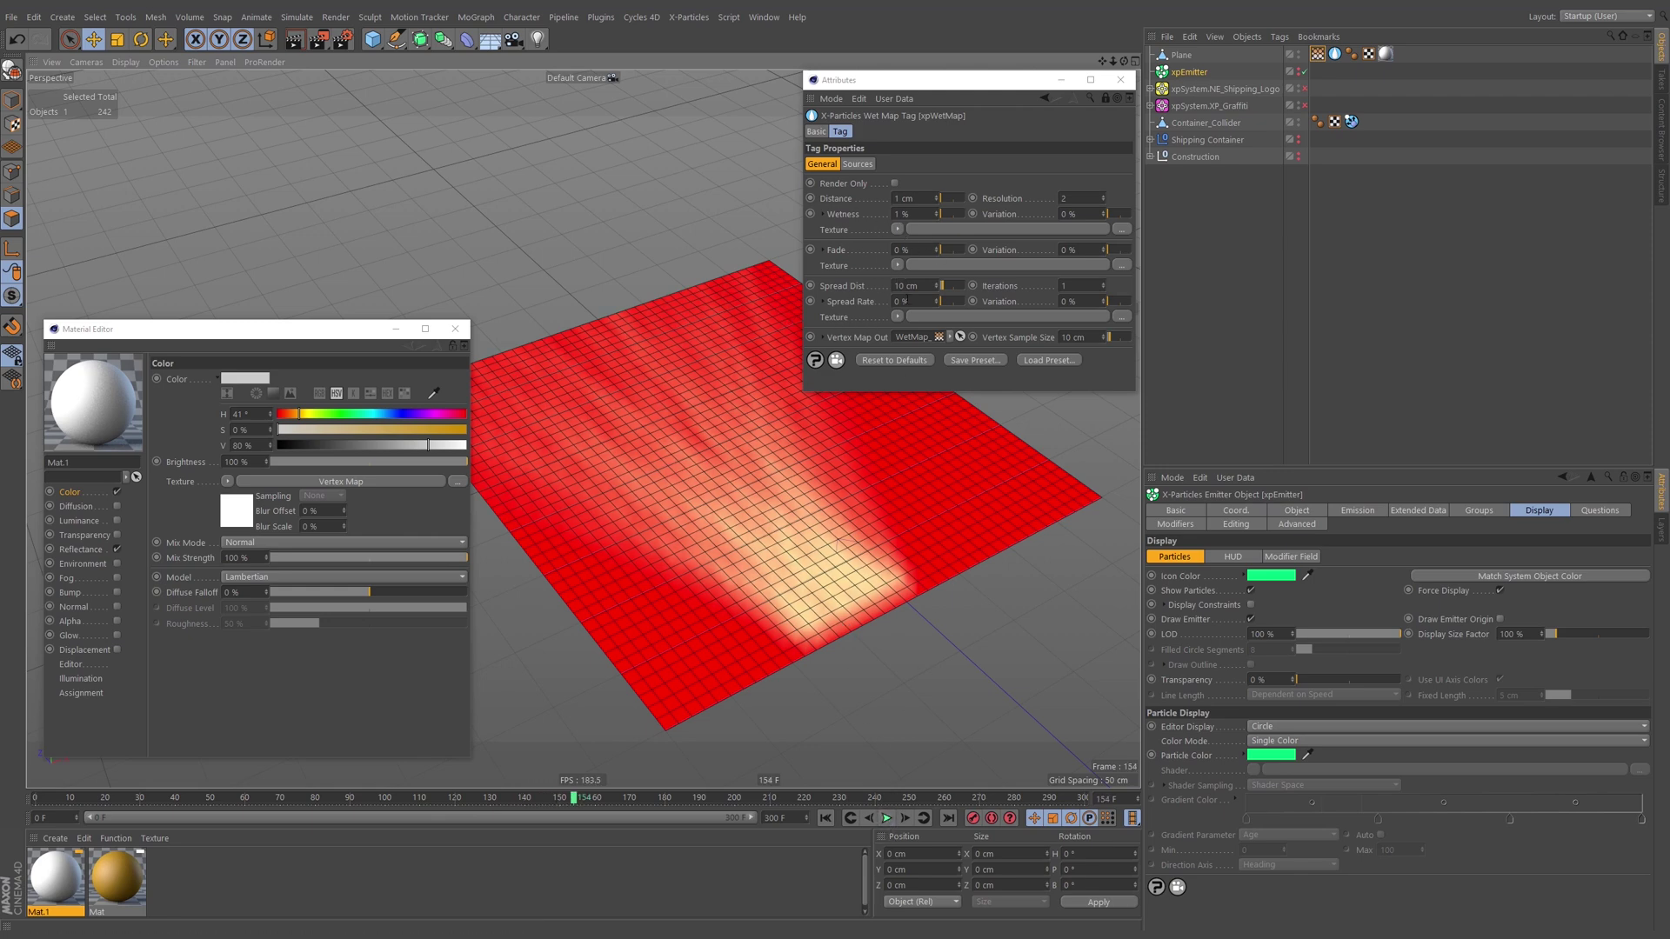
double_click(905, 285)
type("3")
left_click(826, 818)
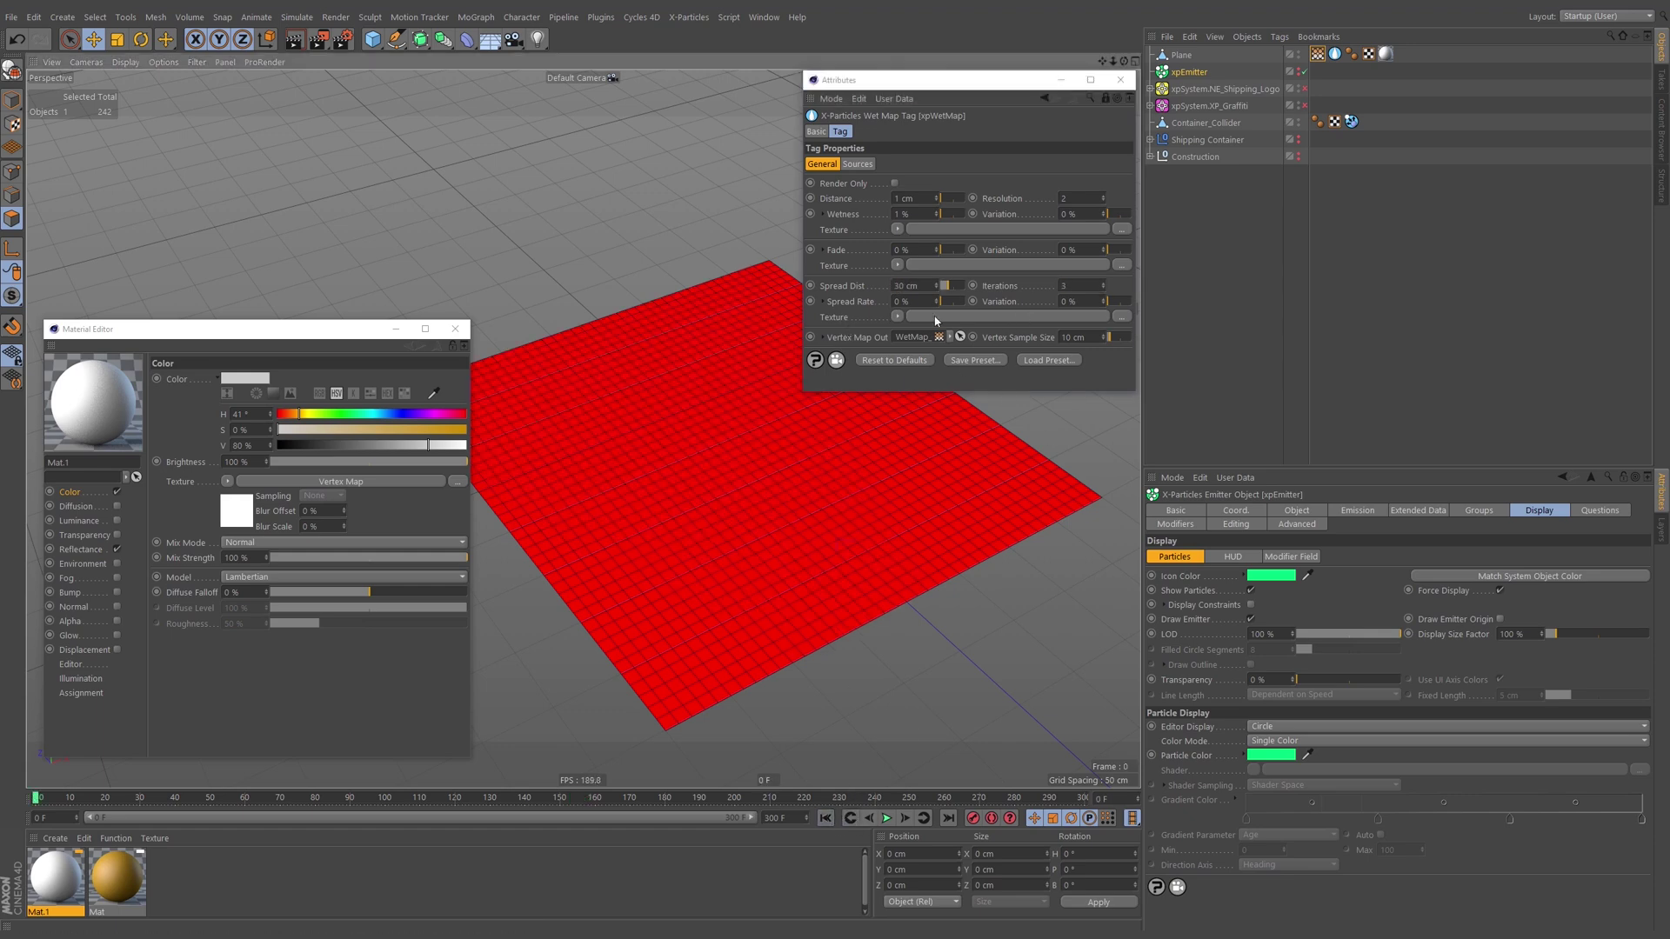
left_click_drag(941, 301, 946, 301)
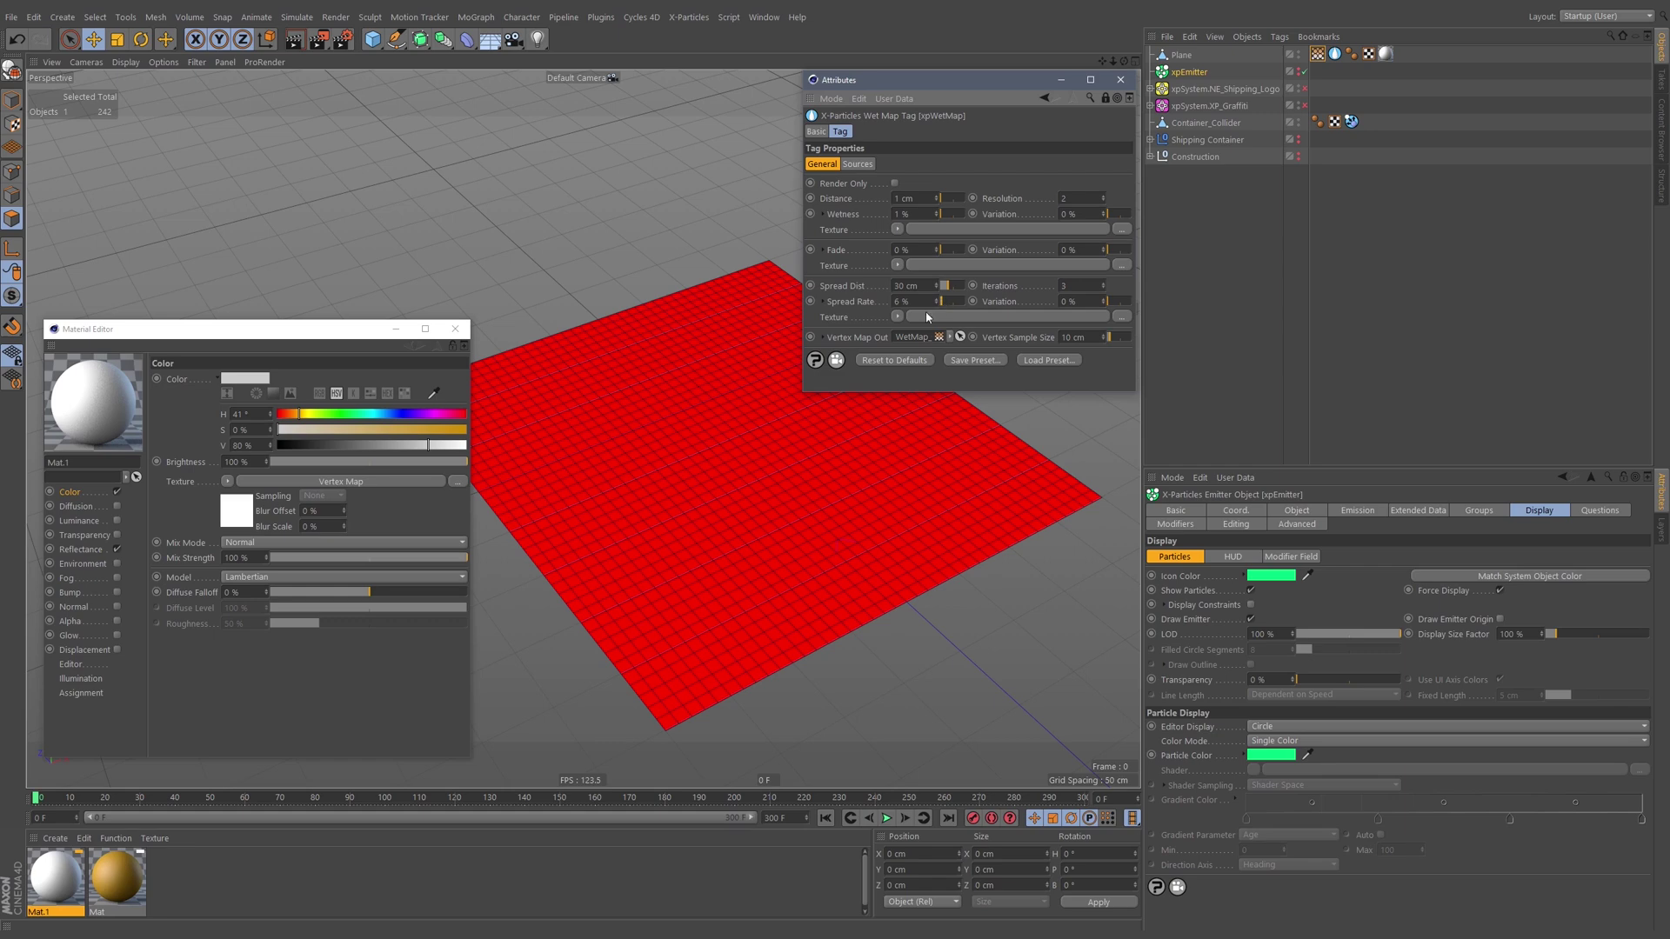
left_click(888, 821)
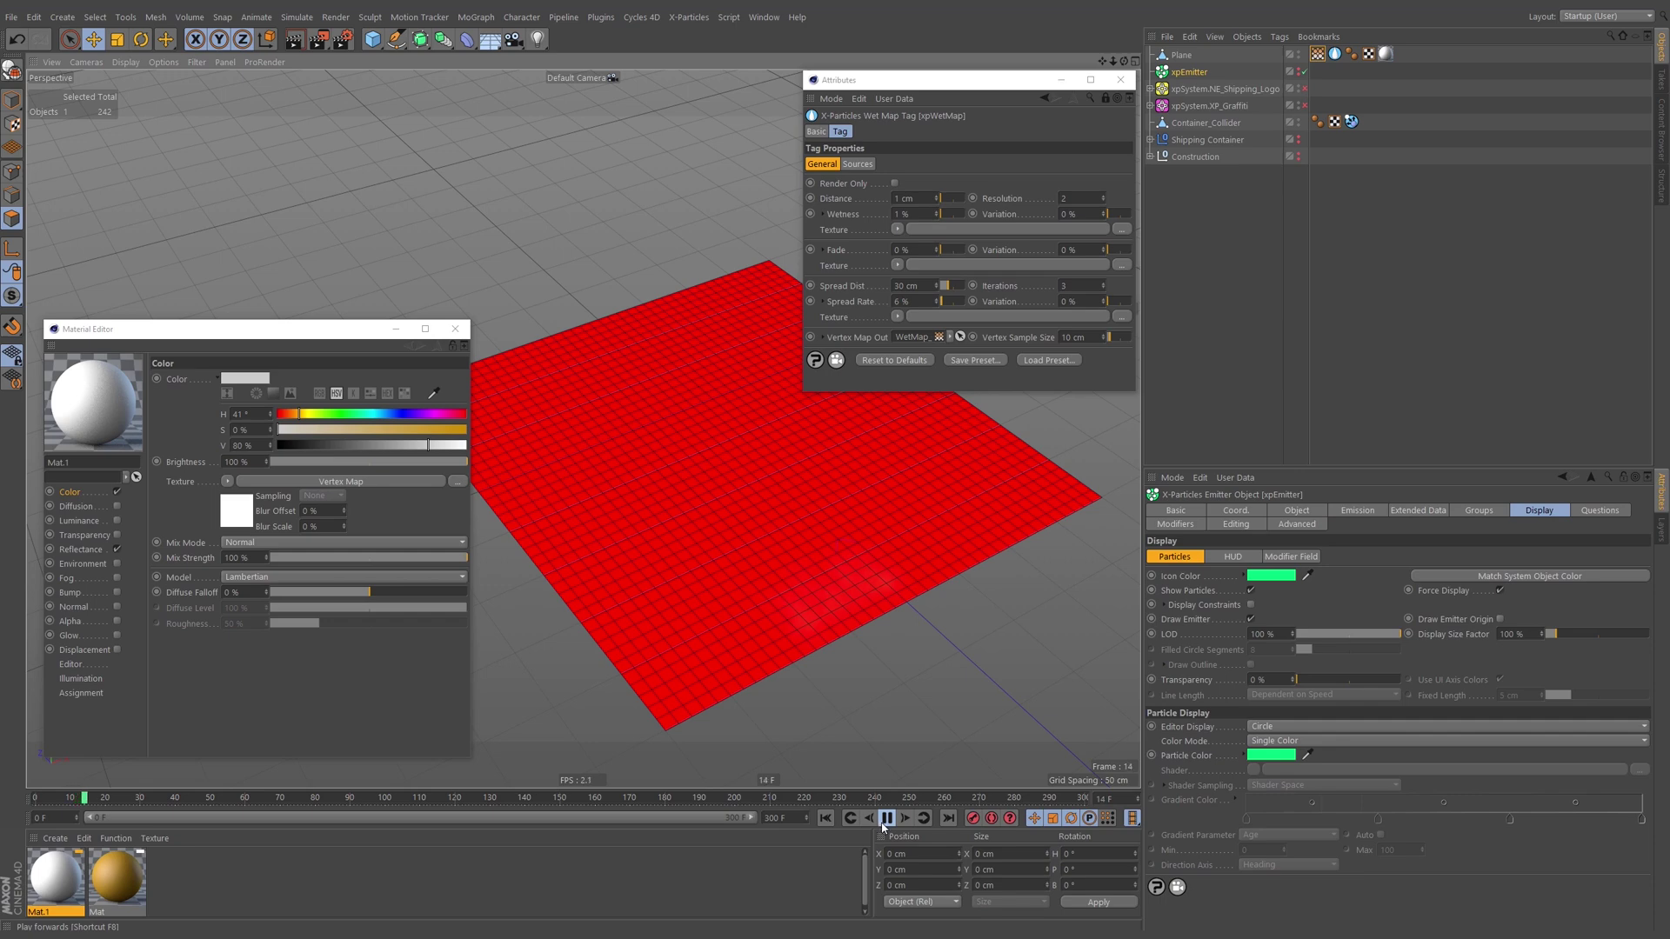
Set the wet map's Wetness to 25 %, Spread Dist to 10 cm and Iterations back to 1, and replay from the first frame.
left_click(913, 214)
type("25")
key("Return")
left_click(826, 820)
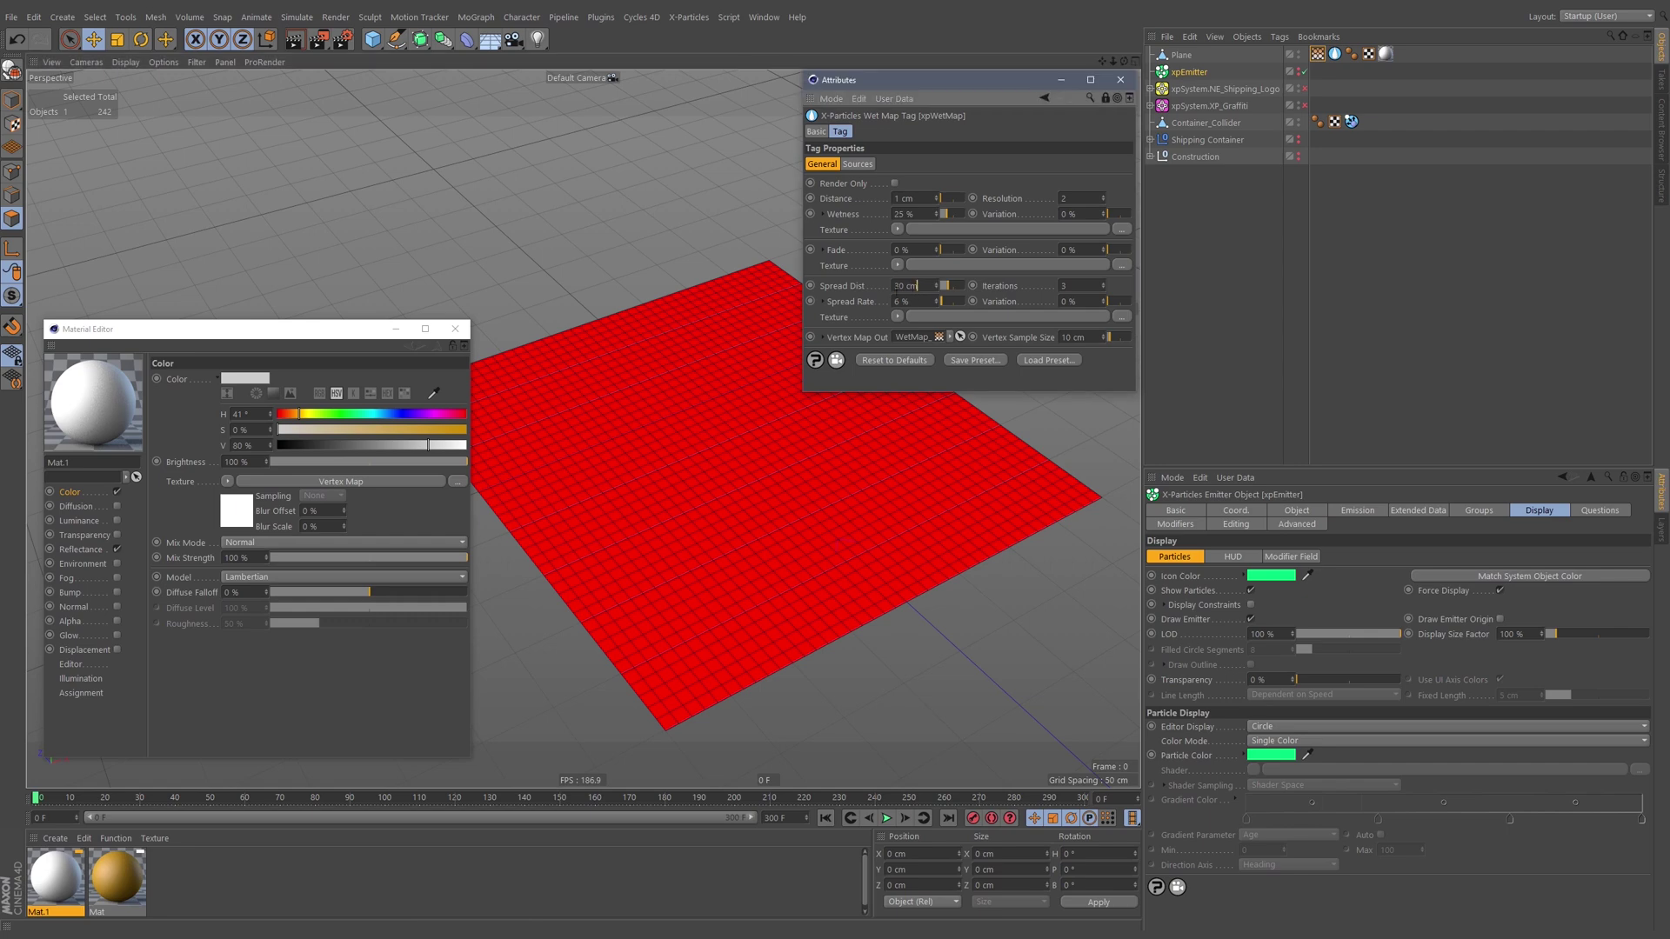
right_click(1009, 287)
left_click(1069, 395)
left_click(886, 819)
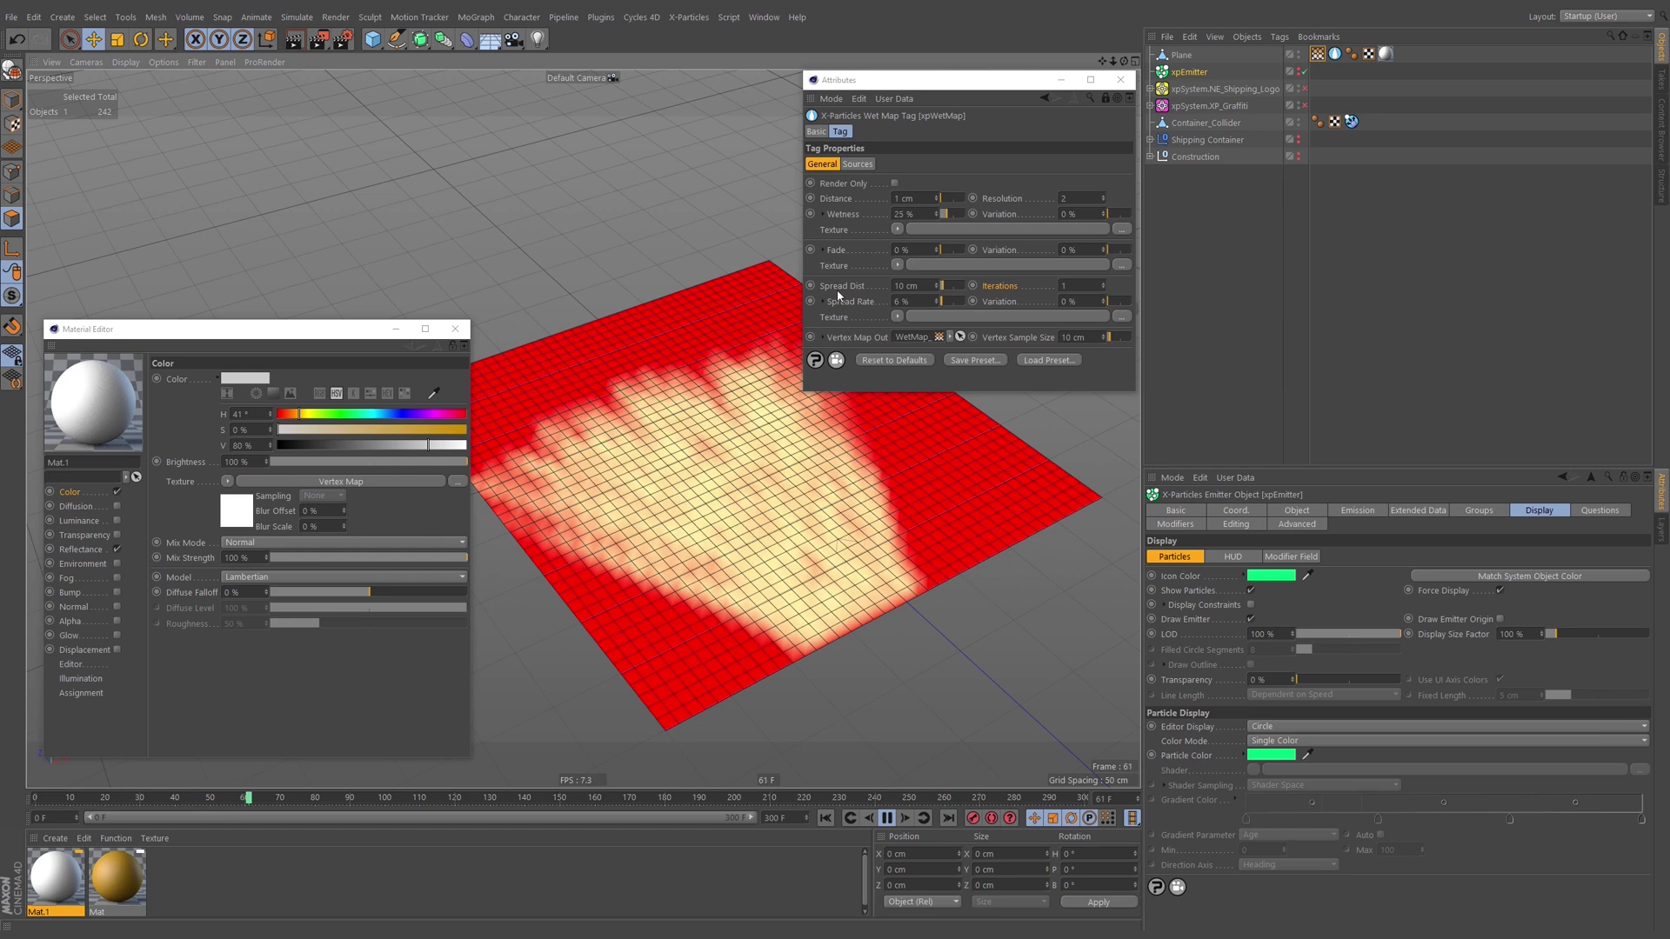
Set the wet map's Spread Dist to 20 cm and Spread Rate to 50 %, and replay the simulation from the first frame.
left_click_drag(919, 287, 889, 286)
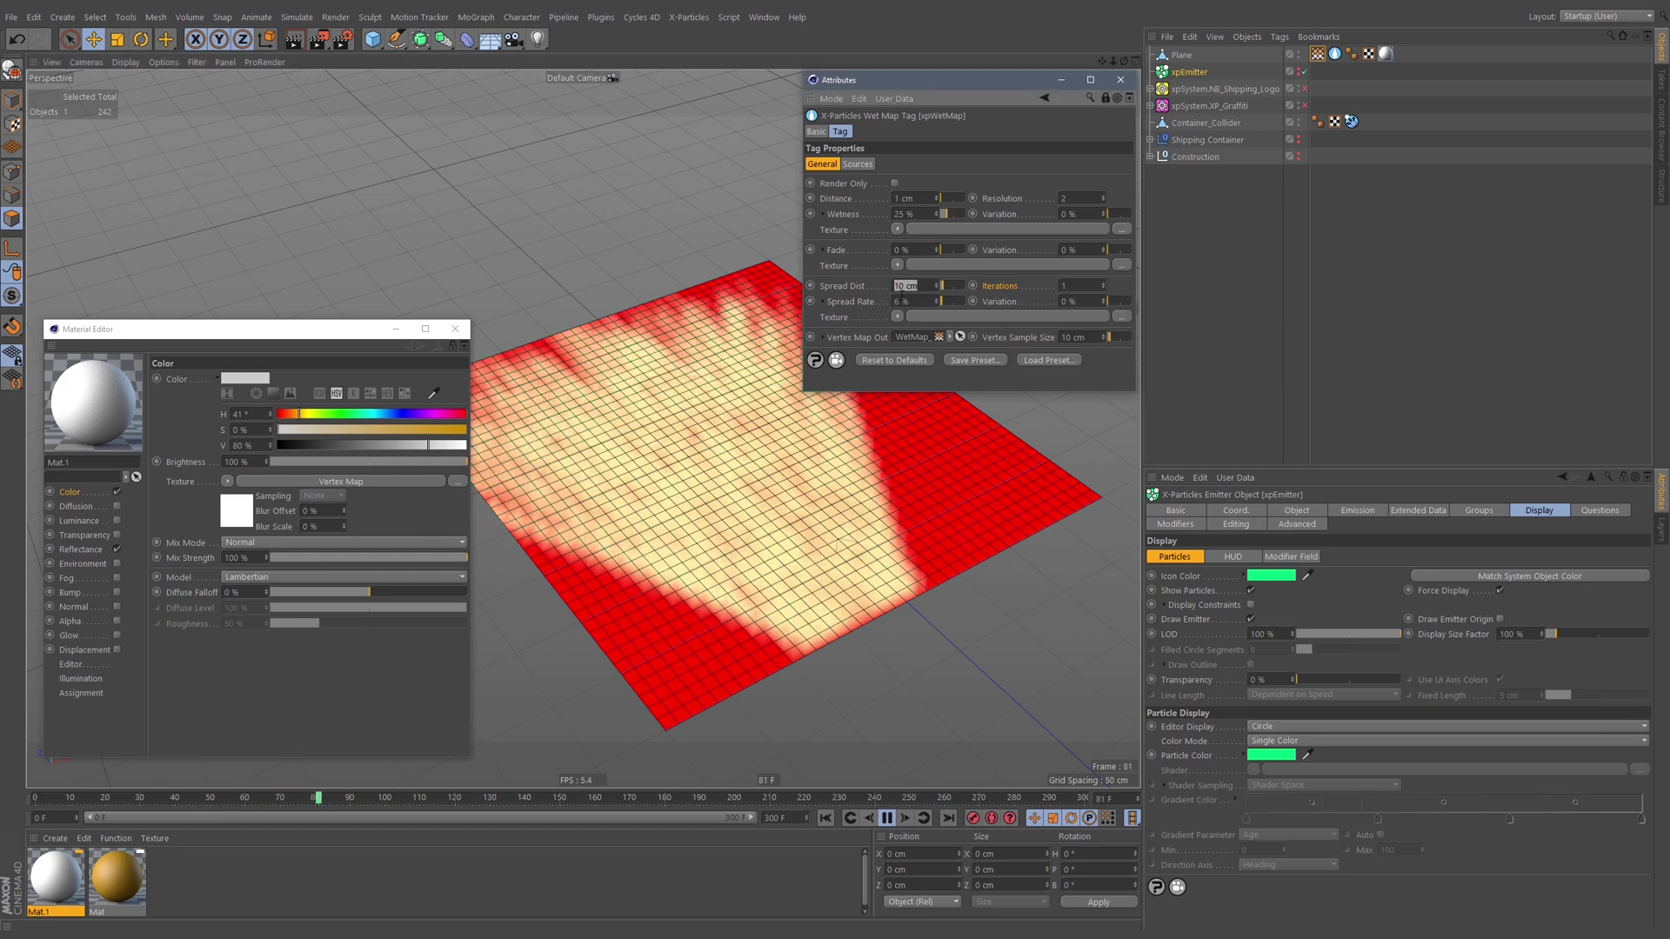
double_click(897, 301)
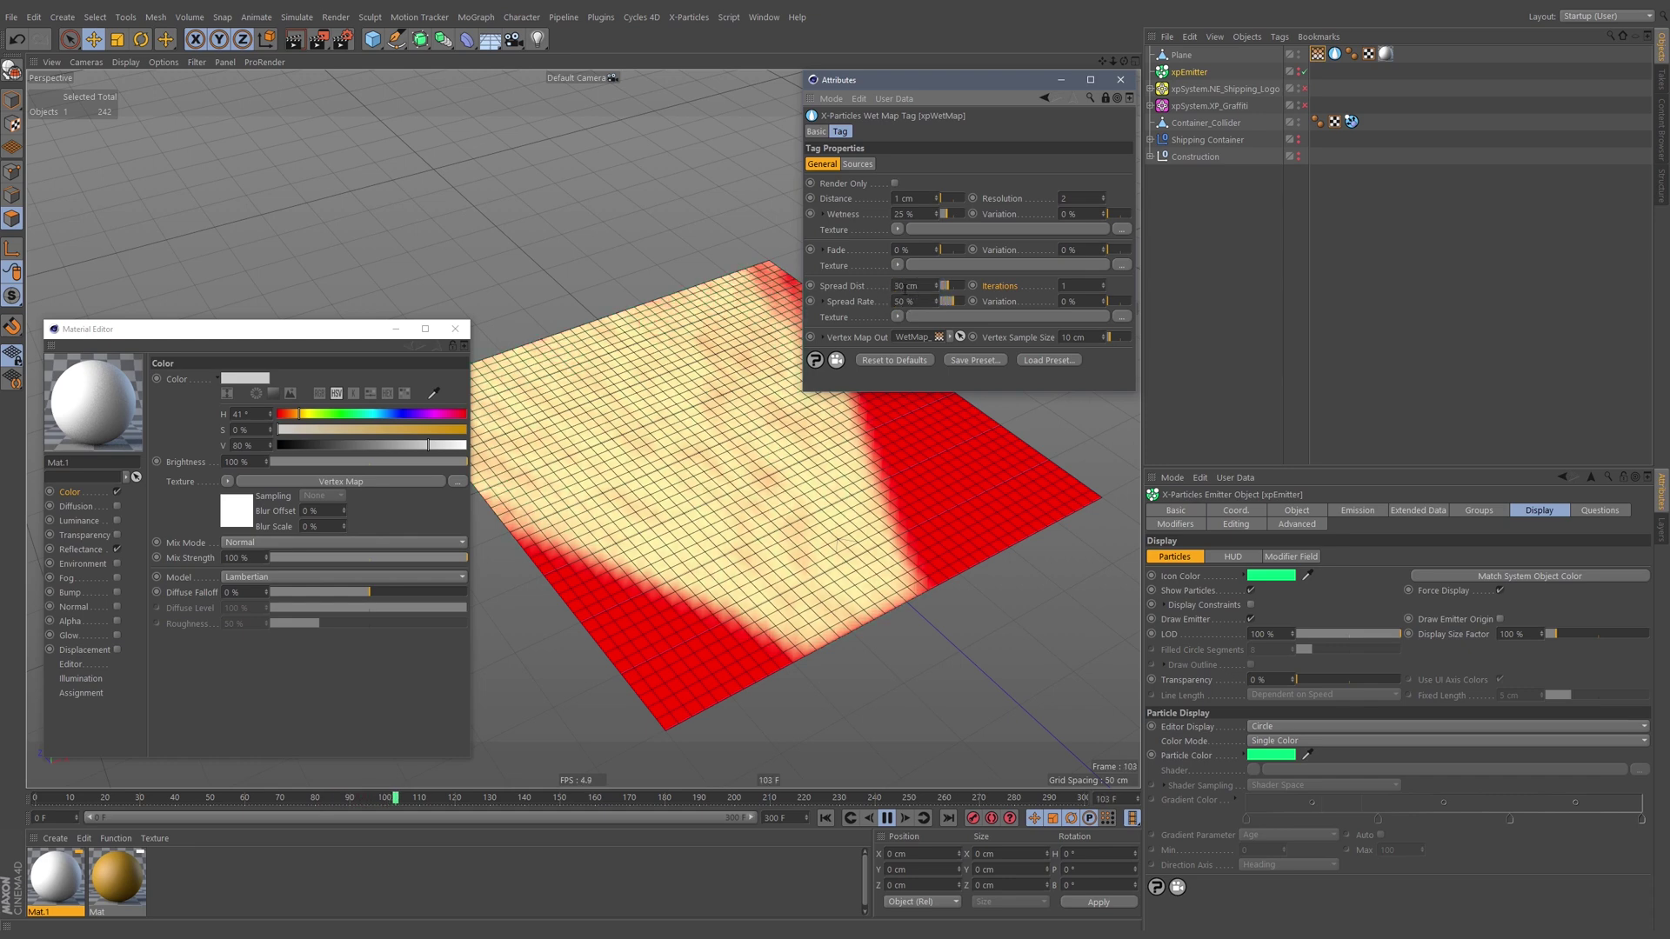
left_click(888, 818)
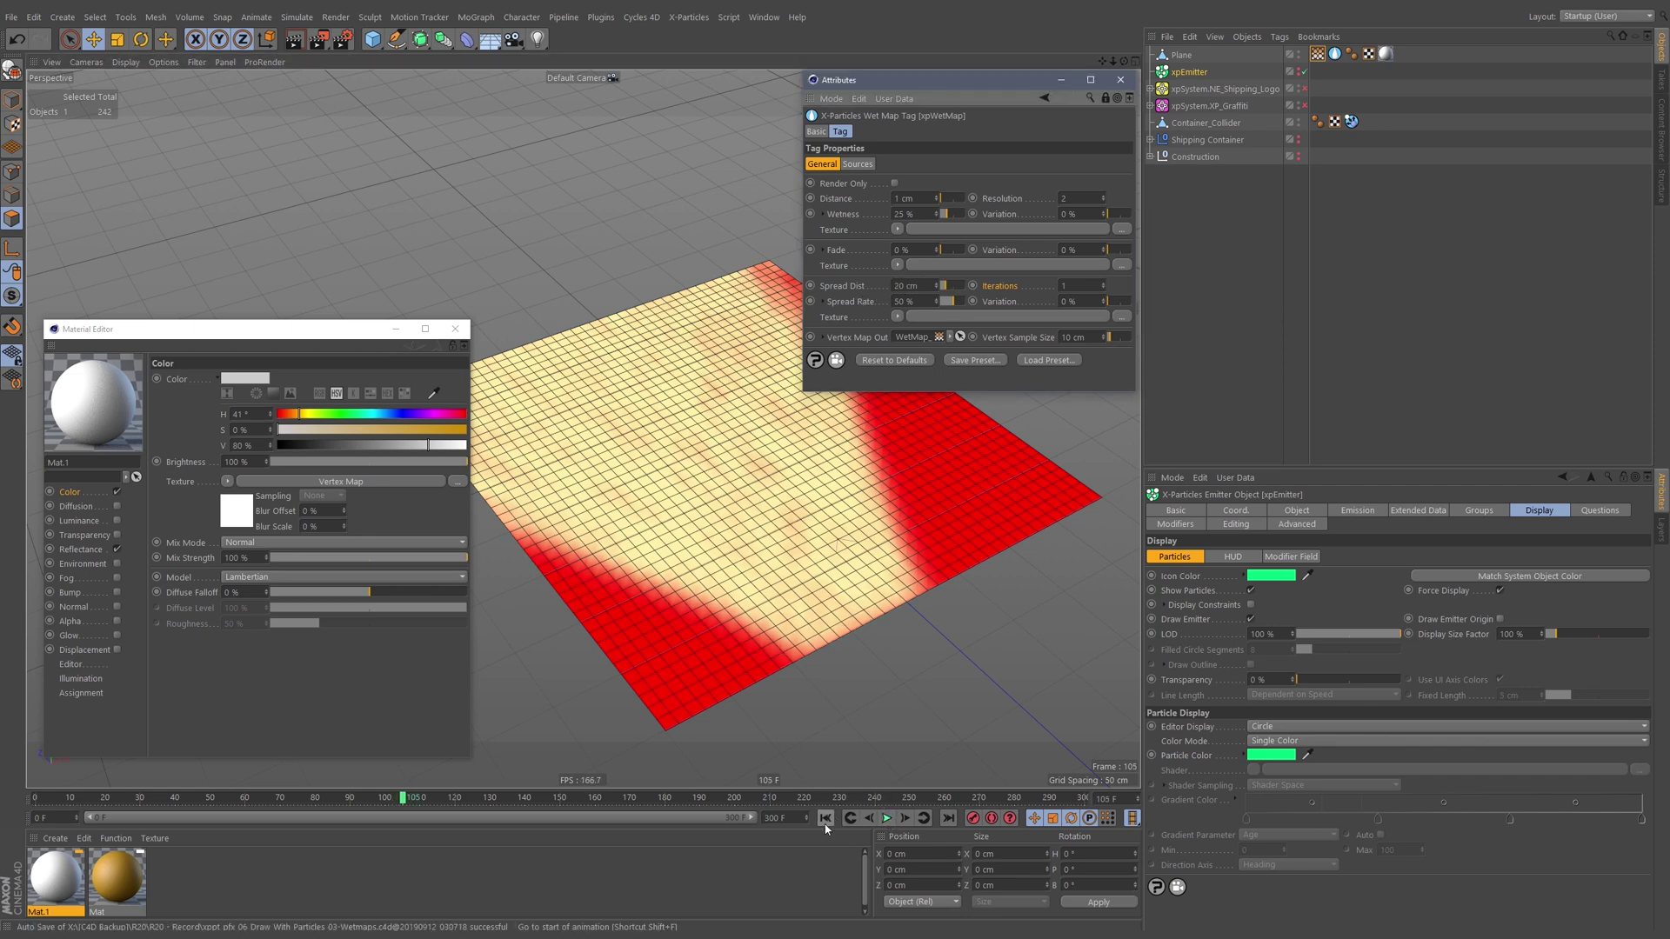
left_click(825, 819)
left_click(887, 819)
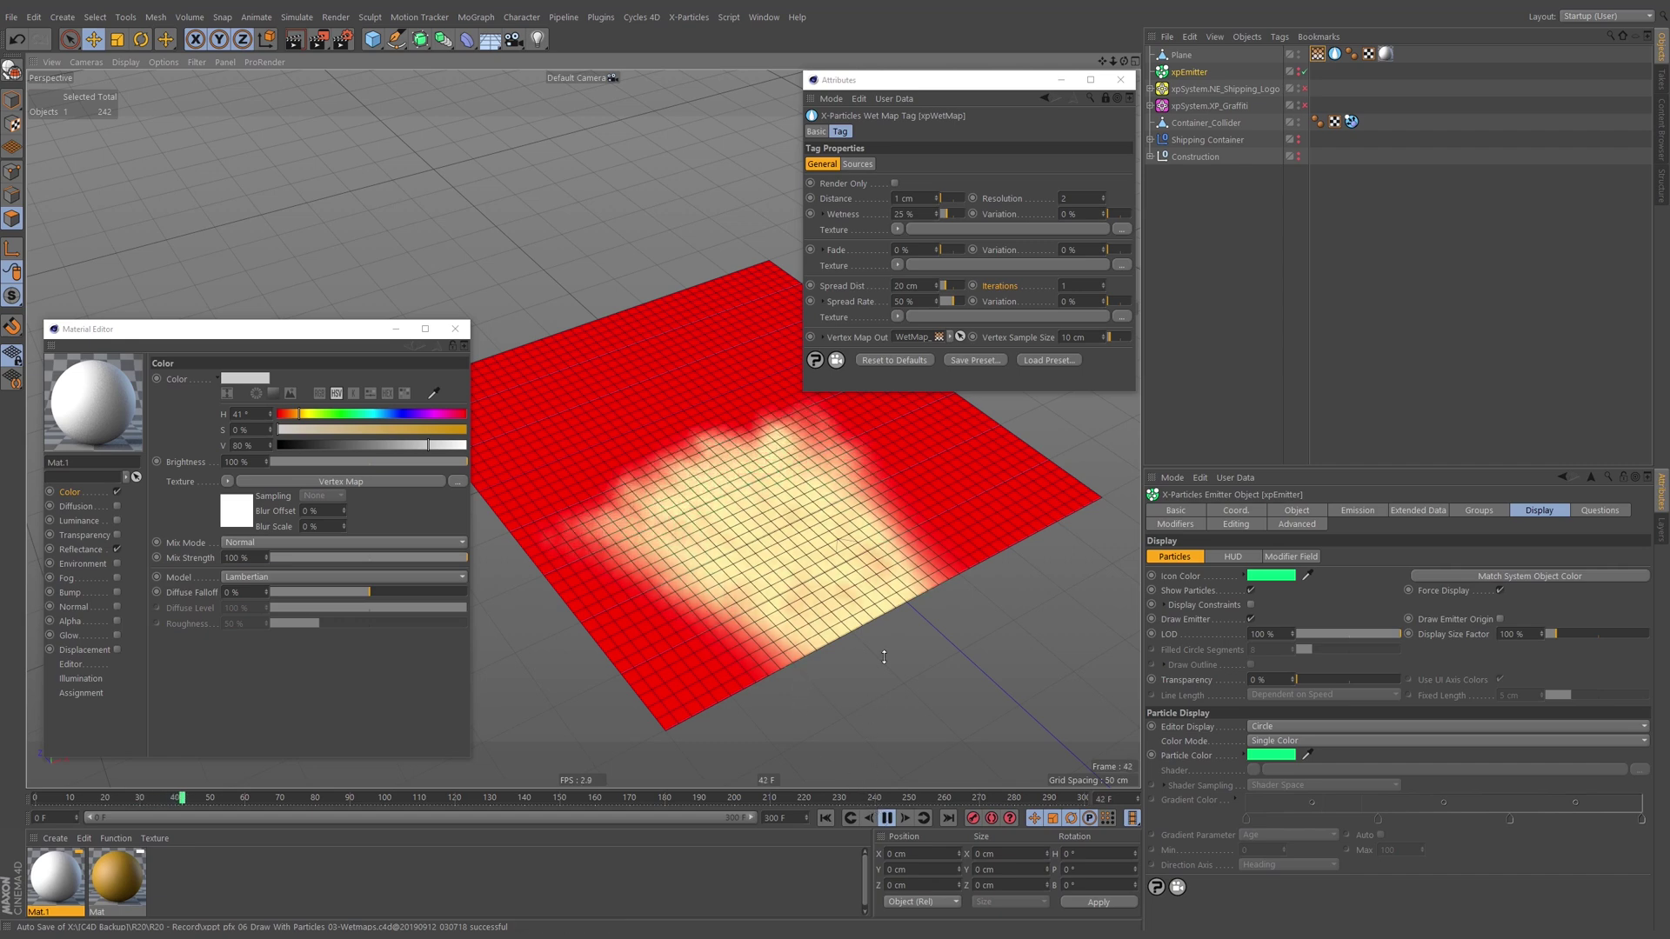
left_click(887, 818)
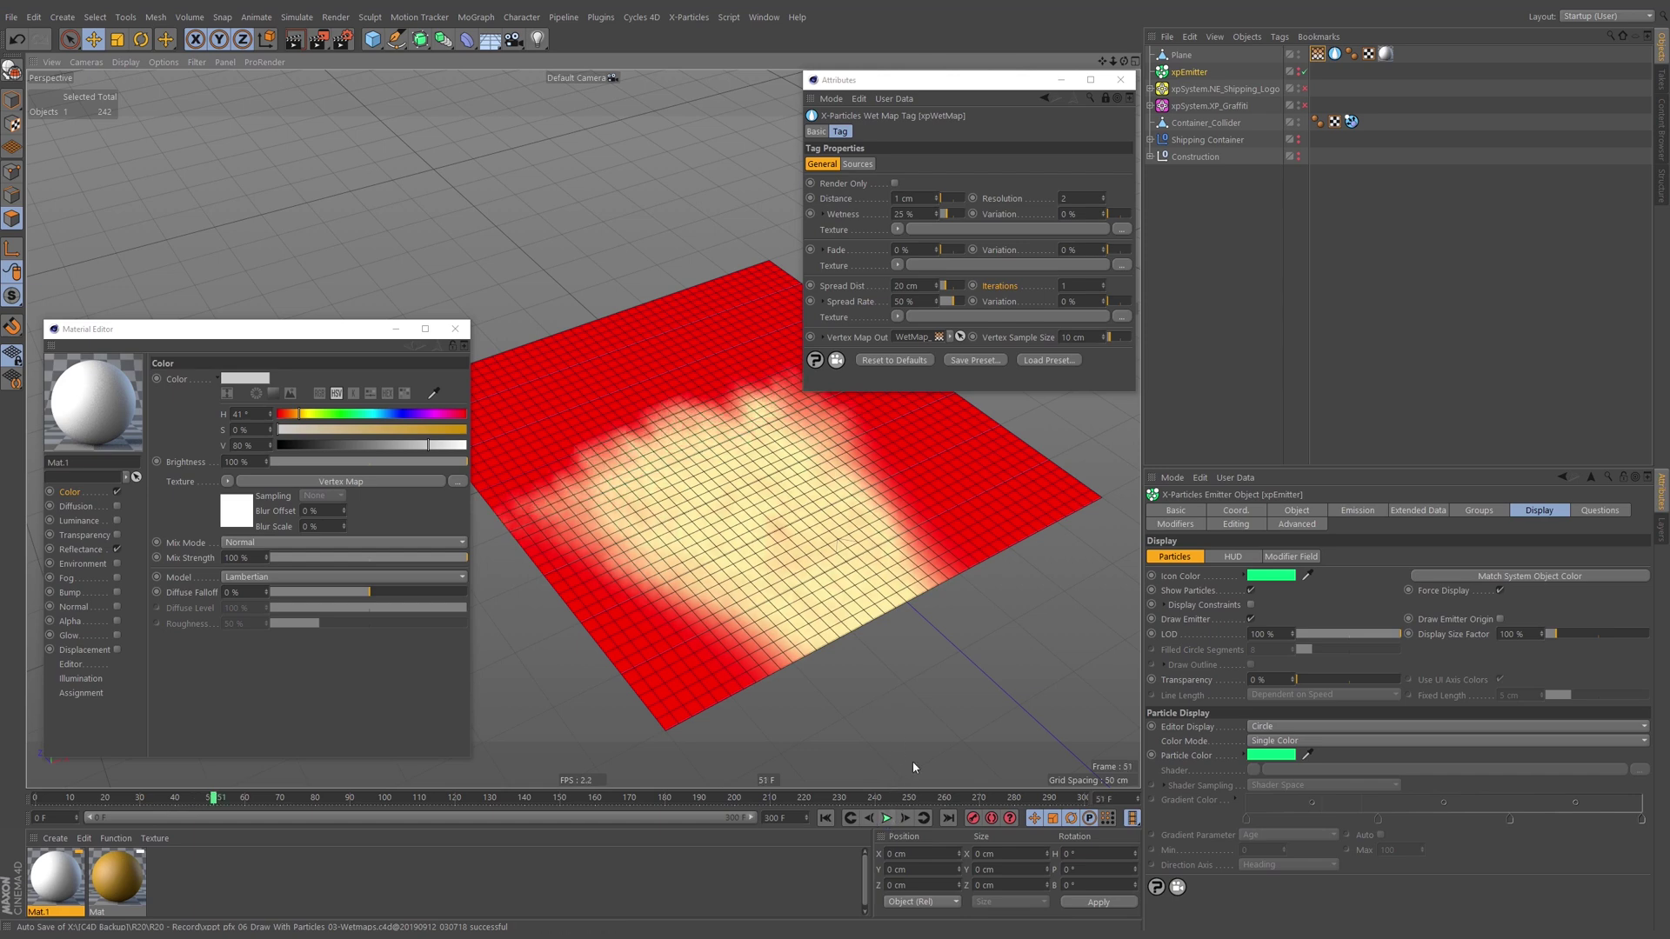
Set the wet map's Spread Dist to 0 cm and Spread Rate to 0 %, replay the simulation and stop it.
left_click(903, 214)
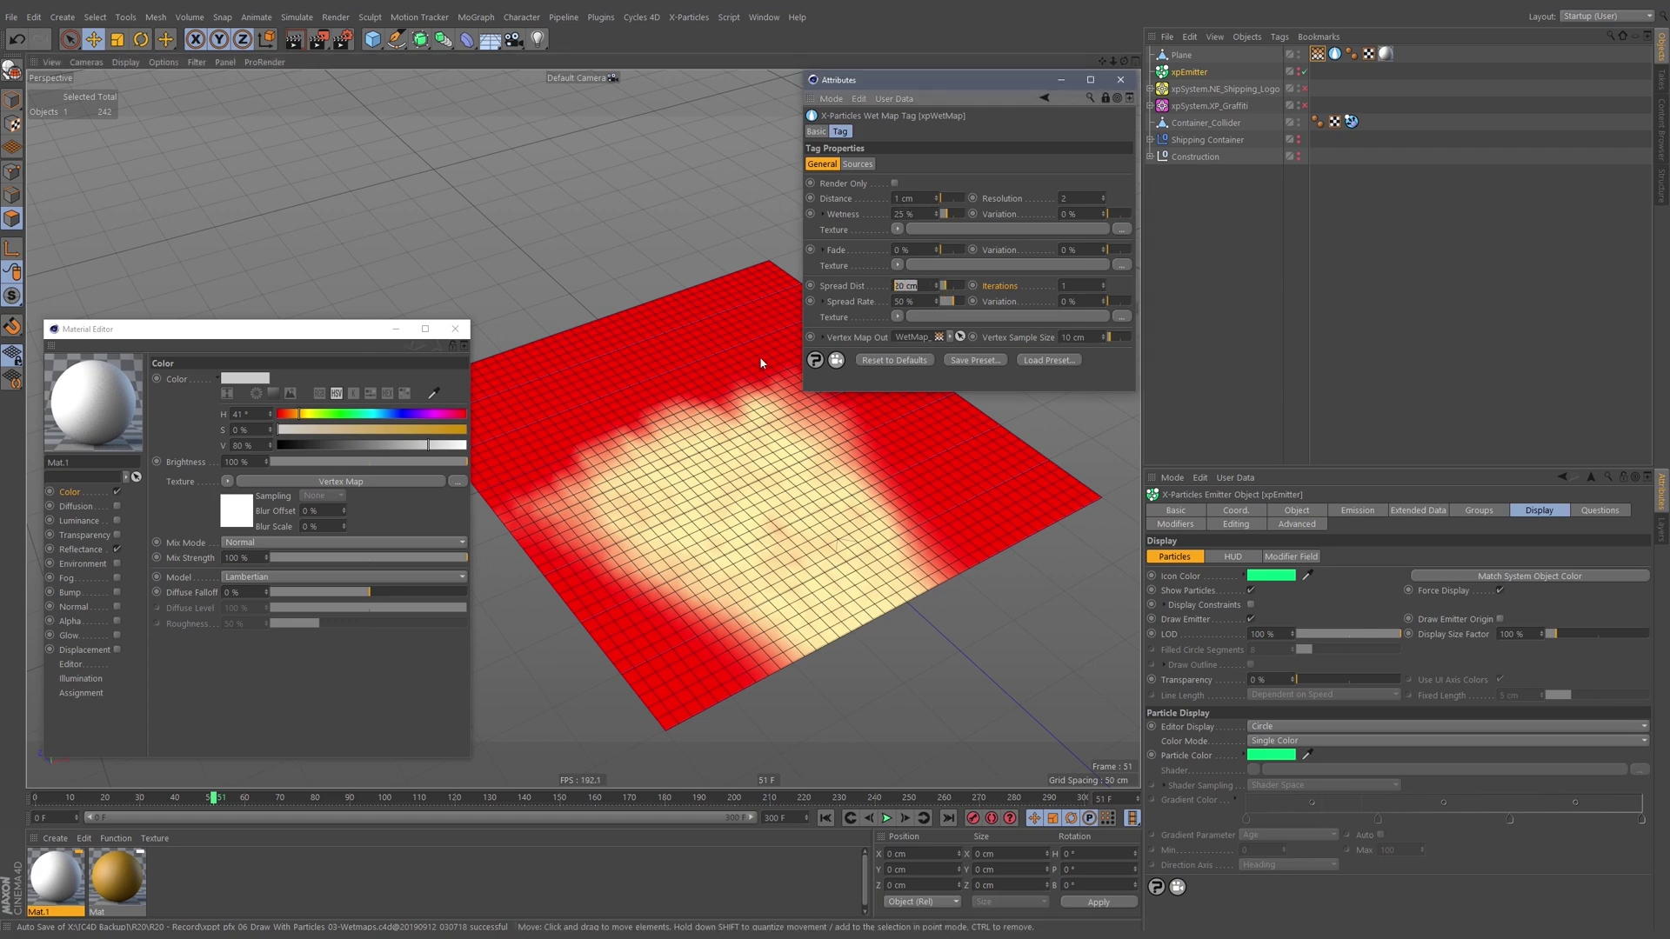
double_click(923, 302)
type("0")
key("Return")
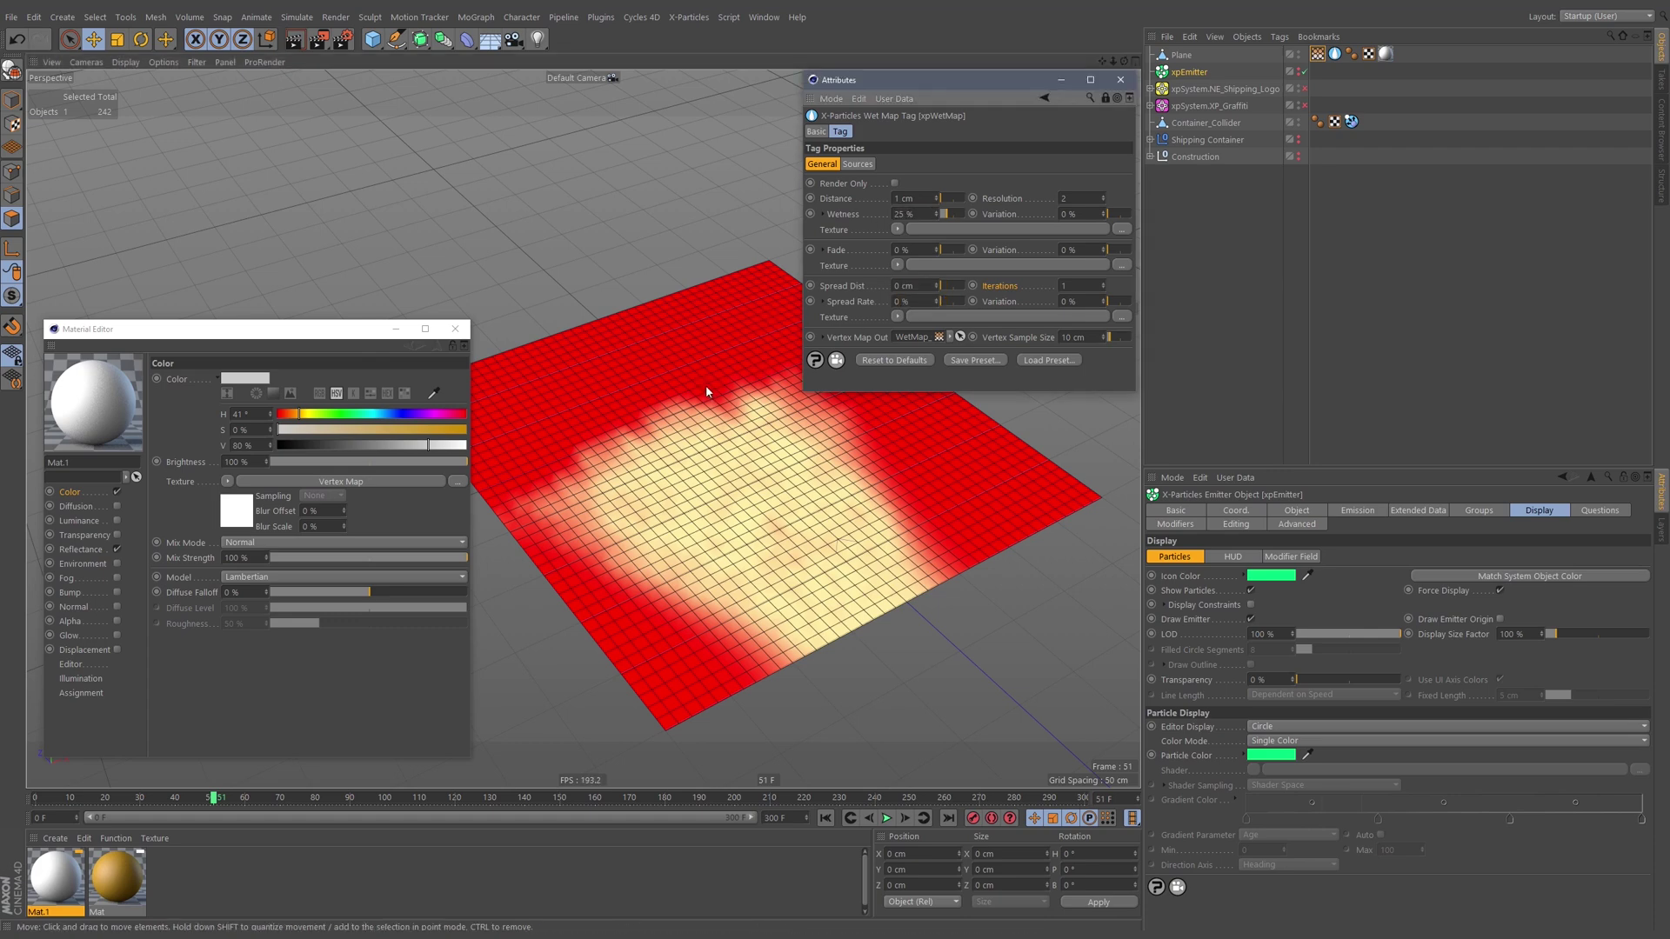
left_click(850, 819)
left_click(887, 818)
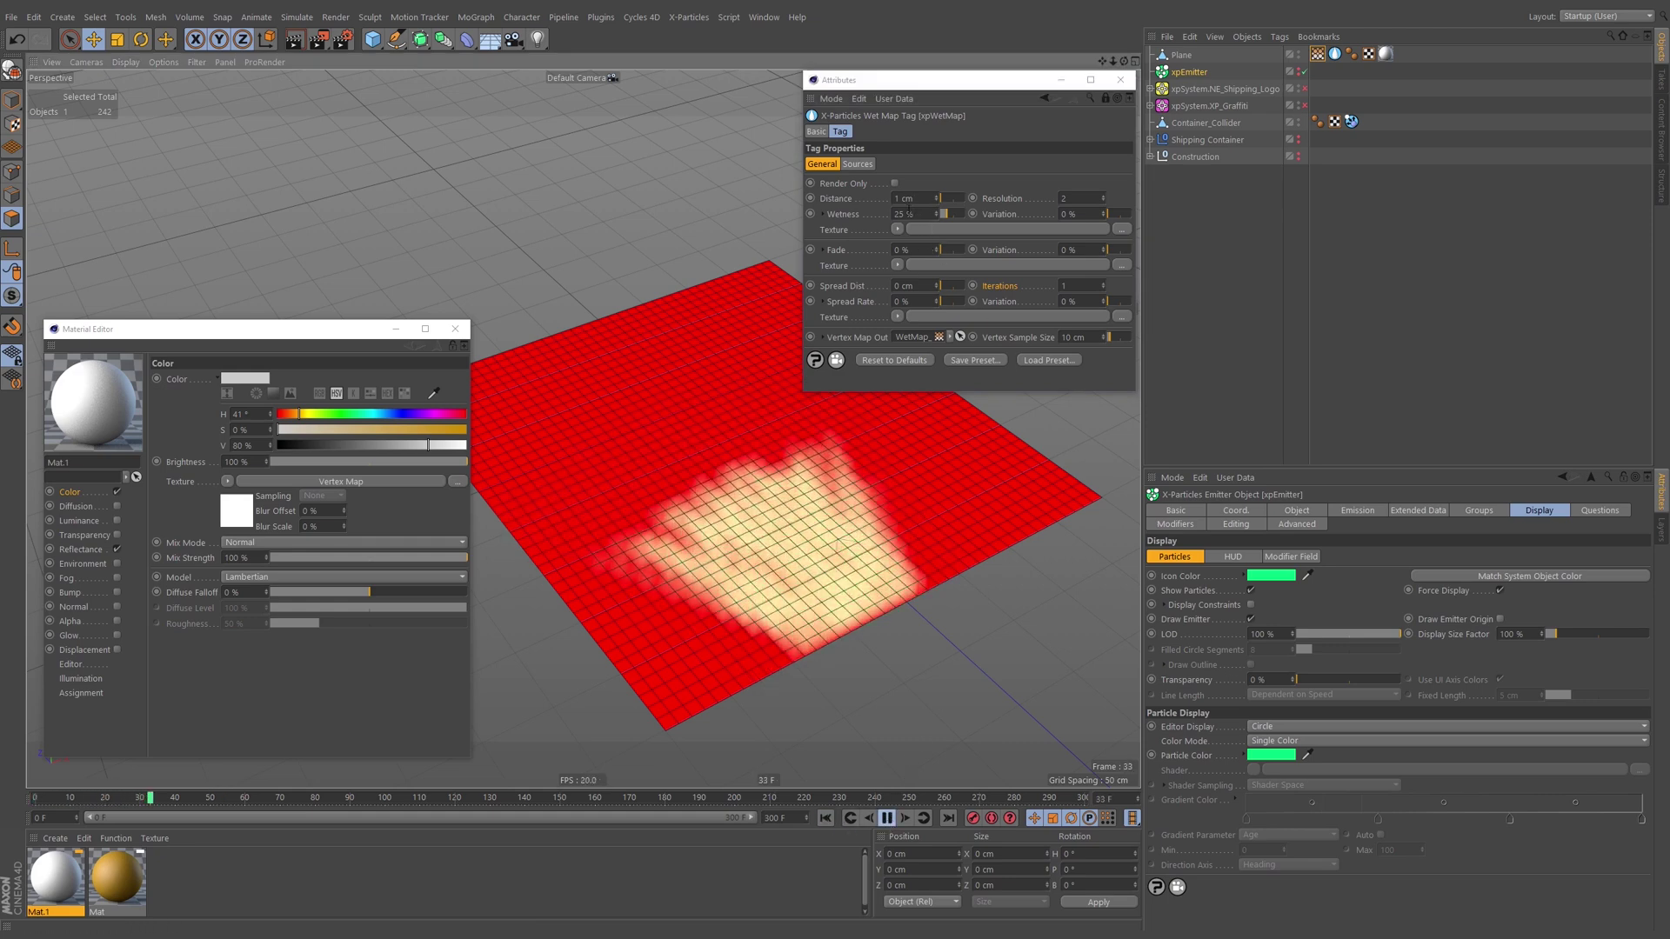
key("F8")
left_click_drag(879, 525, 752, 458, "alt")
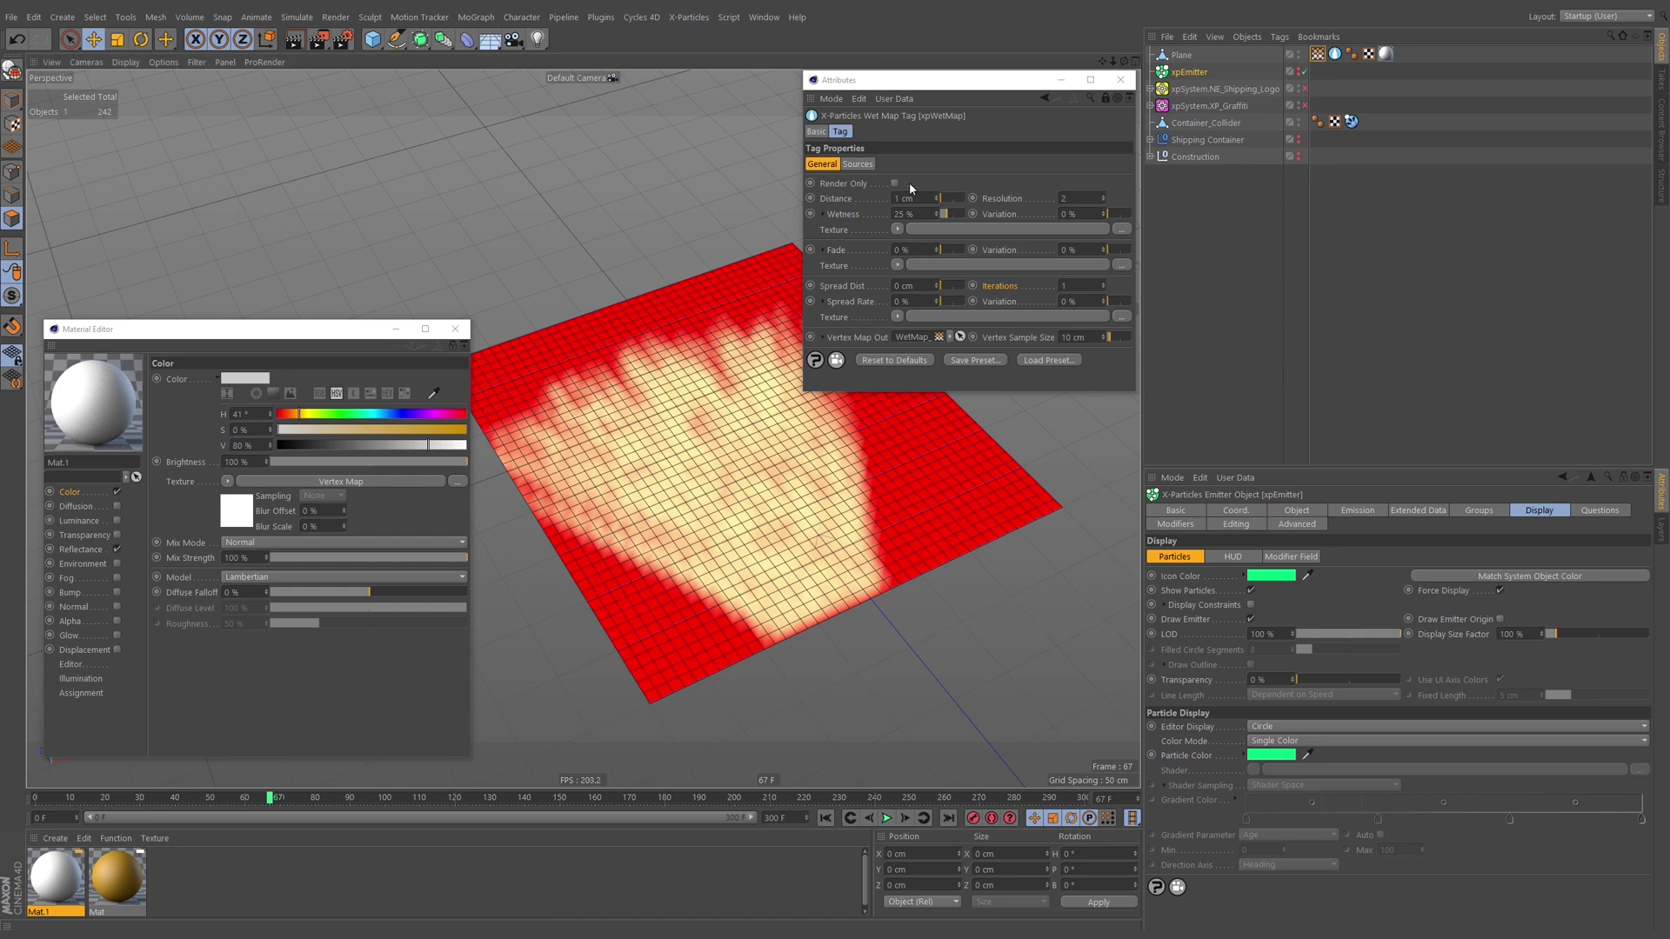
Check the wet map's particle sources and bring the shipping container collider into view.
left_click(858, 164)
right_click_drag(836, 518, 653, 522, "alt")
middle_click_drag(874, 565, 727, 502, "alt")
right_click_drag(785, 516, 889, 502, "alt")
left_click_drag(889, 501, 793, 529, "alt")
mouse_move(793, 530)
right_mouse_down("alt")
mouse_move(821, 533)
mouse_move(827, 511)
mouse_move(780, 504)
right_mouse_up("alt")
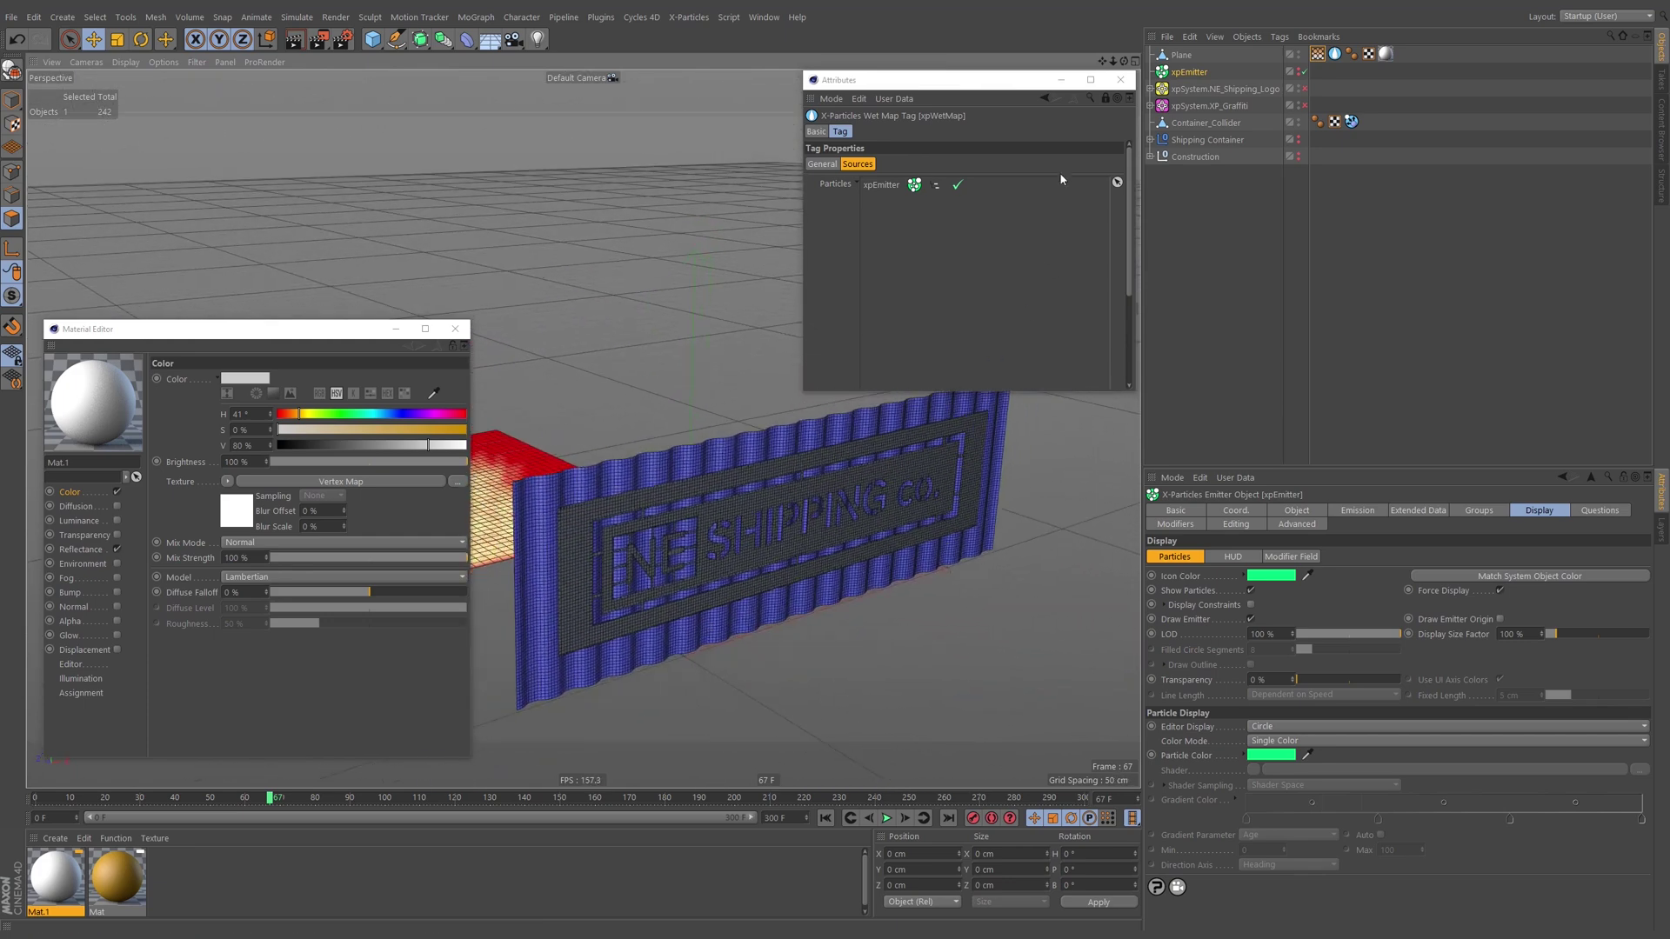
Close the floating wet map attributes and delete the xpEmitter and Plane test objects.
left_click(1130, 80)
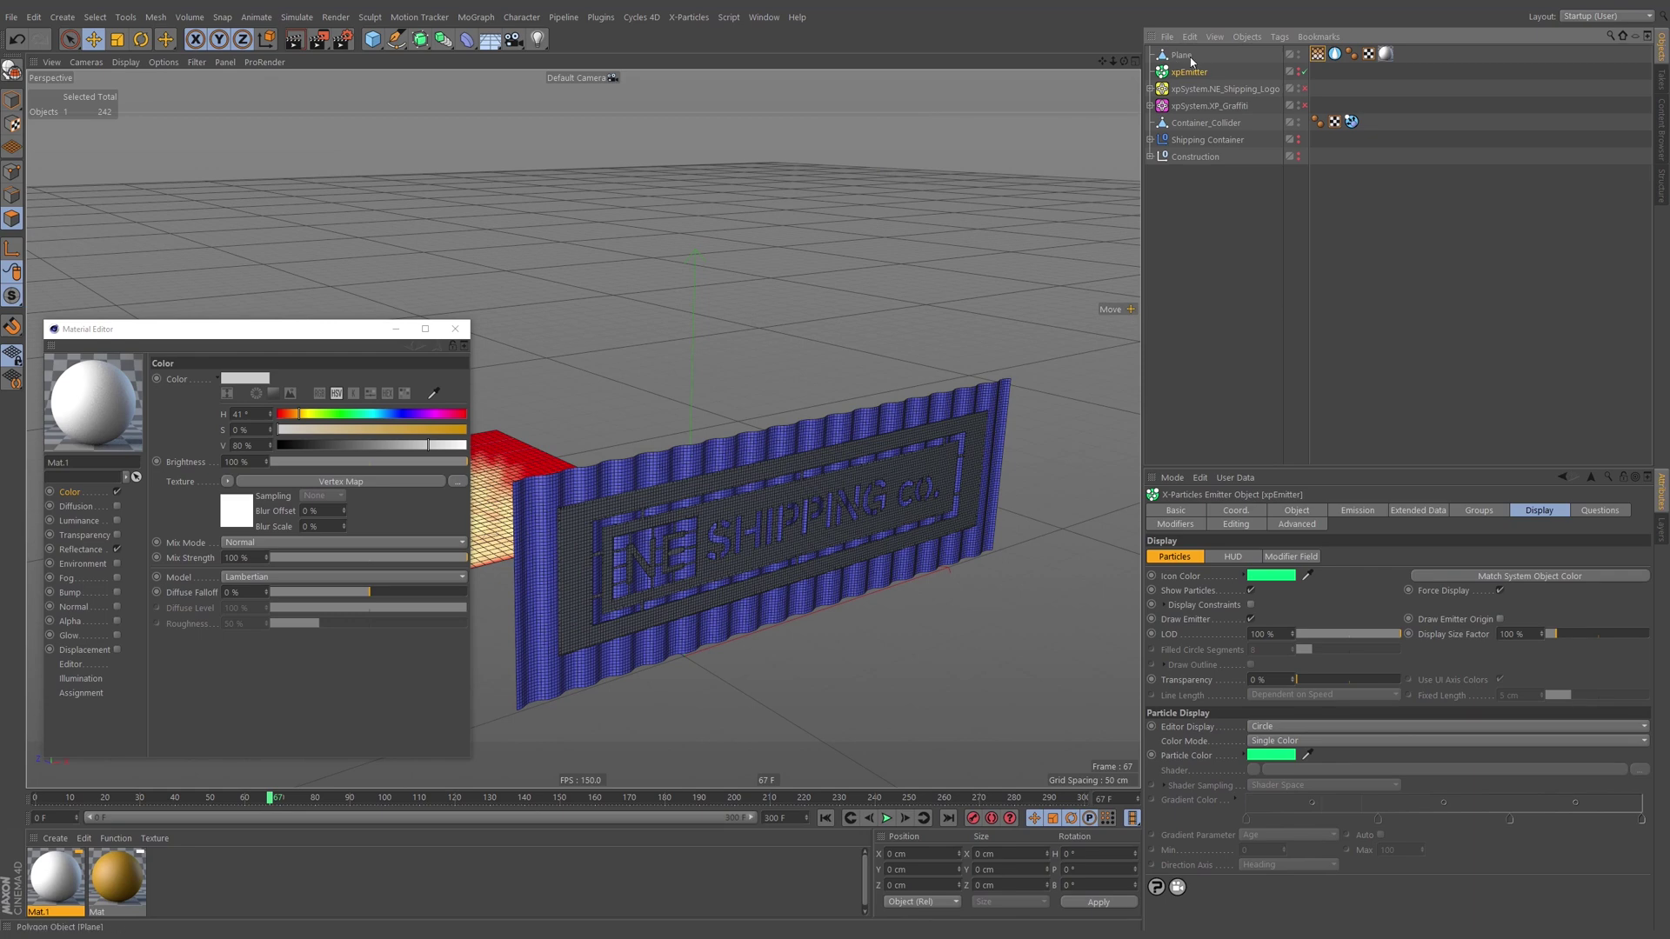
key("Delete")
left_click(1336, 55)
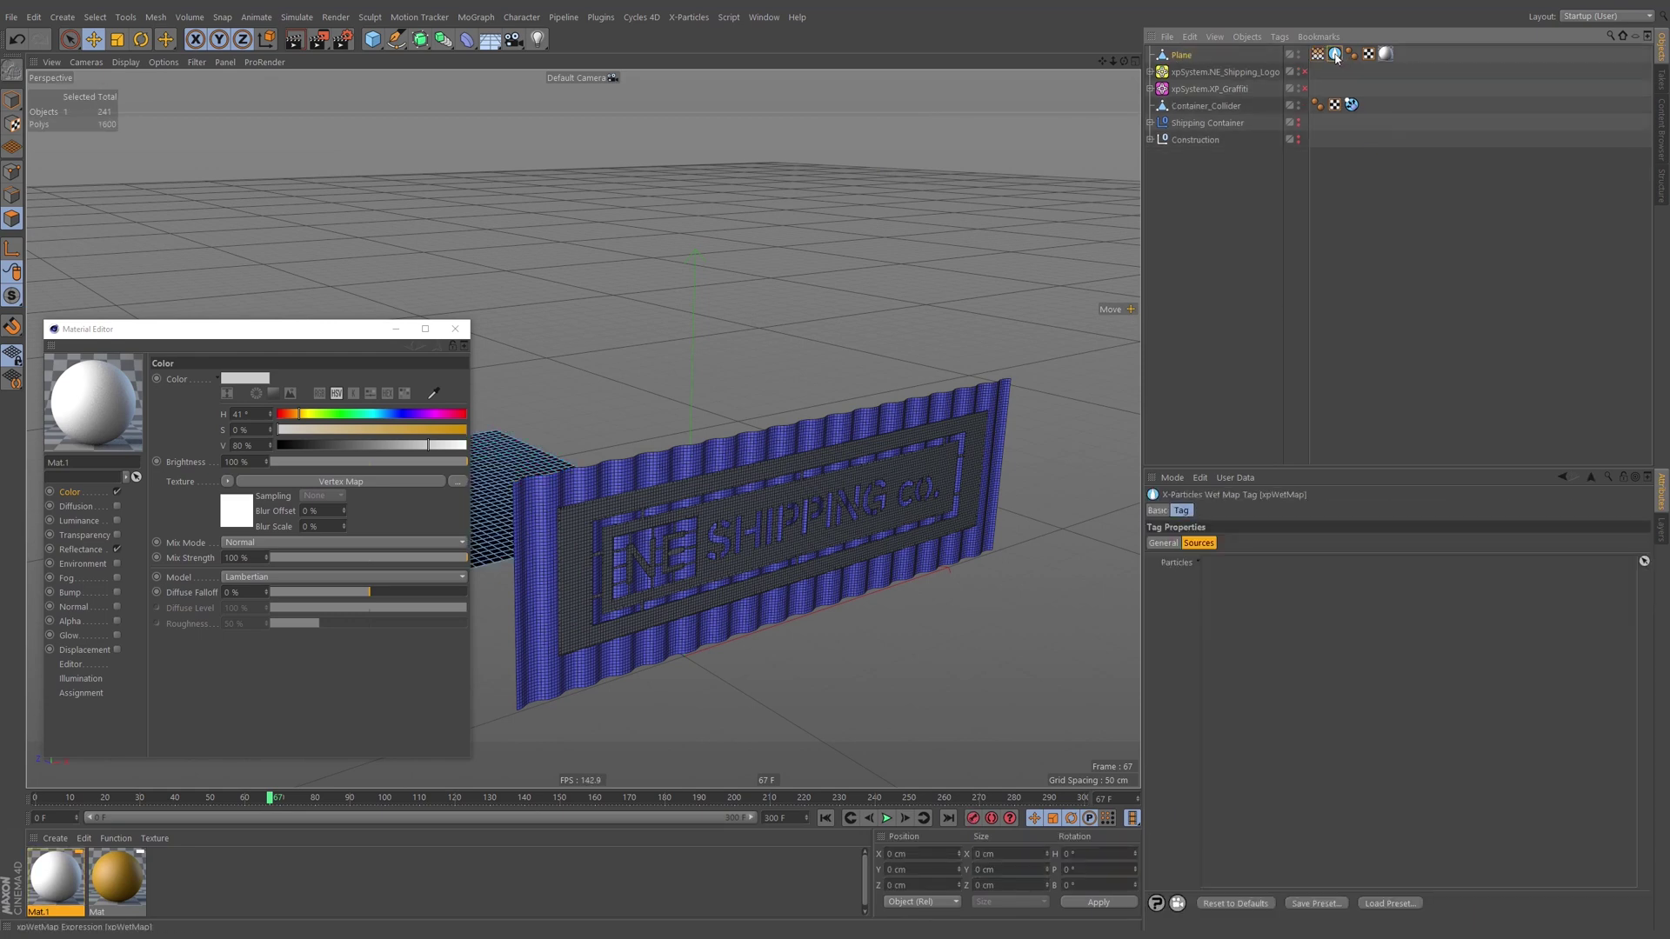
left_click(1178, 55)
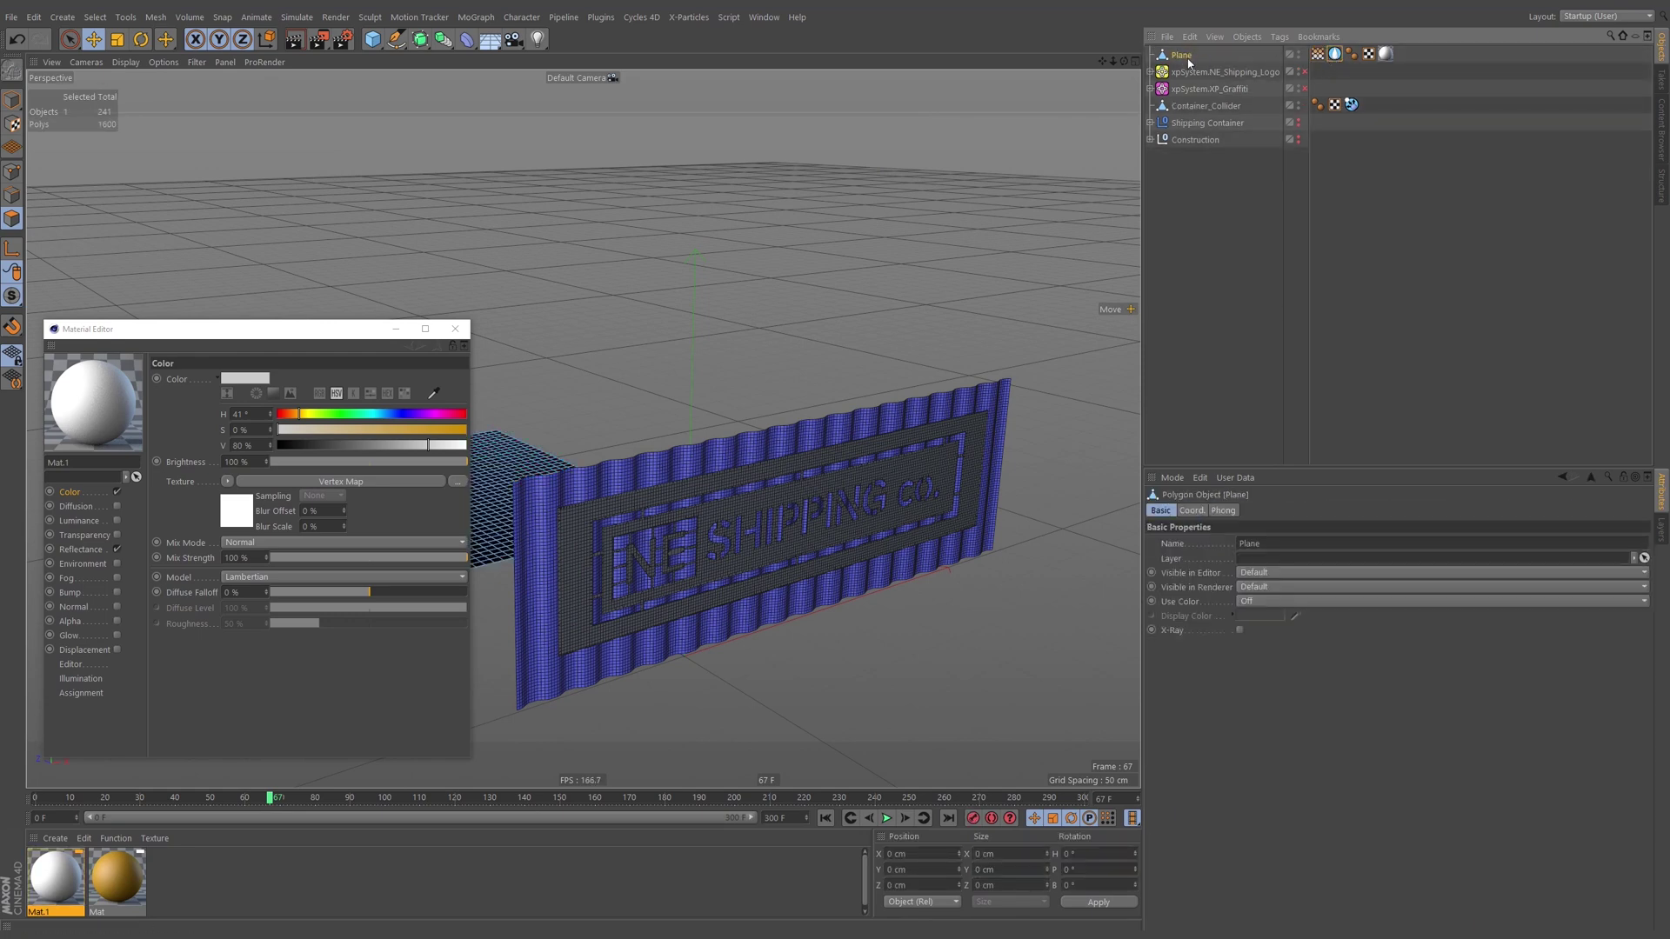
key("Delete")
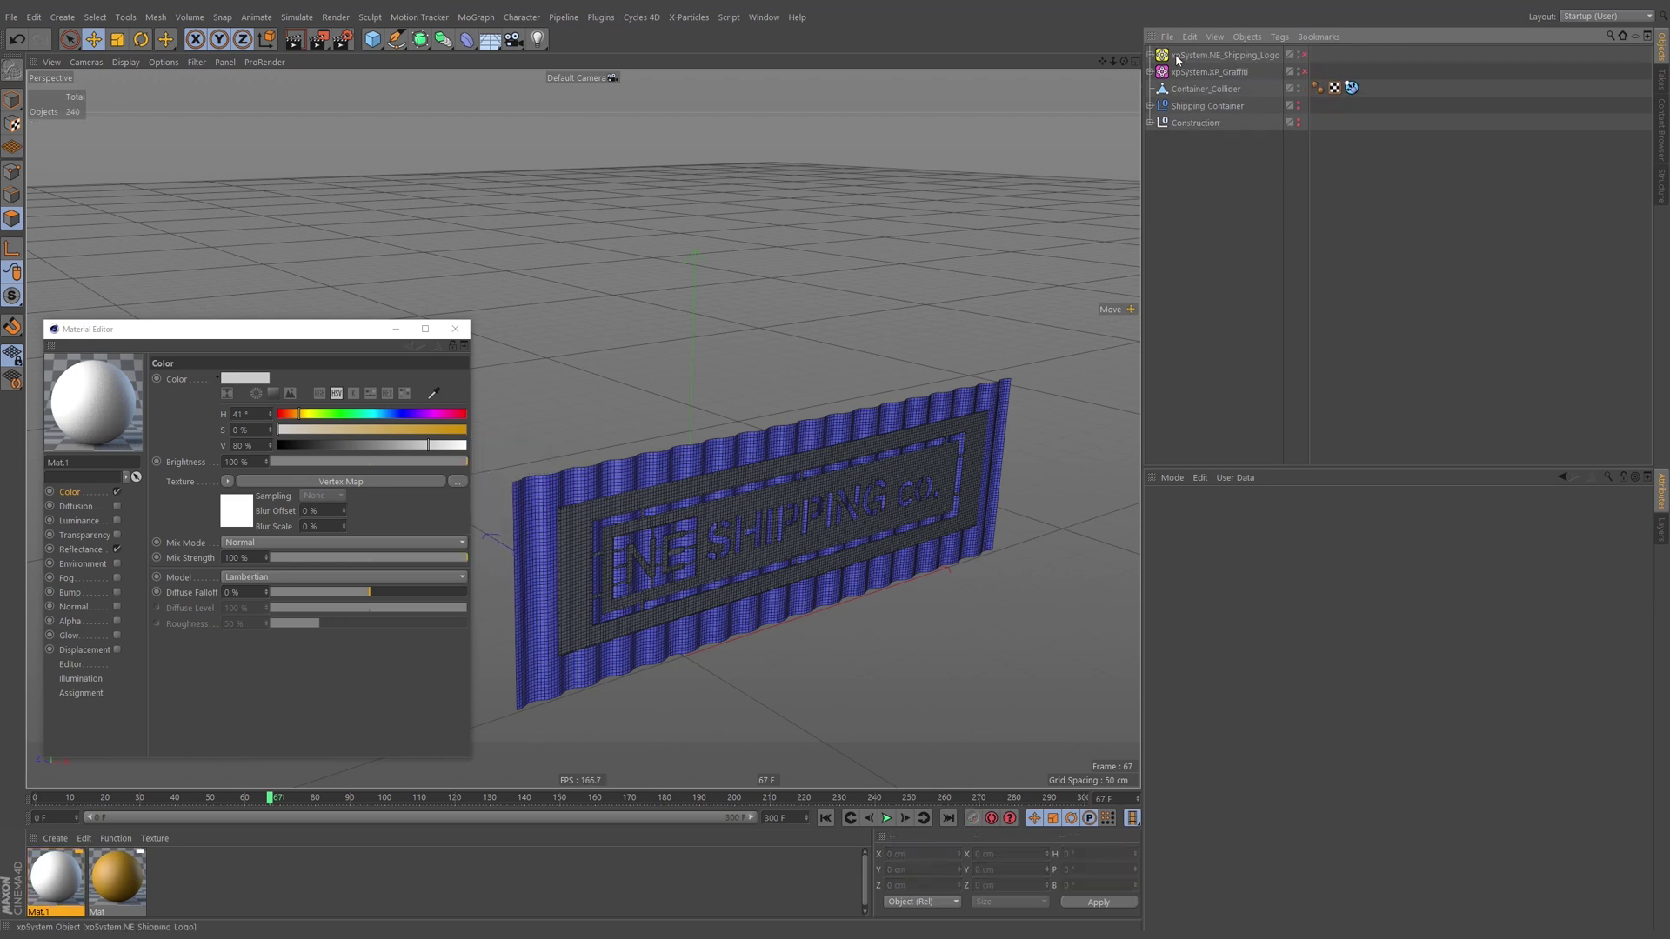
Close the material settings and add a vertex map to Container_Collider with the Set Vertex Weight command.
left_click(1203, 90)
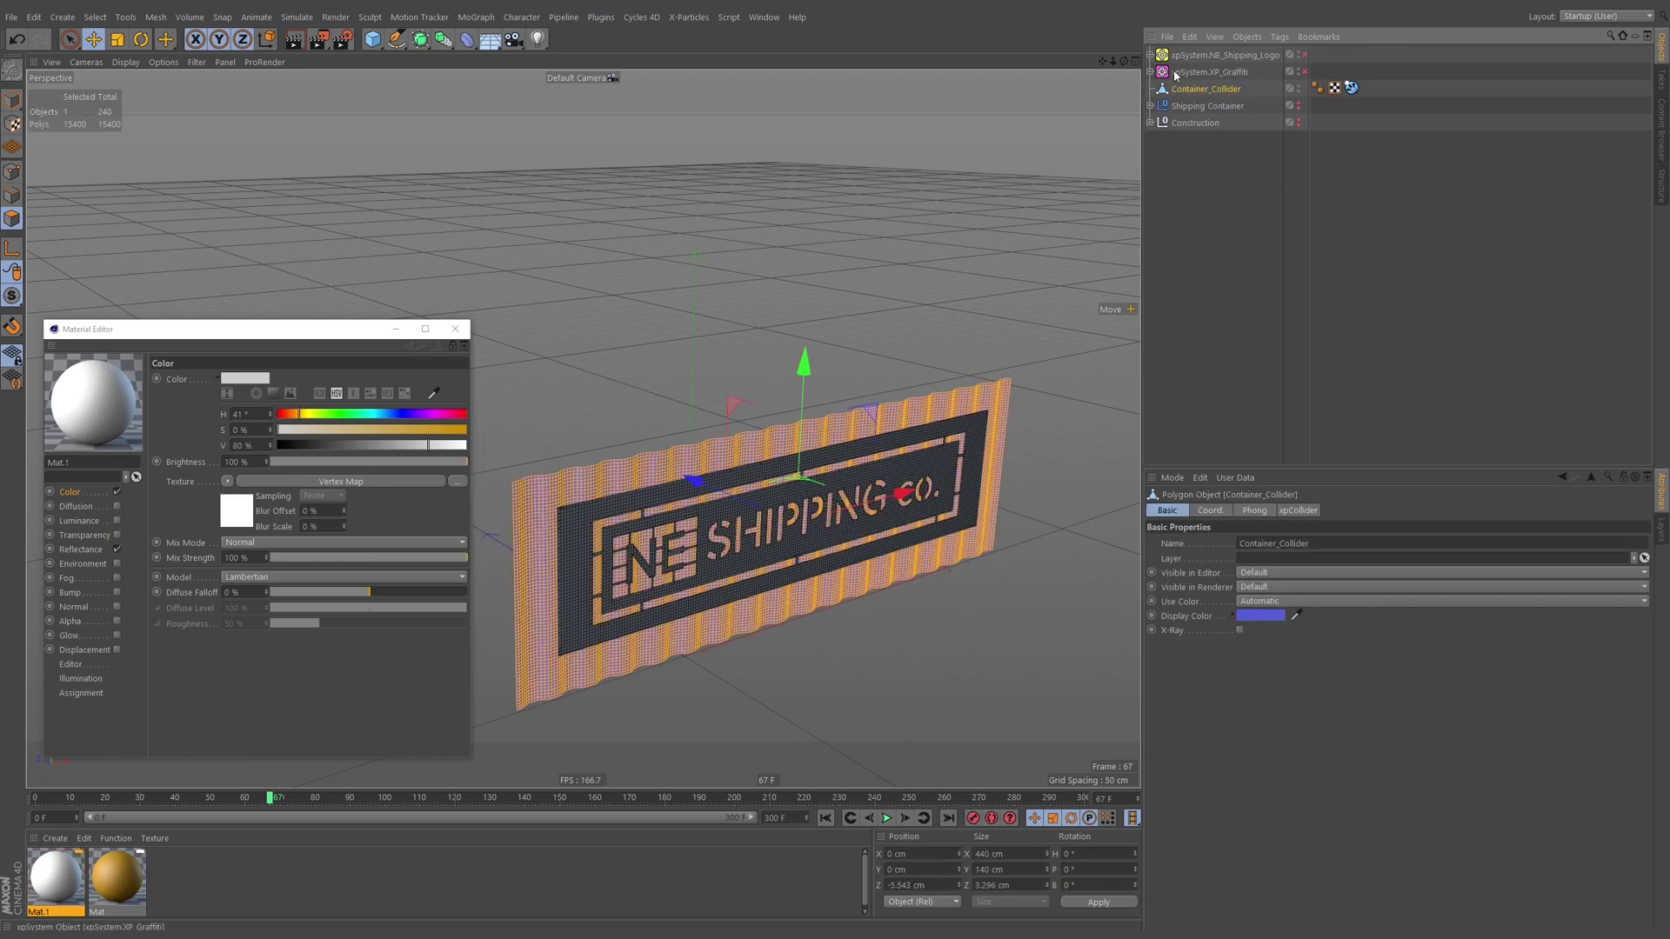
scroll(793, 458, "up", 2)
left_click_drag(786, 471, 818, 474, "alt")
left_click(455, 329)
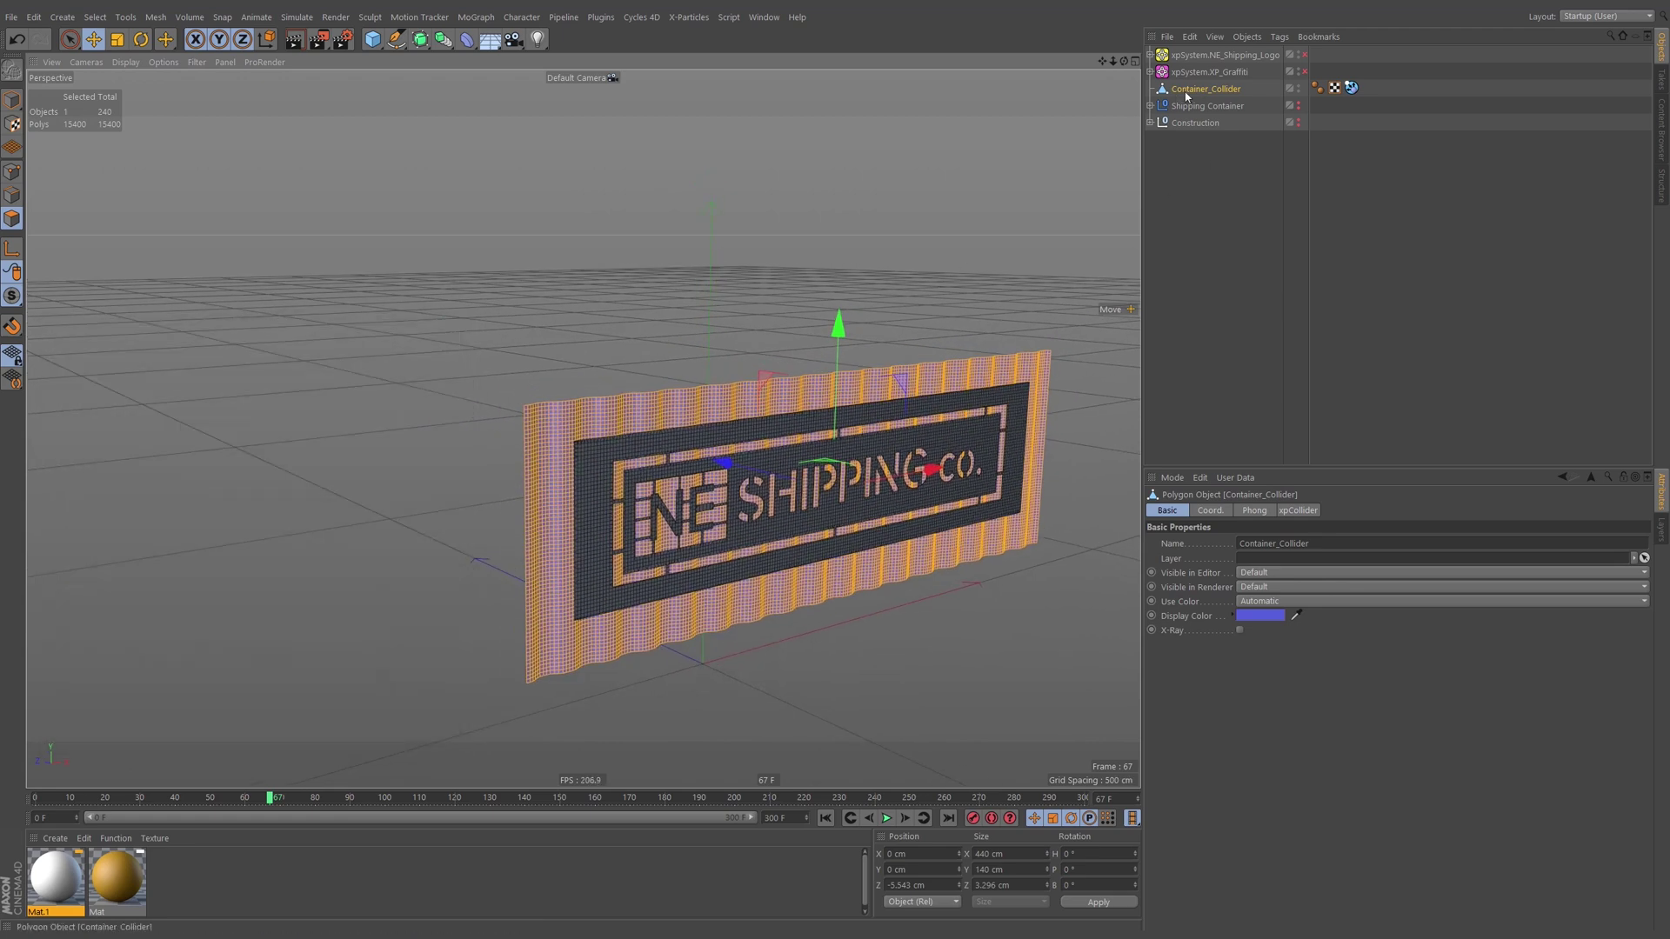
left_click_drag(888, 452, 870, 447, "alt")
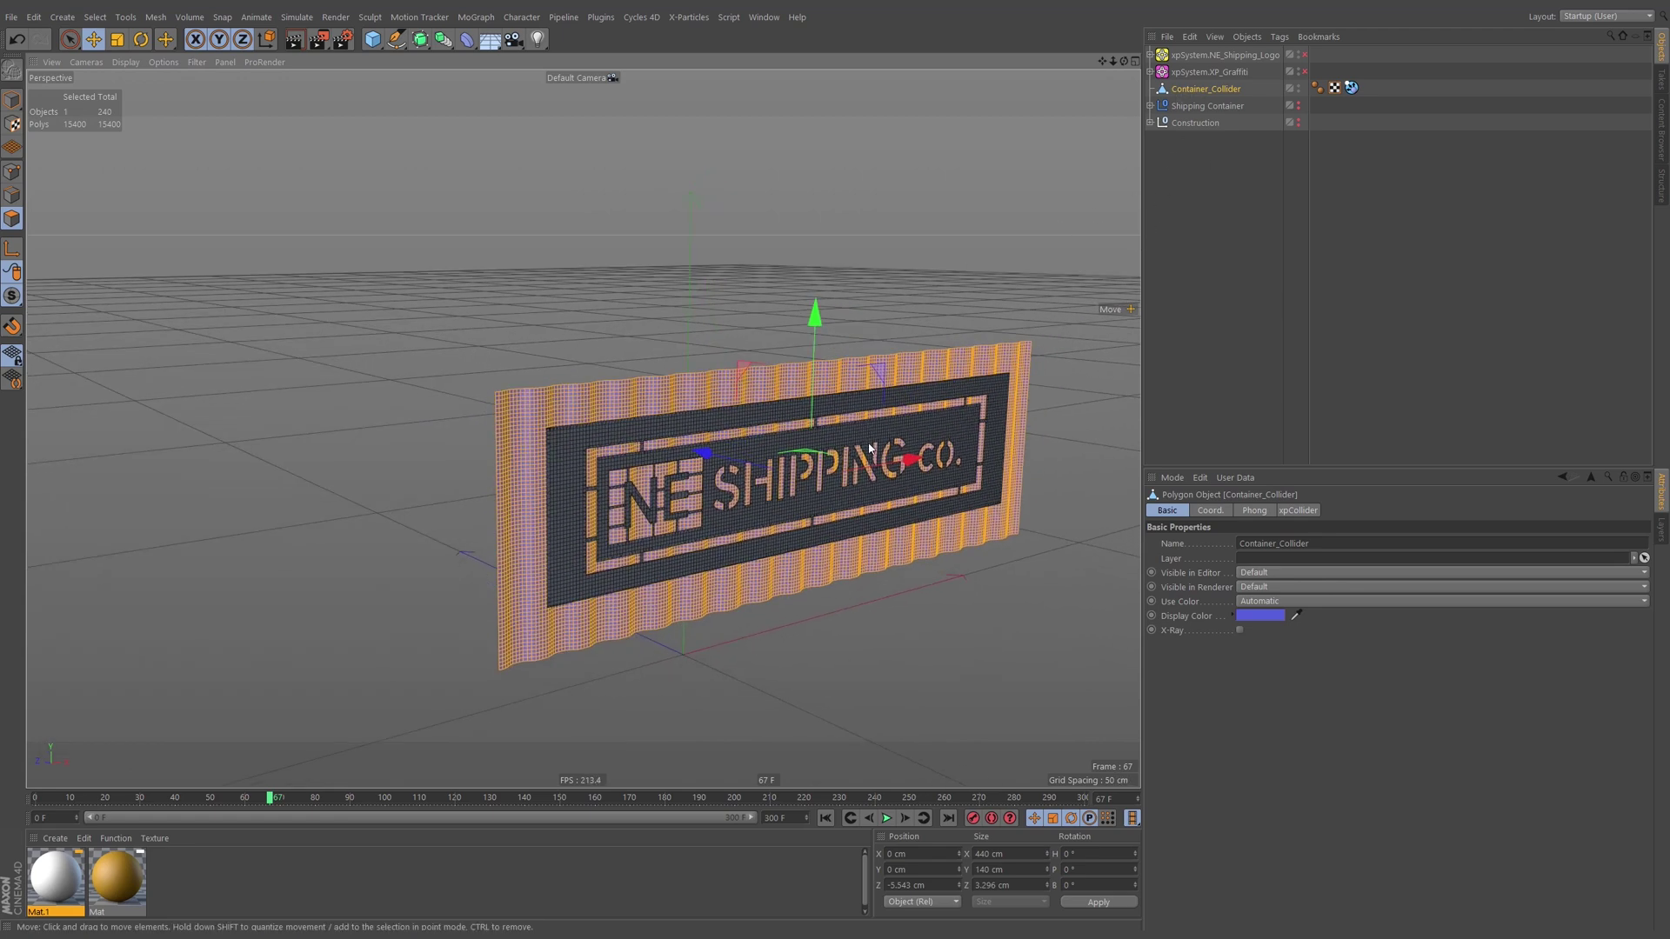
key("shift+c")
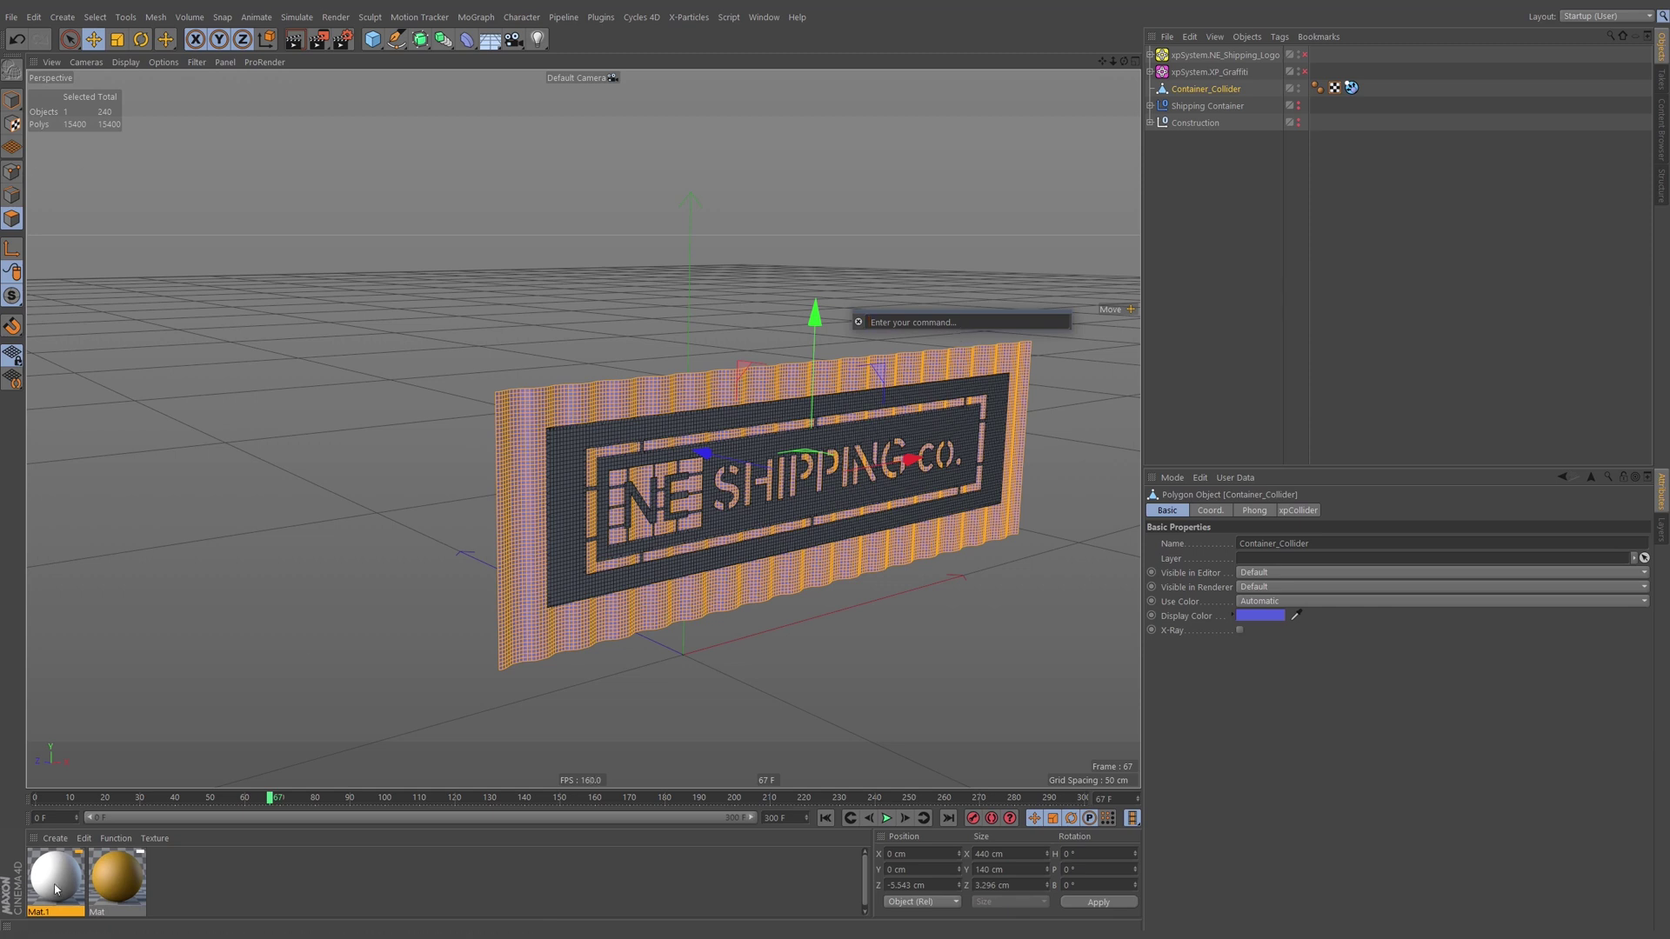
type("ver")
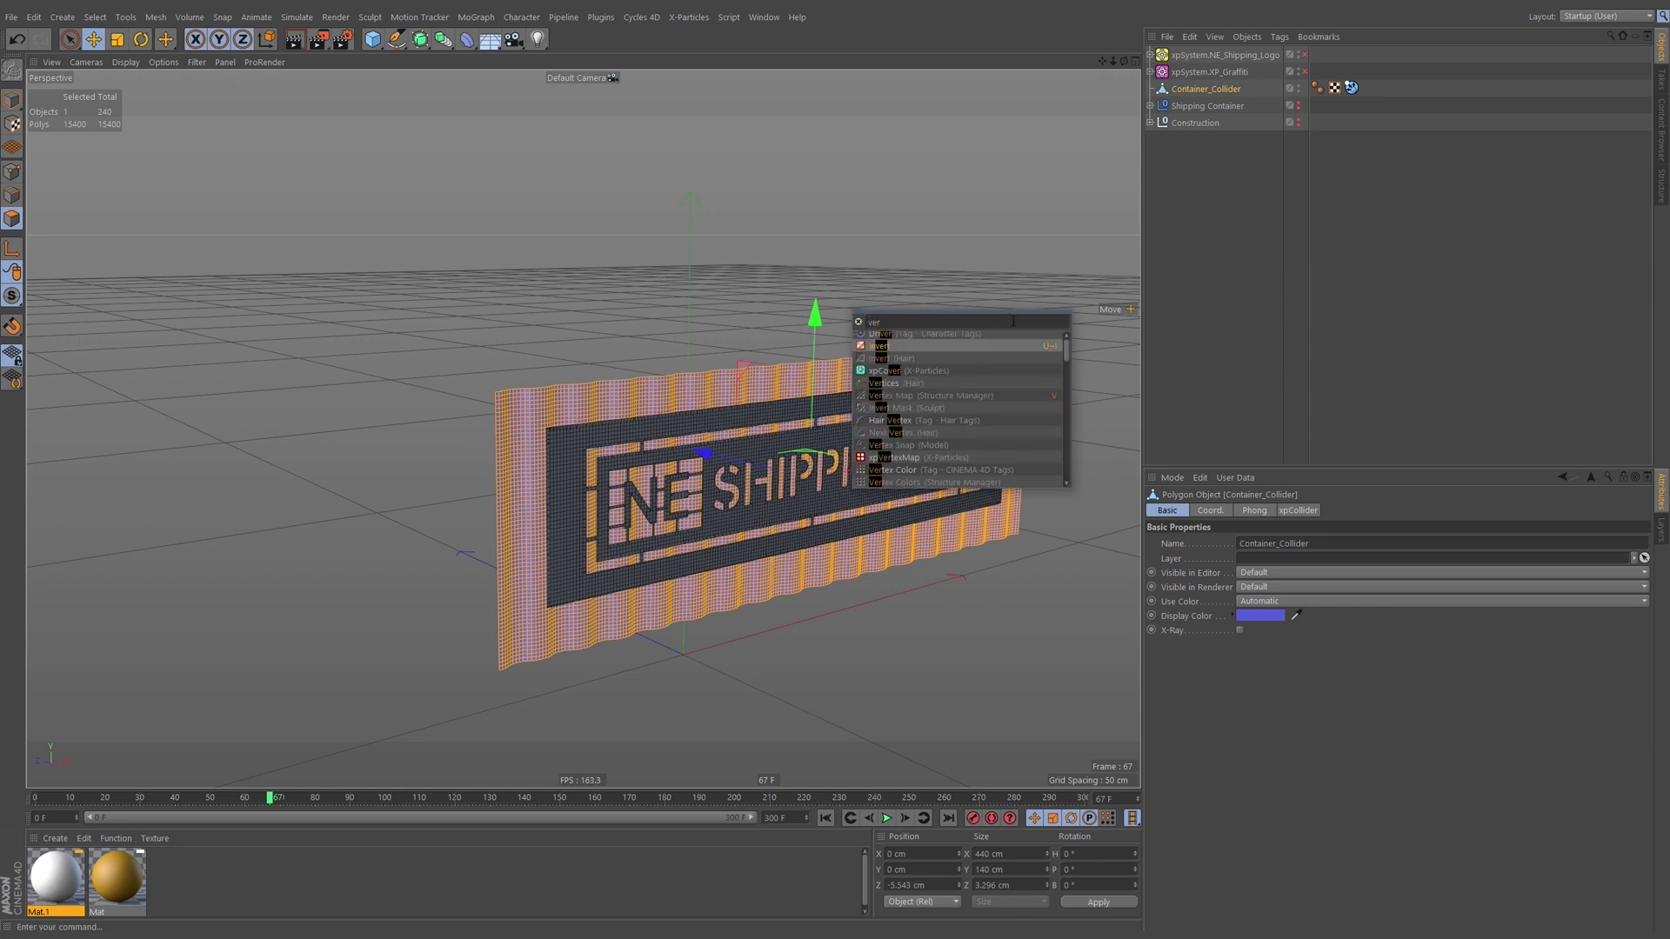
type("tex")
key("Return")
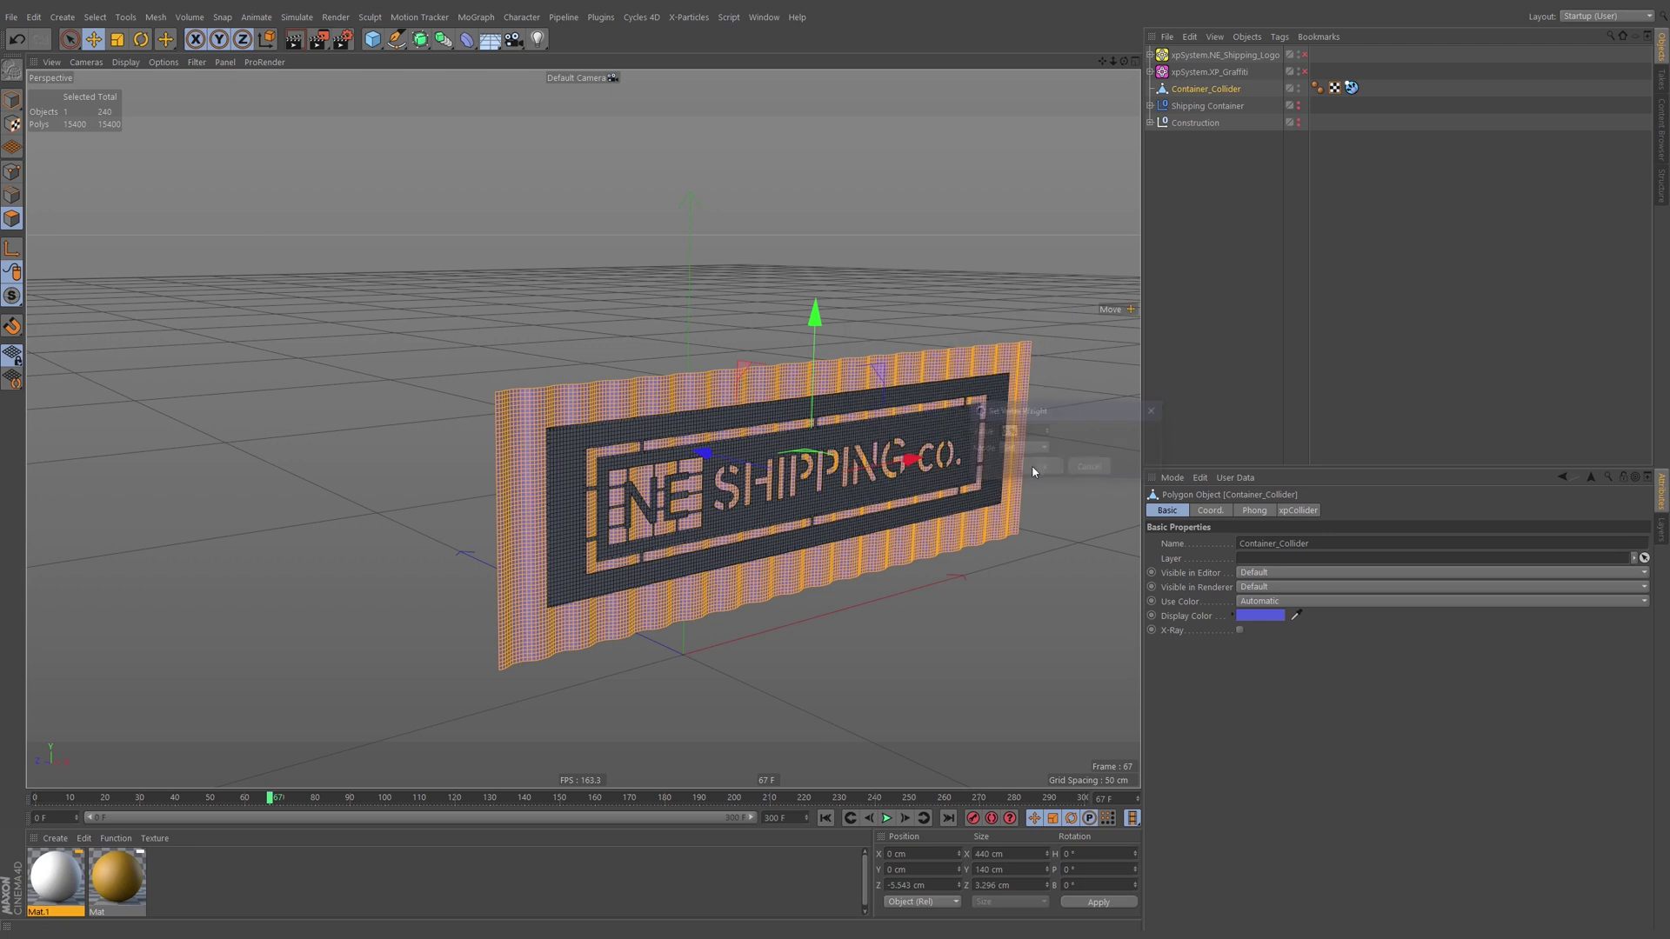
left_click(1042, 468)
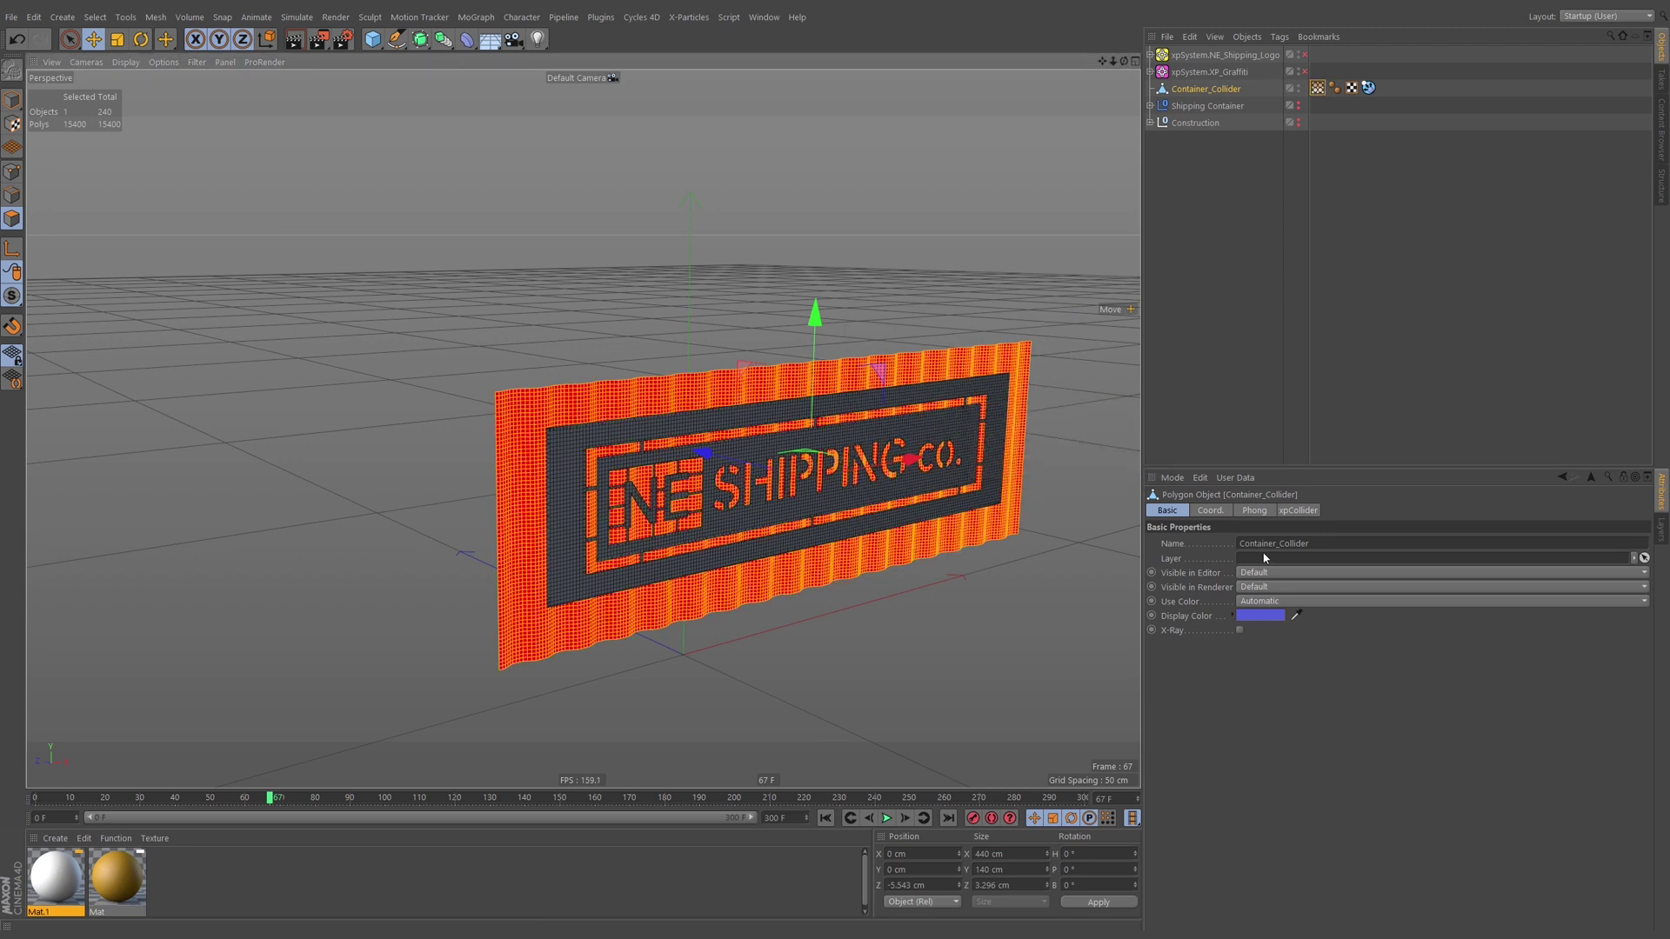
Rename Container_Collider's vertex map tag to WetMap_V.
left_click(1318, 88)
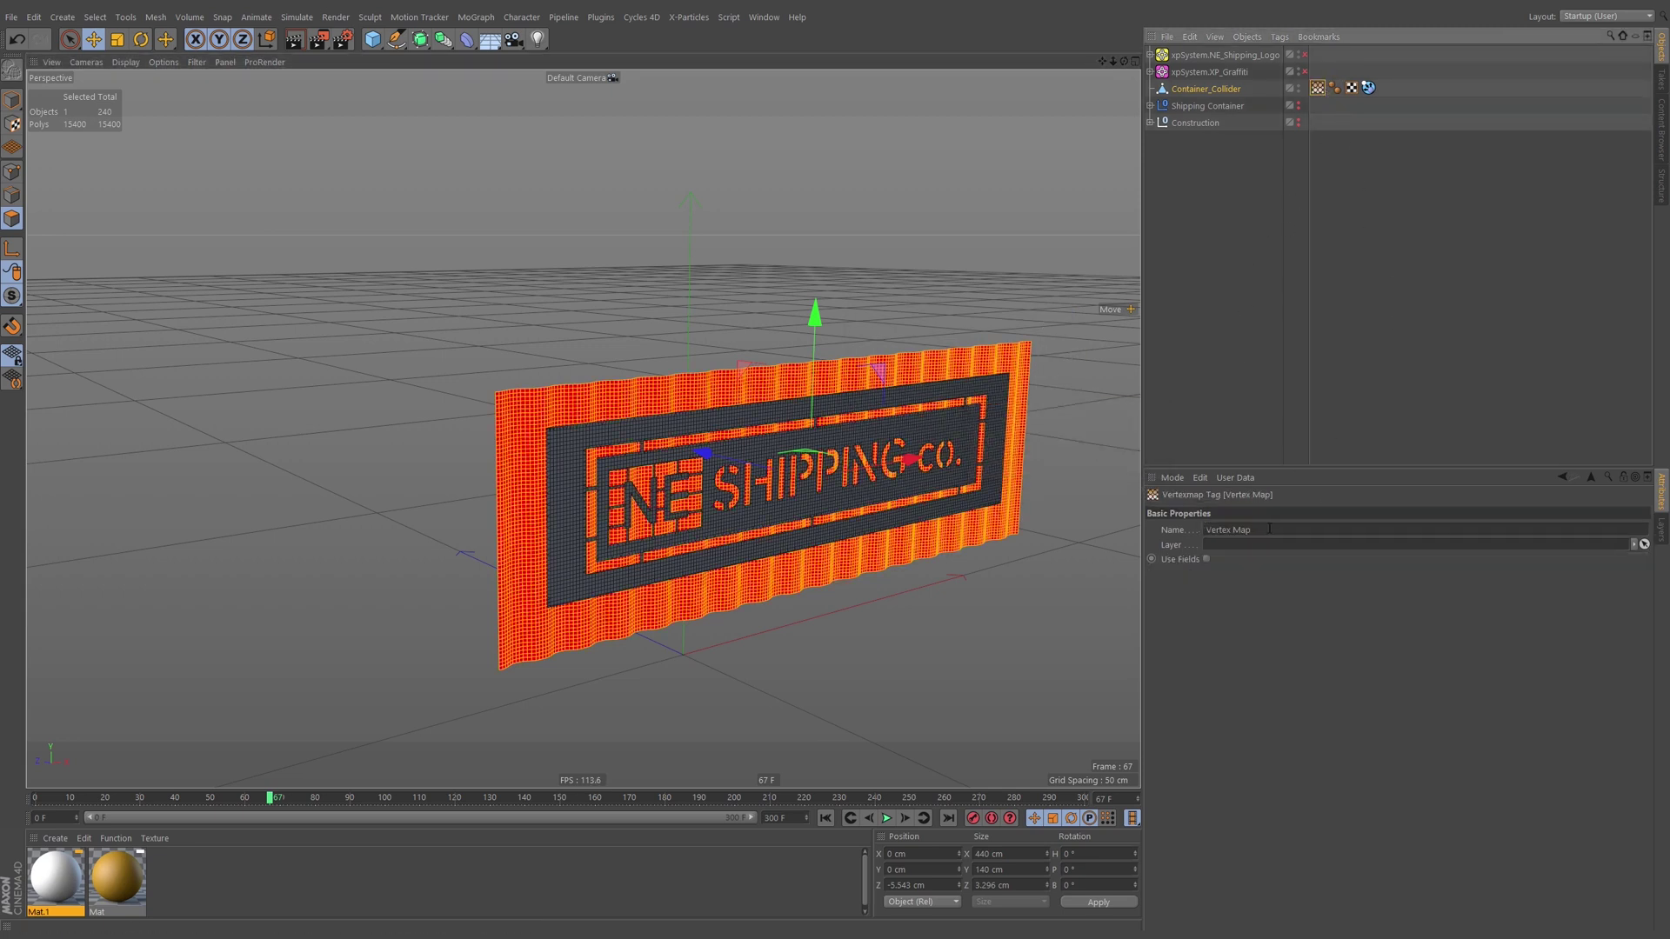
double_click(1218, 529)
type("We")
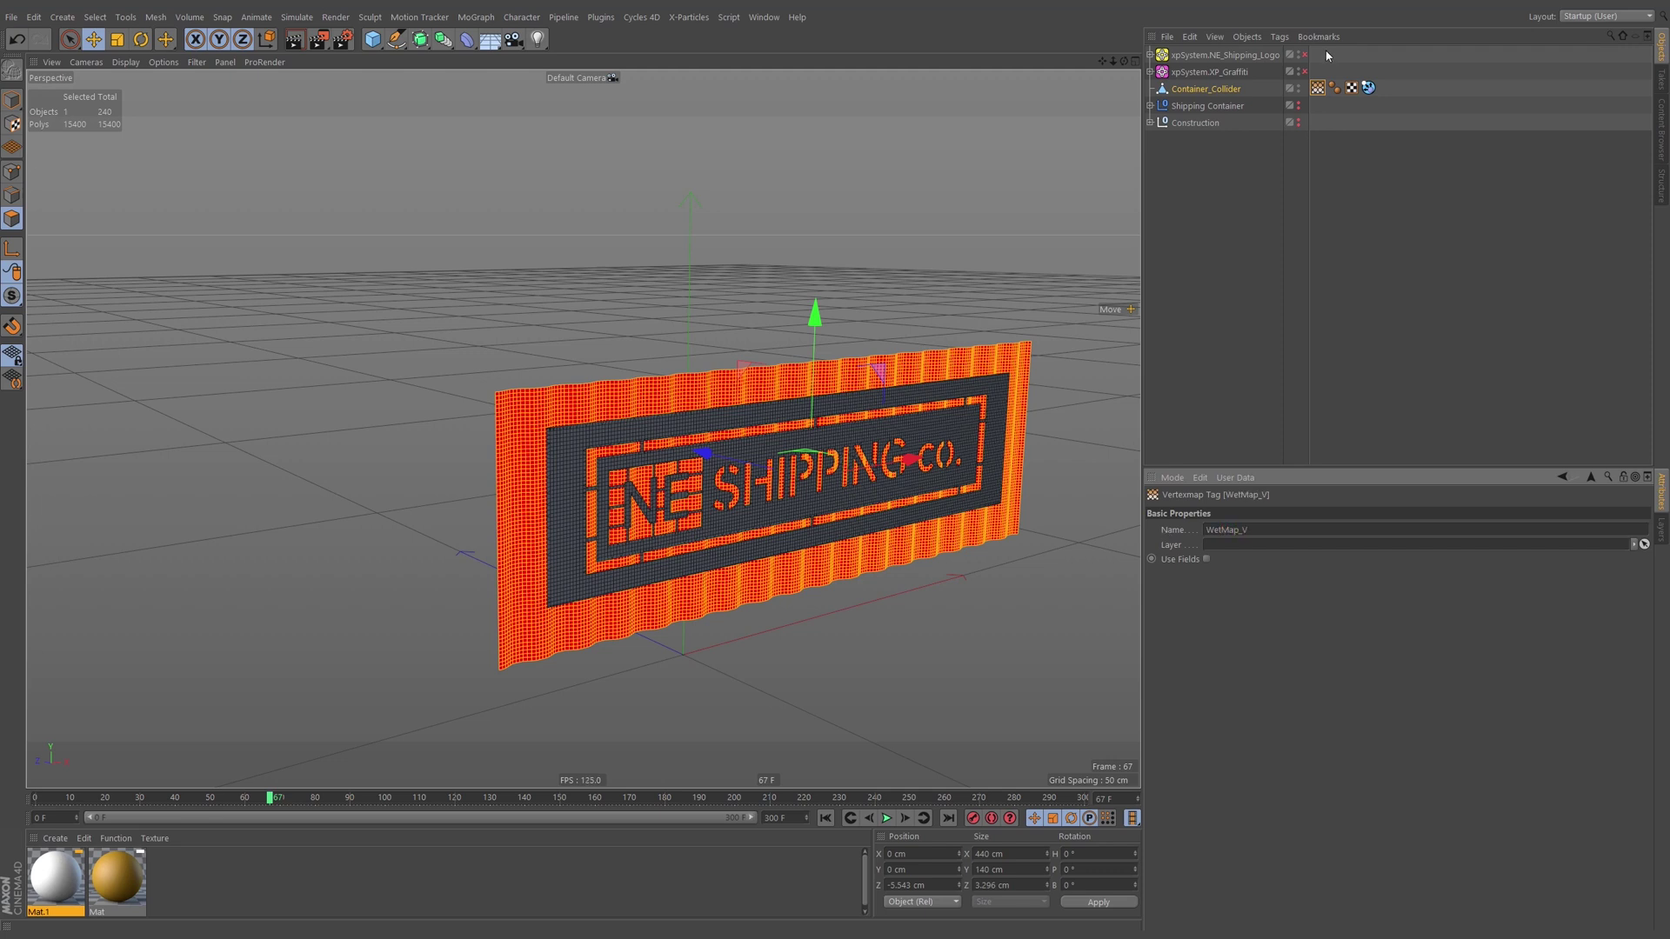
Add an X-Particles Wet Map tag to Container_Collider.
left_click(1209, 91)
key("shift+c")
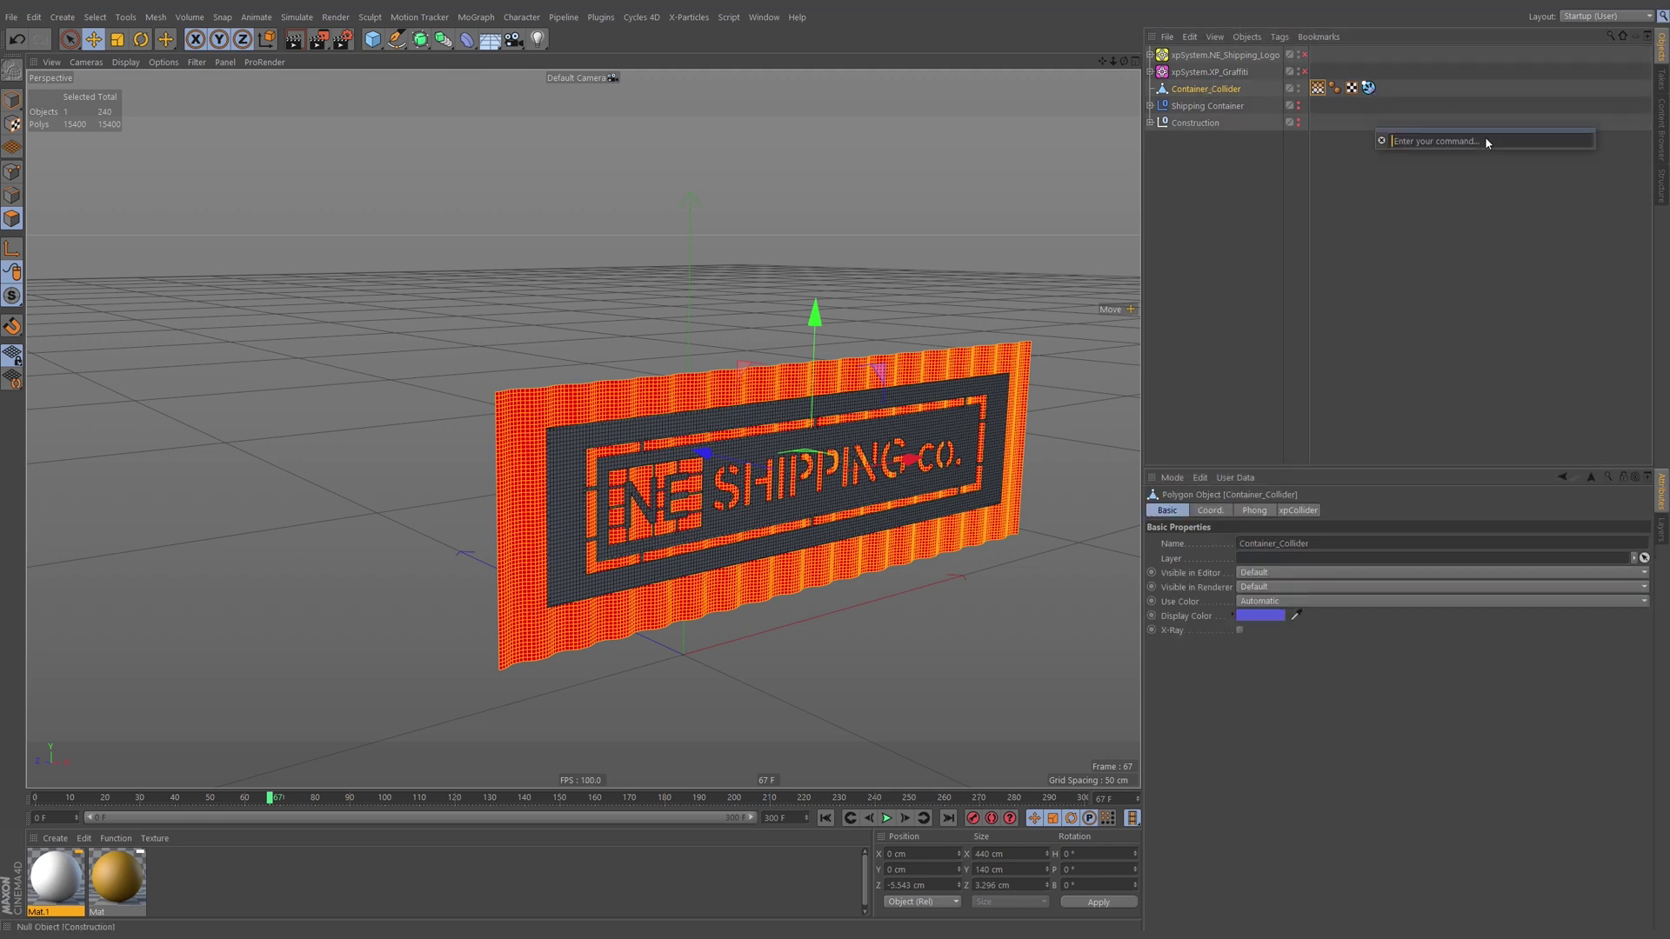
type("wet map")
key("Return")
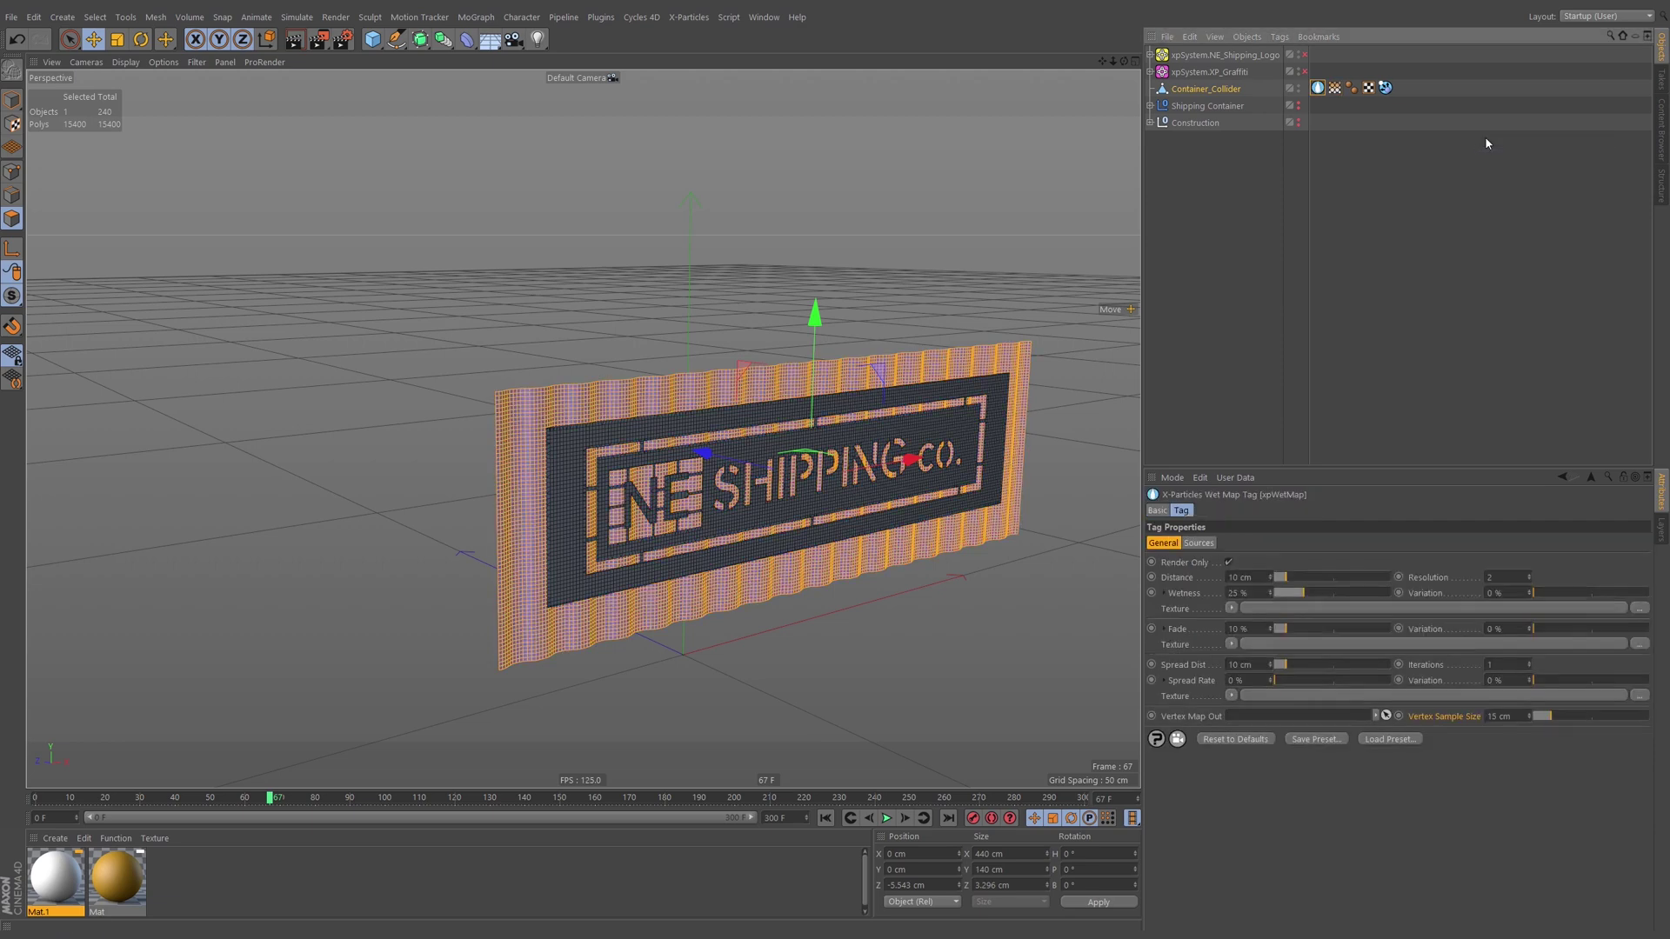
left_click(688, 17)
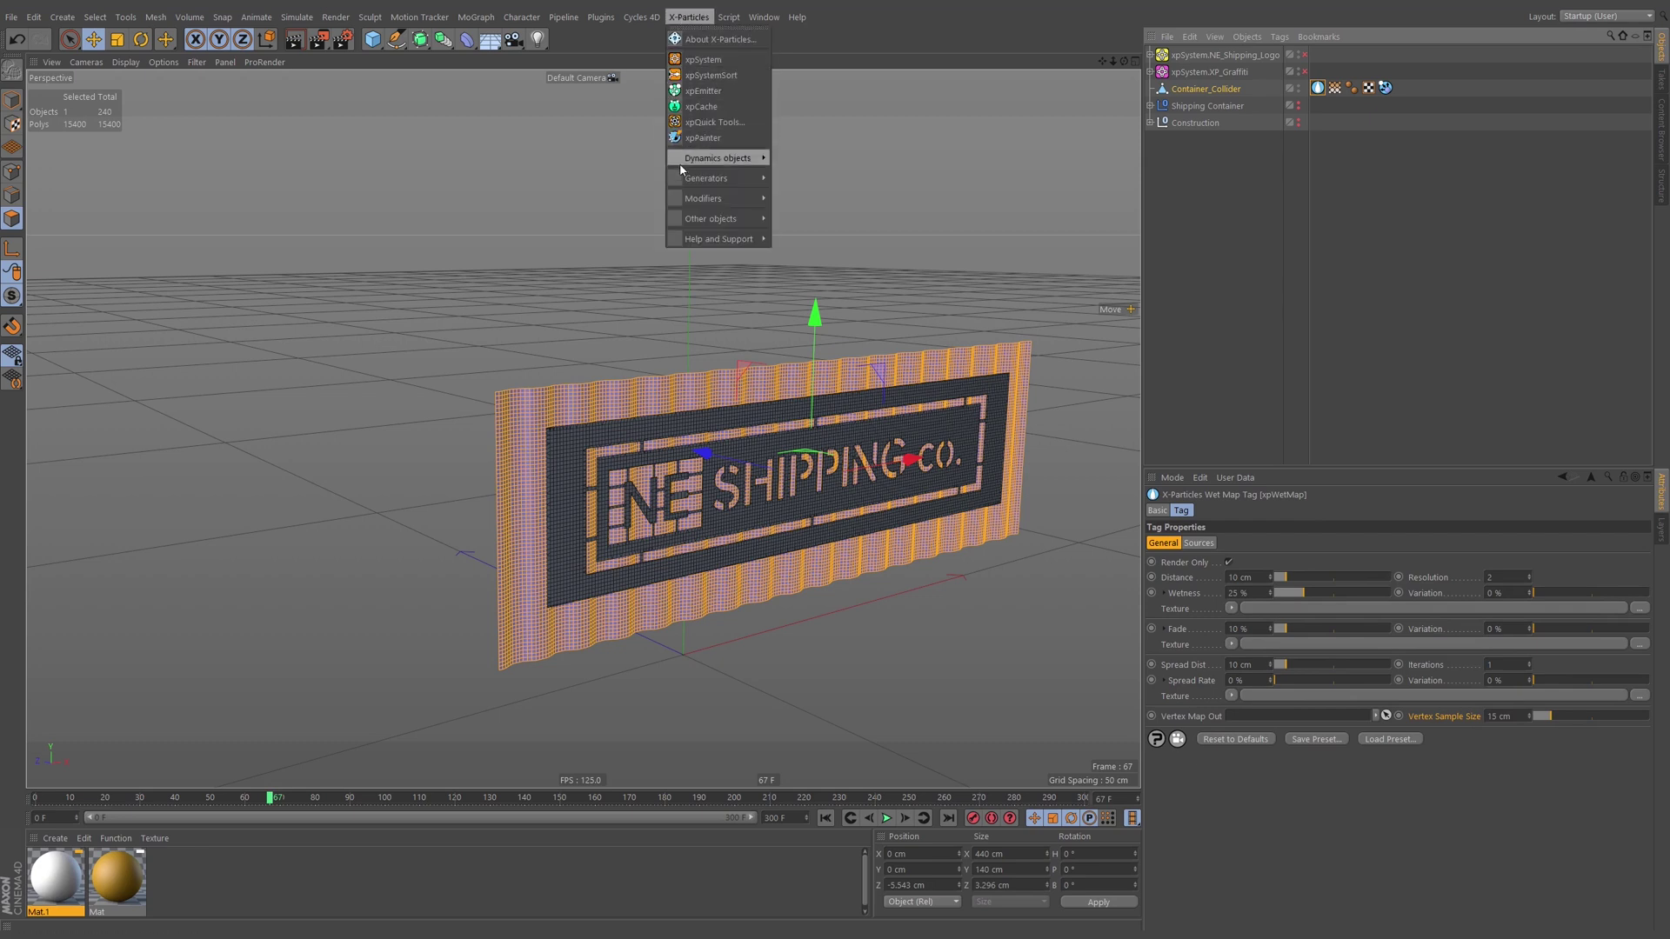
mouse_move(685, 244)
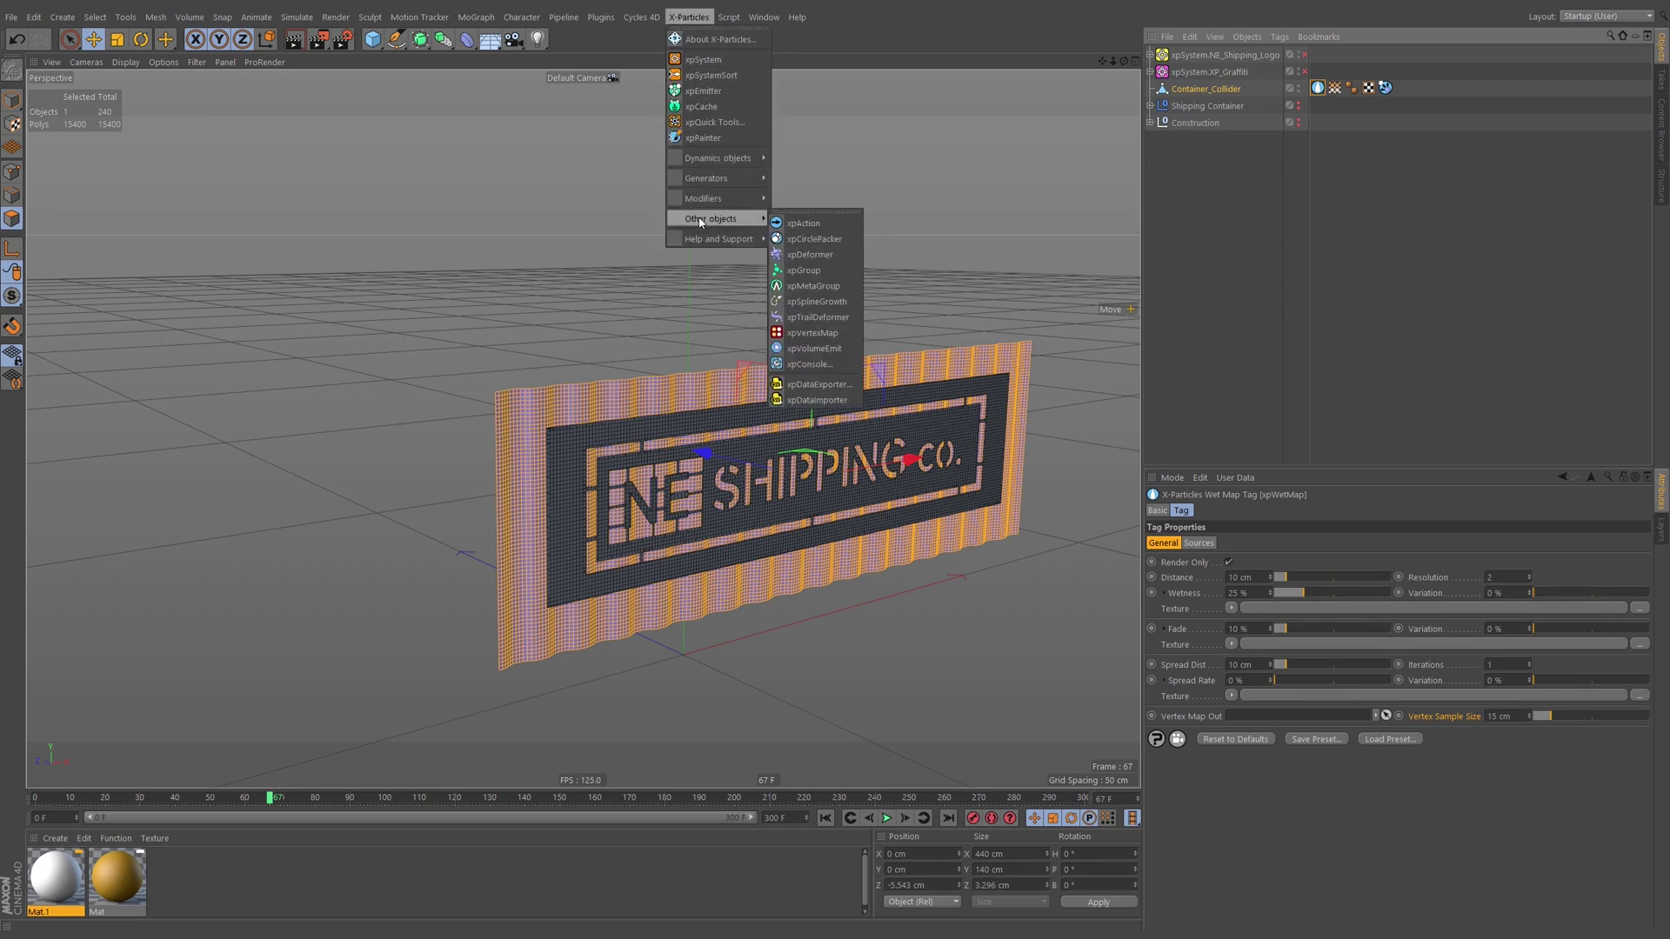
mouse_move(726, 166)
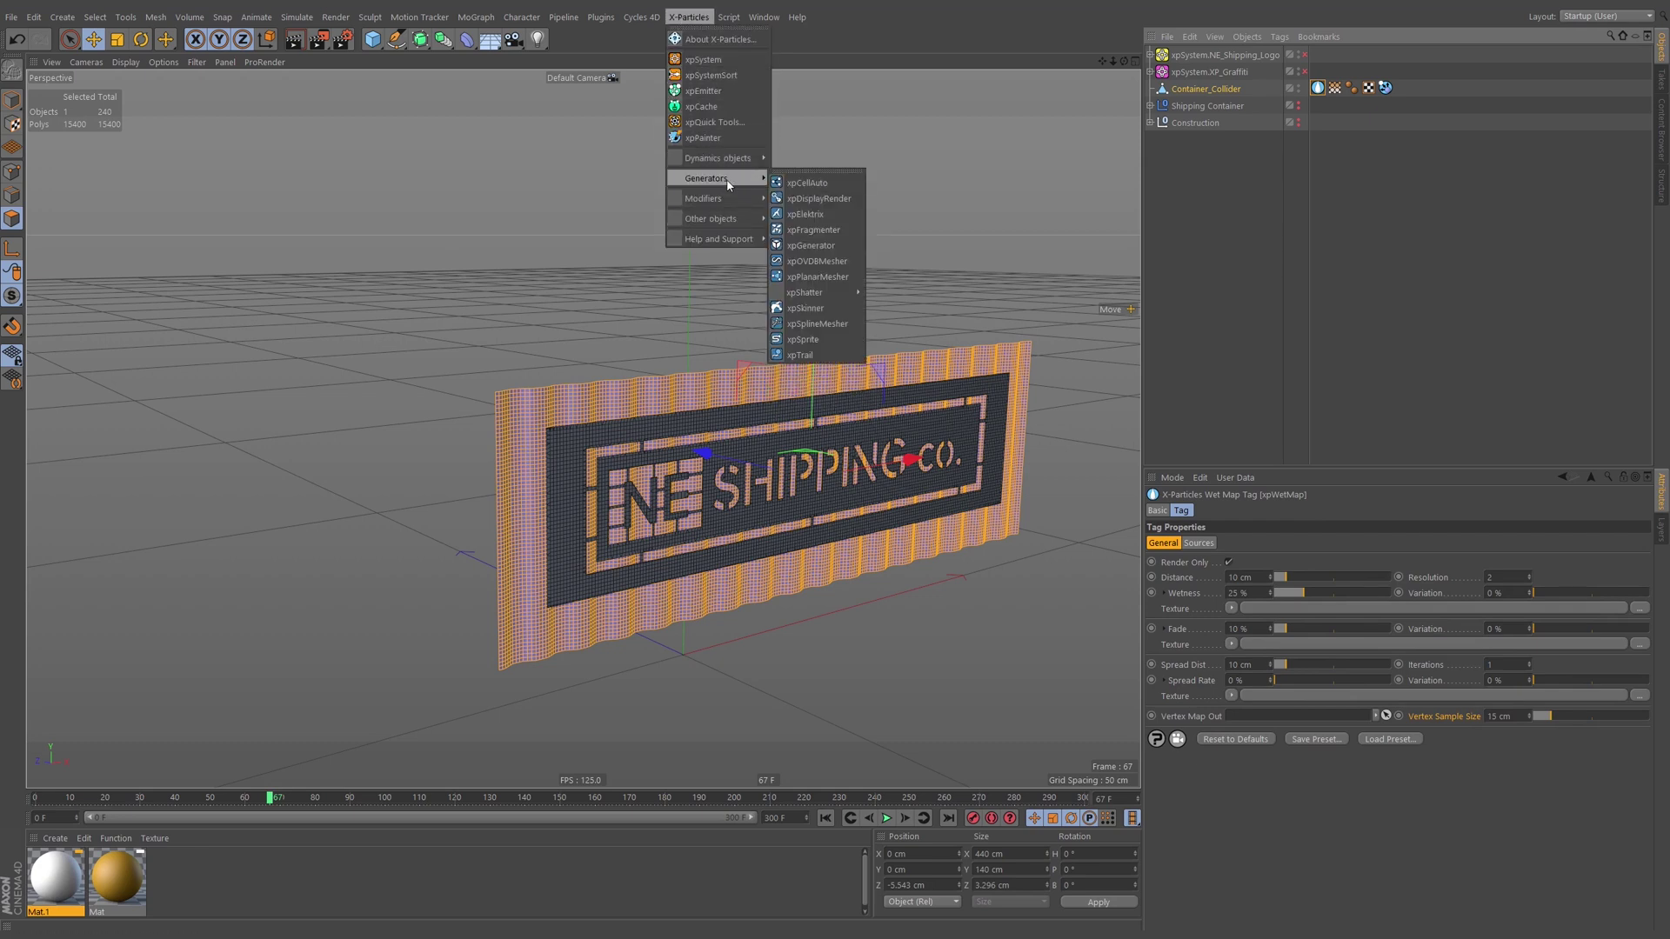
key("Escape")
right_click(1214, 88)
mouse_move(1242, 94)
mouse_move(1348, 270)
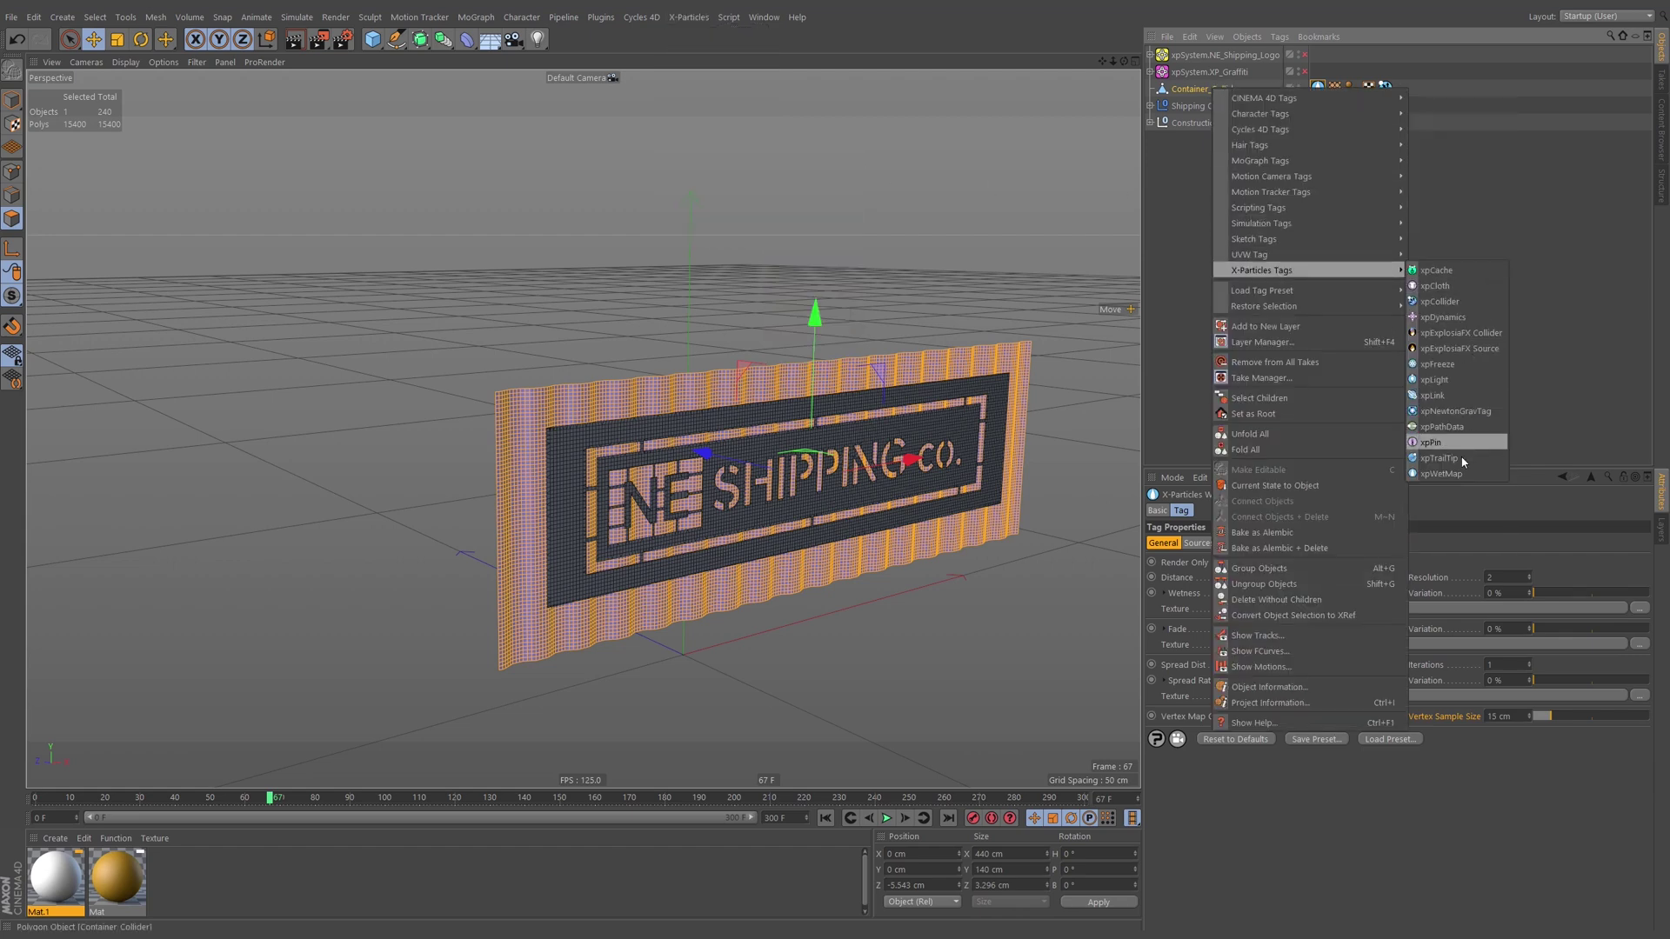
left_click(1449, 474)
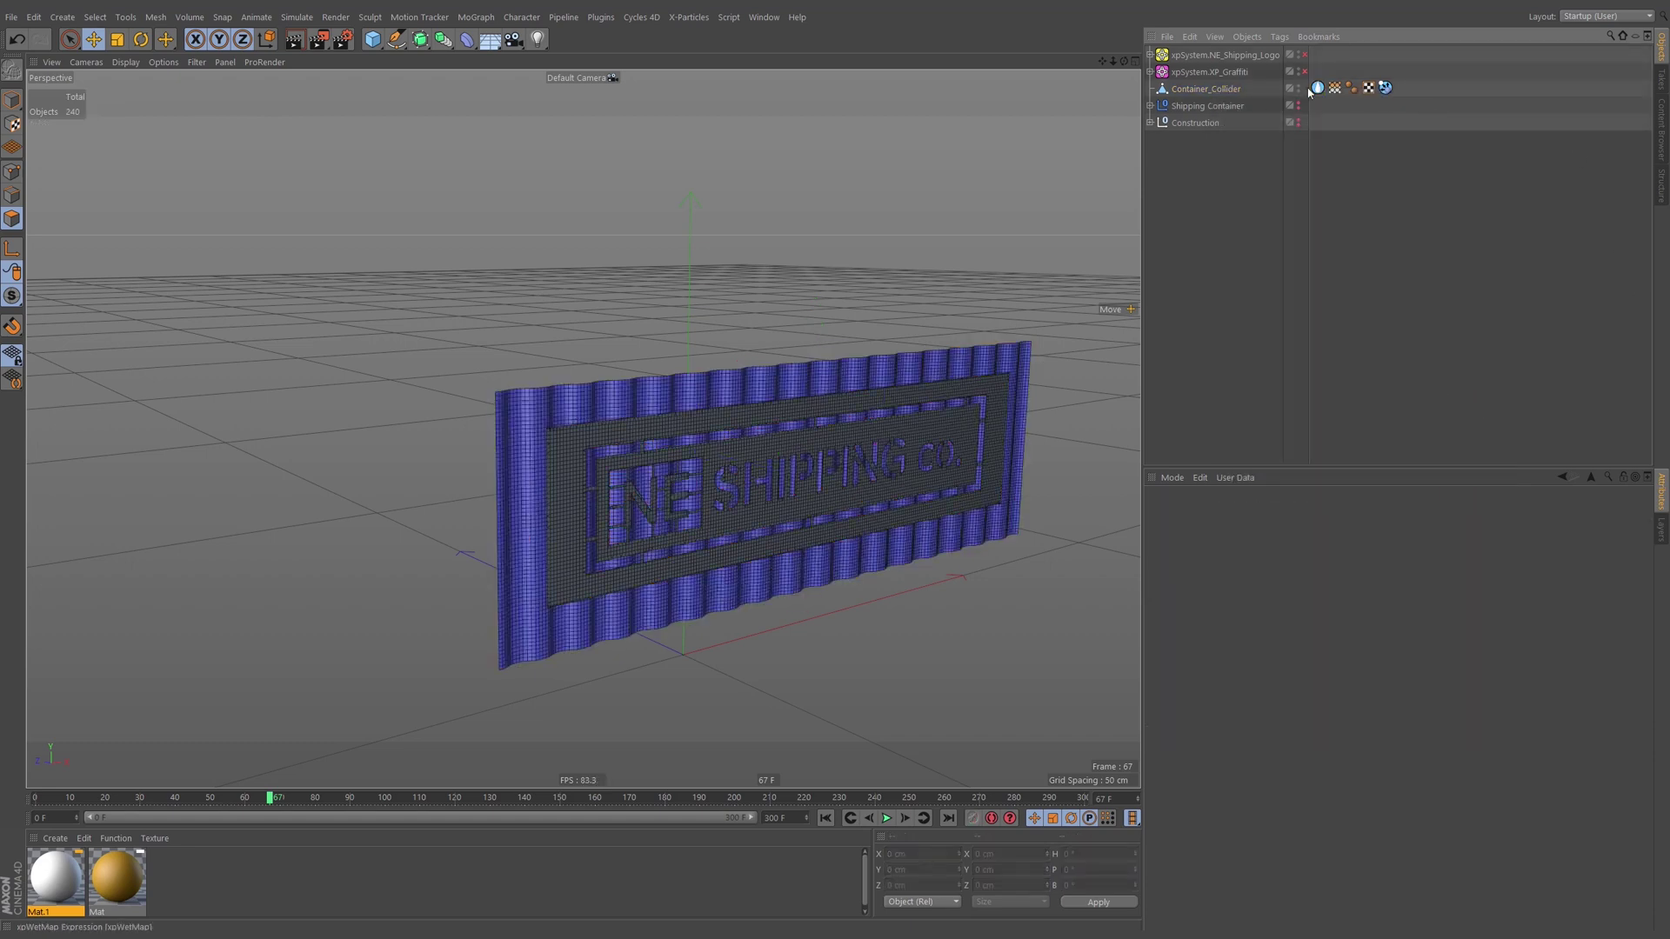
Move the wet map and WetMap_V tags to the end of Container_Collider's tags, link WetMap_V as Vertex Map Out, and disable Render Only.
left_click_drag(1390, 93, 1383, 94)
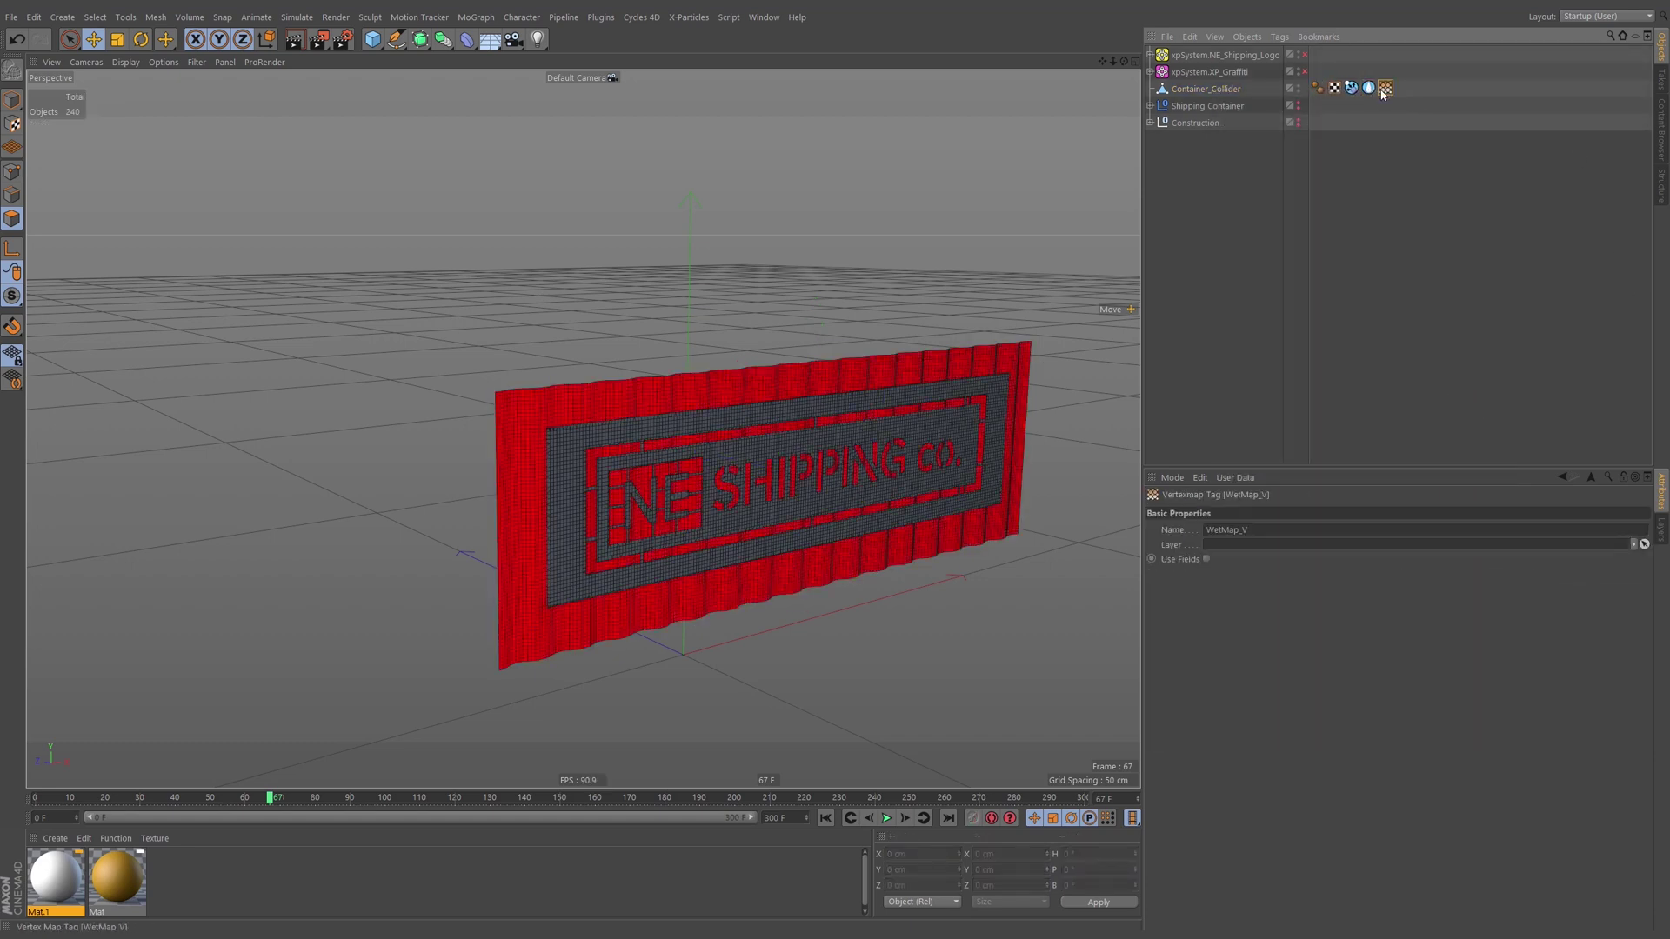
left_click(1369, 88)
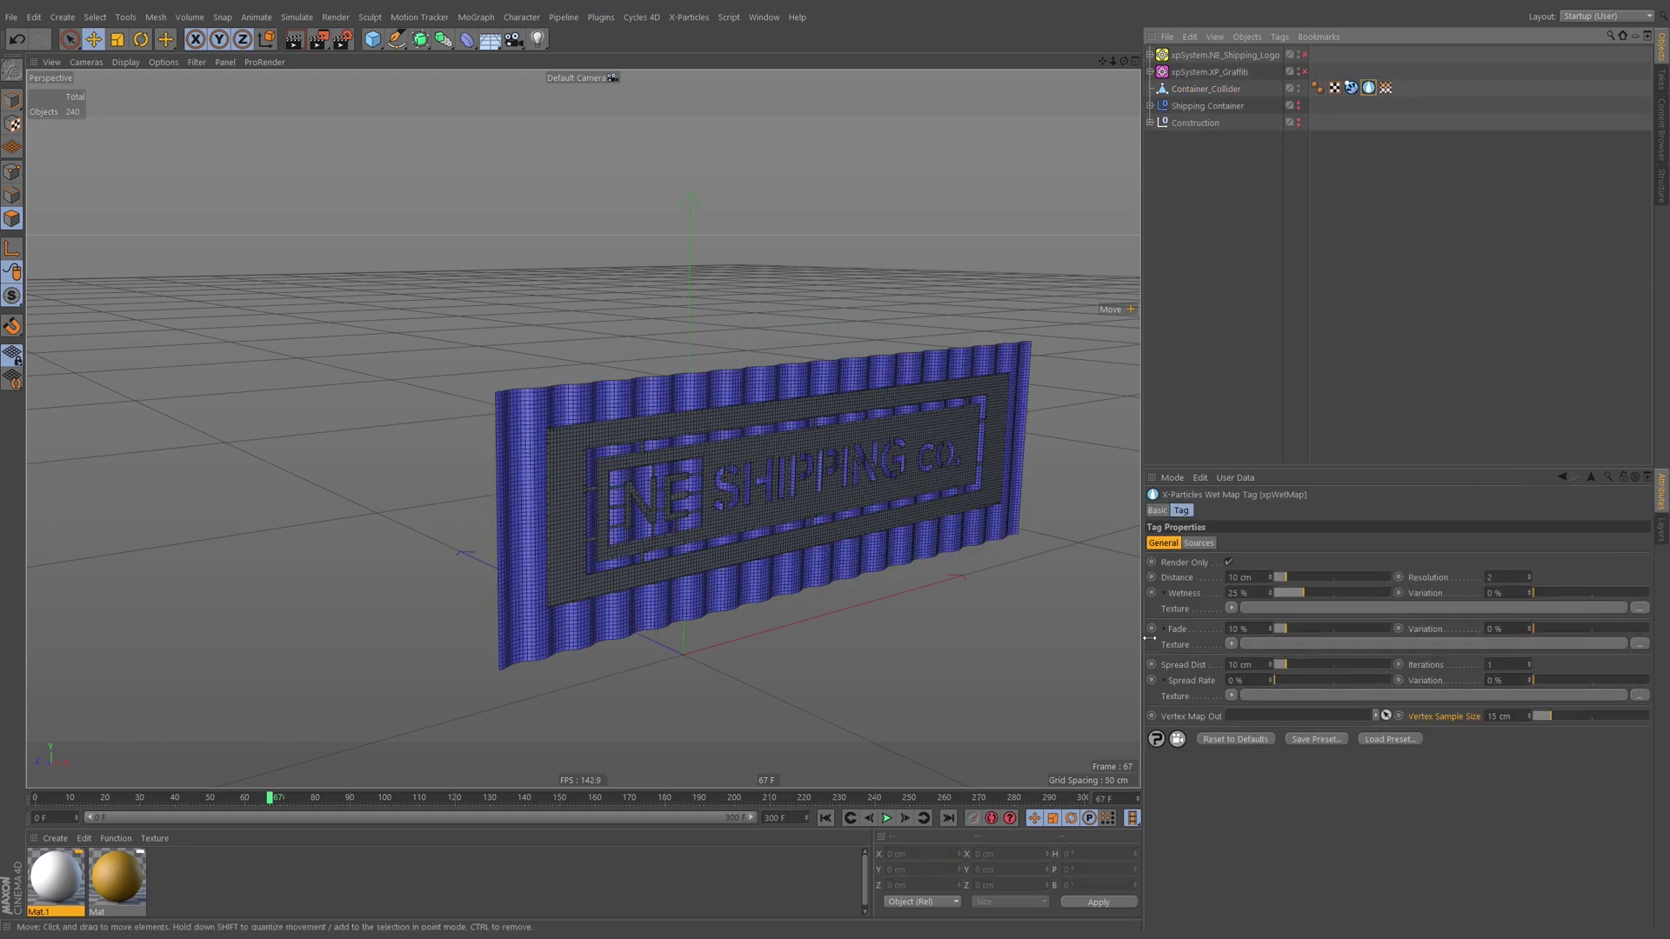
left_click_drag(1386, 89, 1286, 716)
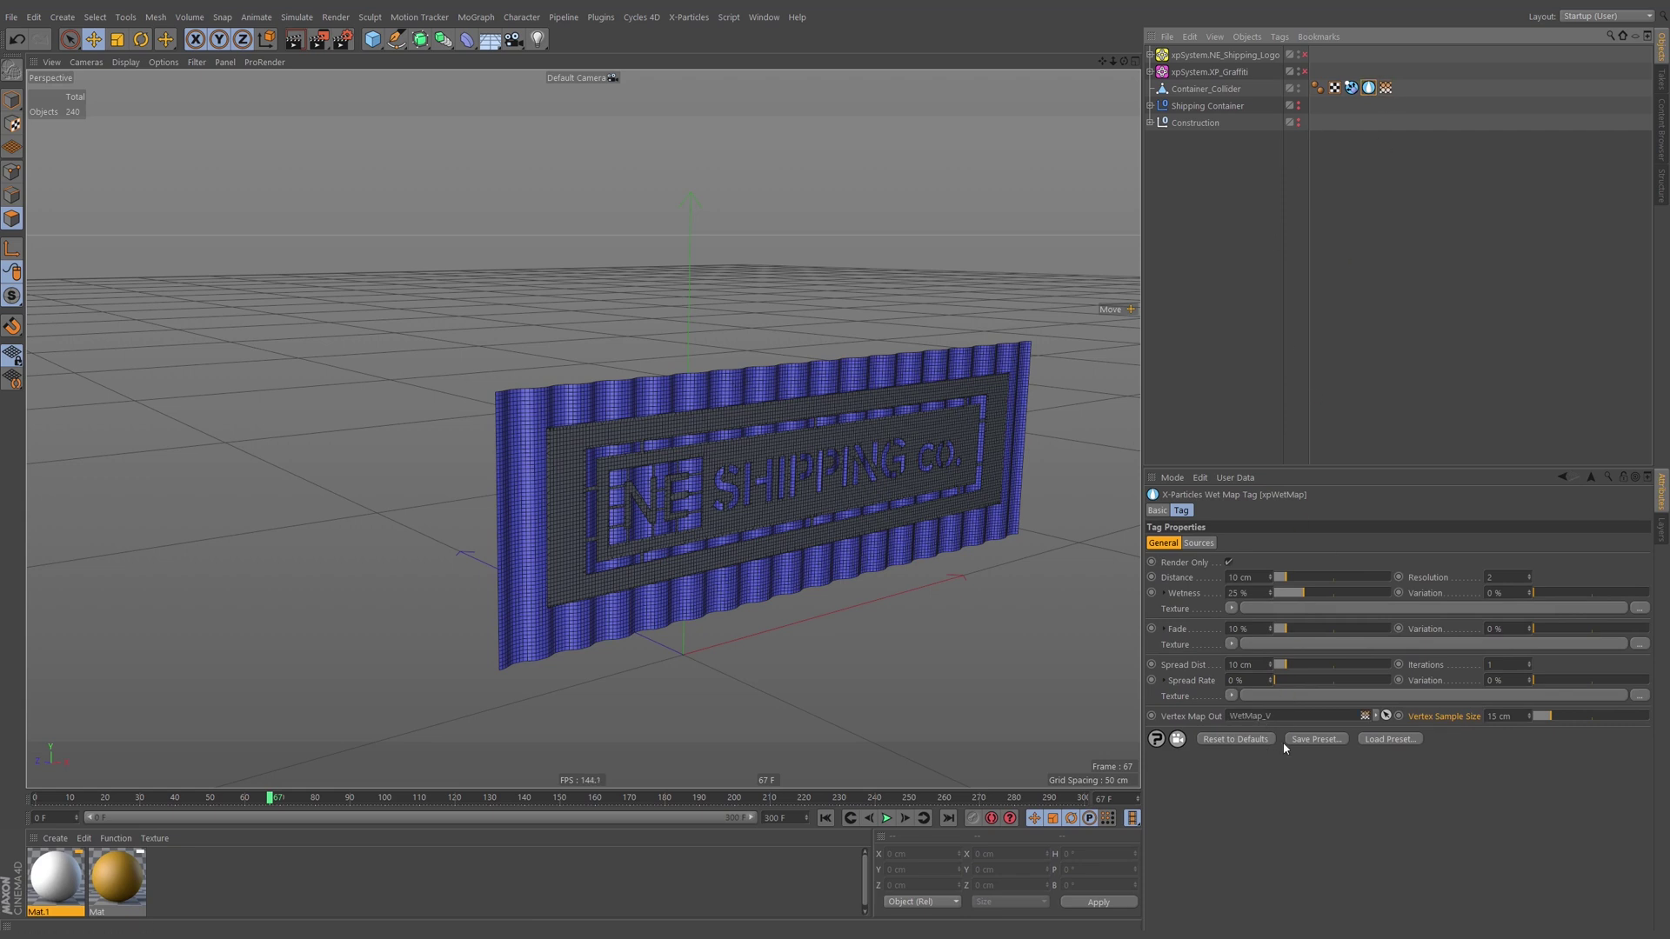
left_click(1229, 563)
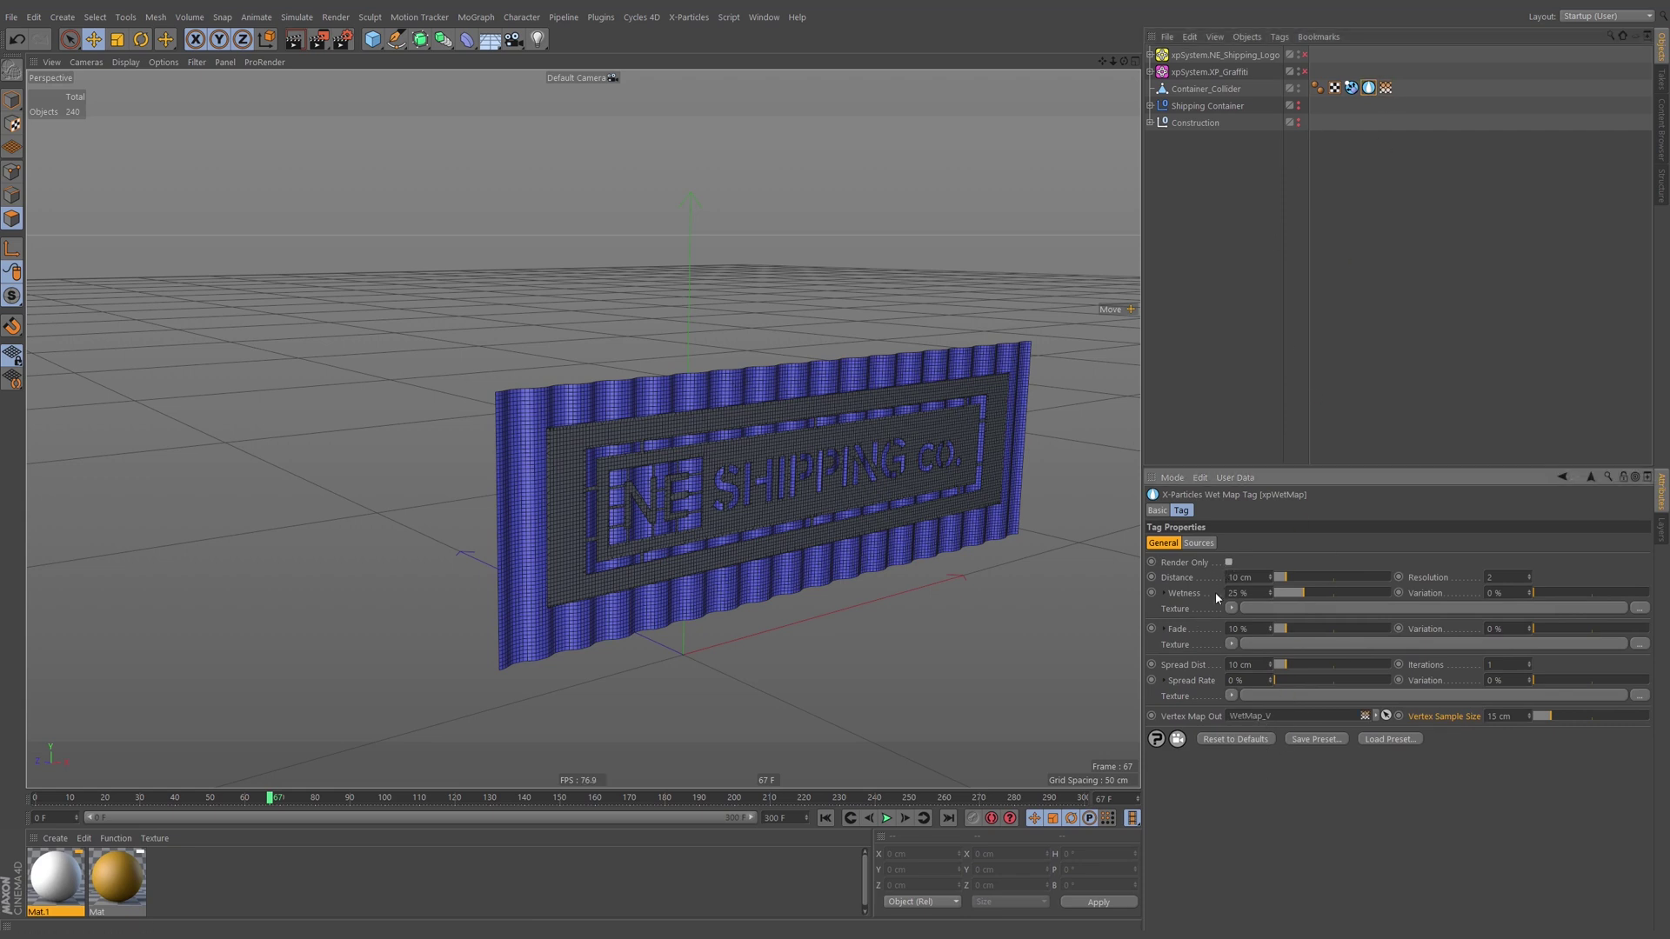
Enable xpSystem.NE_Shipping_Logo and add its Painted Group to the wet map's particle sources.
left_click(1150, 54)
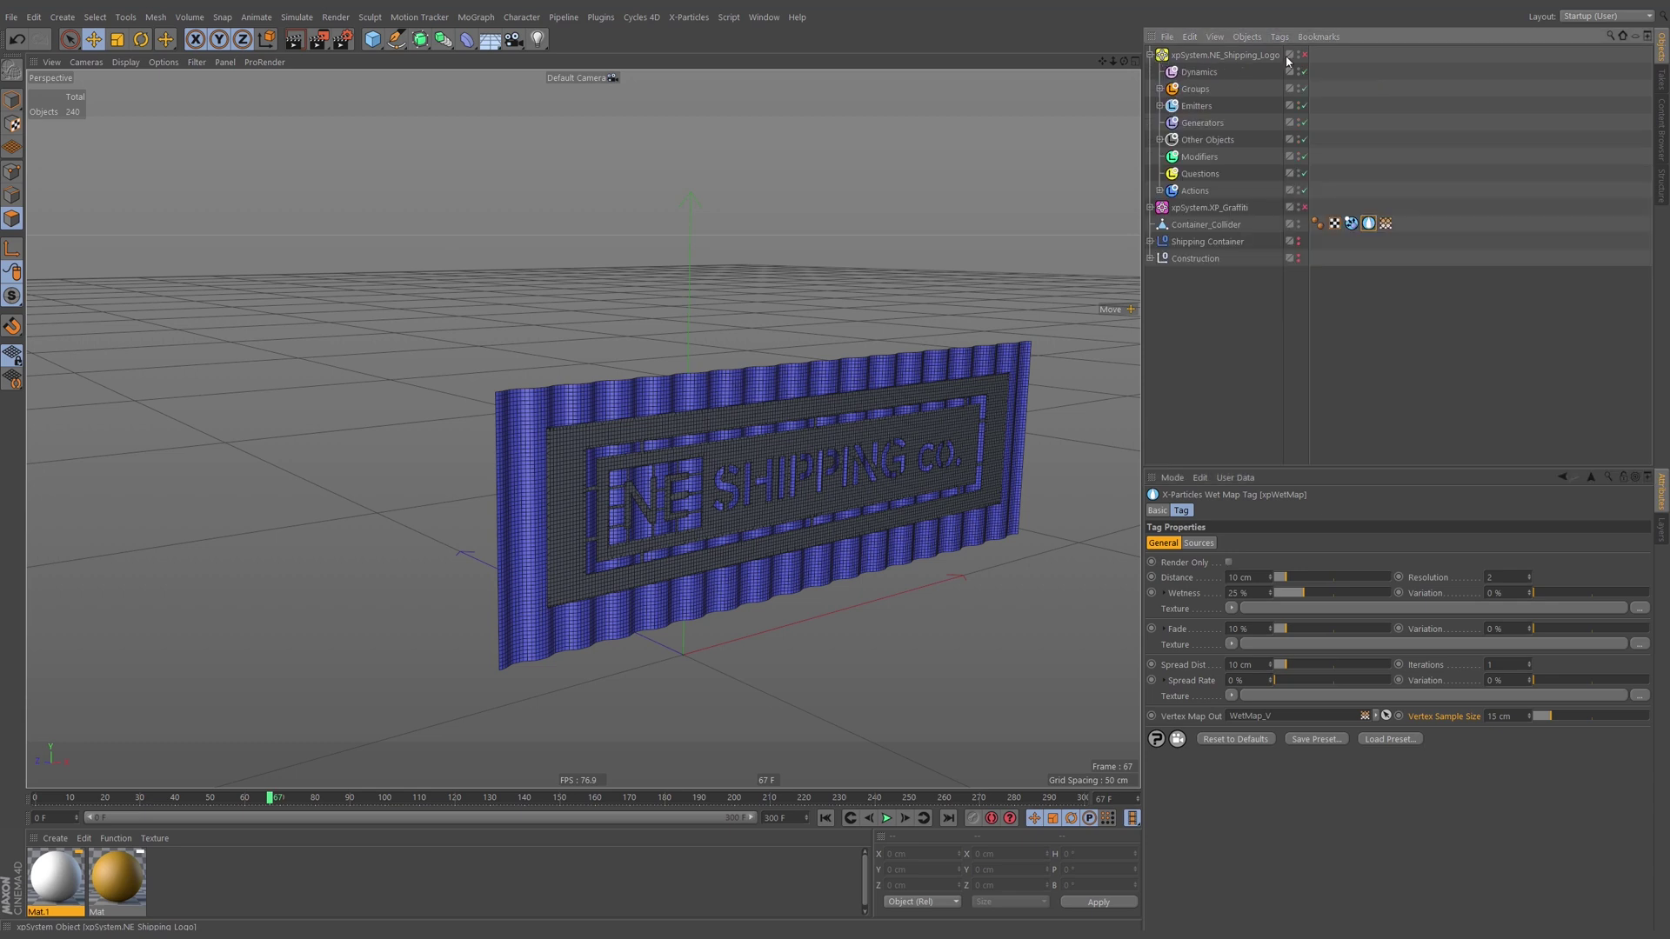
left_click(1159, 105)
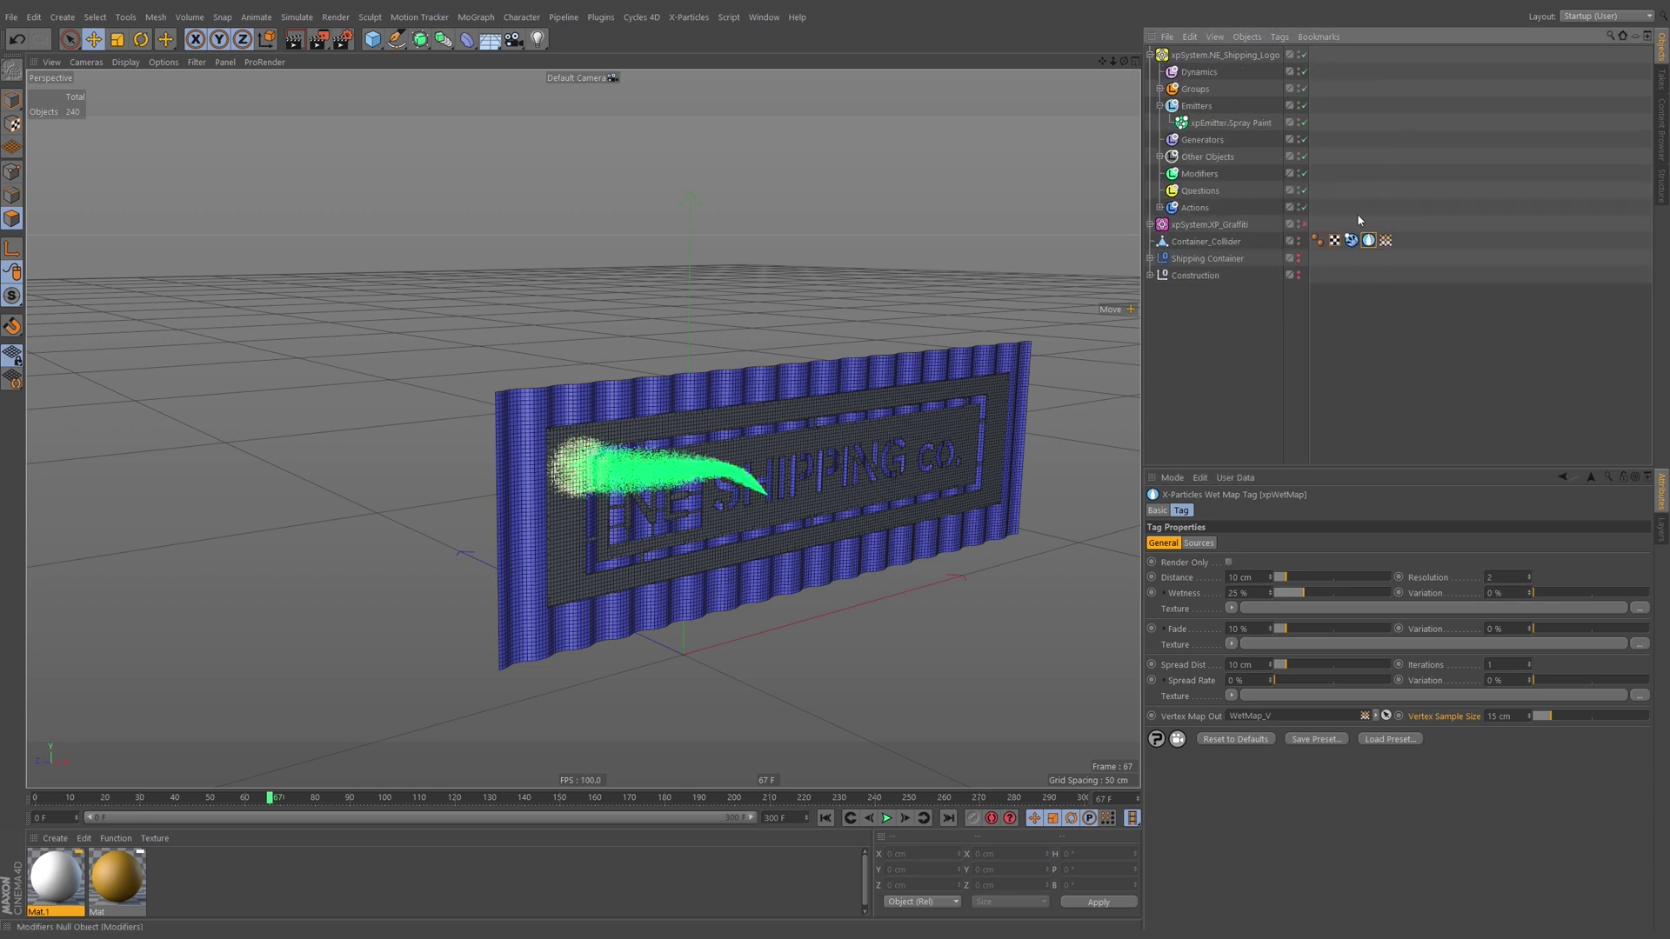
left_click(1159, 88)
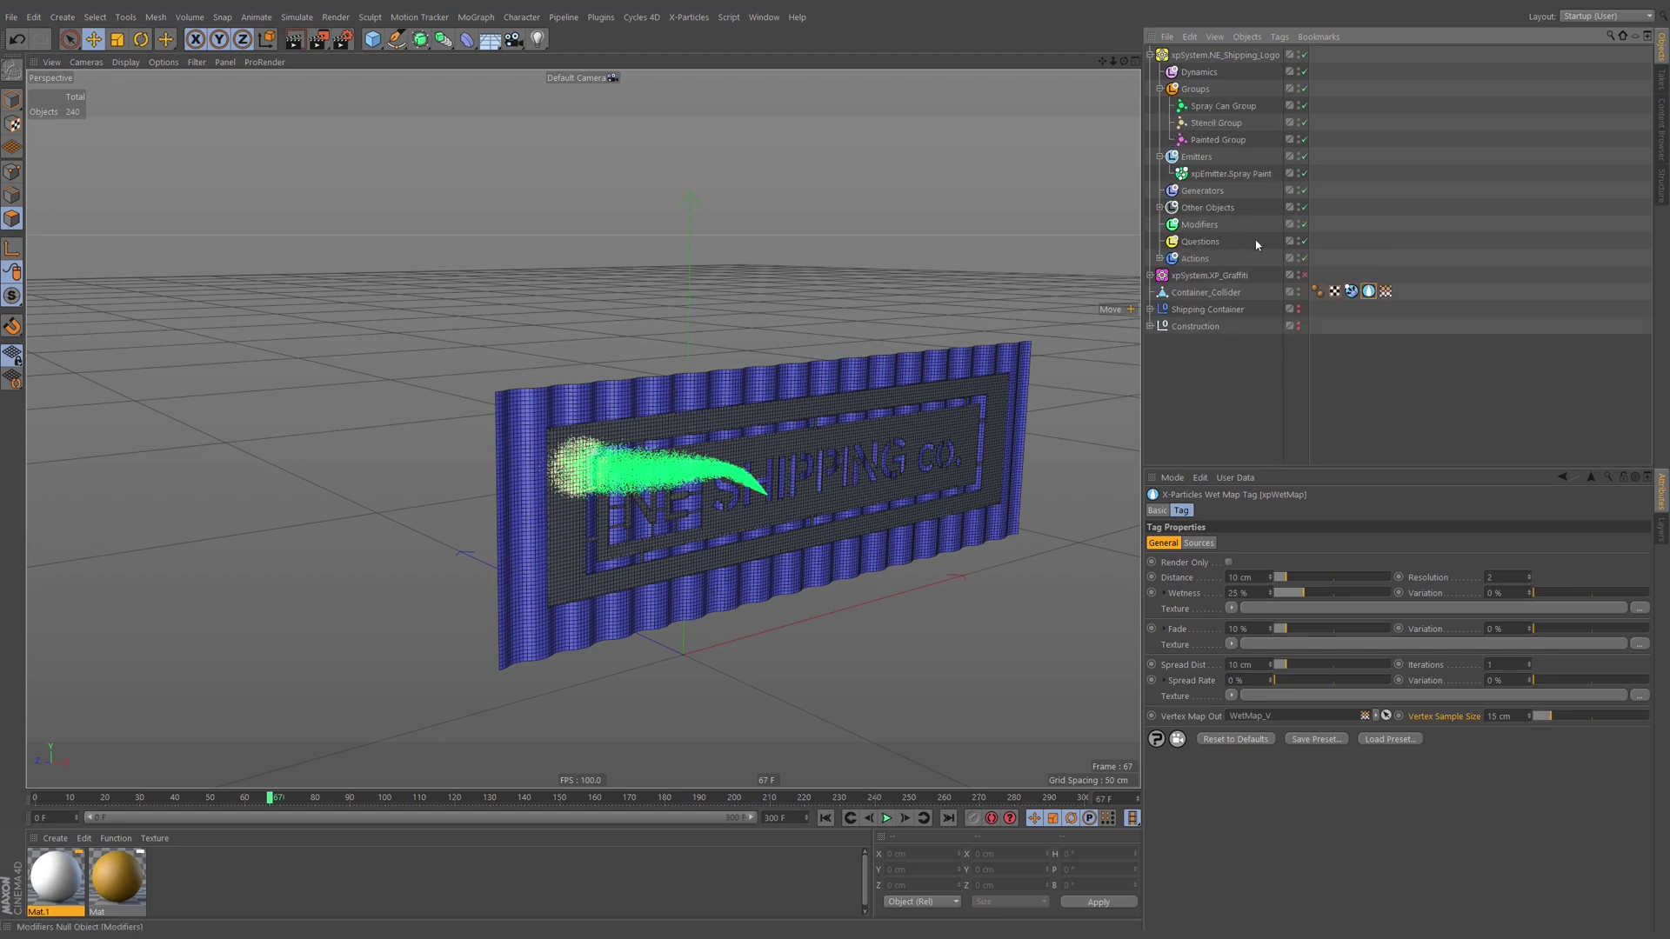
left_click(1198, 542)
left_click_drag(1216, 140, 1280, 592)
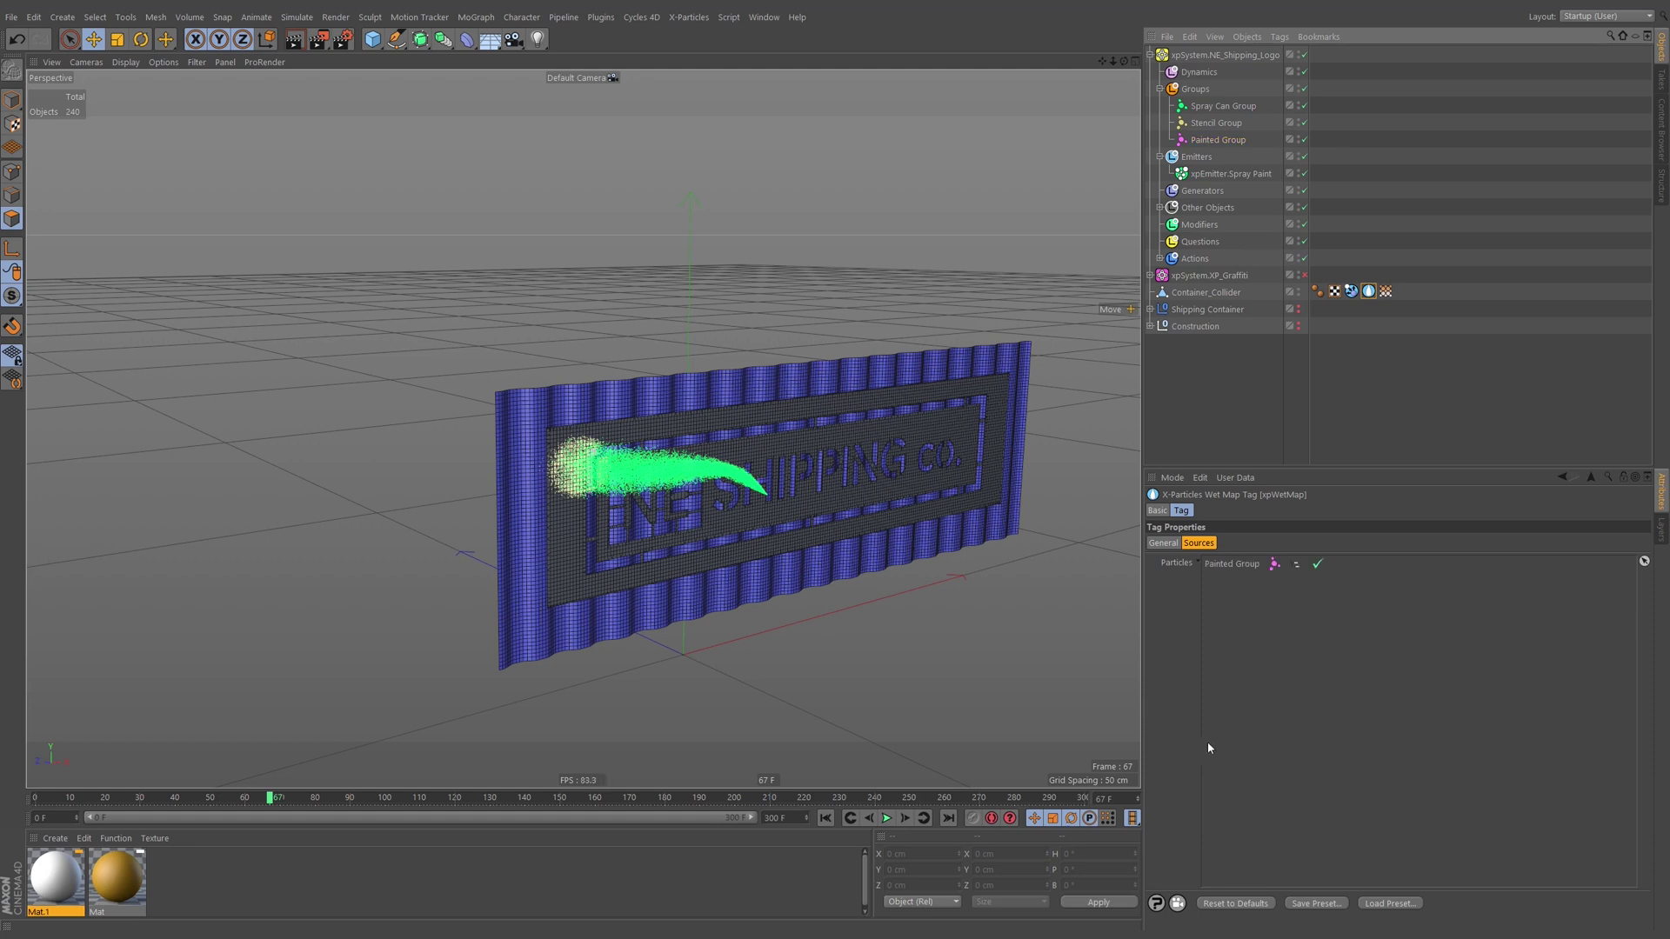
Set the wet map's Fade to 0 % and Spread Dist to 0 cm.
left_click(1386, 293)
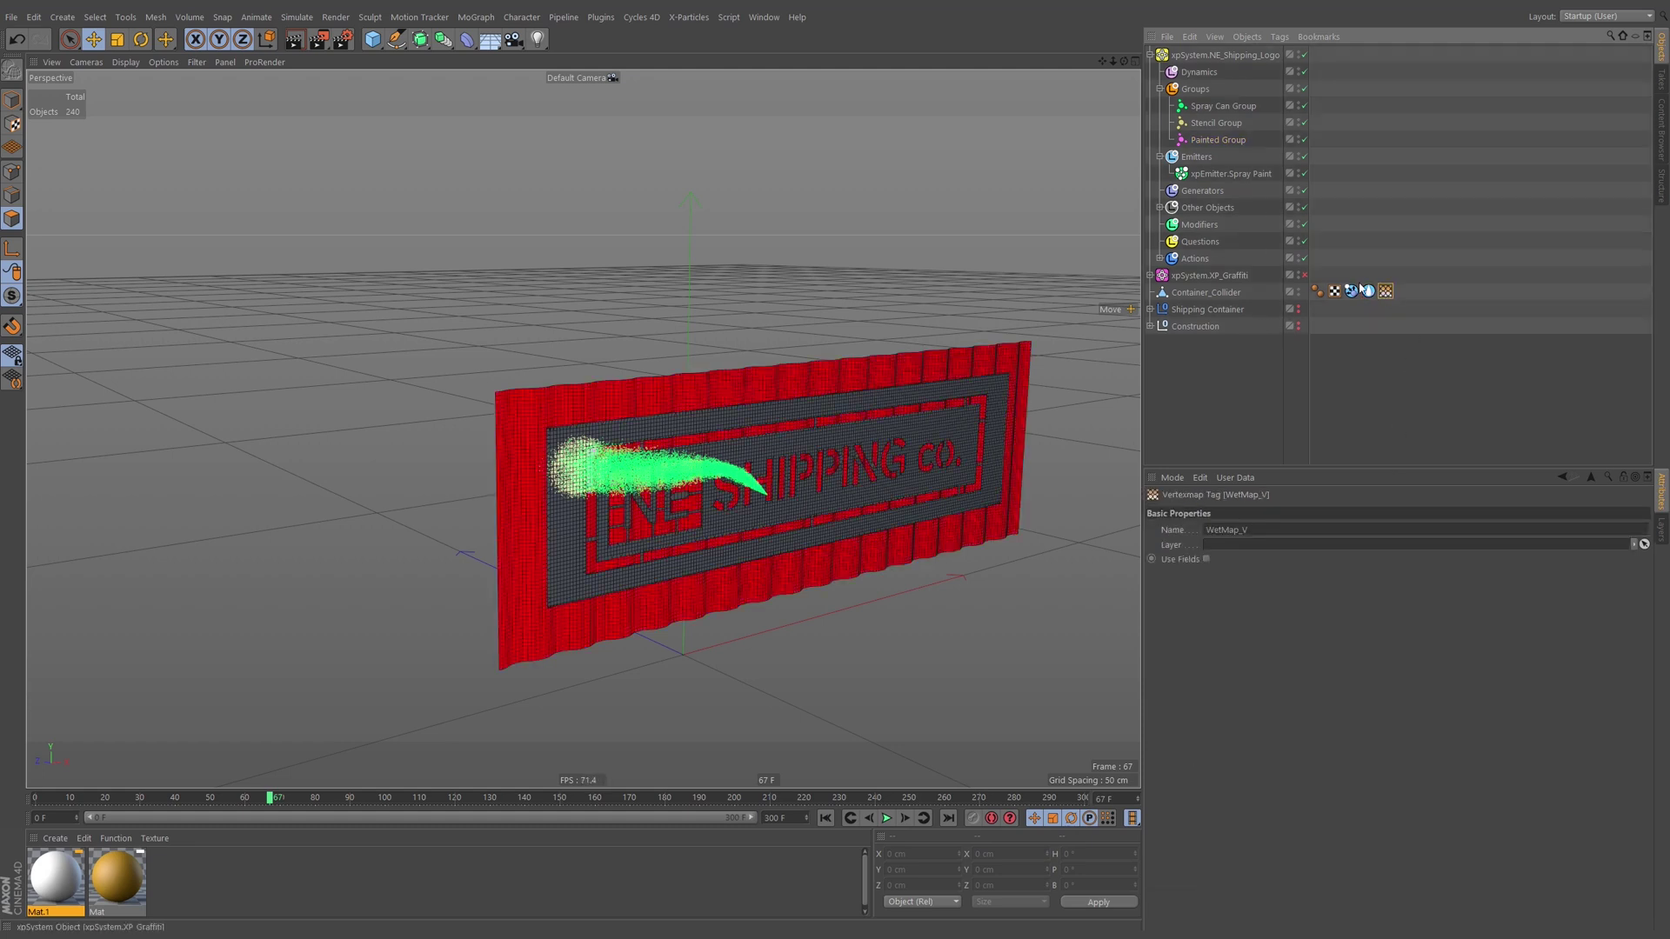
left_click(1370, 294)
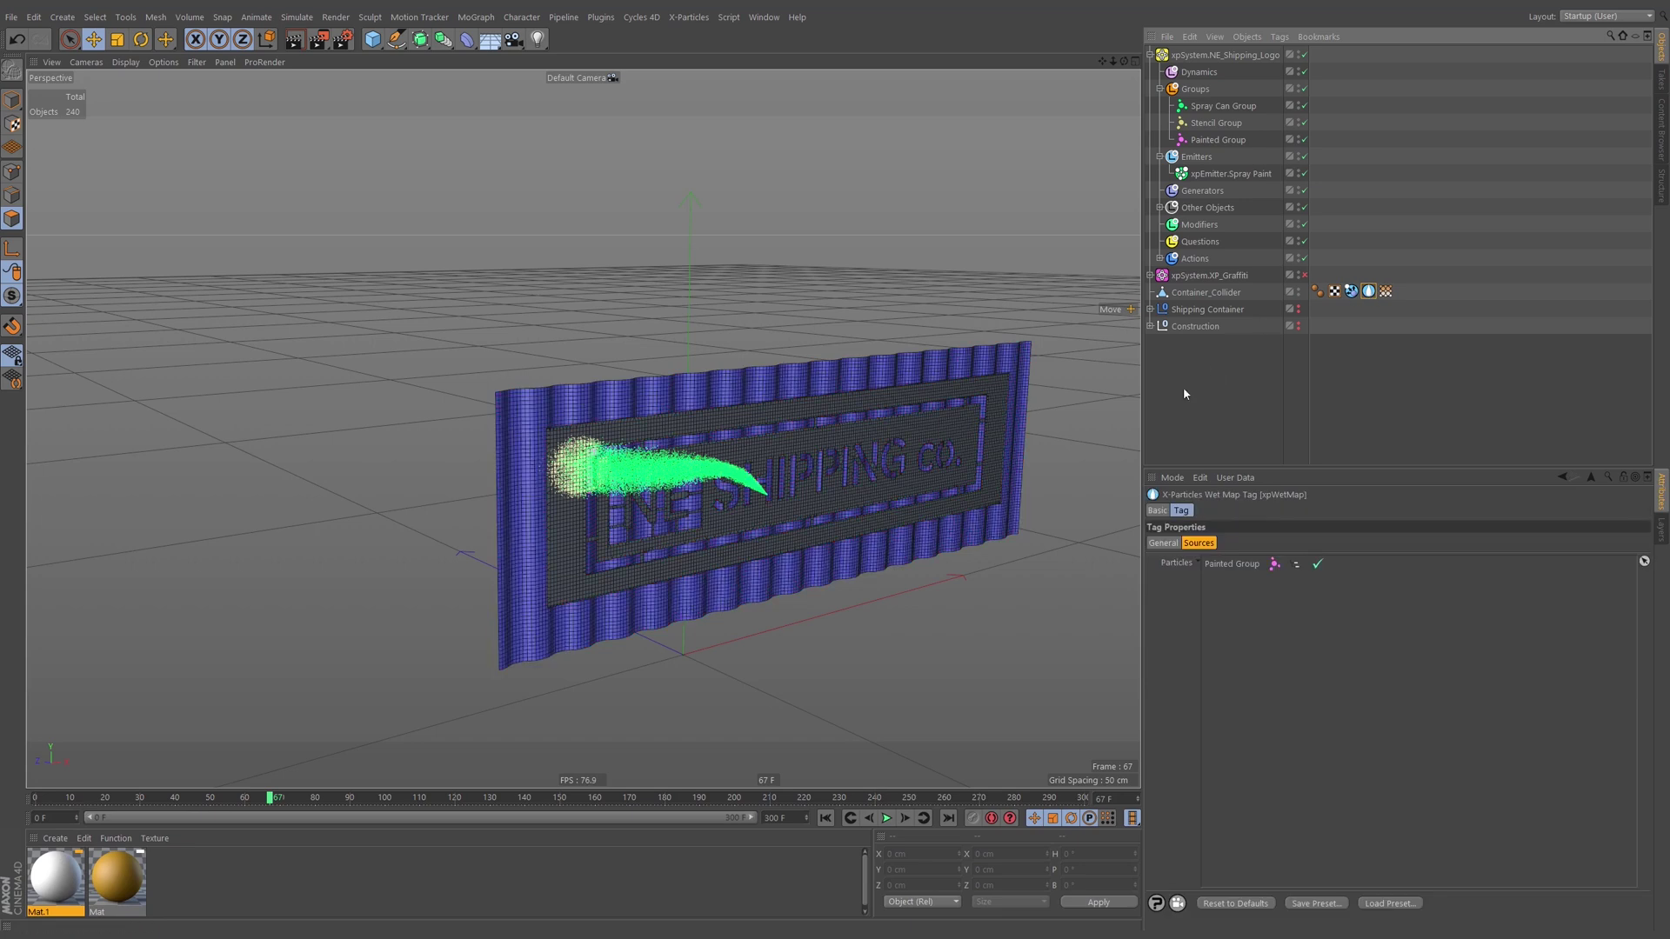
left_click(1165, 544)
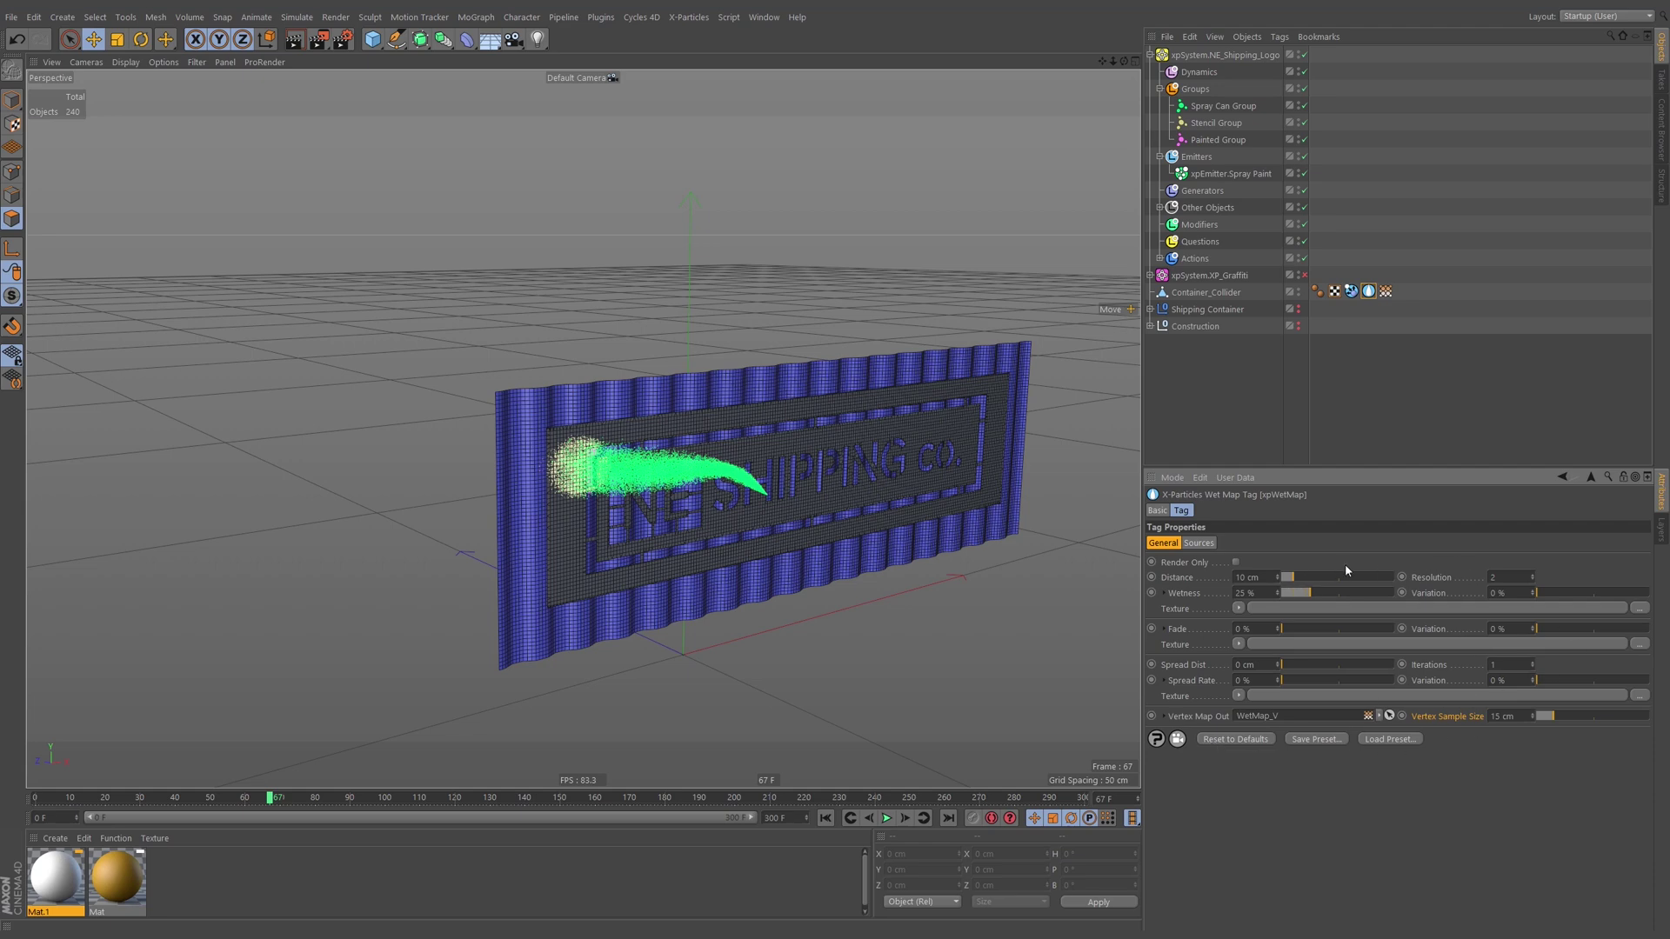
Play the simulation with WetMap_V displayed and examine the wet area from the back and front of the container collider.
scroll(668, 440, "up", 3)
left_click_drag(623, 462, 735, 466, "alt")
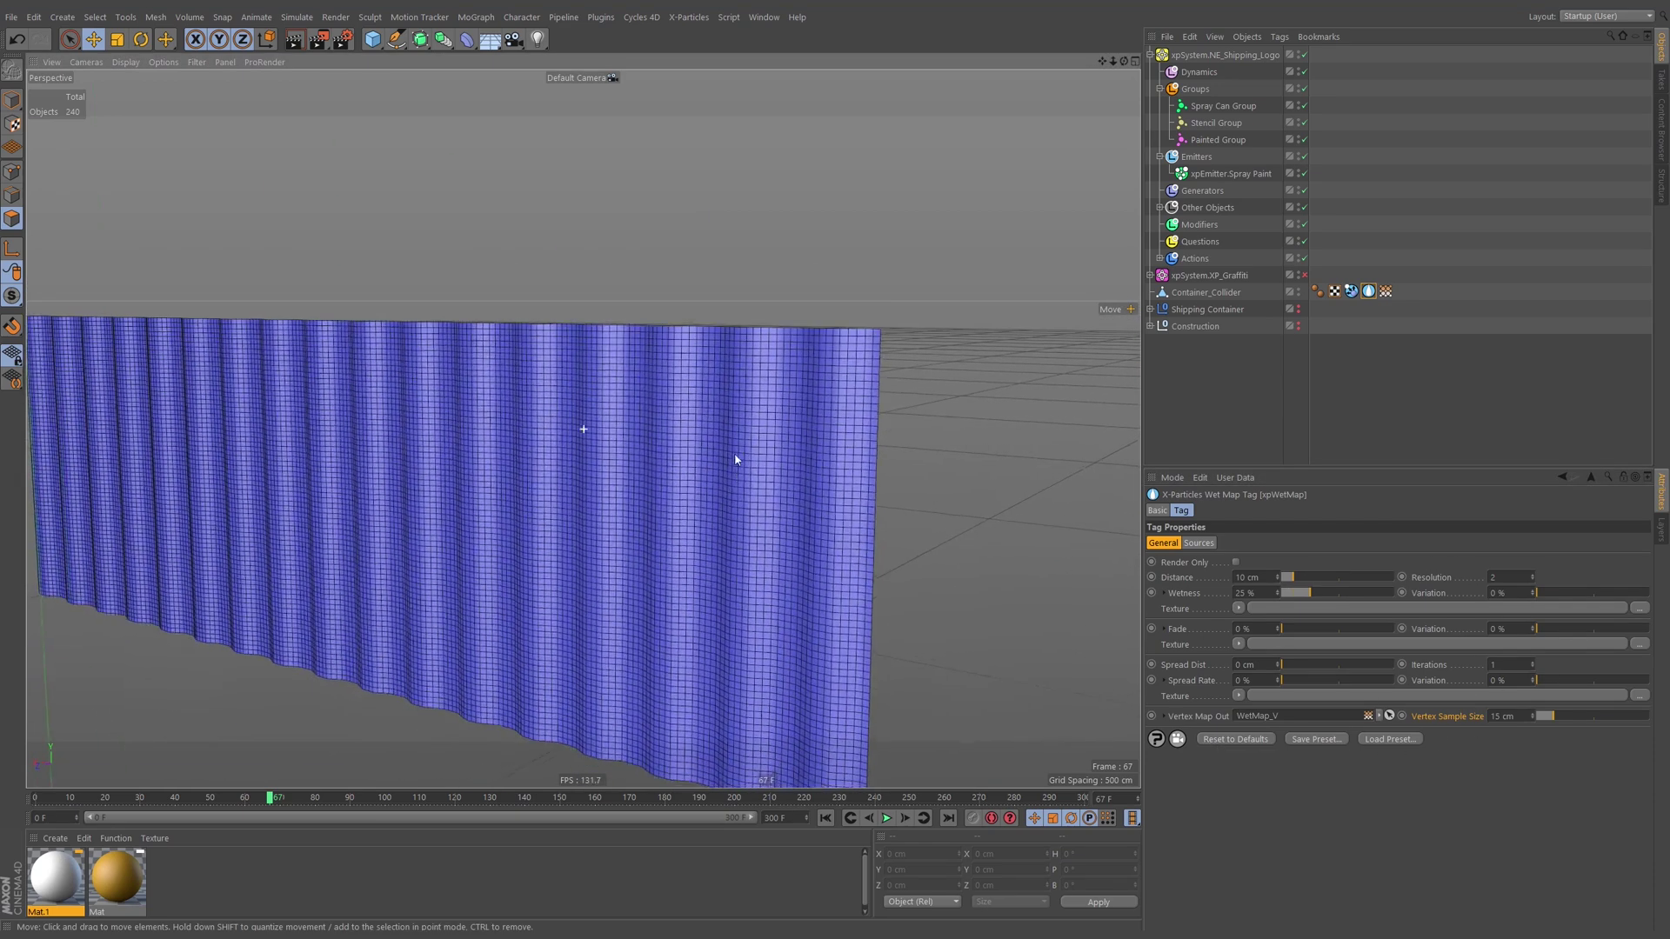
left_click(1386, 291)
left_click(887, 818)
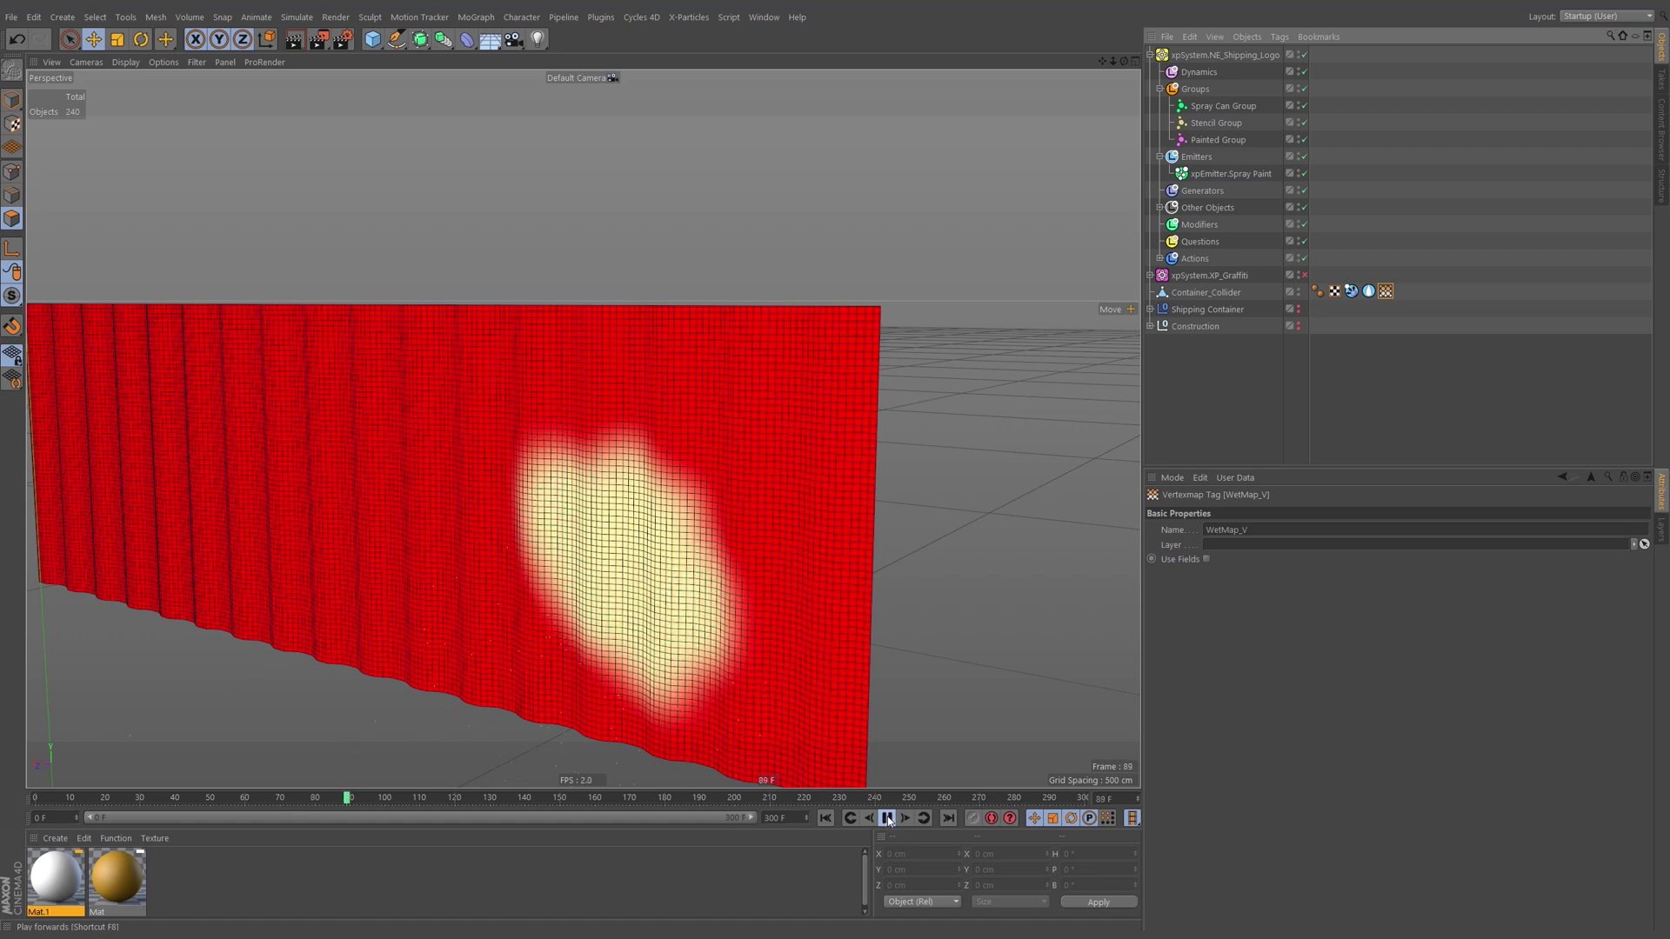
left_click_drag(697, 488, 748, 427, "alt")
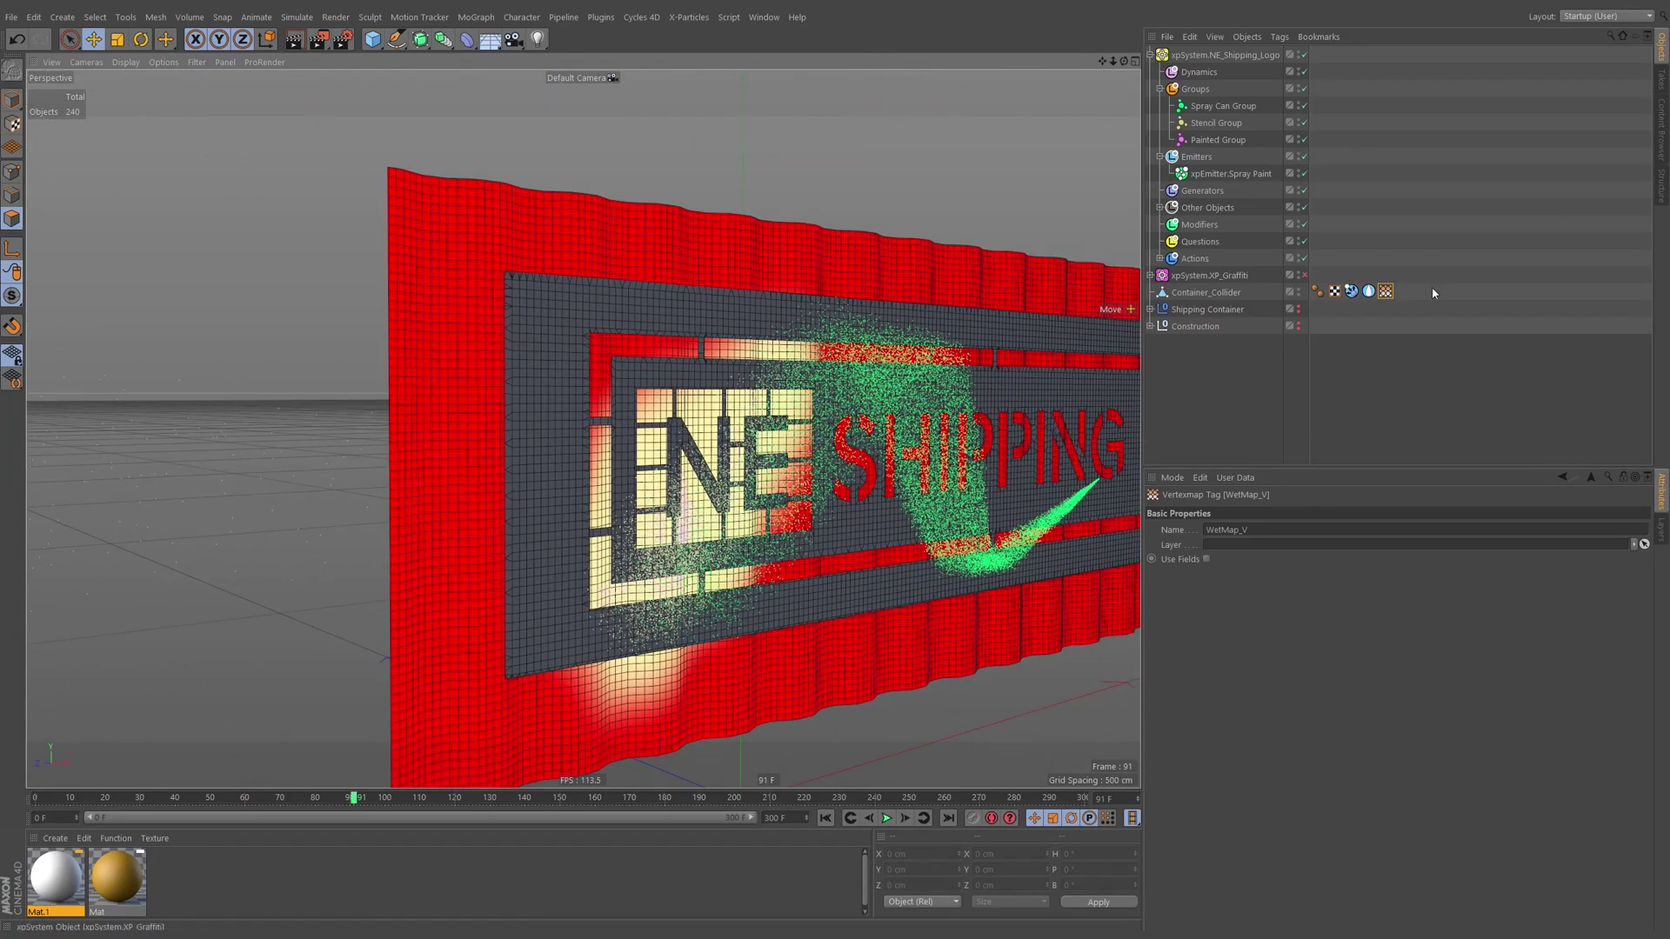
Set the wet map's Distance and Vertex Sample Size to 1 cm and return to frame 0.
left_click(1371, 293)
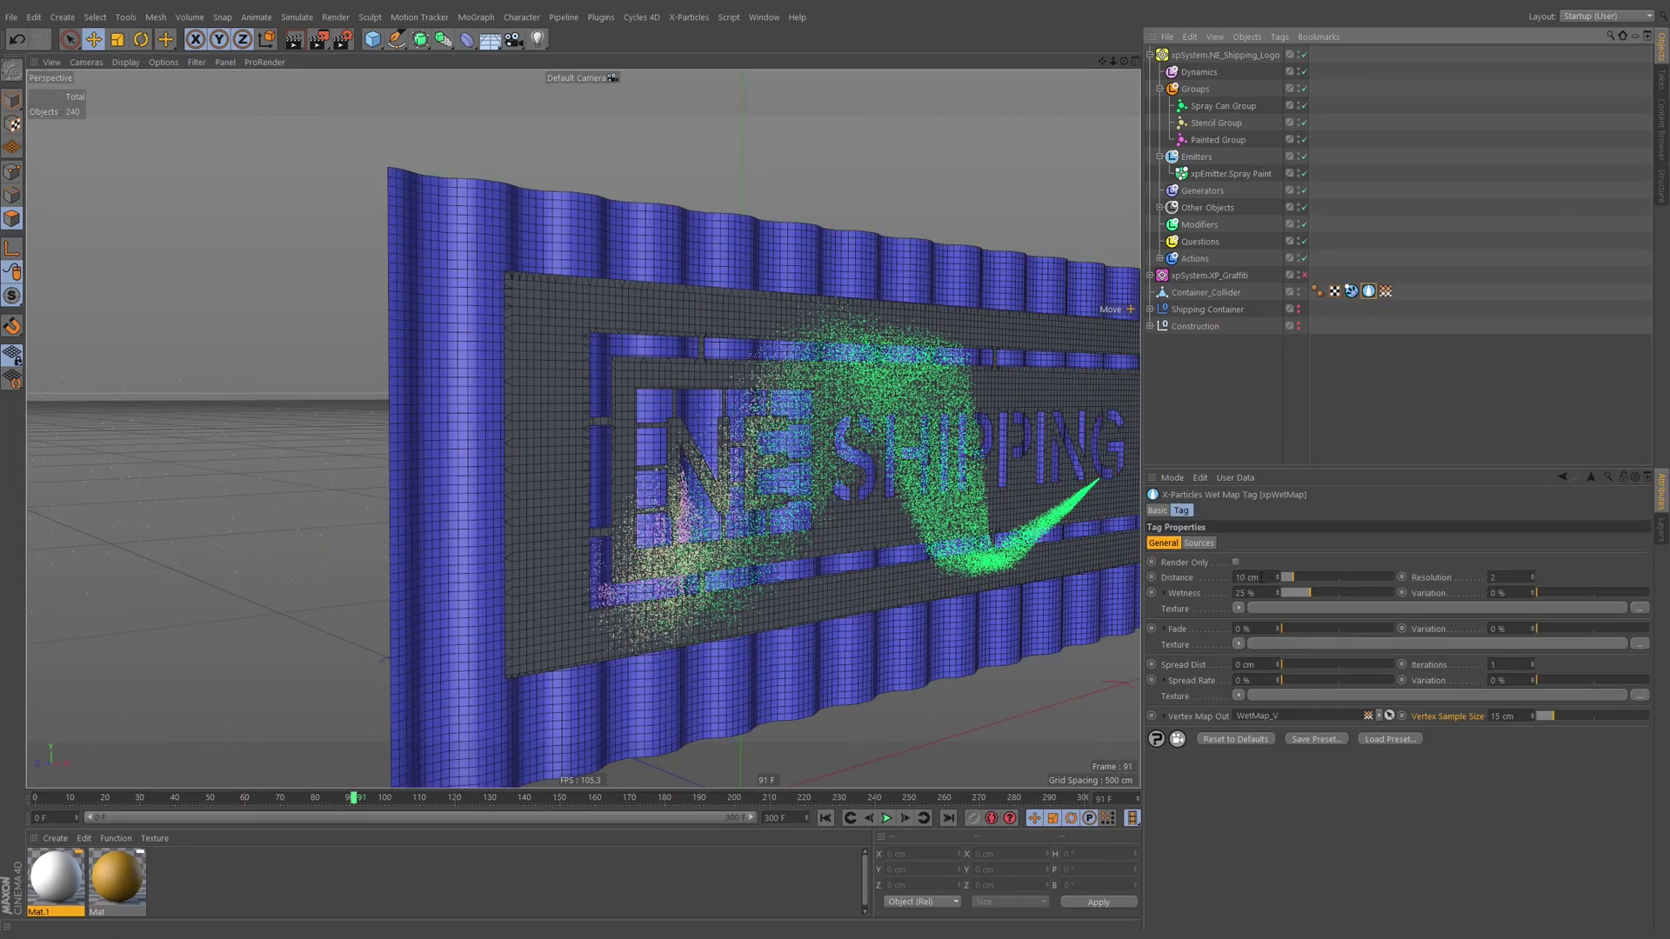
left_click(1249, 577)
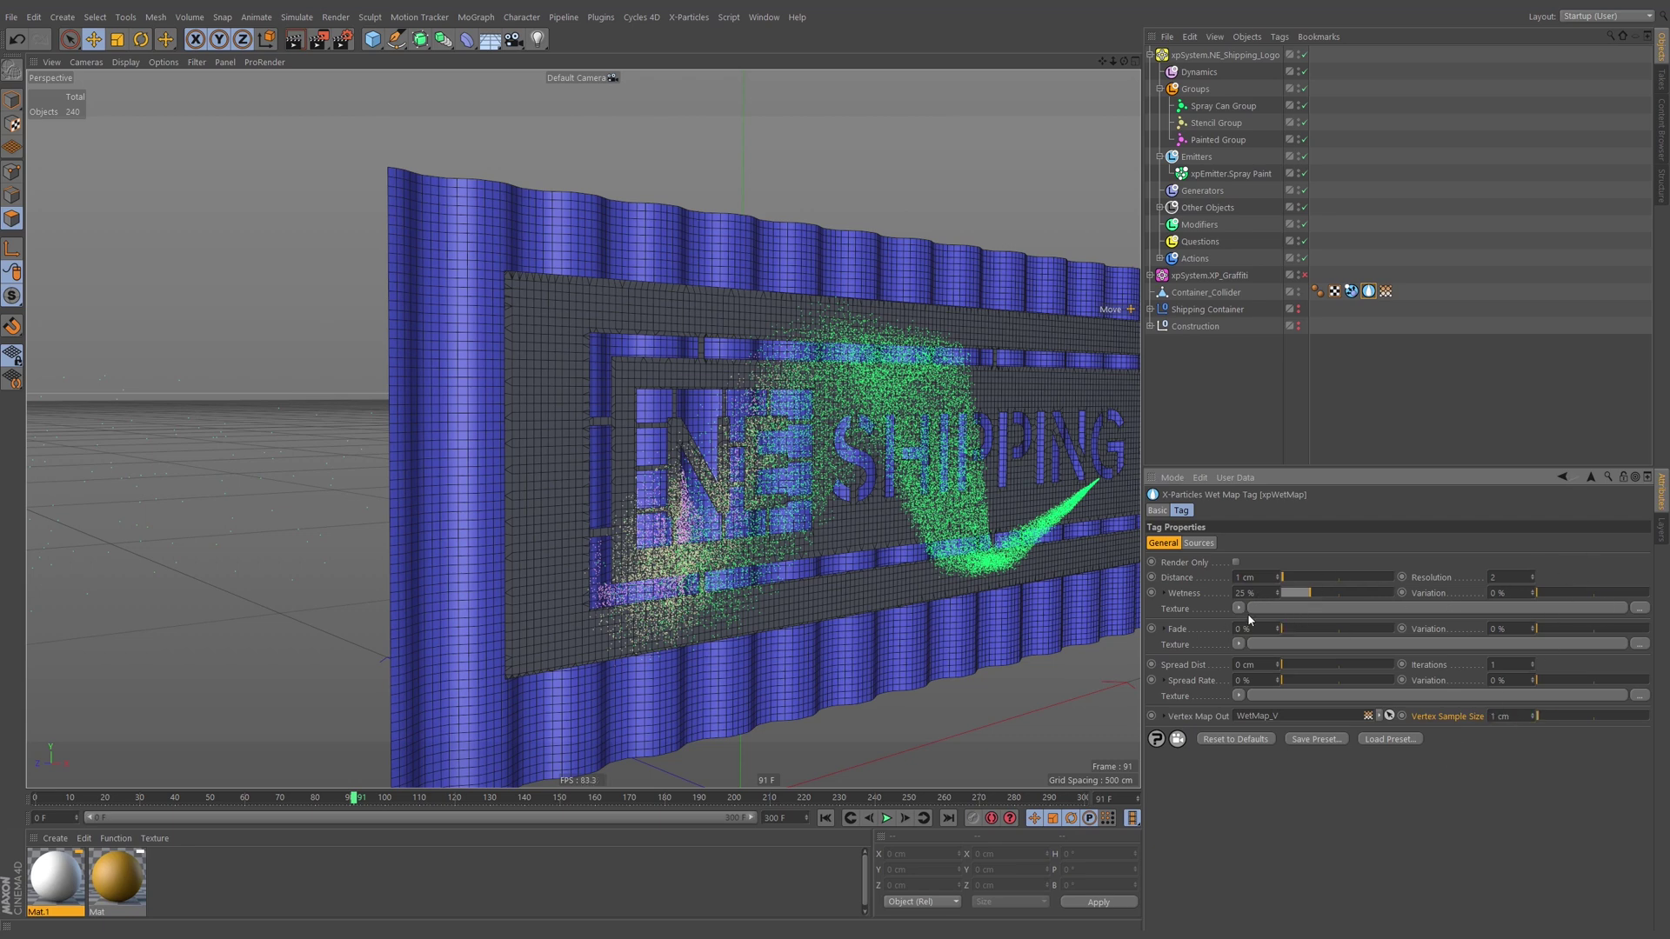
key("shift+f")
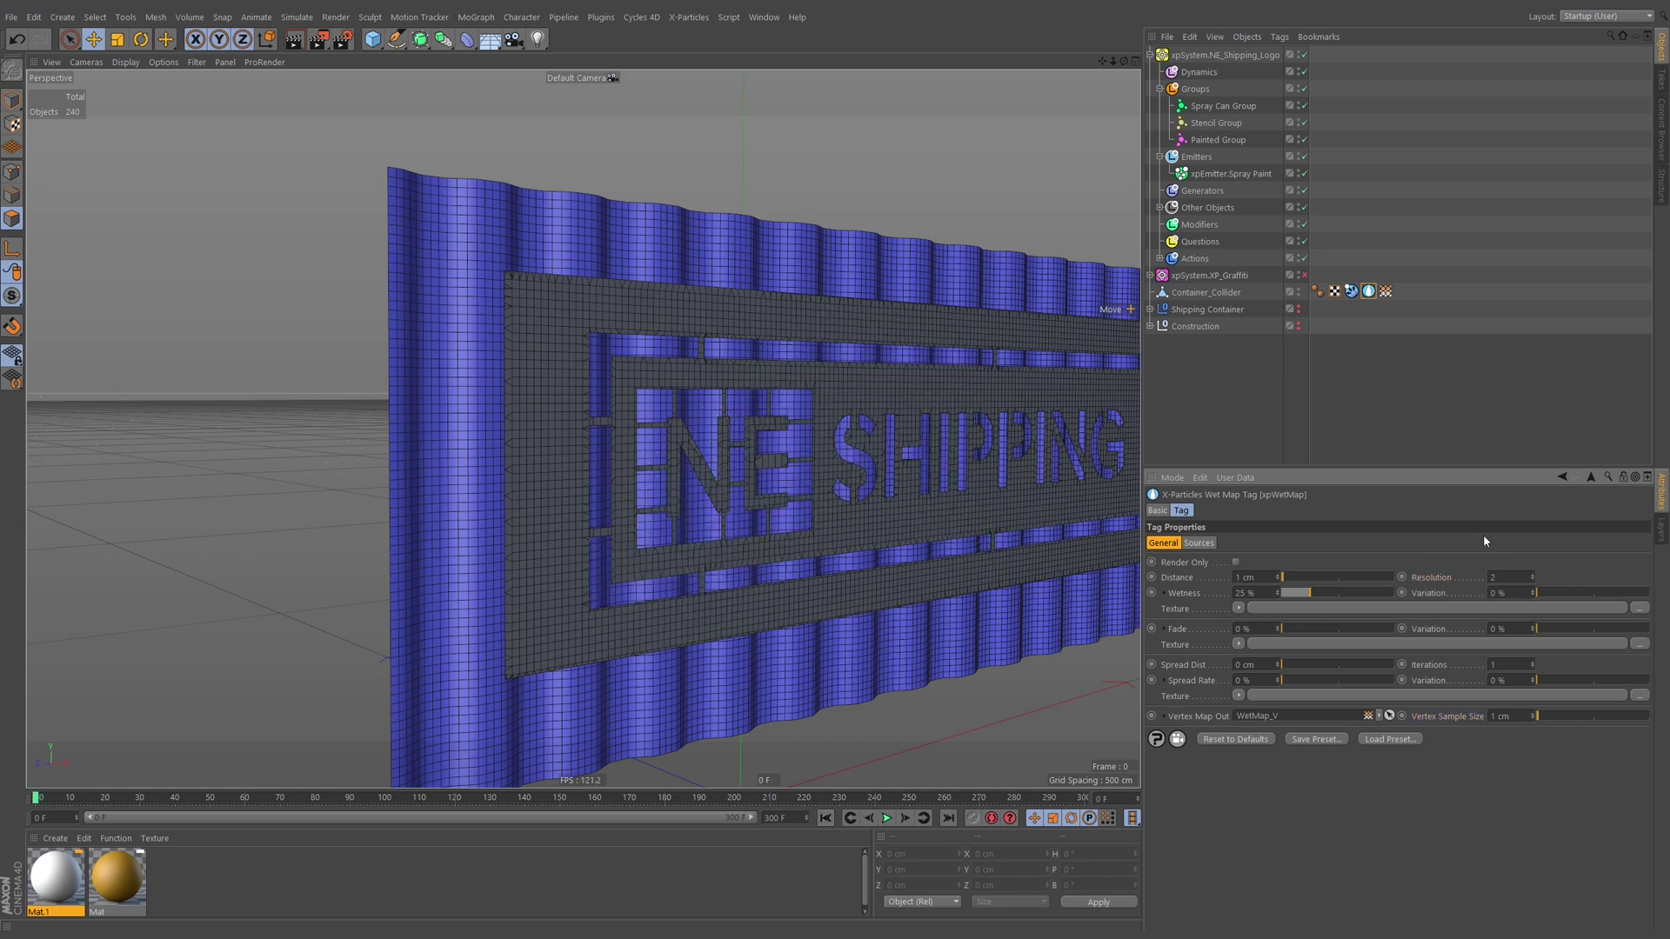
Play the simulation to frame 25 and inspect the WetMap_V weights on the back of the collider.
left_click(885, 820)
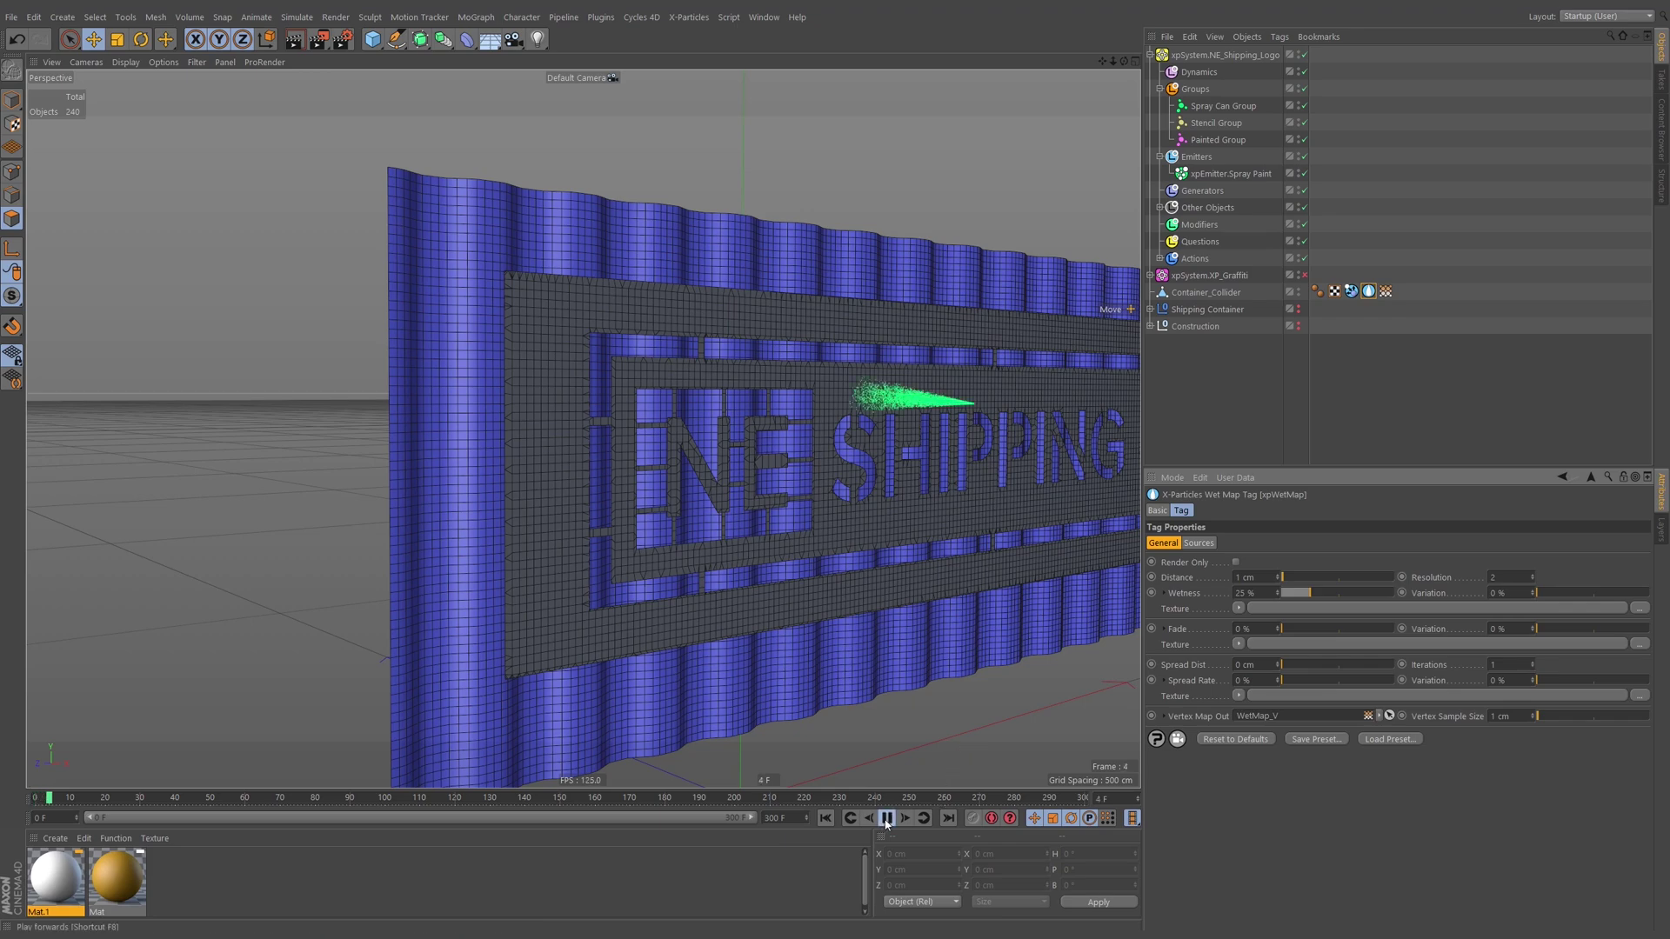
left_click(886, 819)
left_click_drag(835, 487, 983, 417, "alt")
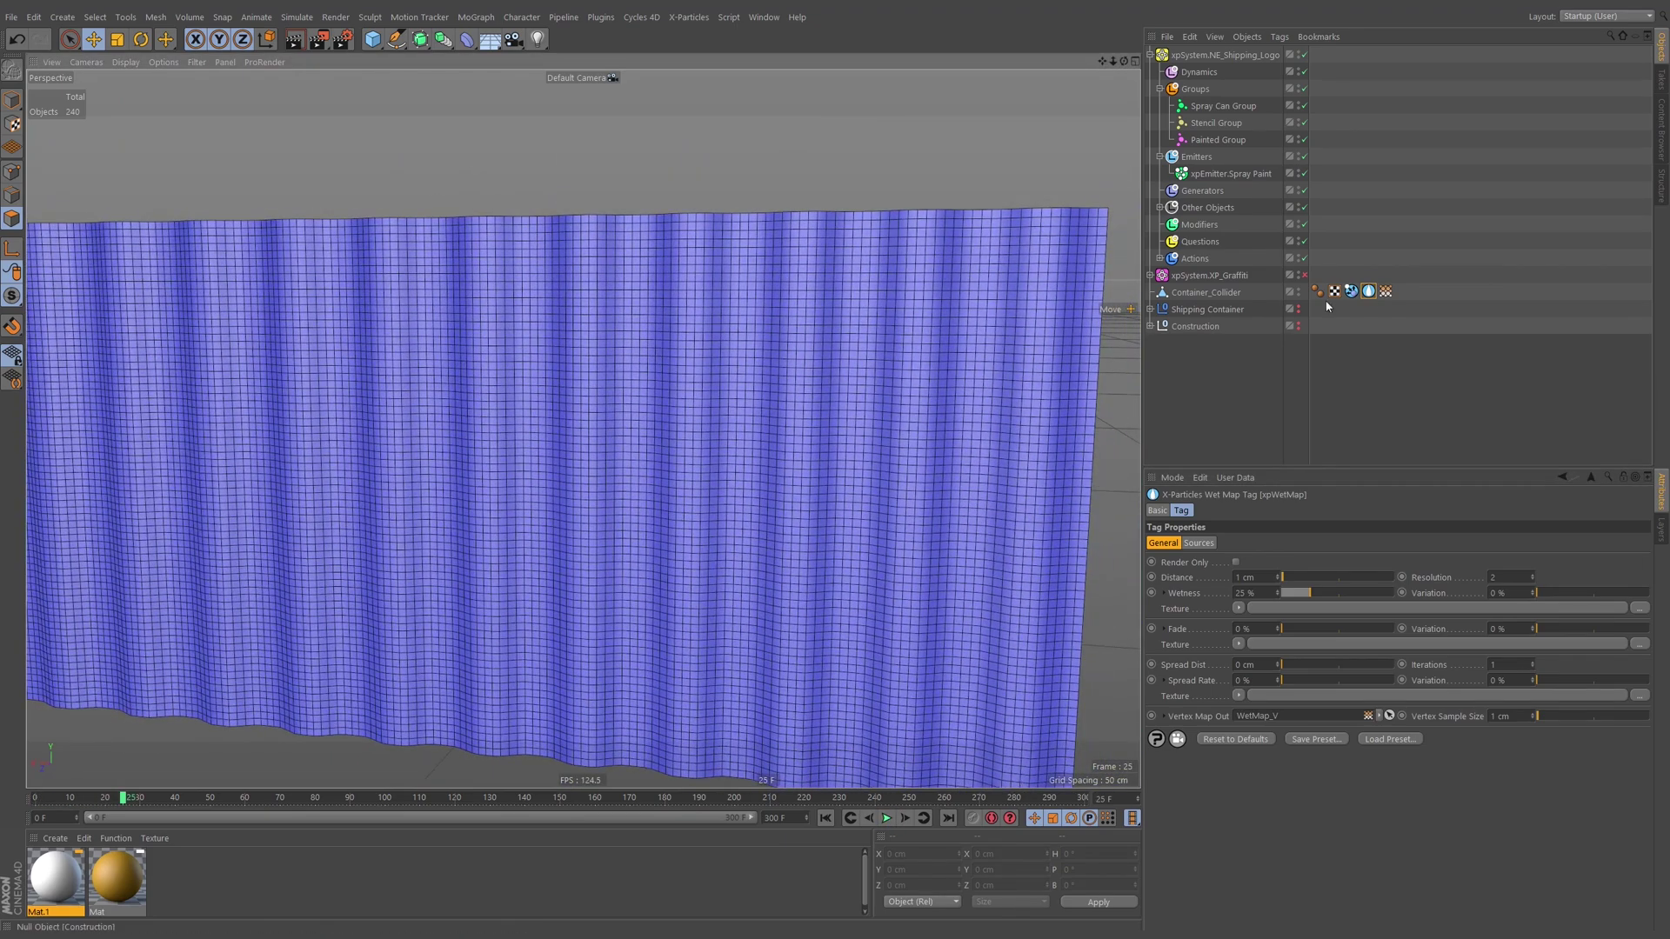
left_click(1386, 291)
left_click_drag(780, 378, 843, 378, "alt")
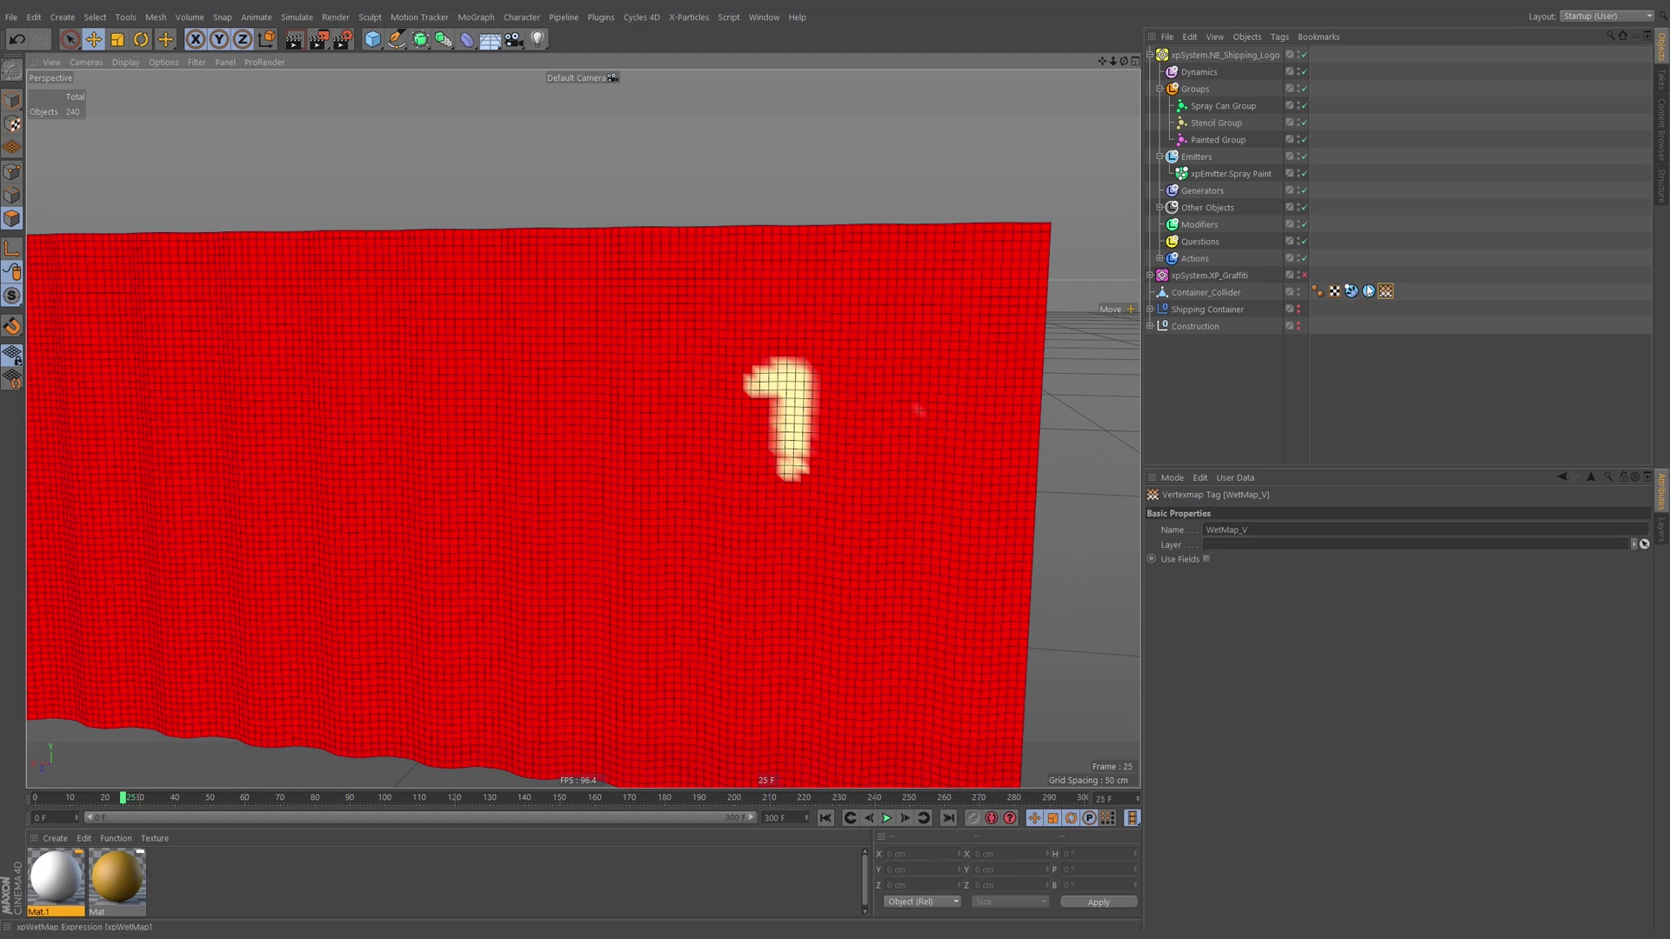
Continue the simulation to frame 89 with WetMap_V displayed and examine the stencil shape from both sides.
left_click(1372, 293)
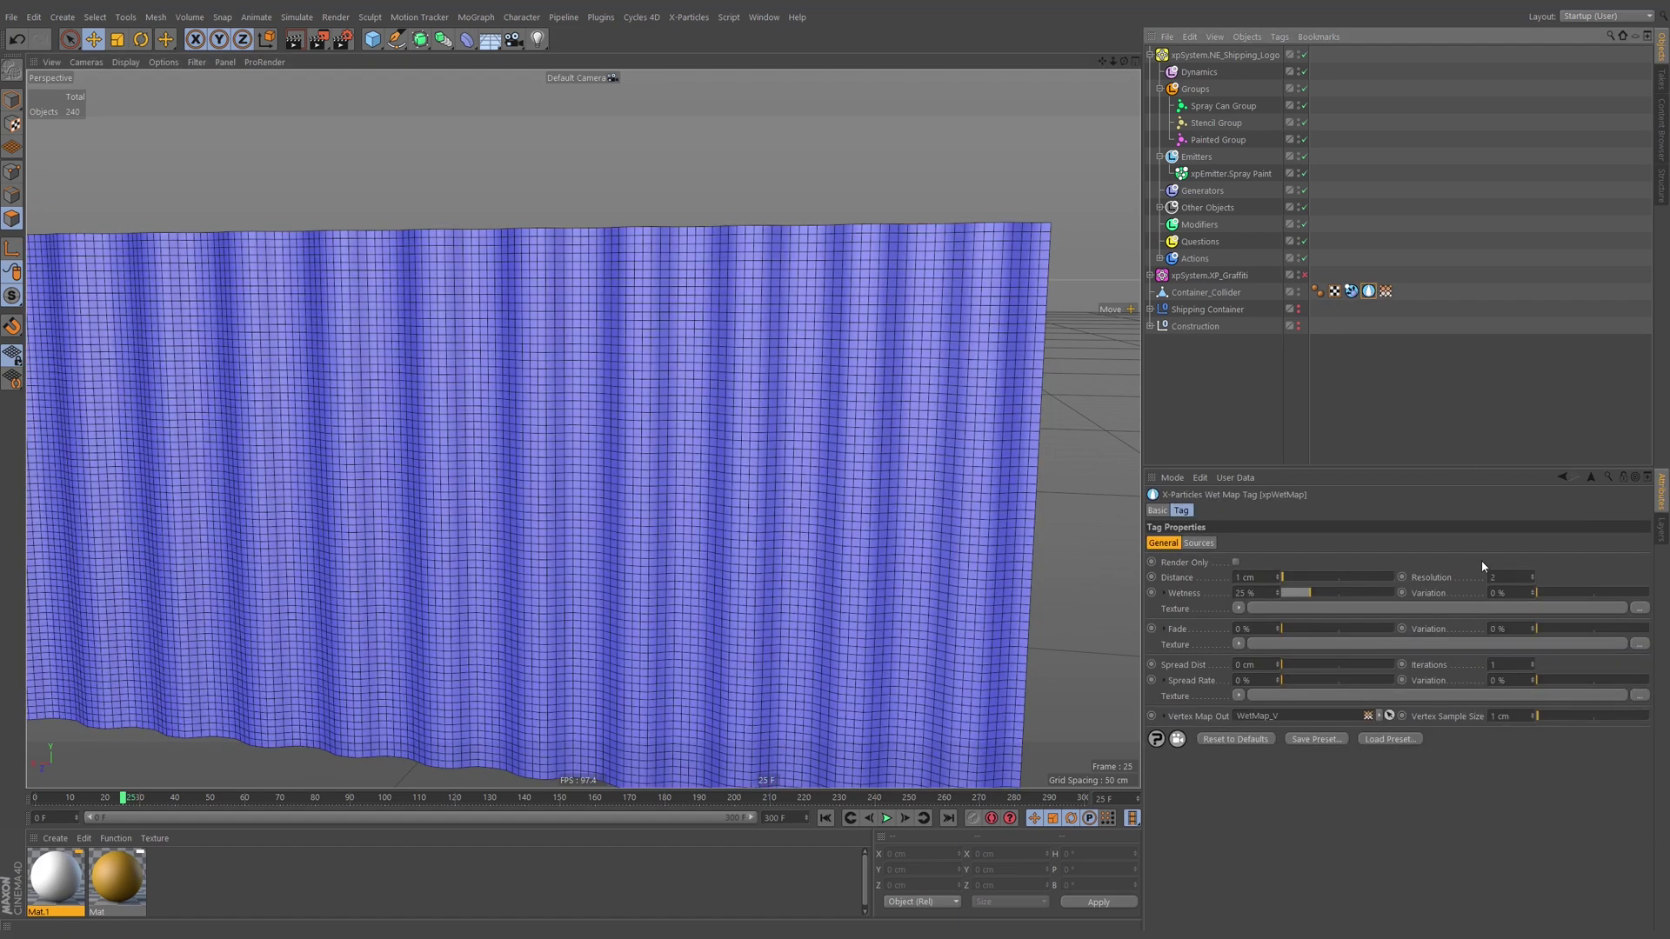
left_click(1386, 291)
left_click(887, 820)
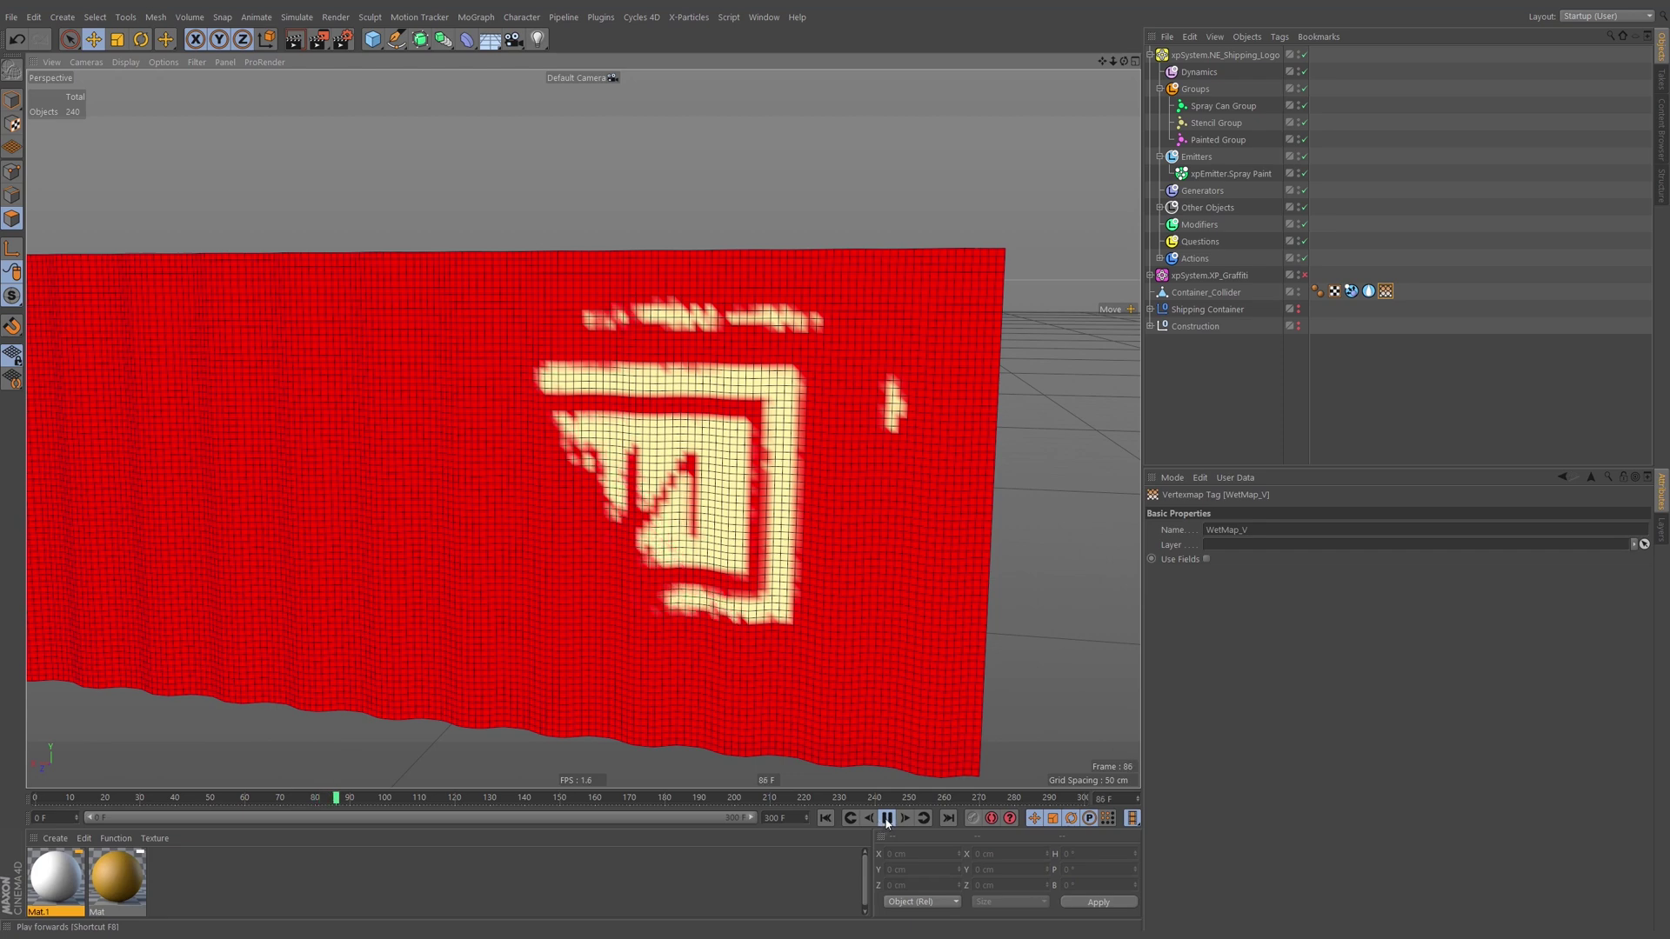
left_click(886, 819)
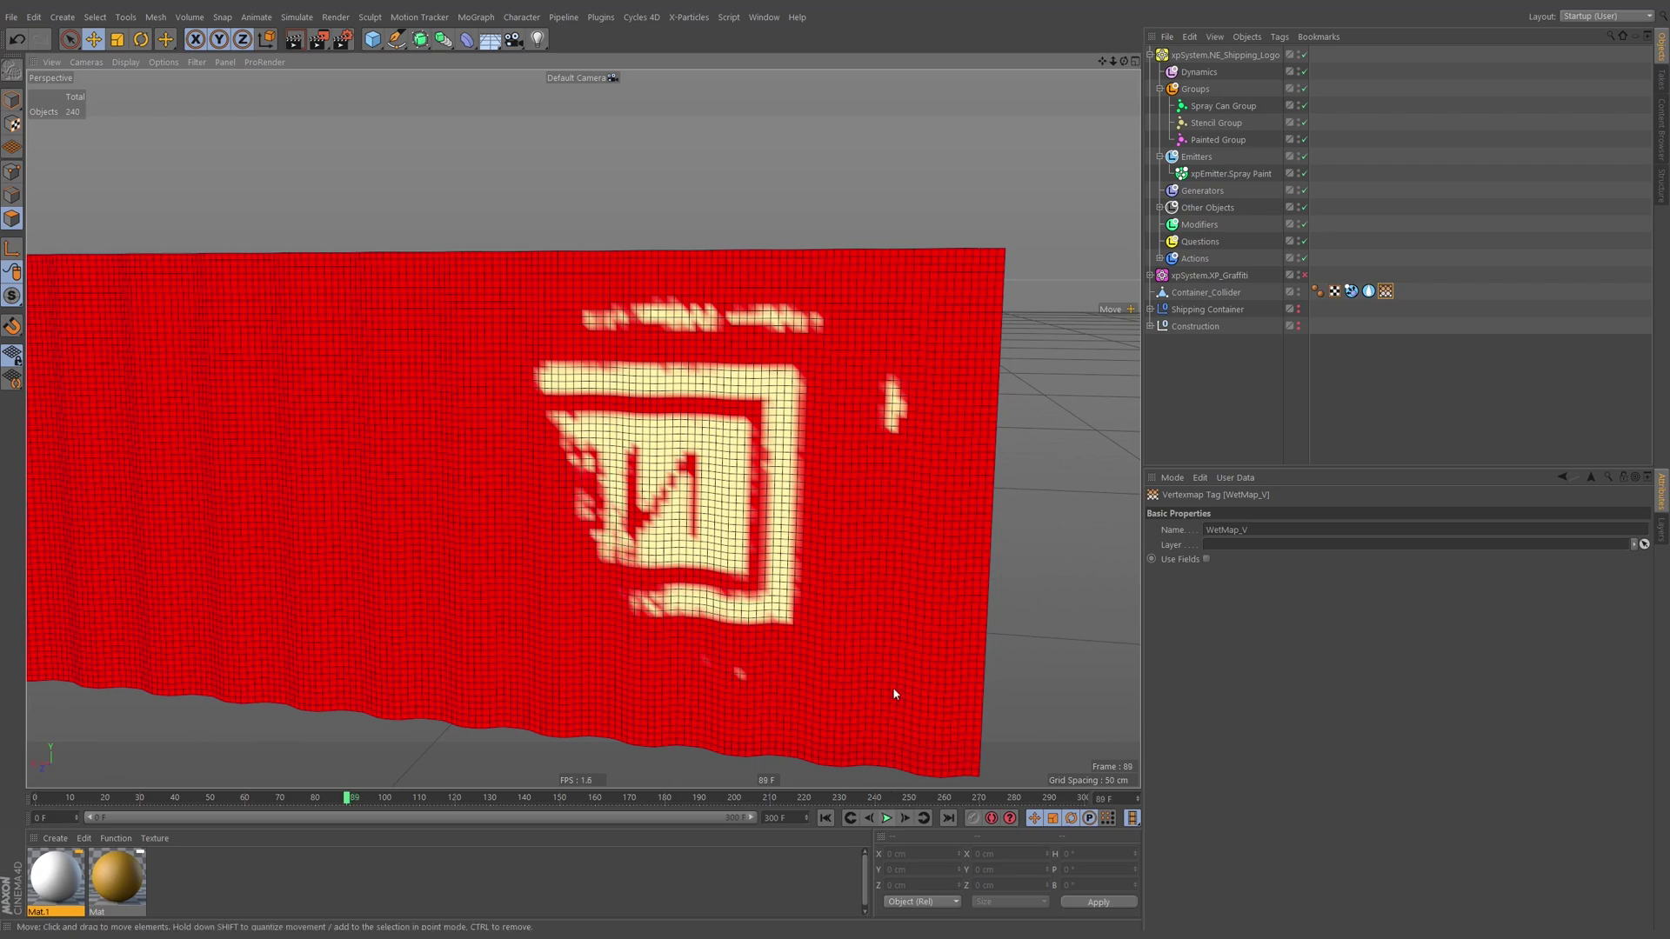
left_click_drag(681, 464, 387, 451, "alt")
left_click_drag(780, 457, 1113, 374, "alt")
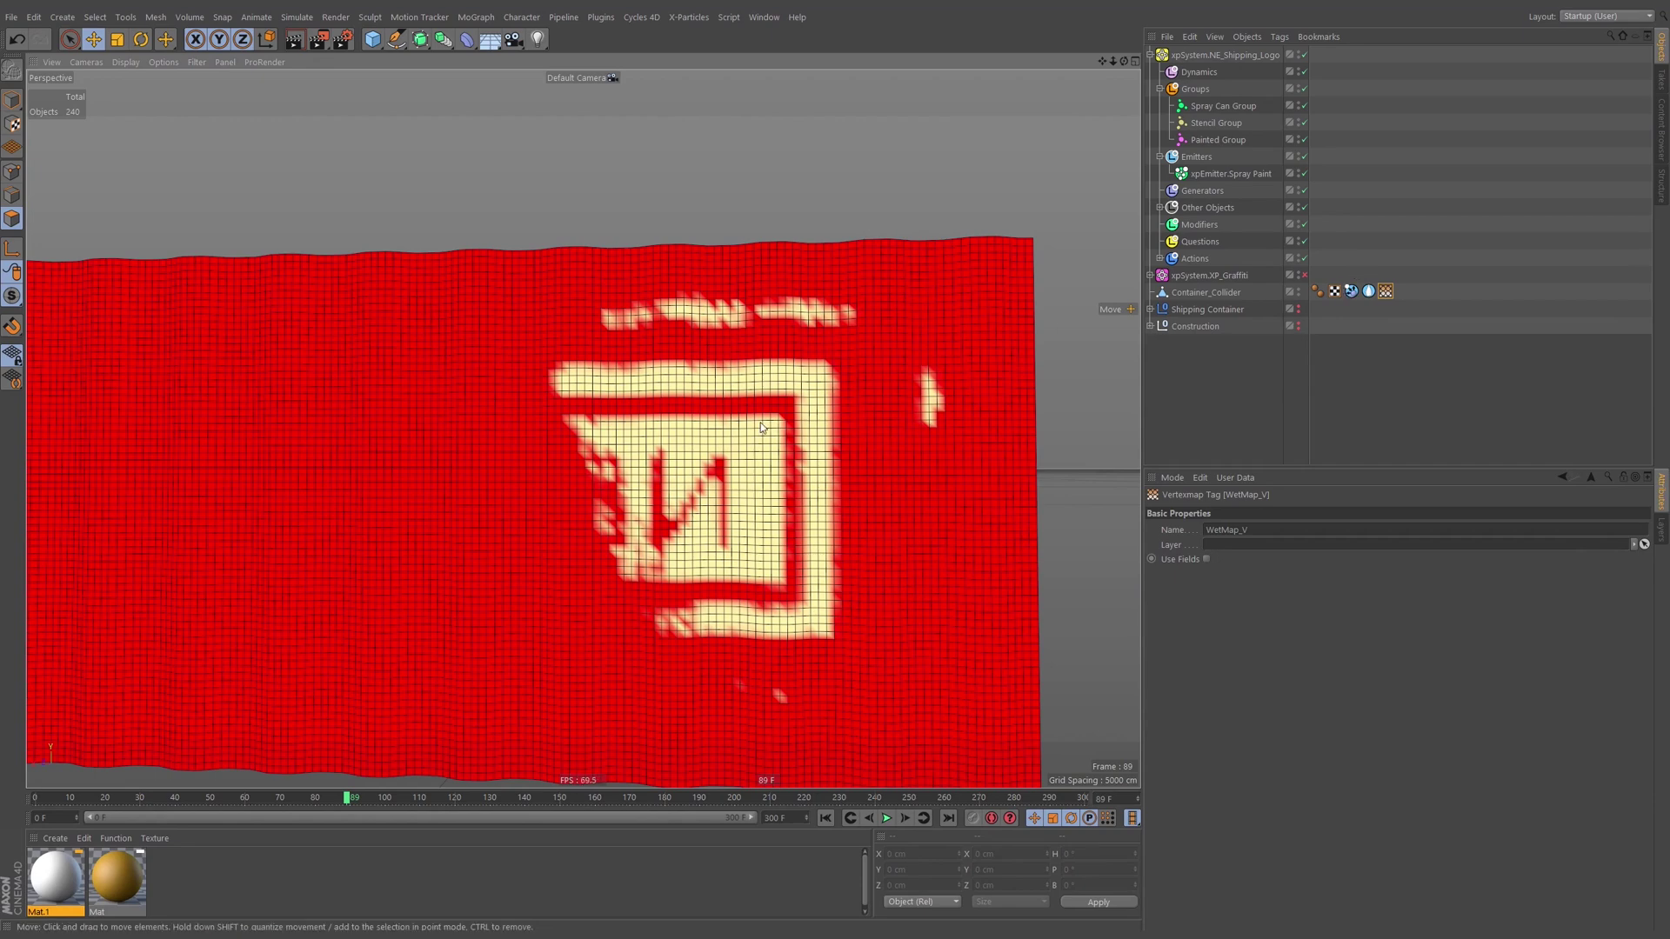
left_click_drag(722, 492, 674, 487, "alt")
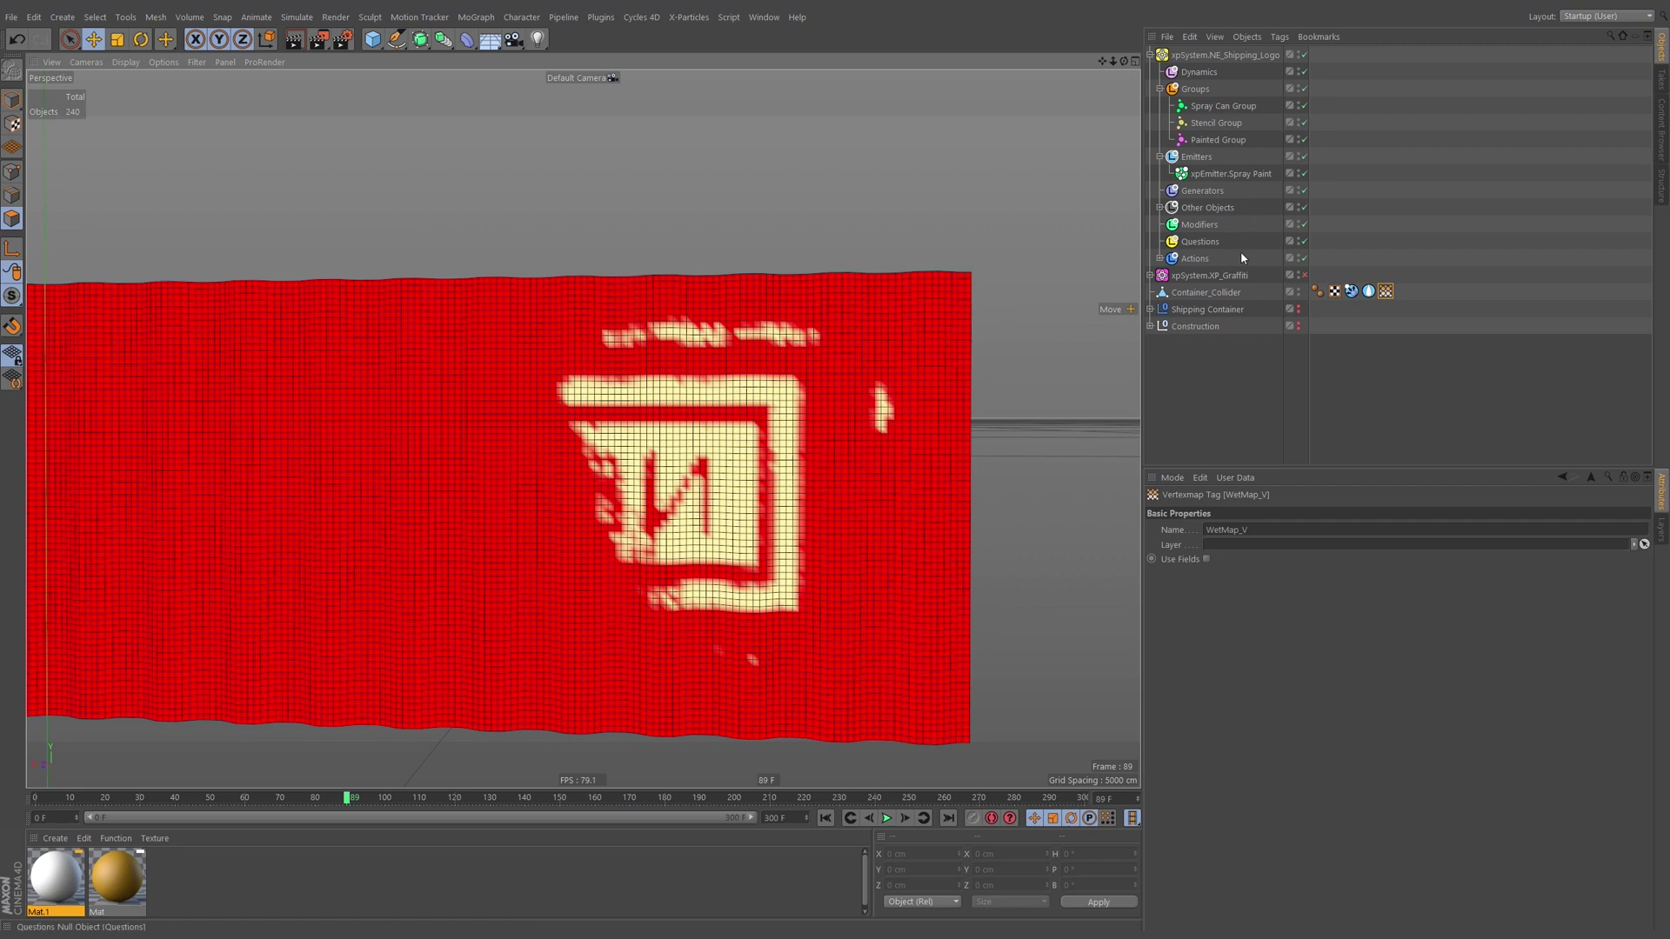
Set the wet map's Wetness to 1 %.
left_click(1368, 290)
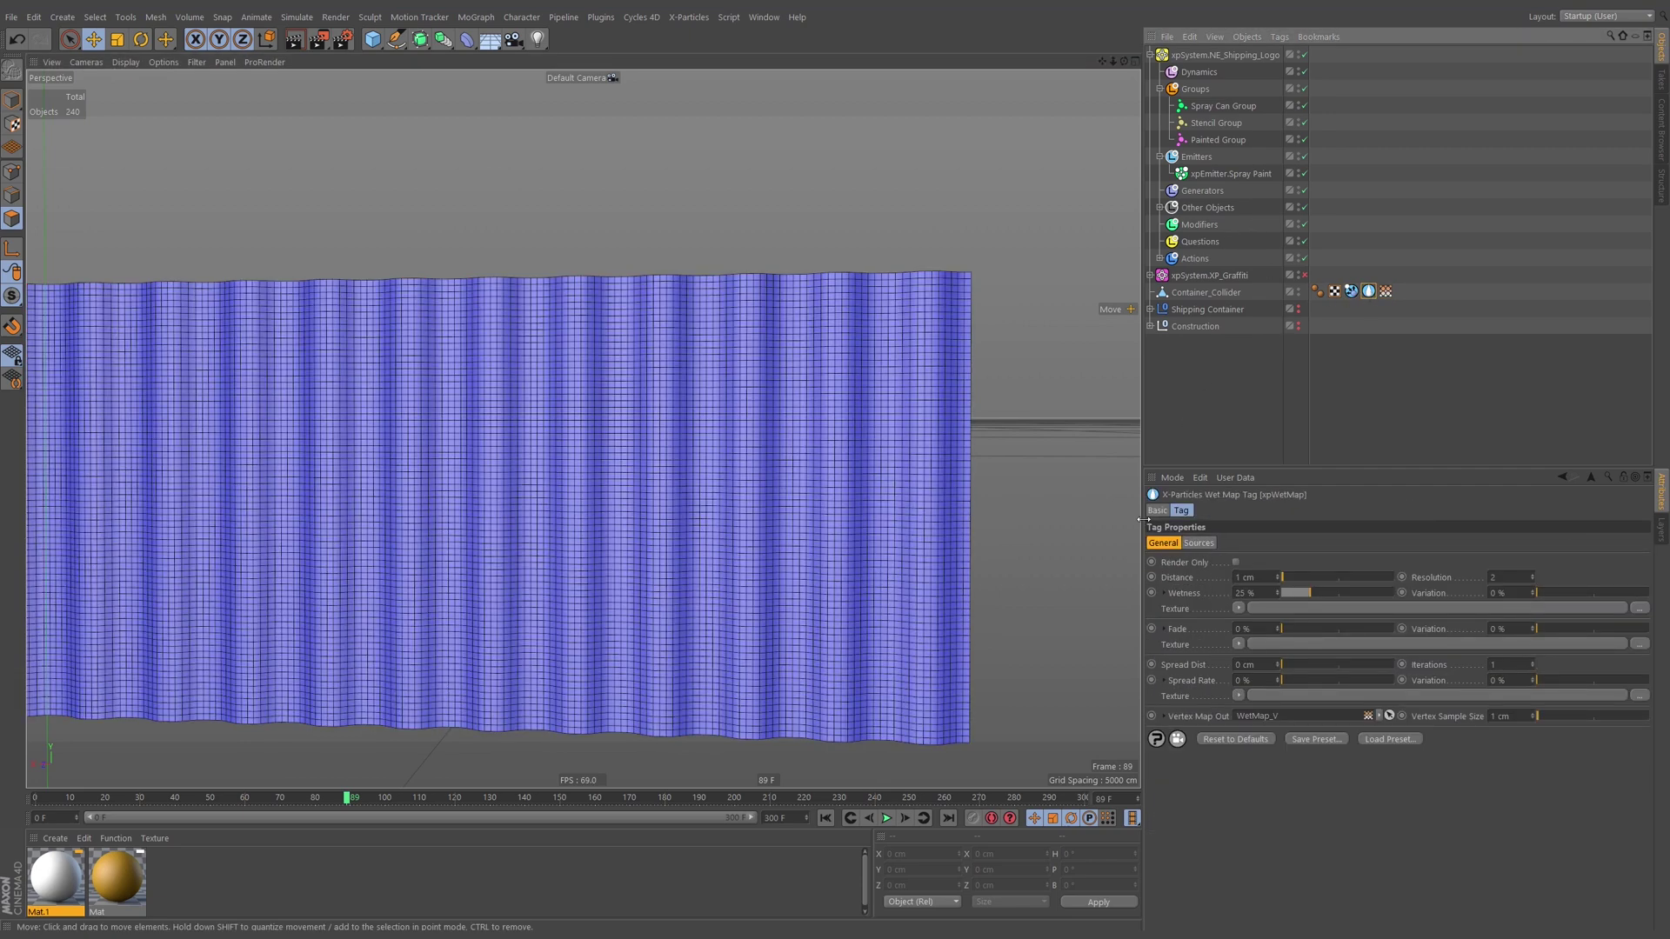
double_click(1246, 593)
type("1")
key("Return")
Replay the simulation from the start to frame 63 with WetMap_V displayed and inspect the paint buildup up close at the stencil.
left_click(825, 818)
left_click(883, 818)
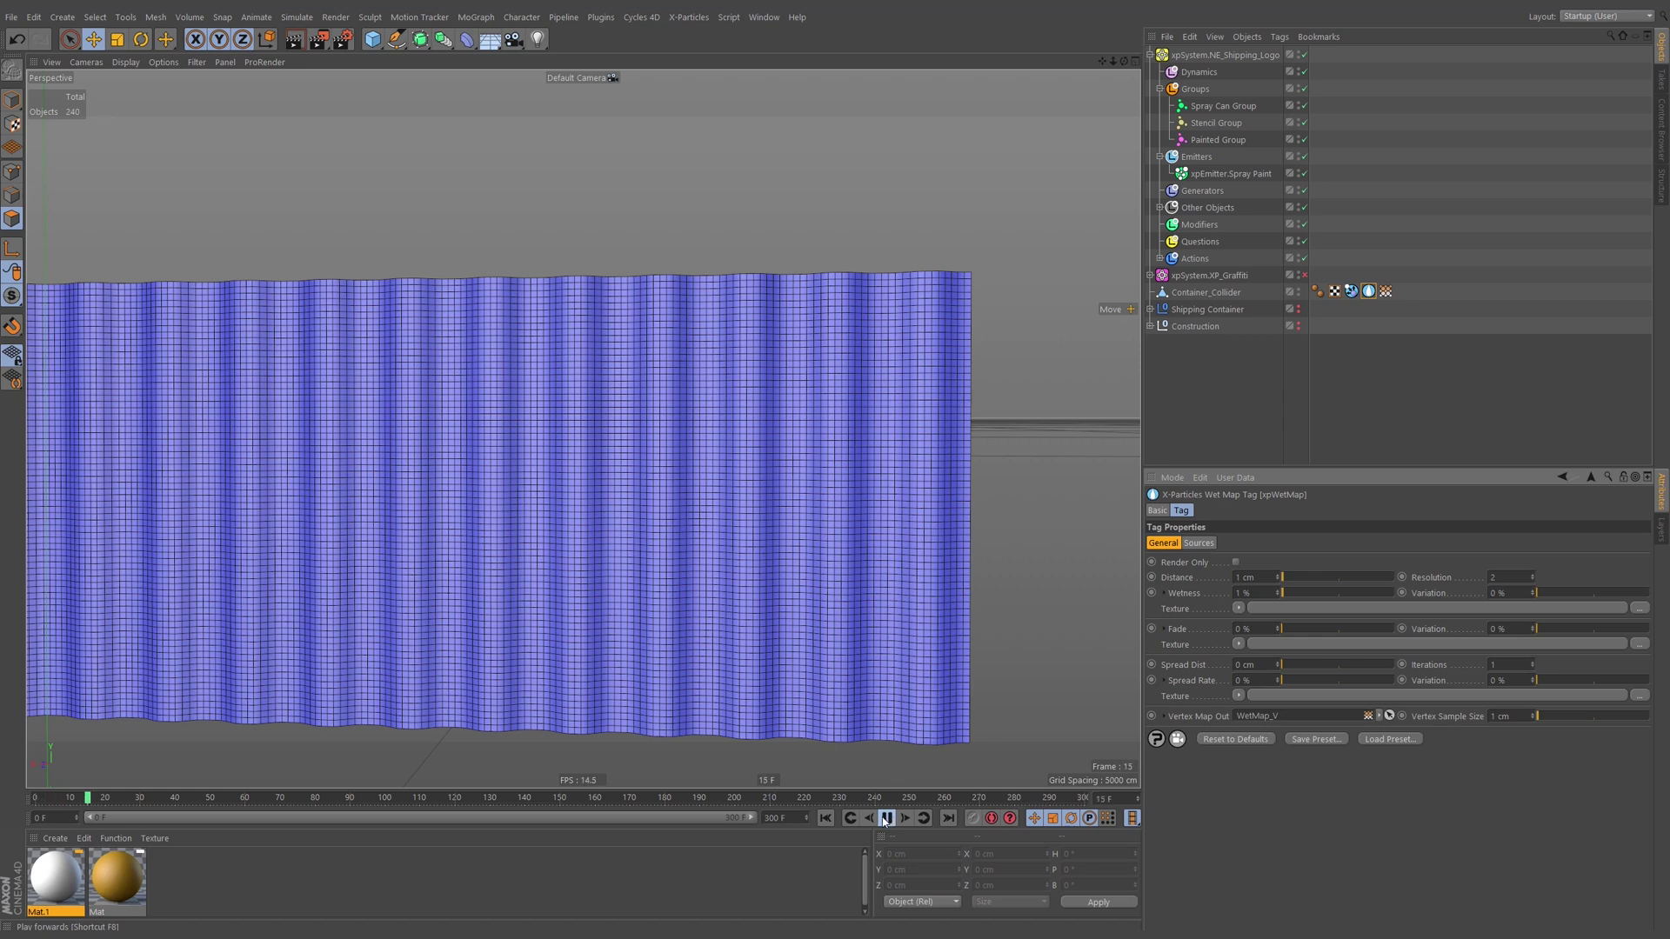
left_click(1386, 291)
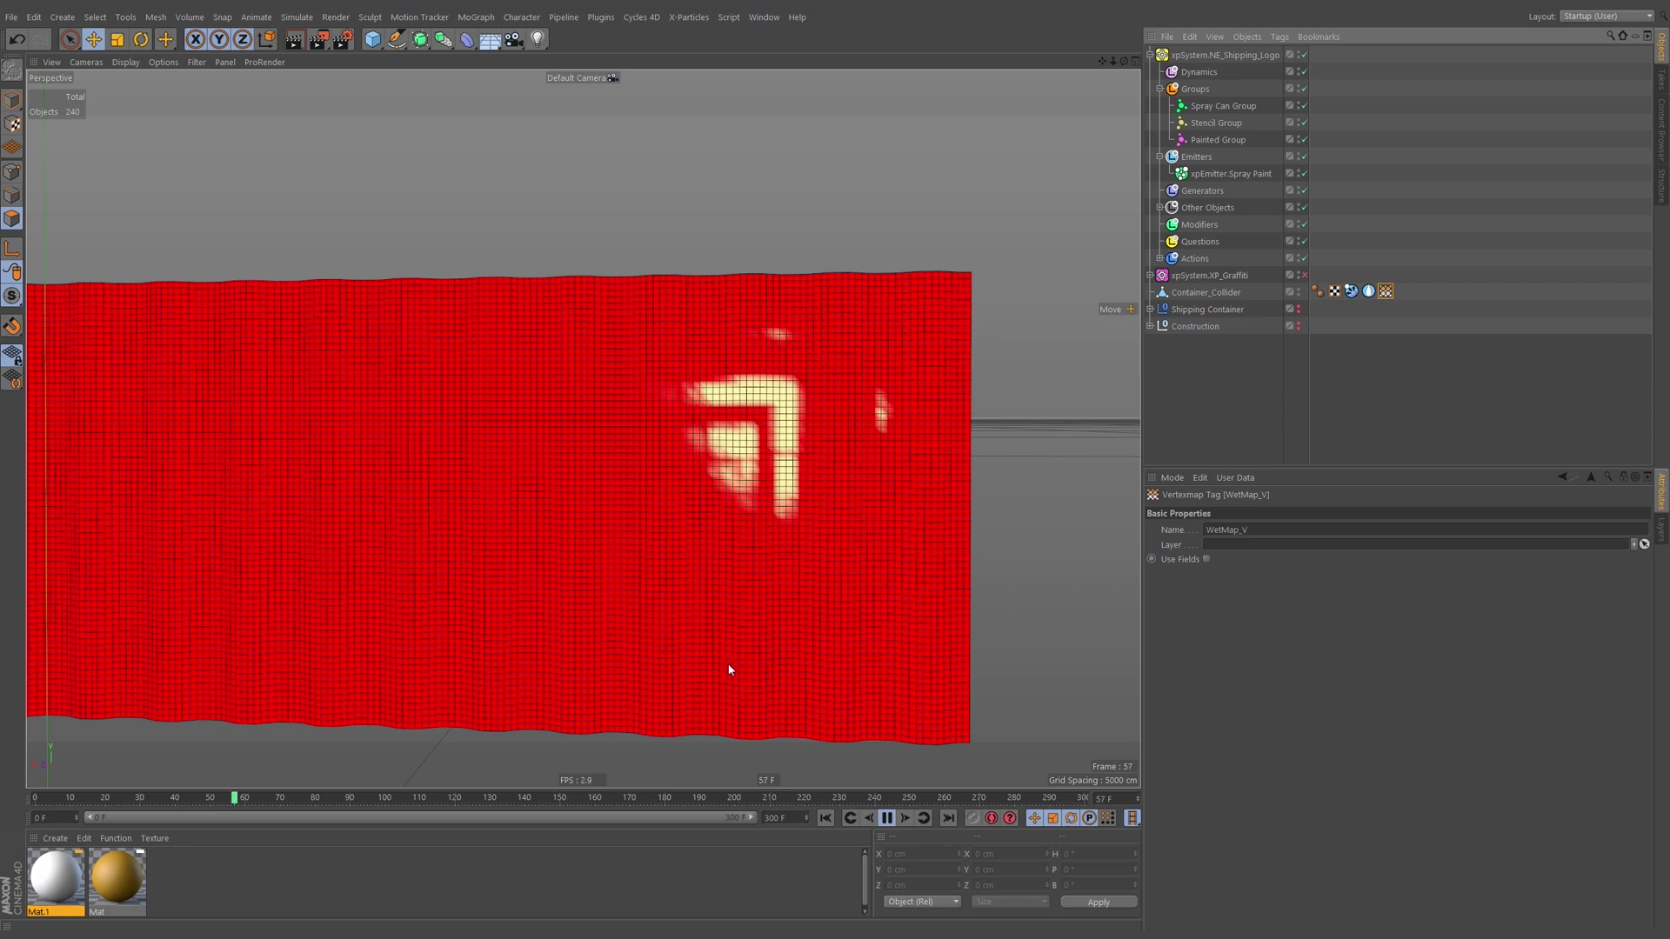
left_click(889, 822)
right_click_drag(749, 365, 920, 365, "alt")
left_click_drag(920, 365, 696, 465, "alt")
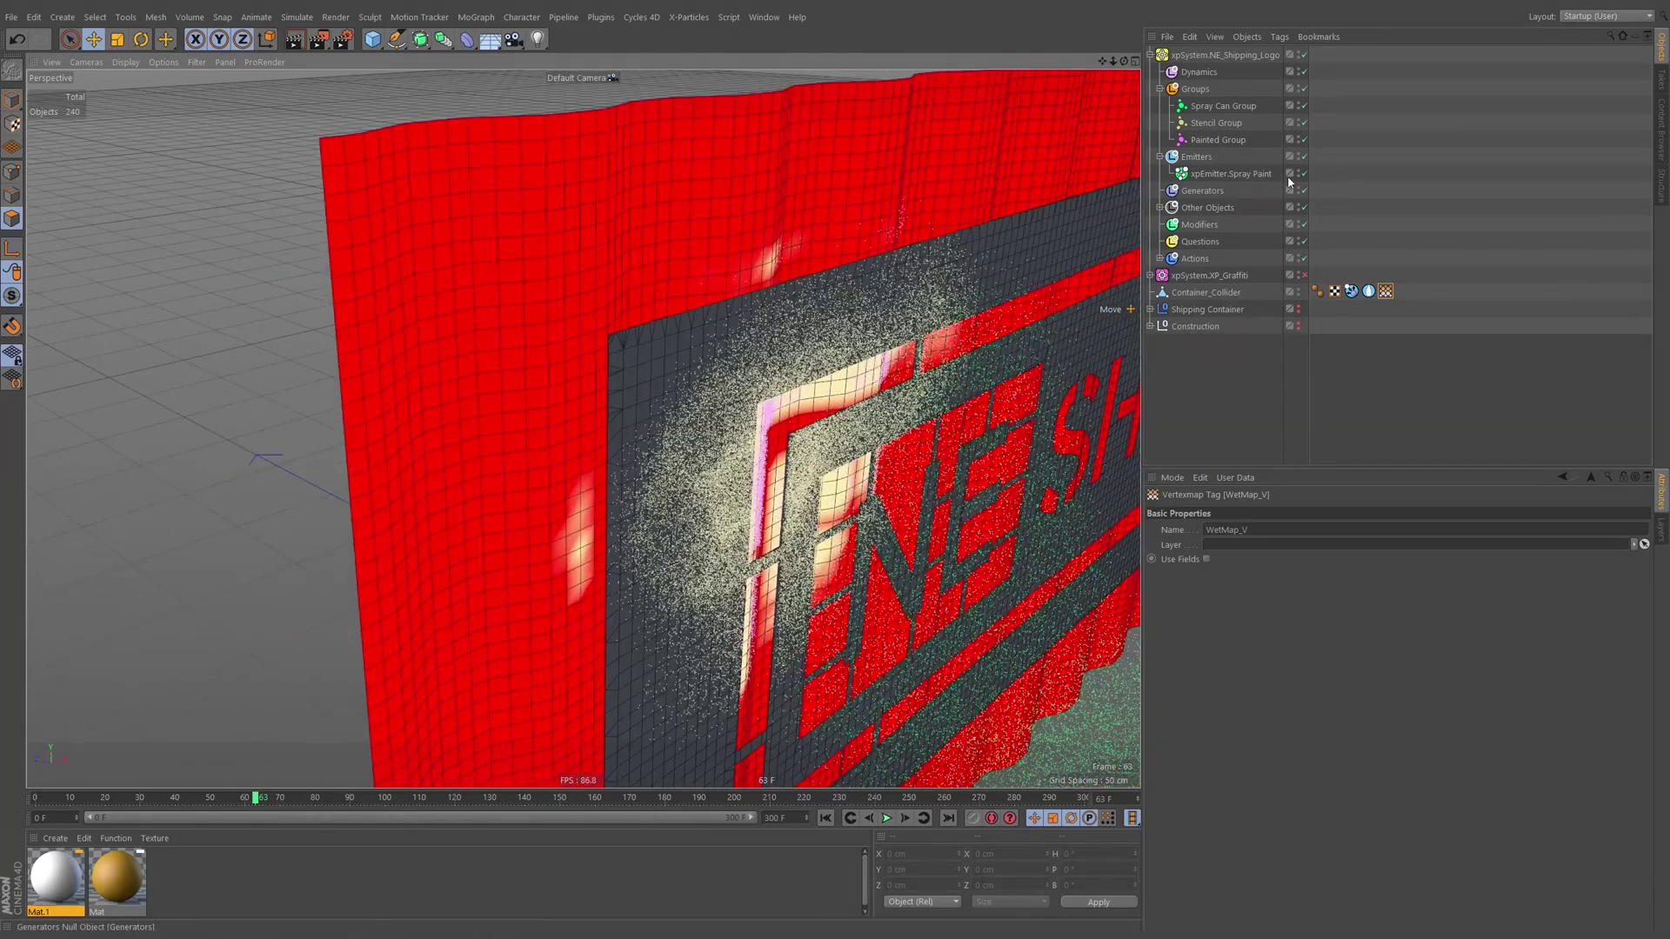
Set the Stencil Group's Editor Display to None.
left_click(1211, 123)
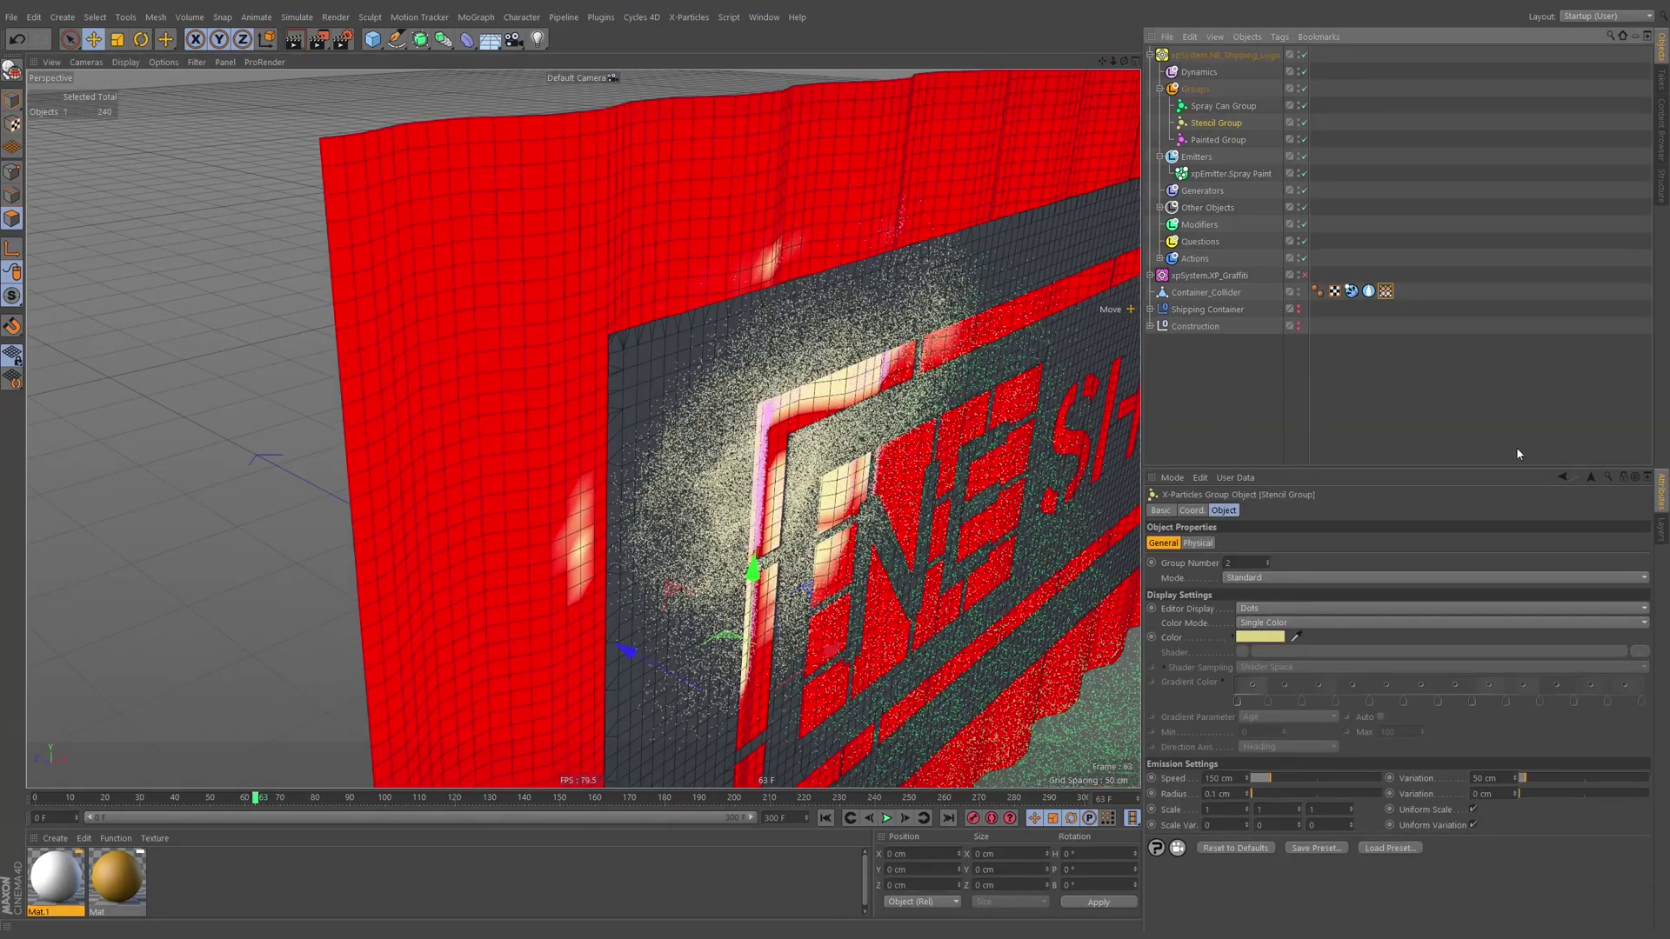
left_click(1269, 612)
left_click(1269, 865)
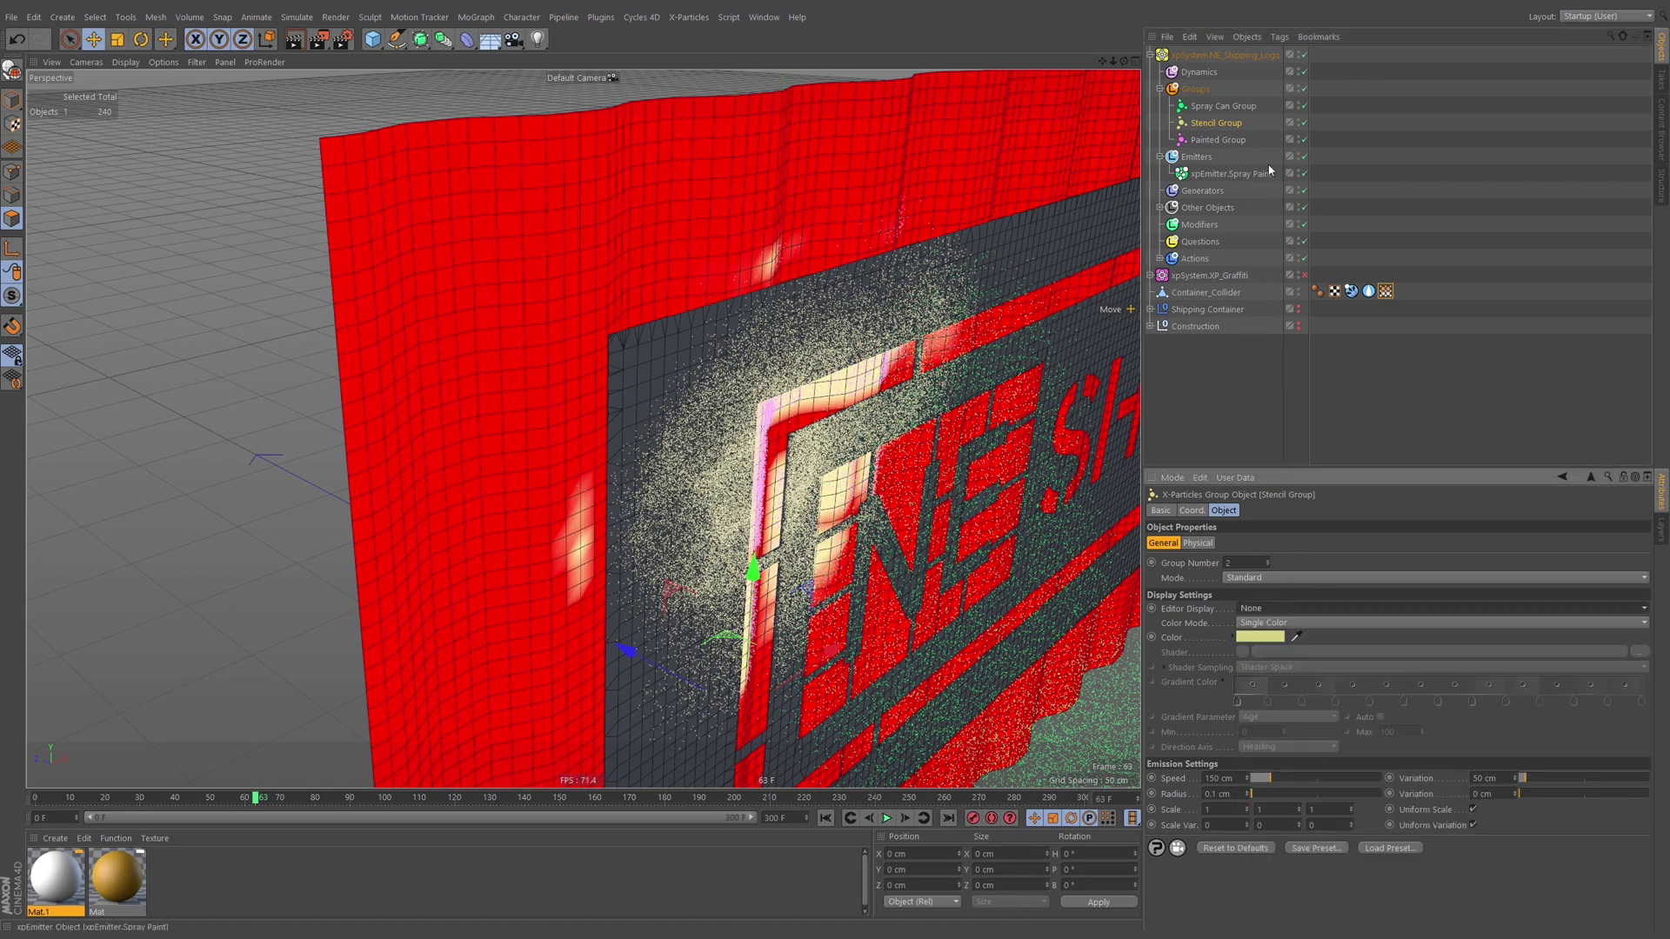
Replay the simulation from frame 0 to check the painted particles with the stencil particles hidden, and clear the selection.
left_click(887, 820)
left_click(887, 821)
left_click(825, 819)
left_click(886, 821)
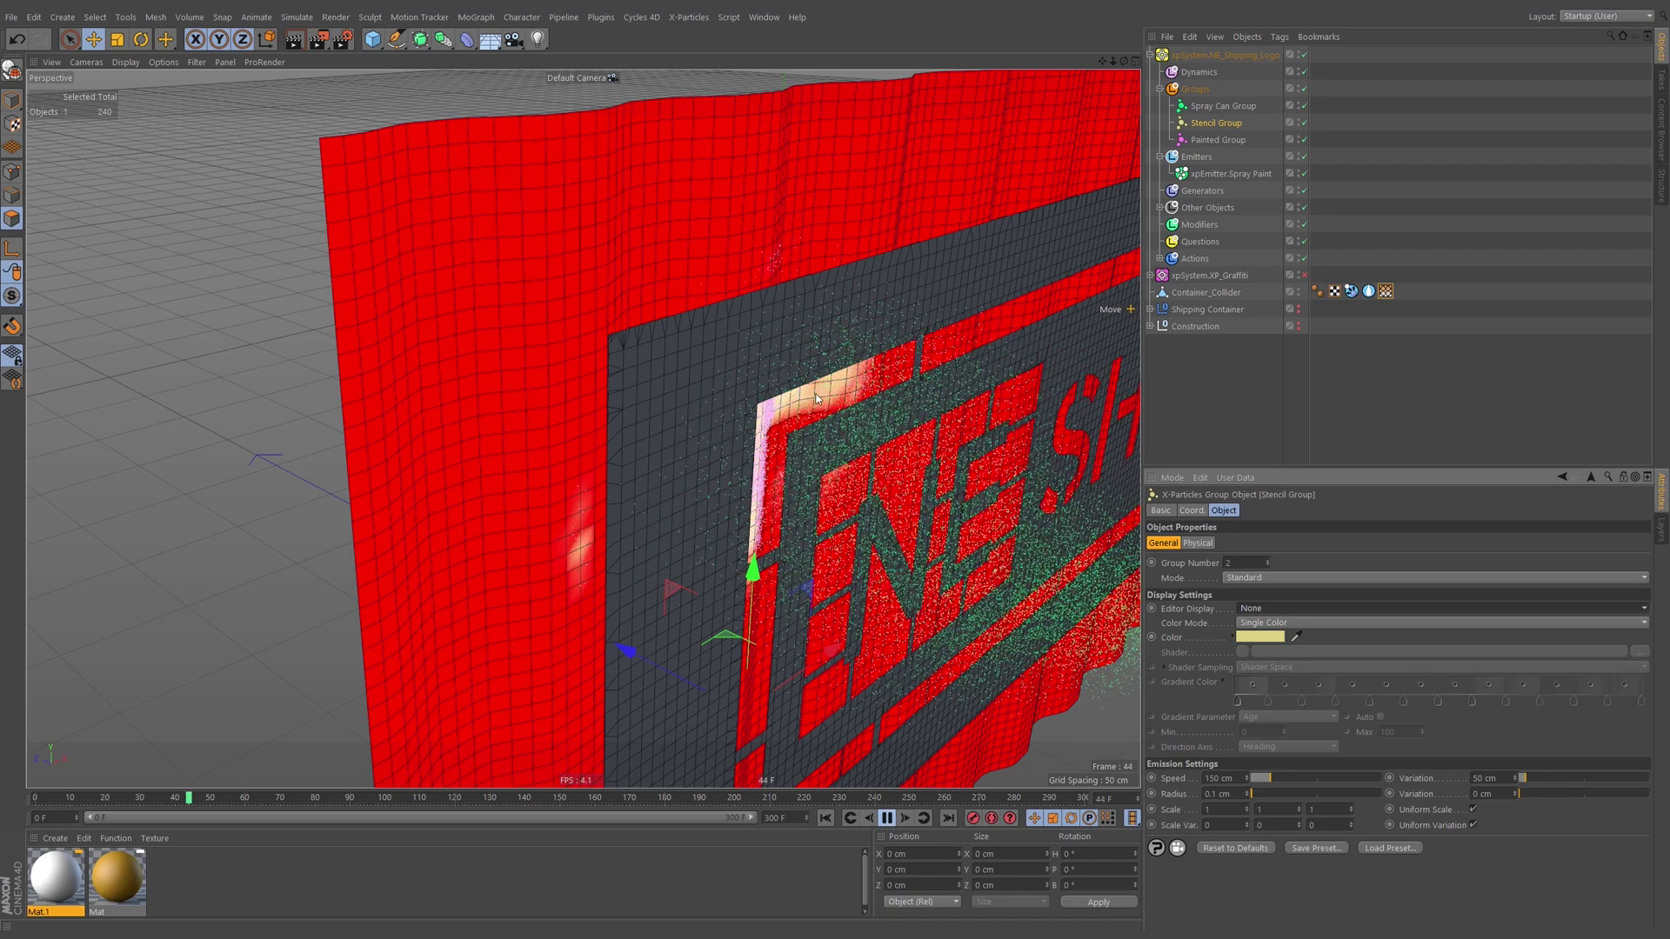
left_click(1357, 366)
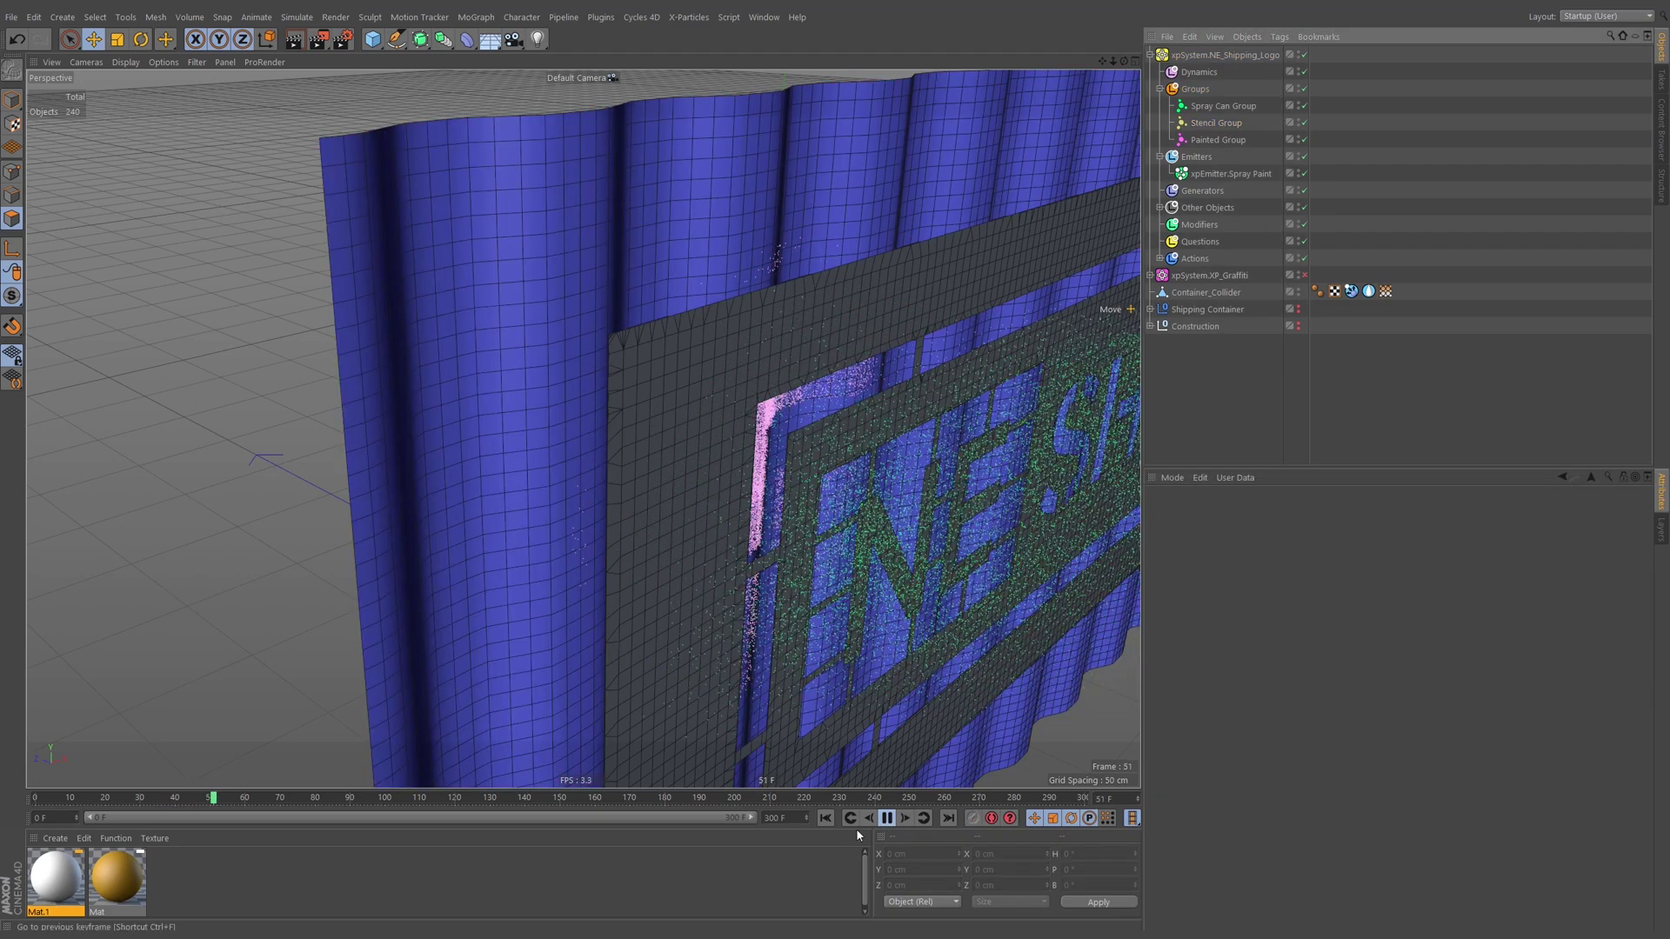
Pause the simulation at frame 53 and inspect the painted particles around the stencil's upper corner from several angles.
left_click(887, 817)
right_click_drag(794, 399, 866, 389, "alt")
left_click_drag(865, 389, 819, 374, "alt")
right_click_drag(819, 373, 800, 391, "alt")
left_click_drag(800, 391, 761, 402, "alt")
right_click_drag(760, 403, 744, 428, "alt")
left_click_drag(744, 428, 773, 422, "alt")
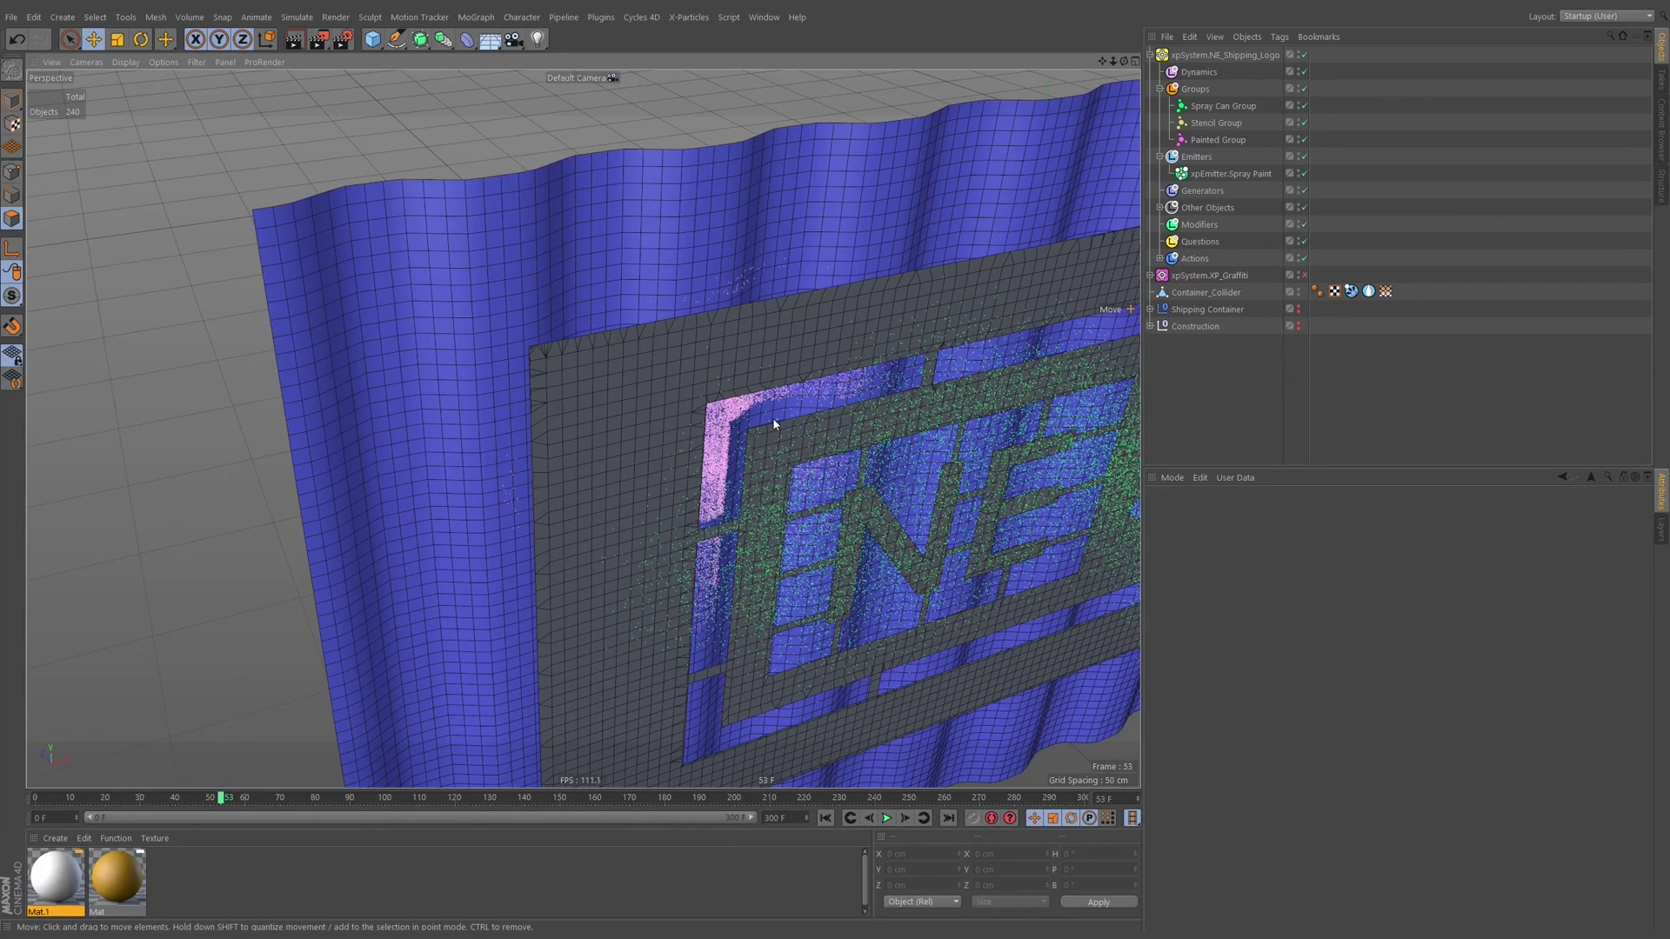
left_click_drag(773, 418, 709, 460, "alt")
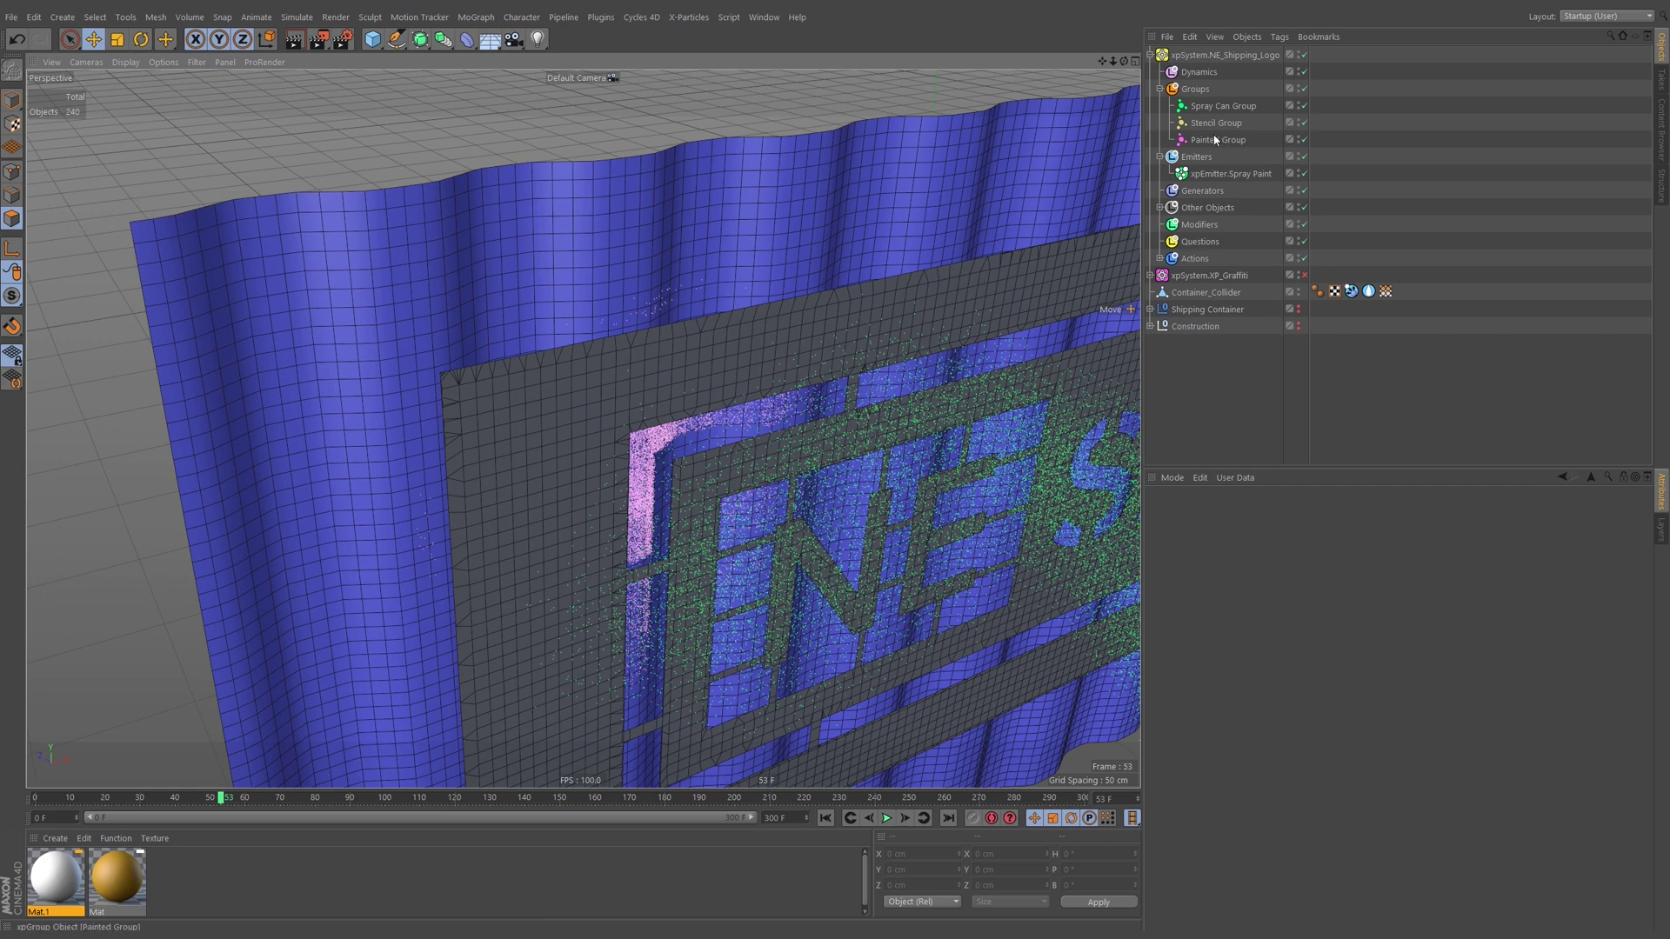
Examine the wet map's sources, the Painted Group's settings and the WetMap_V vertex map around the stencil.
left_click(1368, 292)
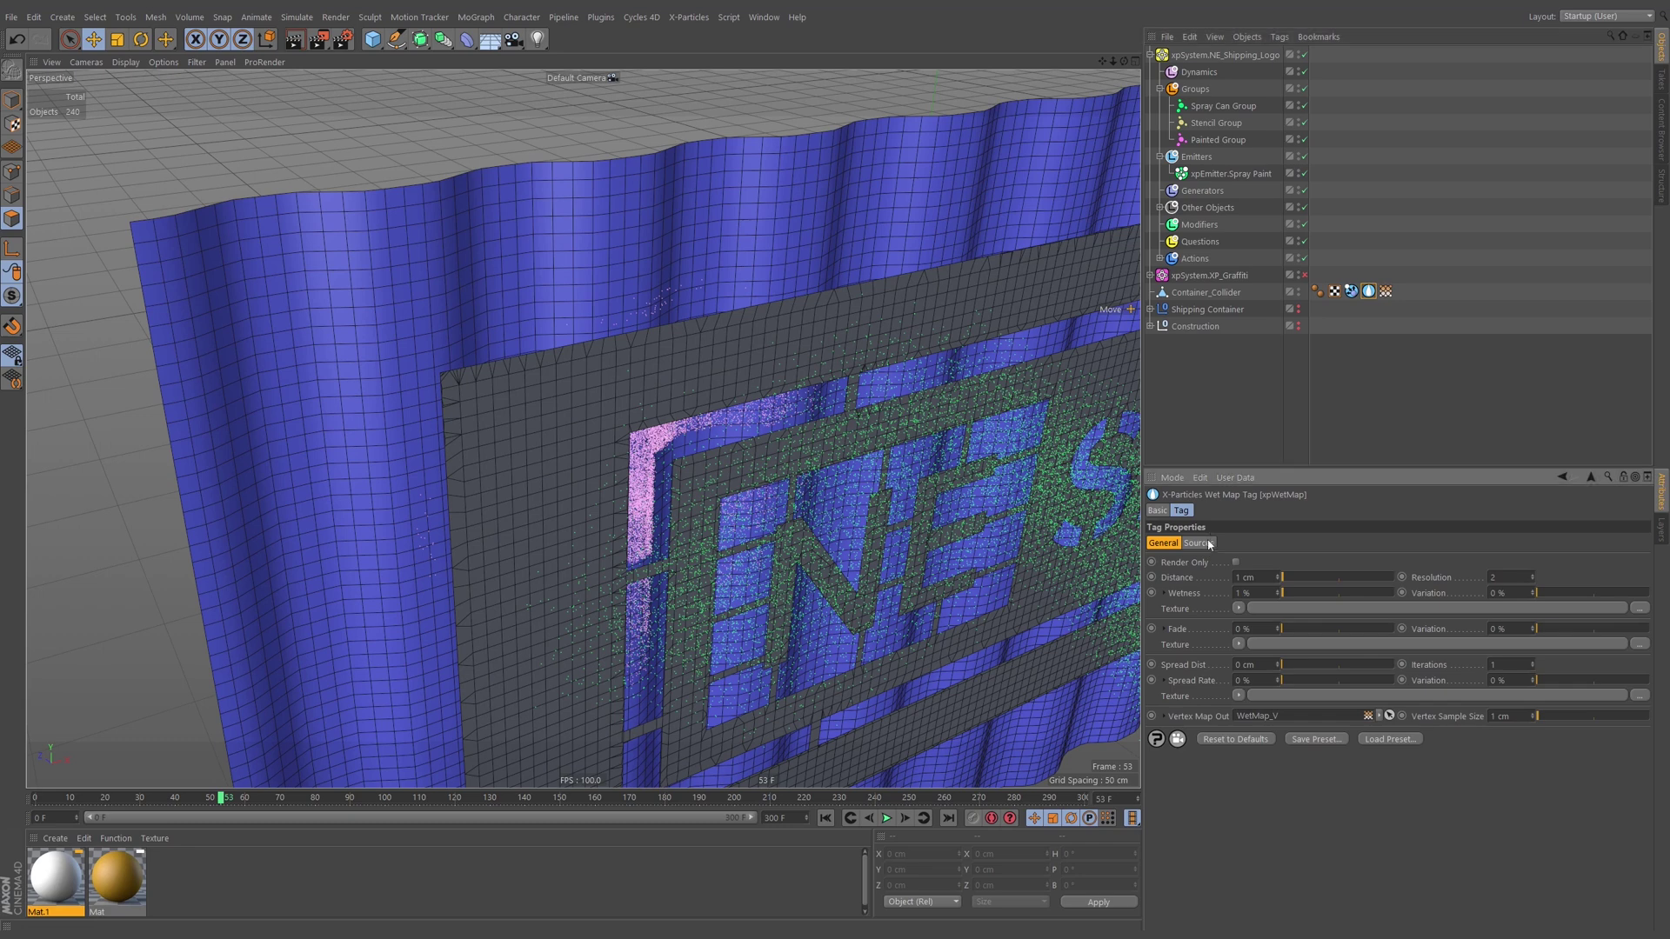
left_click(1200, 543)
left_click(1367, 173)
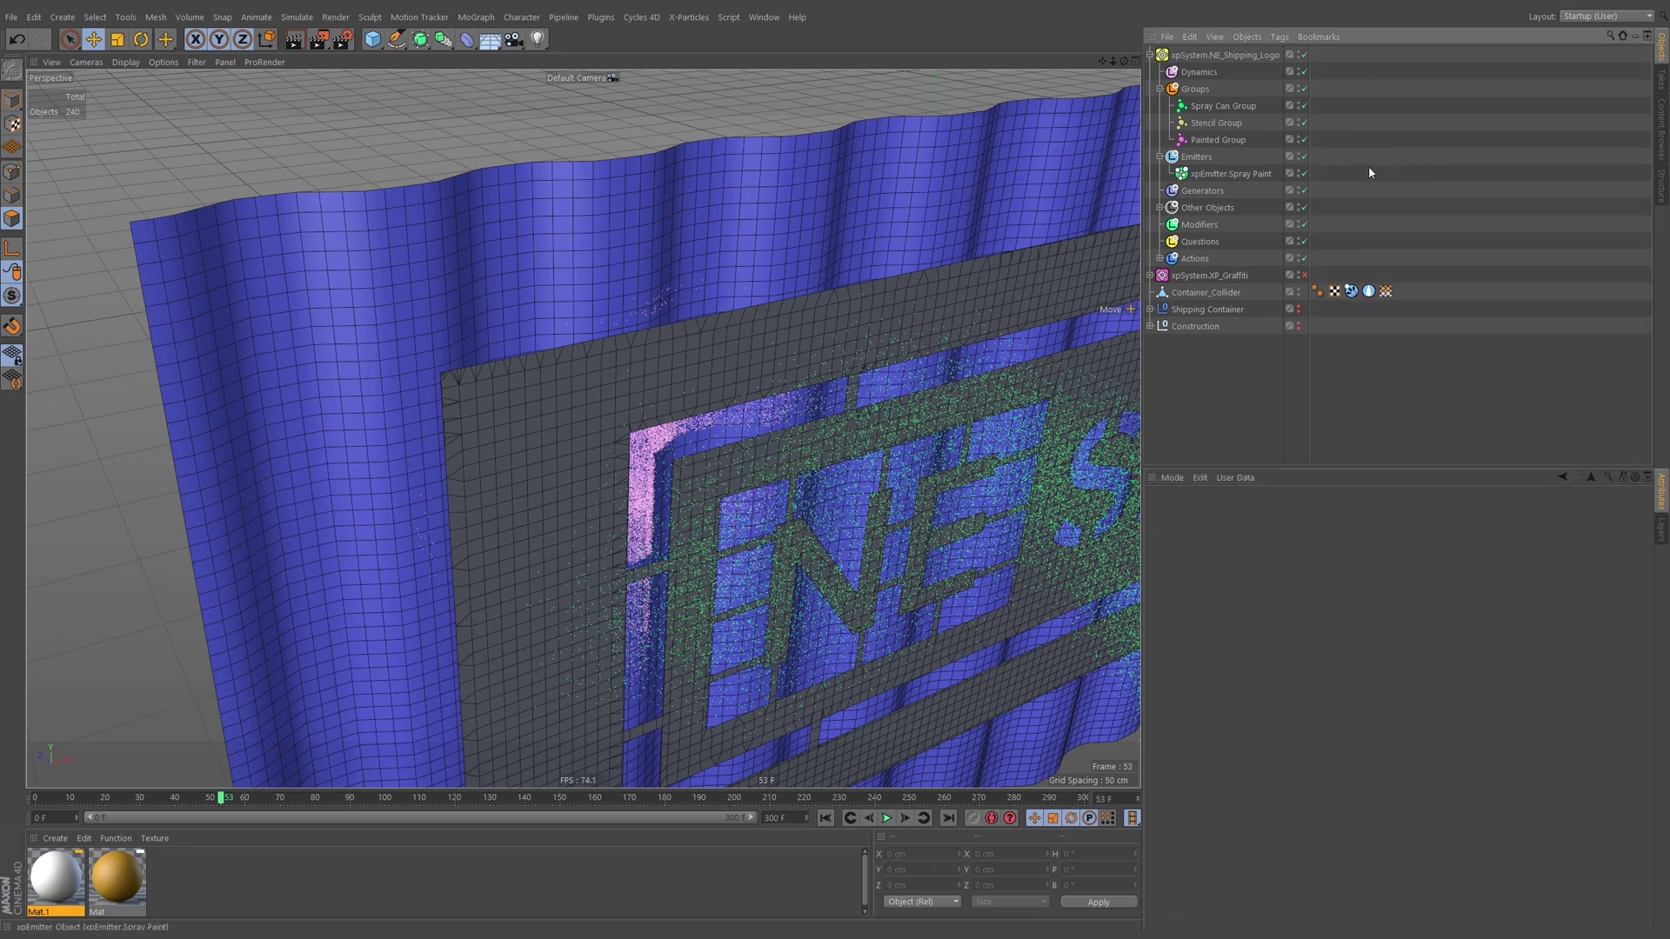
left_click(1236, 140)
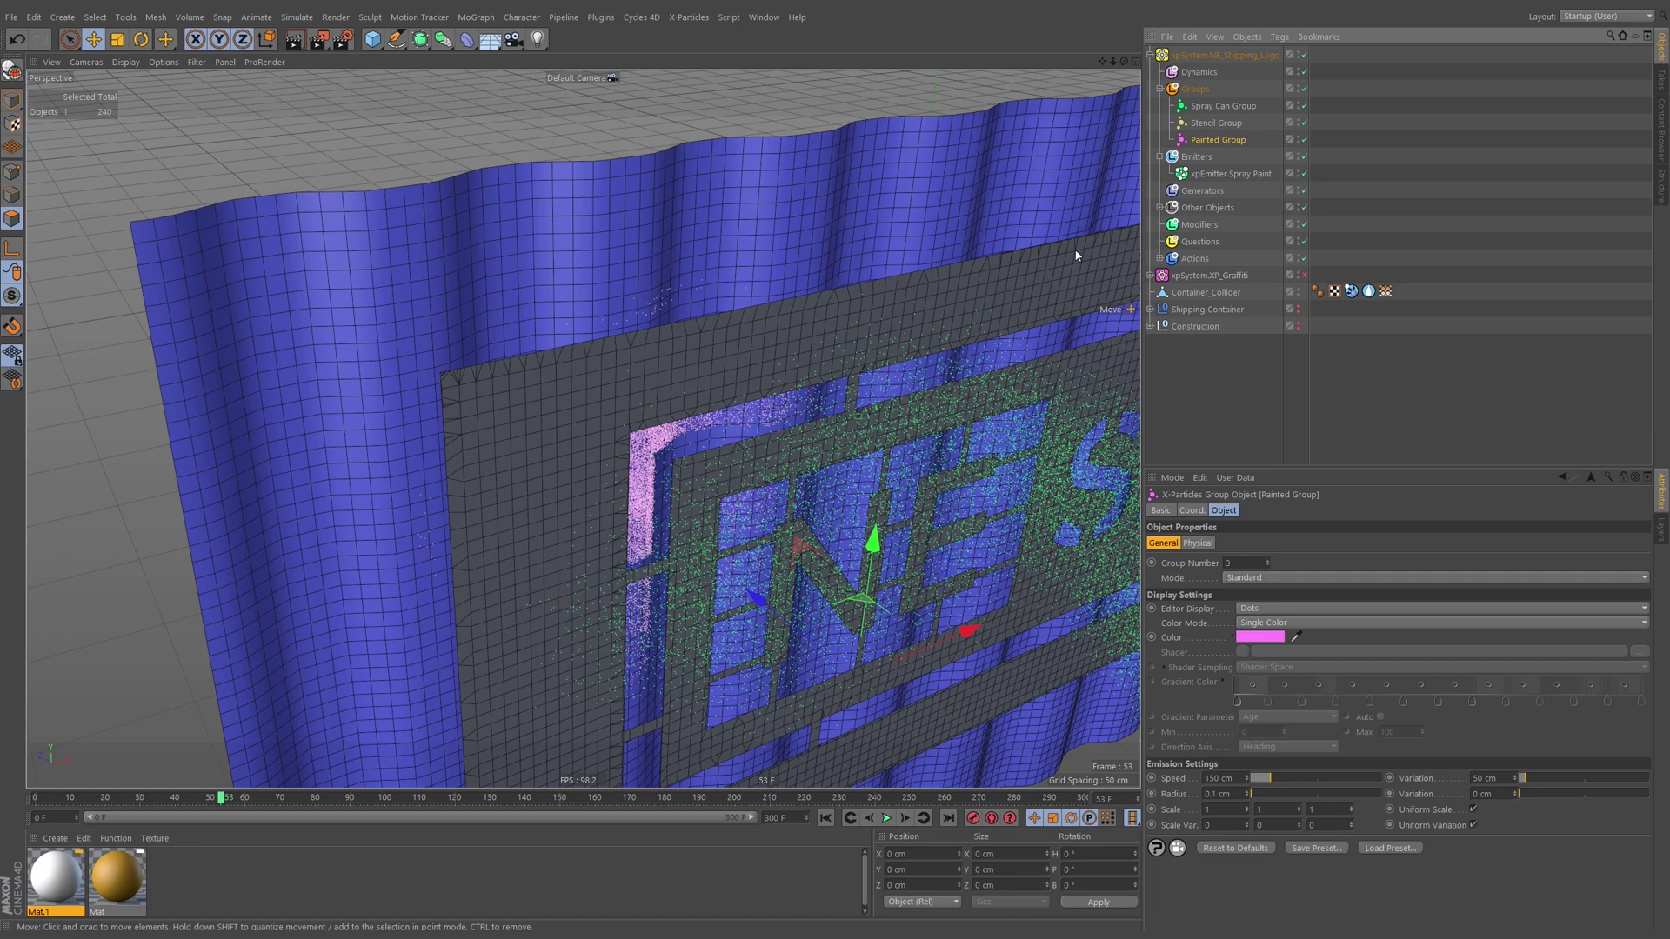
left_click(1387, 292)
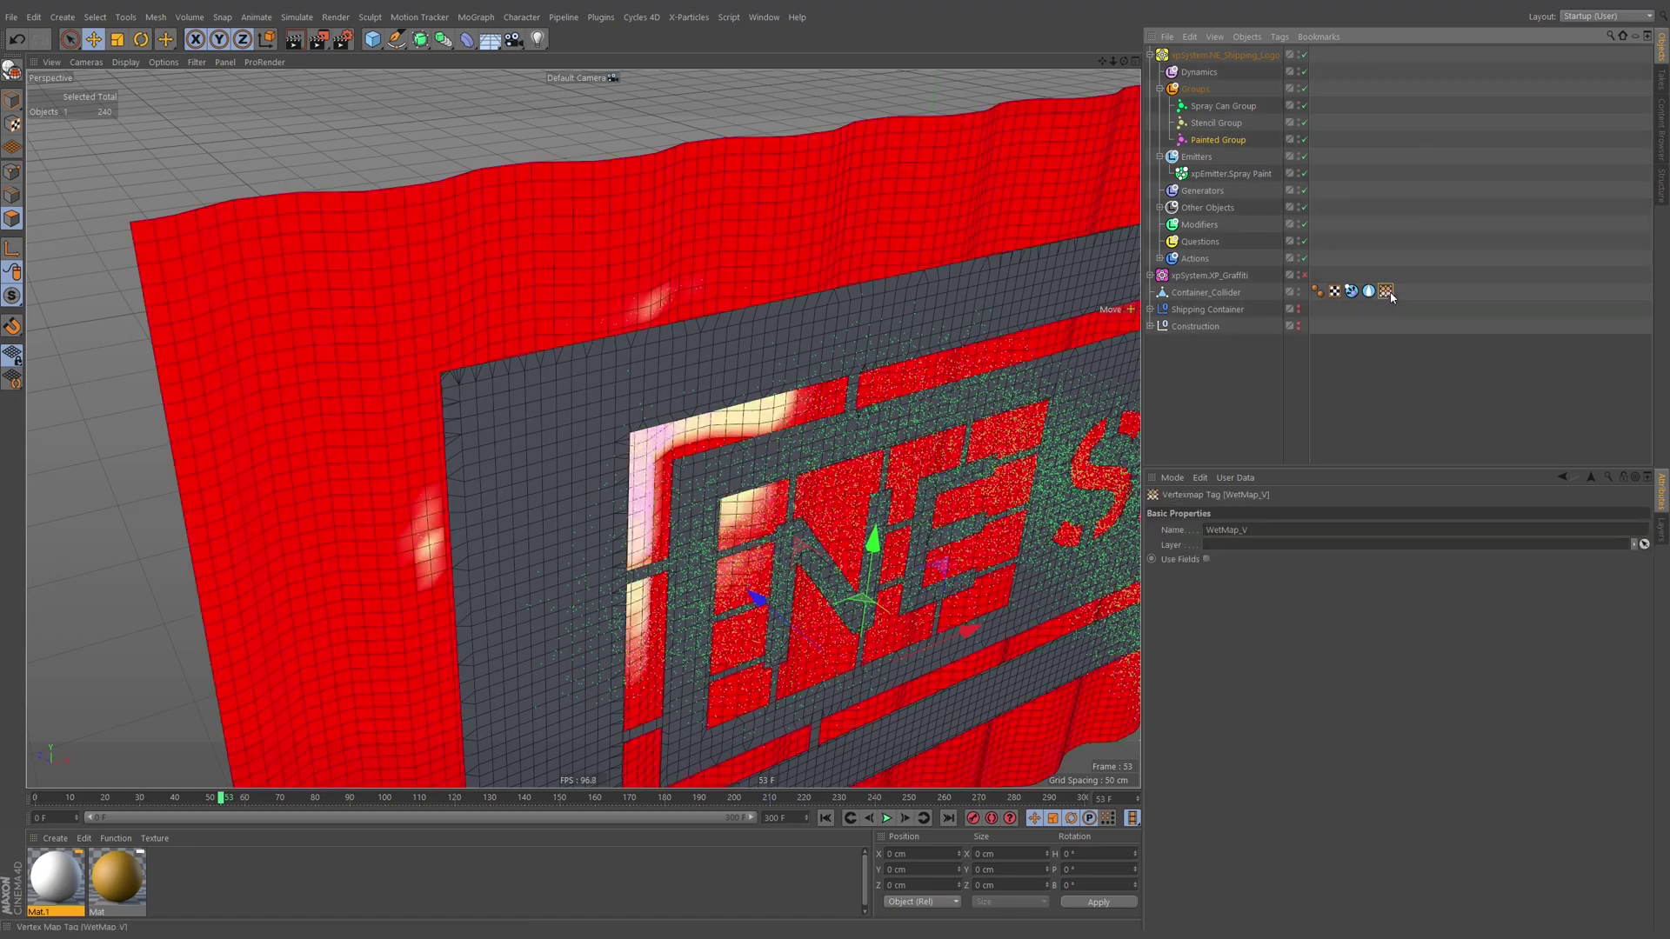
left_click_drag(788, 391, 963, 352, "alt")
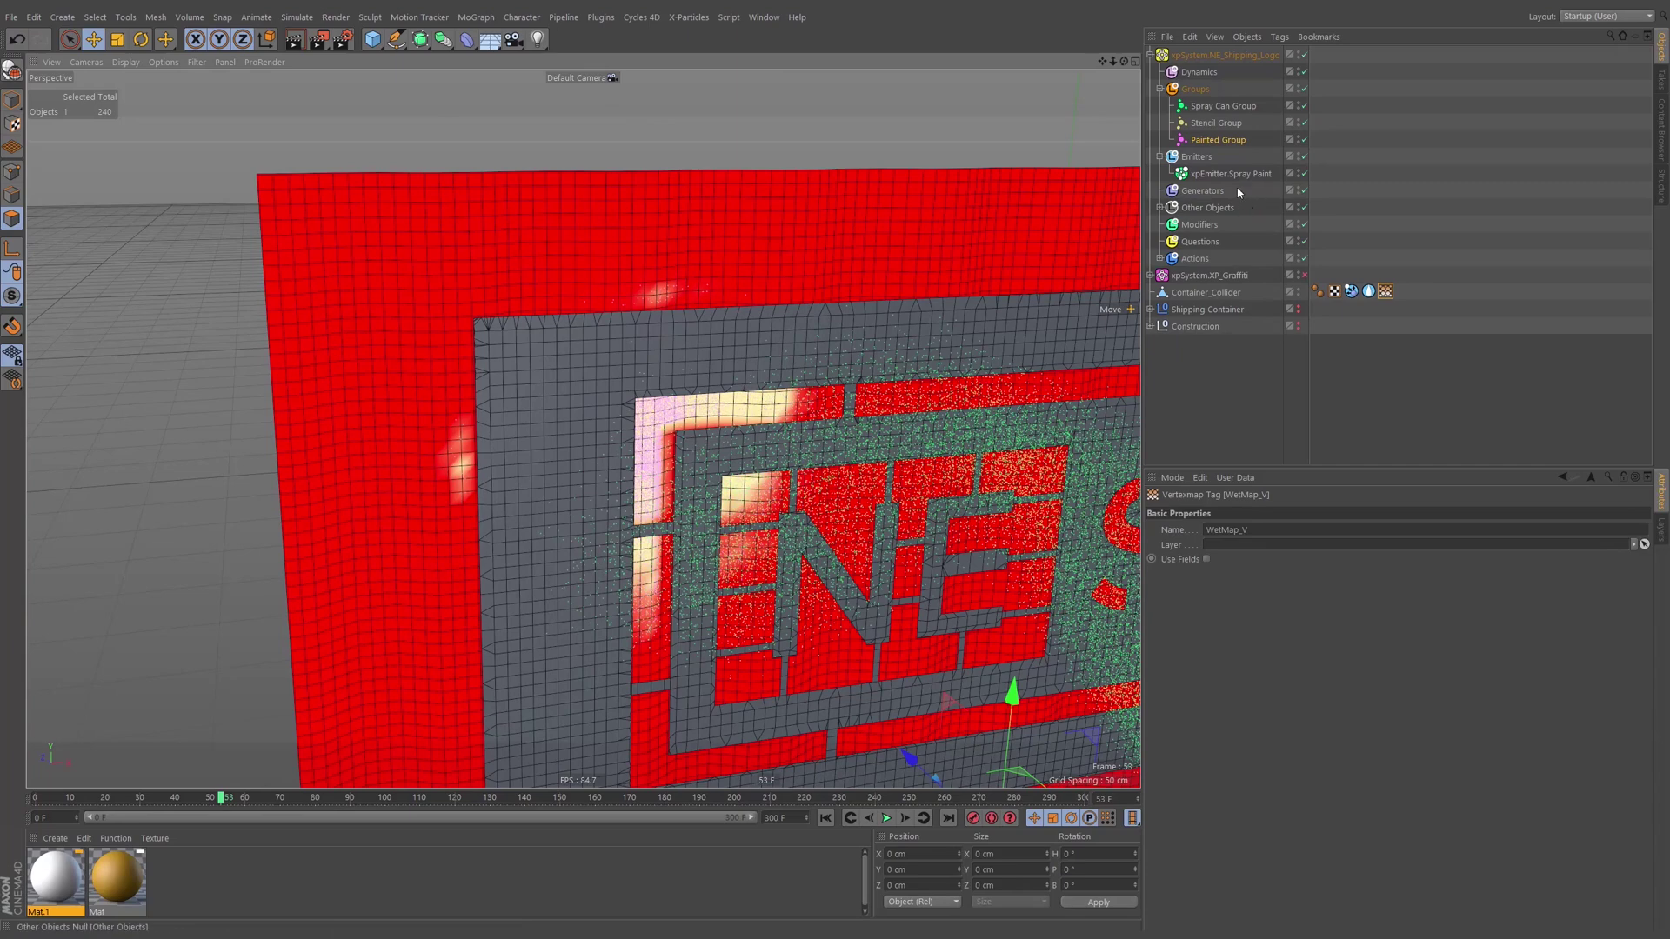
left_click(1217, 139)
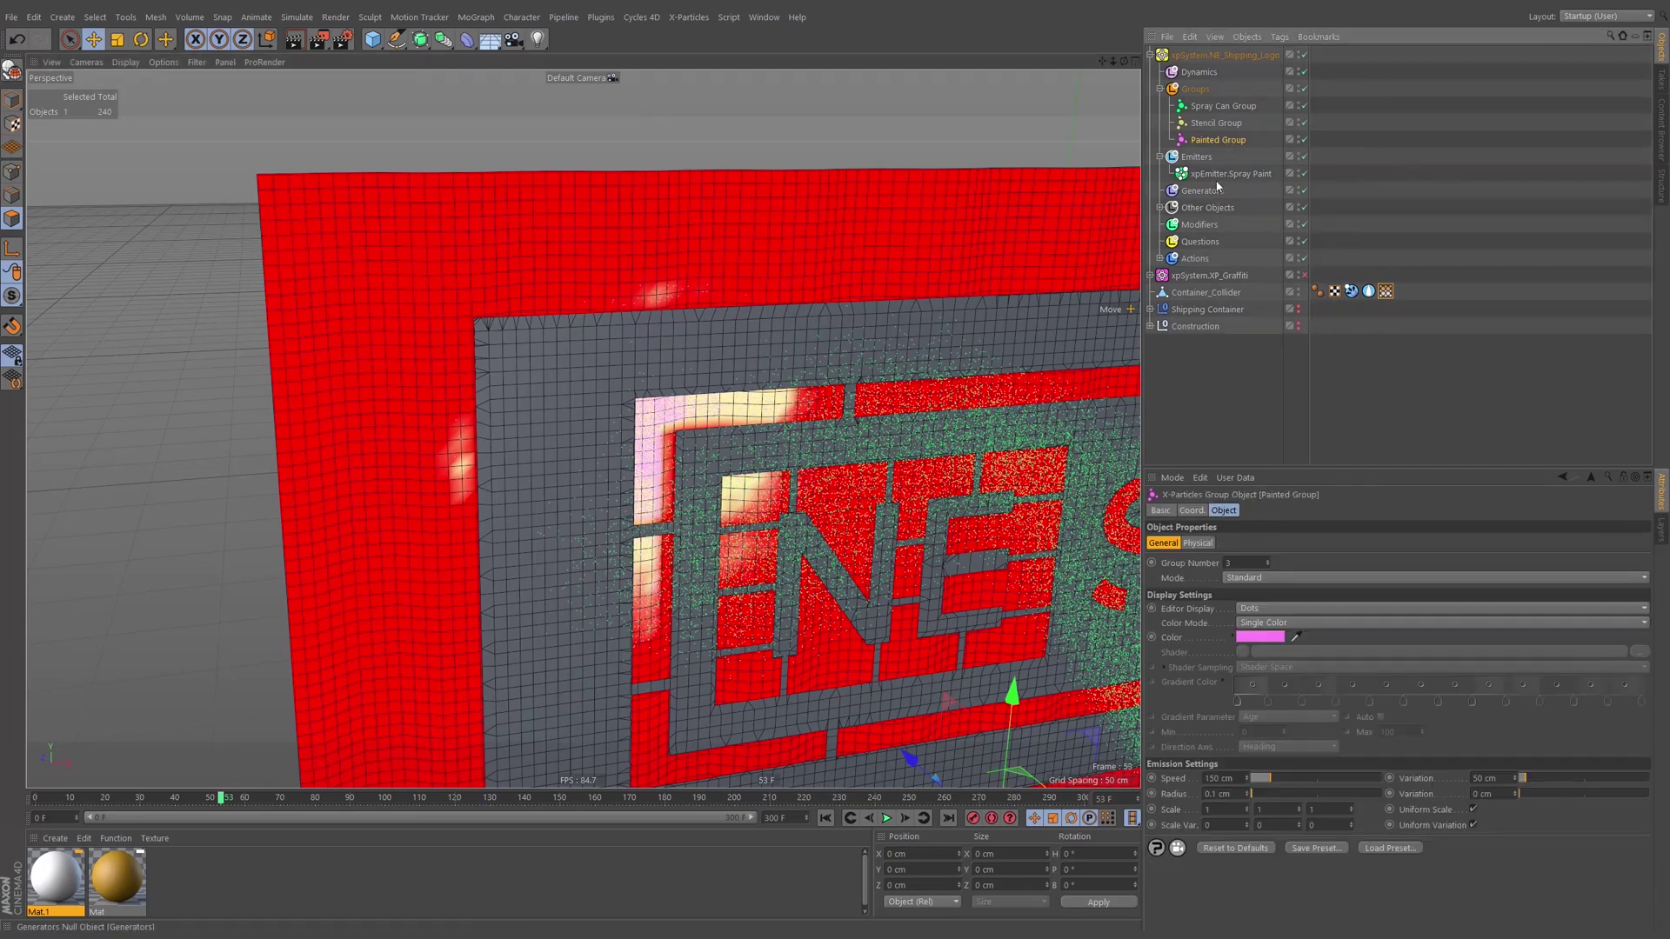
Add a new action from the container's collider tag and make it a Direct Action of type Change Life.
left_click(1351, 291)
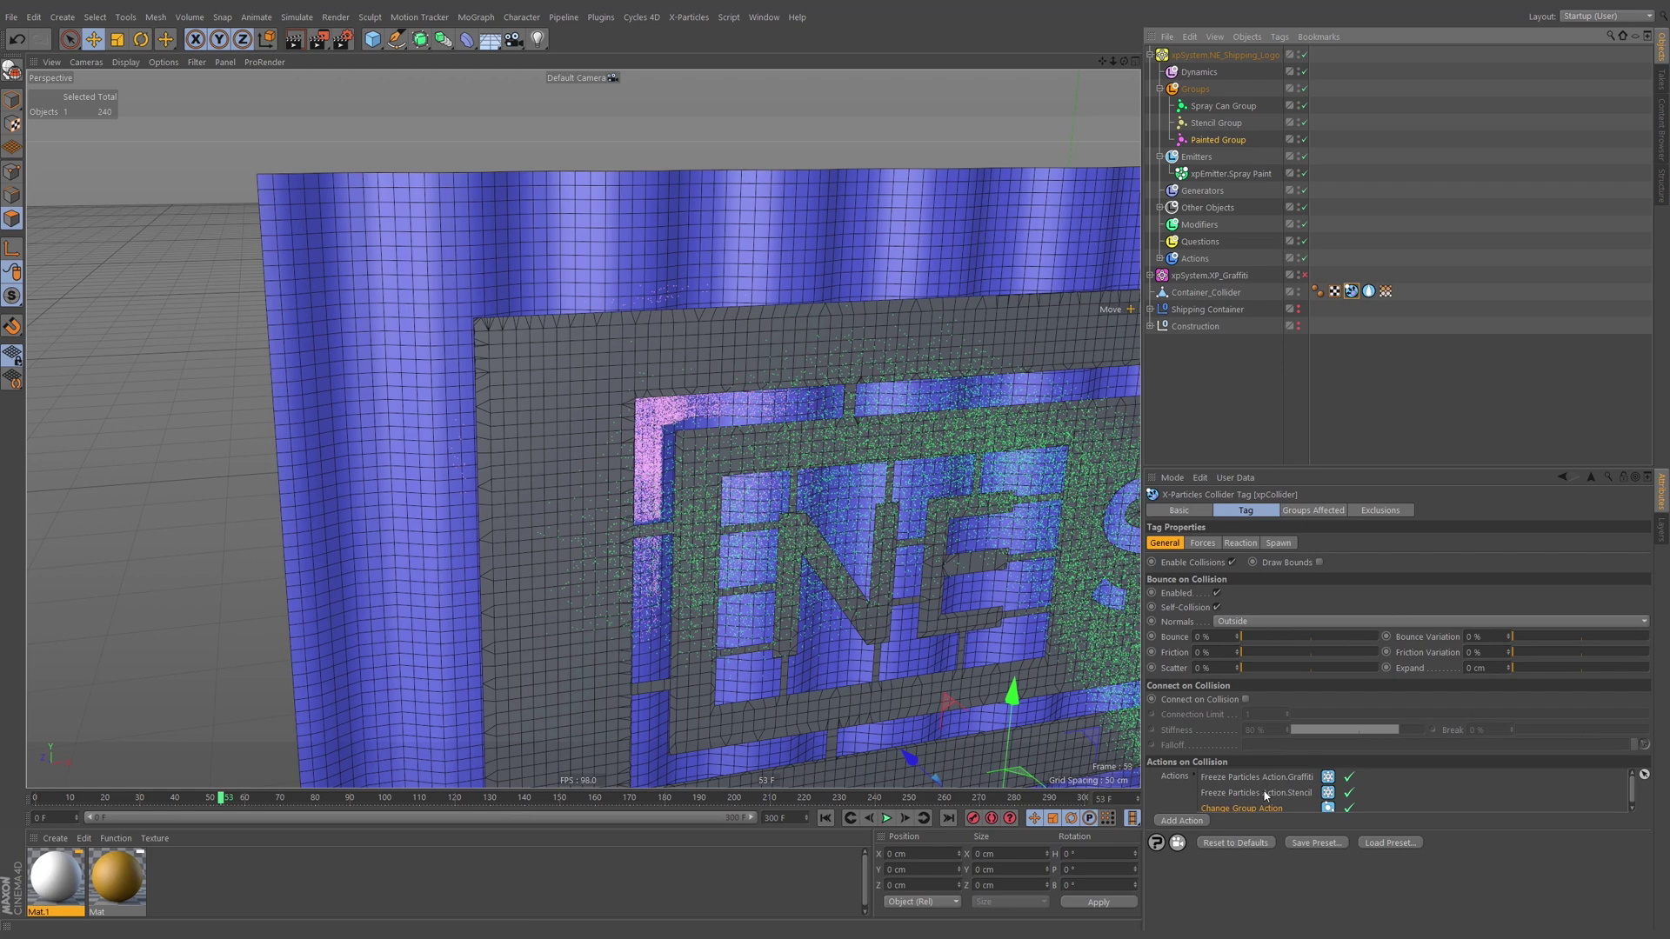
left_click(1181, 820)
left_click(1183, 896)
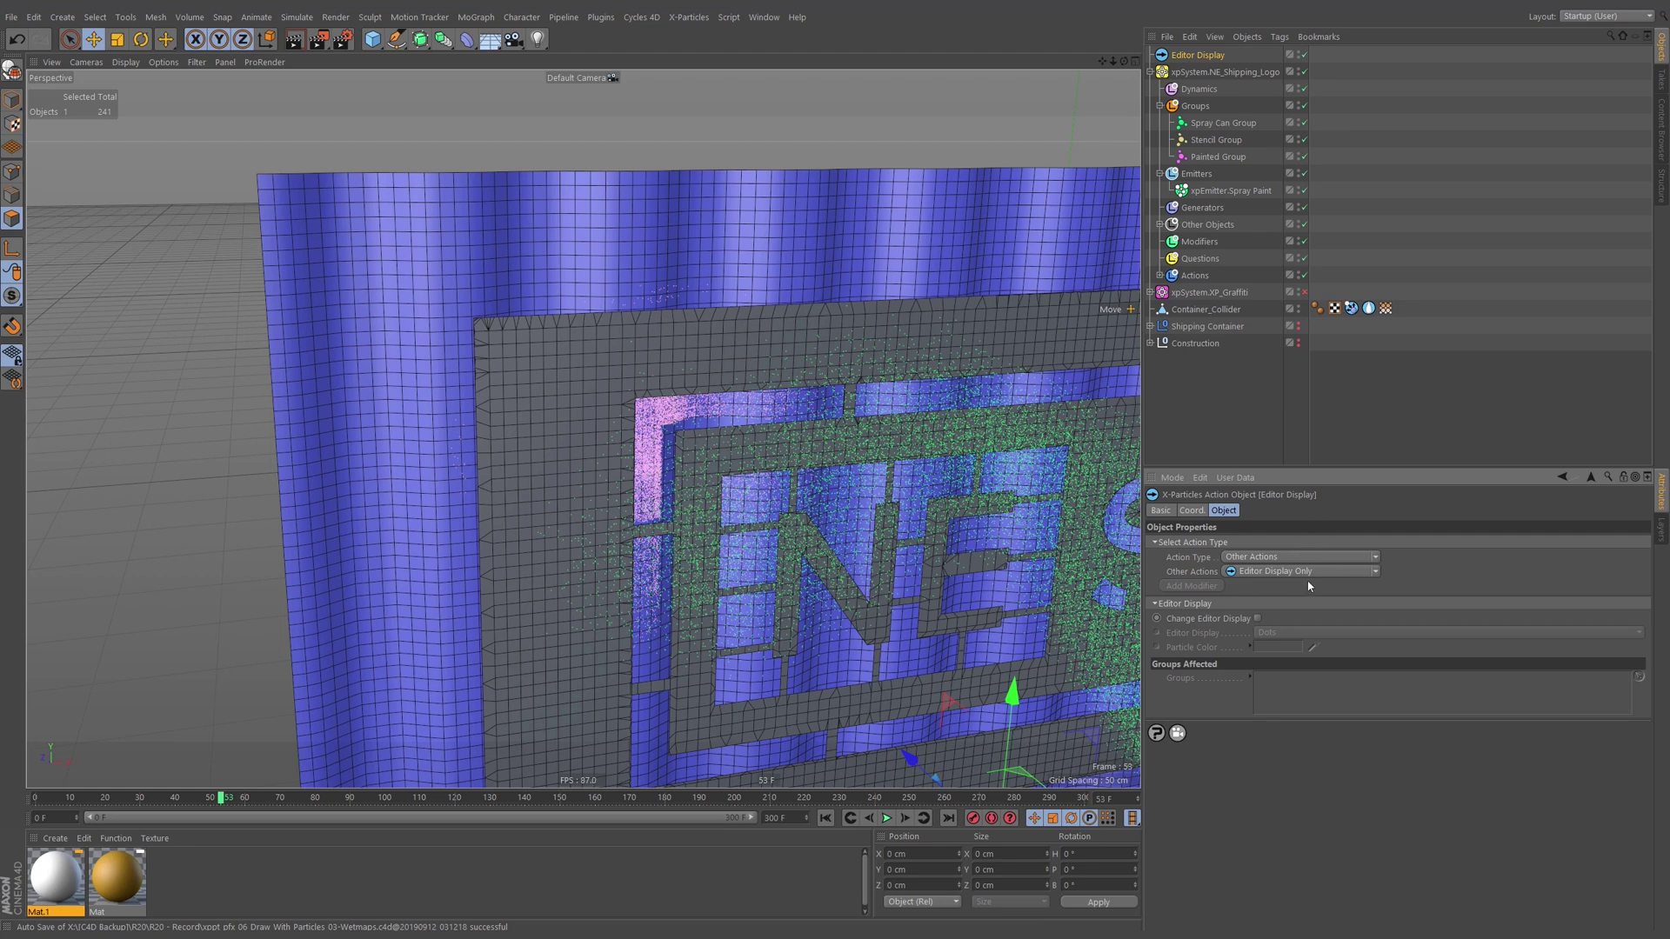
left_click(1291, 558)
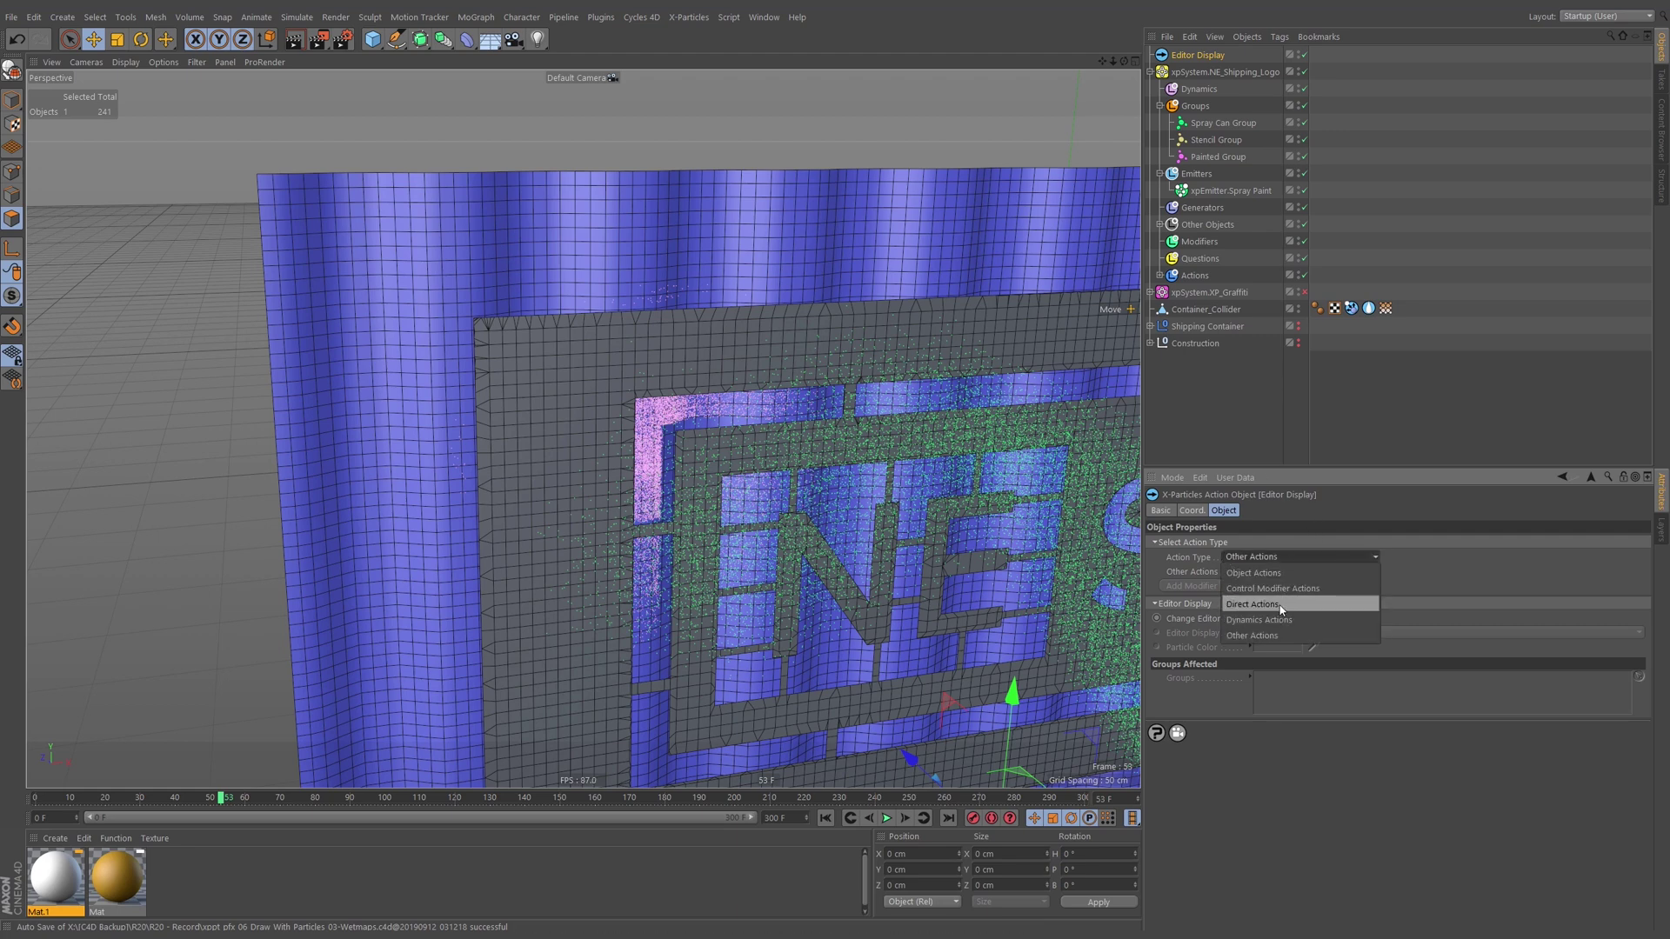
left_click(1279, 604)
left_click(1296, 572)
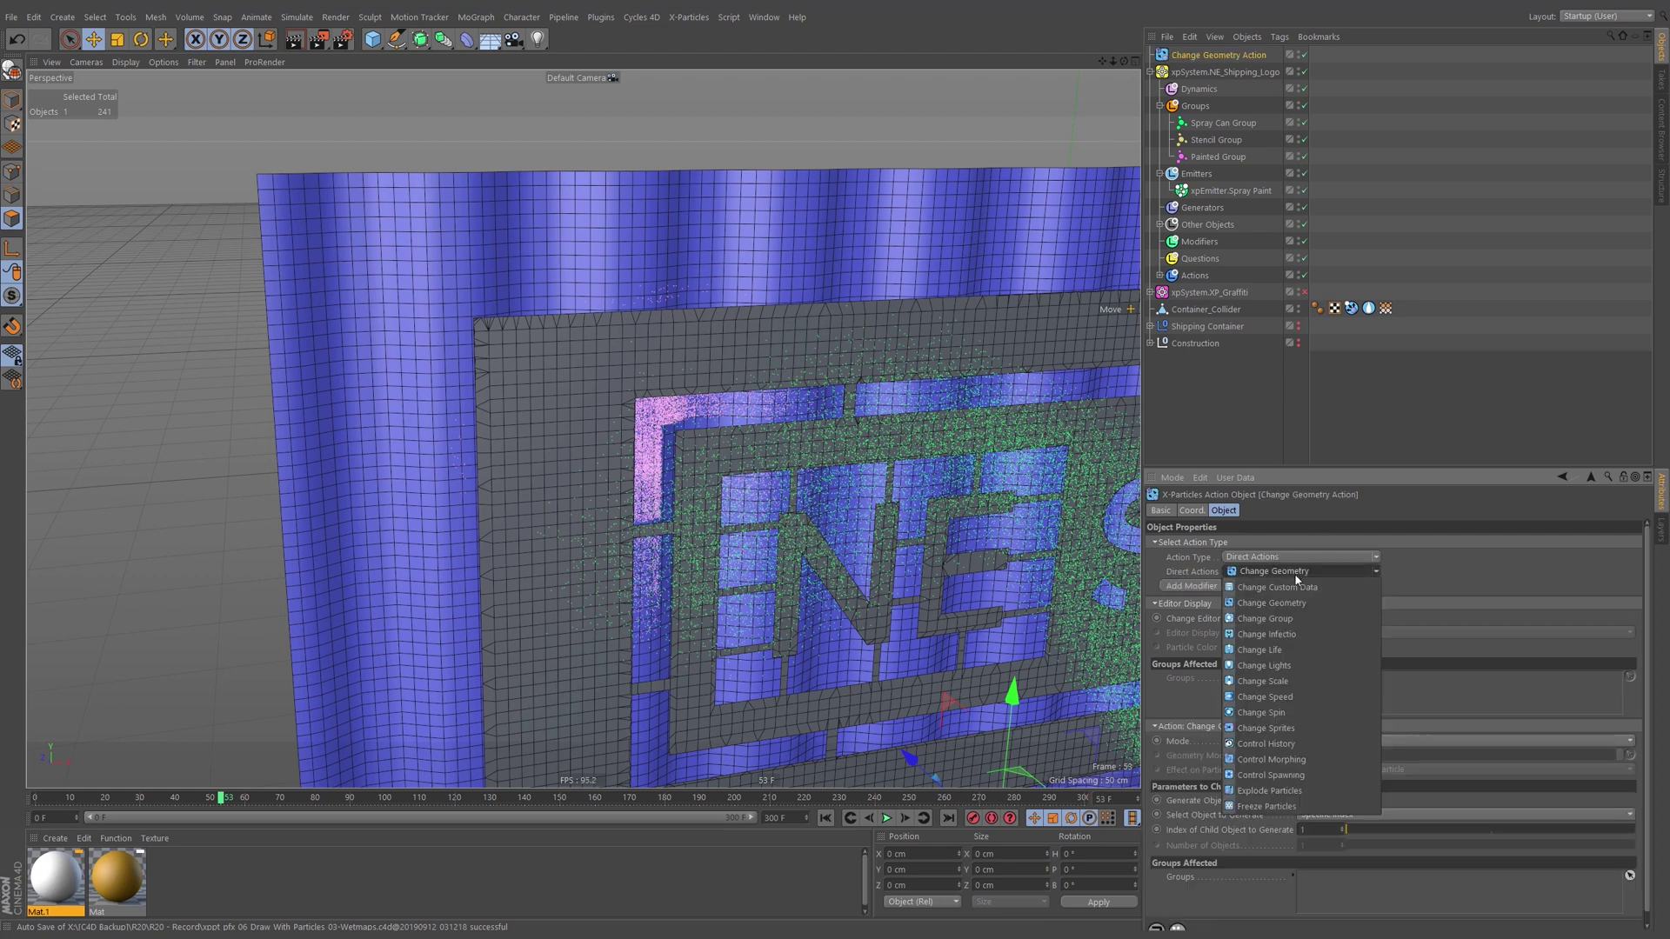
left_click(1285, 651)
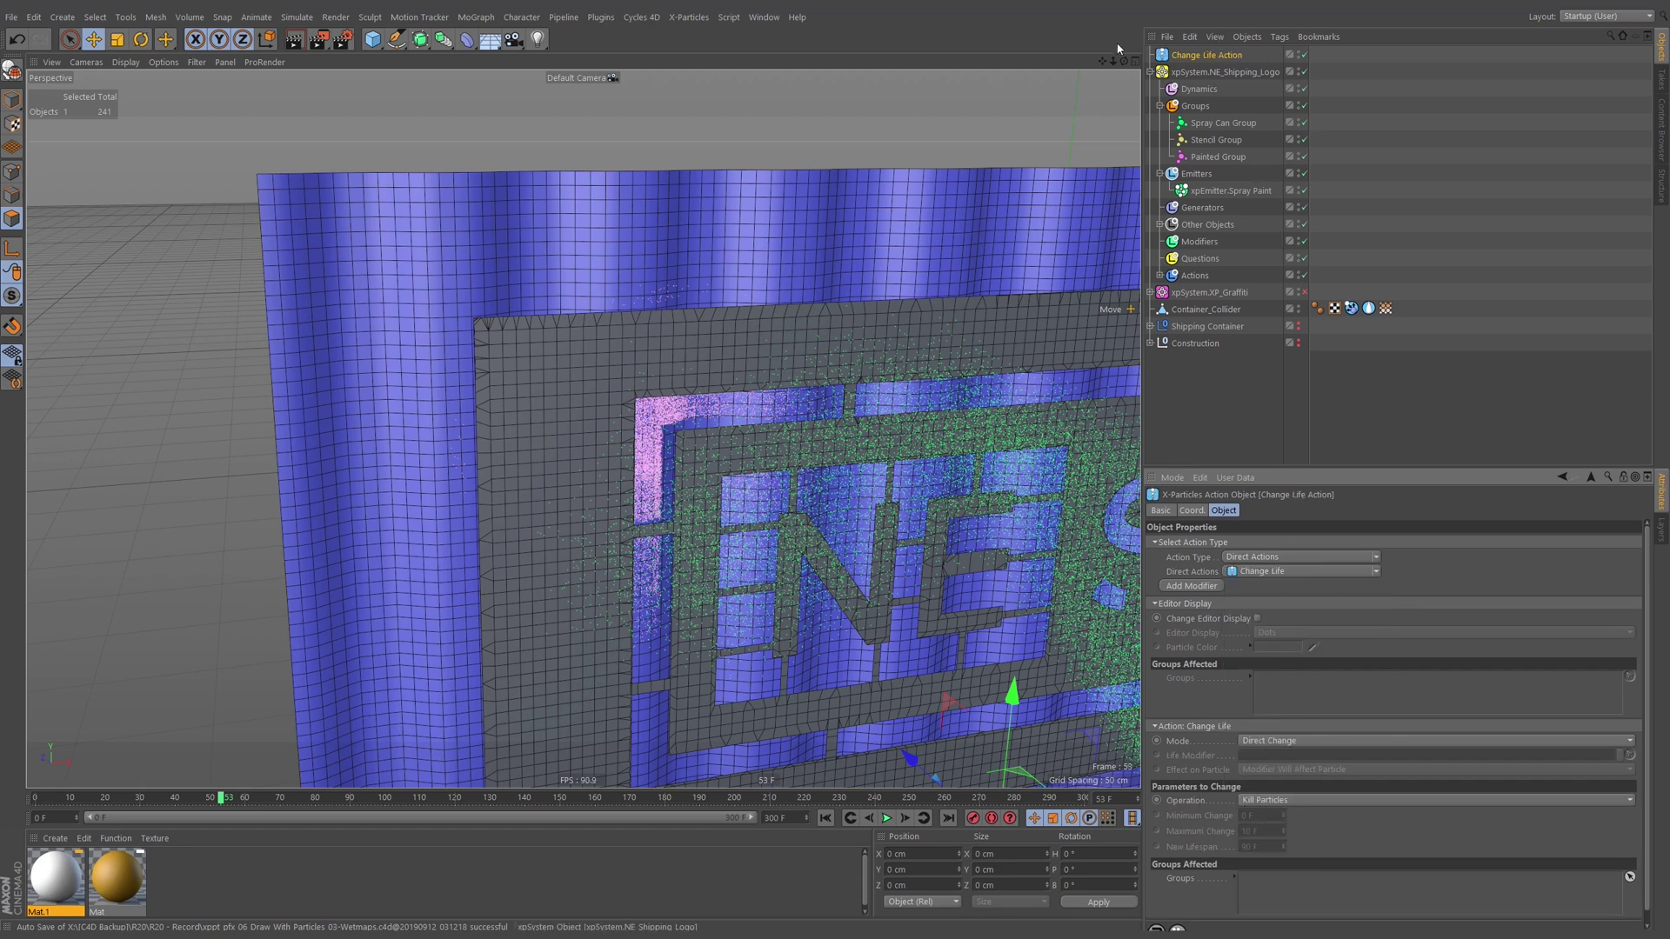
Set the Change Life Action to Set Lifespan Relative to Age, from 5 F to 20 F, and move it into the Actions folder.
left_click(1278, 802)
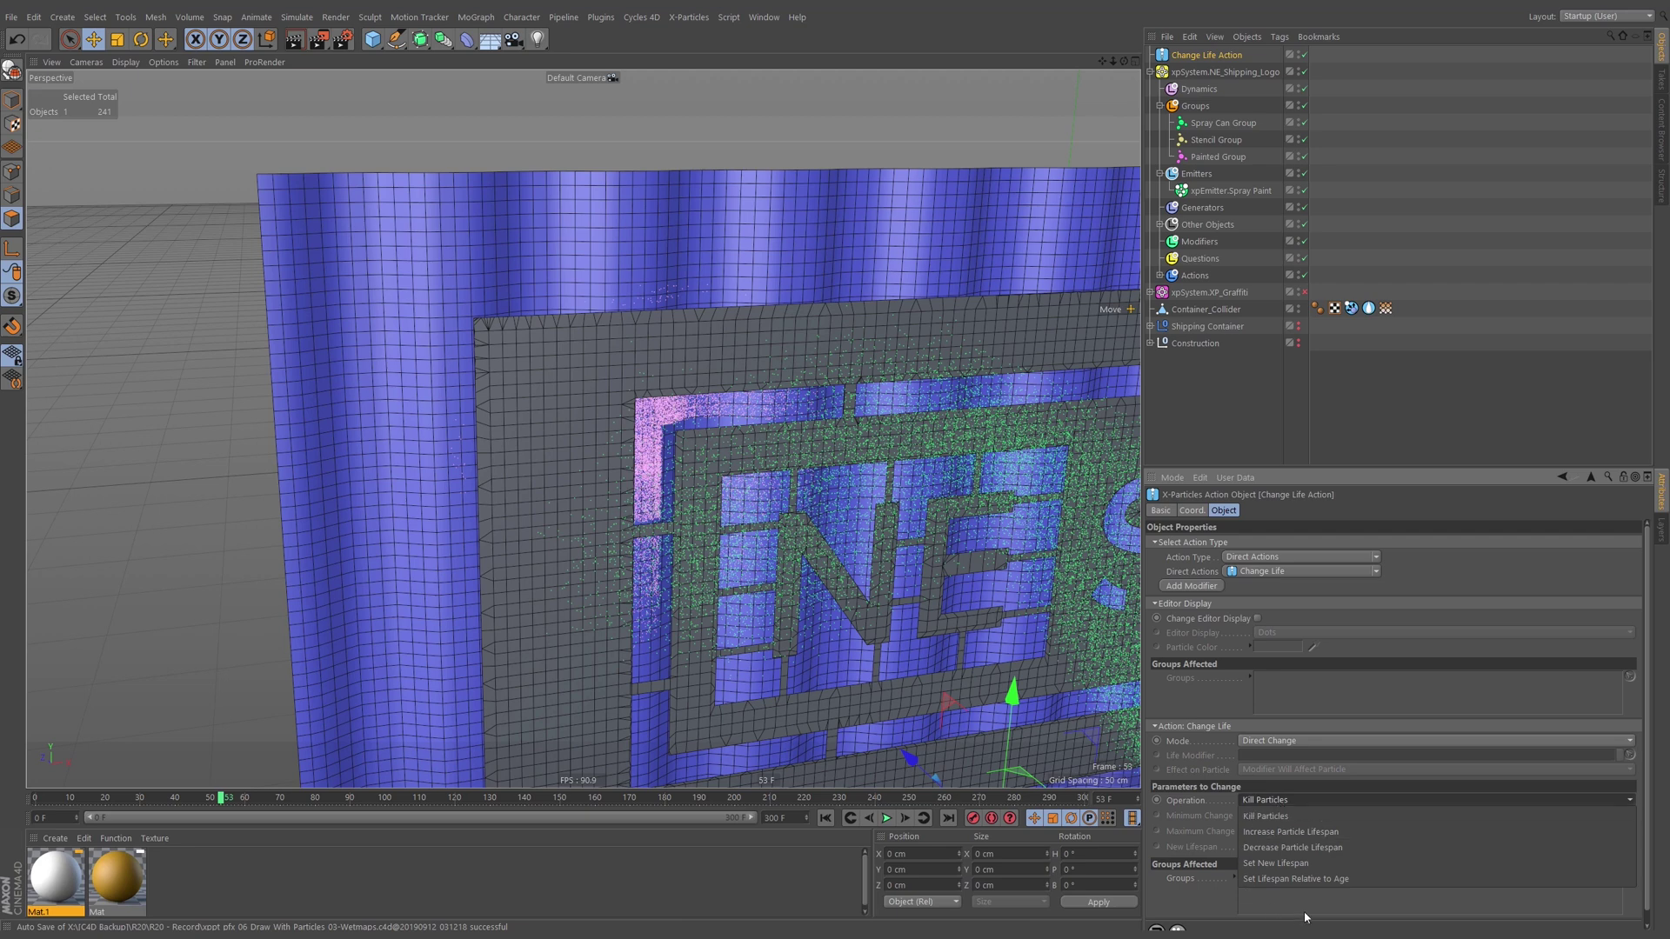
left_click(1320, 882)
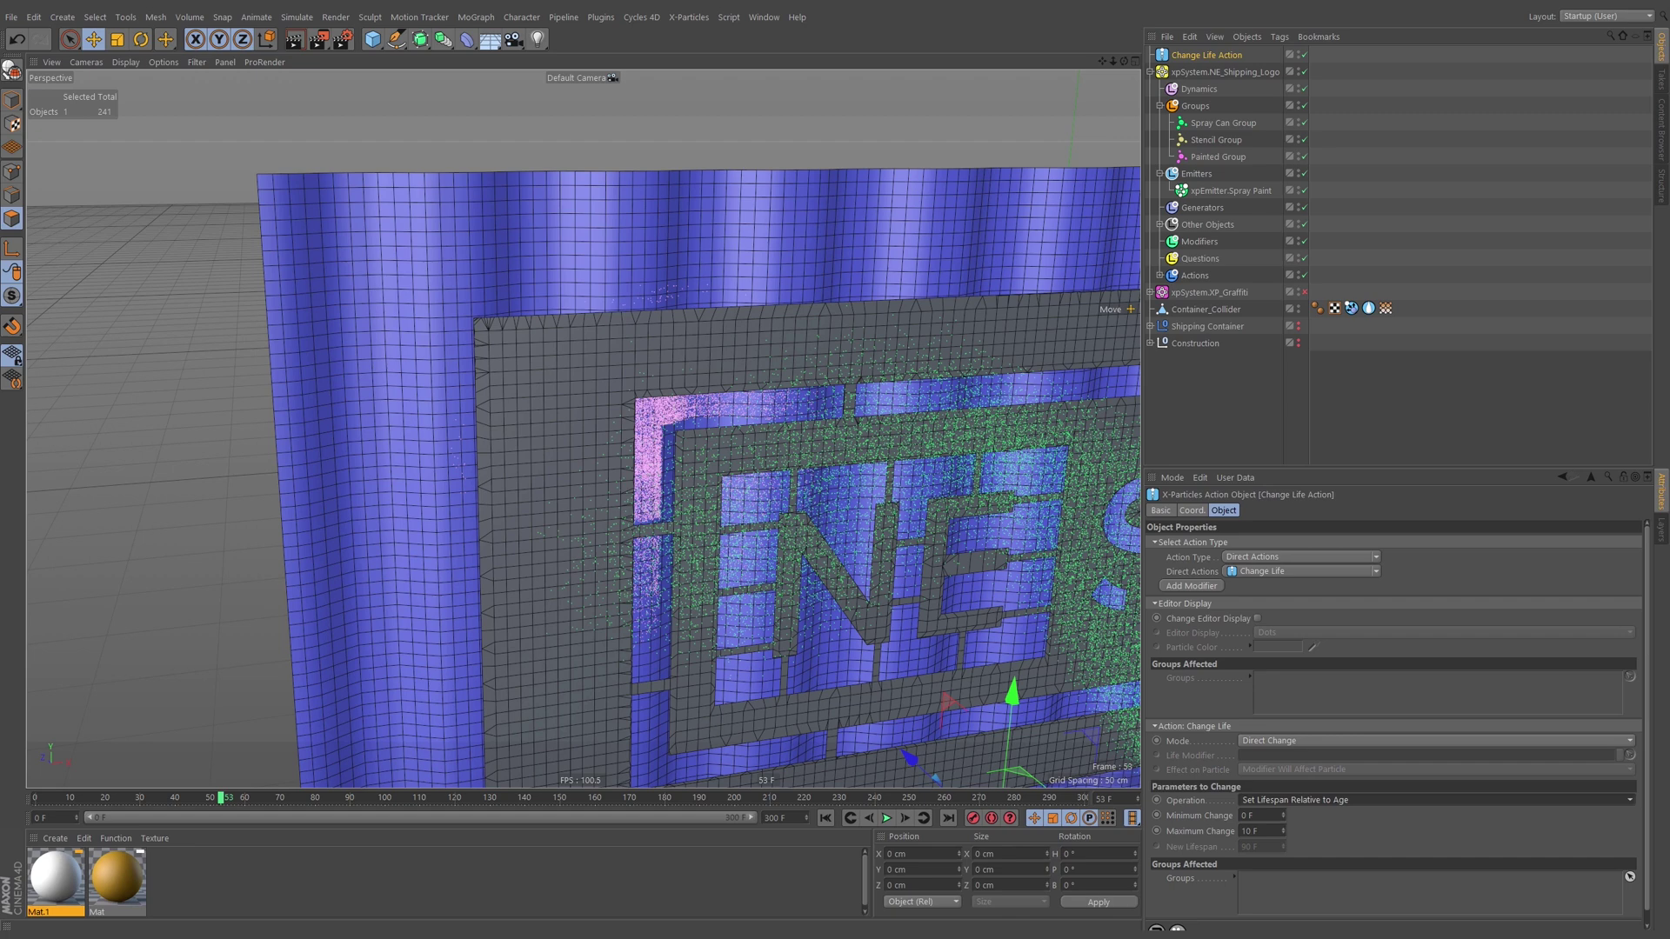
left_click(1261, 816)
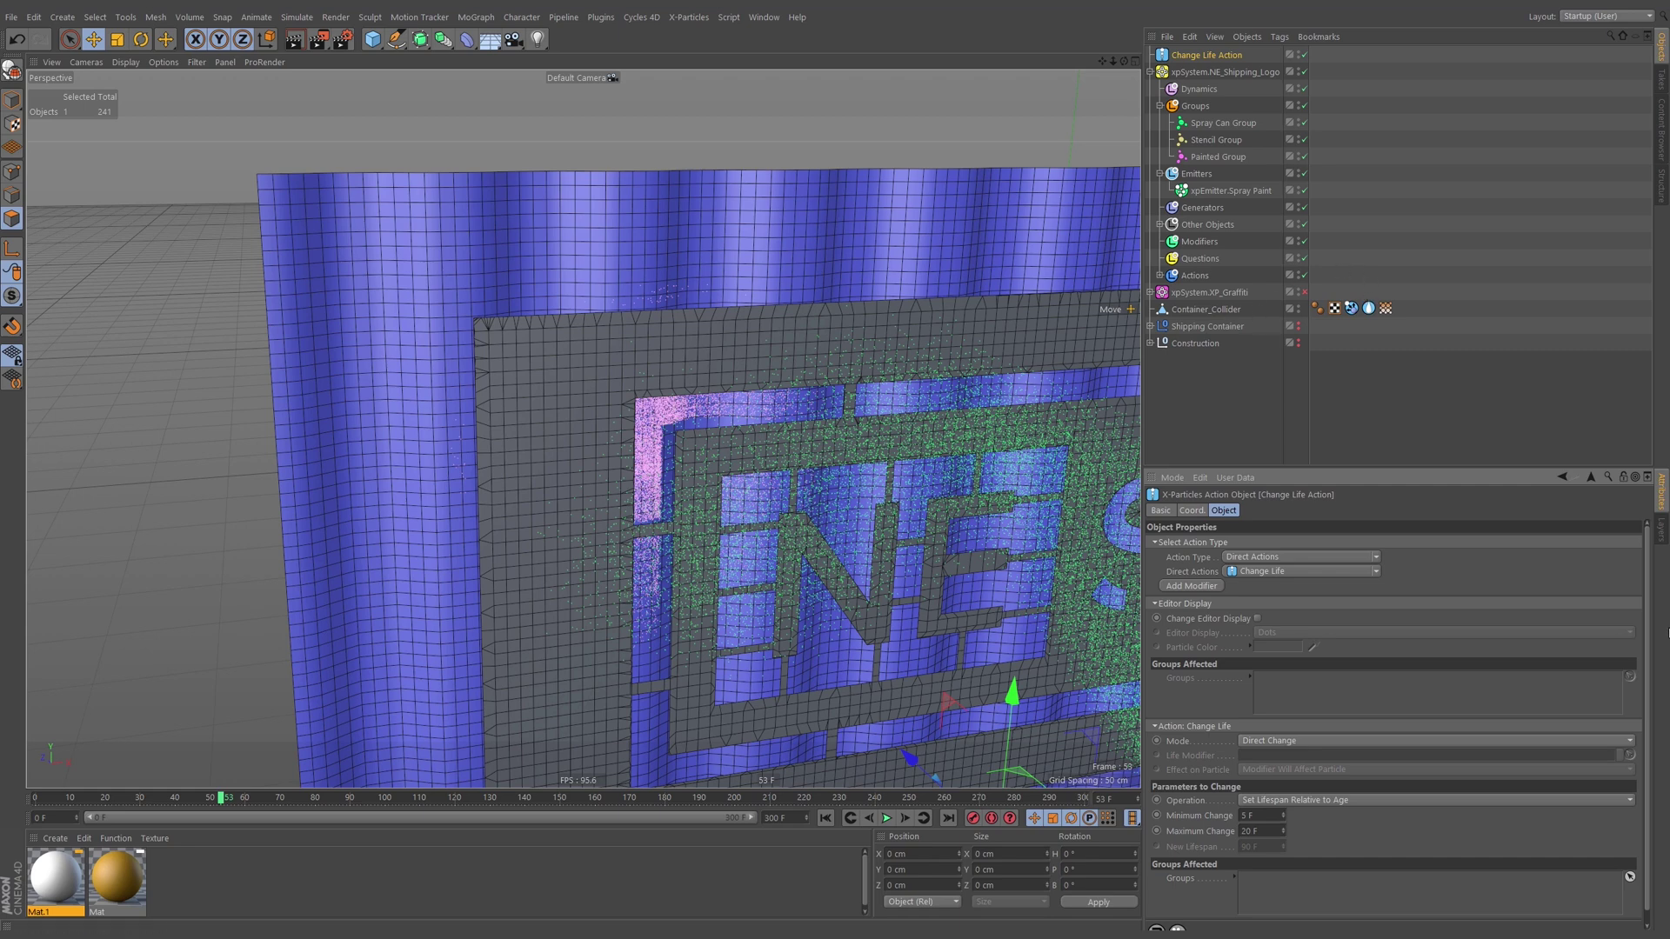
left_click_drag(1206, 55, 1222, 335)
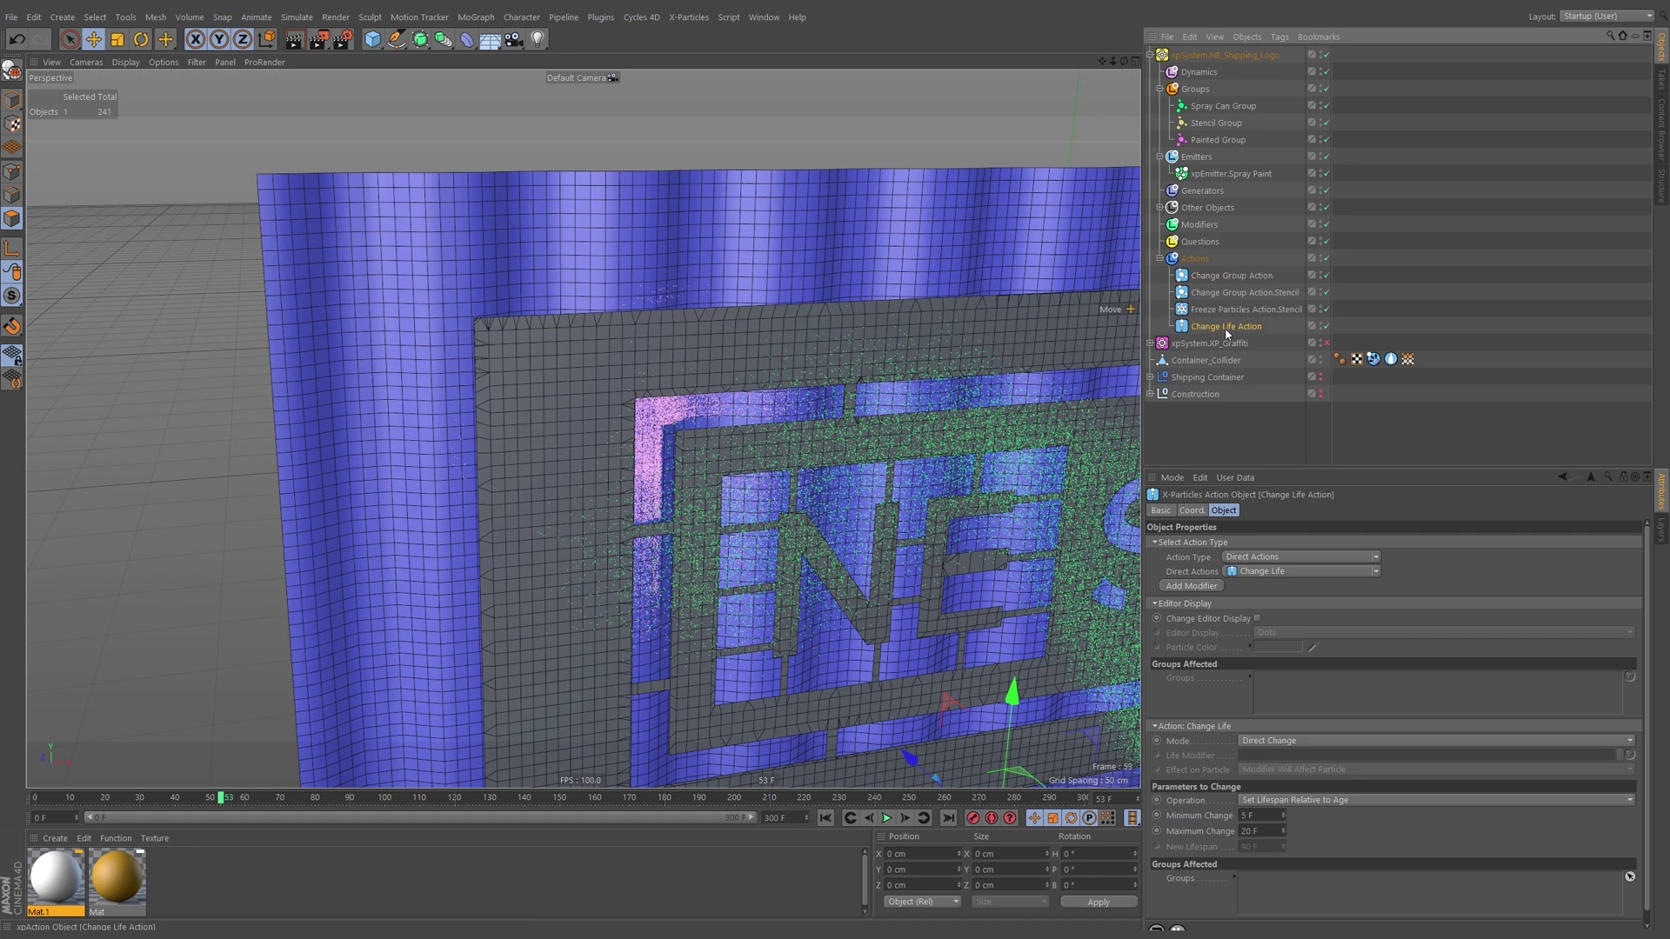
double_click(1228, 325)
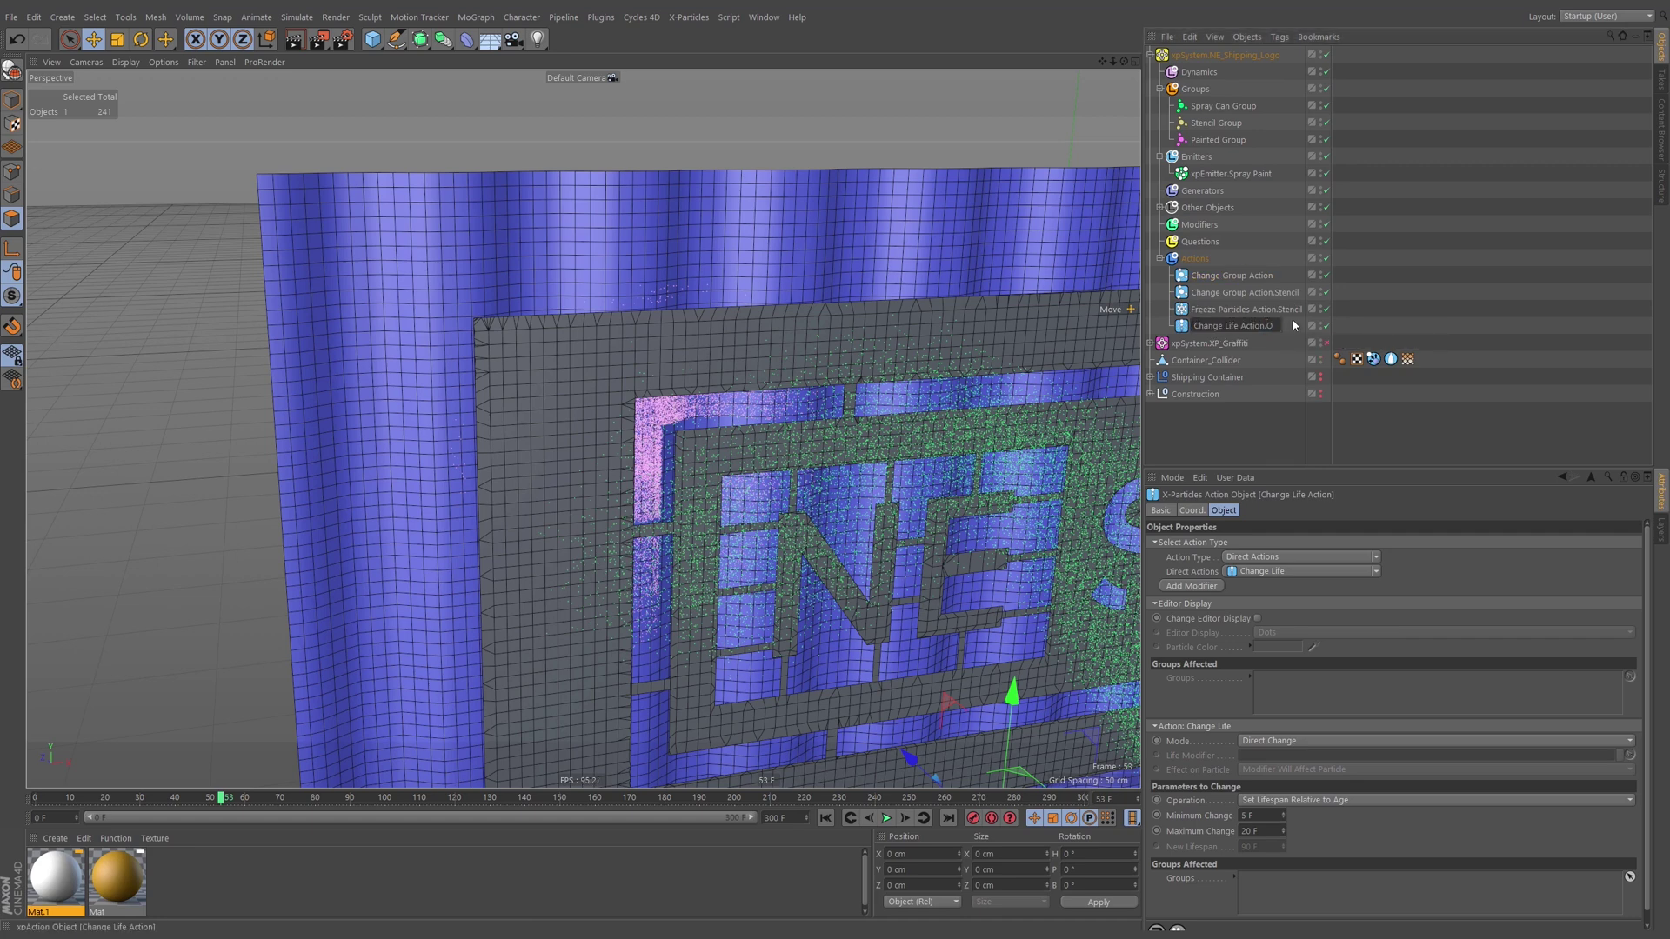
key("BackSpace")
key("BackSpace")
key("BackSpace")
key("BackSpace")
key("Return")
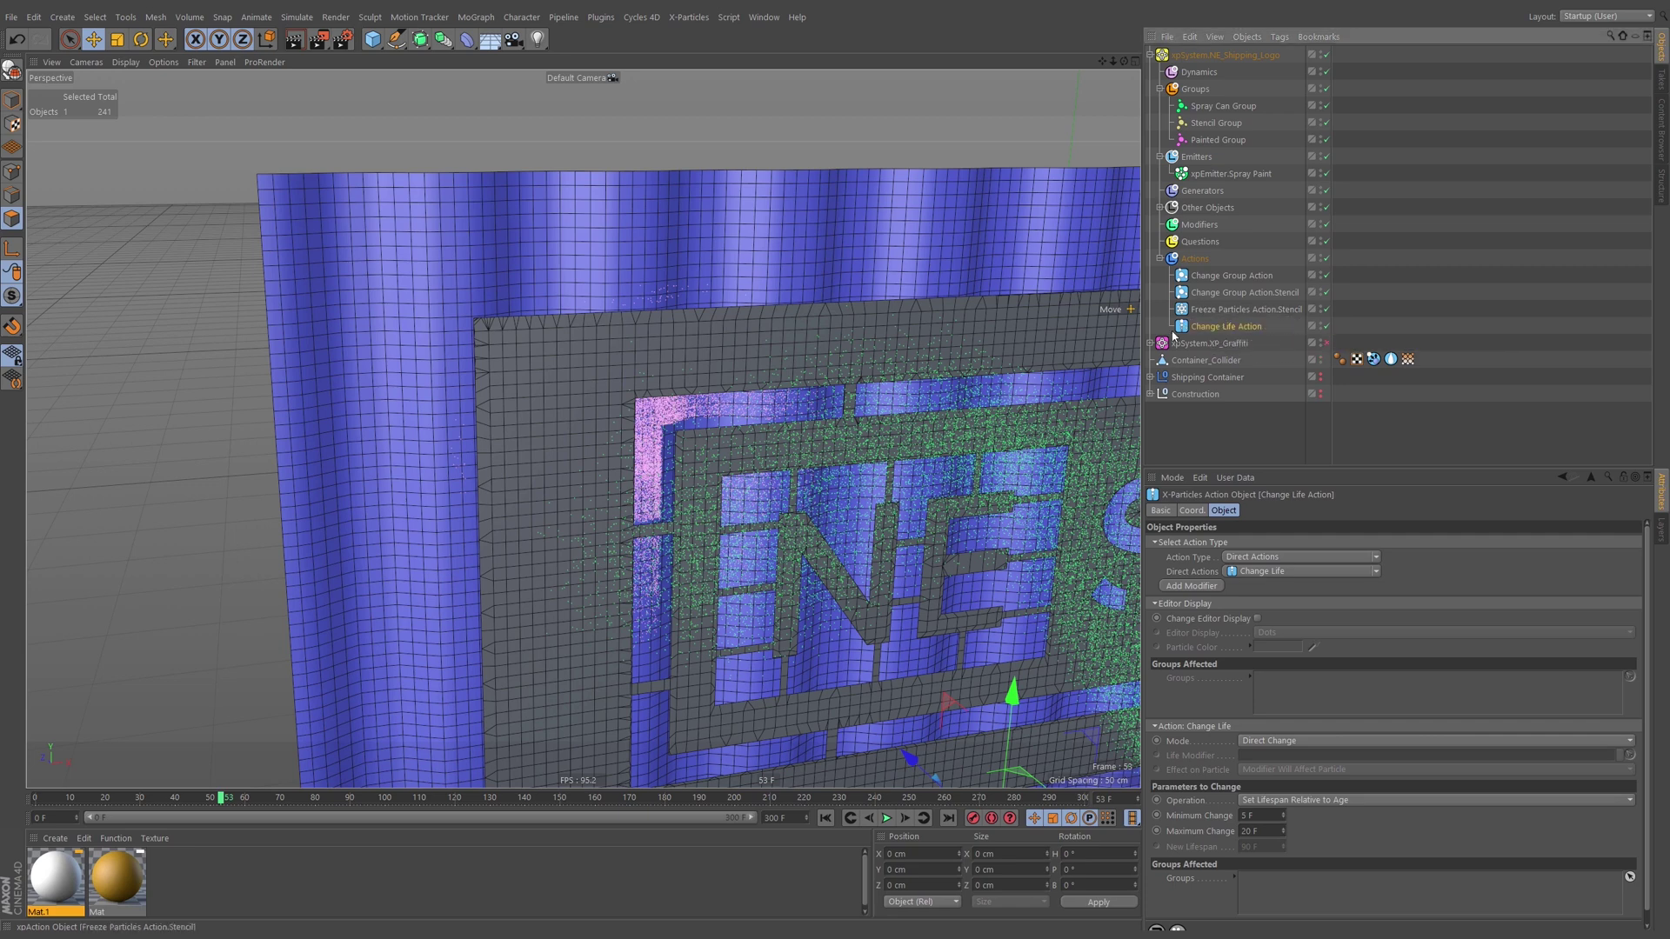
Add the Change Life Action to the Actions on Collision of the NE_Shipping_Logo_Stencil's collider tag.
left_click(1160, 207)
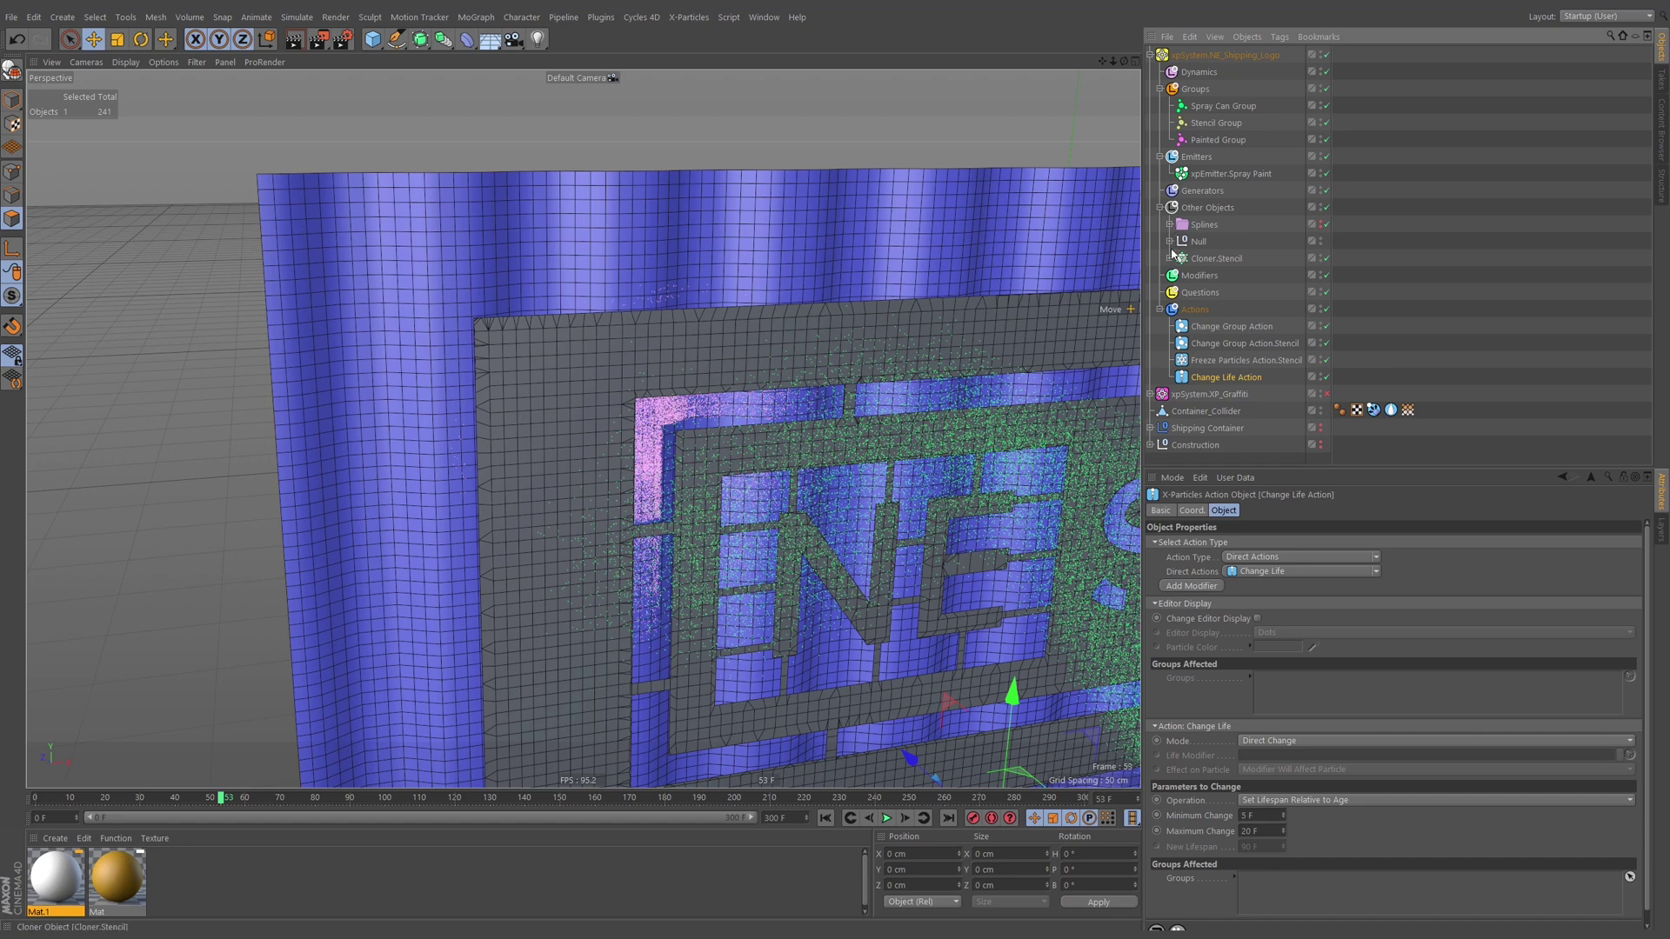
left_click(1170, 242)
left_click(1356, 257)
left_click_drag(1227, 394, 1271, 623)
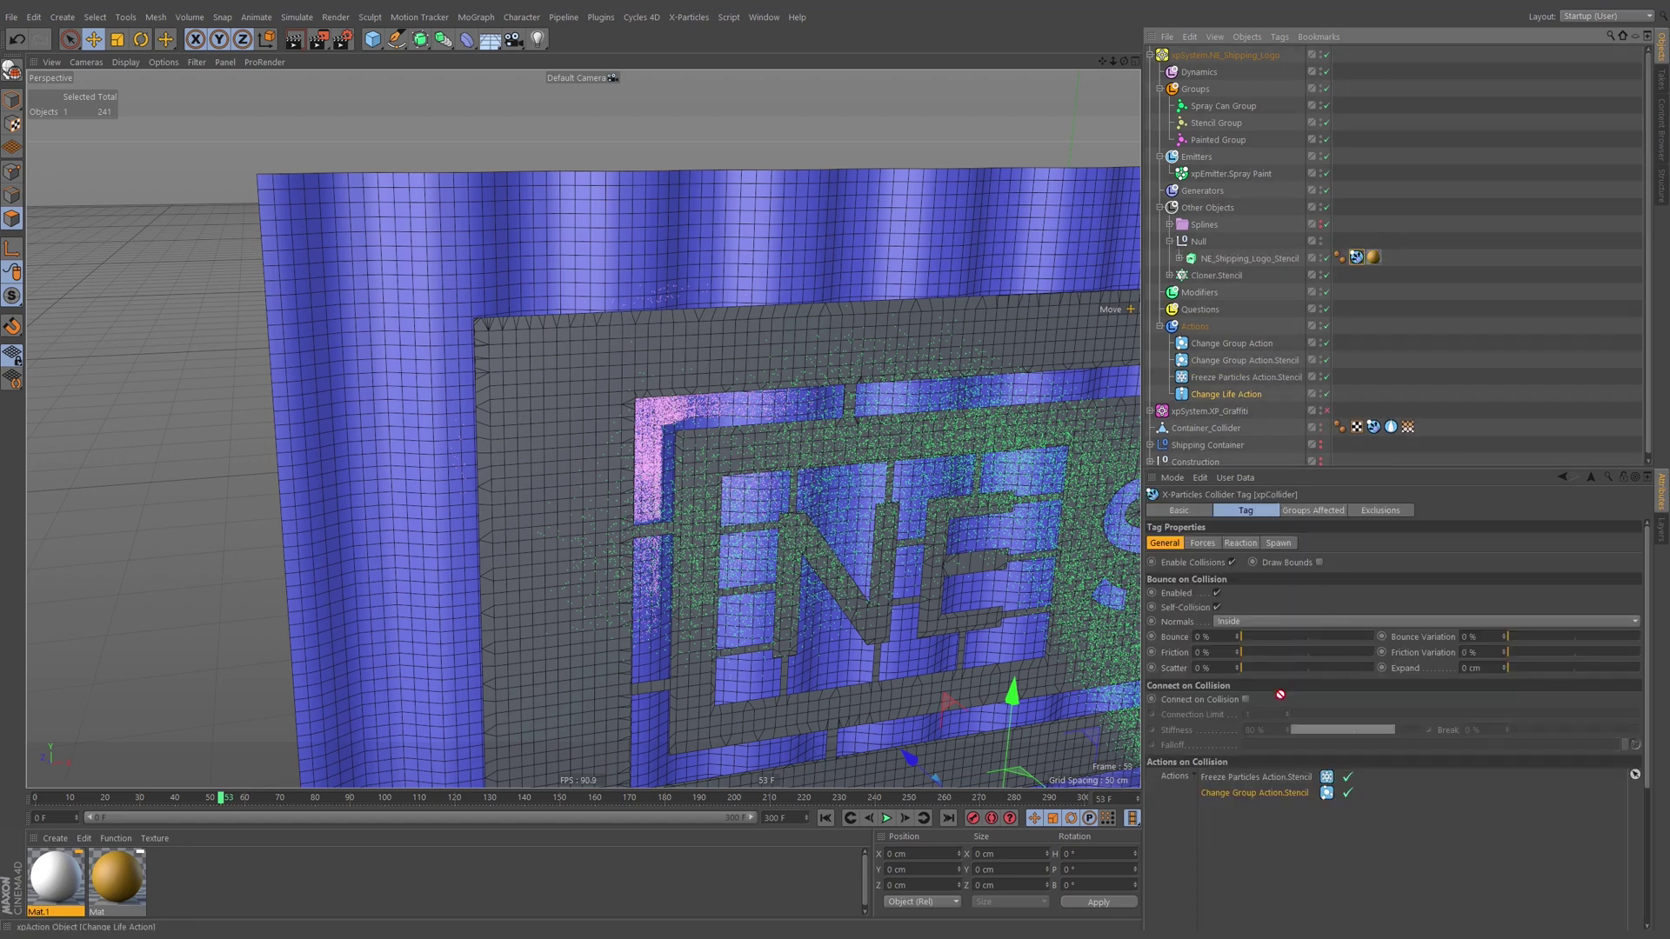
left_click_drag(1311, 862, 1304, 848)
Select the Stencil Group, replay the simulation from the start to frame 74, and inspect the particles up close at the stencil.
left_click_drag(947, 634, 577, 421, "alt")
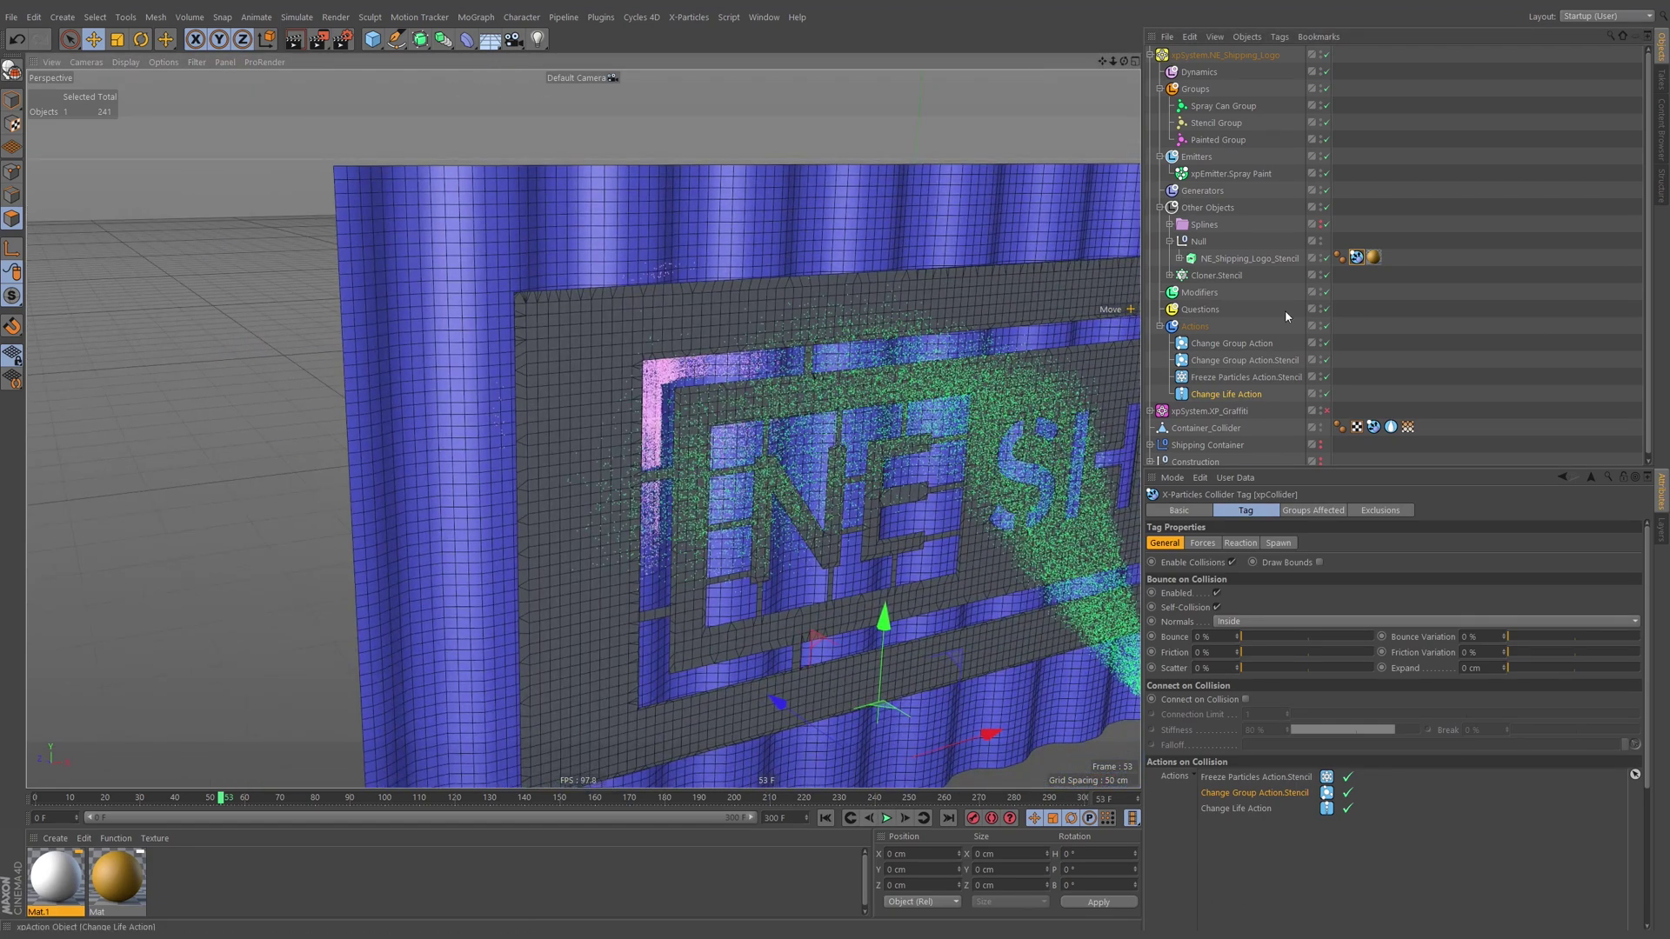
left_click(1216, 127)
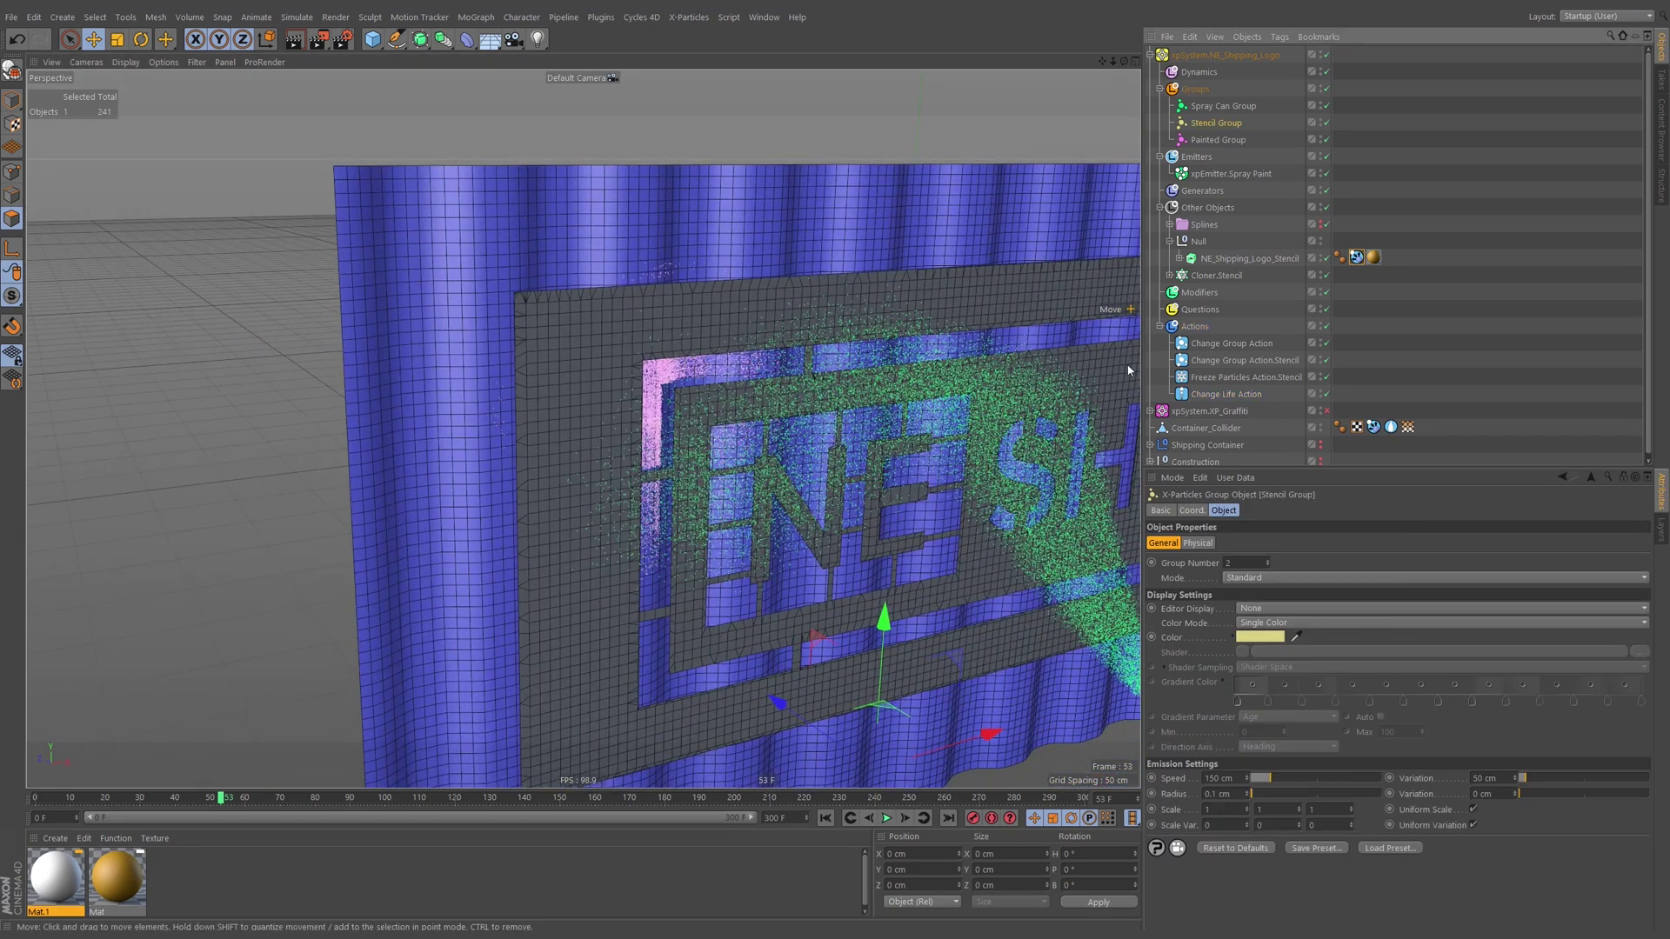
left_click(825, 817)
left_click(886, 818)
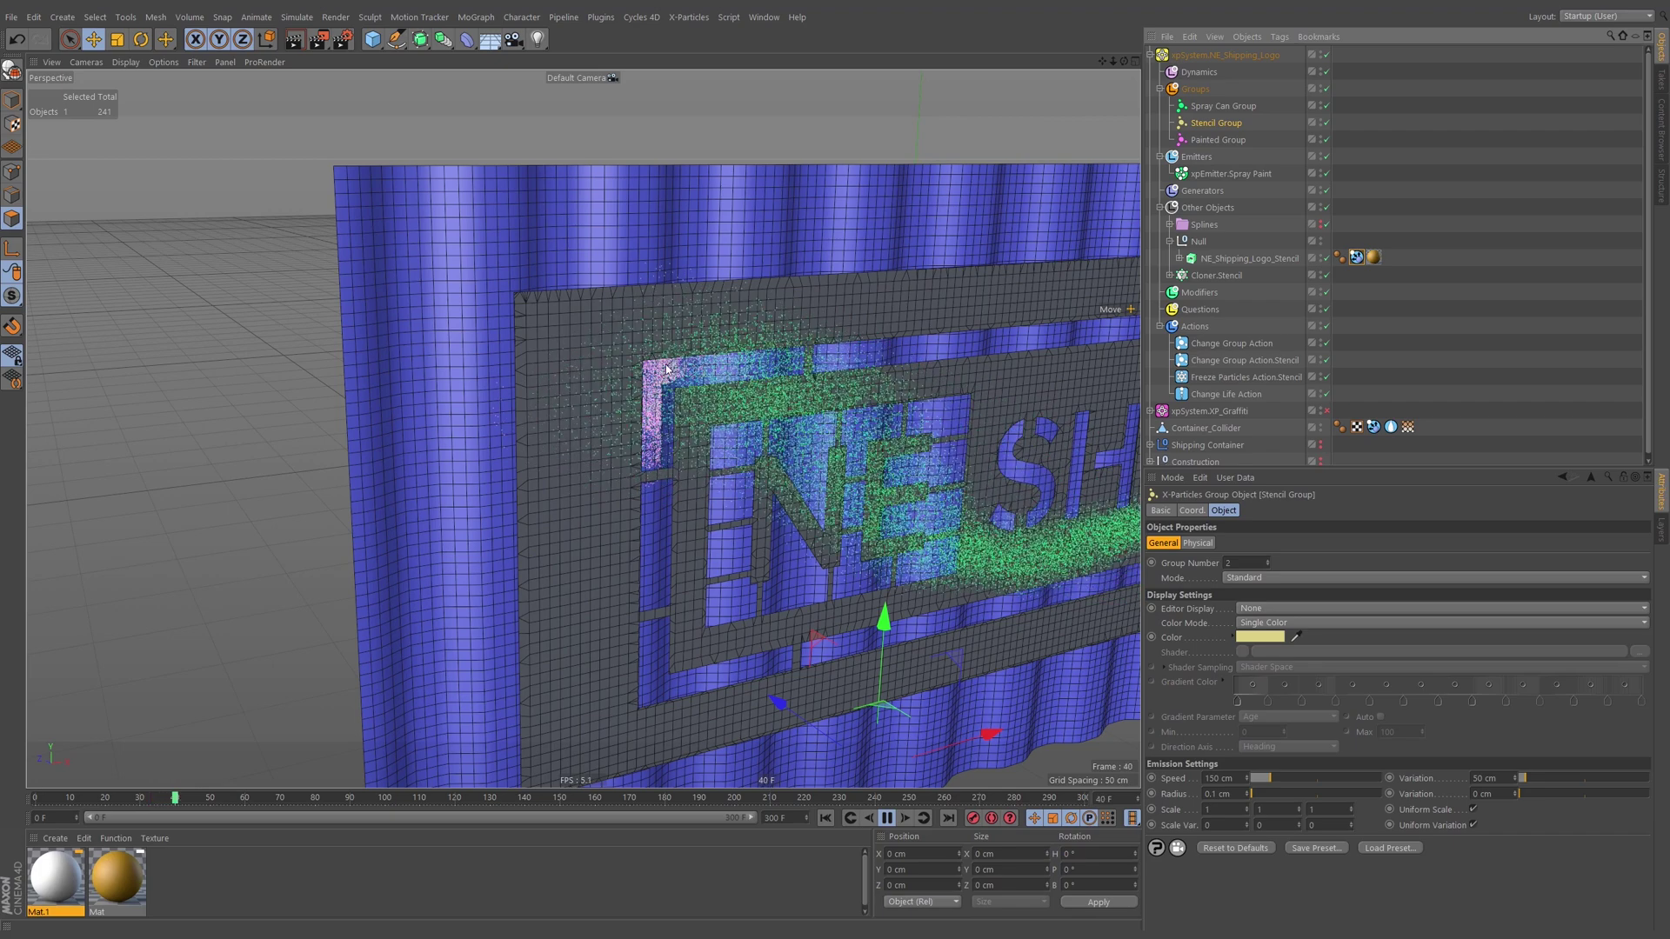
scroll(670, 375, "up", 6)
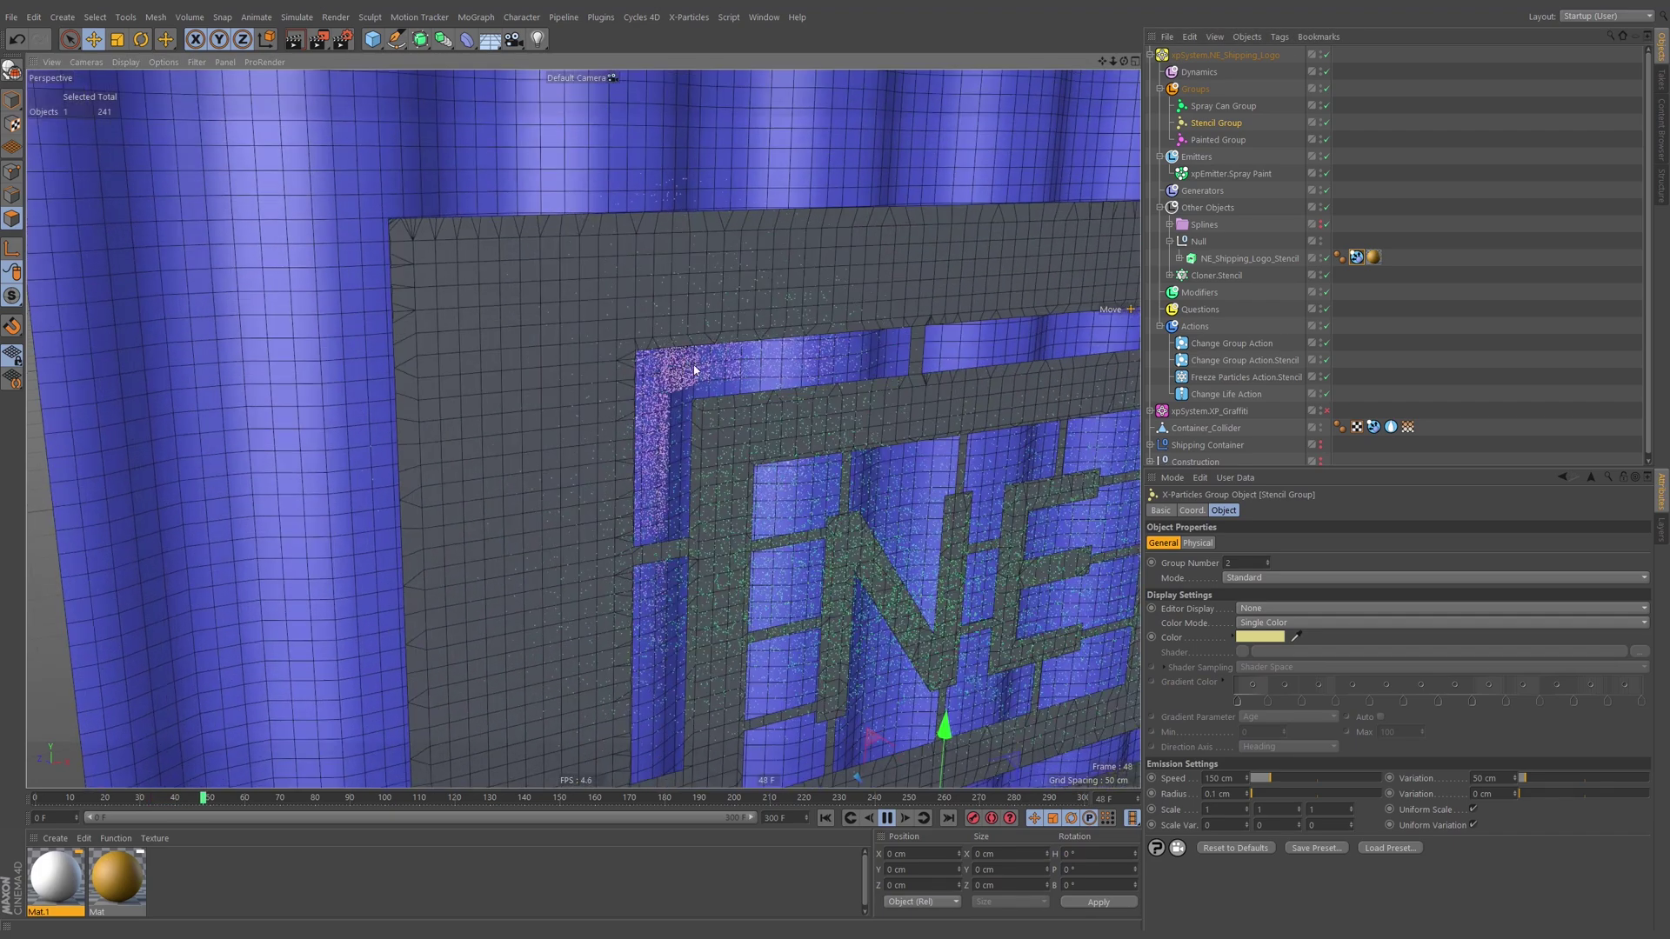
scroll(766, 359, "up", 5)
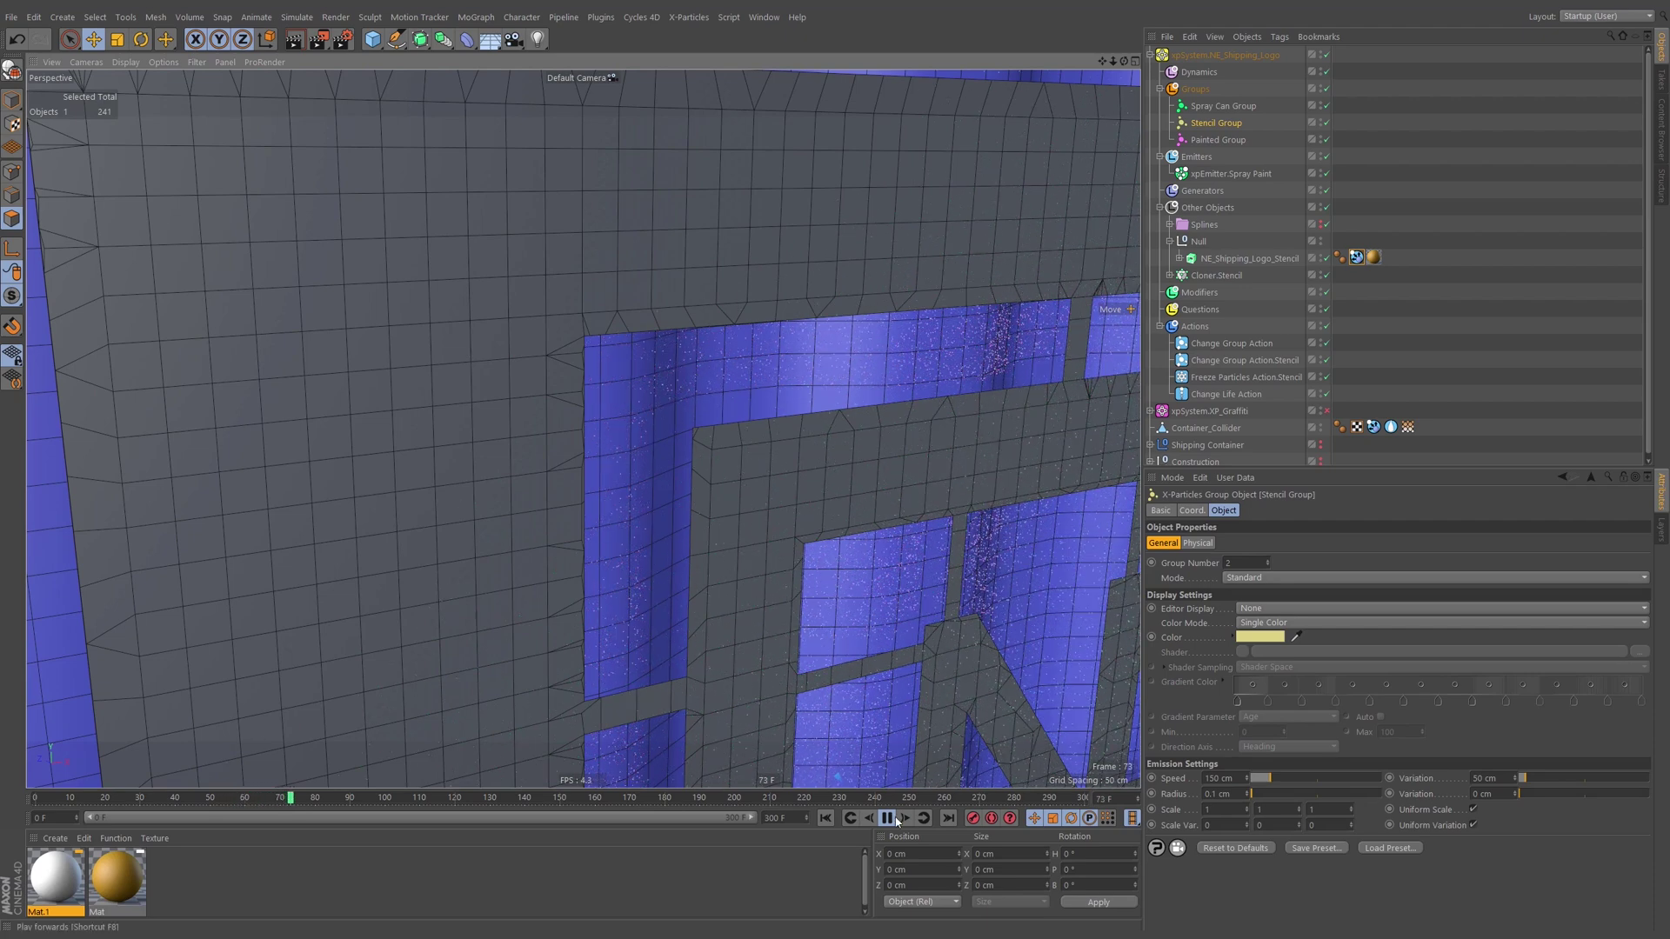
Enable Render Only on the container collider's wet map and restart the simulation from frame 0.
left_click(1391, 427)
left_click(1164, 543)
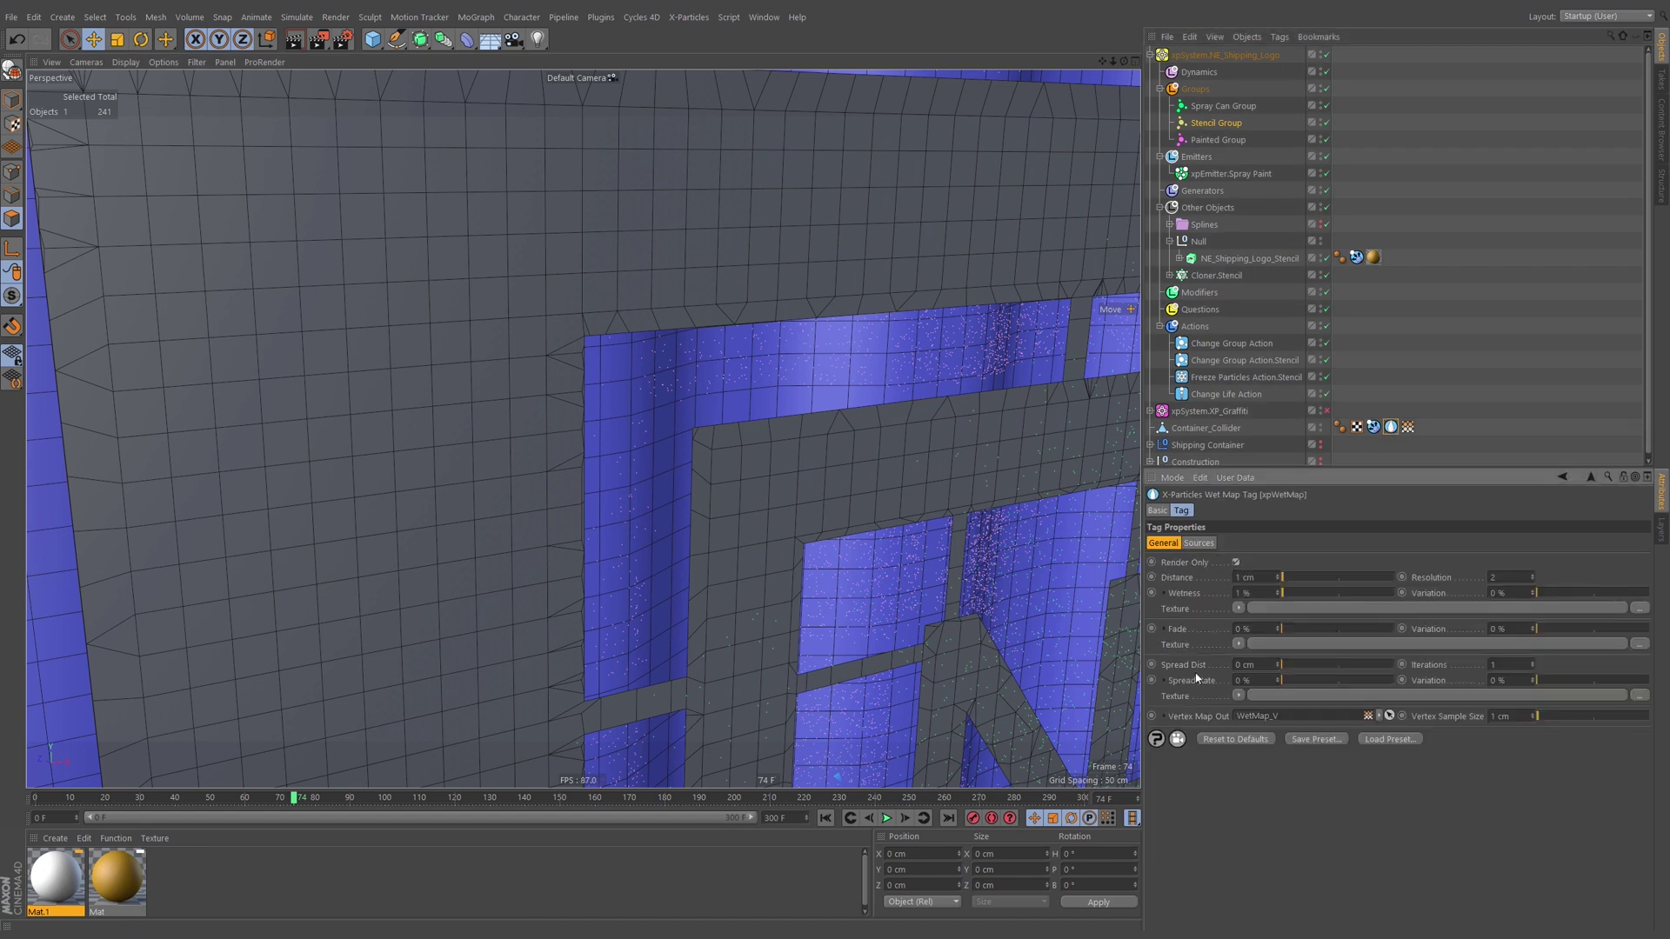
left_click(825, 817)
left_click(886, 818)
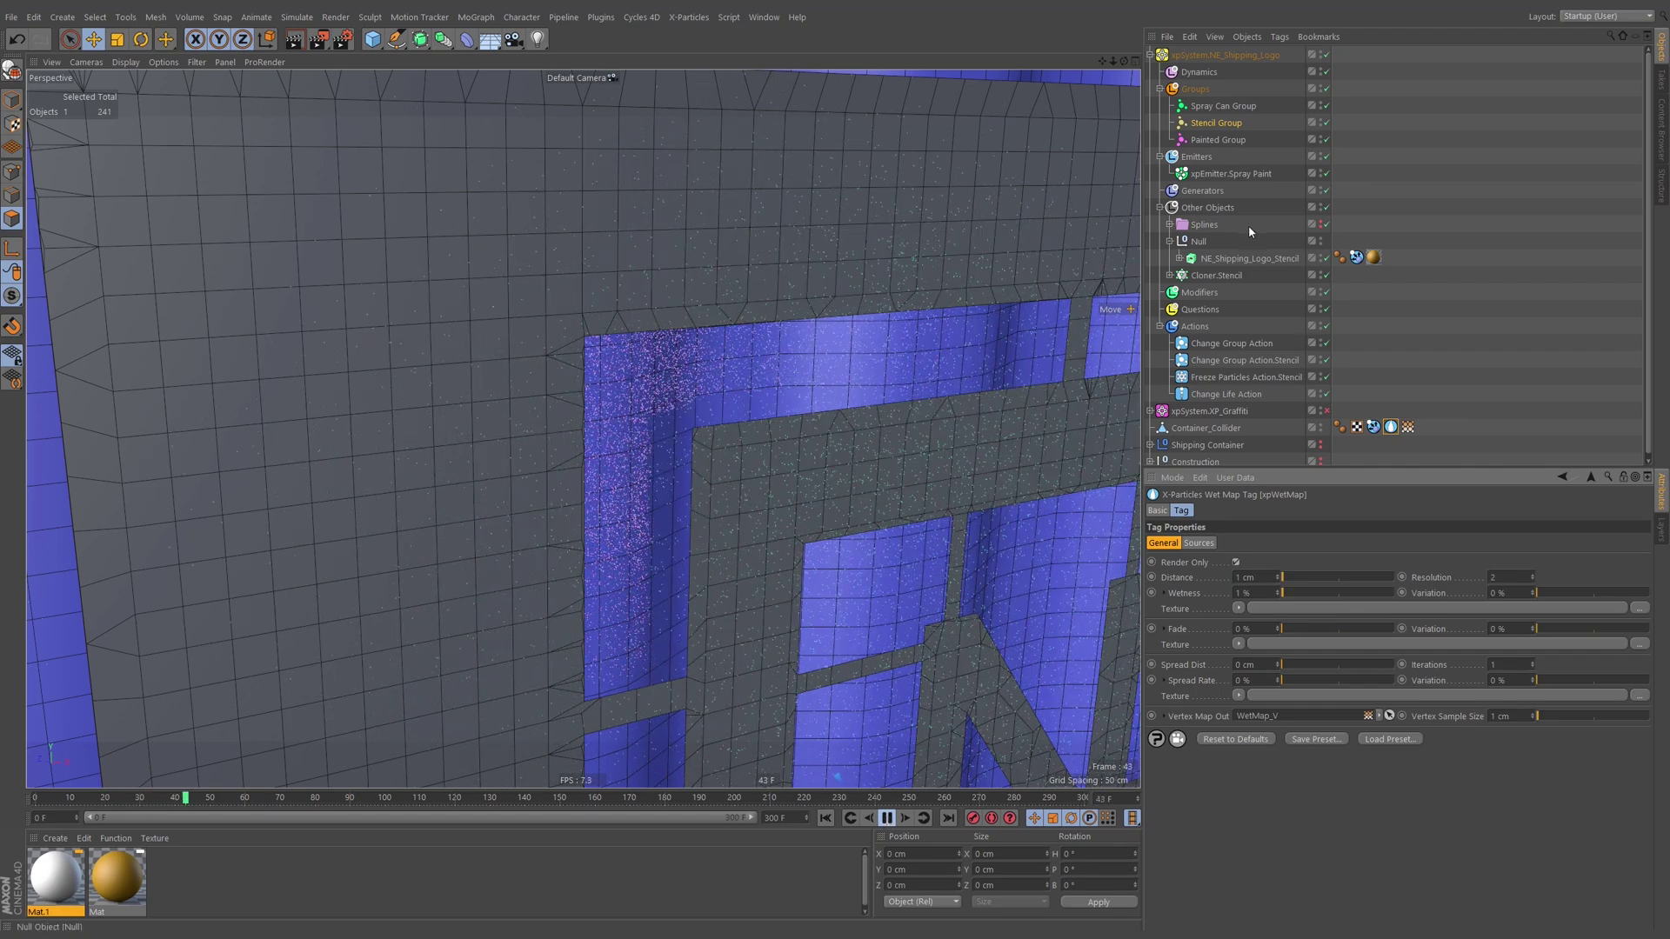
Set the Painted Group's Editor Display to Squares.
left_click(1218, 139)
left_click(1278, 608)
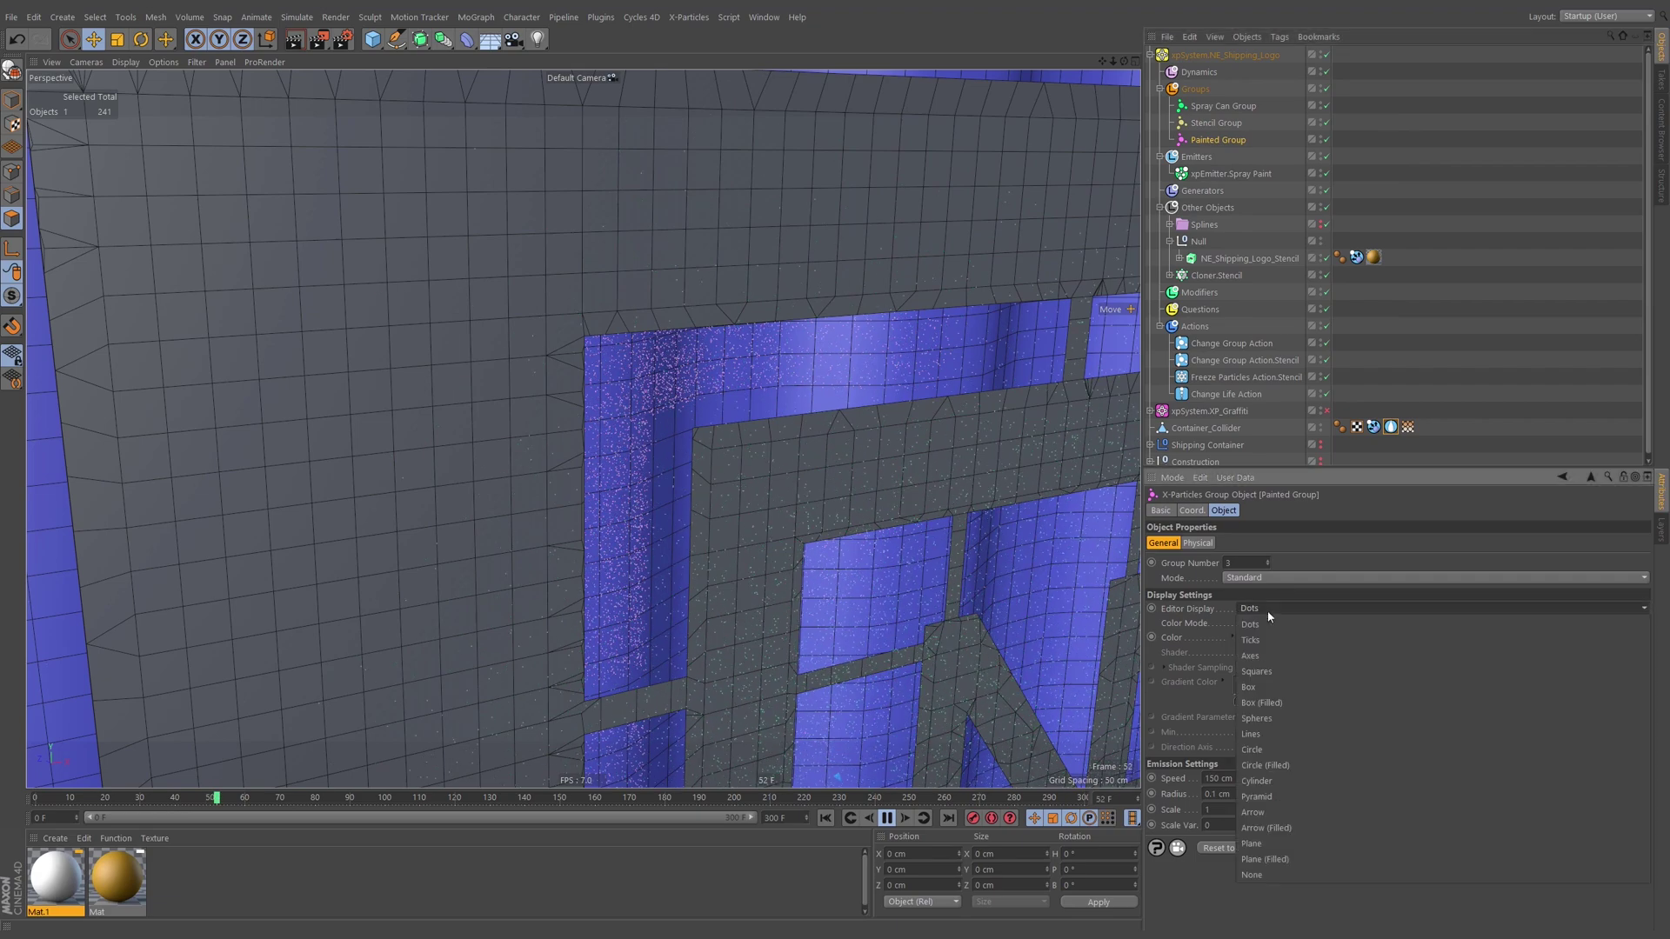
left_click(1266, 668)
Hide the stencil's parent null in the viewport and replay the simulation from the start to frame 100.
left_click(826, 820)
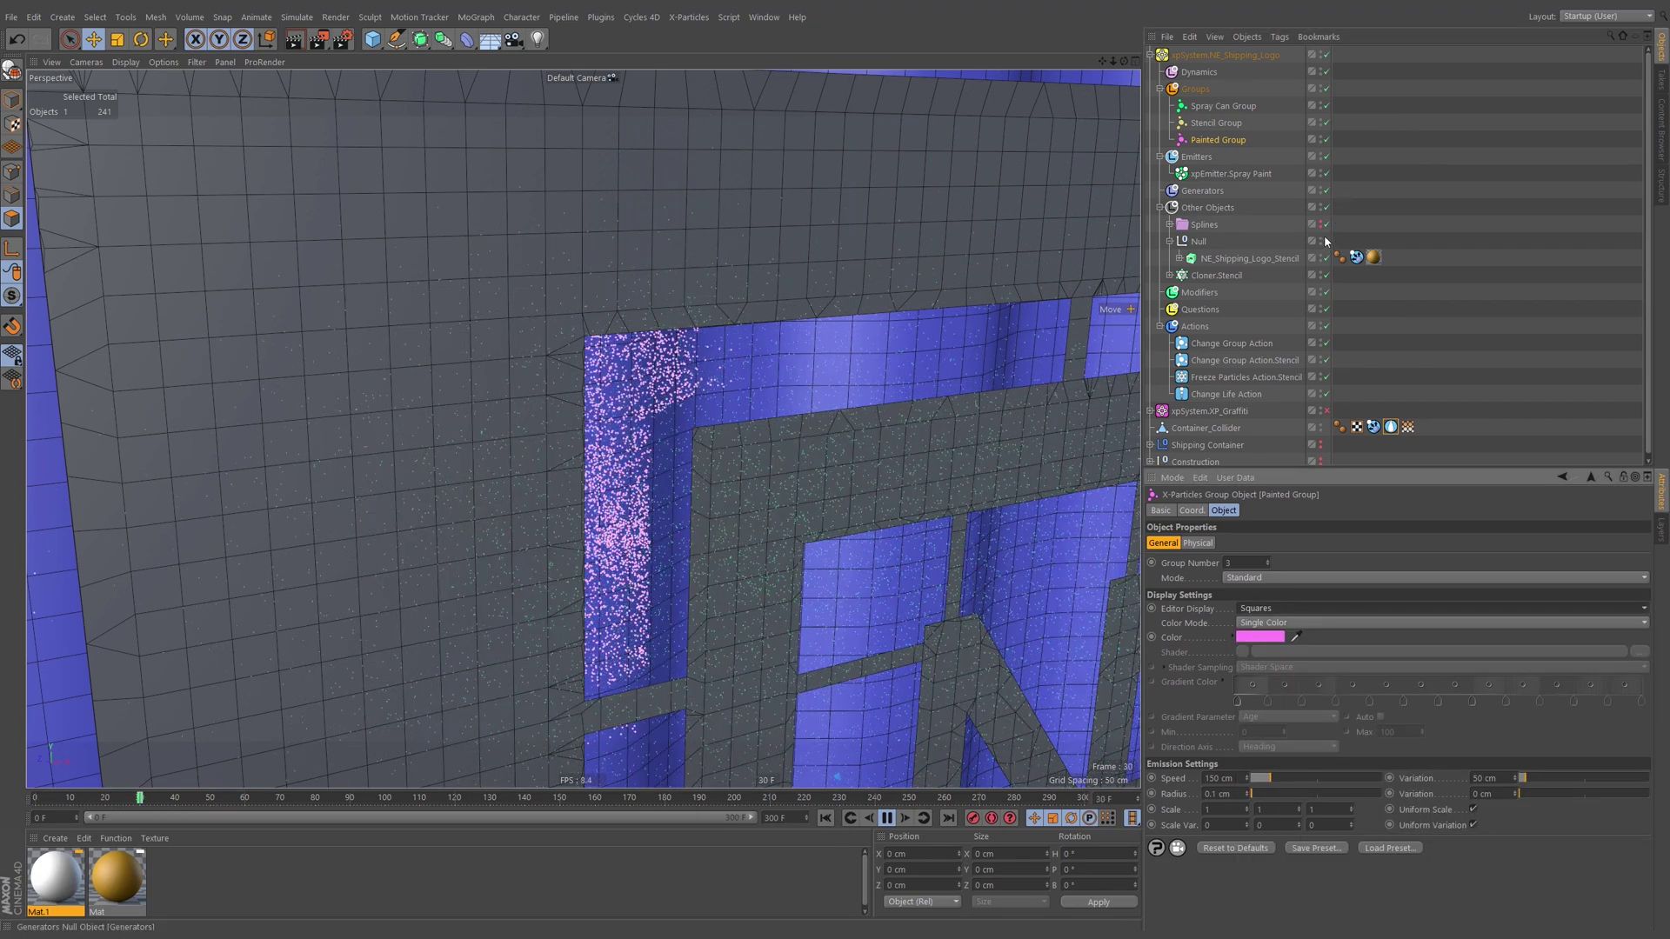
right_click_drag(796, 358, 698, 442, "alt")
mouse_move(842, 394)
left_mouse_down("alt")
mouse_move(732, 369)
mouse_move(1002, 556)
left_mouse_up("alt")
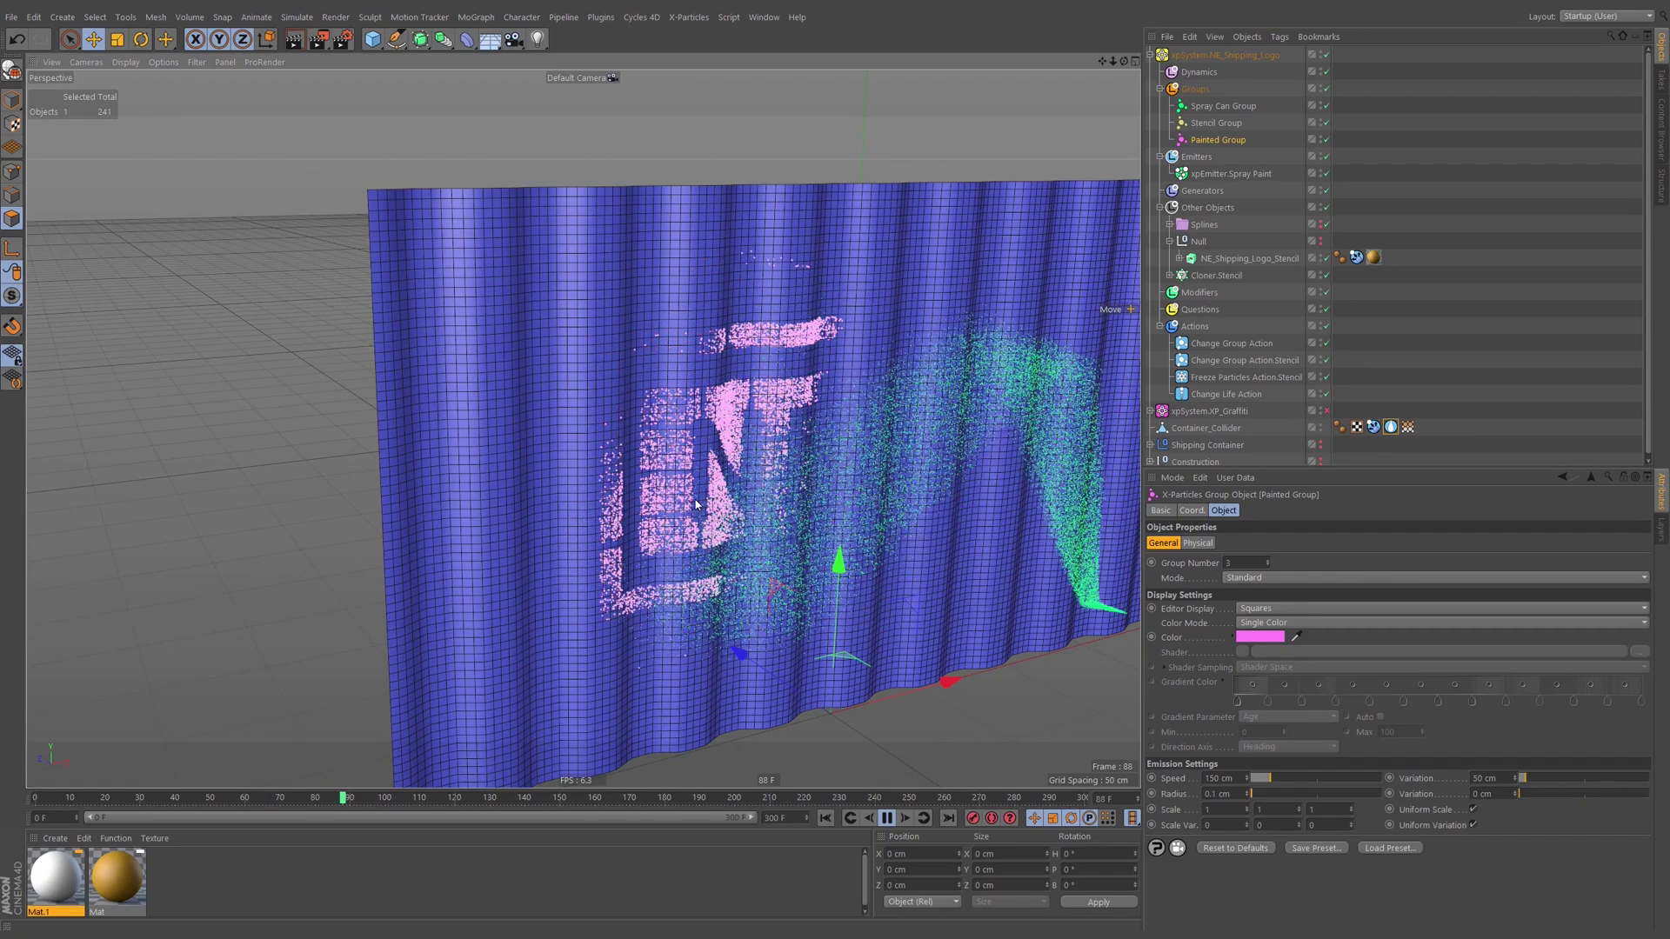
left_click(886, 817)
left_click_drag(878, 487, 977, 384, "alt")
Display the WetMap_V vertex map across the whole container and continue the simulation to frame 109 to compare it with the particles.
left_click(1408, 427)
left_click_drag(870, 392, 790, 336, "alt")
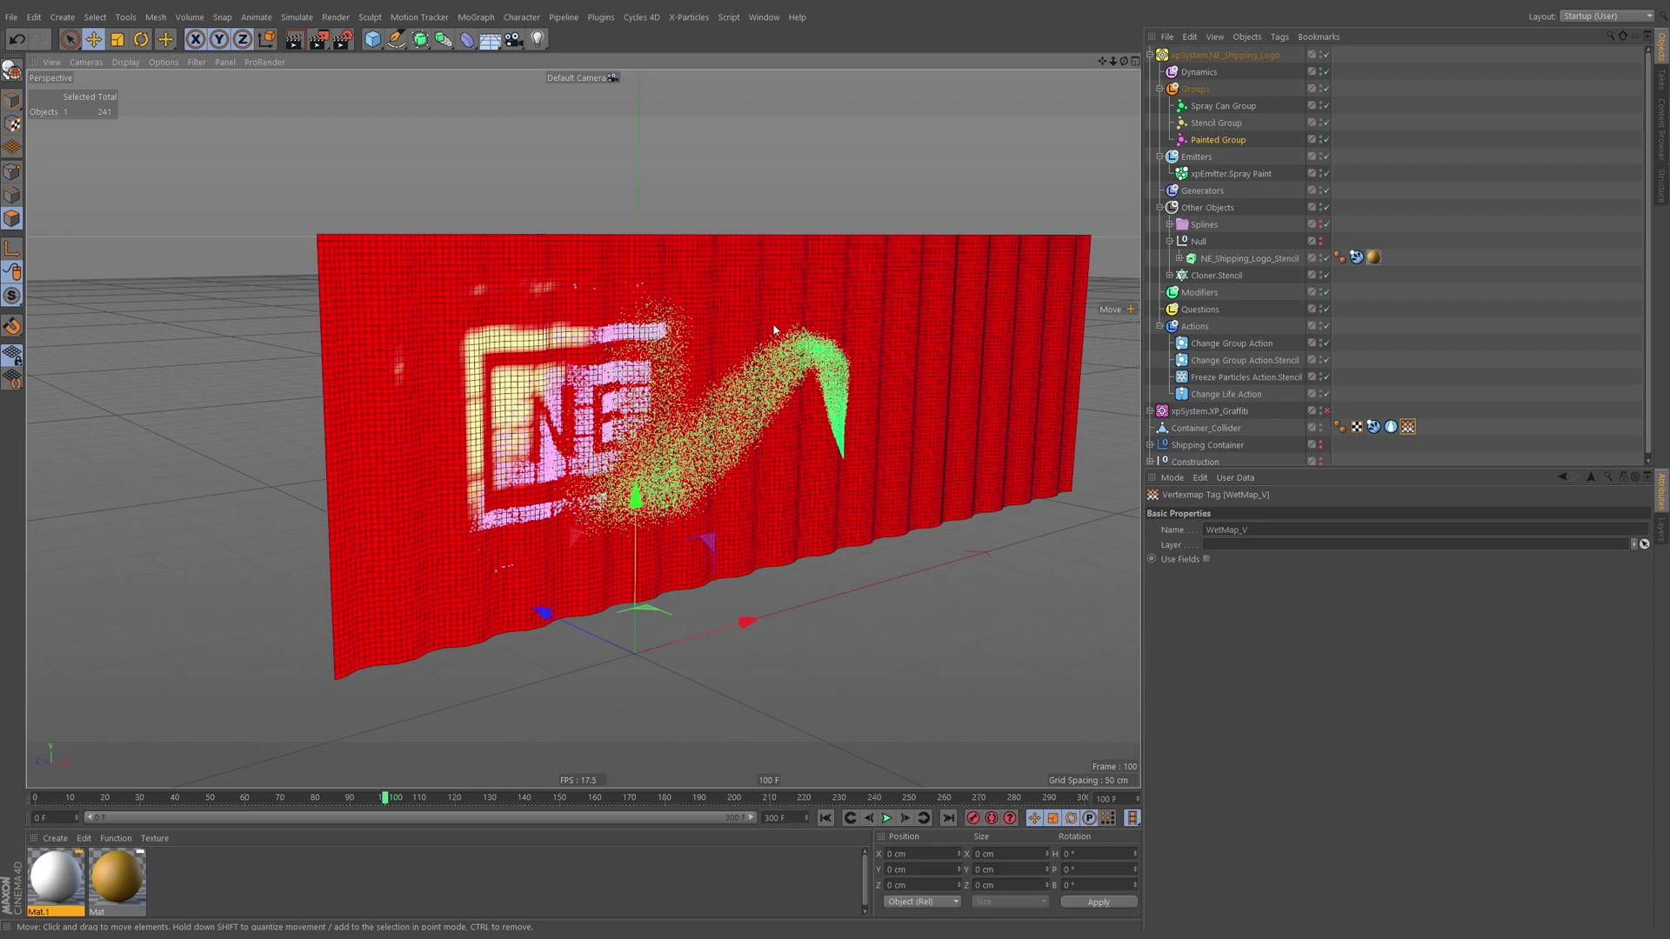
left_click_drag(590, 315, 612, 447, "alt")
scroll(611, 447, "down", 3)
left_click(887, 817)
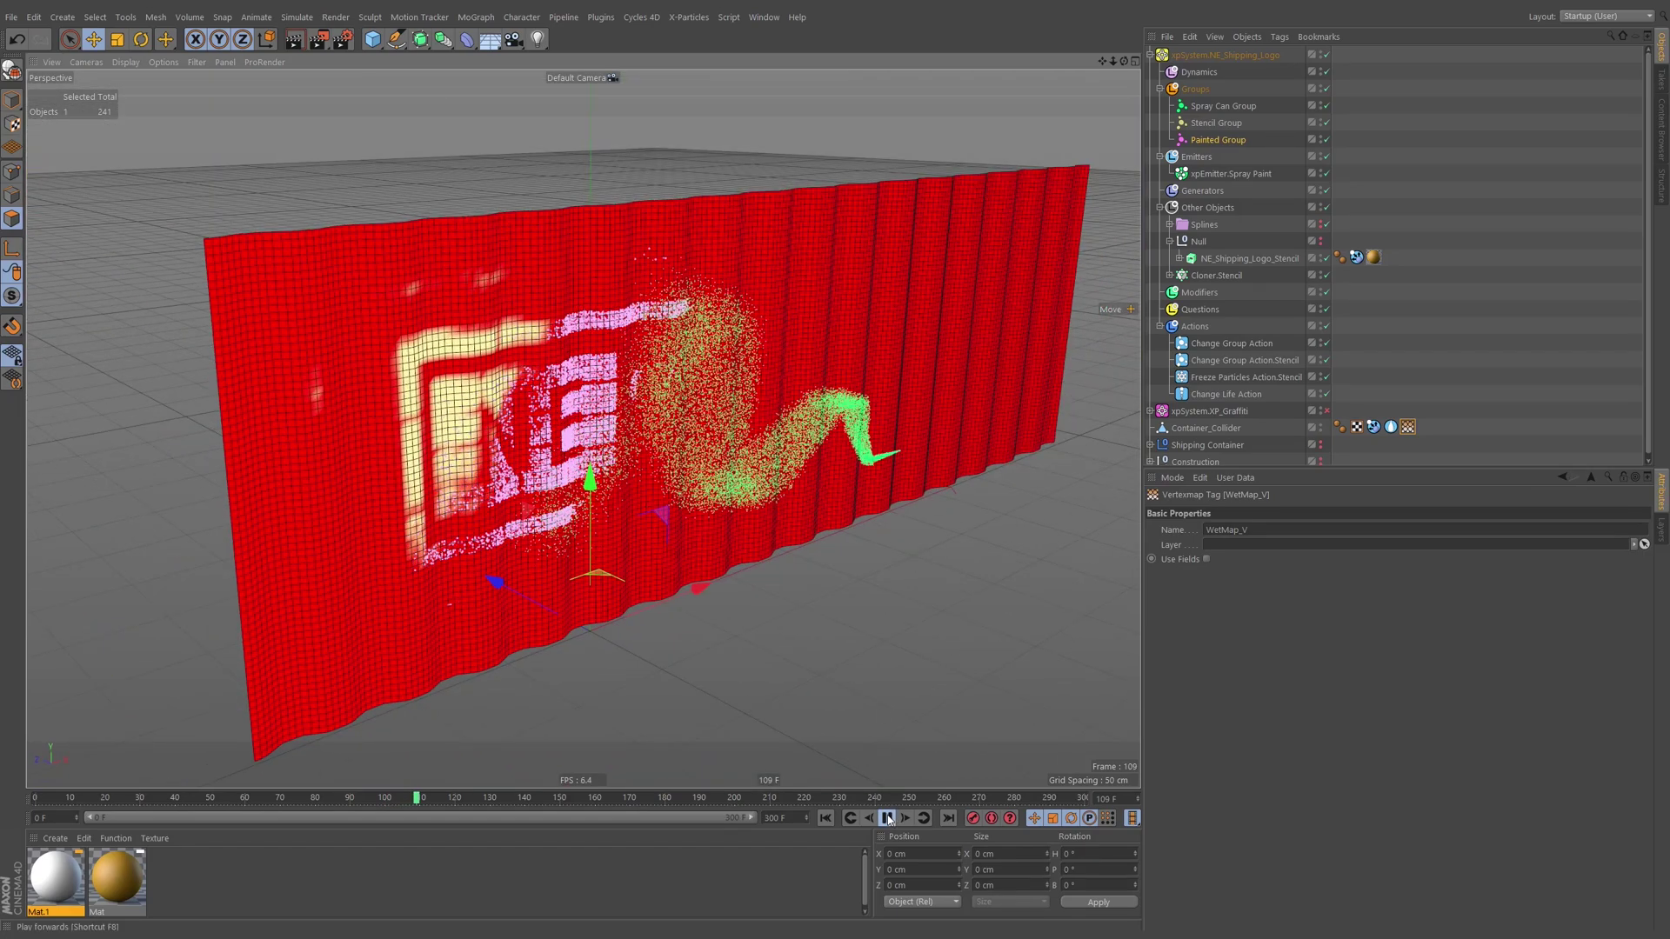
left_click(887, 818)
Return to frame 0 and disable Render Only on the container collider's wet map.
left_click(825, 818)
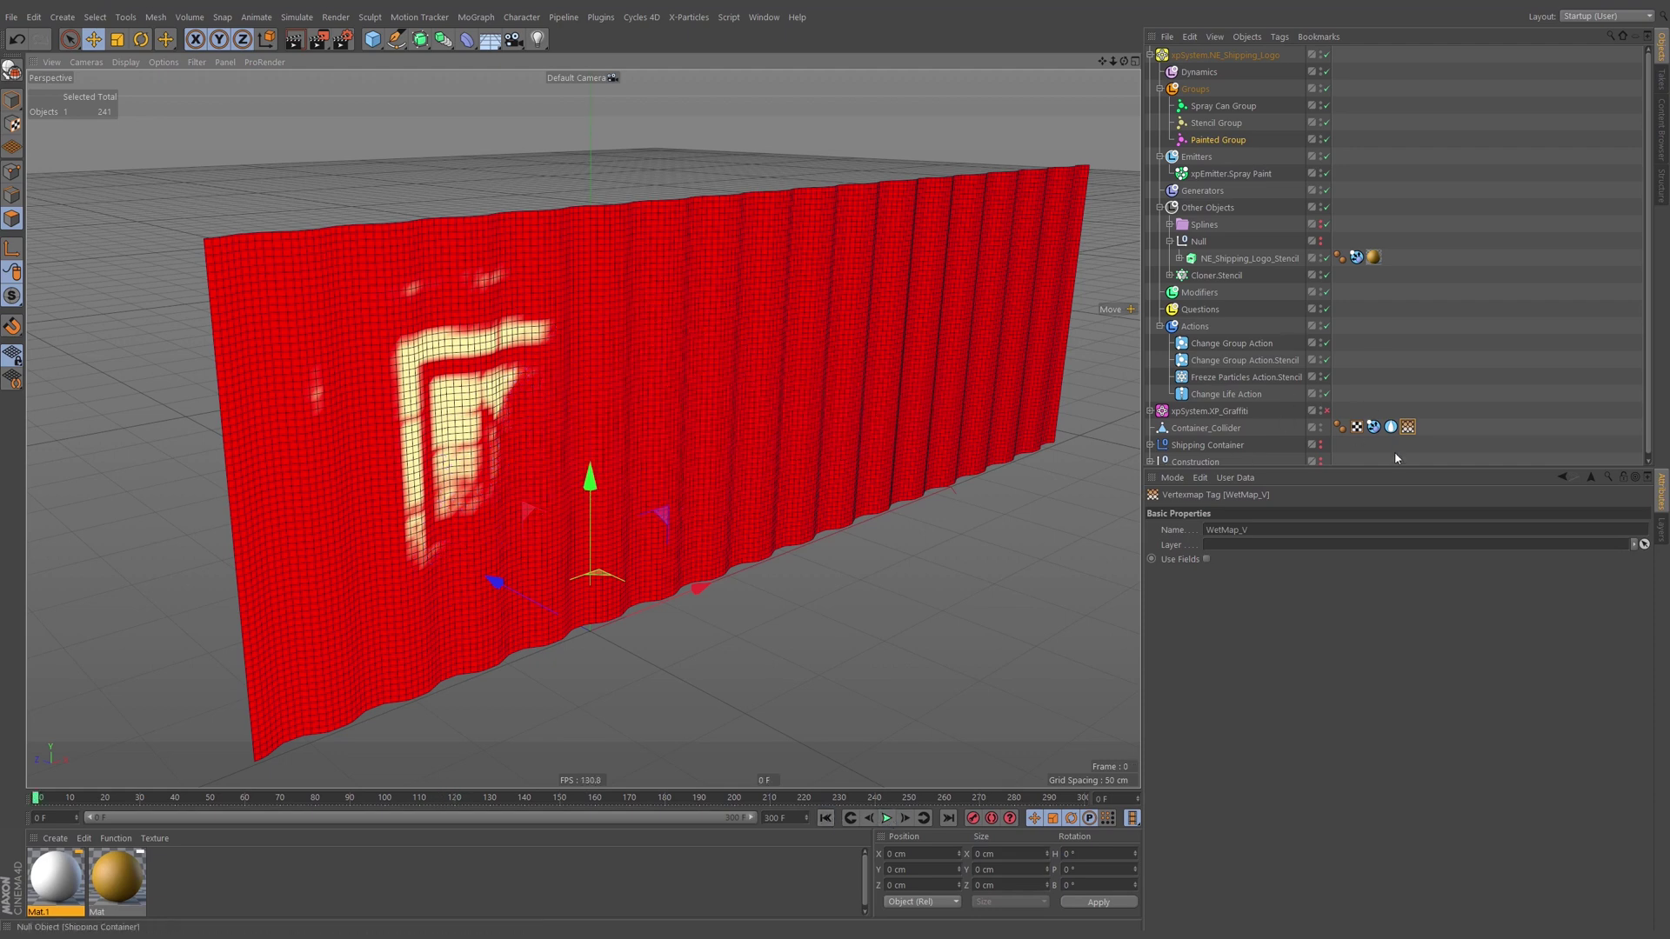
left_click(1391, 427)
left_click(1236, 562)
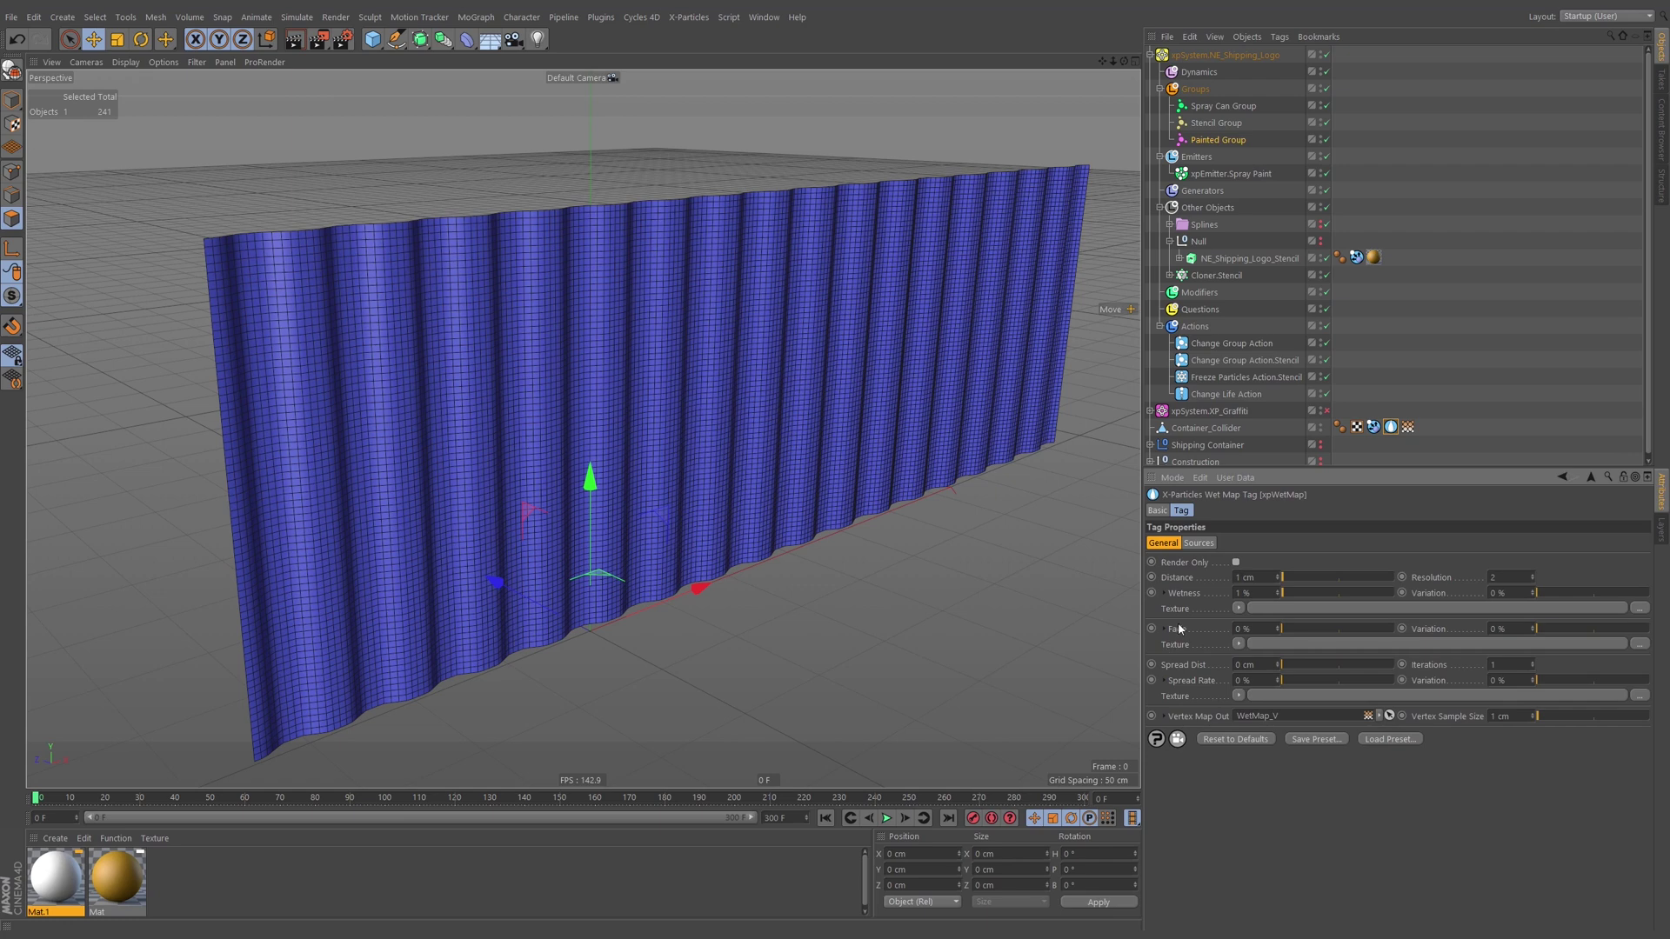
Display the WetMap_V vertex map on the container's far side and play the simulation from frame 0.
left_click(1408, 428)
scroll(574, 391, "down", 2)
left_click_drag(574, 392, 766, 514, "alt")
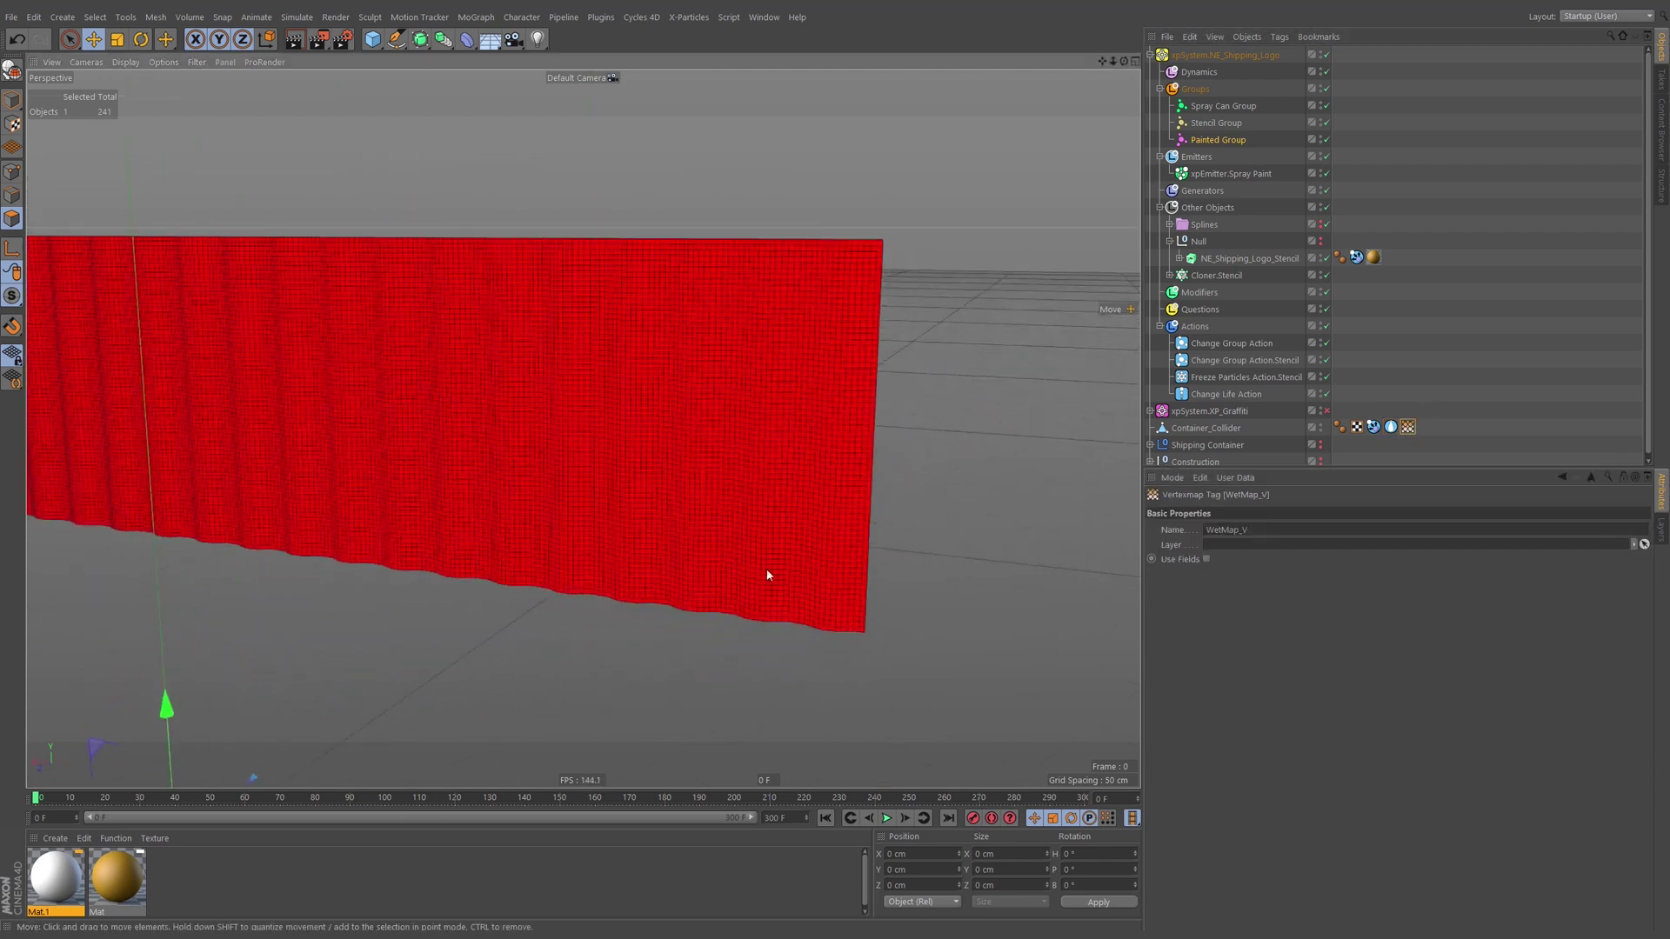
left_click(887, 818)
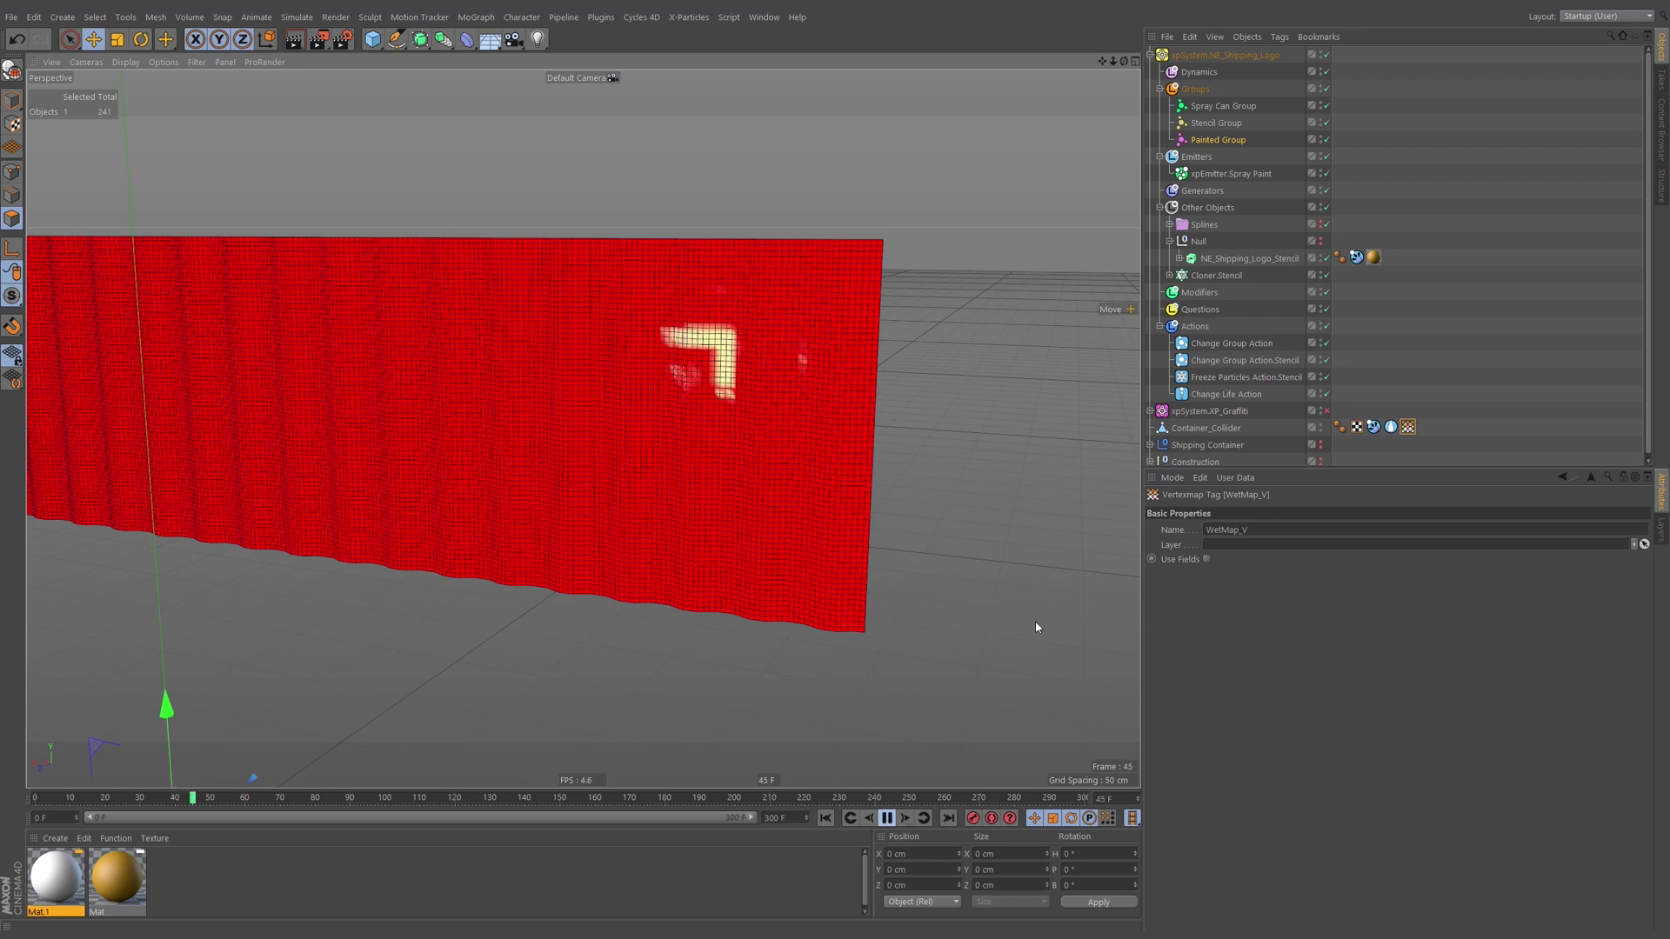
Set the container wet map's Fade to 75 % during playback and redisplay the WetMap_V vertex map.
left_click(1390, 427)
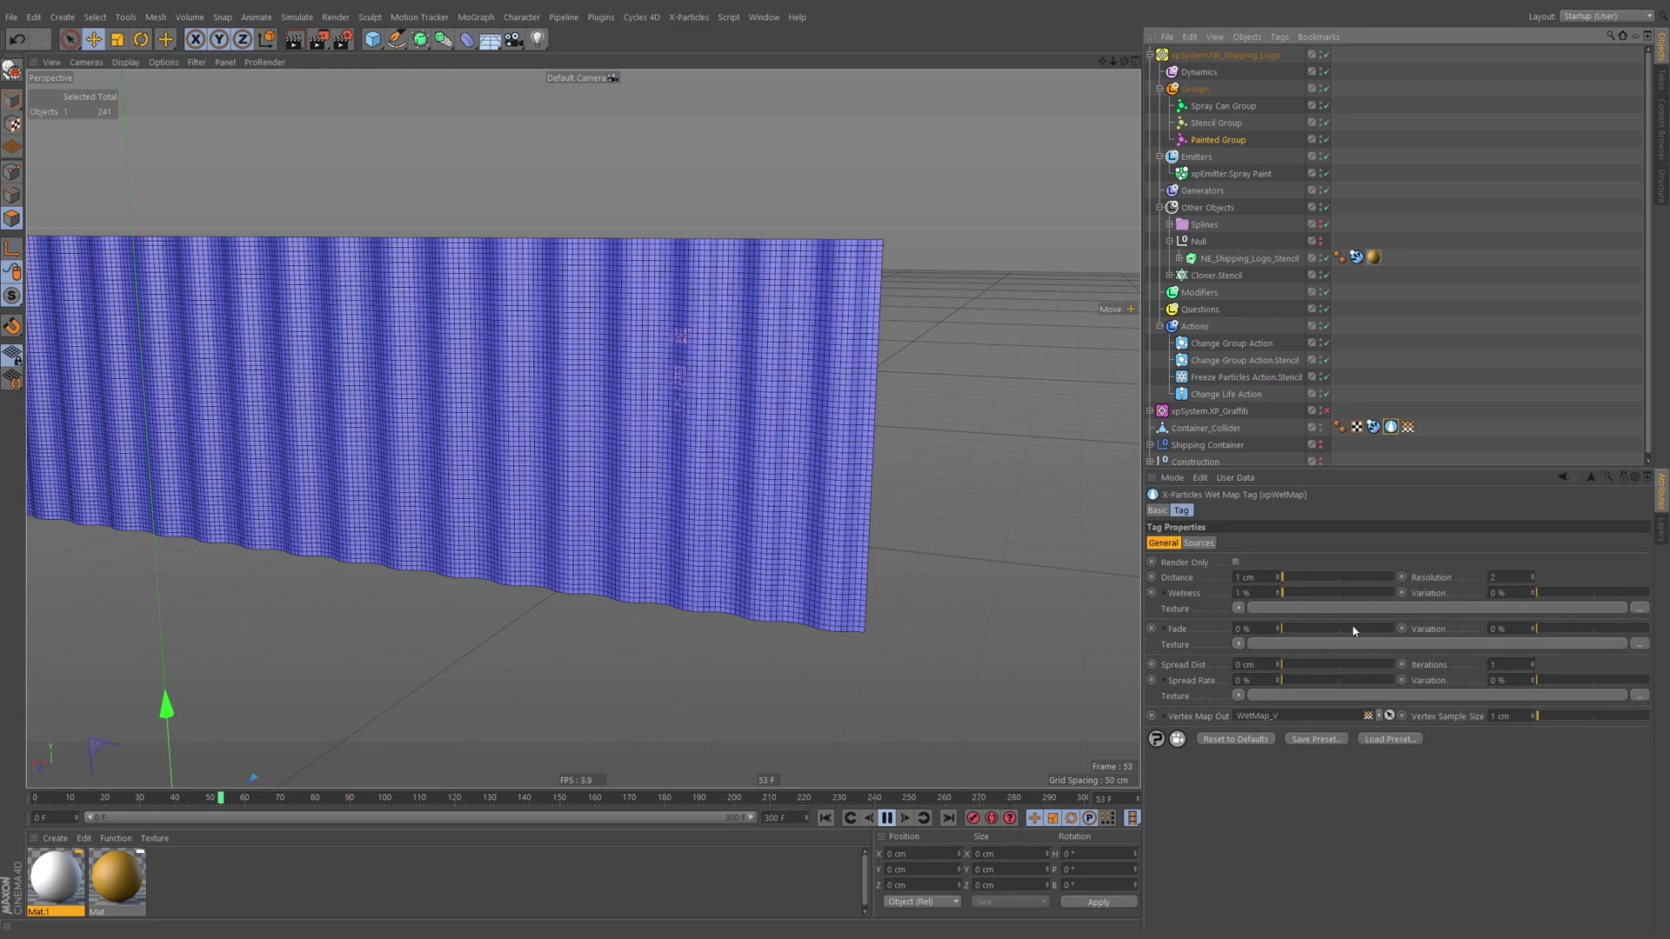
left_click(1367, 628)
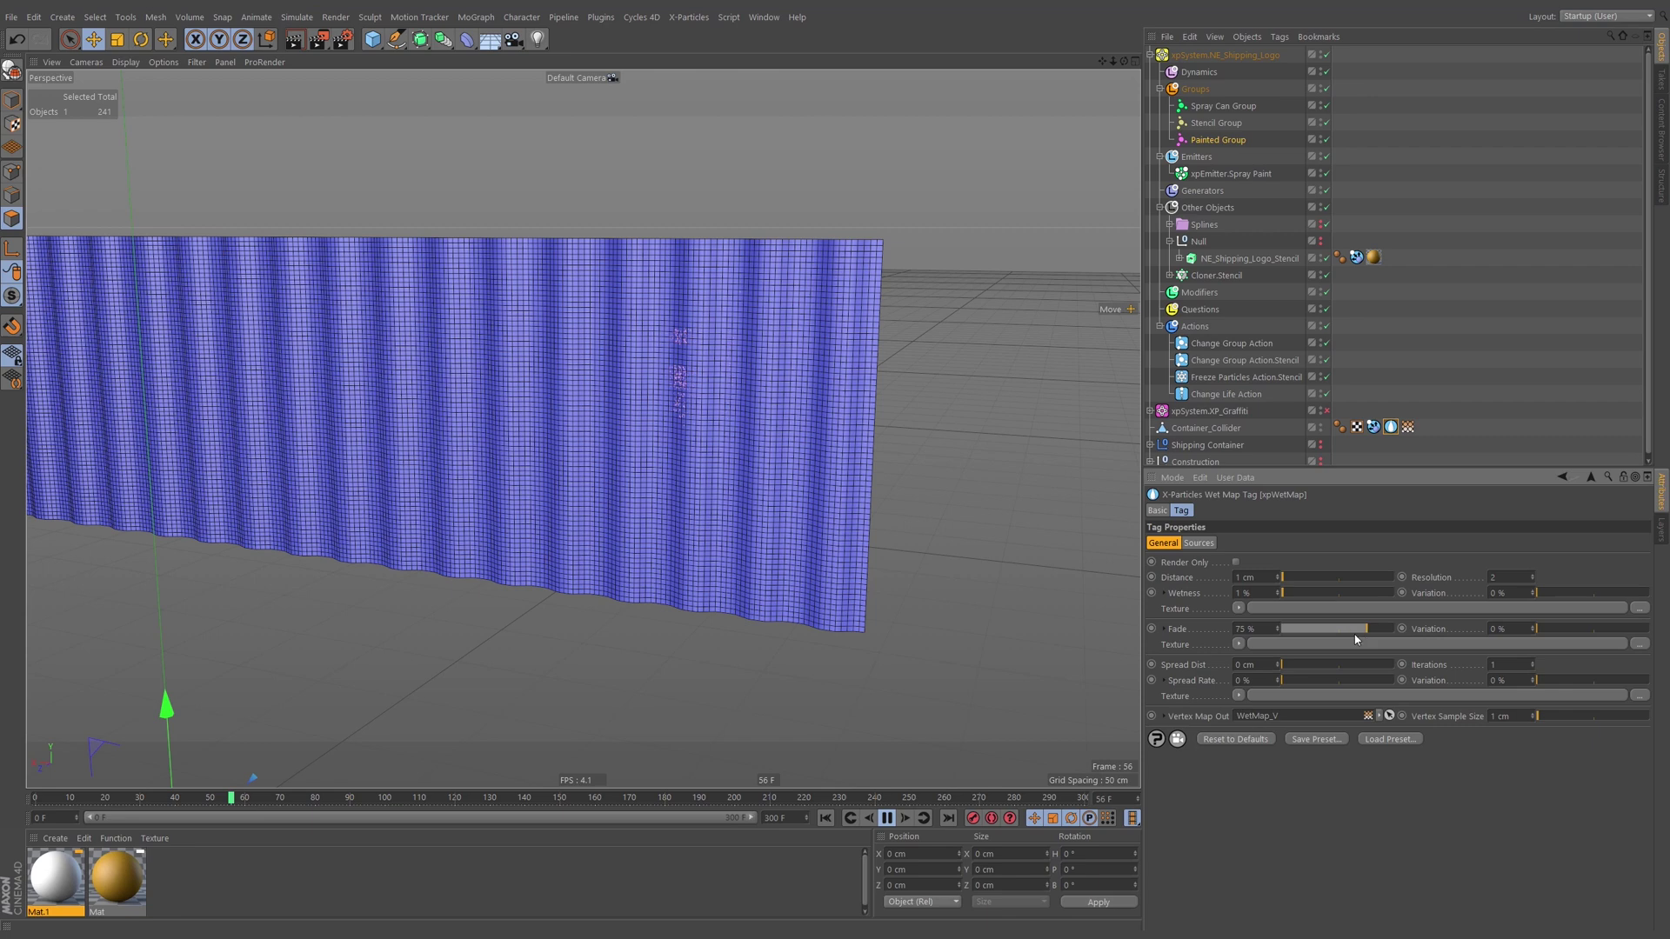
left_click(1409, 427)
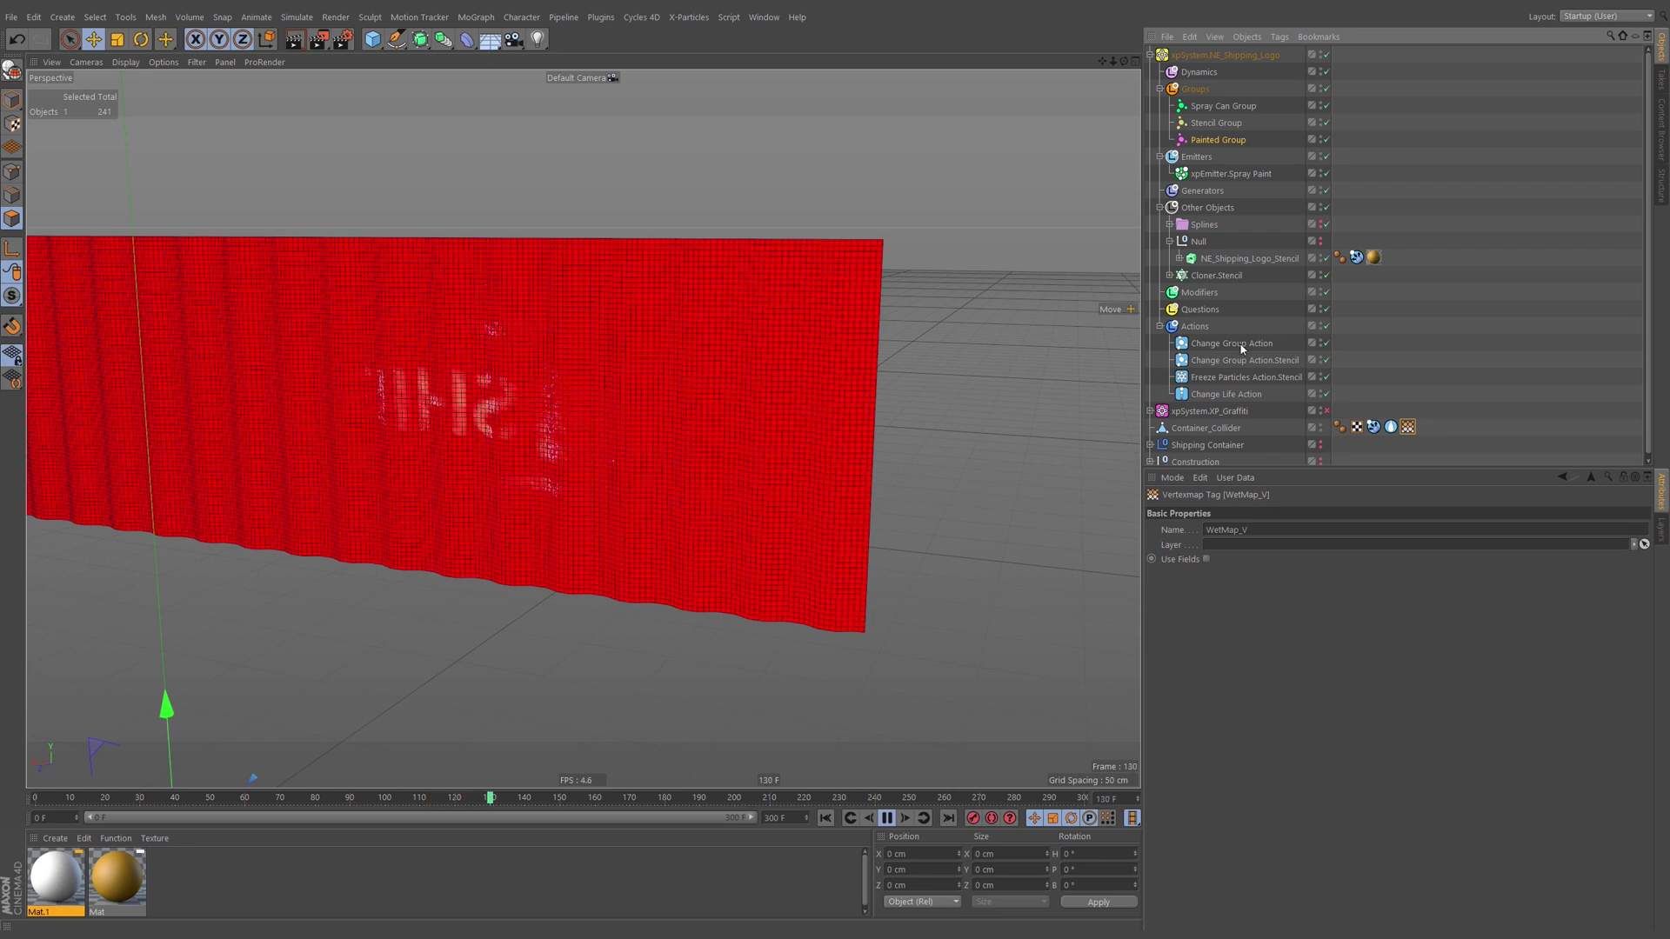
Set the wet map's Fade to 30 % and replay the simulation from the start to frame 85 with WetMap_V displayed.
left_click(1391, 426)
left_click(1231, 628)
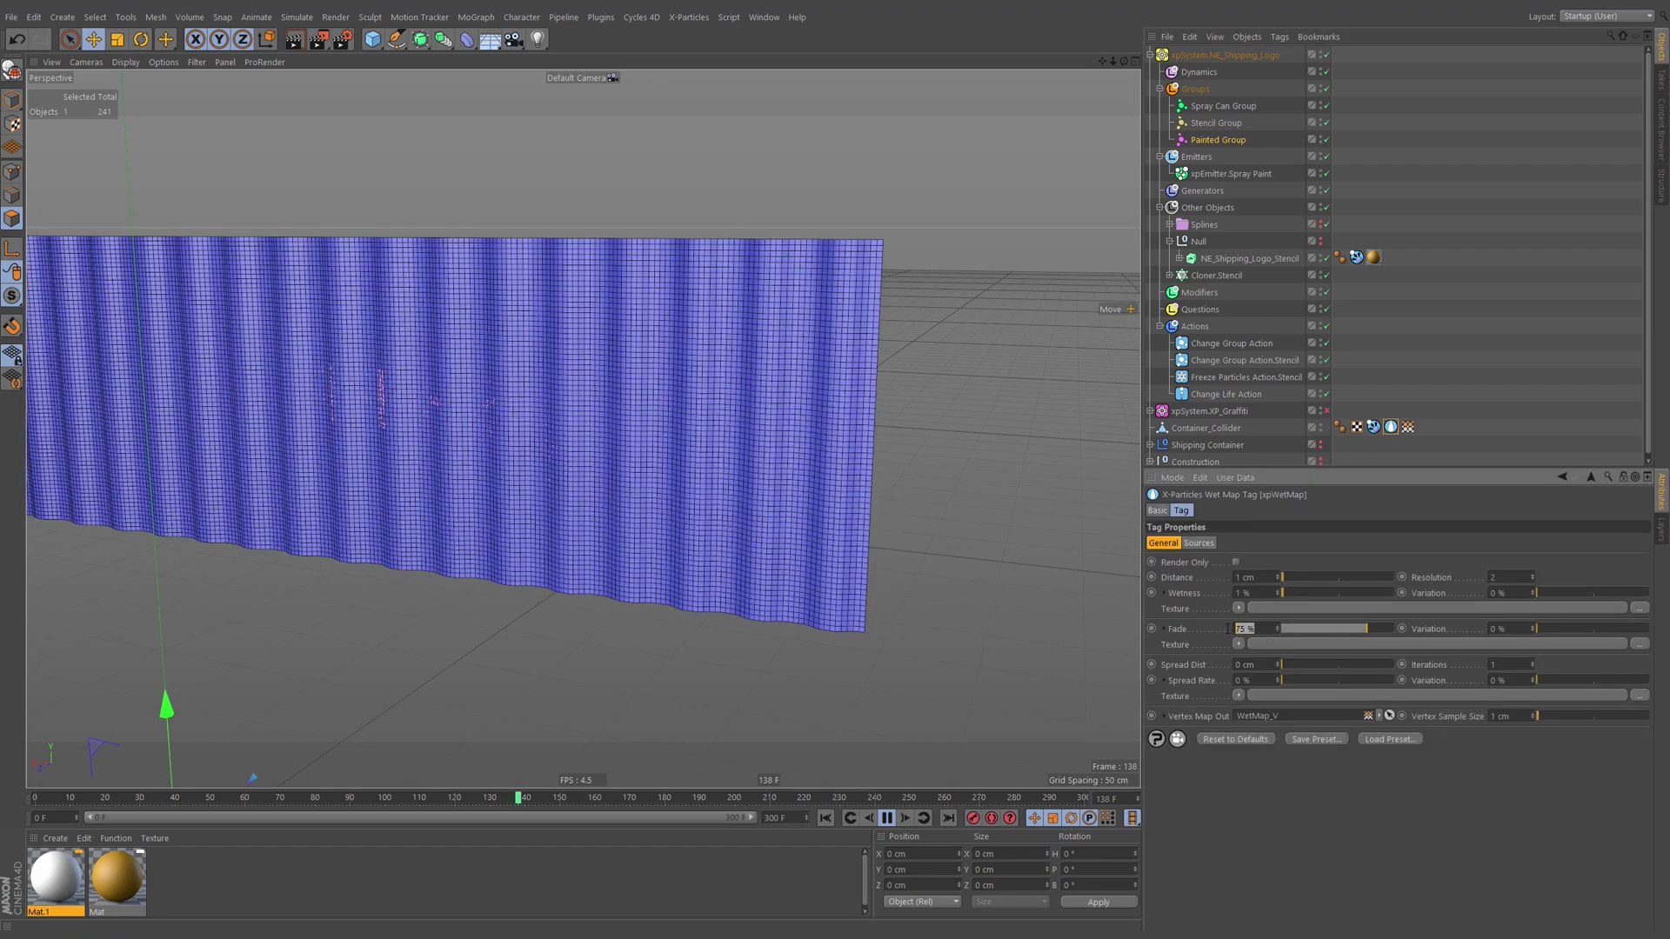
type("30")
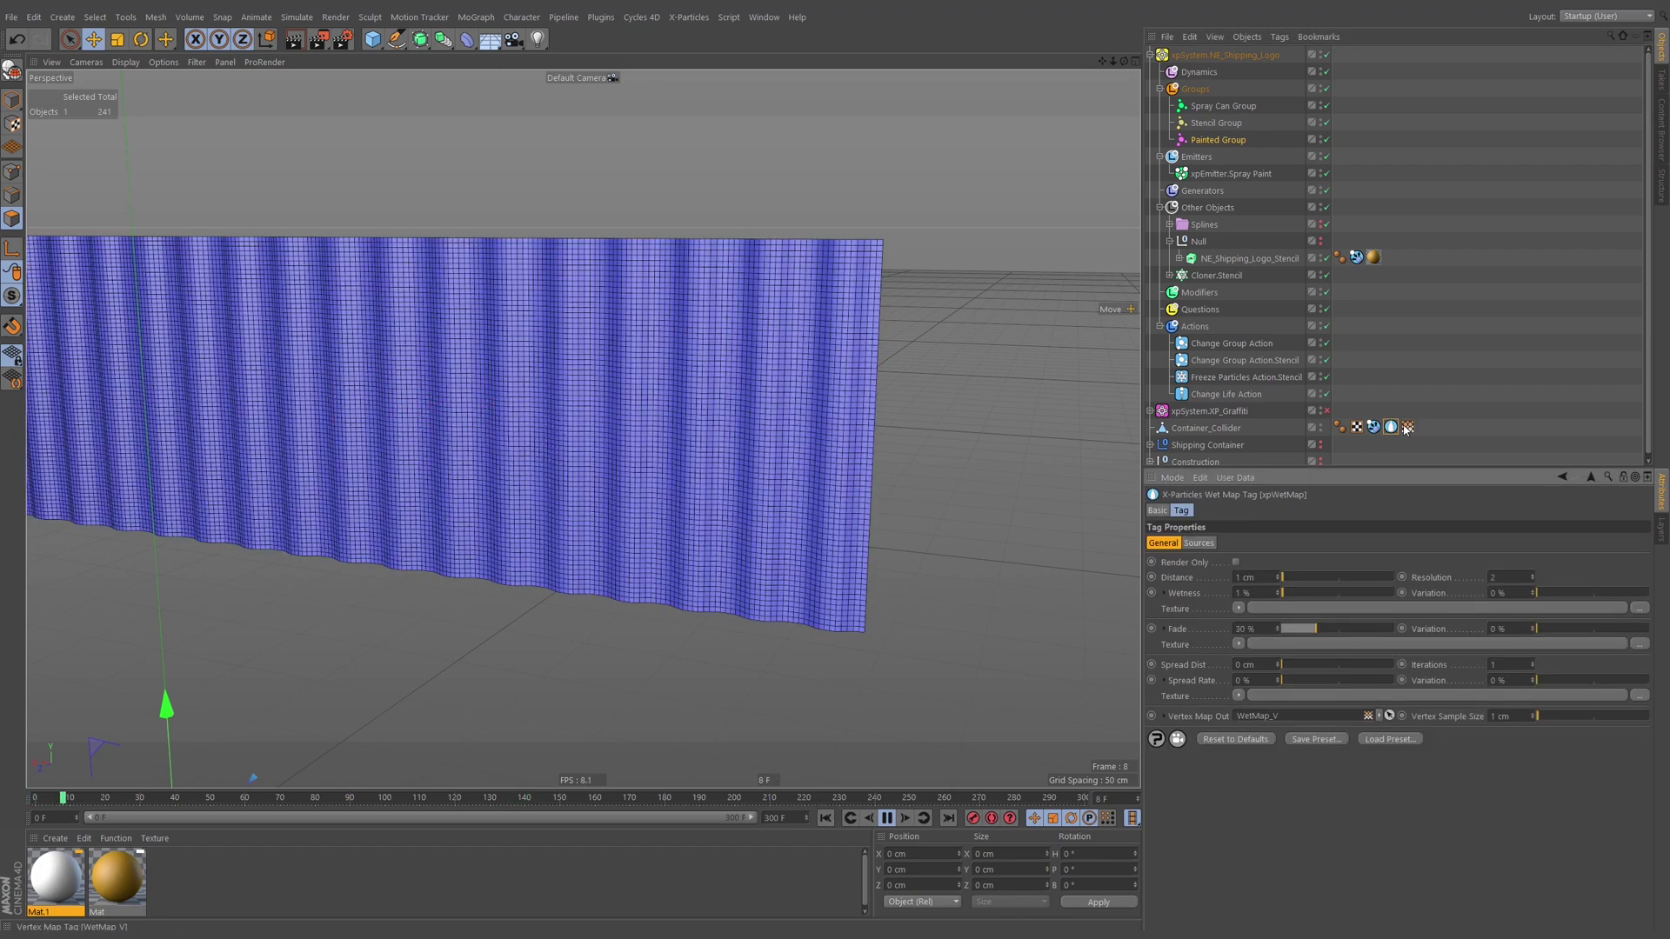
left_click(1407, 427)
left_click(820, 823)
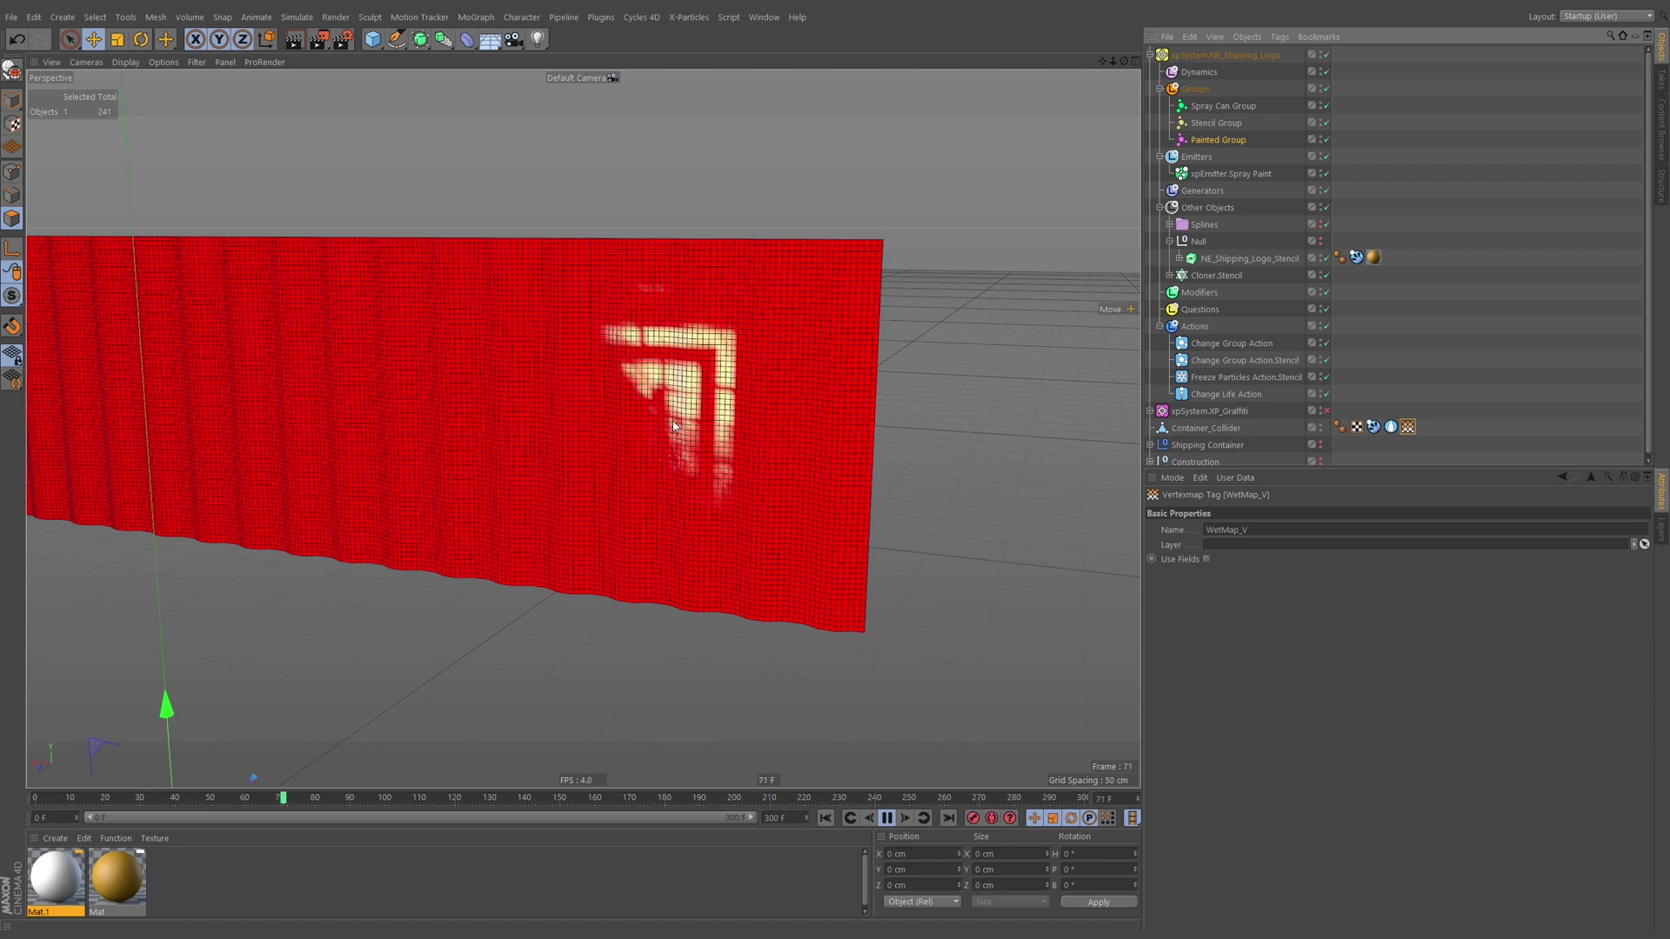
left_click(888, 818)
Examine the painted area of the WetMap_V vertex map up close from both sides of the container.
left_click_drag(754, 456, 683, 393, "alt")
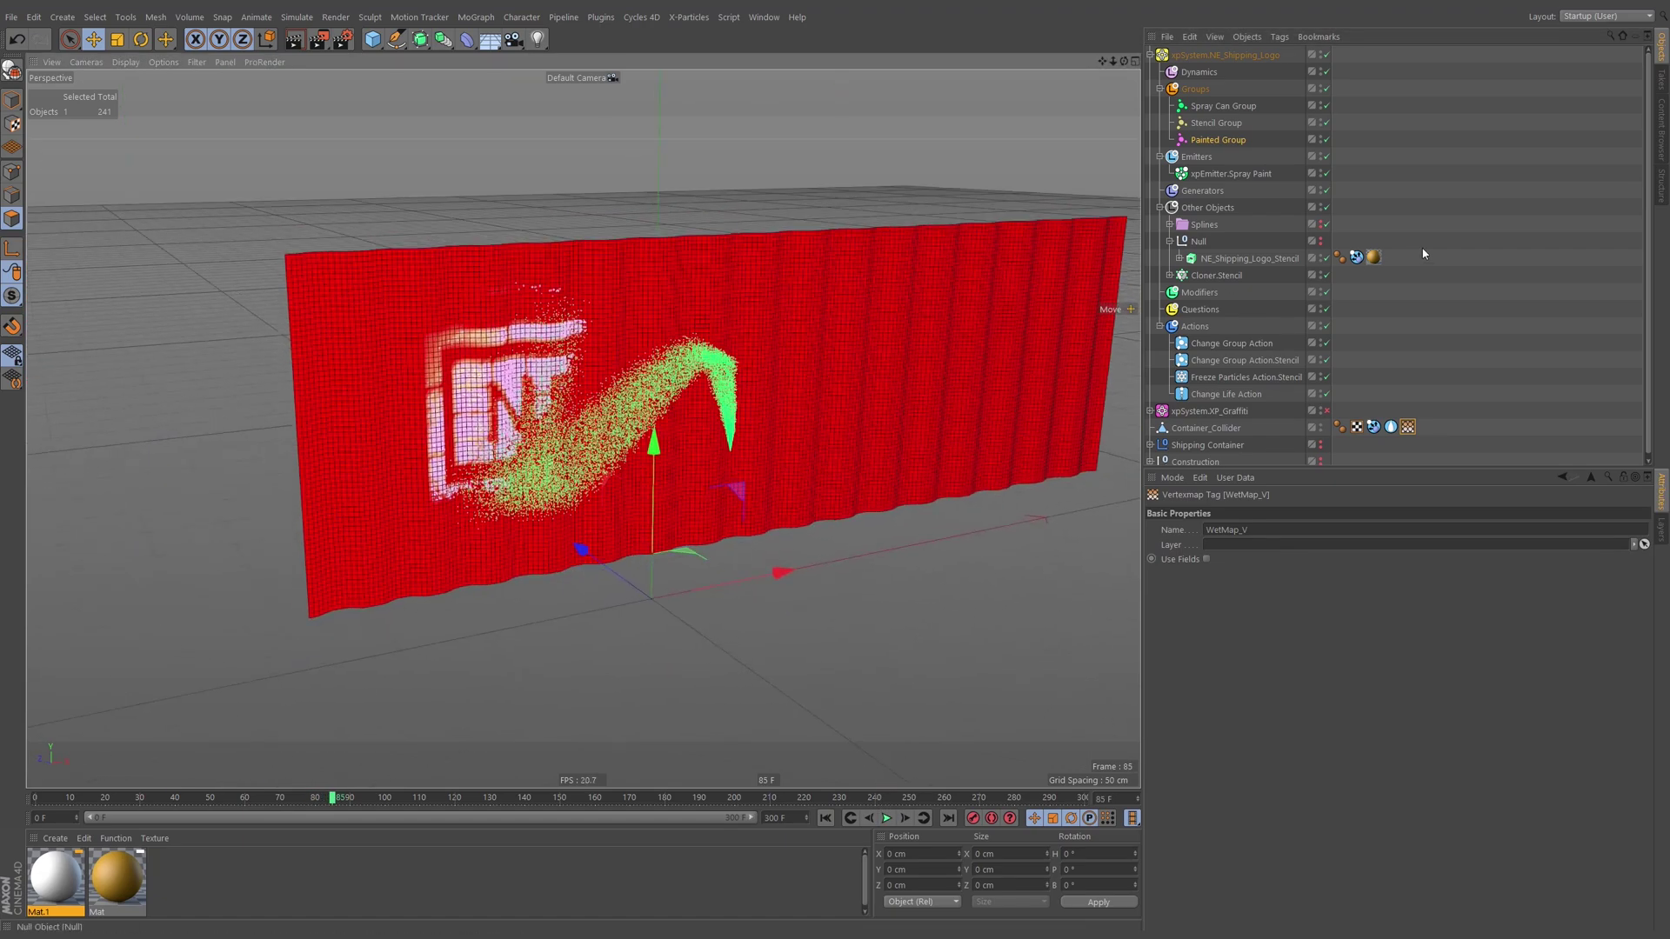
left_click_drag(544, 344, 863, 345, "alt")
right_click_drag(694, 351, 725, 346, "alt")
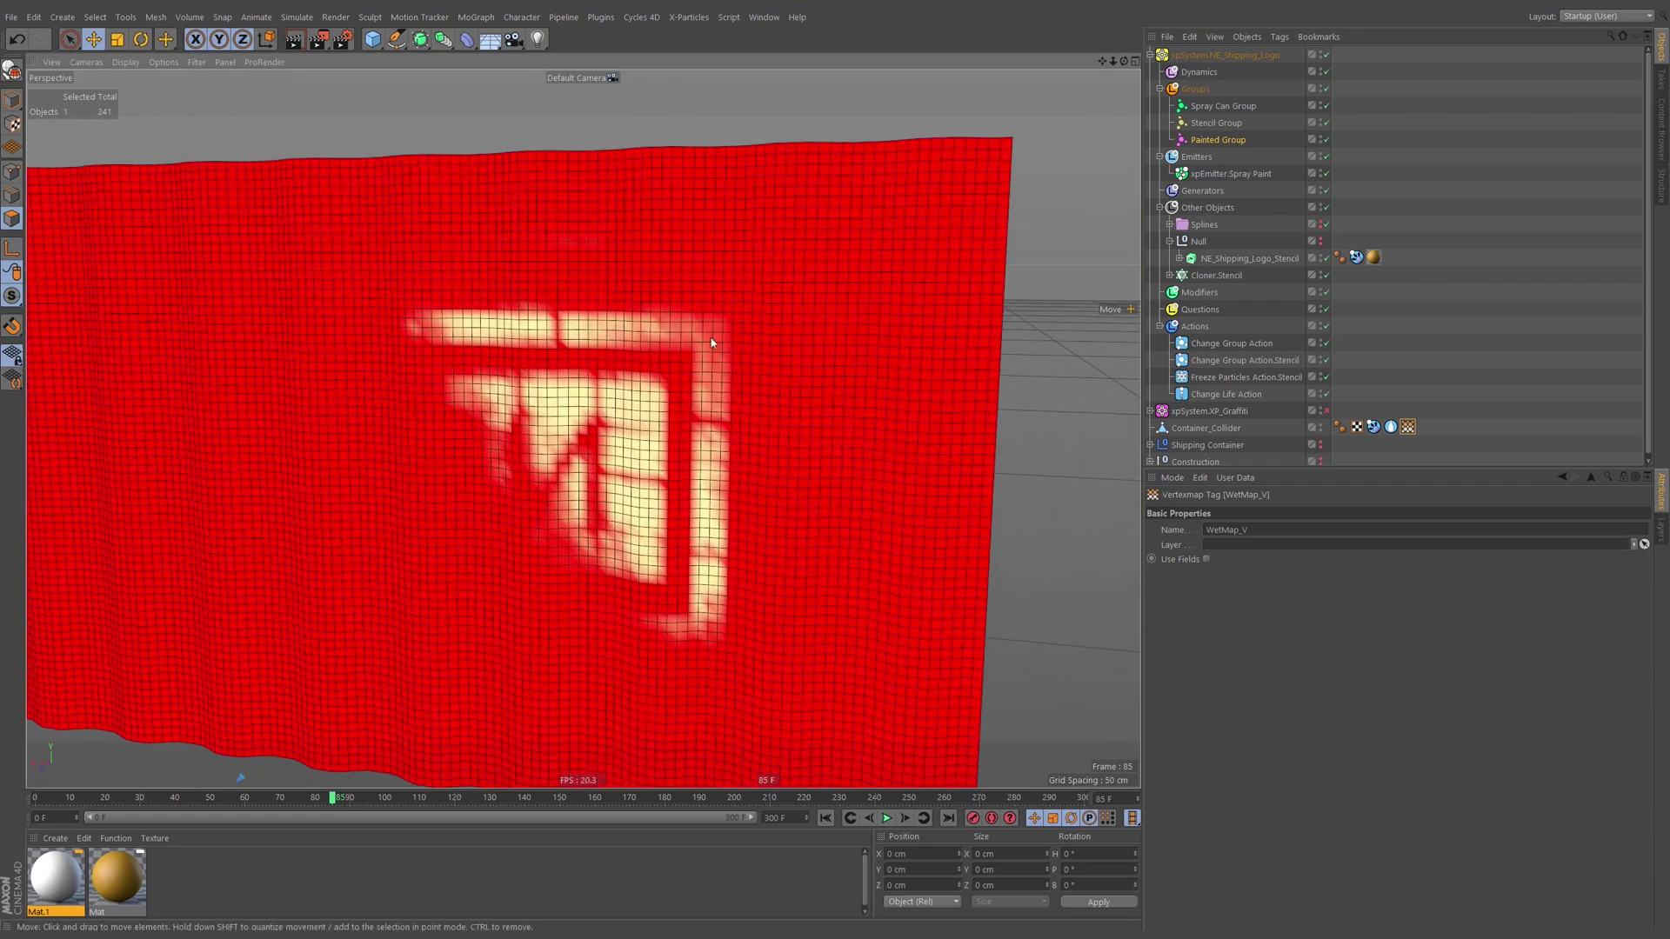
Lower the wet map's Fade and replay the simulation from the start to frame 46 with WetMap_V displayed.
left_click(1391, 427)
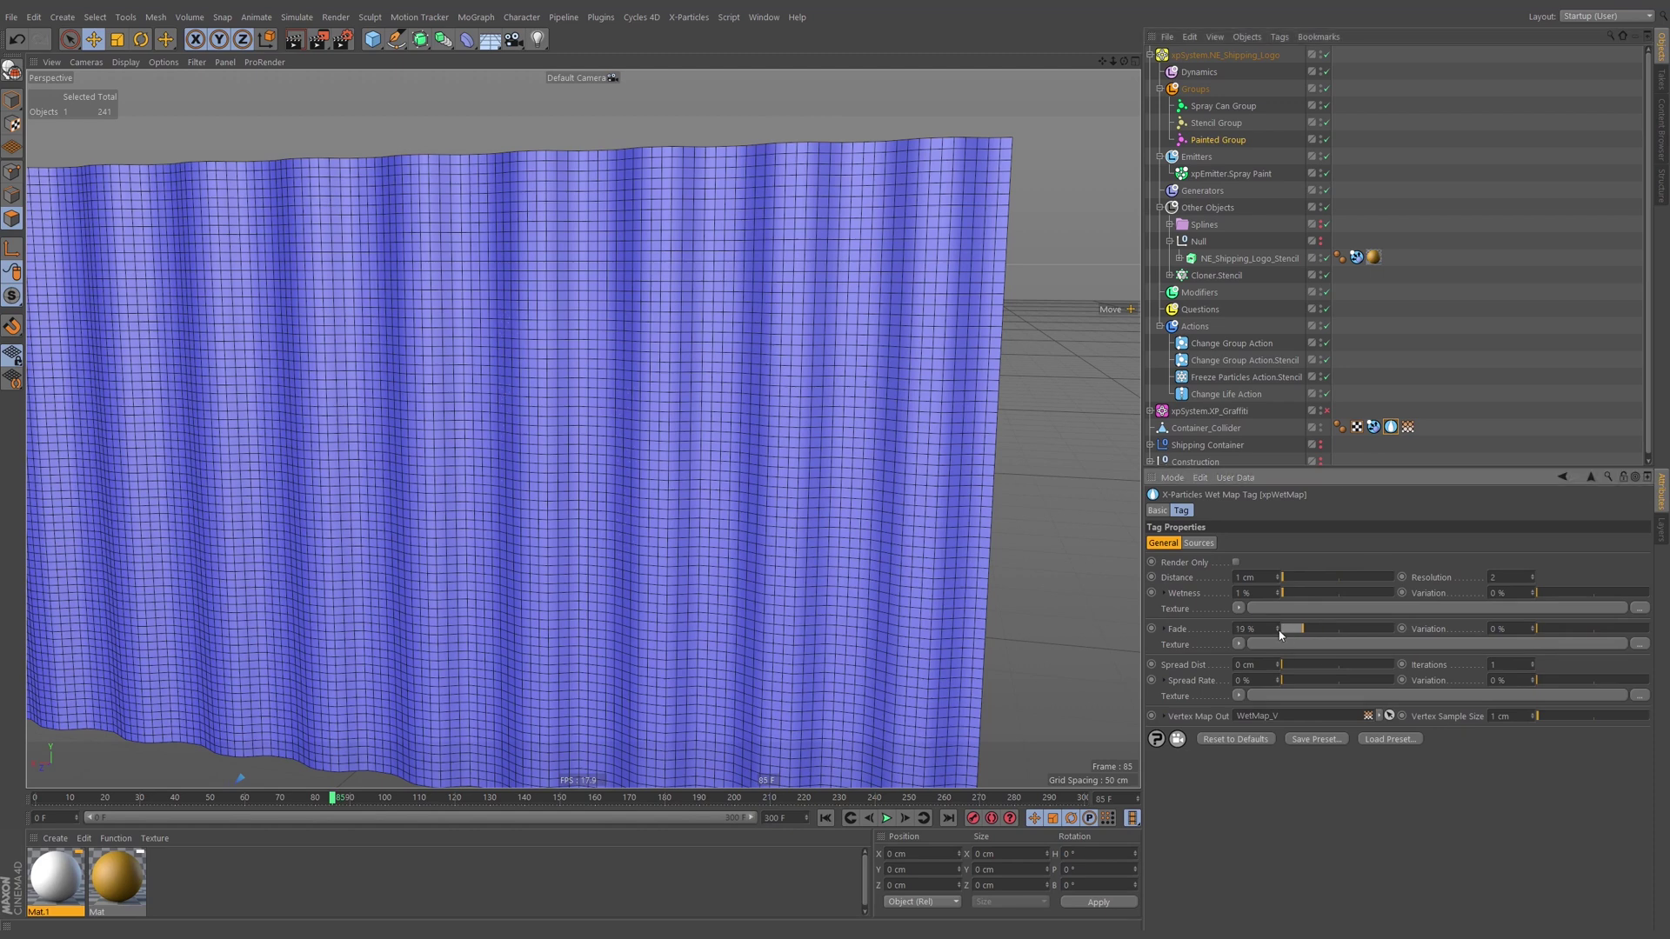
left_click(824, 817)
left_click(887, 818)
left_click(1408, 427)
right_click_drag(826, 430, 665, 452, "alt")
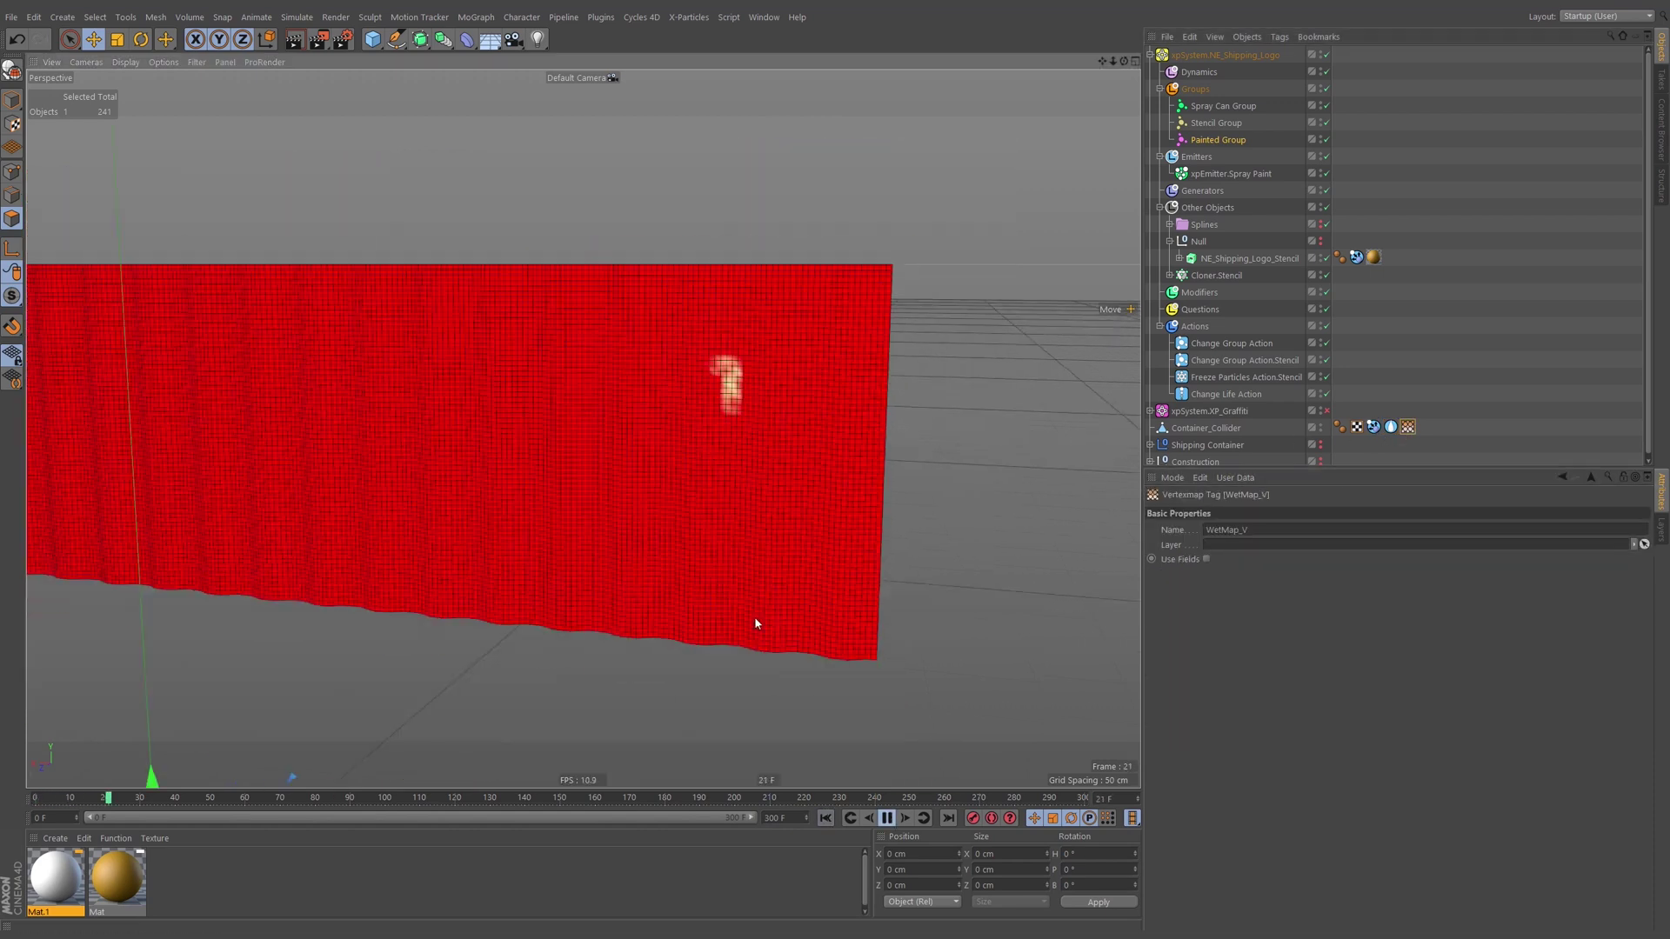
left_click(886, 818)
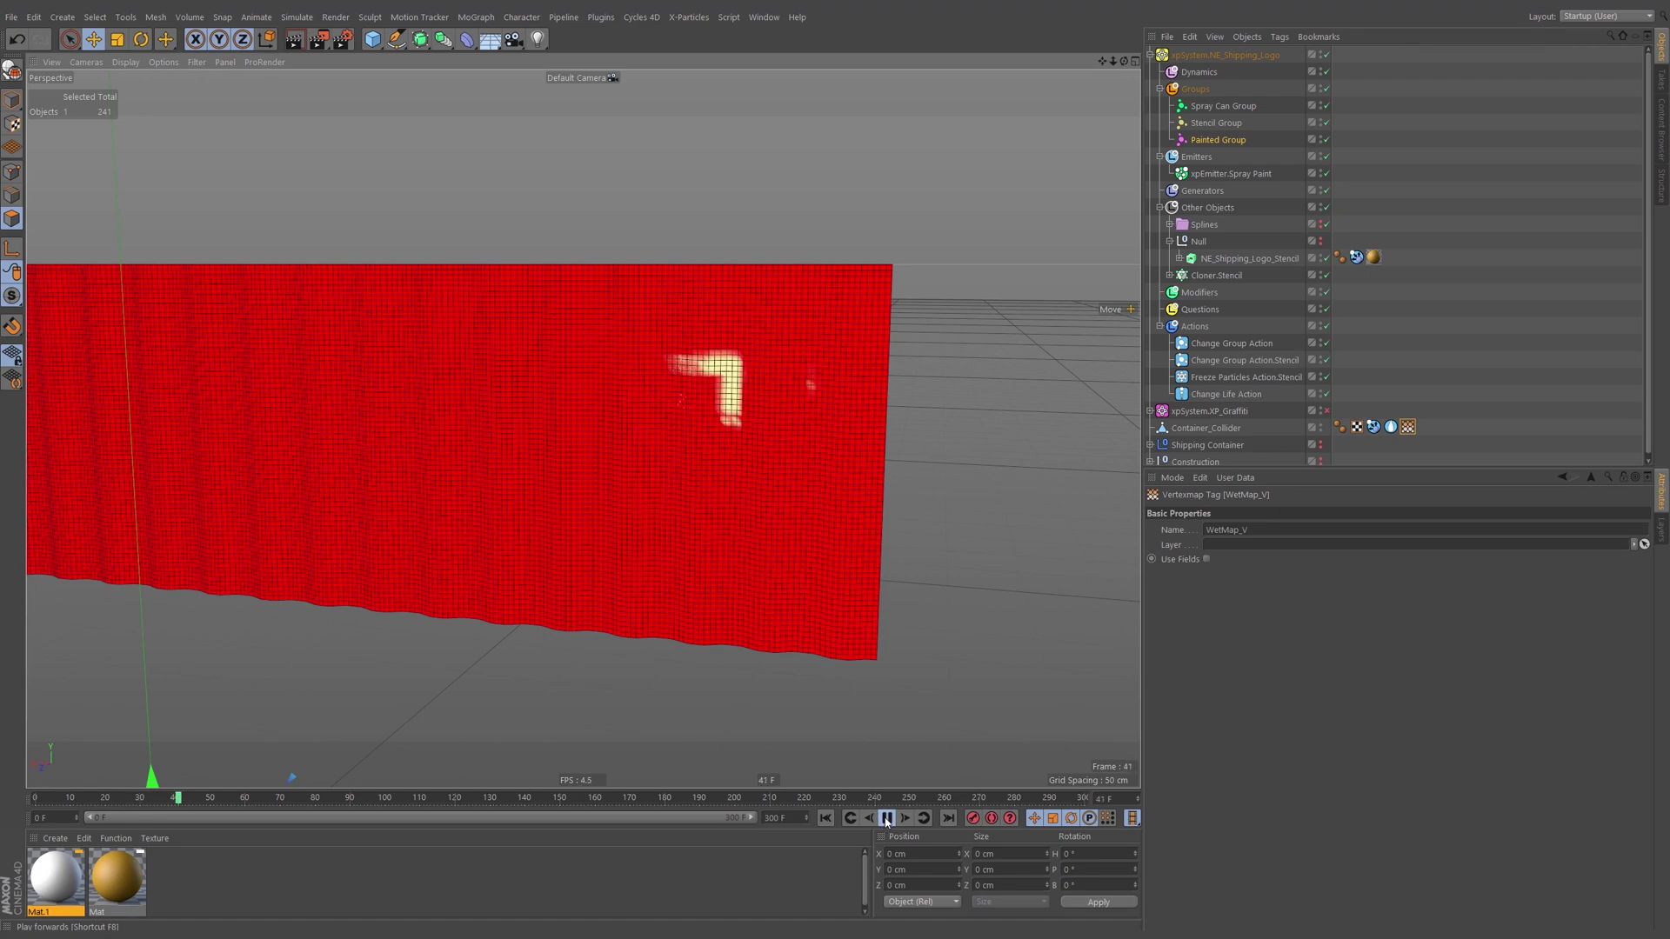
Select the container collider's polygons around the sprayed logo corner with Live Selection at a radius of 65.
left_click_drag(765, 455, 928, 339, "alt")
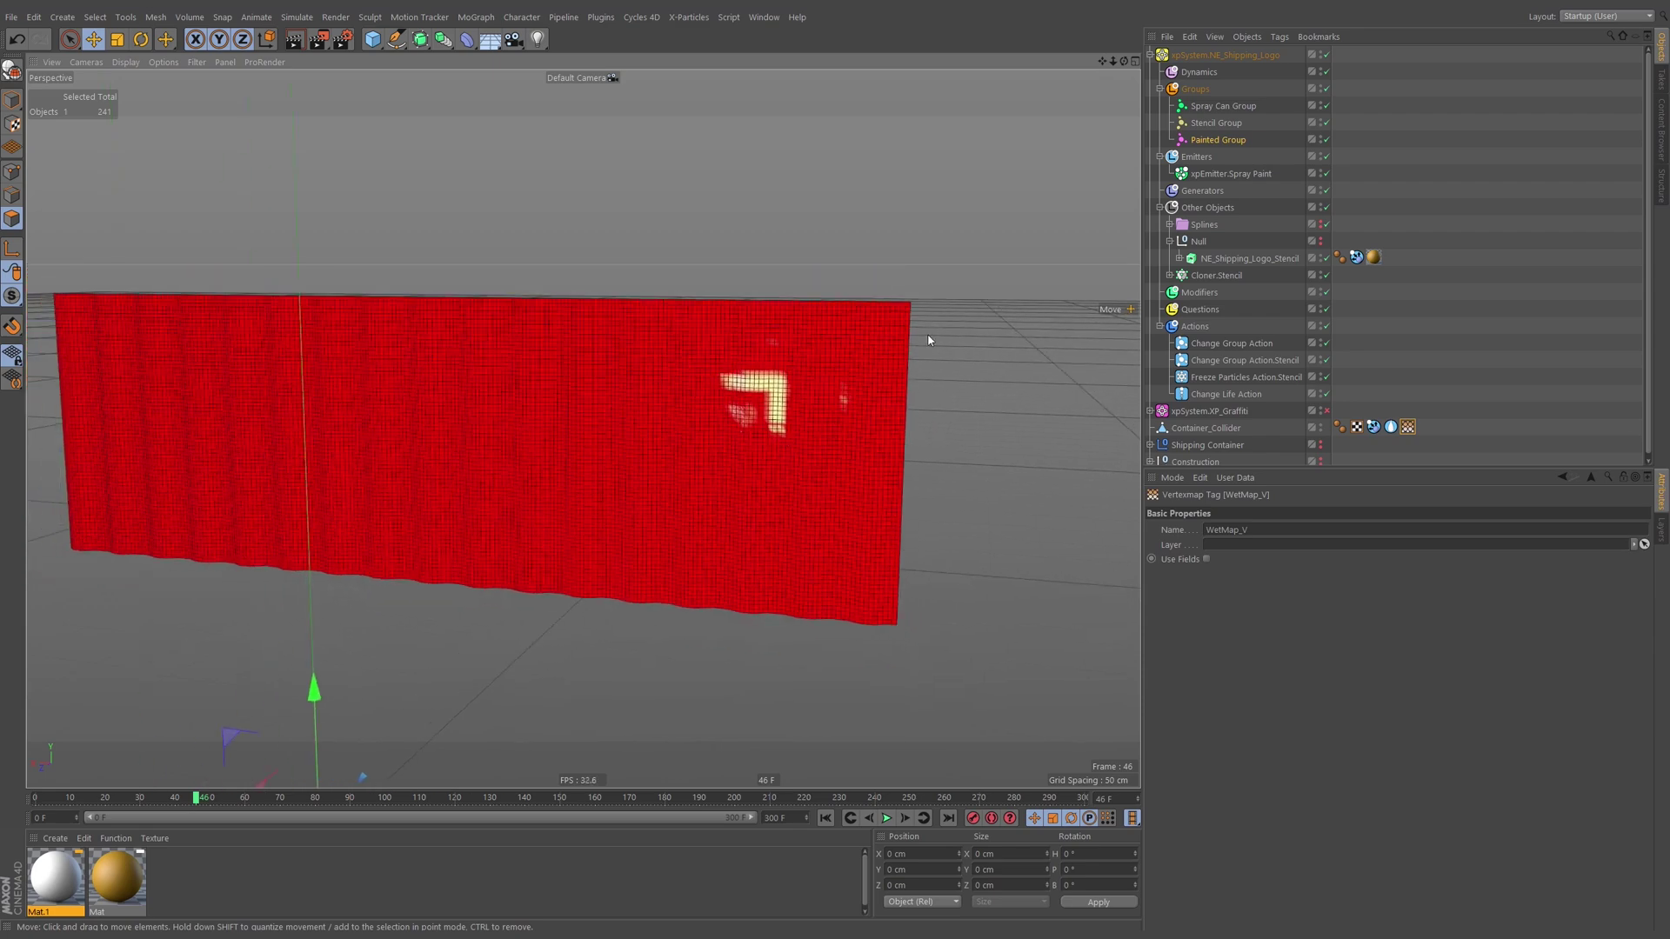
left_click(1227, 428)
left_click(69, 39)
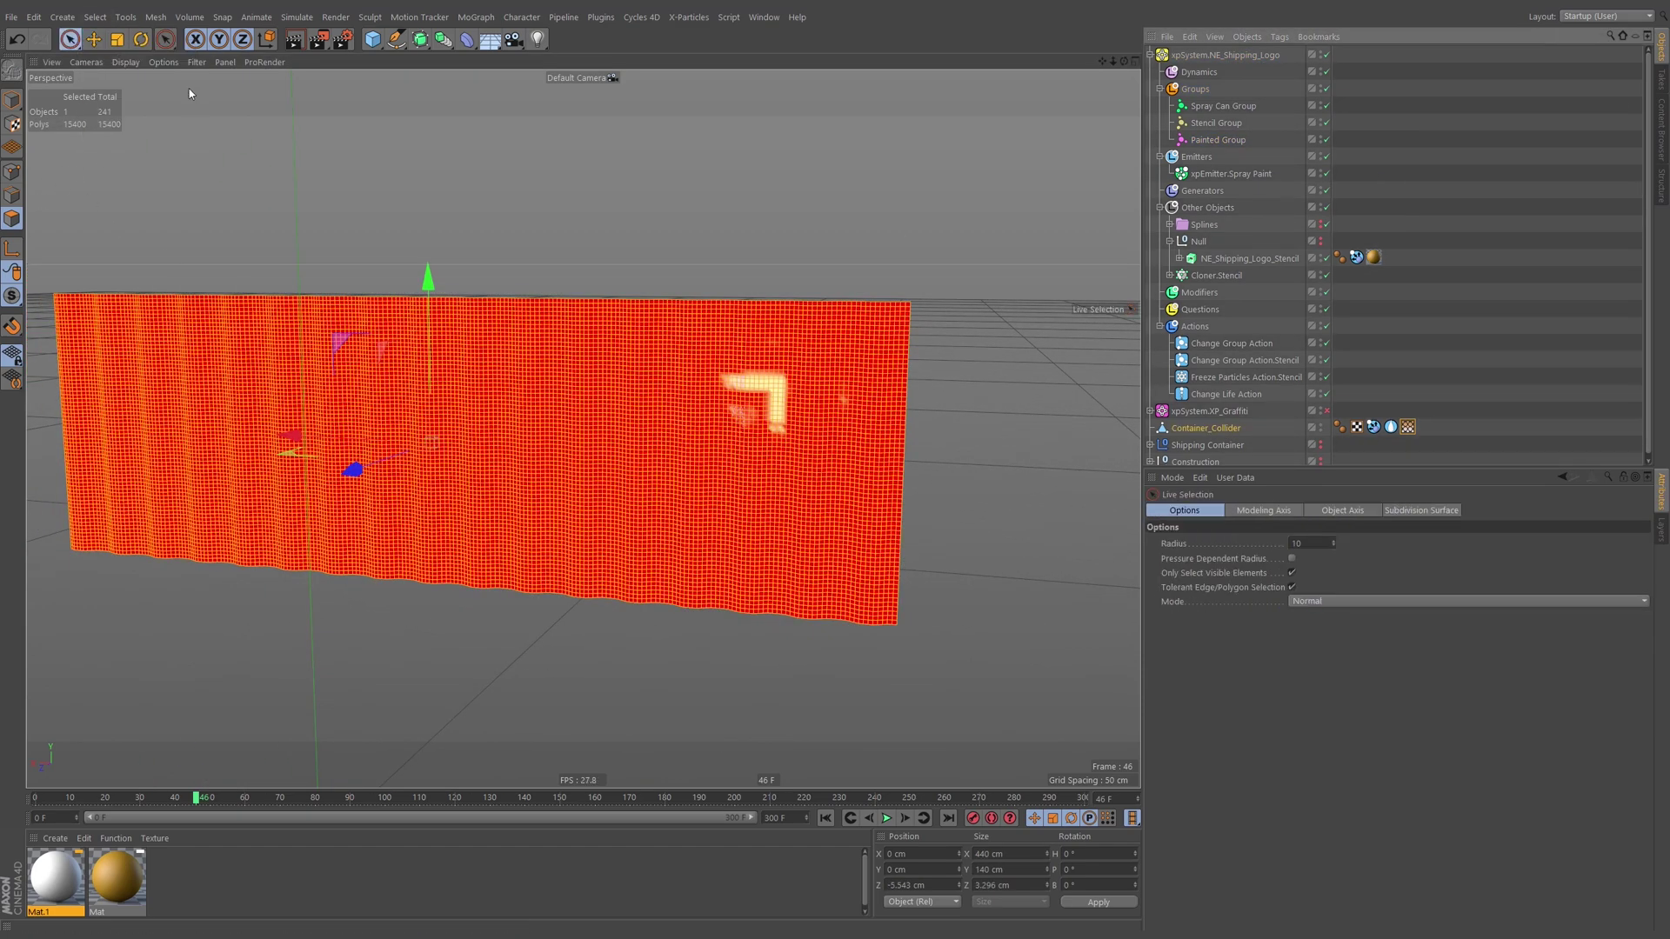
scroll(746, 392, "up", 2)
middle_click_drag(729, 393, 772, 393)
mouse_move(703, 381)
left_mouse_down()
mouse_move(759, 385)
mouse_move(757, 433)
mouse_move(627, 400)
left_mouse_up()
middle_click_drag(1004, 436, 861, 417, "alt")
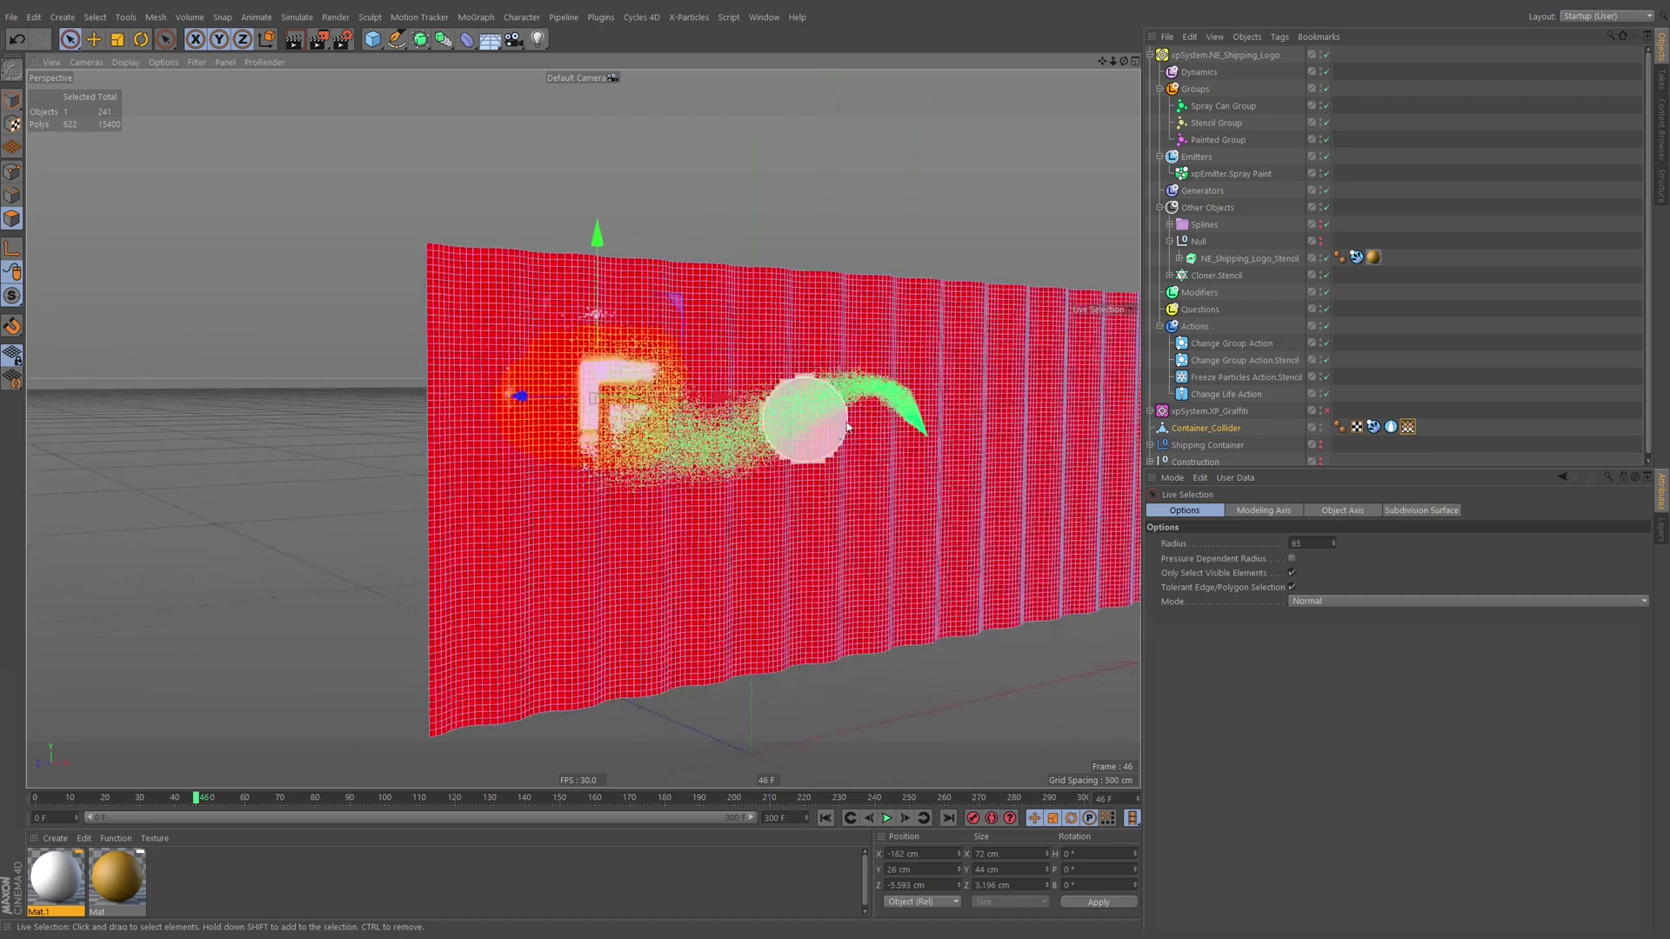
left_click_drag(861, 418, 878, 461, "alt")
Expand the Splines group and toggle the Target spline's viewport visibility on and off.
left_click(1171, 225)
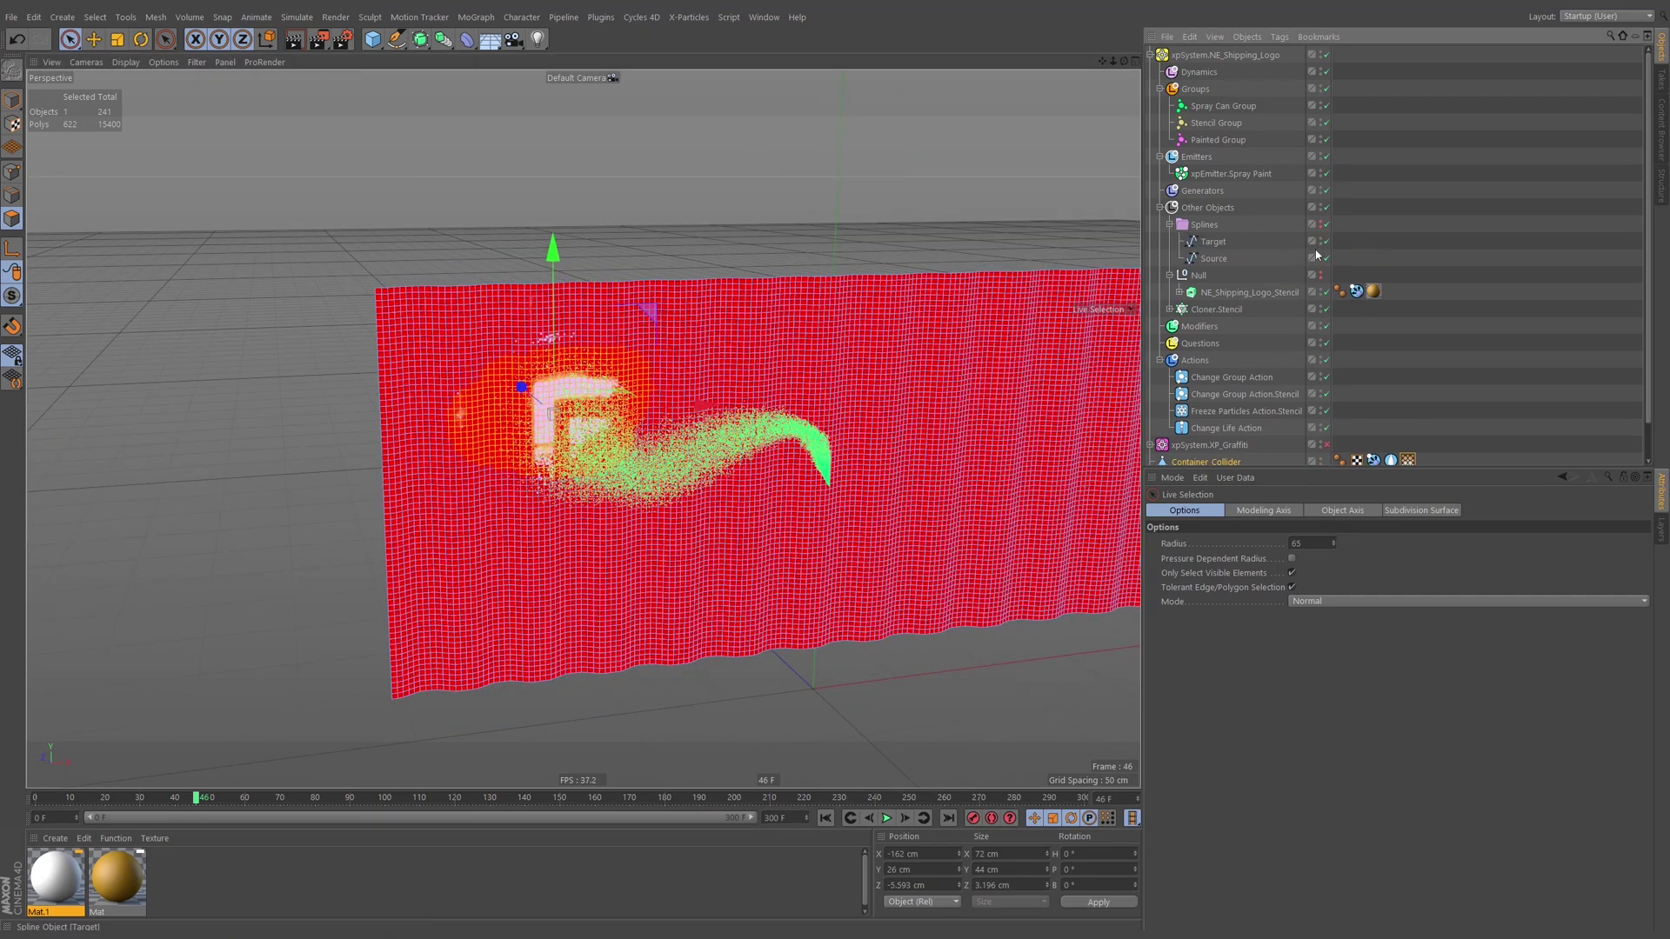
middle_click_drag(919, 406, 876, 399, "alt")
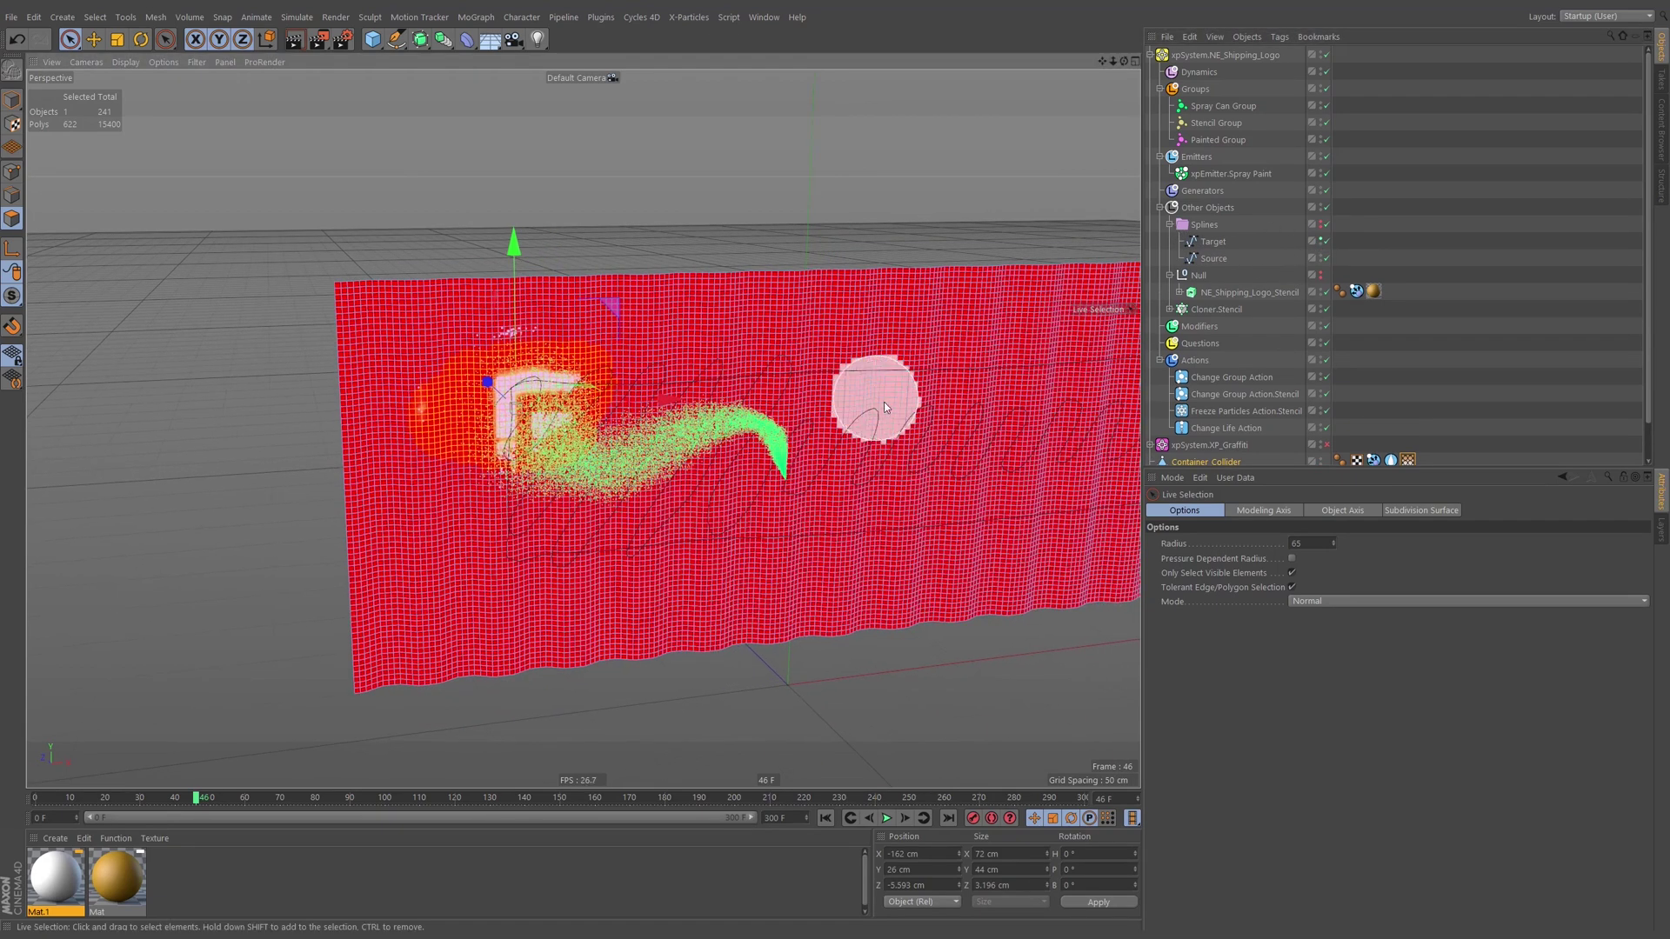
left_click(1321, 240)
Make the logo stencil's child spline visible in the viewport and disable its parent NE_Shipping_Logo_Stencil generator.
left_click(1179, 293)
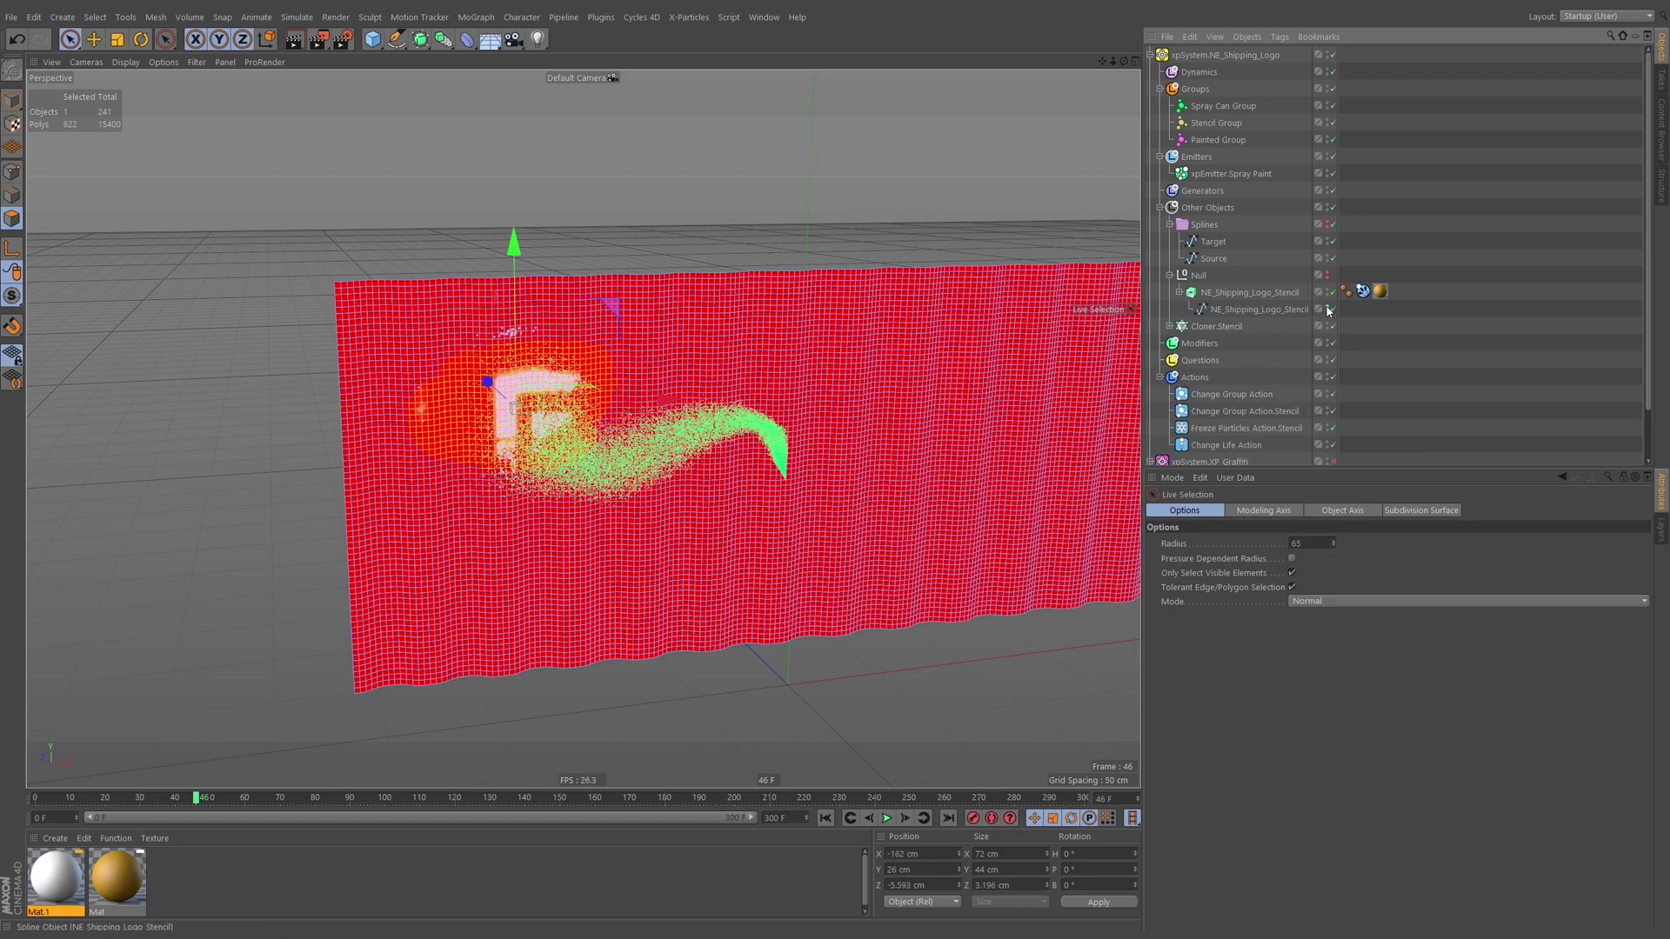
left_click_drag(774, 410, 1032, 344, "alt")
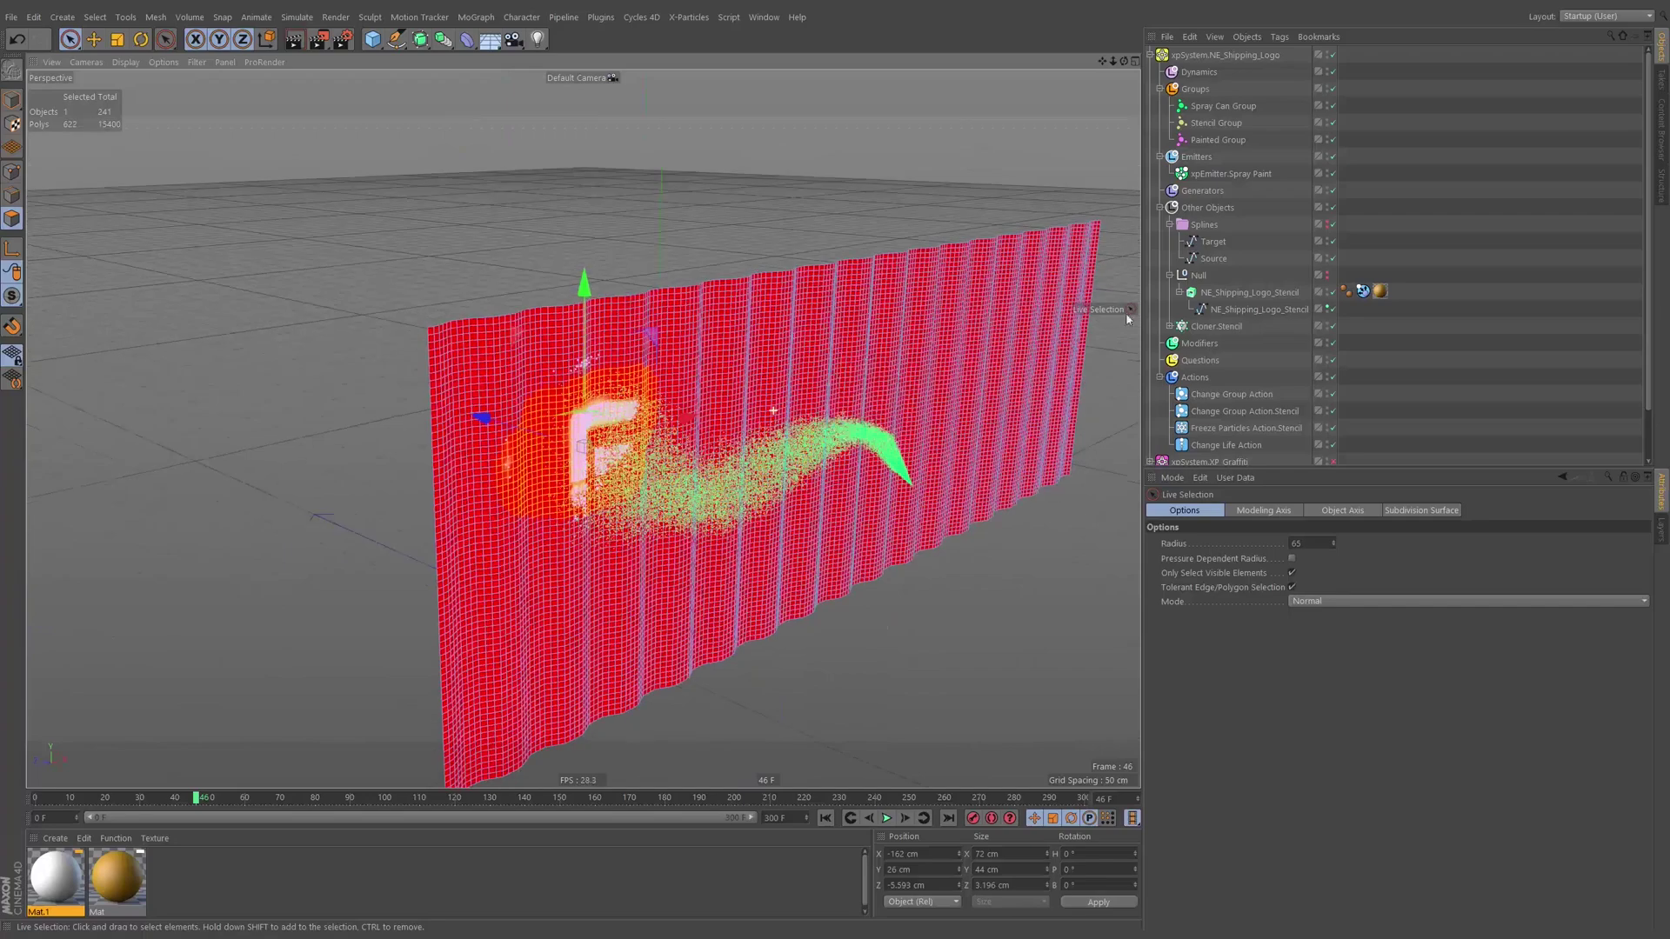
left_click(1333, 294)
Extend the polygon selection across the container's entire logo area, using the stencil outline as a guide.
left_click_drag(689, 417, 608, 401, "alt")
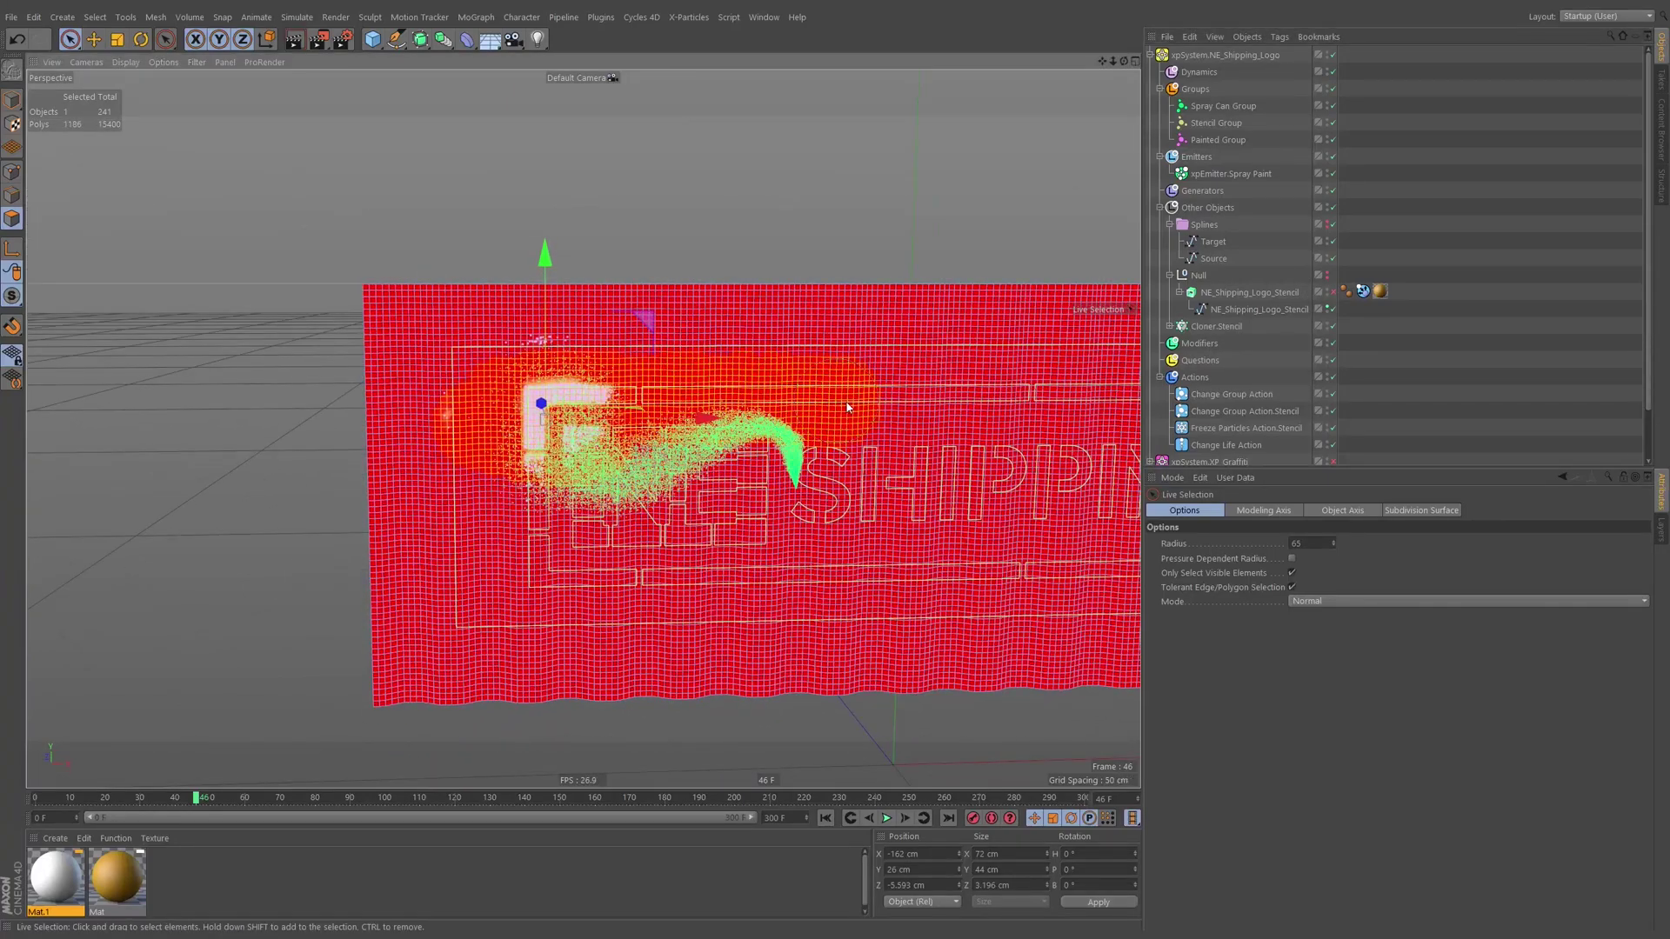
left_click_drag(998, 404, 705, 376, "alt")
left_click_drag(877, 380, 707, 354, "alt")
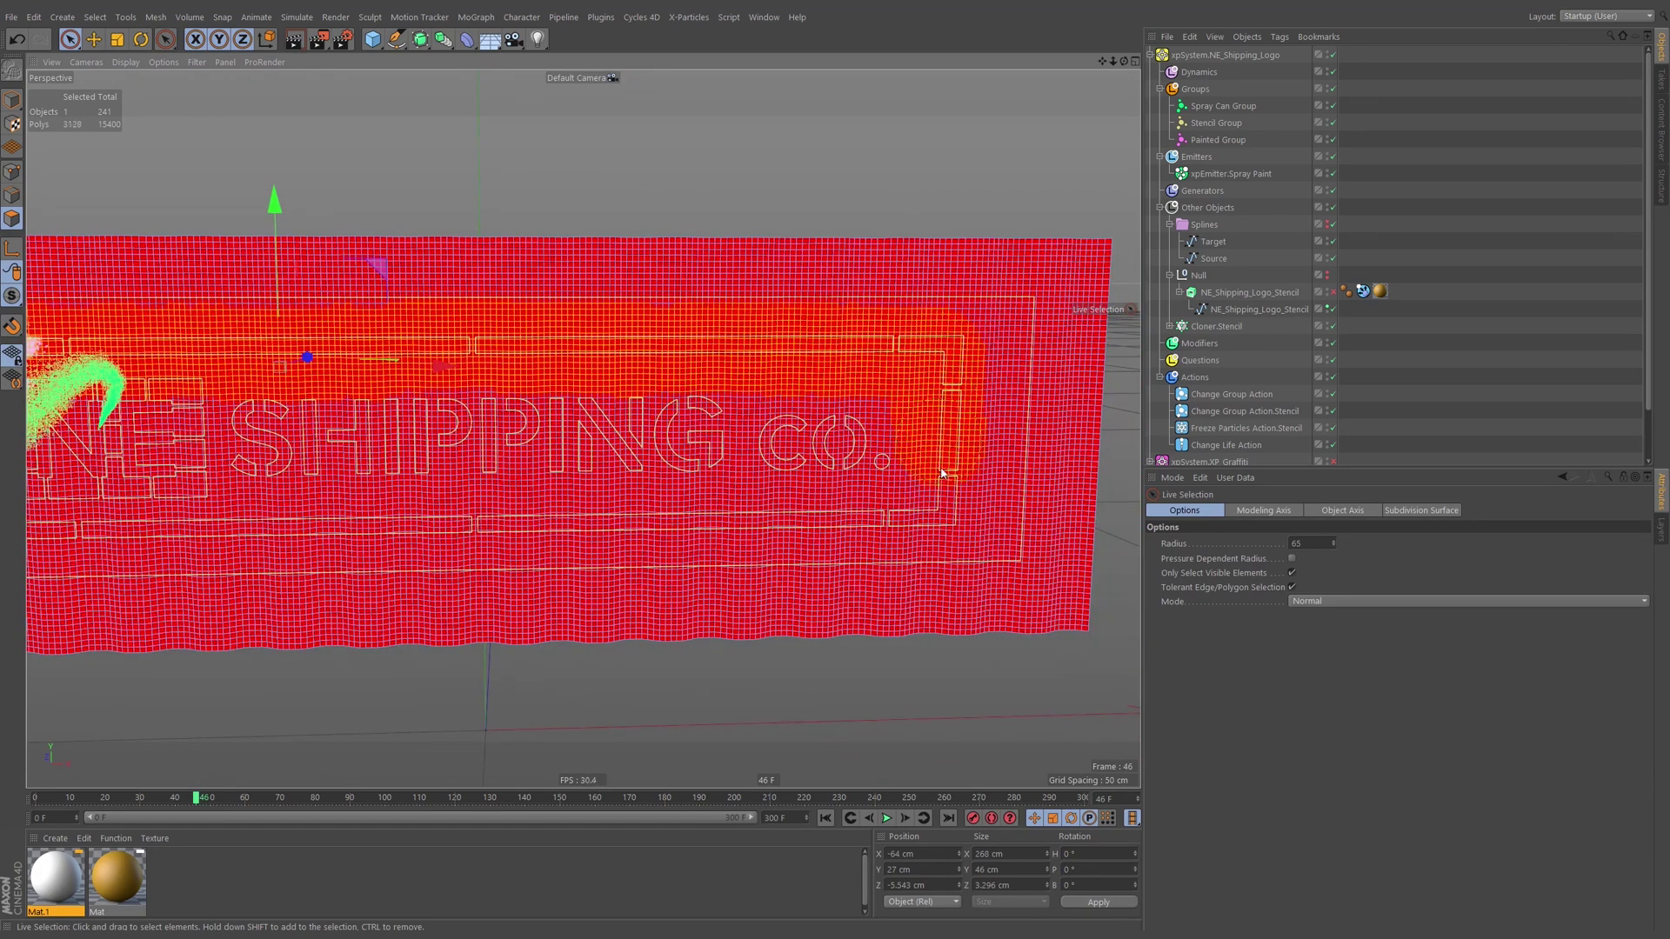
mouse_move(446, 520)
left_mouse_down("alt")
mouse_move(385, 499)
mouse_move(456, 490)
left_mouse_up("alt")
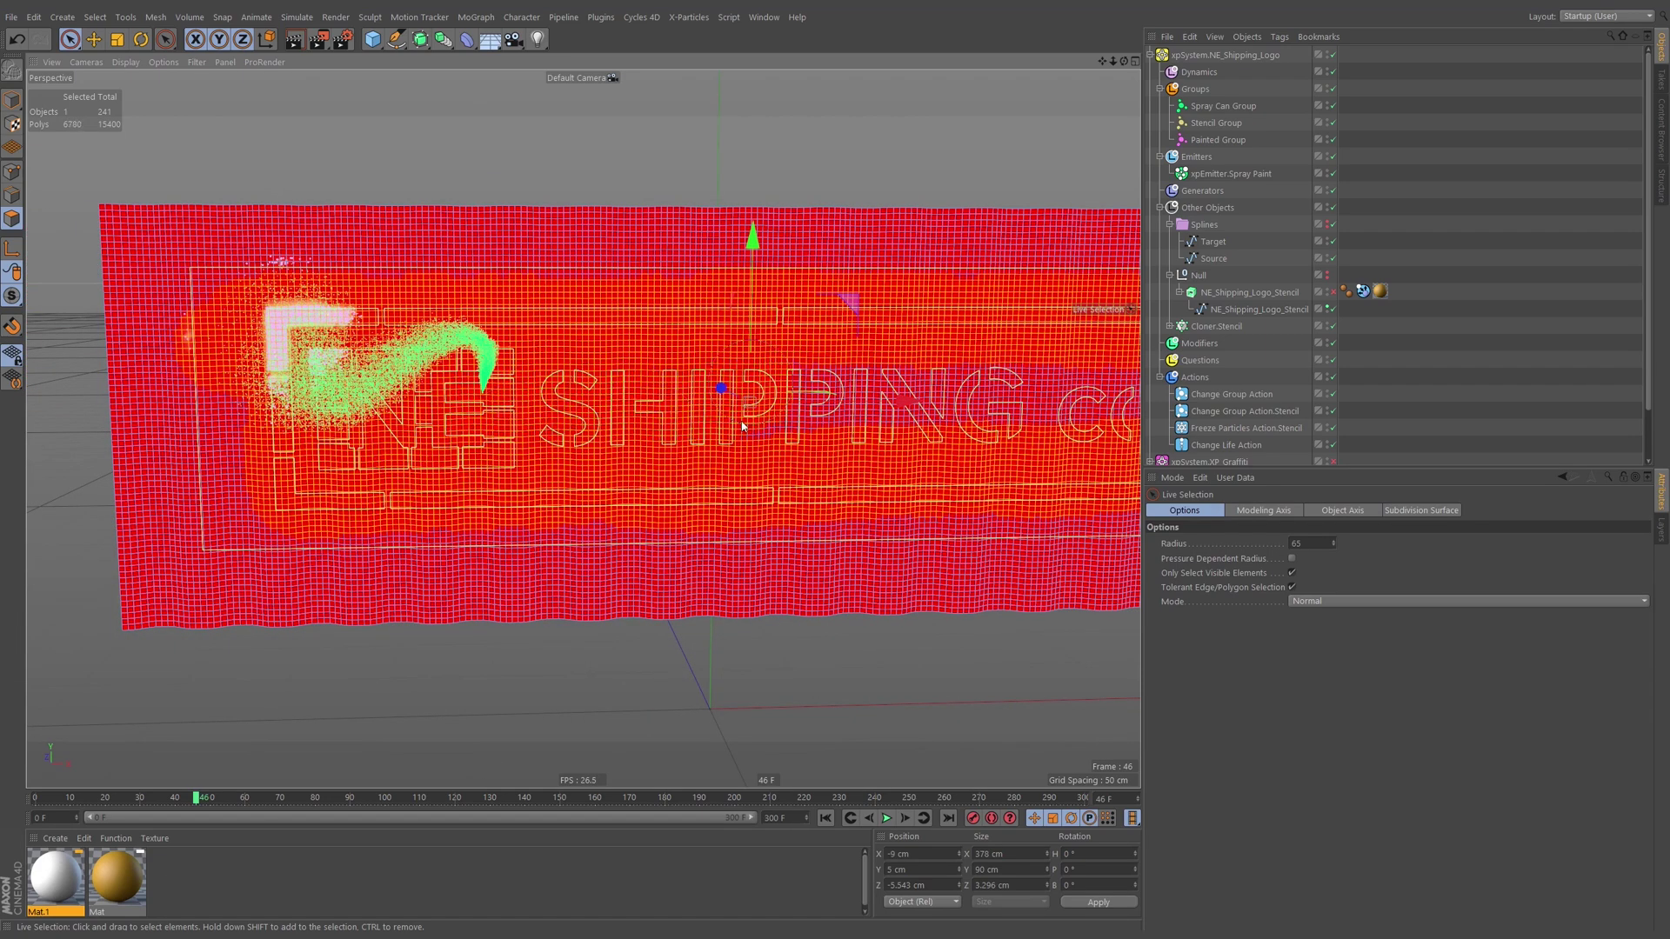
left_click_drag(1024, 453, 933, 384, "alt")
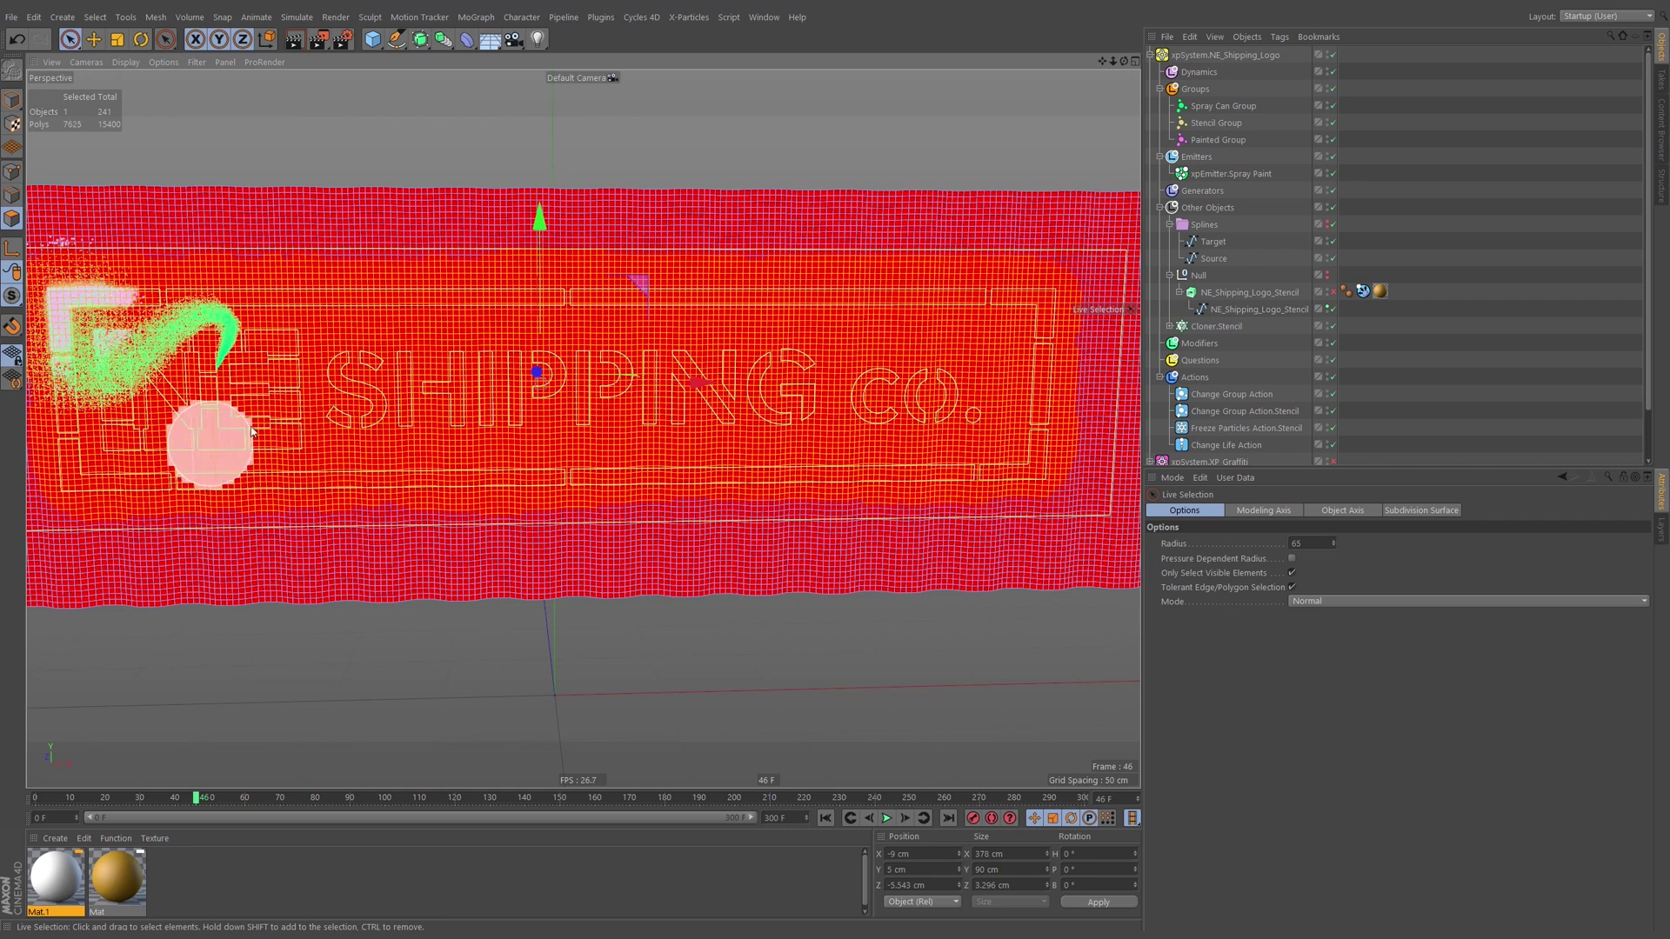
key("ctrl+z")
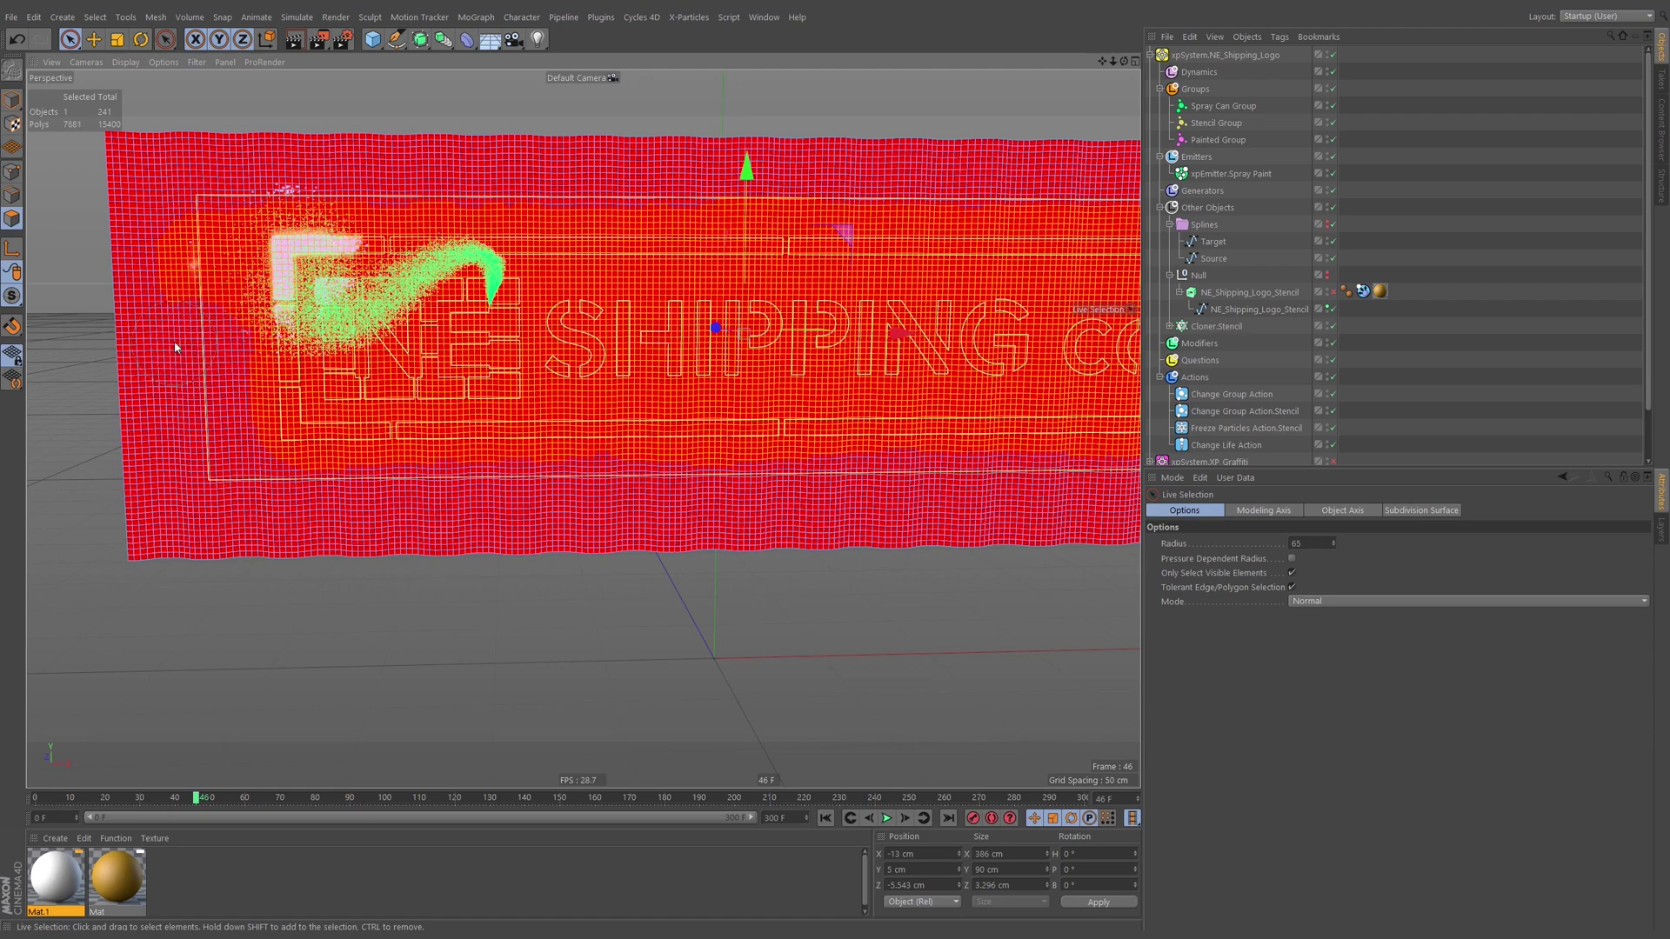
mouse_move(311, 227)
left_mouse_down("alt")
mouse_move(226, 225)
mouse_move(661, 285)
mouse_move(261, 186)
left_mouse_up("alt")
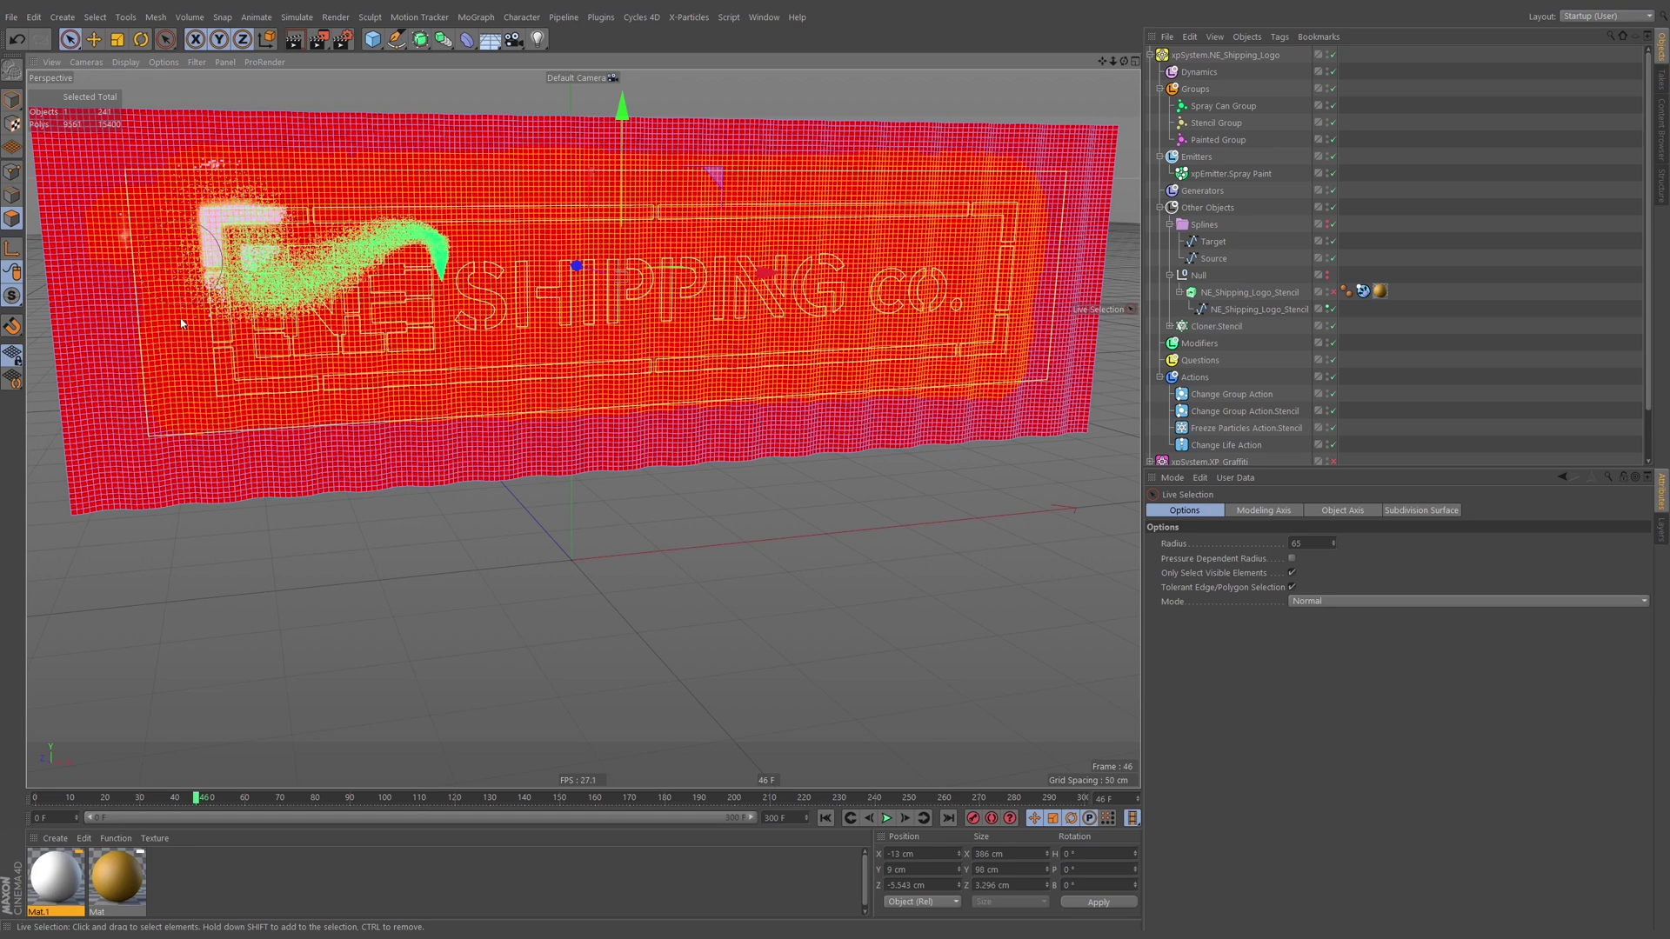
left_click_drag(189, 419, 192, 412)
left_click_drag(782, 375, 756, 398, "alt")
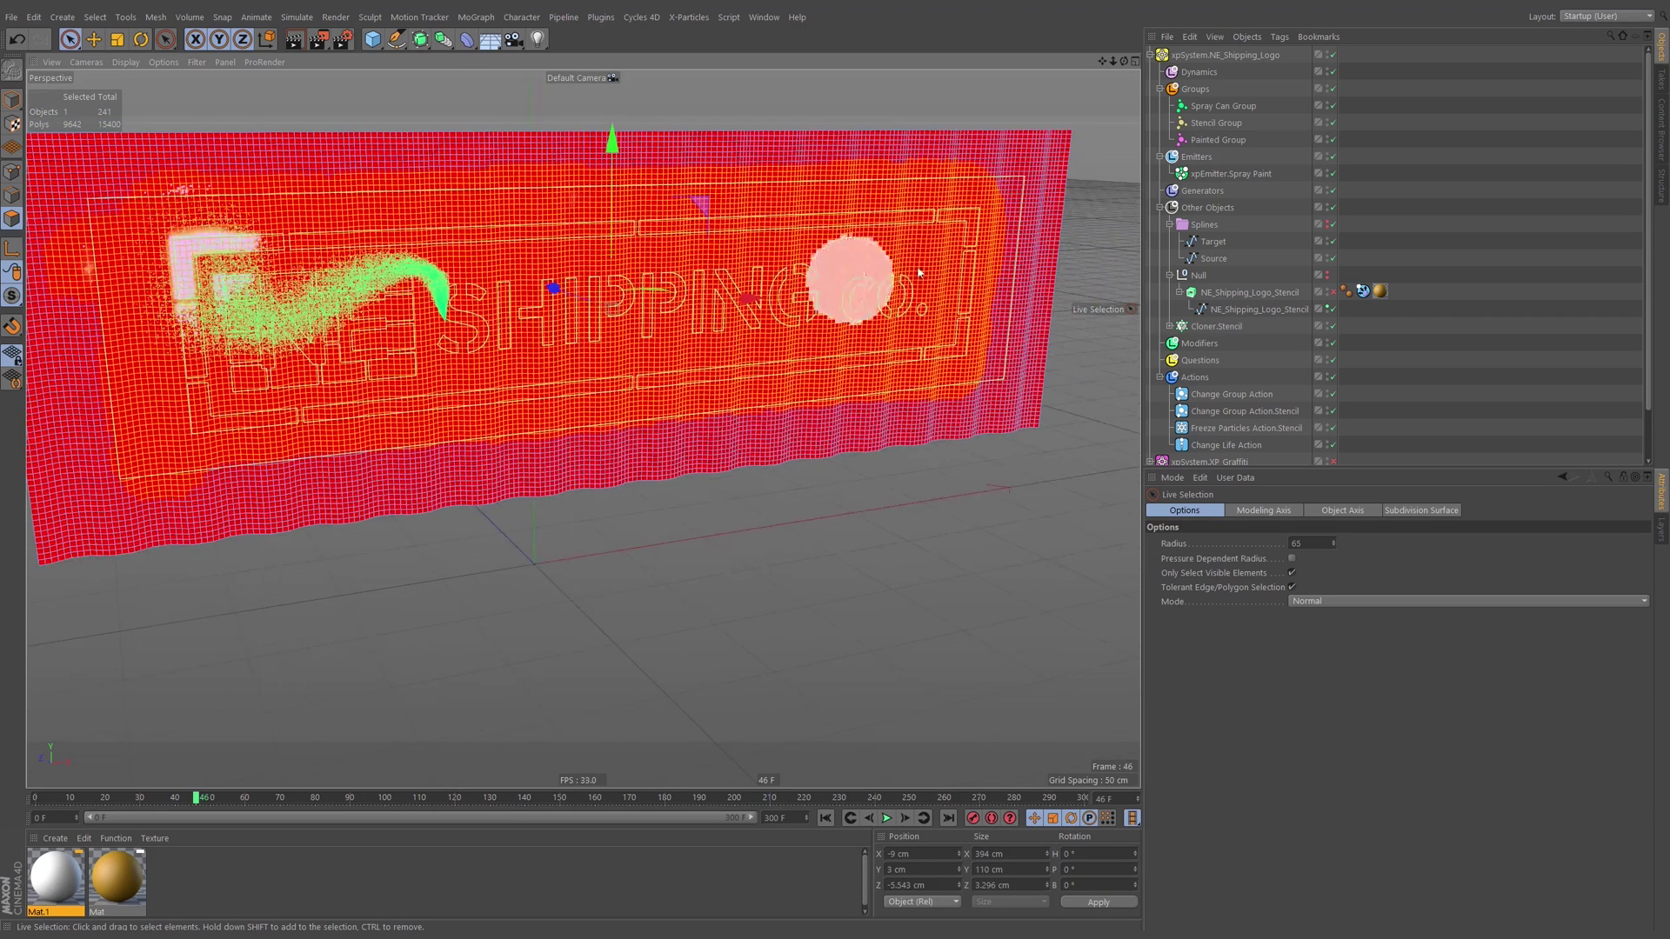
Subdivide the selected logo-area polygons, then deselect the container and inspect the denser mesh from its other side.
key("u")
key("shift+s")
left_click(796, 348)
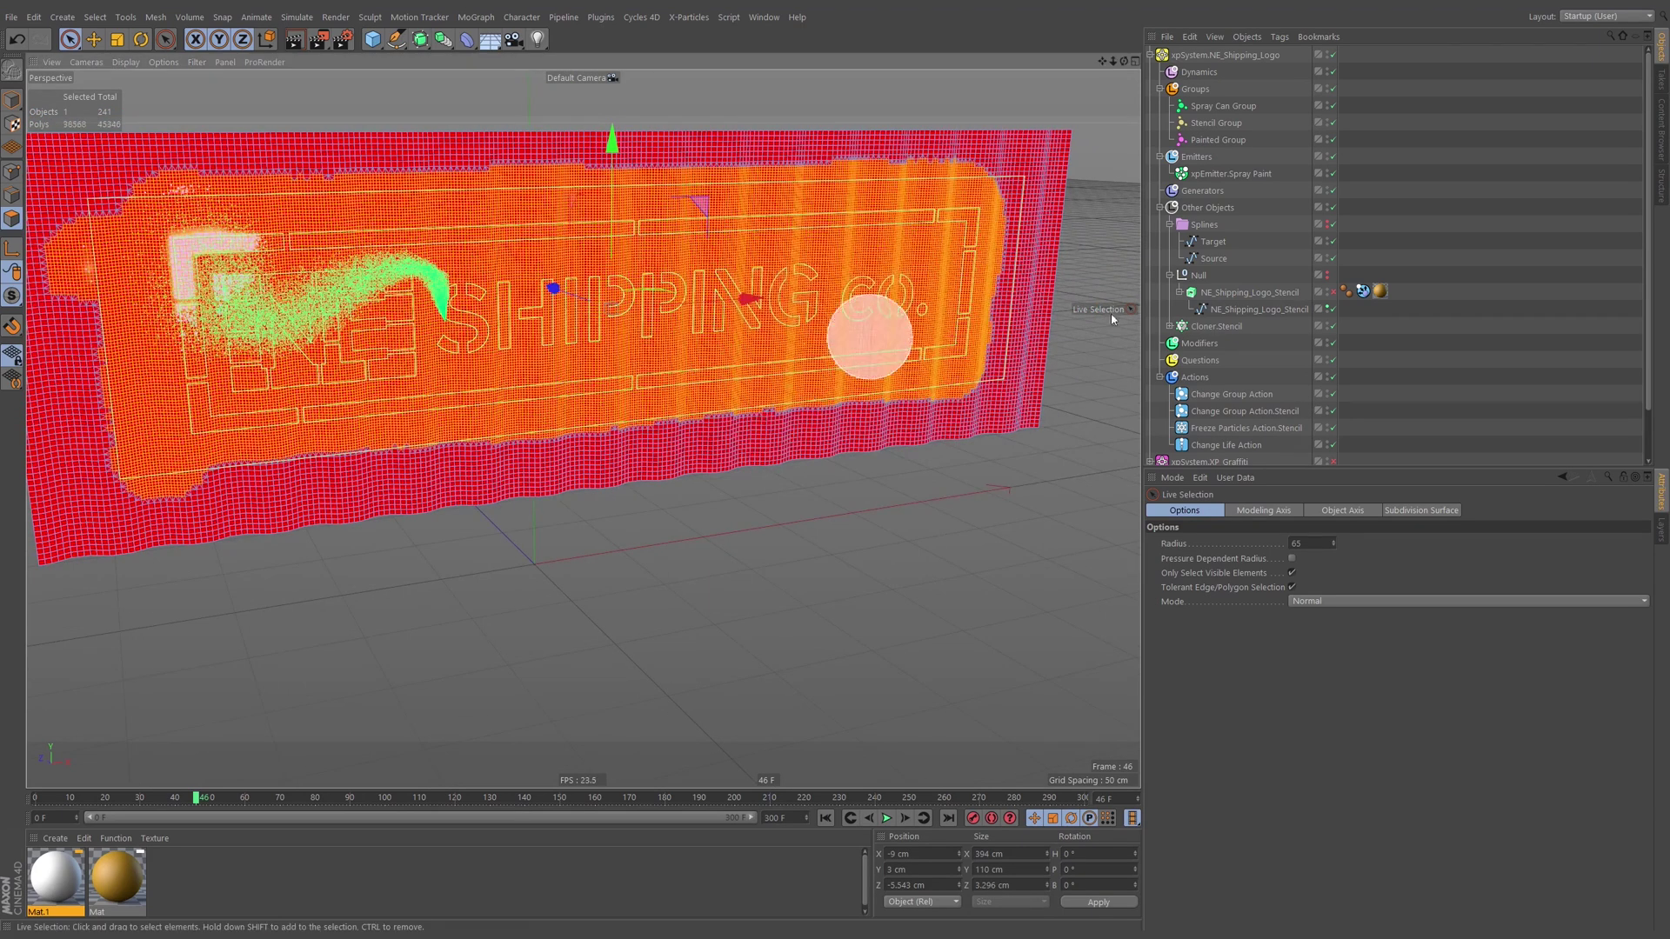
left_click(1434, 255)
mouse_move(607, 324)
left_mouse_down("alt")
mouse_move(833, 337)
mouse_move(989, 232)
mouse_move(887, 290)
left_mouse_up("alt")
scroll(951, 264, "down", 3)
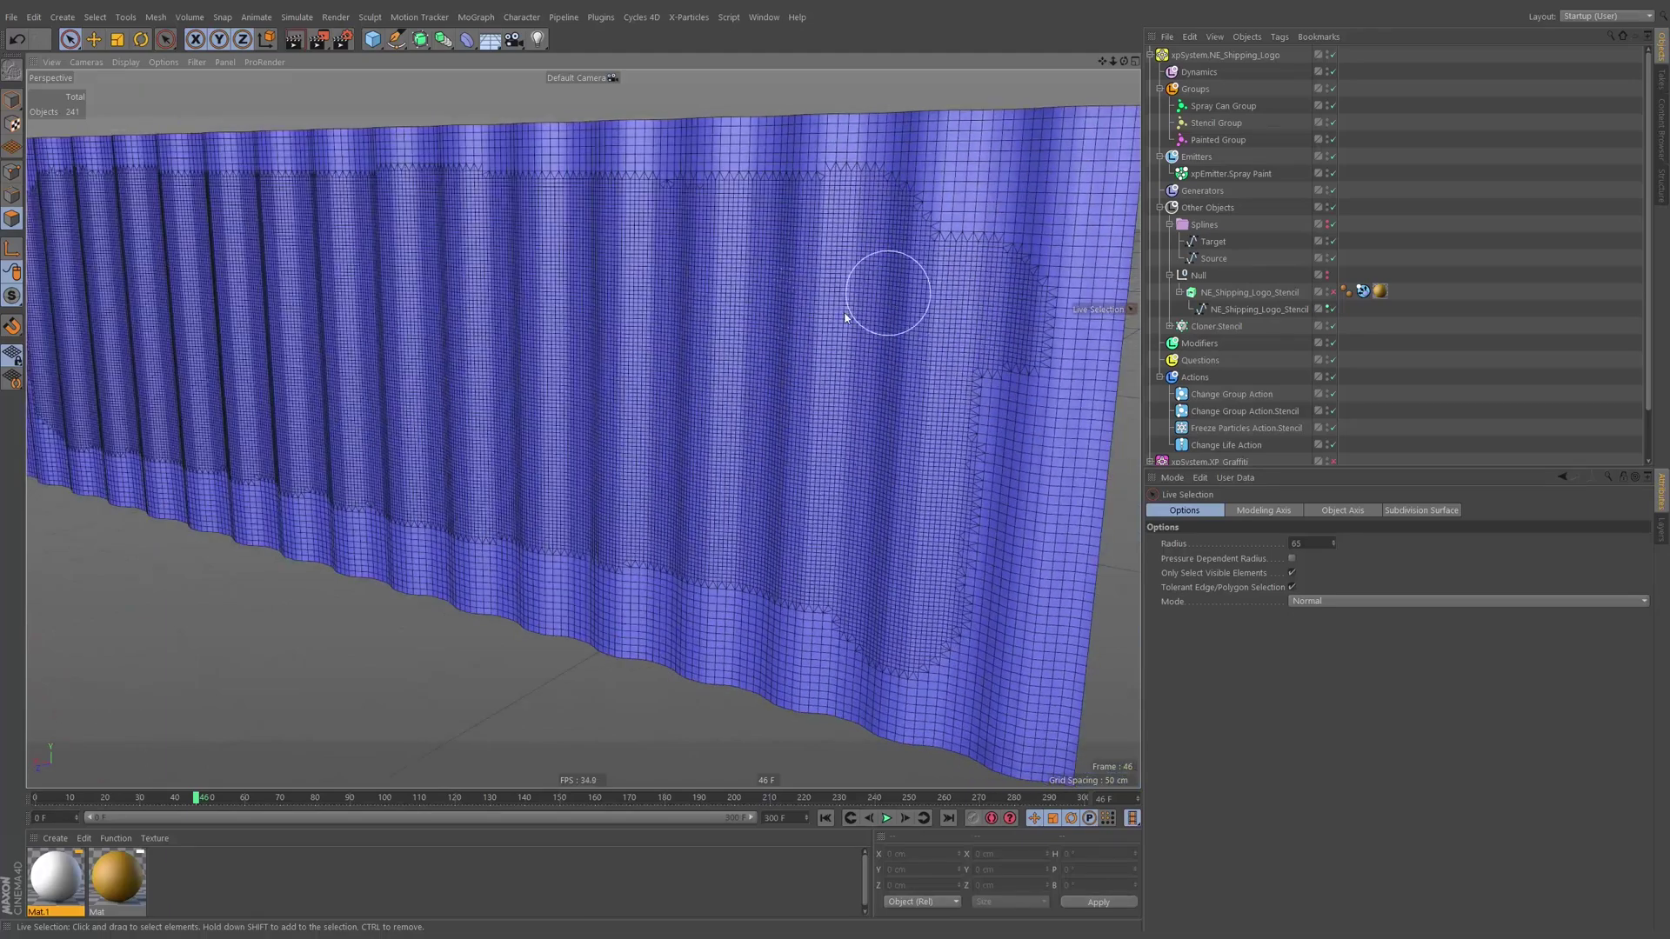
scroll(852, 320, "down", 3)
Undo the logo-area subdivision and select all of the container collider's polygons.
left_click(853, 320)
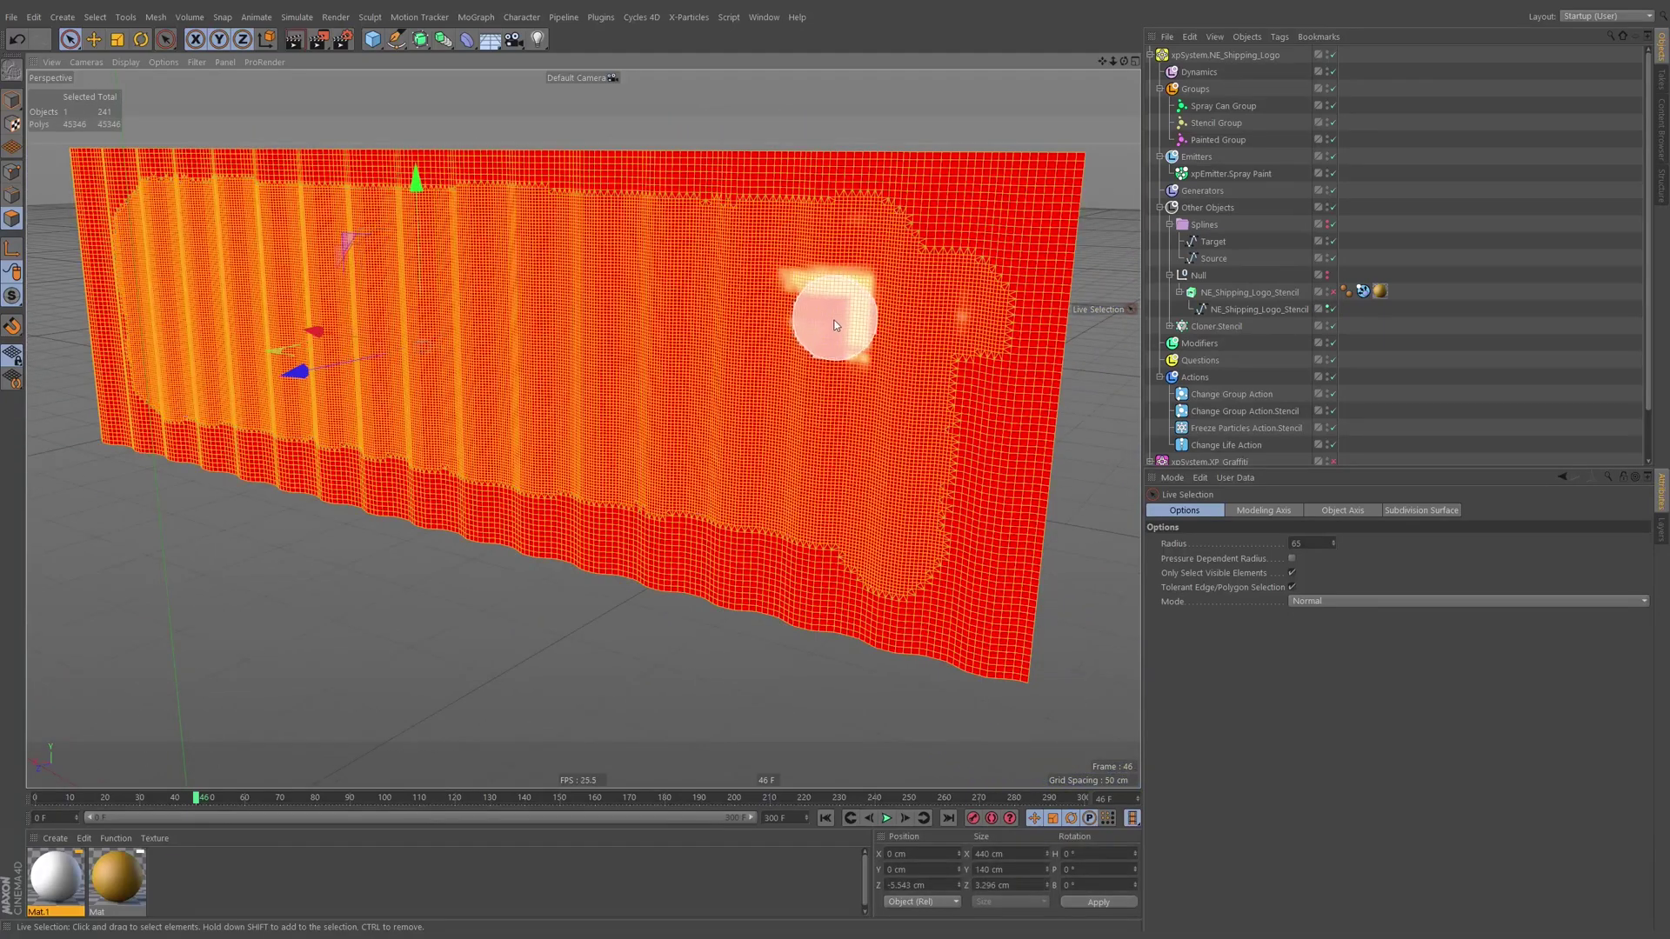
left_click(836, 341)
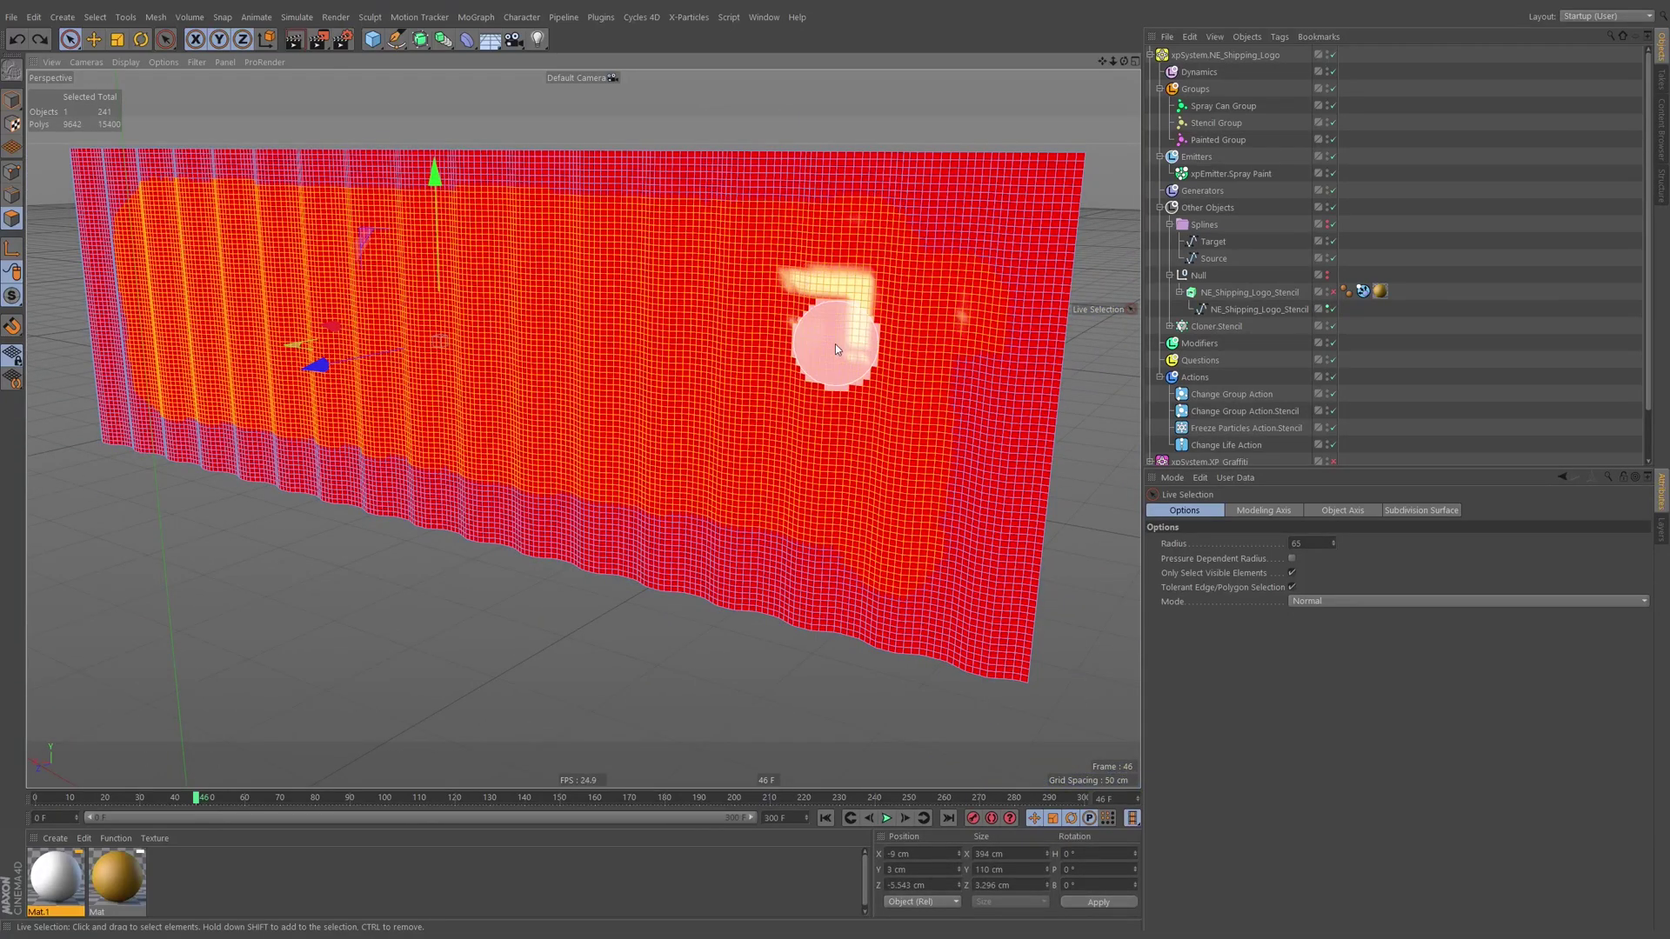
left_click(840, 348)
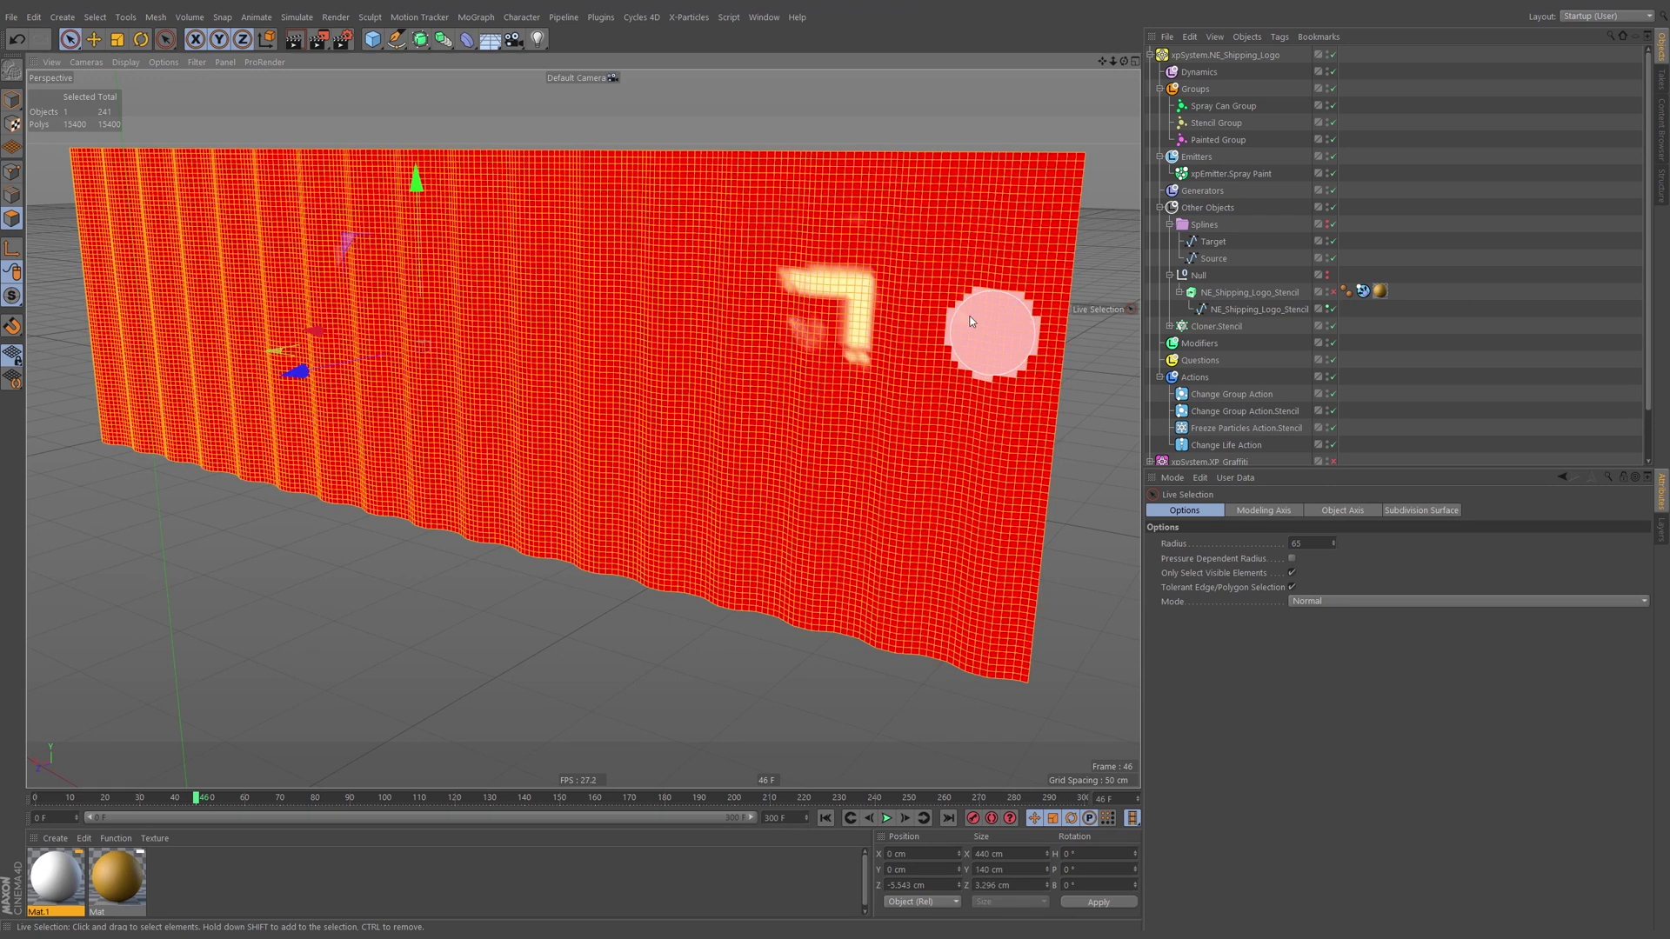
Subdivide all of the container collider's polygons with Subdivision set to 1 and Smooth Subdivision off.
key("u")
key("s")
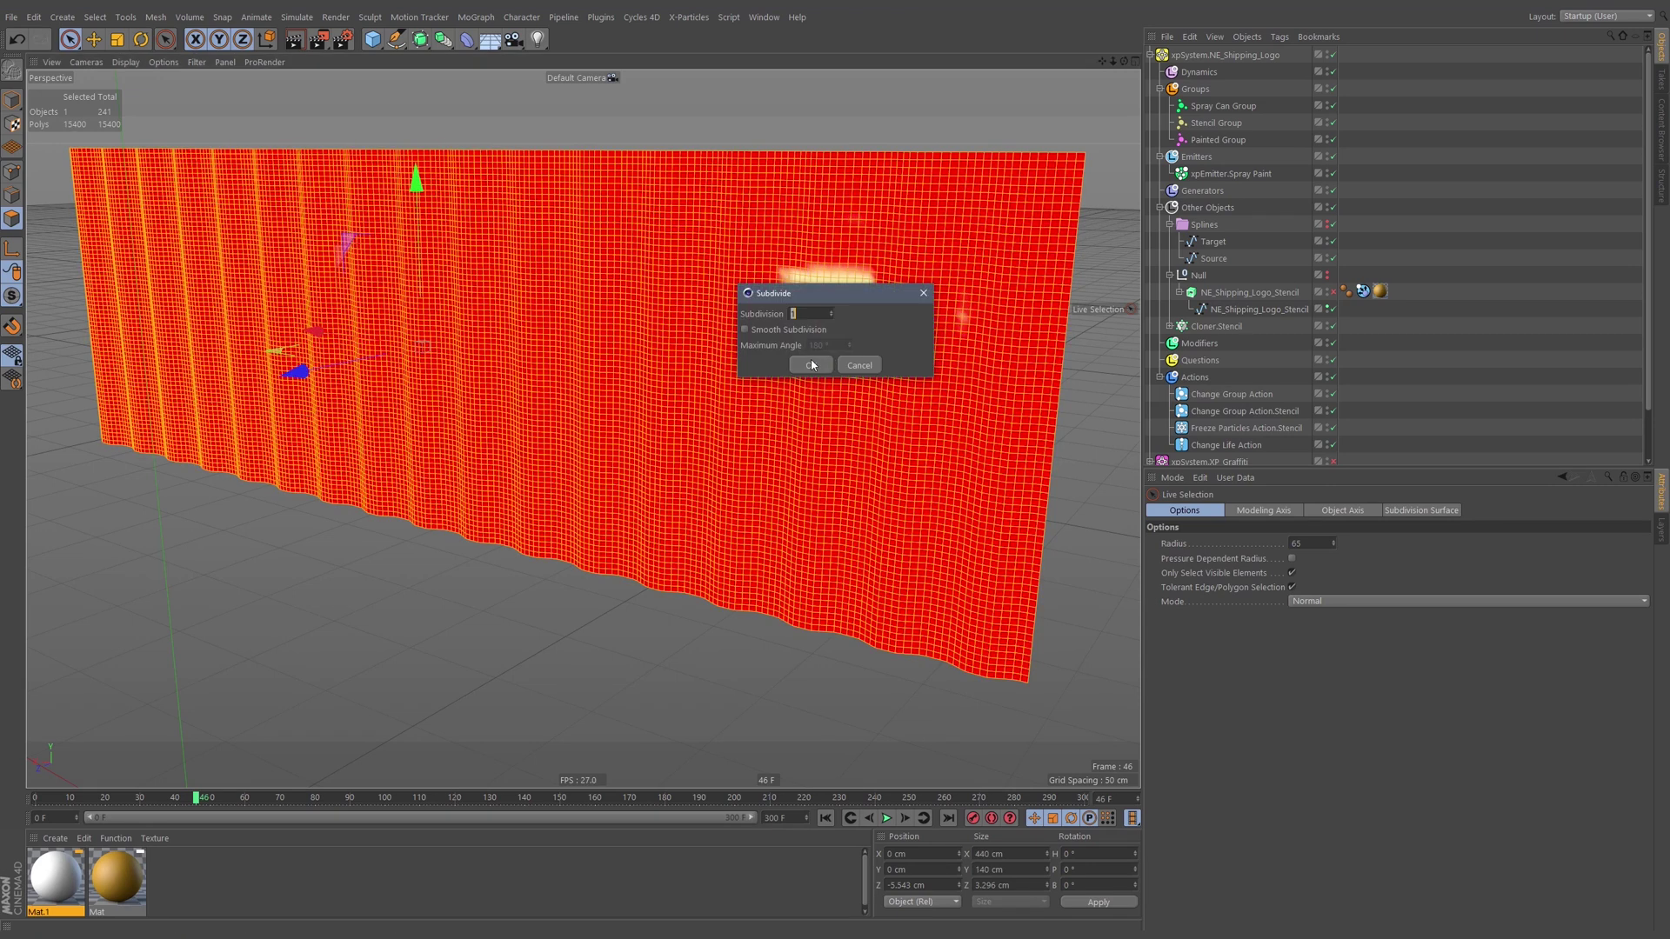
left_click(809, 367)
right_click_drag(952, 290, 915, 292, "alt")
left_click_drag(915, 292, 872, 285, "alt")
right_click_drag(872, 285, 962, 279, "alt")
mouse_move(962, 283)
left_mouse_down("alt")
mouse_move(808, 279)
mouse_move(835, 313)
mouse_move(850, 287)
mouse_move(888, 309)
left_mouse_up("alt")
key("u")
key("shift+s")
left_click(847, 326)
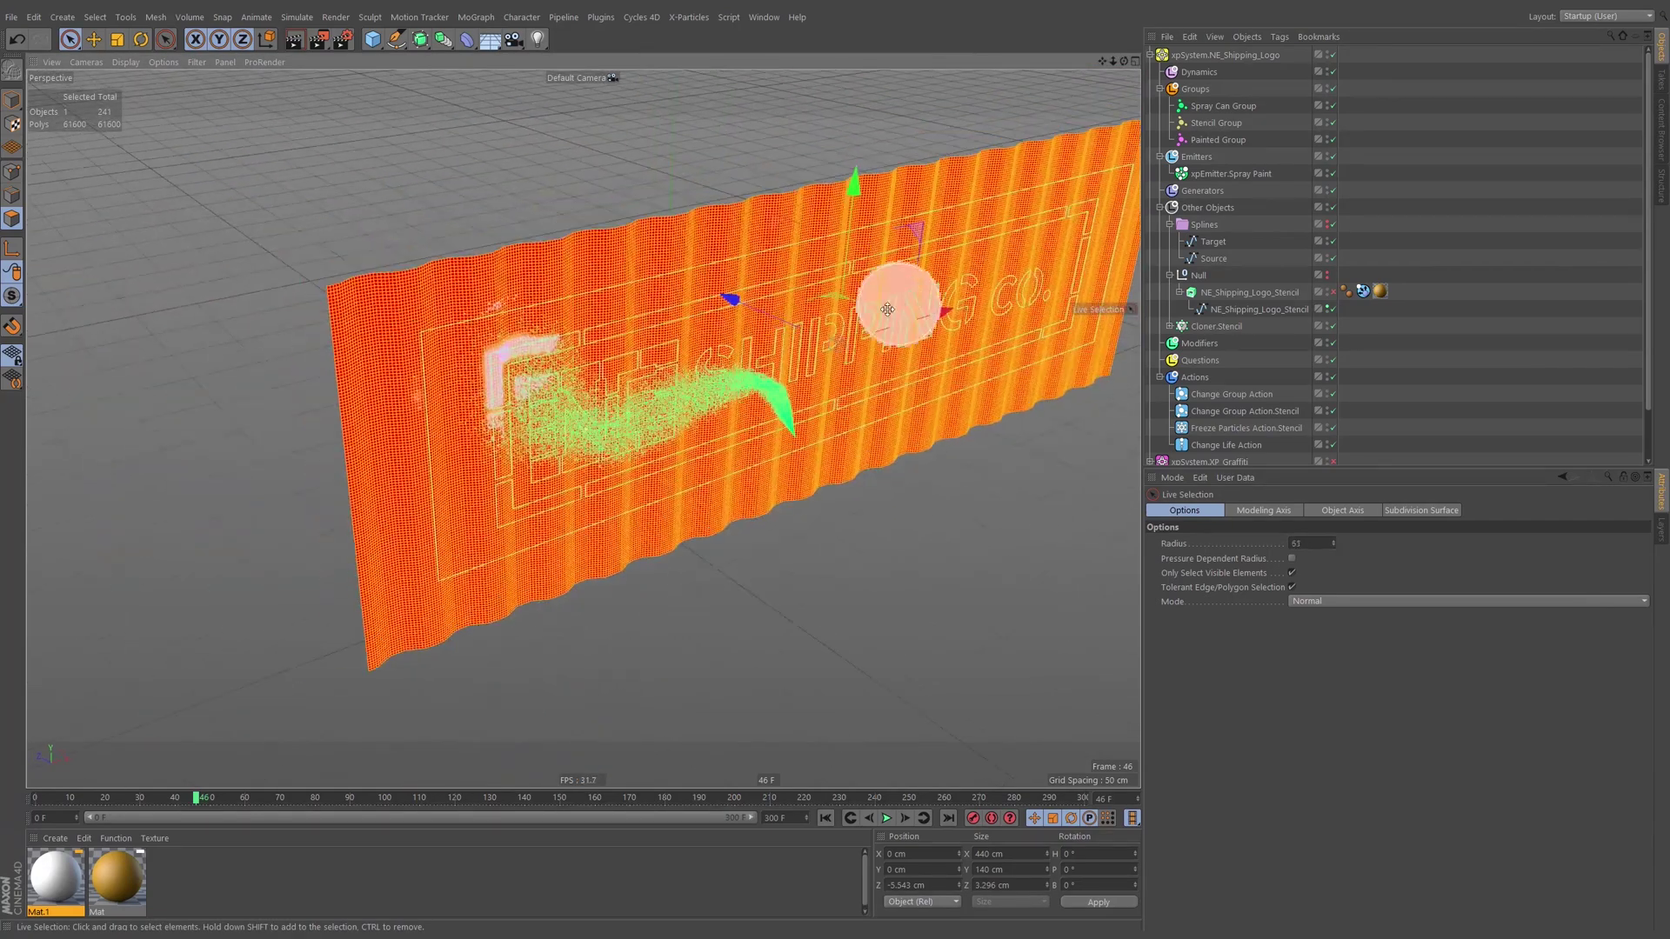
Replay the spray simulation from the first frame with nothing selected, pause it, and display the WetMap_V vertex map from the container's other side.
left_click(825, 819)
left_click(886, 818)
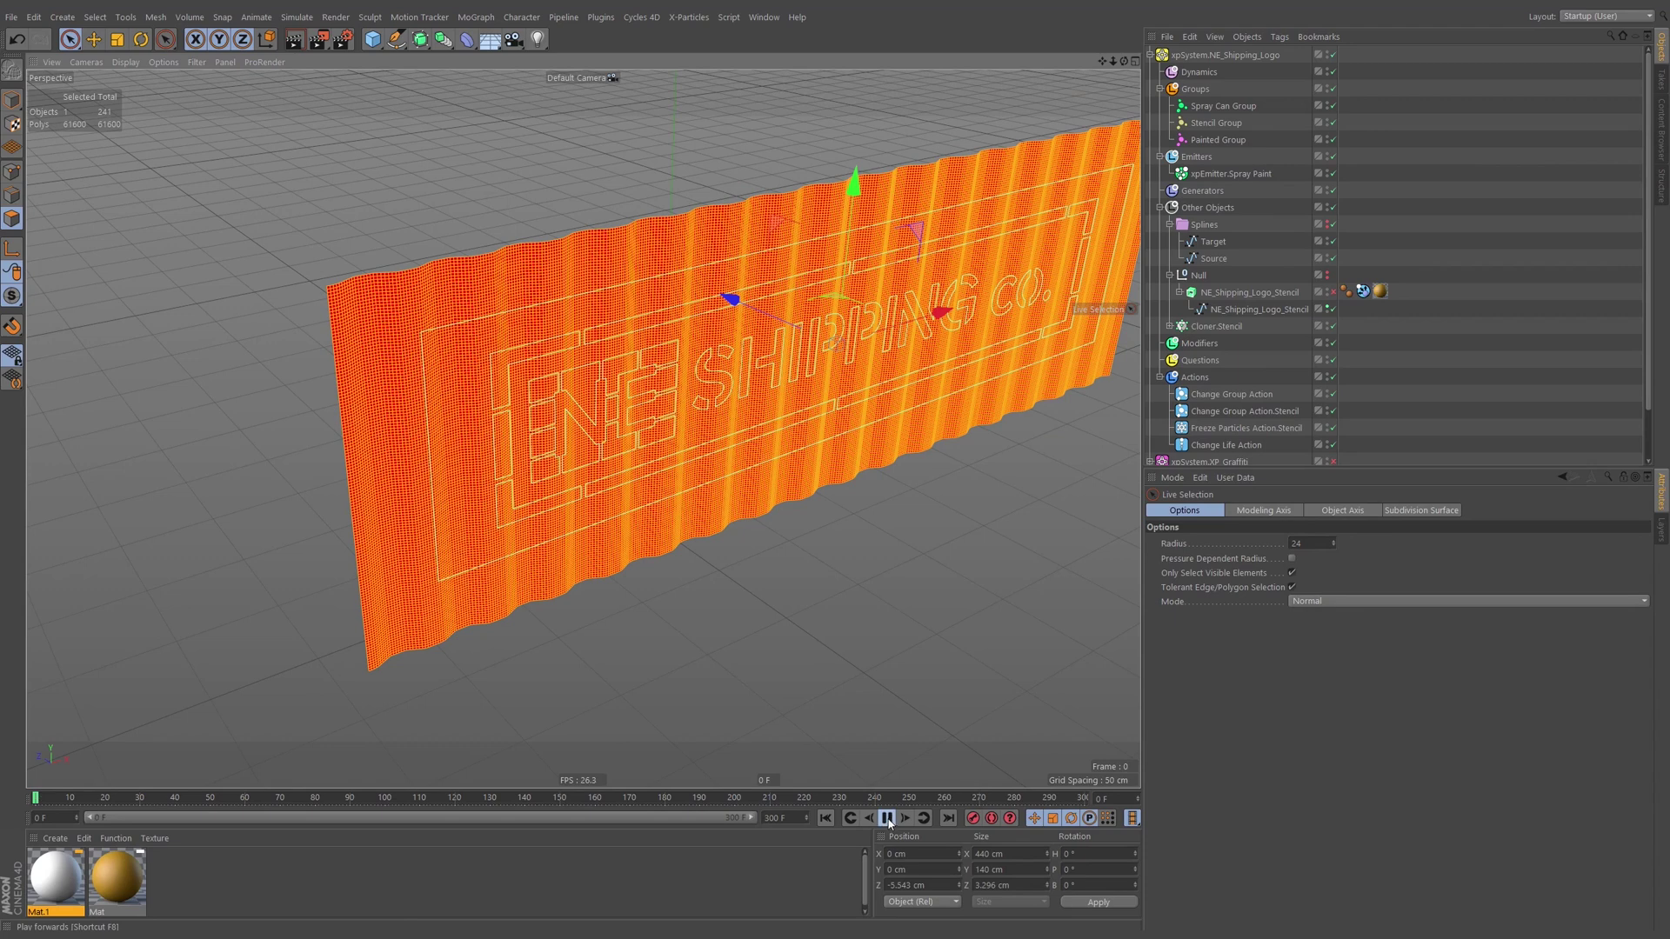
left_click(1313, 339)
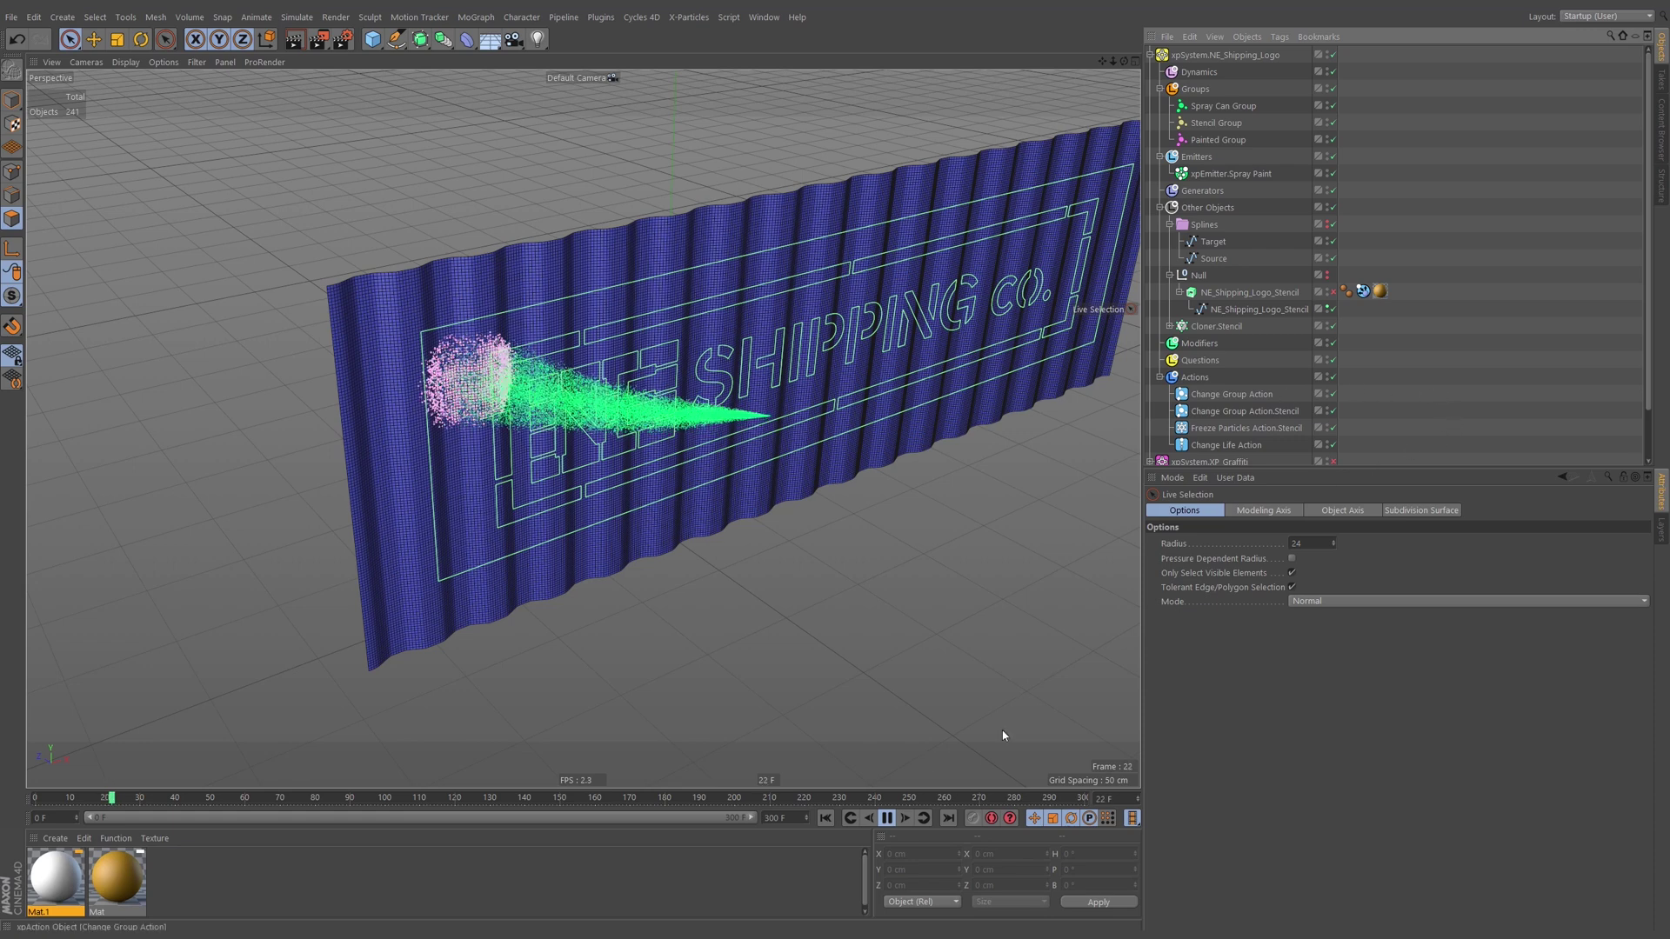
key("F8")
scroll(1444, 179, "down", 2)
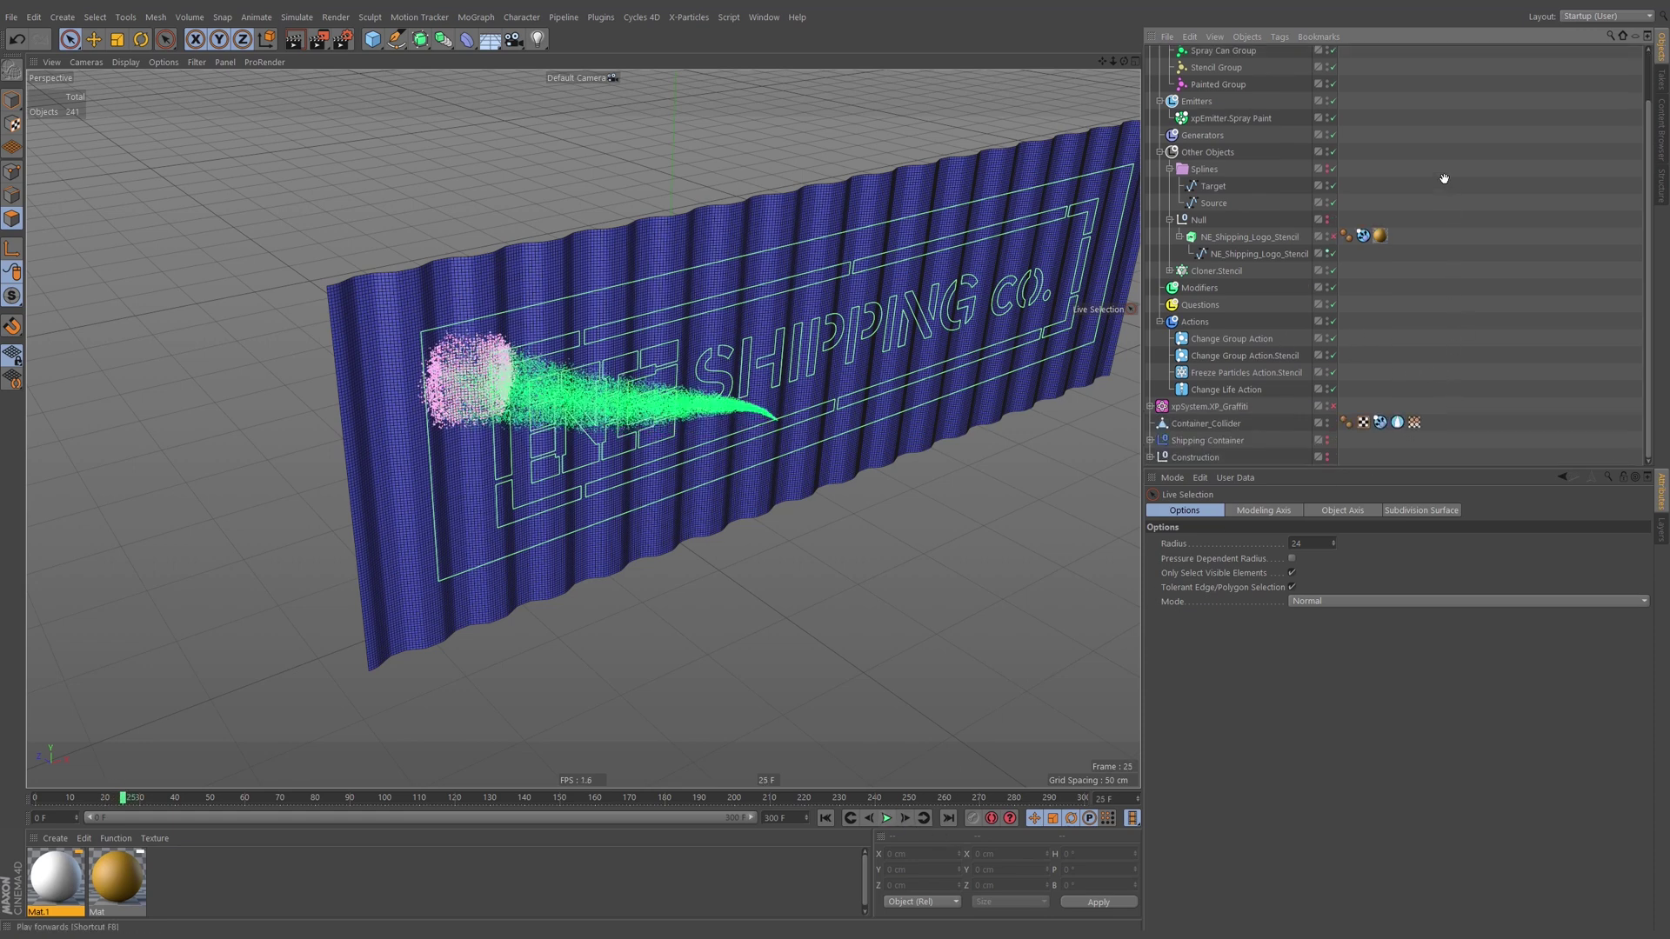
left_click(1415, 422)
left_click_drag(574, 389, 990, 369, "alt")
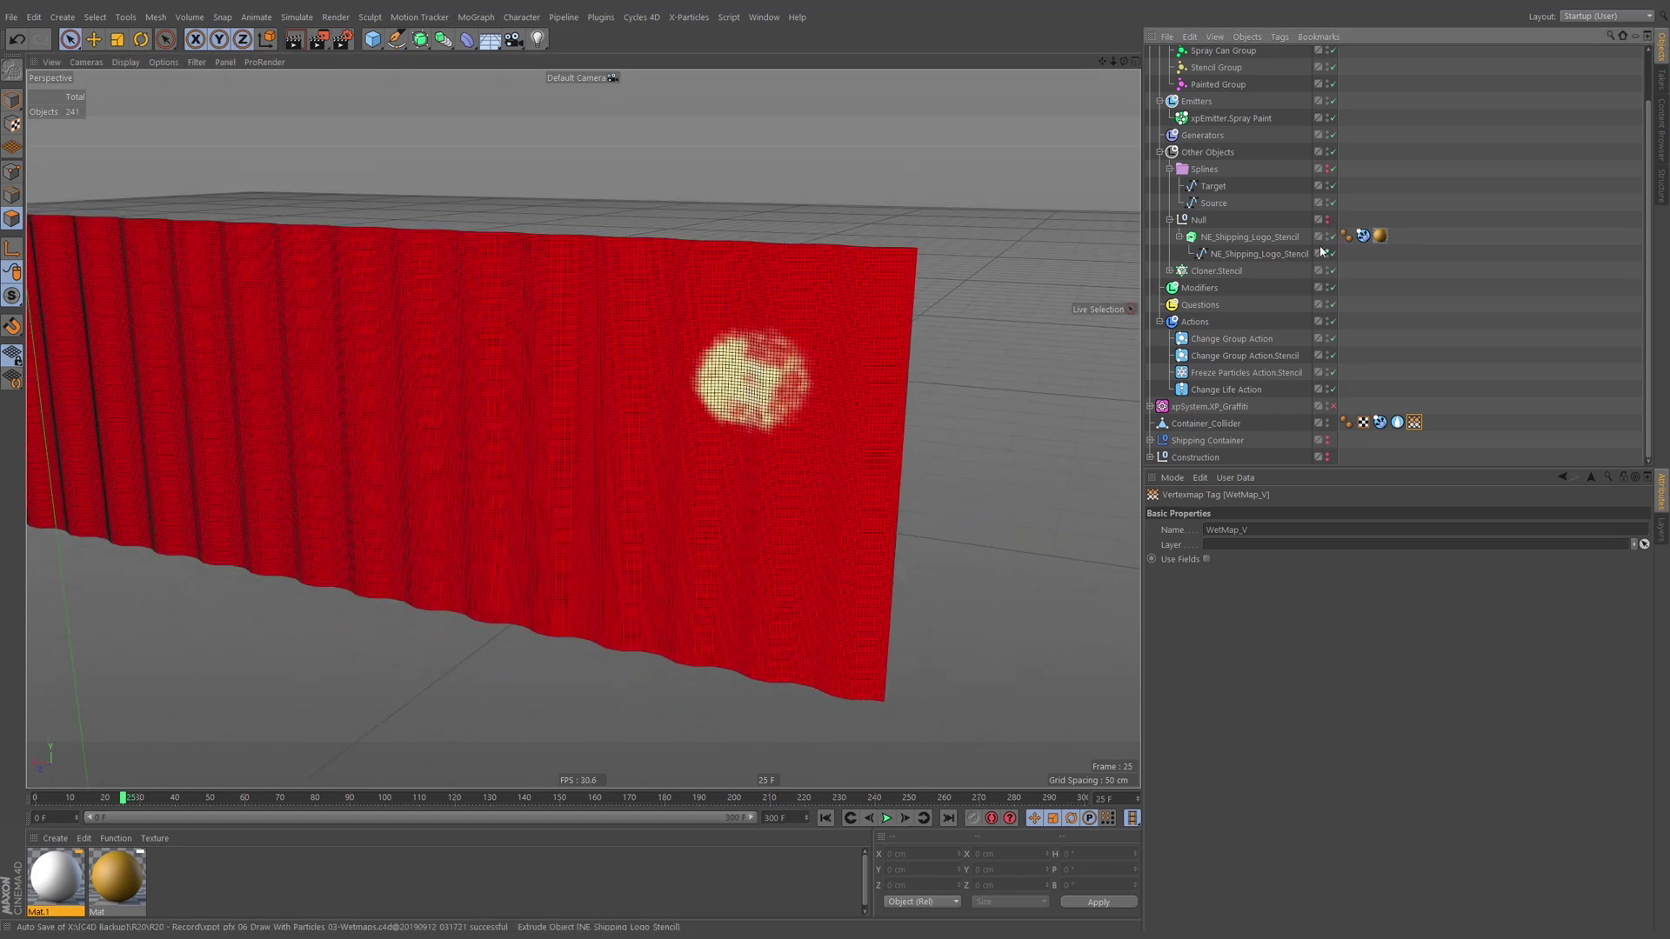
Enable the NE_Shipping_Logo_Stencil extrude and replay the simulation from the first frame to about frame 79, inspecting the painted vertex map.
left_click(825, 818)
left_click(887, 818)
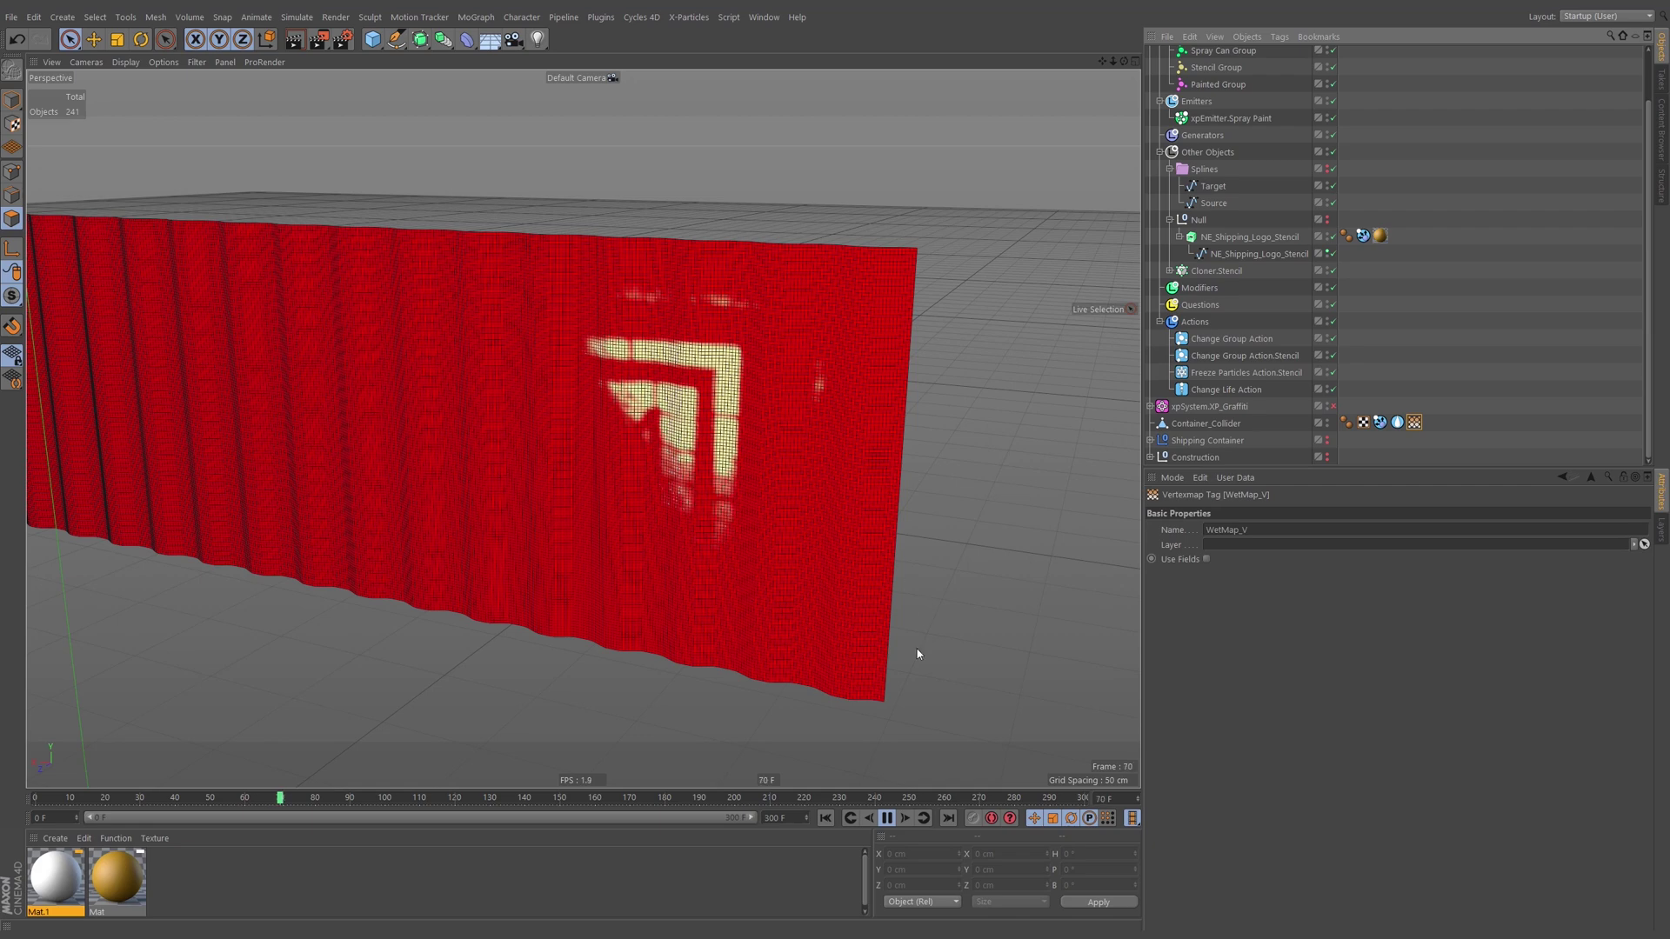
left_click(885, 821)
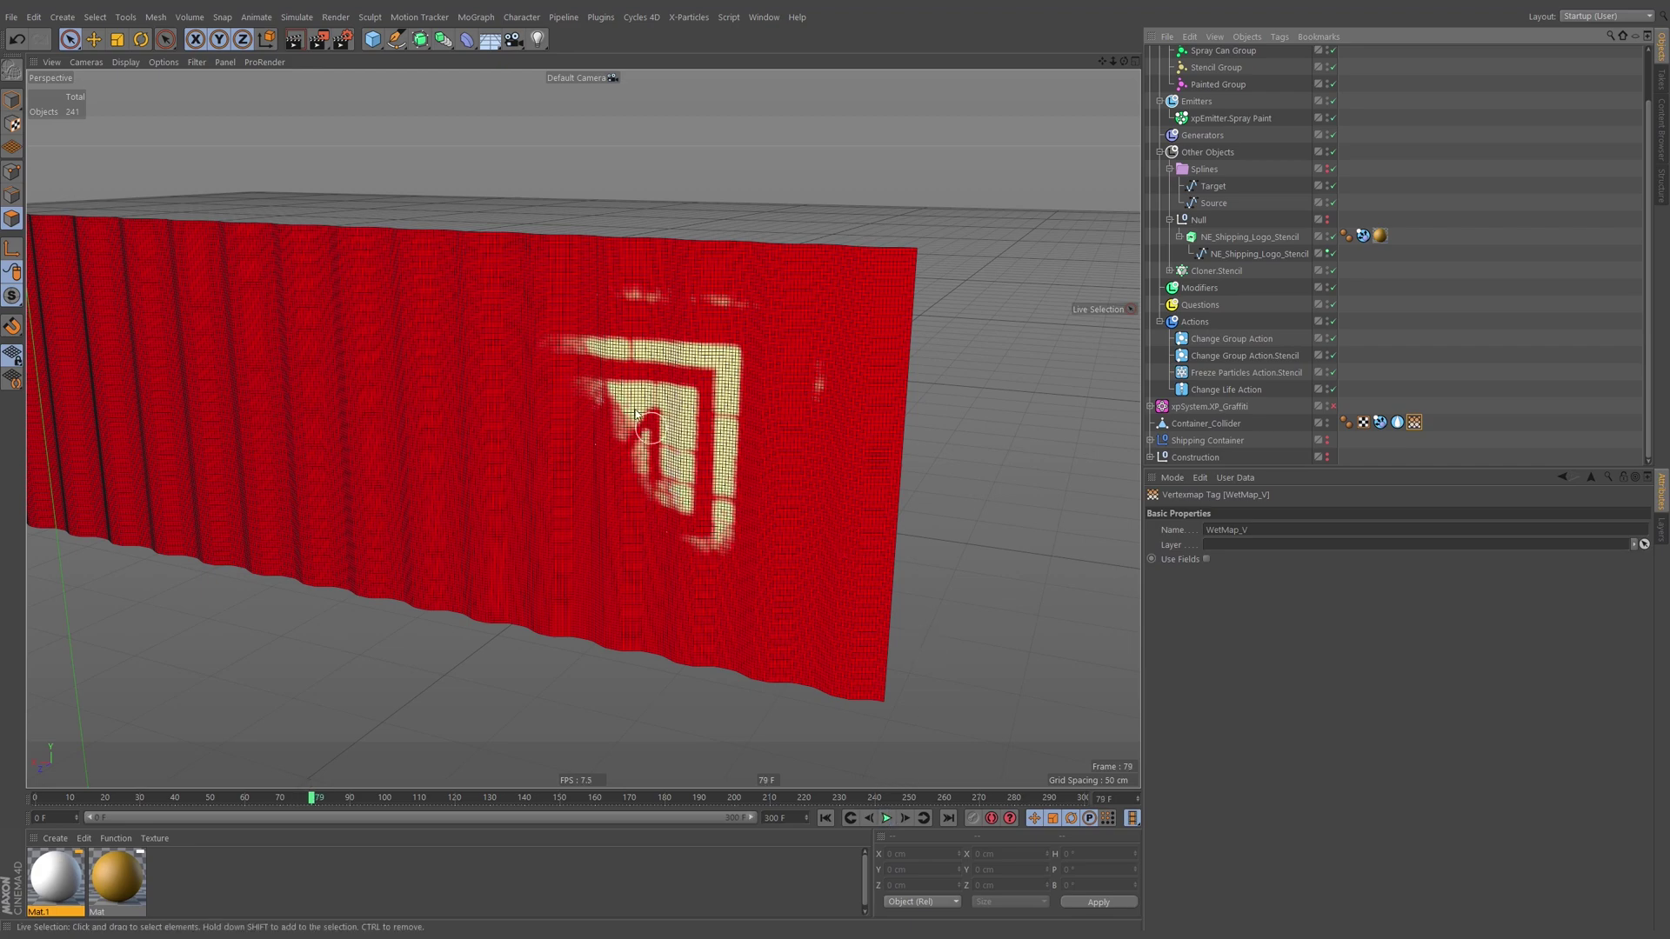
scroll(709, 440, "up", 5)
scroll(708, 441, "down", 4)
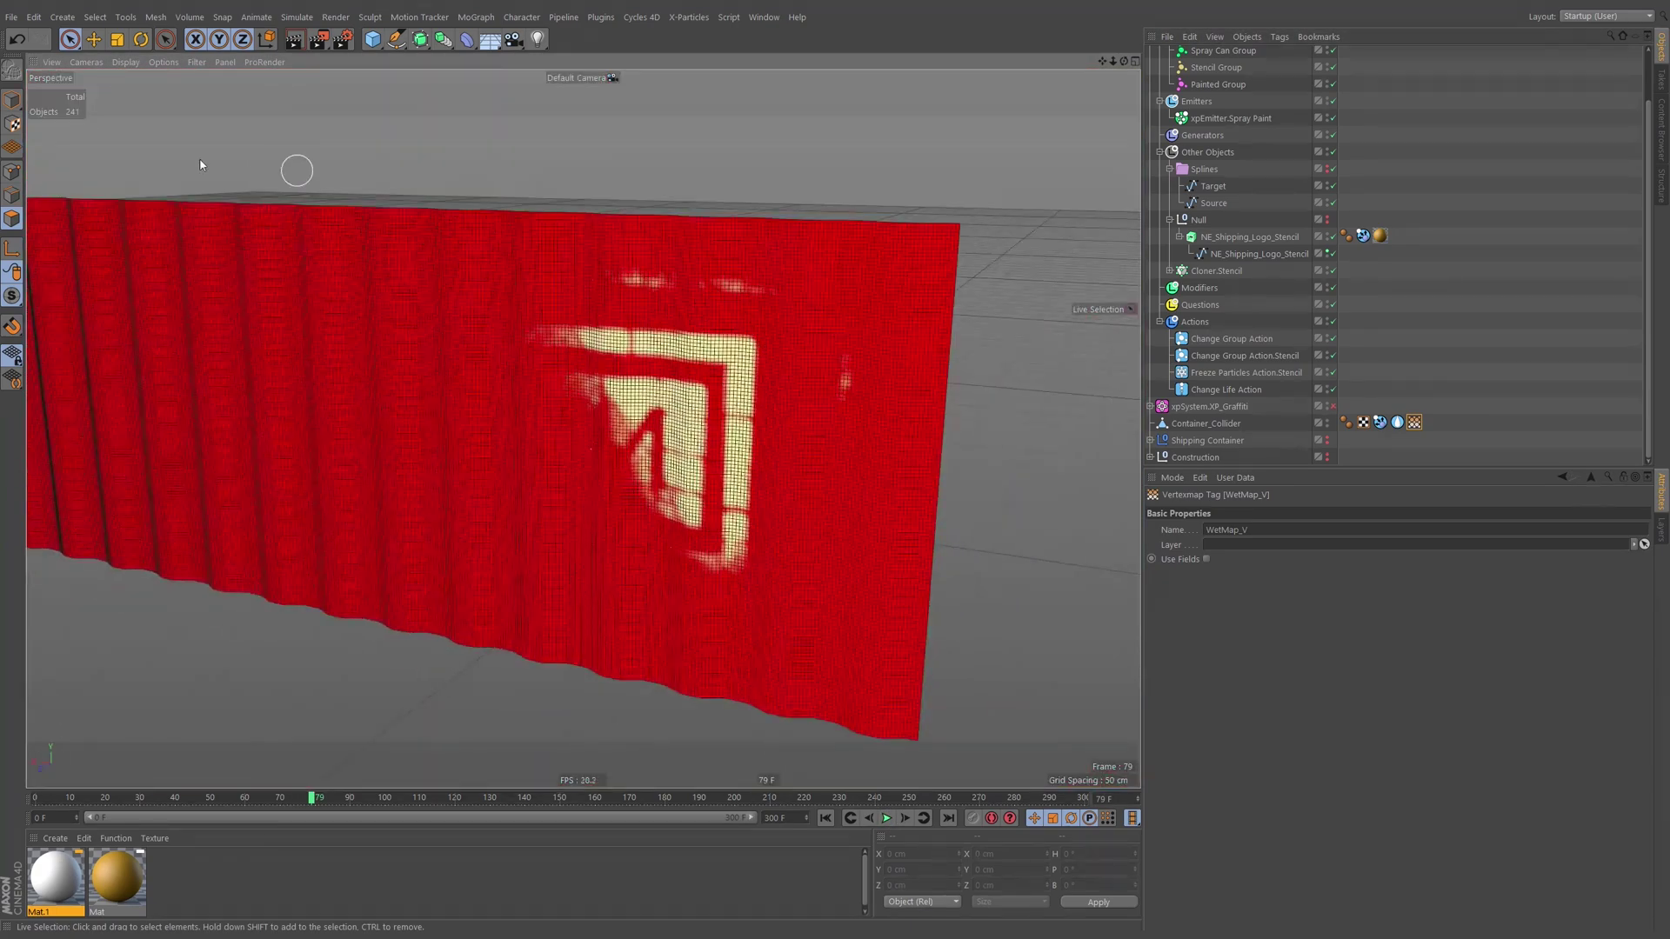
Inspect the container collider's mesh density around the painted area, picking a single polygon near its upper corner to judge the size.
left_click(1211, 427)
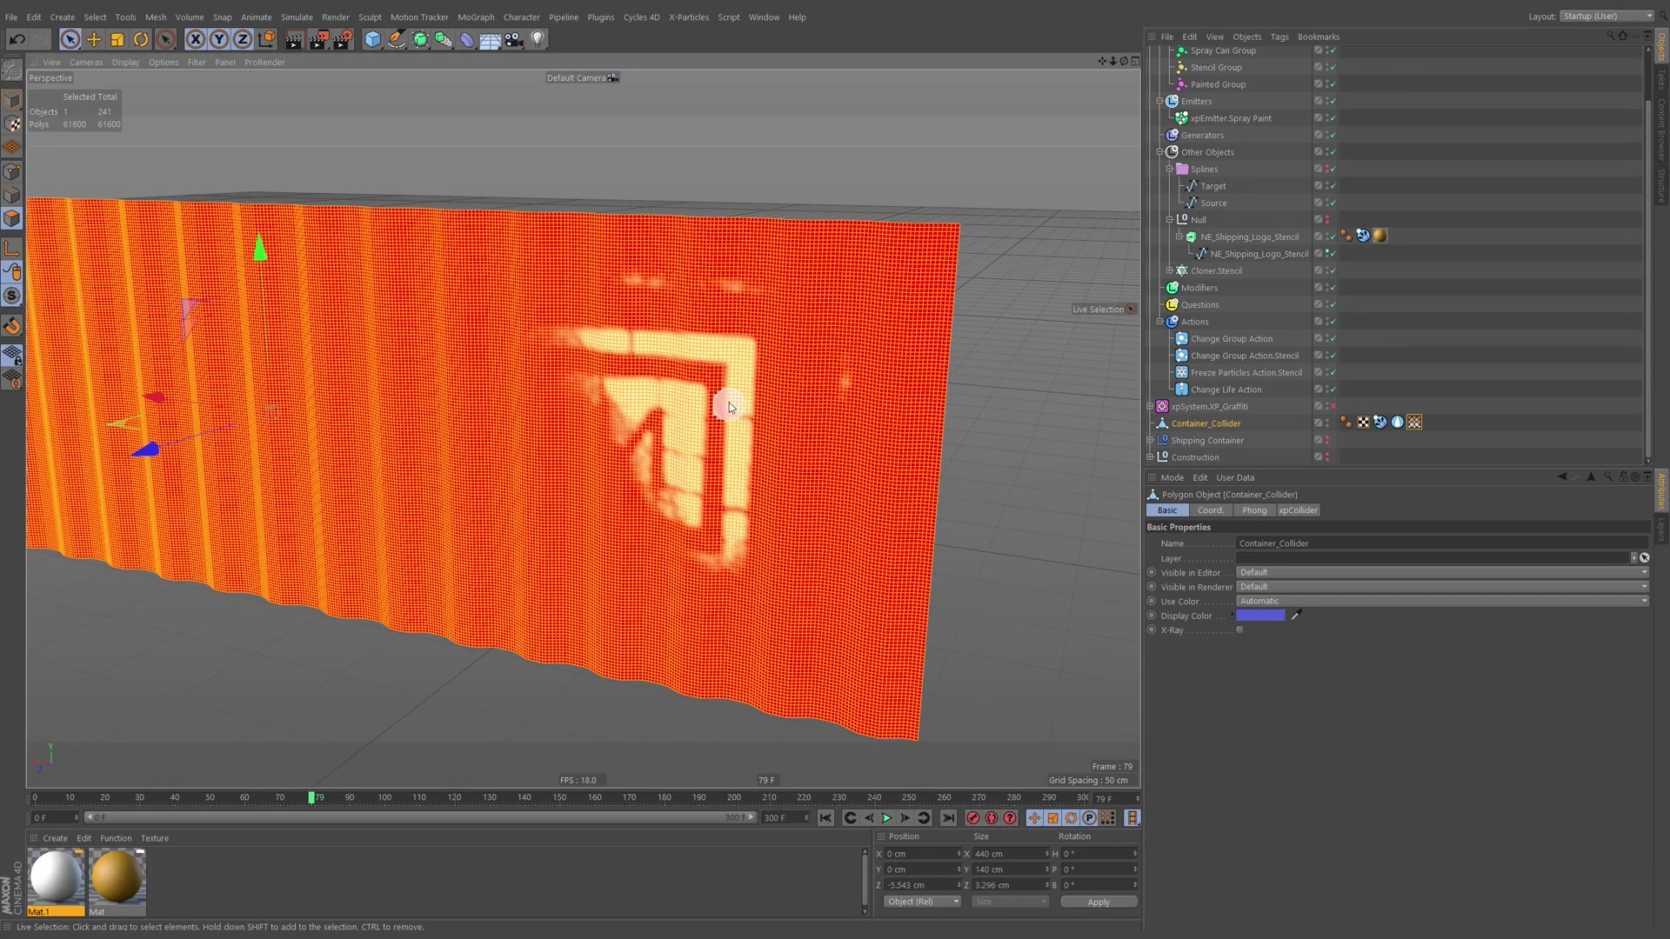
scroll(727, 402, "up", 5)
left_click_drag(865, 373, 701, 374, "alt")
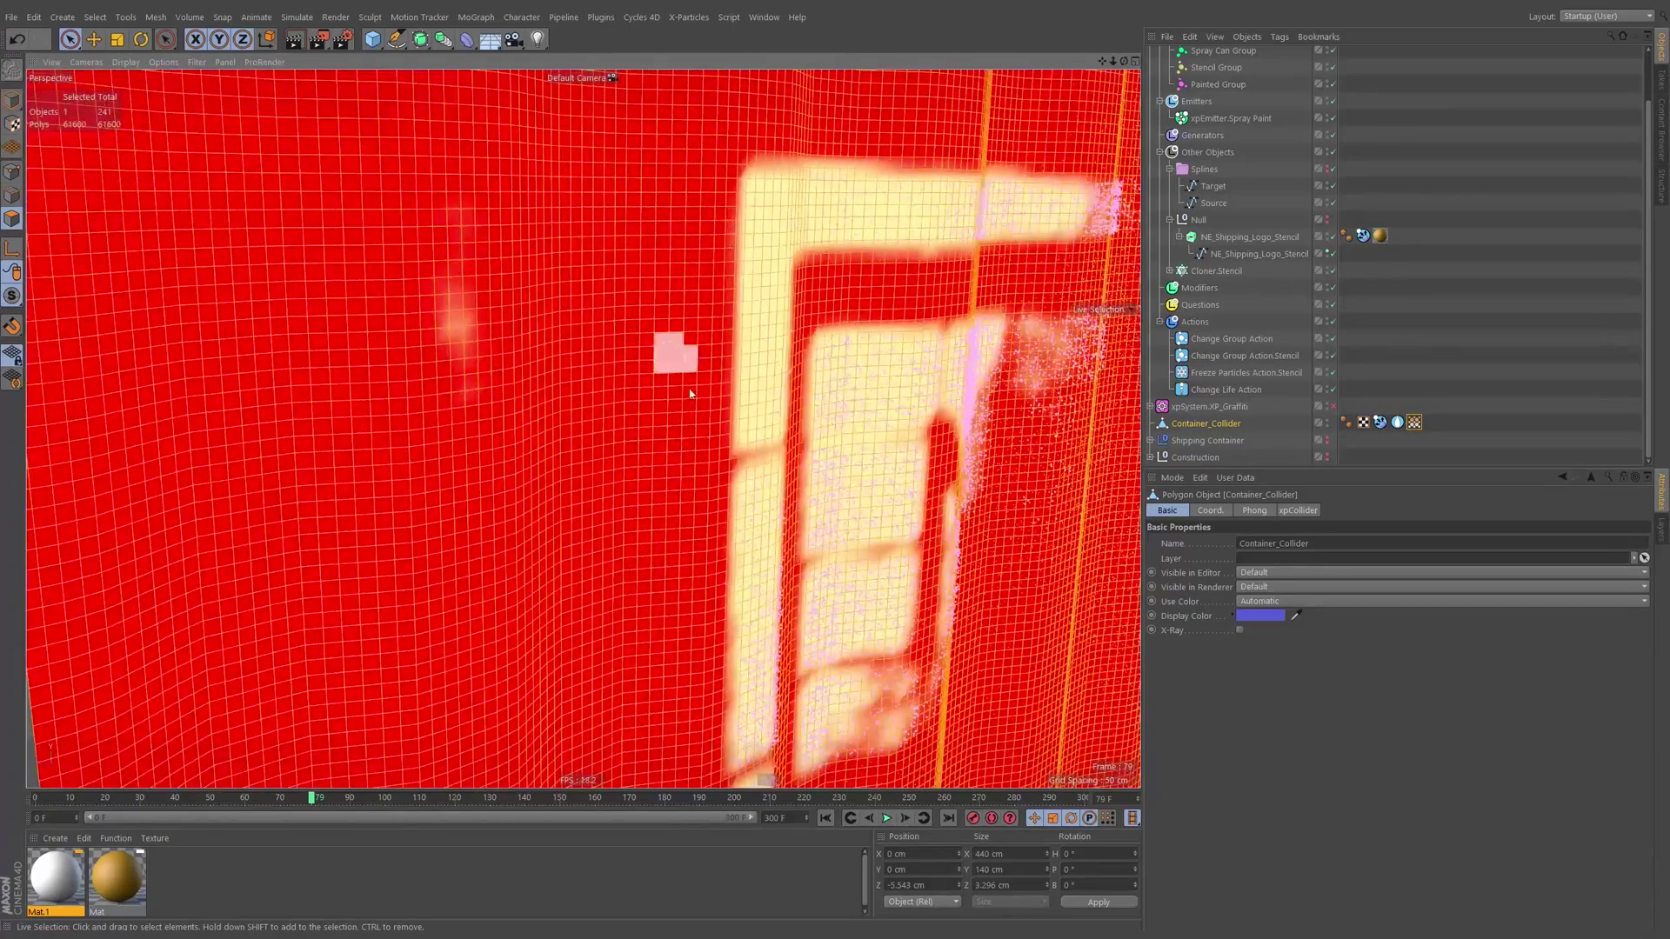
scroll(687, 330, "down", 5)
middle_click_drag(618, 123, 603, 318, "alt")
key("e")
left_click_drag(582, 246, 509, 259, "alt")
left_click(536, 220)
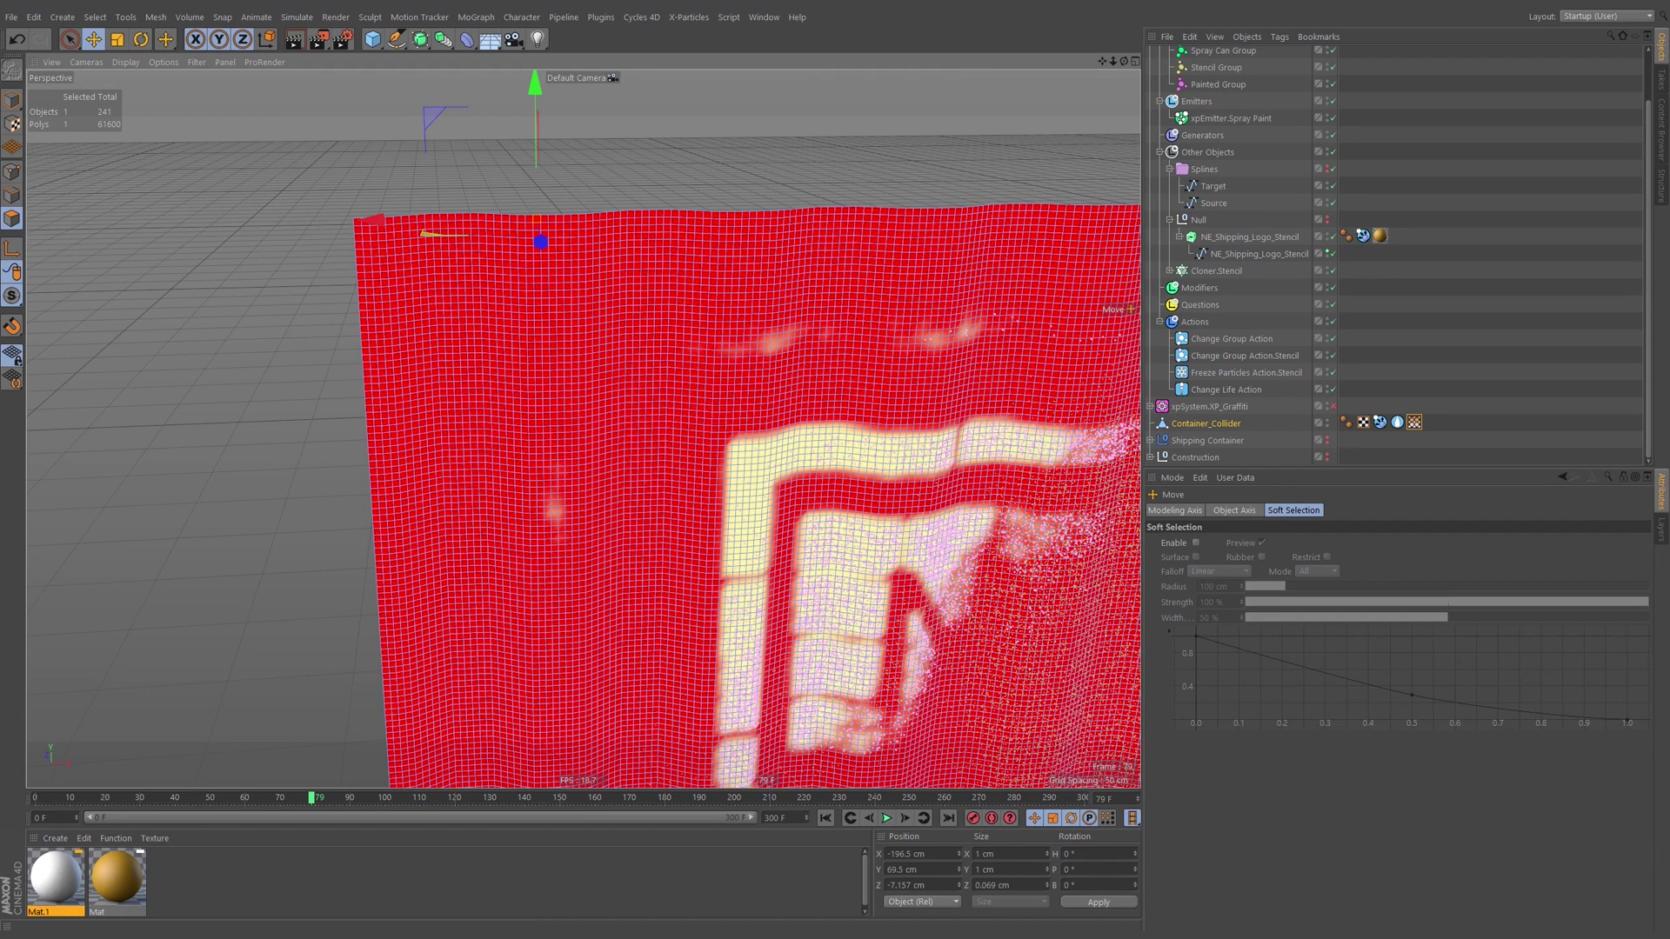
Select all of the container collider's polygons and subdivide the whole mesh once more.
scroll(706, 267, "down", 5)
left_click_drag(874, 299, 948, 326, "alt")
key("ctrl+a")
key("u")
key("shift+s")
left_click(796, 372)
Replay the simulation on the denser mesh from the first frame to about frame 25 and inspect the WetMap_V vertex map from both sides.
left_click(826, 818)
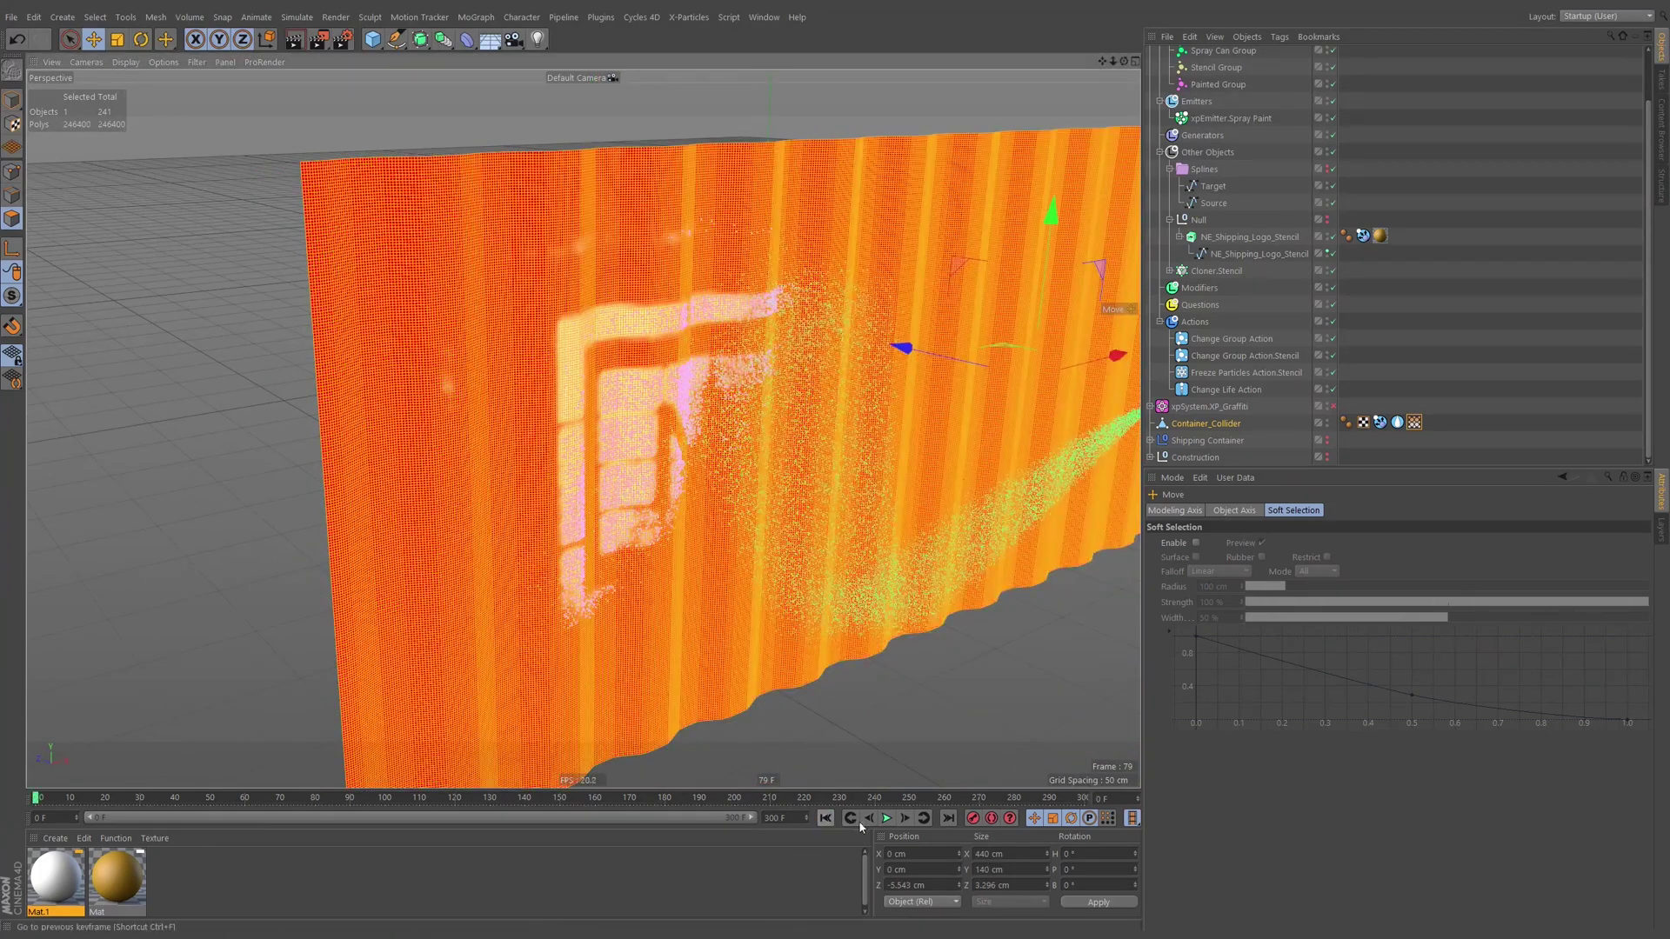
left_click(886, 818)
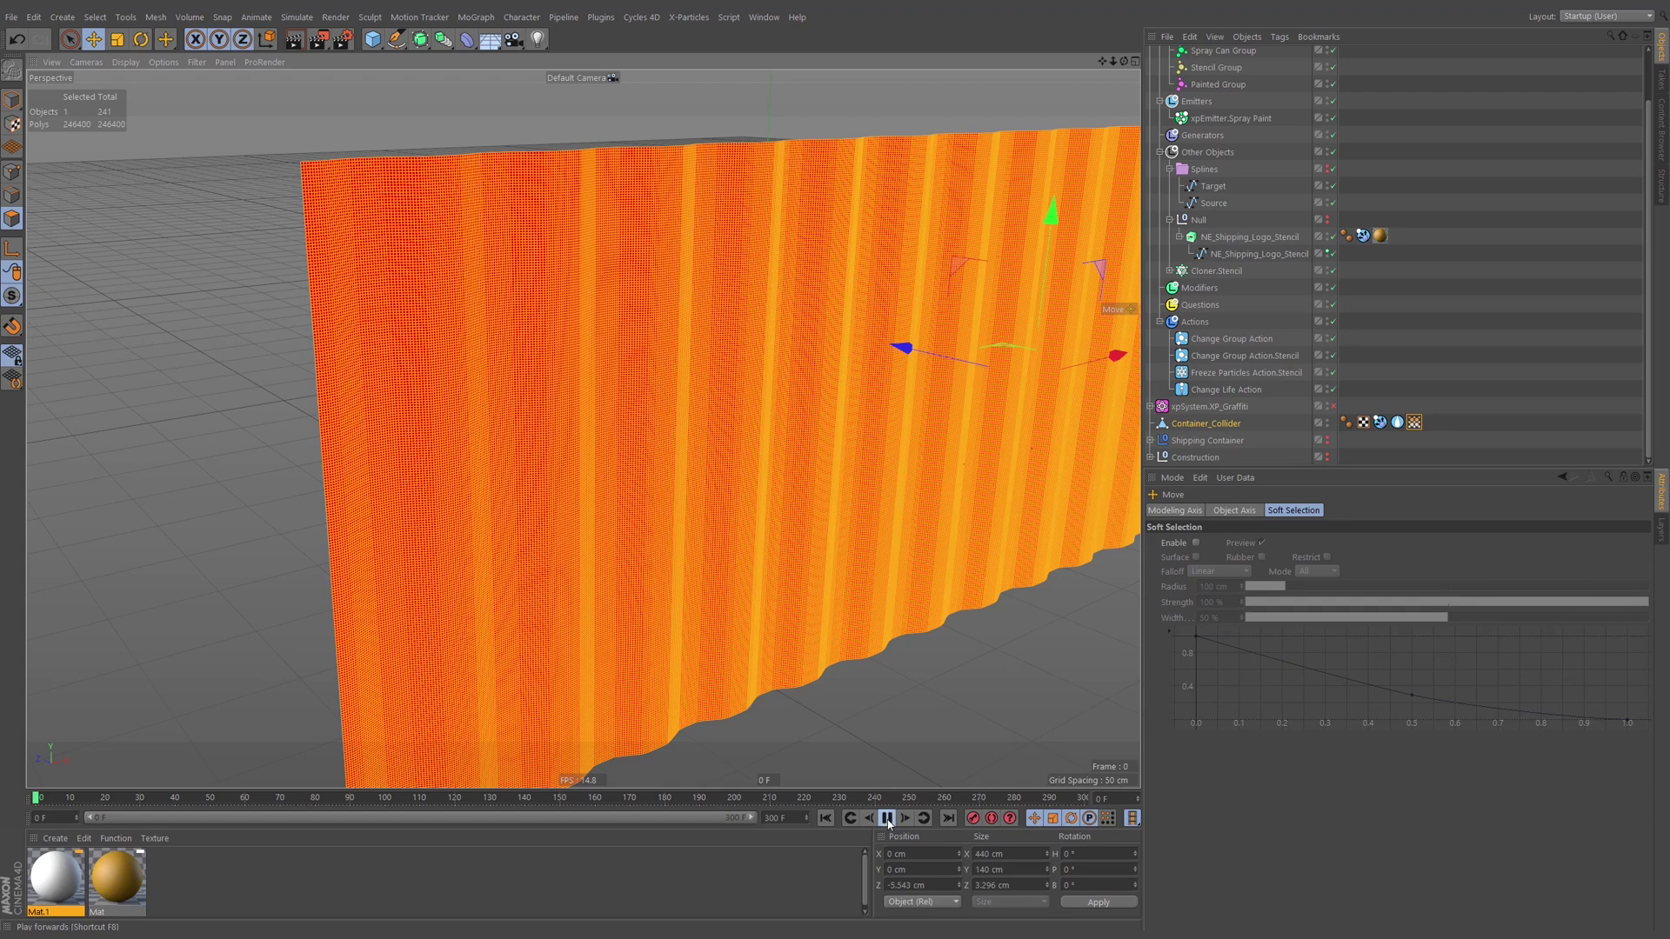
left_click(1505, 375)
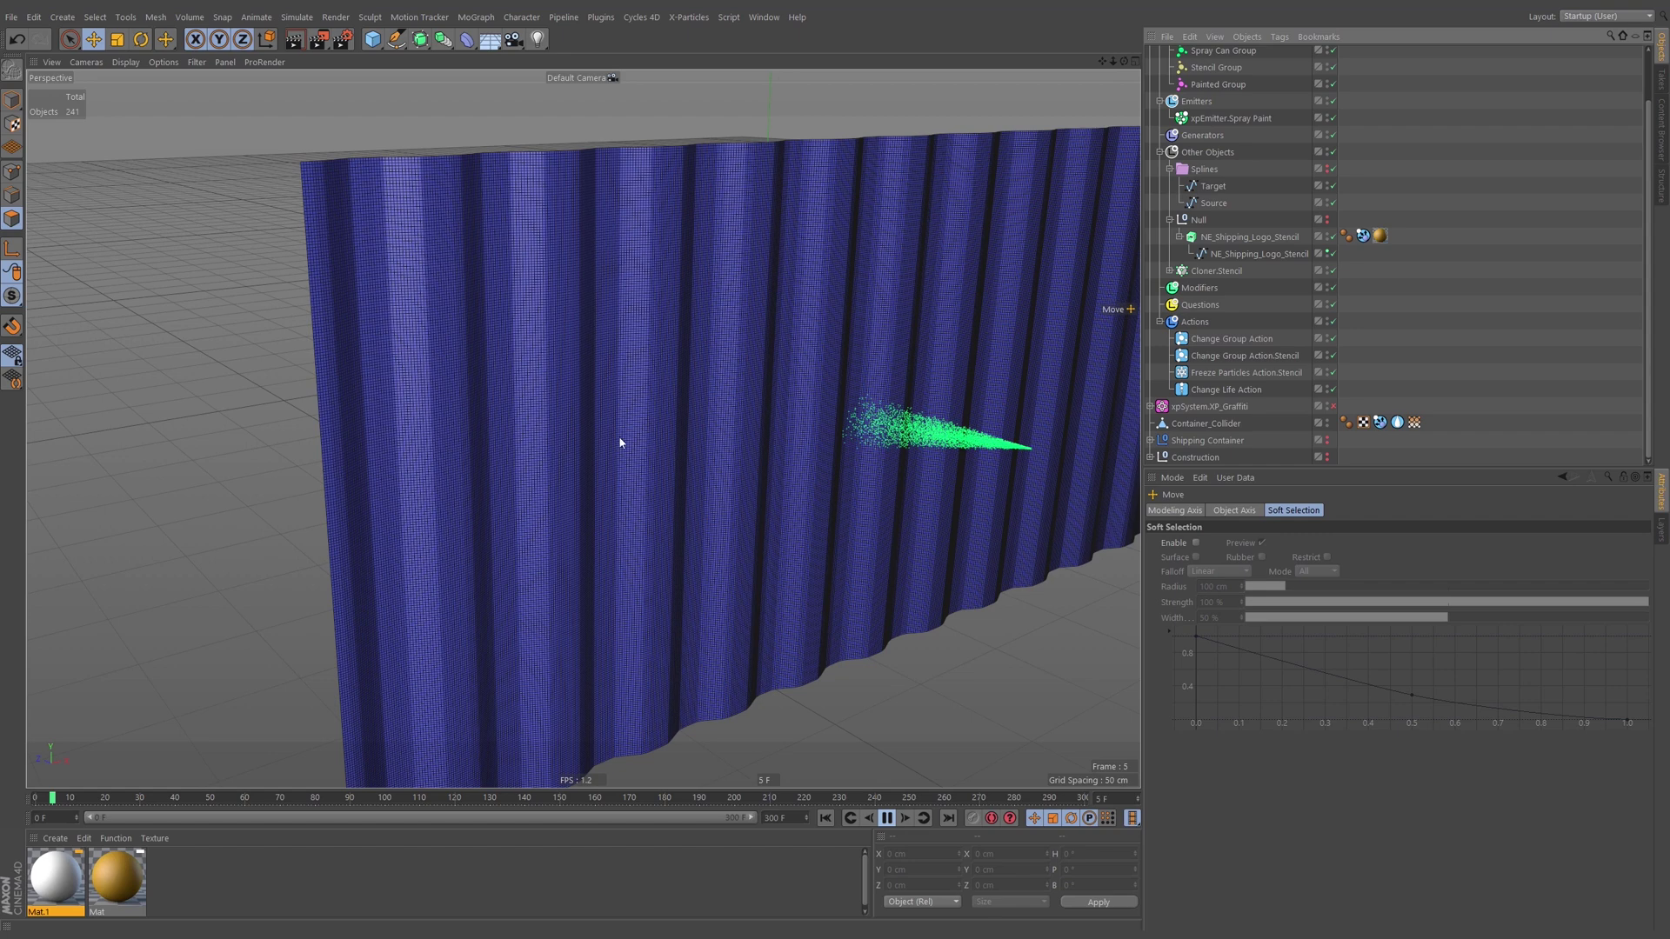
left_click(1414, 422)
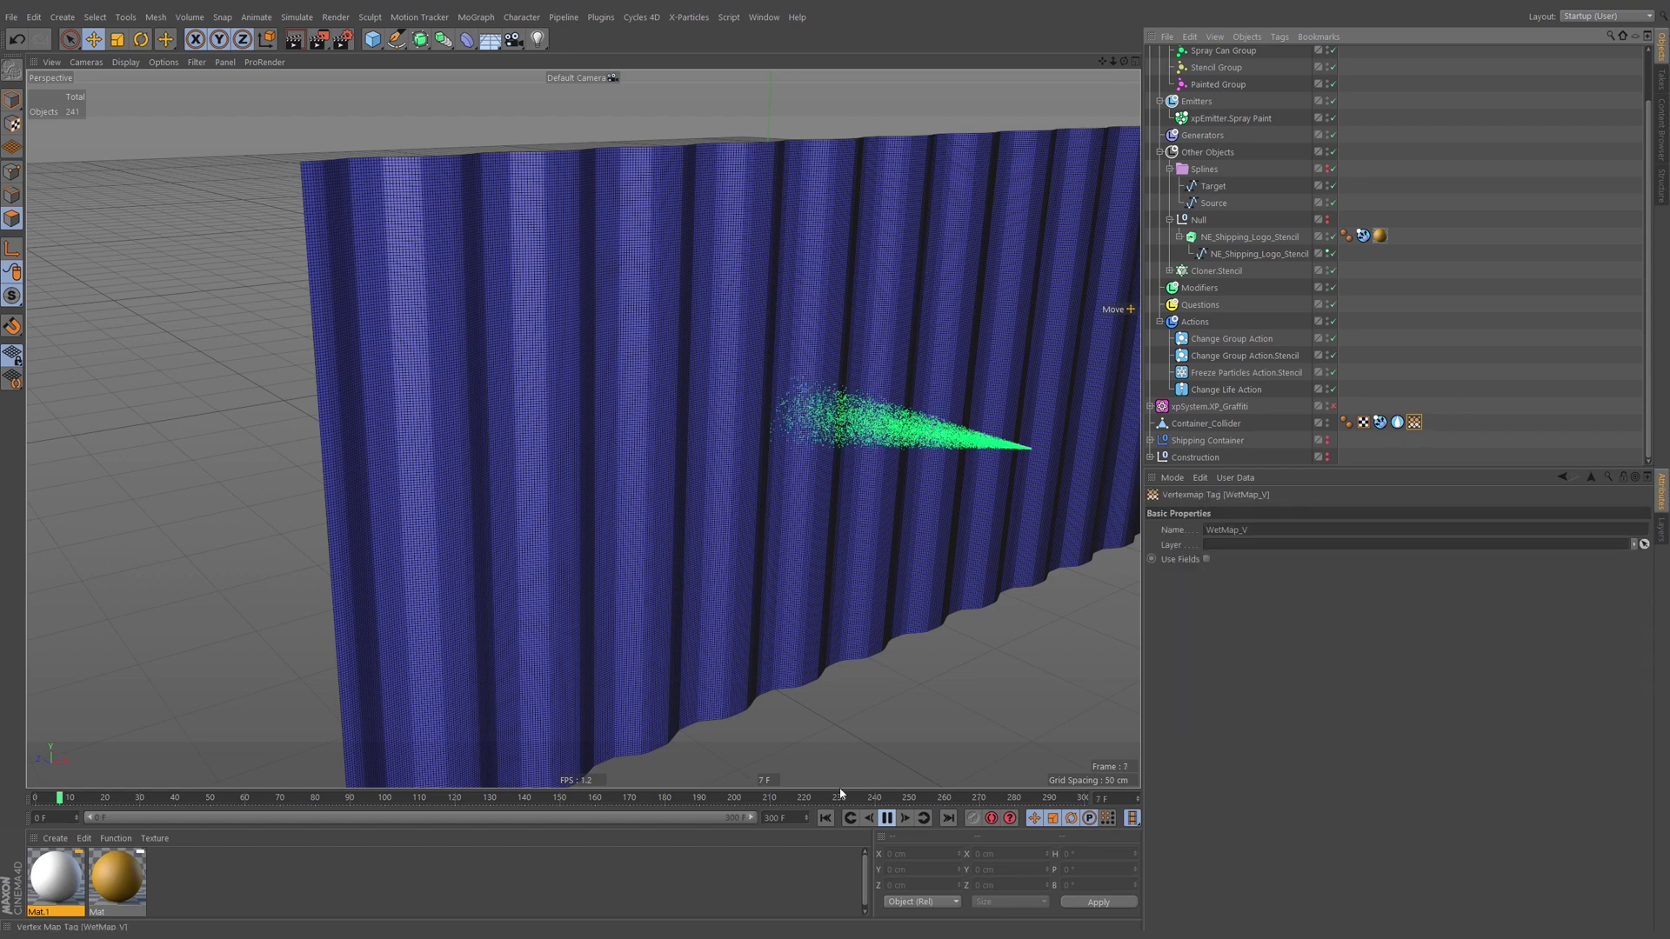
left_click(889, 819)
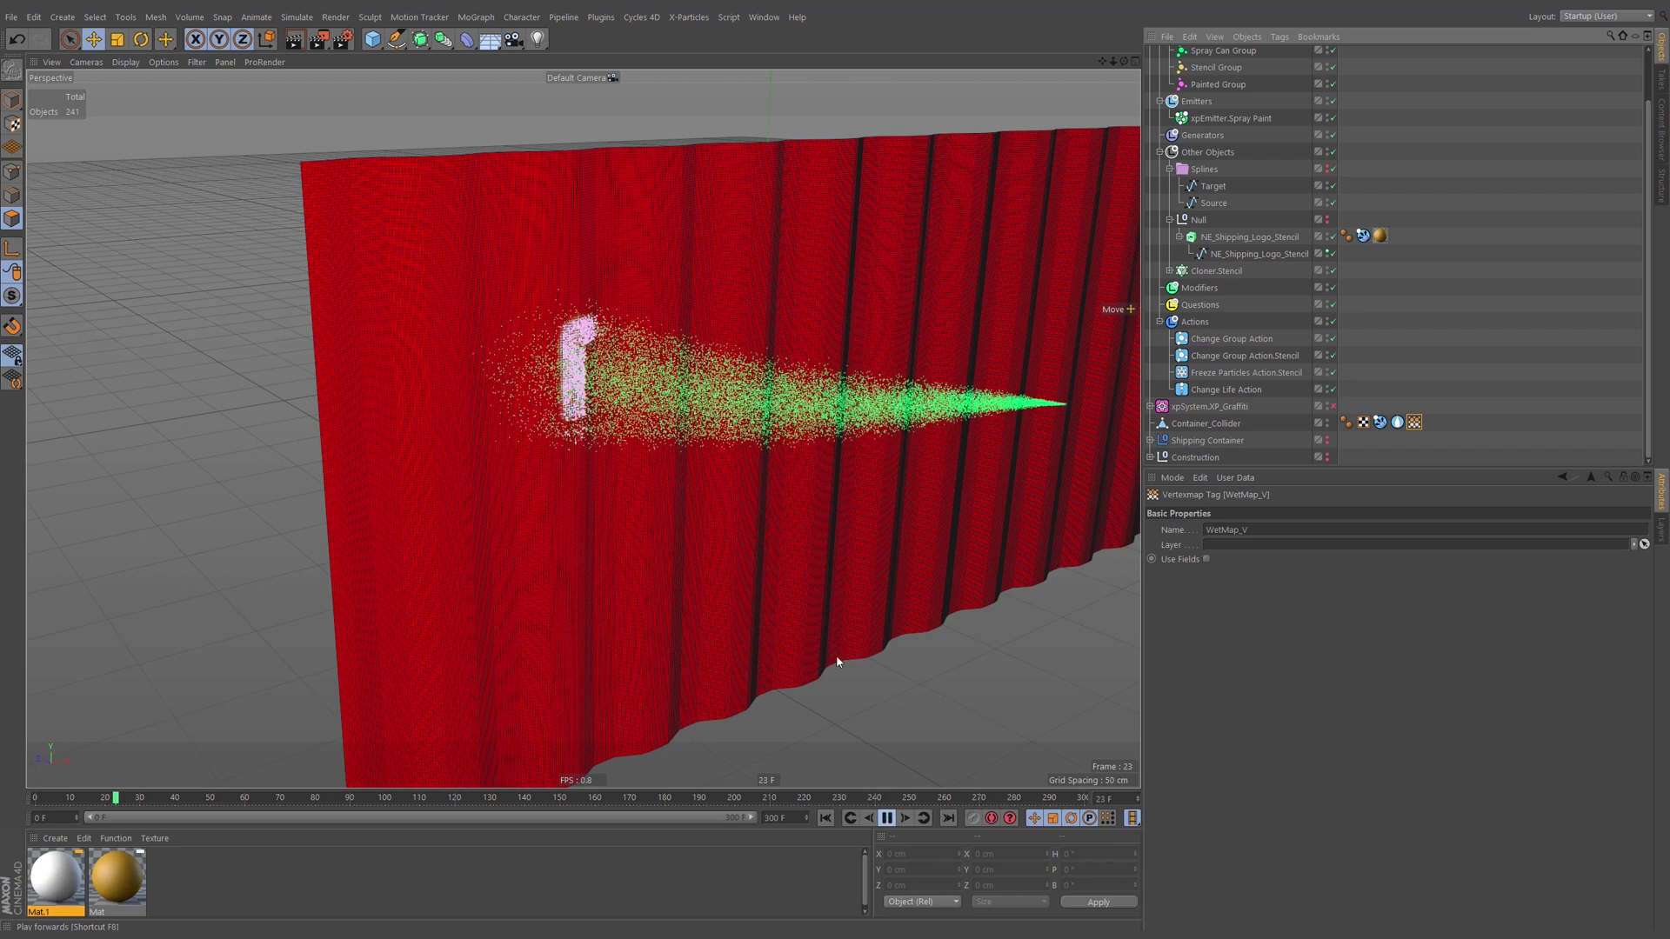
left_click(887, 818)
left_click_drag(553, 349, 697, 354, "alt")
scroll(749, 339, "up", 3)
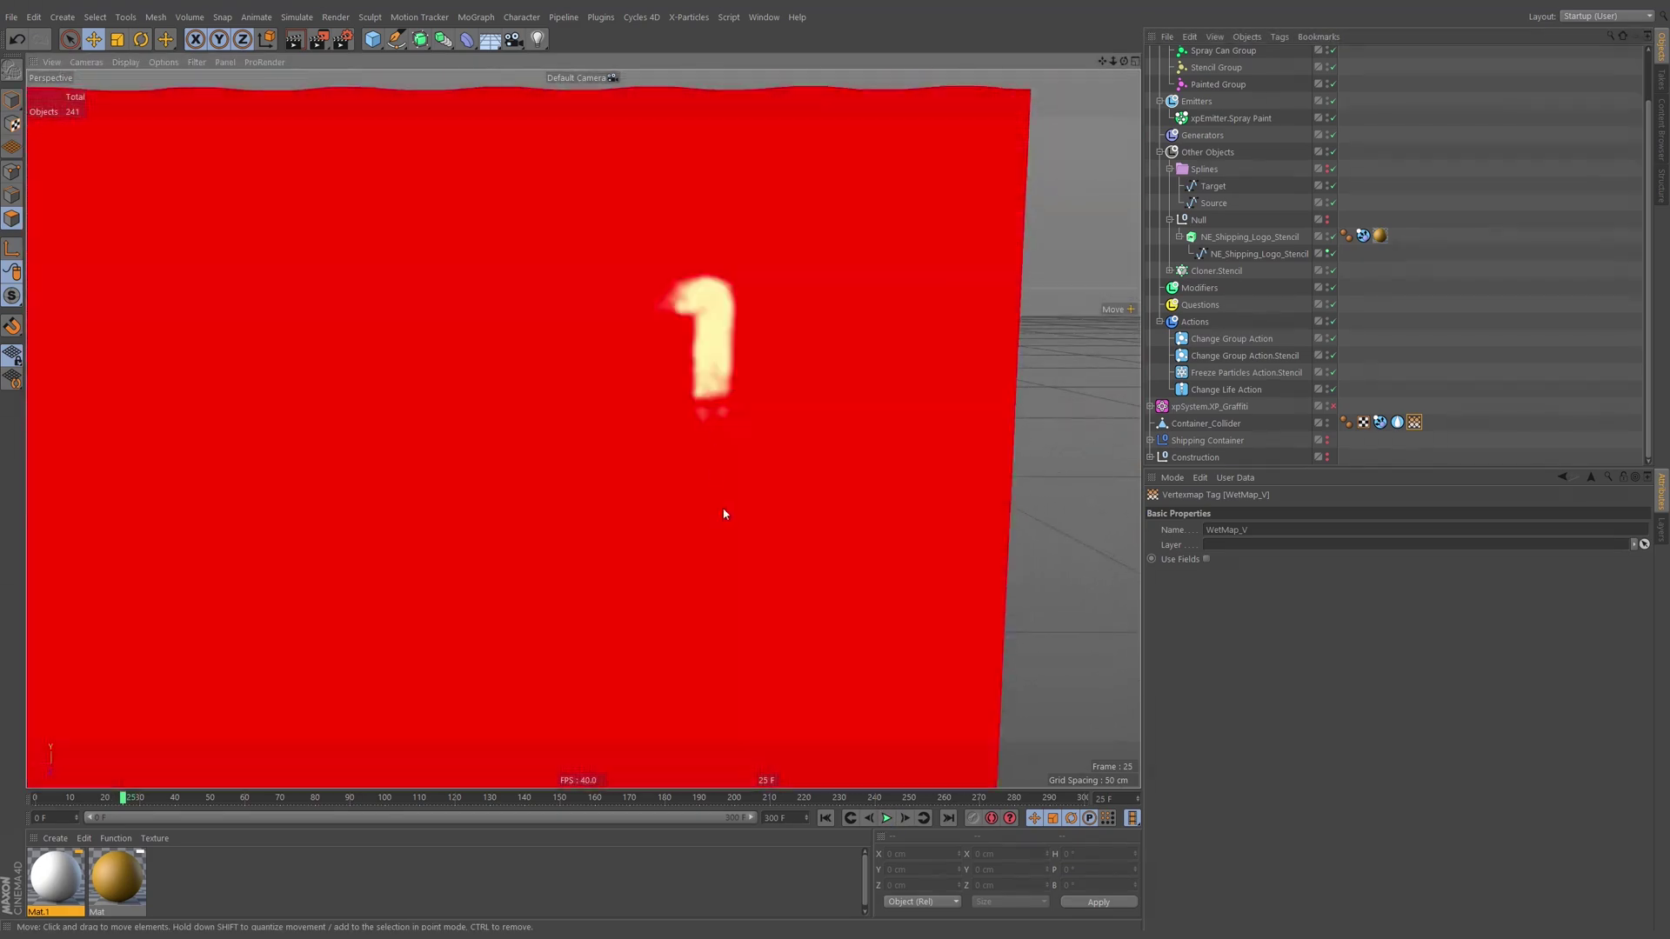
mouse_move(687, 351)
left_mouse_down("alt")
mouse_move(540, 458)
mouse_move(399, 421)
mouse_move(686, 362)
mouse_move(528, 372)
mouse_move(696, 357)
mouse_move(848, 308)
left_mouse_up("alt")
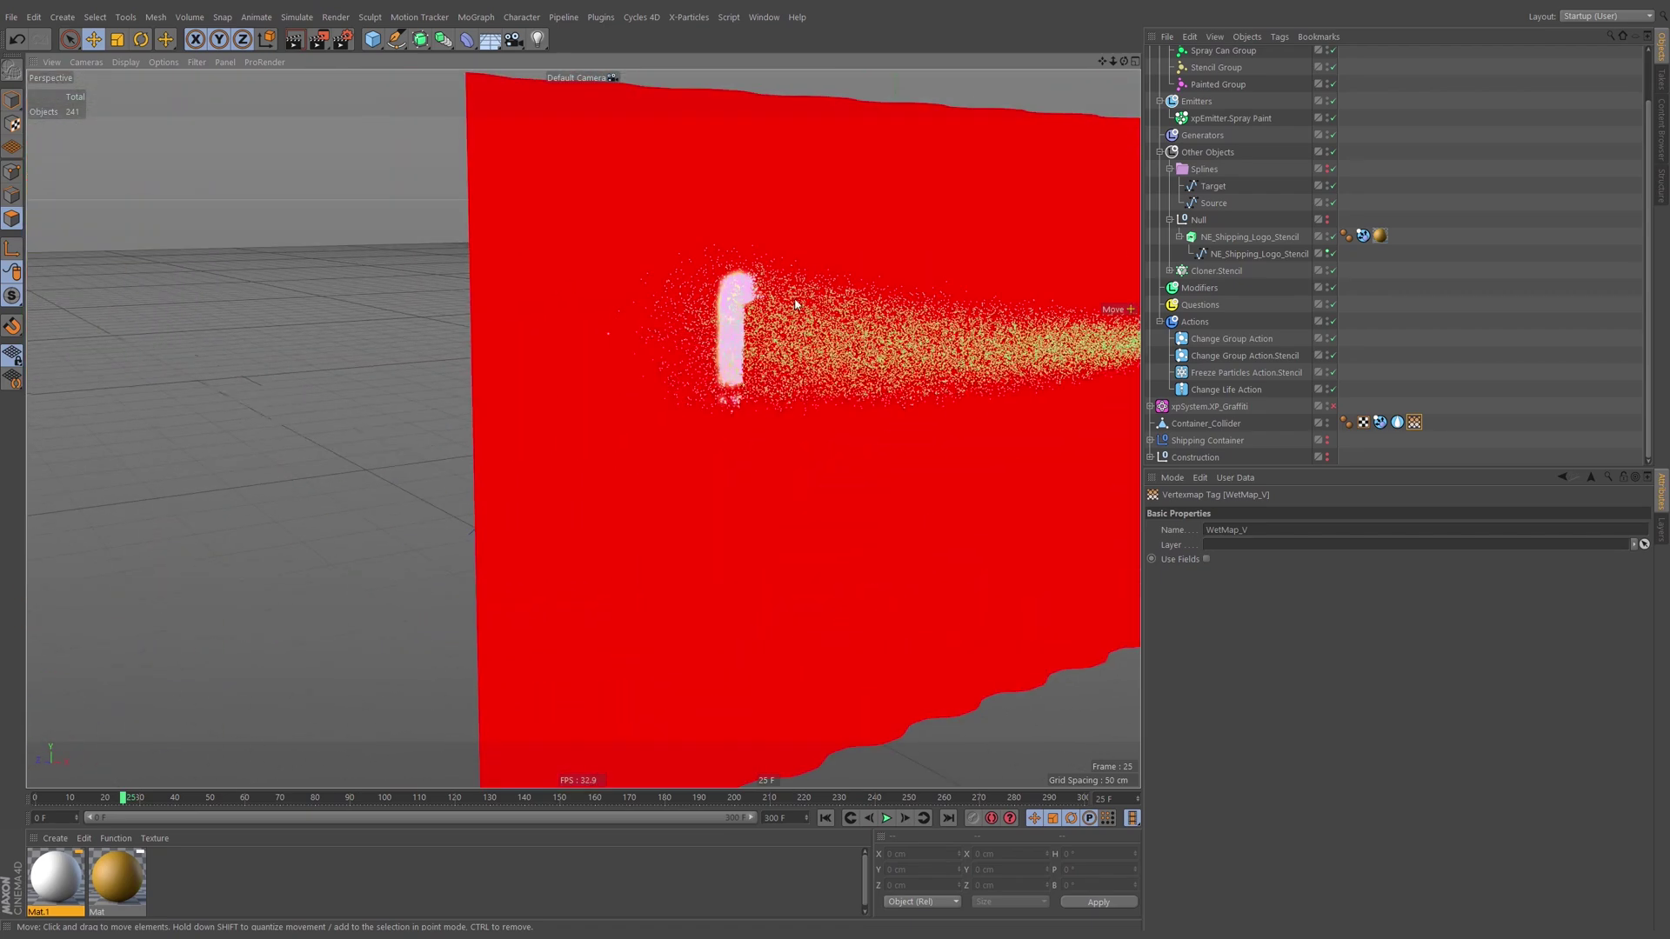
middle_click_drag(848, 308, 808, 342, "alt")
scroll(808, 343, "down", 2)
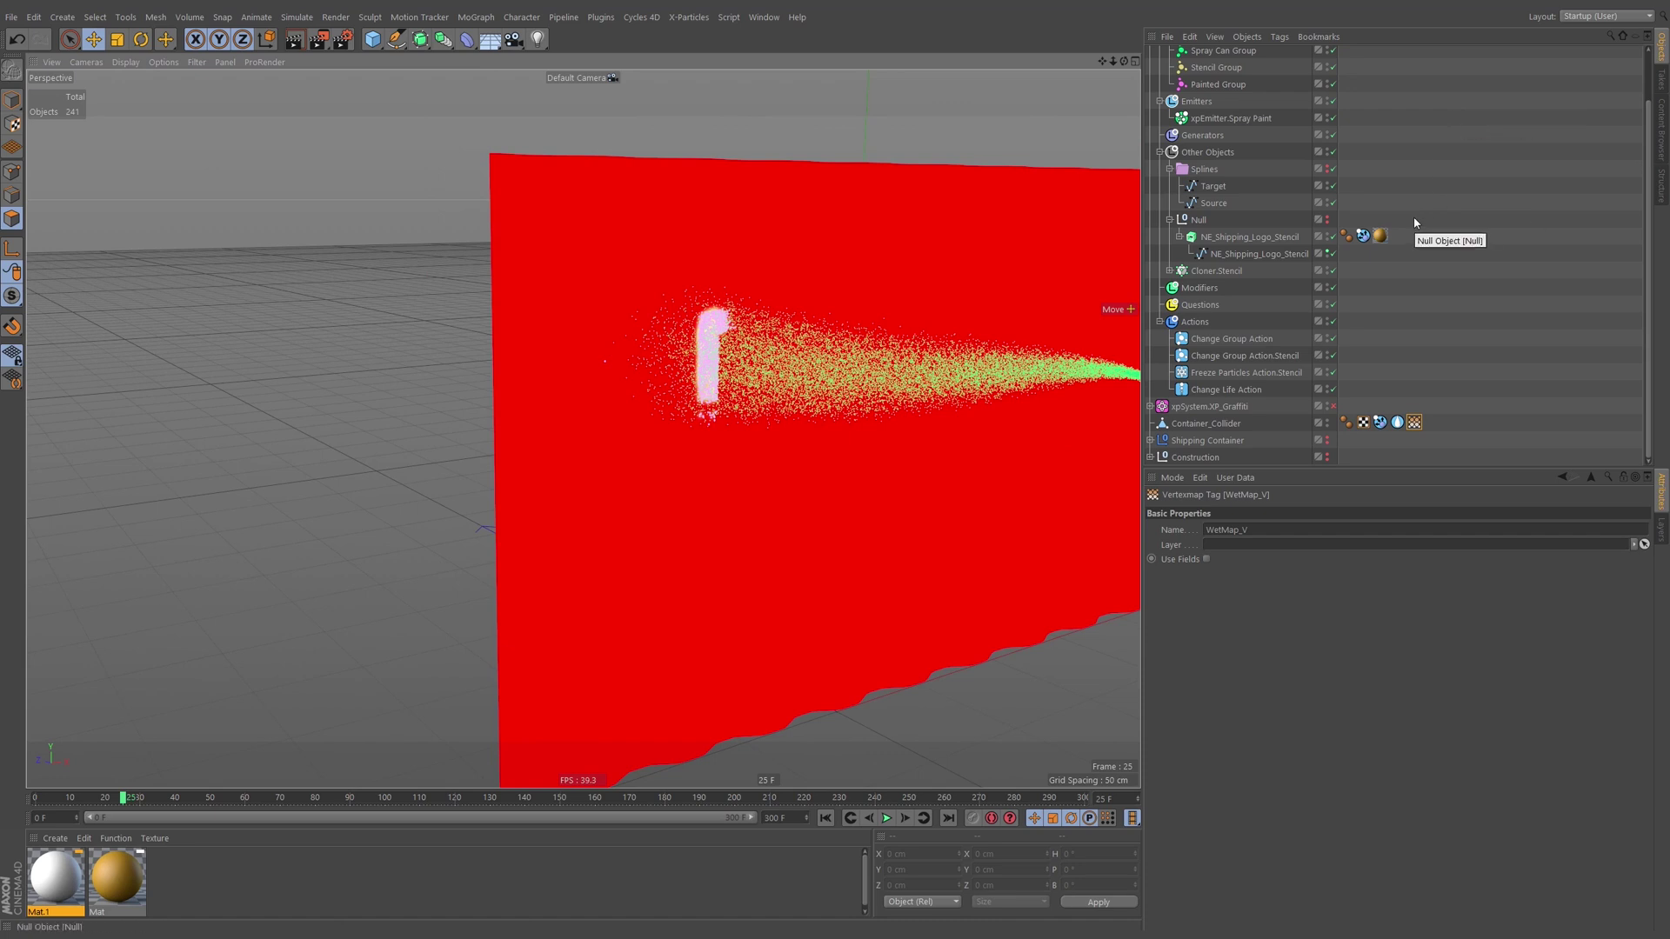
Hide the xpEmitter.Spray Paint particles and resume playback with the WetMap_V vertex map displayed.
scroll(1415, 222, "up", 2)
left_click(1170, 225)
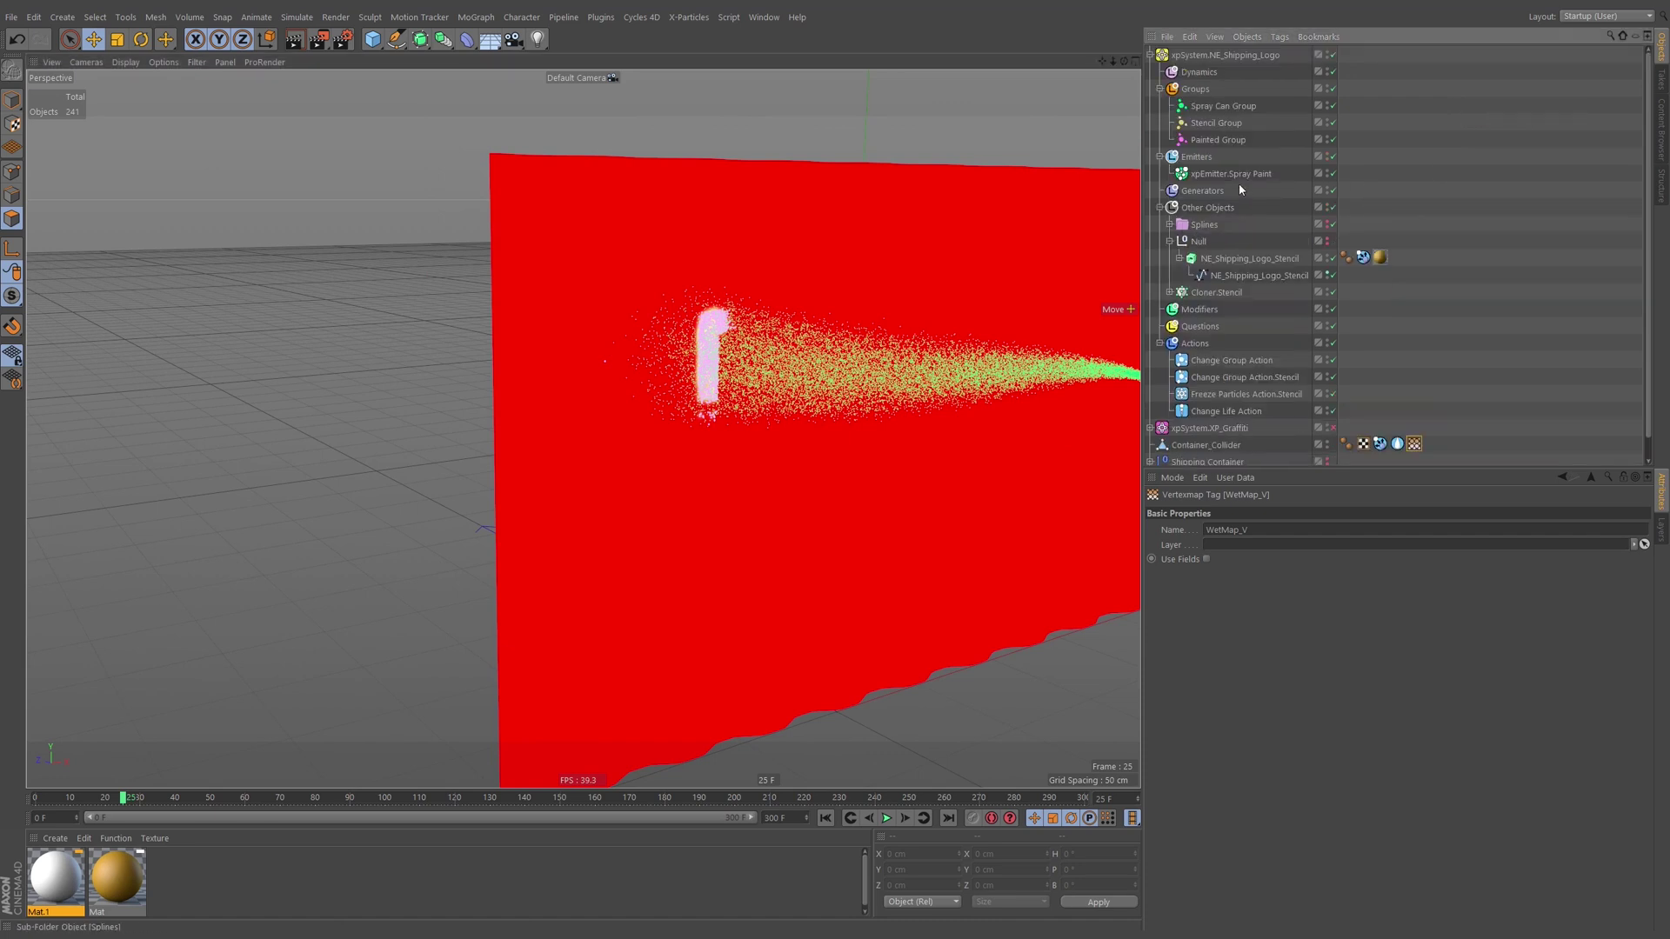
left_click(1219, 138)
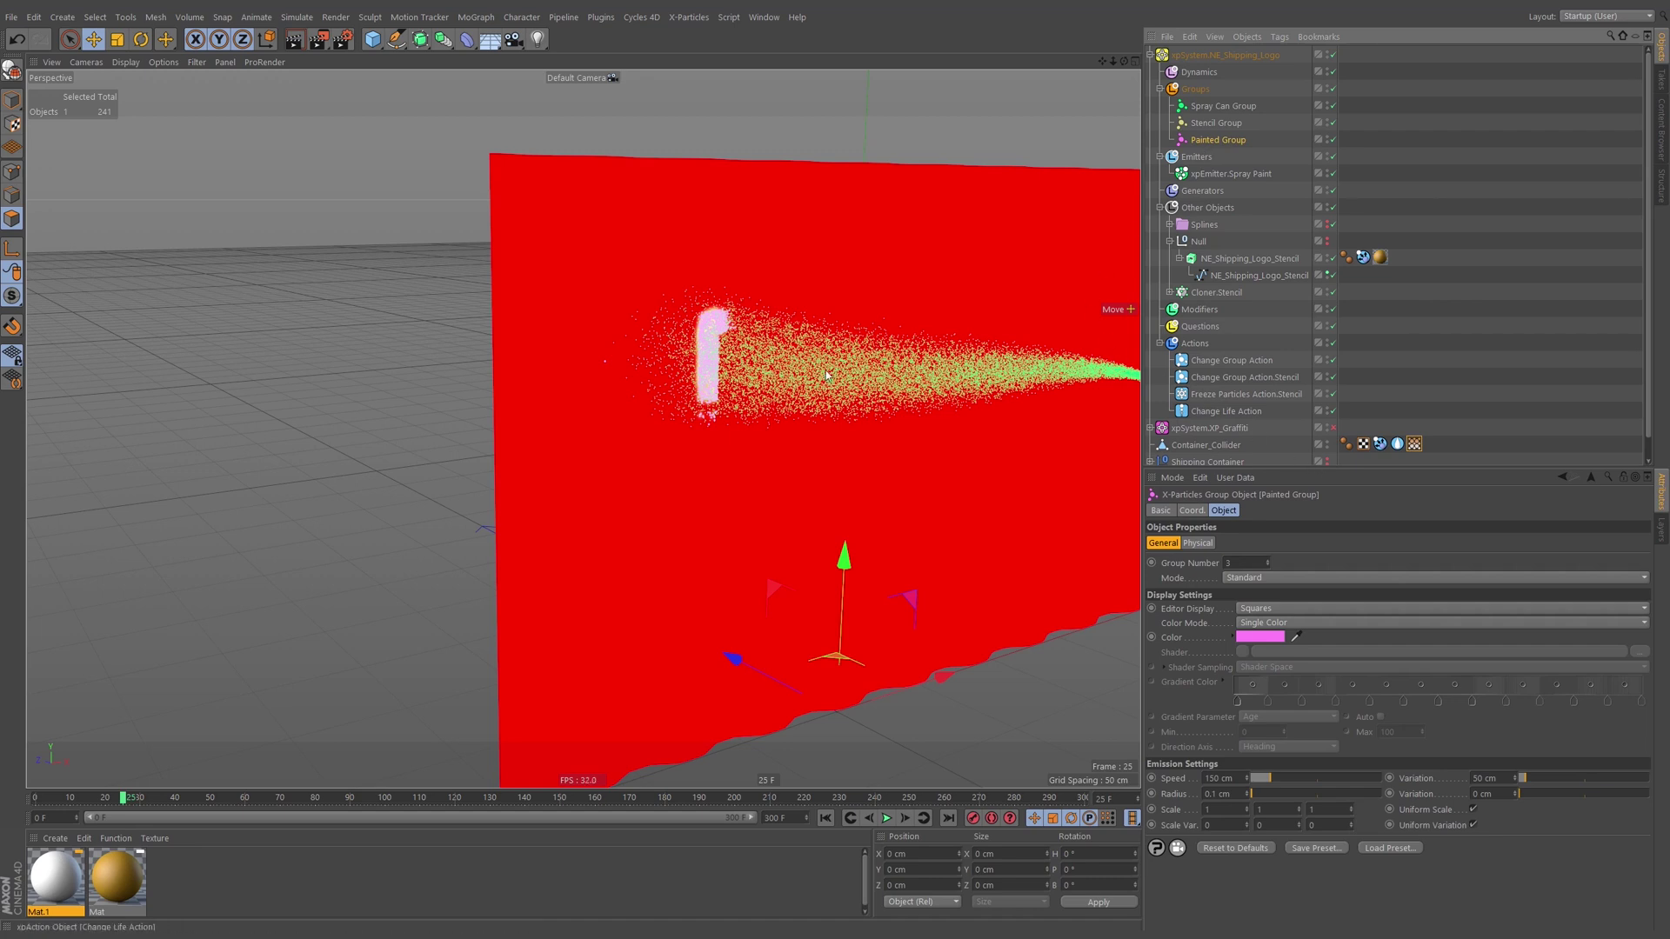
left_click(725, 351)
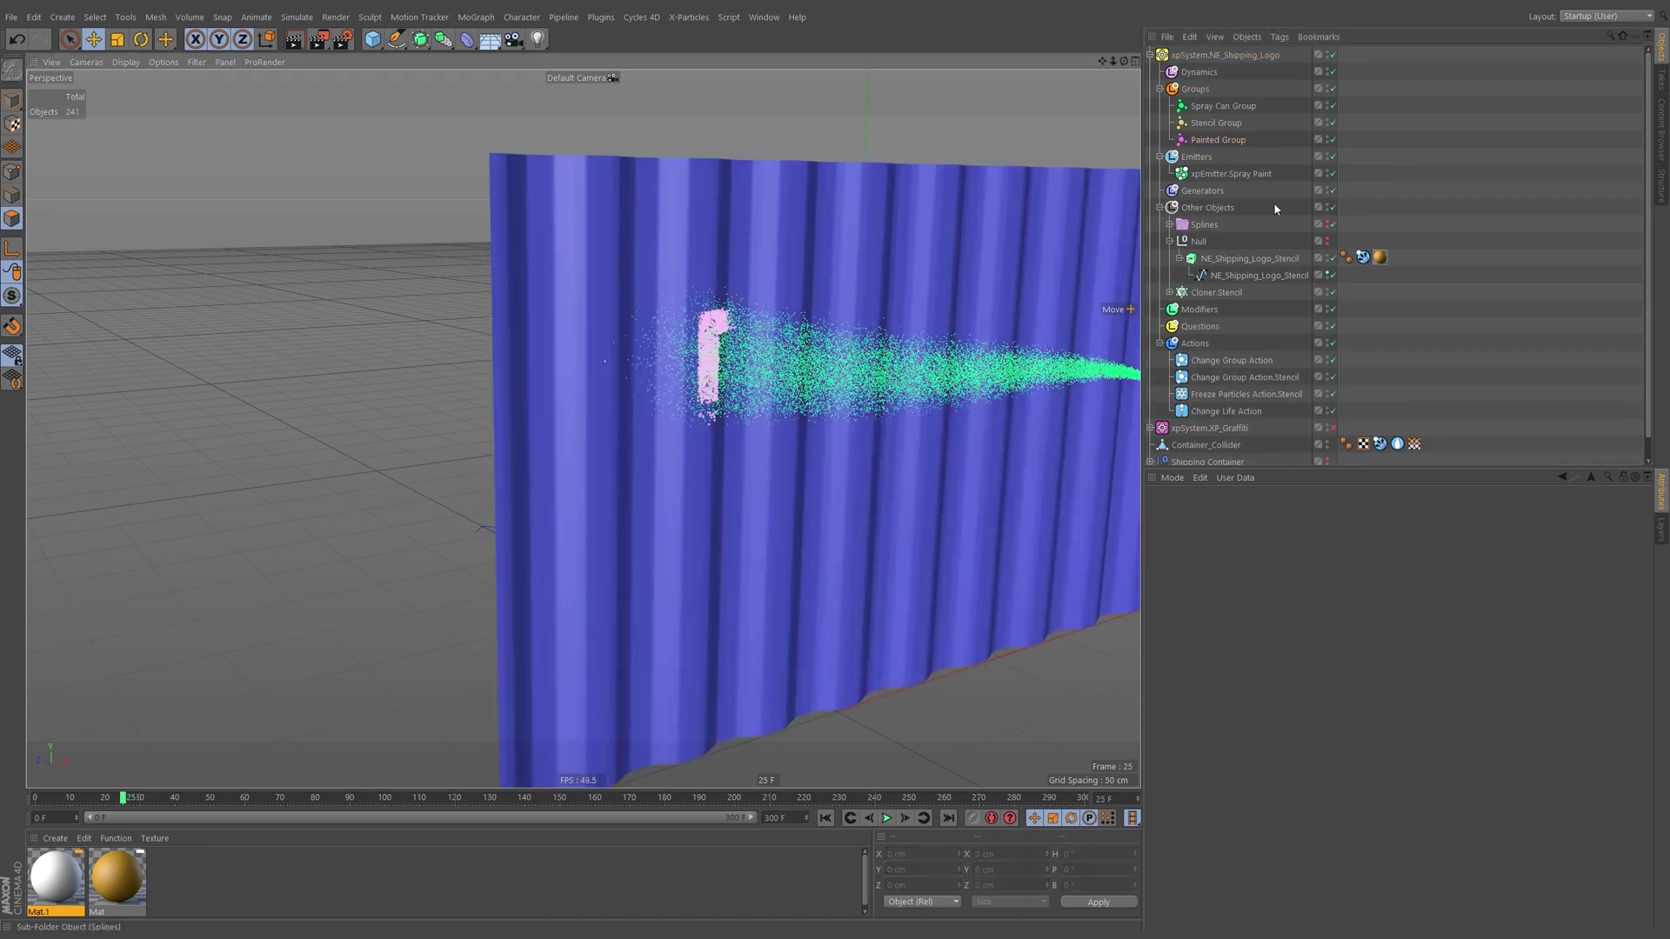
double_click(1328, 173, "alt")
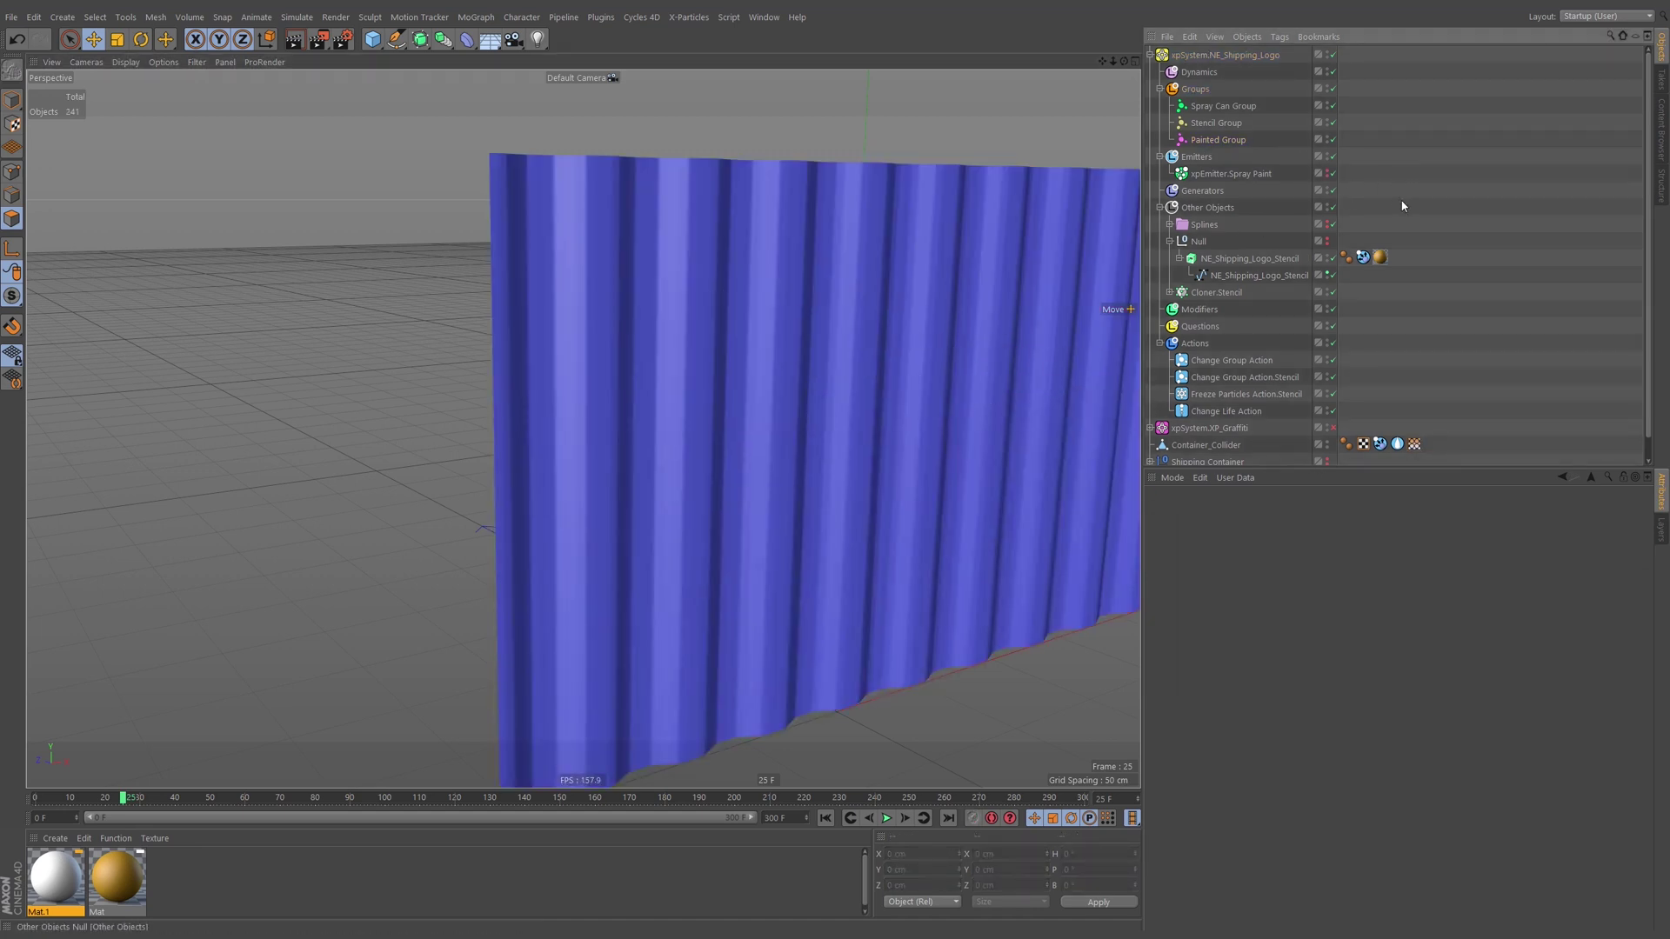
left_click(1414, 444)
left_click(885, 818)
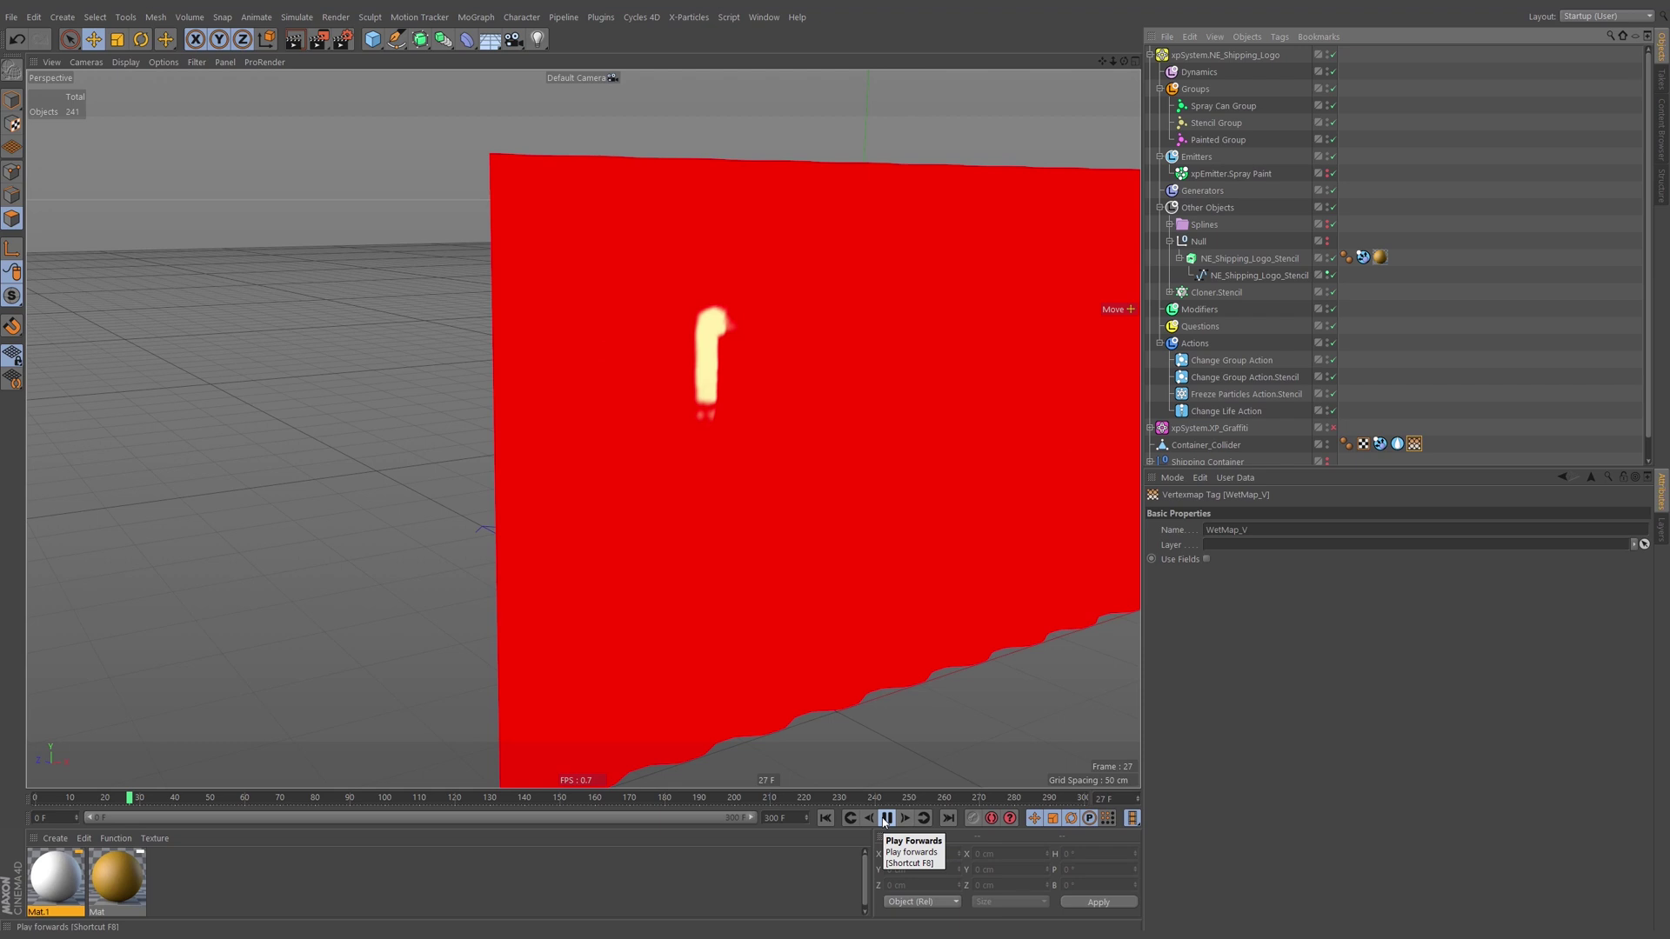
Set the wet map tag's Resolution to 1 and replay the simulation from the first frame with the vertex map displayed.
left_click(1397, 445)
left_click(1496, 577)
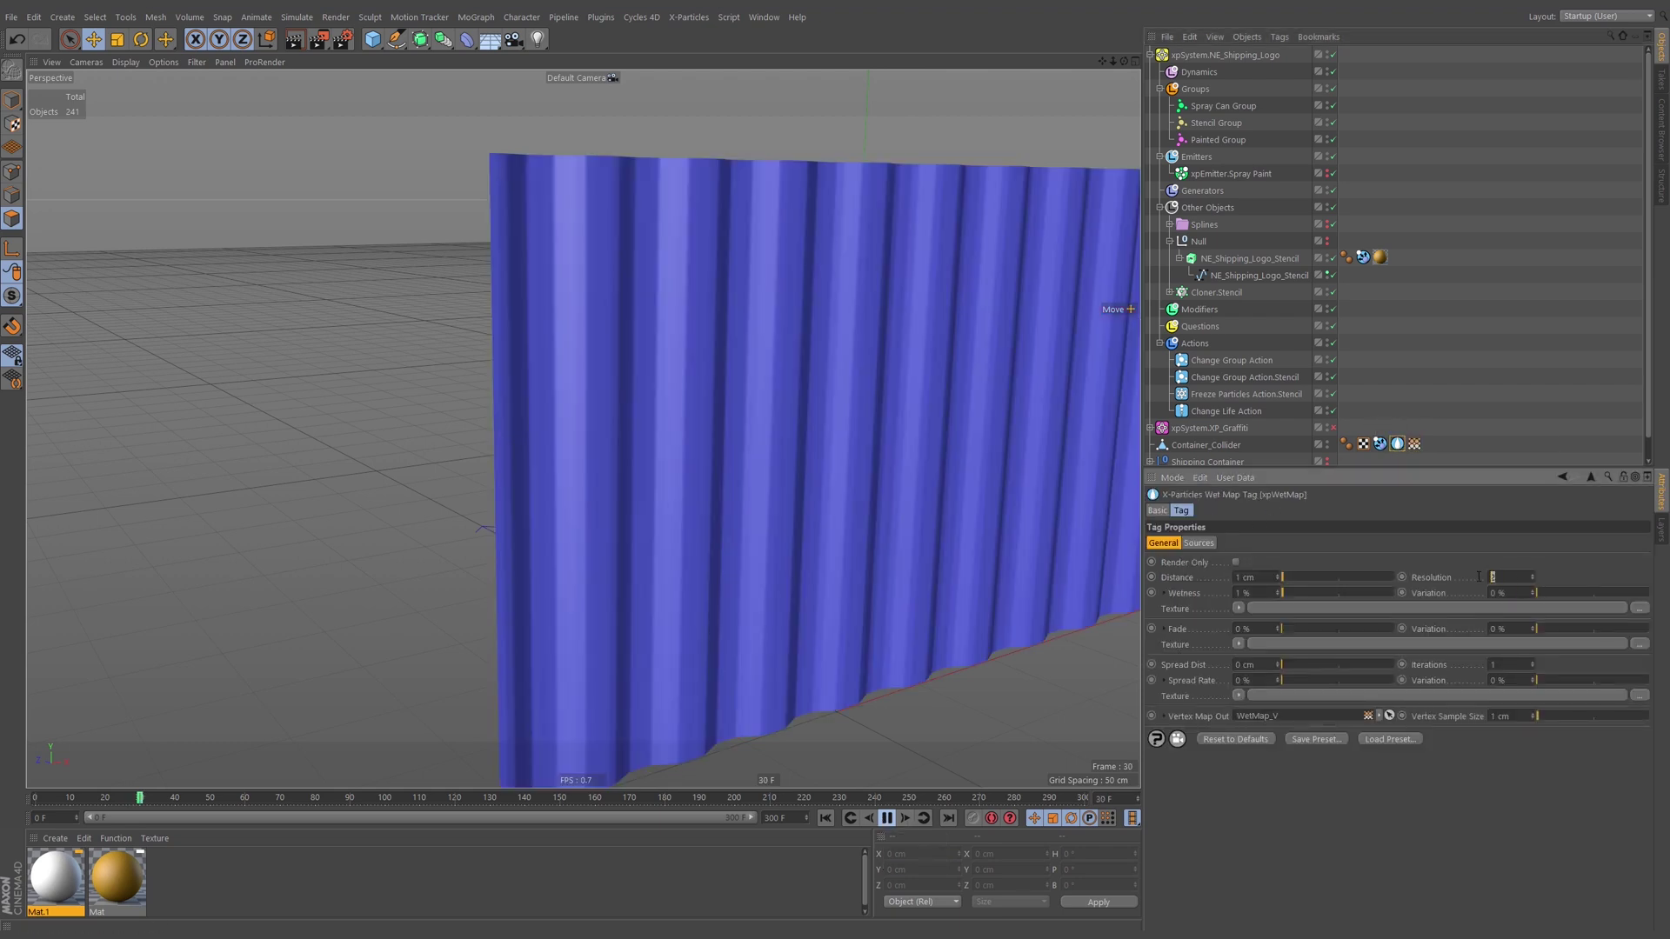
type("1")
left_click(826, 819)
left_click(1414, 444)
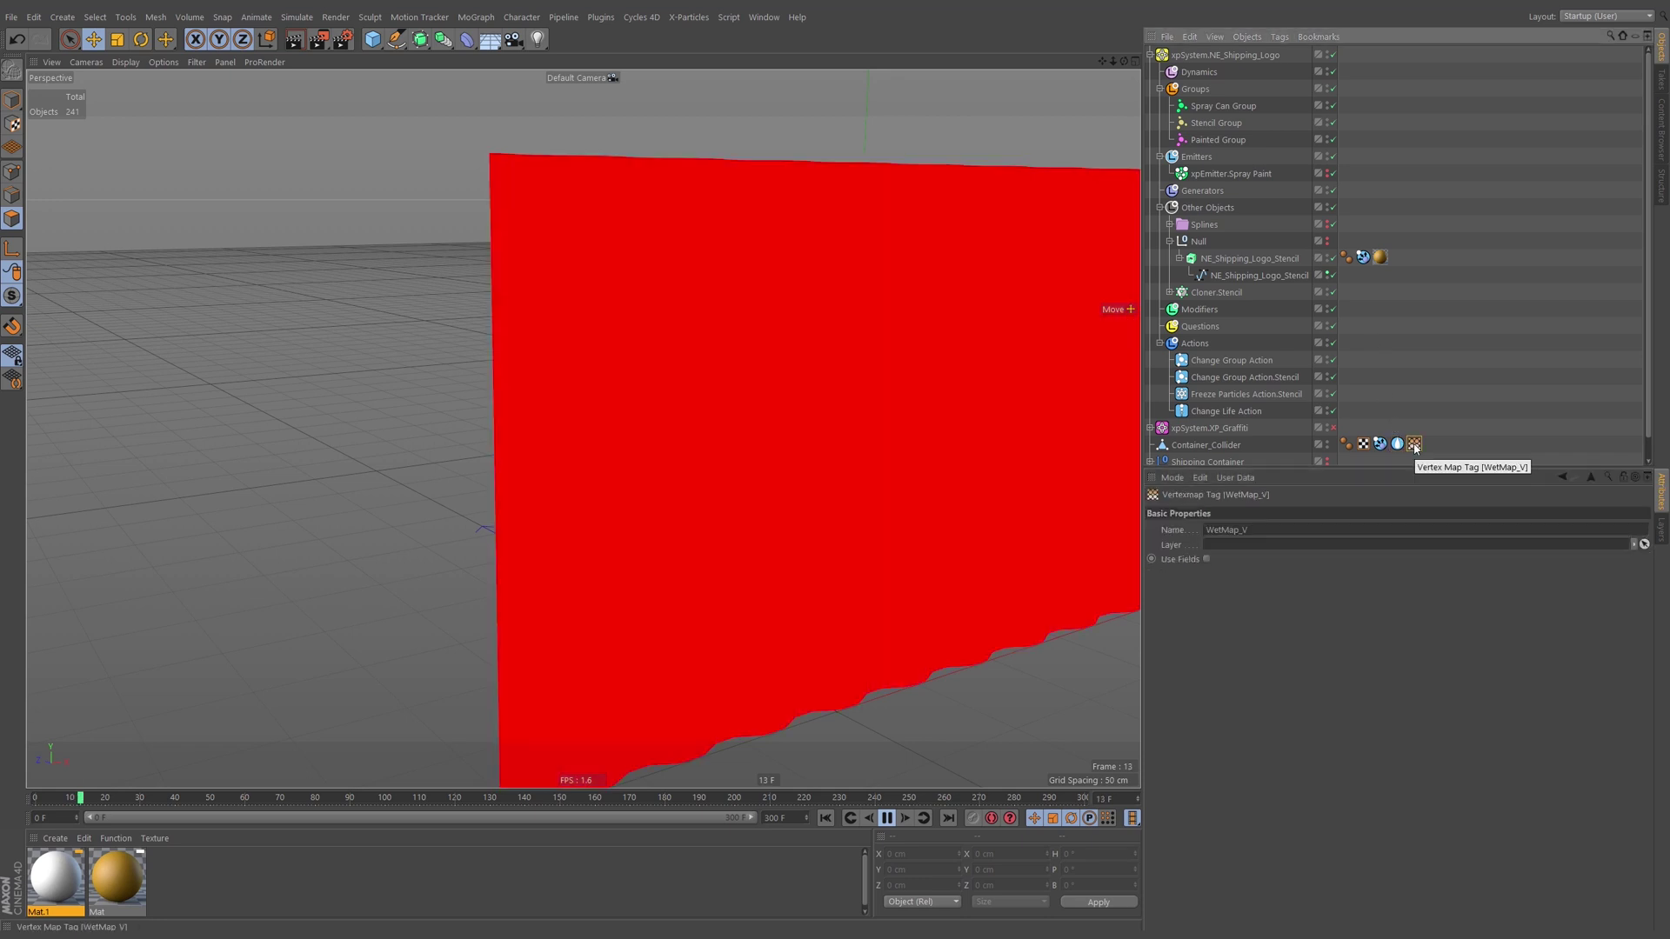
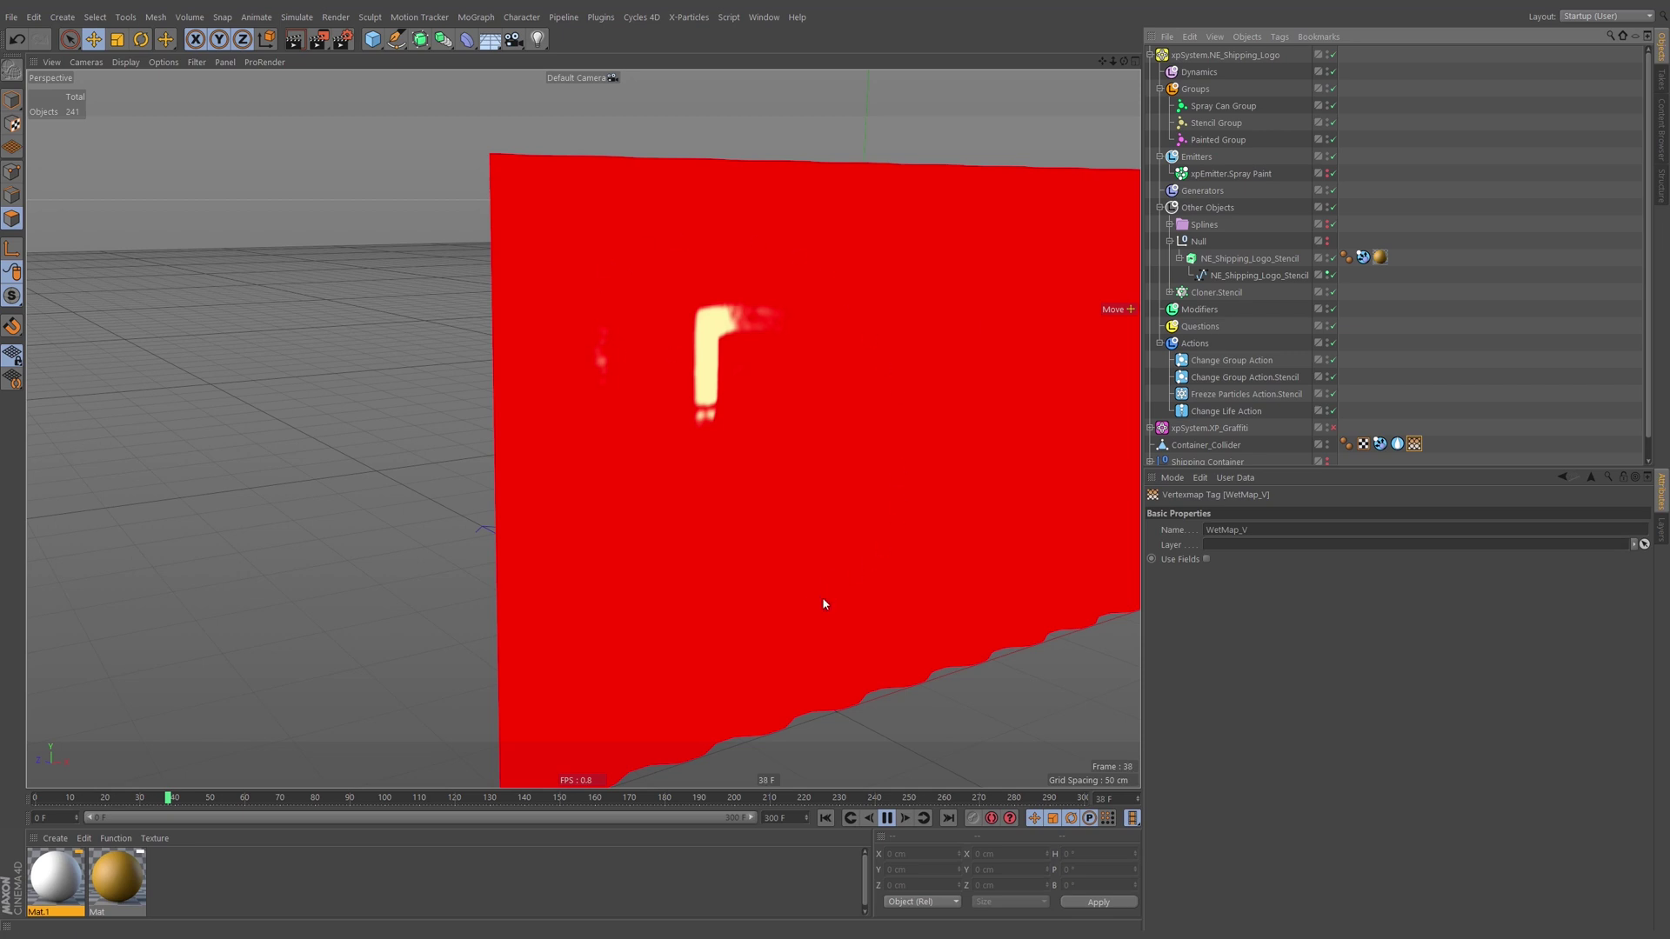
Pause the simulation at about frame 40 and examine the sharpness of the painted vertex map from both sides of the container.
left_click(888, 819)
left_click_drag(818, 363, 529, 333, "alt")
mouse_move(528, 333)
right_mouse_down("alt")
mouse_move(675, 310)
mouse_move(582, 426)
right_mouse_up("alt")
mouse_move(582, 426)
left_mouse_down("alt")
mouse_move(702, 348)
mouse_move(754, 340)
left_mouse_up("alt")
right_click_drag(754, 340, 736, 349, "alt")
left_click_drag(736, 352, 957, 277, "alt")
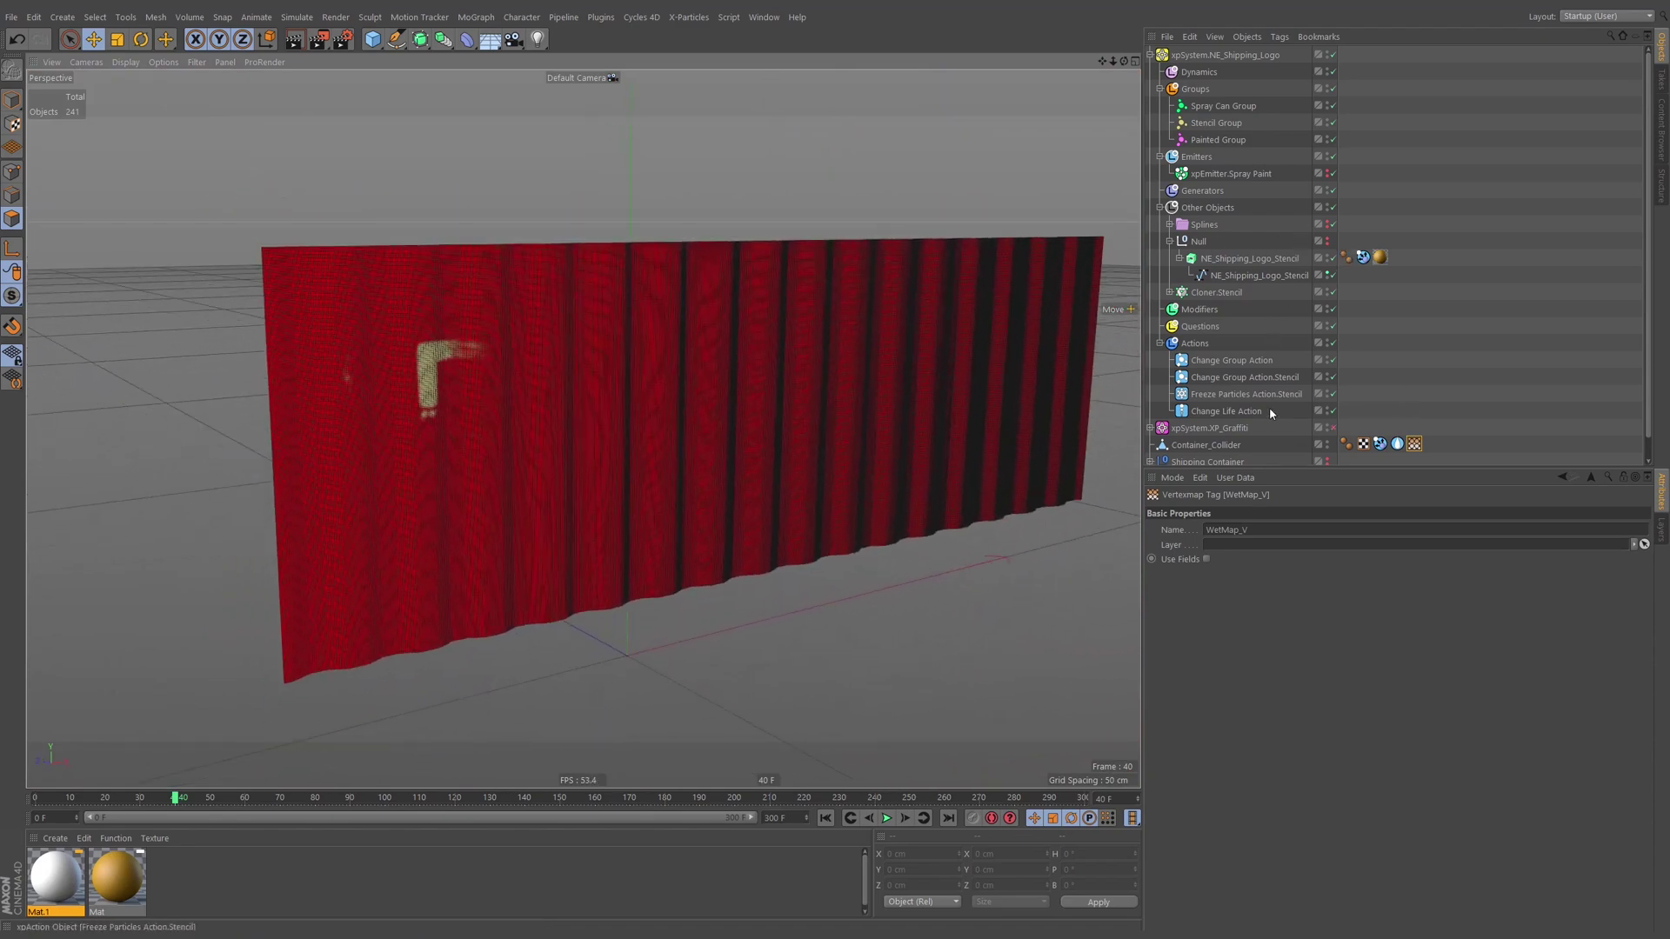
Start an Alembic export of Container_Collider, examine the Selection Only and Vertex Maps options in the export settings, and cancel the export.
left_click(1221, 445)
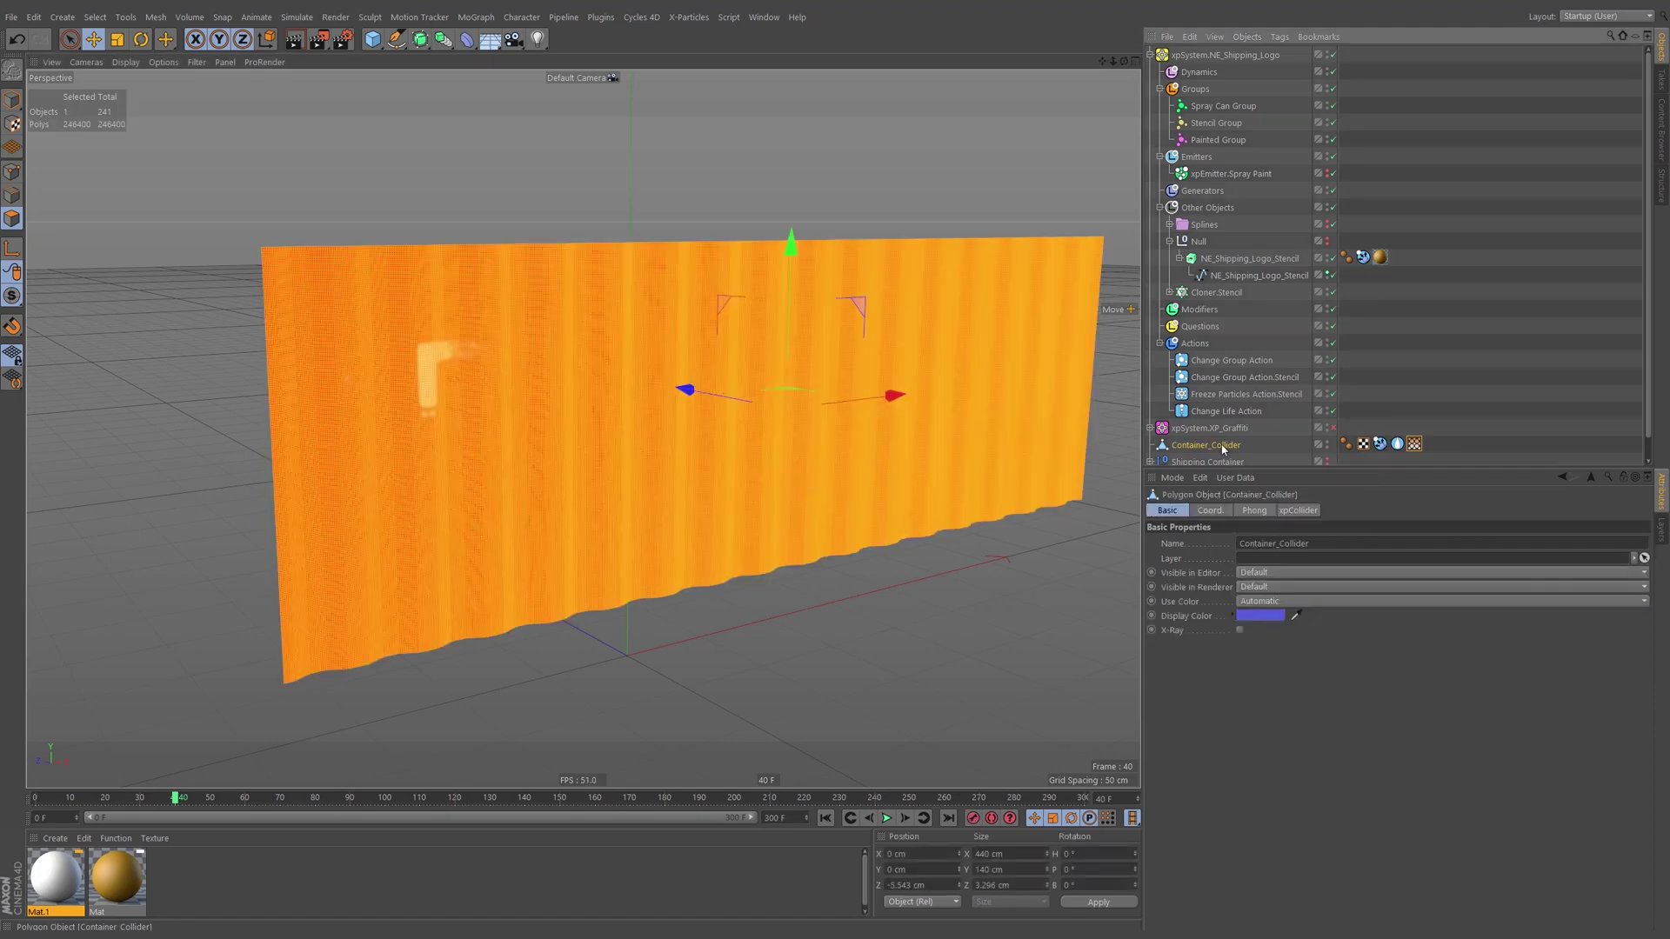
left_click(12, 16)
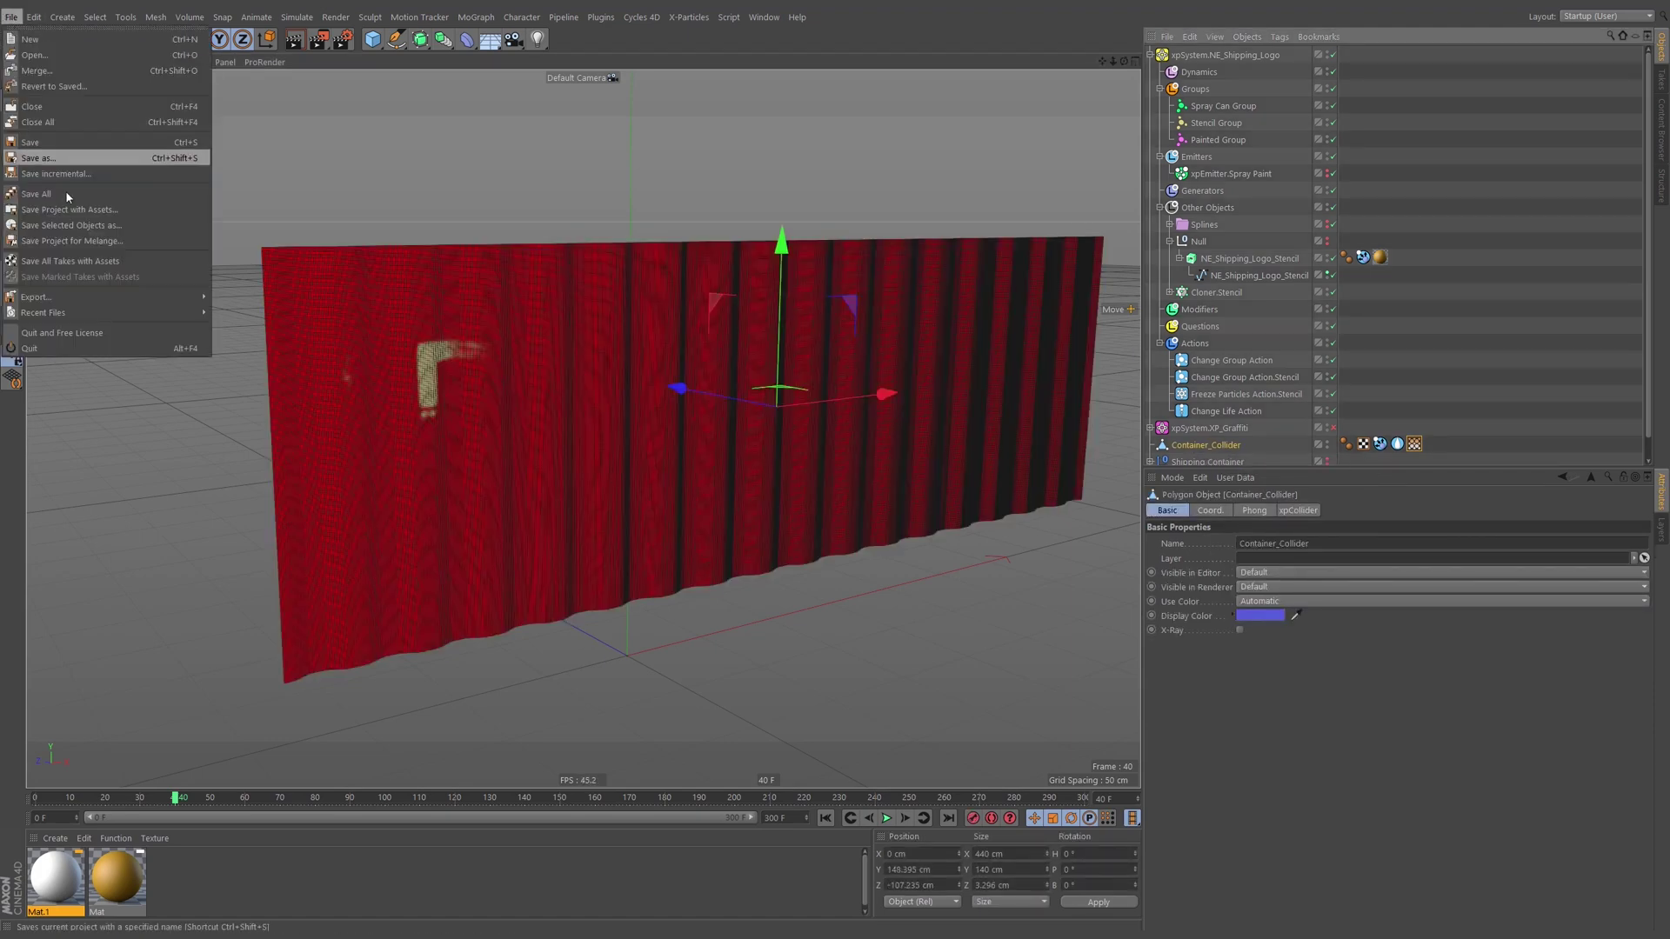
mouse_move(90, 308)
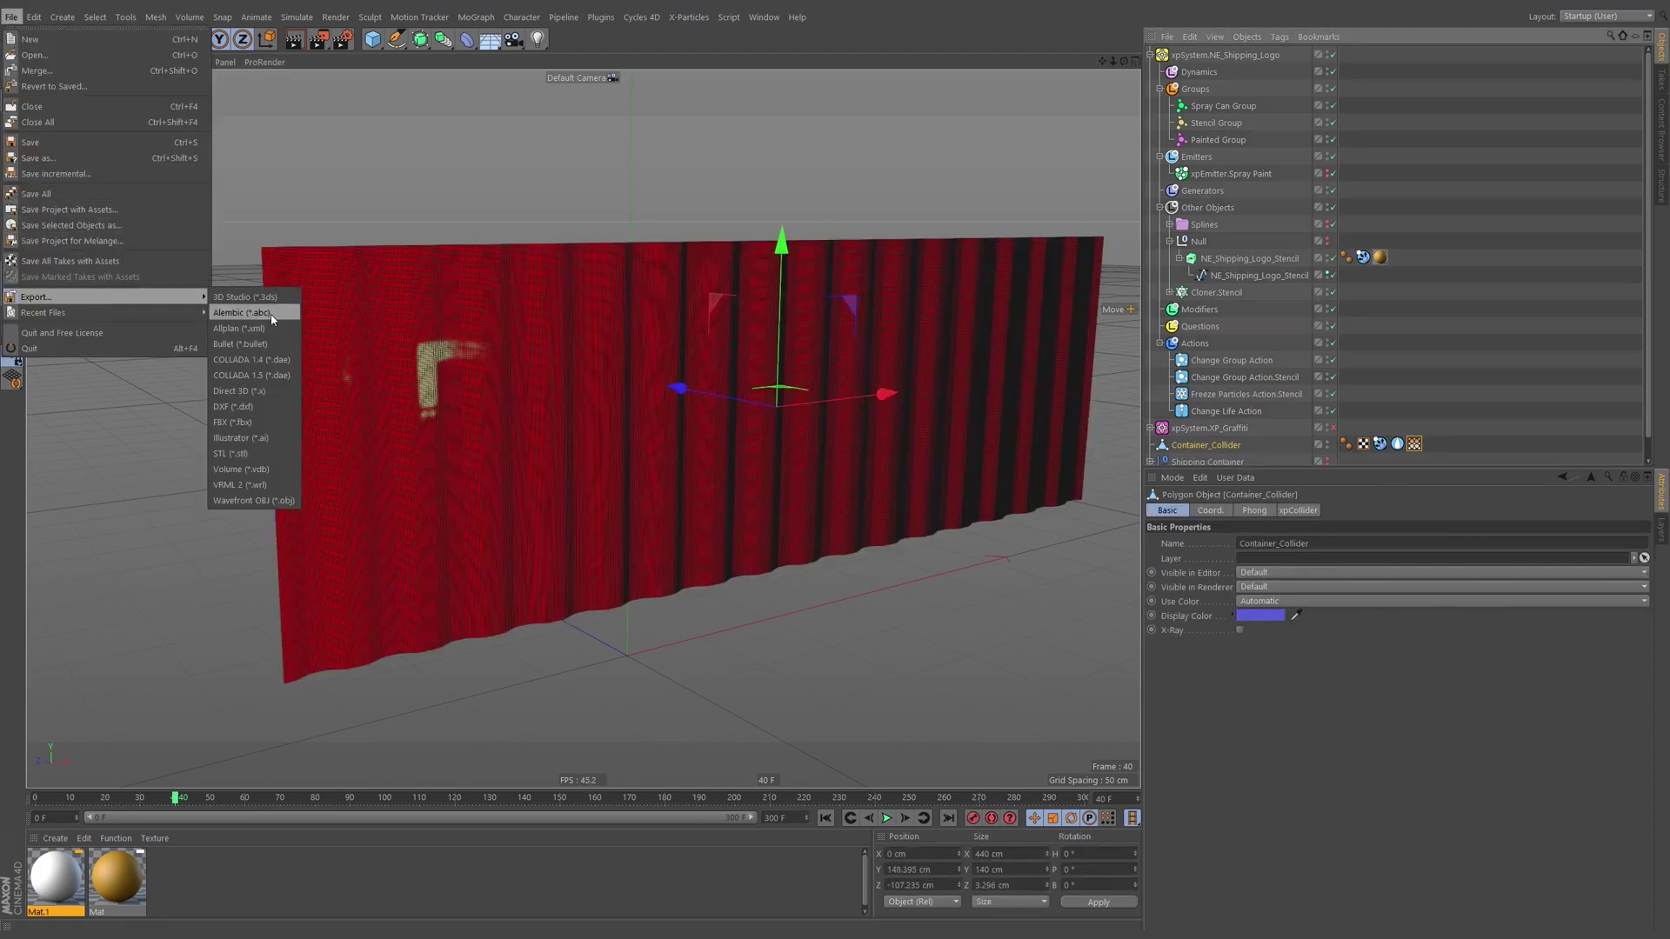
left_click(243, 313)
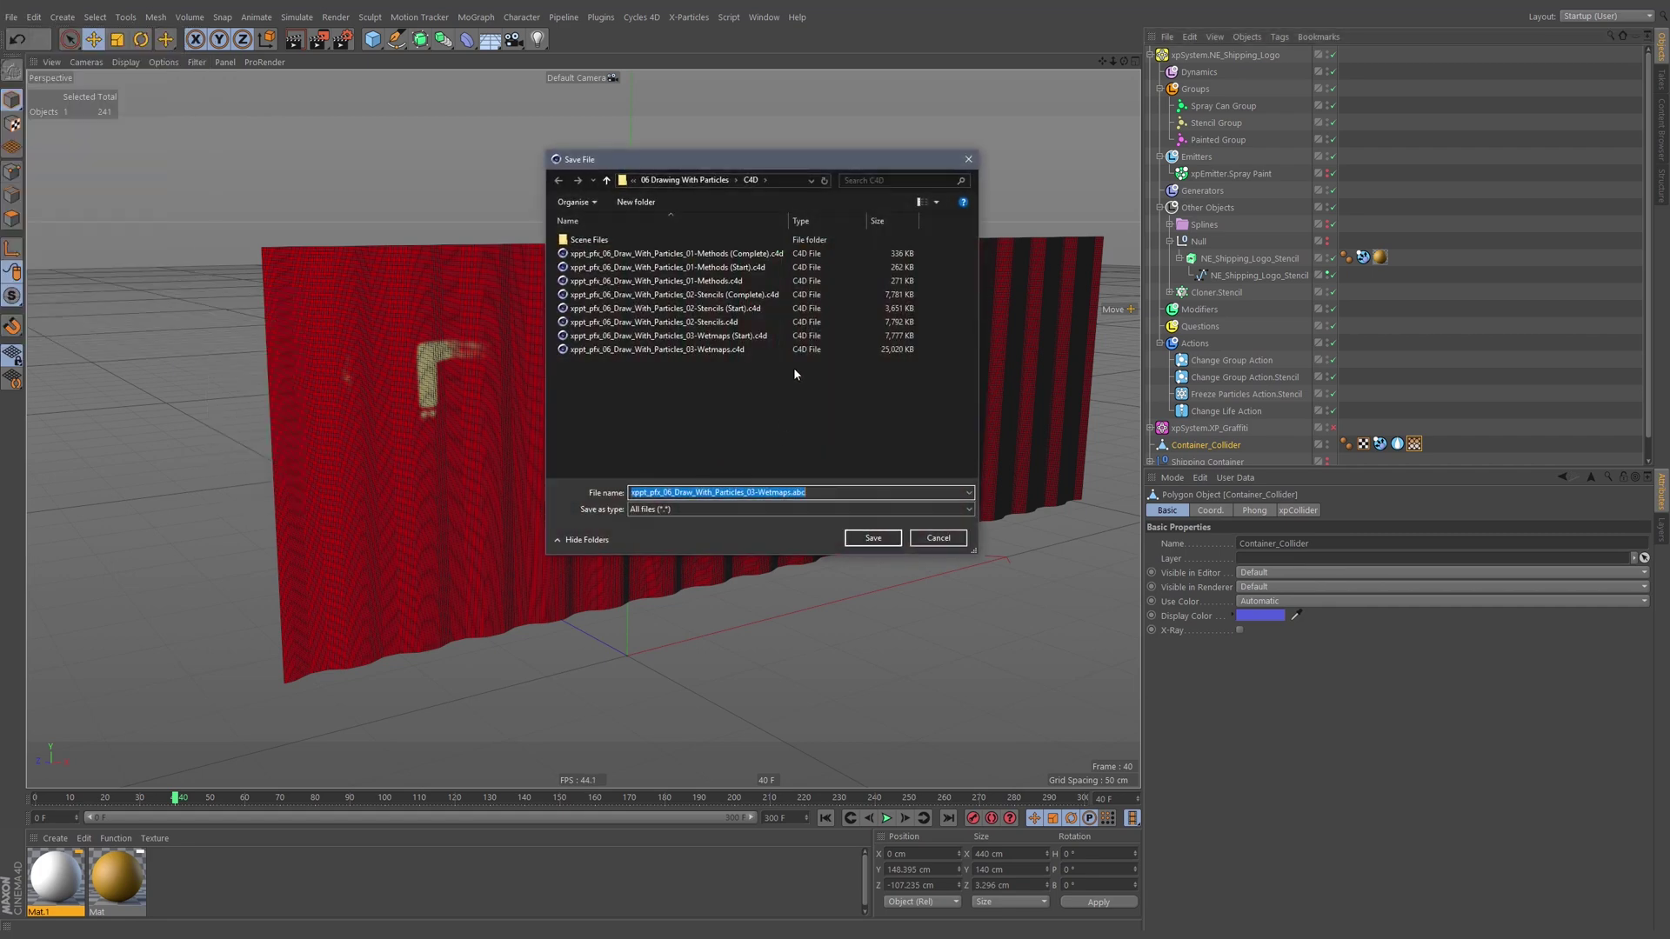
left_click(813, 494)
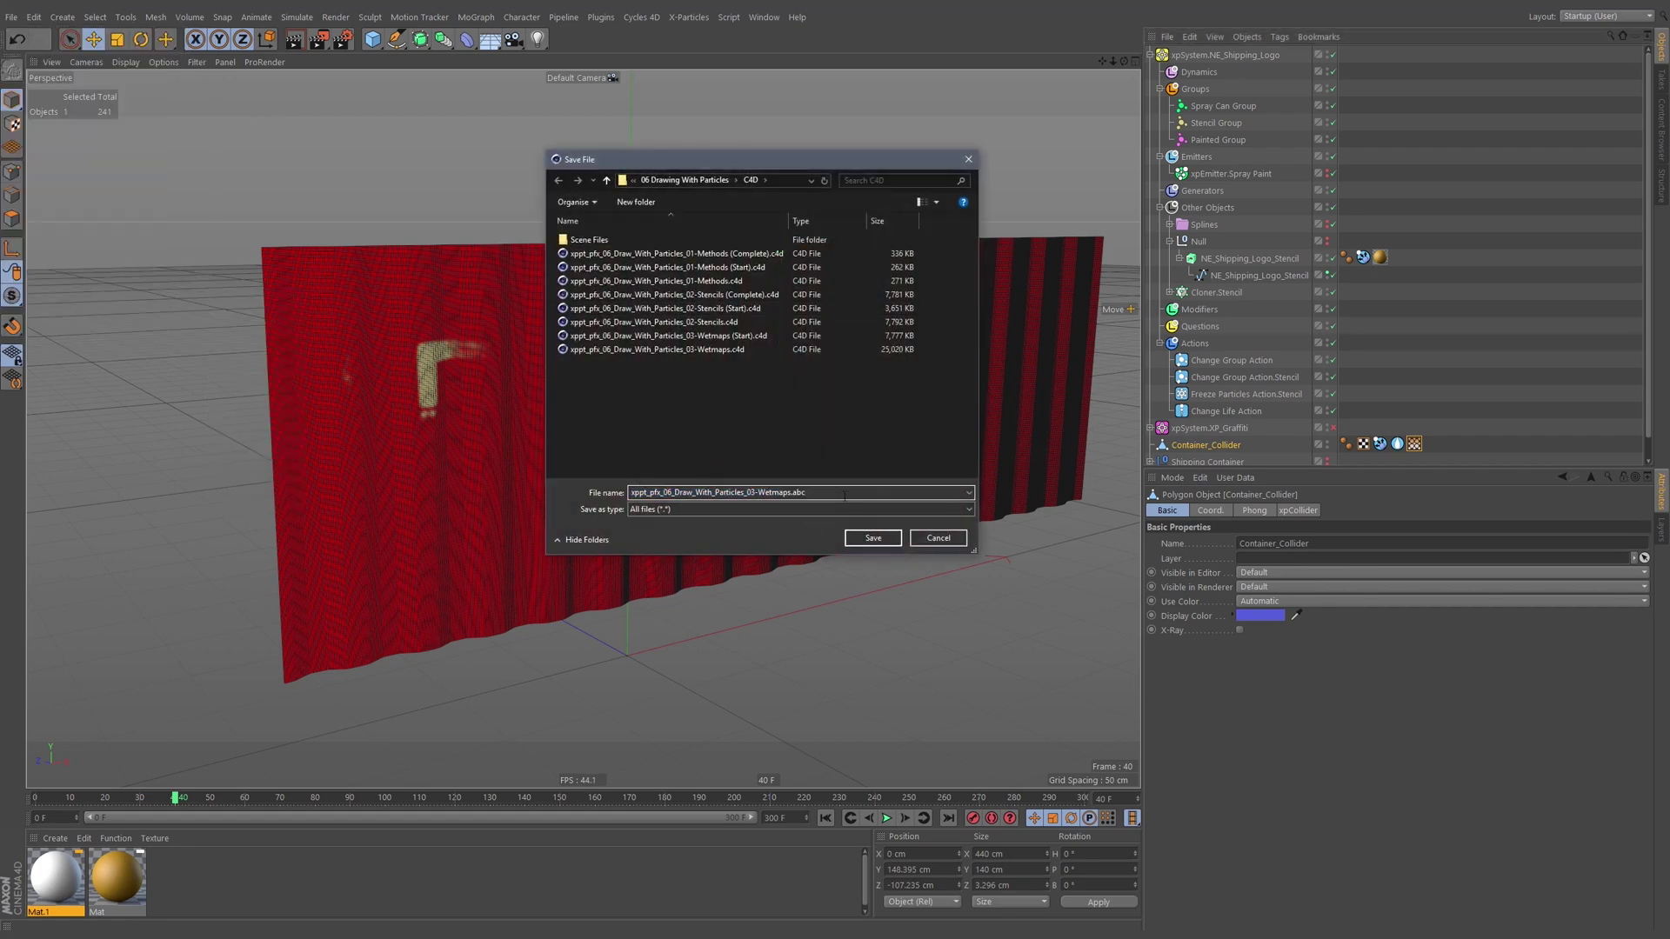
left_click(875, 540)
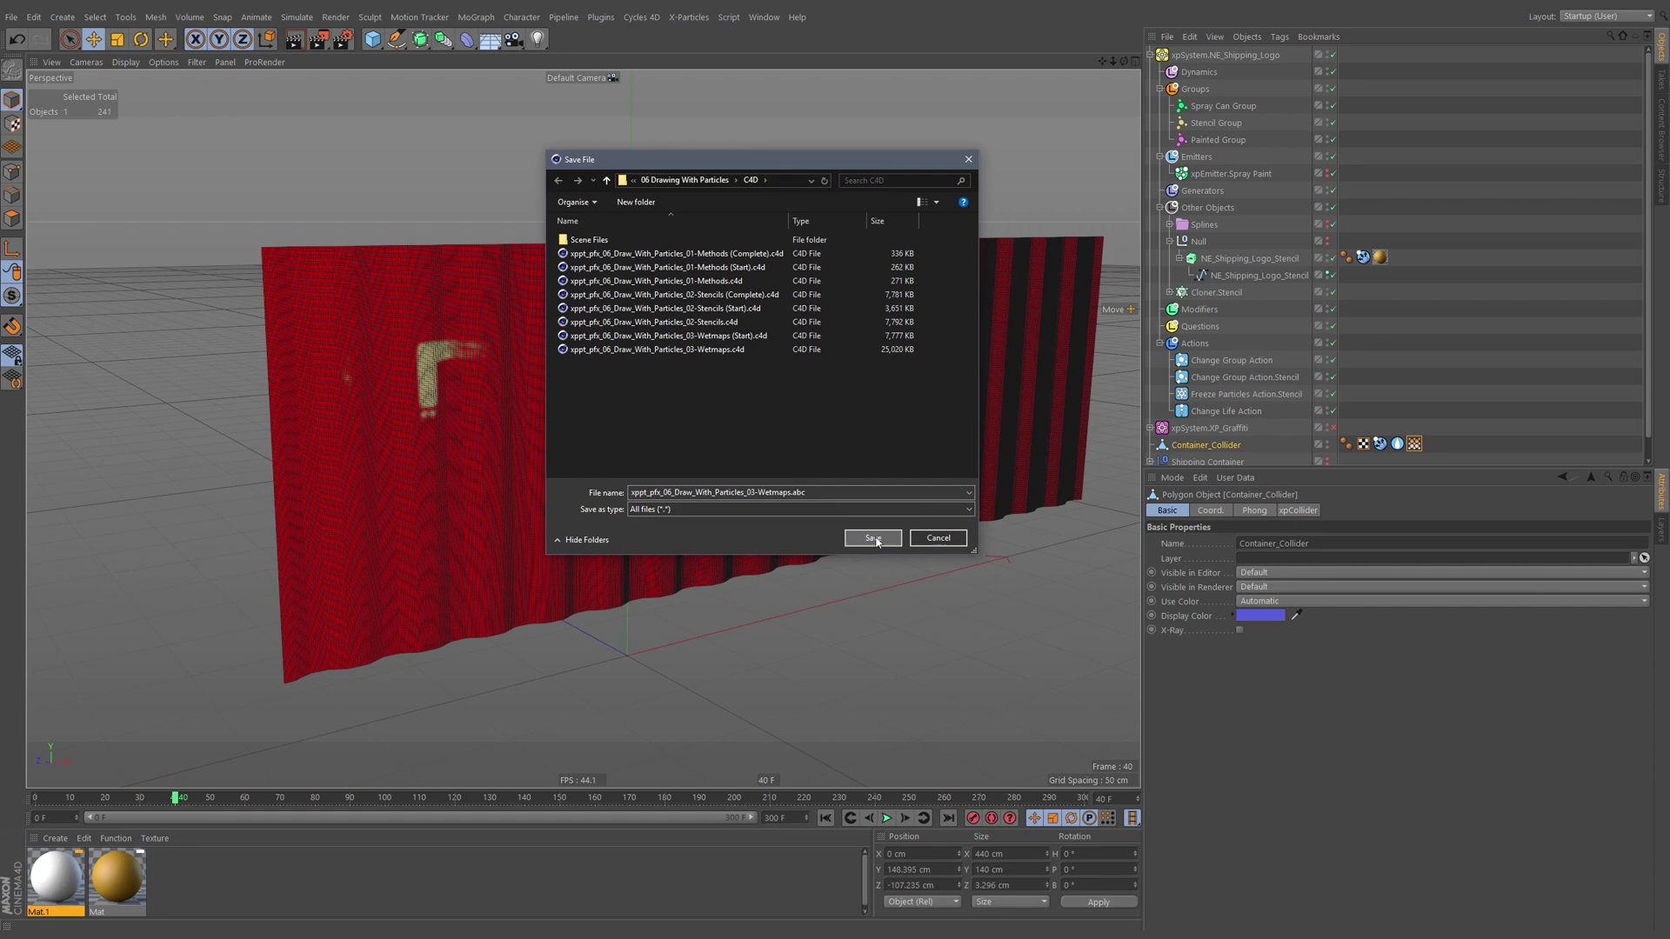
left_click(875, 540)
left_click_drag(798, 312, 1002, 187)
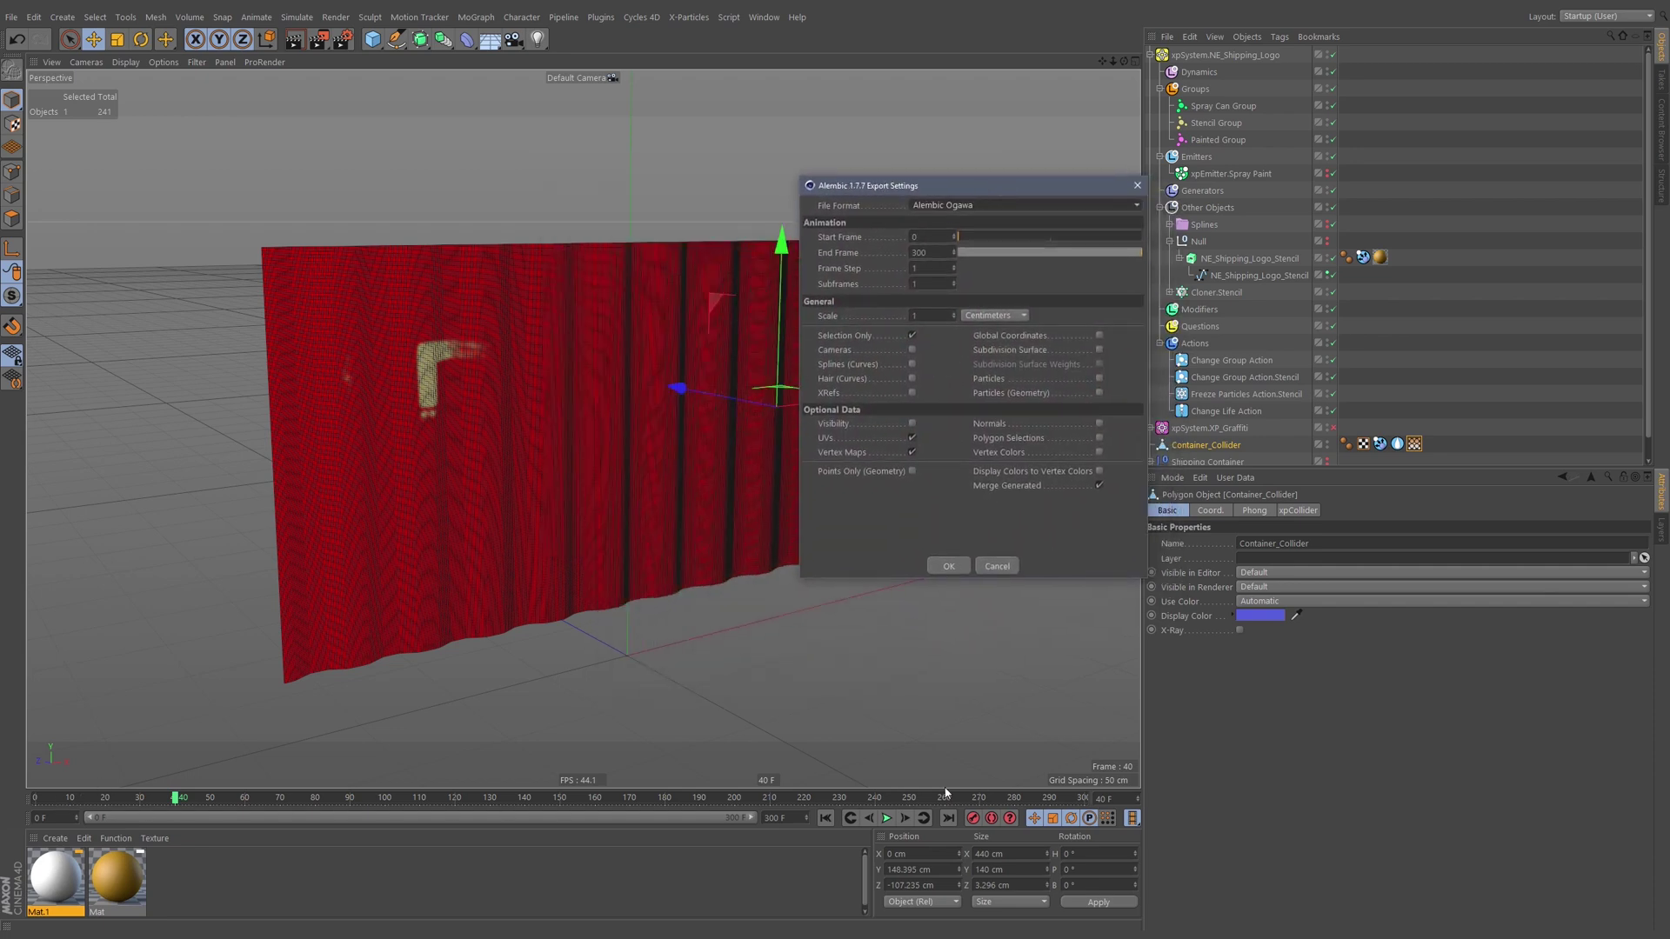
left_click_drag(964, 190, 928, 268)
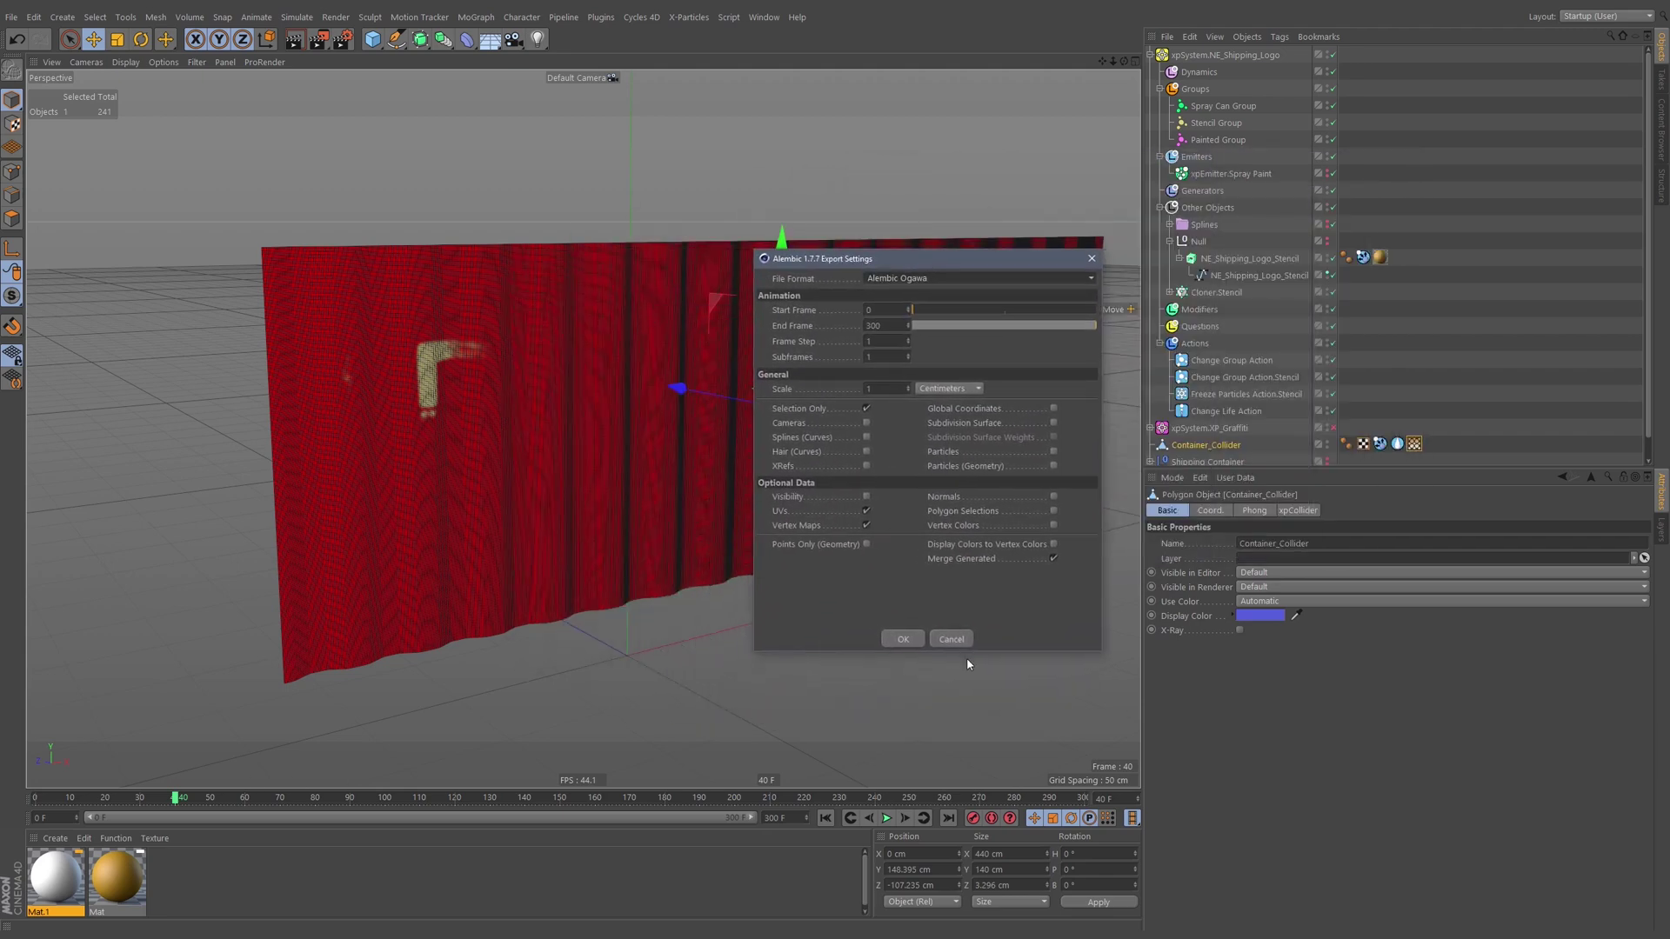
left_click(957, 643)
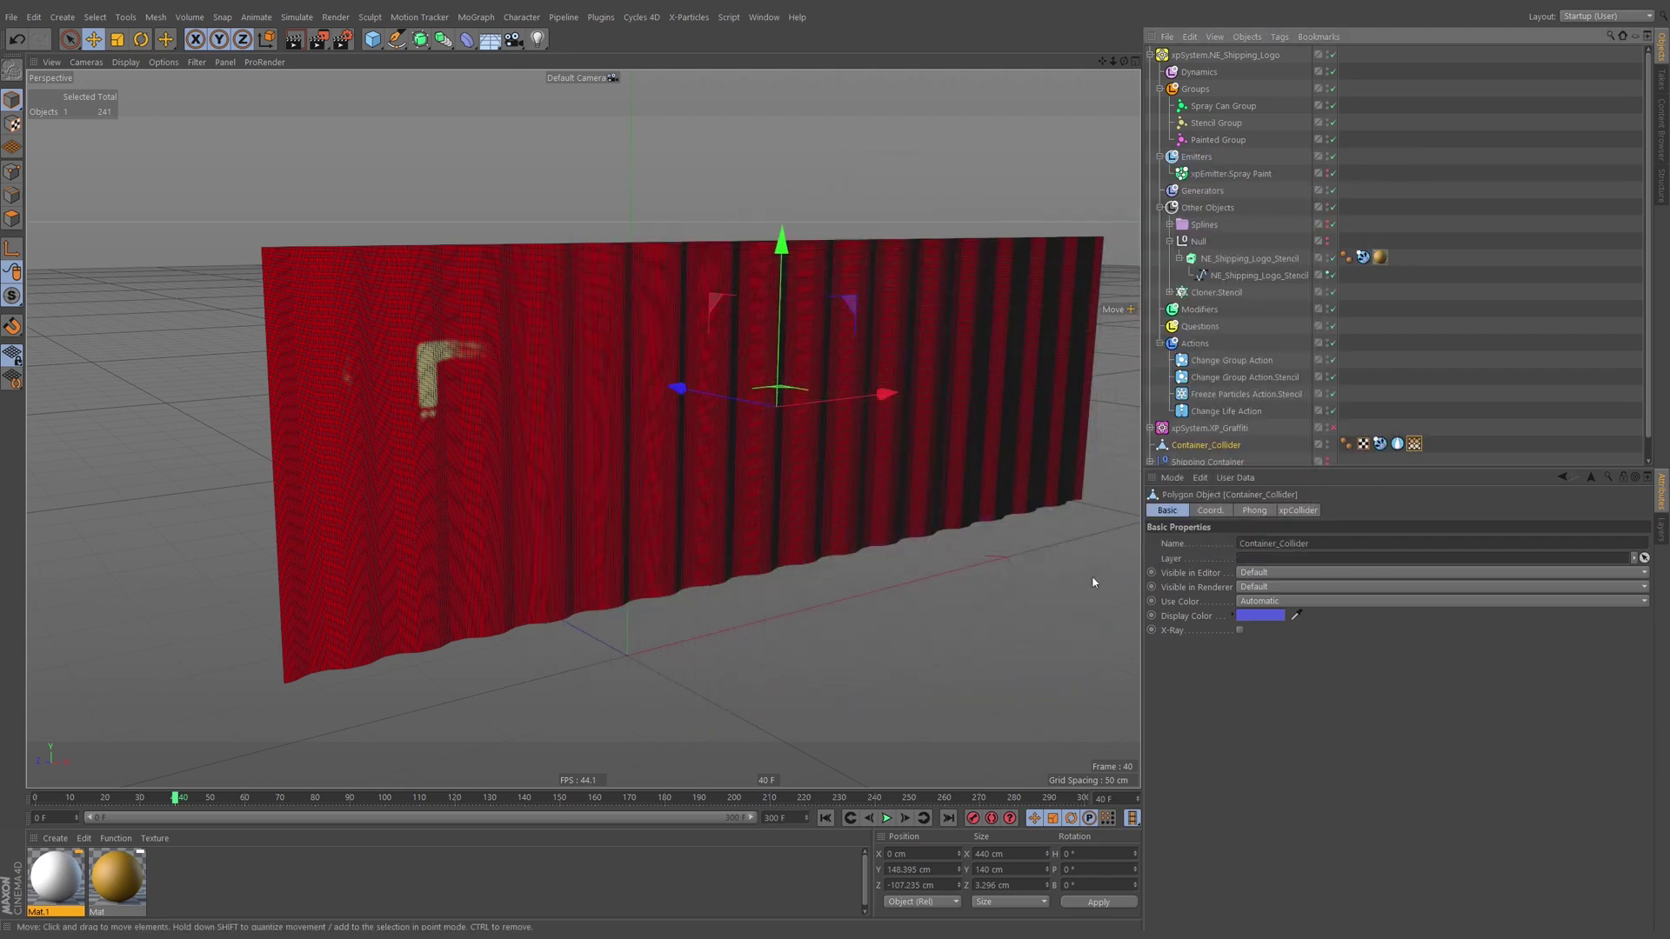
Enable Render Only on Container_Collider's wet map tag and return to the first frame.
left_click(1397, 443)
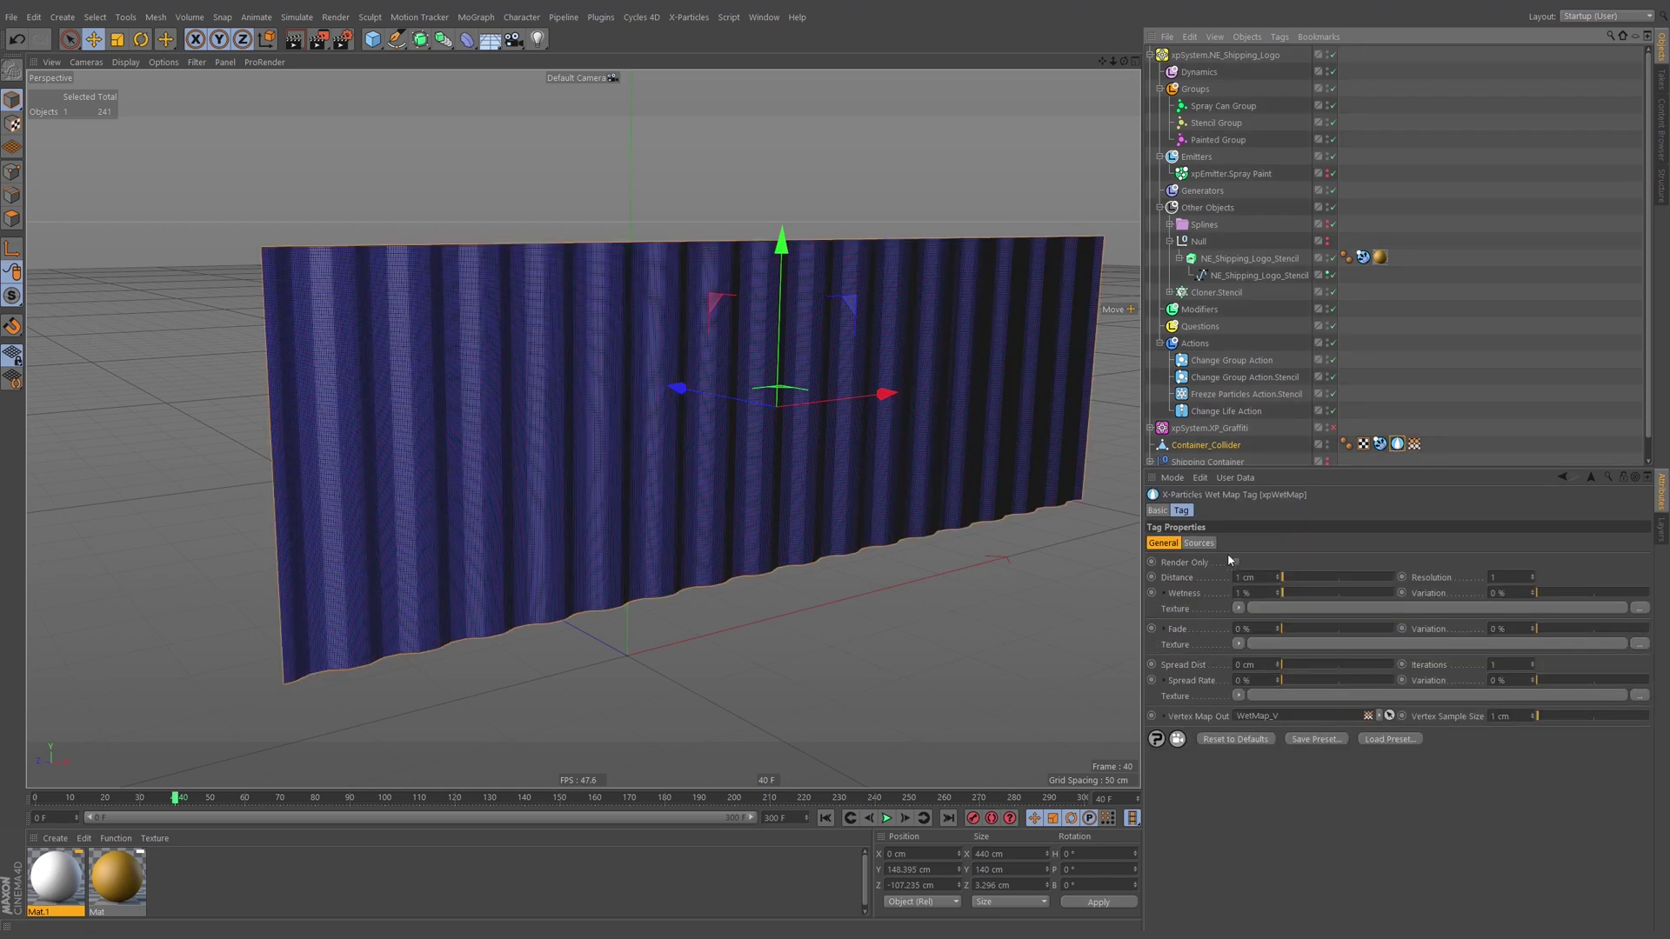
left_click(826, 818)
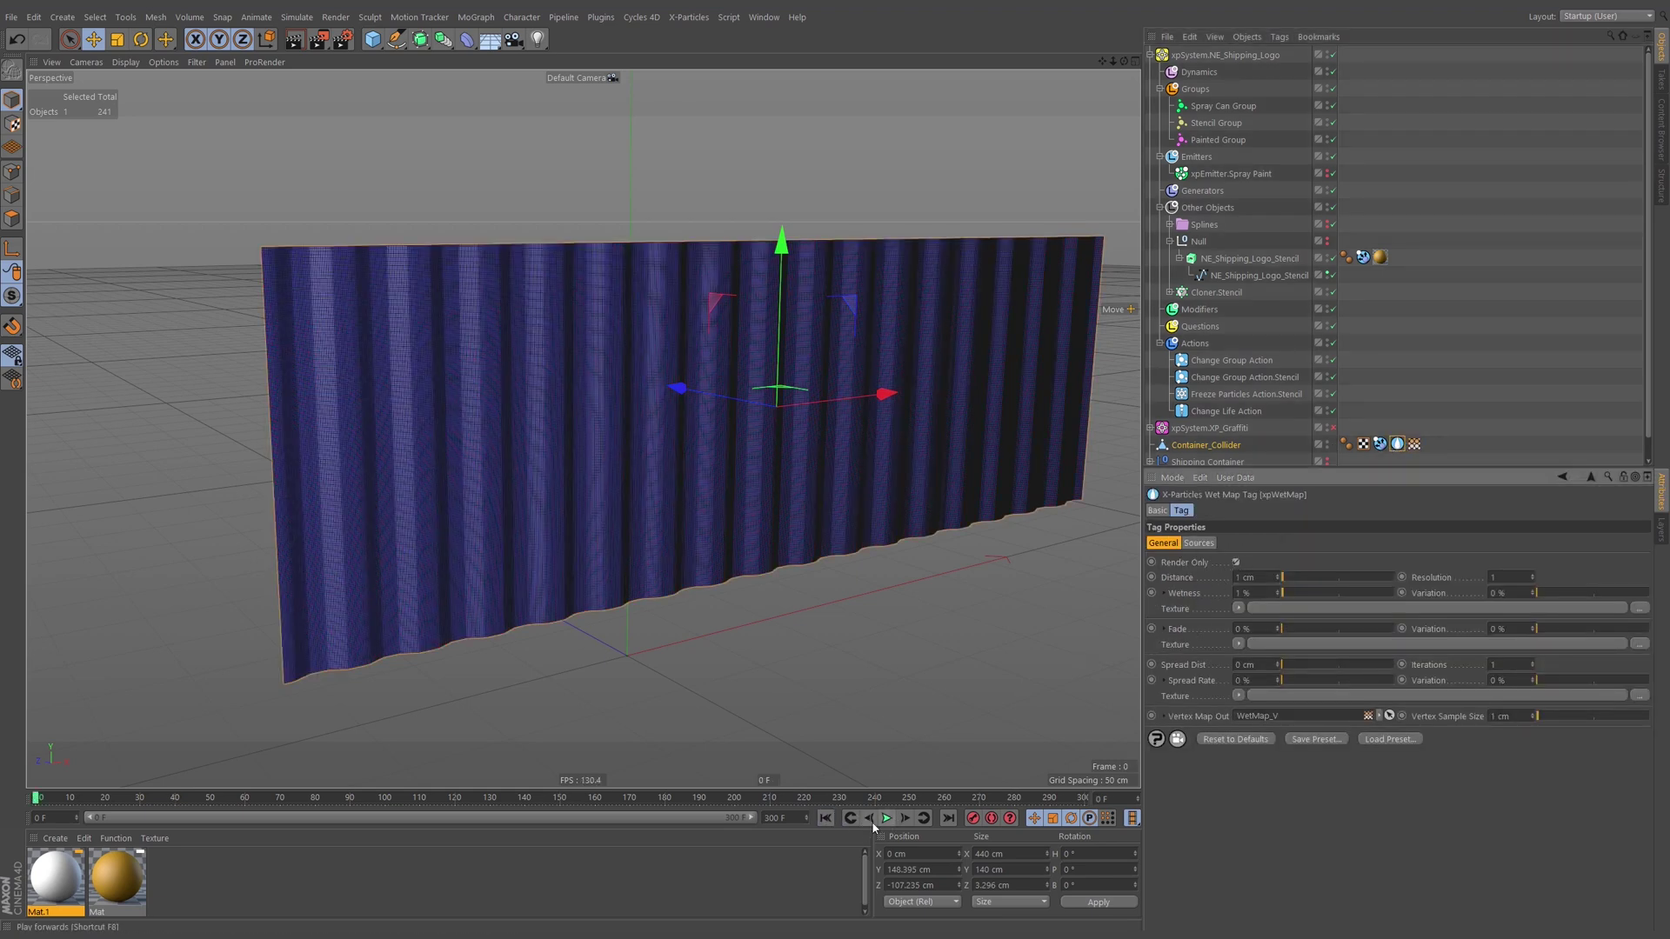
left_click(1170, 241)
Set the Birthrate of xpEmitter.Spray Paint to 4000 and play the simulation for about nine frames.
left_click(1231, 174)
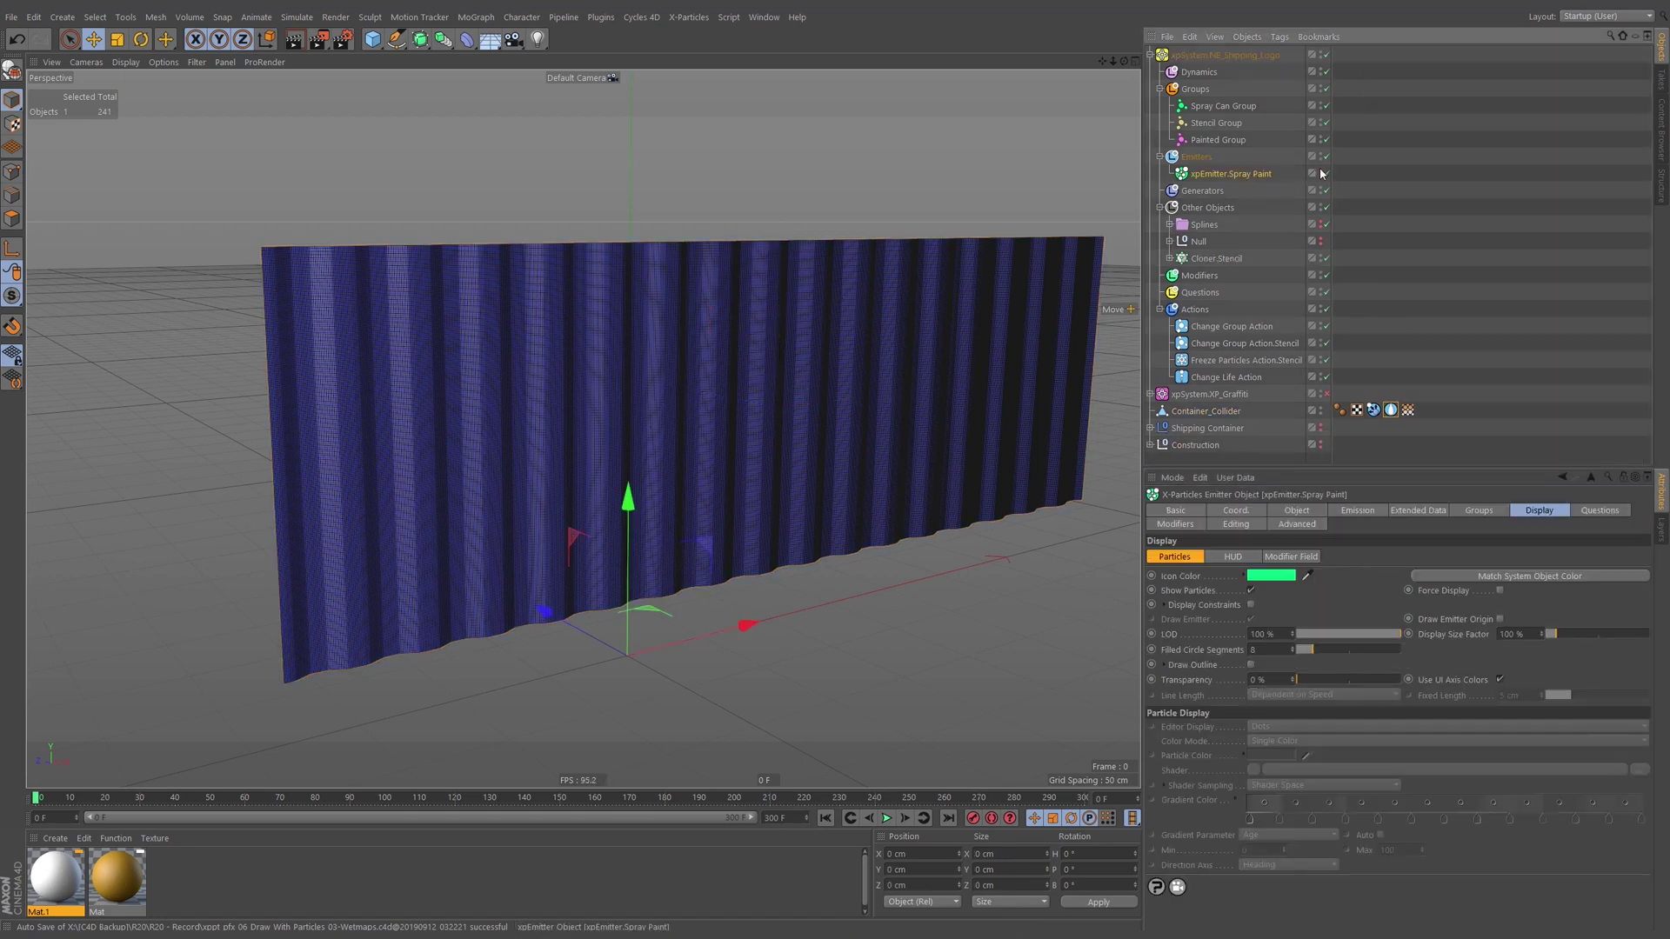
left_click(1359, 512)
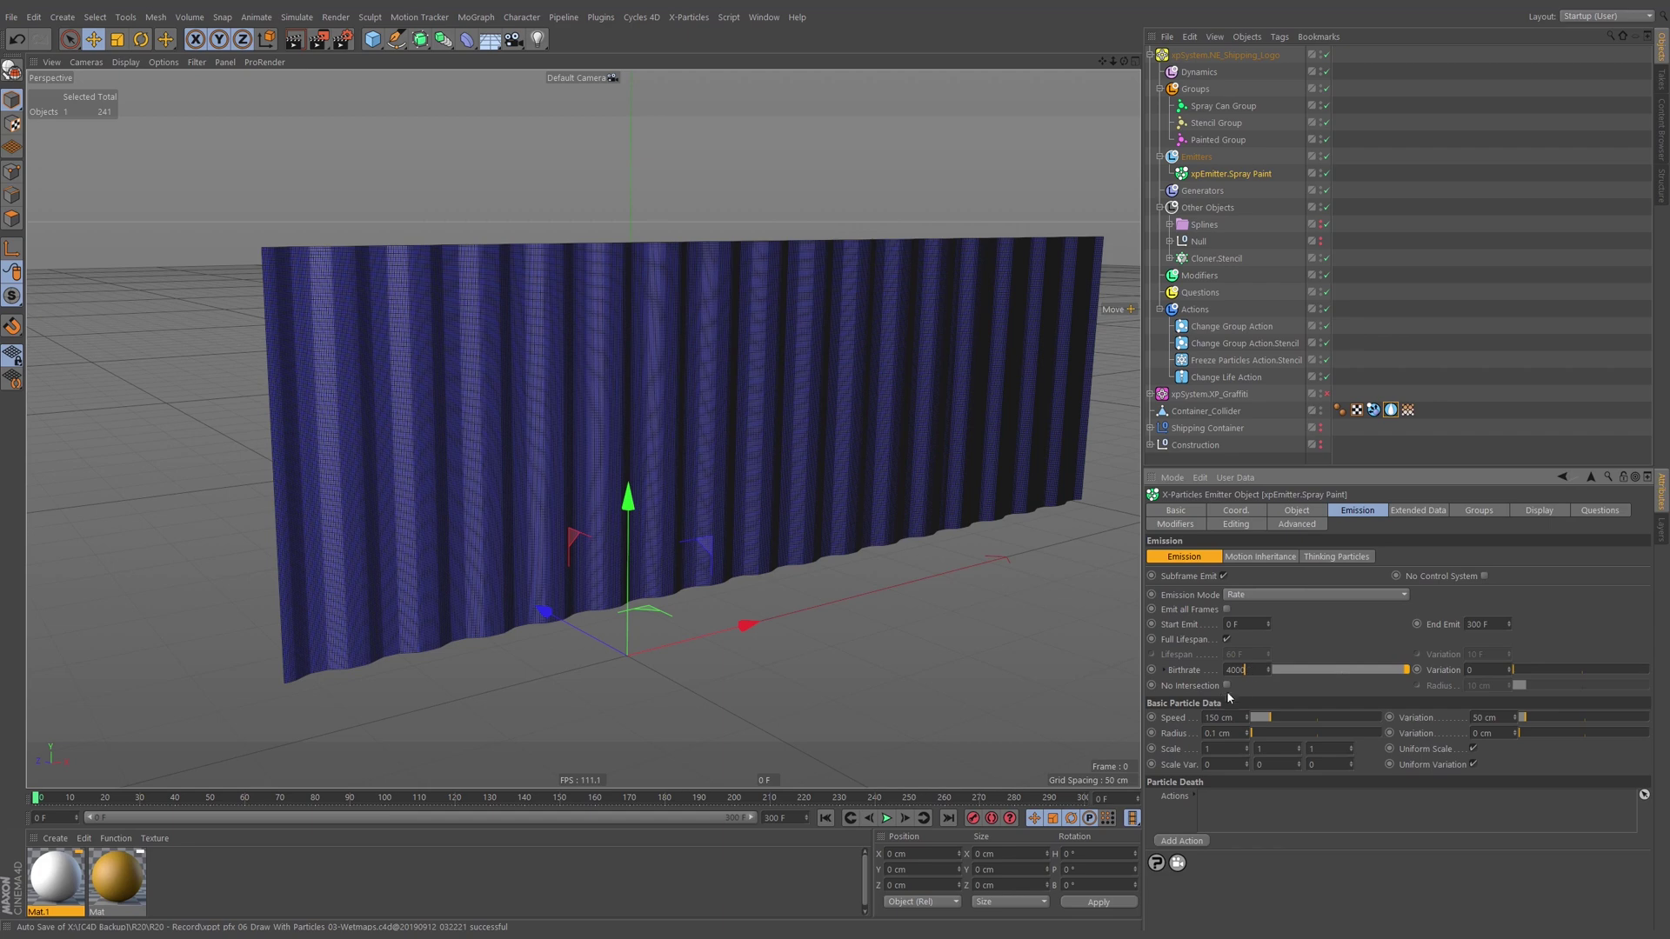
left_click(887, 819)
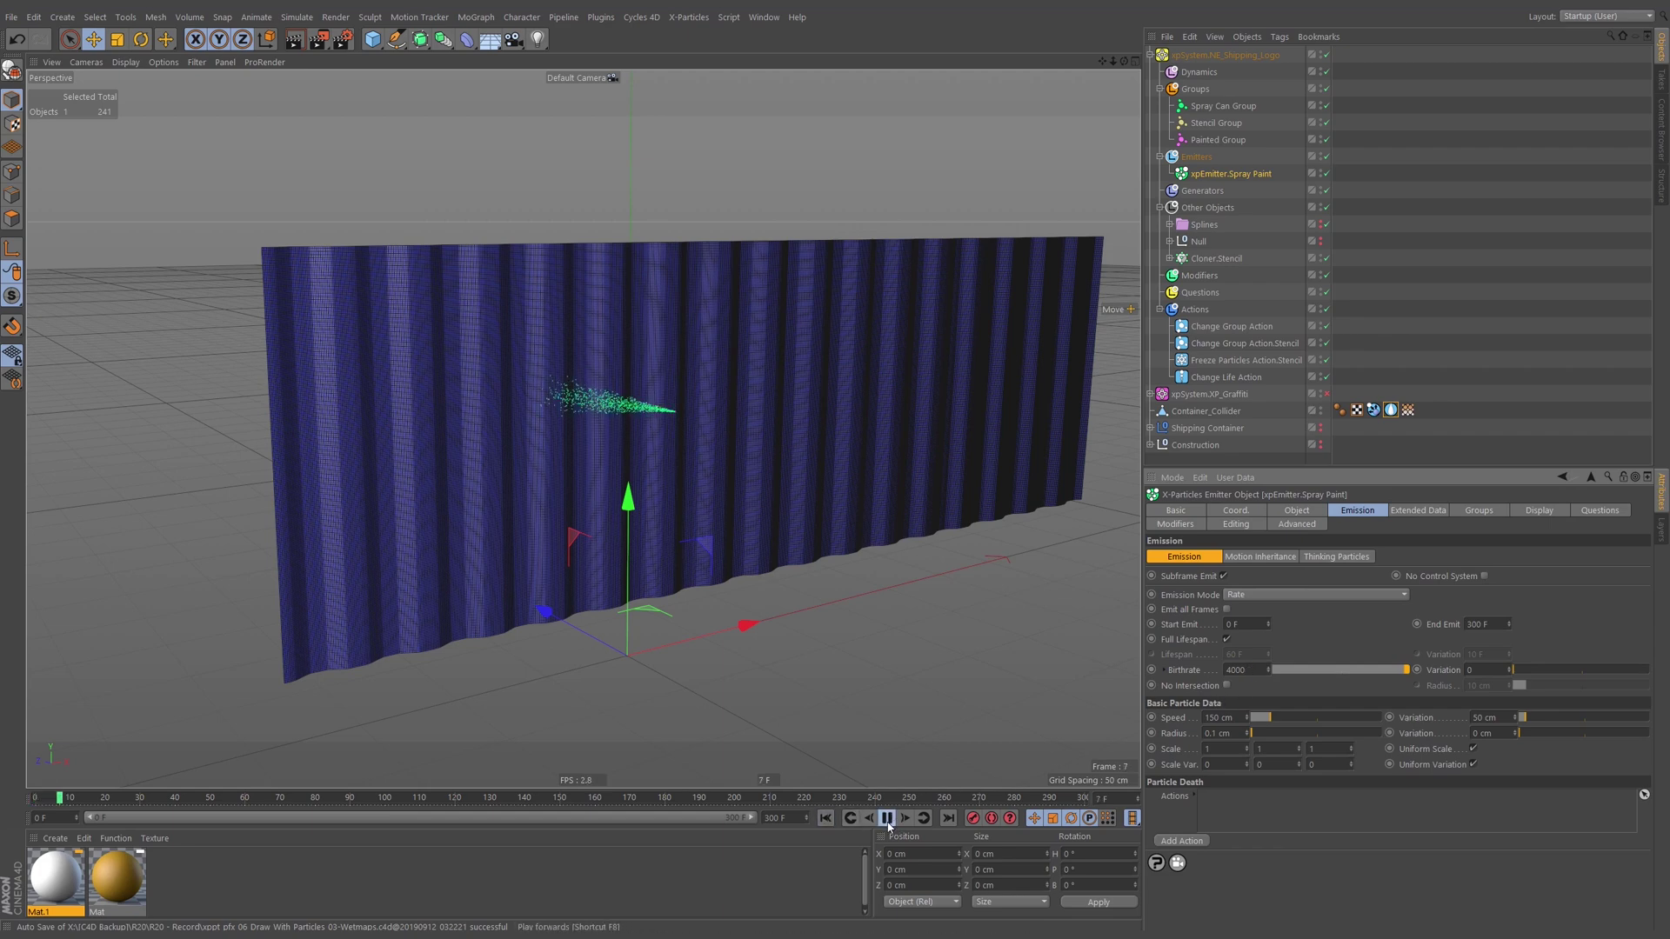
left_click(887, 819)
Disable Container_Collider's wet map tag and replay the simulation from the first frame to about frame 37.
left_click(1386, 413)
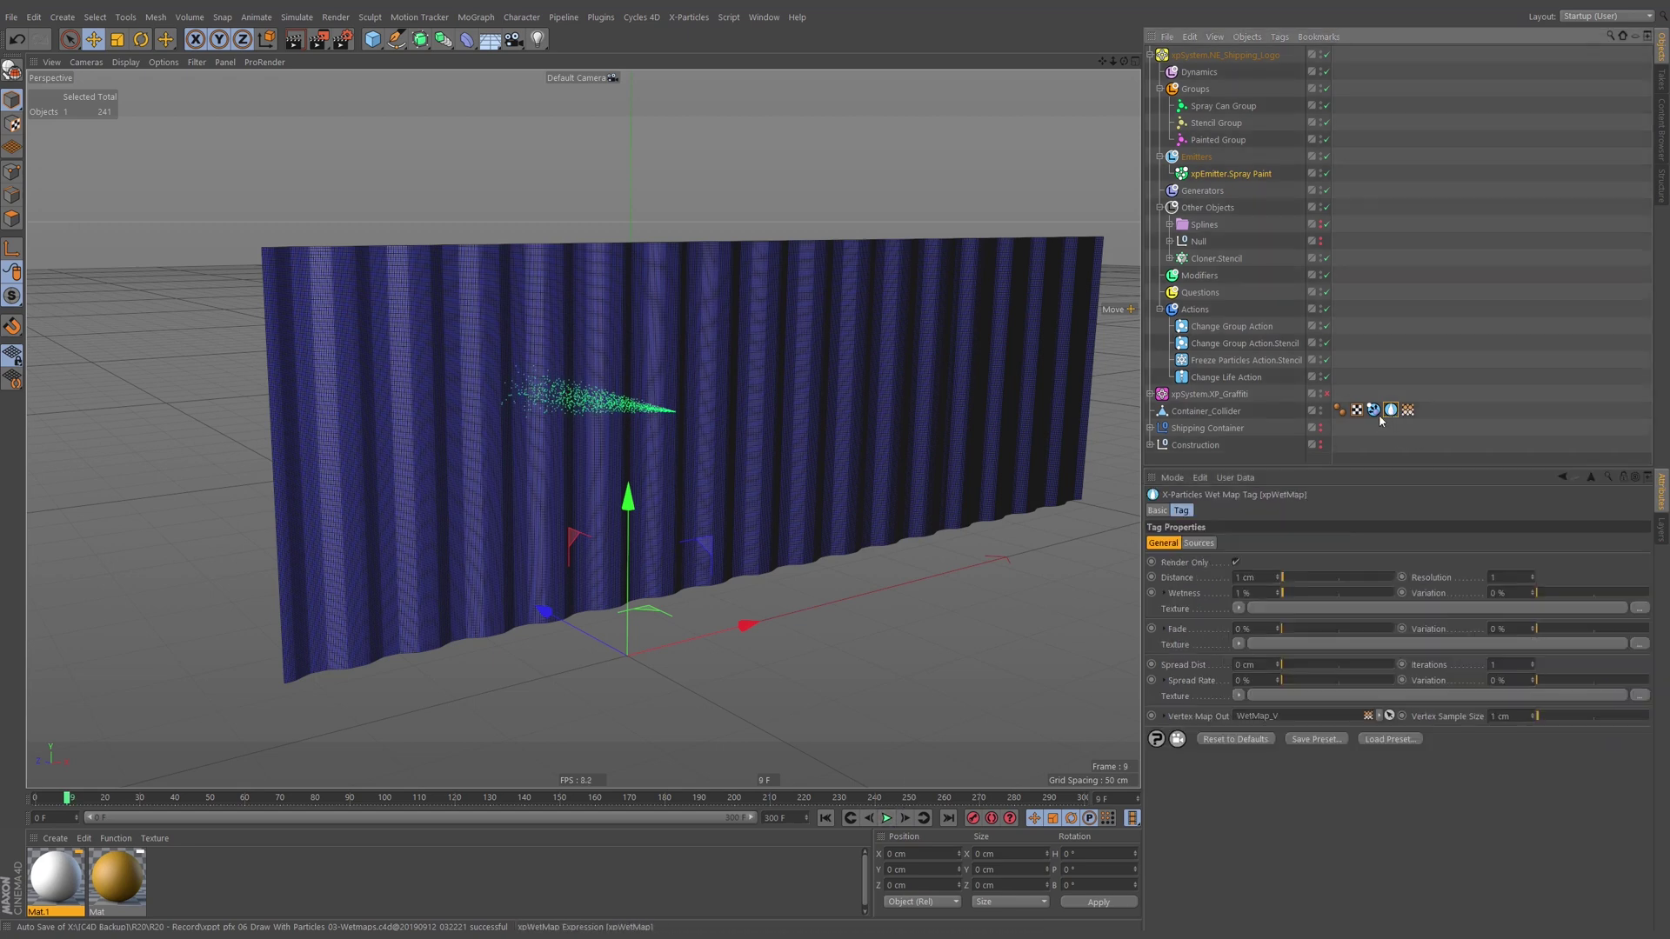
left_click(1158, 512)
left_click(1195, 589)
left_click(826, 818)
left_click(887, 819)
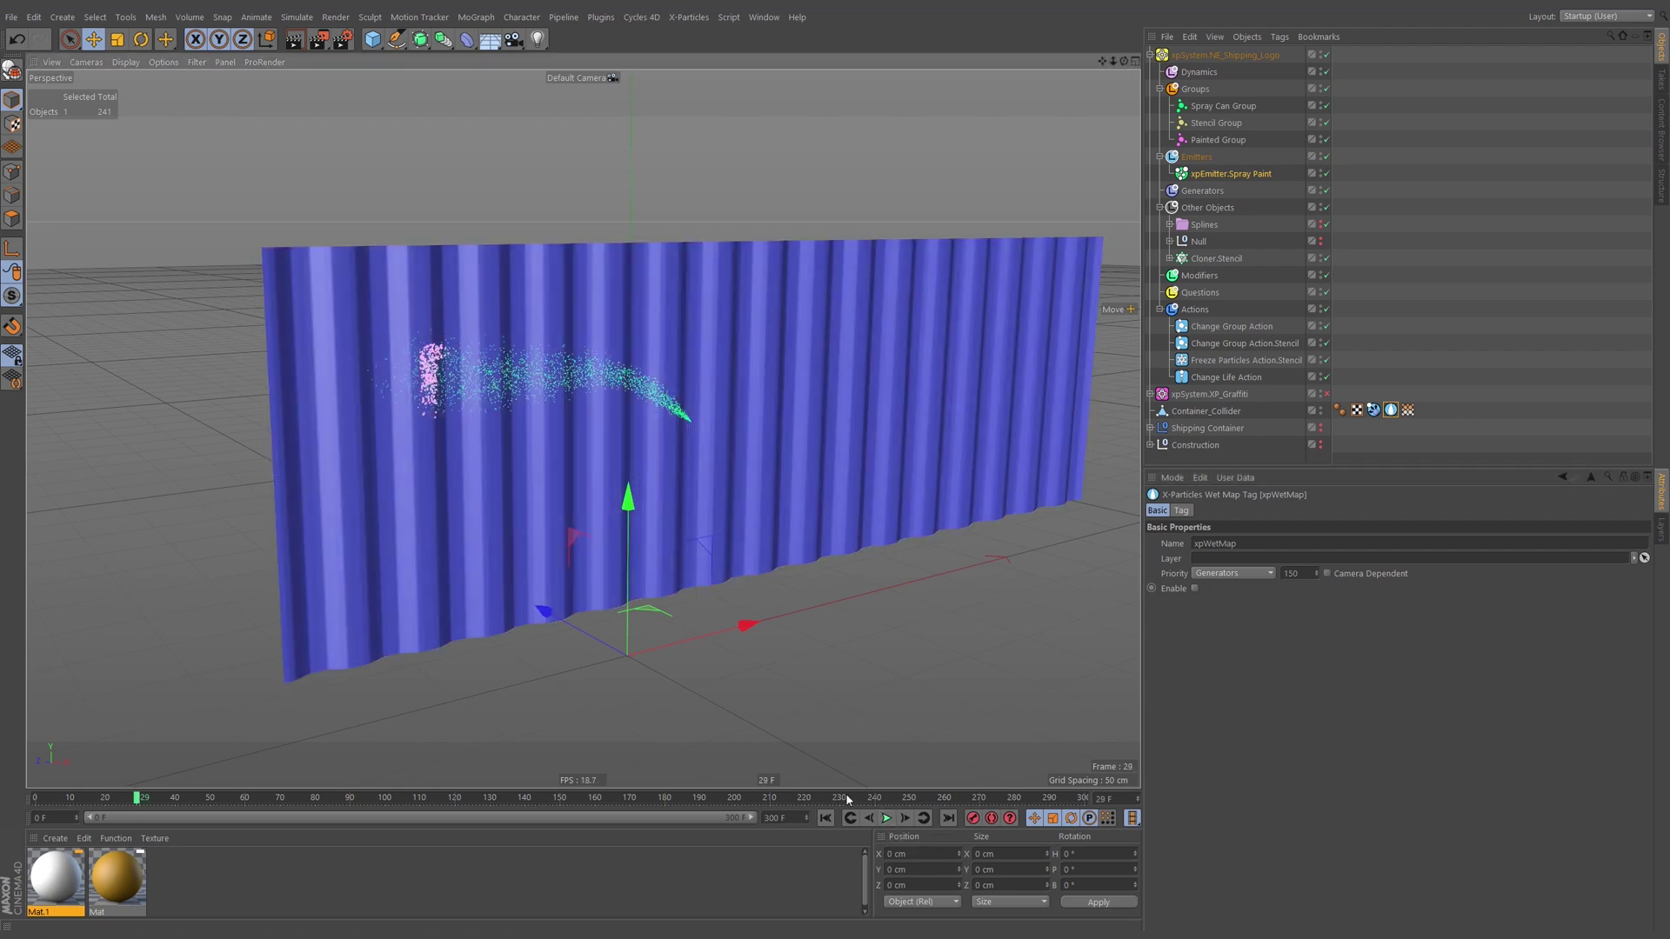
left_click(886, 818)
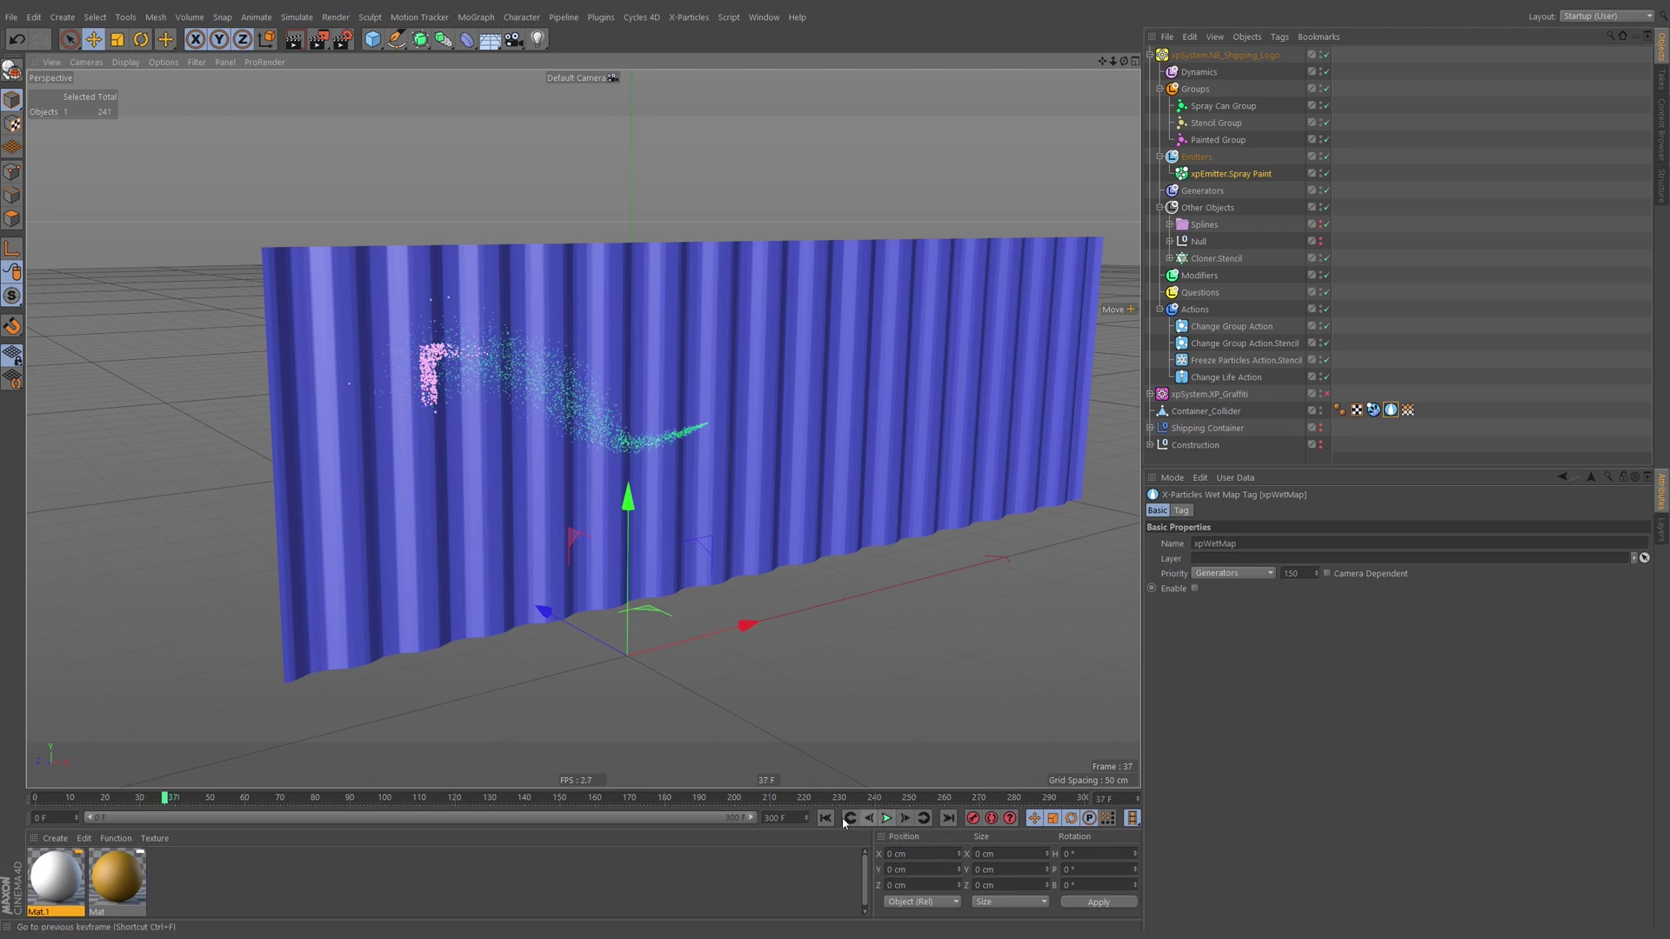
Return to the first frame and undo the recent changes back to the coarser Container_Collider mesh with the wet map Resolution at 2.
left_click(825, 818)
left_click(1205, 410)
right_click(1345, 384)
key("Escape")
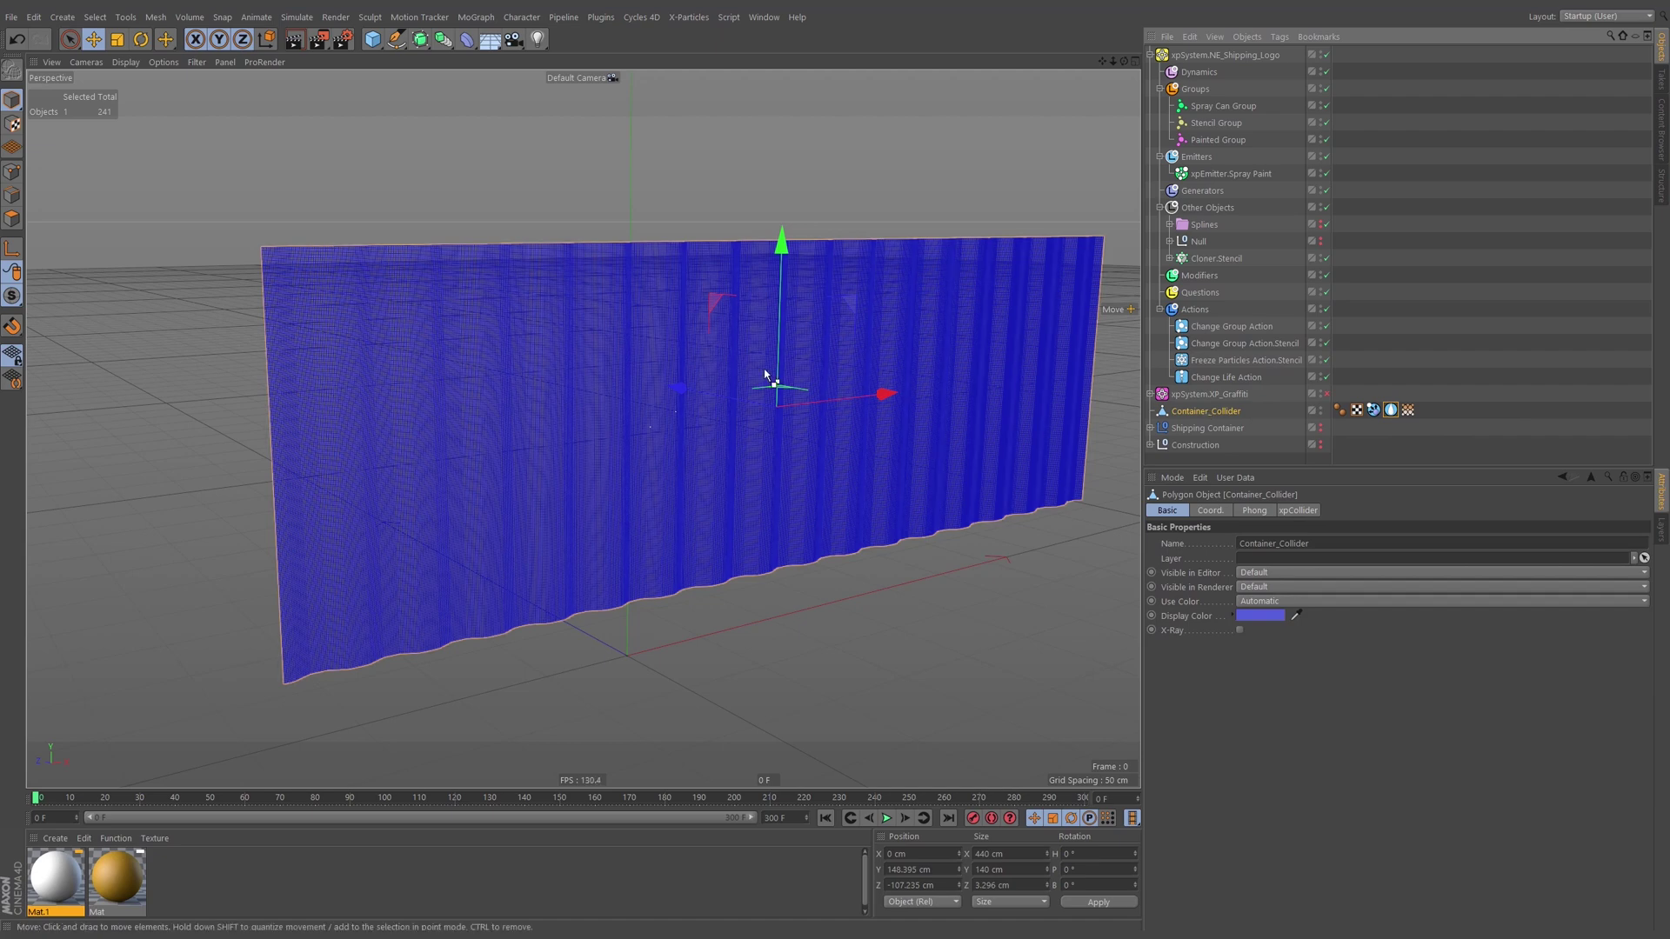
left_click(715, 428)
left_click(753, 435)
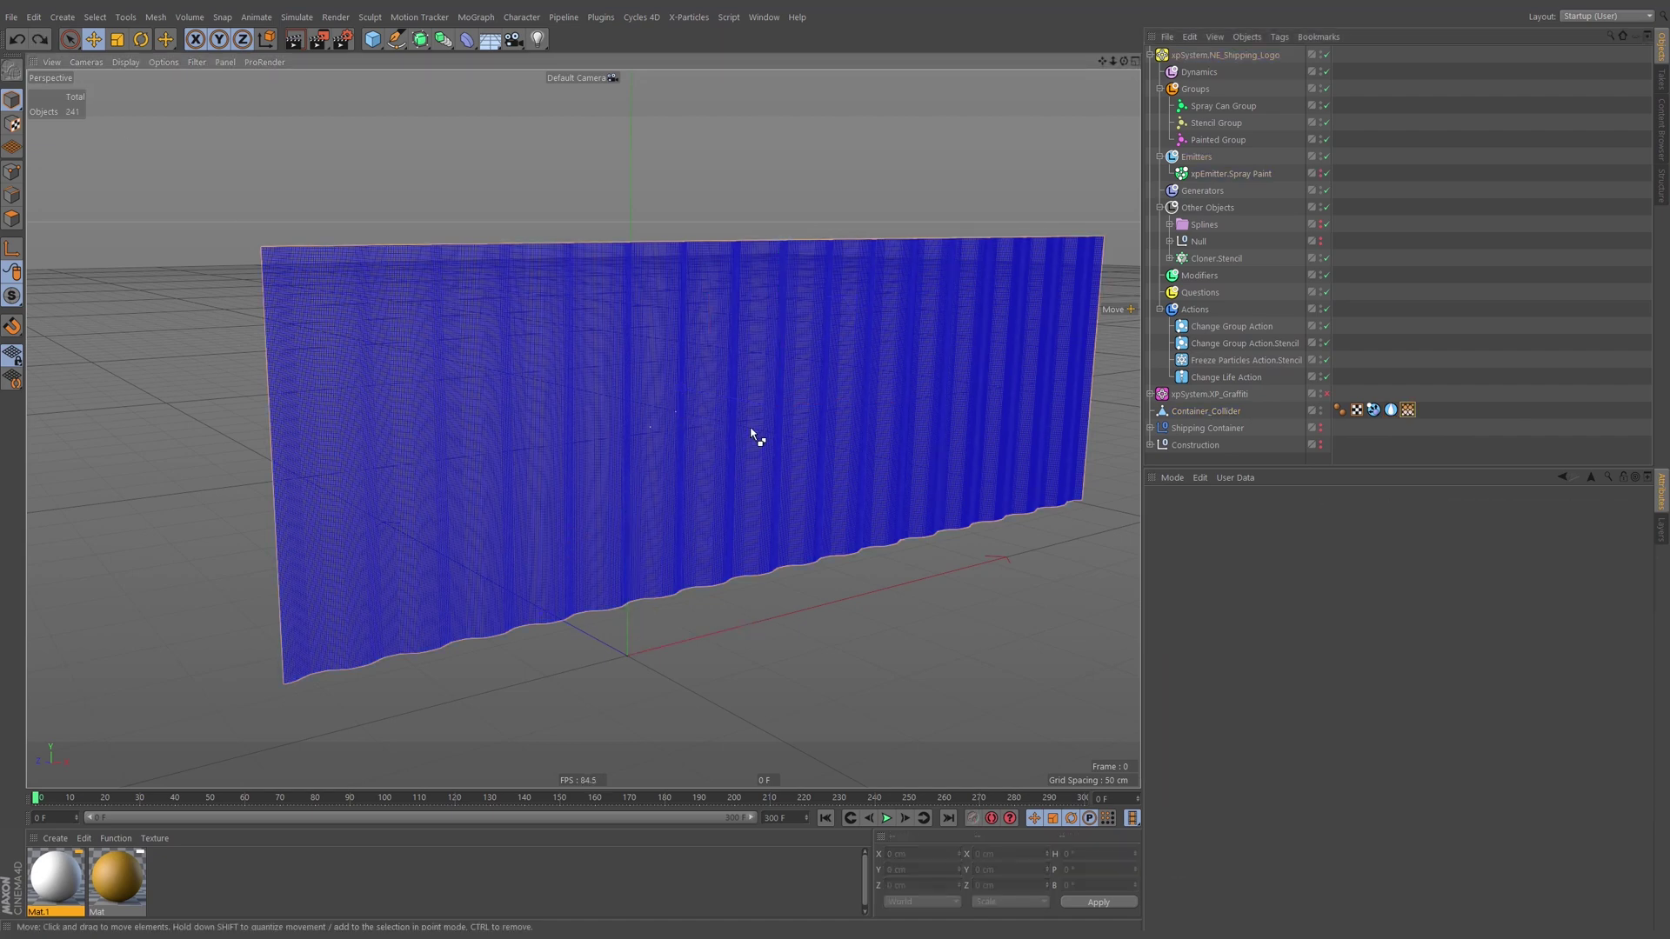
left_click(751, 431)
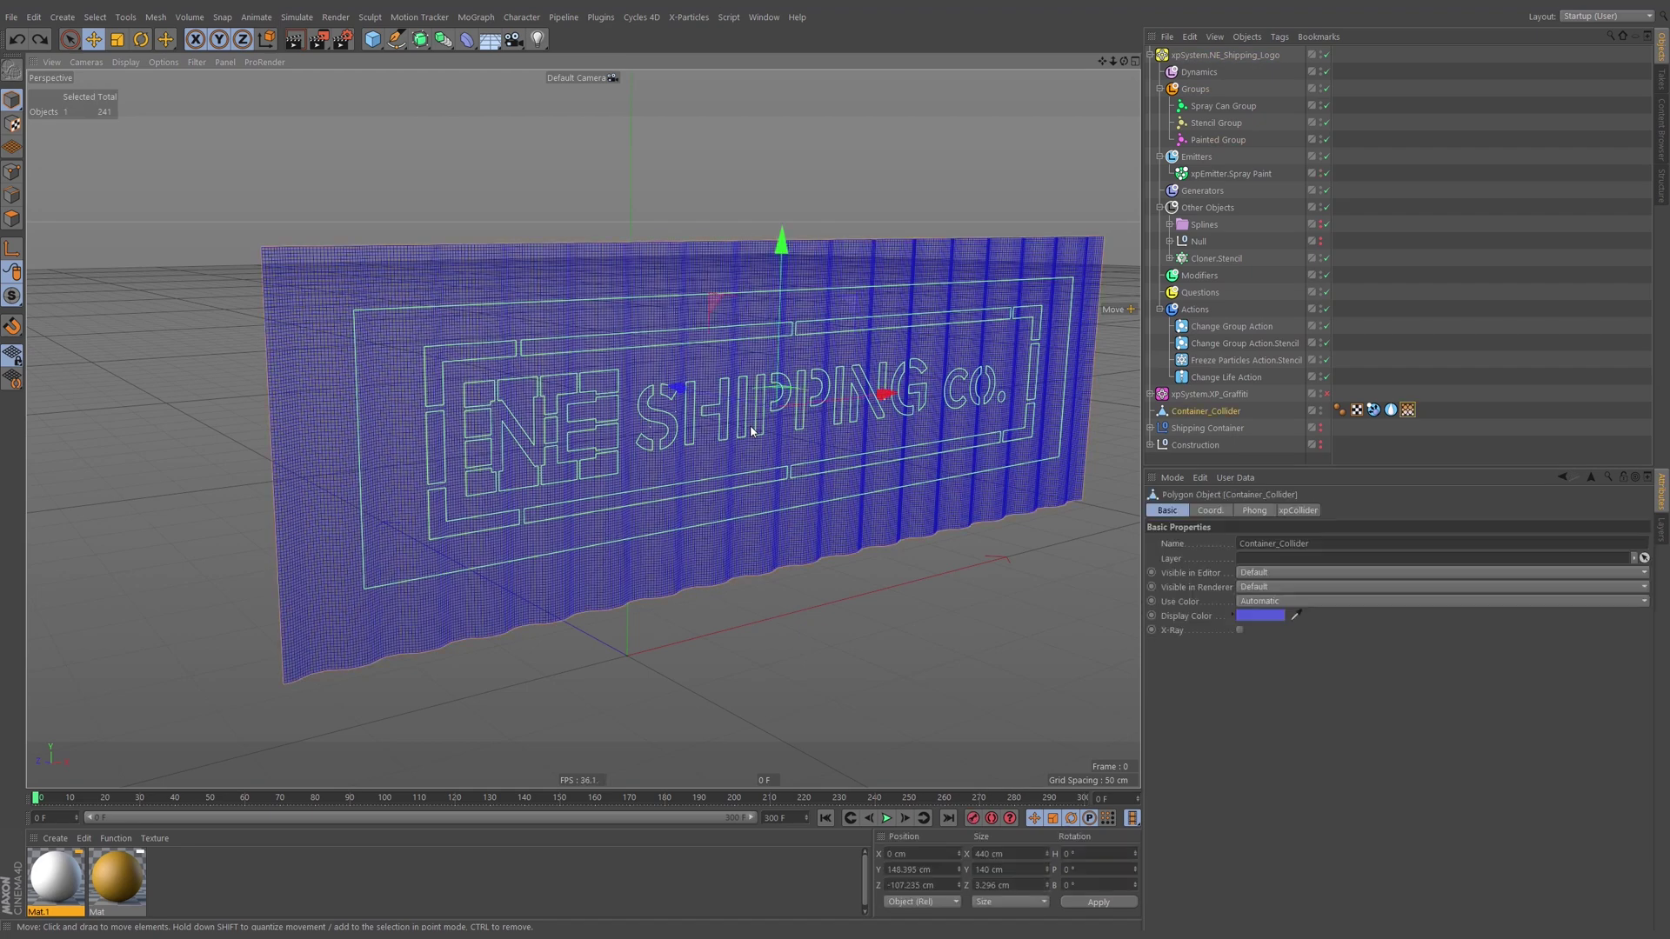
left_click(857, 440)
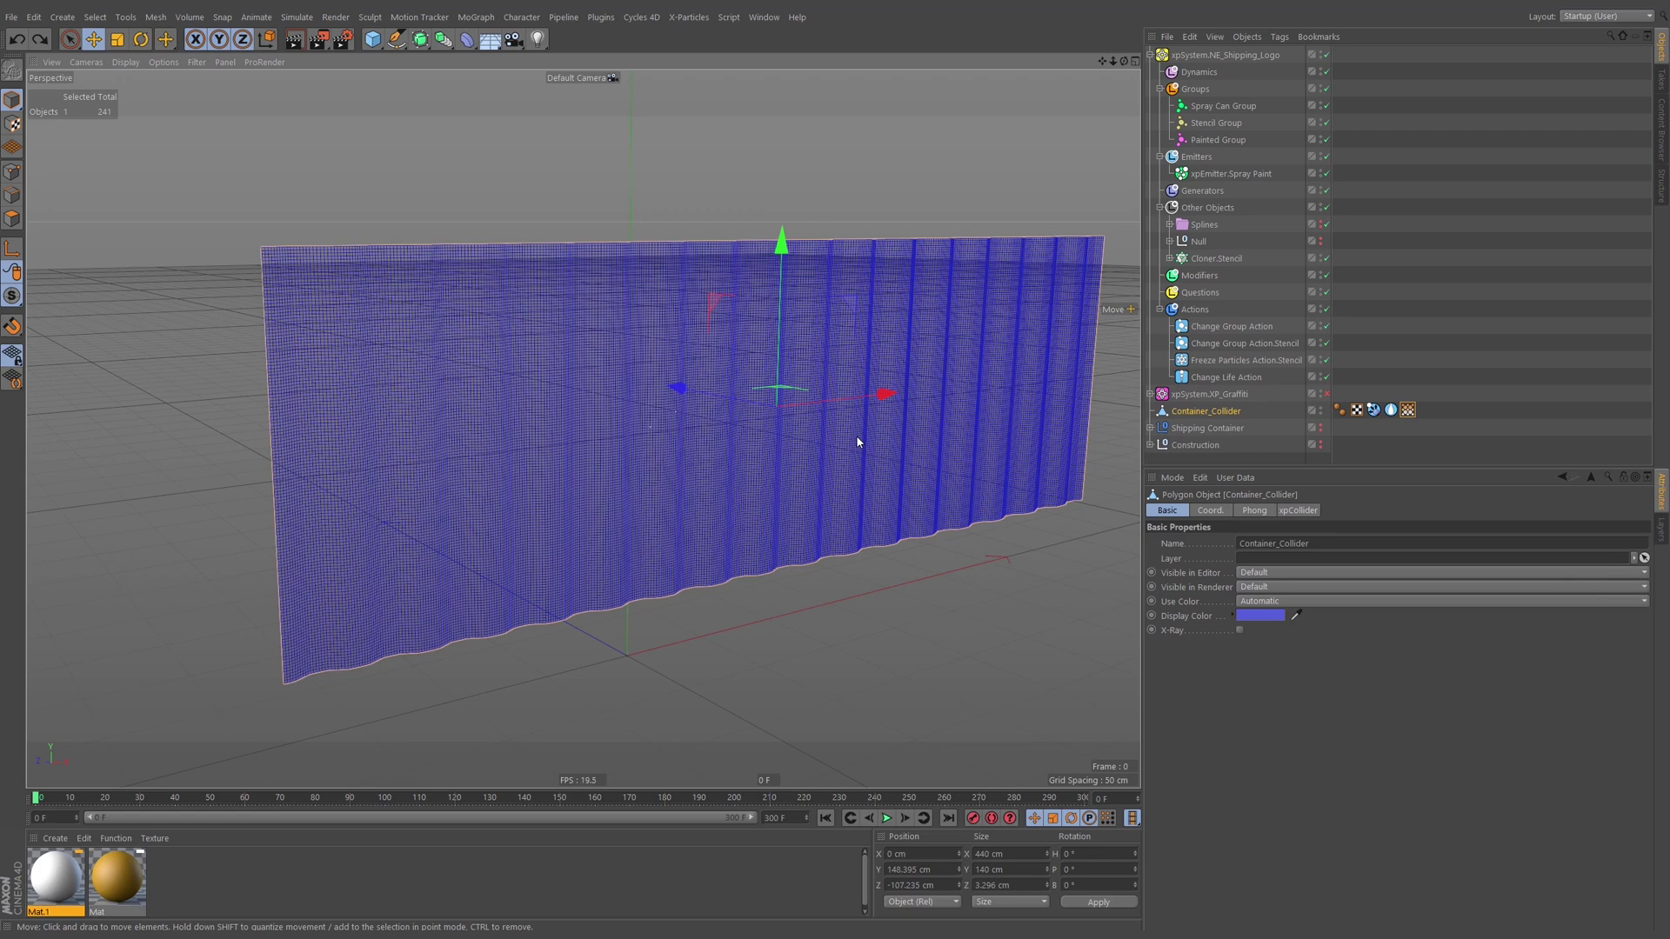
left_click(1479, 345)
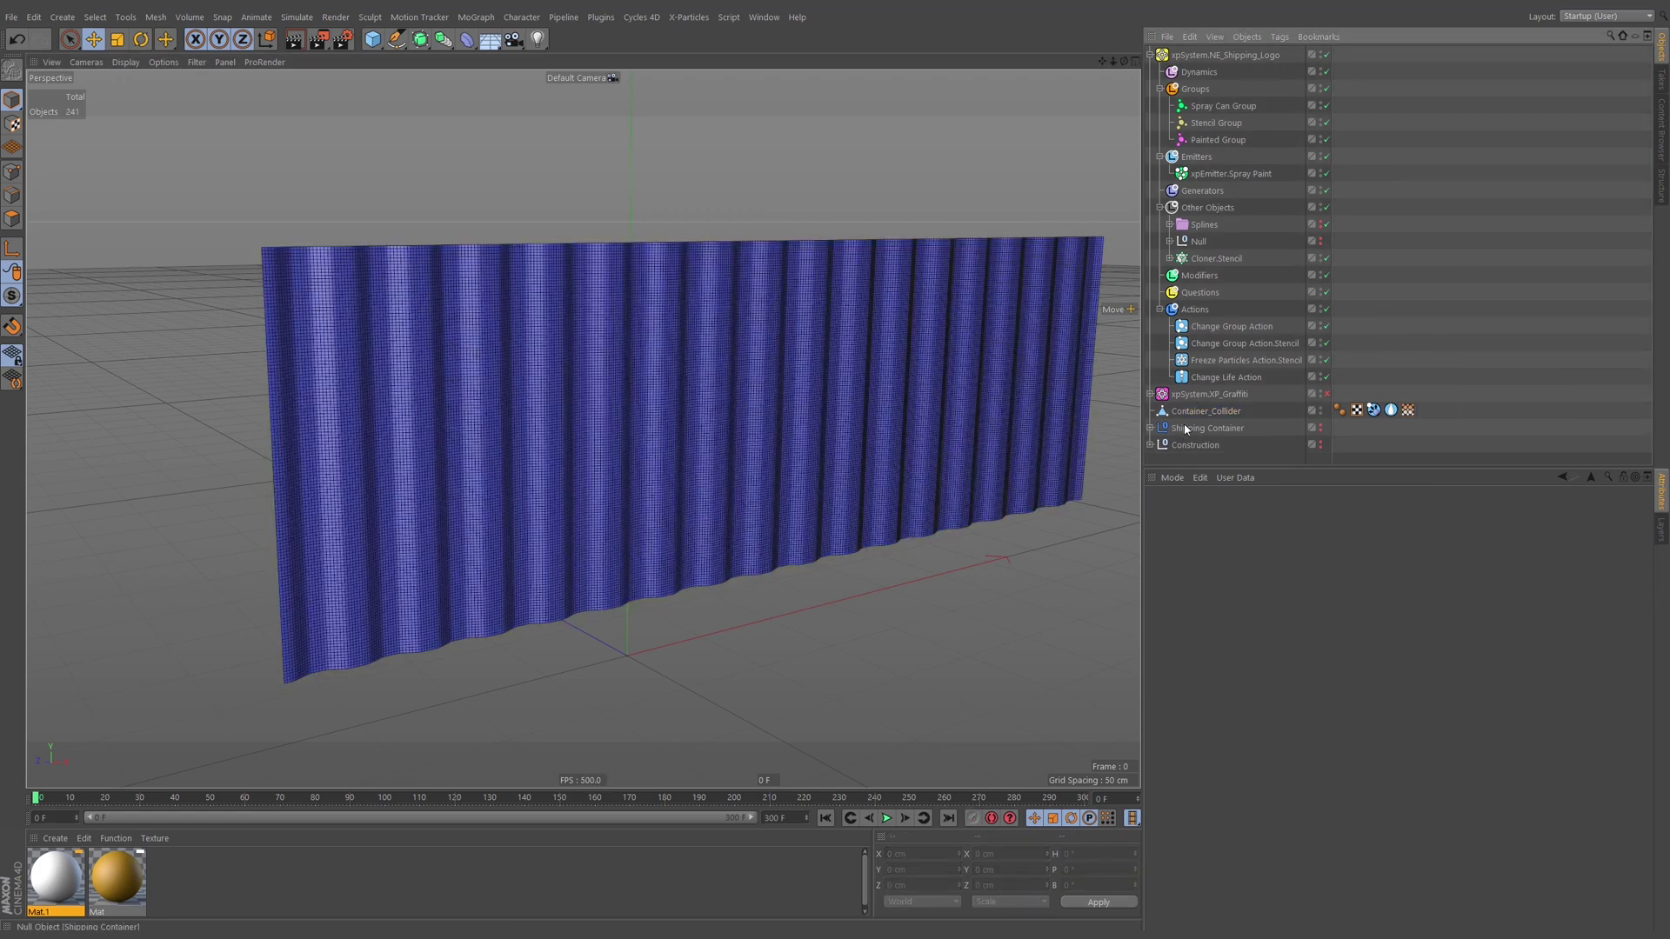
Duplicate Container_Collider and delete the wet map and vertex map tags from the original.
left_click(1213, 412)
left_click_drag(1223, 417, 1223, 421, "ctrl")
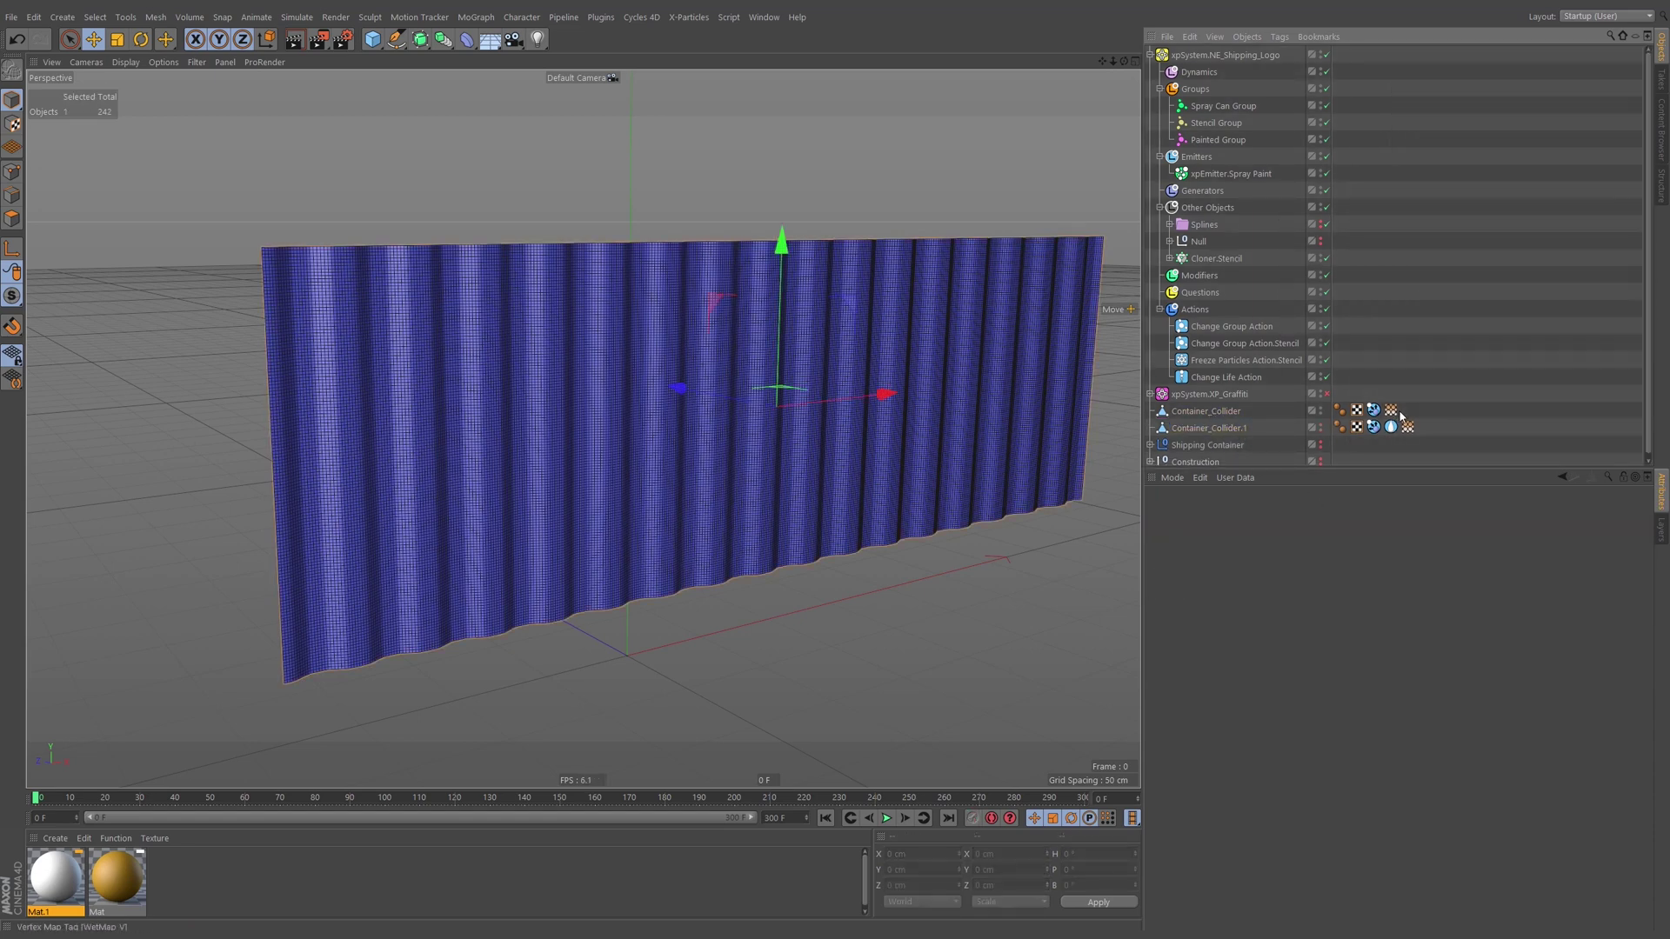
Rename the duplicated collider as Container_WetMap.
double_click(1214, 427)
type("Container_WetMa")
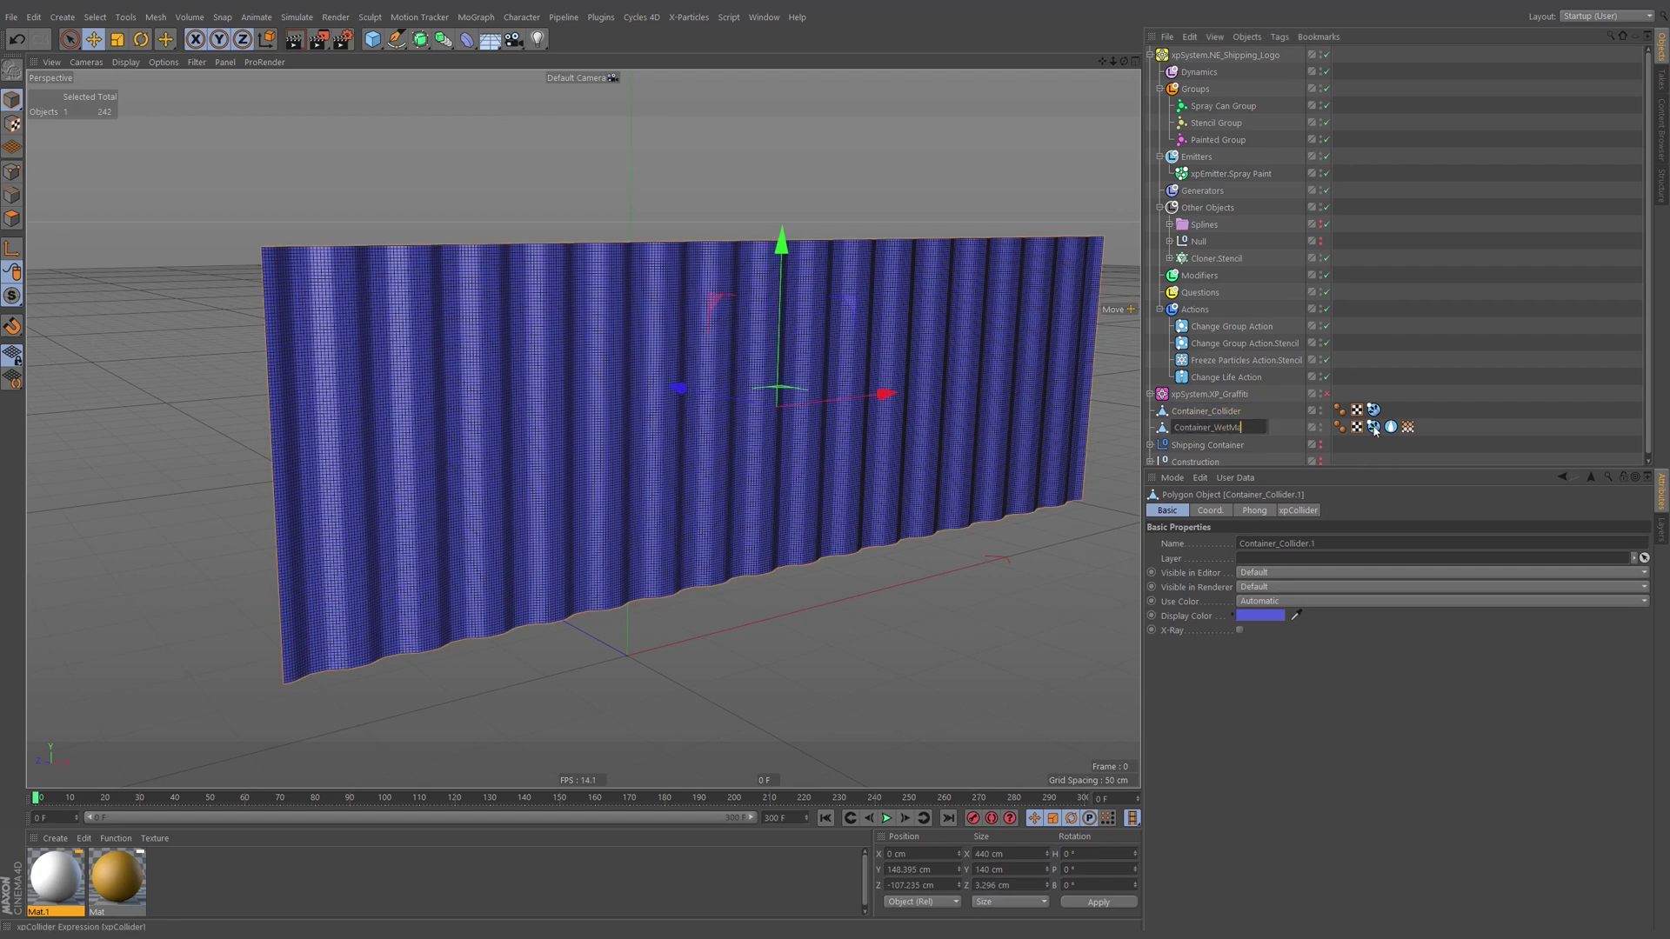
type("p")
key("Return")
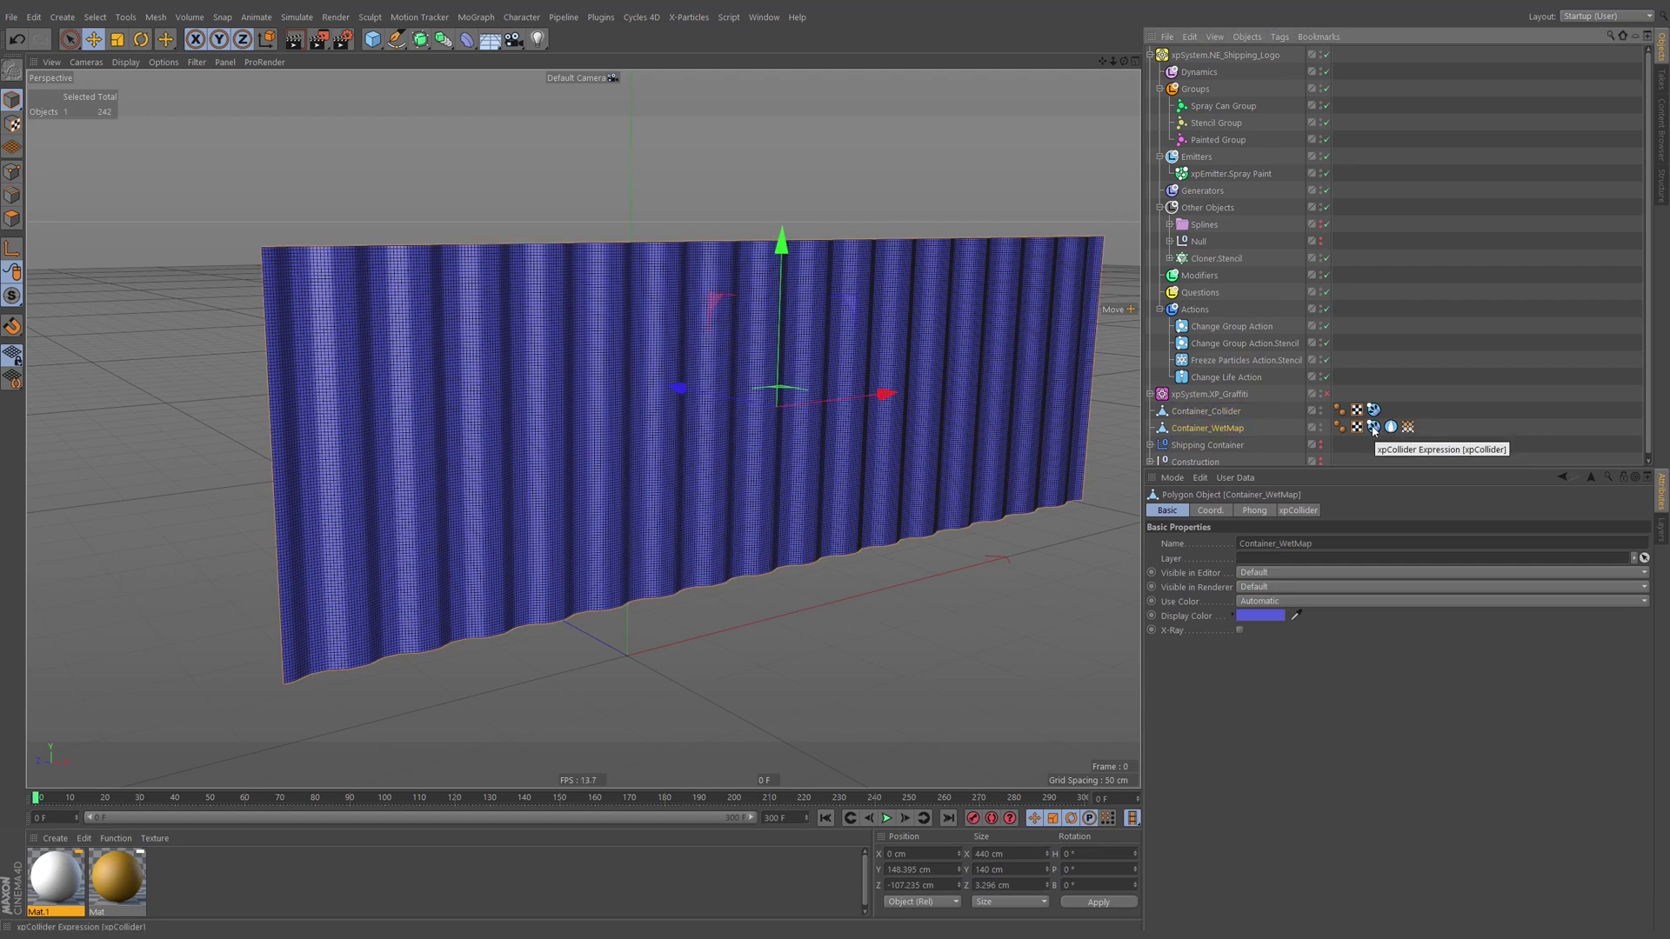
Delete the xpCollider tag from Container_WetMap and check its wet map tag's settings and Vertex Map Out link.
left_click(1374, 428)
left_click(1374, 430)
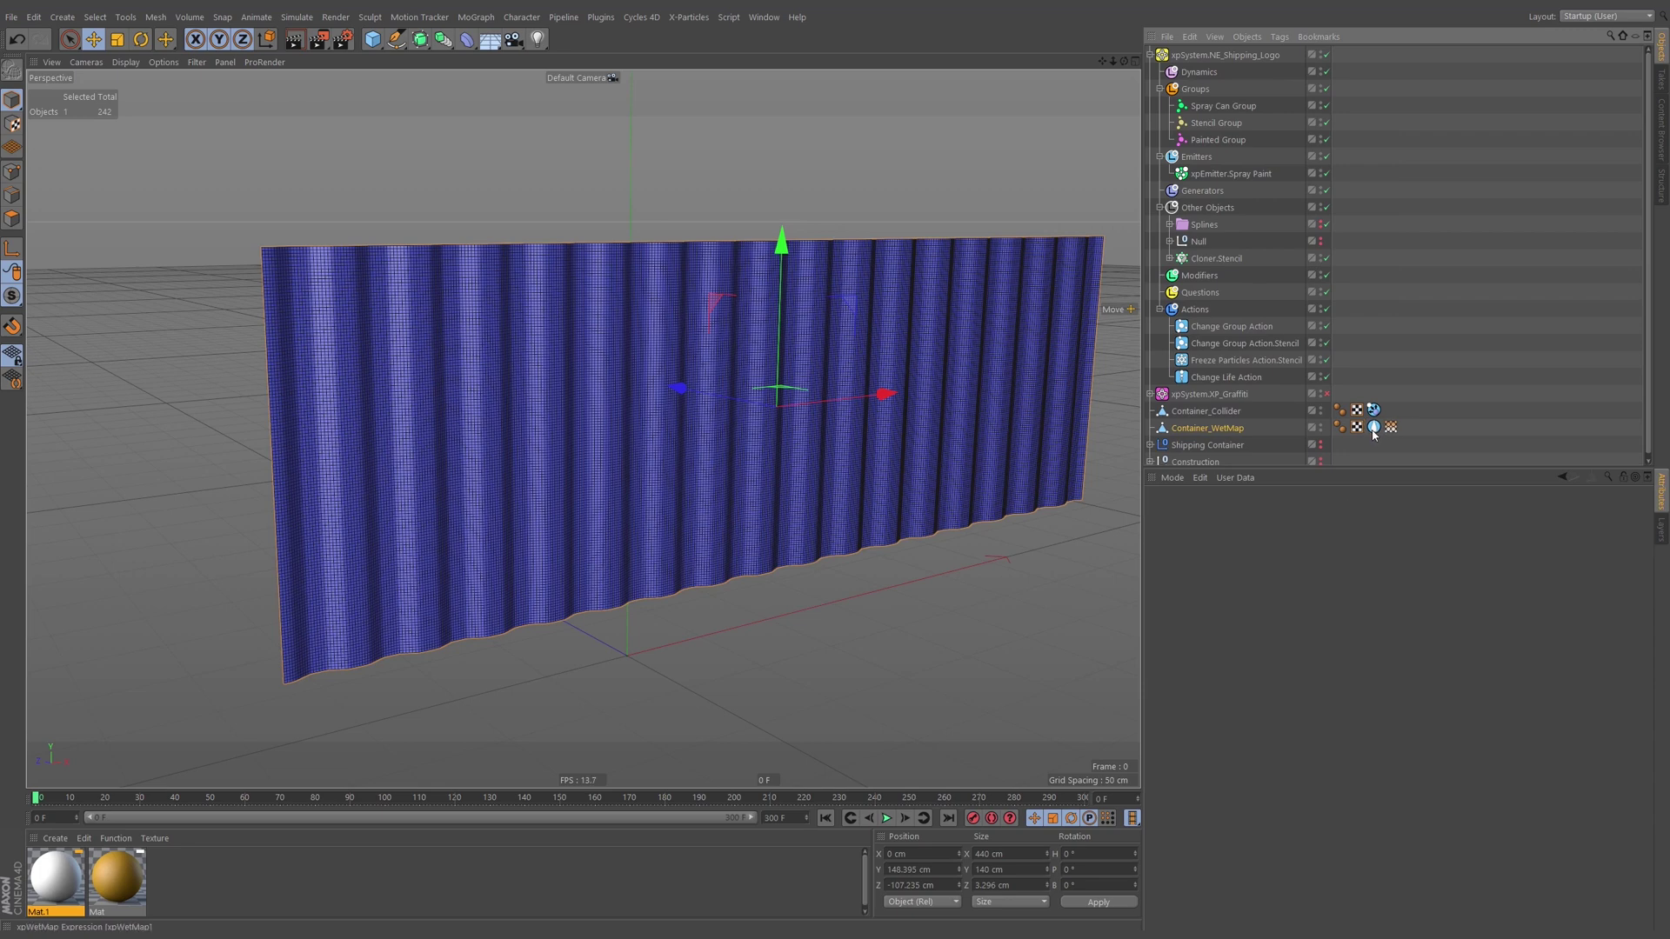
left_click(1375, 427)
left_click(1390, 429)
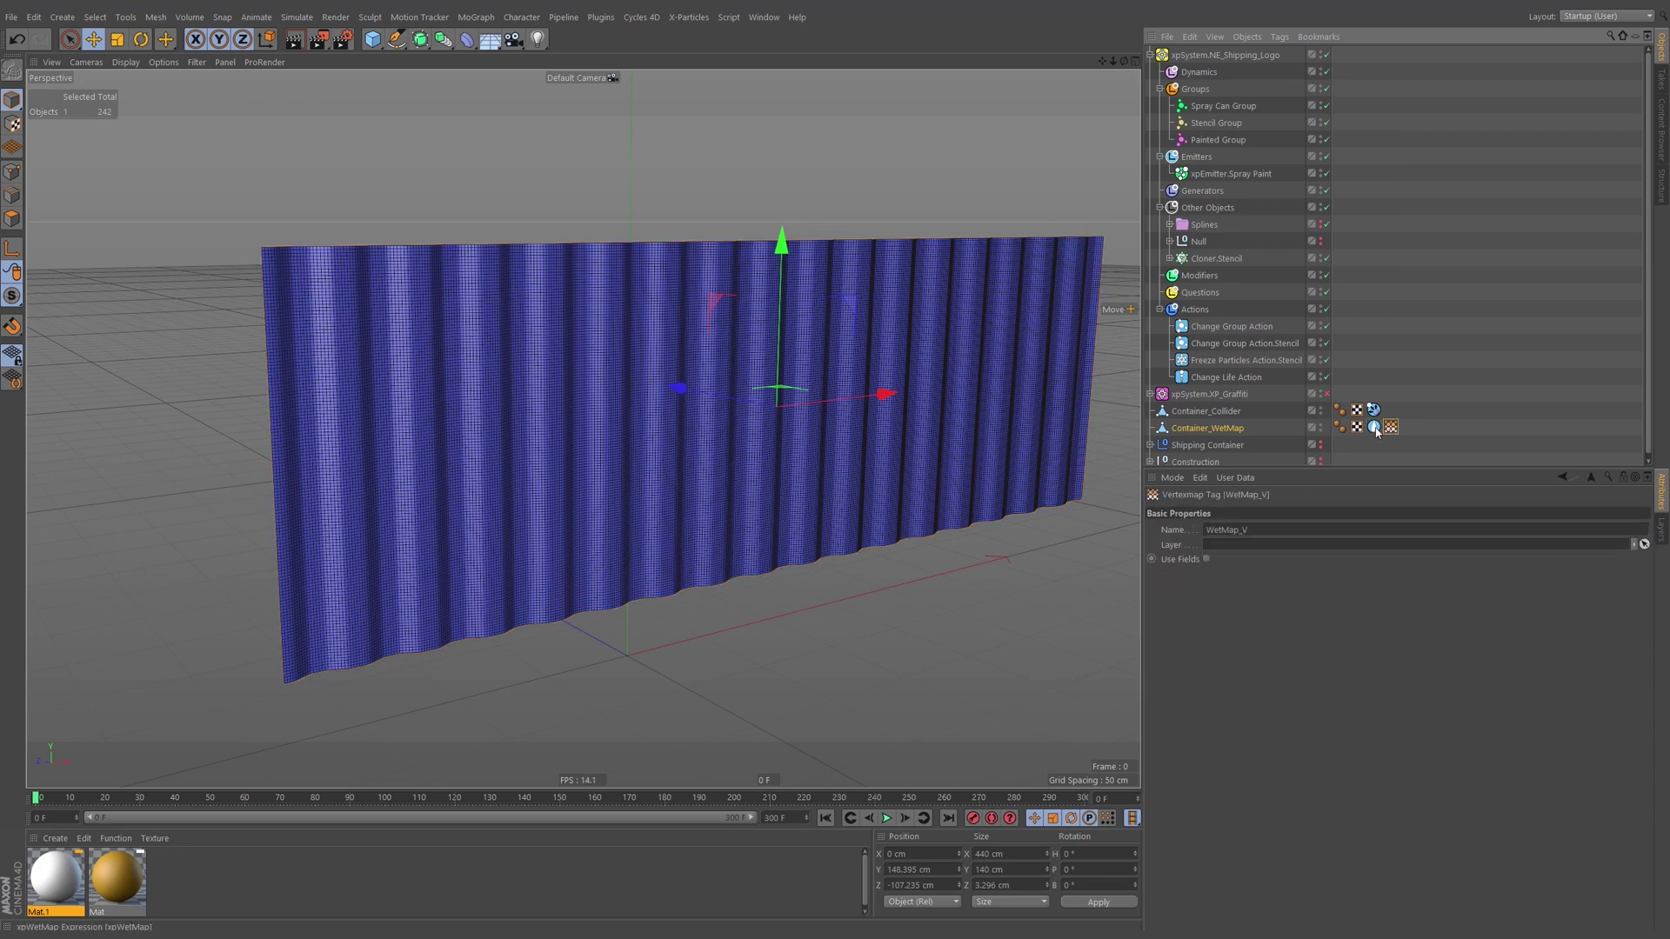
left_click(1375, 427)
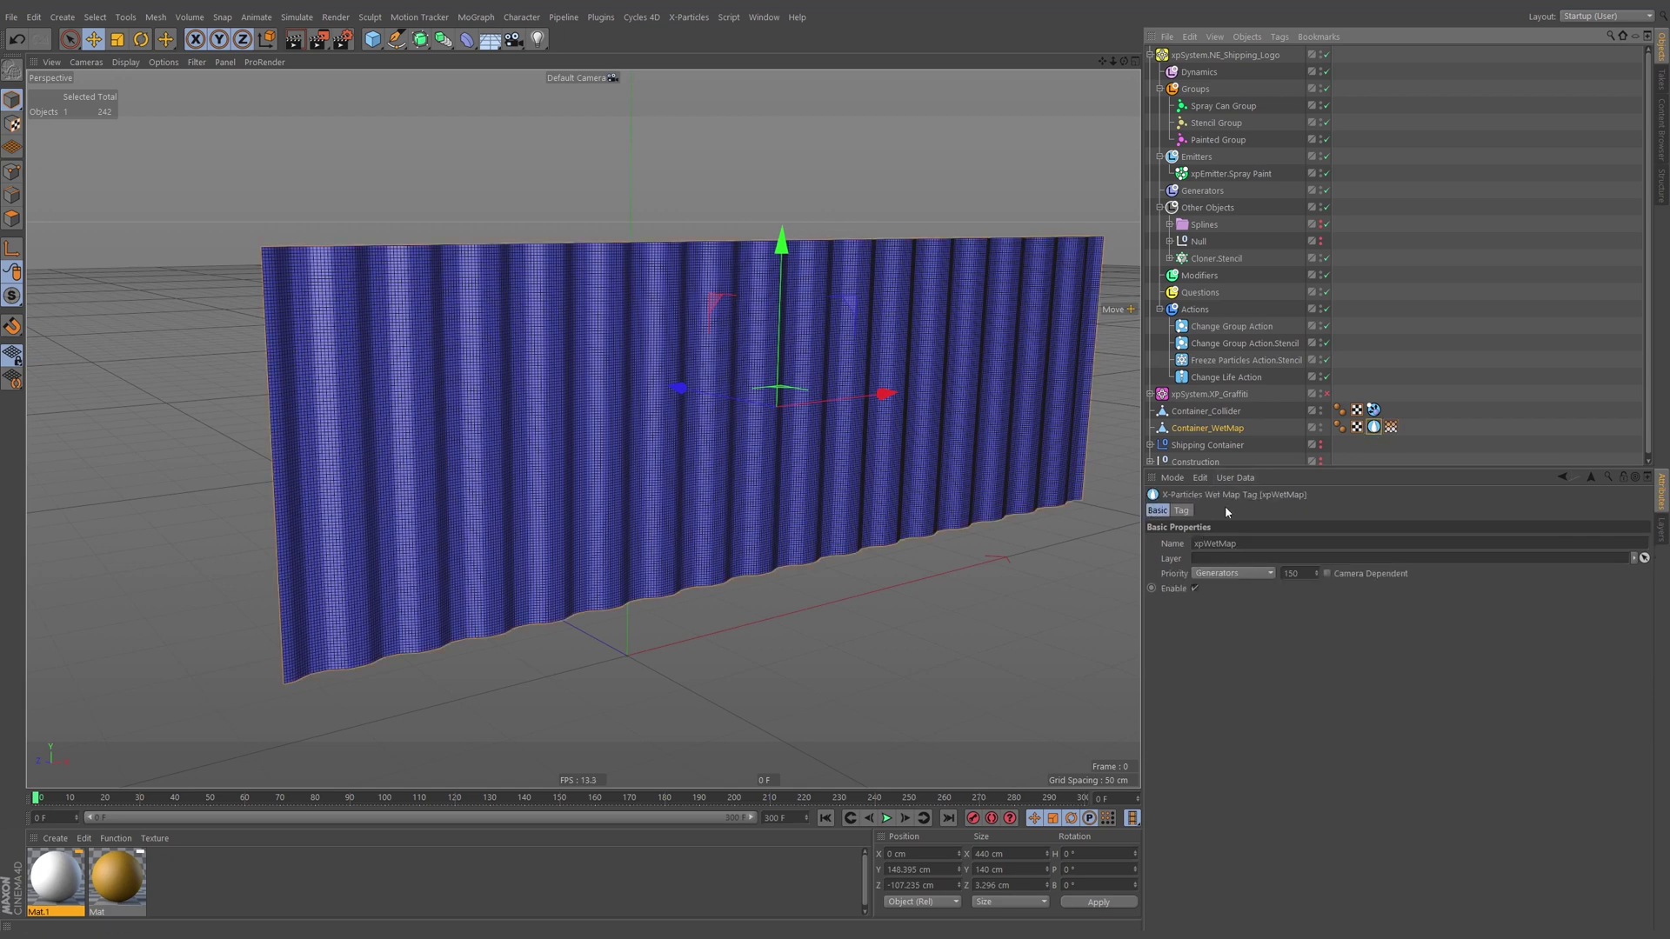
left_click(1181, 511)
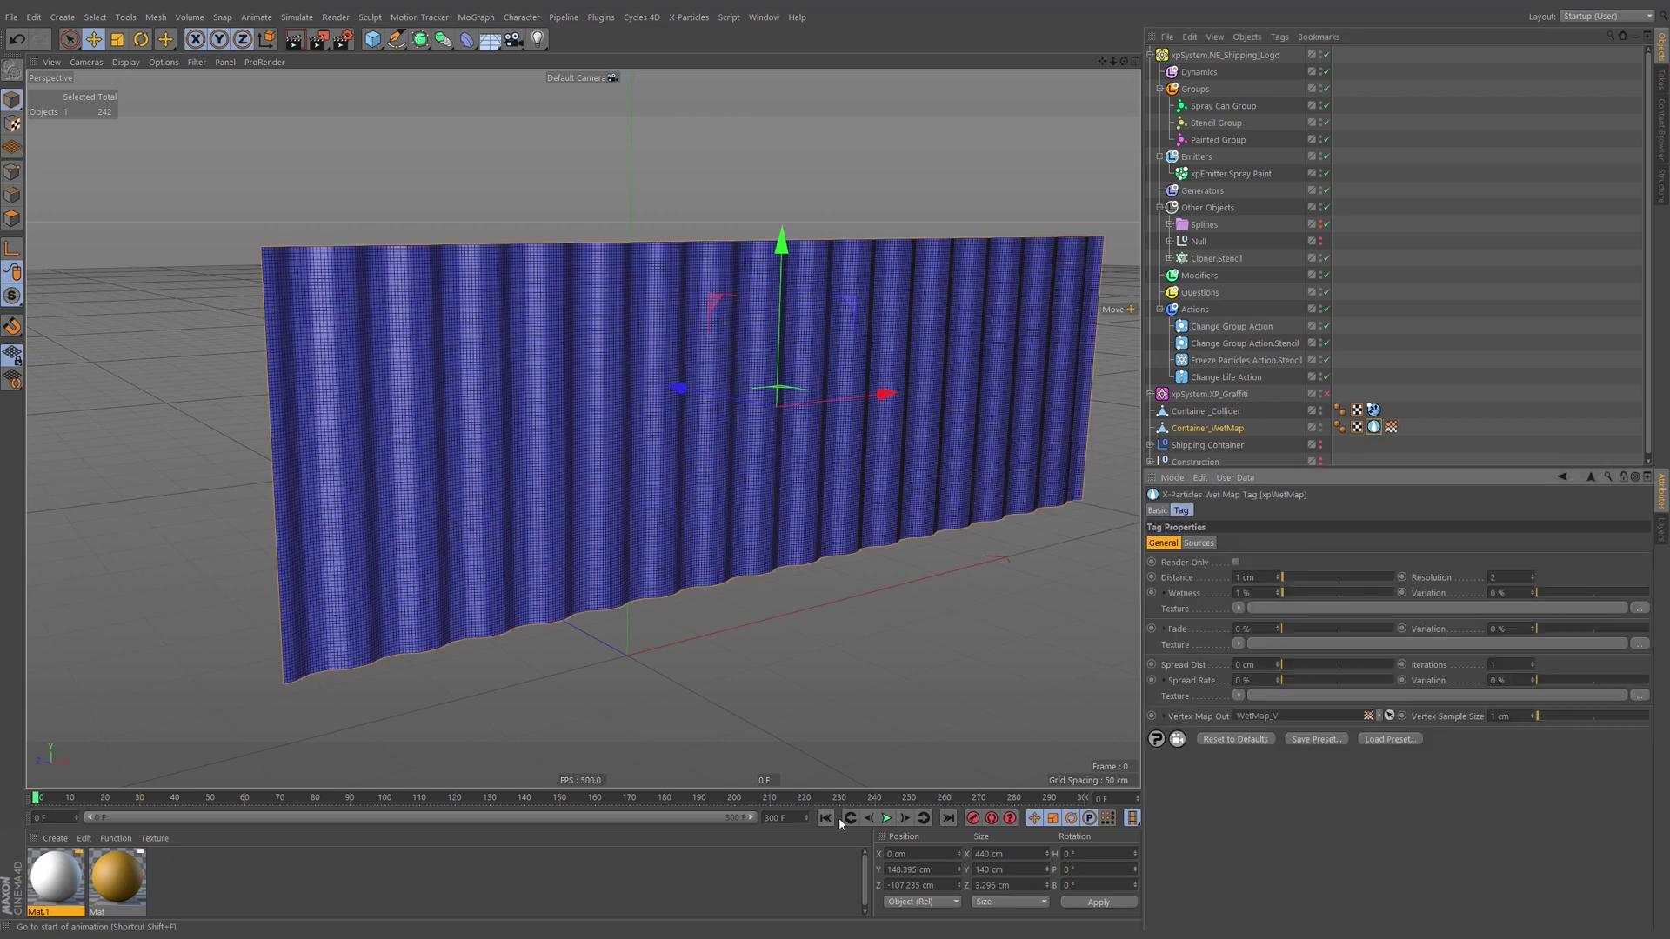
Play the simulation to about frame 26 with Container_WetMap's WetMap_V vertex map displayed, and inspect the painted area from both sides.
left_click(885, 818)
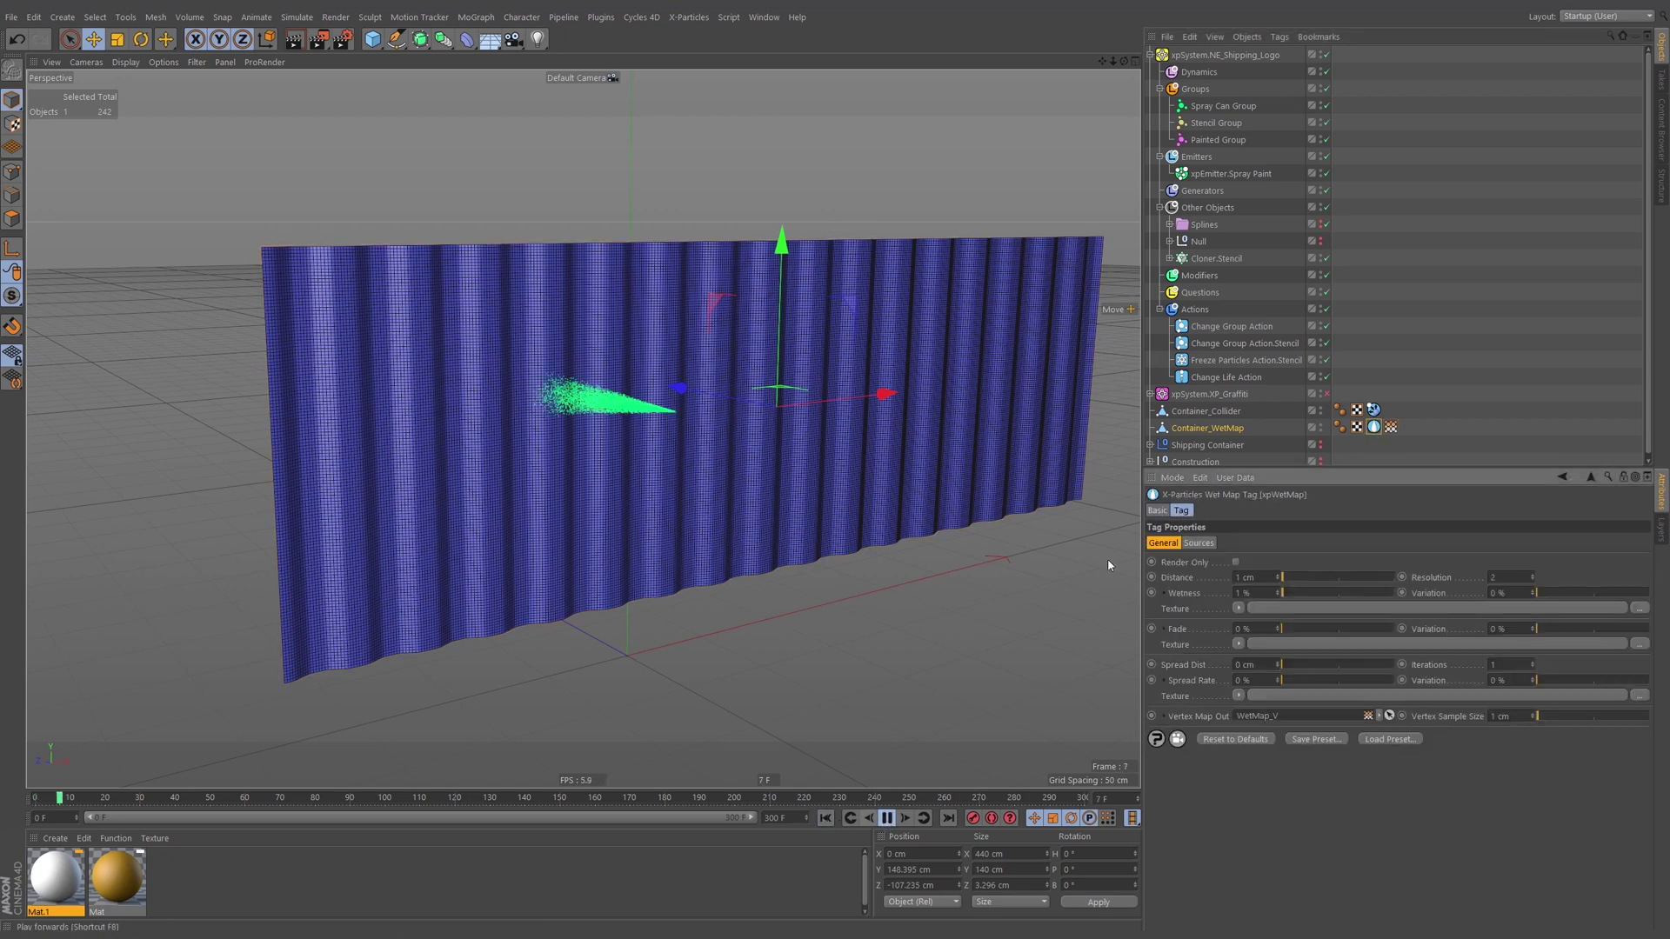
left_click(1391, 428)
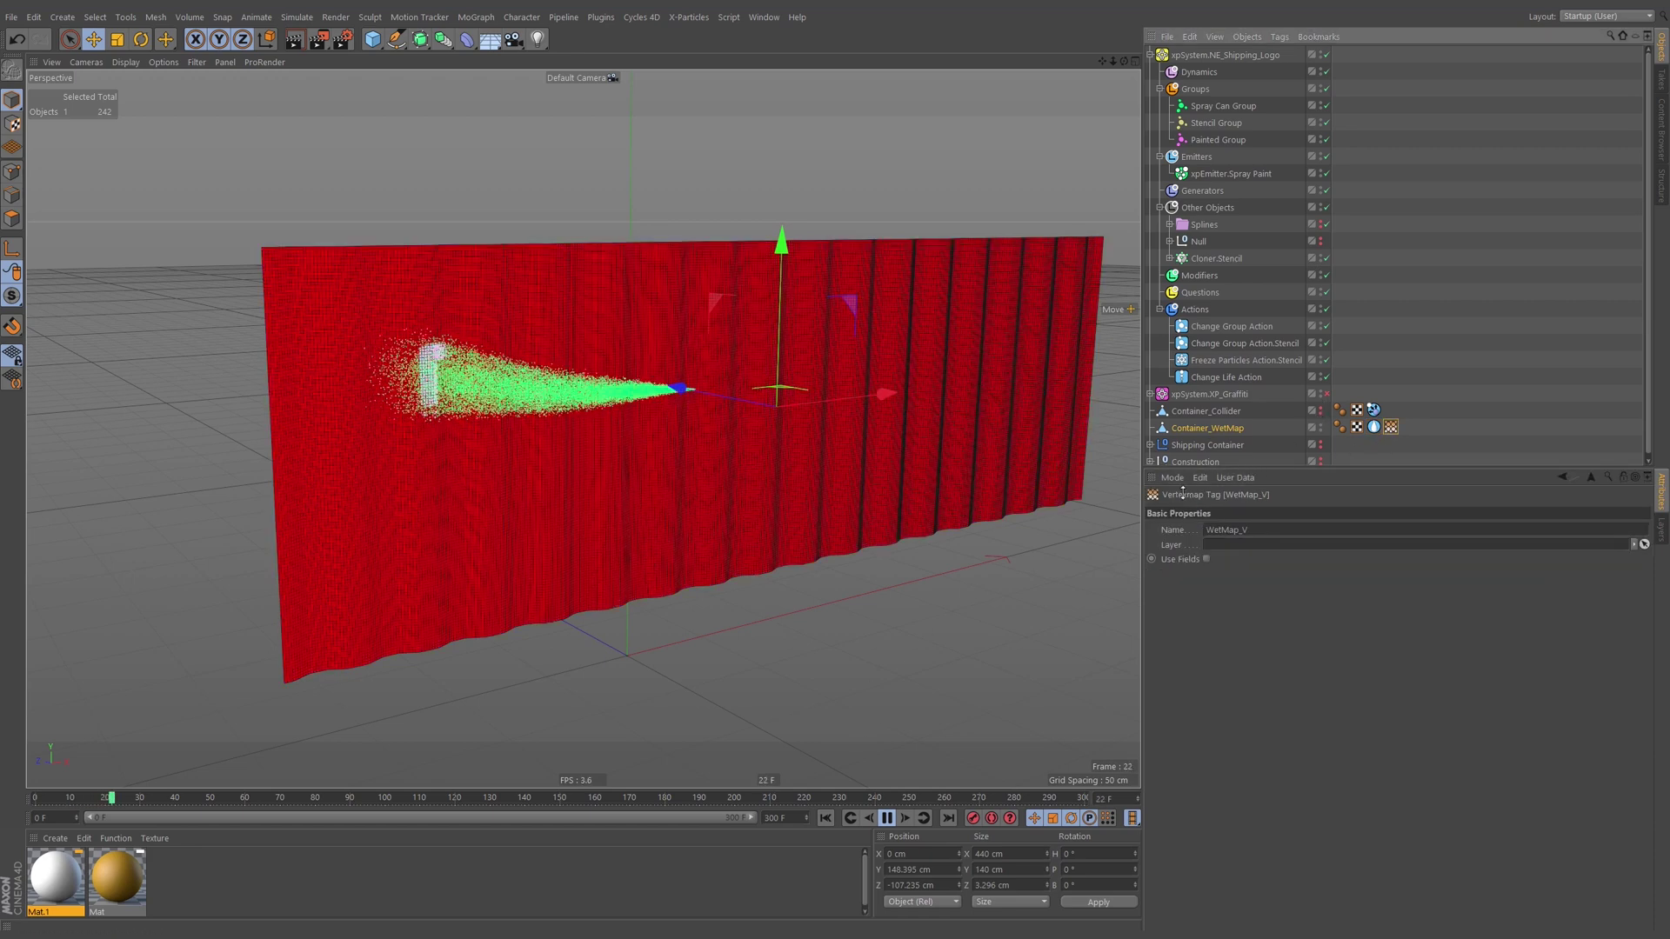
left_click(887, 818)
scroll(774, 344, "up", 10)
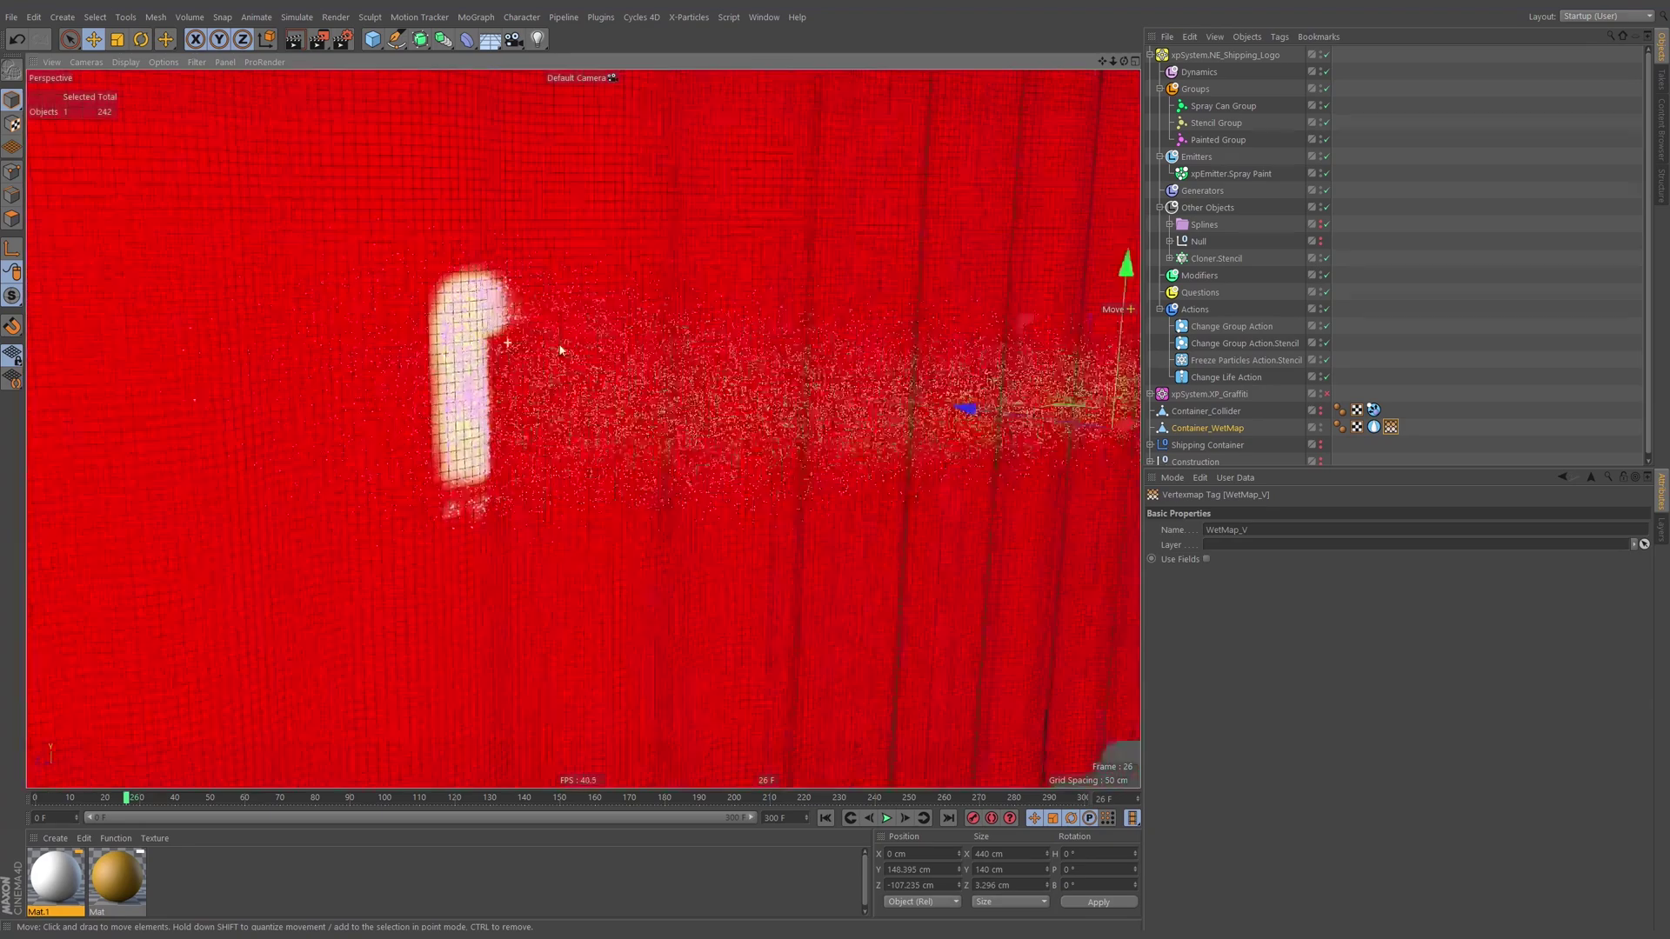
scroll(632, 354, "down", 4)
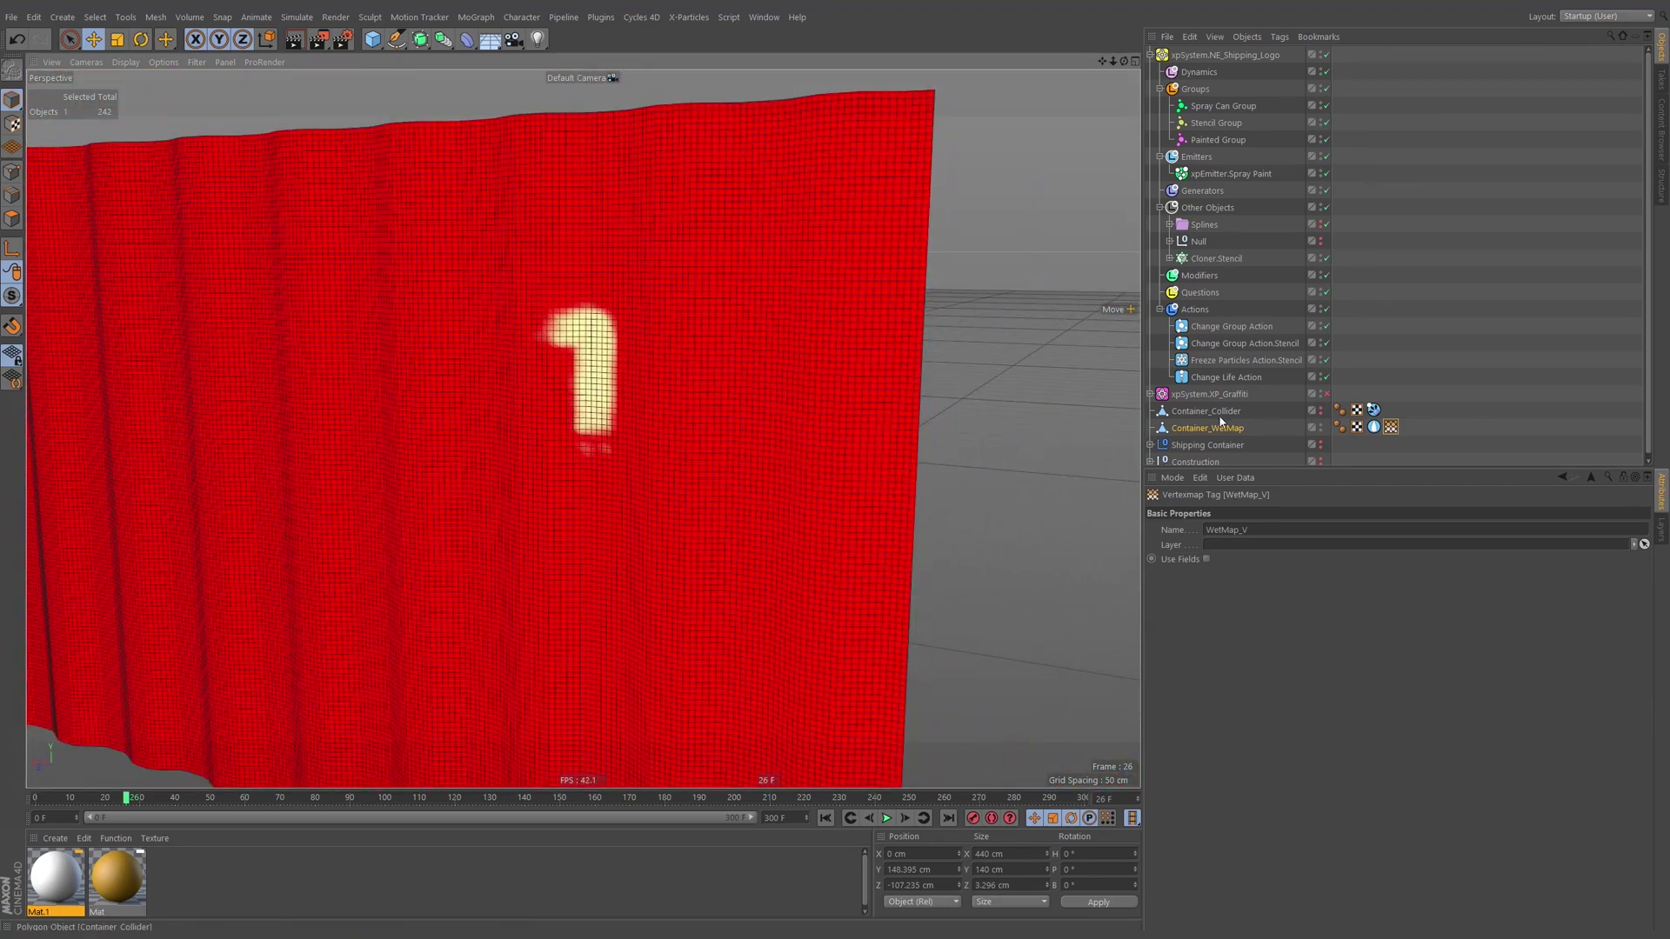
left_click_drag(726, 409, 408, 416, "alt")
mouse_move(734, 354)
left_mouse_down("alt")
mouse_move(641, 363)
mouse_move(755, 354)
left_mouse_up("alt")
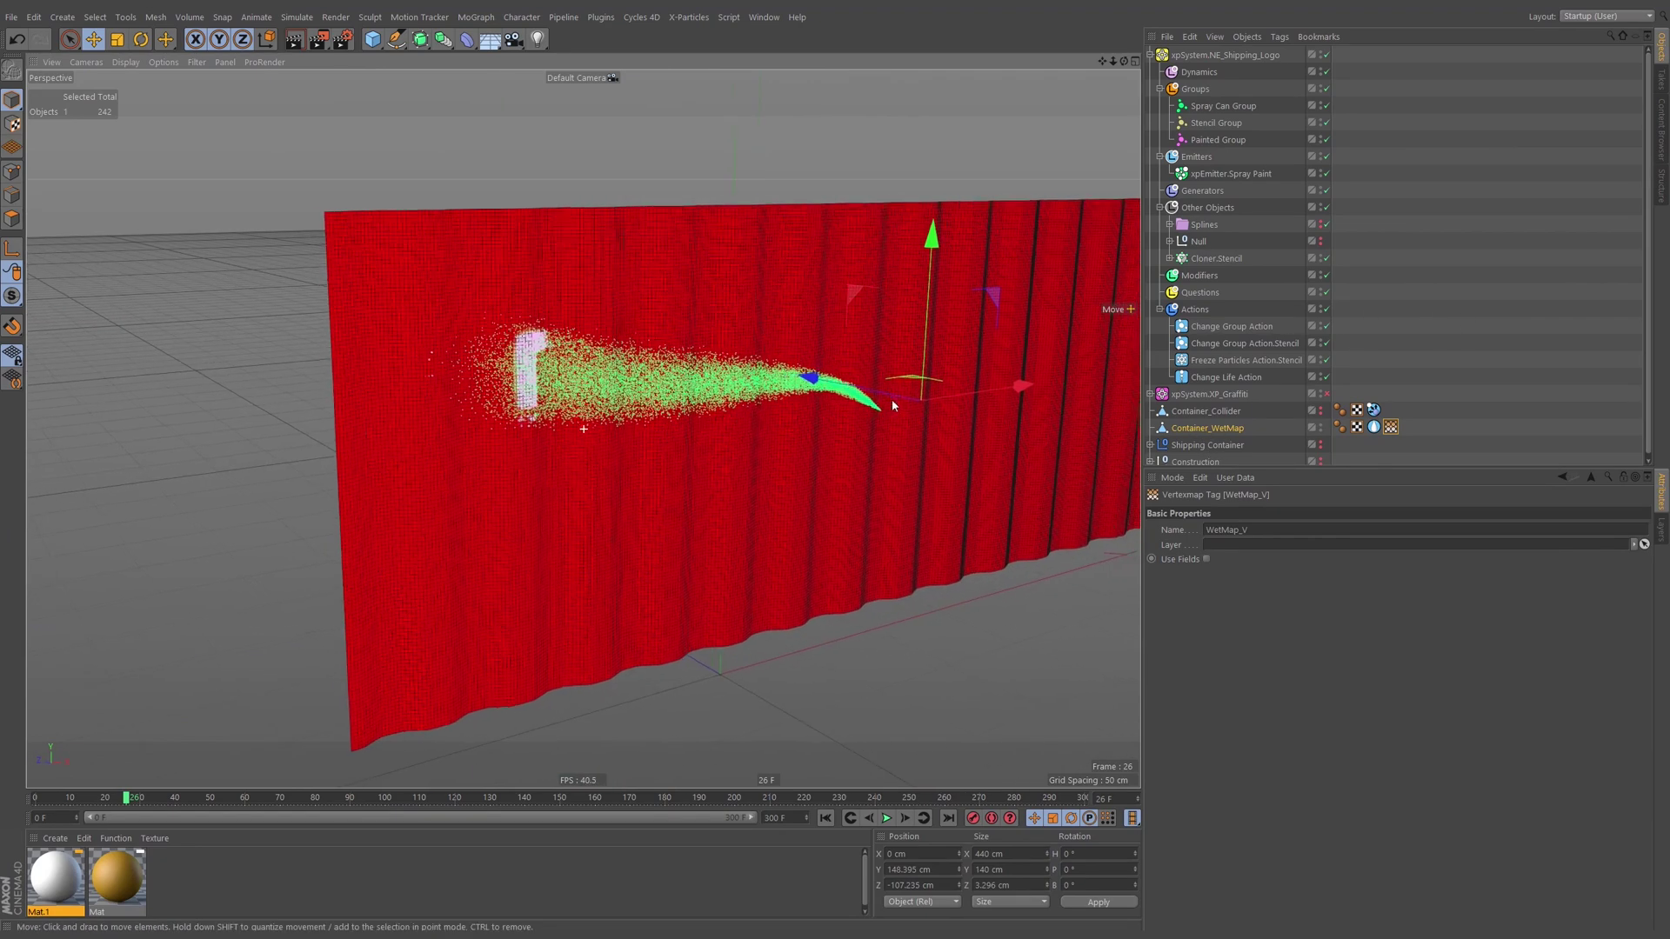
left_click(1215, 429)
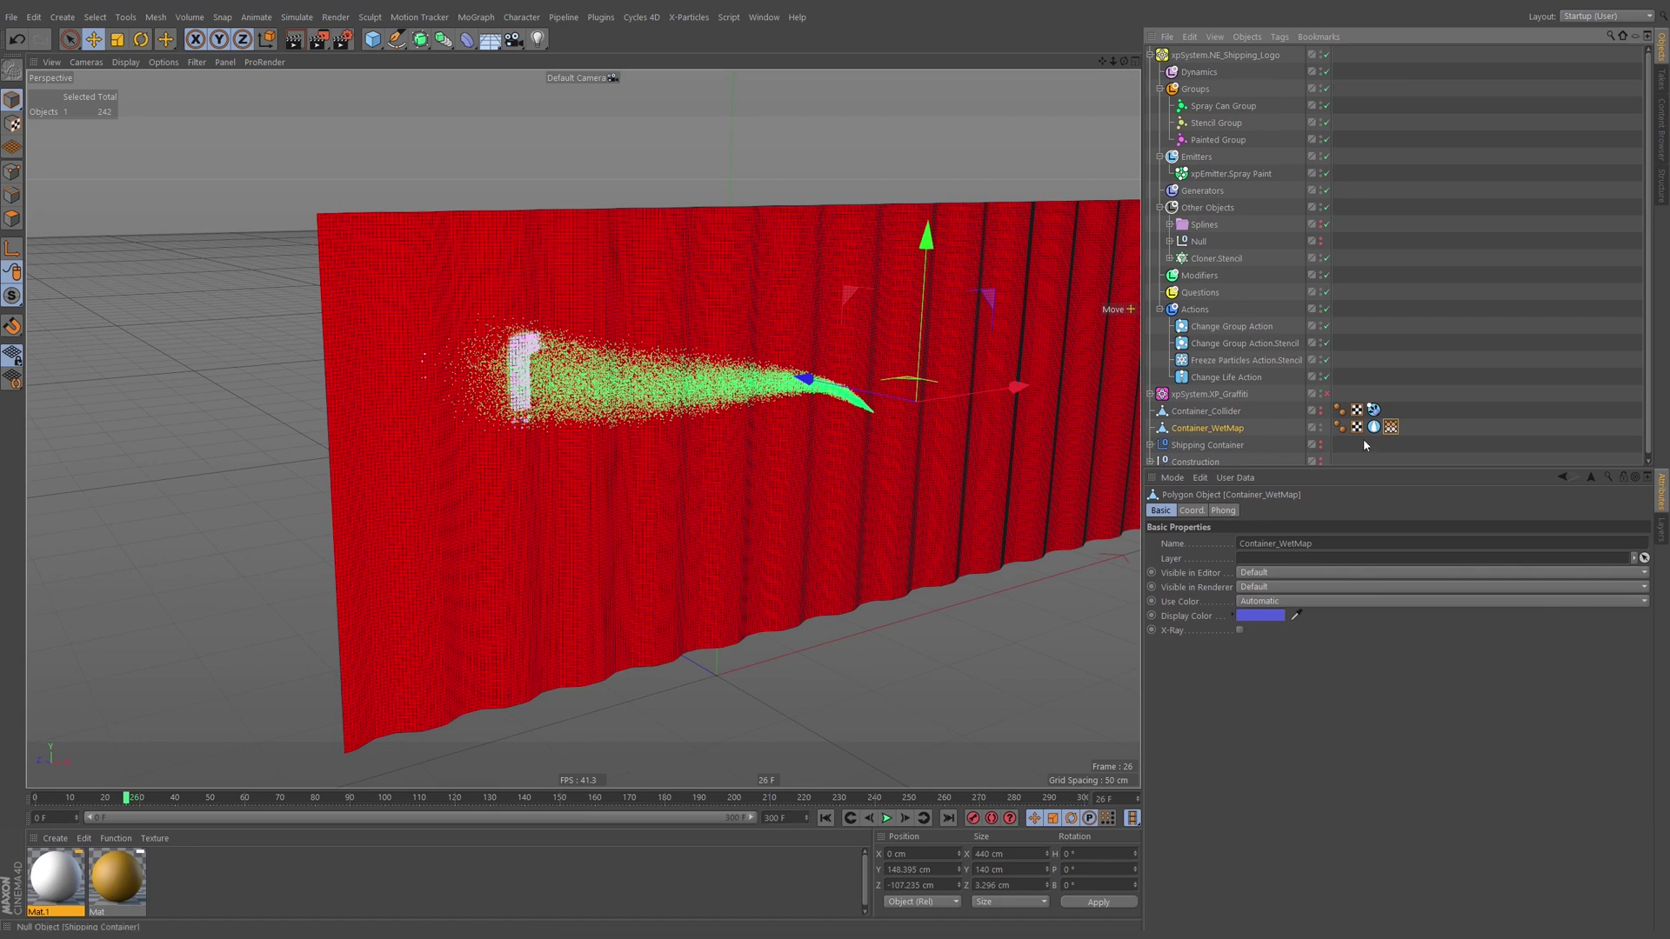
Enable Render Only on Container_WetMap's wet map tag and replay the simulation from the start.
left_click(1391, 427)
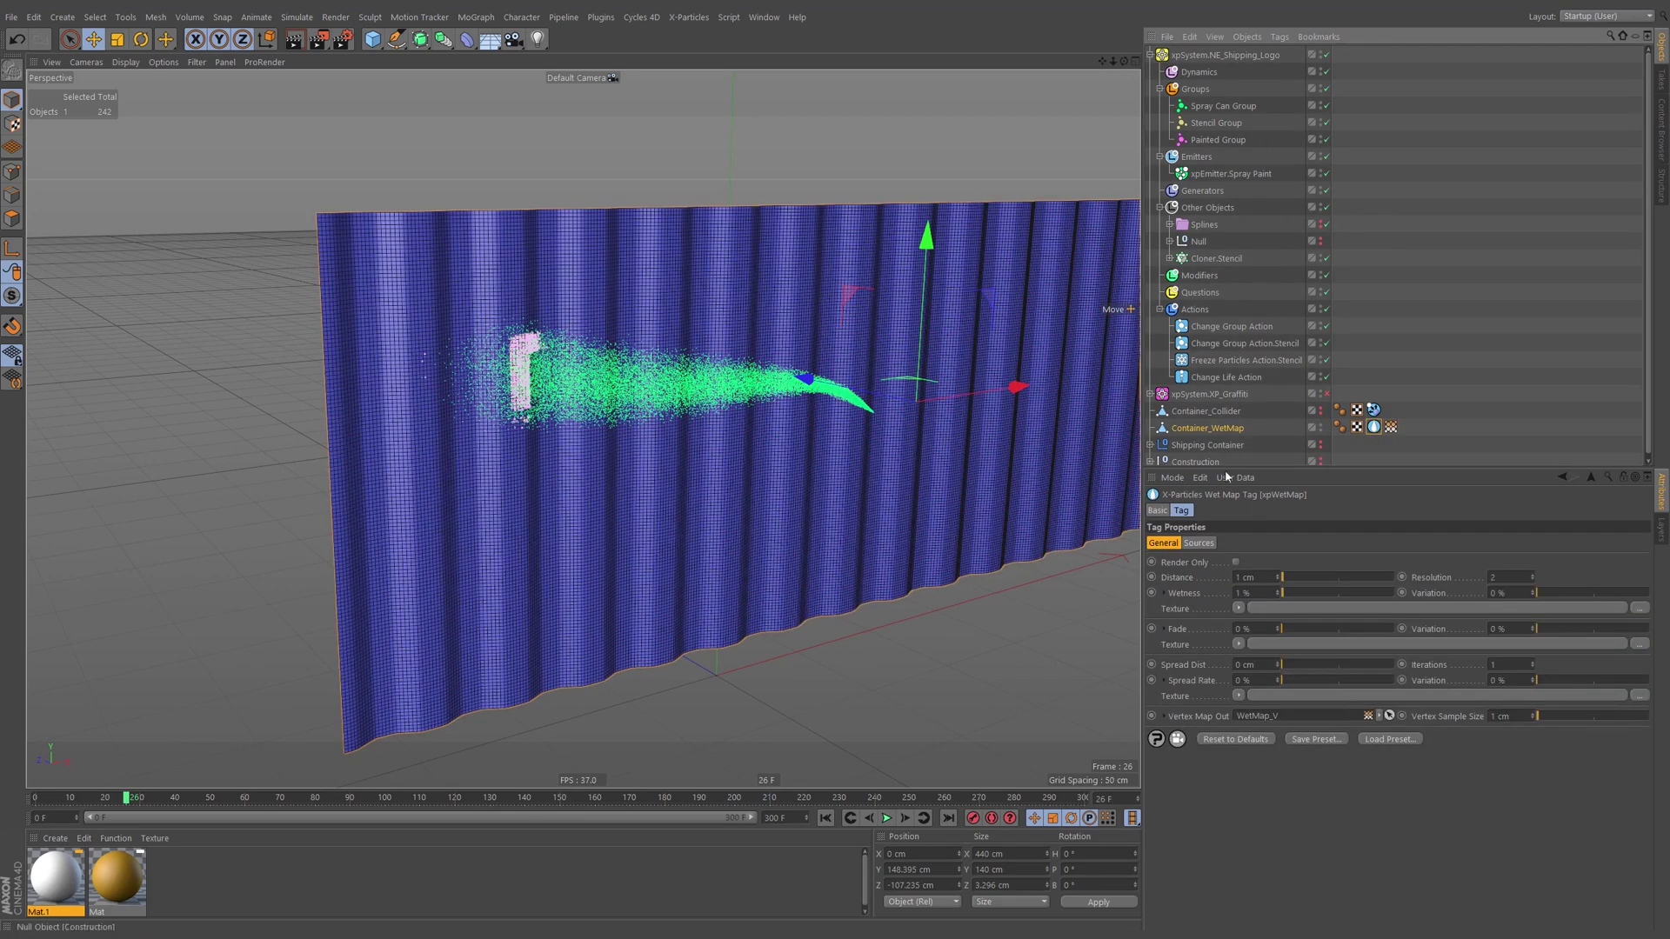
left_click(1236, 563)
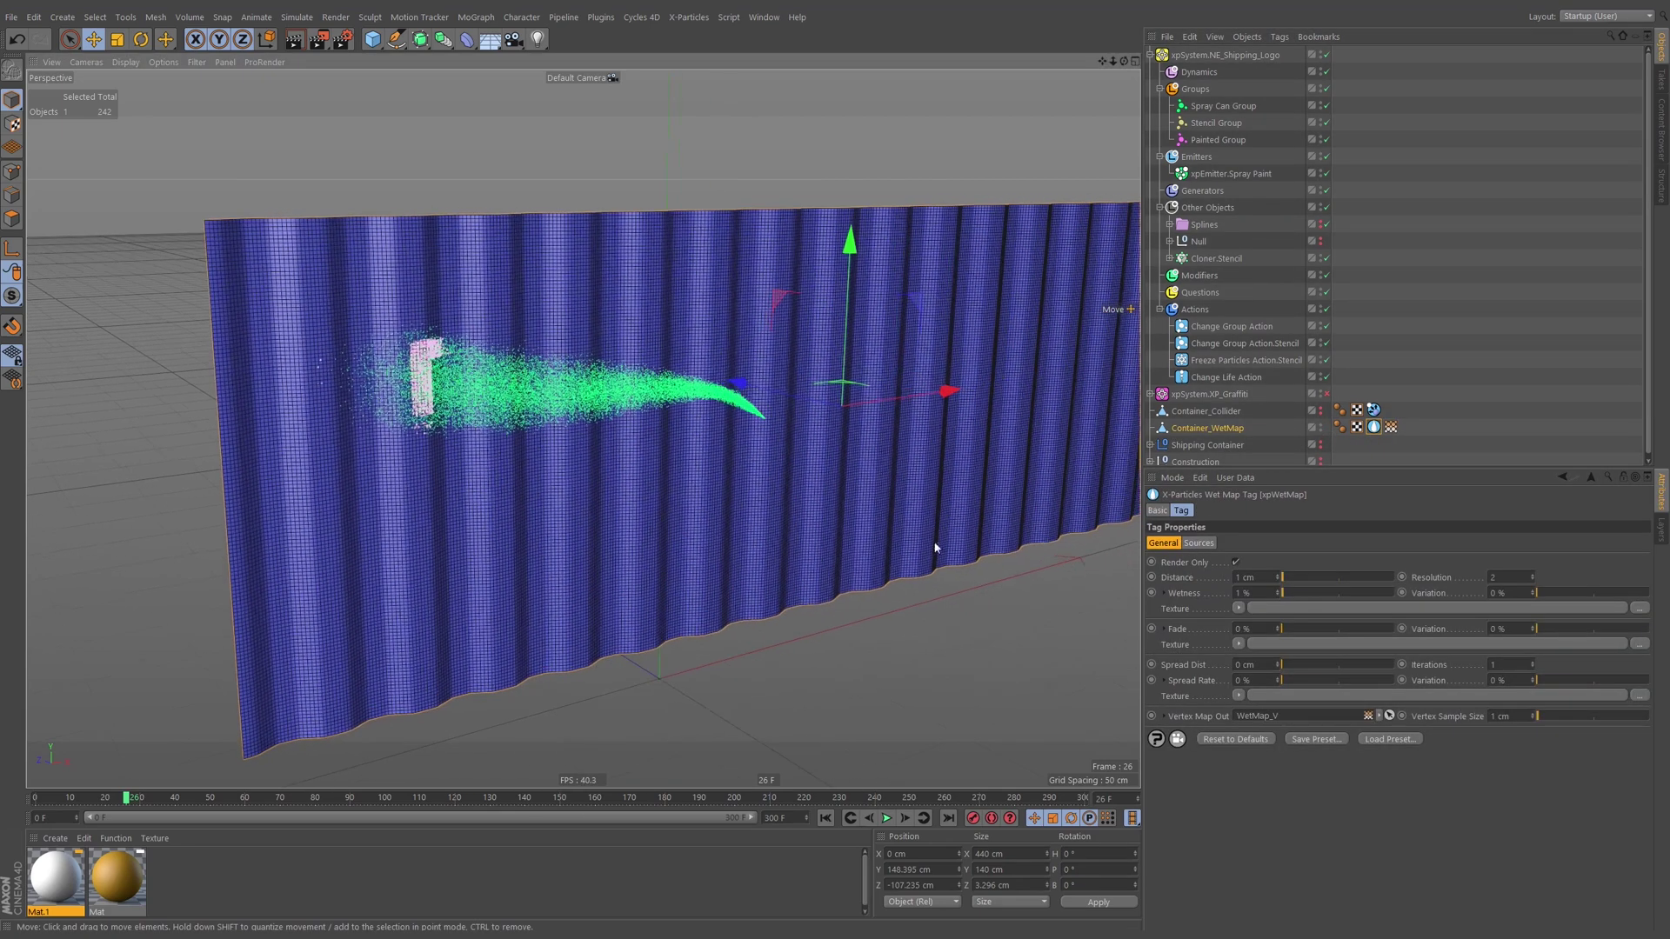
left_click(825, 819)
left_click(887, 819)
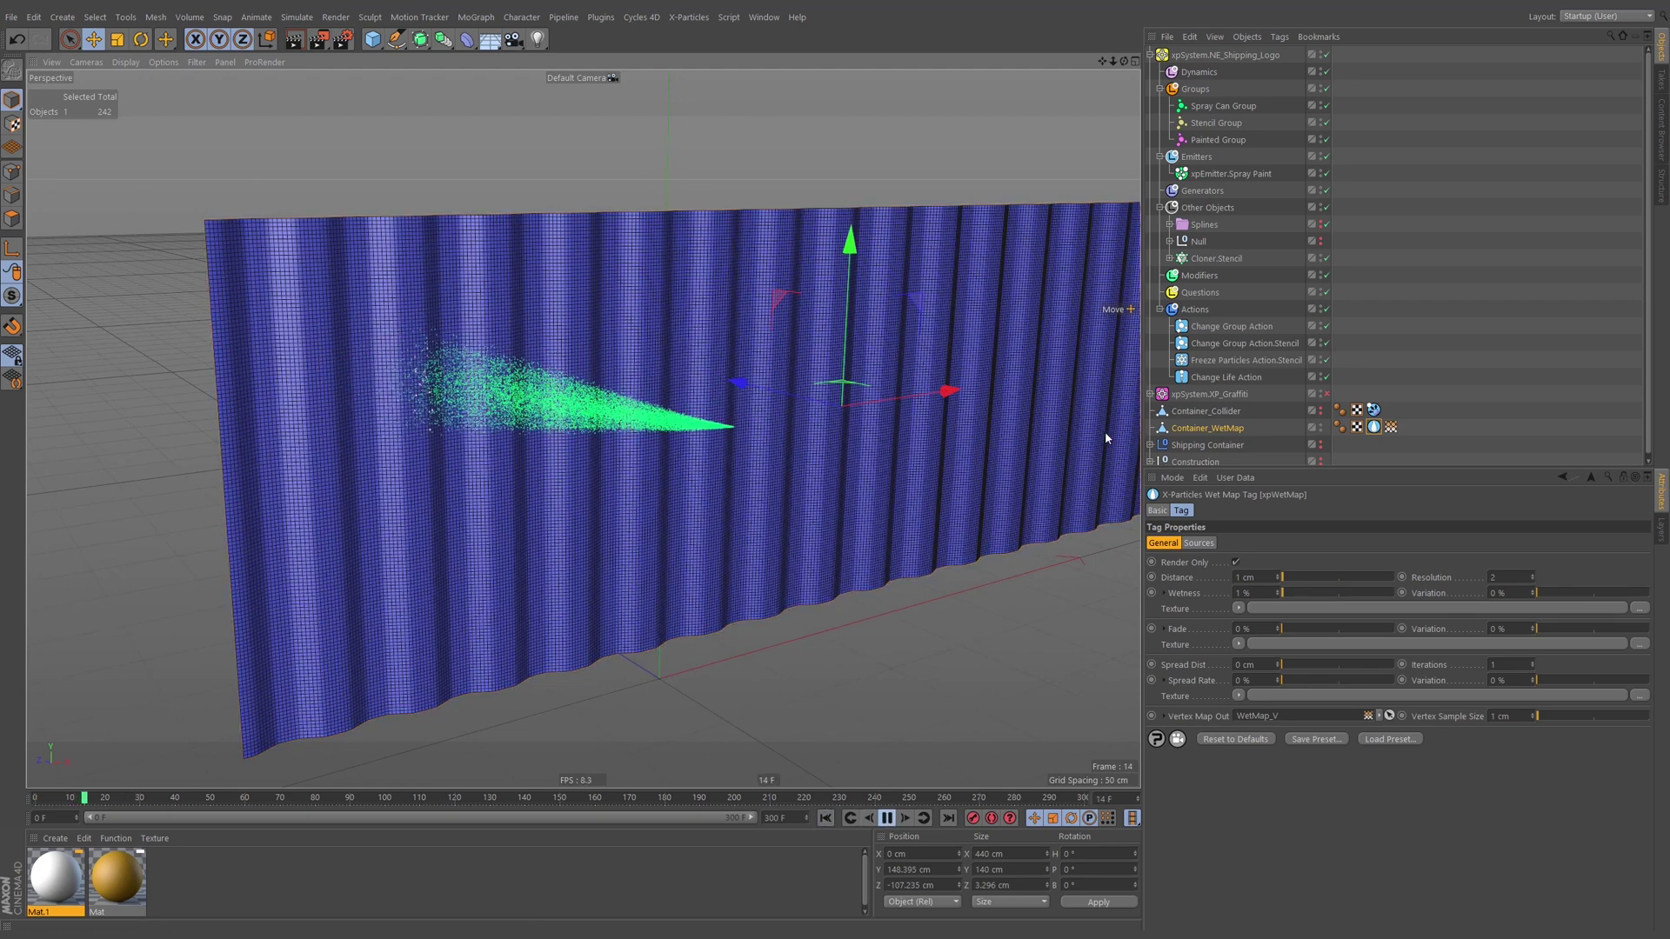
Set the xpEmitter.Spray Paint birthrate to 4000 and let the simulation play through to the end of the timeline.
left_click(1231, 174)
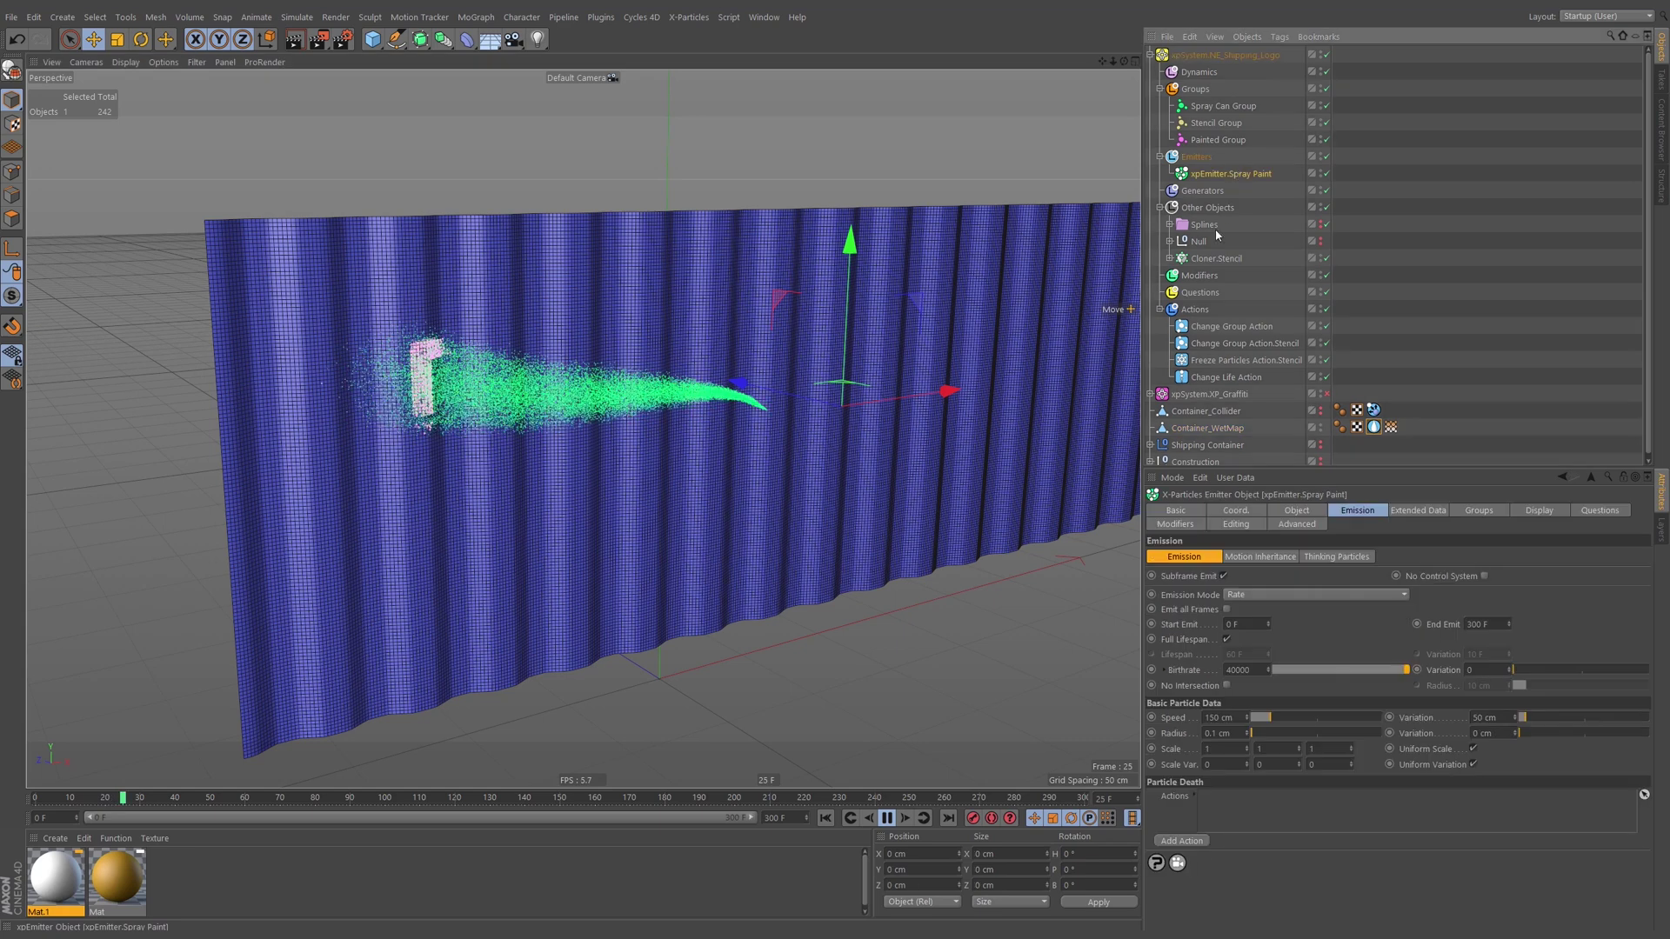
left_click(1253, 671)
key("BackSpace")
key("Return")
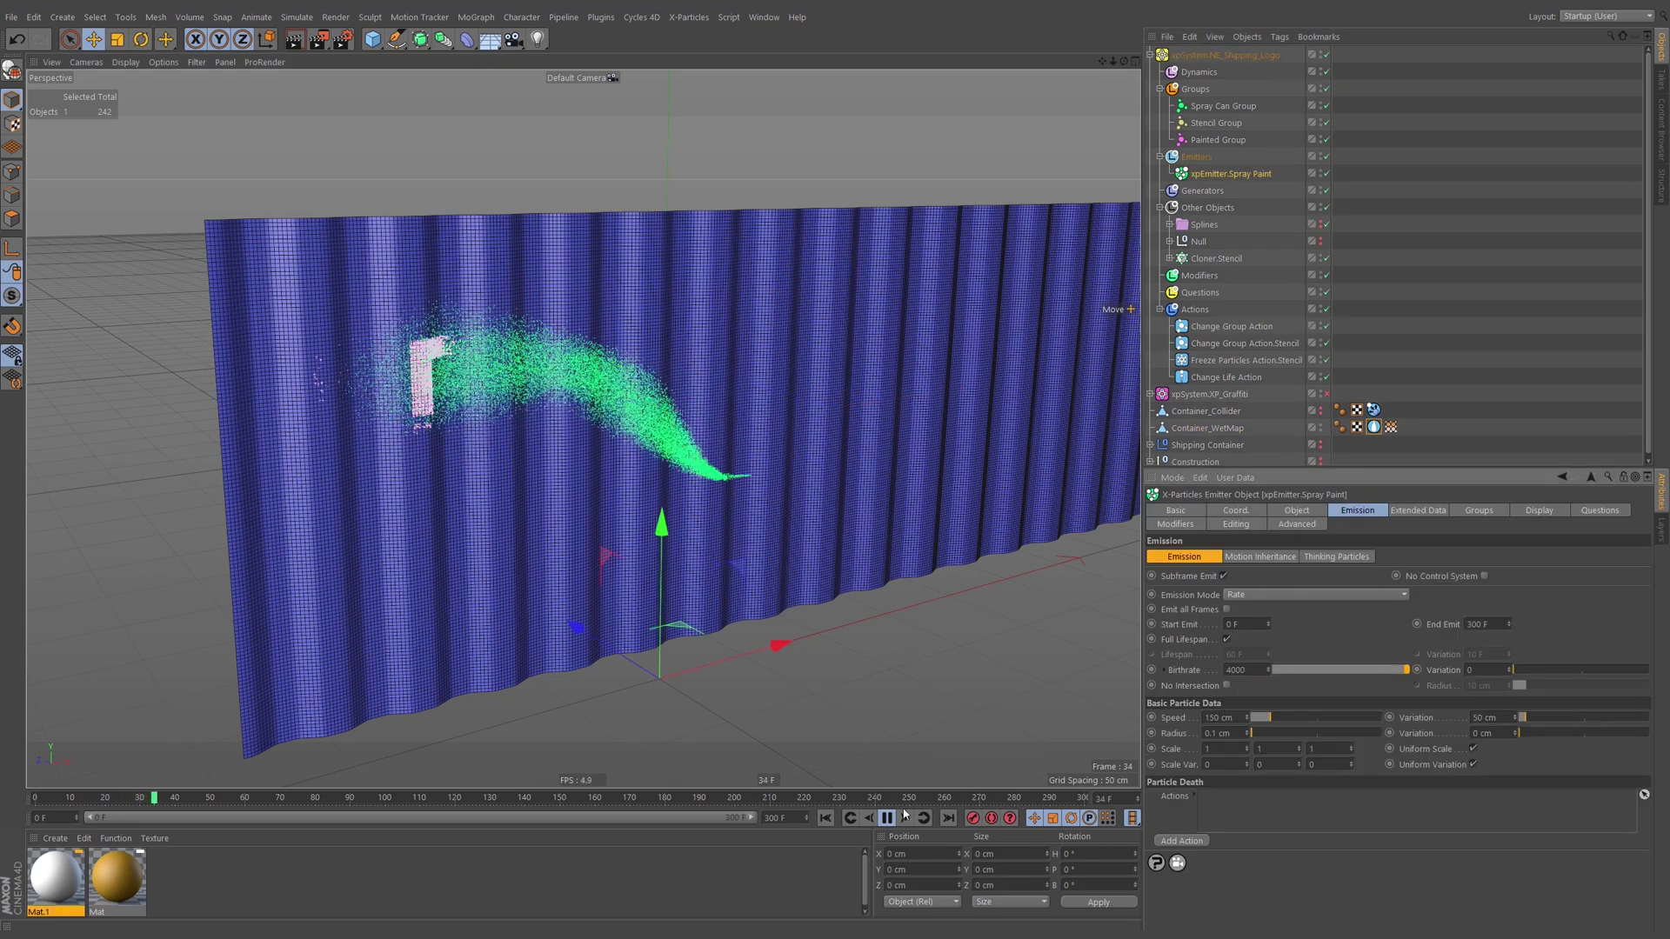
left_click(851, 821)
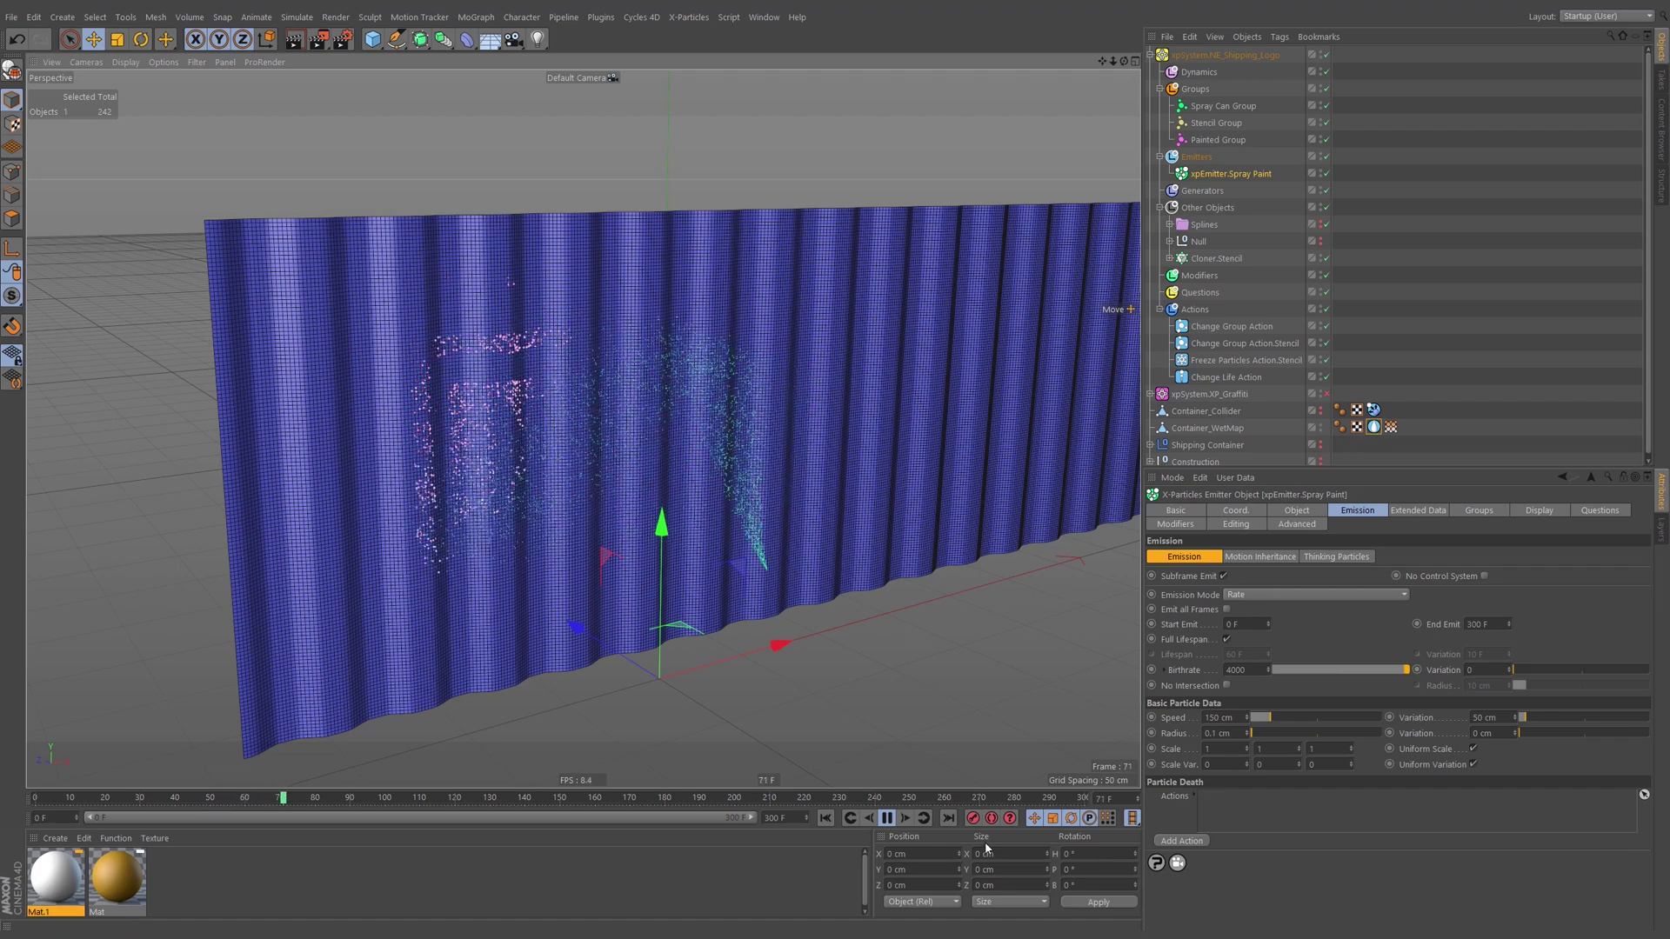
scroll(817, 409, "up", 3)
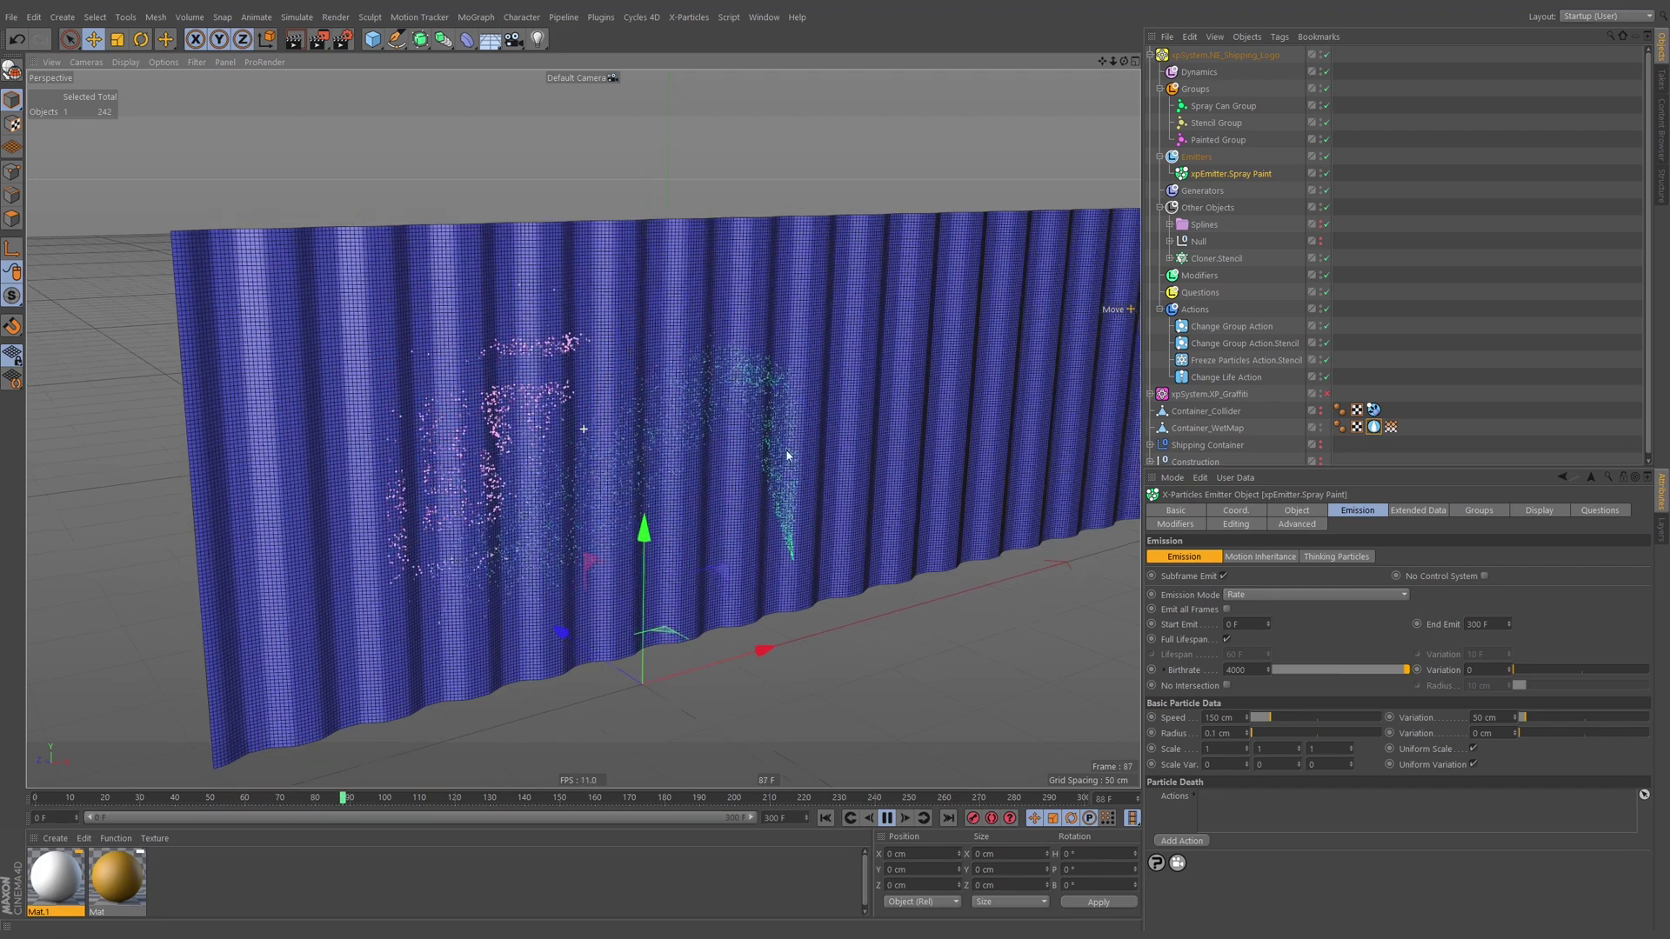
scroll(817, 409, "down", 4)
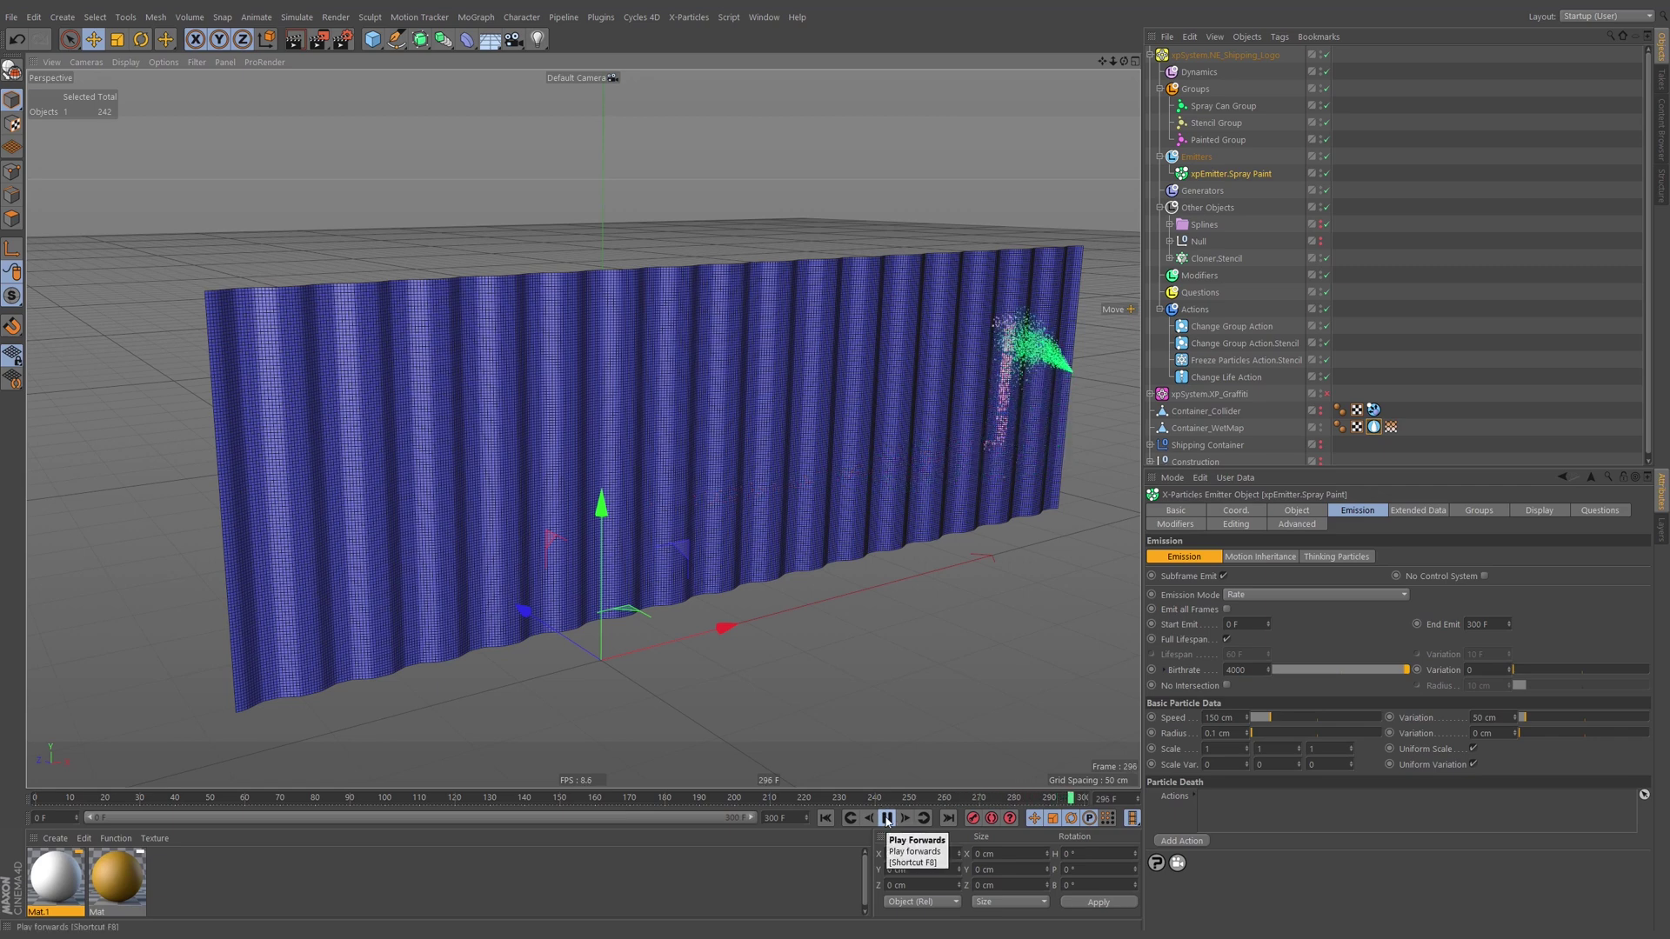
left_click(887, 819)
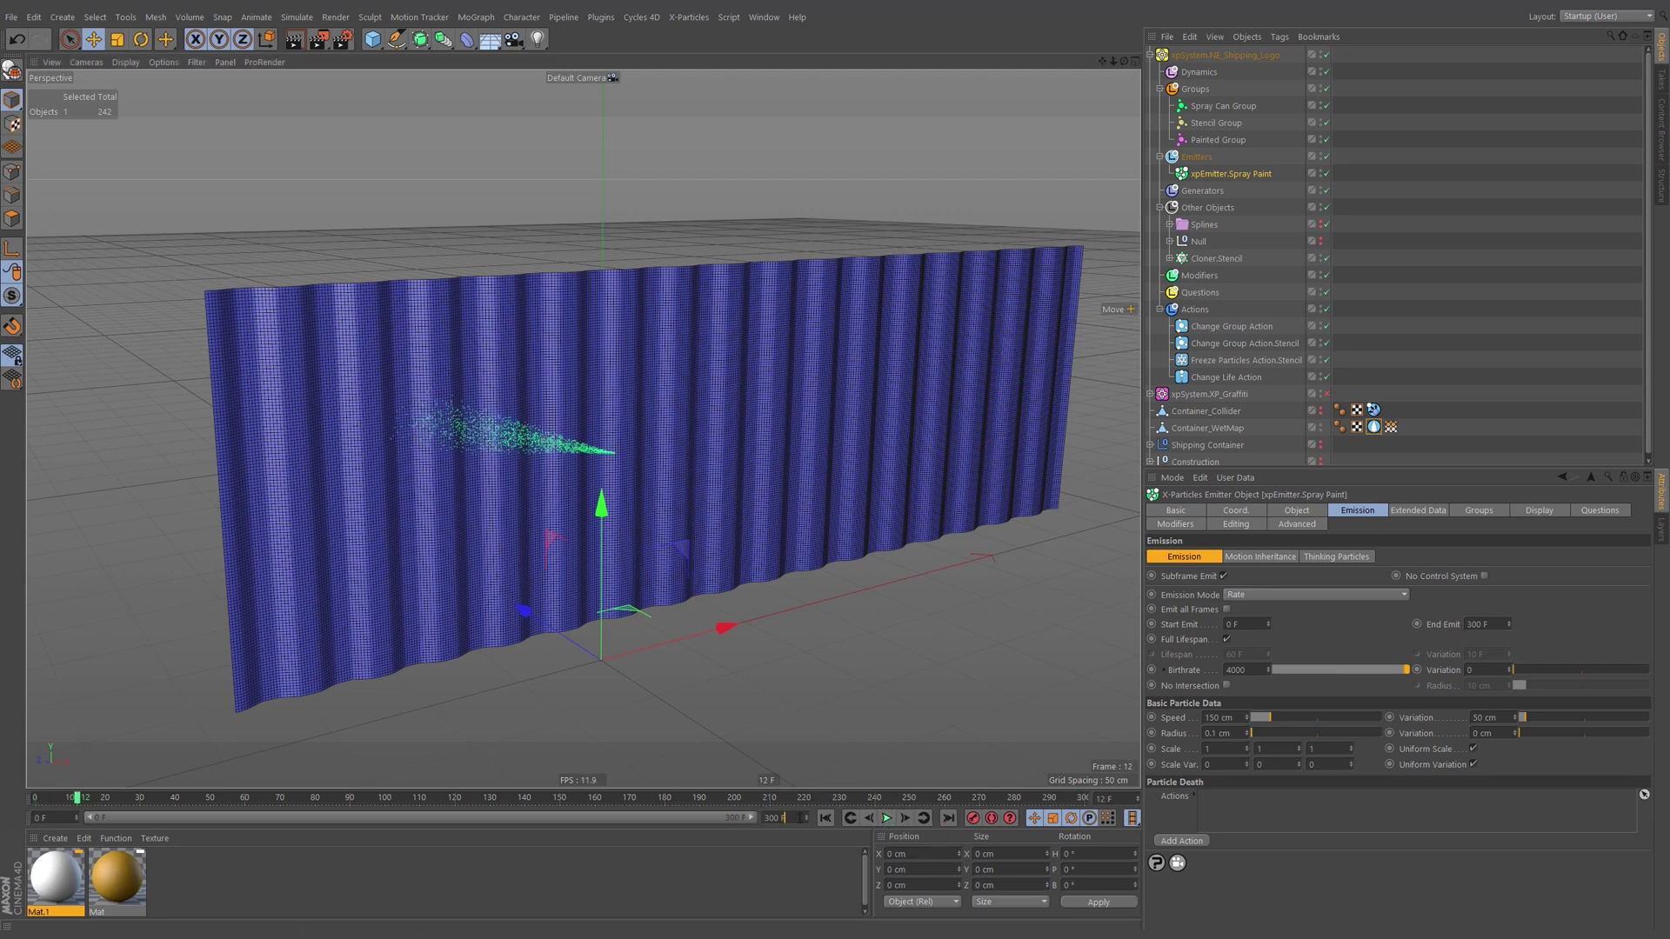
Set the project's end frame to 400 and extend the preview range over the full timeline.
type("400")
key("Return")
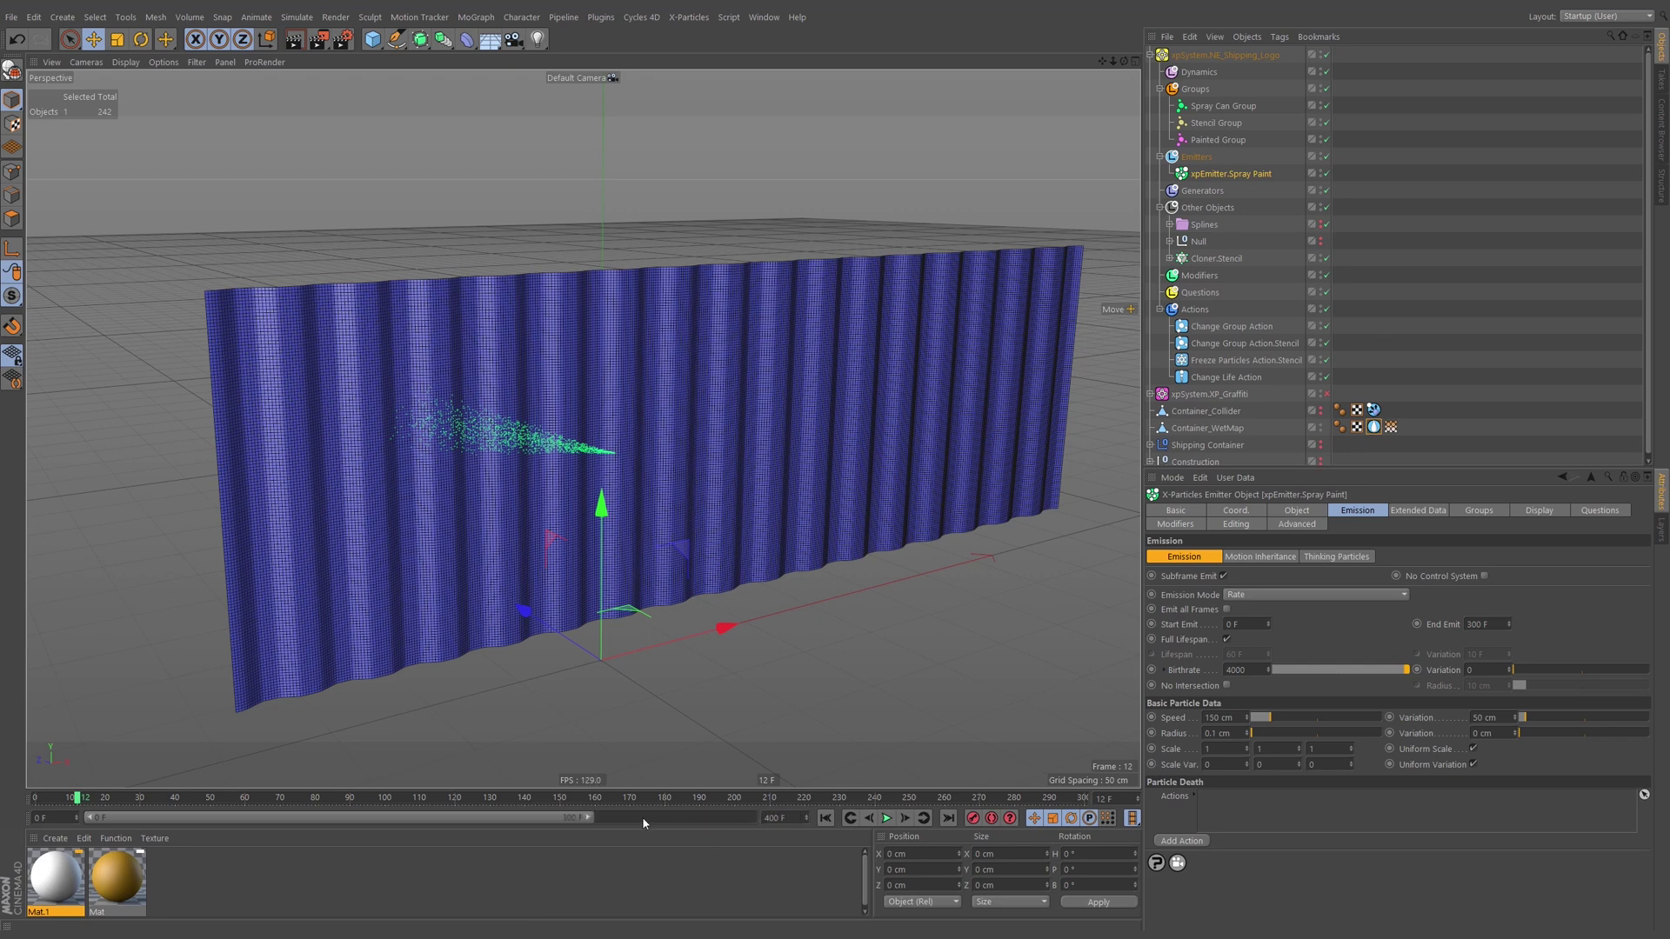
left_click_drag(588, 818, 752, 818)
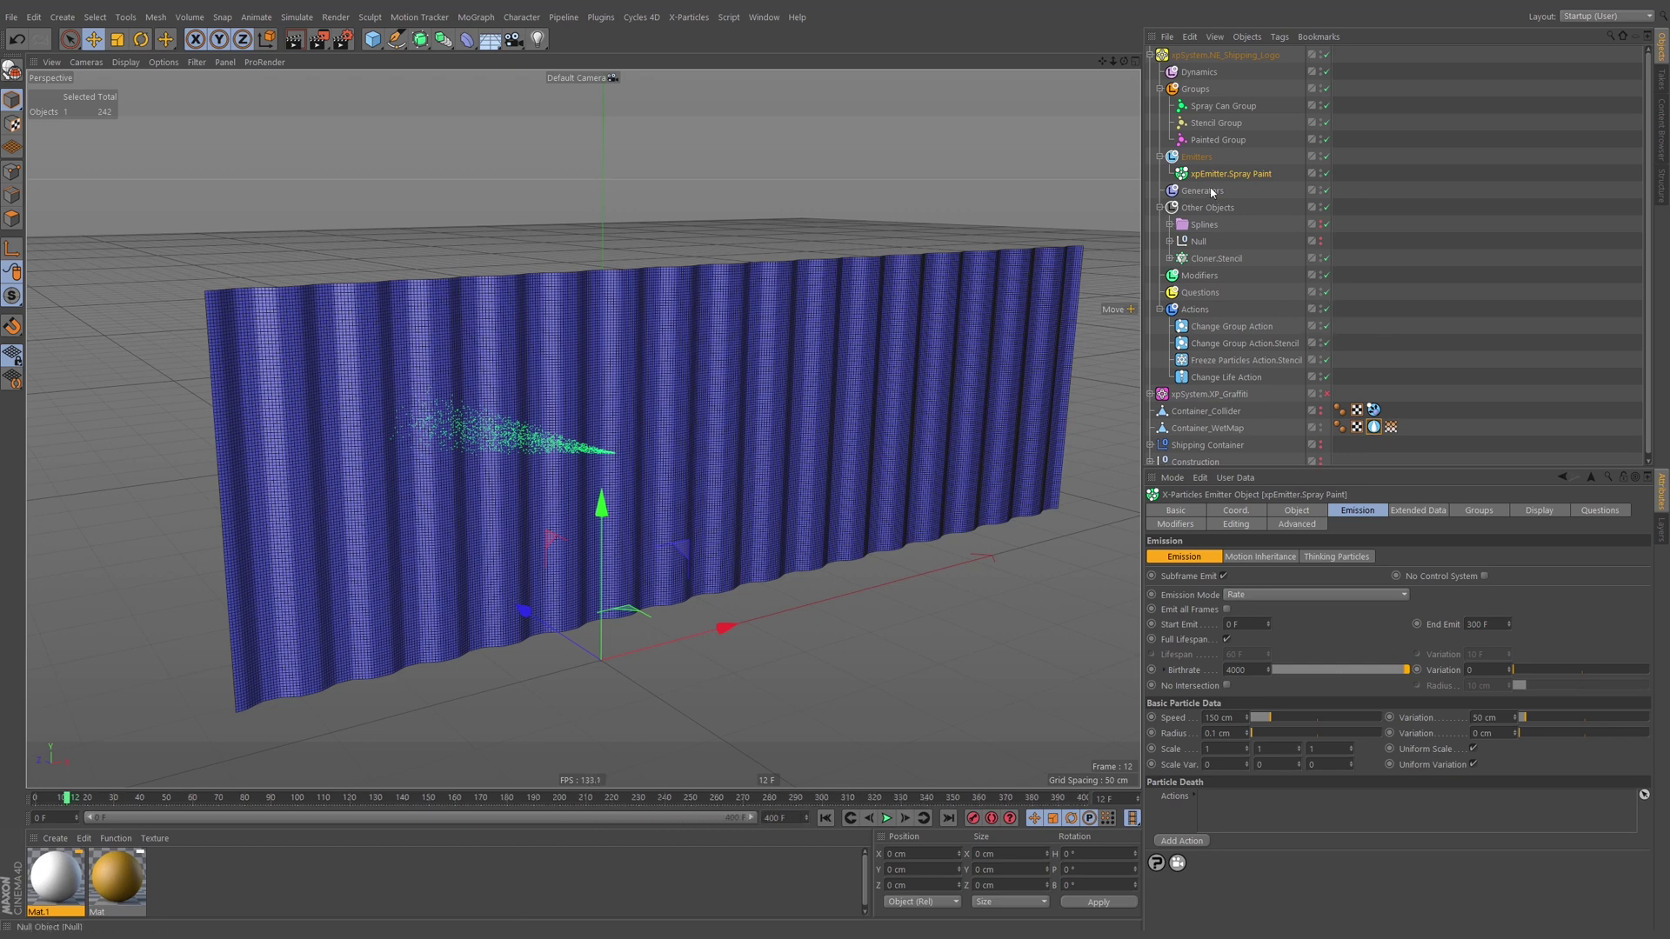
Play the simulation to about frame 348 and inspect Container_WetMap's WetMap_V vertex map and wet map tag settings.
left_click(1191, 258)
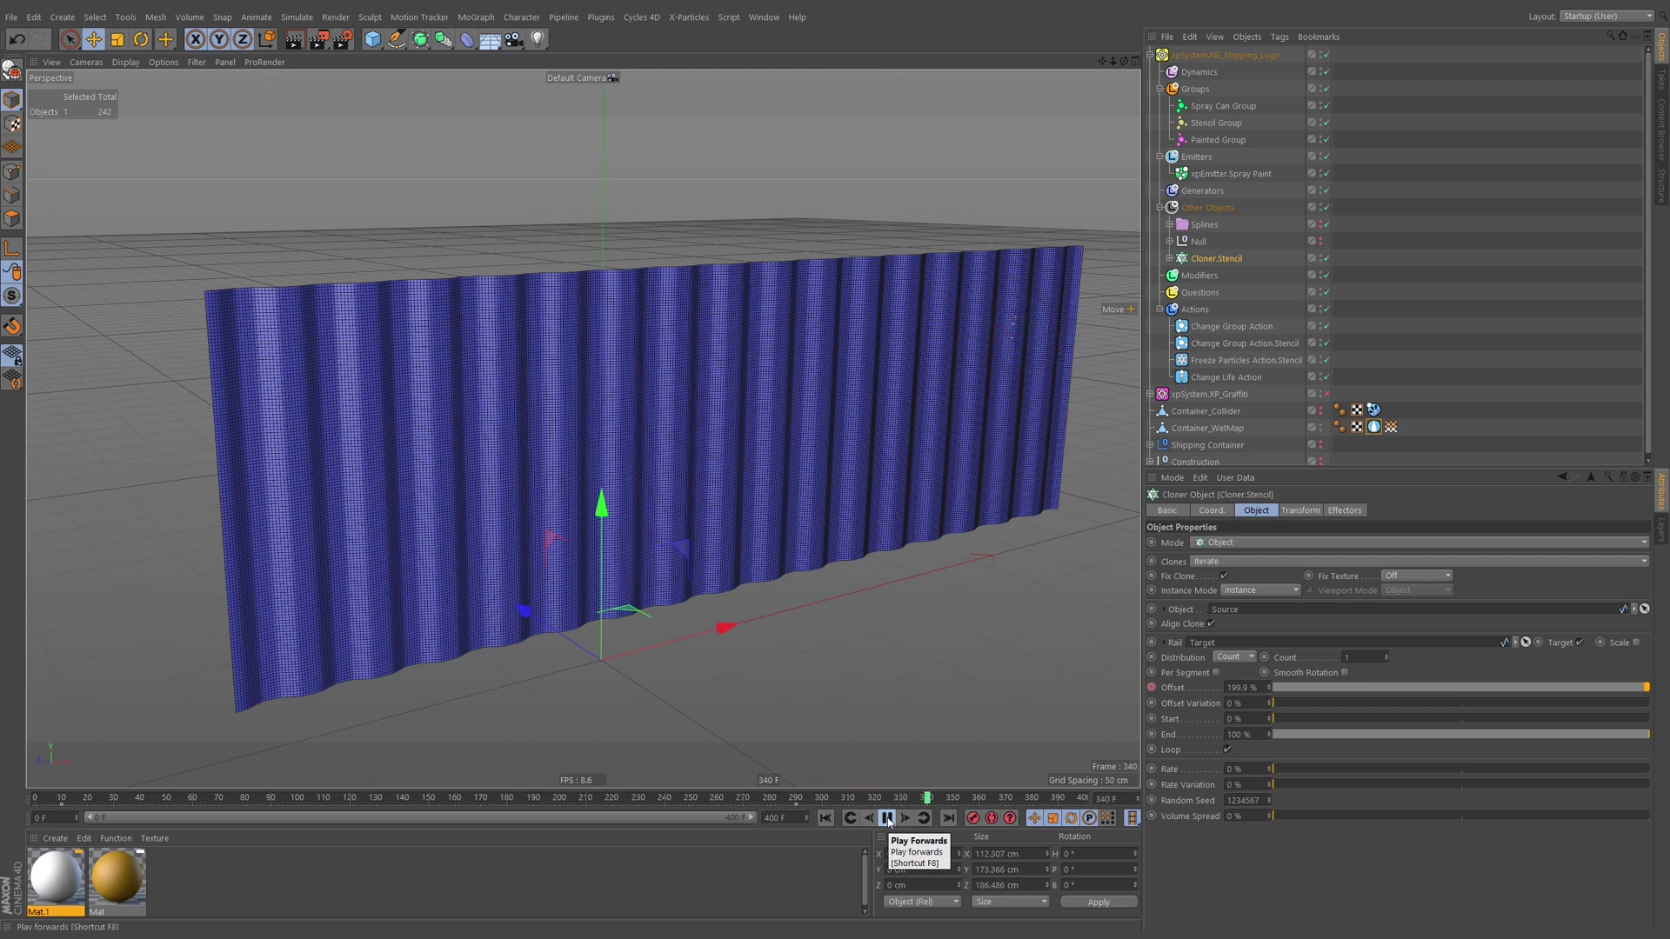
left_click(887, 819)
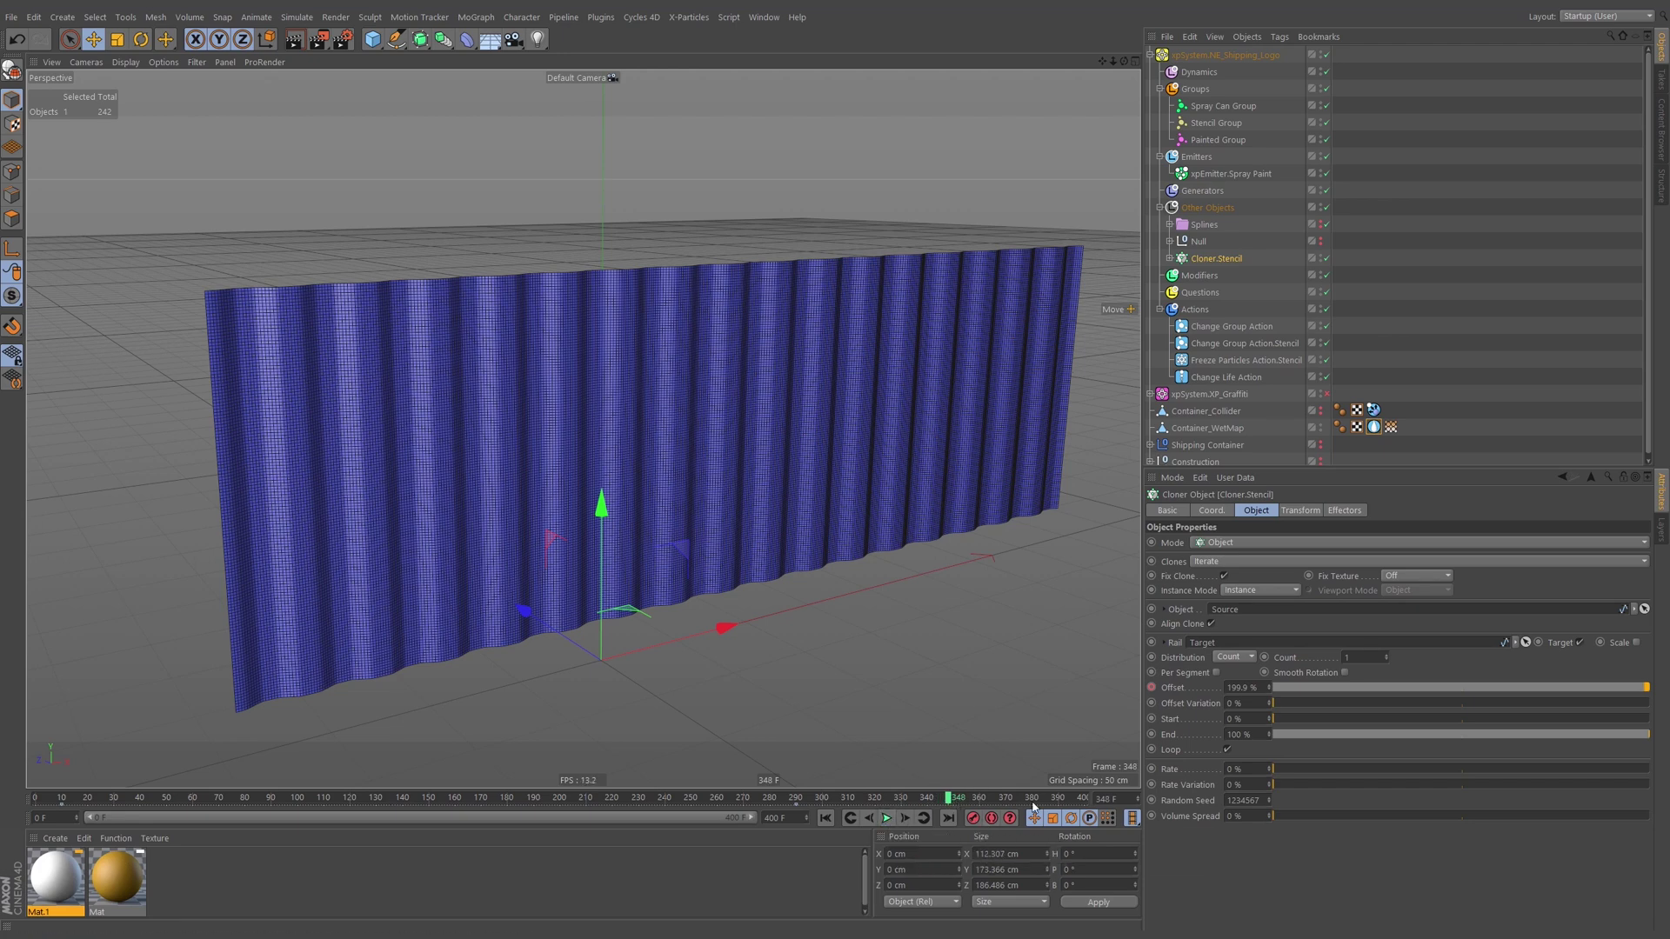
left_click(1395, 428)
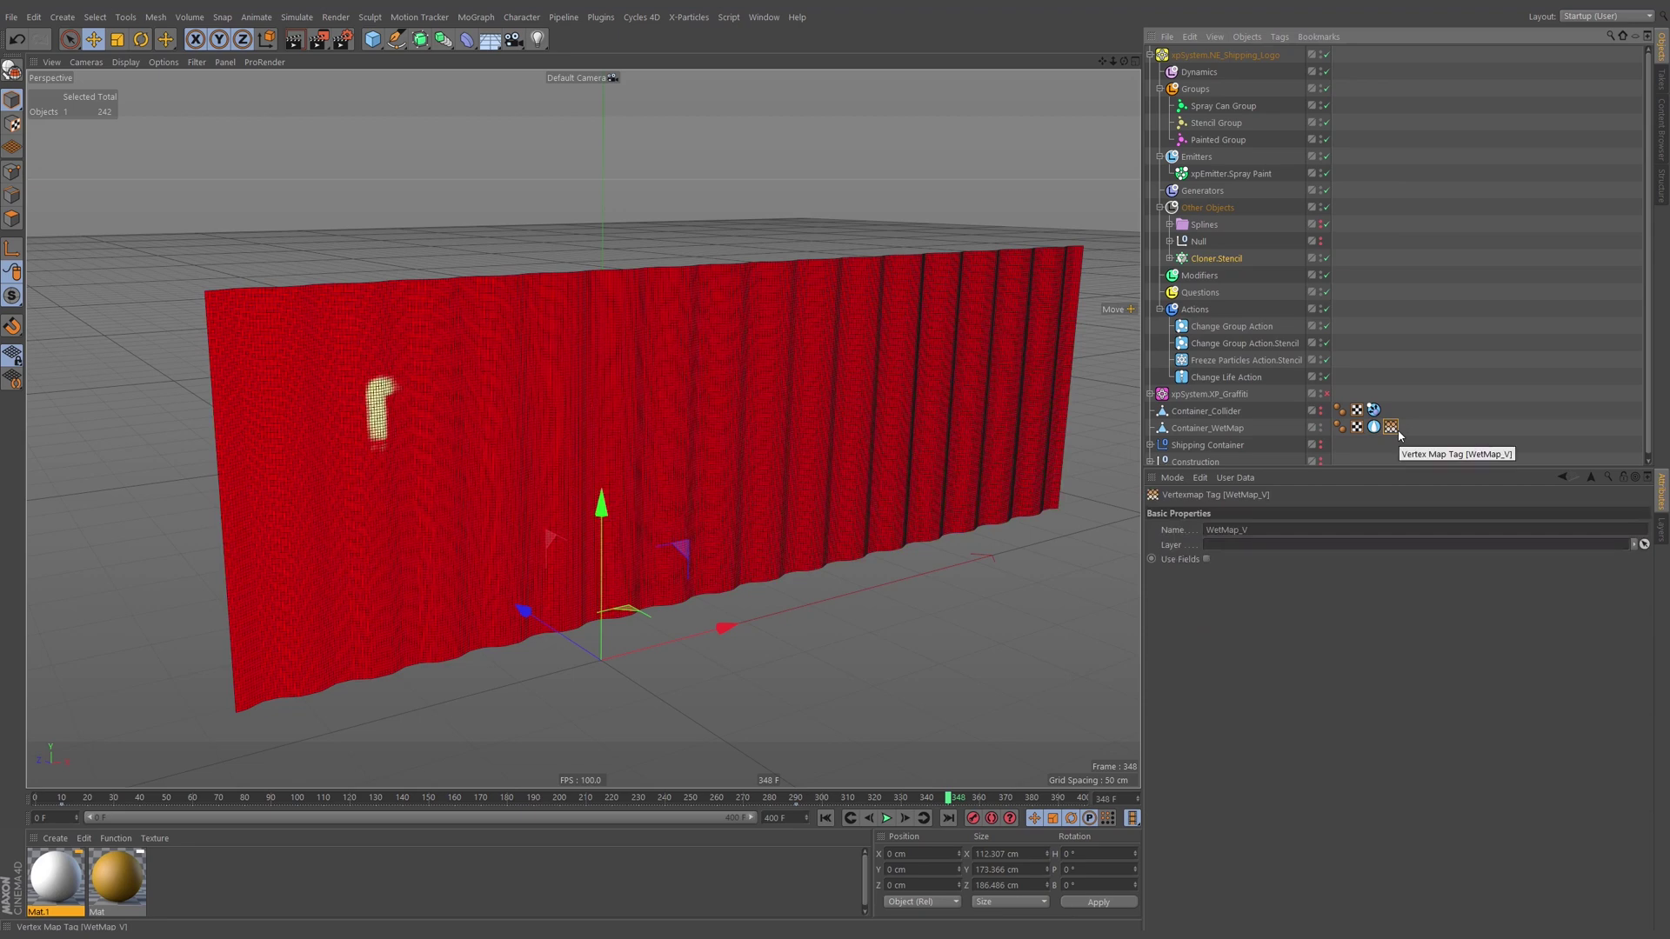
left_click(1222, 429)
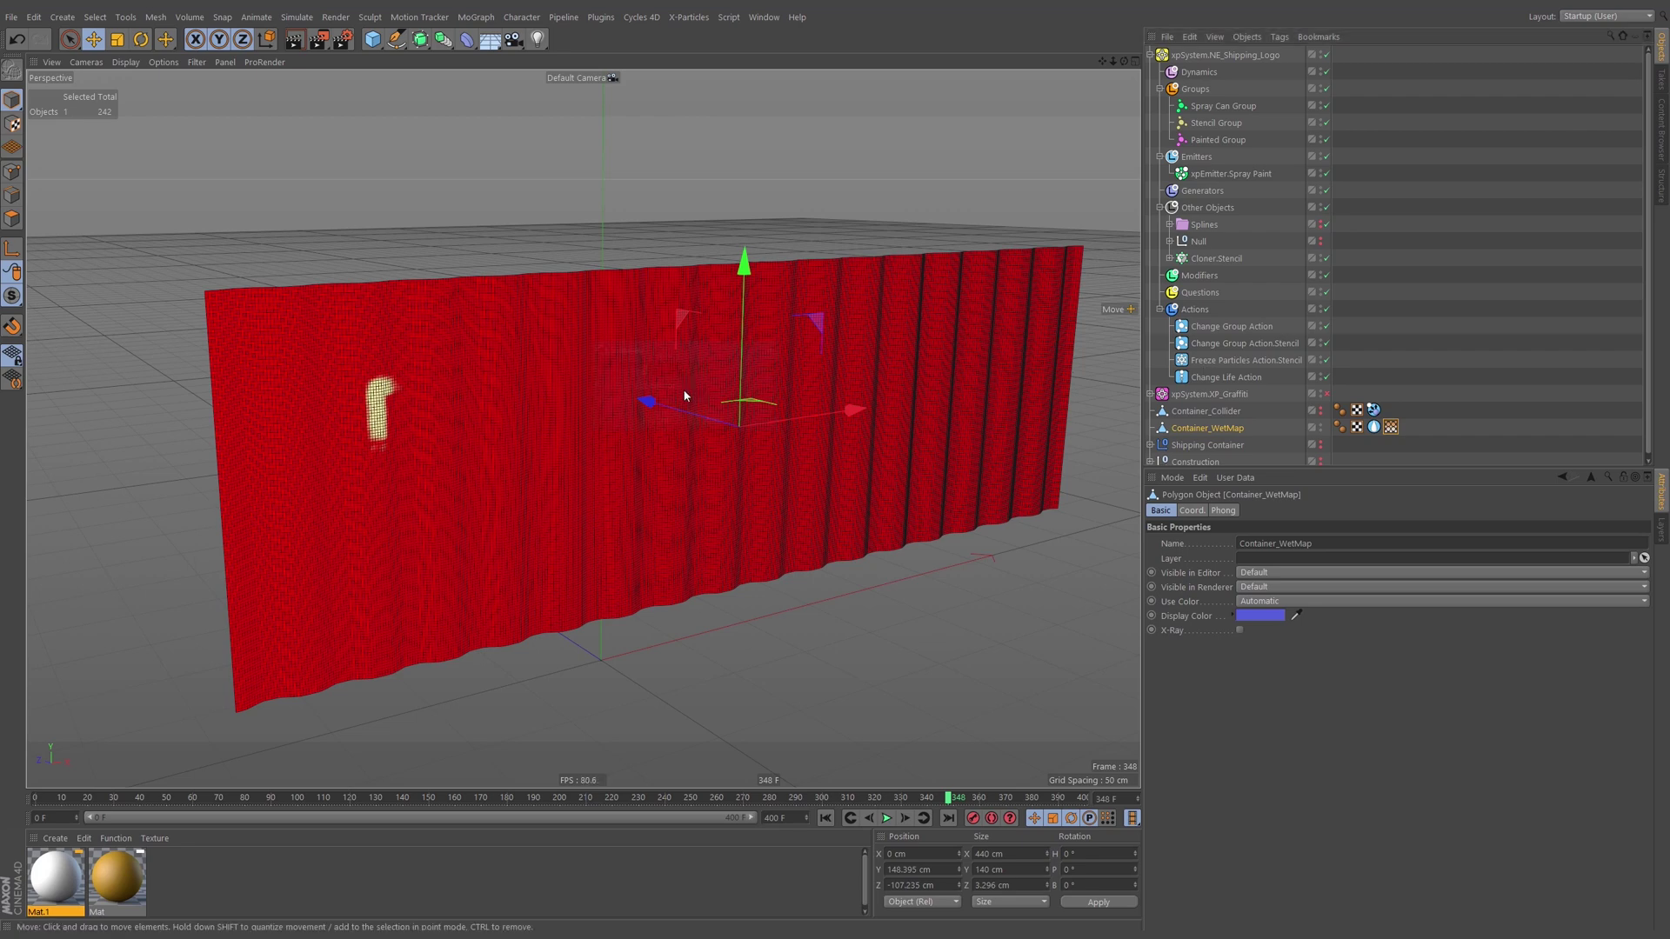
left_click(666, 418)
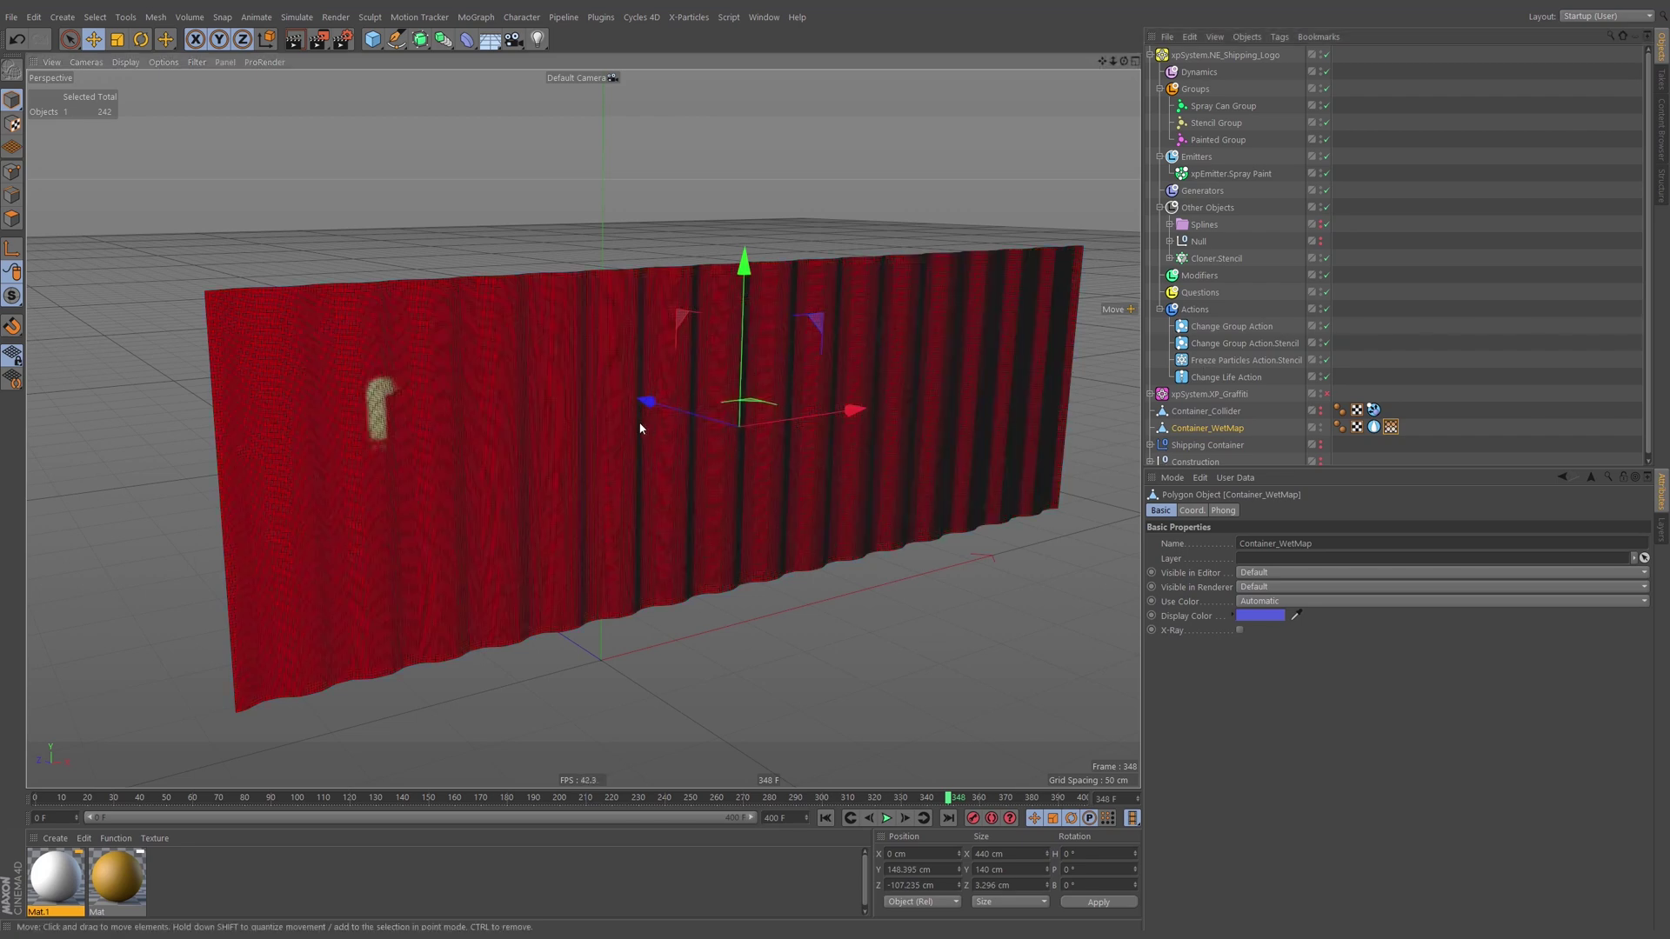
left_click(1374, 427)
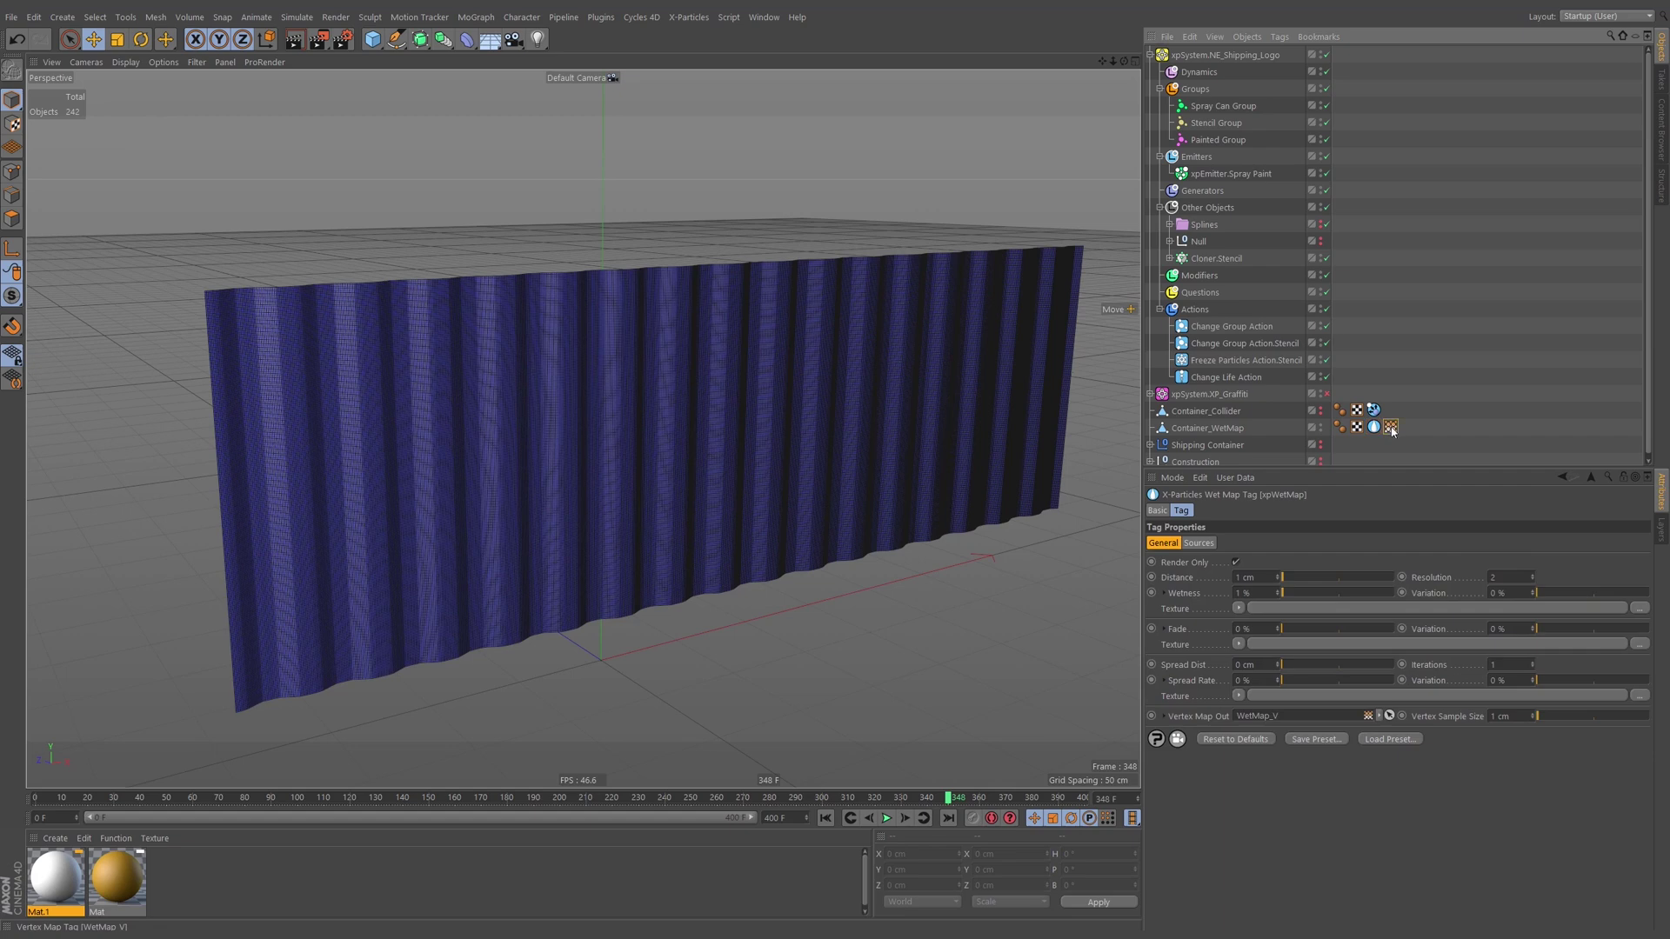
left_click(1391, 427)
left_click(1192, 429)
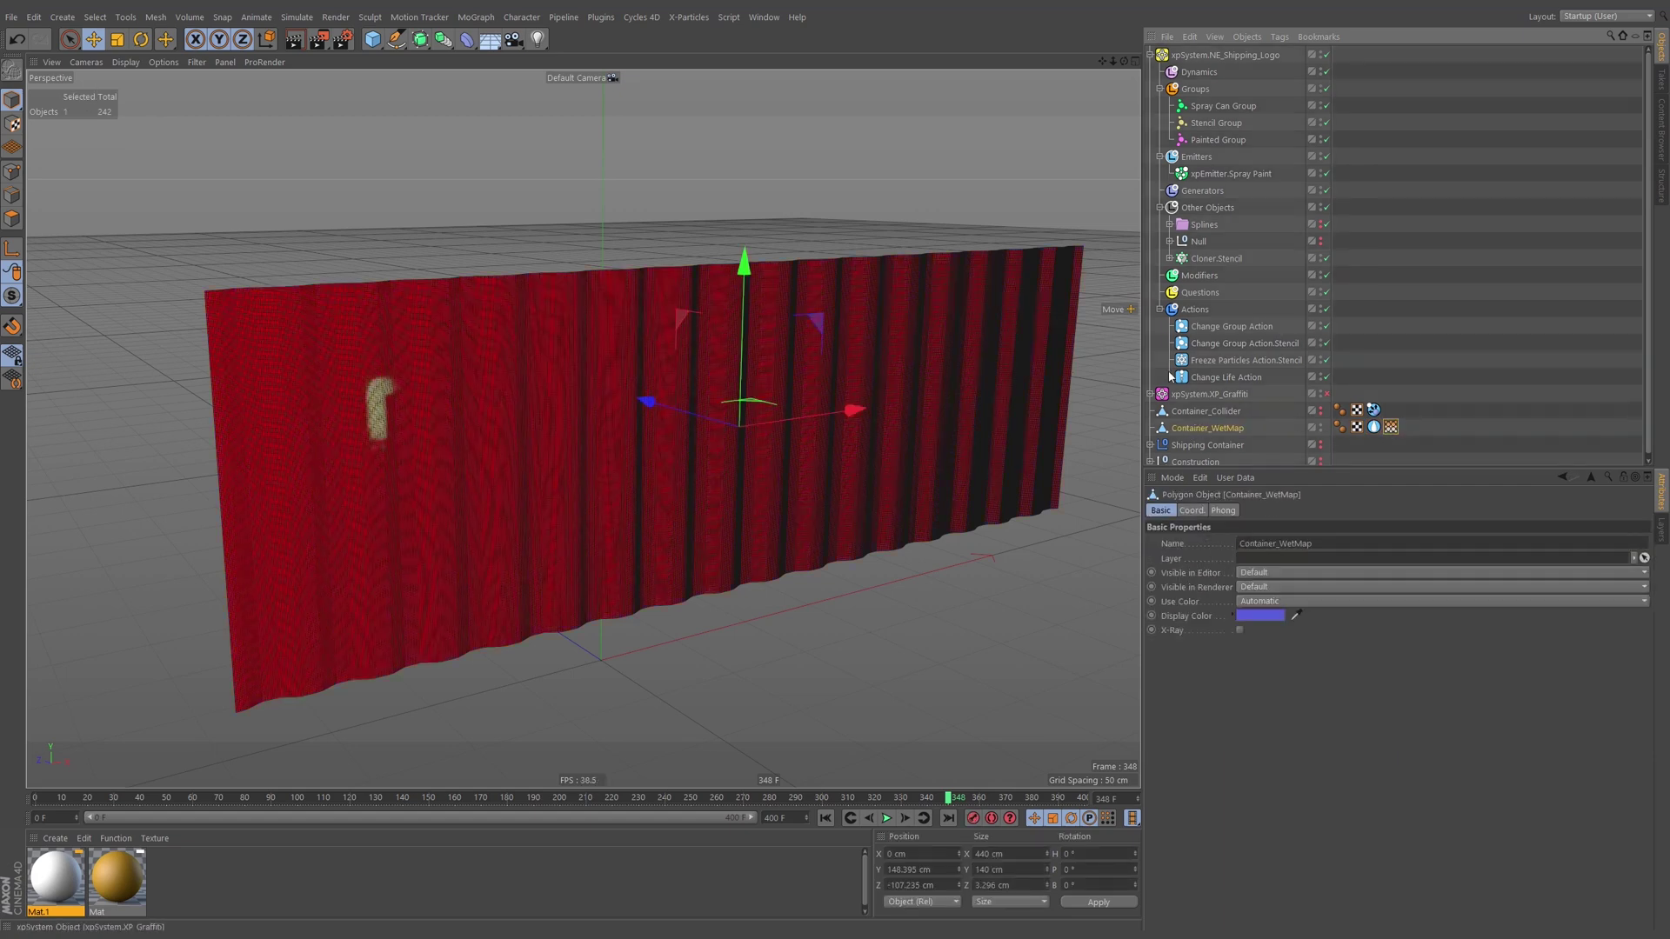
Replay the simulation from the start to frame 36 with WetMap_V displayed and inspect the painted stroke up close.
left_click(825, 818)
left_click(886, 818)
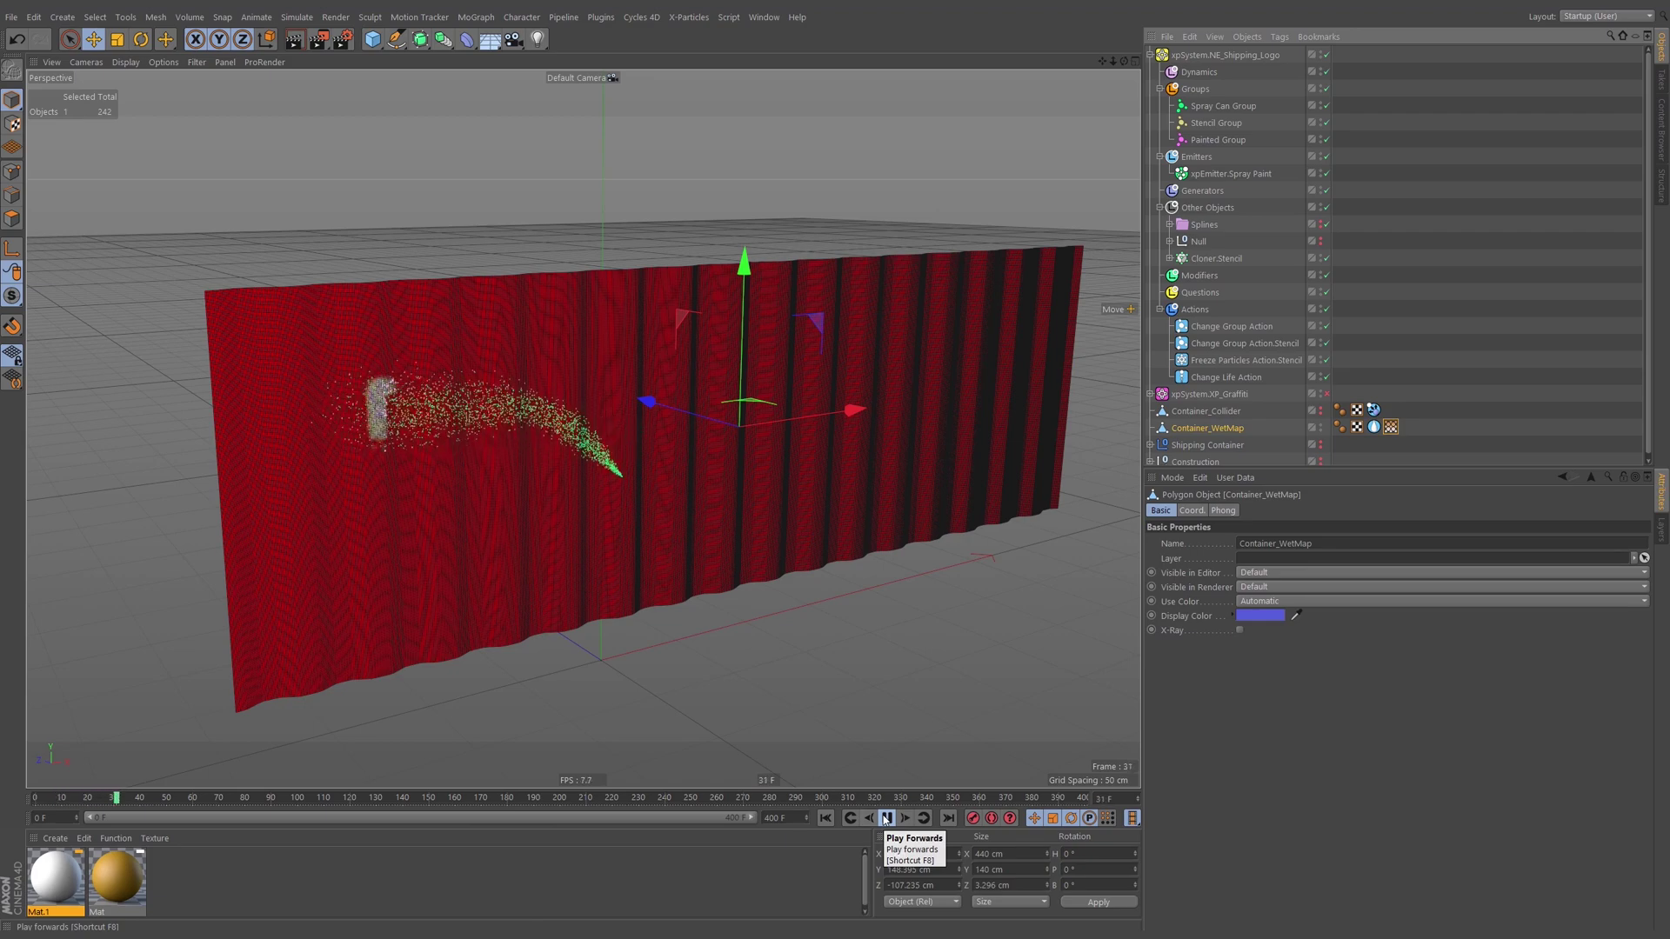
right_click_drag(381, 397, 641, 407, "alt")
left_click_drag(426, 410, 701, 417, "alt")
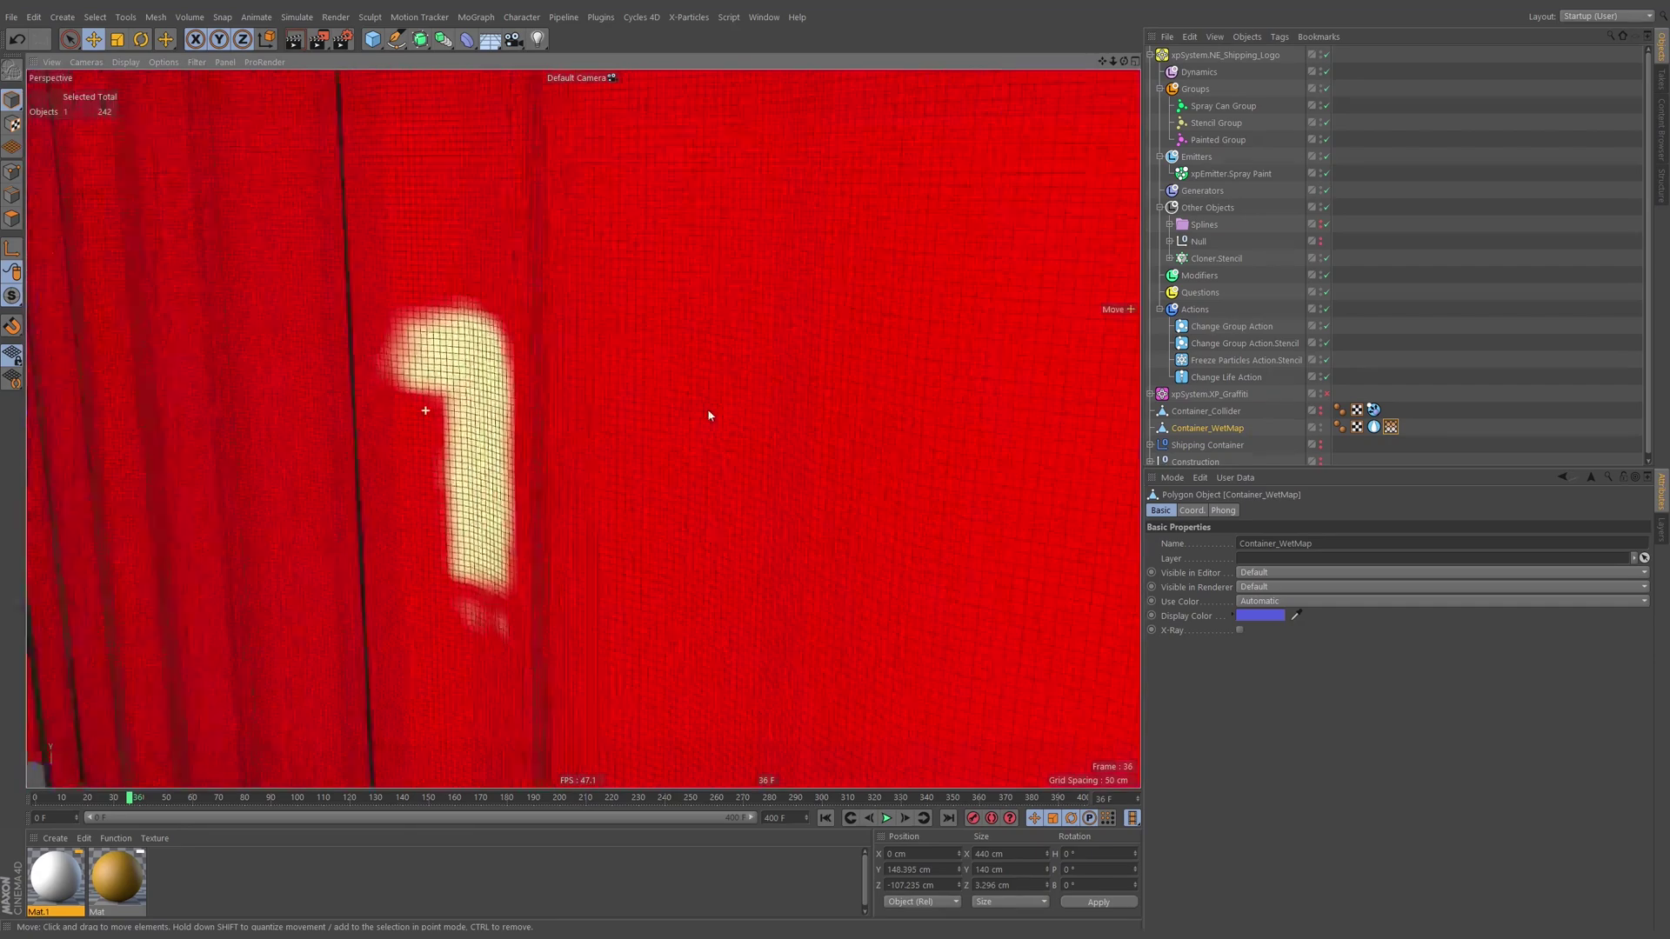
right_click_drag(675, 409, 651, 433, "alt")
Disable Render Only on Container_WetMap's wet map tag and continue the simulation with the WetMap_V vertex map displayed.
left_click(1374, 426)
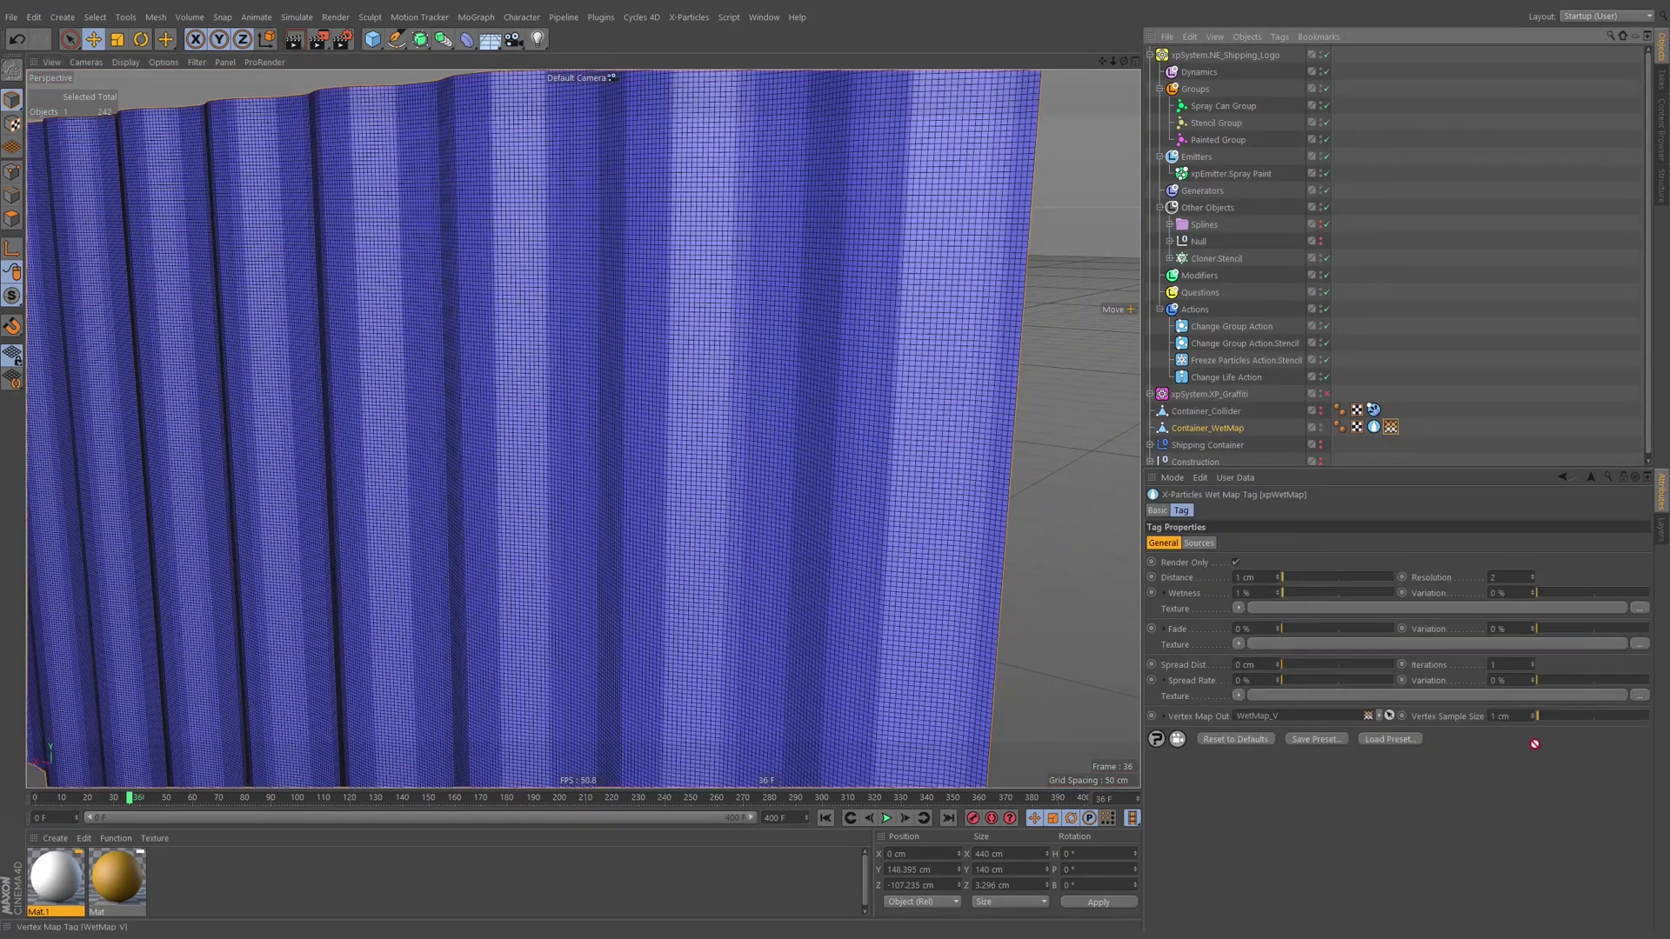
left_click(1236, 563)
left_click_drag(783, 477, 870, 473, "alt")
left_click(1391, 426)
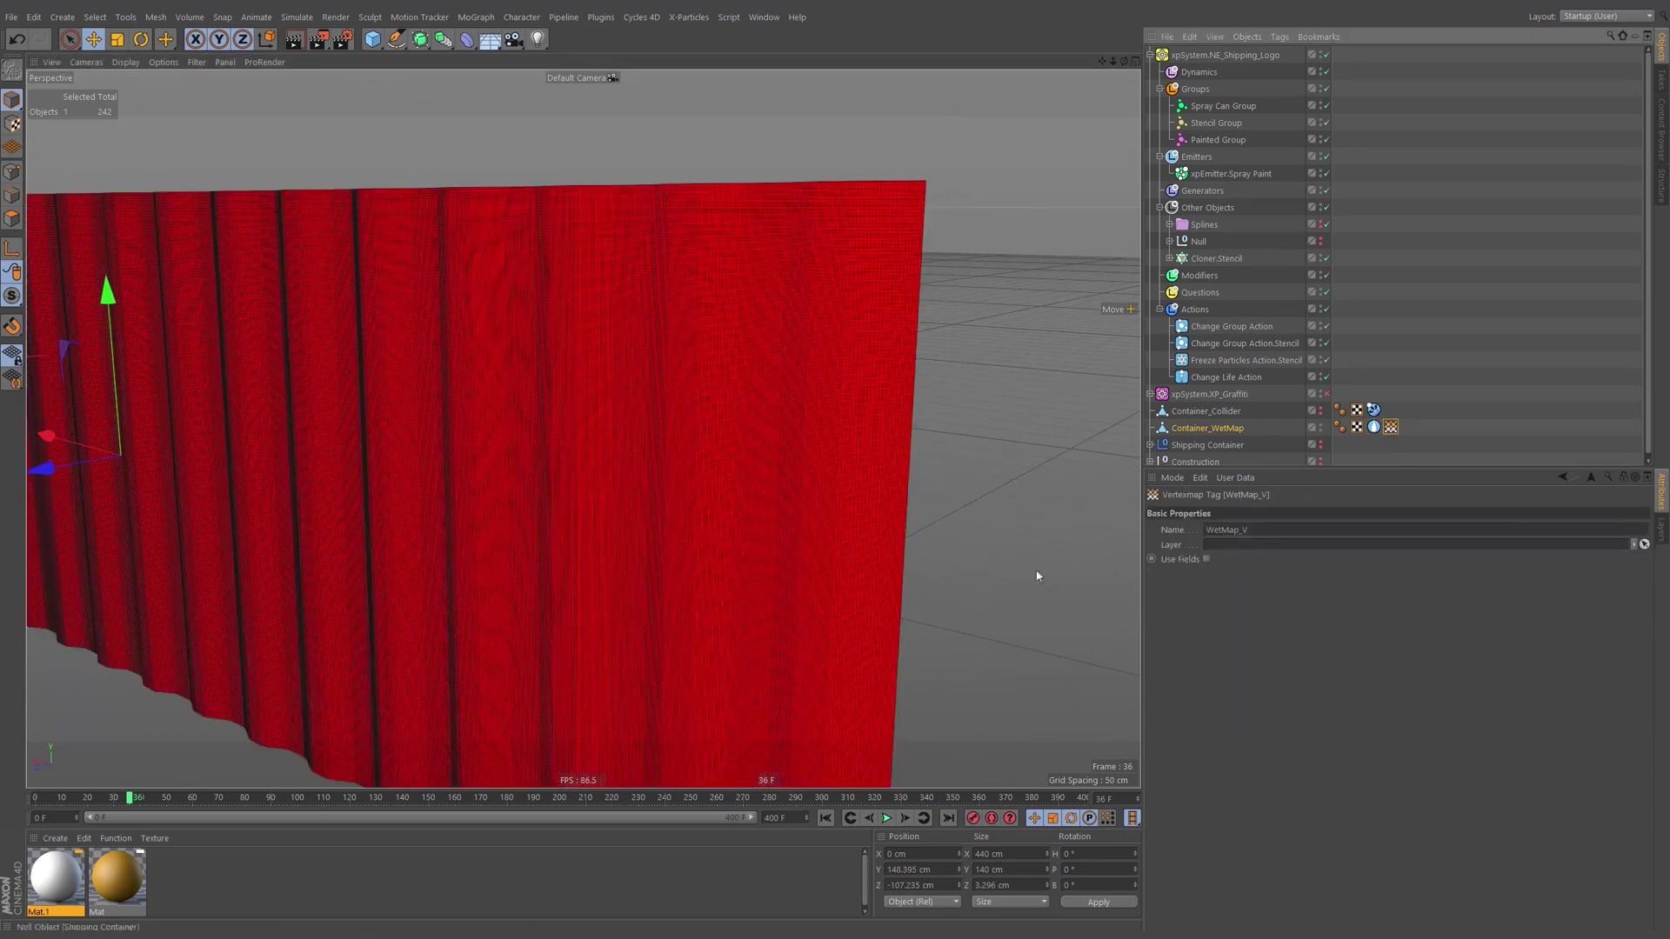
left_click(888, 819)
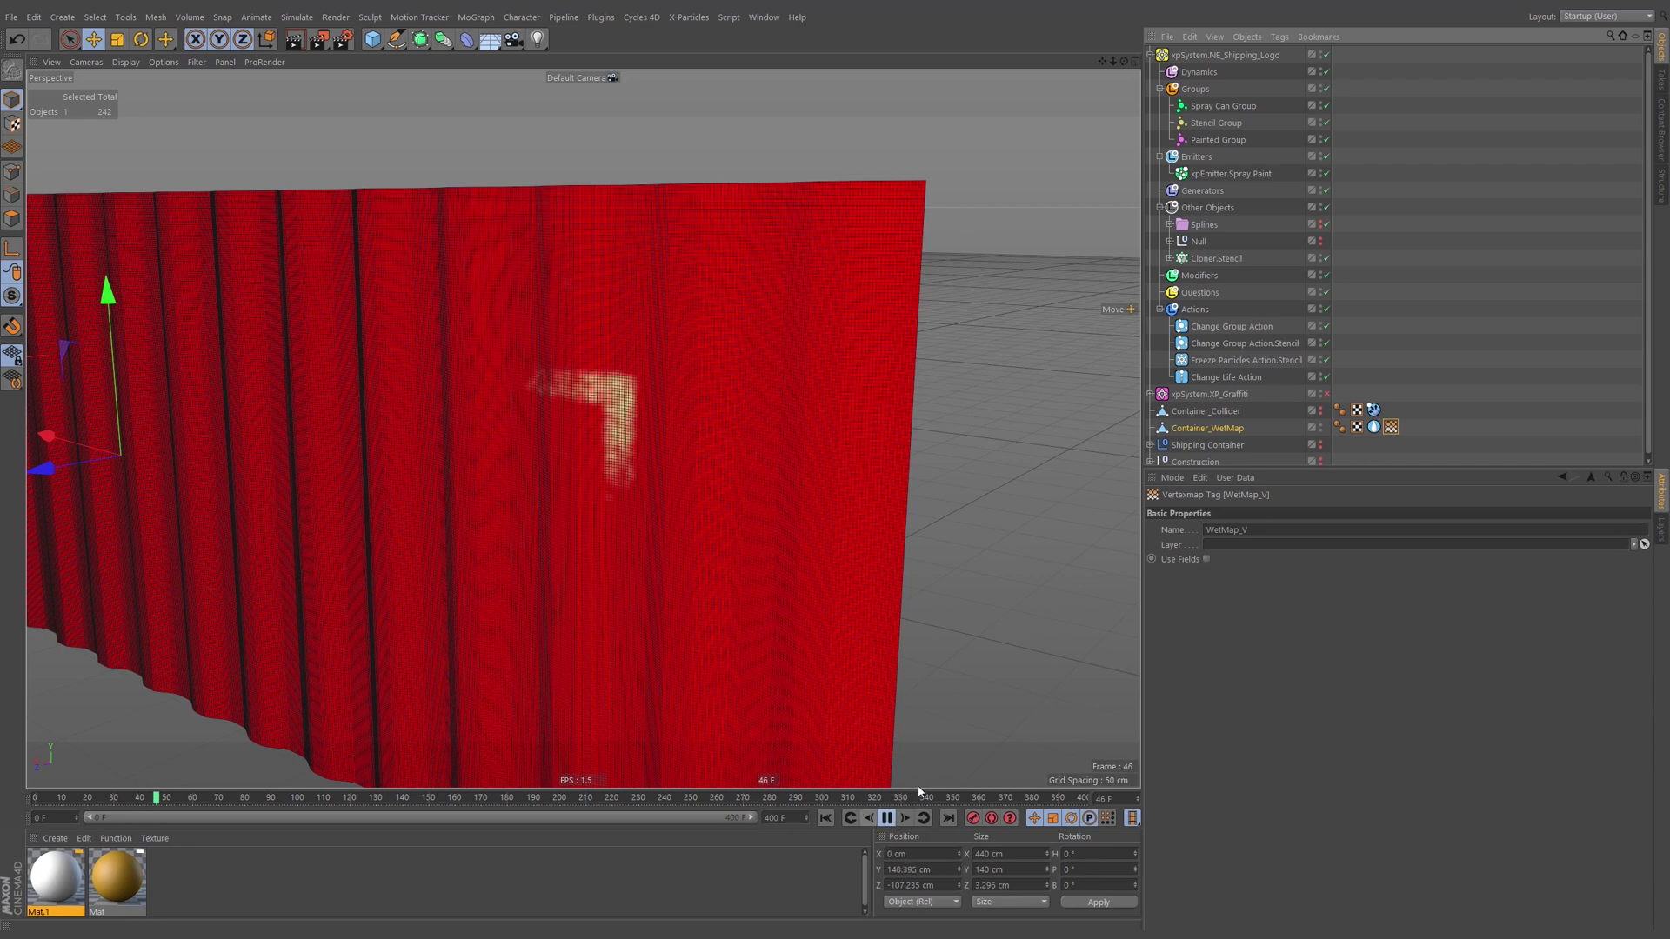
left_click(887, 823)
right_click_drag(601, 400, 701, 628, "alt")
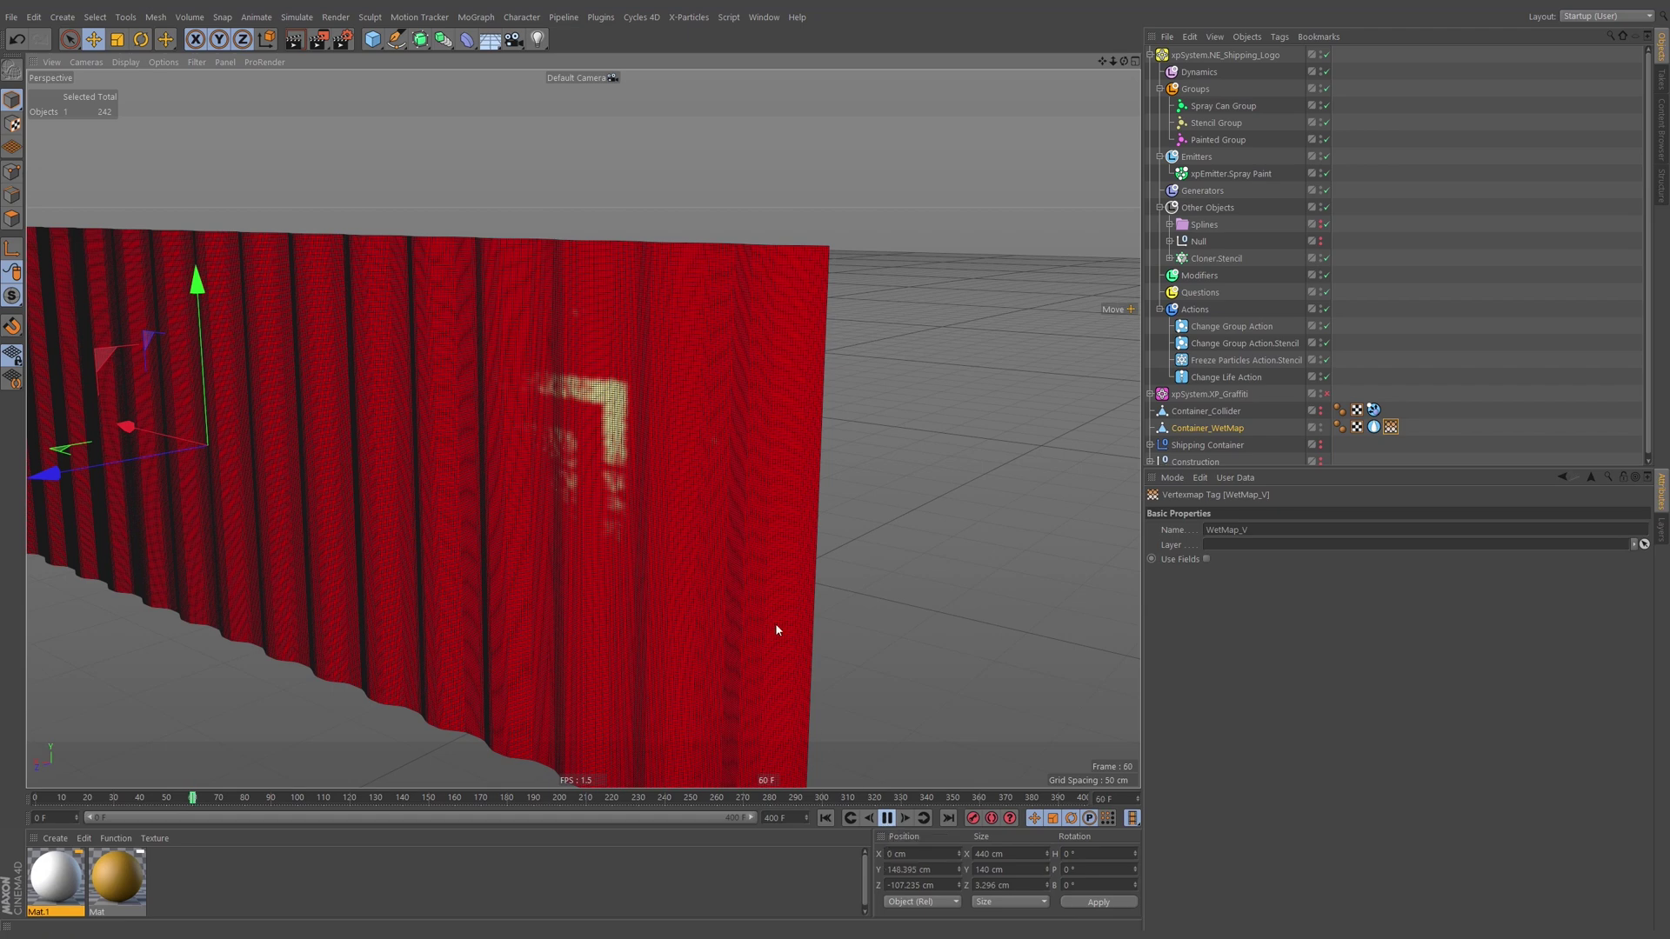
Switch the viewport to Gouraud shading without lines and run the simulation to frame 87 with WetMap_V displayed.
left_click(1444, 378)
key("n")
key("a")
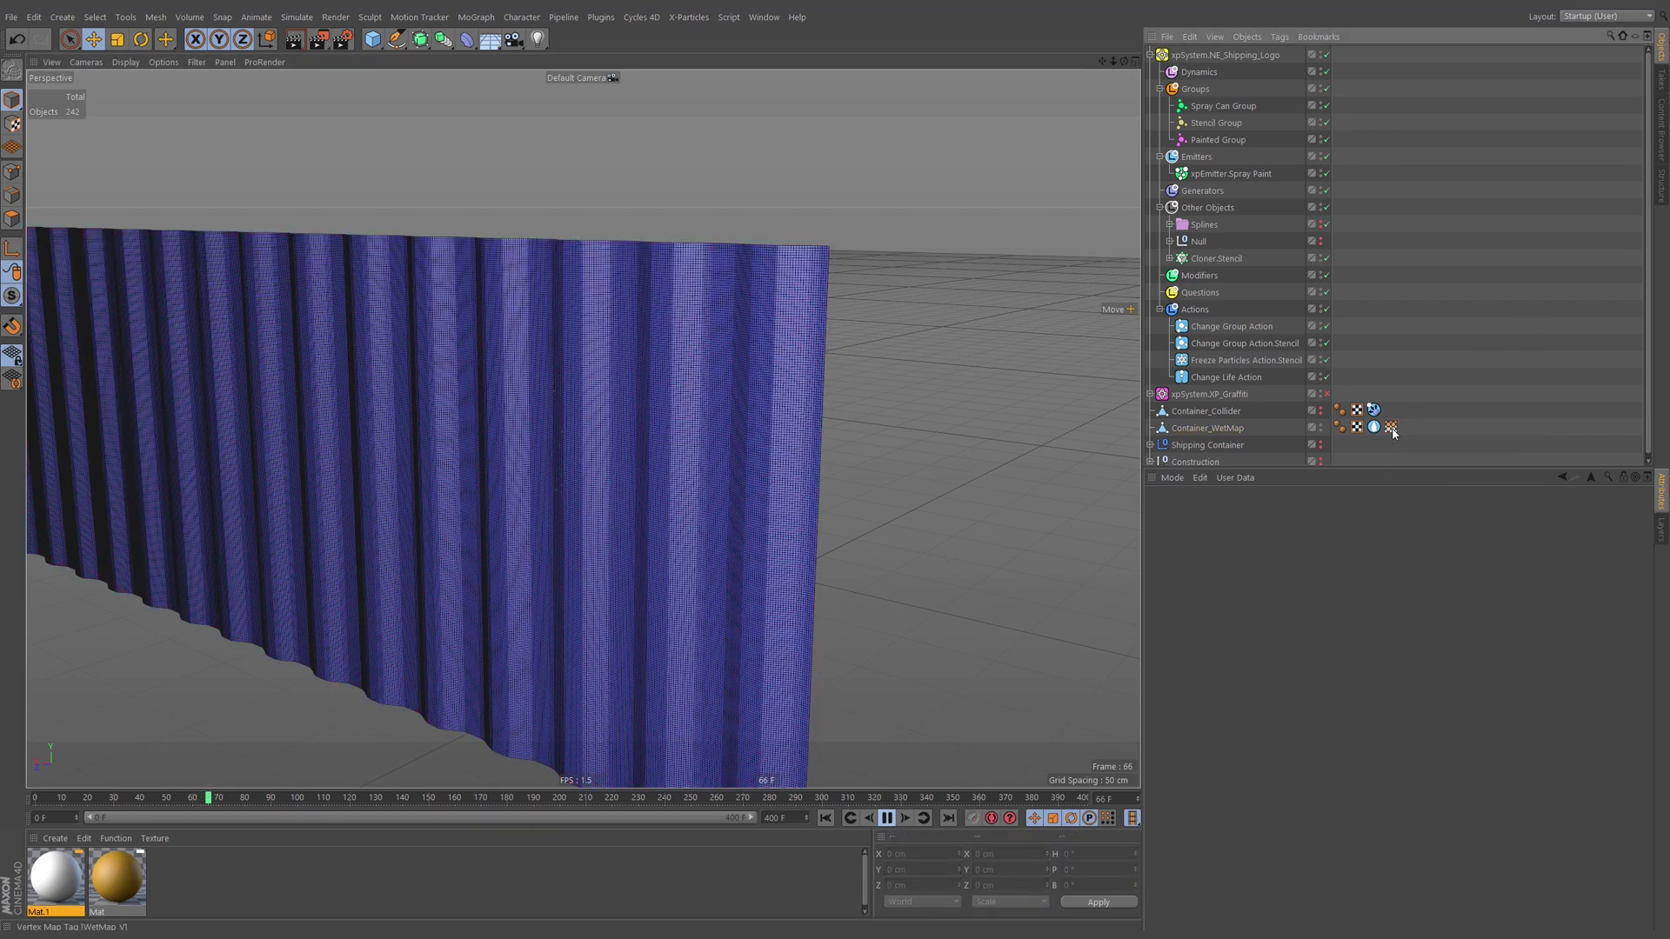
left_click(1390, 427)
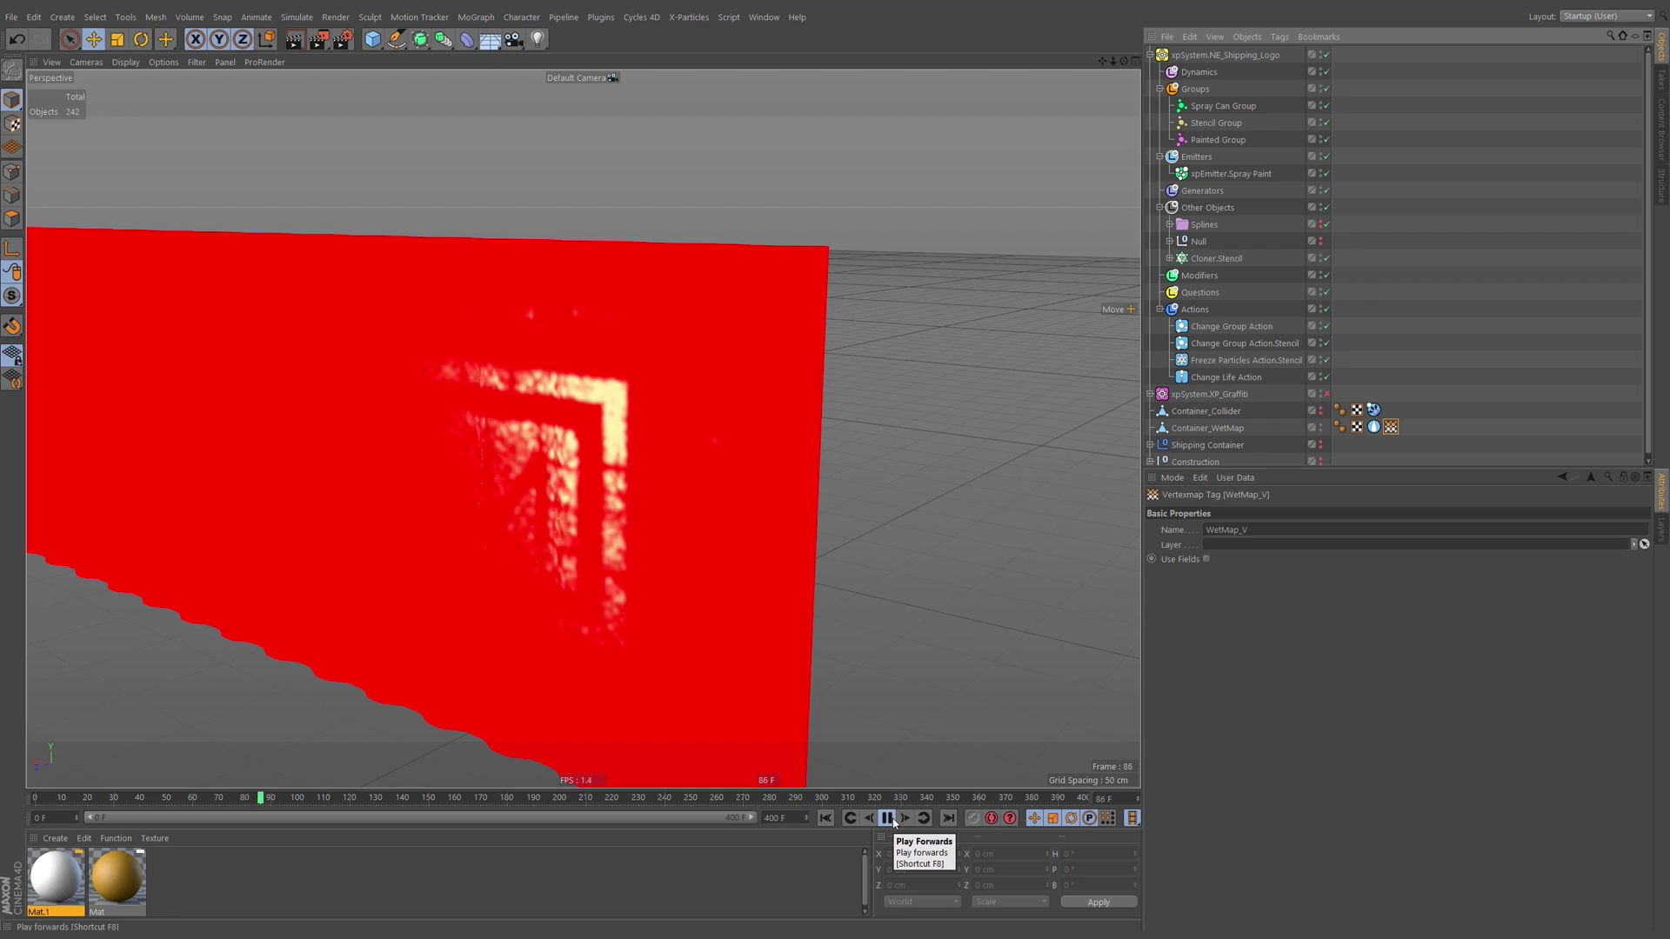
left_click(889, 819)
Set the xpEmitter.Spray Paint birthrate to 40000 and replay the simulation from the start to frame 44.
left_click(1228, 174)
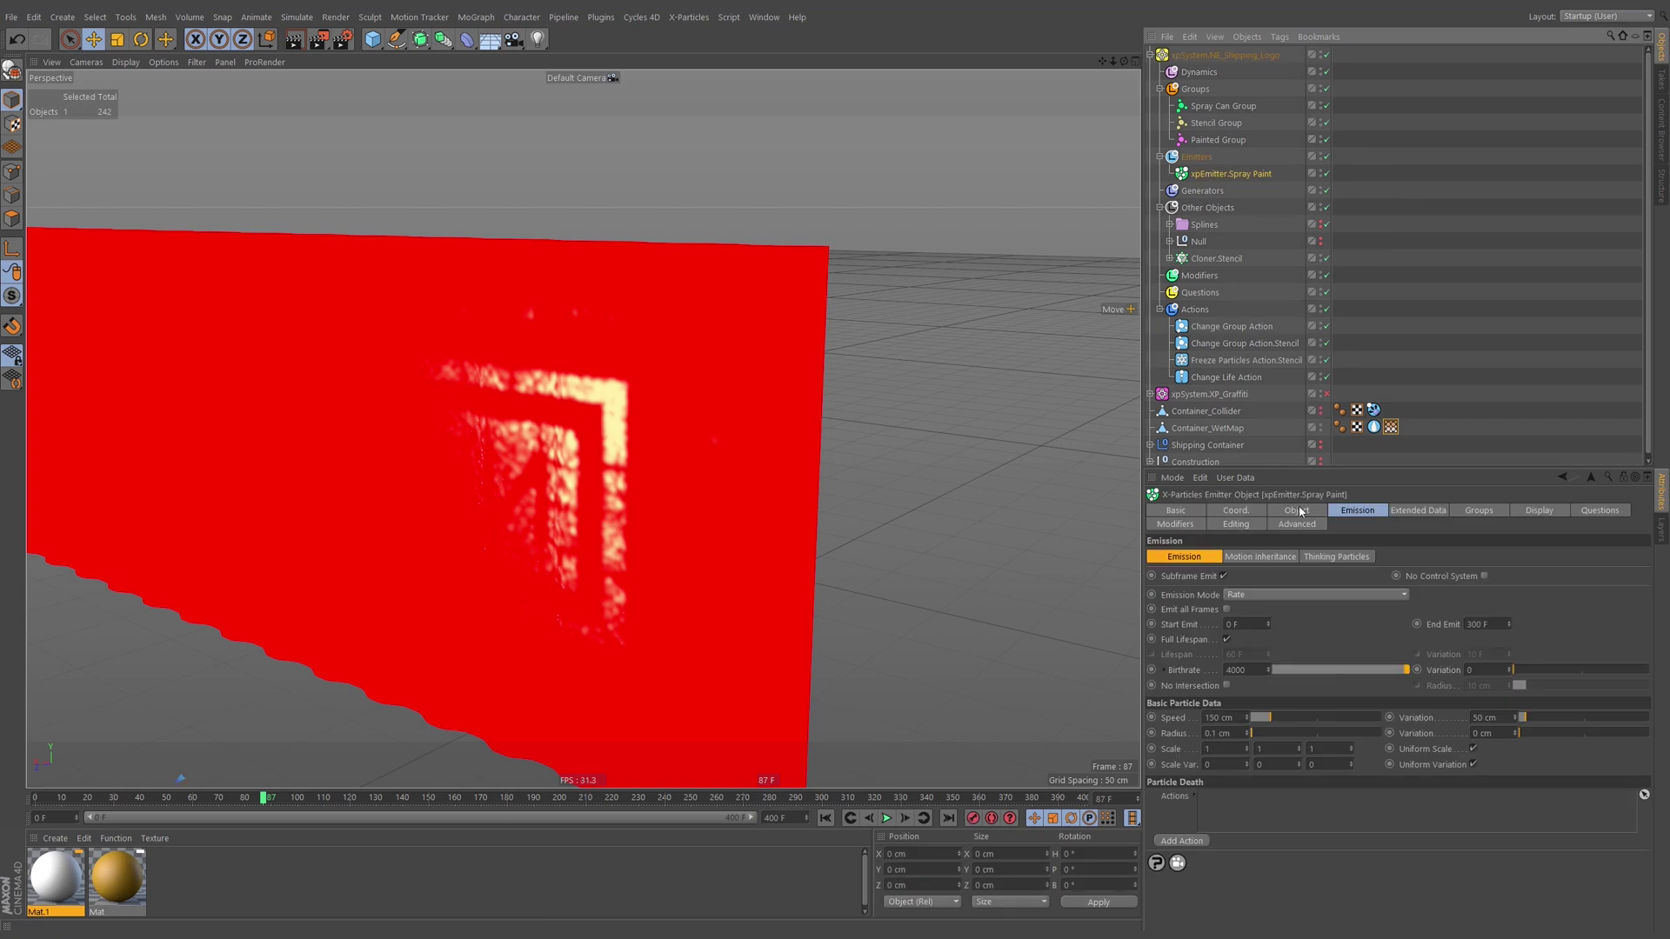
left_click(1258, 674)
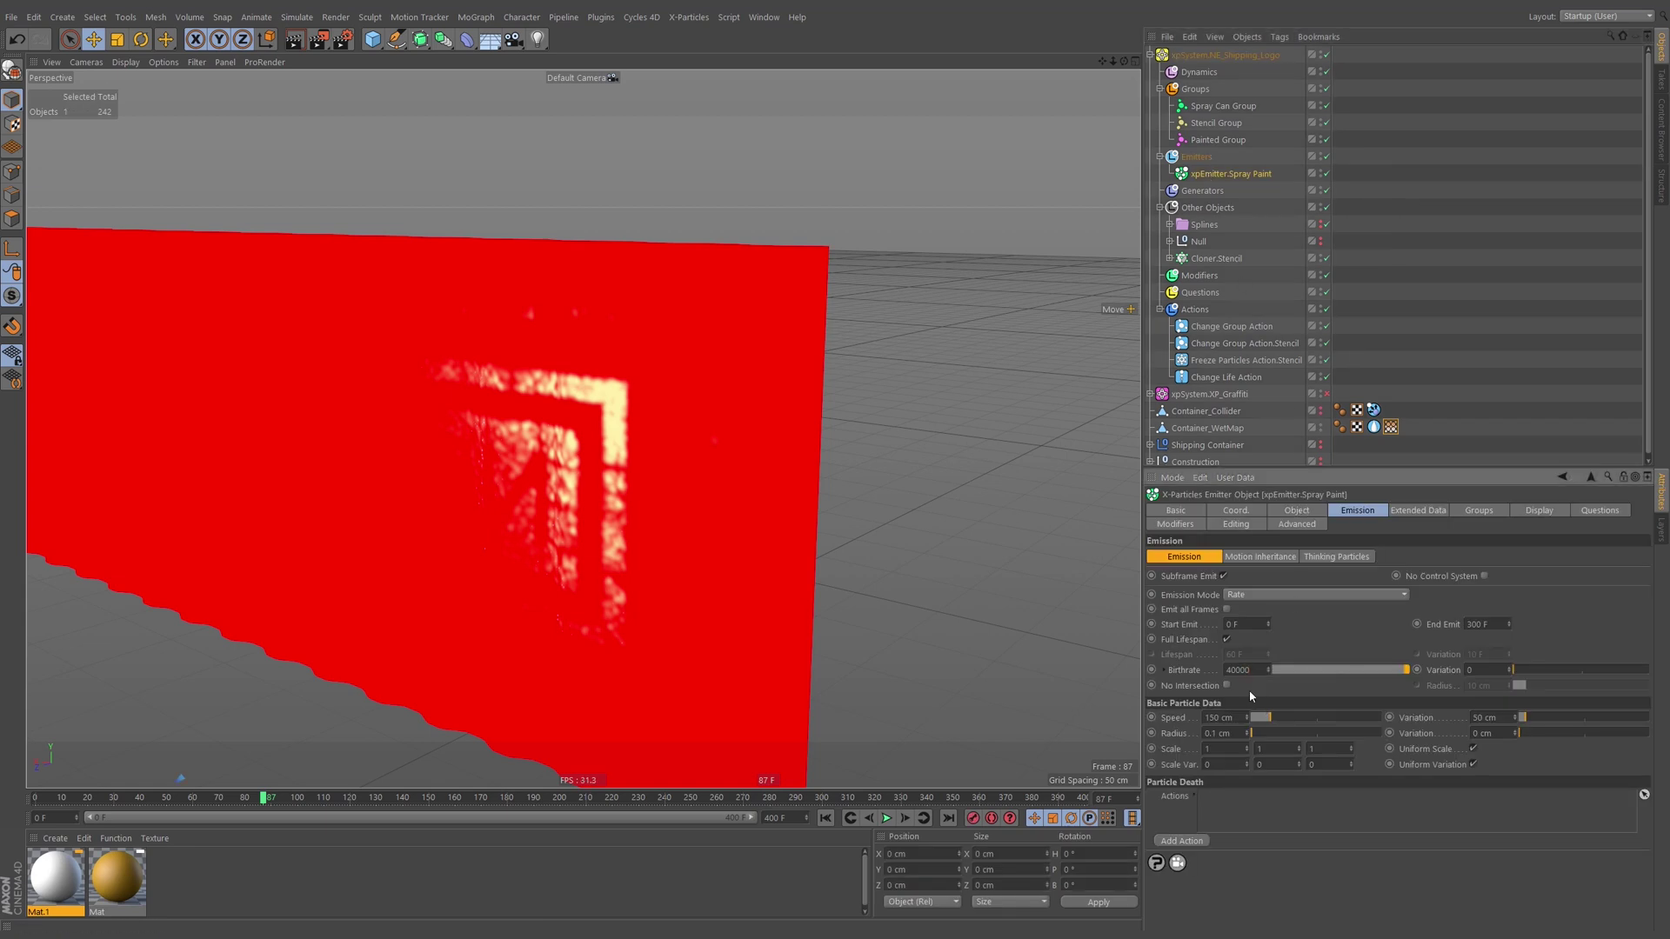
left_click(825, 819)
left_click(887, 819)
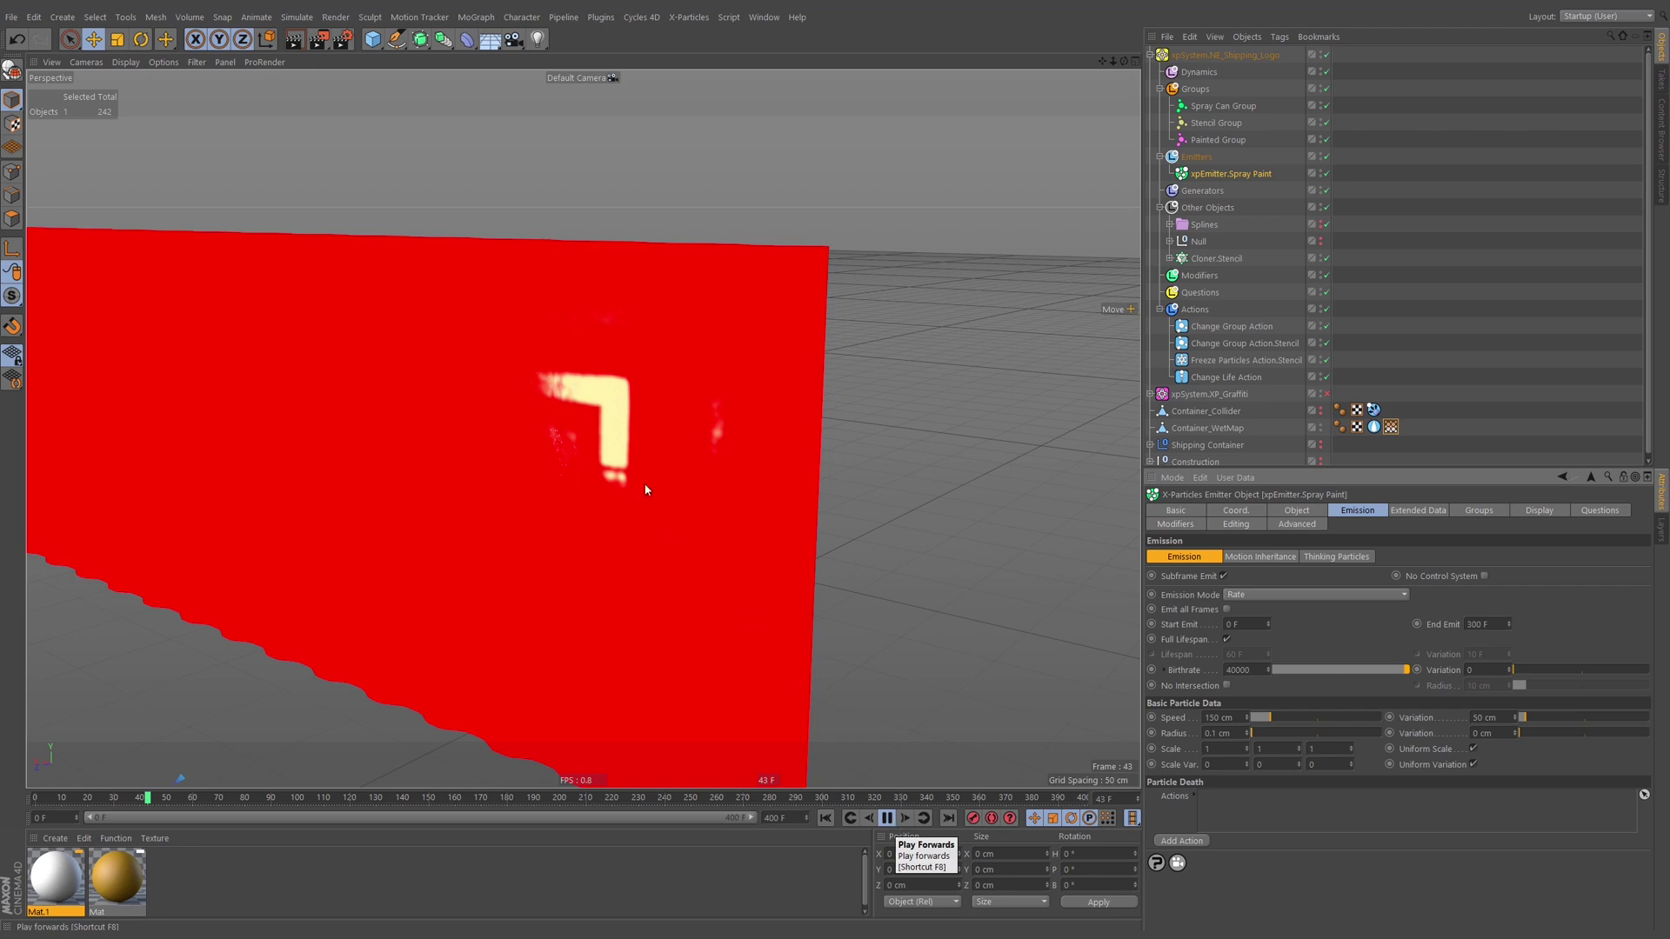
mouse_move(721, 428)
left_mouse_down("alt")
mouse_move(986, 390)
mouse_move(798, 389)
mouse_move(752, 426)
left_mouse_up("alt")
left_click(1348, 321)
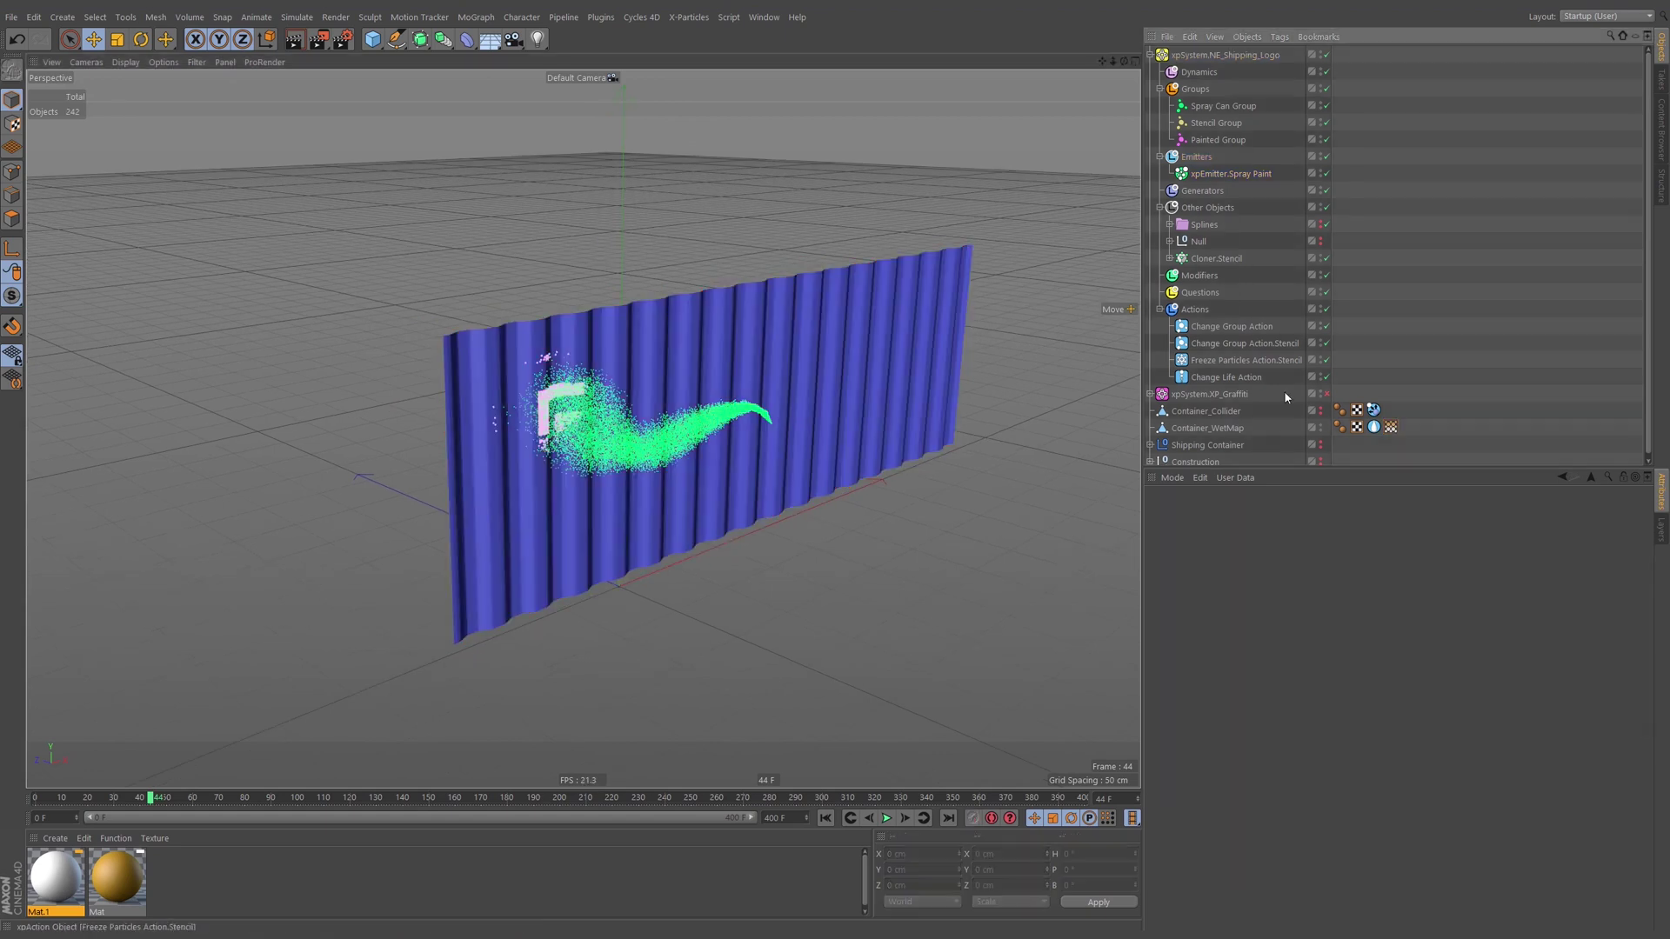
left_click(1209, 429)
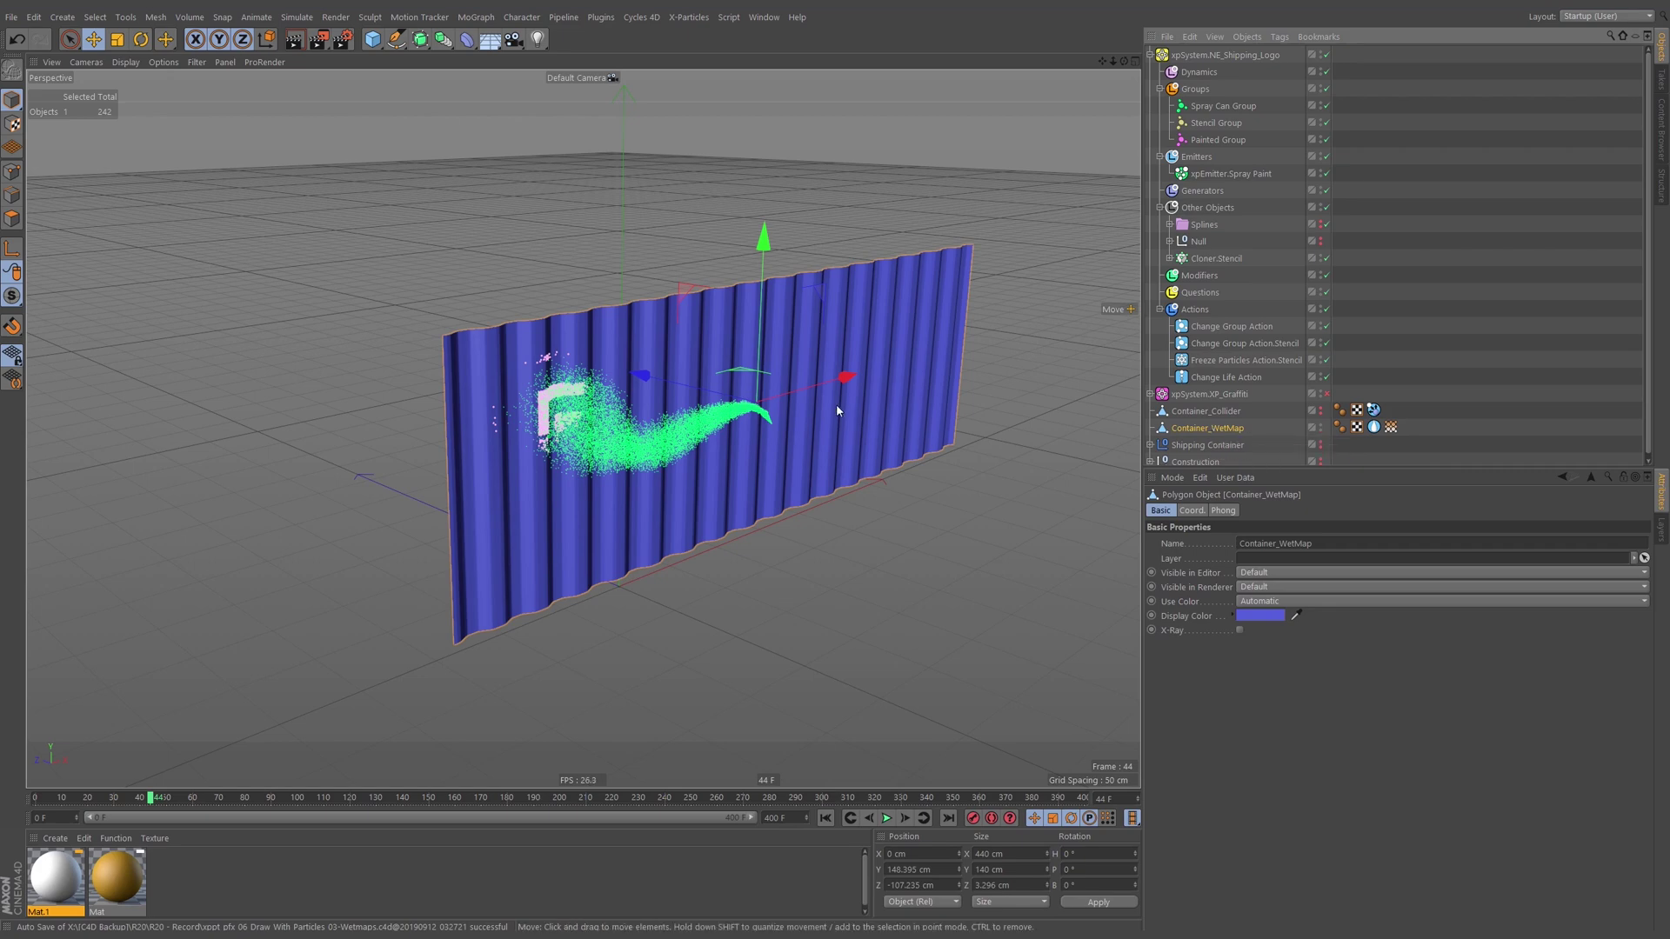
middle_click_drag(839, 406, 801, 414, "alt")
right_click_drag(801, 414, 837, 412, "alt")
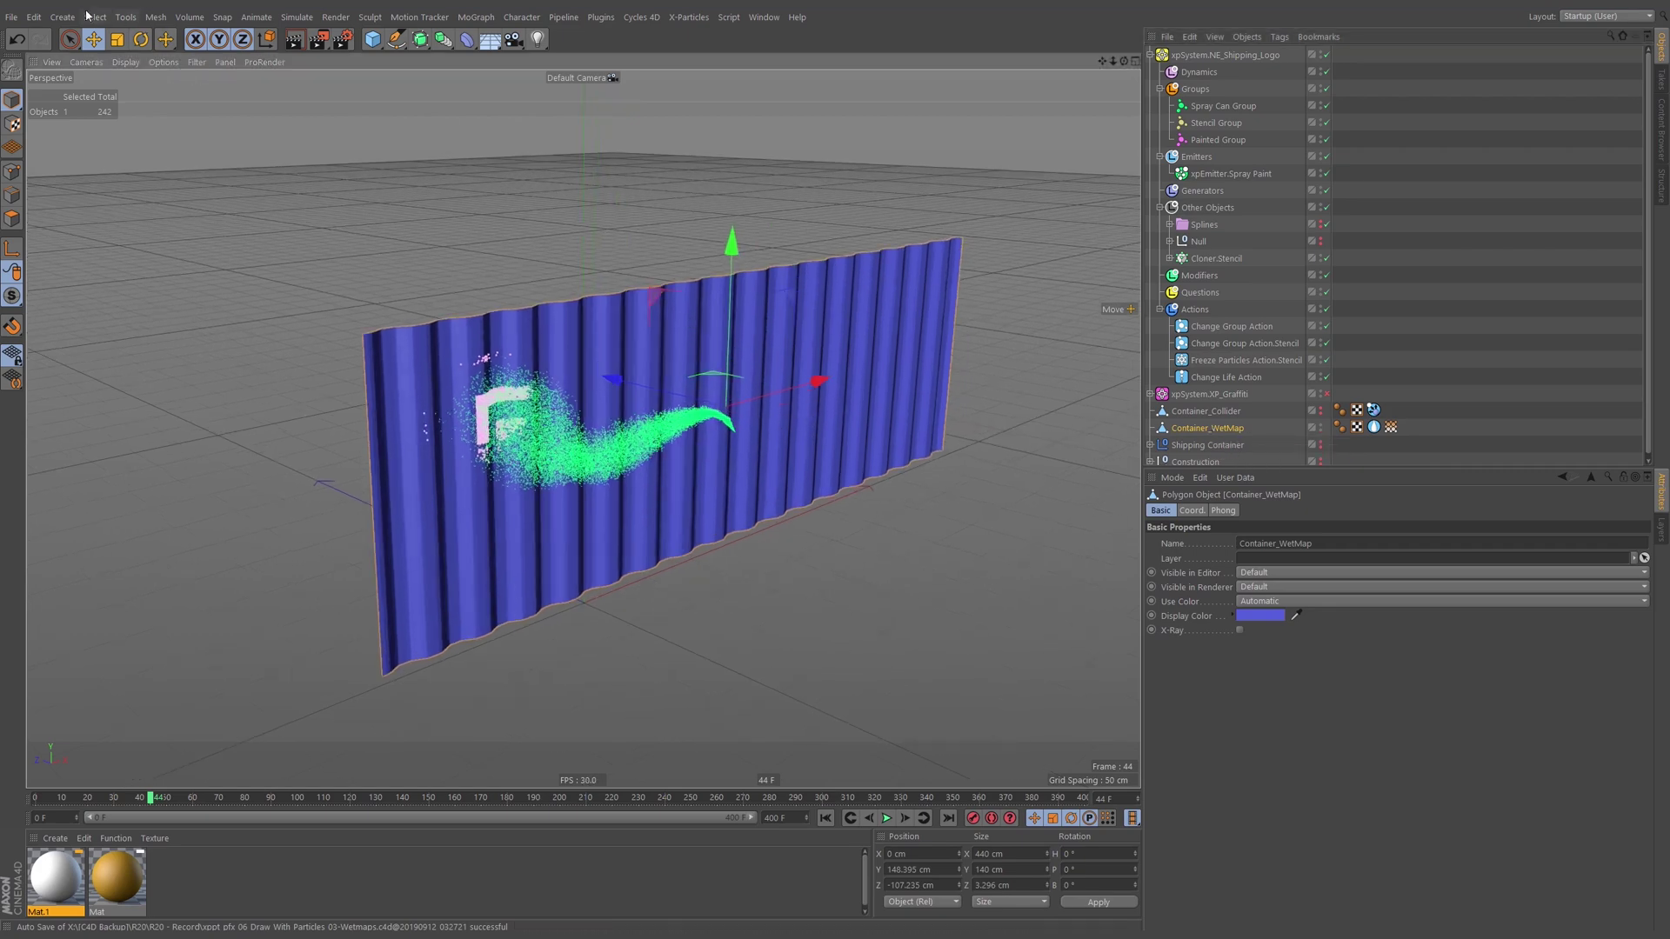
left_click(11, 17)
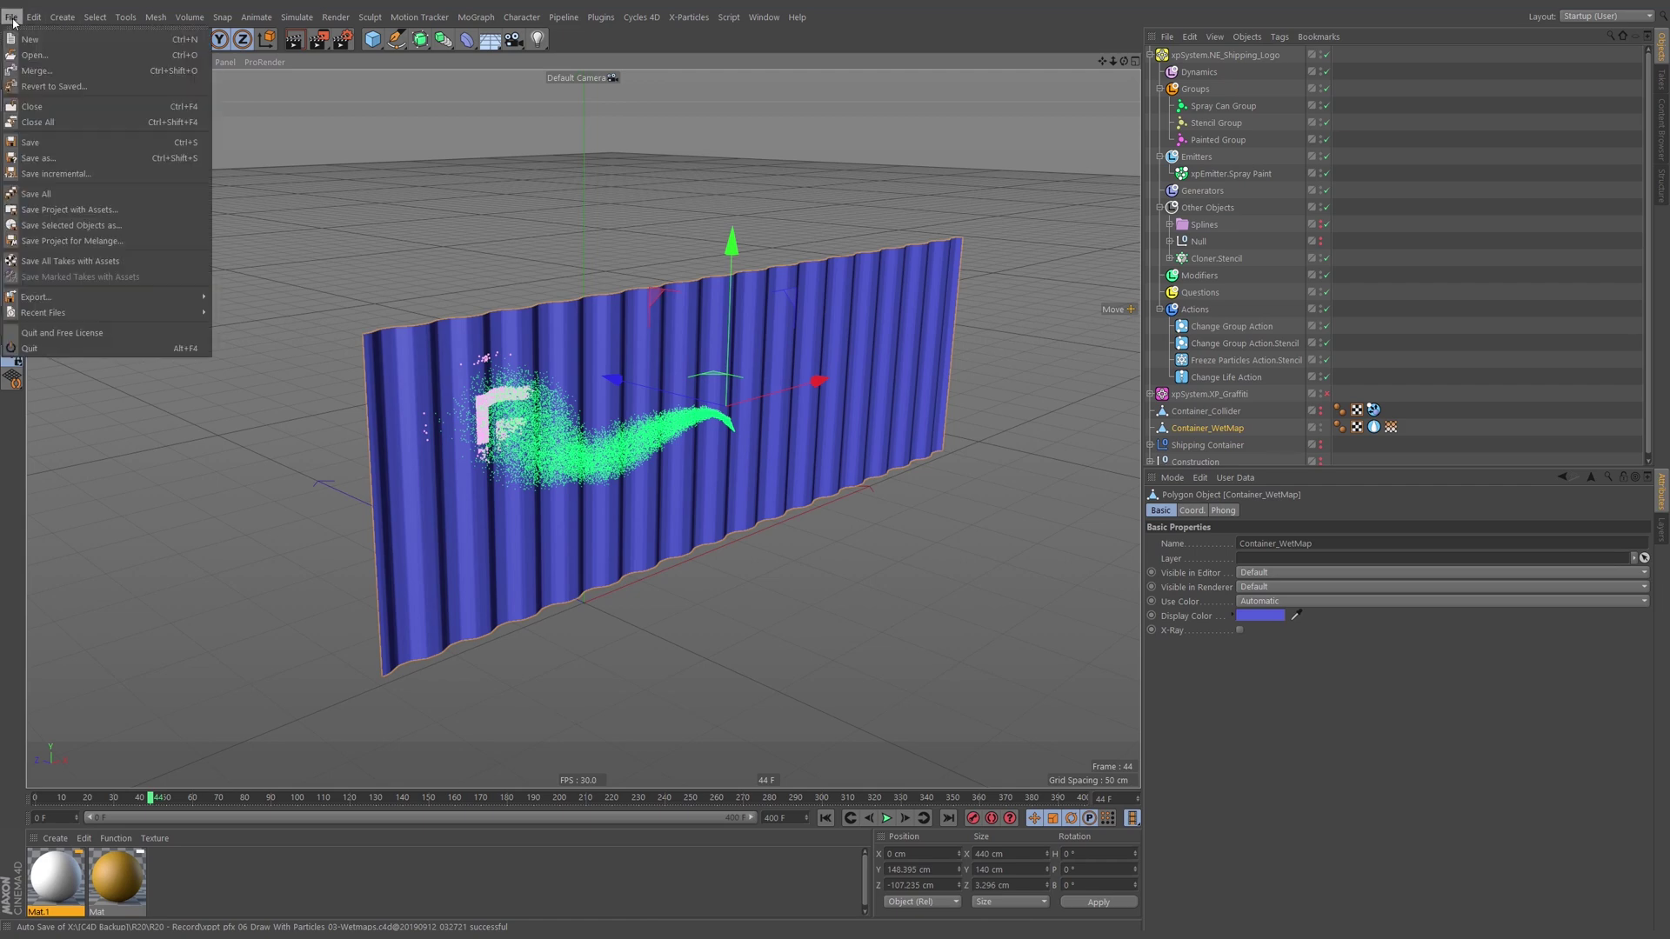
mouse_move(105, 297)
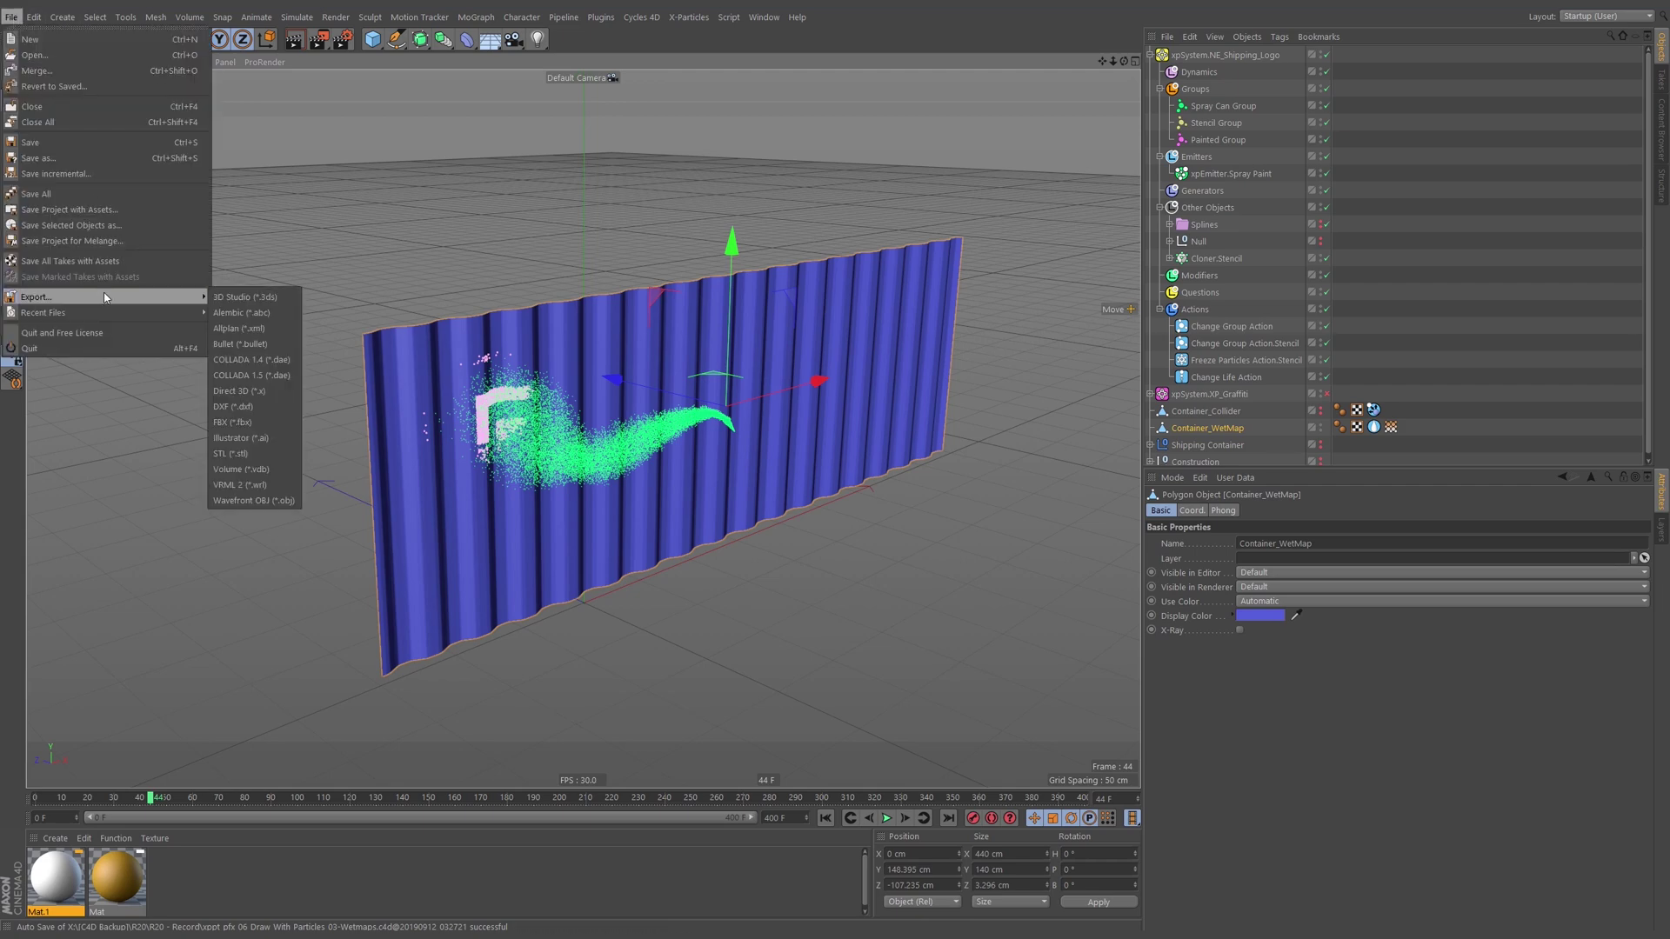
left_click(263, 319)
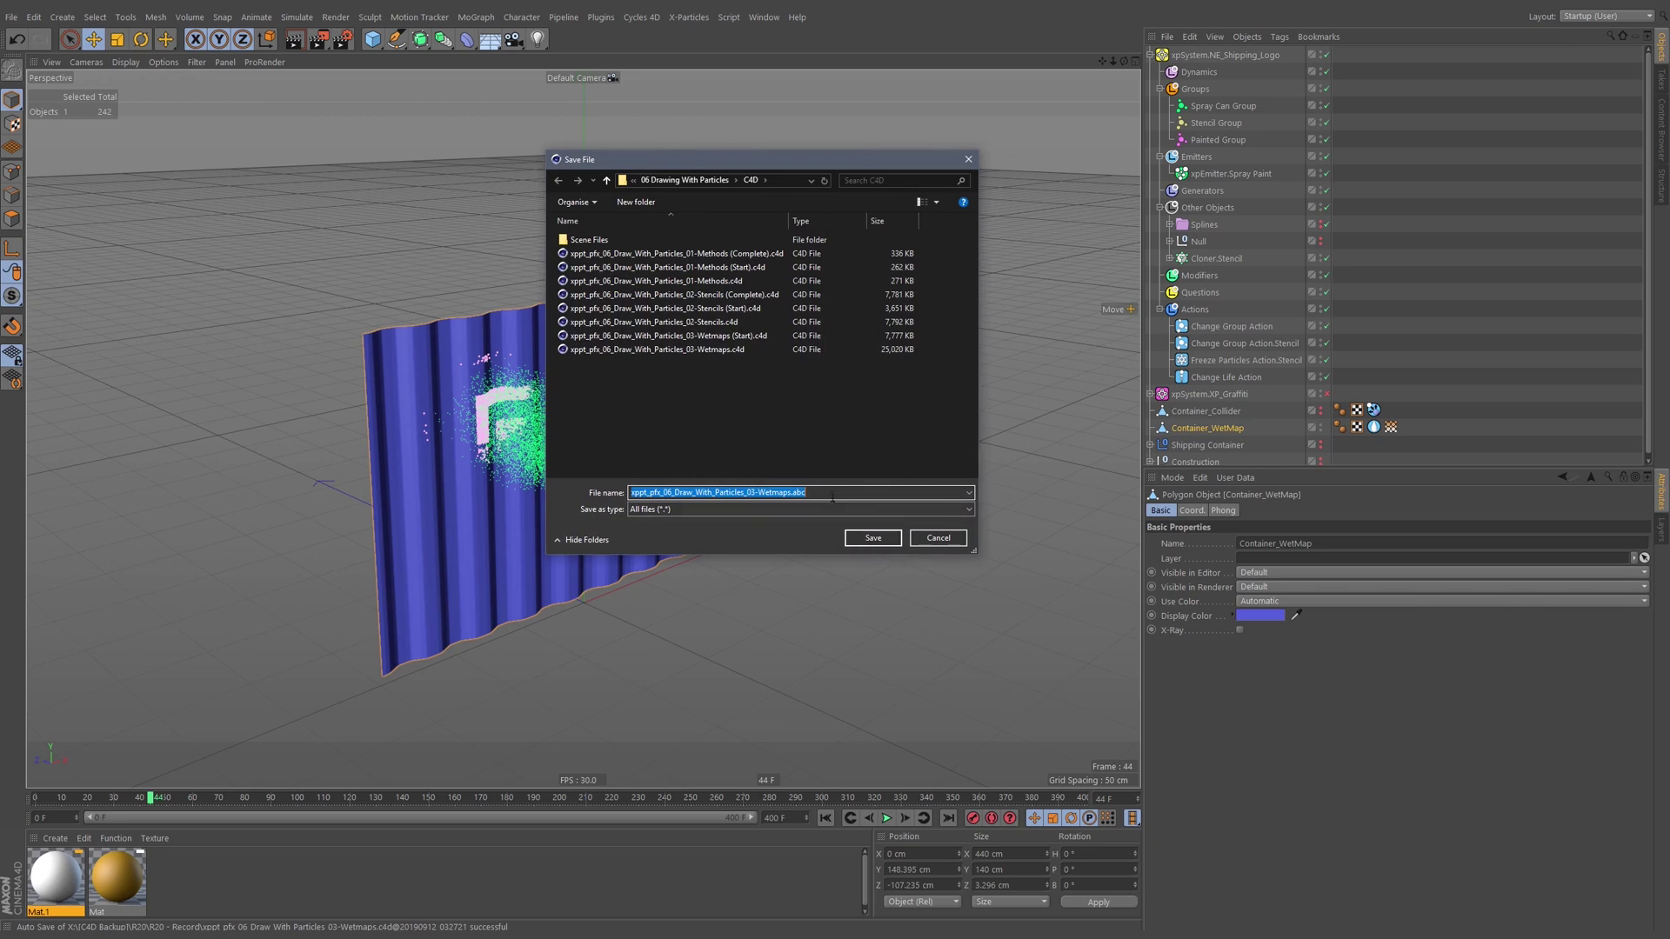
left_click(873, 538)
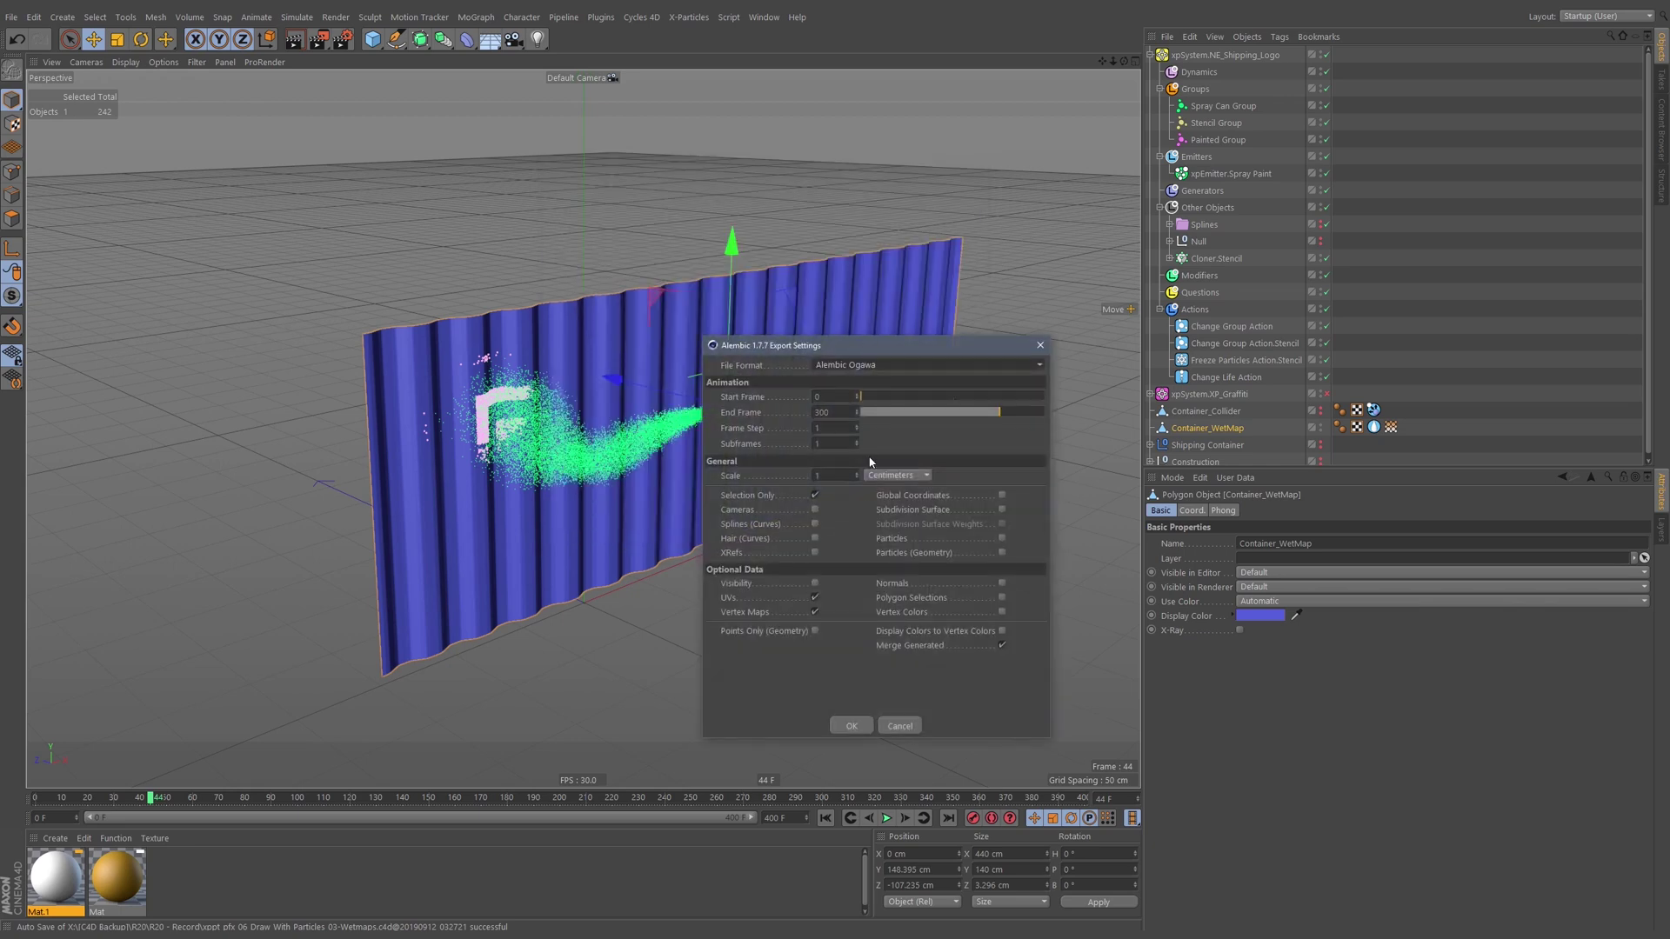
left_click_drag(1016, 414, 1020, 416)
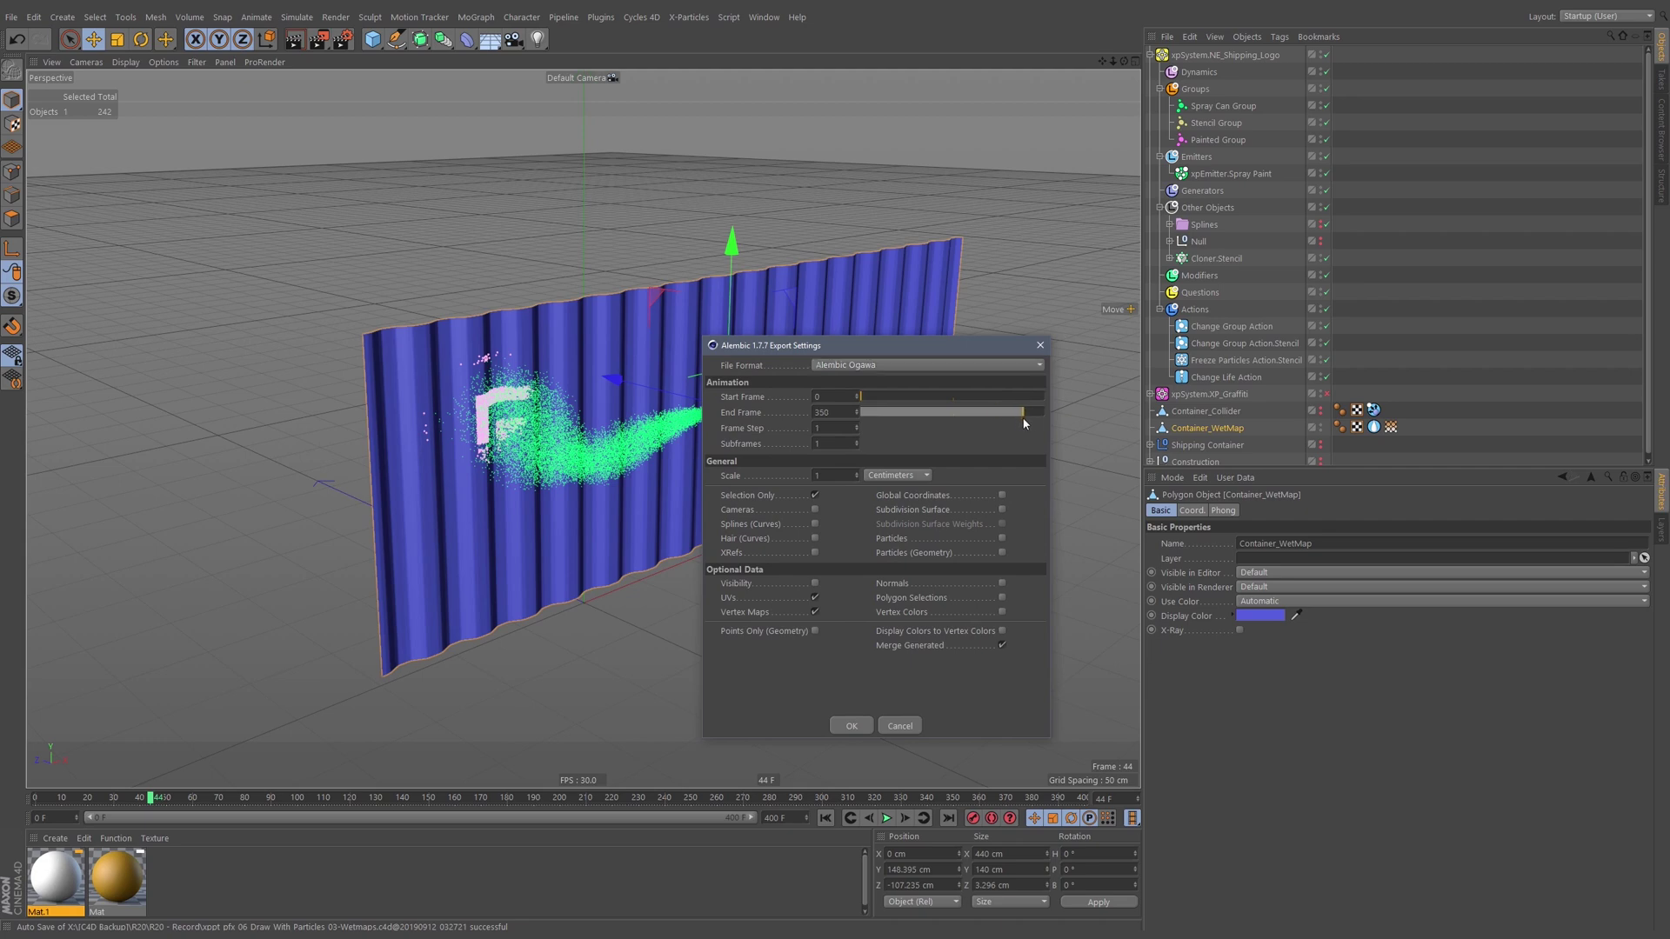
left_click_drag(902, 376, 952, 374)
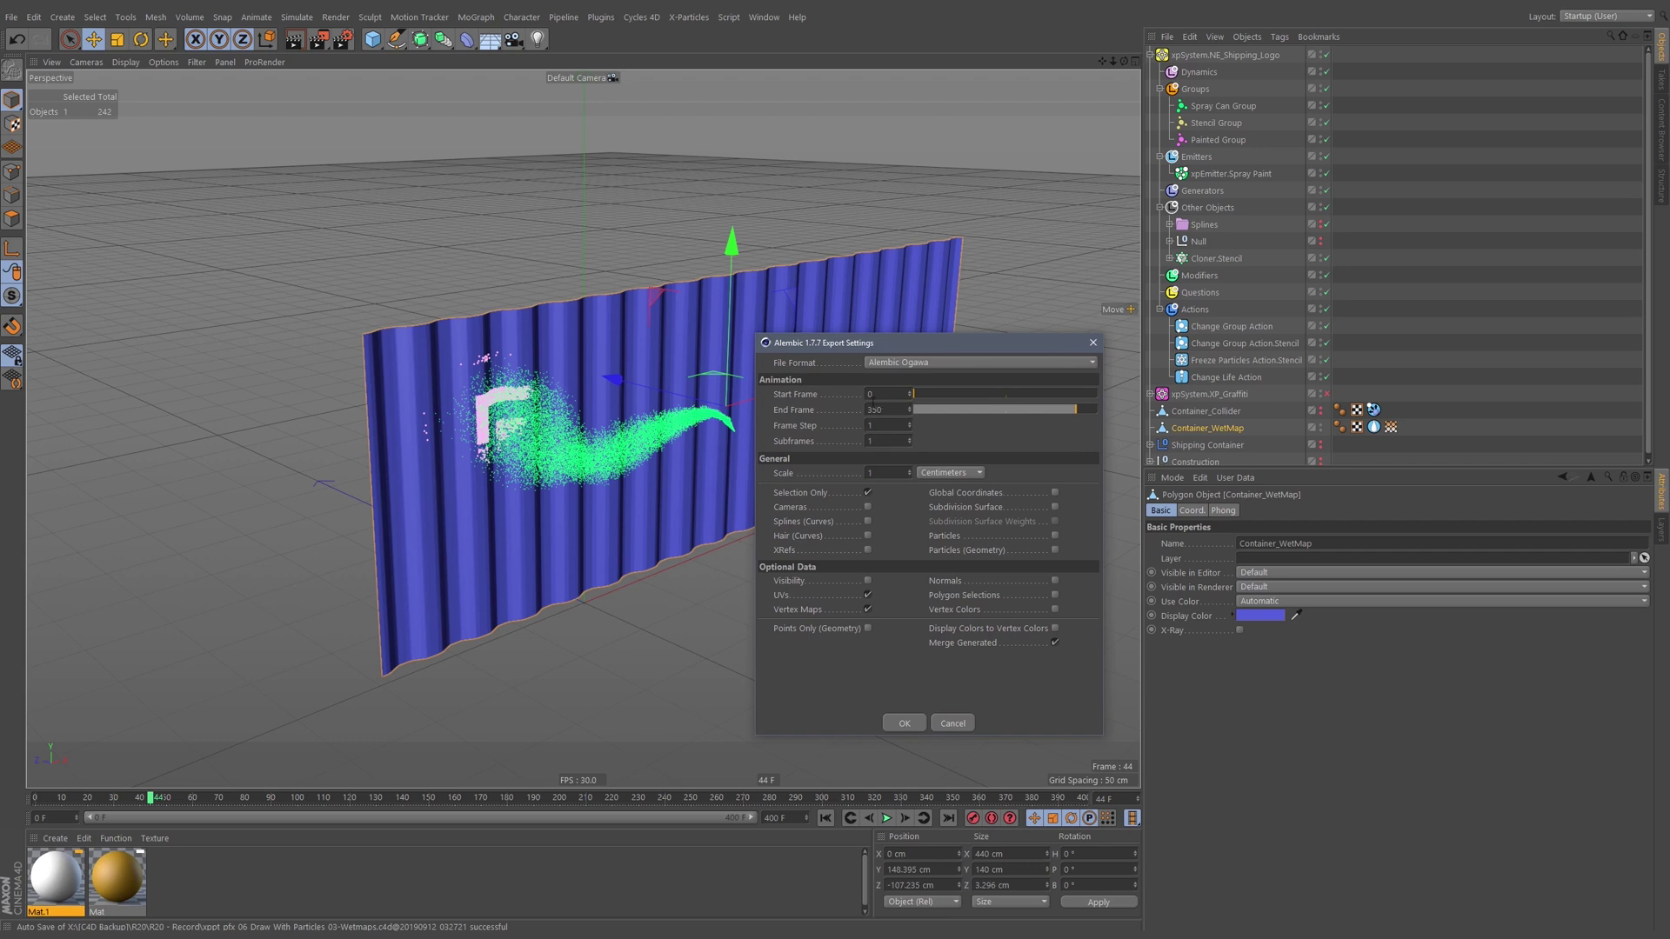
left_click(1093, 343)
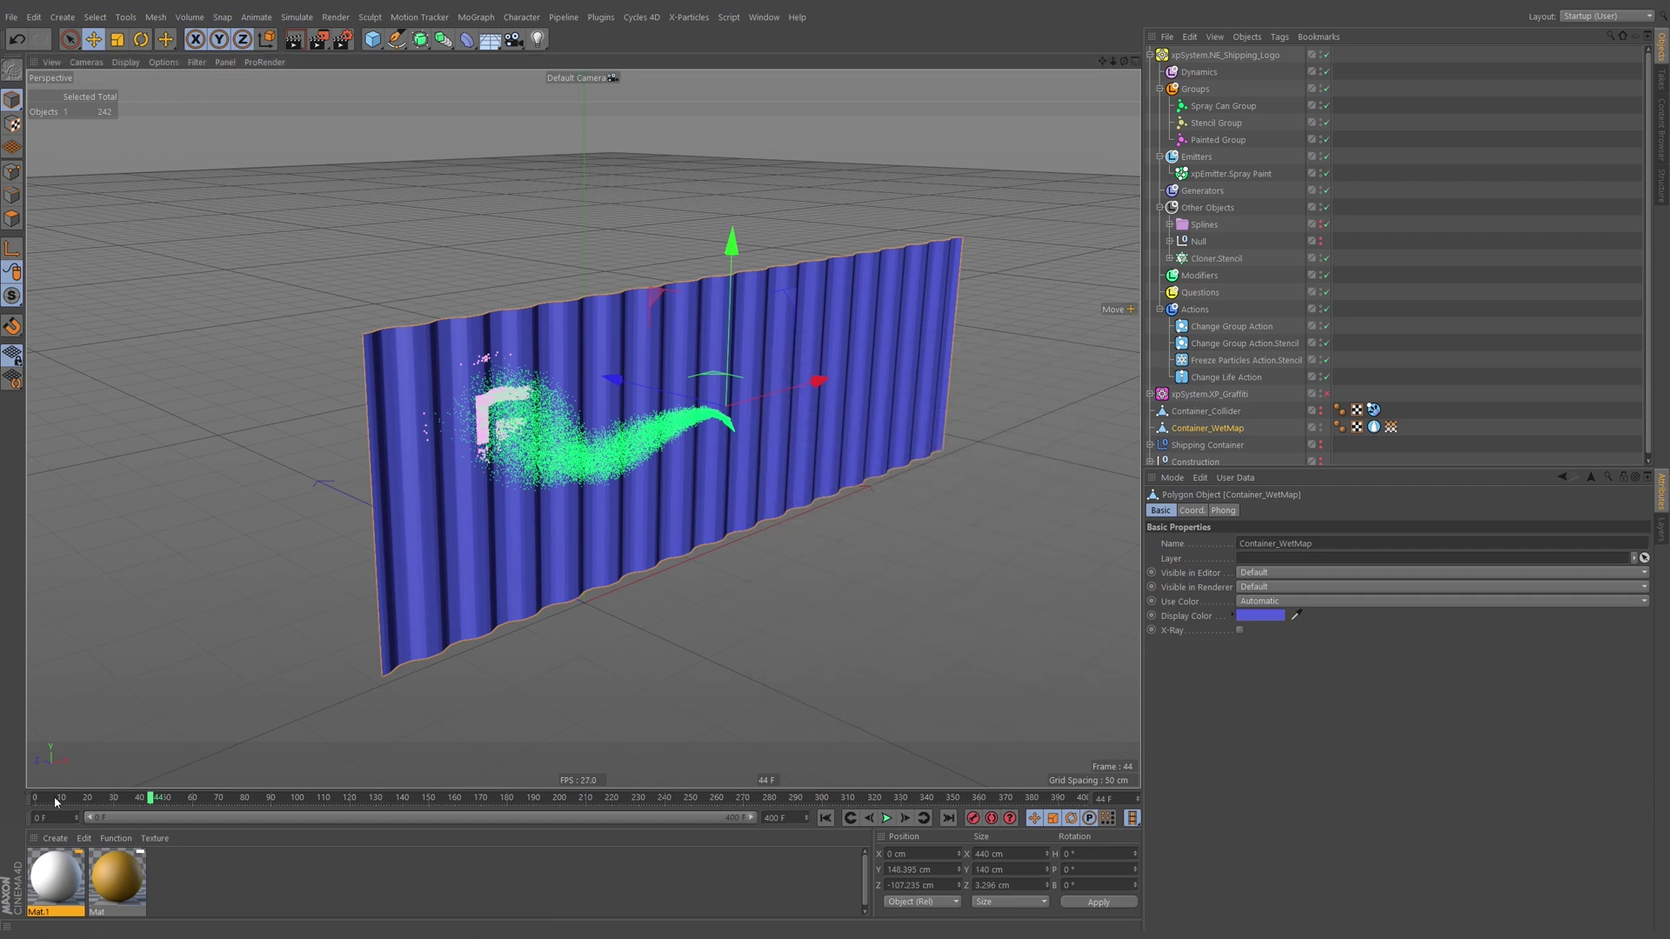
Replay the spray simulation from the start of the timeline to frame 10.
left_click(825, 817)
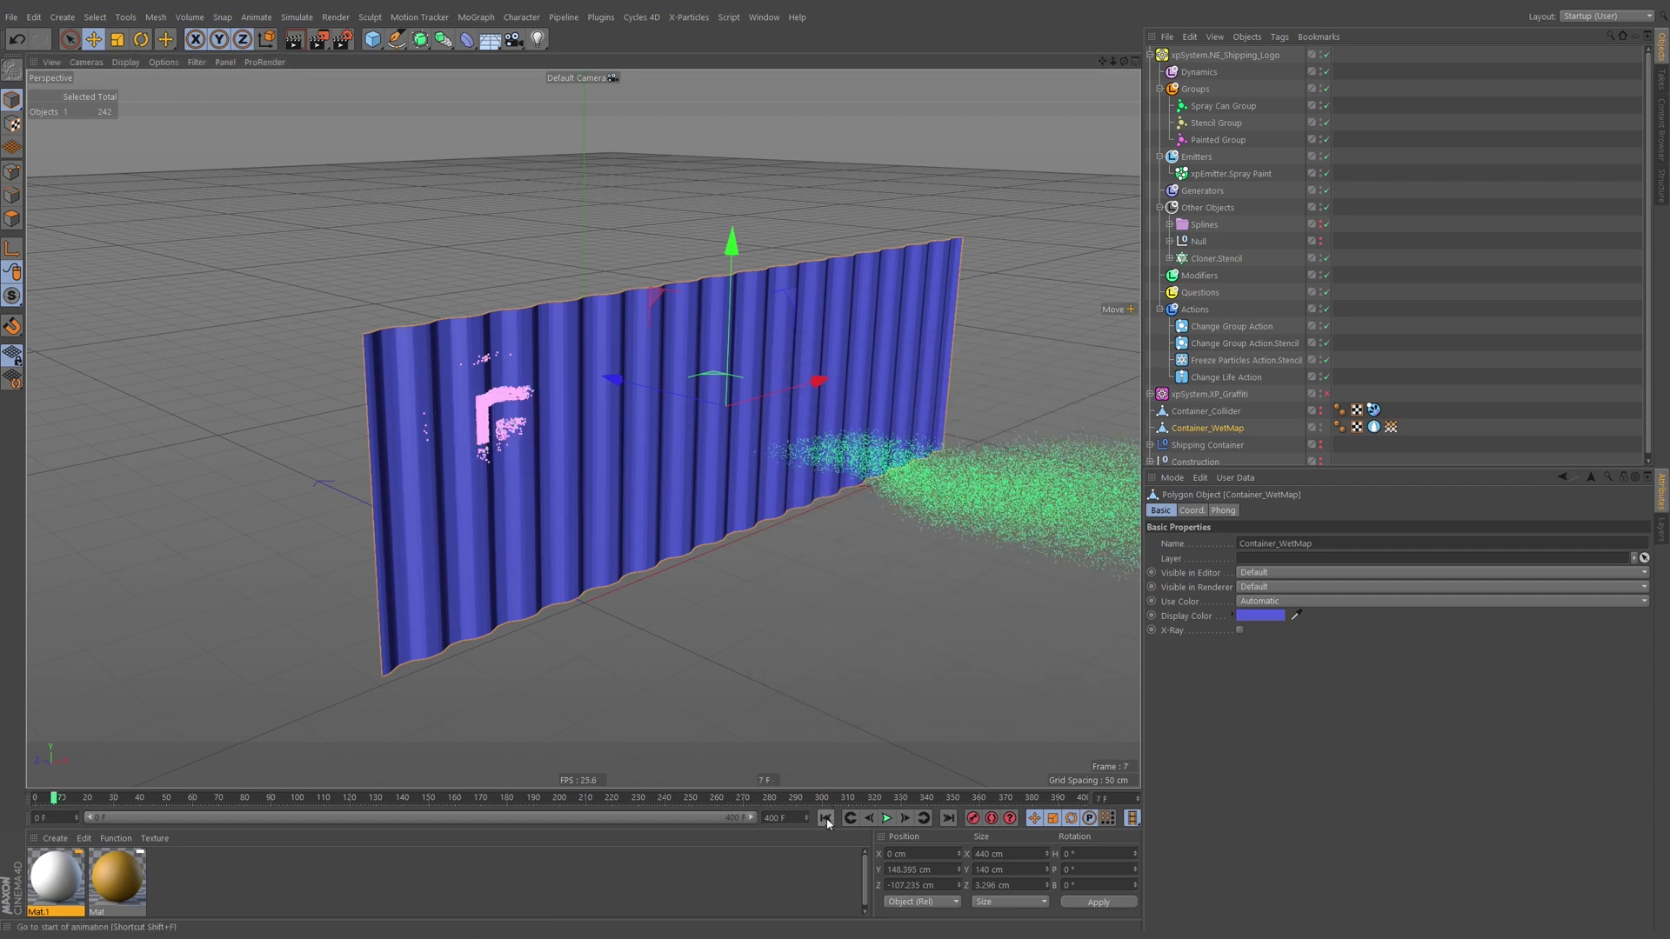
left_click(887, 817)
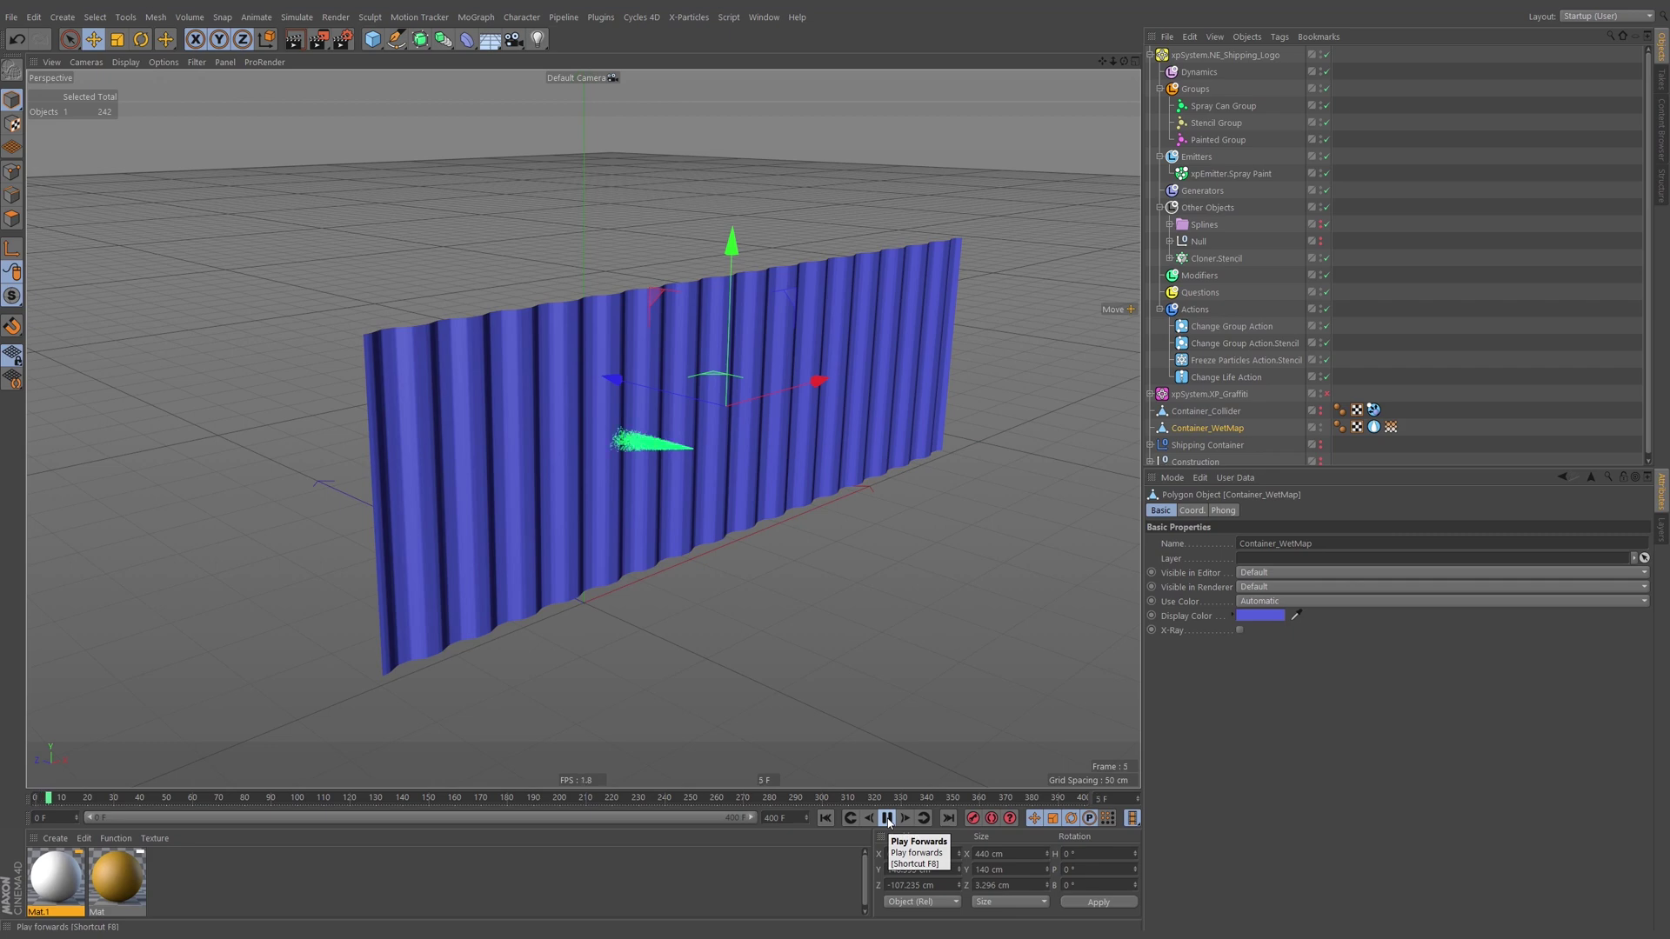
left_click(887, 818)
left_click(887, 818)
left_click(888, 819)
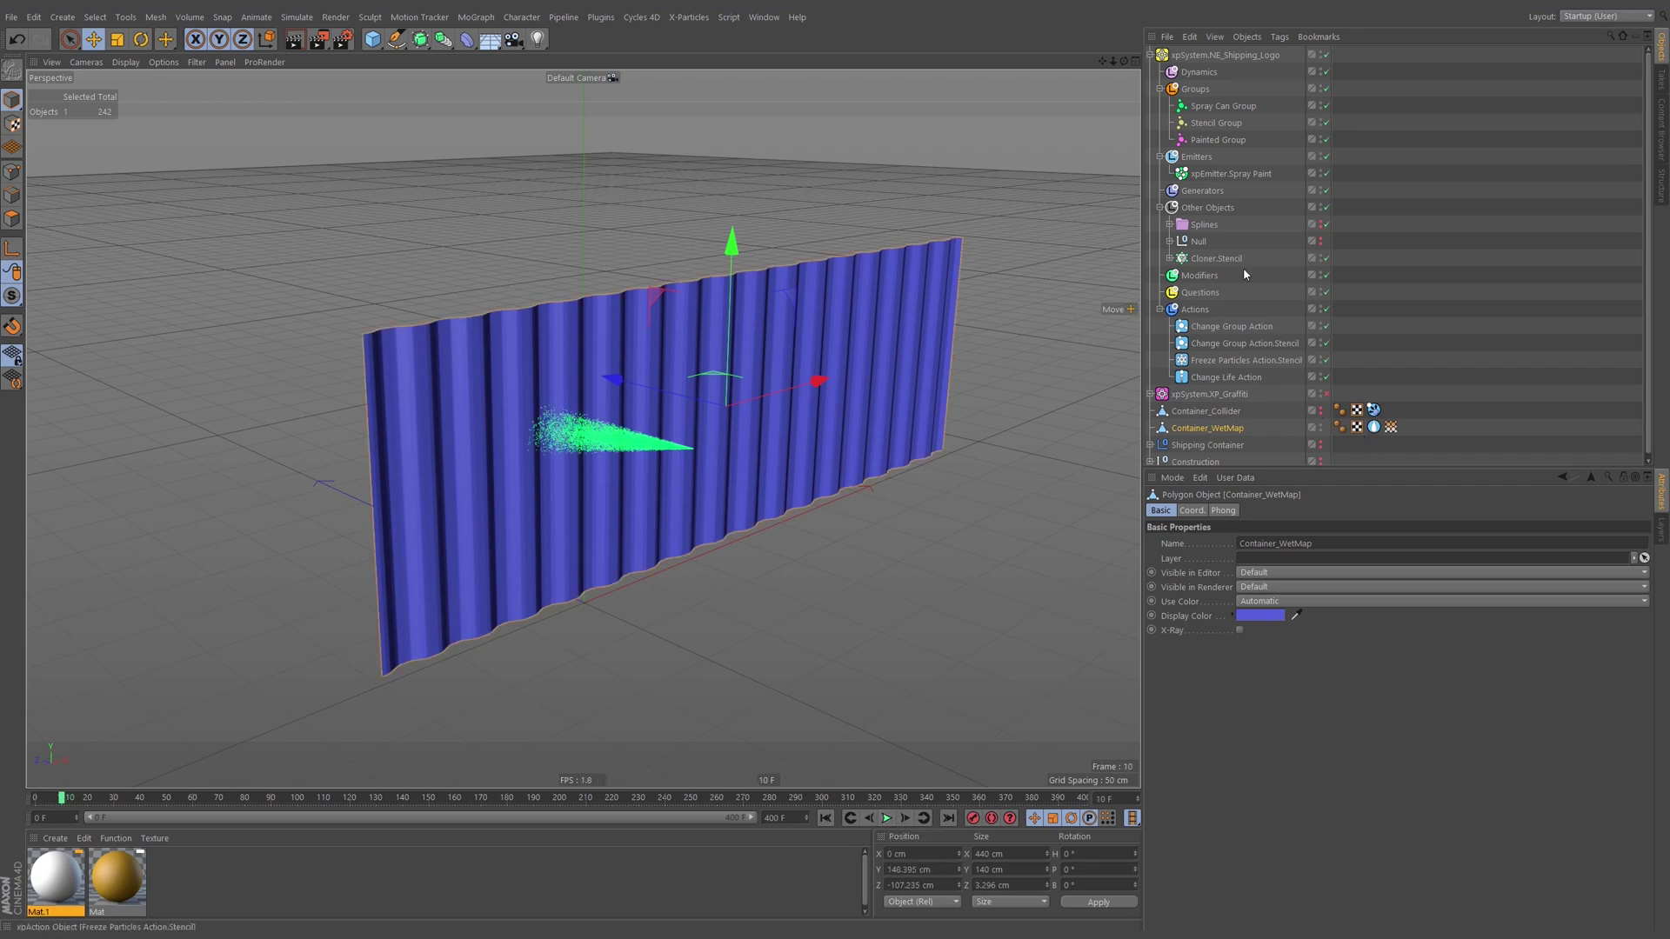
Set the Start Emit of xpEmitter.Spray Paint to frame 10.
left_click(1231, 174)
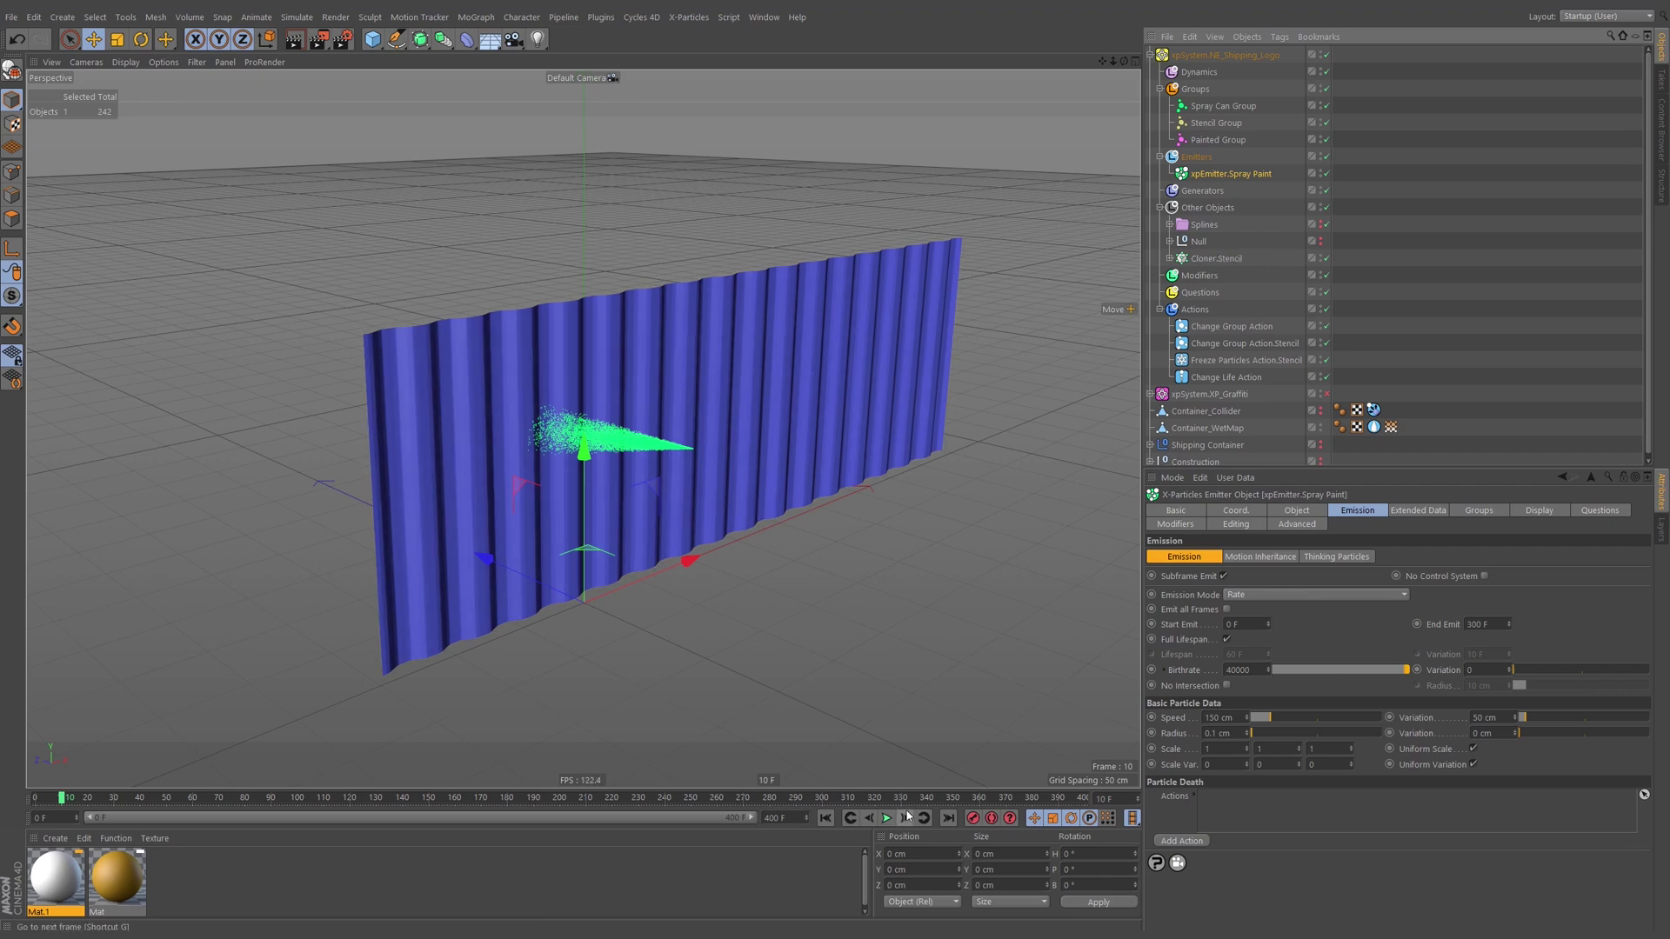
left_click(1215, 259)
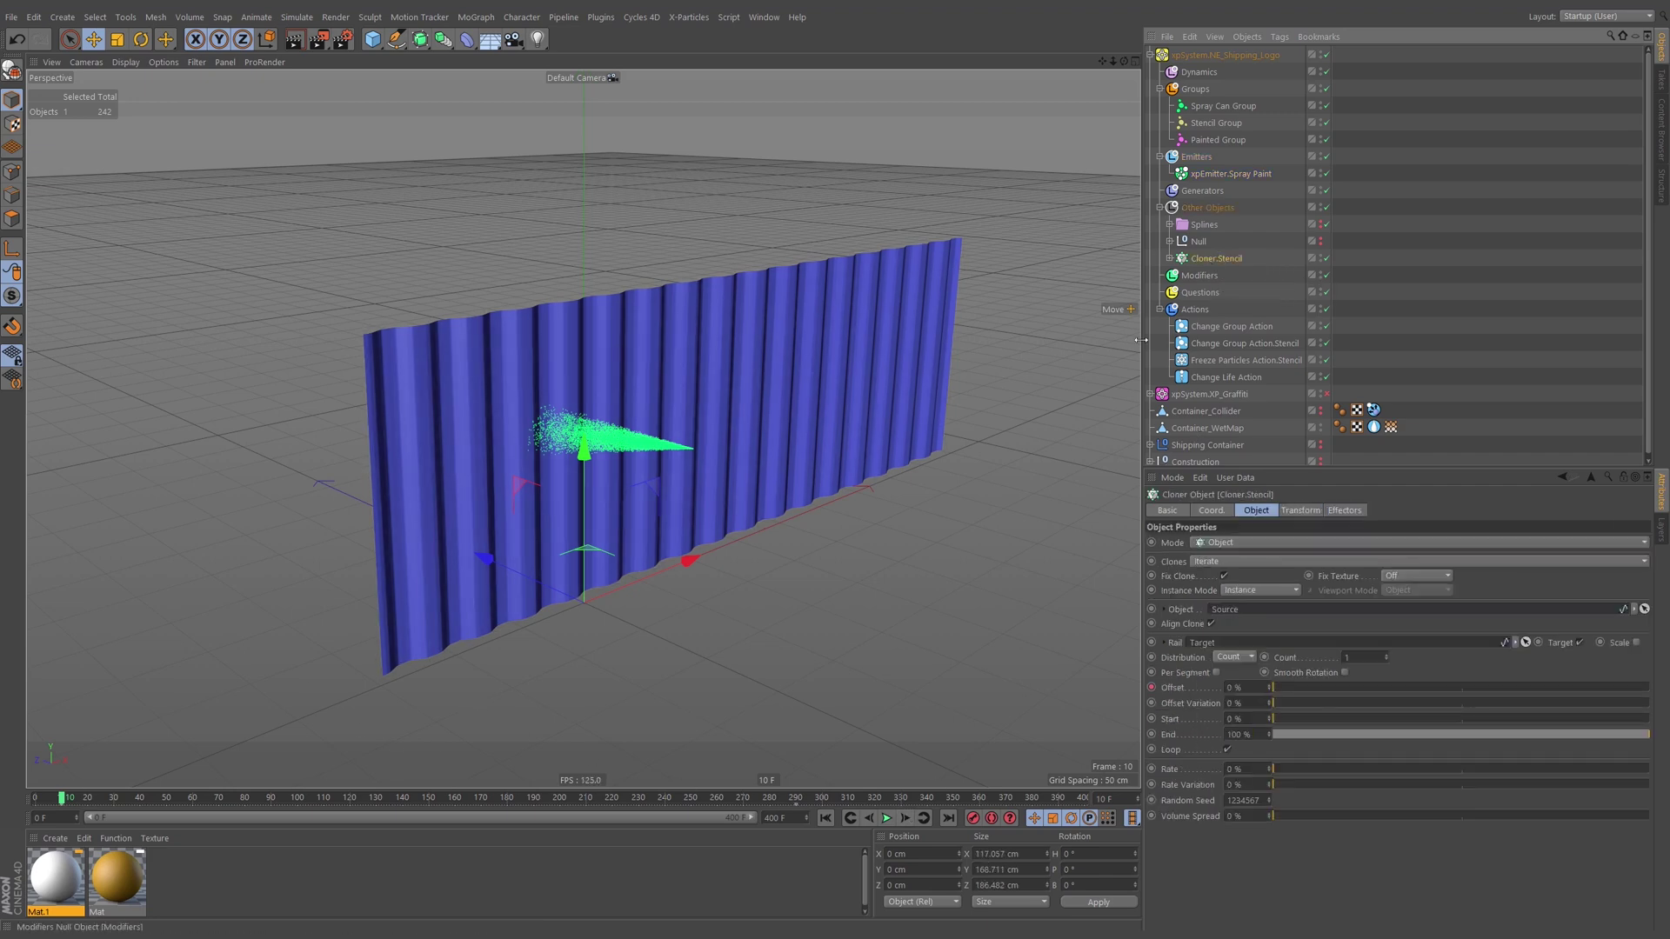
left_click(1208, 175)
left_click(1254, 623)
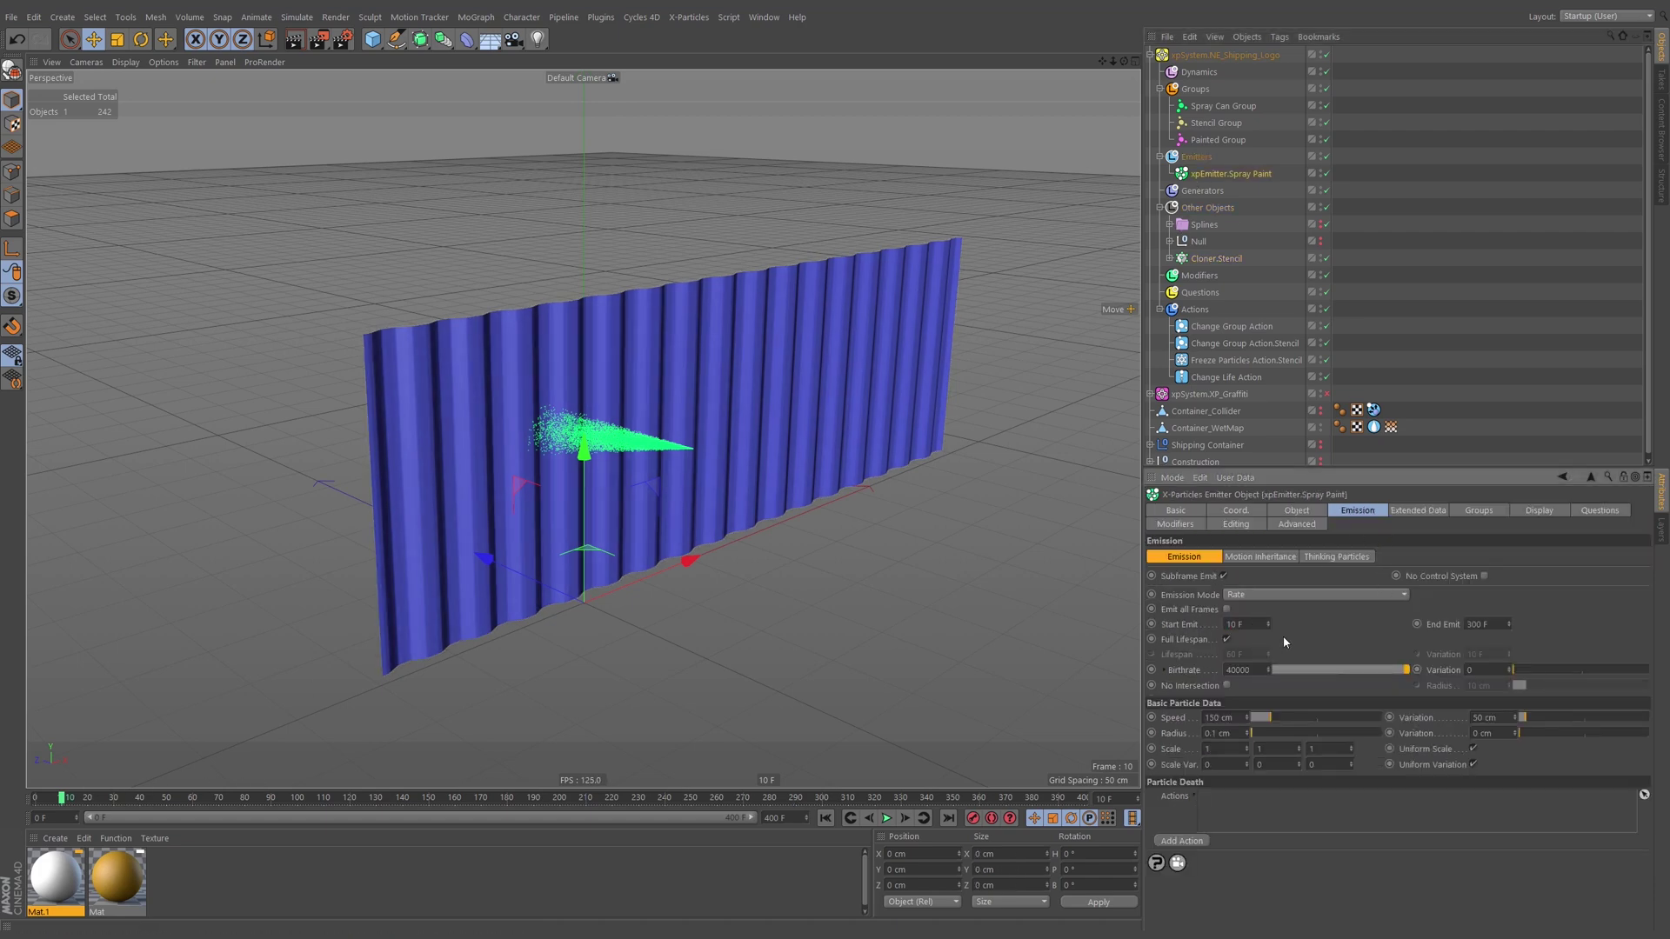
Replay the simulation to frame 19 to check the delayed emission, and return the timeline to frame 0.
left_click(825, 818)
left_click(886, 817)
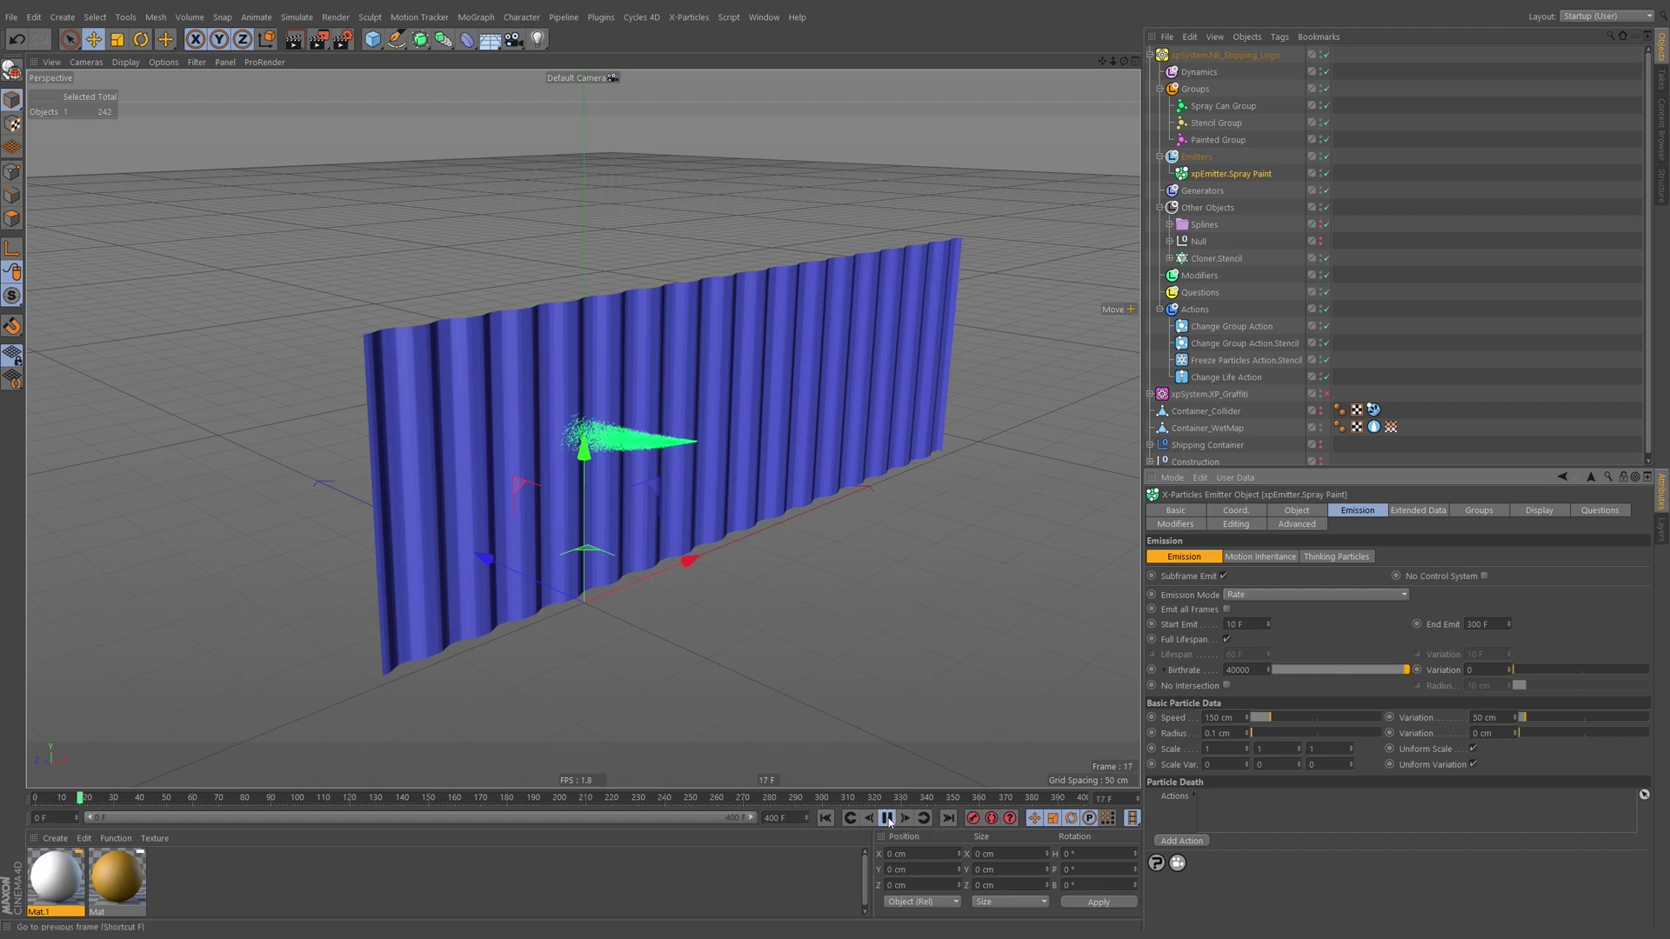
key("F8")
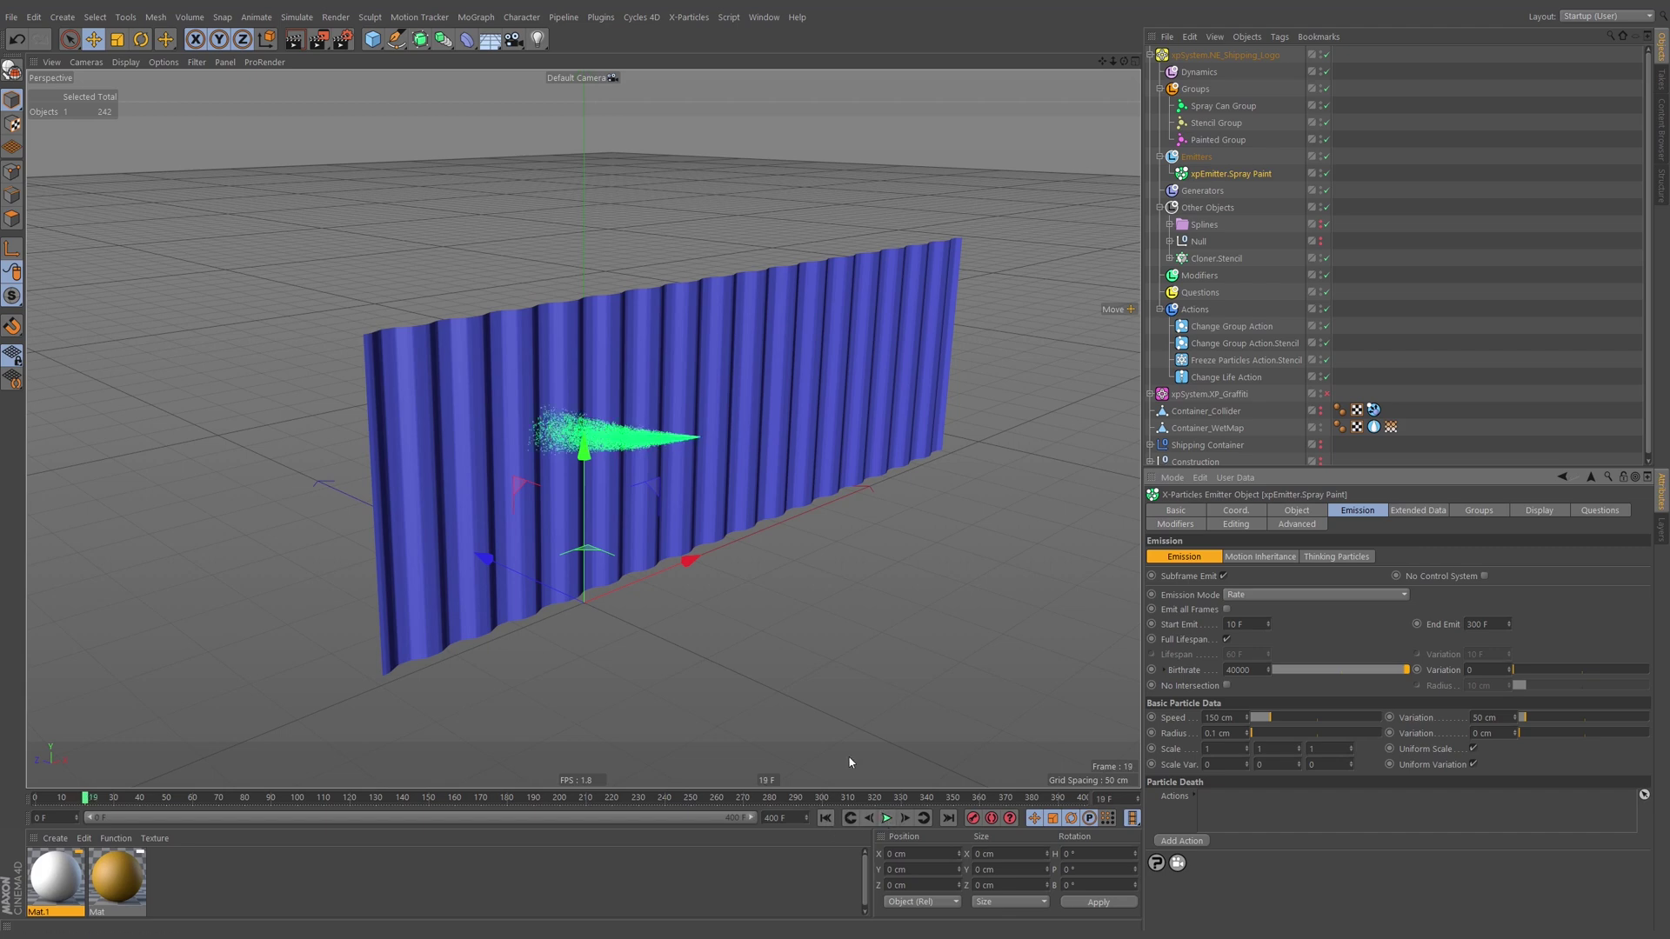
left_click(826, 818)
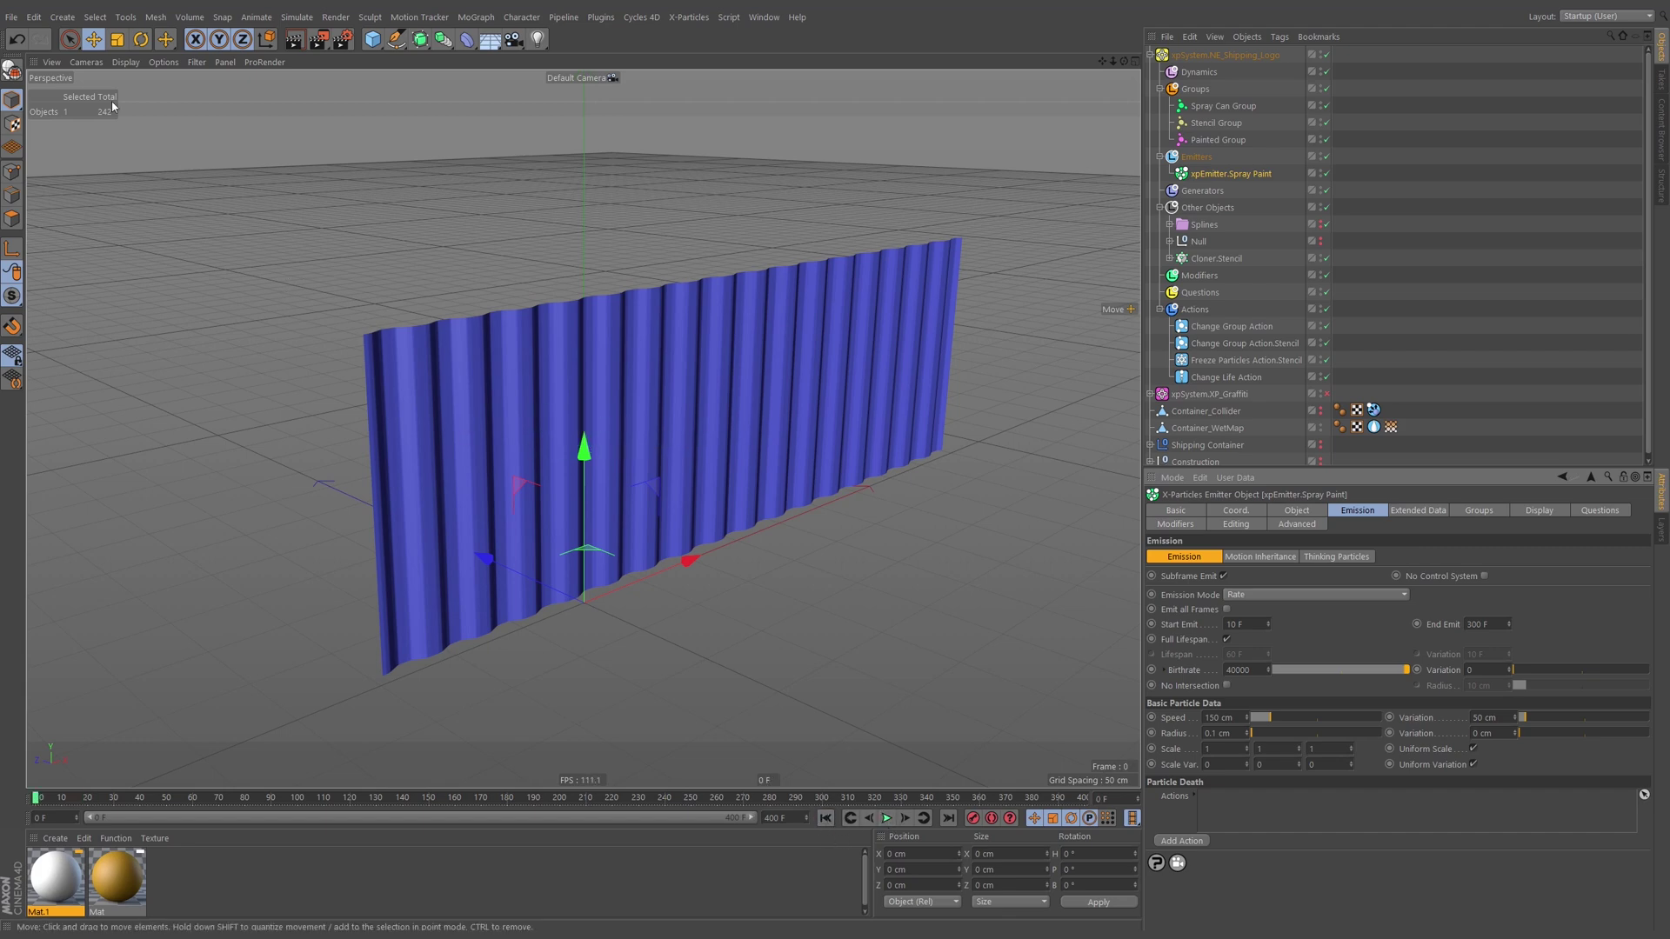
Start an Alembic export of the Container_WetMap mesh, keeping the suggested .abc file name in the C4D folder.
left_click(1207, 428)
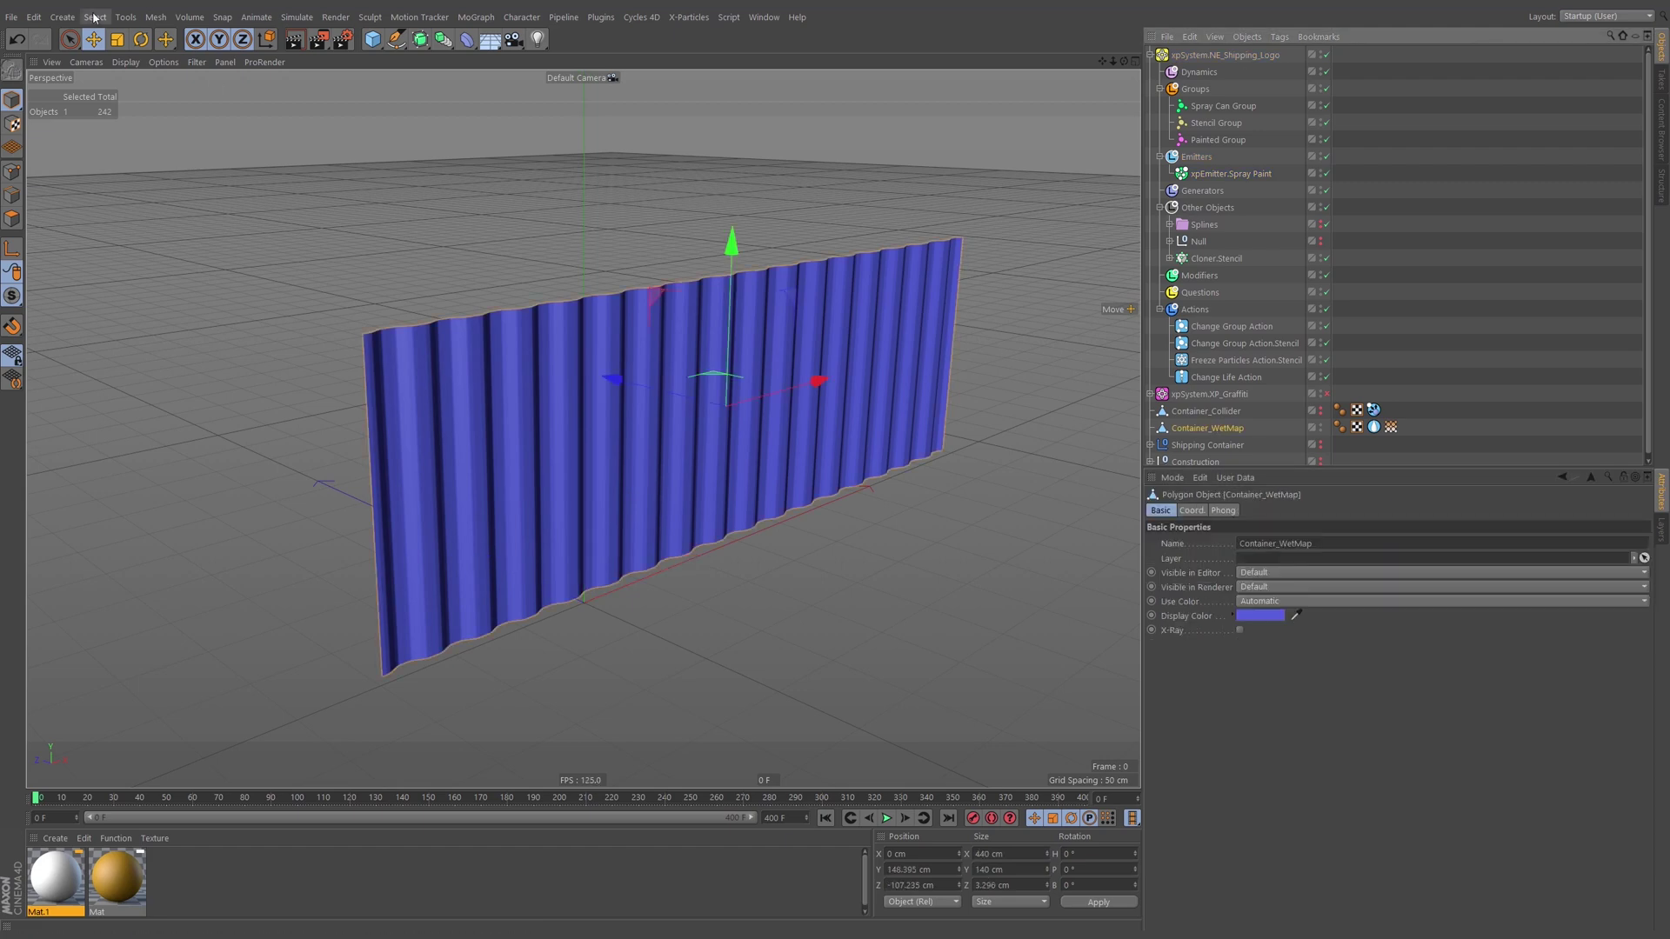
left_click(13, 16)
mouse_move(168, 305)
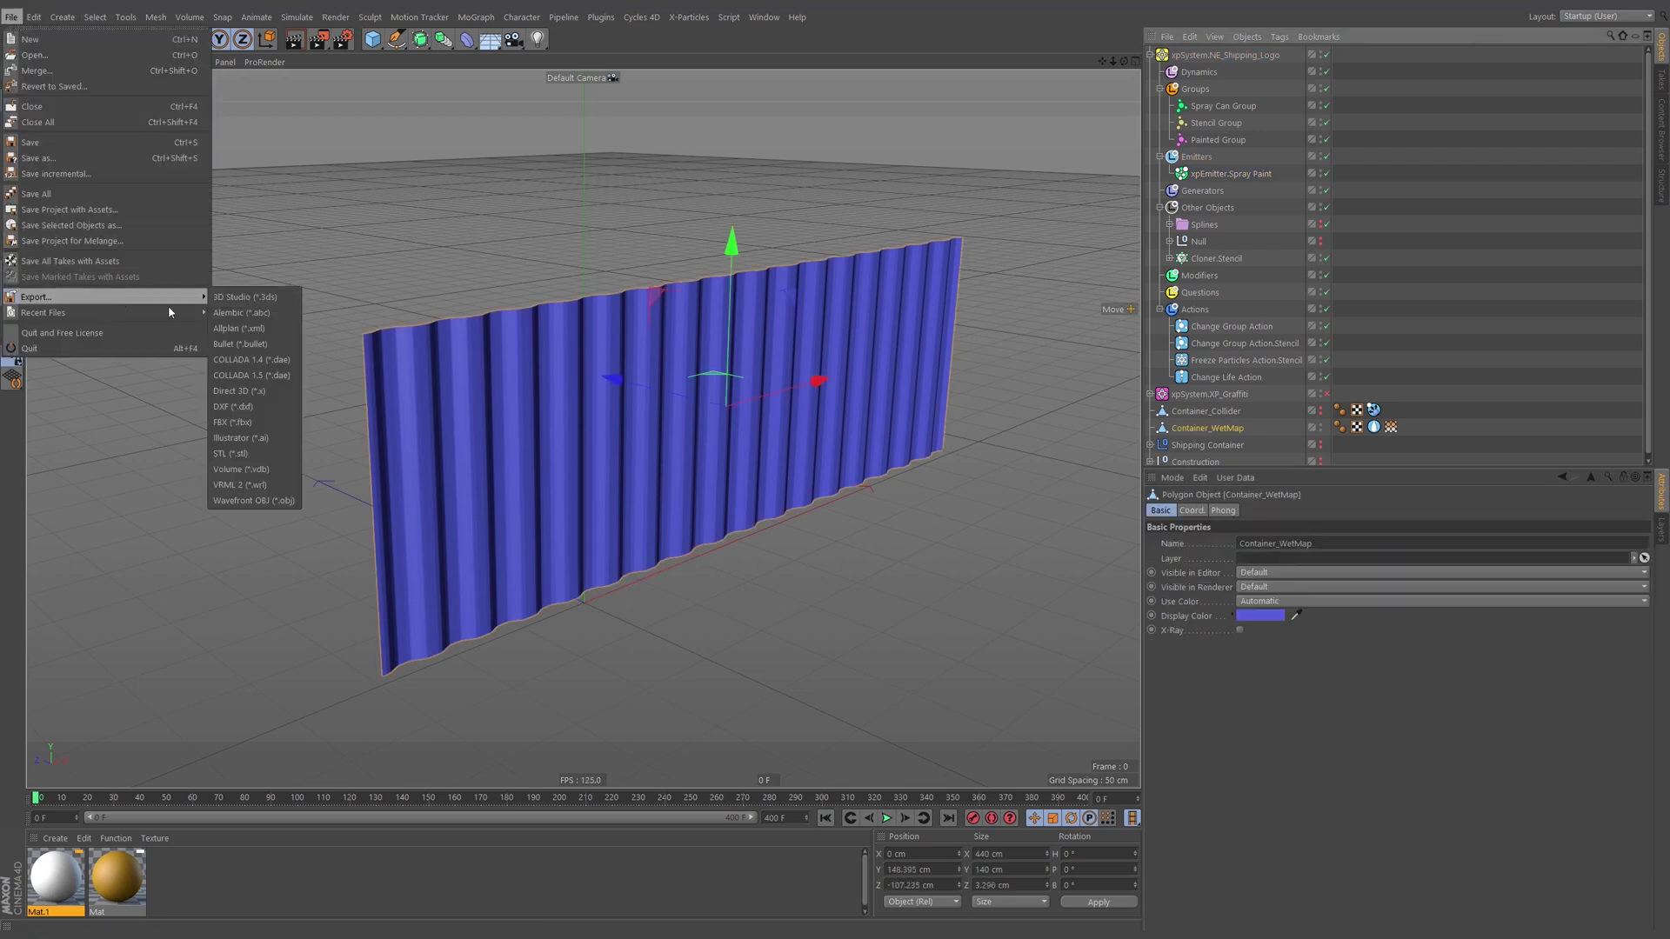
left_click(261, 327)
left_click(870, 534)
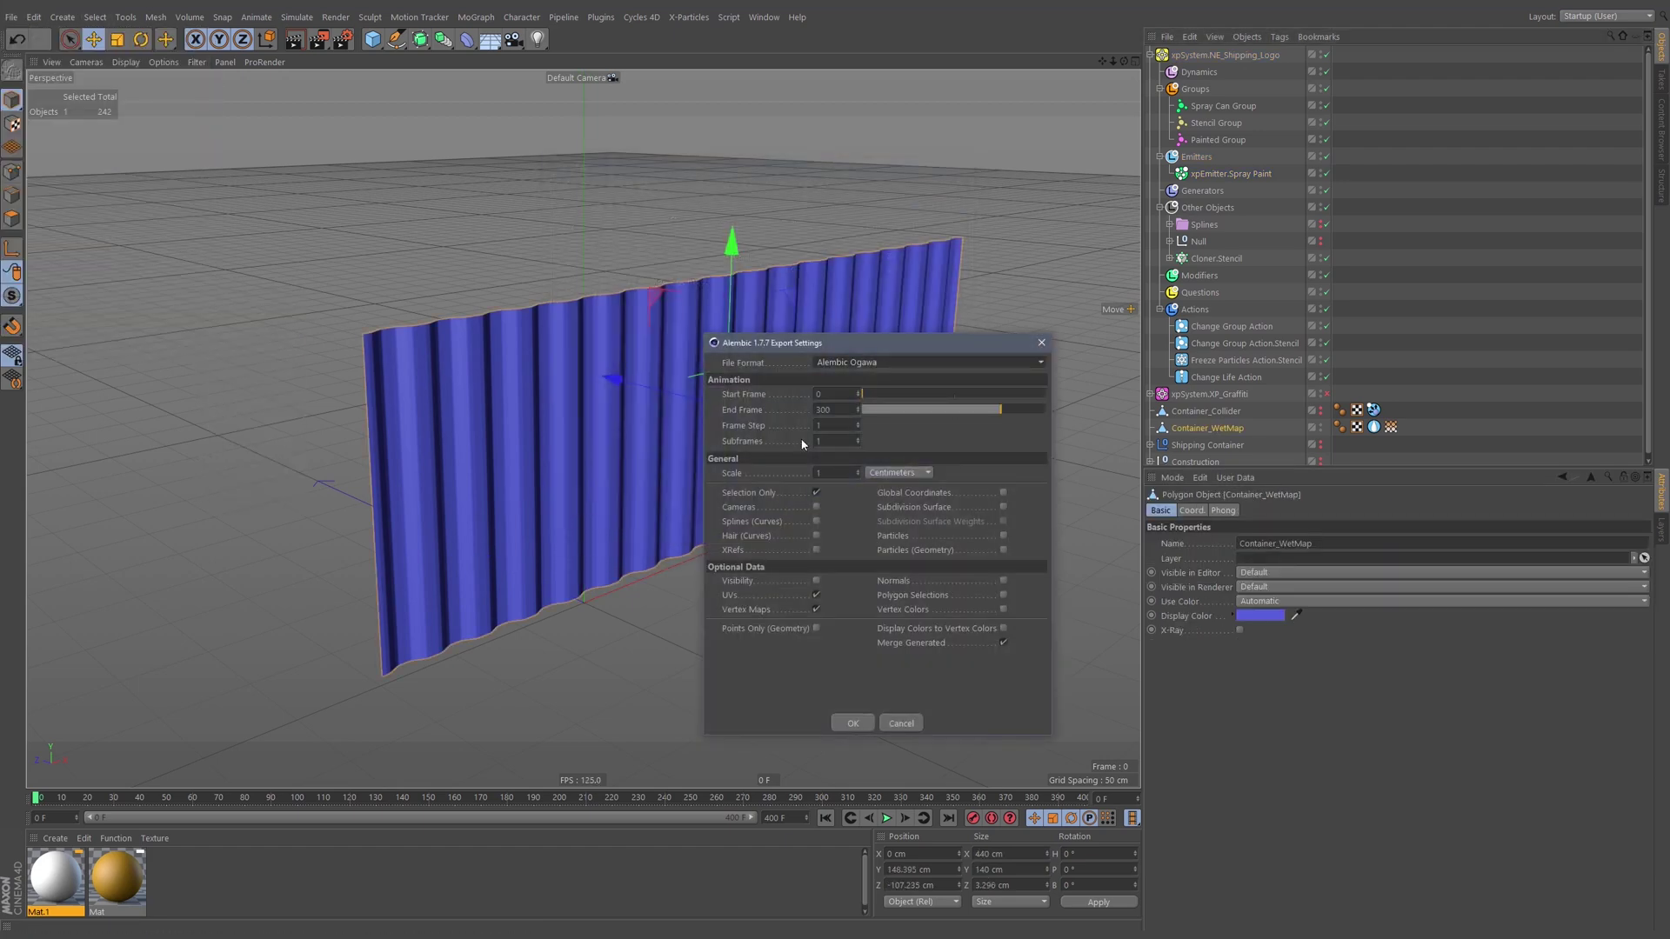
Set the export's end frame to 350 and export only the selection with UVs and vertex maps included.
double_click(833, 410)
type("350")
key("Return")
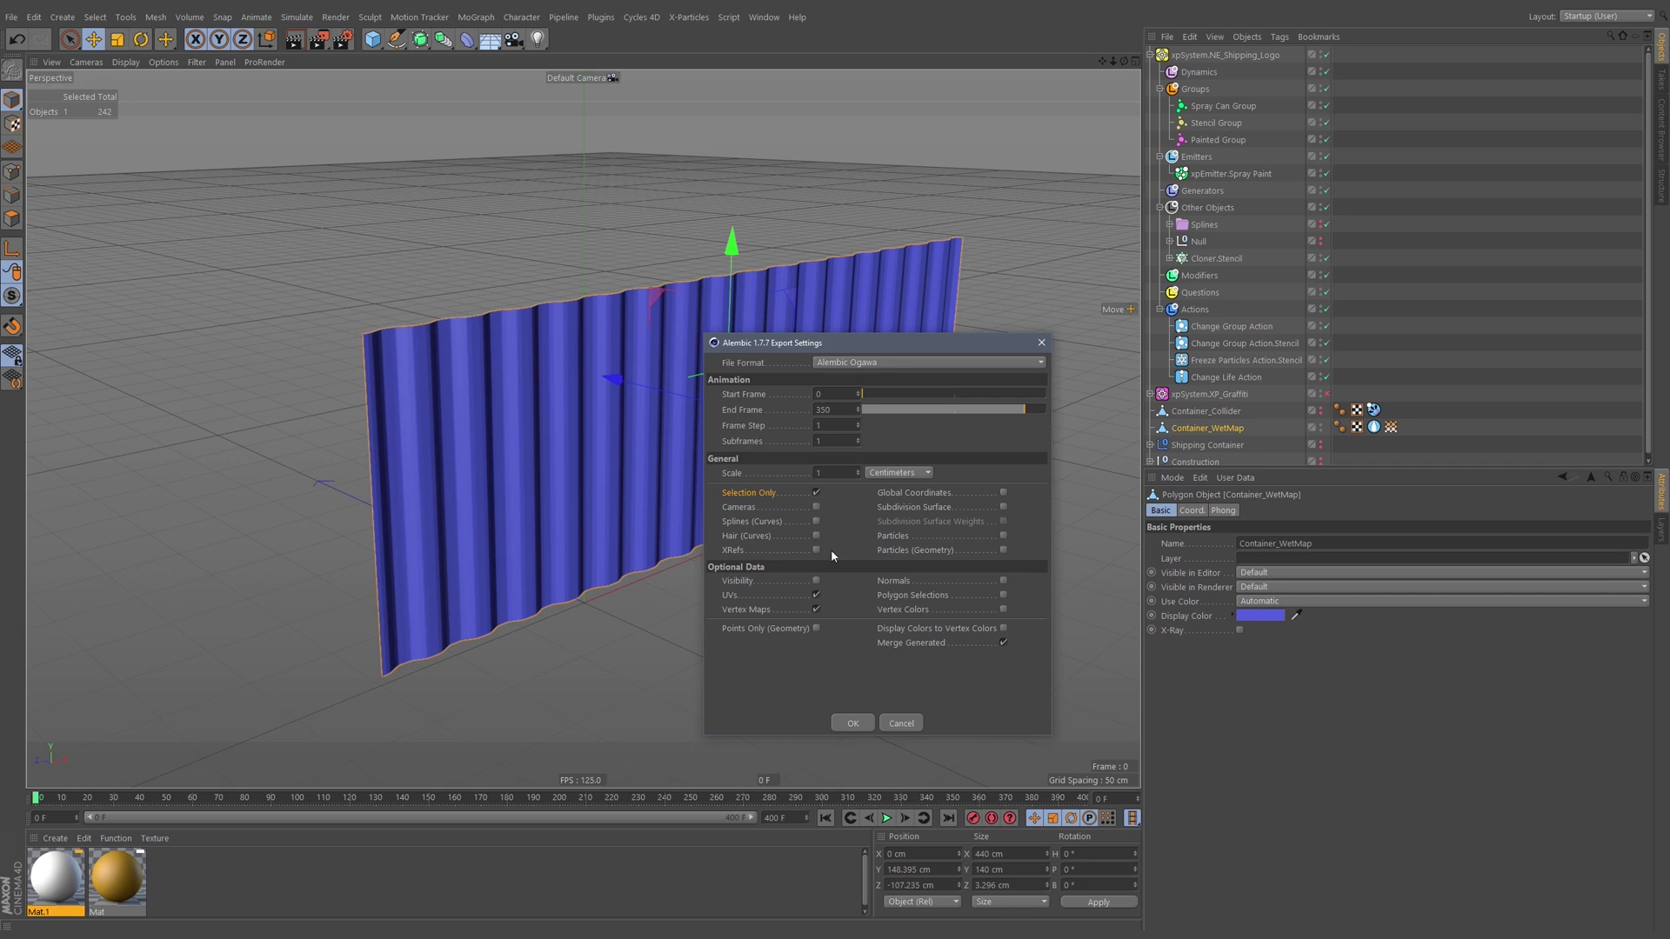
left_click_drag(890, 348, 910, 270)
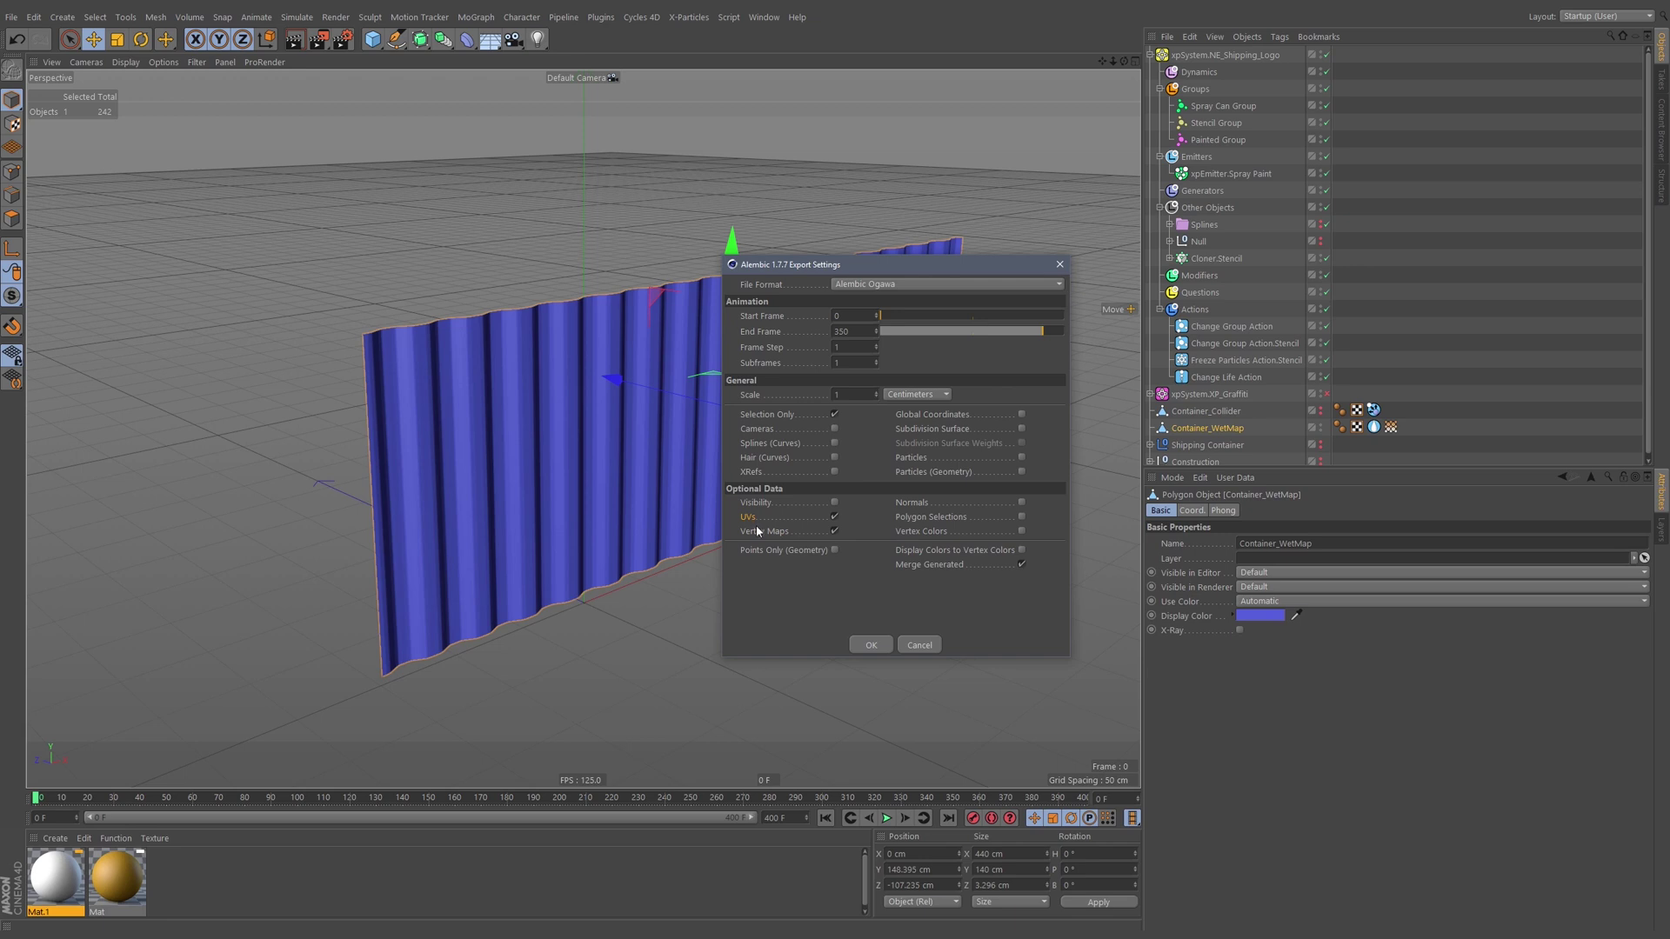
left_click(872, 644)
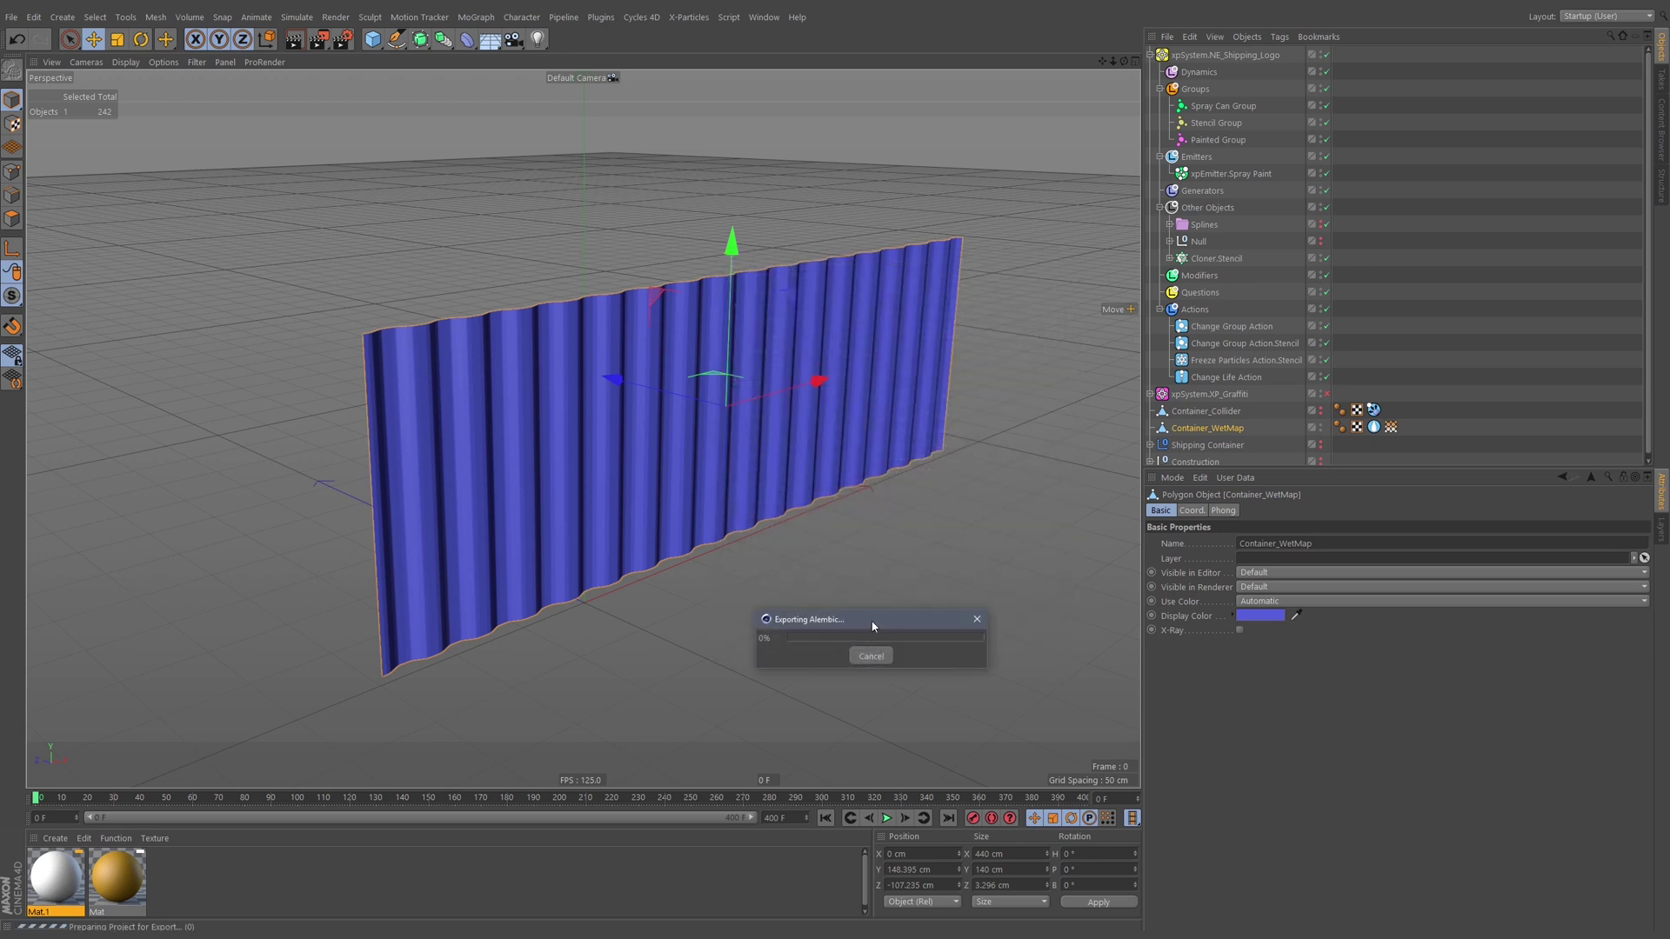
left_click_drag(870, 620, 687, 397)
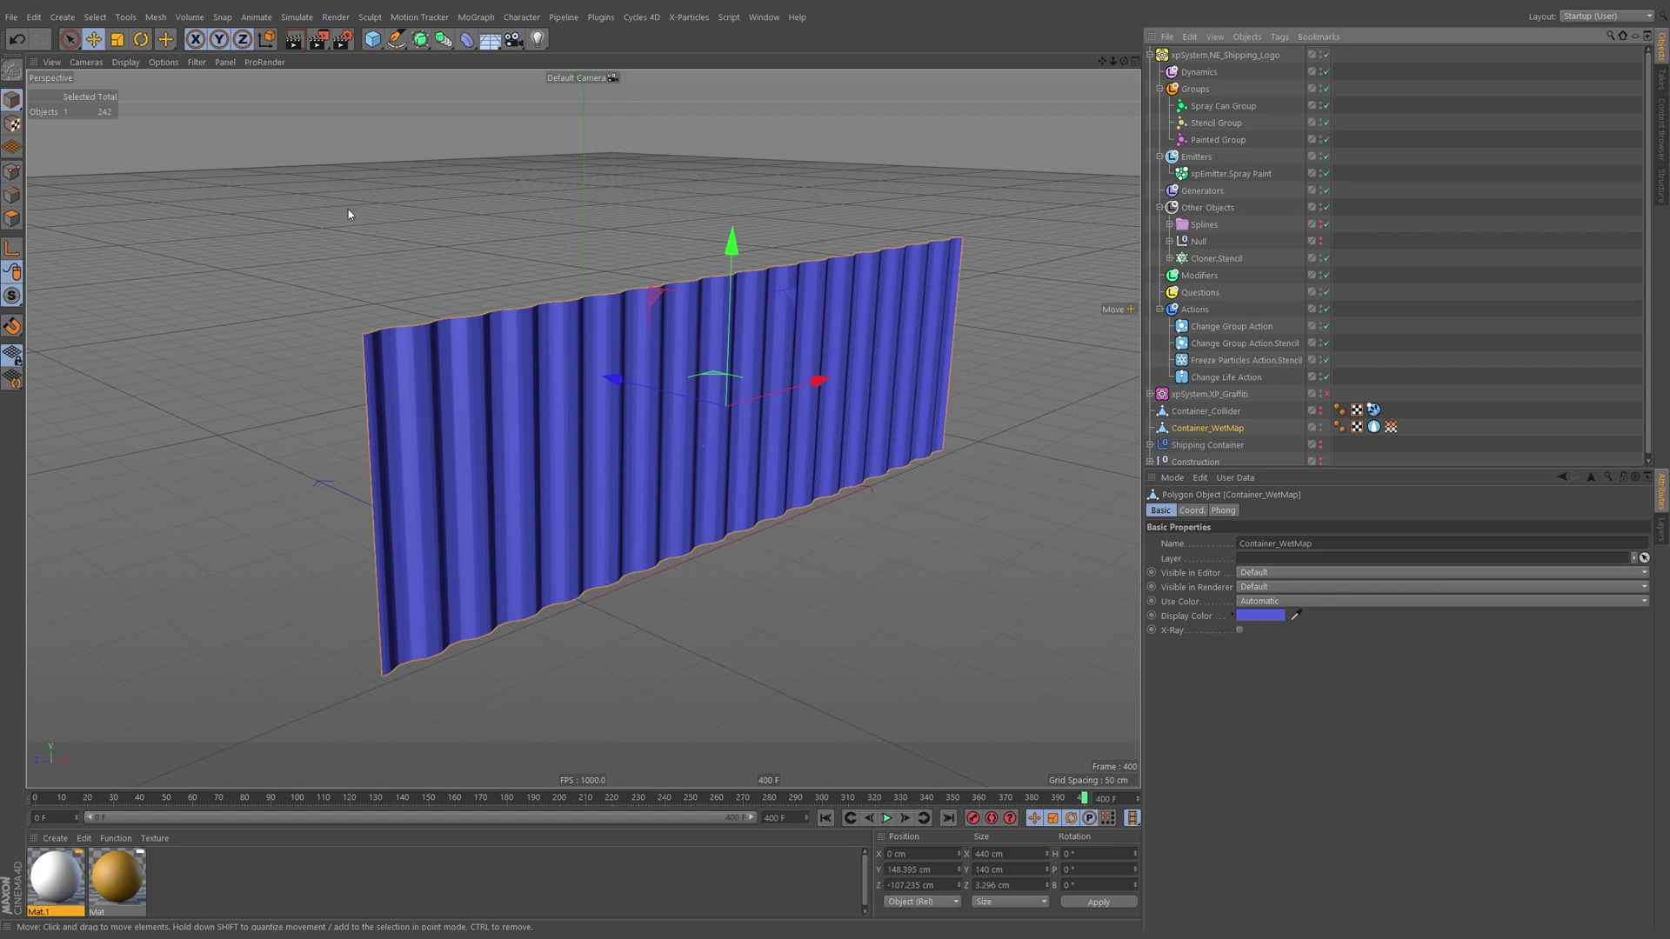
Merge the exported 03-Wetmaps .abc file into the project with the default Alembic import settings, undoing any accidental move of the imported mesh.
left_click(17, 19)
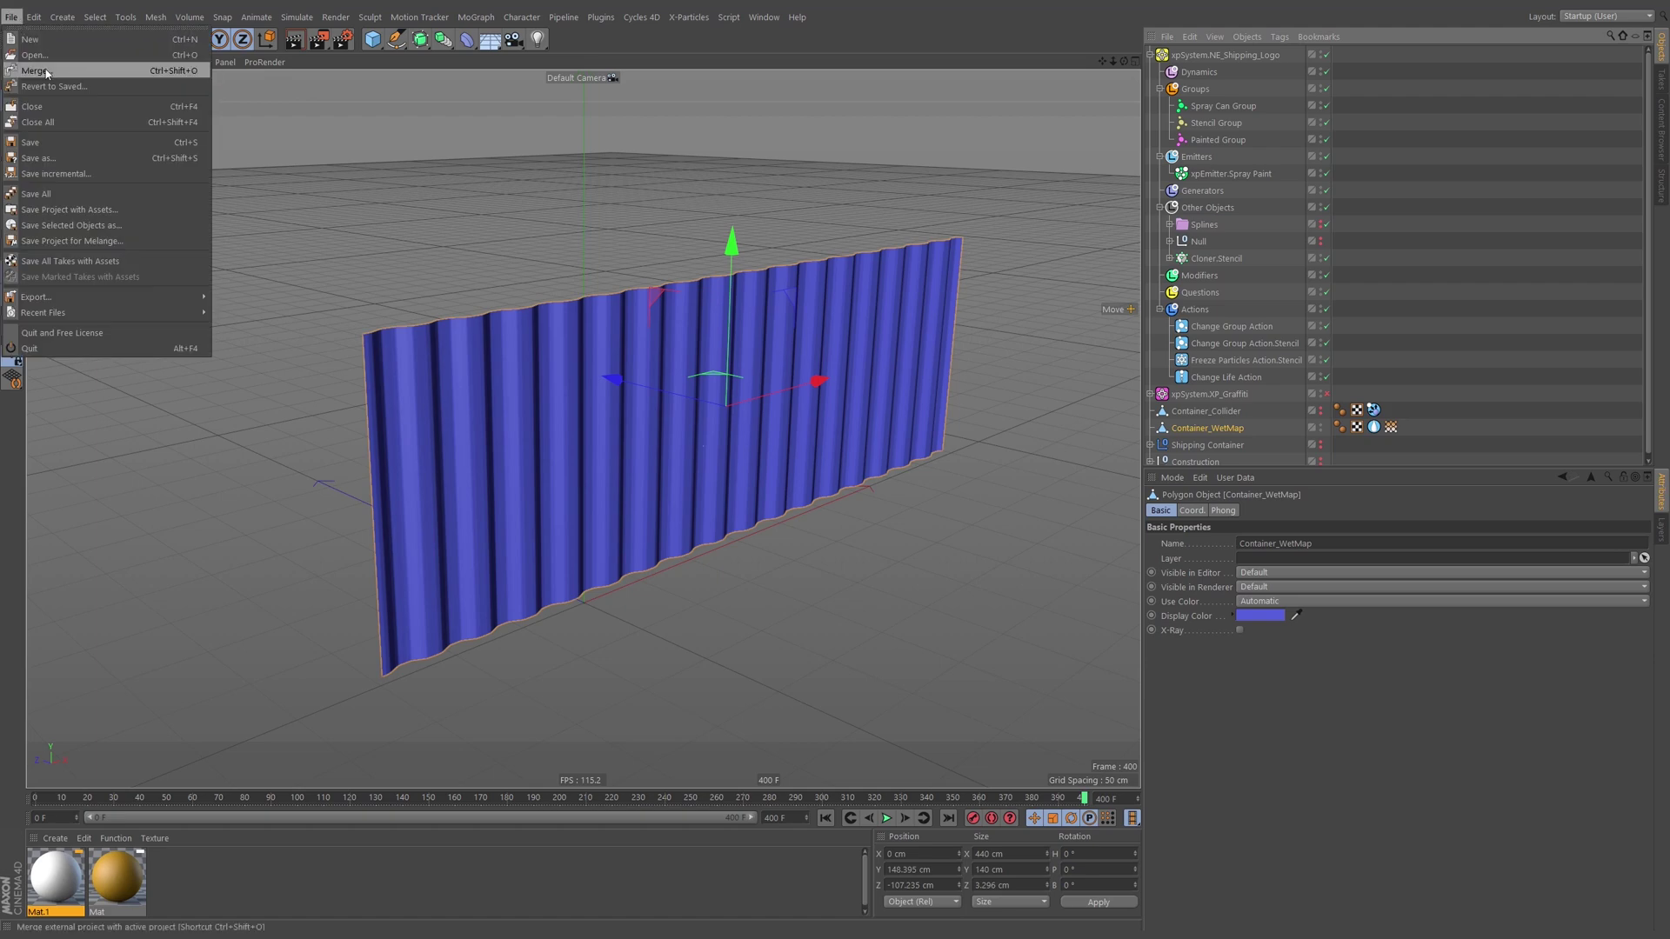
left_click(40, 71)
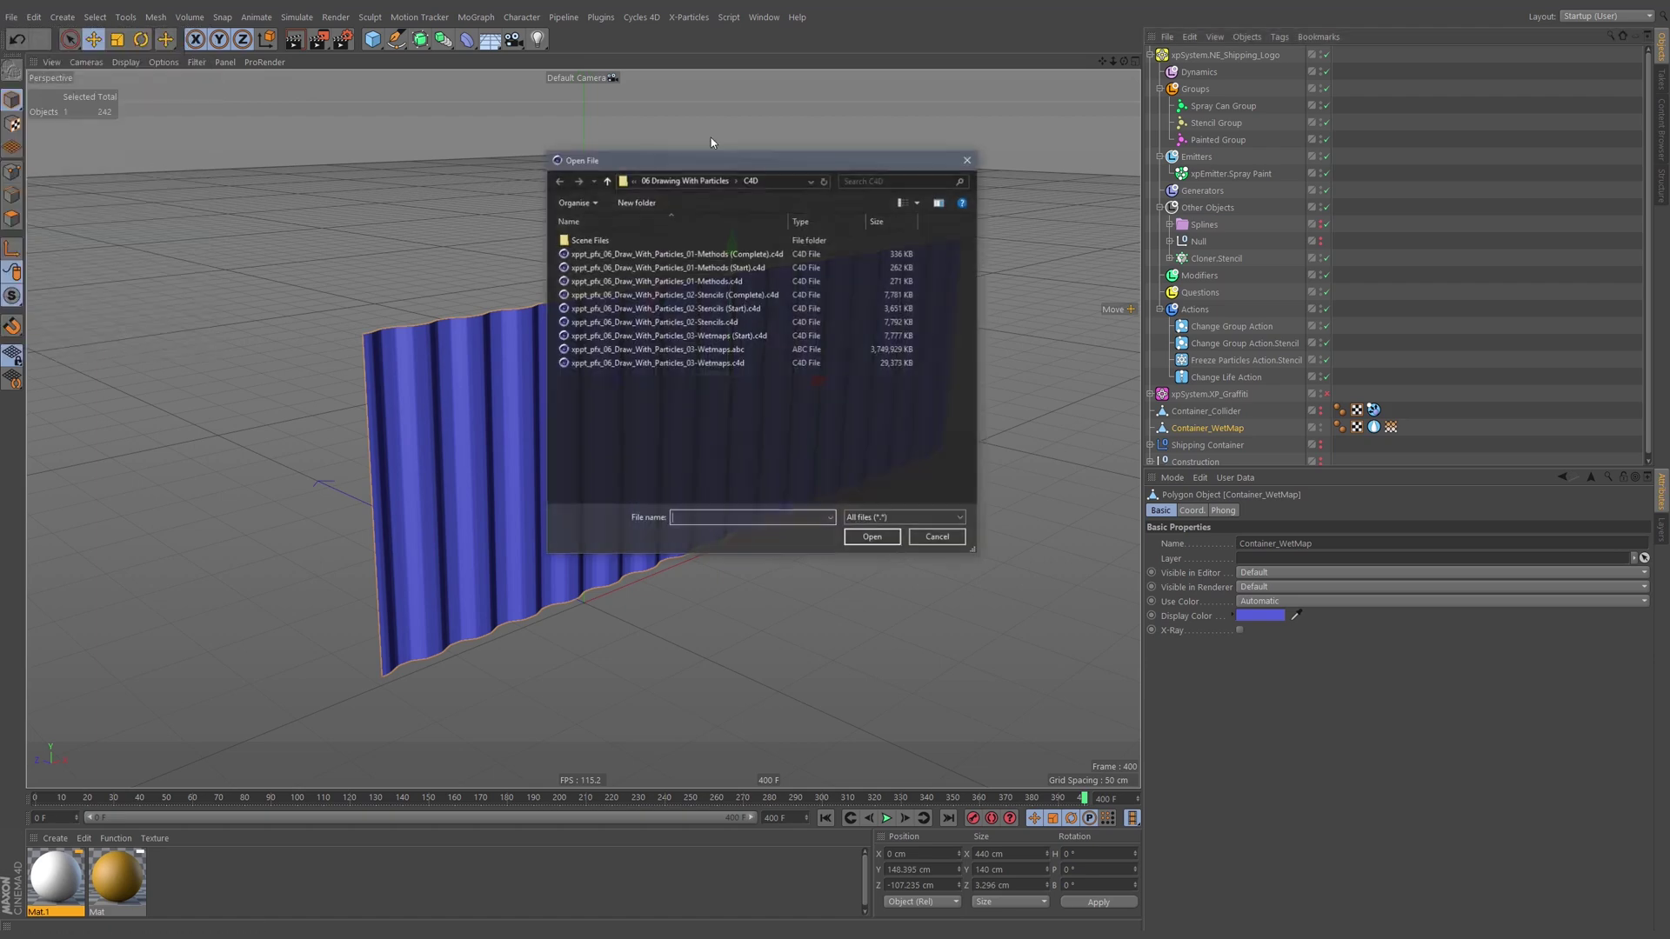
left_click(679, 350)
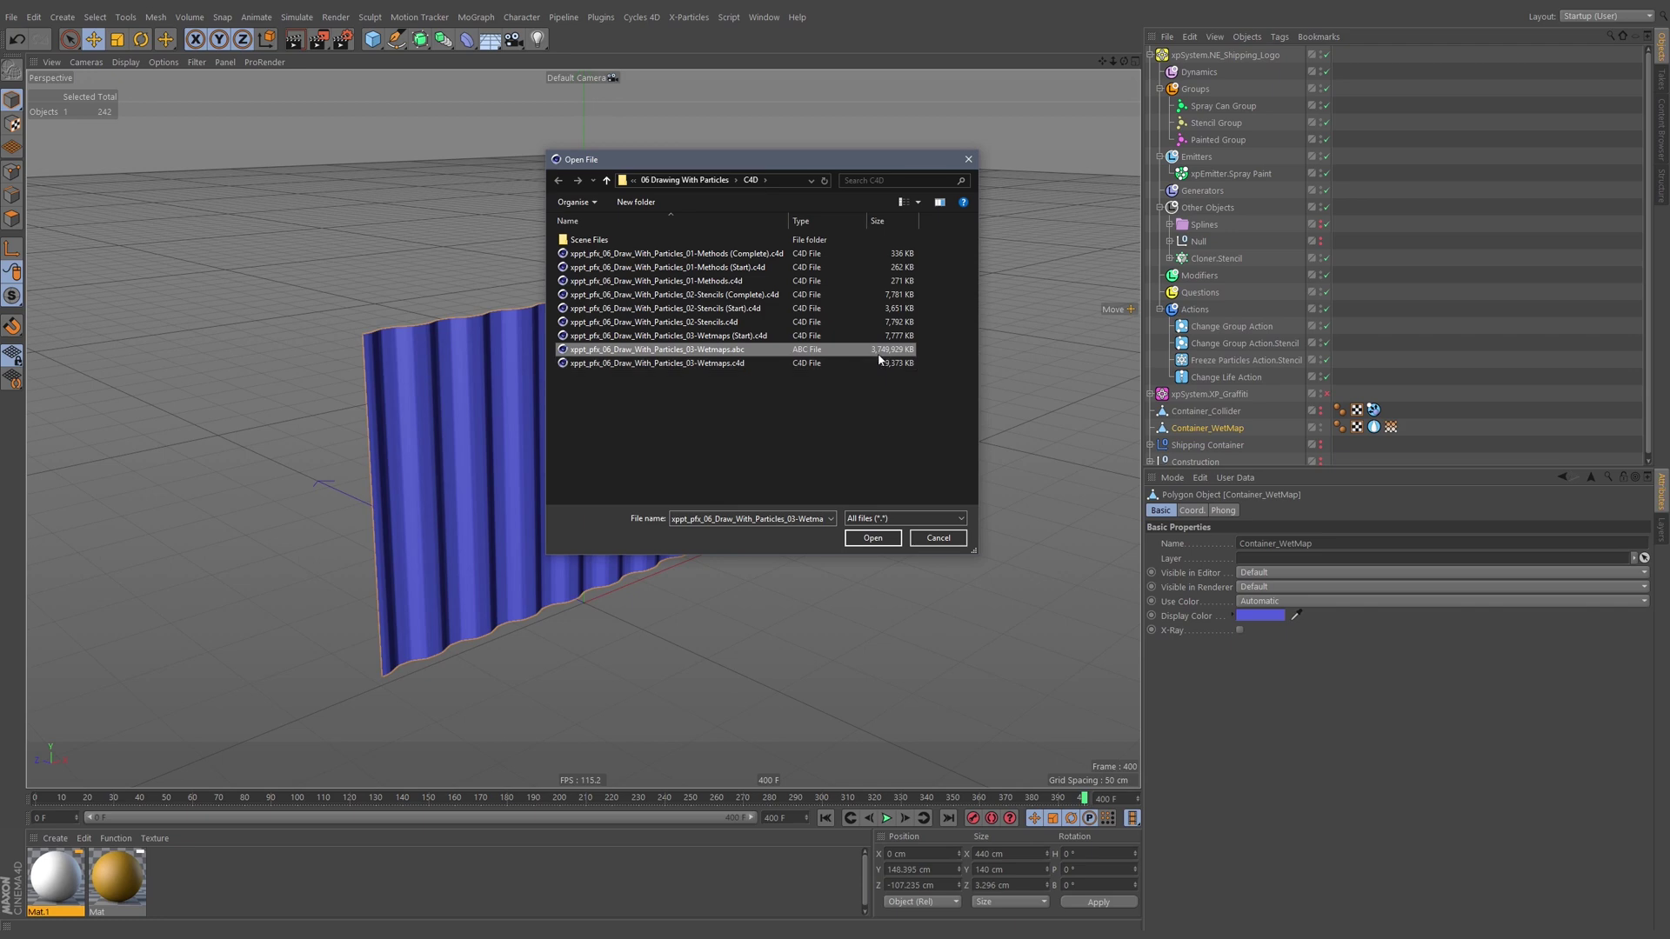
left_click(872, 539)
left_click_drag(872, 352, 882, 265)
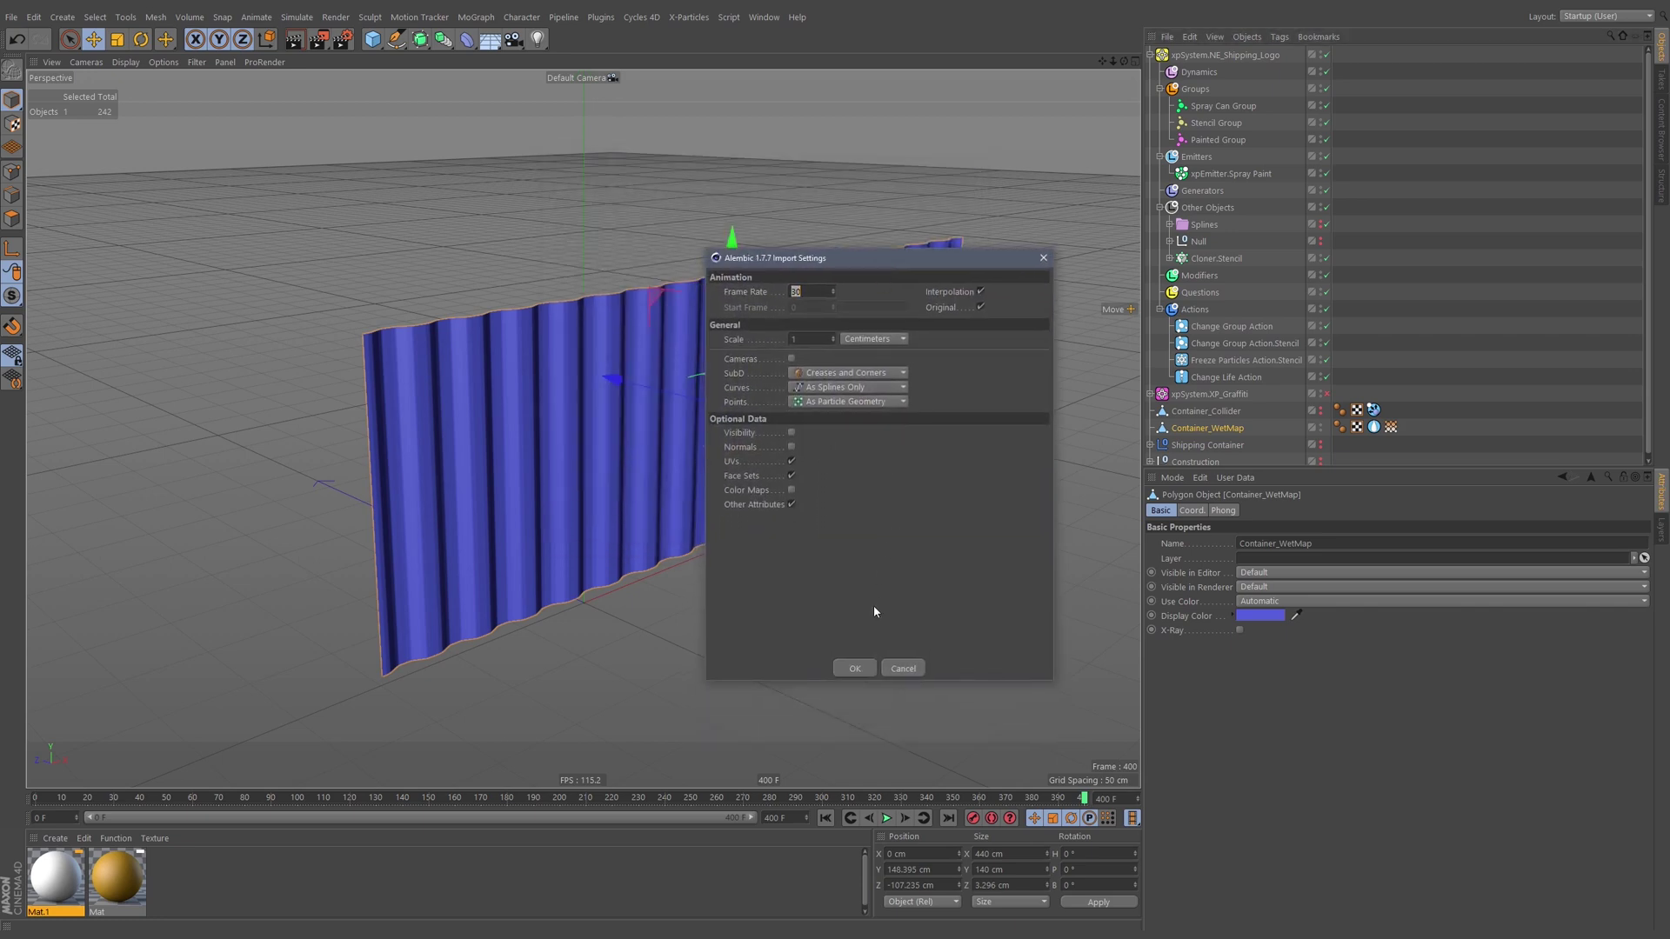
left_click(855, 668)
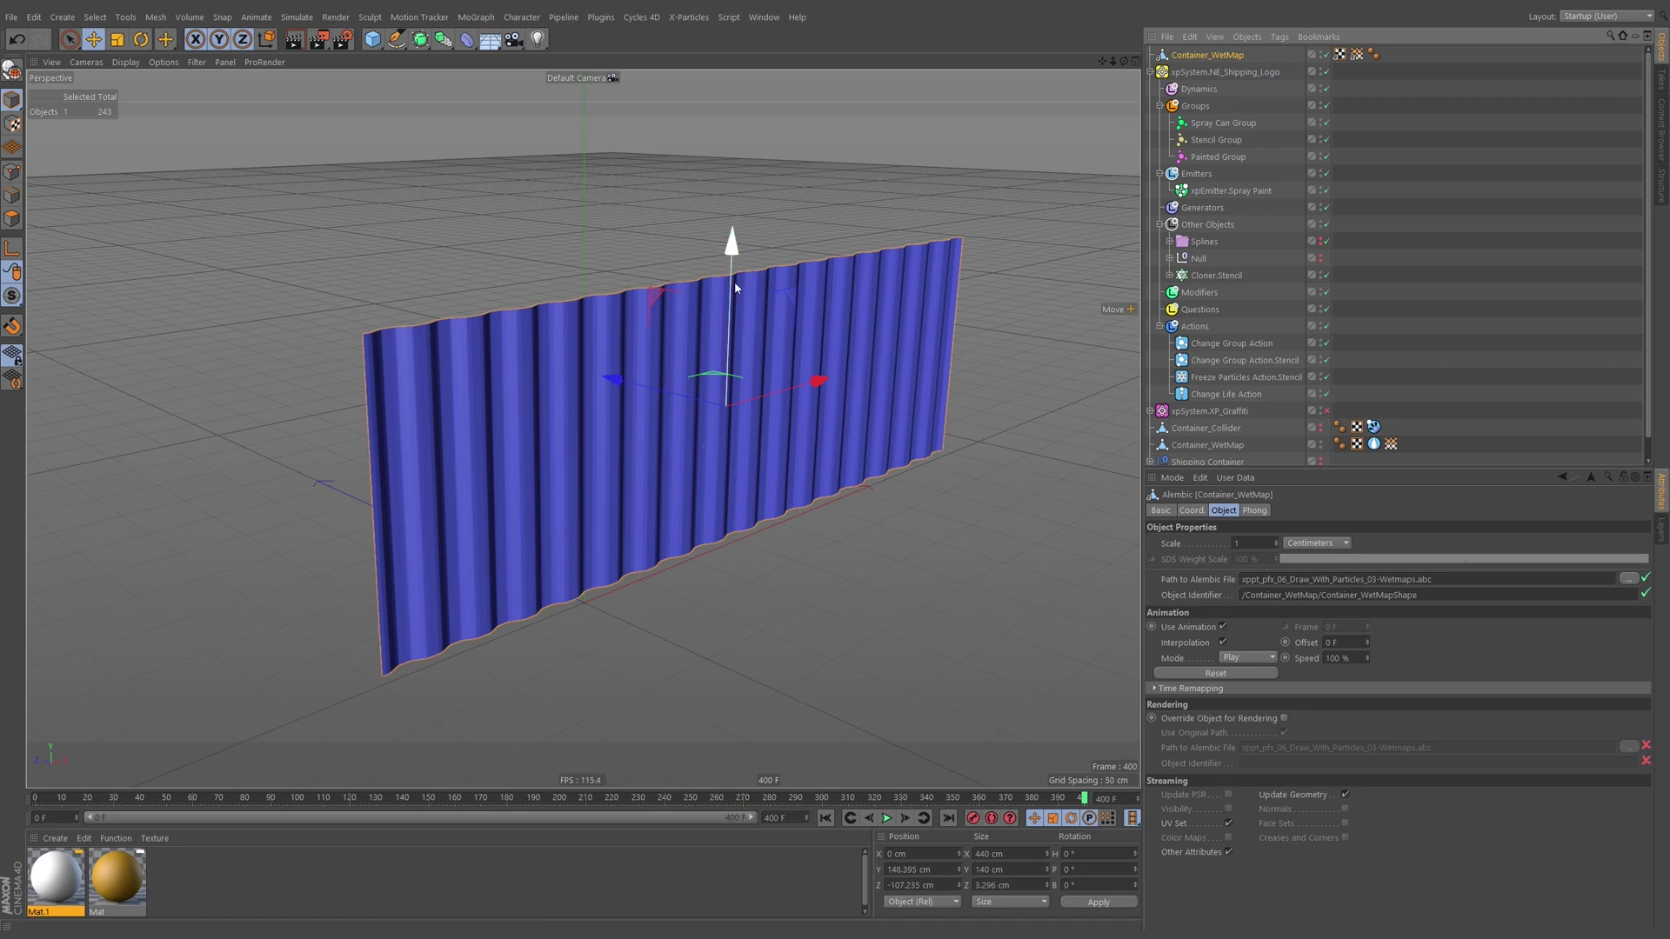
left_click_drag(654, 292, 696, 254)
key("ctrl+z")
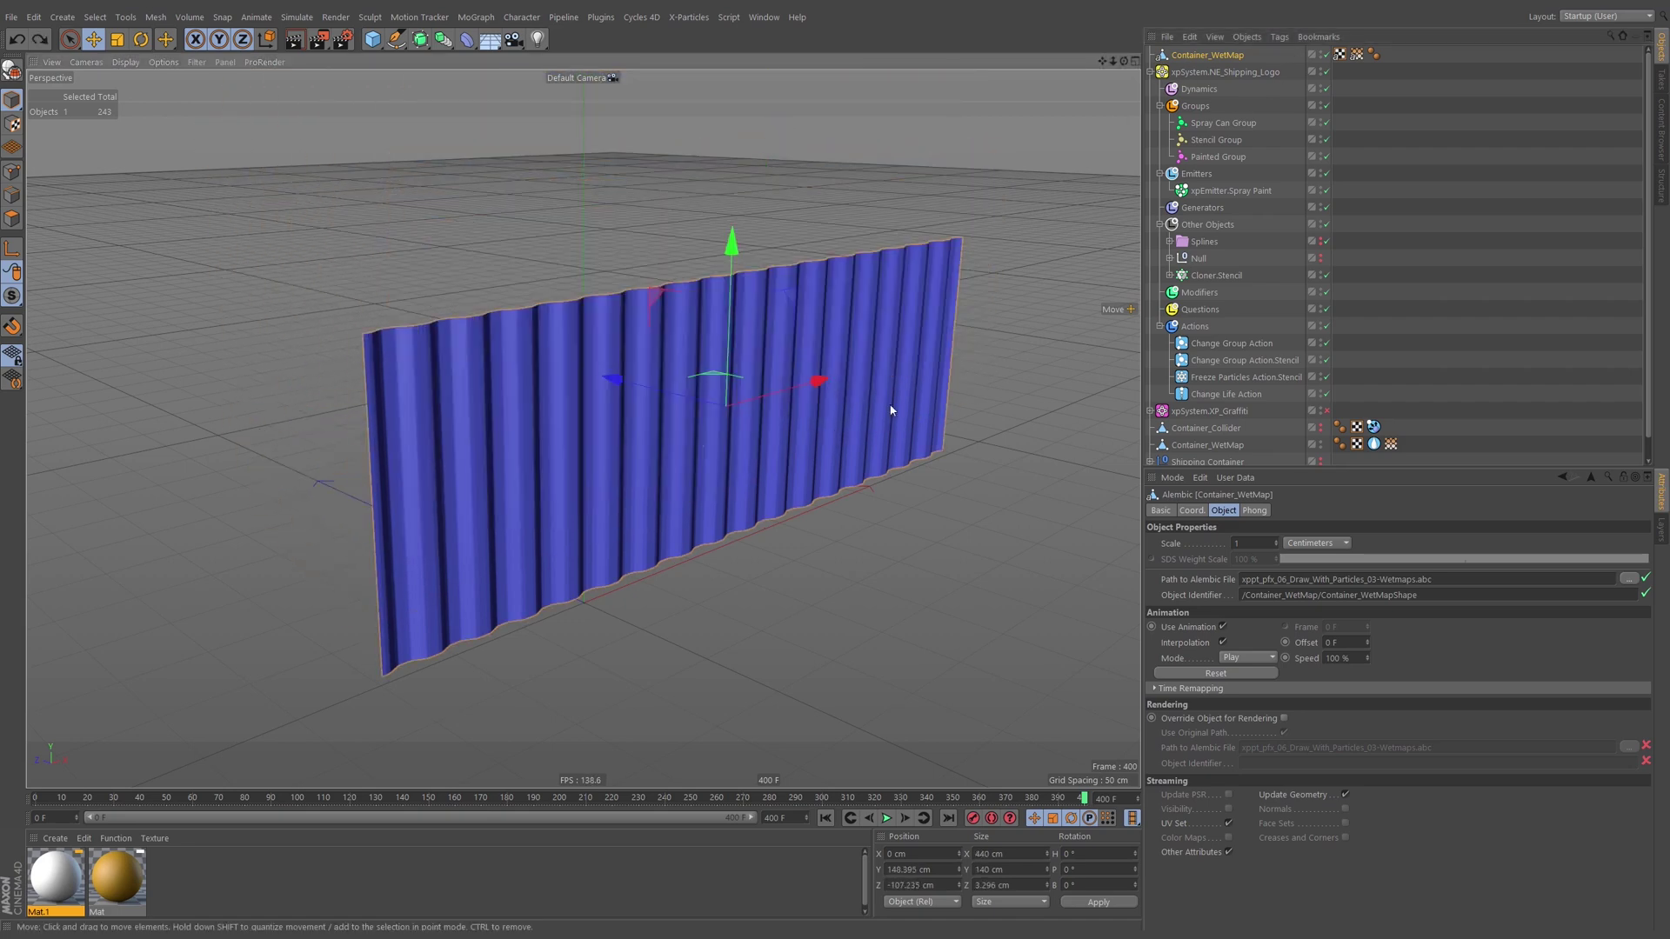
Disable the xpWetMap tag on the original Container_WetMap, then switch off and collapse xpSystem.NE_Shipping_Logo.
left_click(1375, 445)
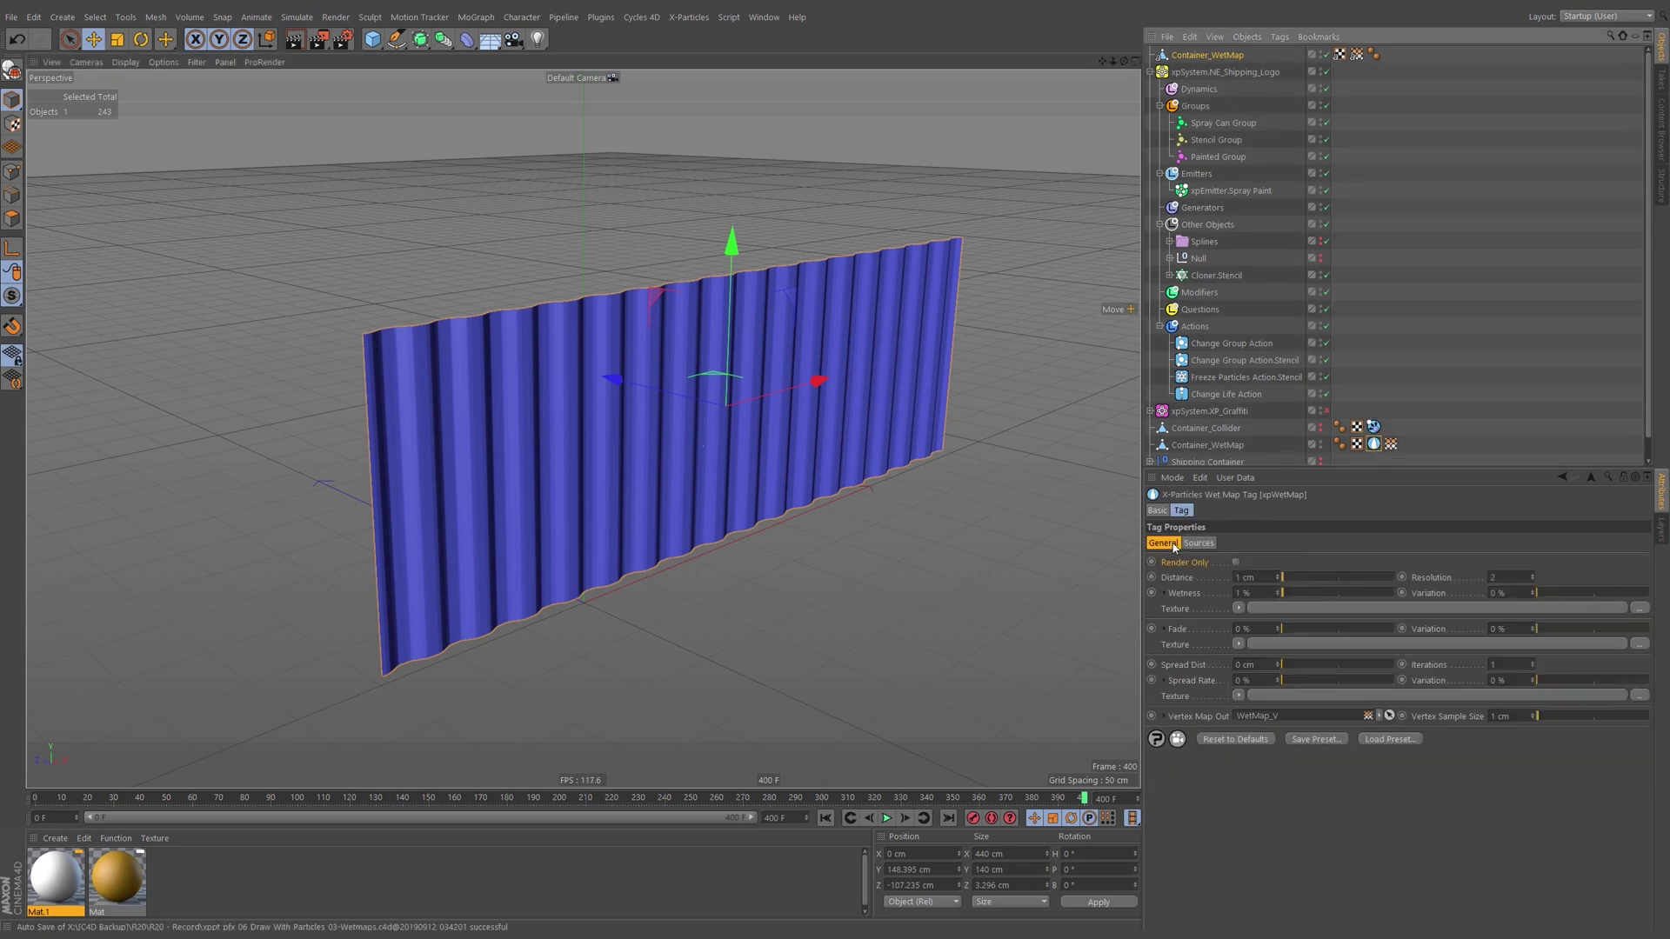
left_click(1158, 511)
left_click(1195, 589)
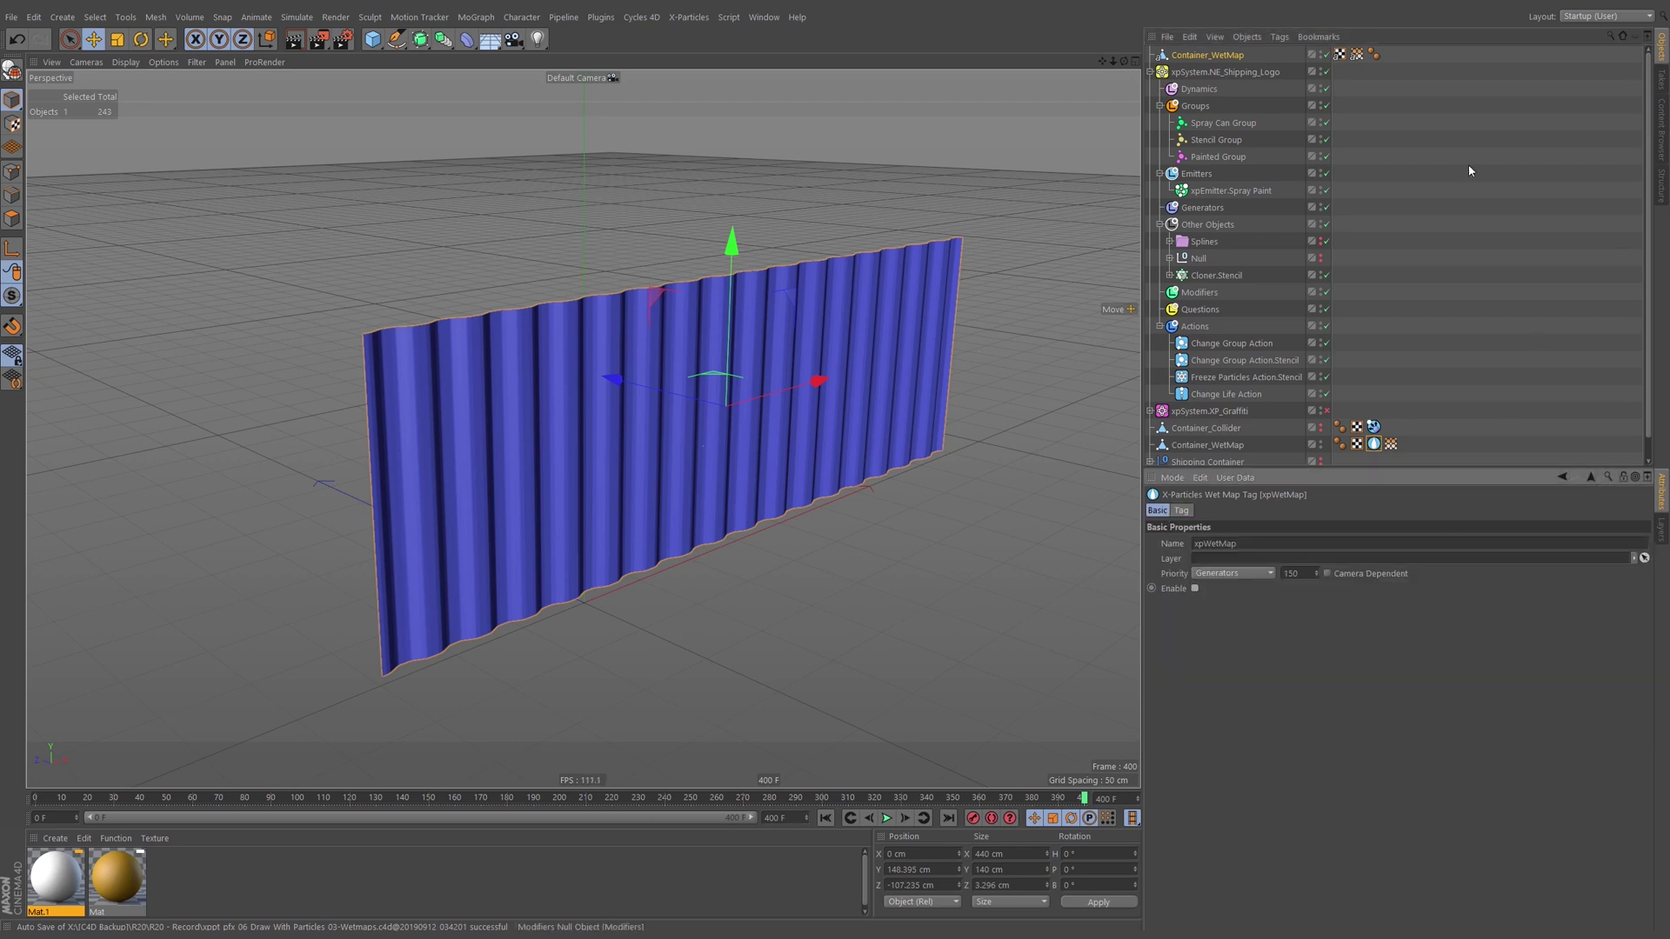
left_click(1326, 73)
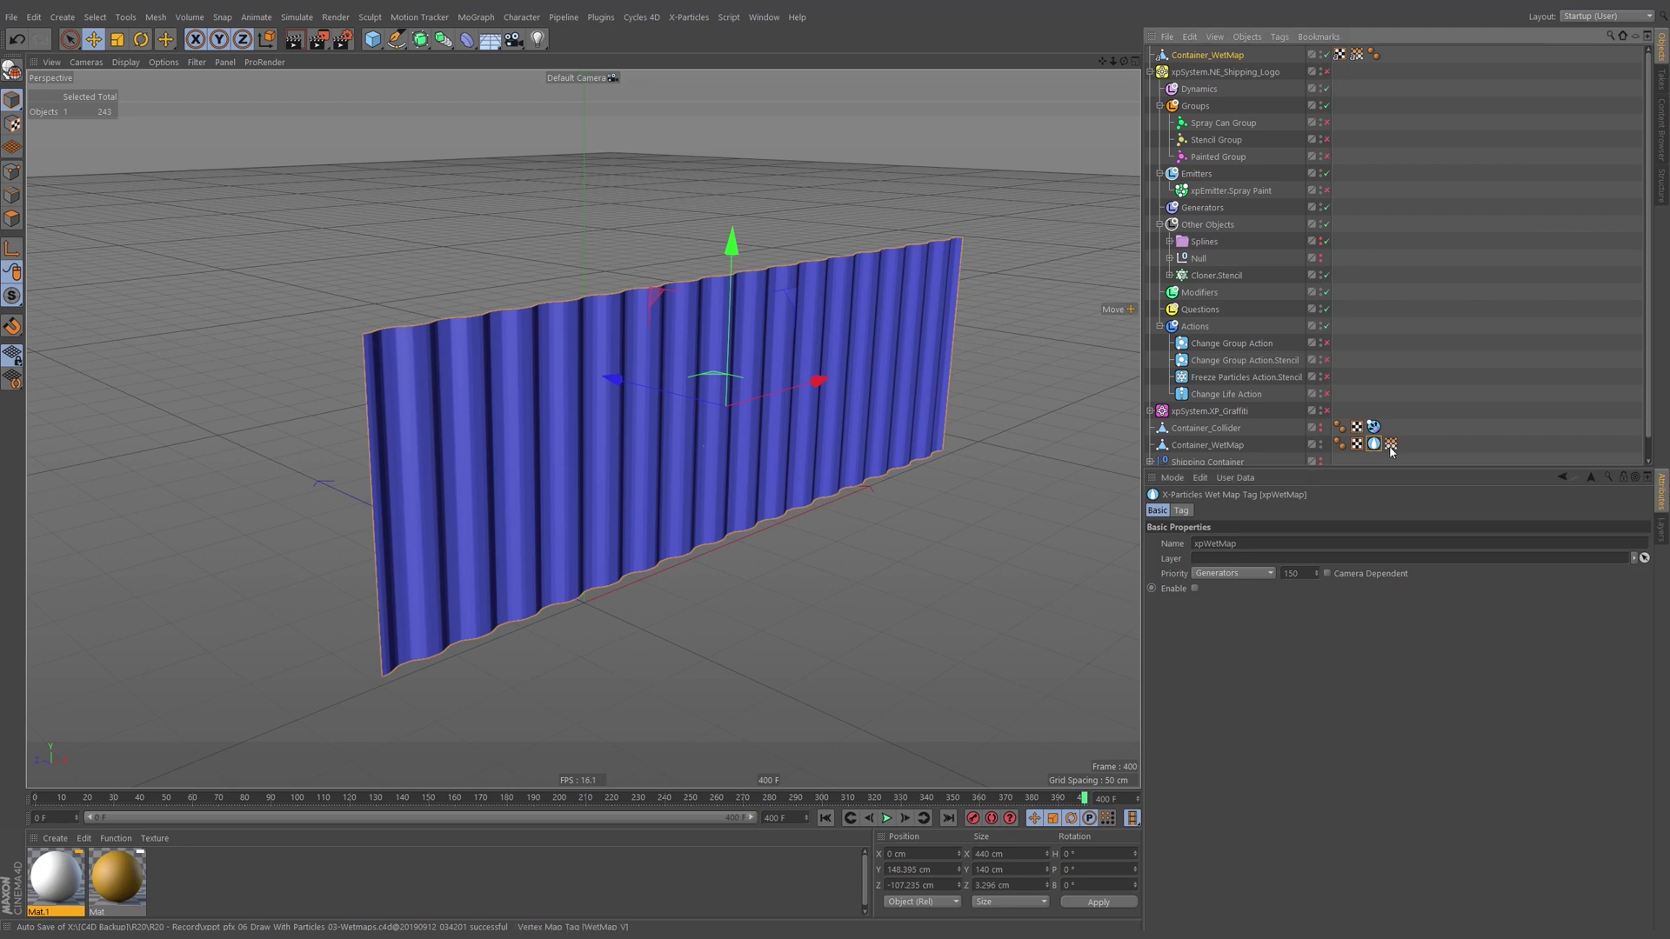
left_click(1151, 71)
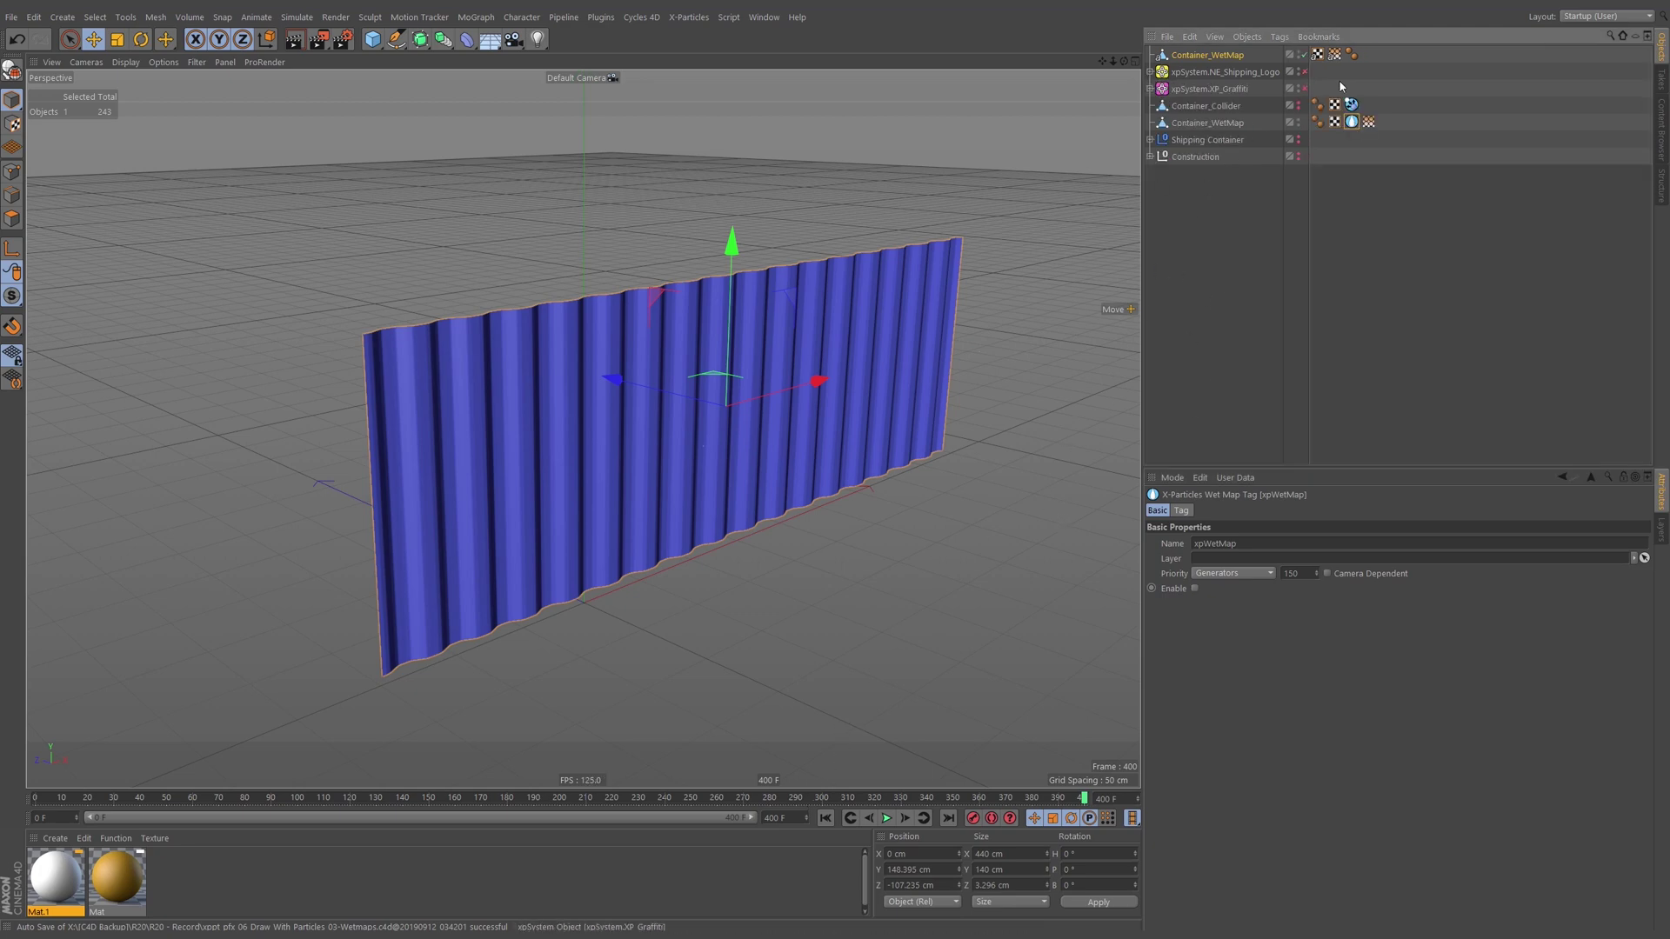
Play the animation from the start and display the WetMap_V vertex map of the imported Alembic Container_WetMap.
left_click(825, 818)
left_click(886, 819)
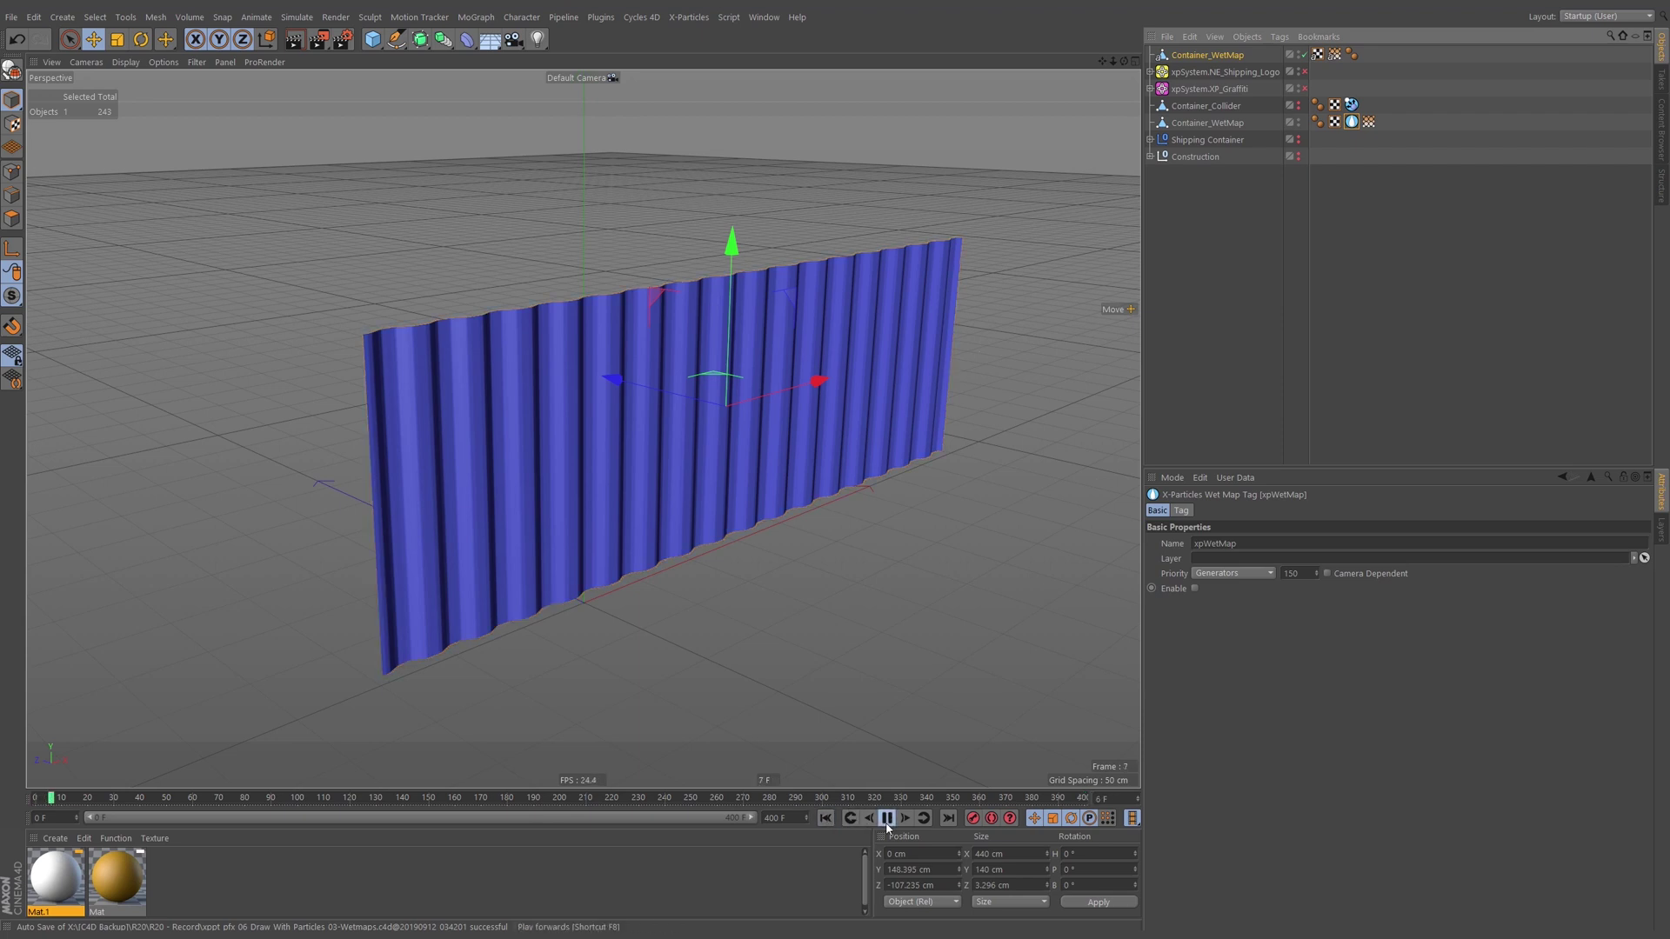
left_click(1335, 55)
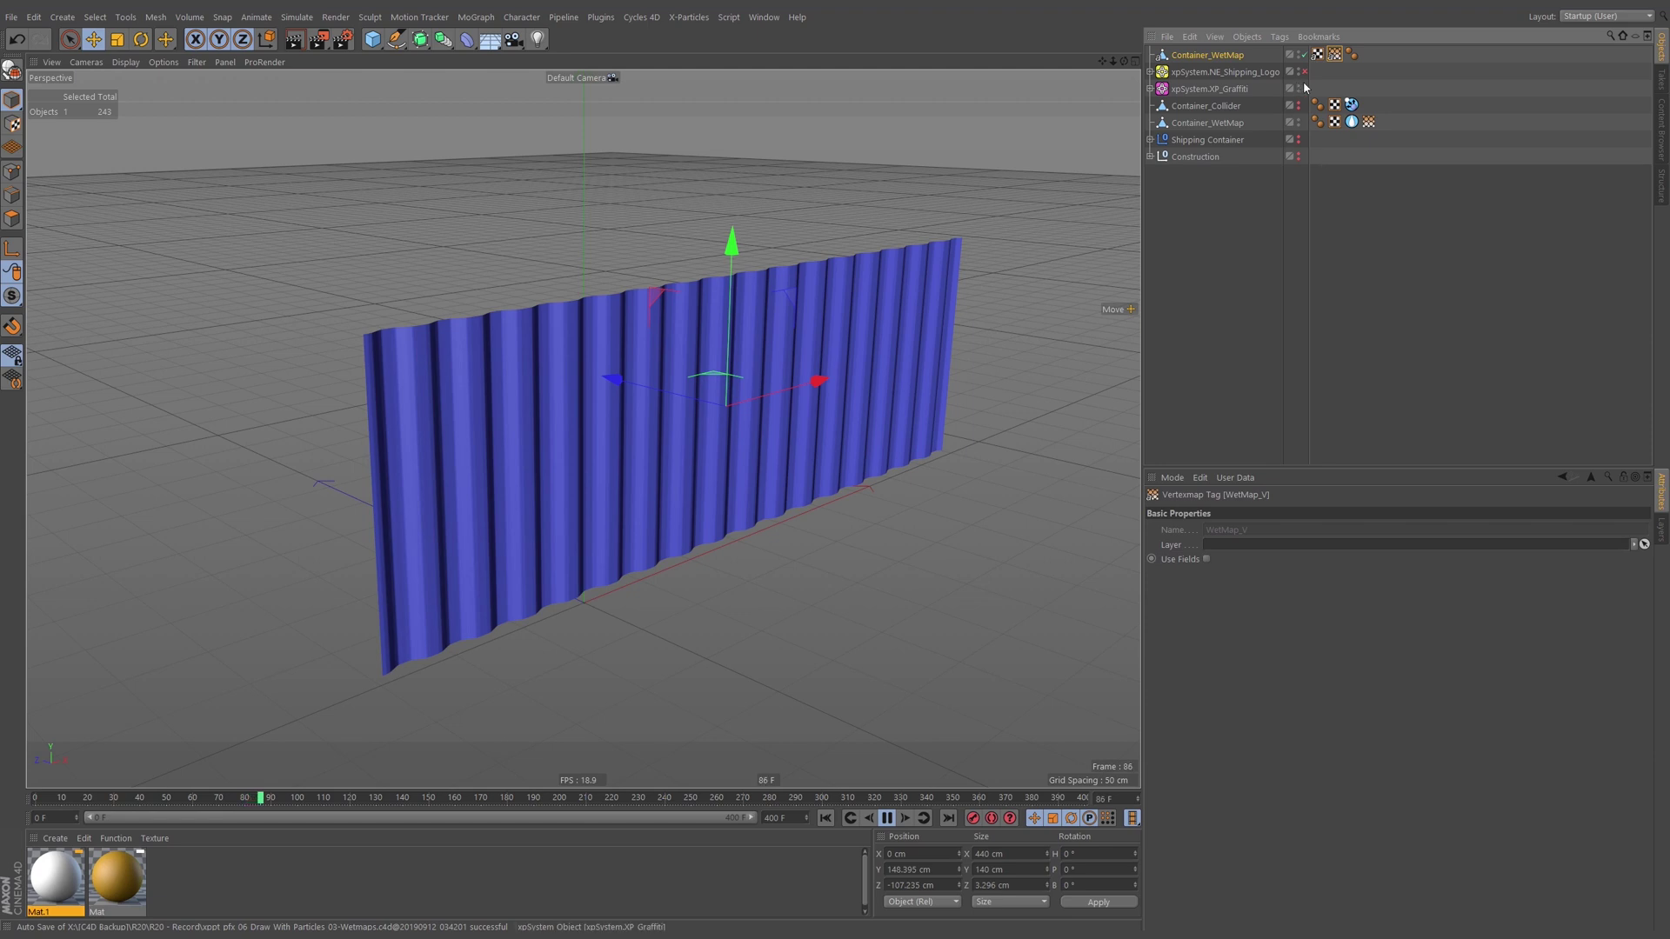
Hide the original Container_WetMap polygon object and play the Alembic copy's wet map animation from the start, pausing at frame 290.
left_click(1198, 122)
double_click(1297, 122, "alt")
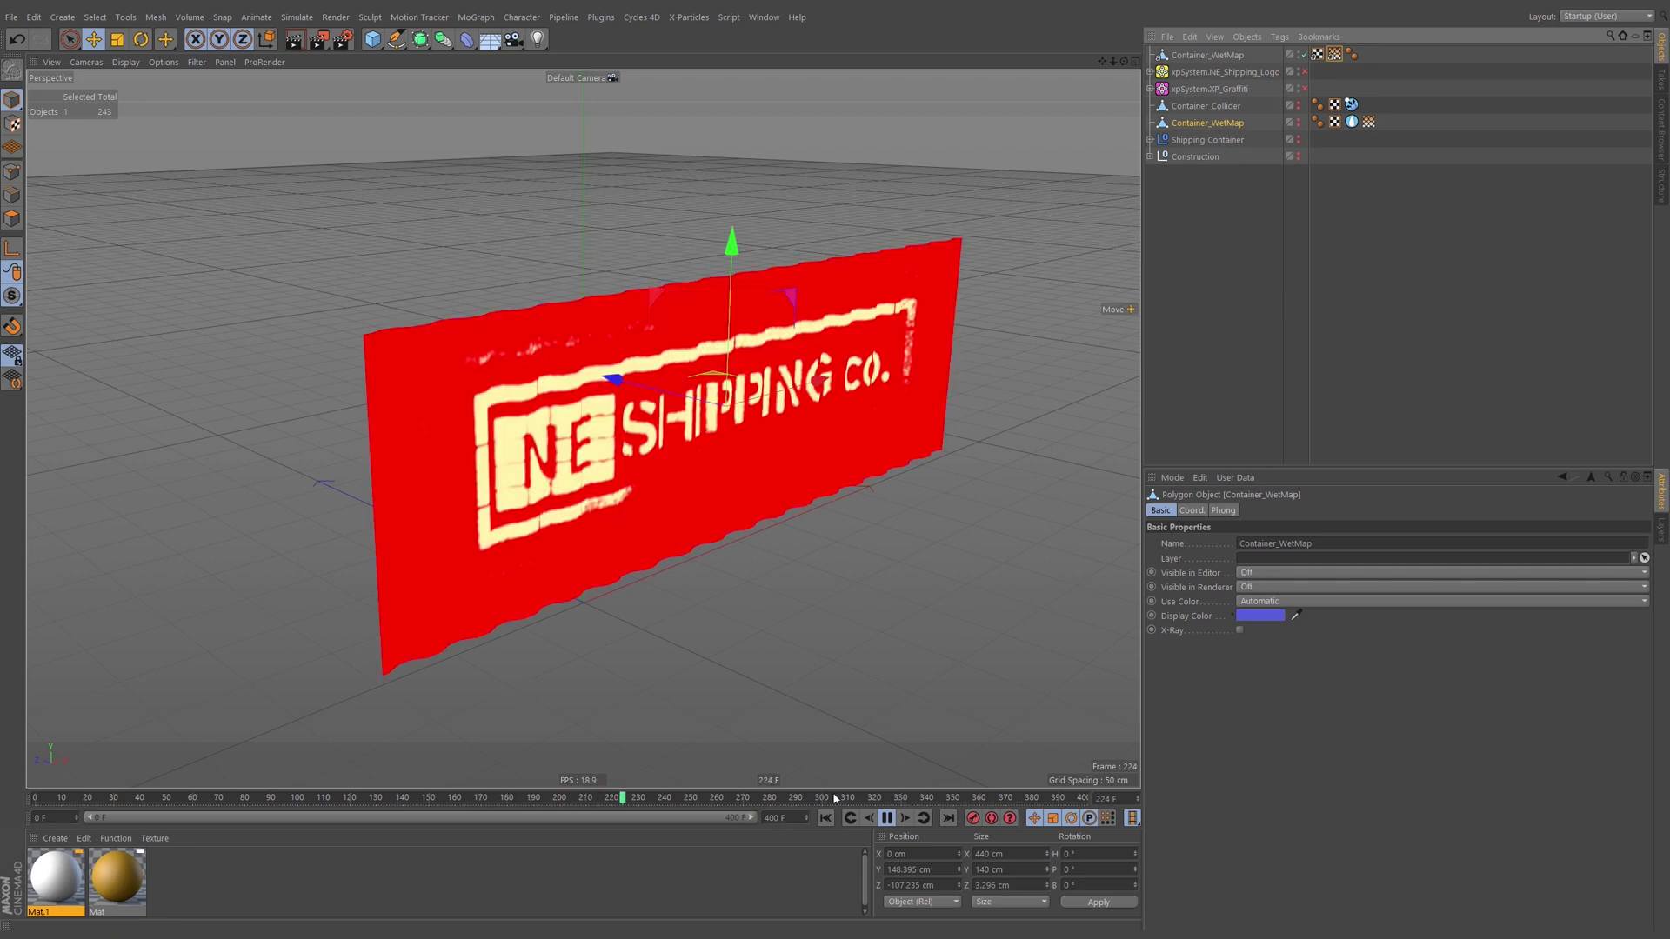
left_click(823, 819)
left_click_drag(822, 437, 781, 432, "alt")
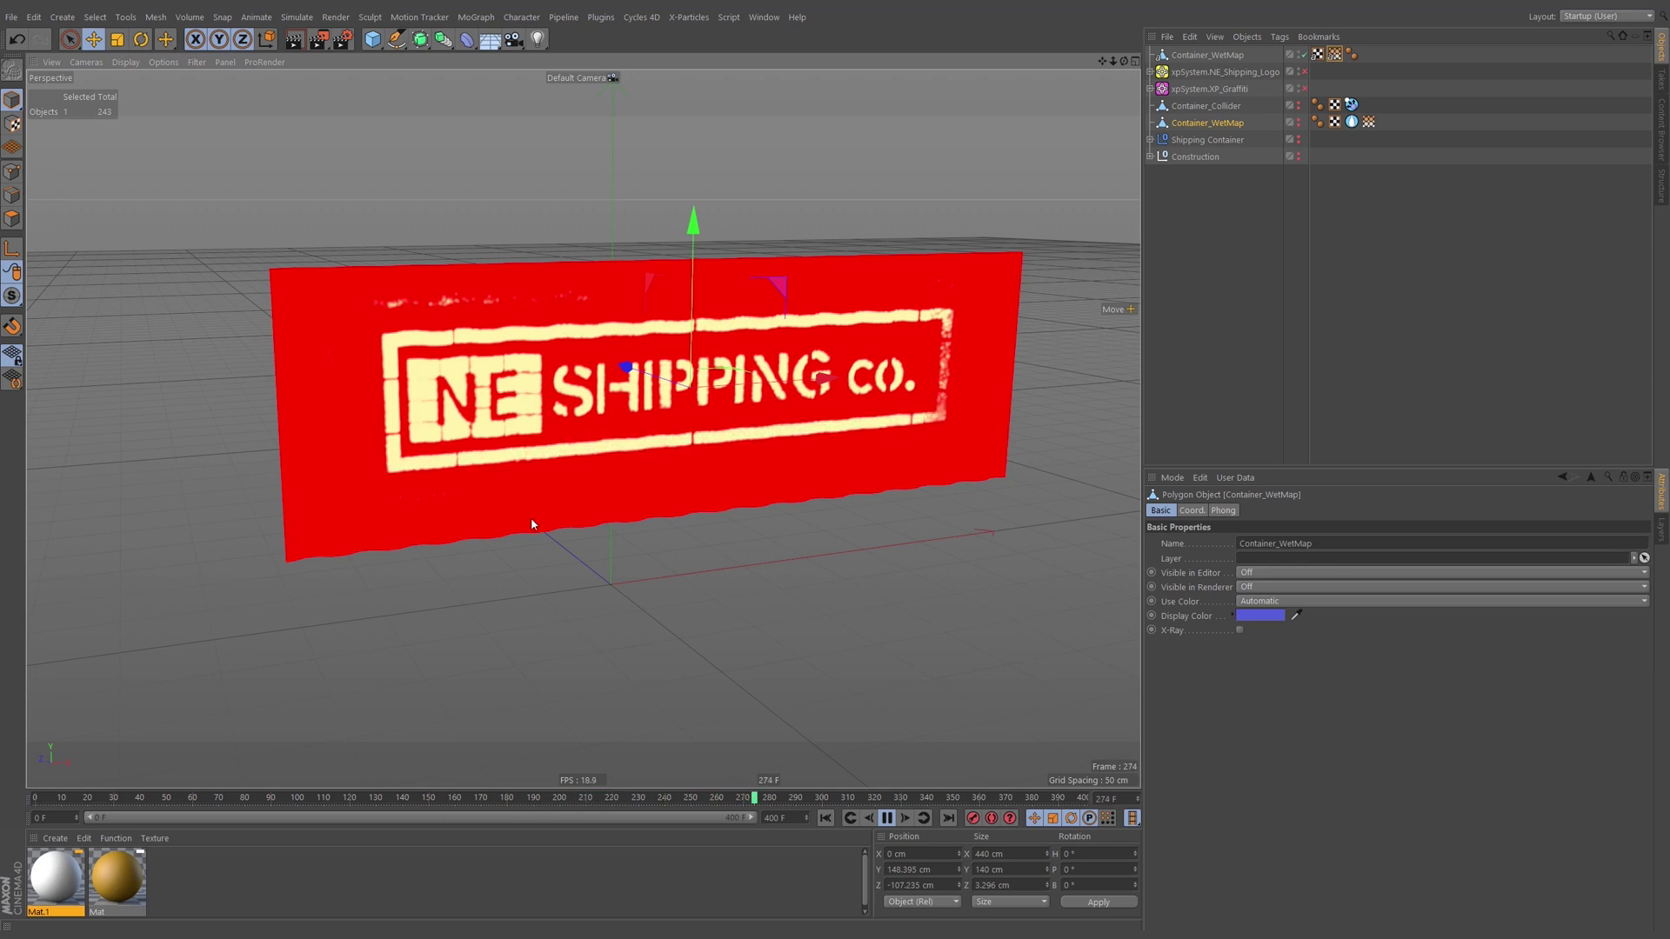
left_click(888, 819)
left_click_drag(802, 570, 729, 457, "alt")
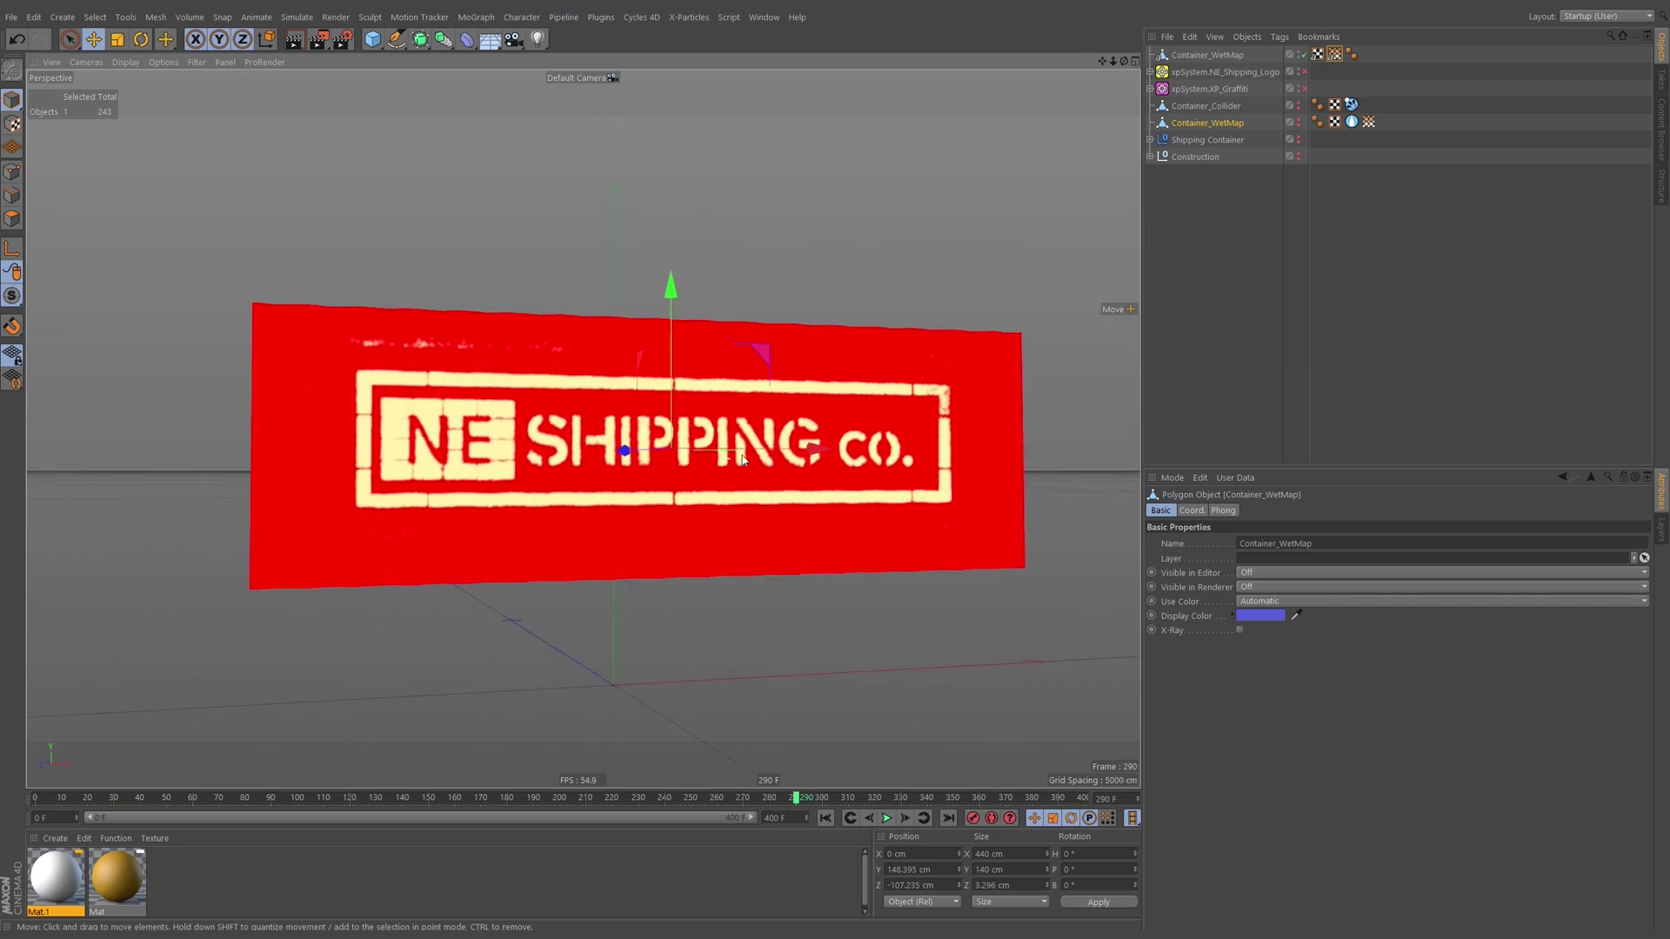
right_click_drag(729, 458, 783, 482, "alt")
left_click_drag(784, 482, 561, 635, "alt")
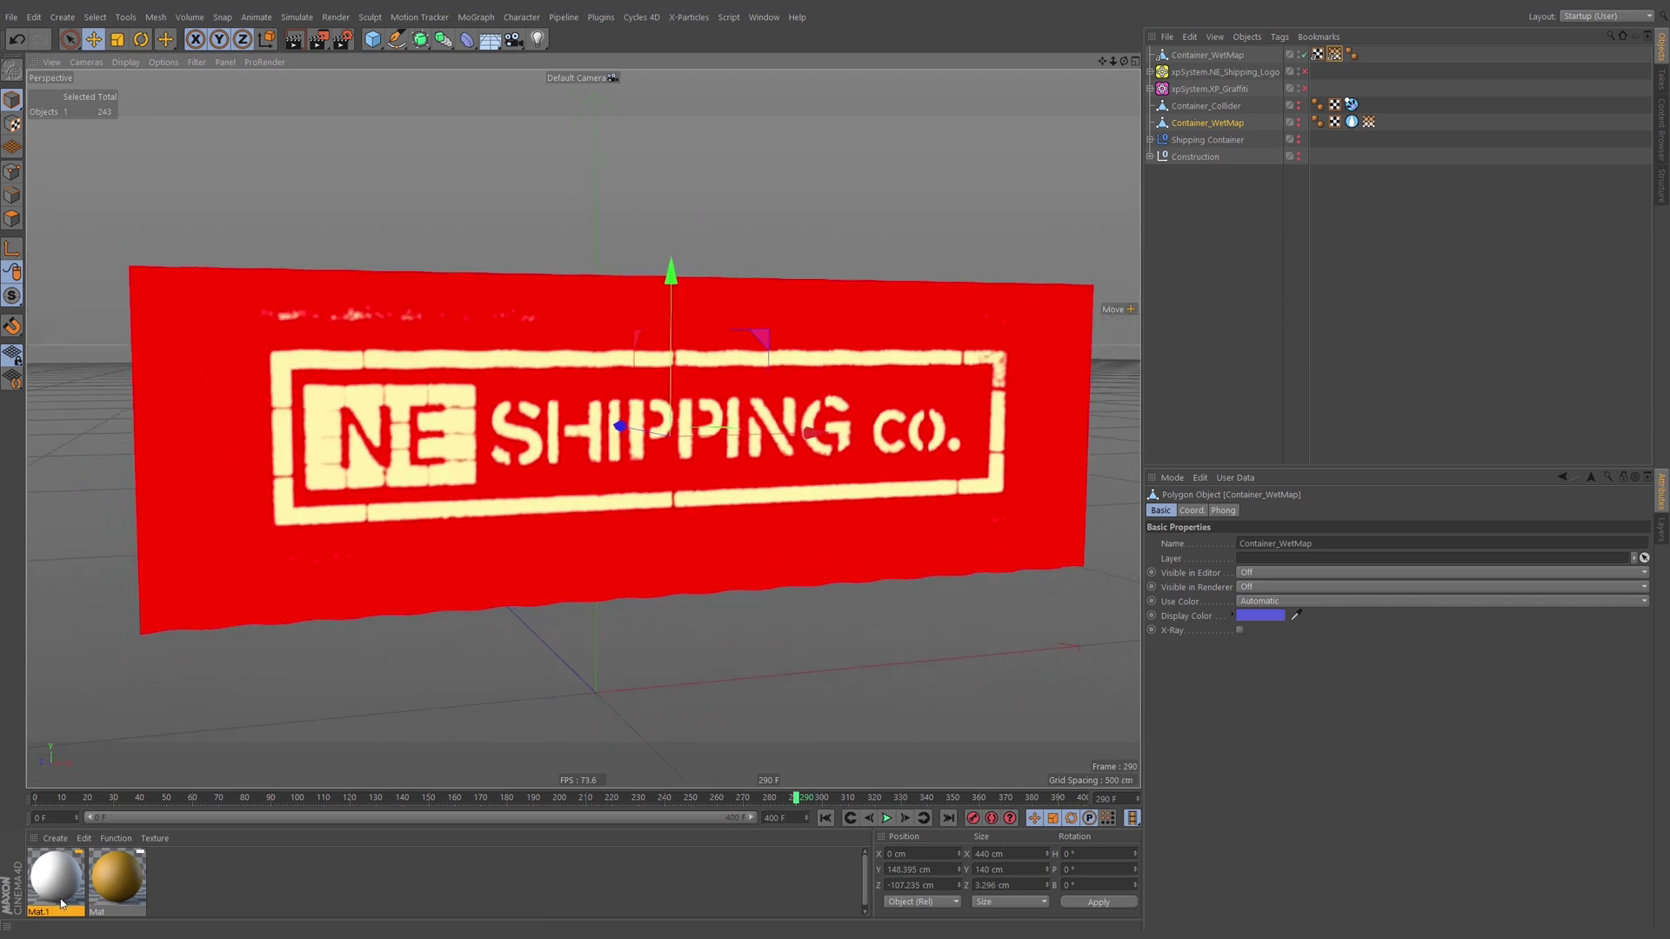
Apply Mat.1 to the original Container_WetMap and link its WetMap_V tag in the Color channel's Vertex Map shader.
left_click_drag(1238, 126, 1239, 124)
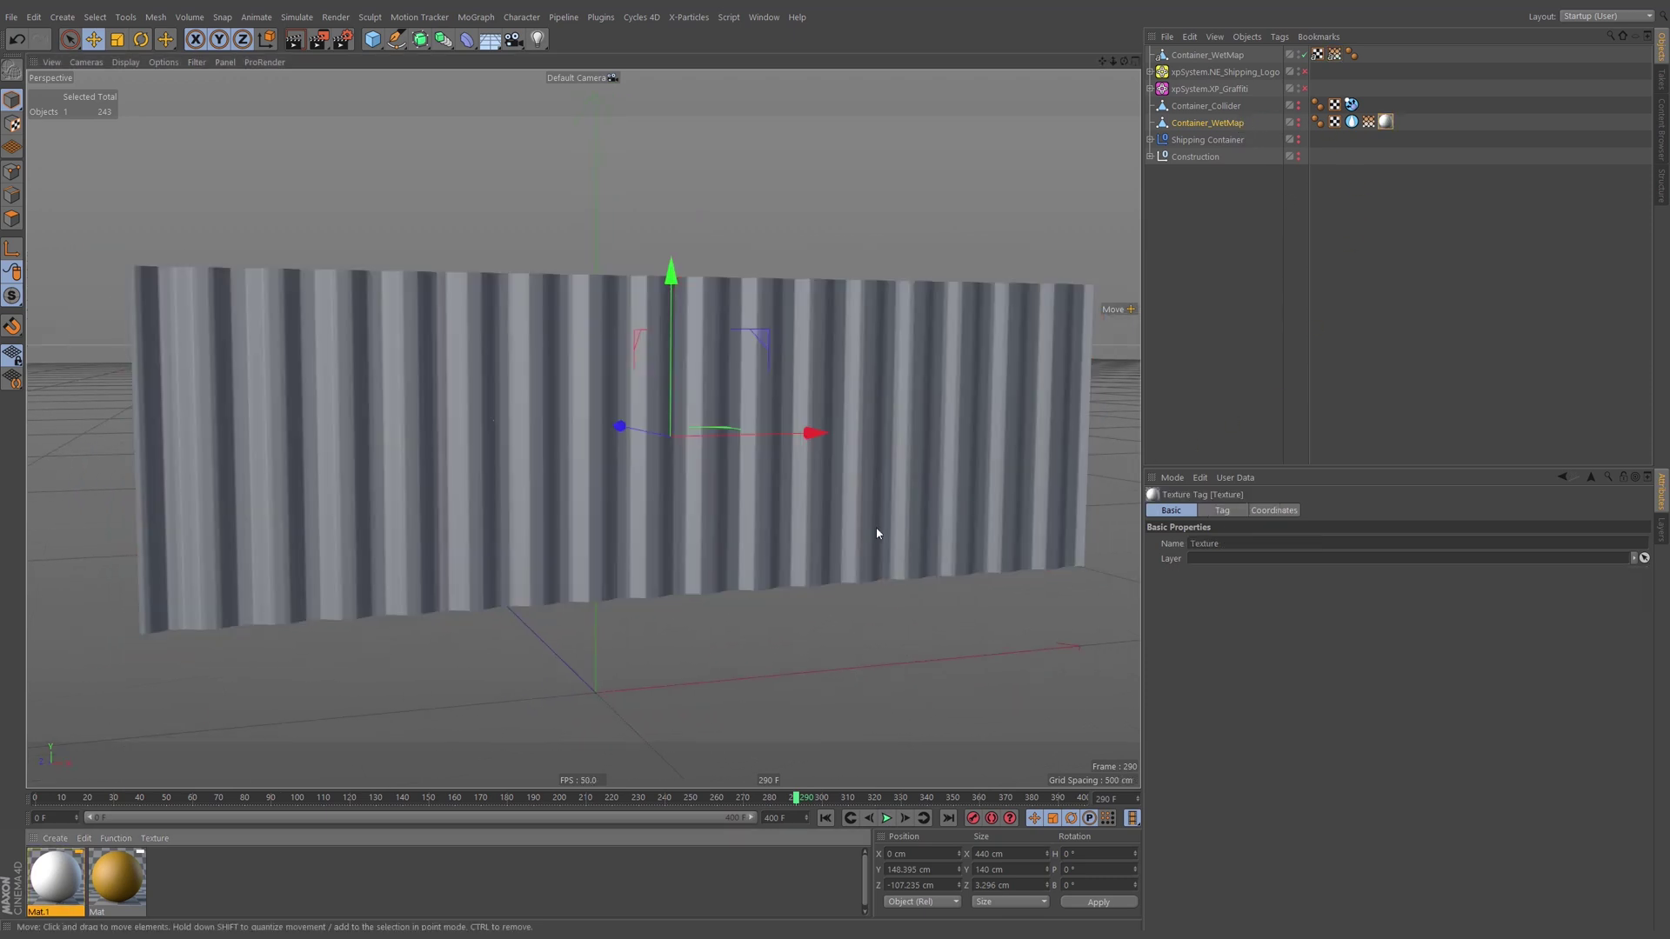
left_click(67, 877)
double_click(67, 876)
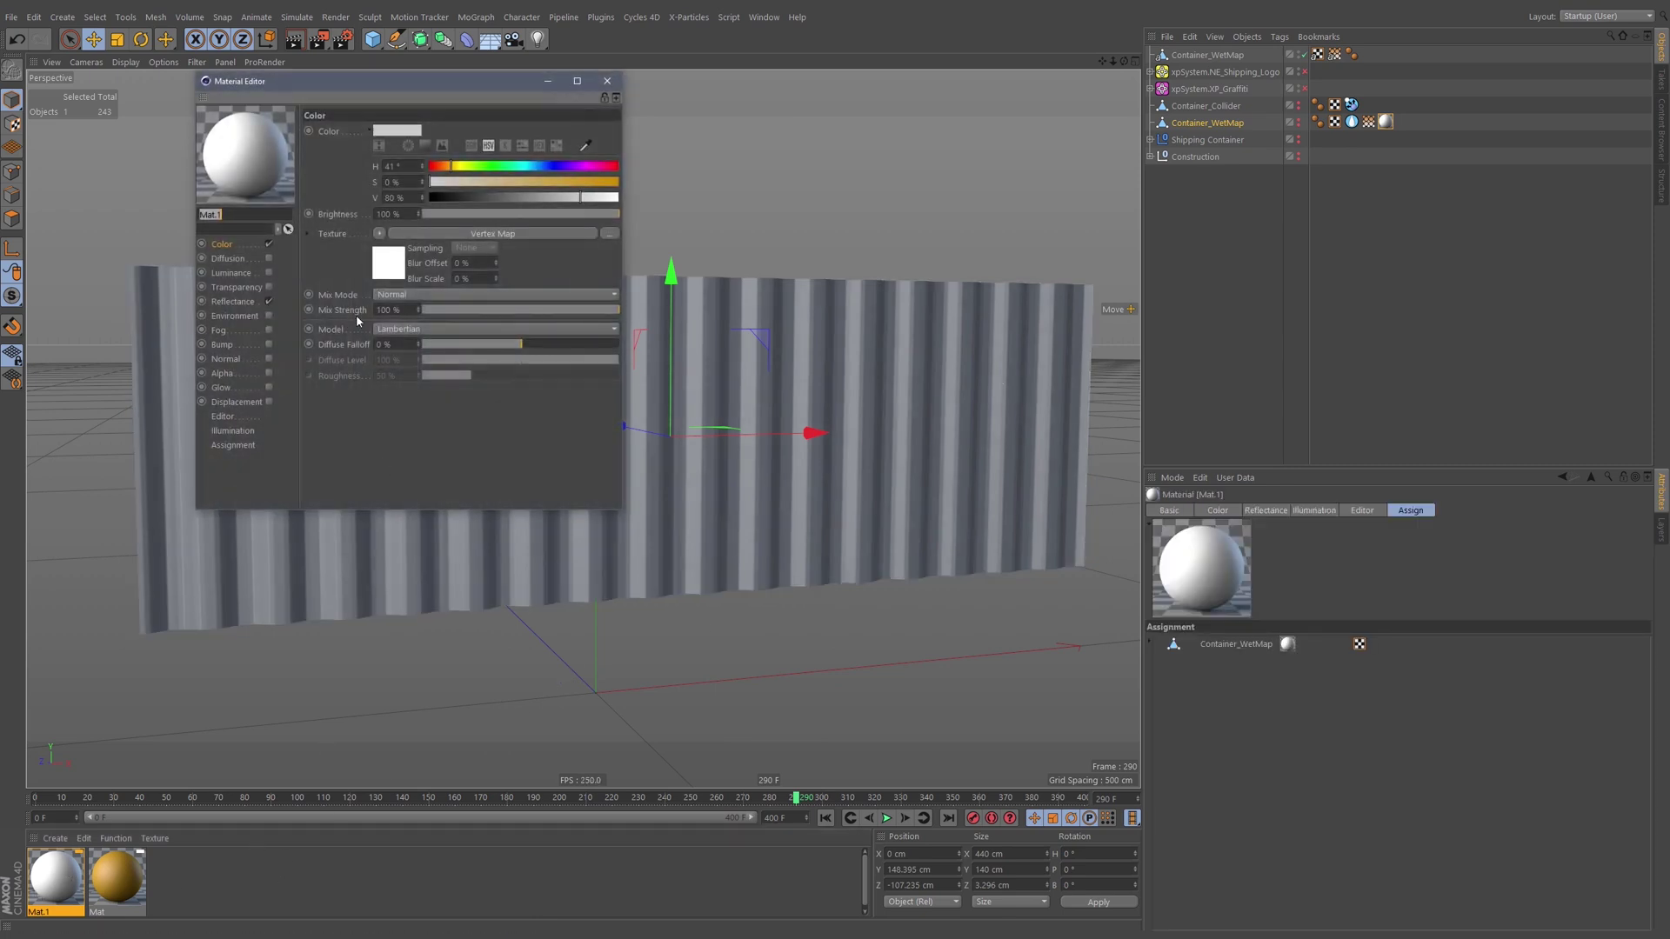
left_click(386, 264)
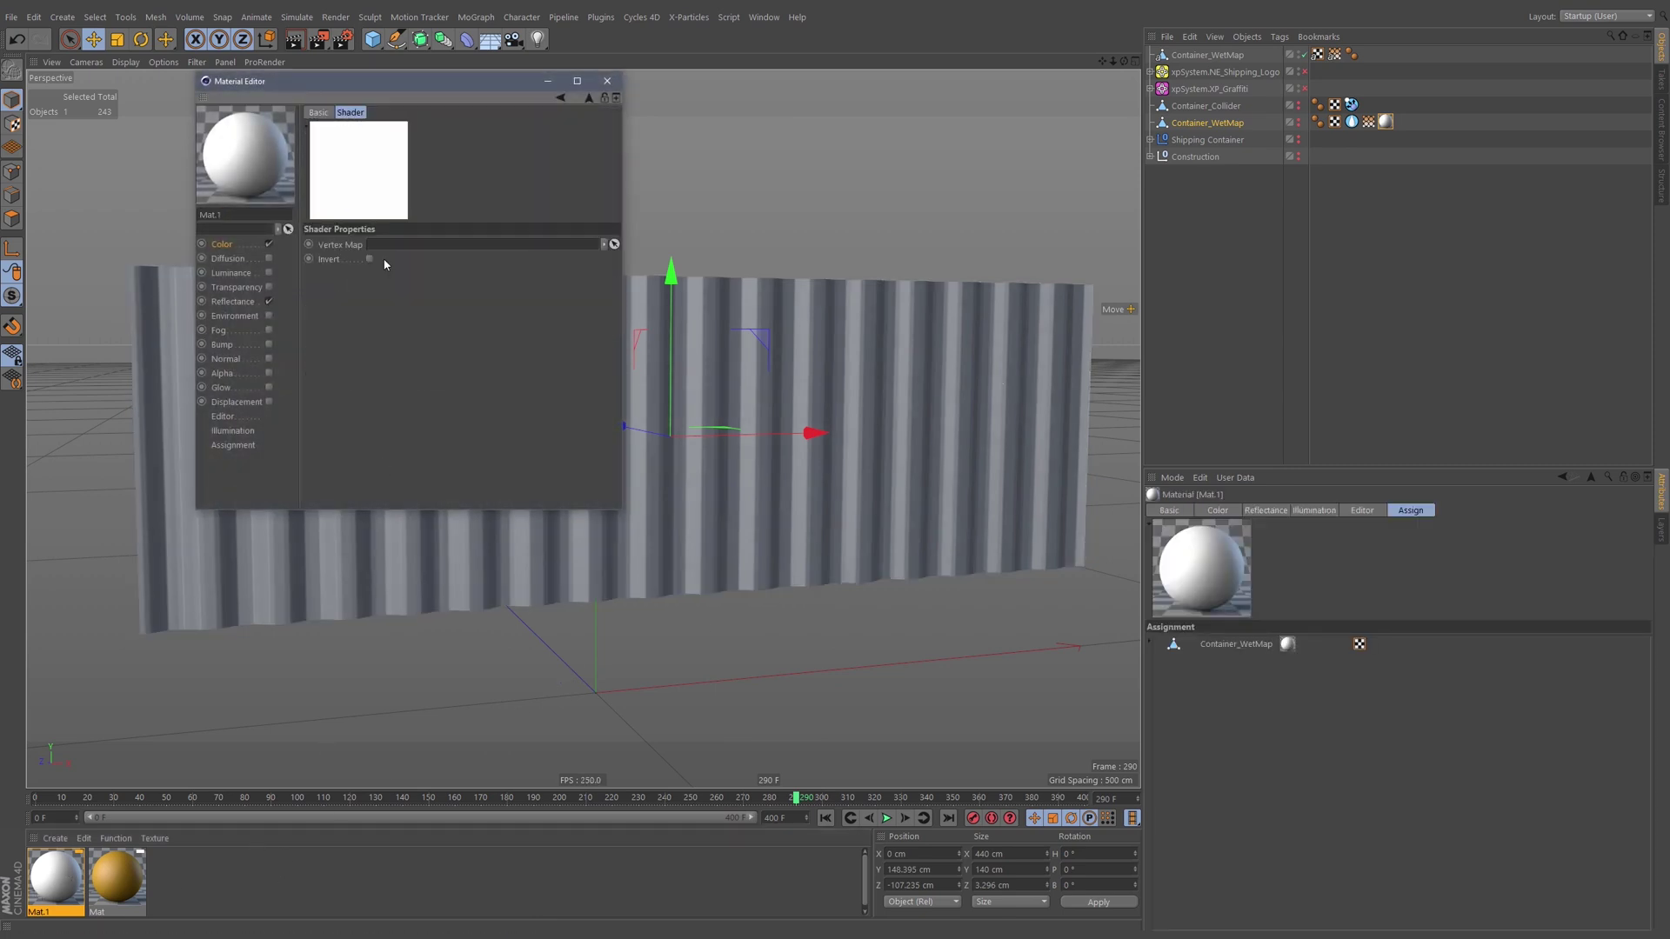
left_click(614, 245)
left_click(1387, 124)
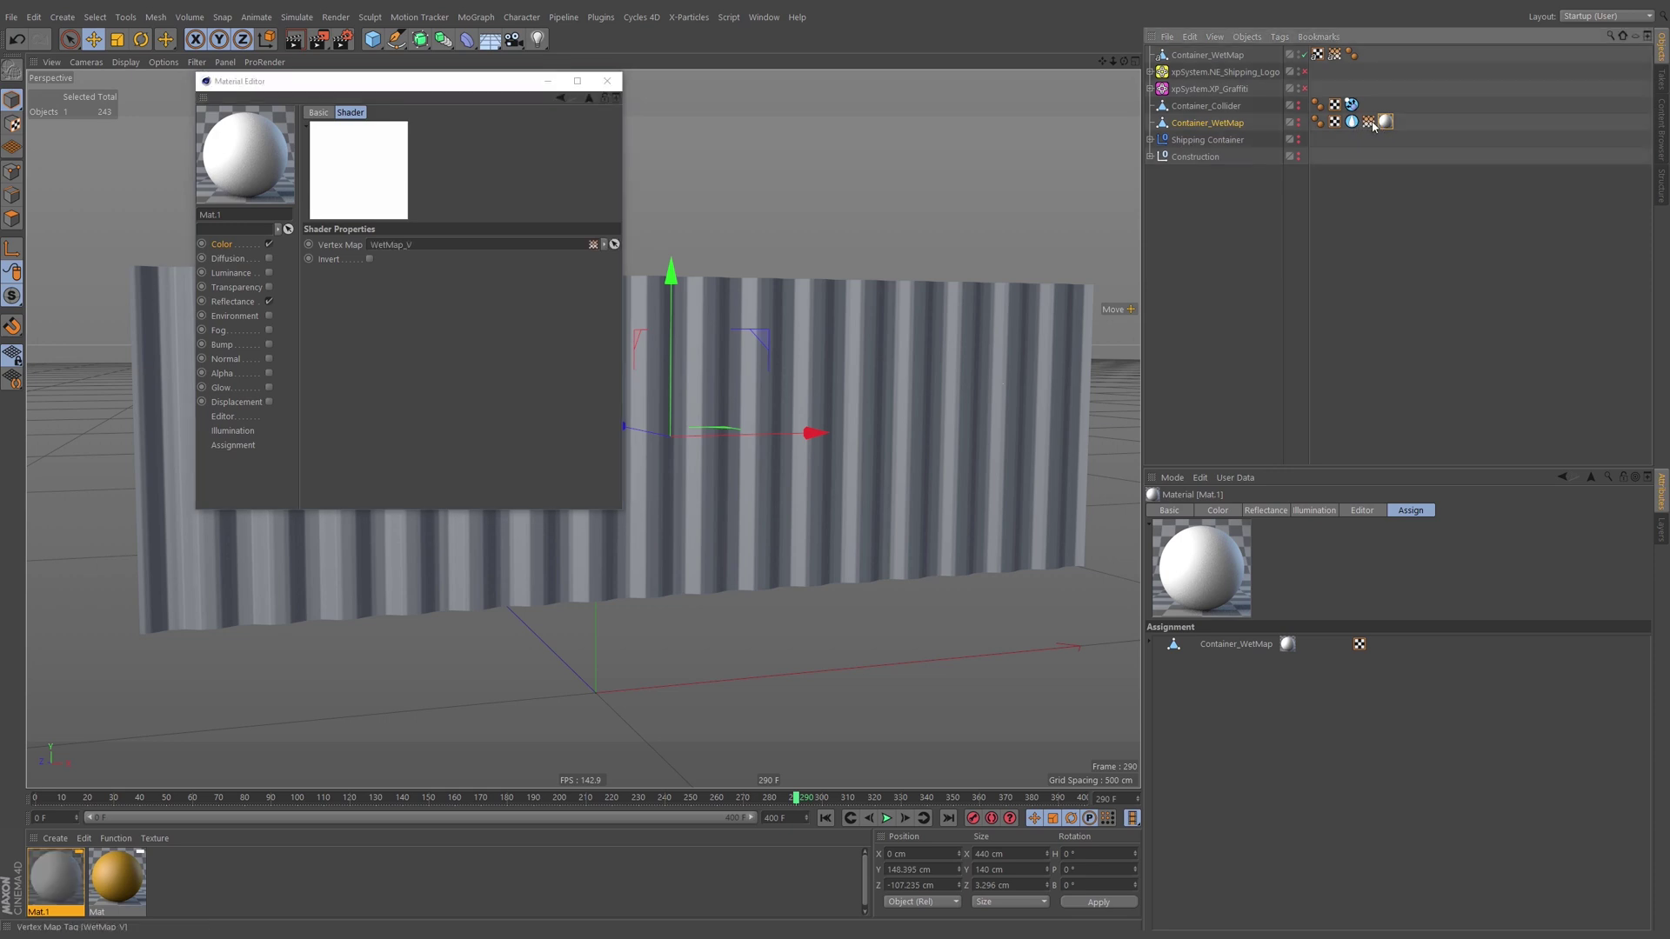
left_click(607, 81)
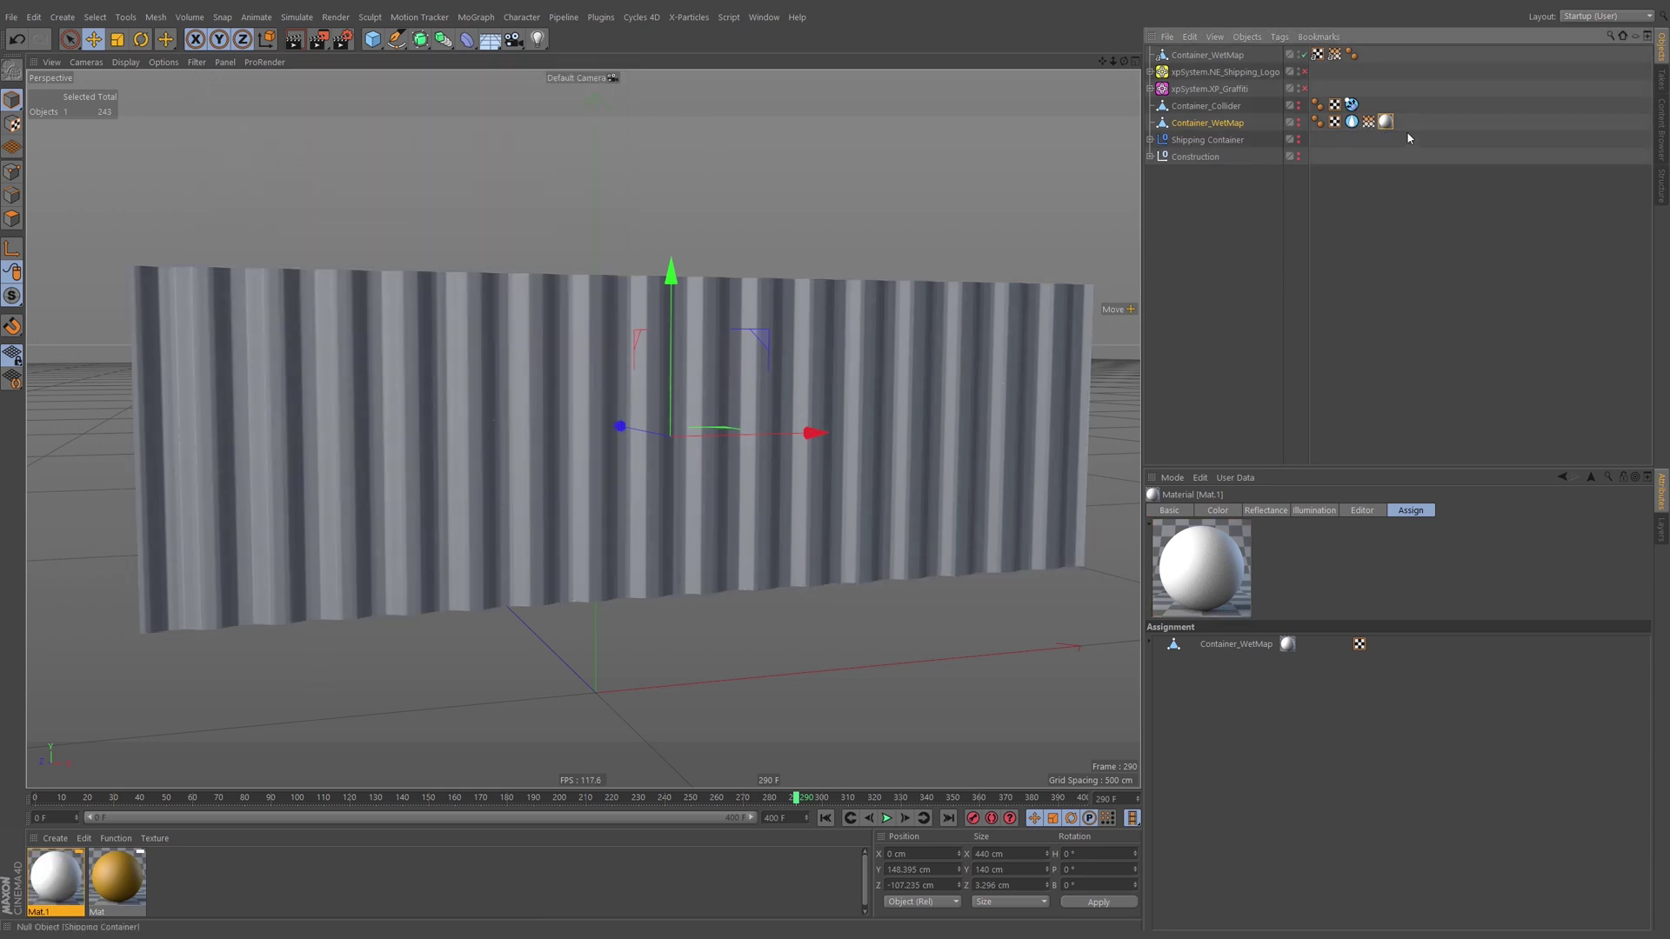
Move the Mat.1 texture tag to the Alembic Container_WetMap and relink the Vertex Map shader to that object's WetMap_V tag.
left_click(1368, 122)
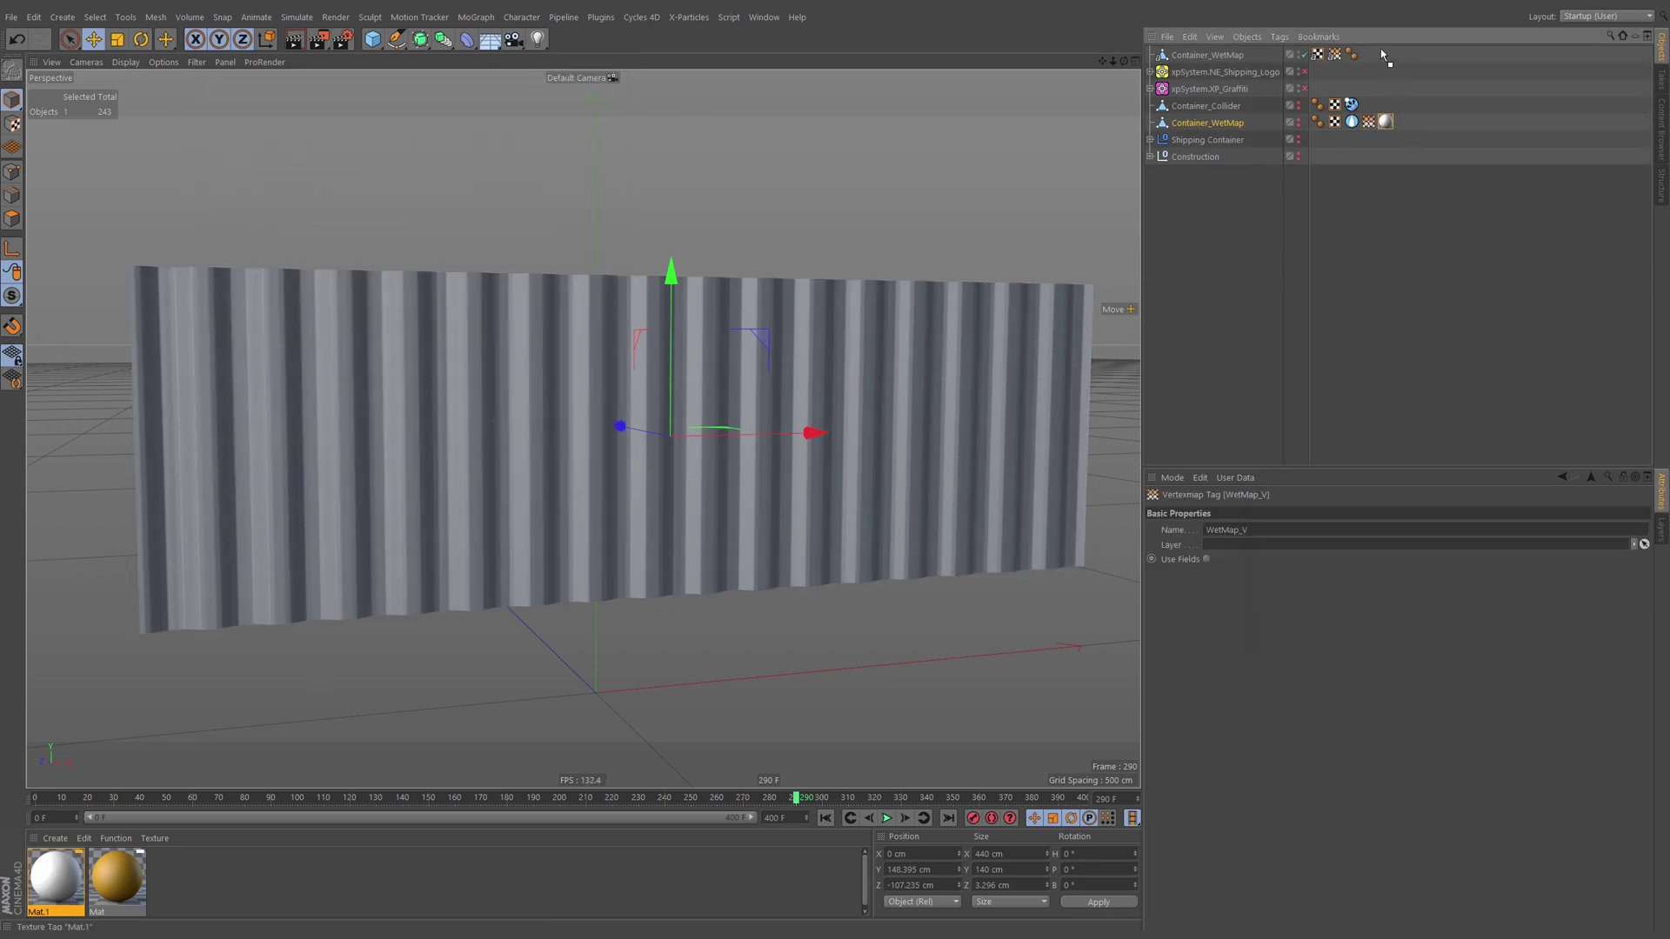
left_click_drag(1383, 53, 1380, 50)
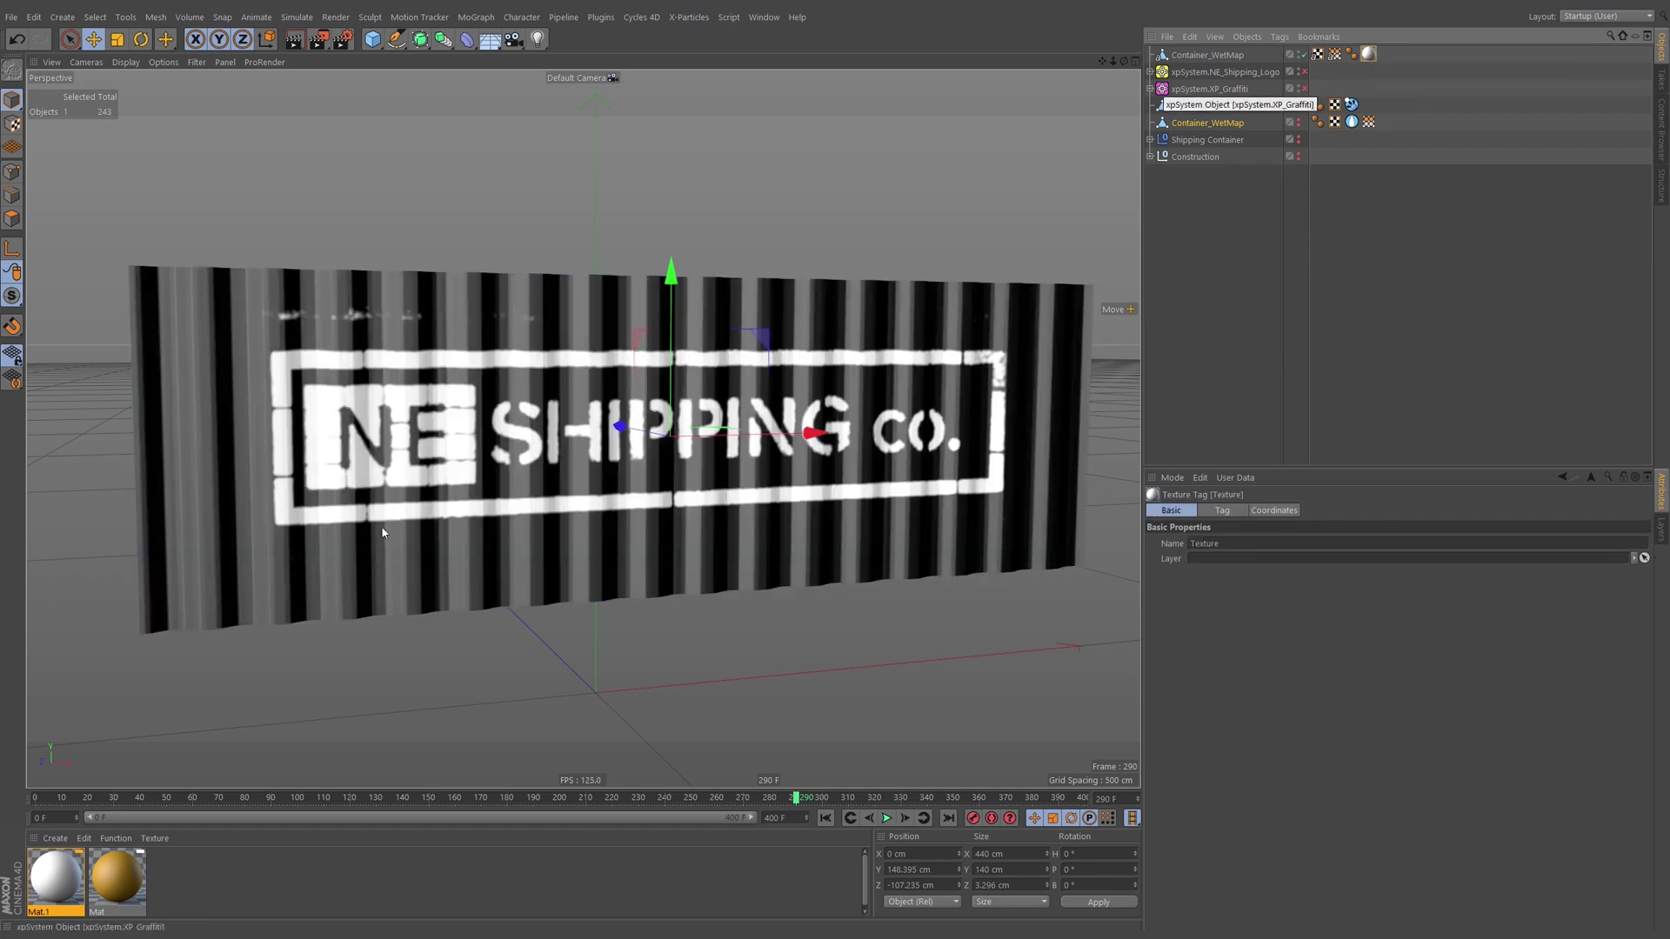
double_click(73, 886)
left_click(388, 276)
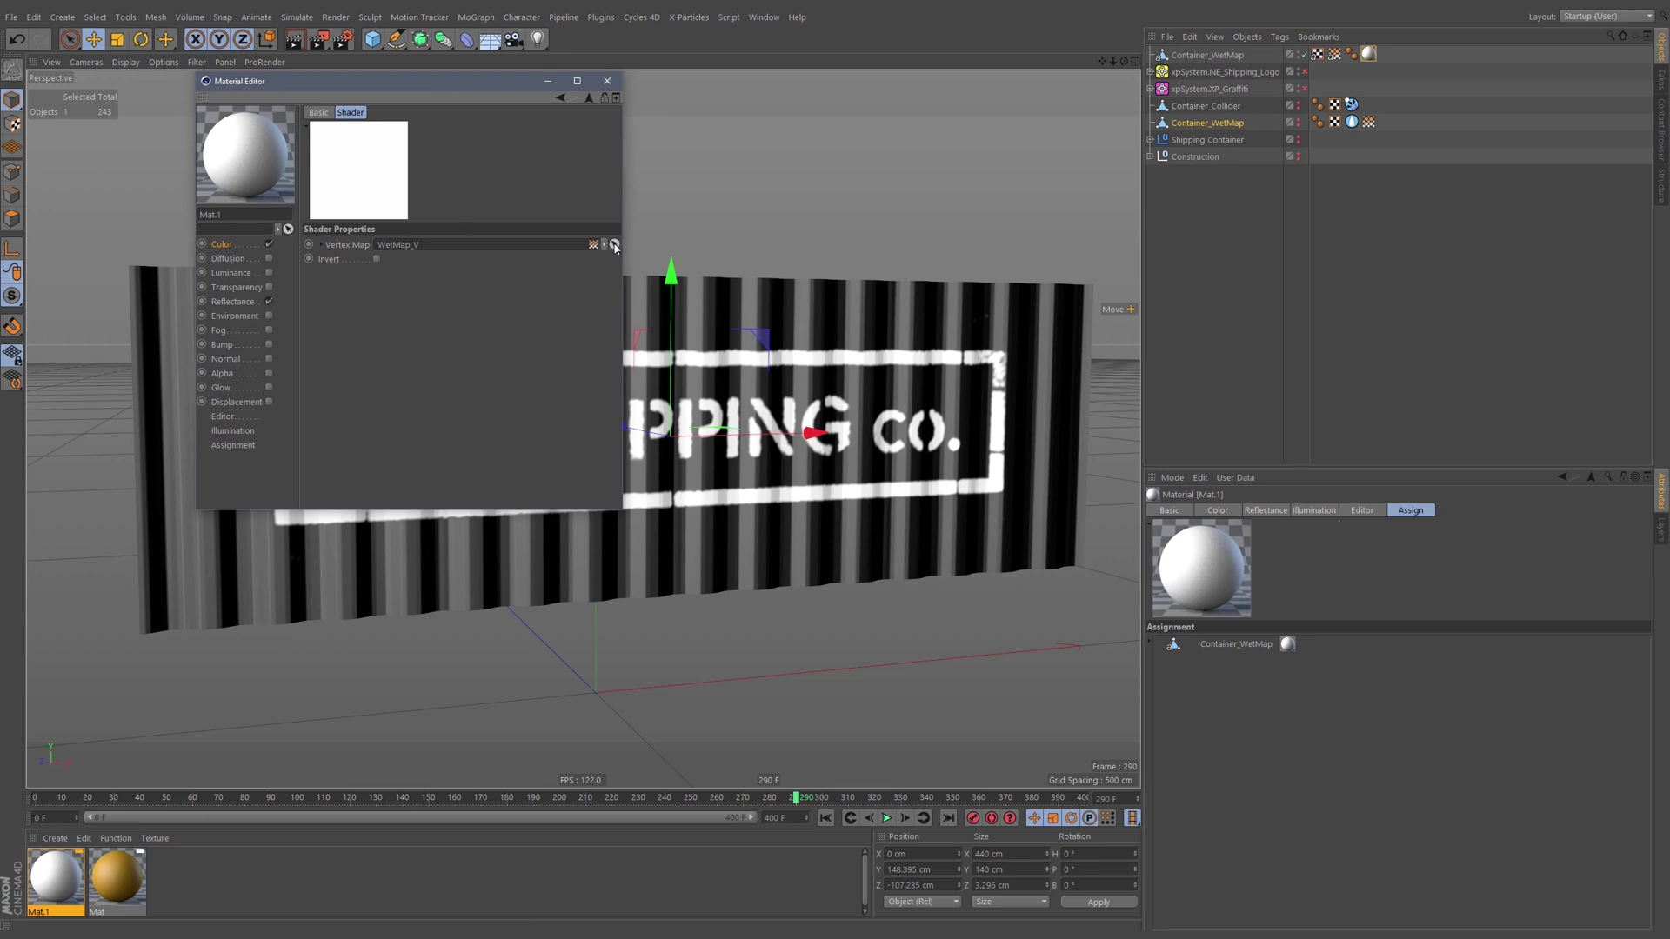
left_click(1332, 58)
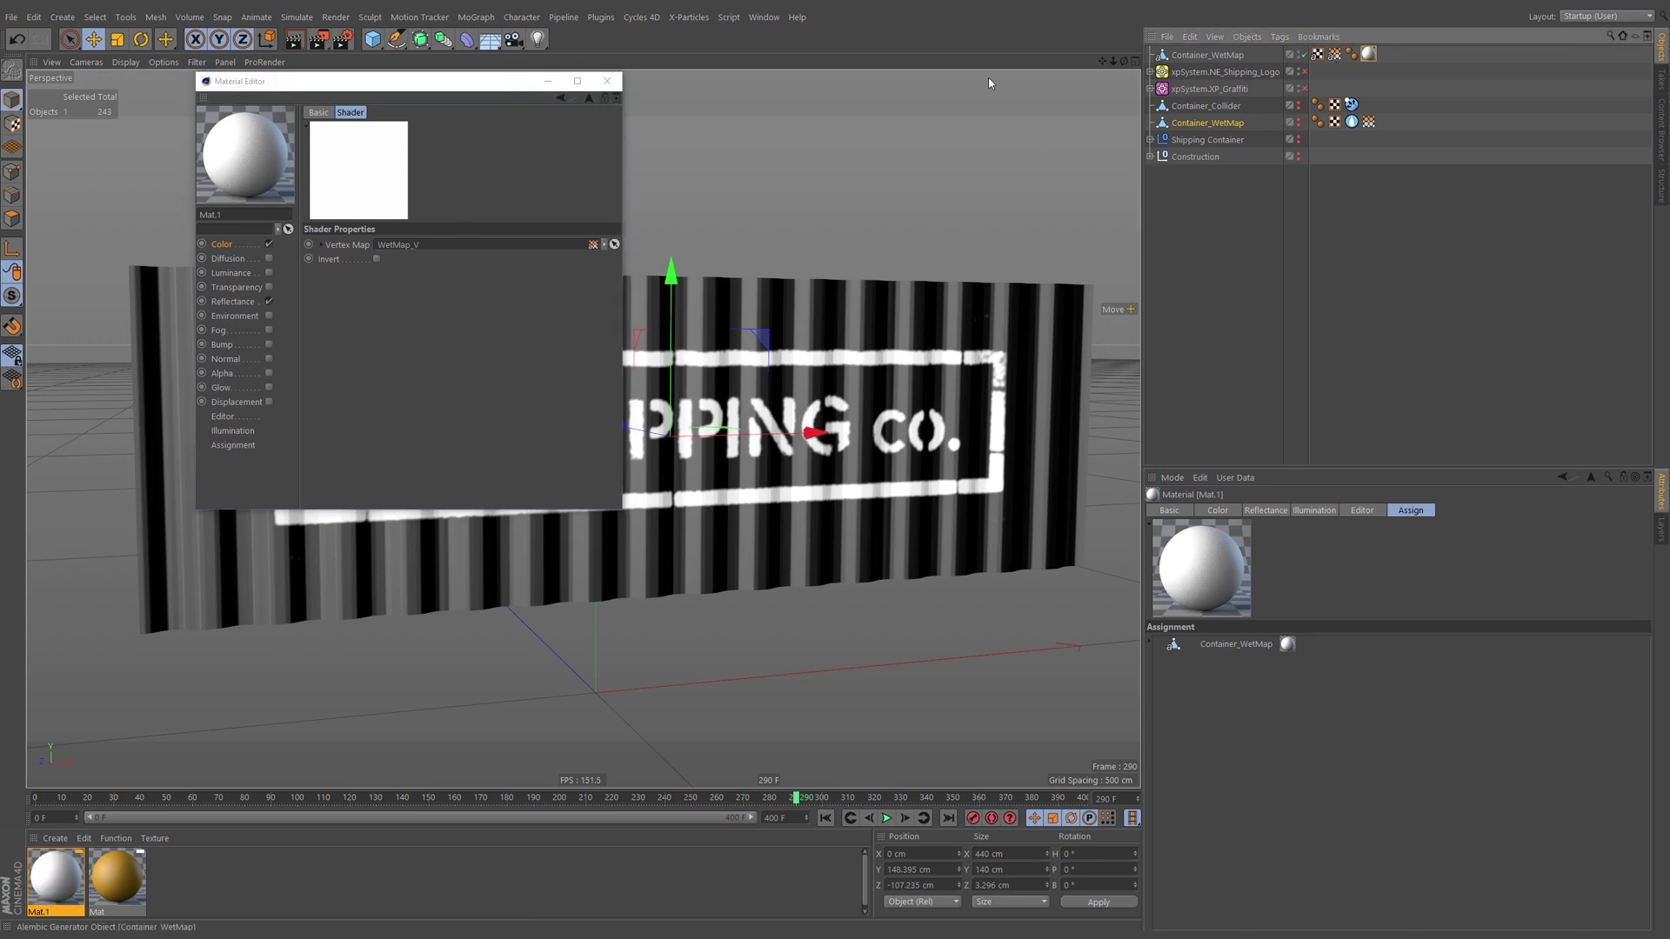
left_click(608, 81)
Scrub the animation back to frame 174.
scroll(775, 388, "down", 1)
left_click_drag(775, 388, 797, 438, "alt")
left_click_drag(794, 798, 462, 800)
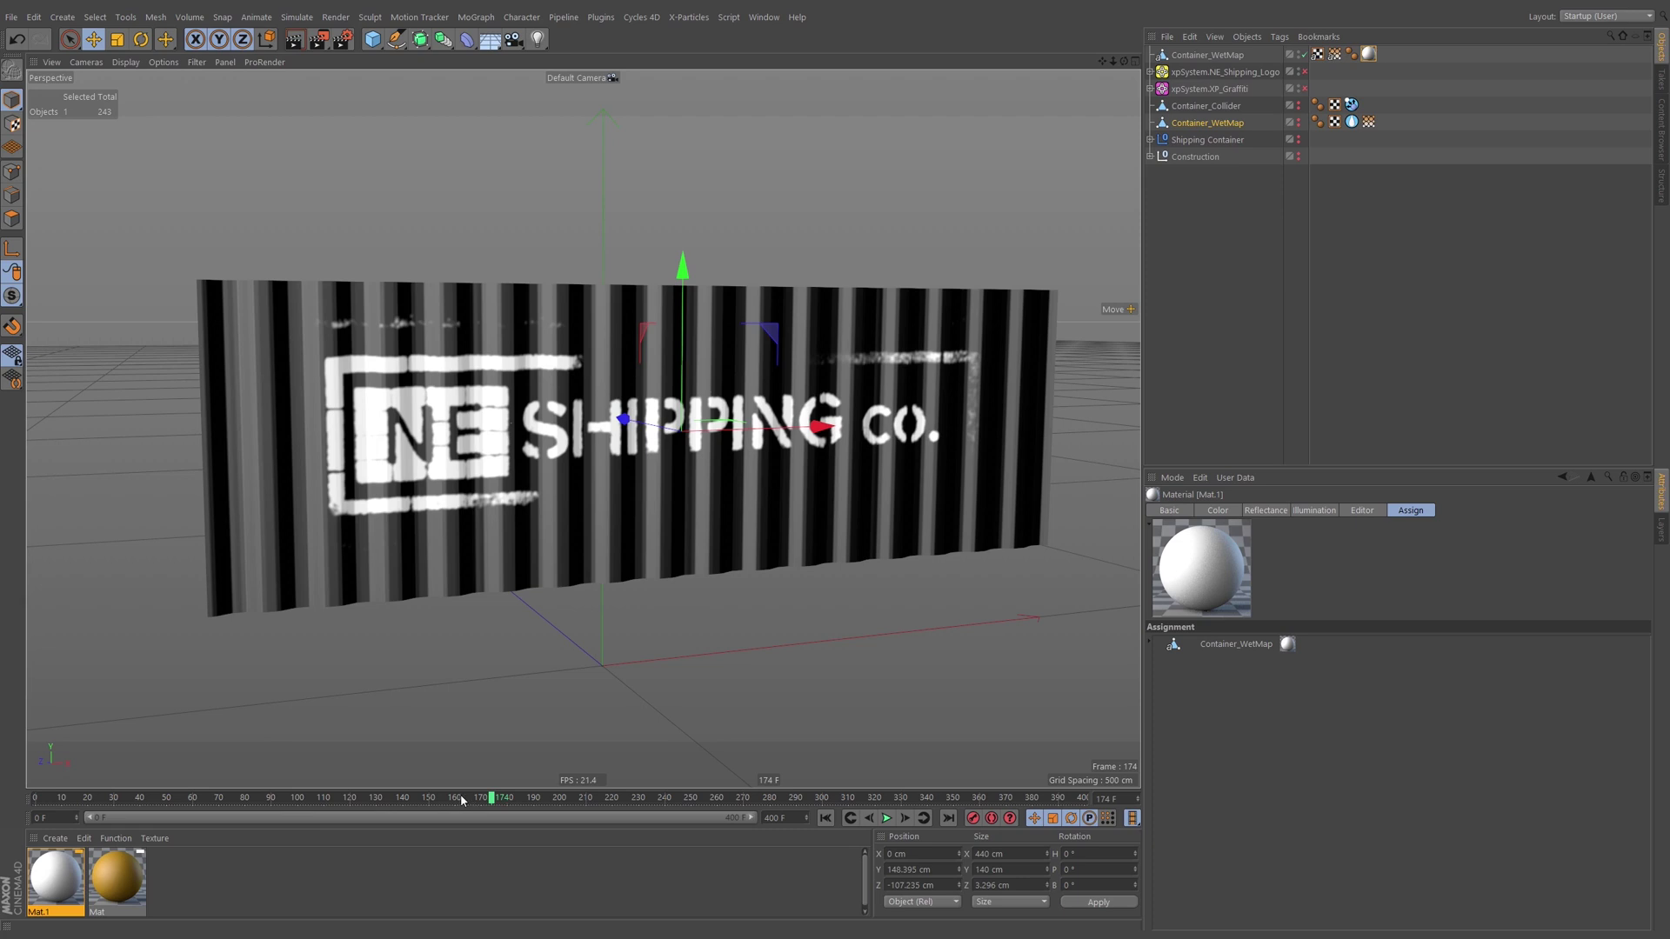
Enable Mat.1's Alpha channel and copy the Vertex Map shader from the Color channel into its texture.
double_click(73, 868)
left_click_drag(482, 77, 1186, 143)
left_click(948, 364)
left_click(953, 309)
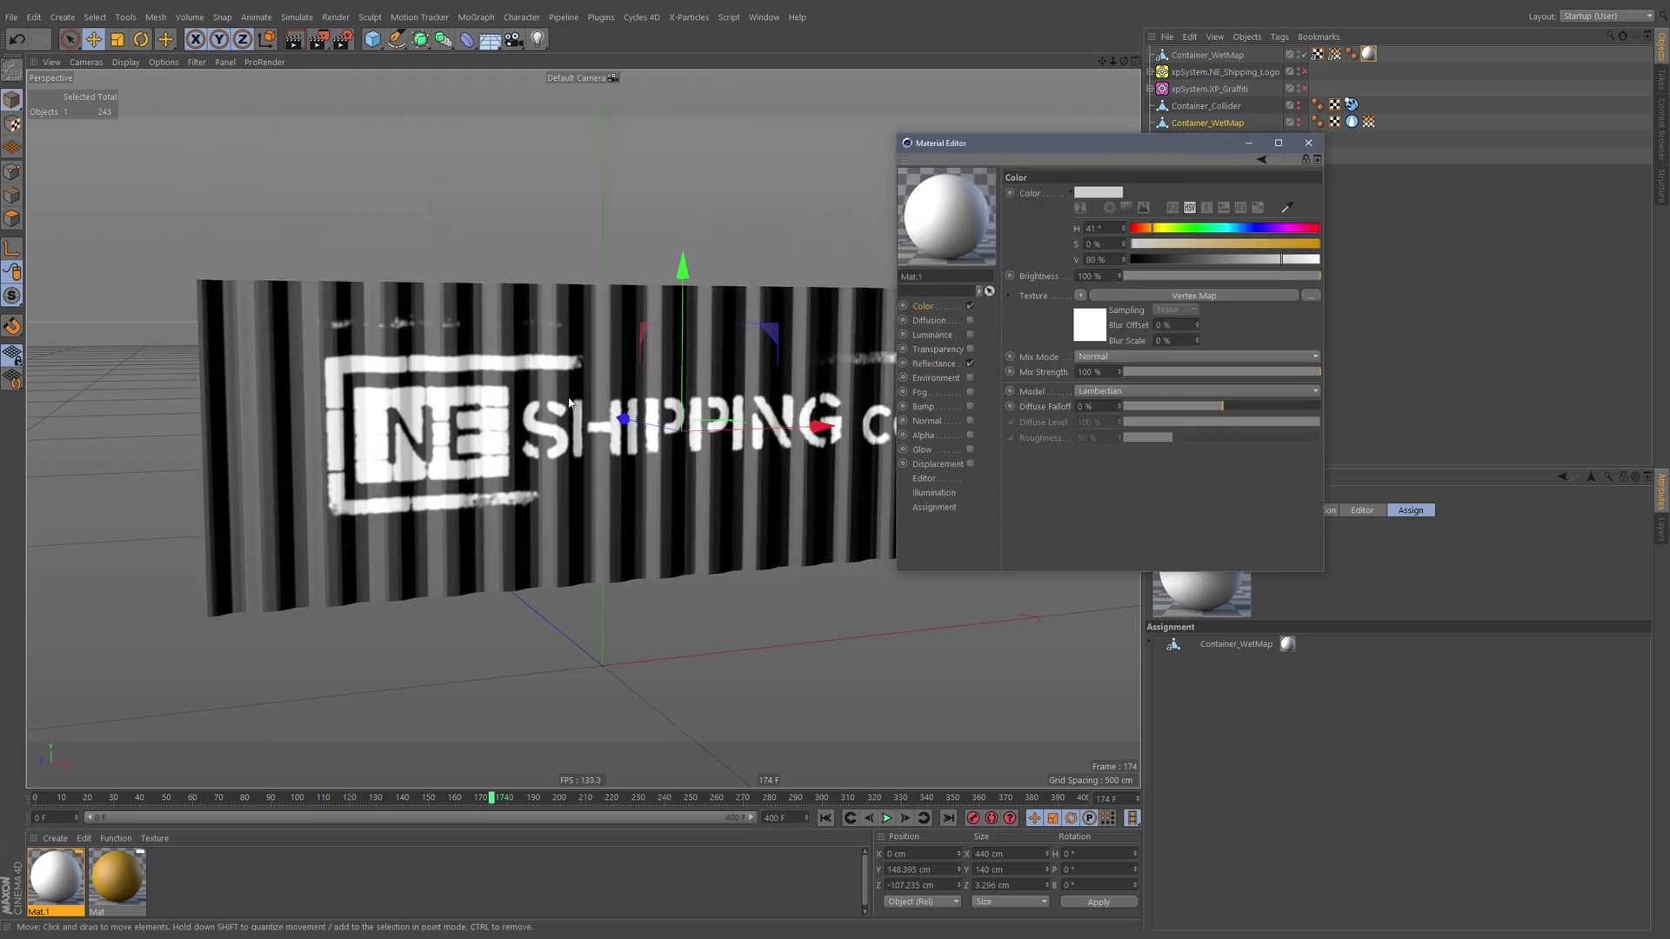
left_click(970, 434)
left_click(945, 307)
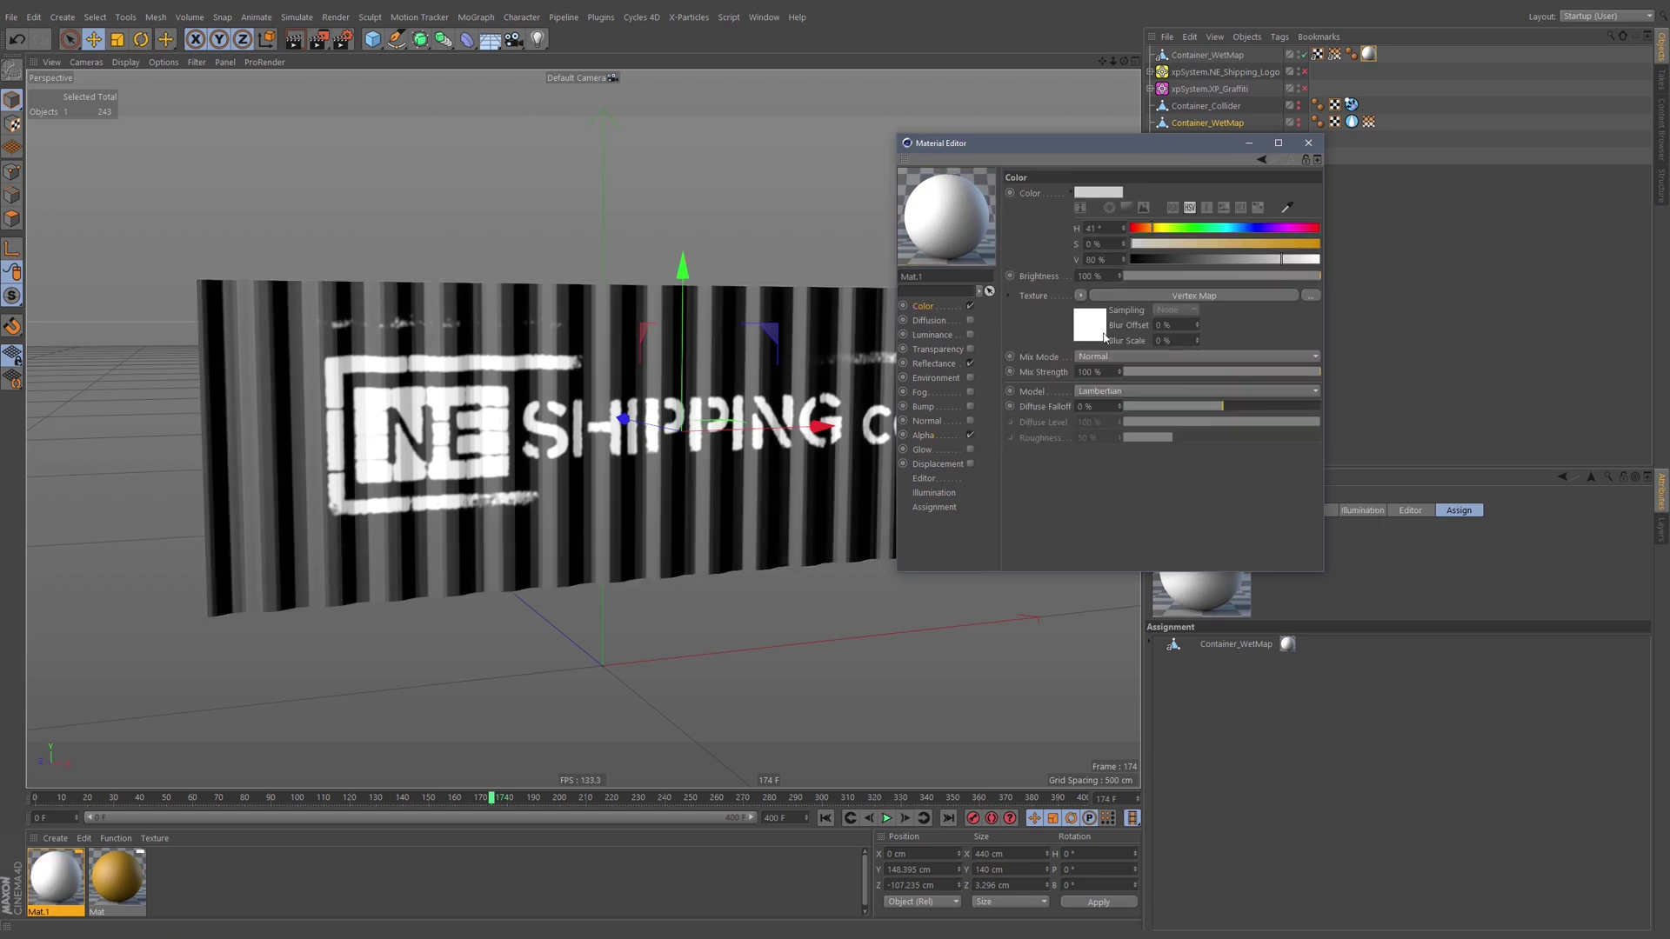
left_click(945, 440)
left_click_drag(1122, 300, 1130, 284)
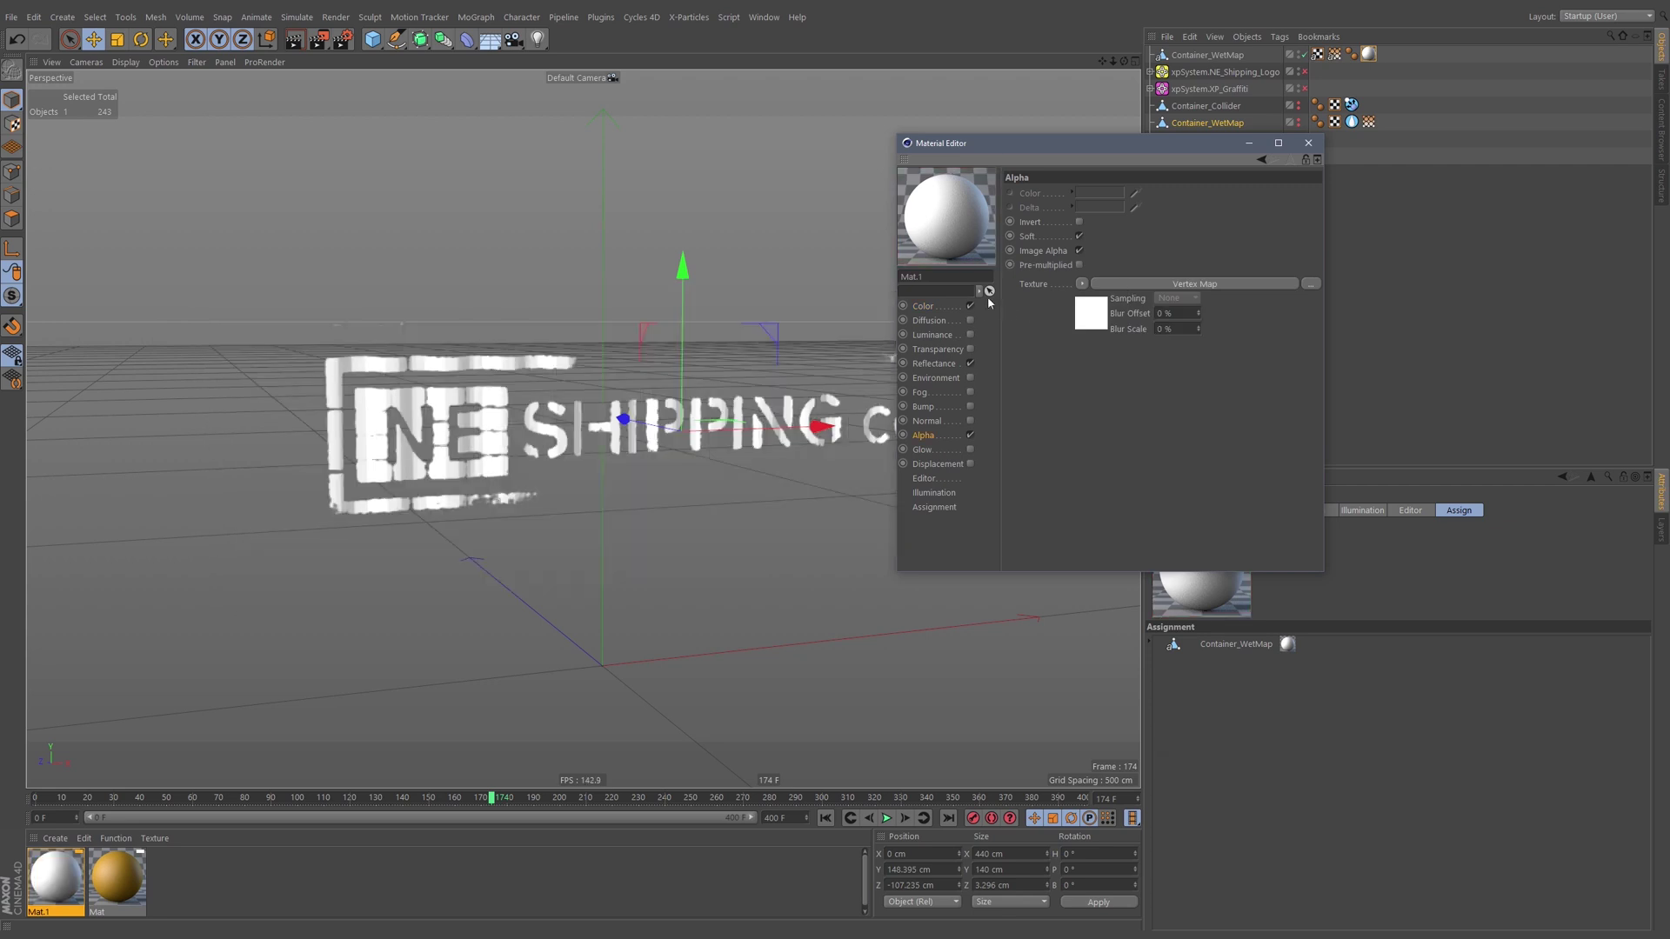
Clear the Vertex Map texture from Mat.1's Color channel and put the Material Editor away.
left_click(935, 305)
left_click(1081, 295)
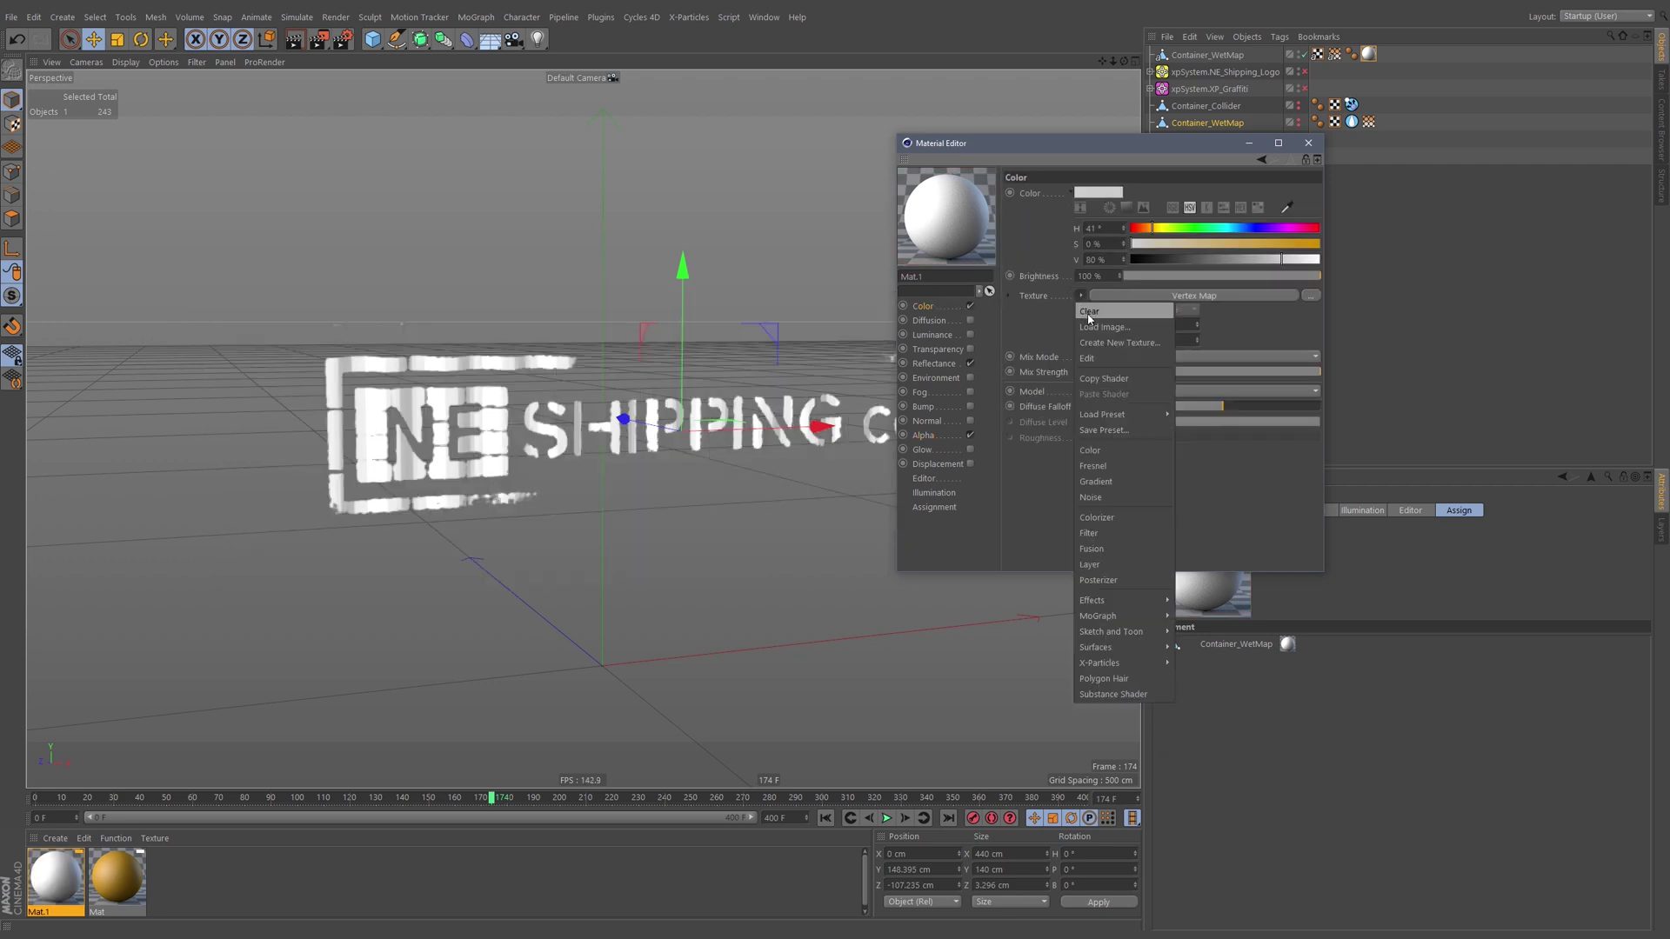
left_click(1090, 311)
left_click_drag(679, 422, 711, 426, "alt")
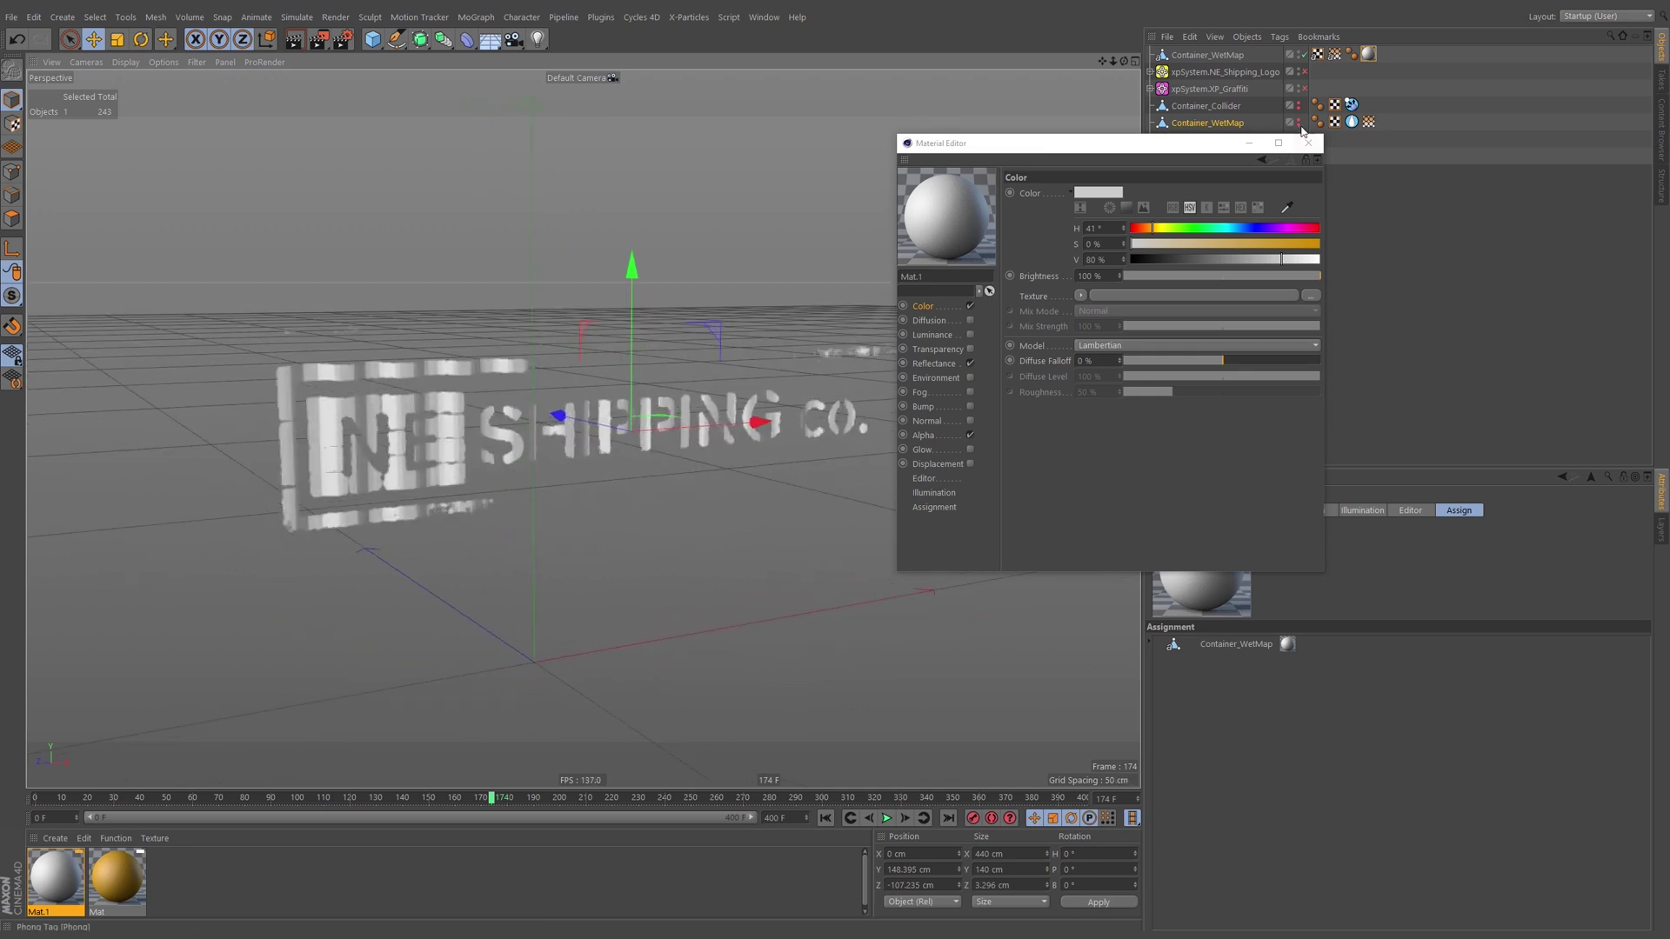
left_click(1247, 142)
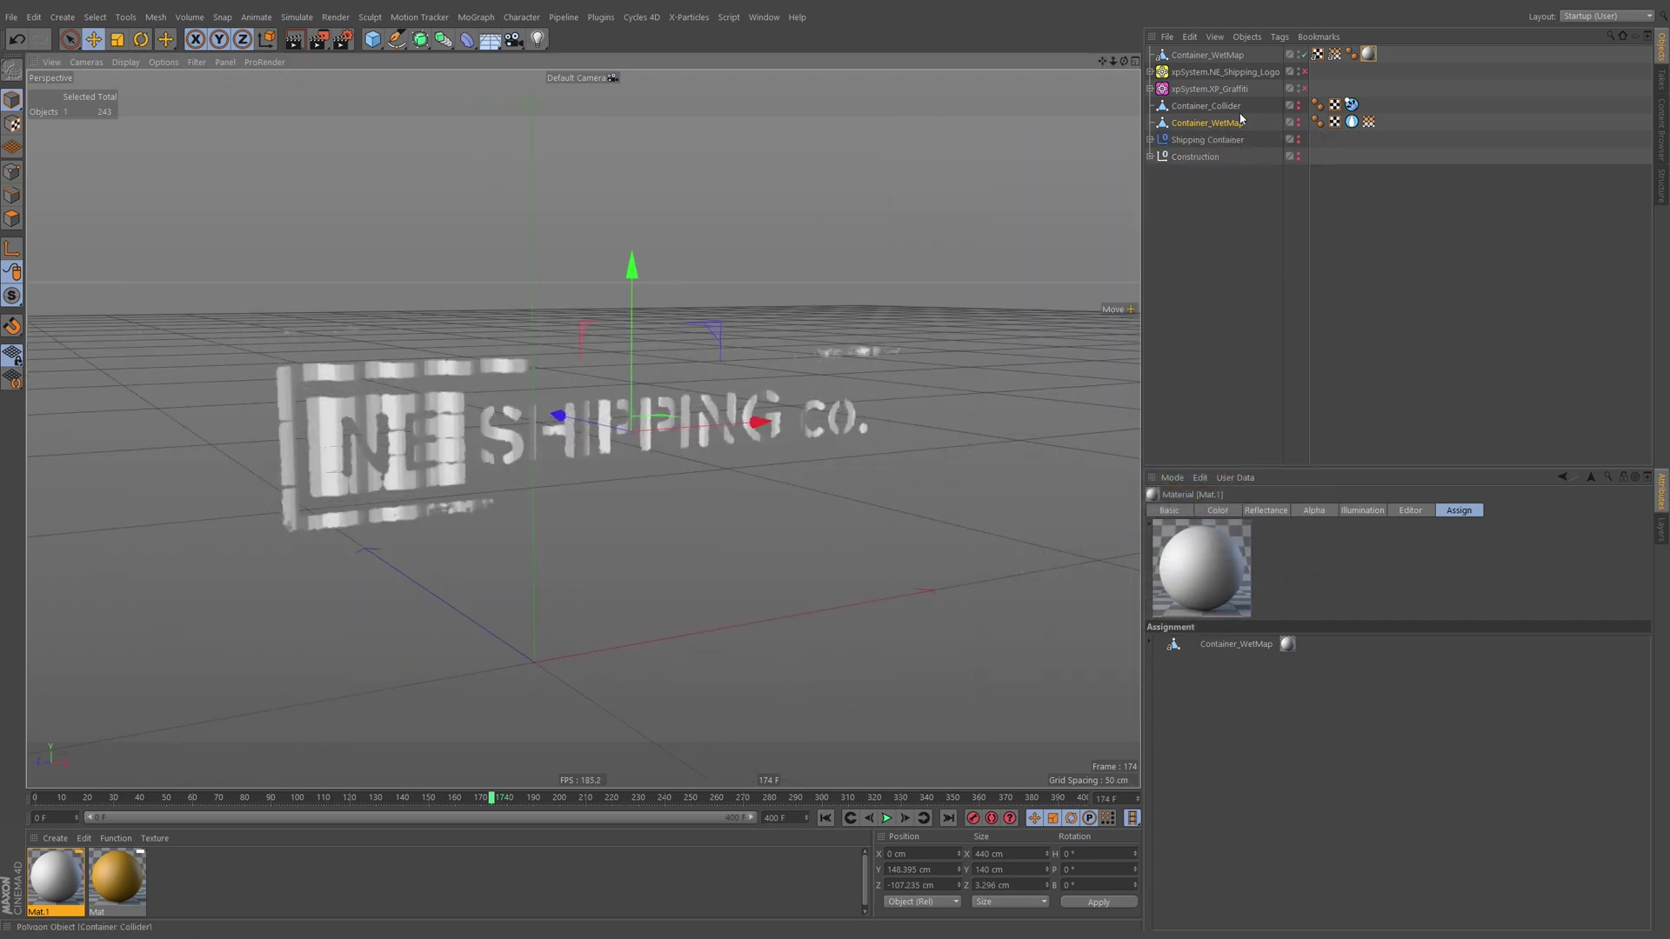
Show the Shipping Container and move the Alembic Container_WetMap outward about 0.56 cm along Z, in front of the container wall.
left_click(1297, 137)
left_click(1206, 56)
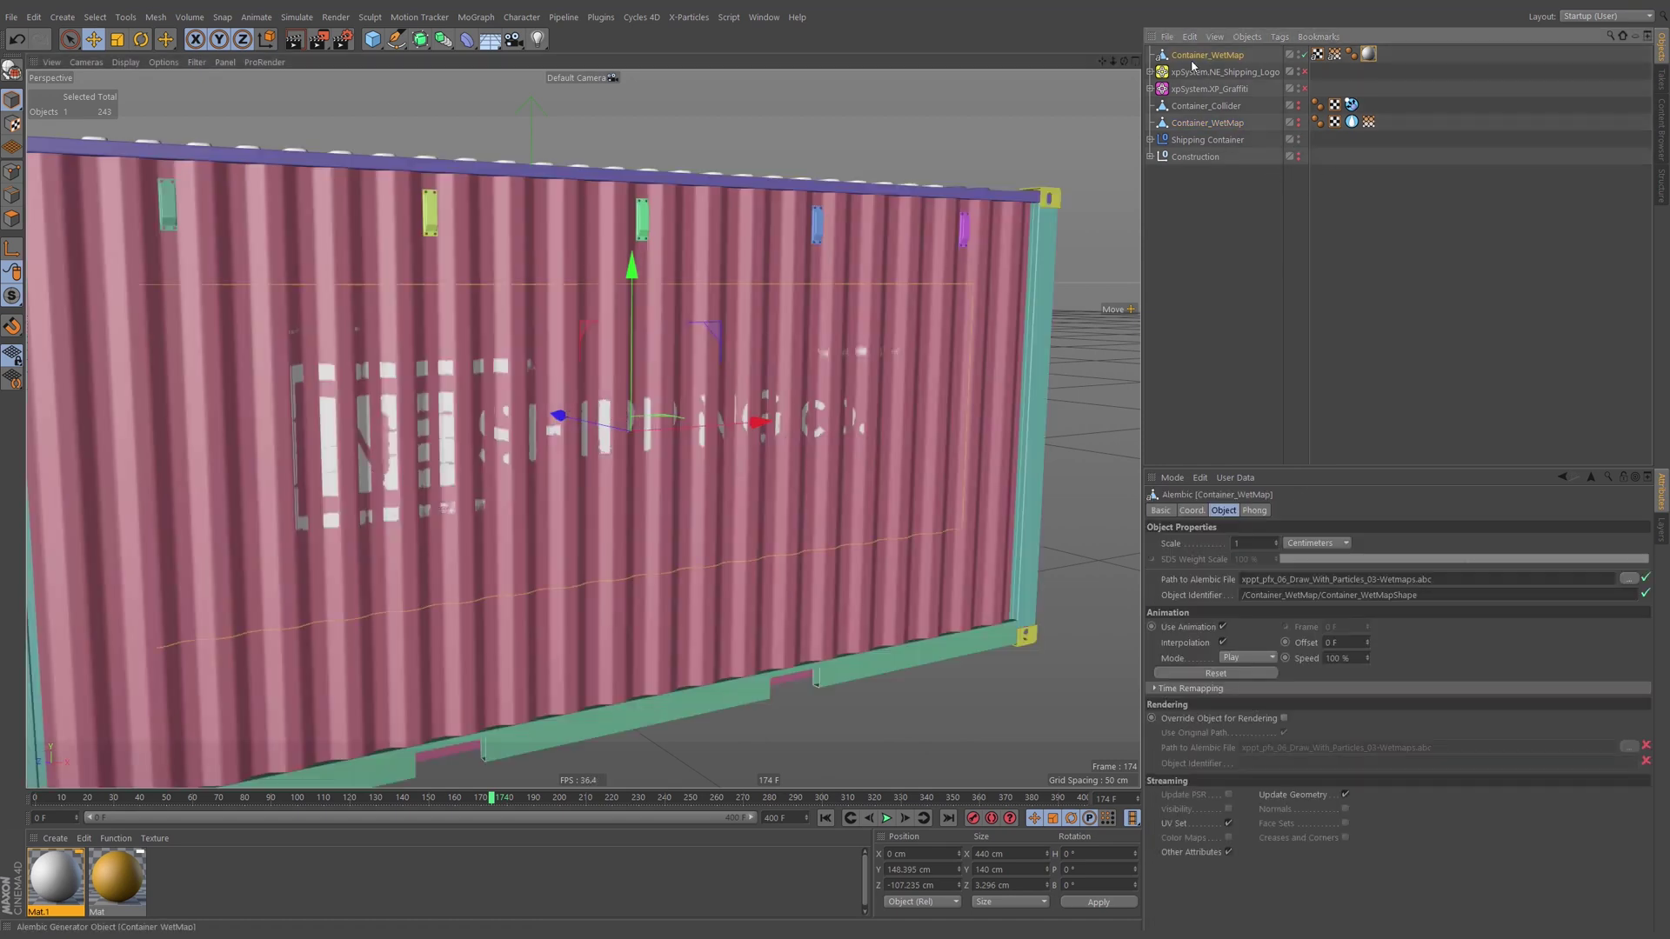
left_click_drag(564, 420, 562, 421)
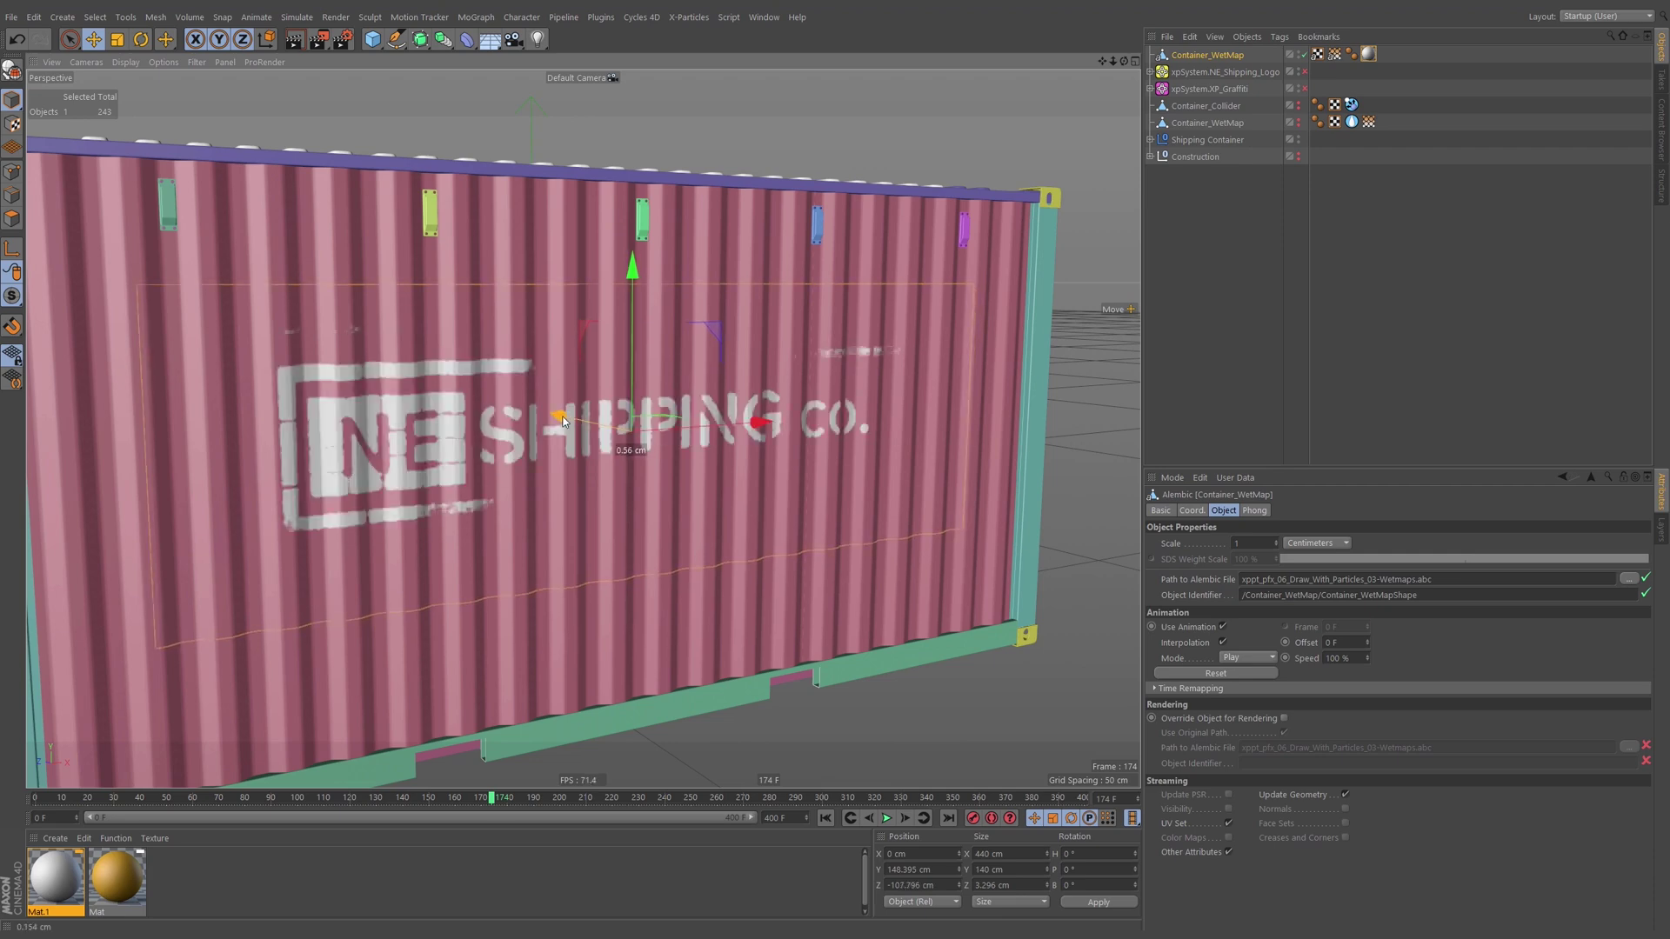
Nudge the Alembic Container_WetMap back about 0.24 cm along Z, close to the corrugated wall.
right_click_drag(552, 412, 634, 388, "alt")
left_click_drag(609, 403, 719, 488, "alt")
left_click_drag(537, 274, 539, 276)
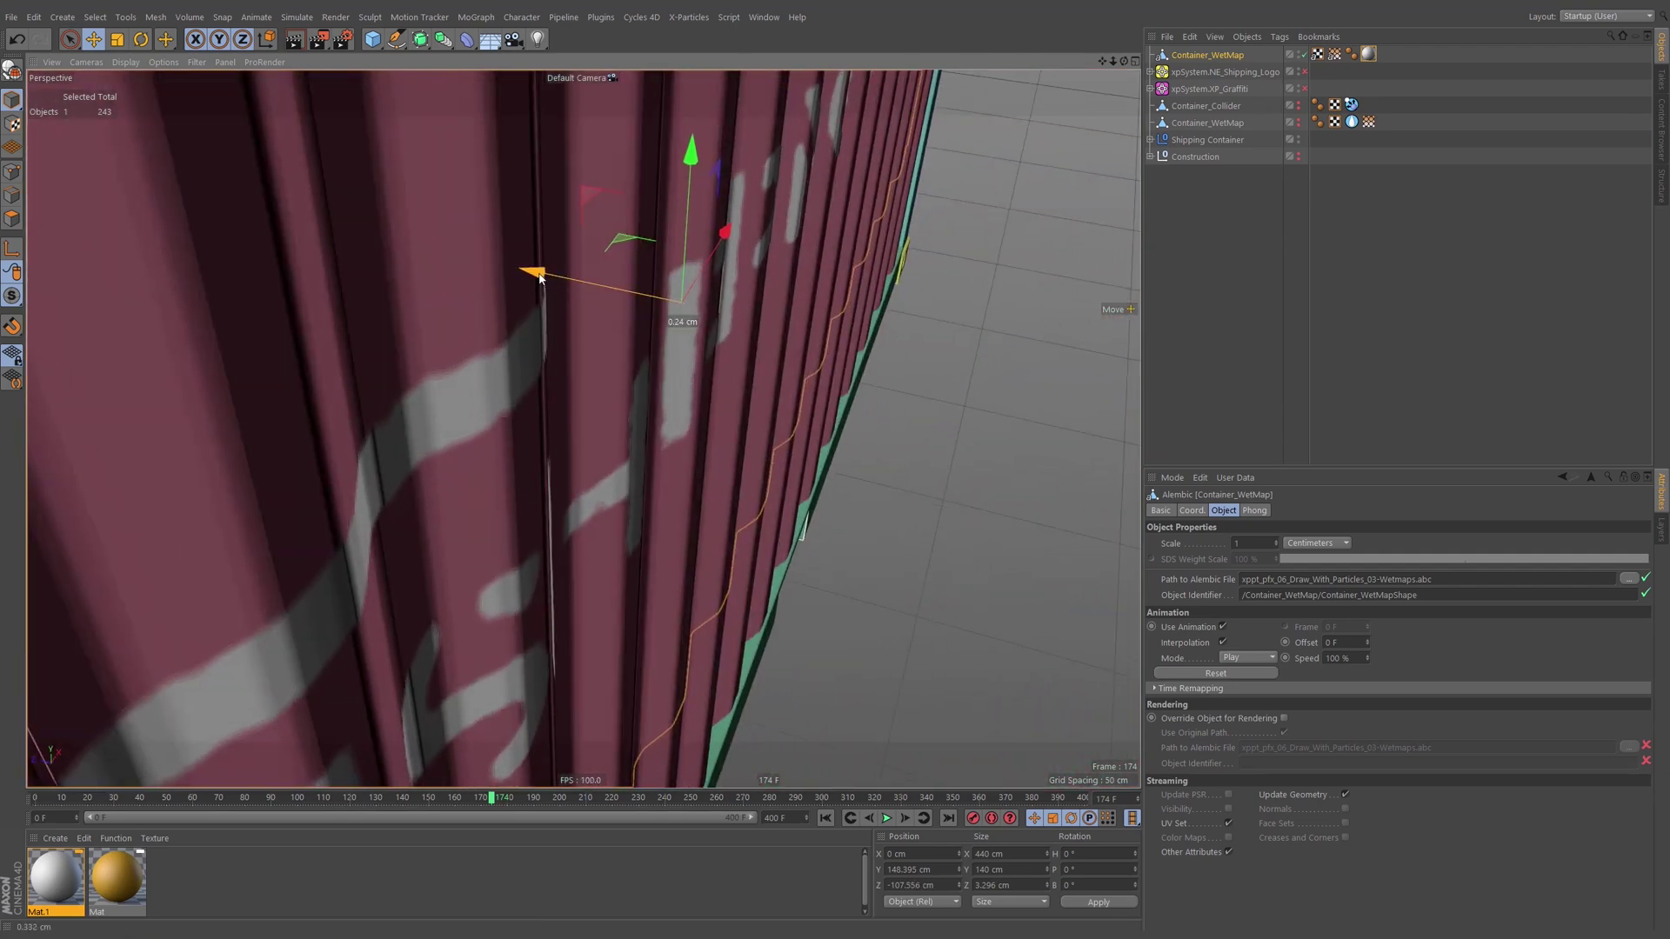
left_click_drag(566, 355, 483, 324, "alt")
right_click_drag(571, 351, 491, 356, "alt")
left_click_drag(574, 352, 548, 335, "alt")
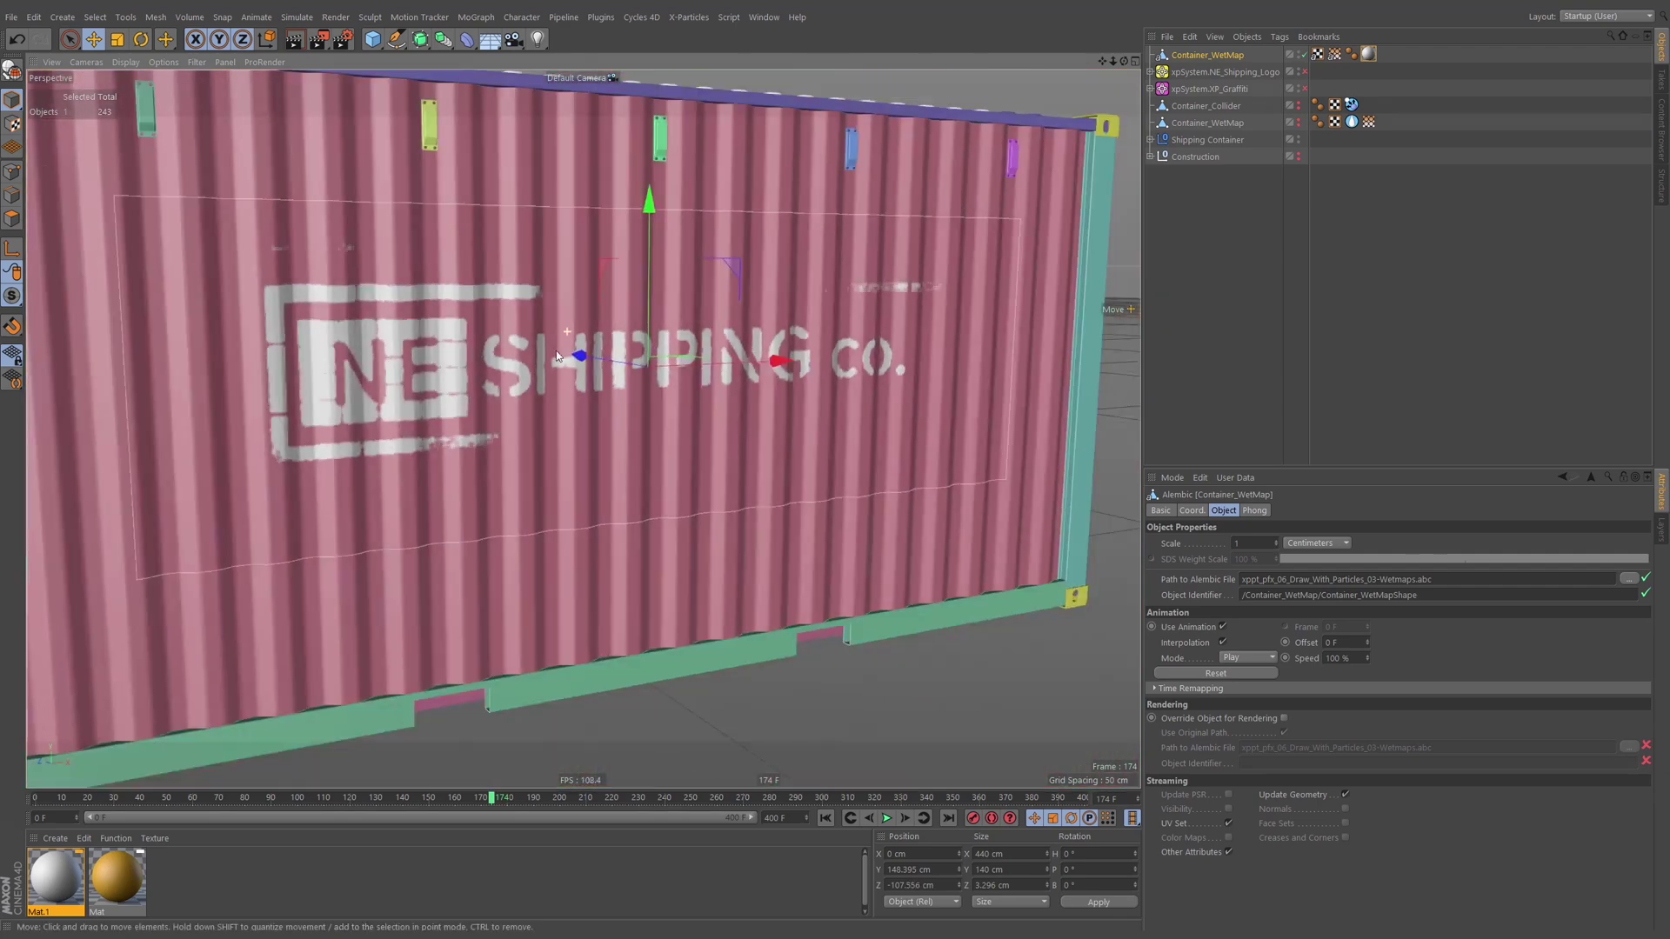
middle_click_drag(600, 357, 601, 407, "alt")
left_click_drag(610, 474, 670, 474, "alt")
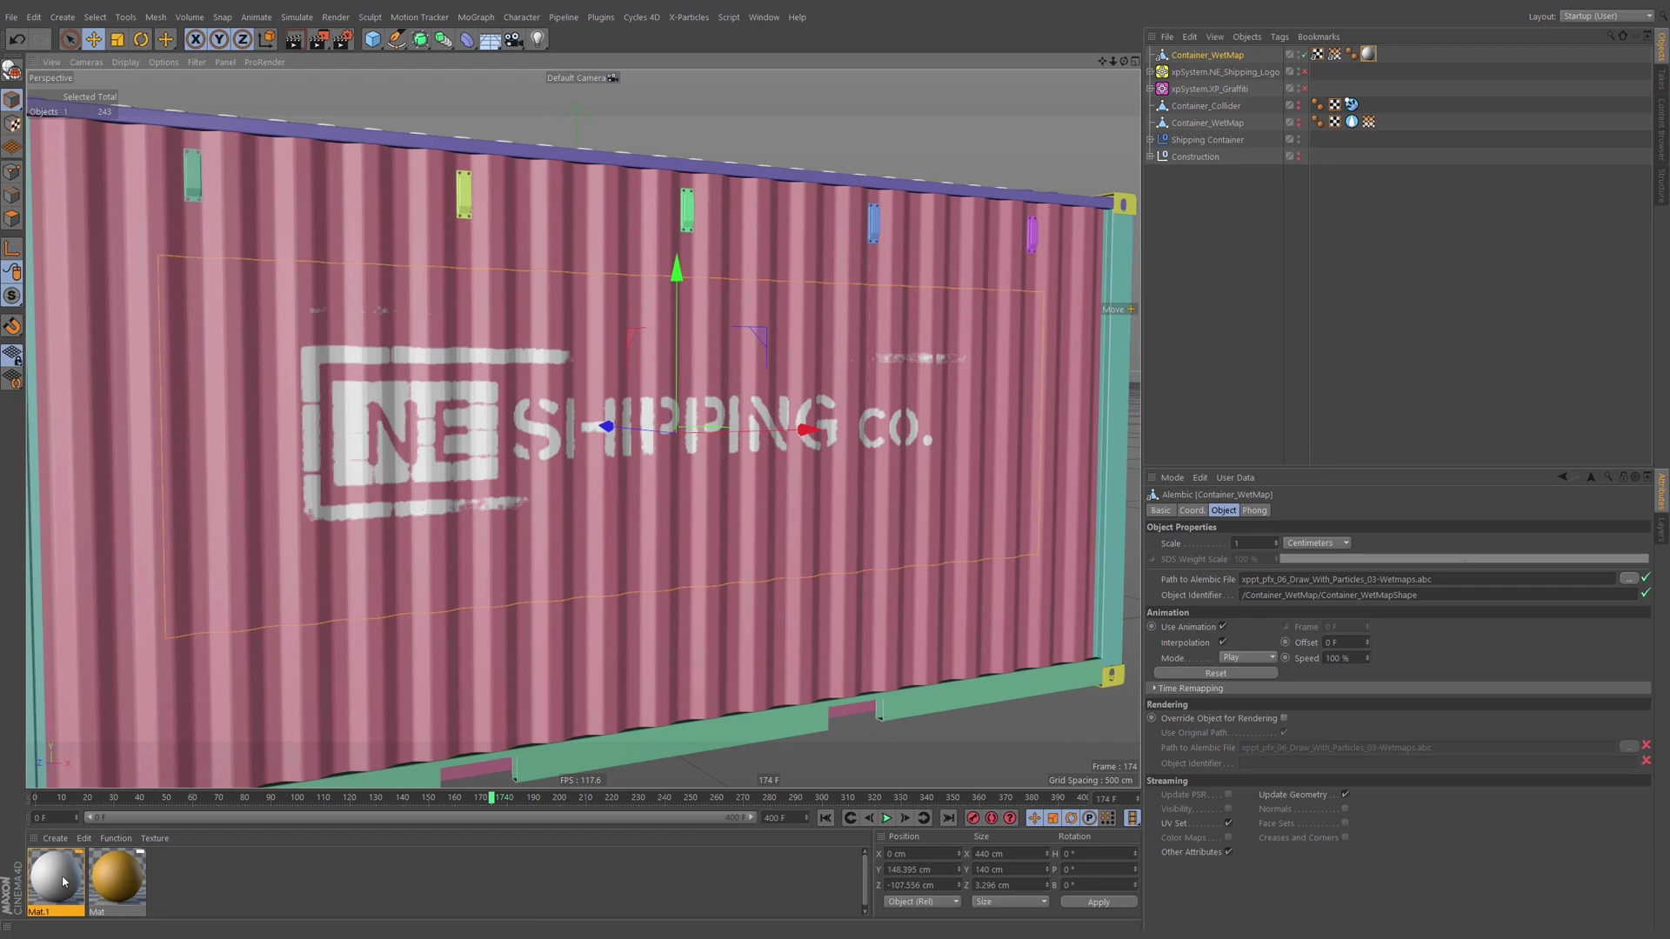
Copy the Alpha channel's Vertex Map shader into Mat.1's Bump channel and enable that channel.
double_click(56, 879)
left_click(924, 435)
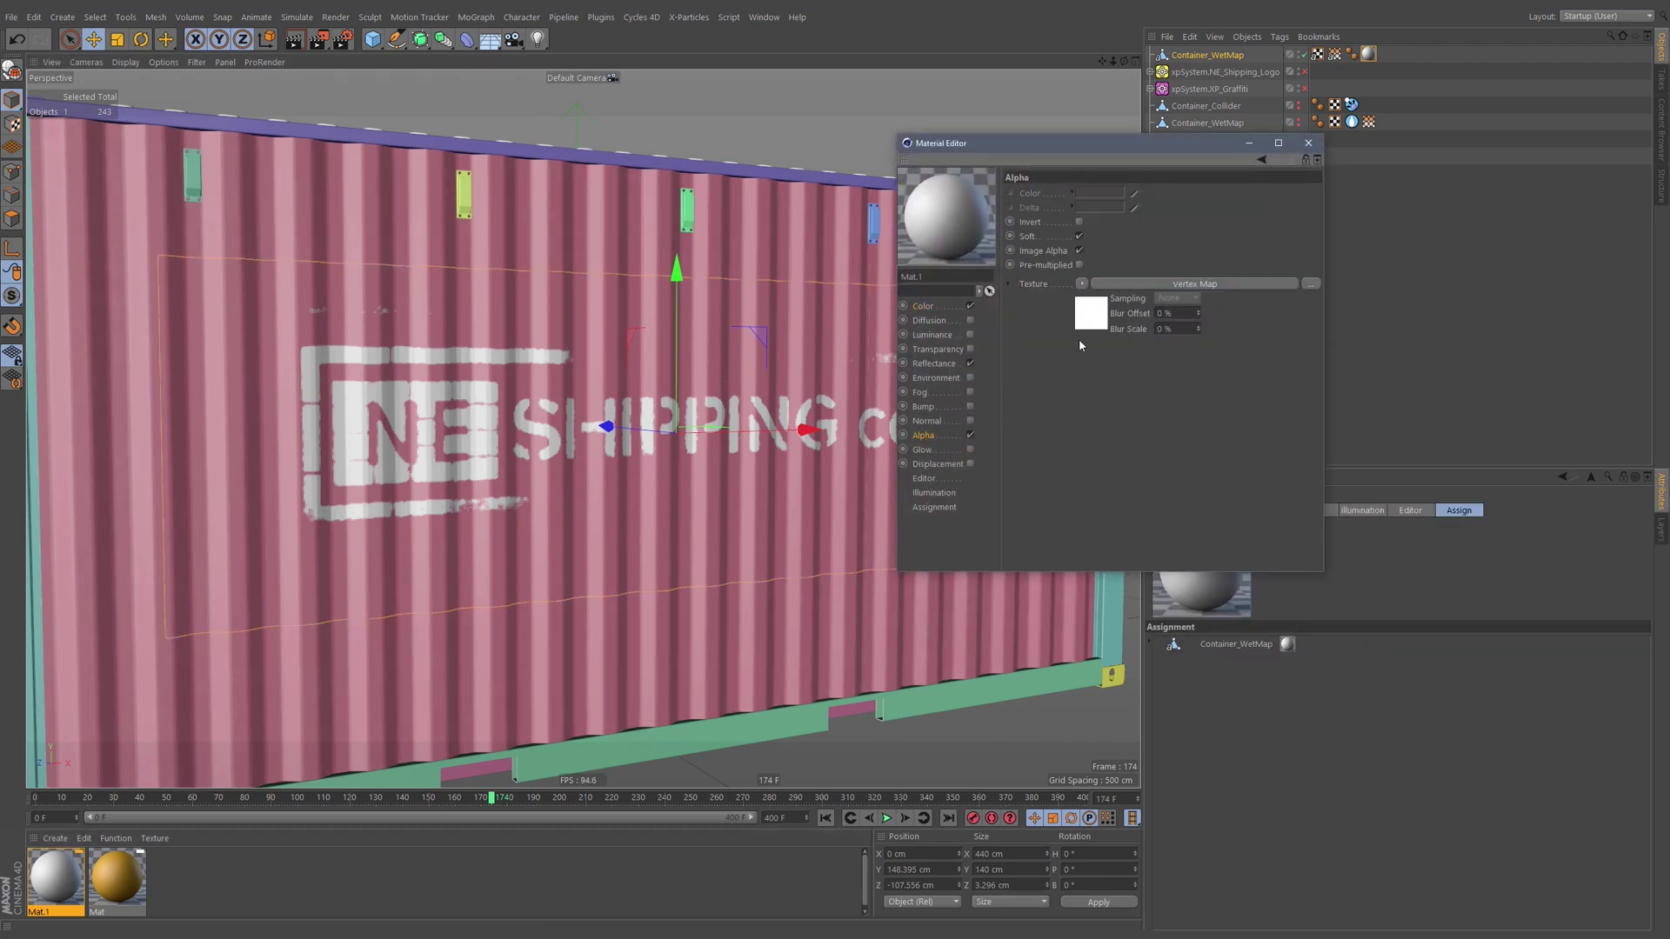
left_click(952, 407)
left_click_drag(1109, 237, 1131, 228)
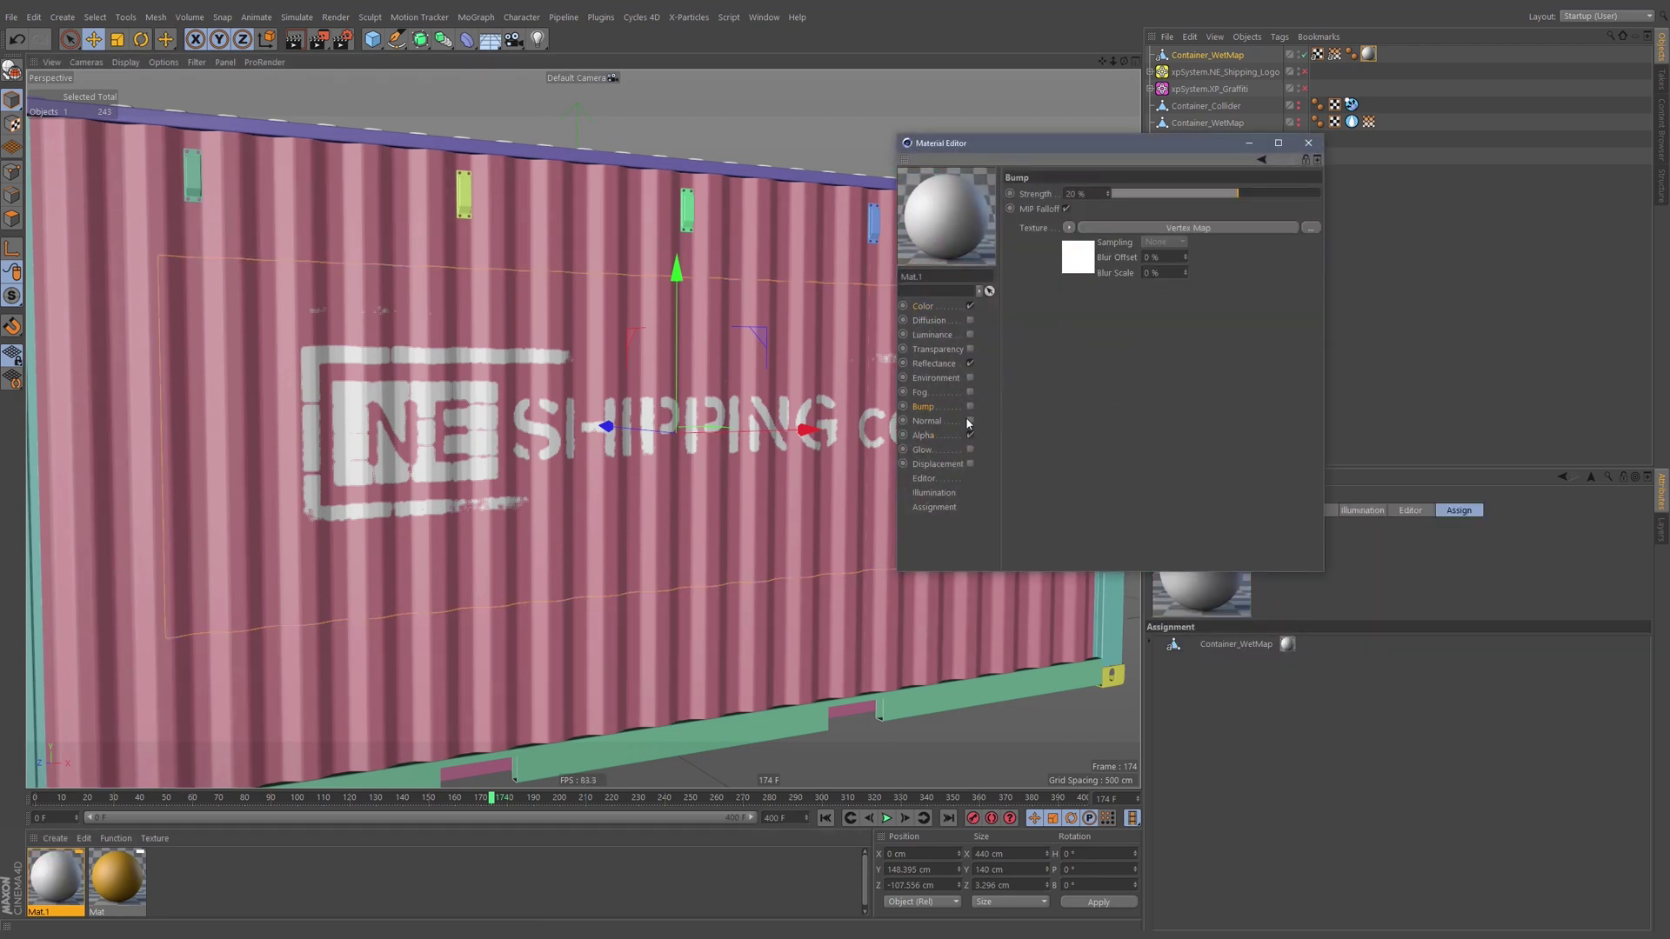
scroll(652, 331, "up", 6)
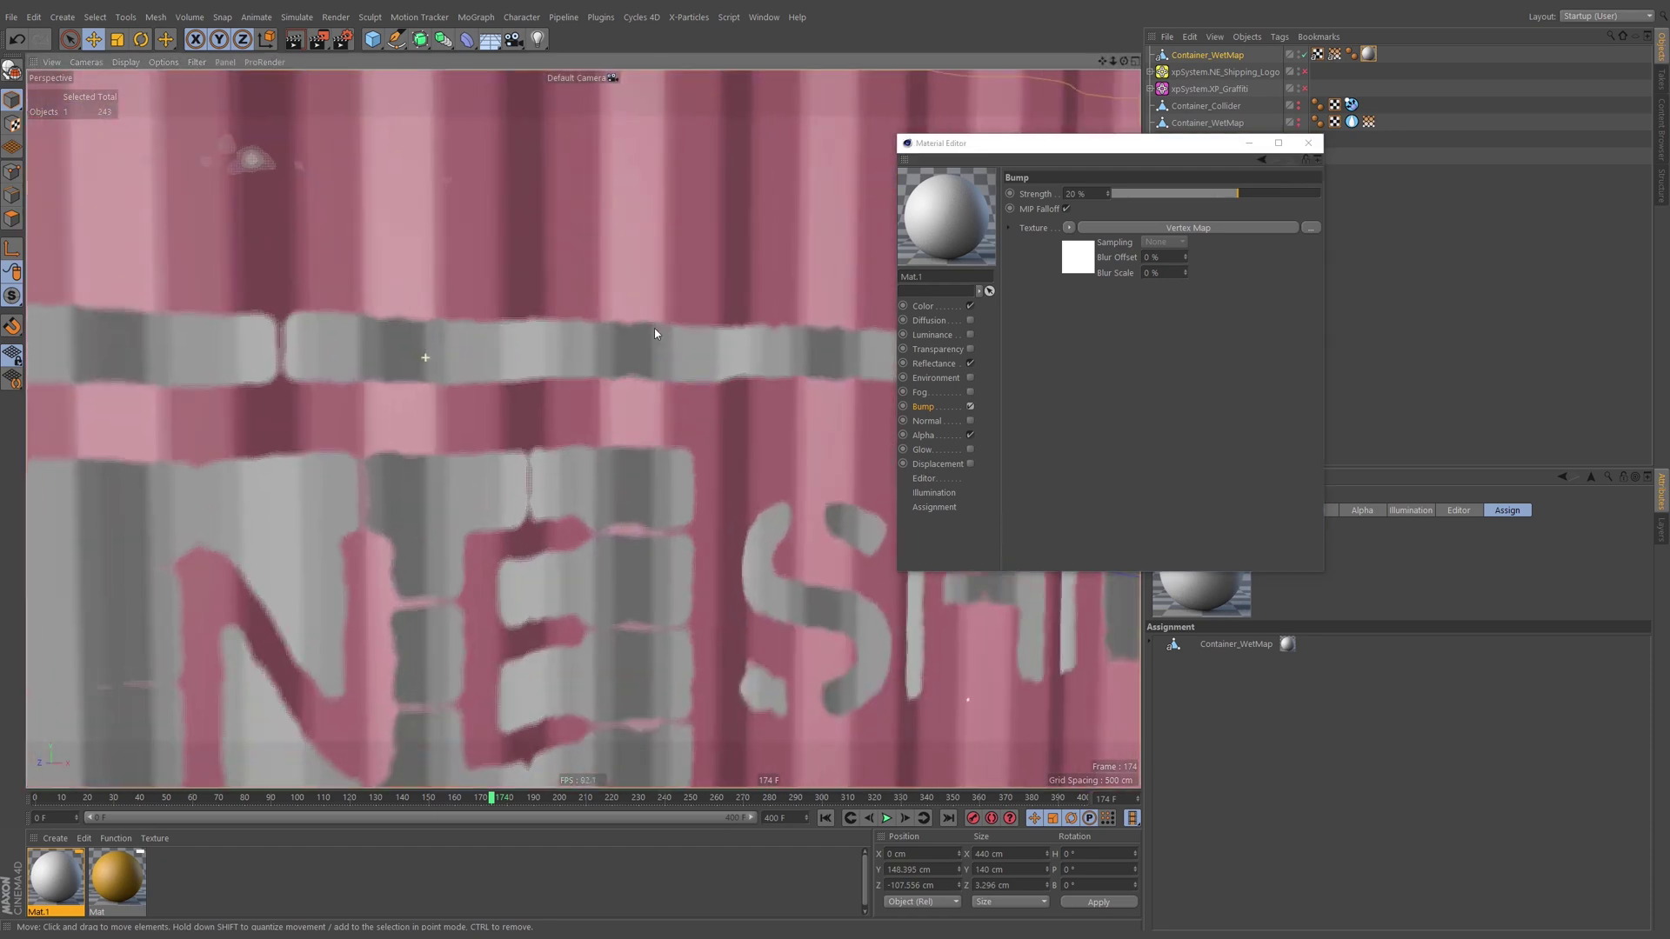
Set Mat.1's bump strength to 14% and switch the Bump channel off.
left_click(1224, 193)
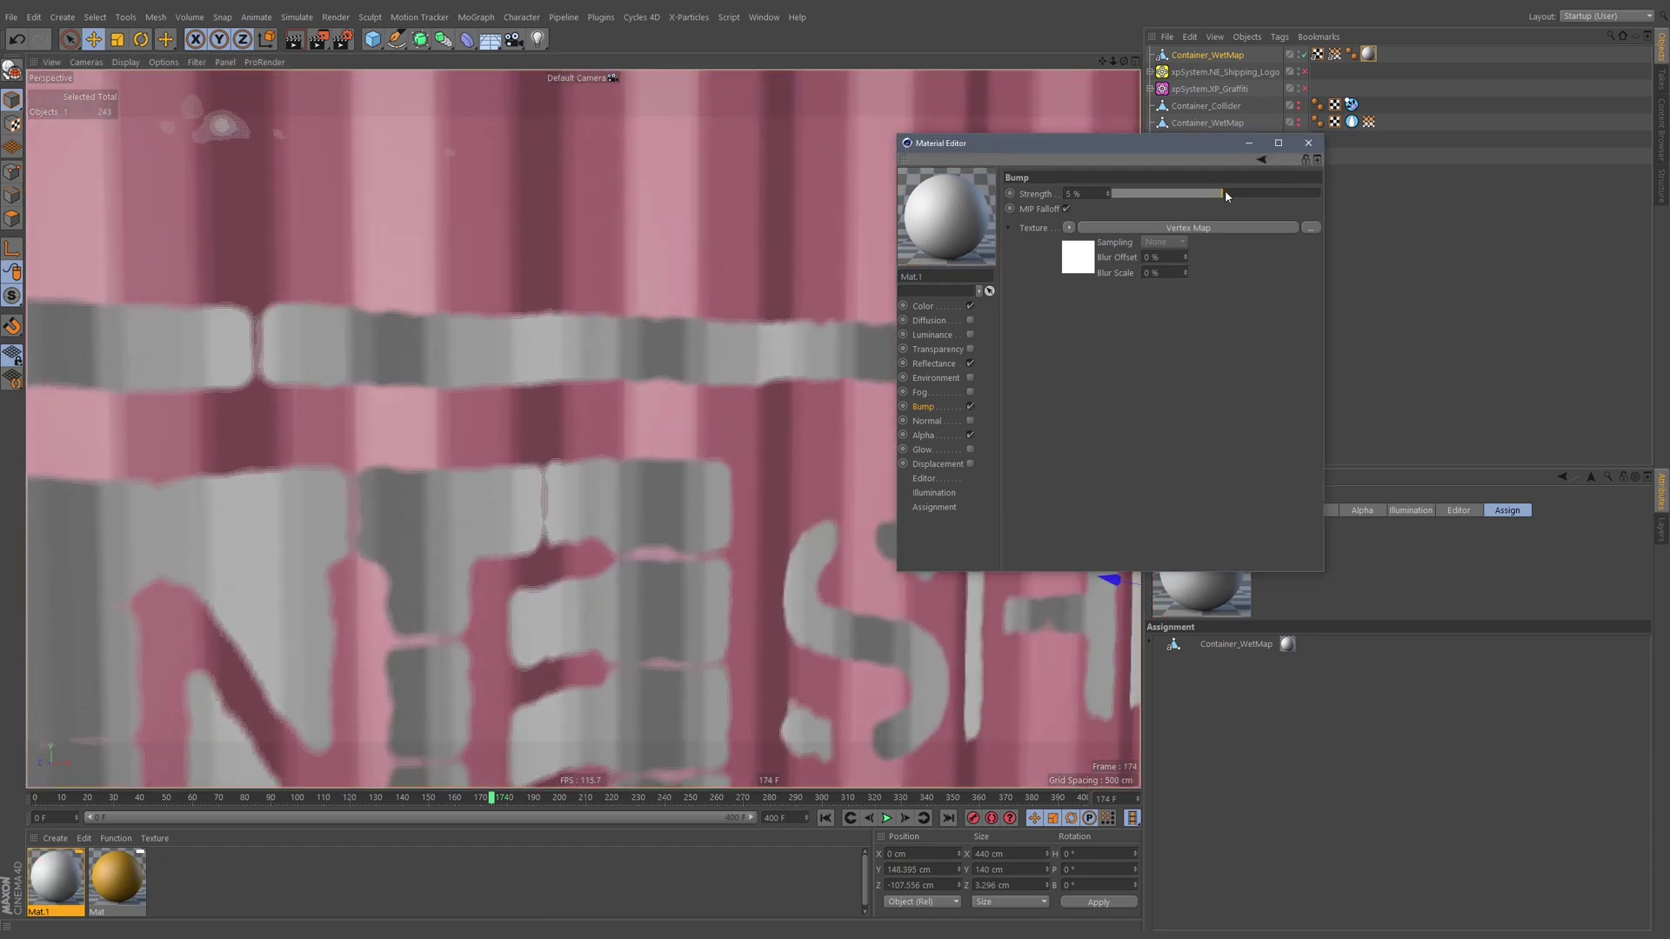
left_click_drag(1225, 194, 1233, 193)
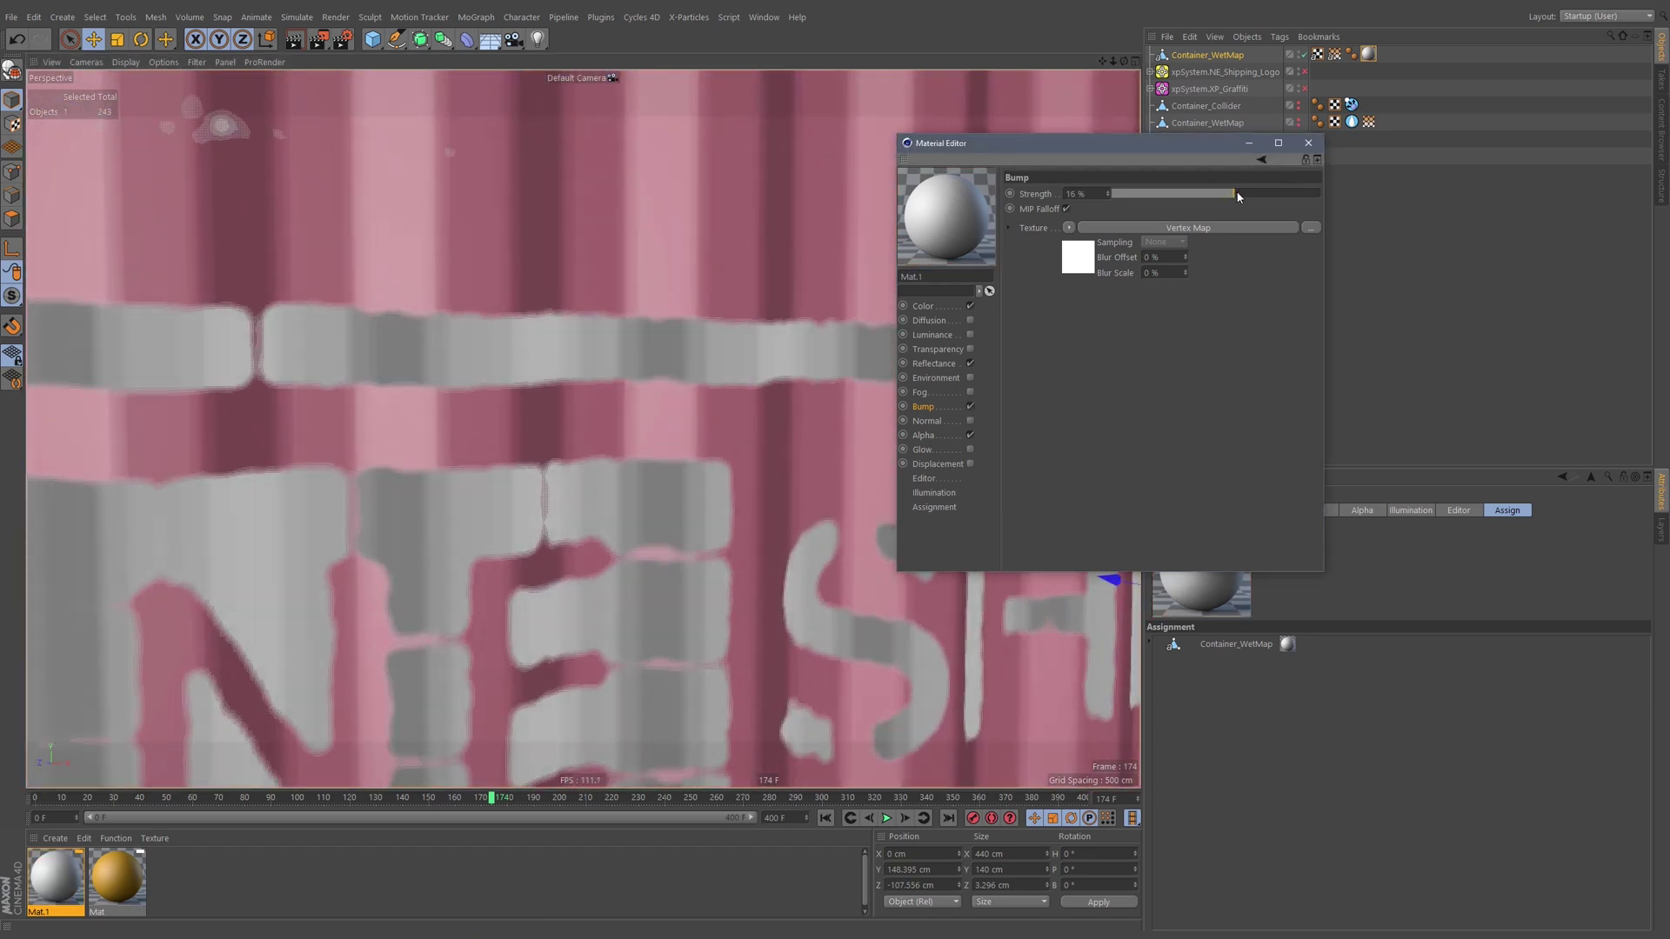
scroll(749, 355, "down", 2)
scroll(749, 360, "down", 1)
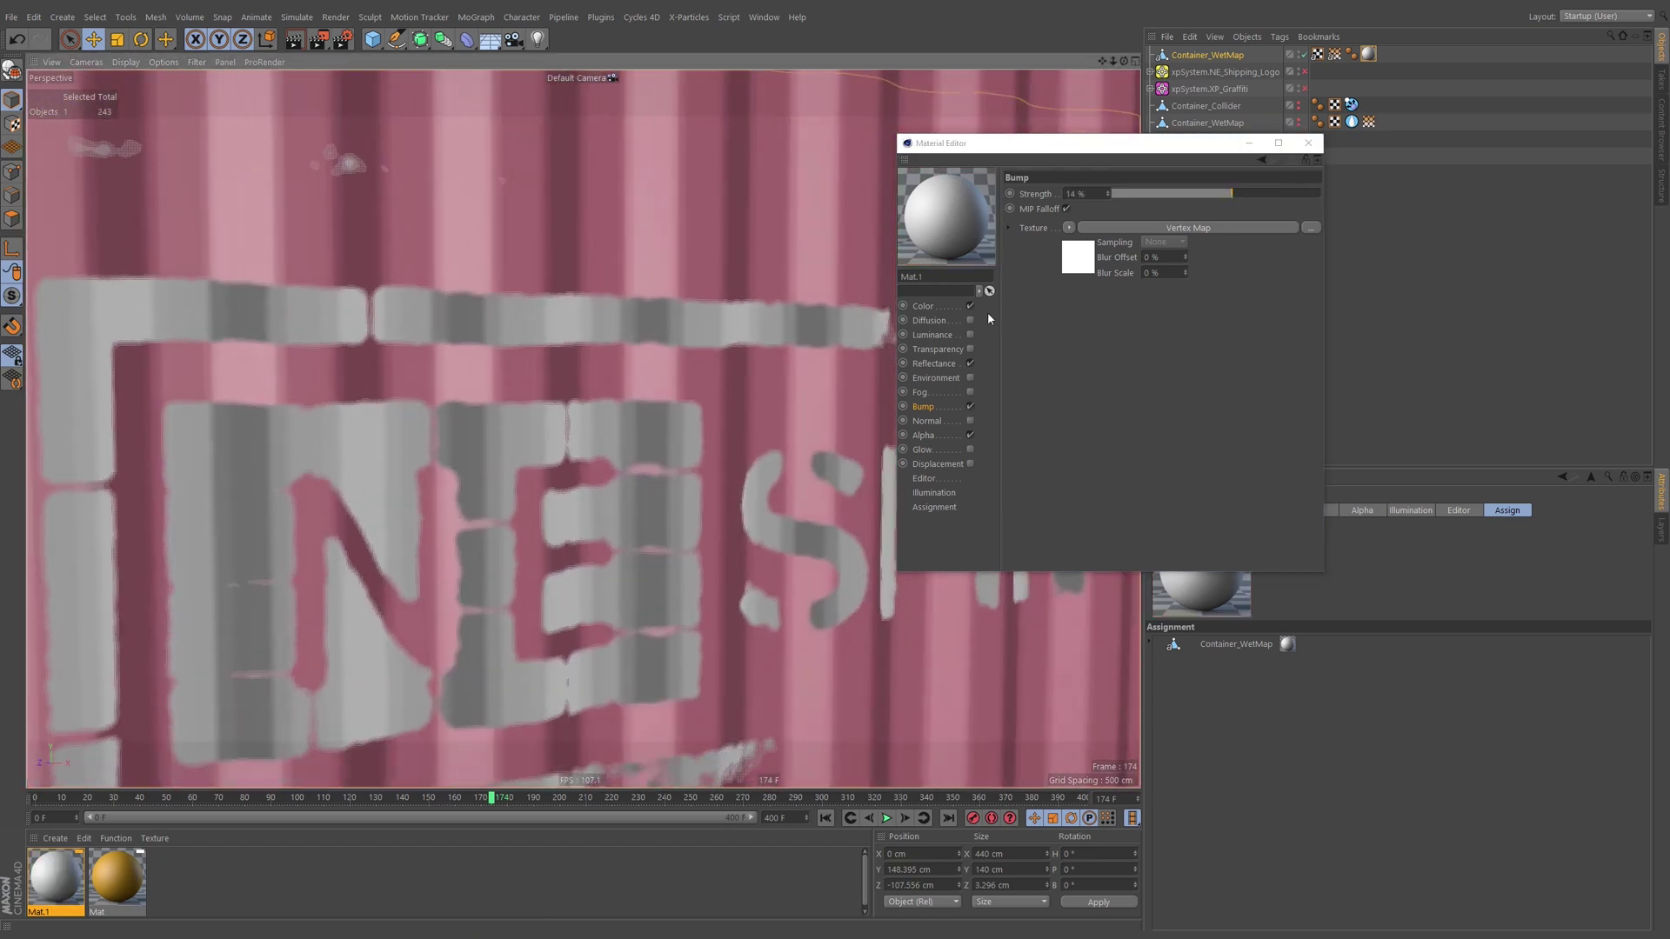
left_click(969, 406)
scroll(575, 423, "down", 3)
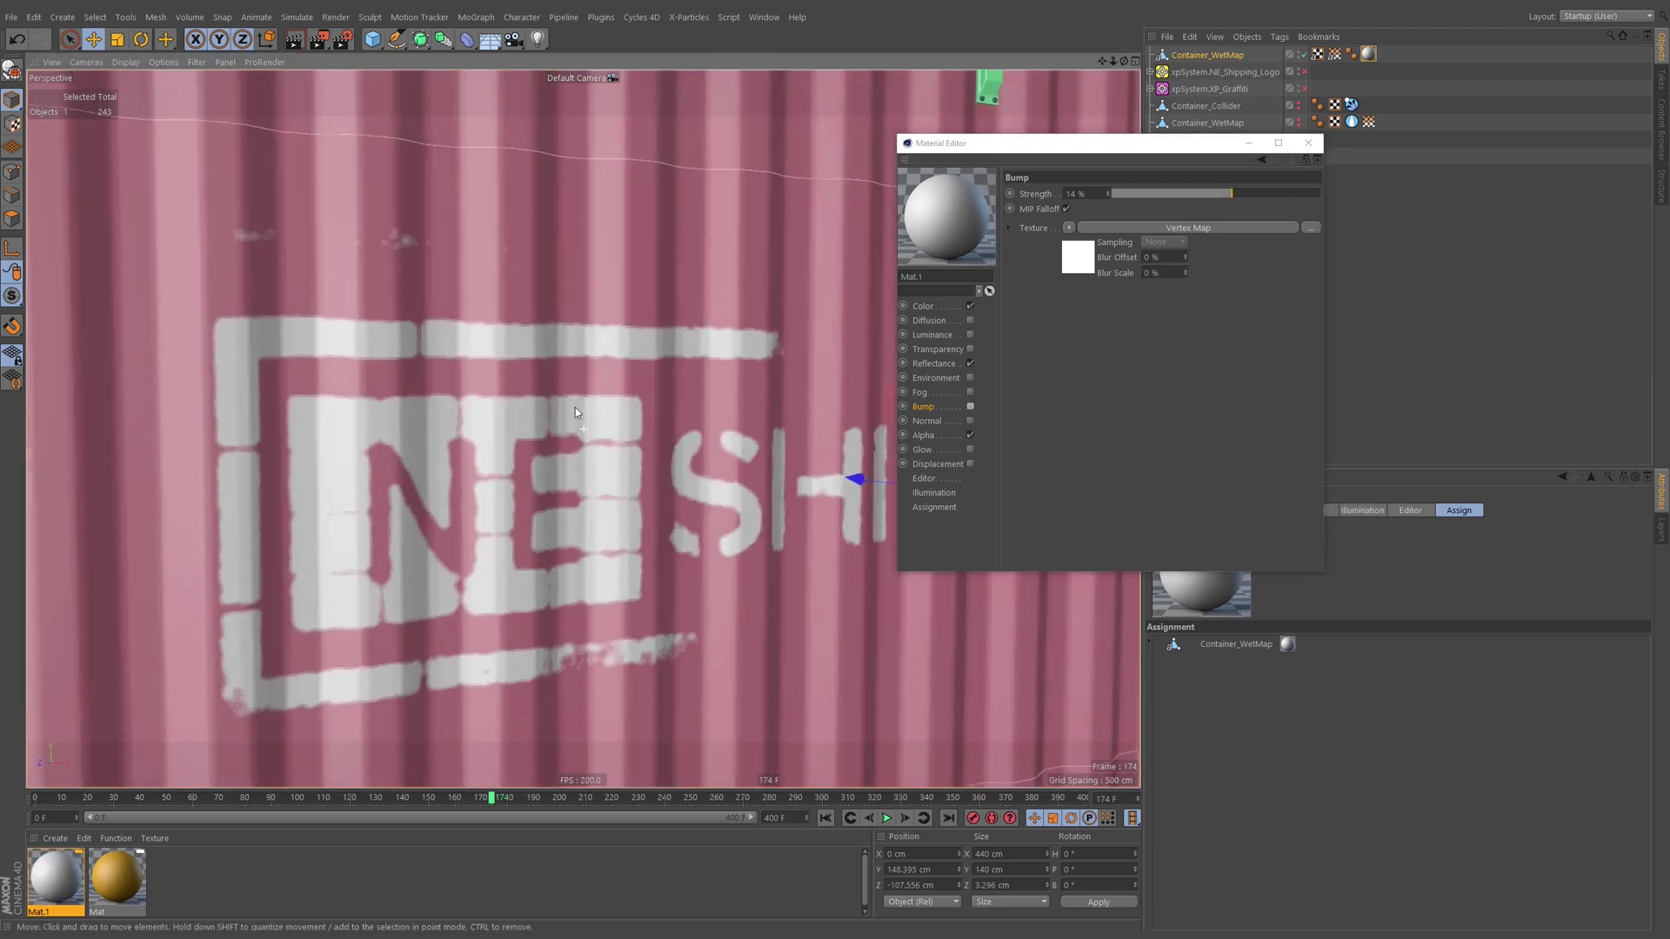
Set Mat.1's editor texture preview size to 1024x1024 (4 MB).
left_click(926, 479)
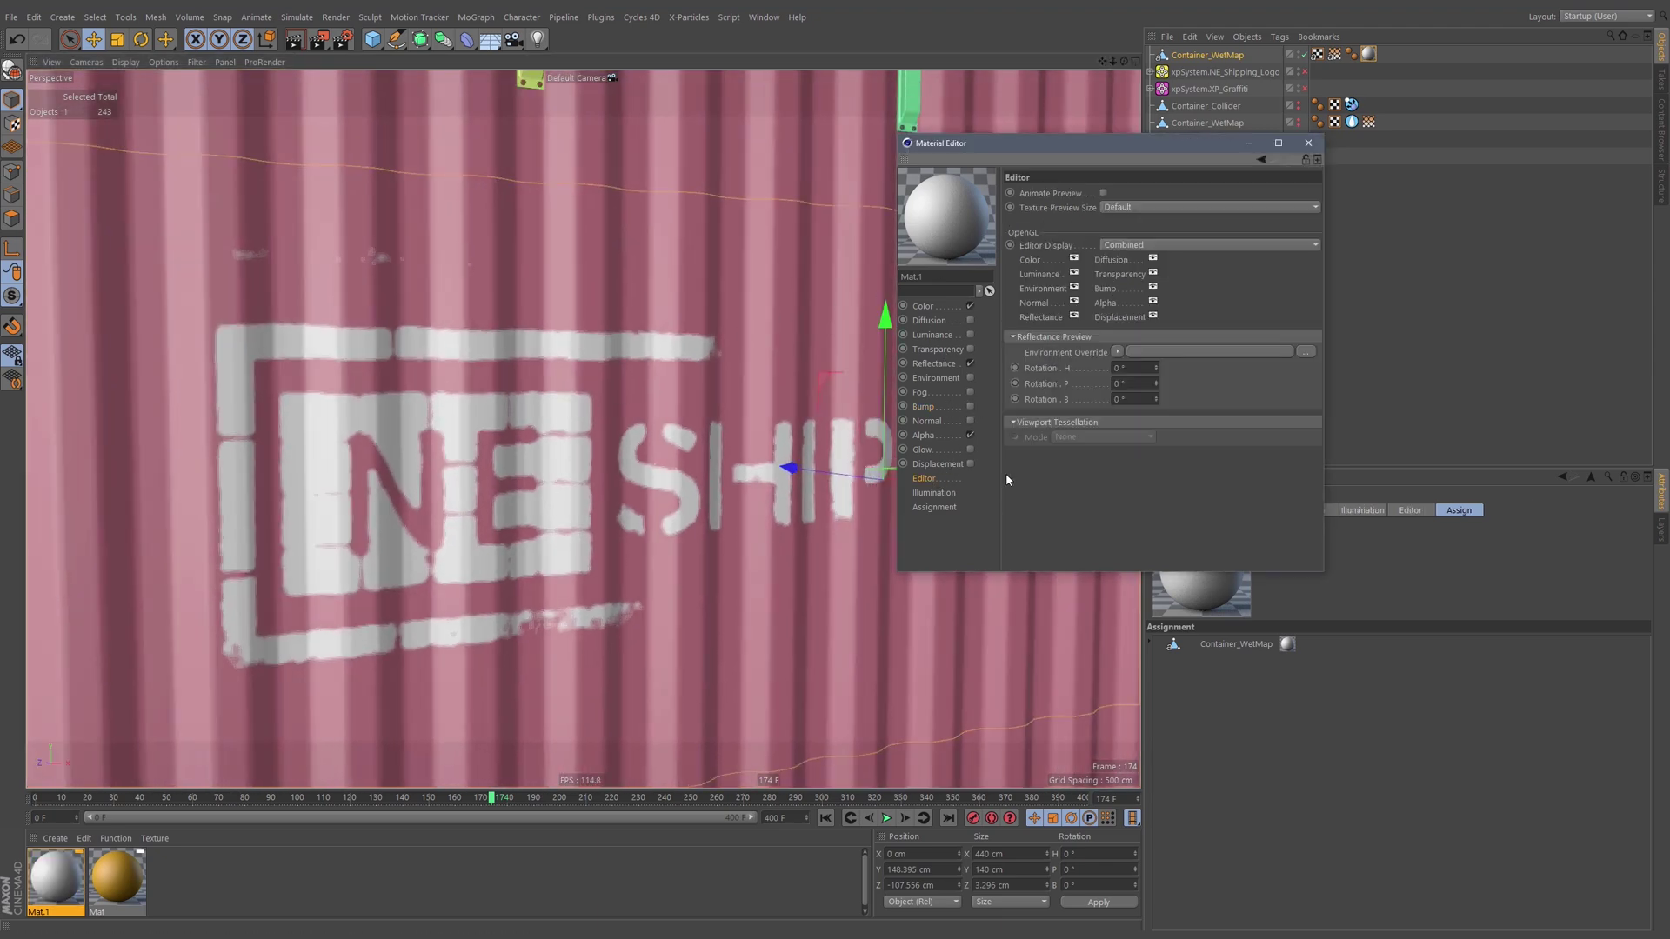
left_click(1122, 207)
left_click(1131, 327)
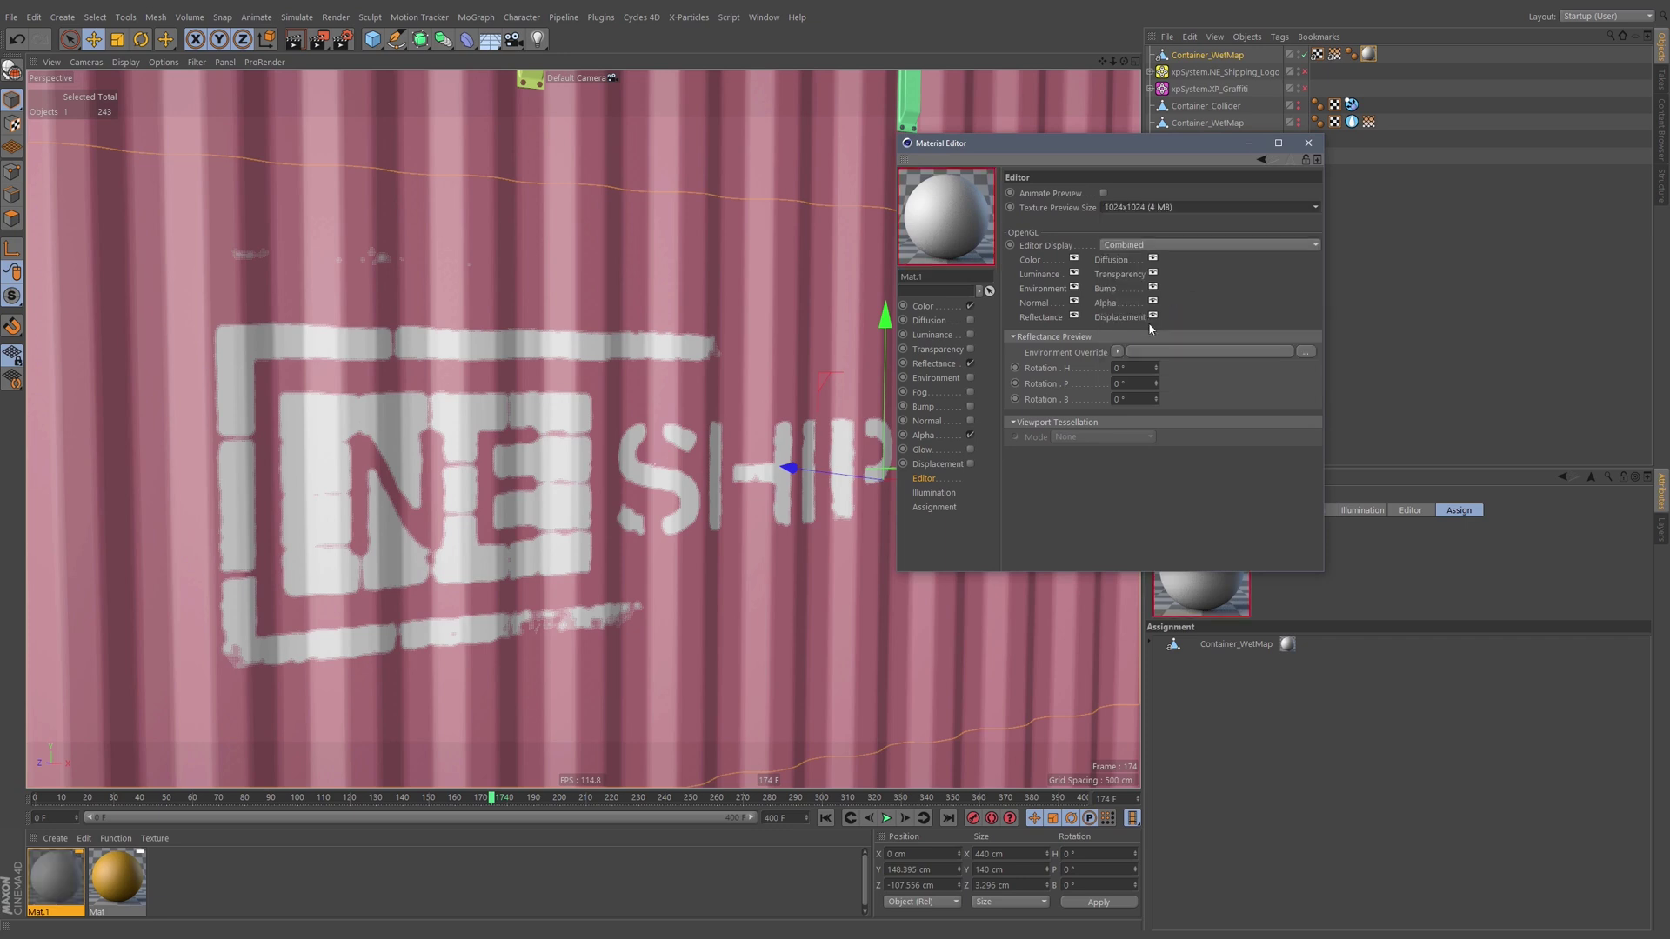
scroll(661, 399, "up", 2)
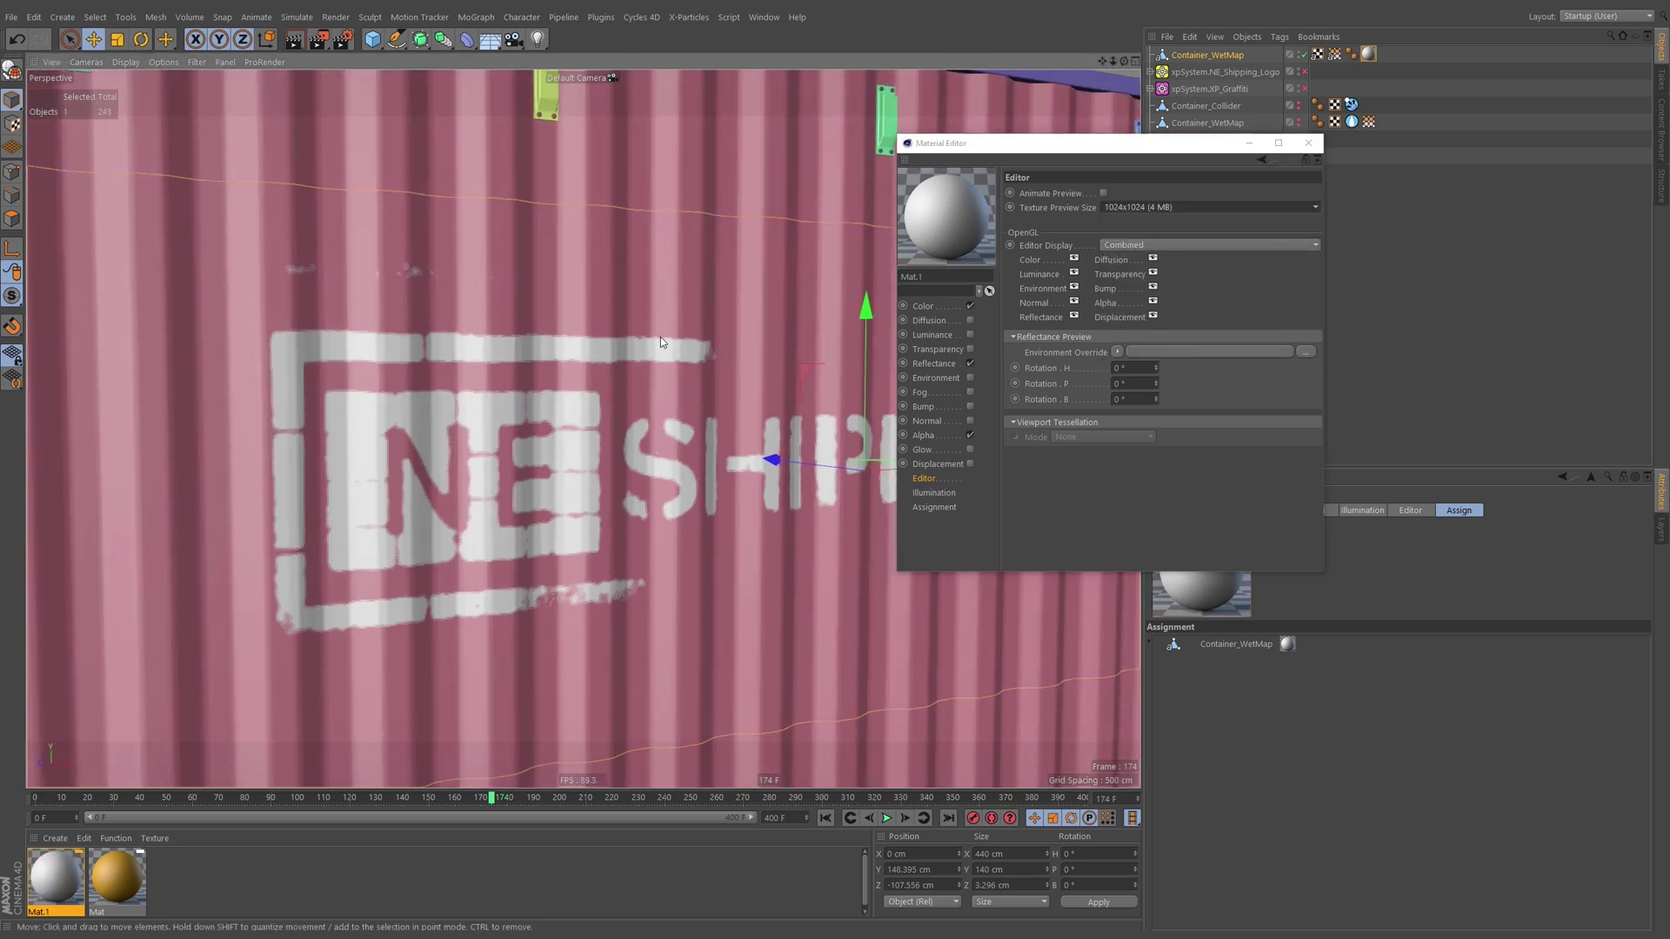
Try the Default texture preview size for Mat.1 and toggle Transparency in the viewport display options.
left_click(1141, 207)
left_click(1122, 223)
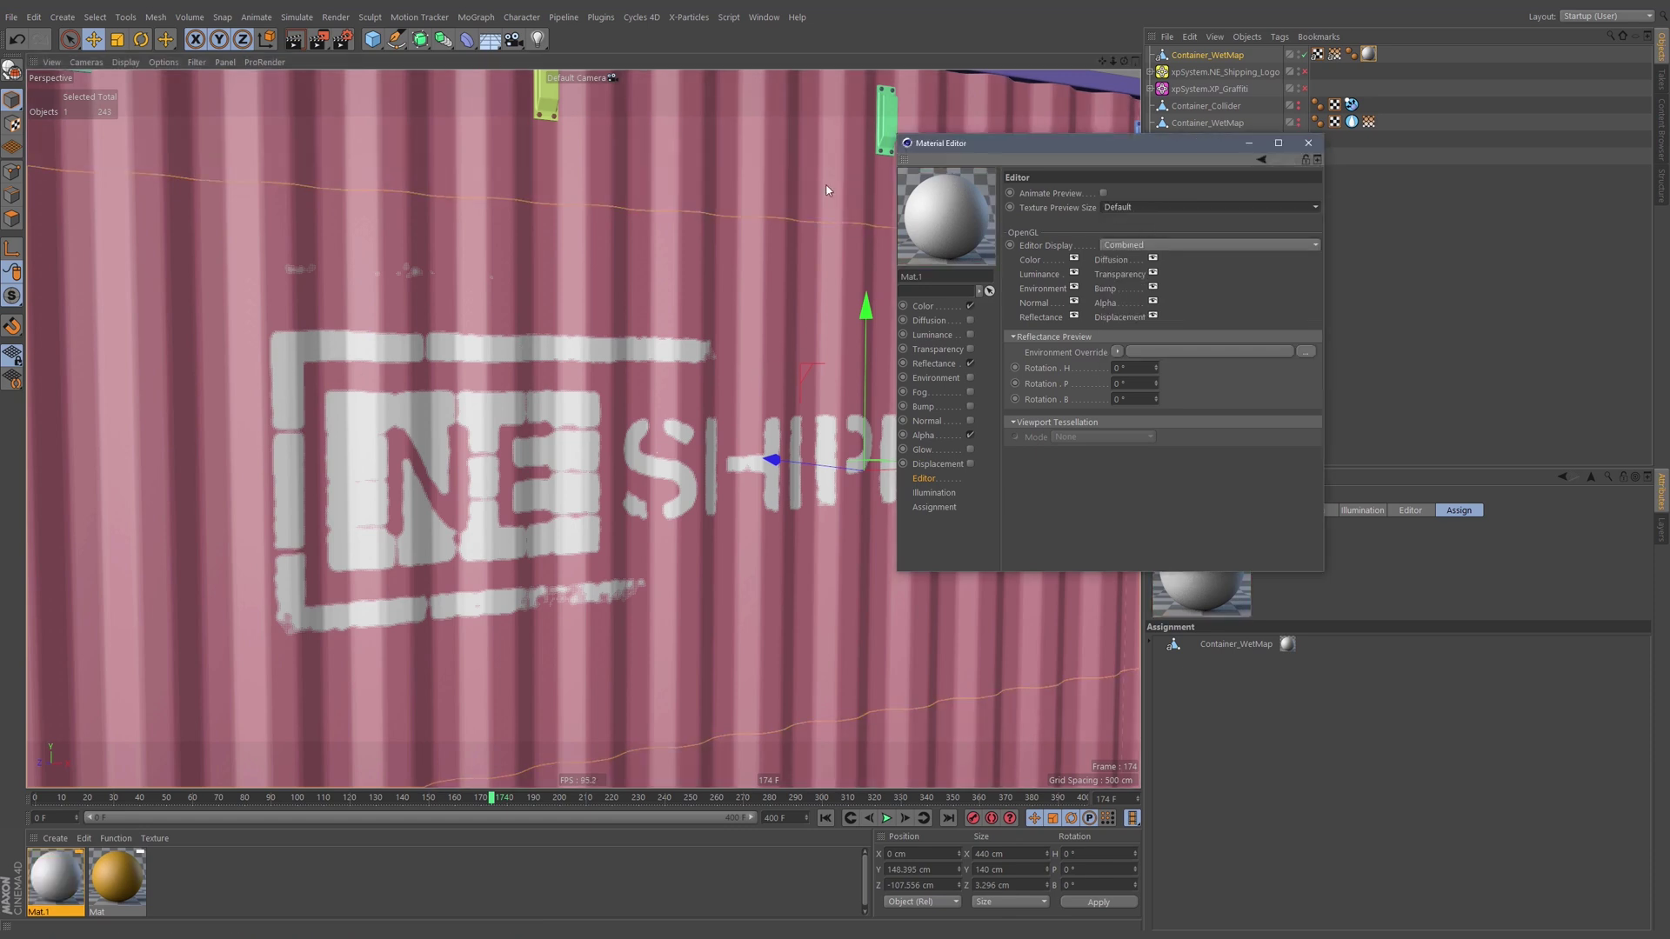
left_click(151, 63)
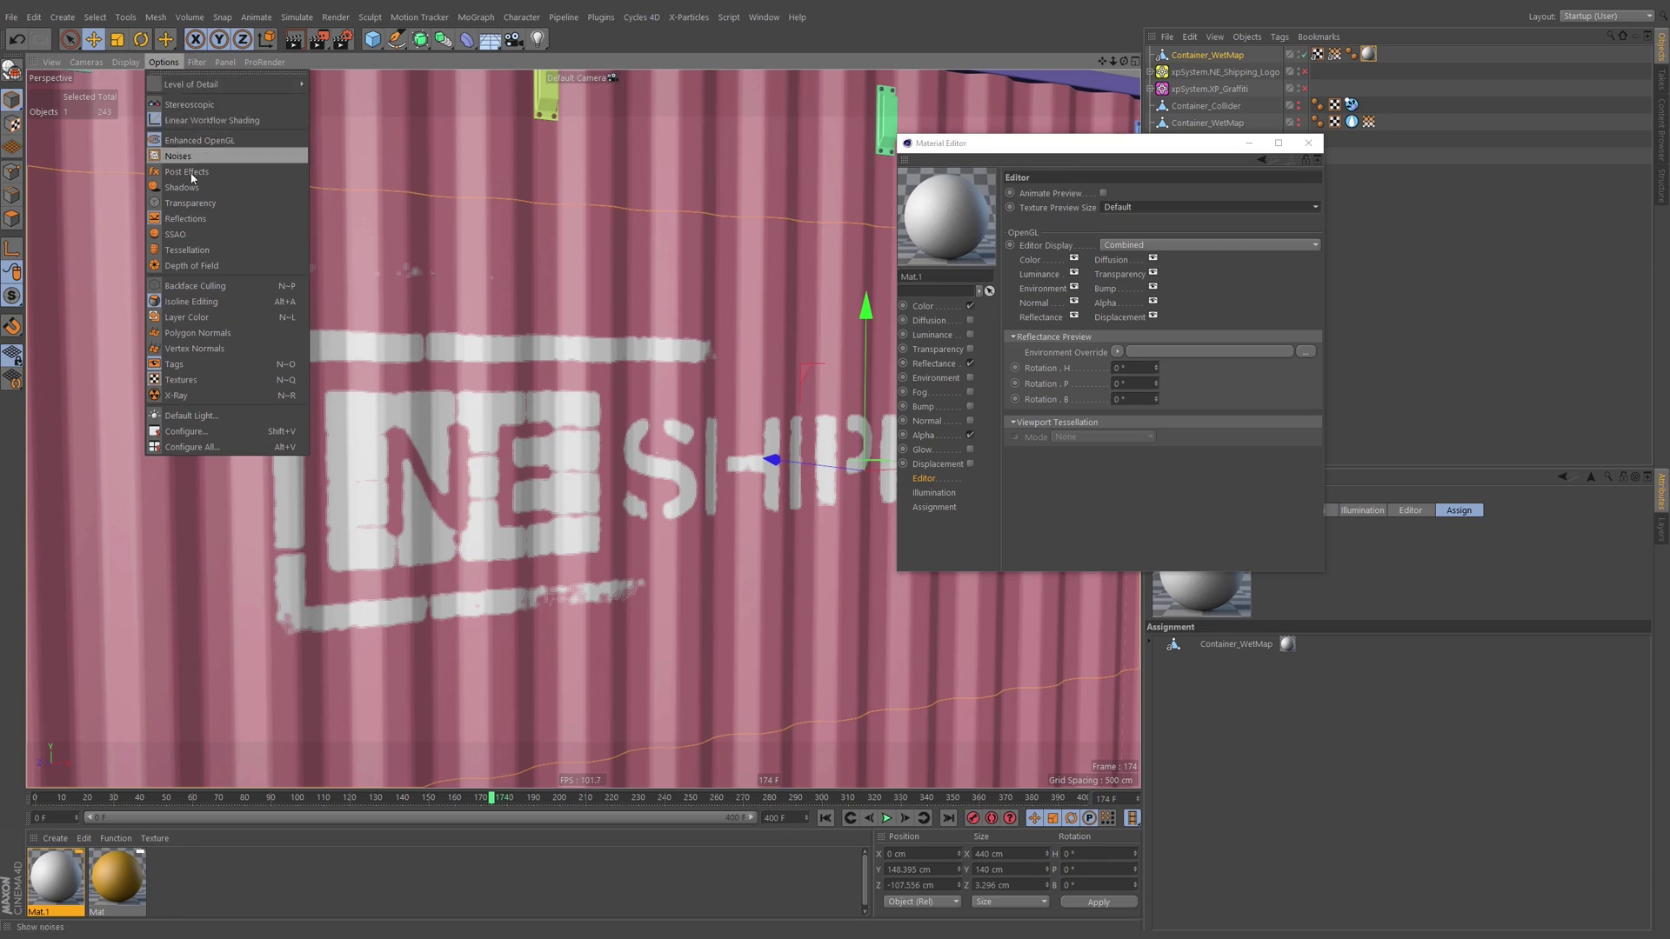
left_click(187, 205)
scroll(647, 342, "up", 5)
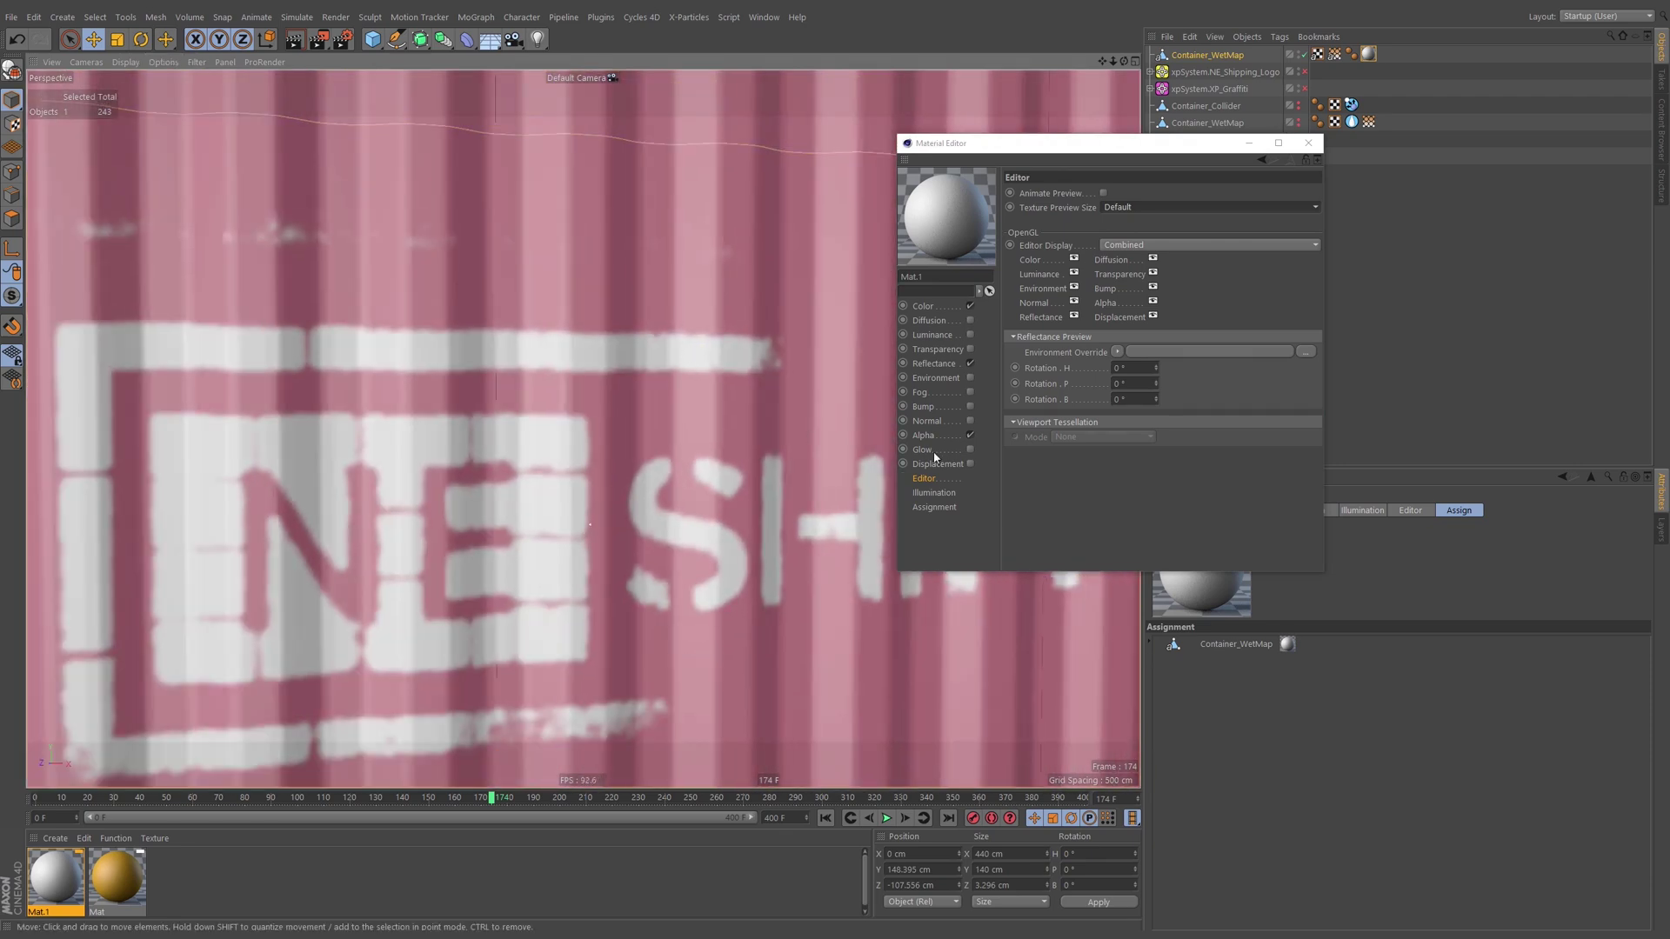
Set Mat.1's editor texture preview size to 1024x1024 (4 MB) and close the material editor.
left_click(1209, 207)
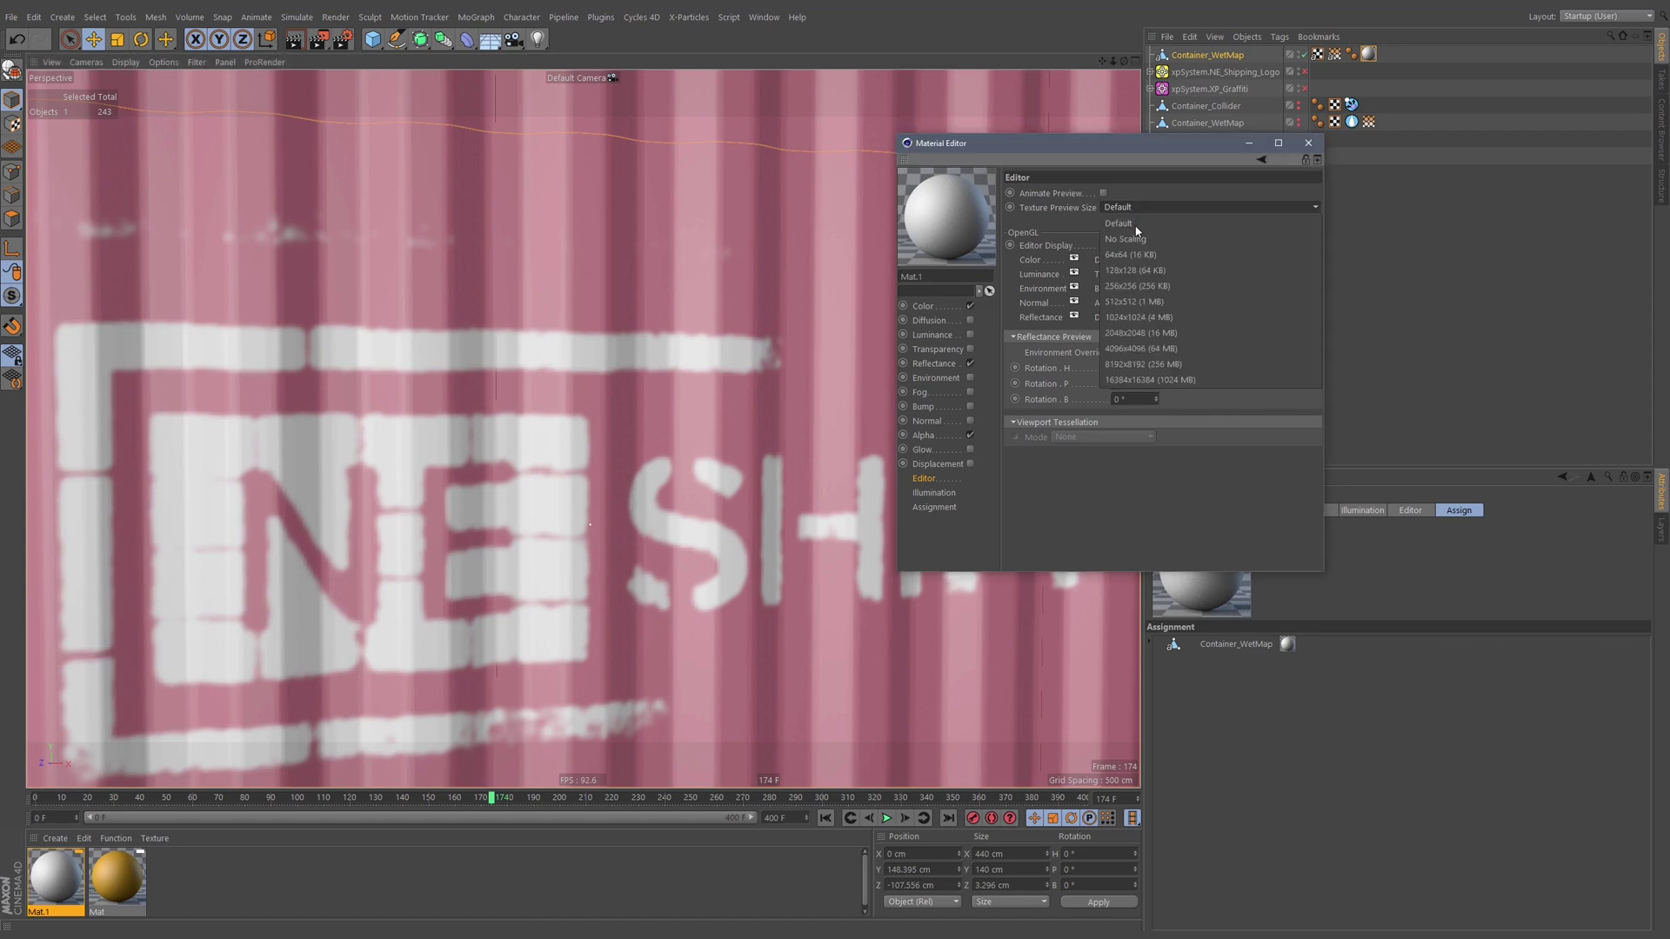
left_click(1139, 317)
scroll(736, 372, "down", 5)
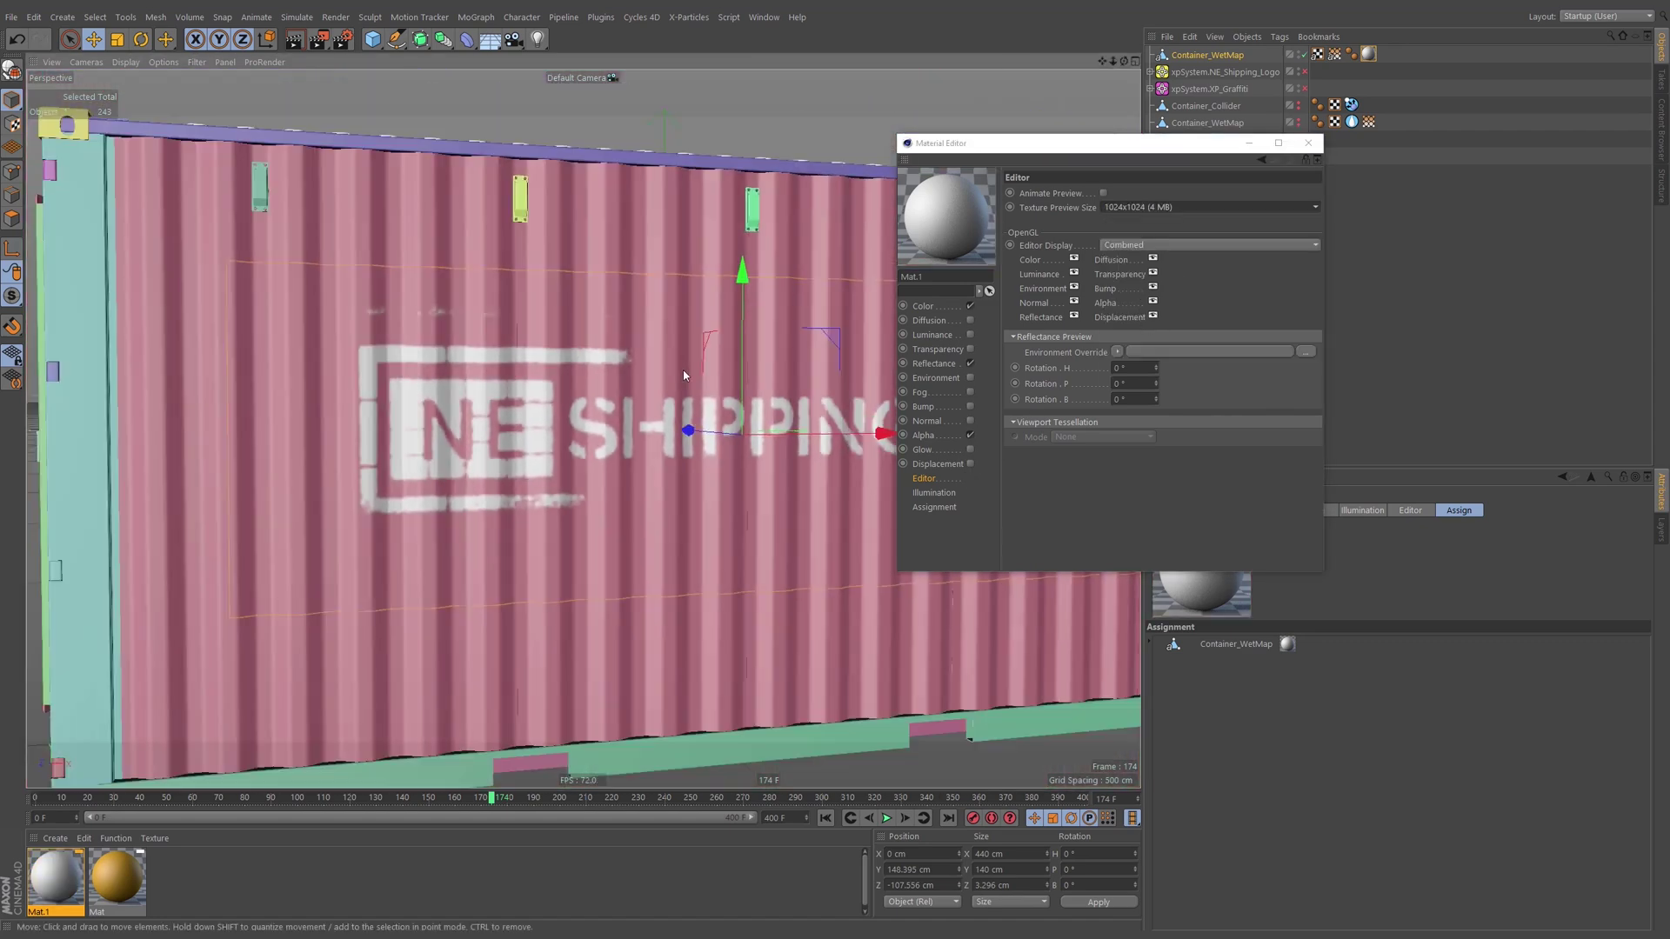
left_click(1308, 143)
Deselect all objects and play the animation up to about frame 308 to review the painted logo.
key("ctrl+shift+a")
left_click_drag(762, 404, 699, 537, "alt")
key("ctrl+shift+z")
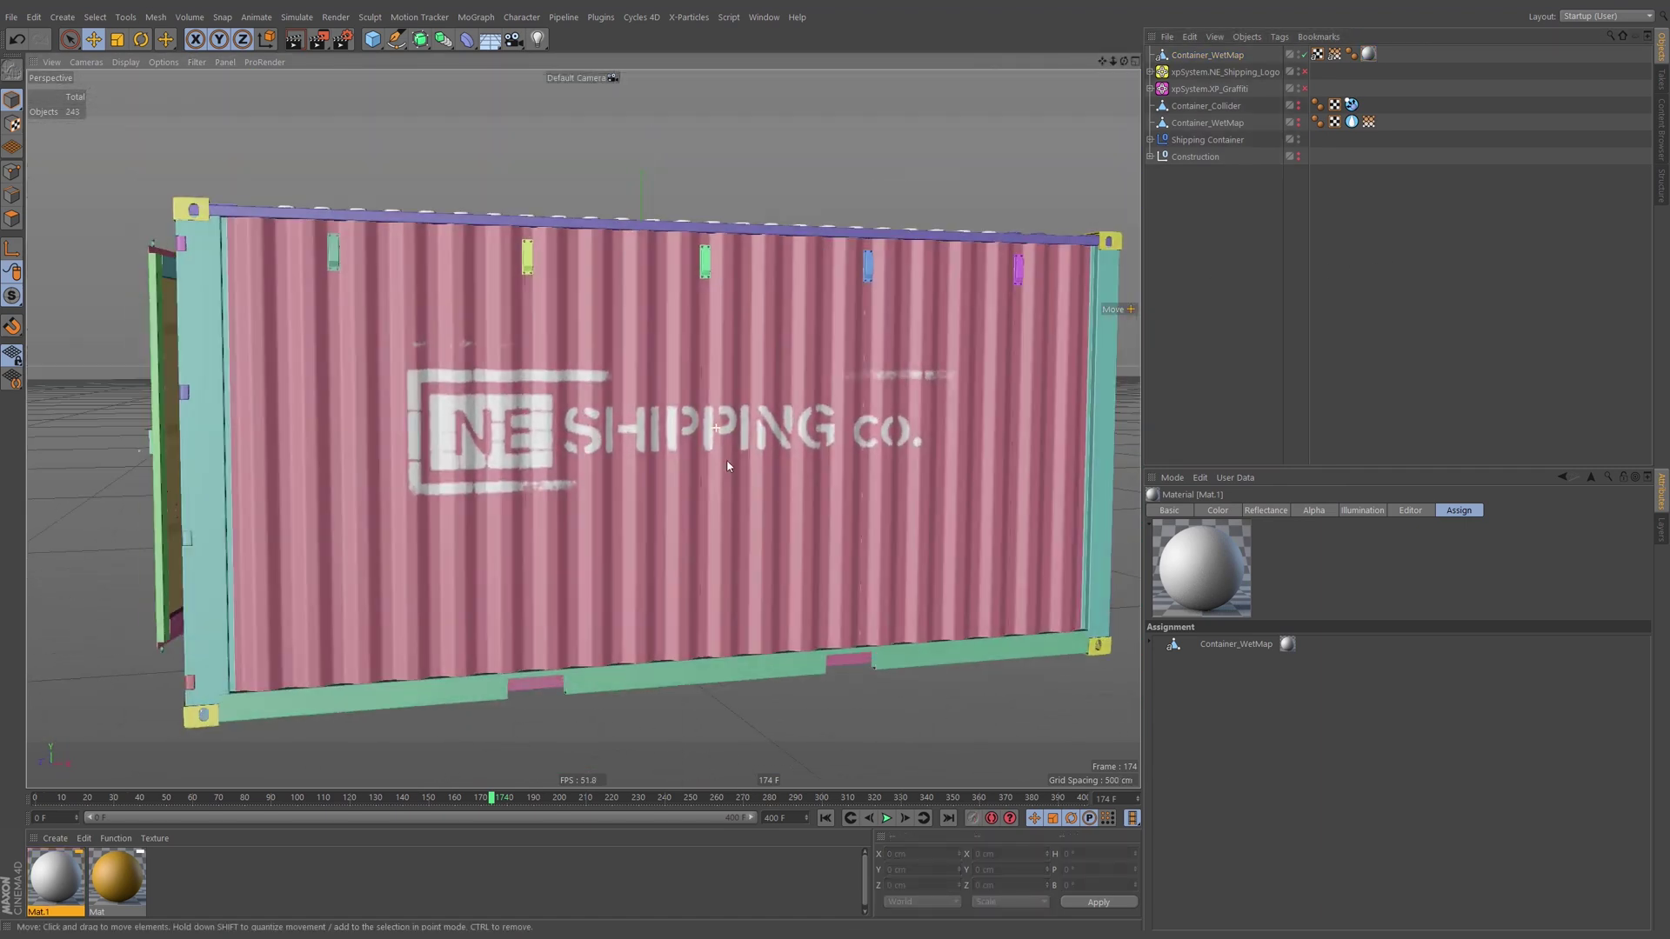
mouse_move(492, 797)
left_mouse_down()
mouse_move(119, 798)
mouse_move(655, 818)
mouse_move(209, 818)
mouse_move(814, 822)
mouse_move(200, 796)
mouse_move(818, 789)
left_mouse_up()
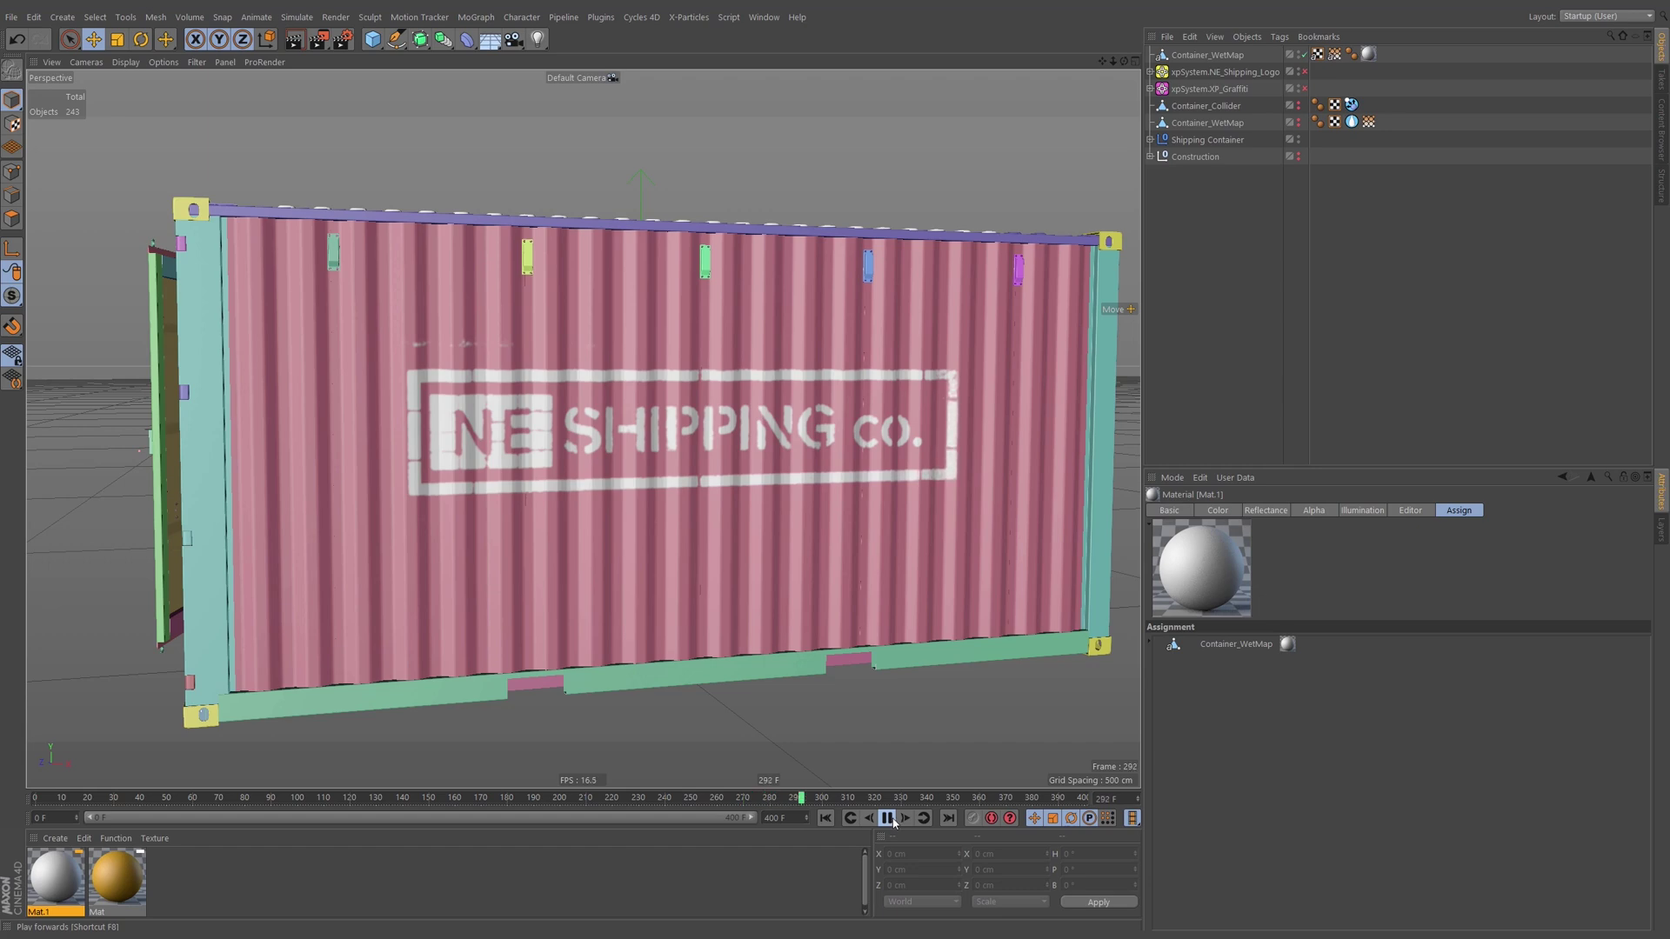
left_click(899, 816)
Add a Noise shader to the texture of Mat.1's Color channel and open the shader's properties.
scroll(630, 388, "up", 5)
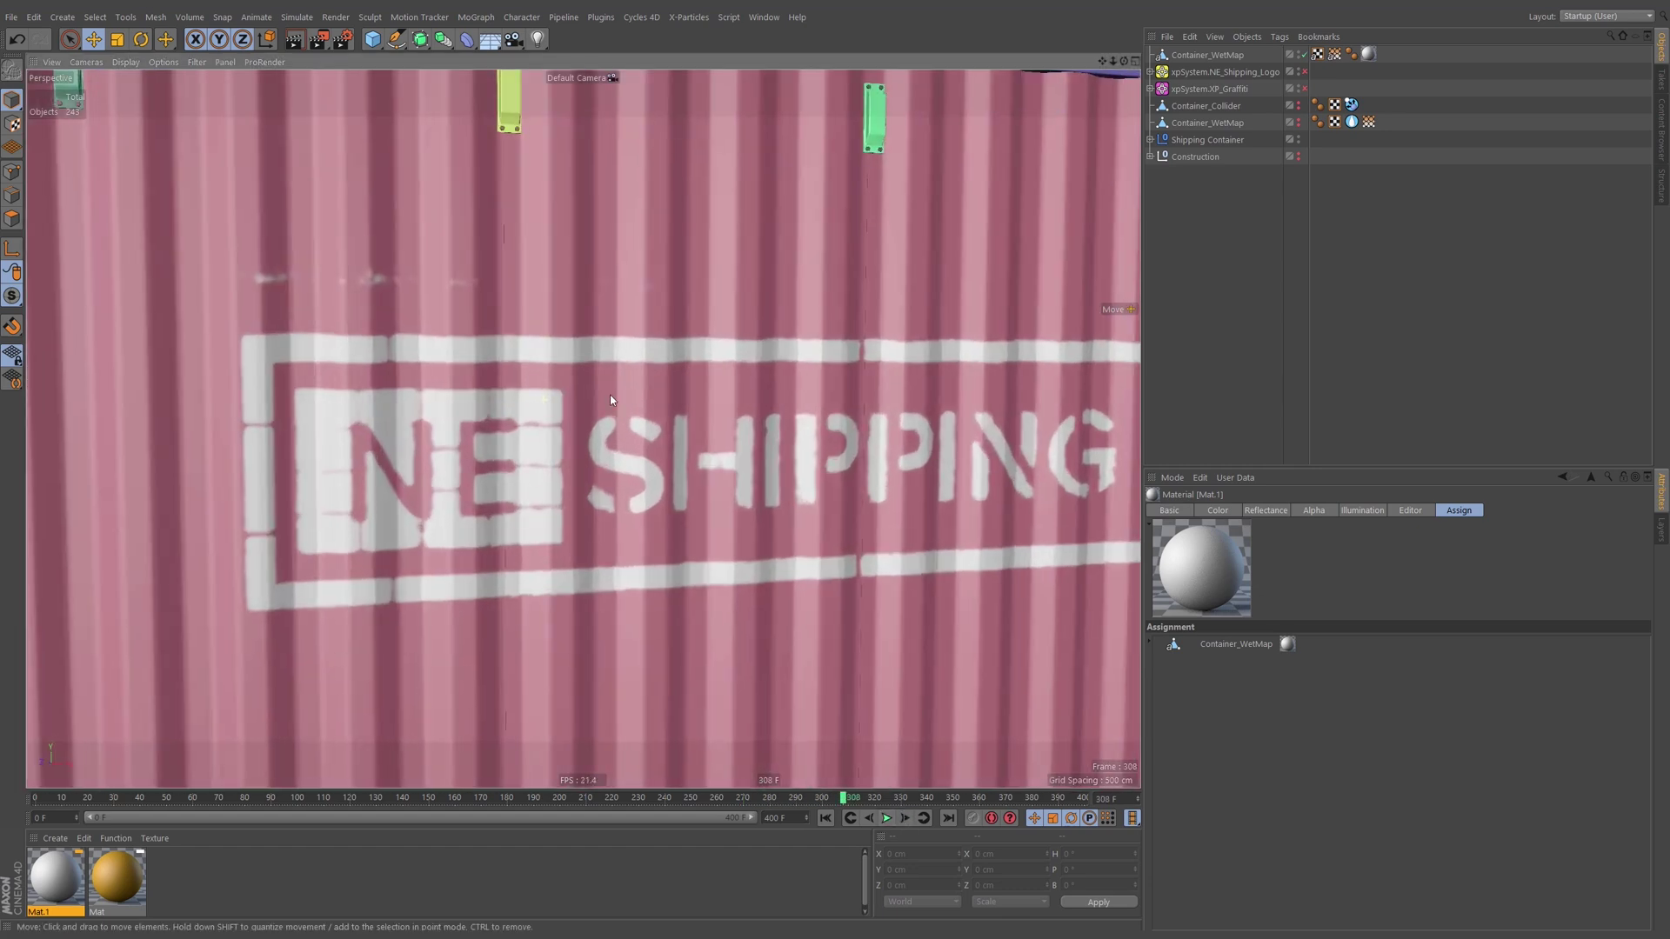
double_click(59, 882)
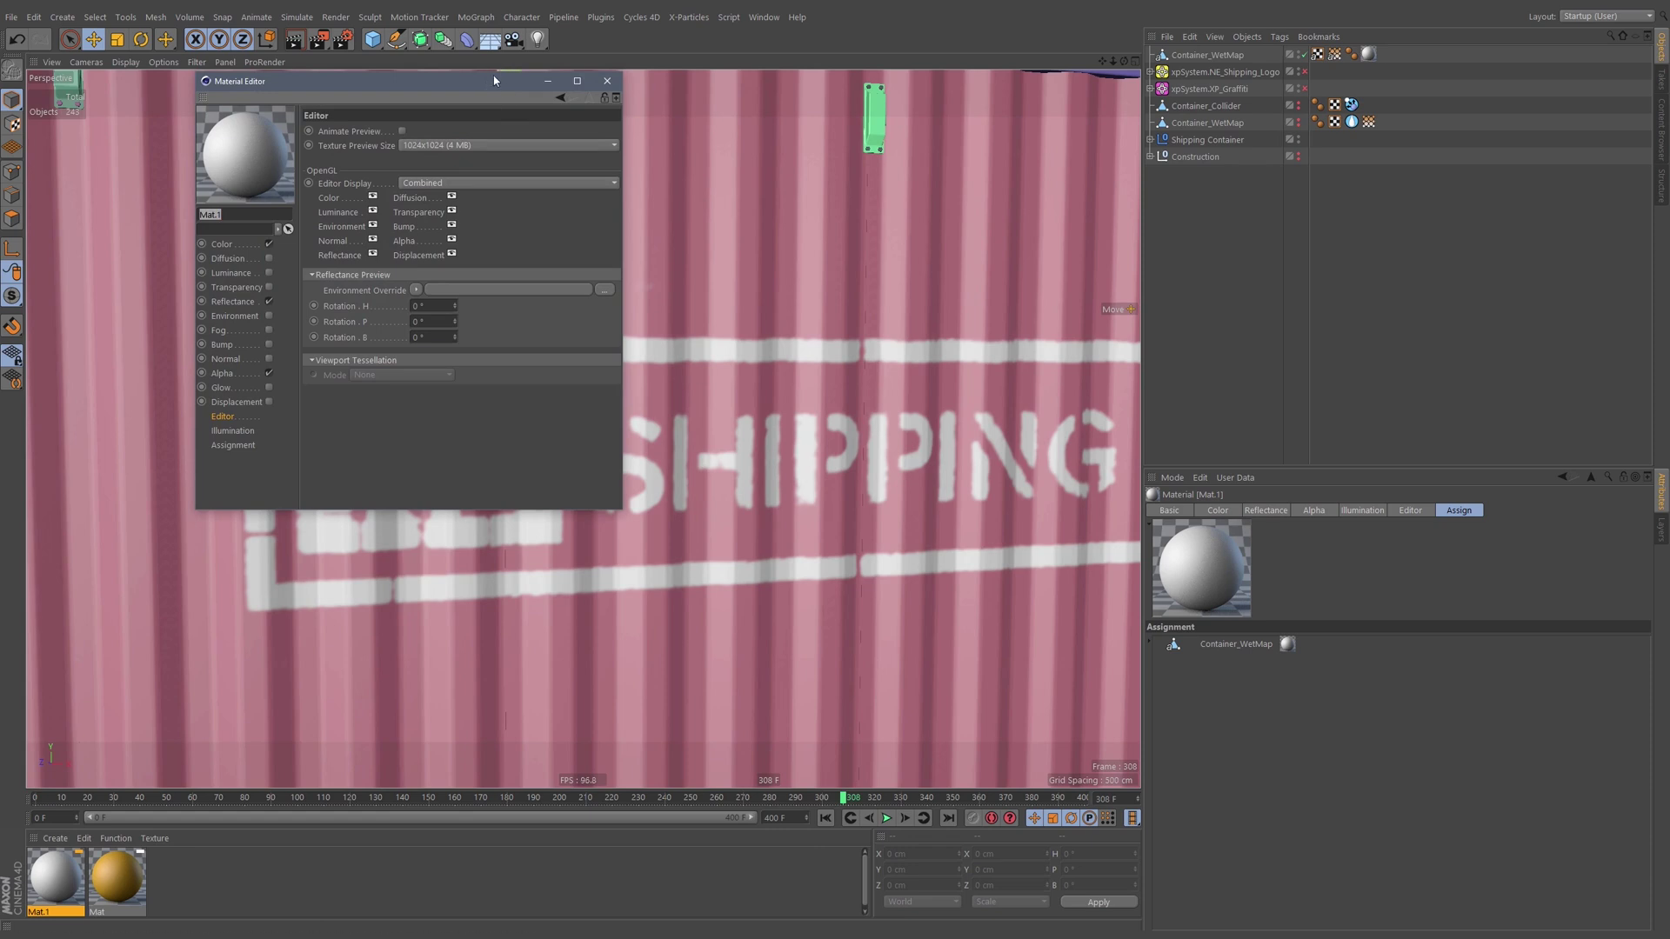
left_click_drag(488, 84, 1135, 247)
left_click(927, 400)
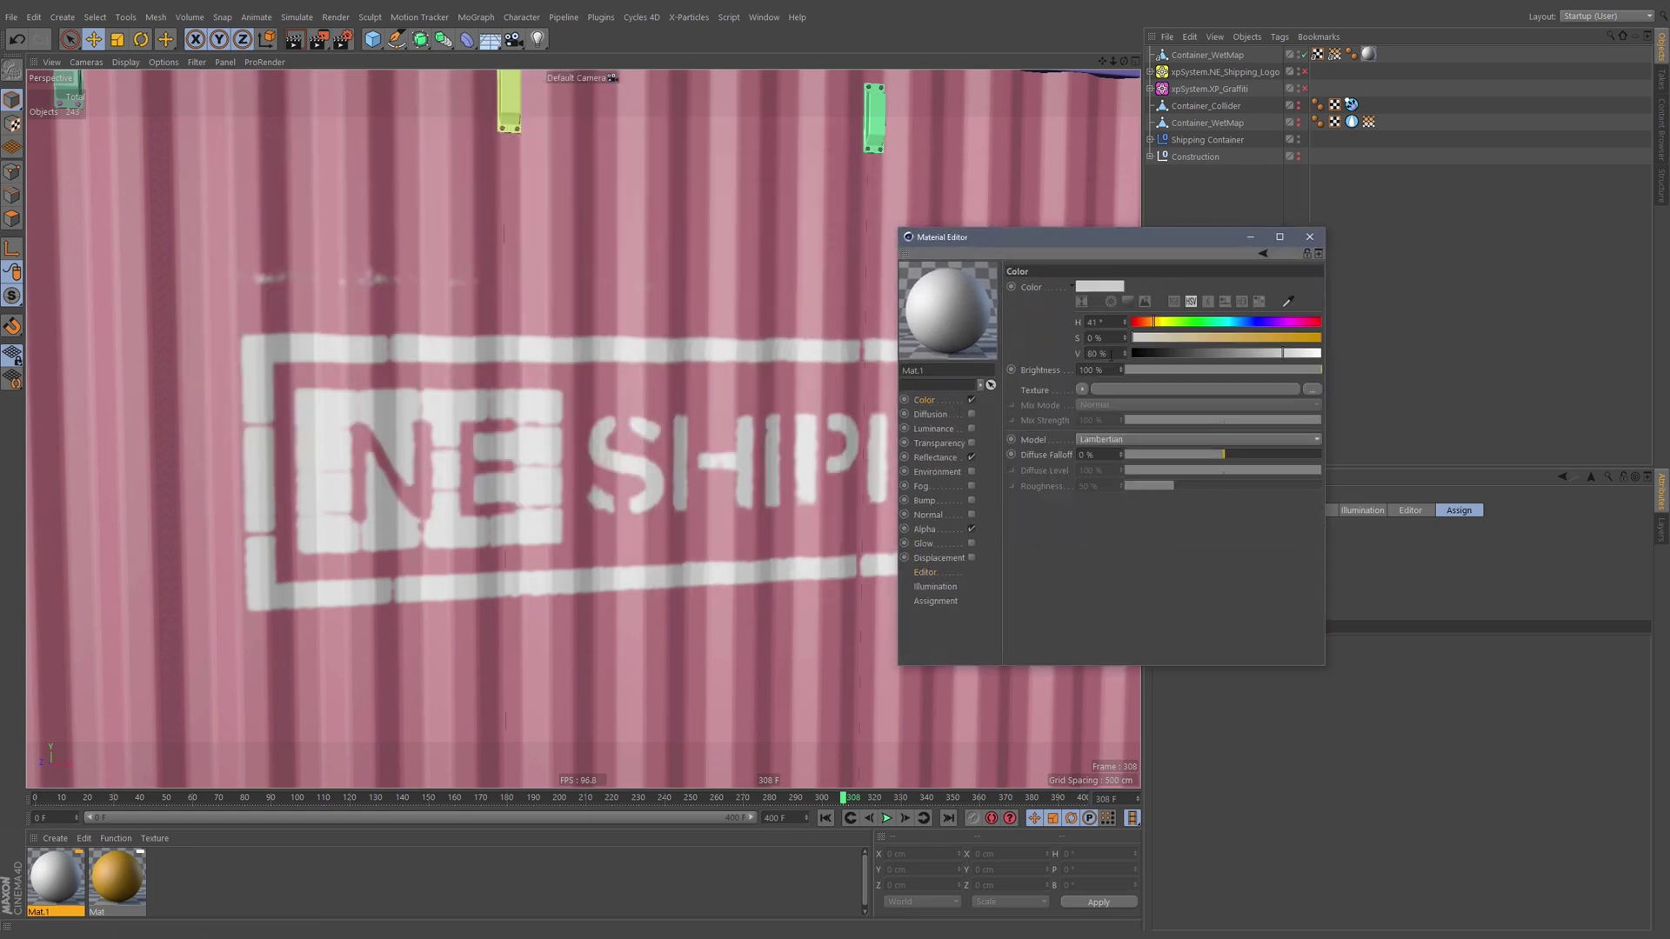
left_click(1082, 389)
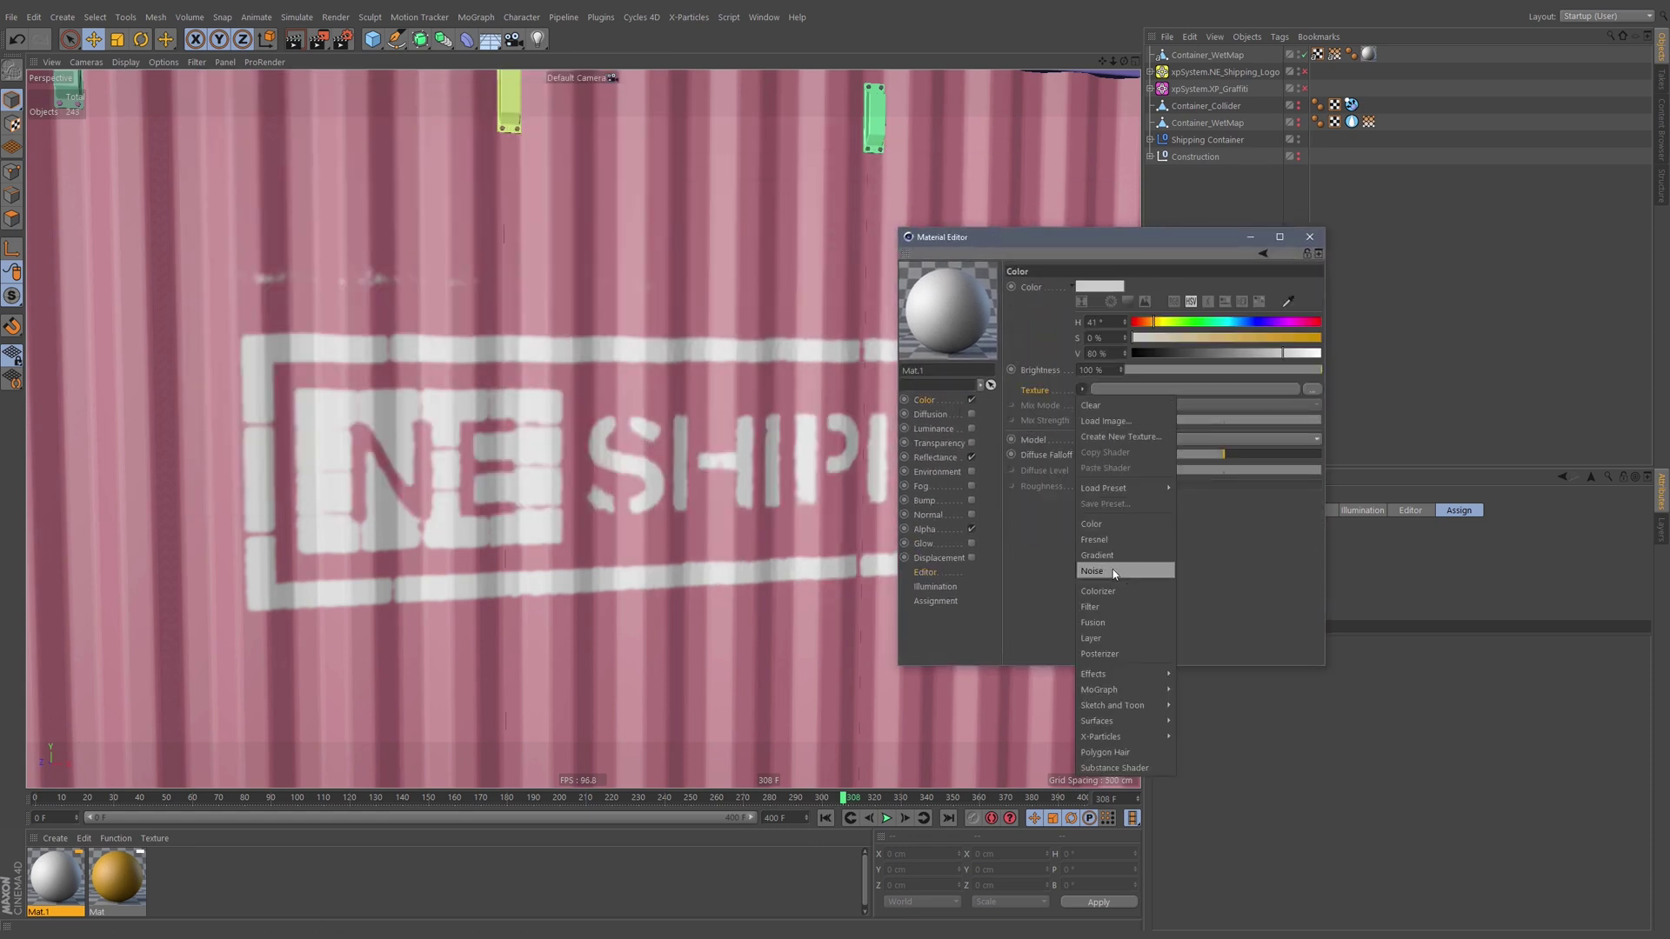
left_click(1114, 571)
left_click(1092, 470)
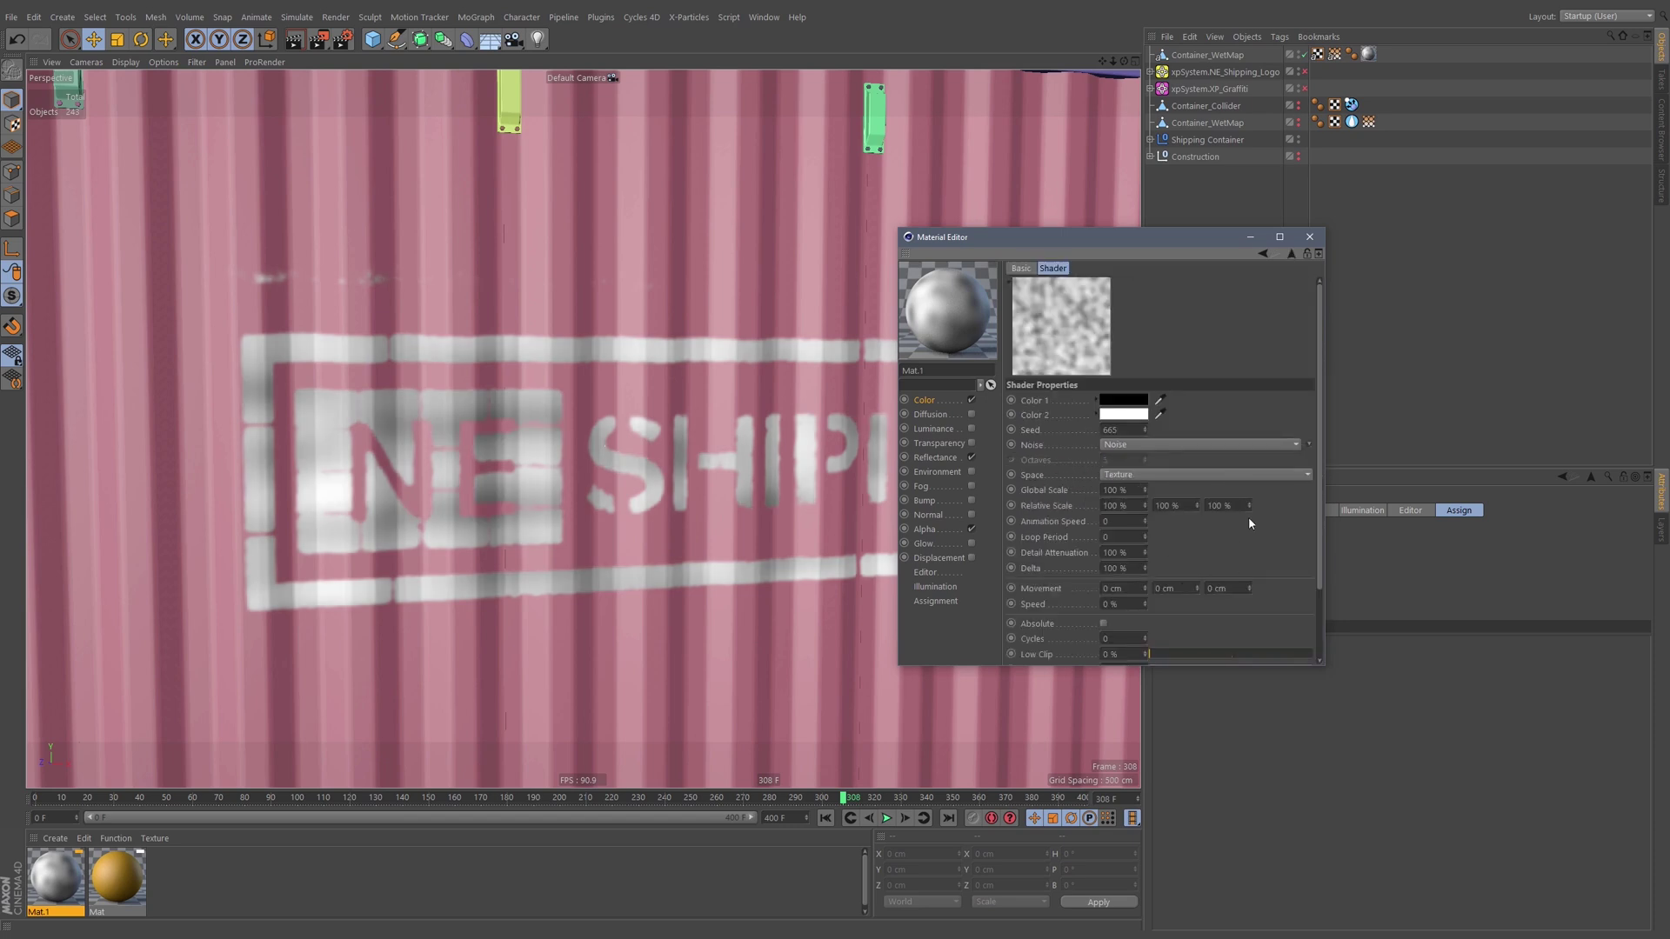
Set the Noise shader's Space to UV (2D), Low Clip to 49% and High Clip to 54%.
left_click(1157, 475)
left_click(1156, 489)
scroll(1176, 595, "down", 2)
left_click_drag(1176, 595, 1229, 591)
left_click(1238, 606)
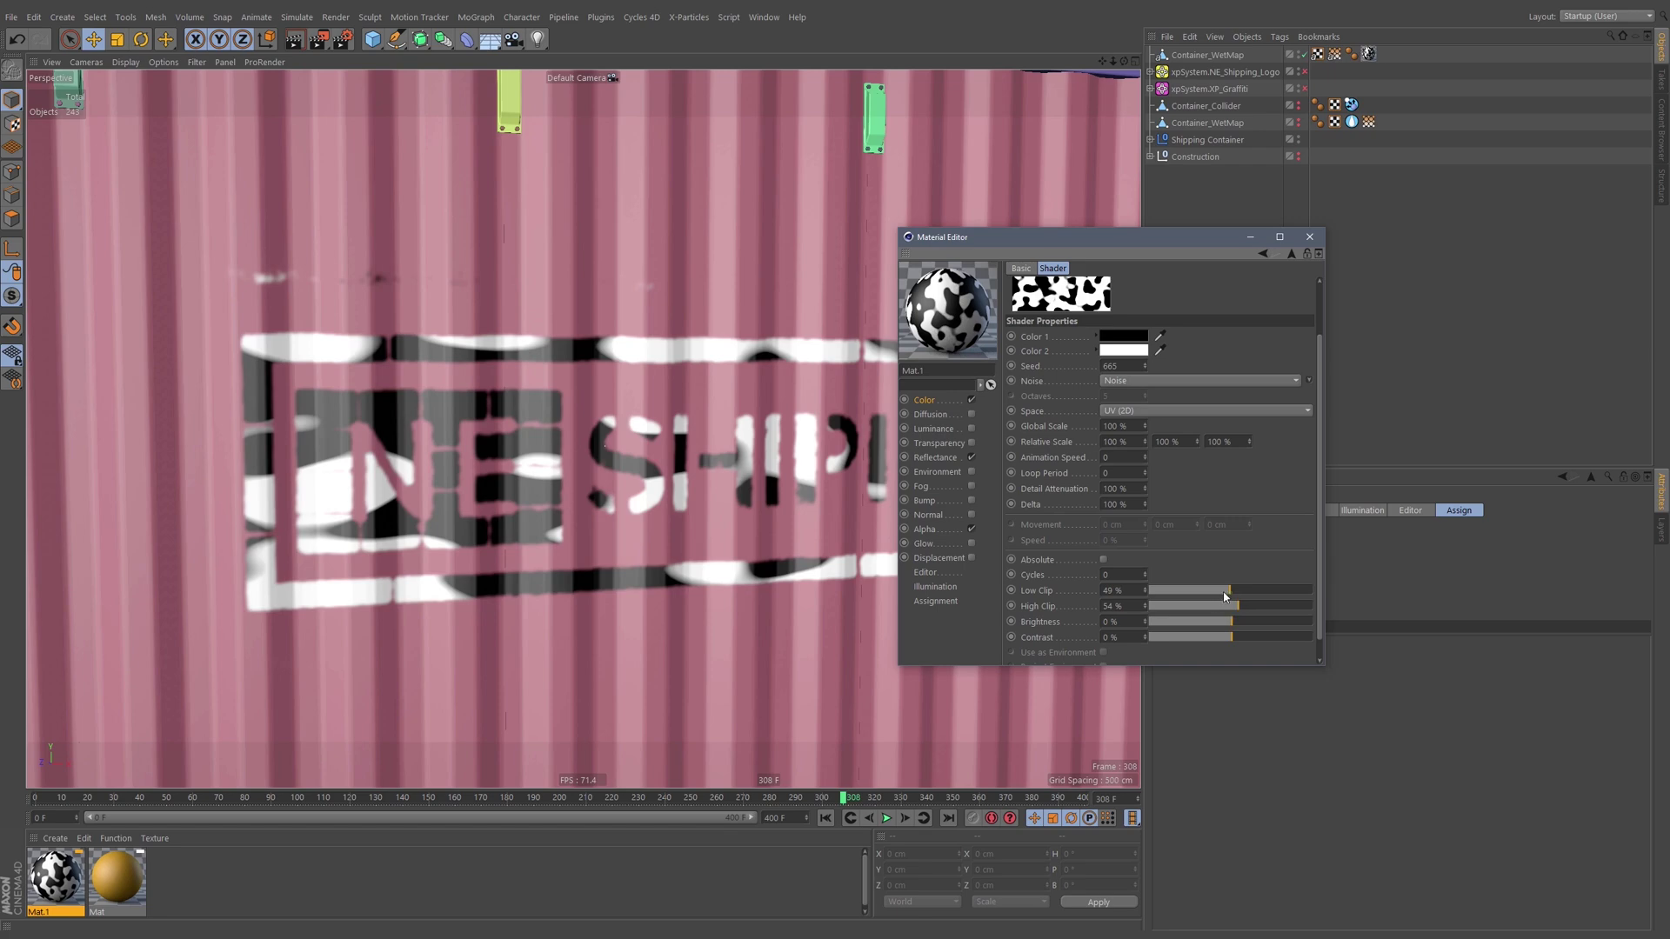
Try the noise's Global Scale at 10%, 1% and 5%, and settle on 0.3%.
type("10")
key("Return")
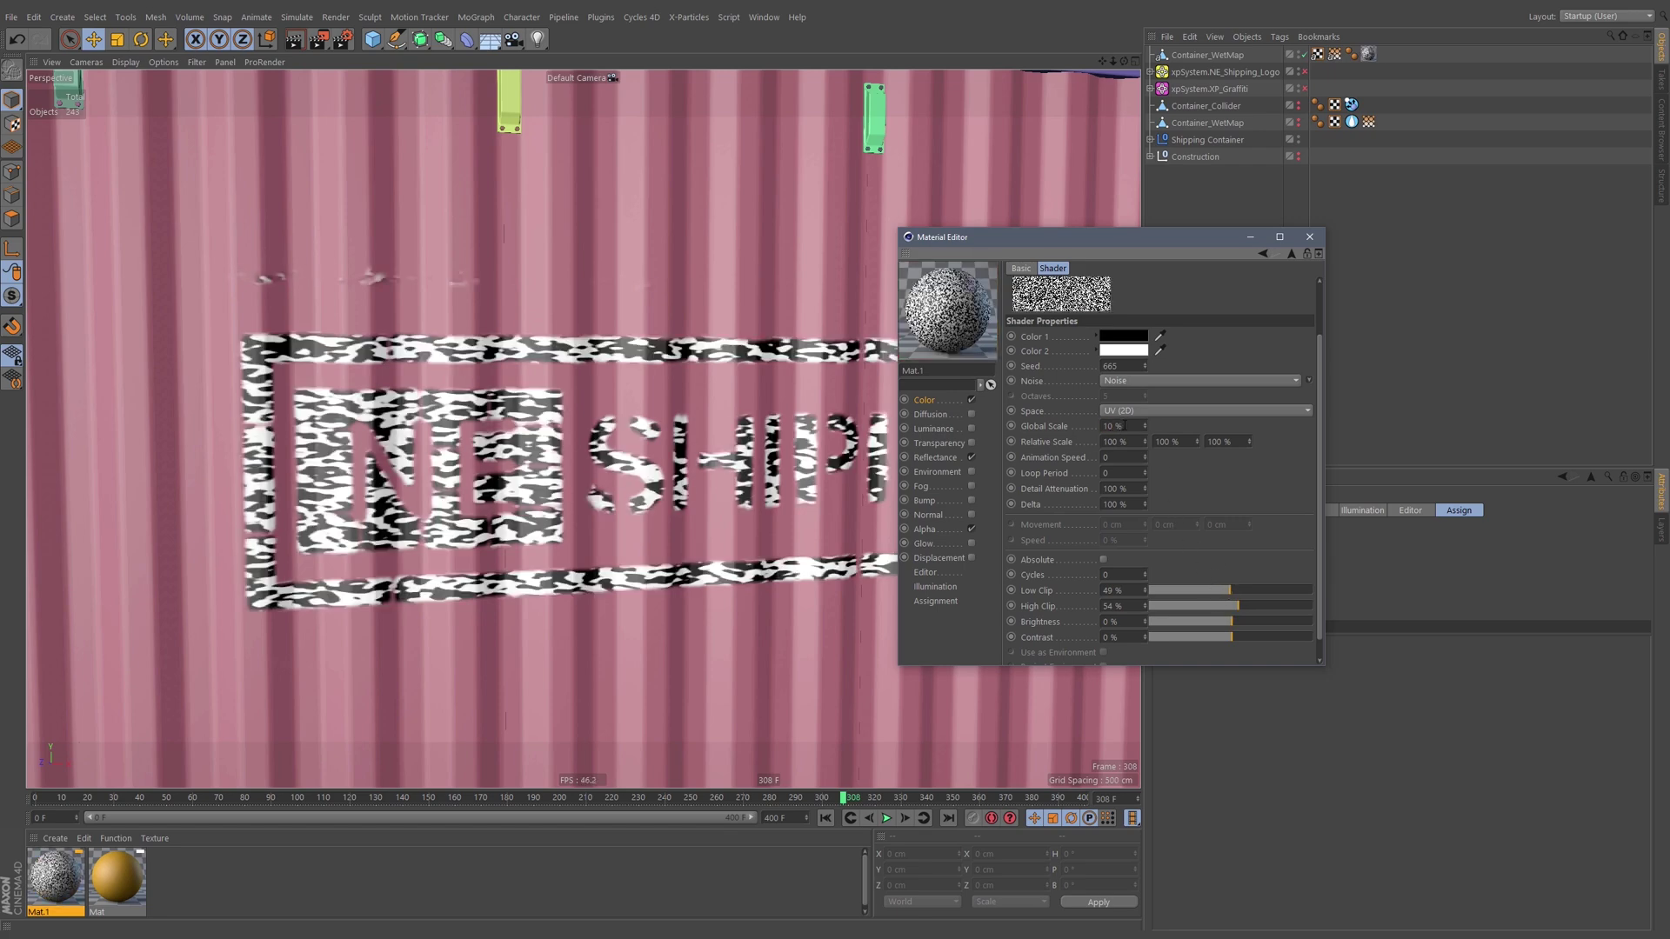
double_click(1118, 426)
type("1")
key("Return")
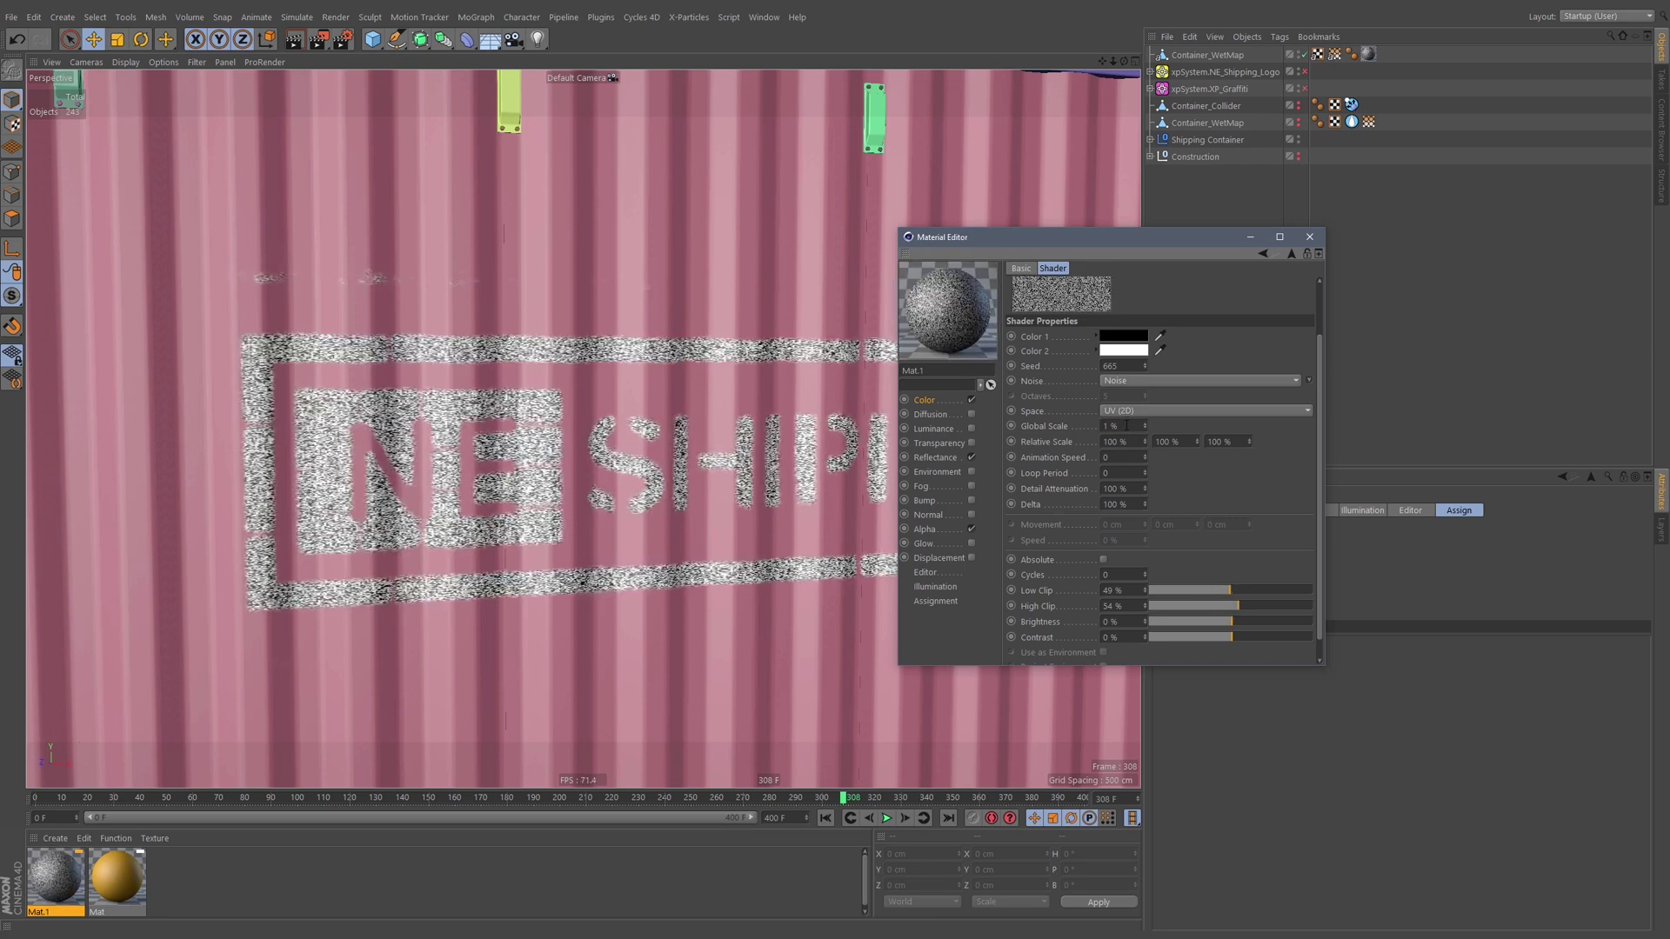
double_click(1118, 426)
type("5")
key("Return")
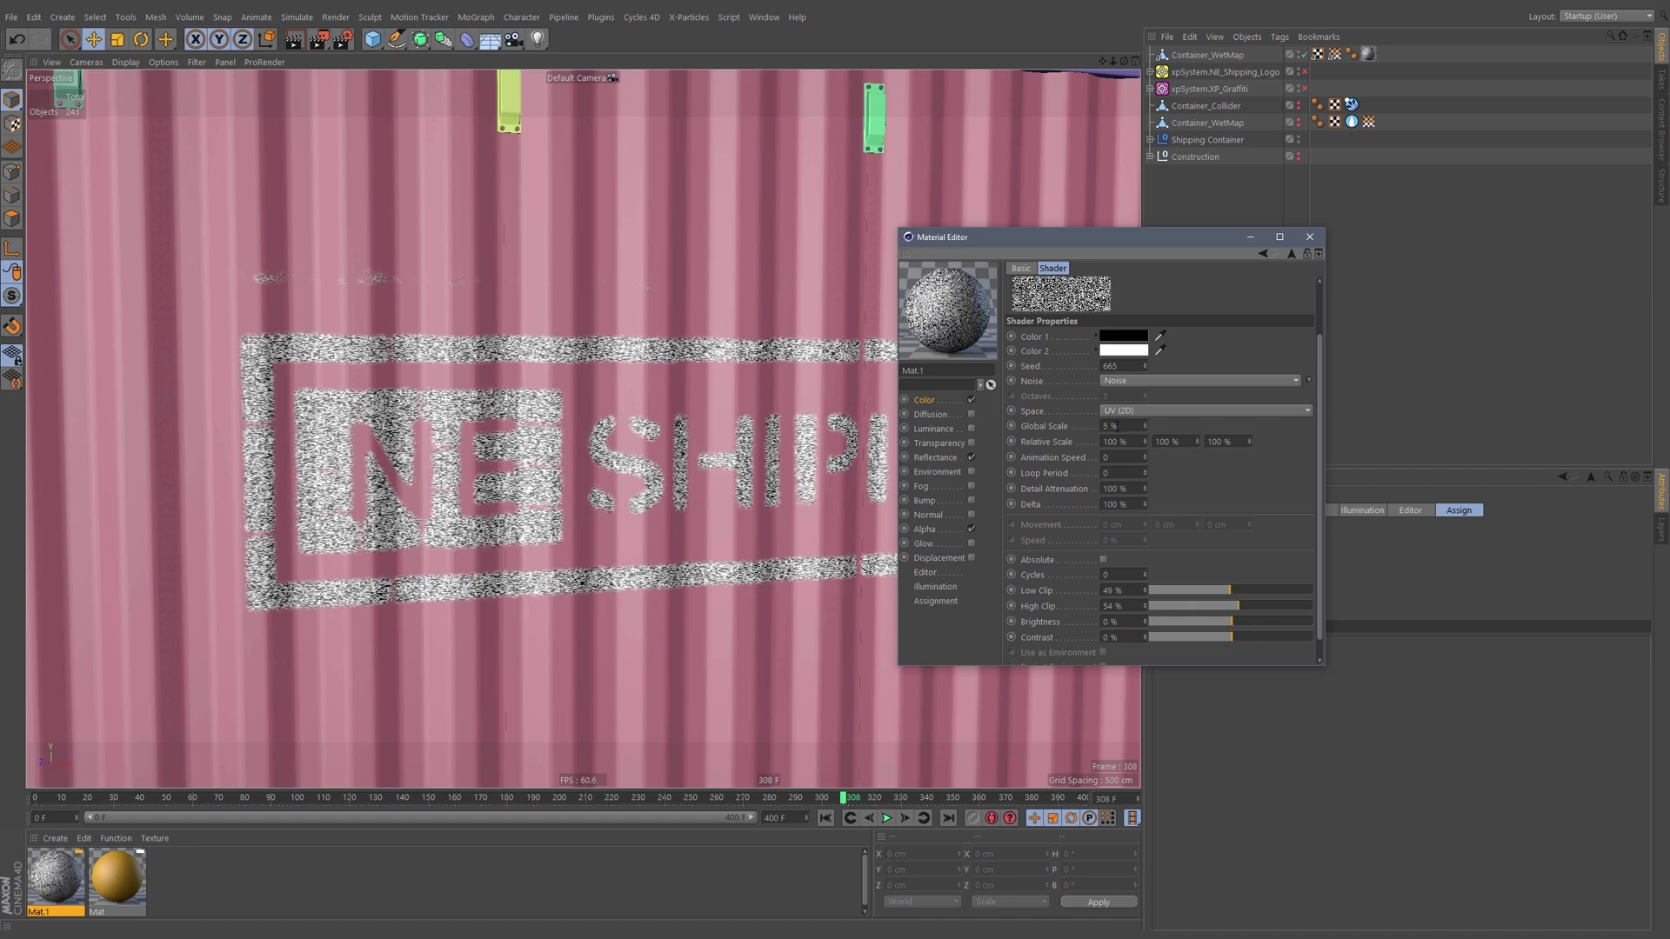
type("0.3")
key("Return")
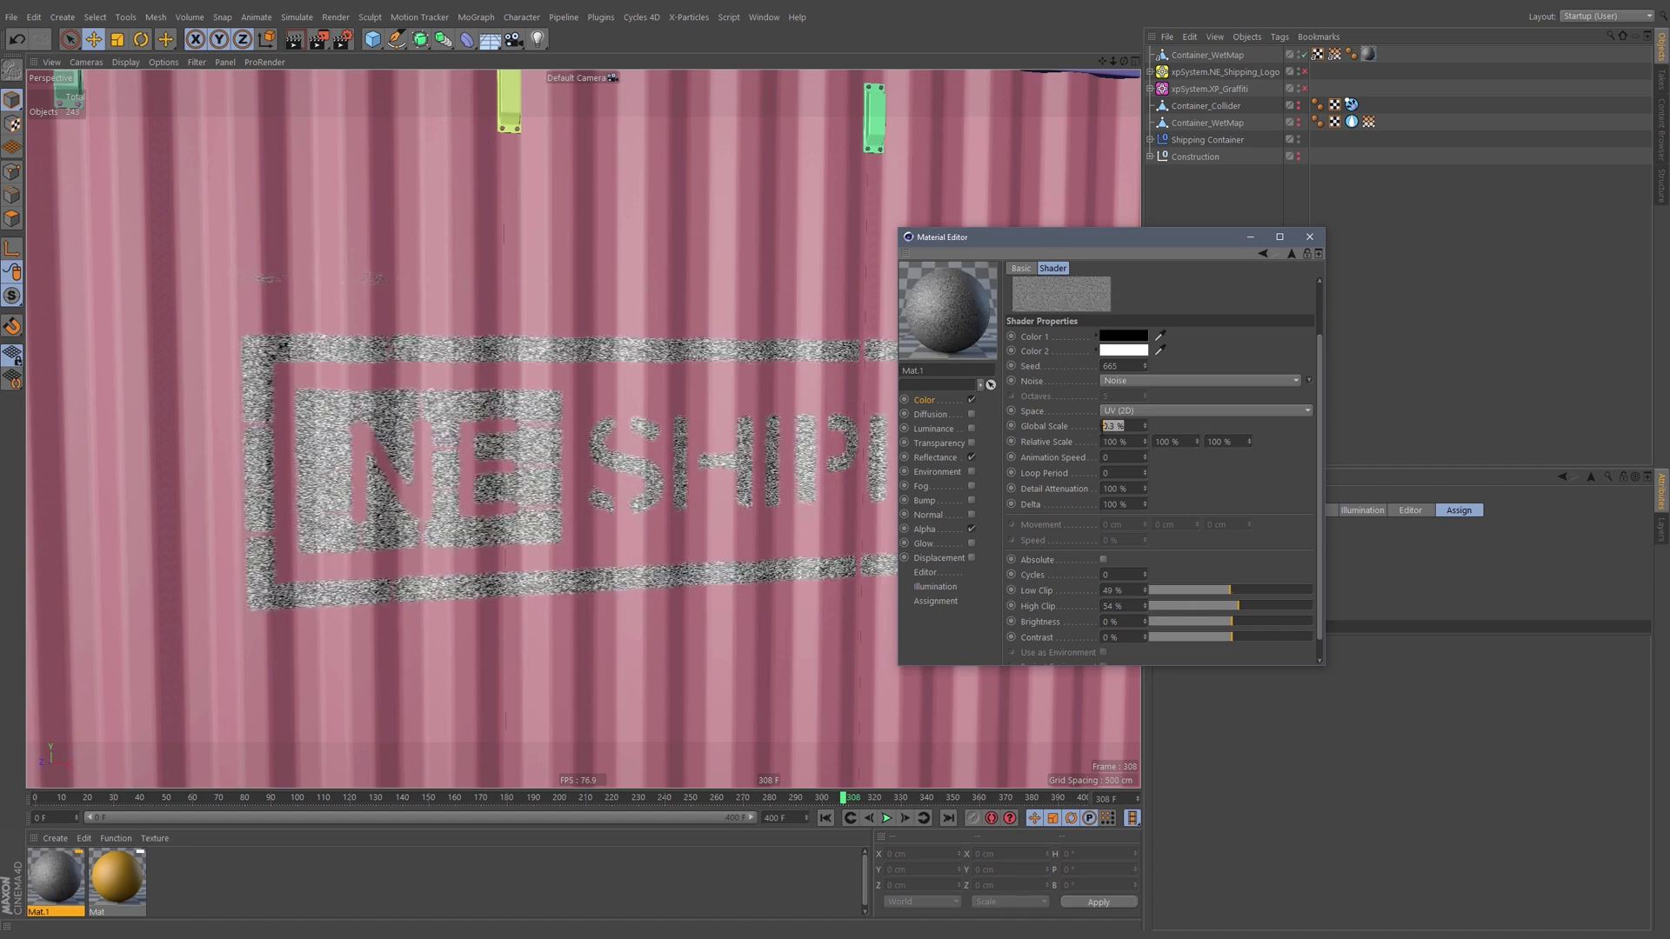
Adjust the noise's clipping to a Low Clip of 19% and a High Clip of 27%.
scroll(782, 396, "down", 5)
left_click_drag(801, 400, 730, 400, "alt")
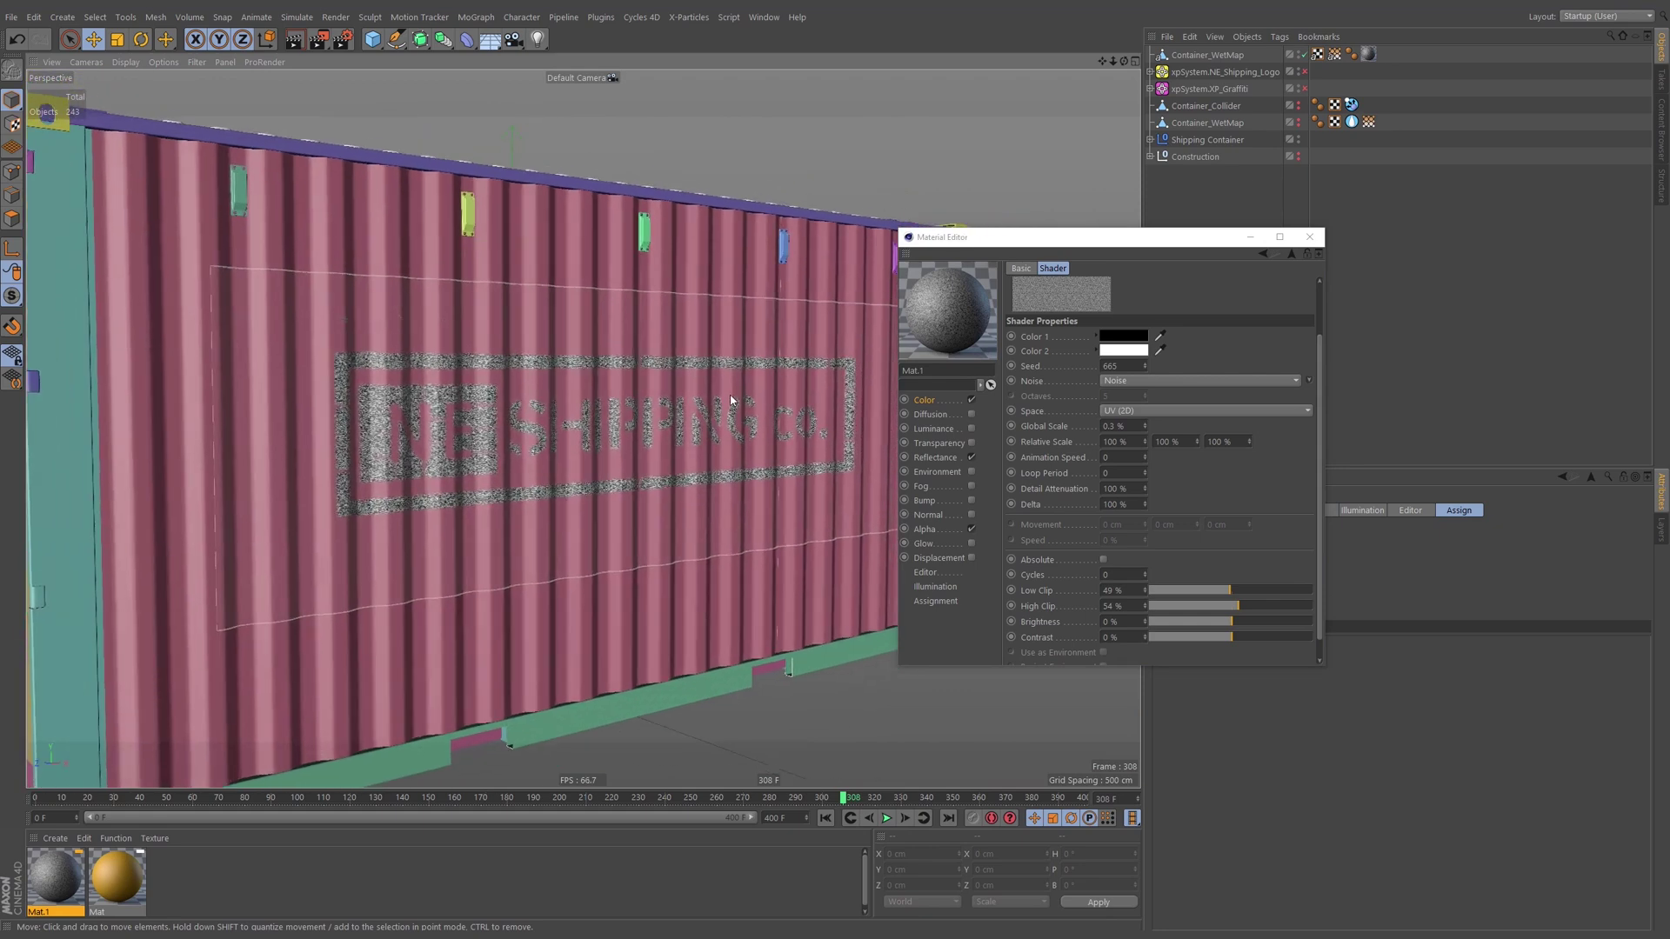
left_click(1293, 605)
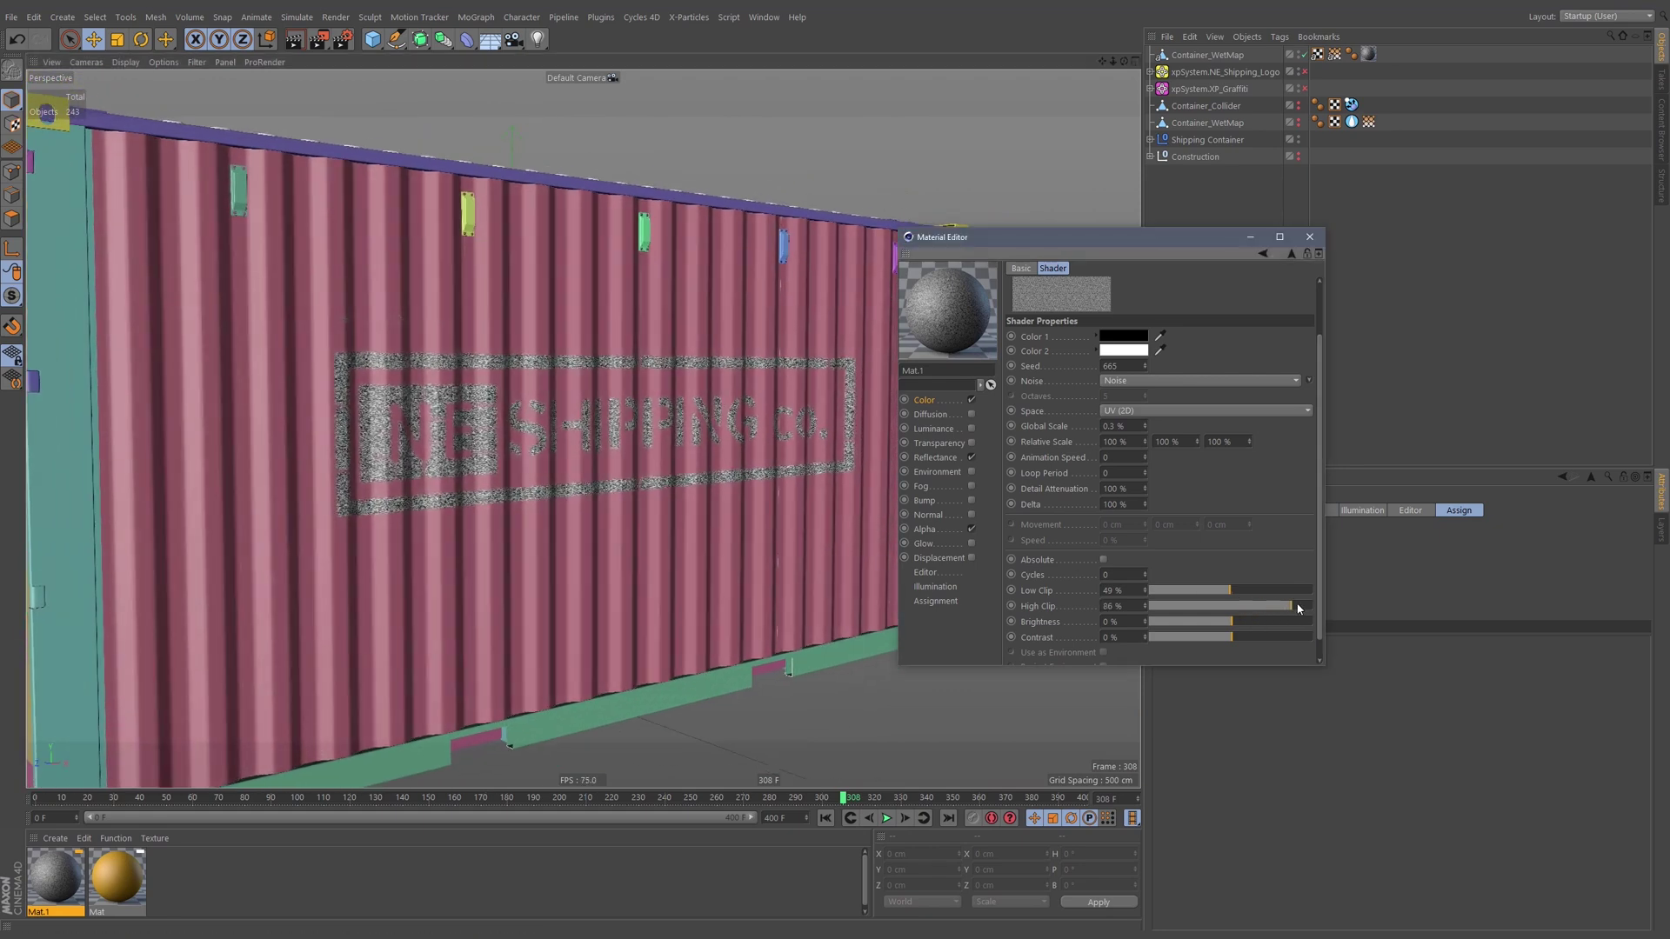
left_click(1274, 591)
left_click_drag(1274, 591, 1149, 591)
left_click(1179, 606)
left_click(1162, 590)
left_click(1185, 590)
left_click(1193, 603)
left_click(1180, 591)
Examine the painted logo on the container from several angles and distances, and close the material editor.
left_click_drag(755, 465, 715, 435, "alt")
scroll(715, 432, "down", 3)
left_click_drag(715, 432, 757, 374, "alt")
scroll(745, 443, "down", 4)
scroll(707, 406, "up", 3)
scroll(707, 406, "down", 2)
scroll(781, 383, "up", 4)
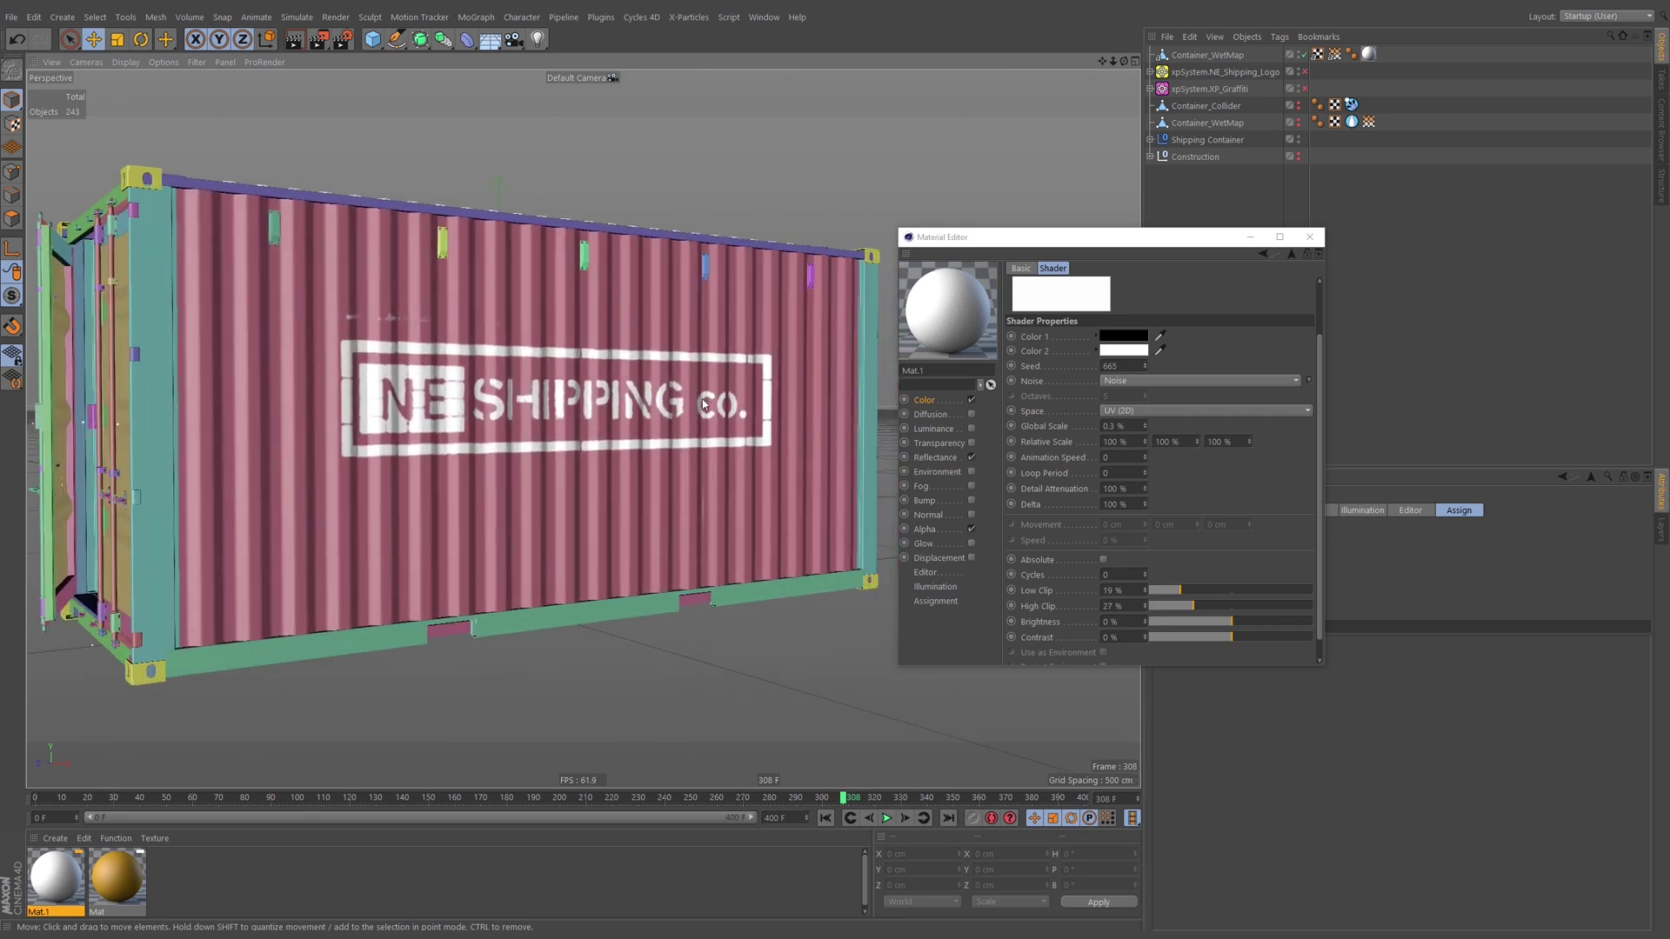
left_click(1311, 237)
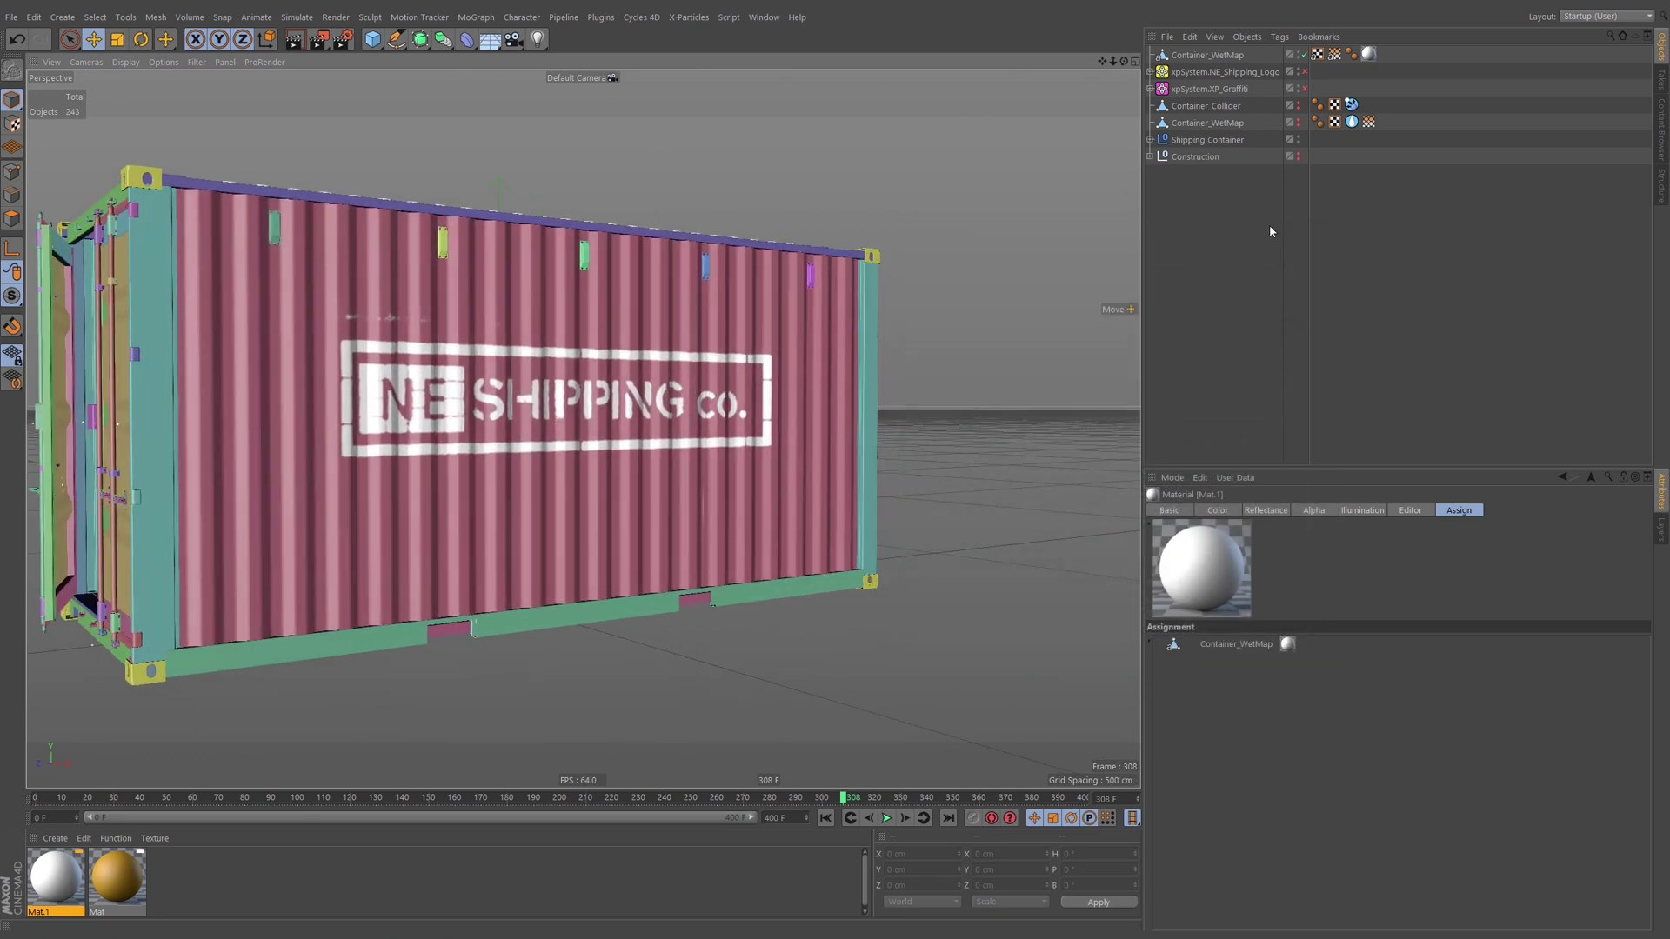
mouse_move(730, 366)
left_mouse_down("alt")
mouse_move(822, 355)
mouse_move(718, 402)
mouse_move(672, 451)
mouse_move(652, 597)
mouse_move(701, 380)
left_mouse_up("alt")
mouse_move(731, 385)
left_mouse_down("alt")
mouse_move(747, 360)
mouse_move(722, 370)
mouse_move(758, 393)
mouse_move(727, 400)
left_mouse_up("alt")
Expand the xpSystem.NE_Shipping_Logo hierarchy, including its Splines folder, Null and Cloner.Stencil.
left_click(1150, 72)
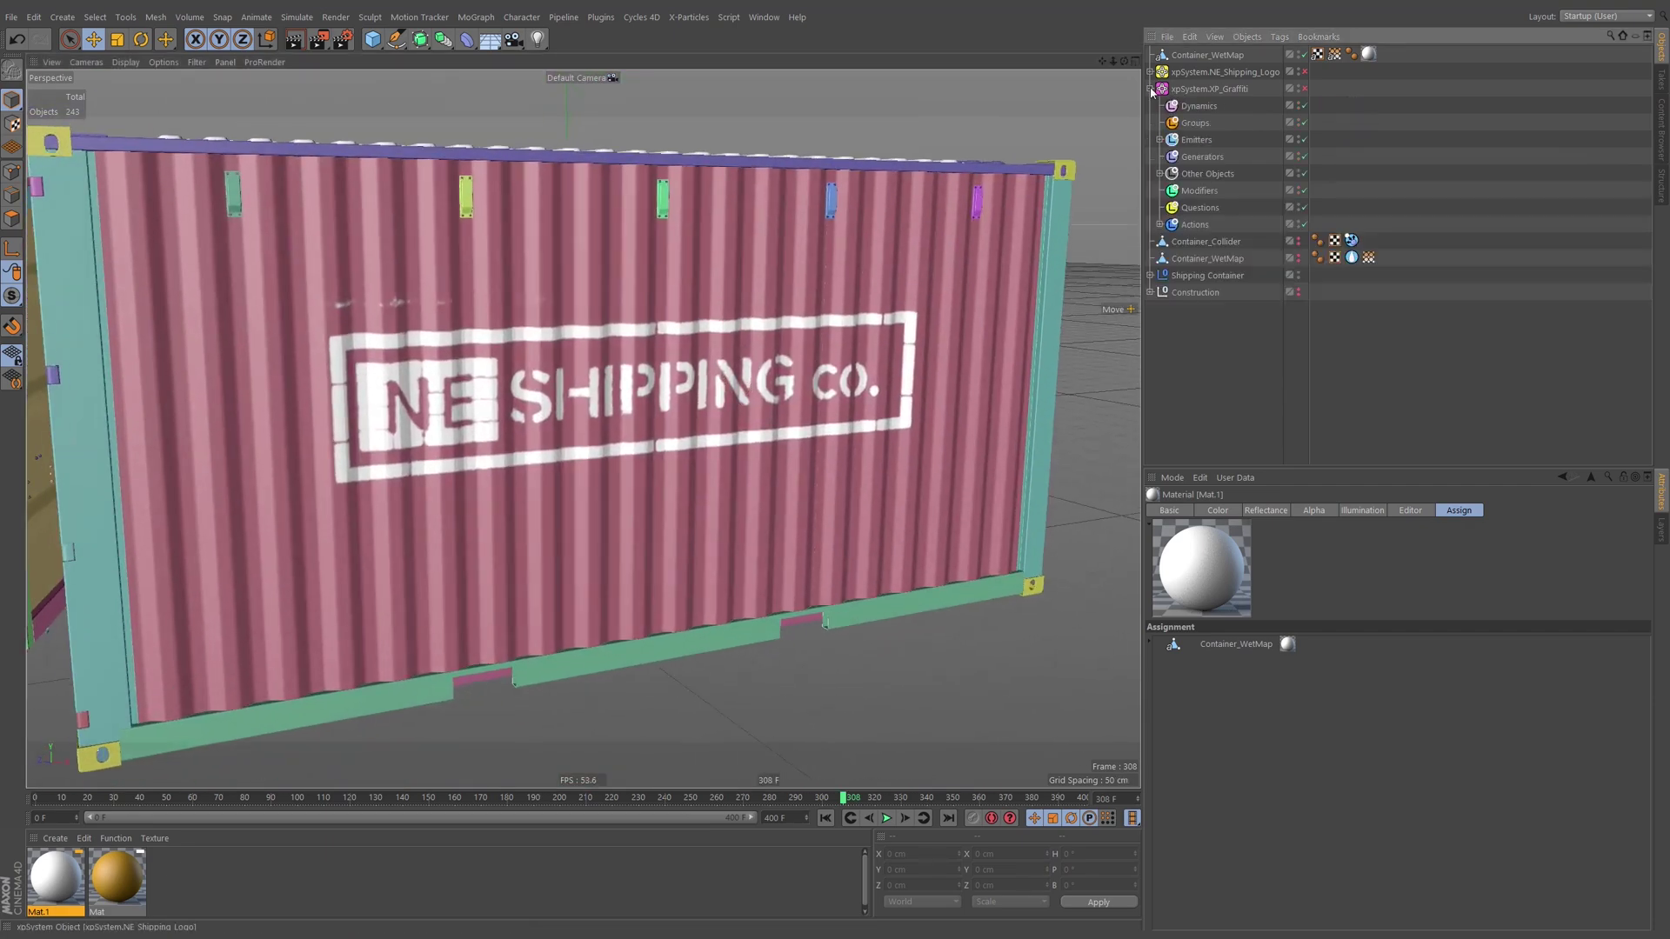
left_click(1150, 71)
left_click(1150, 71, "ctrl")
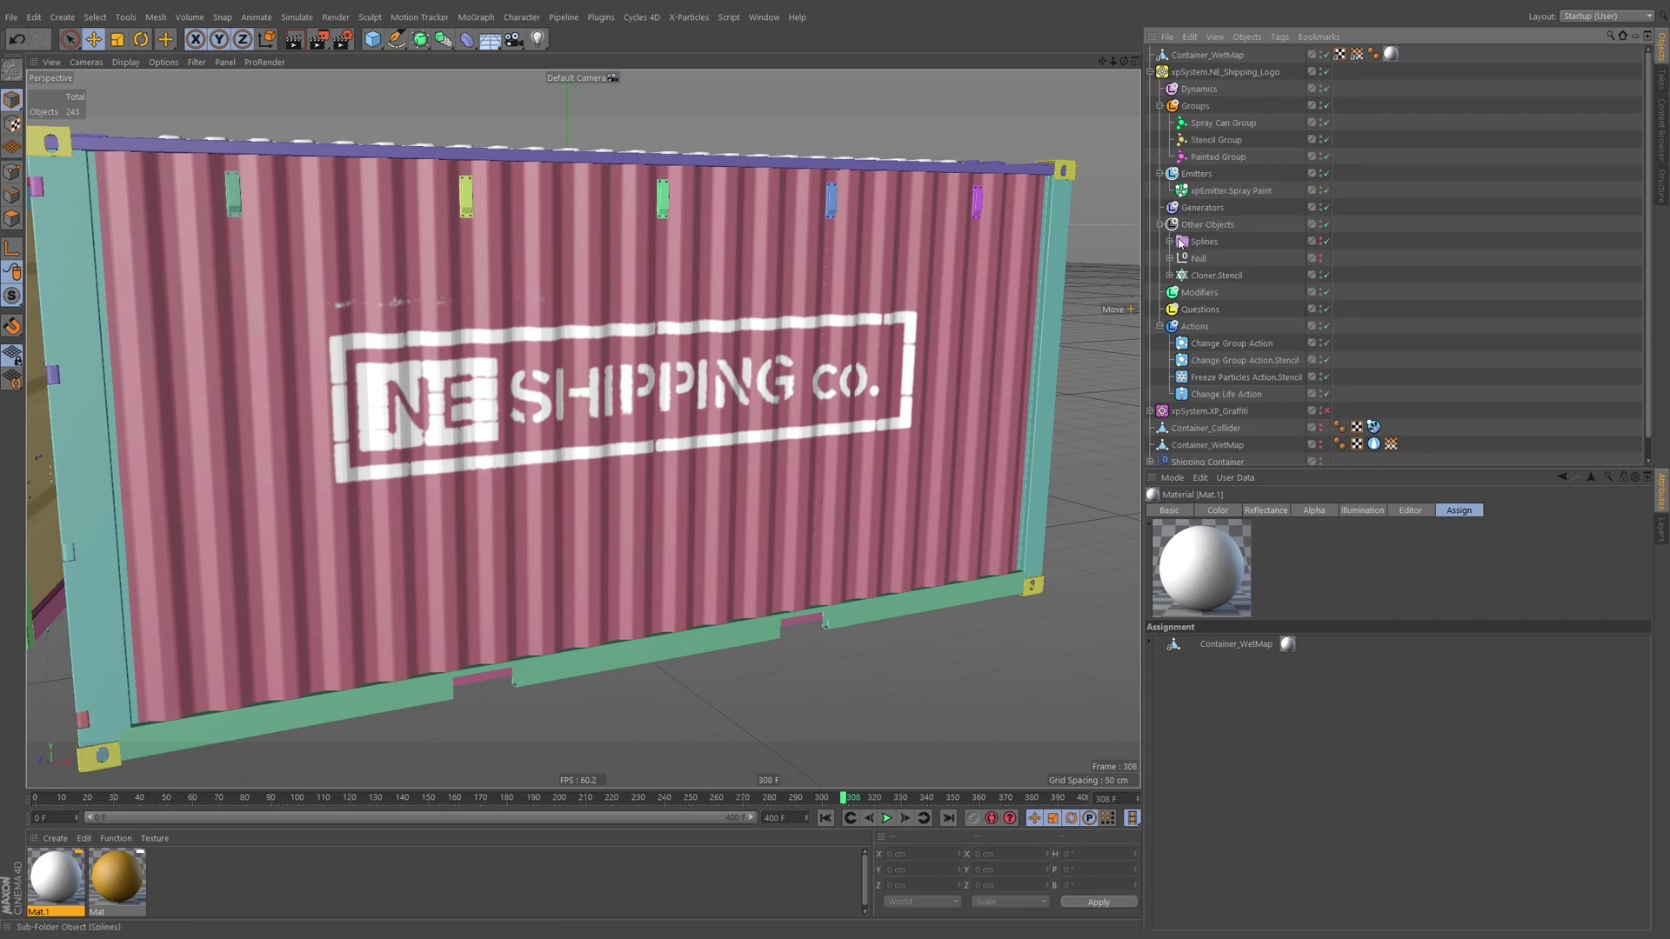
left_click(1169, 242)
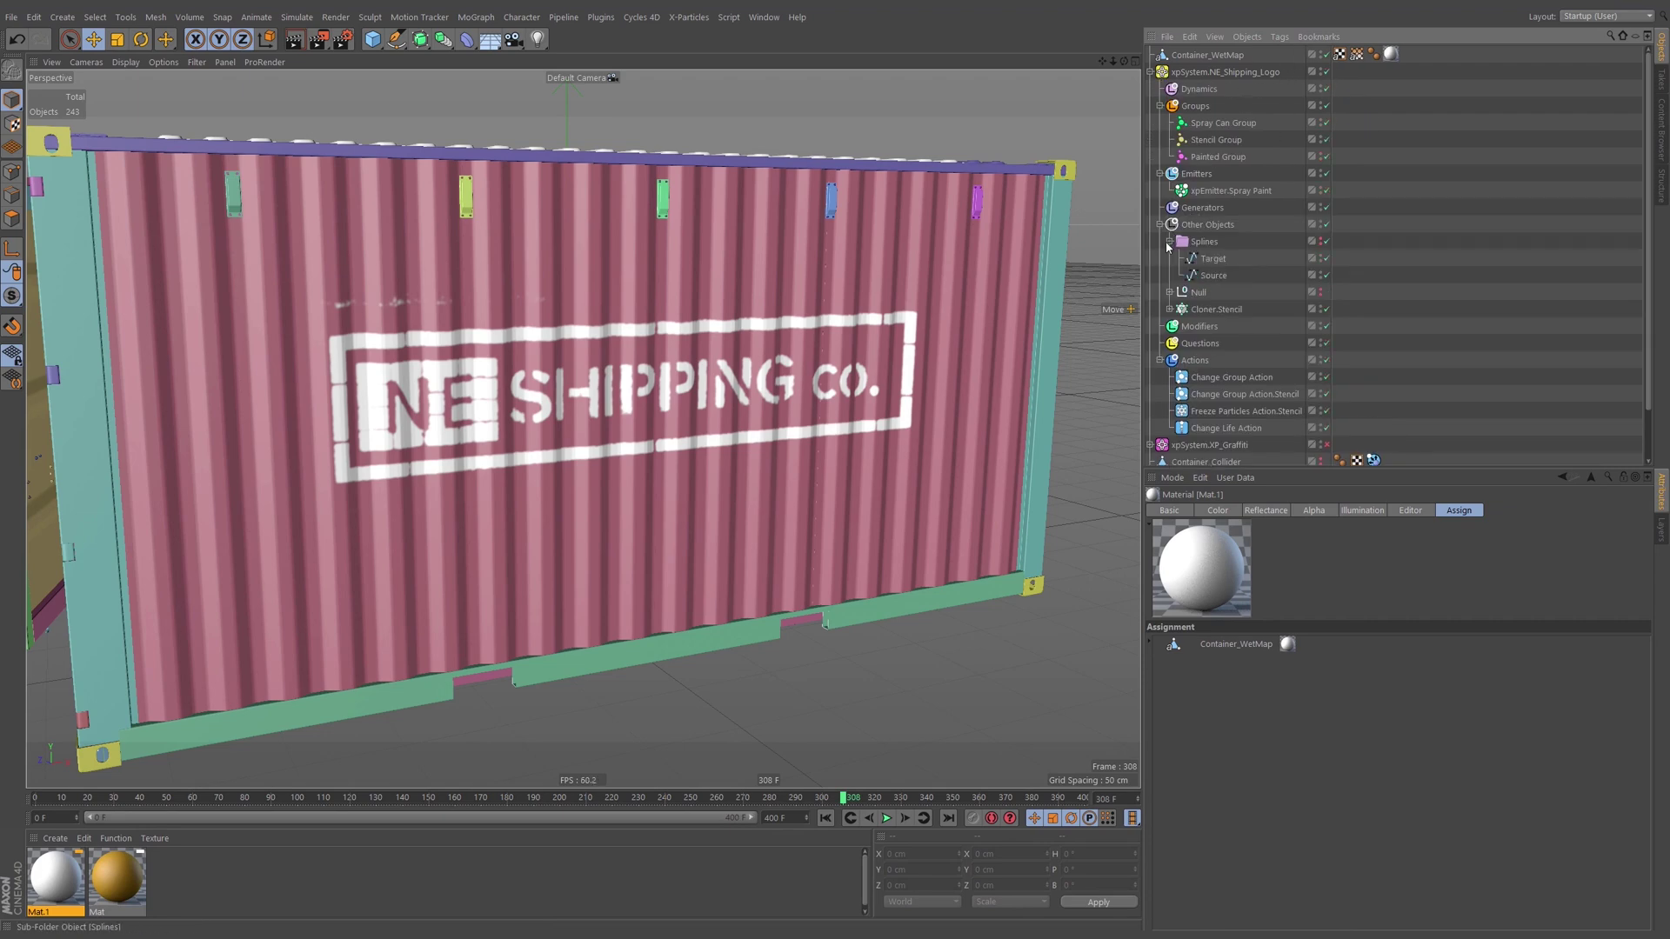
left_click(1169, 292)
left_click(1169, 326)
Rename the Null that holds NE_Shipping_Logo_Stencil to "Stencil".
left_click(1200, 292)
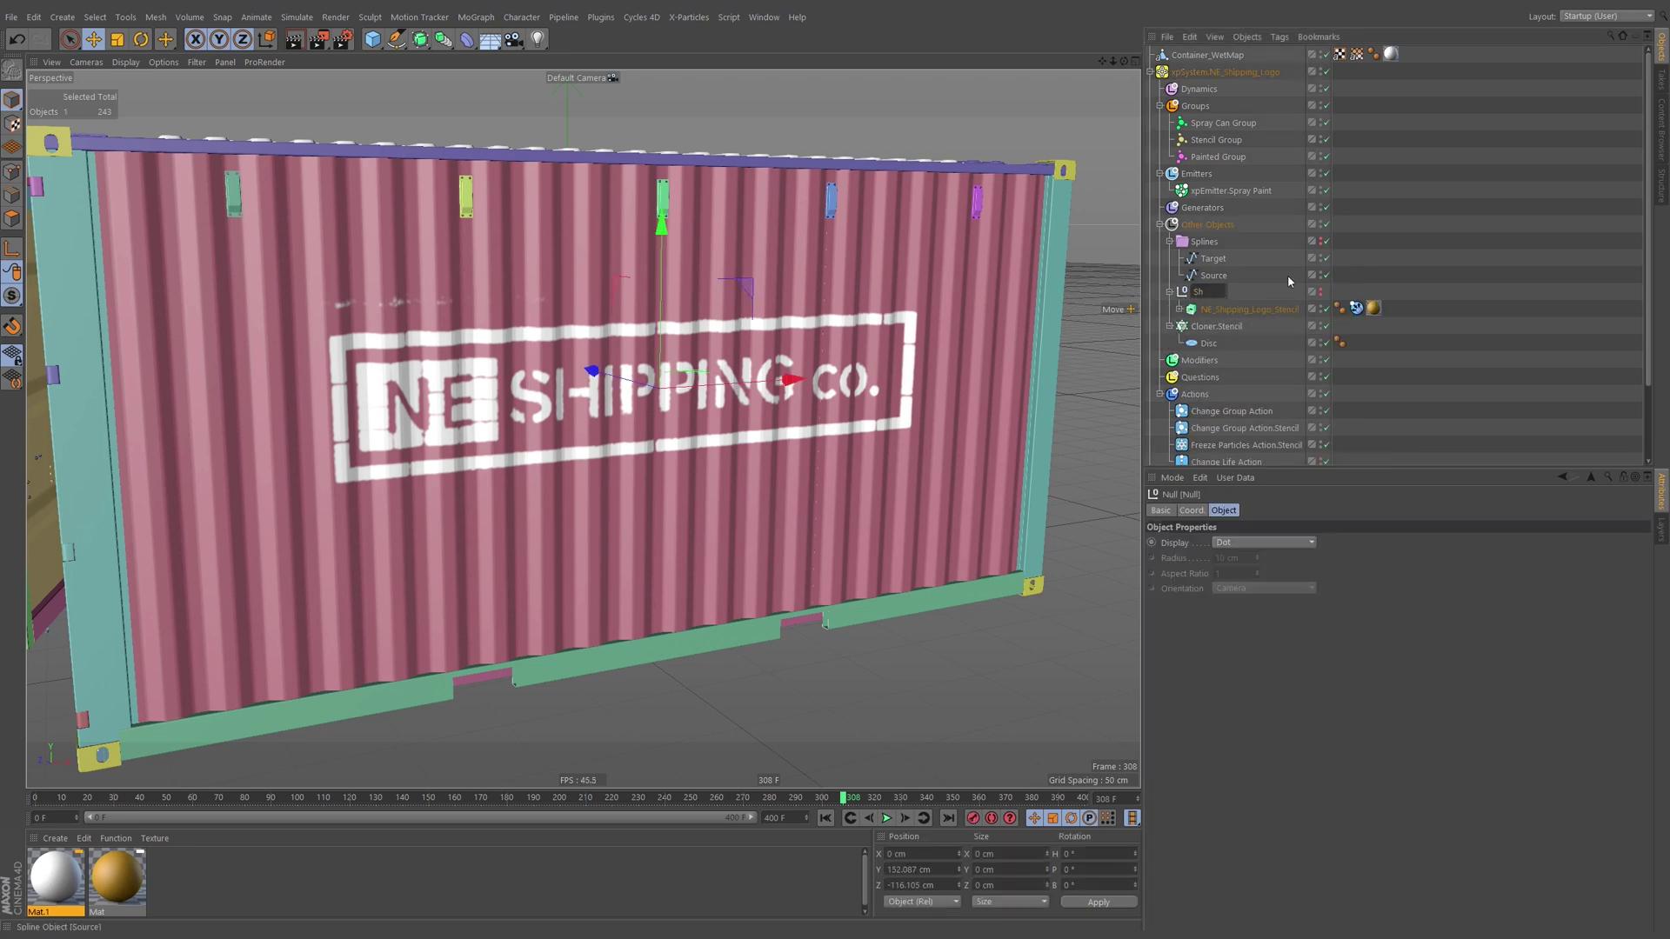
type("Stencil")
key("Return")
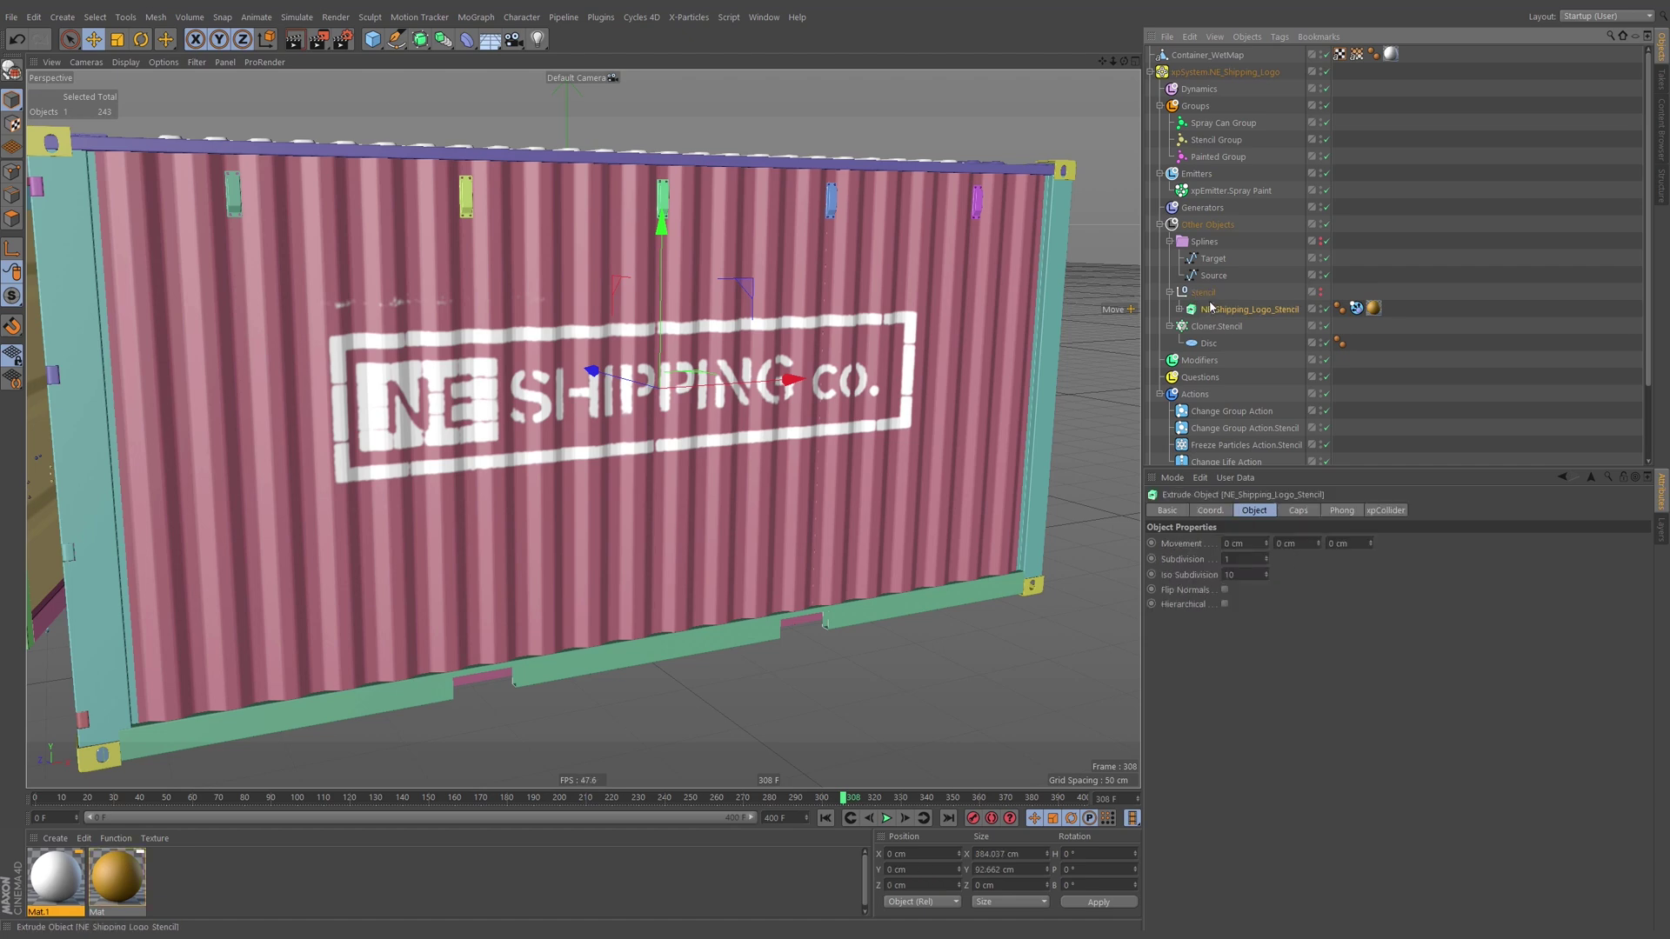
Select NE_Shipping_Logo_Stencil and make its parent null visible in the viewport.
left_click(1207, 311)
scroll(1081, 350, "down", 5)
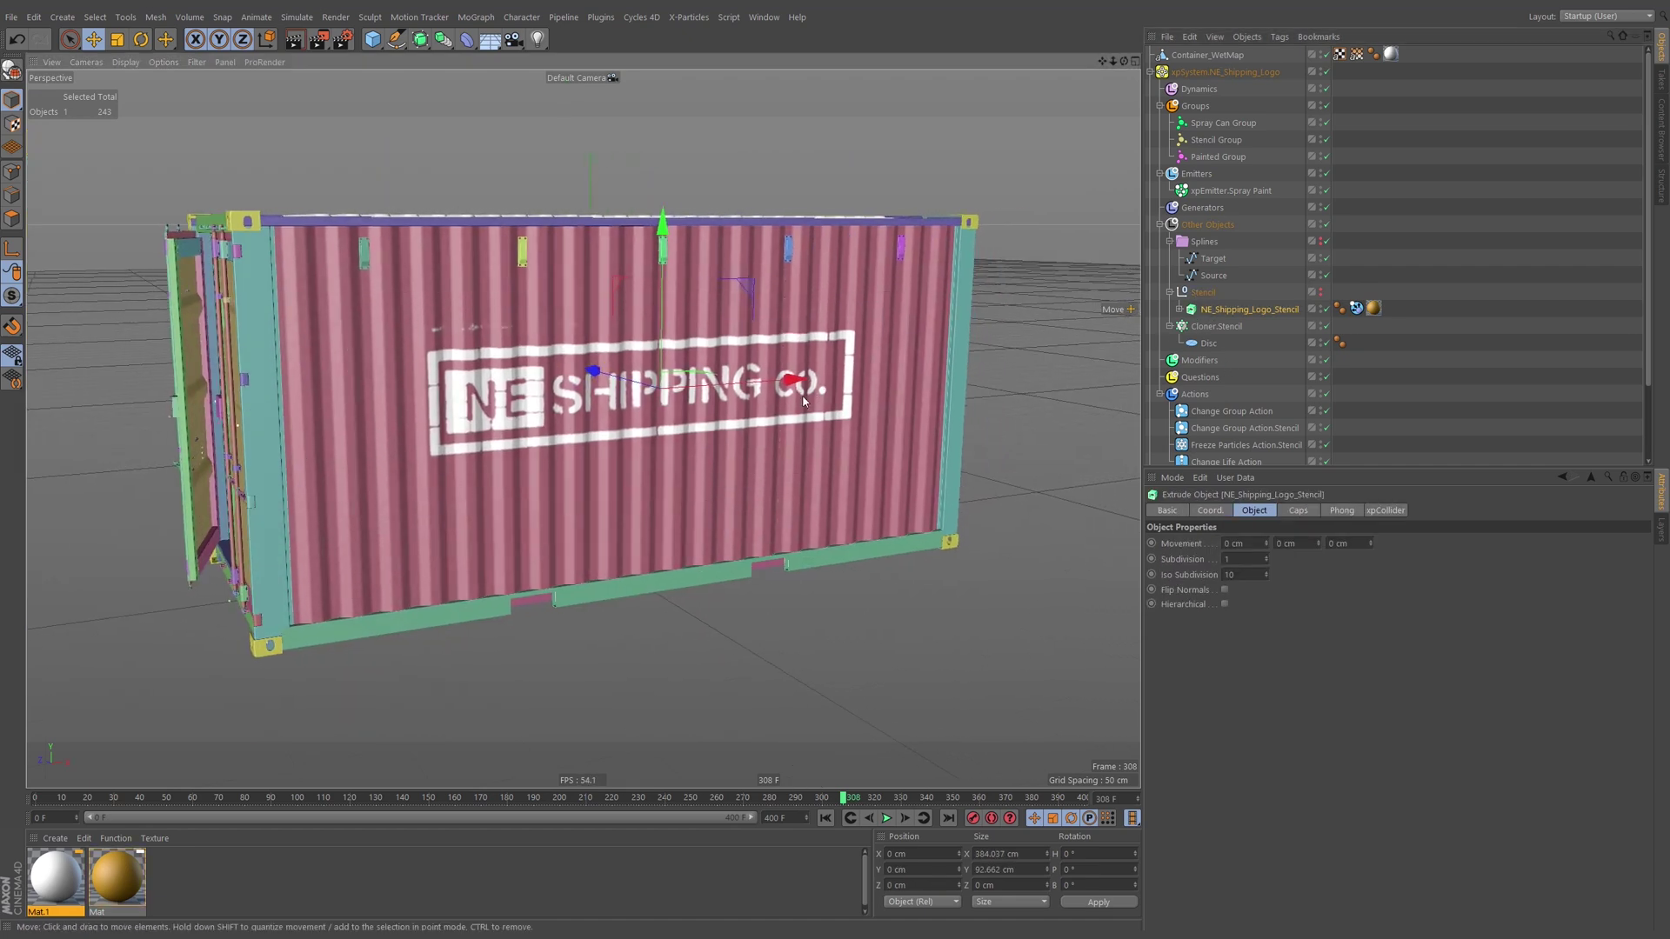
left_click(1323, 293)
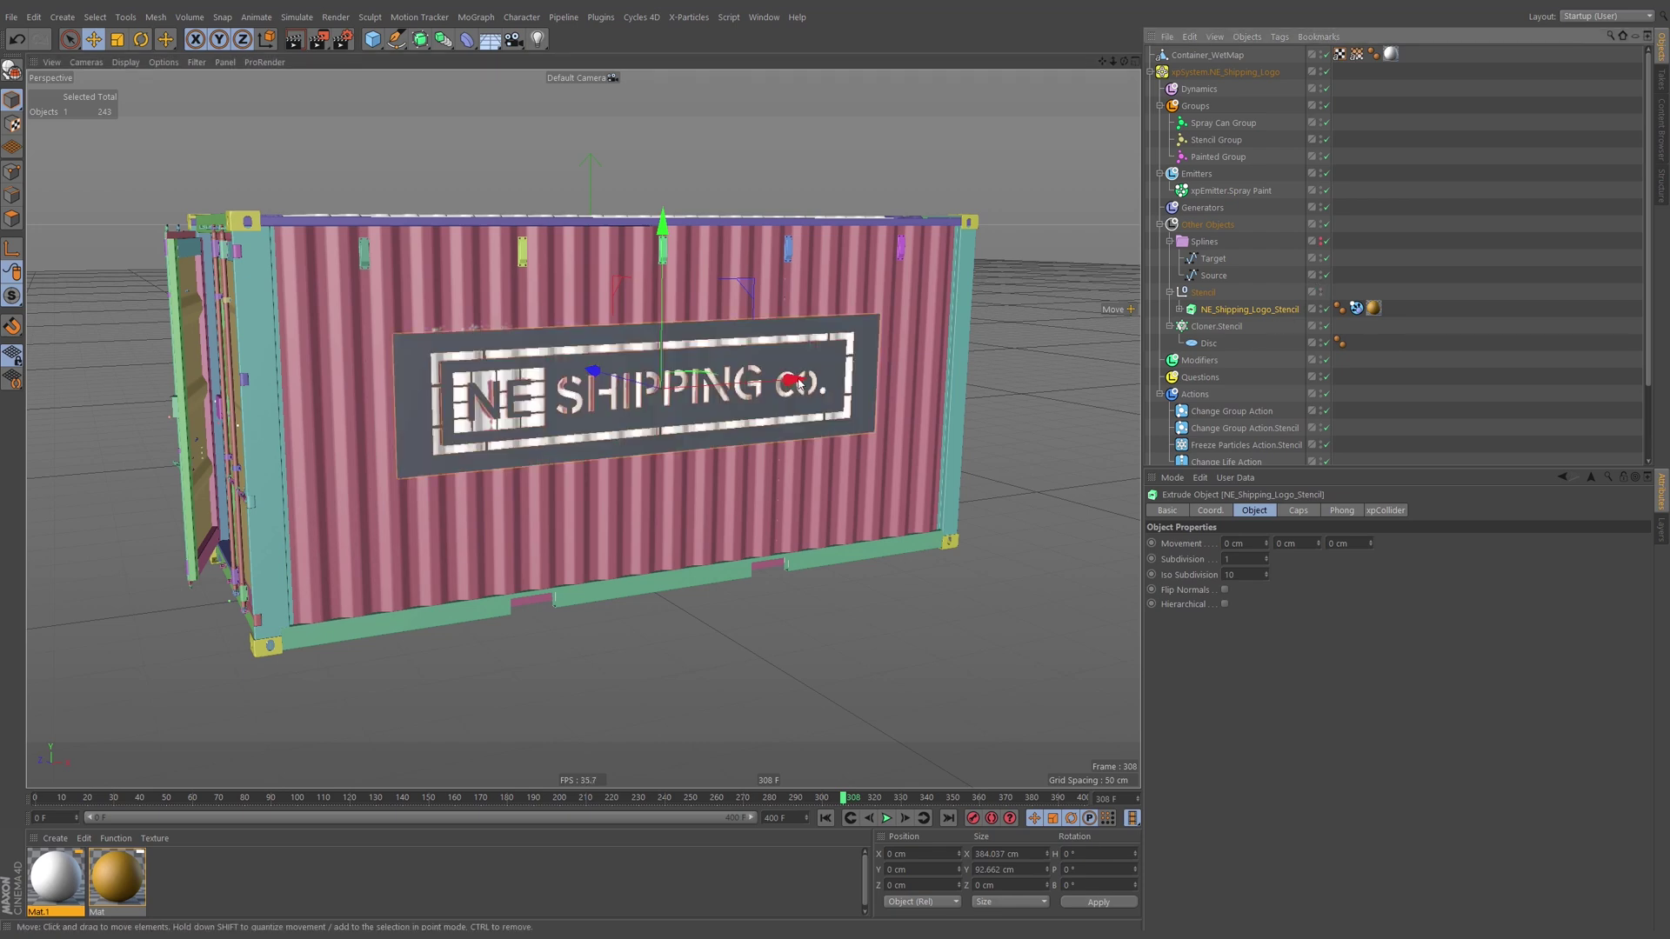
scroll(743, 400, "up", 3)
scroll(743, 400, "down", 4)
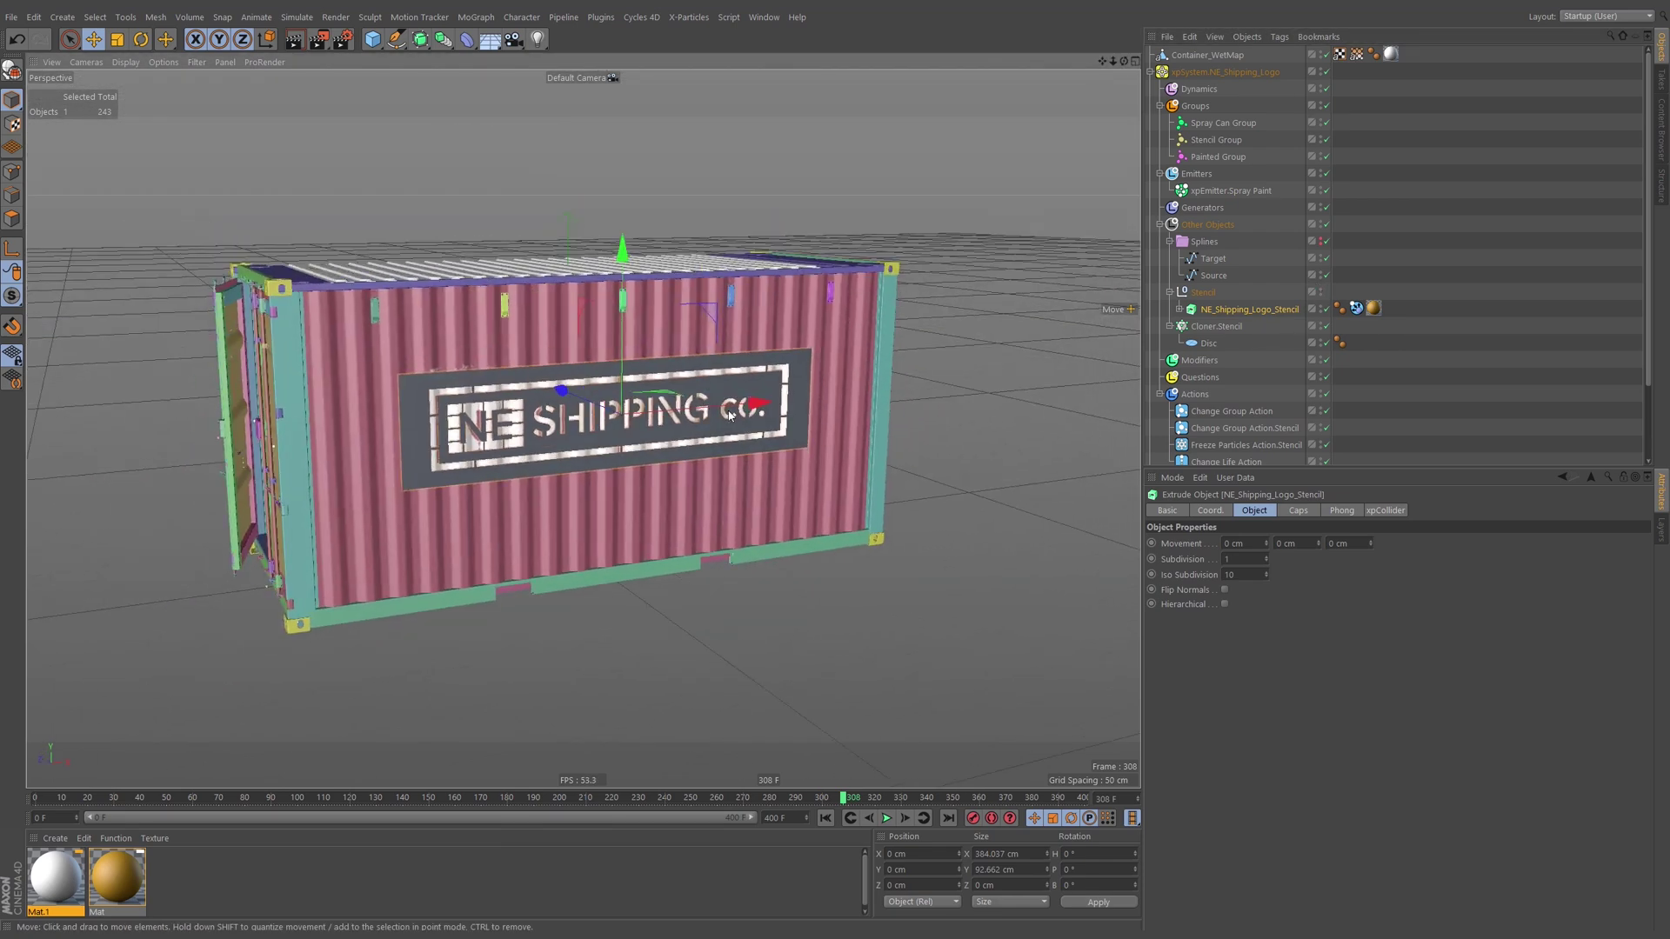
Add a Bend deformer under the Stencil null, beside the logo stencil, and fit it to its parent.
left_click(468, 39)
left_click(534, 59, "shift")
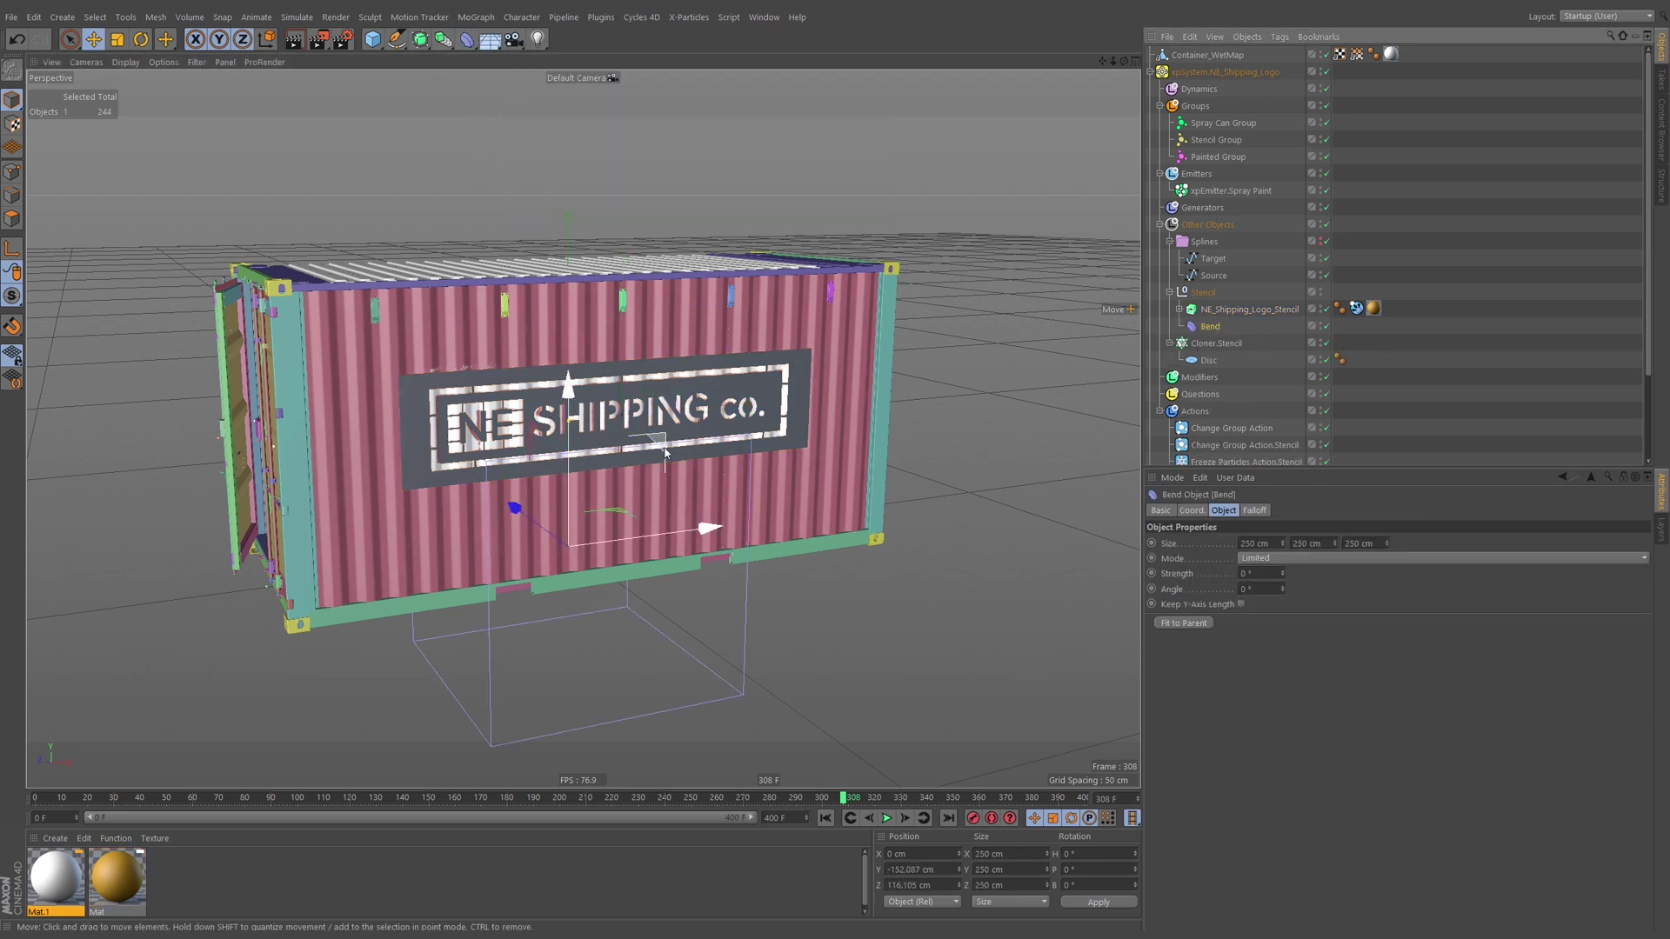
left_click_drag(667, 441, 894, 281)
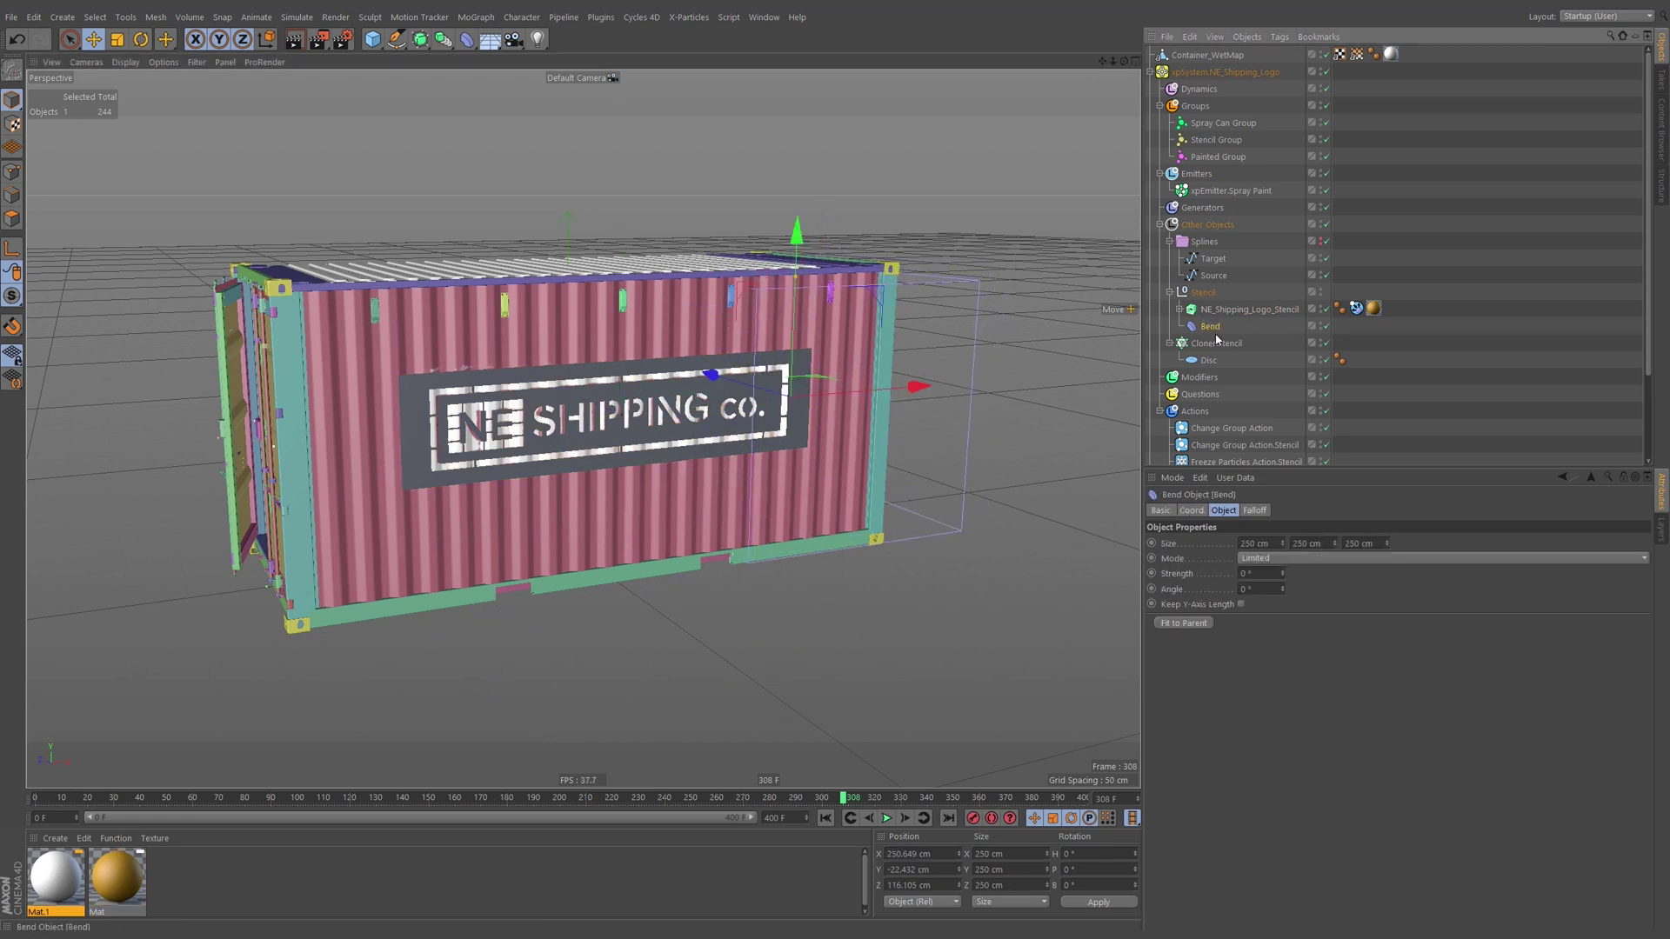
left_click(1181, 624)
Set the Bend deformer's Y size to 252 cm and its strength to 90°.
left_click_drag(1335, 544, 1297, 511)
type("90")
key("Return")
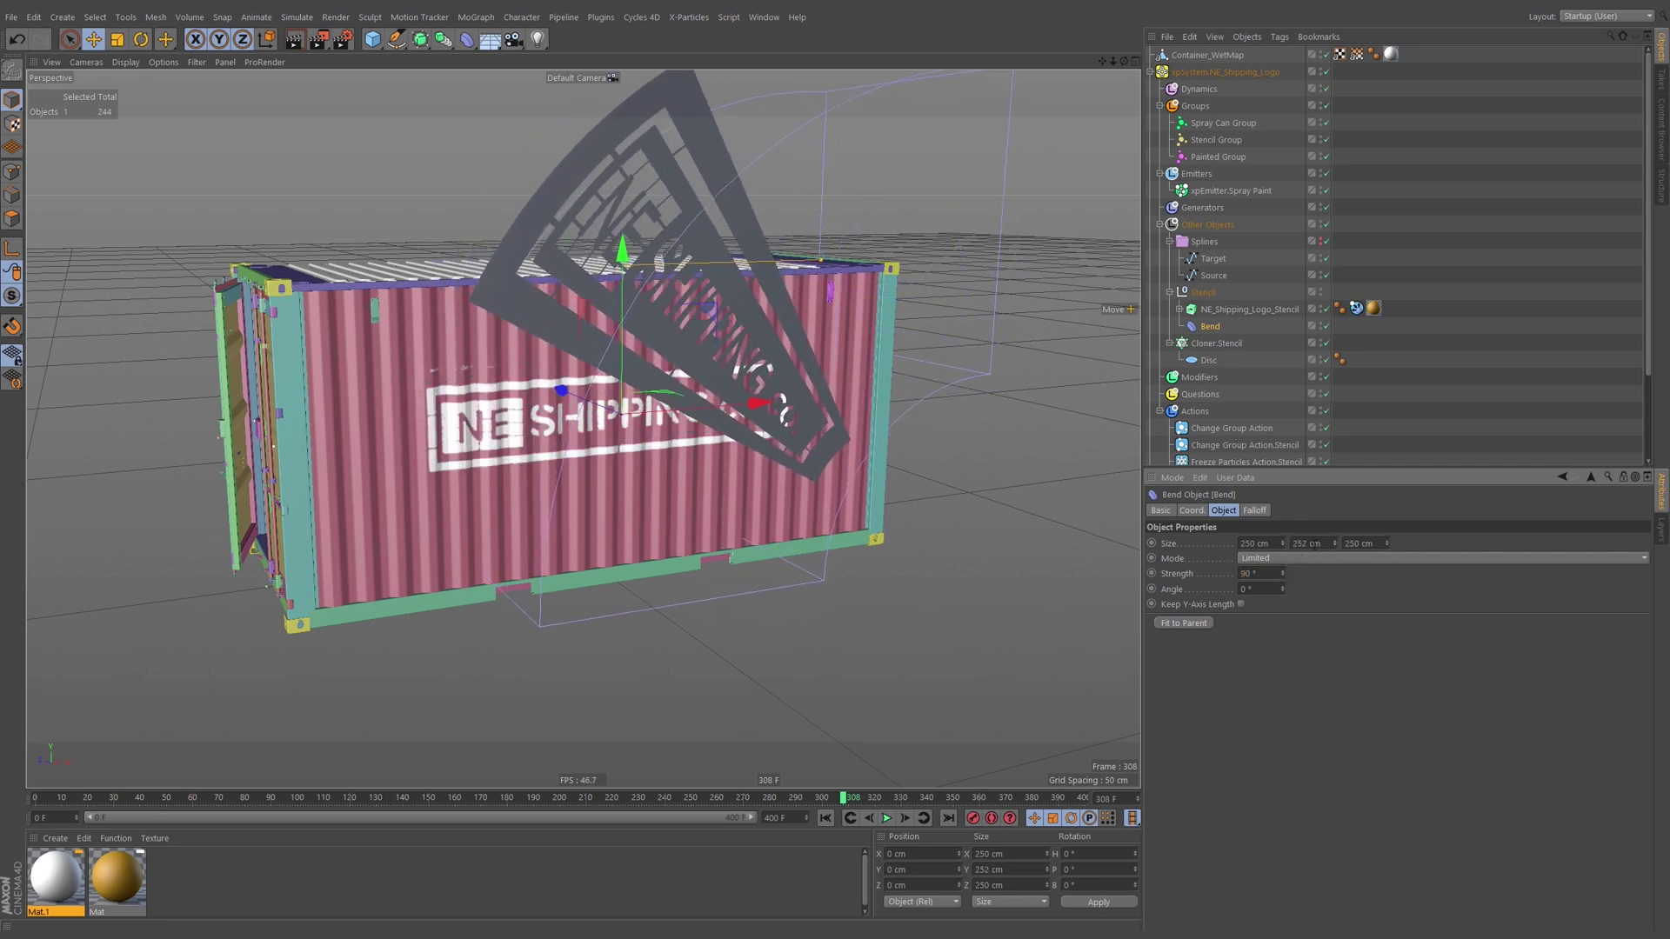
Rotate the Bend deformer to P 90° and B -90°, and scale it uniformly to about 114 cm.
key("r")
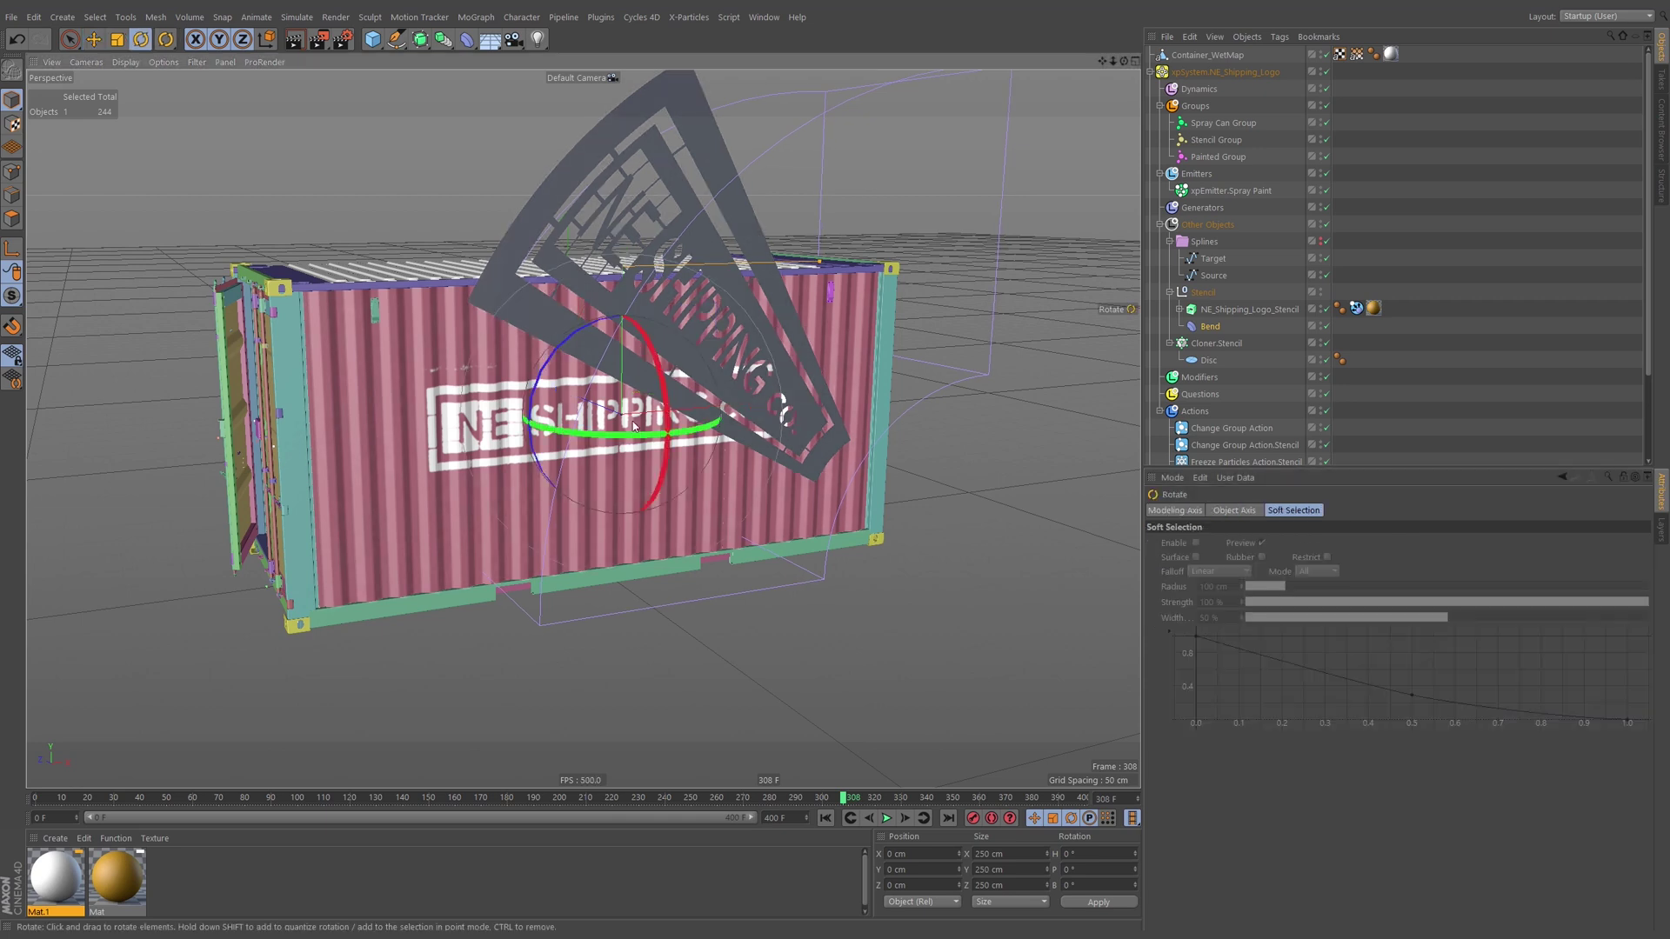
left_click_drag(630, 431, 923, 390)
key("ctrl+z")
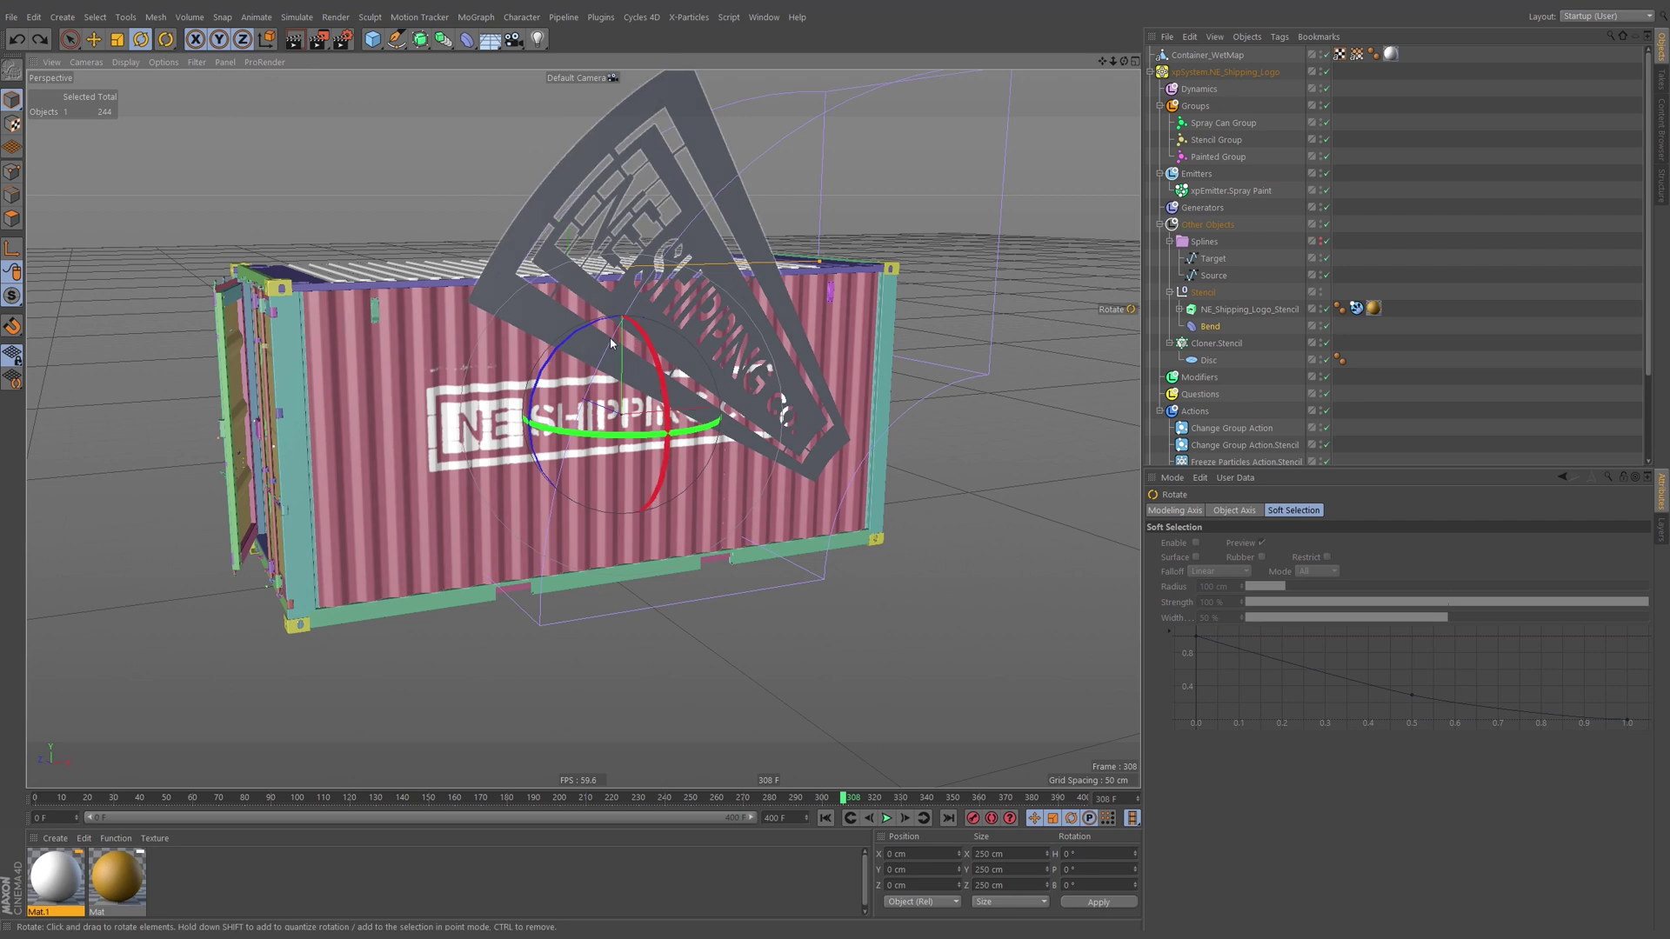
left_click_drag(655, 350, 501, 410)
key("t")
left_click_drag(890, 383, 945, 426)
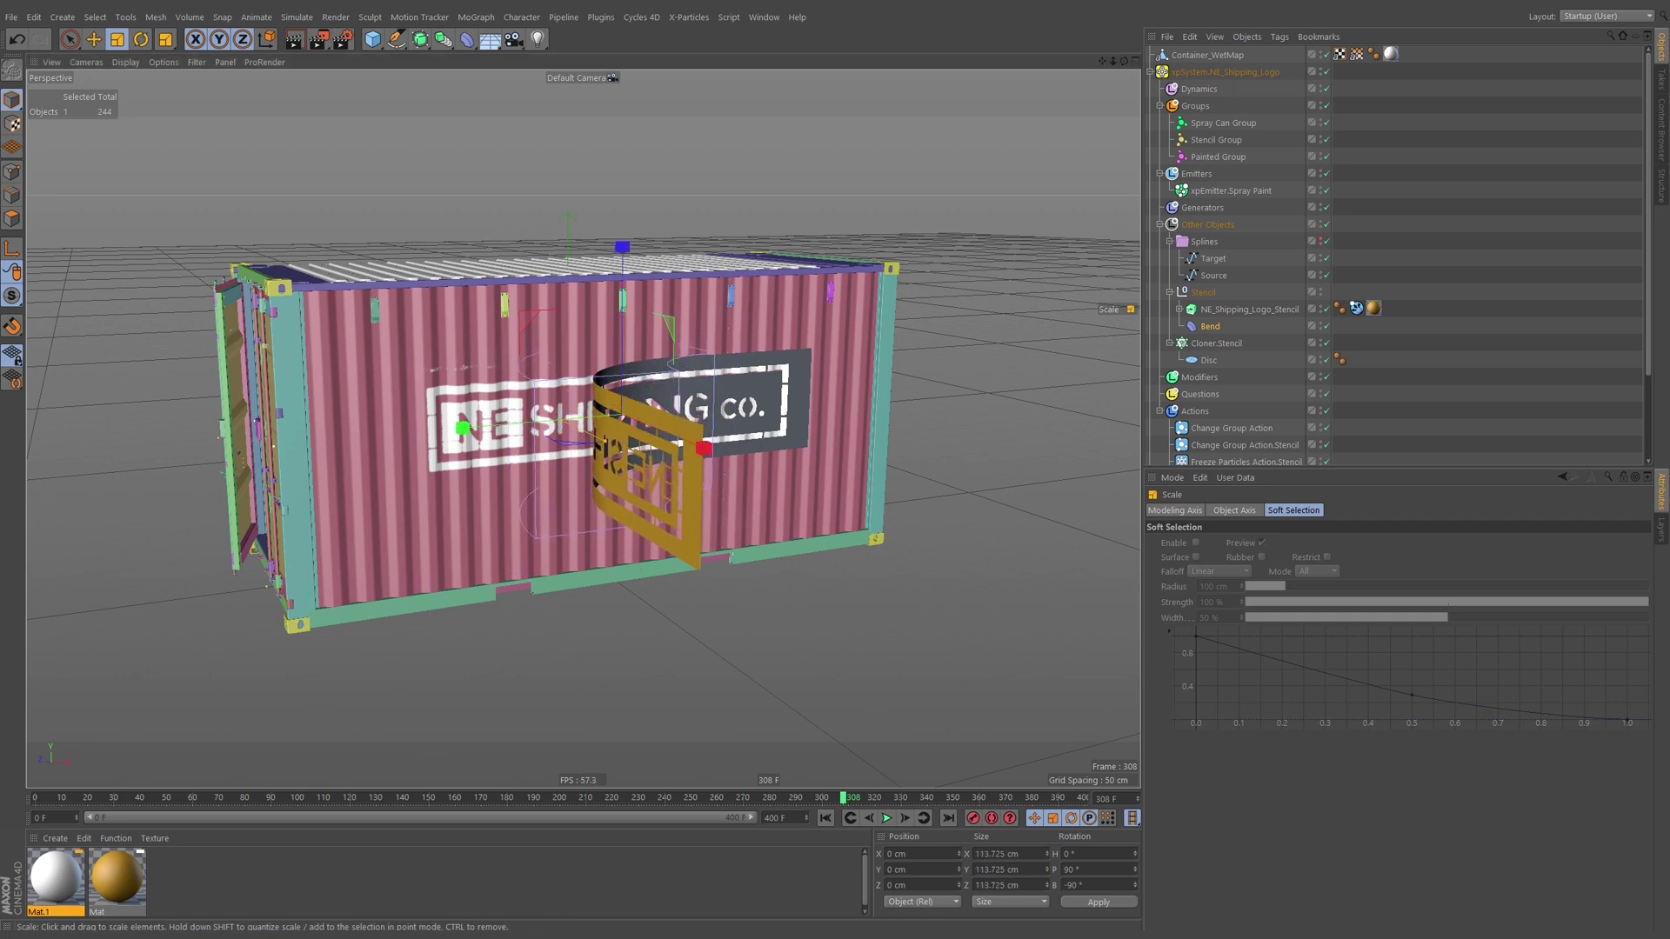
Raise the Bend deformer's strength to about 286° and test the logo stencil's curl with Keep Y-Axis Length.
left_click(1210, 327)
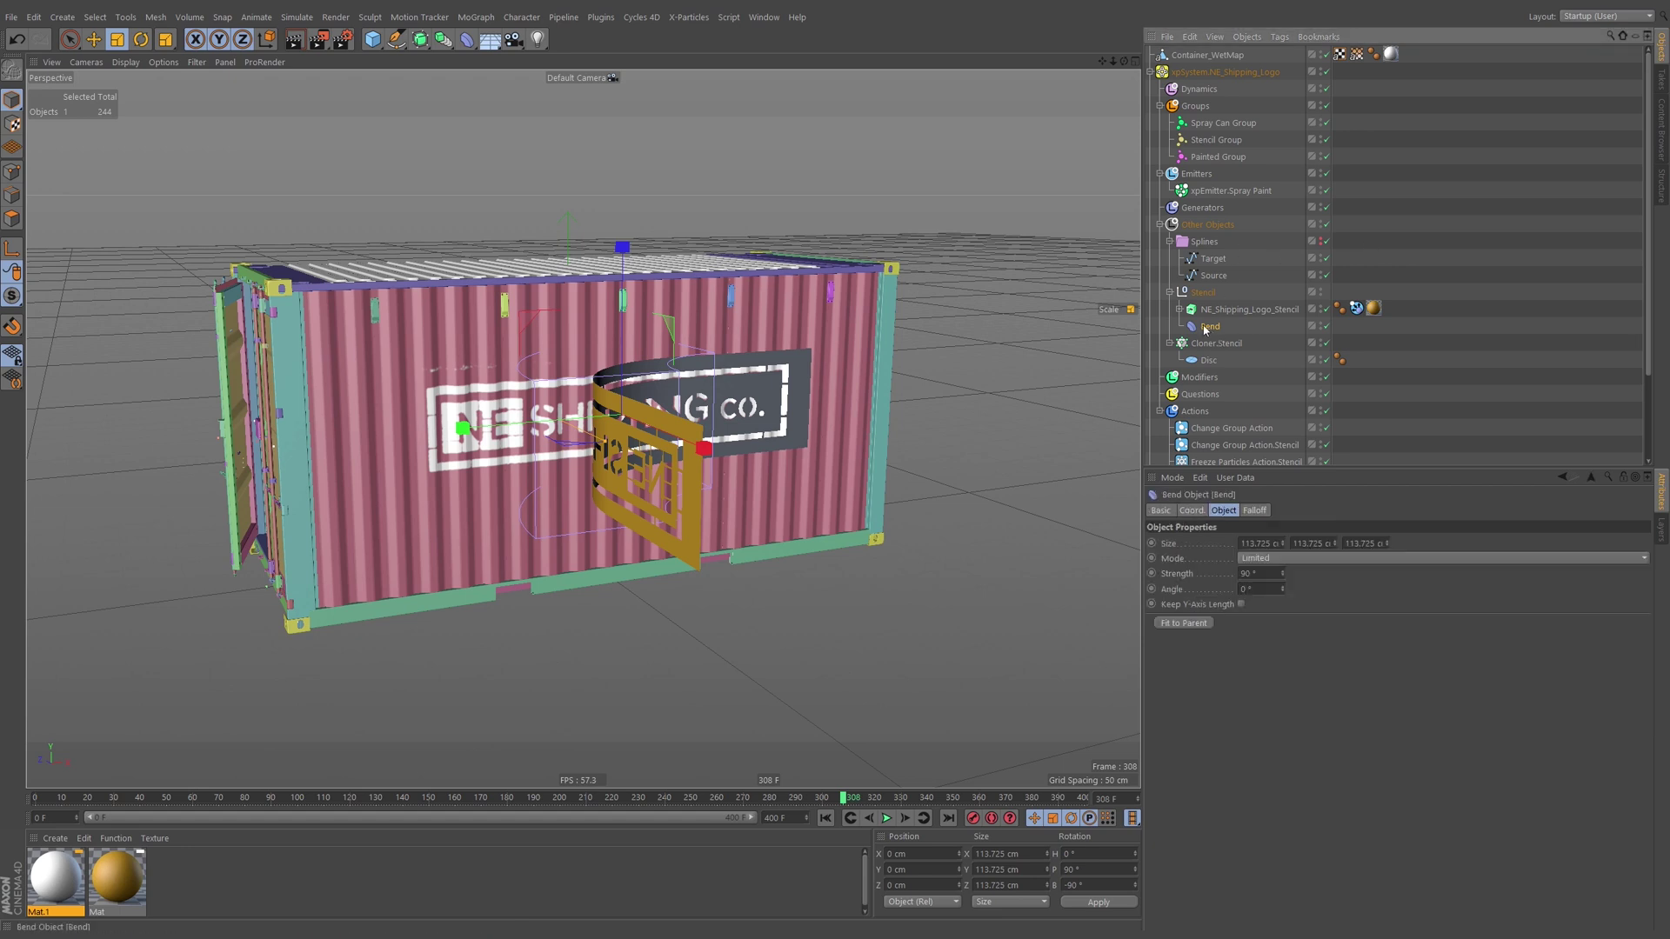
left_click_drag(1282, 578, 1162, 592)
left_click(1241, 604)
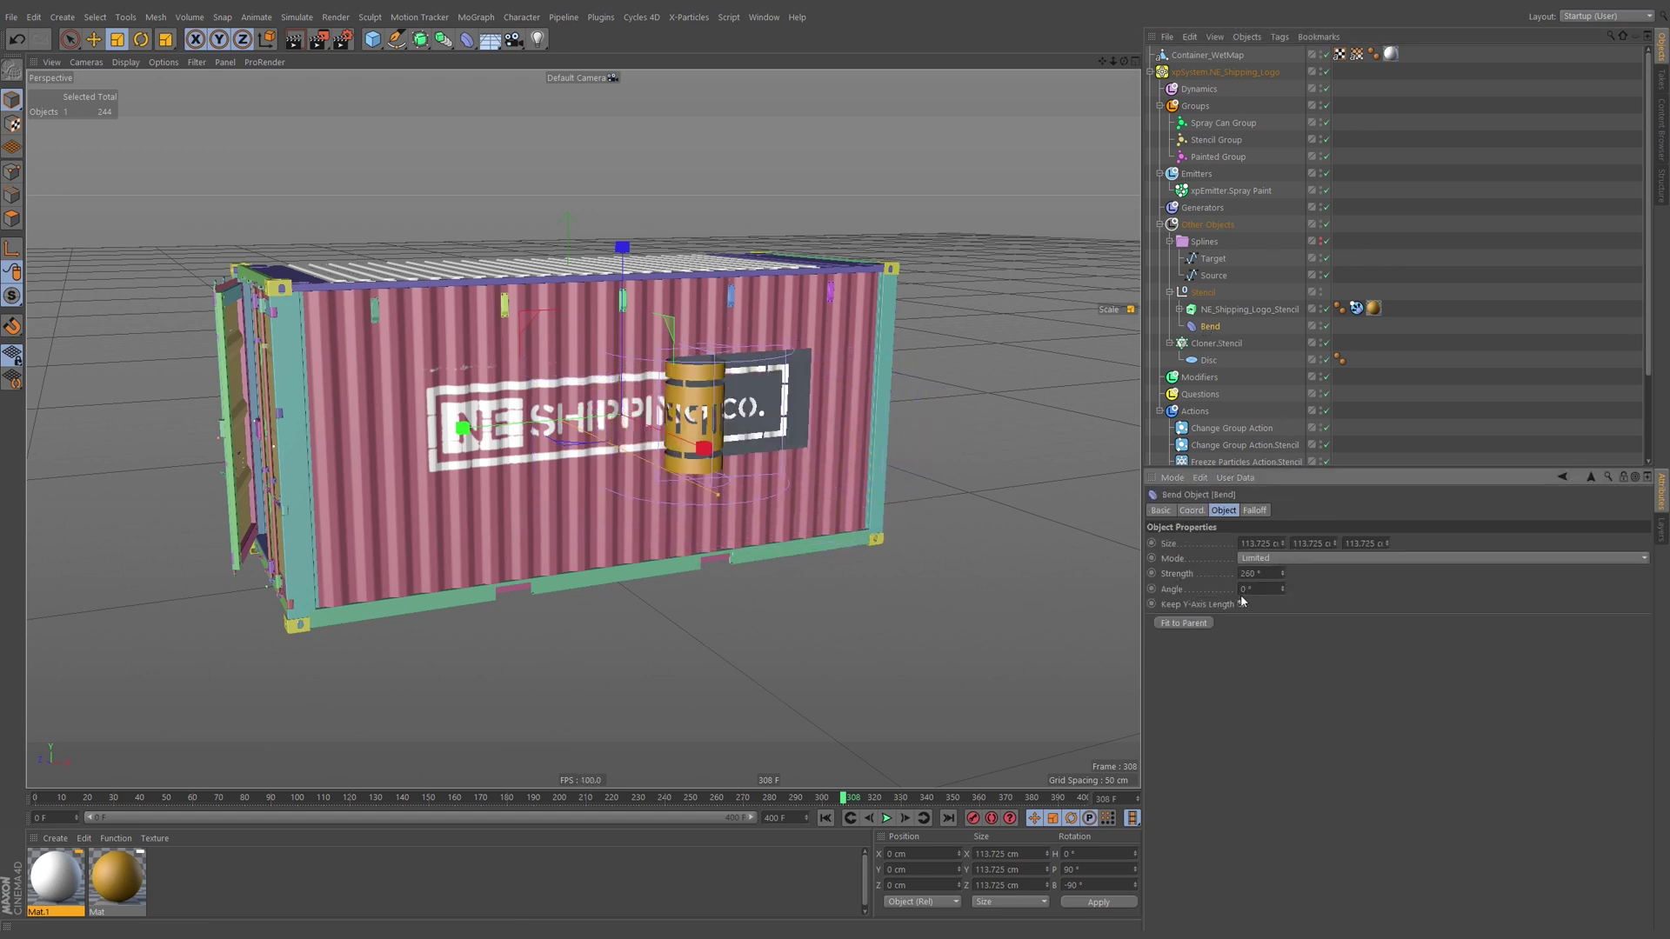
left_click_drag(1284, 577, 1265, 619)
left_click(1242, 604)
left_click(1243, 604)
left_click(1242, 604)
left_click_drag(1286, 571, 1313, 538)
Try setting the Bend deformer's Y size to 1 cm.
type("1")
key("Return")
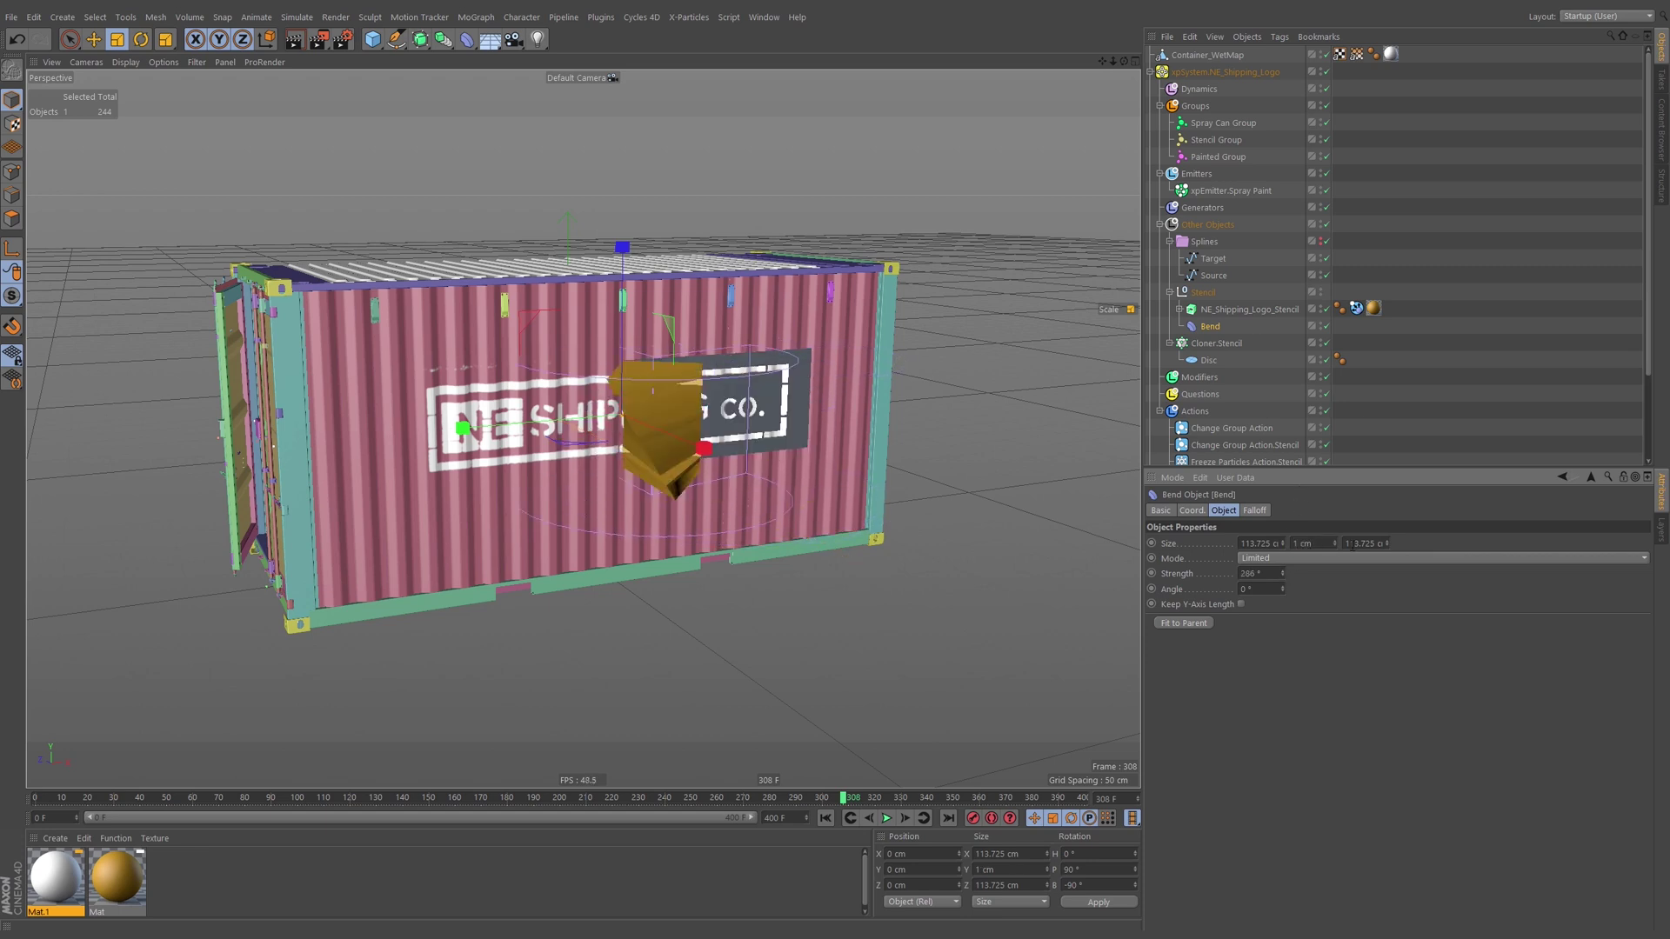
key("ctrl+z")
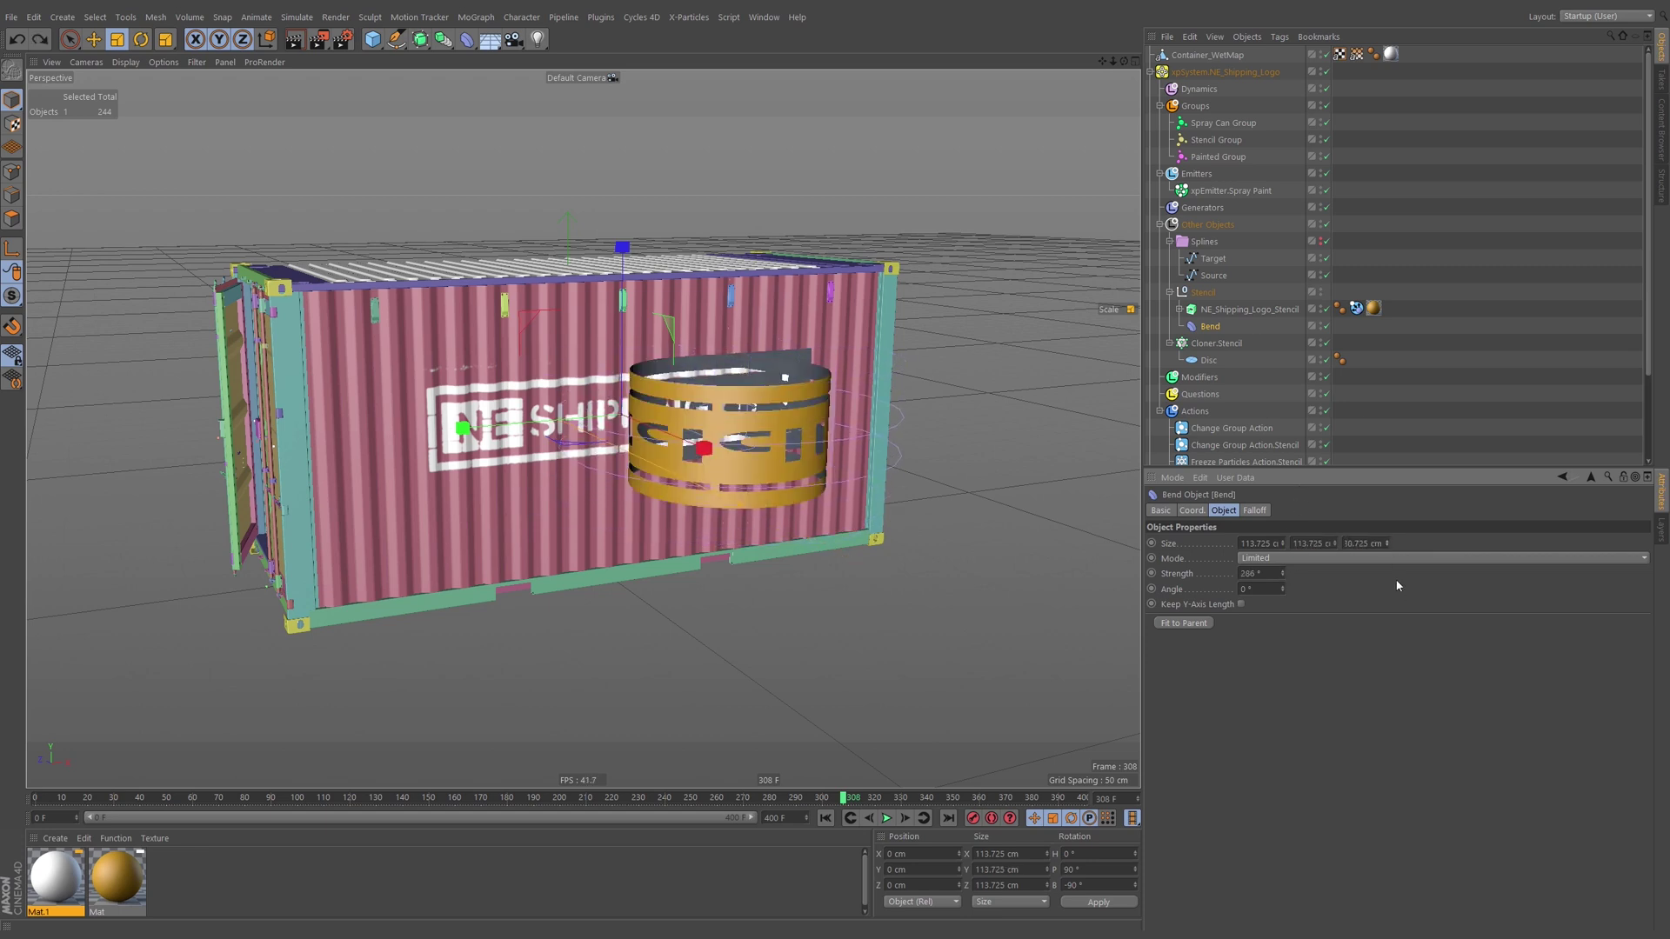
Set the Bend deformer's X size to 0 cm and enable Keep Y-Axis Length.
left_click_drag(1284, 546, 1276, 622)
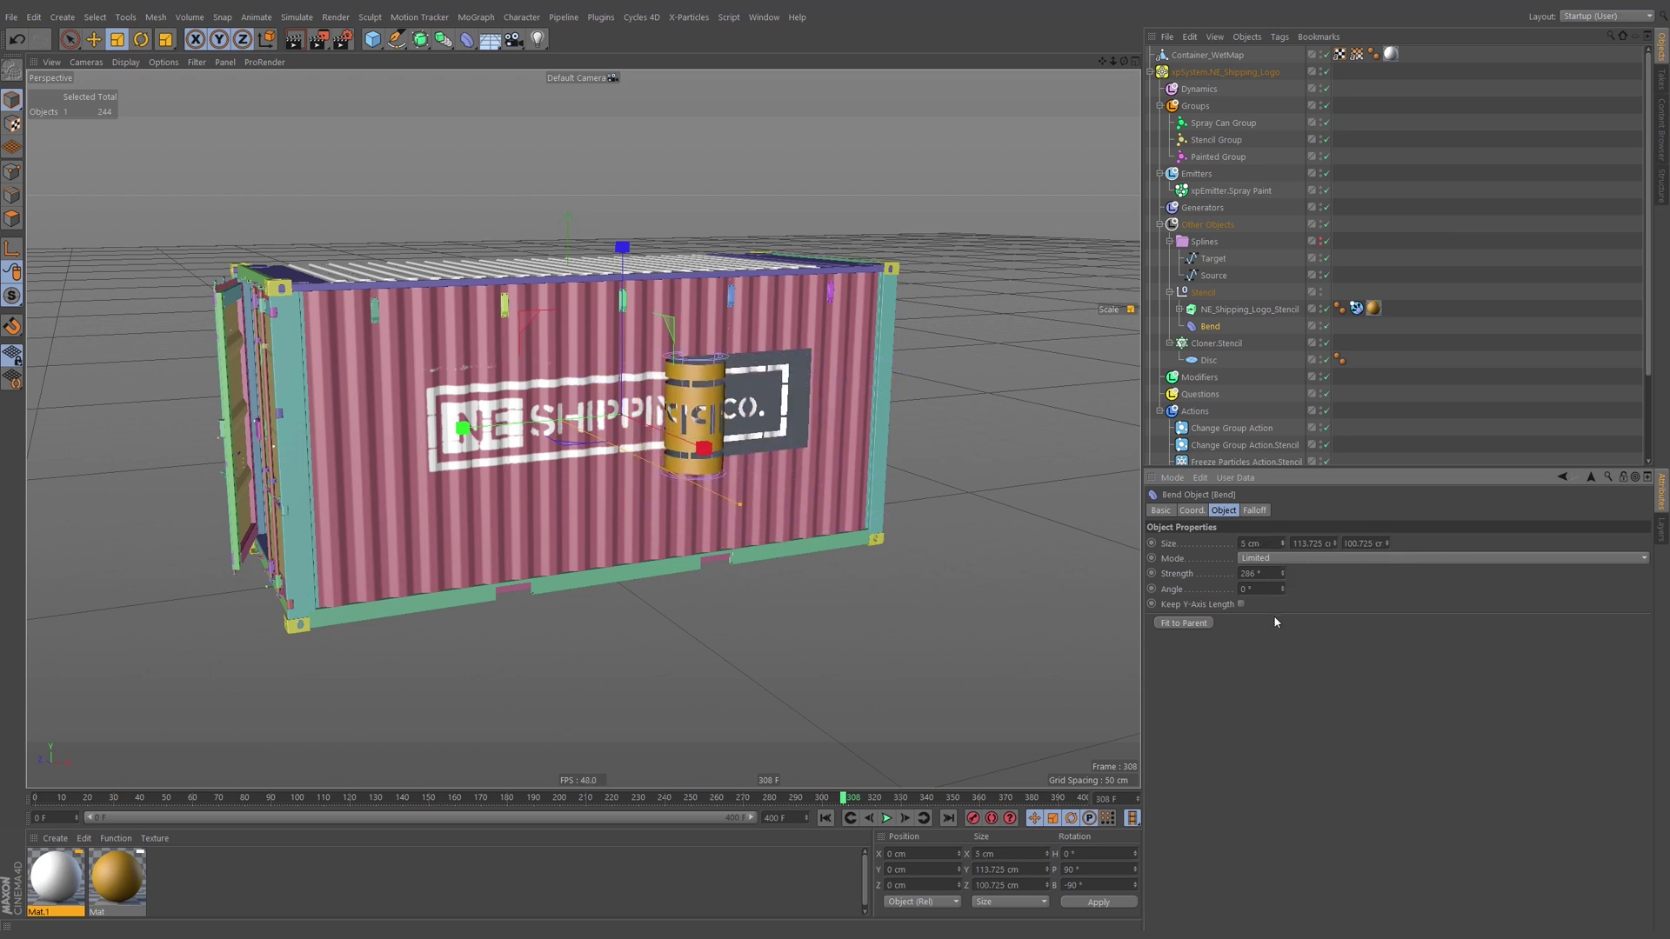
key("Return")
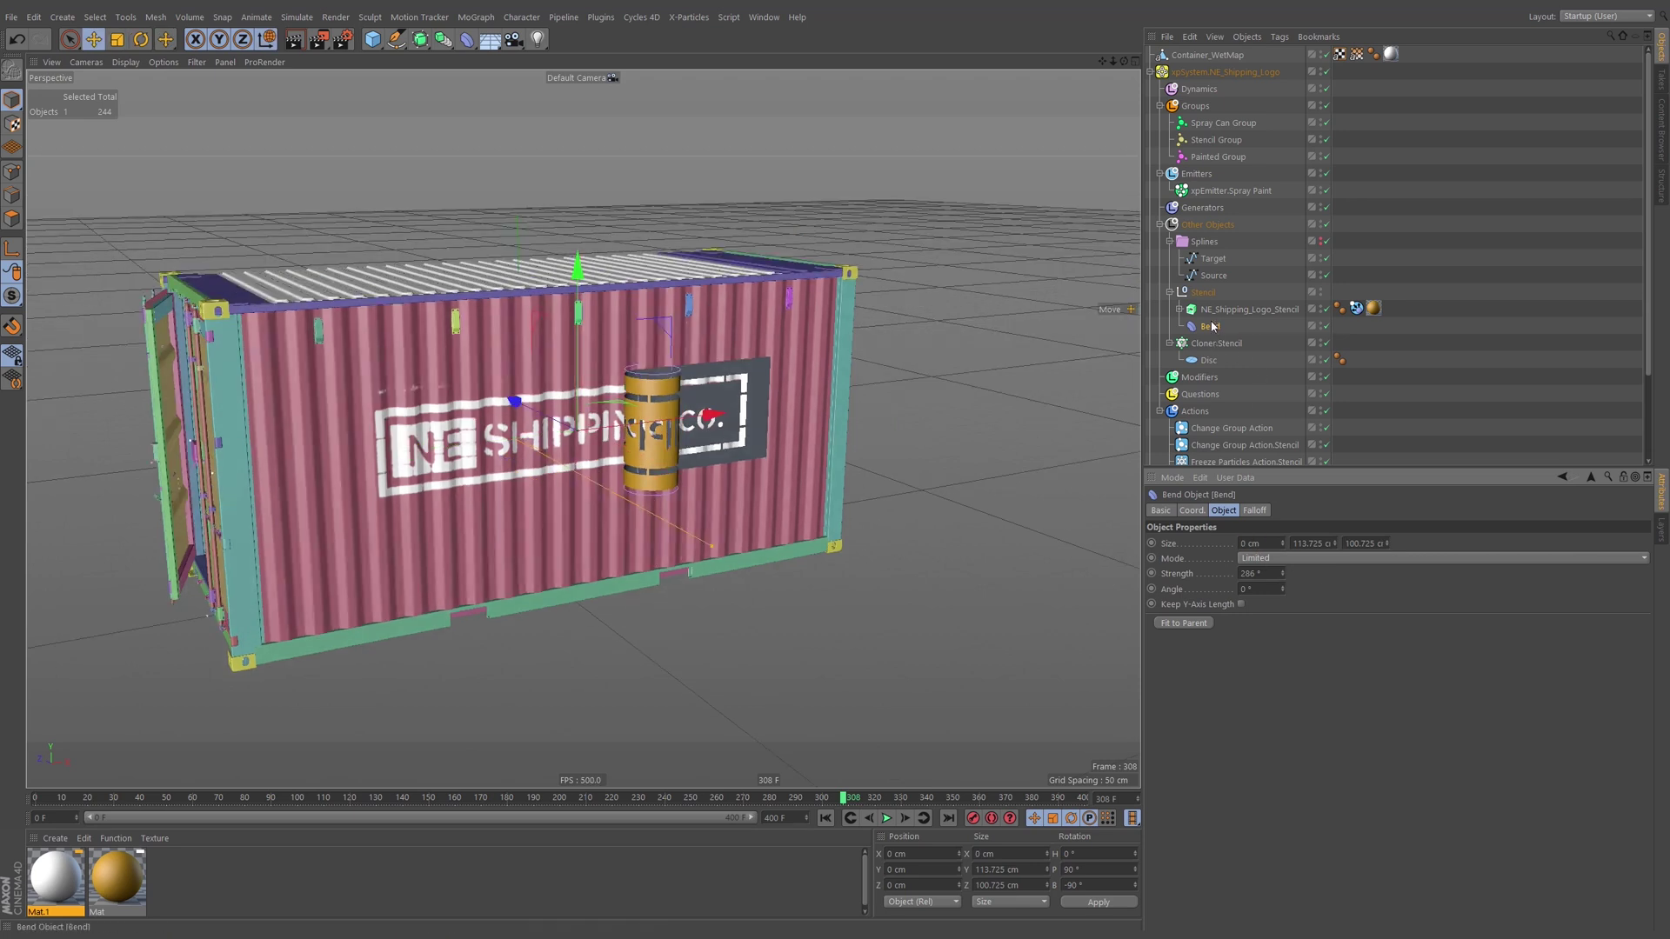
left_click(1206, 330)
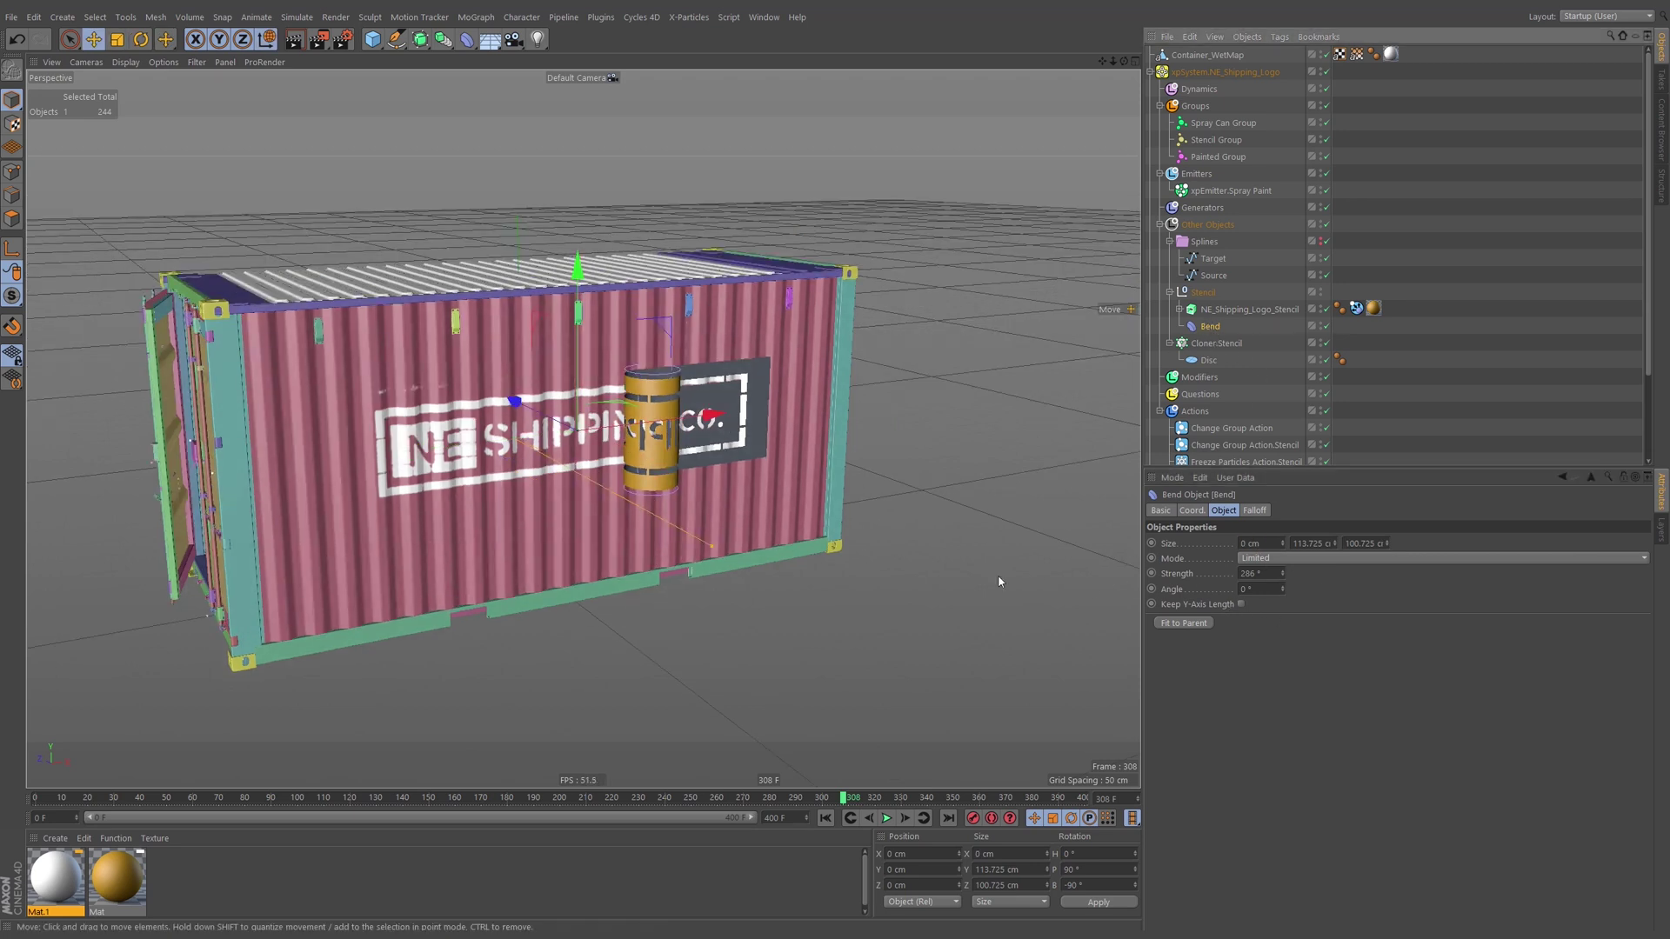
left_click(1240, 605)
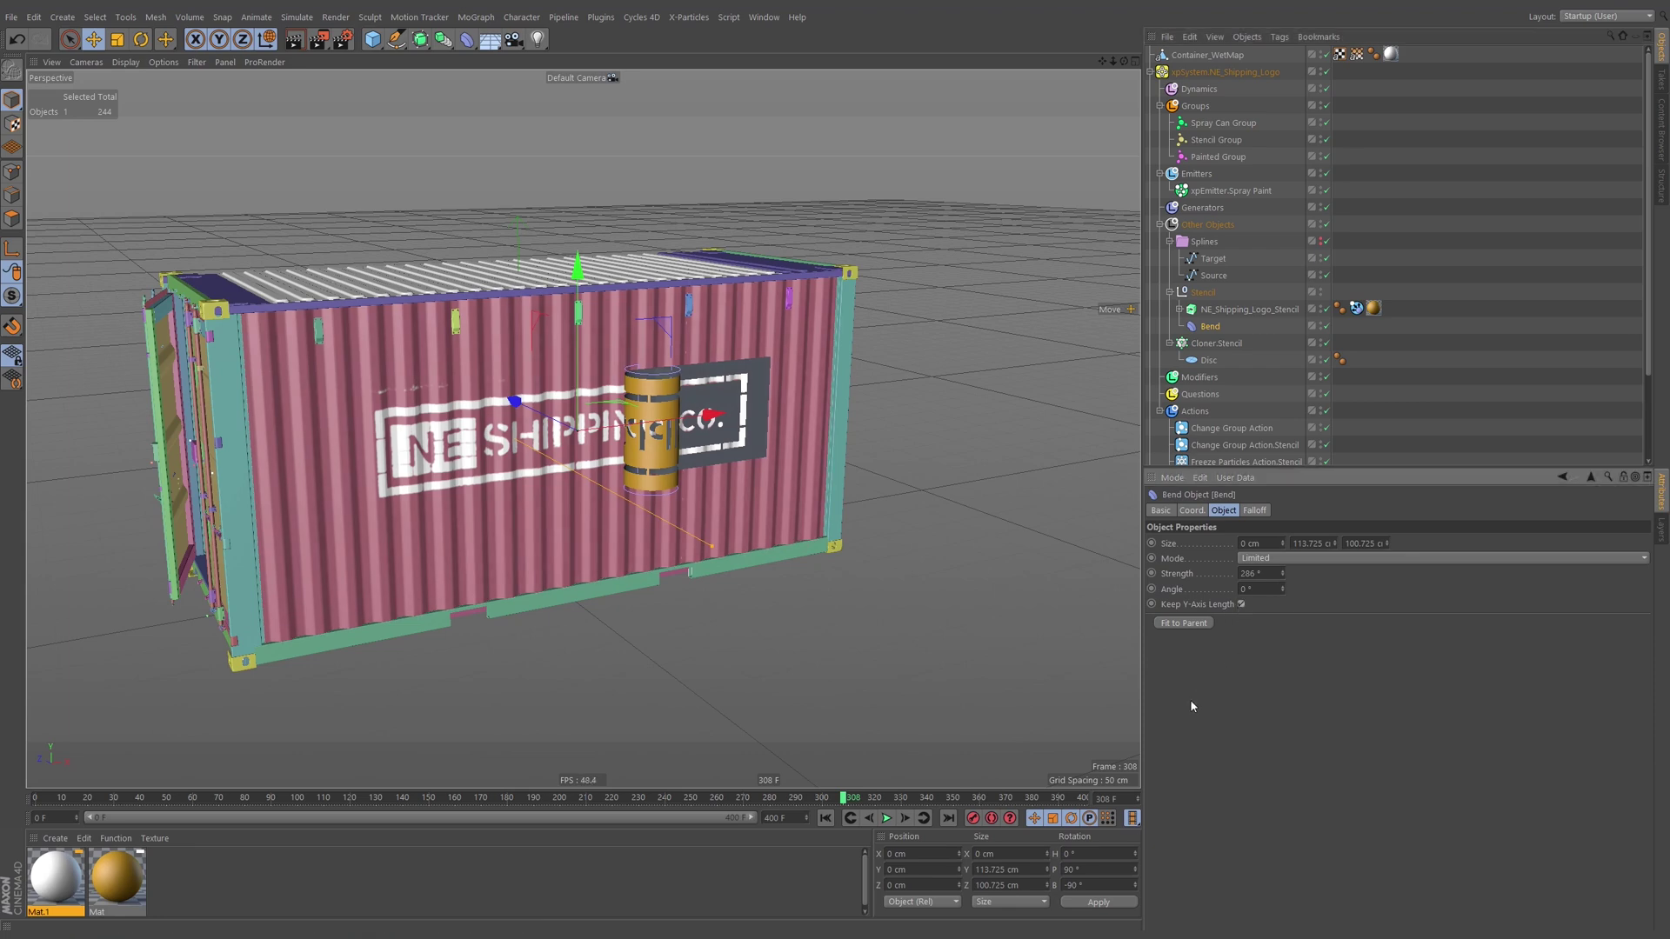
Set the Bend deformer's Y size to about 383 cm and shift it along X to about 173 cm.
left_click_drag(1336, 547, 1347, 376)
left_click_drag(710, 418, 894, 429)
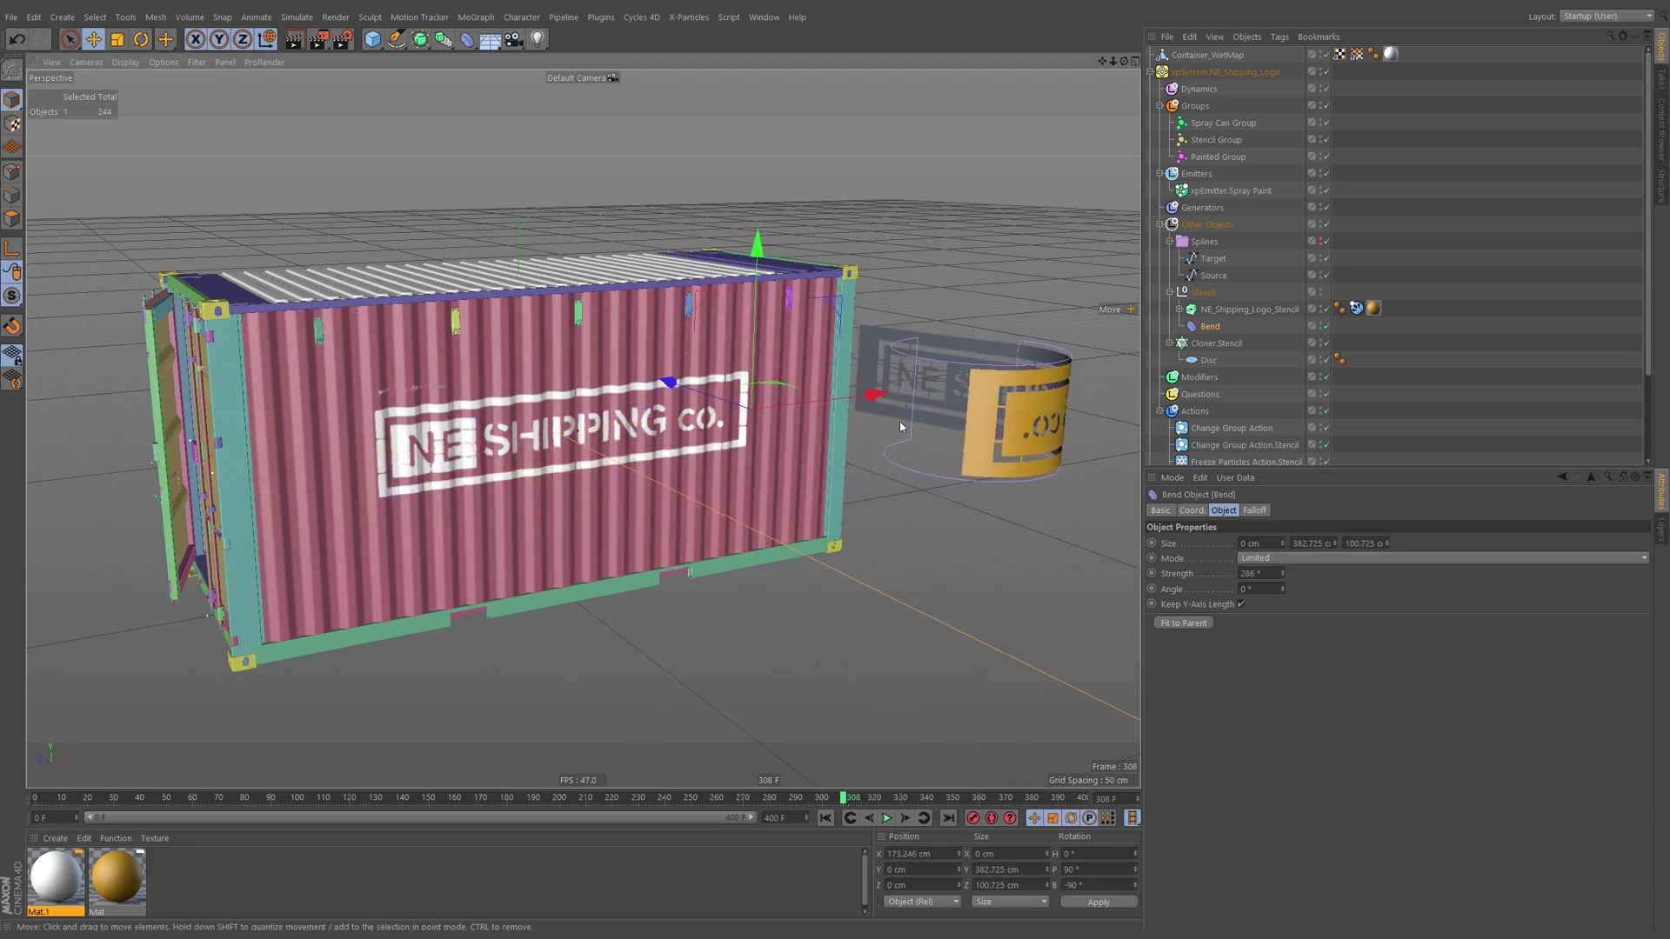
Rotate the Bend deformer to H 90°, P 47.9° and B -180°, and move it out to about X 634 cm.
key("r")
left_click_drag(729, 352, 665, 398)
key("e")
left_click_drag(858, 393, 795, 424)
key("r")
left_click_drag(687, 341, 1191, 503)
key("e")
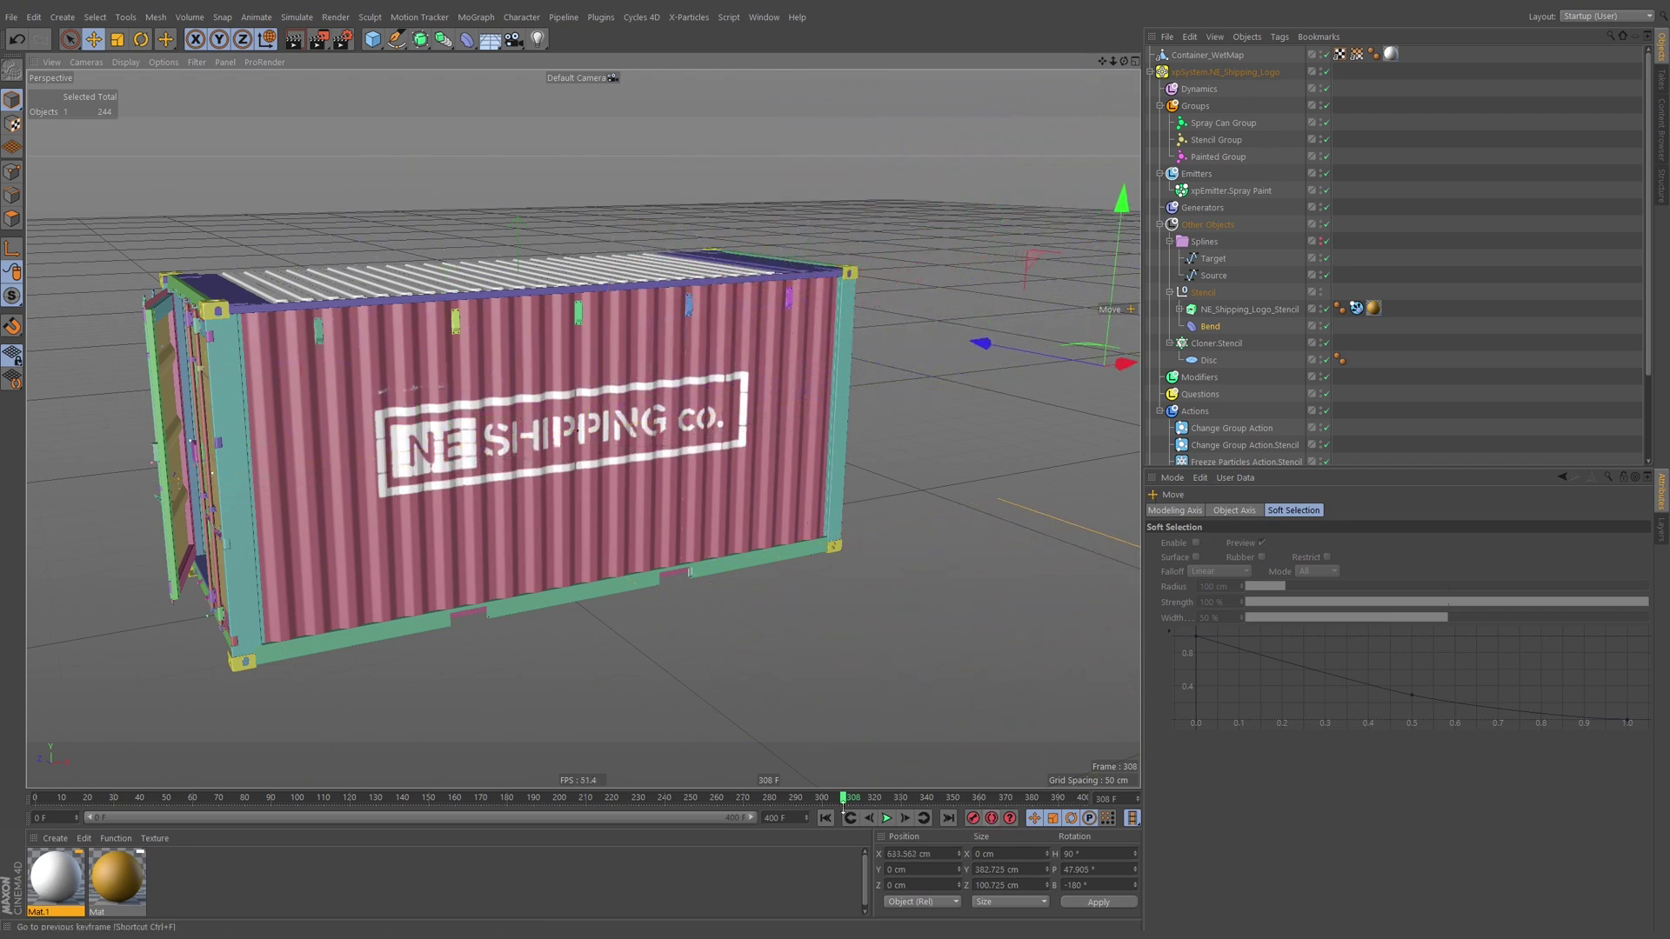
Return the animation to frame 0 and enable autokeying for the Bend deformer.
left_click(414, 798)
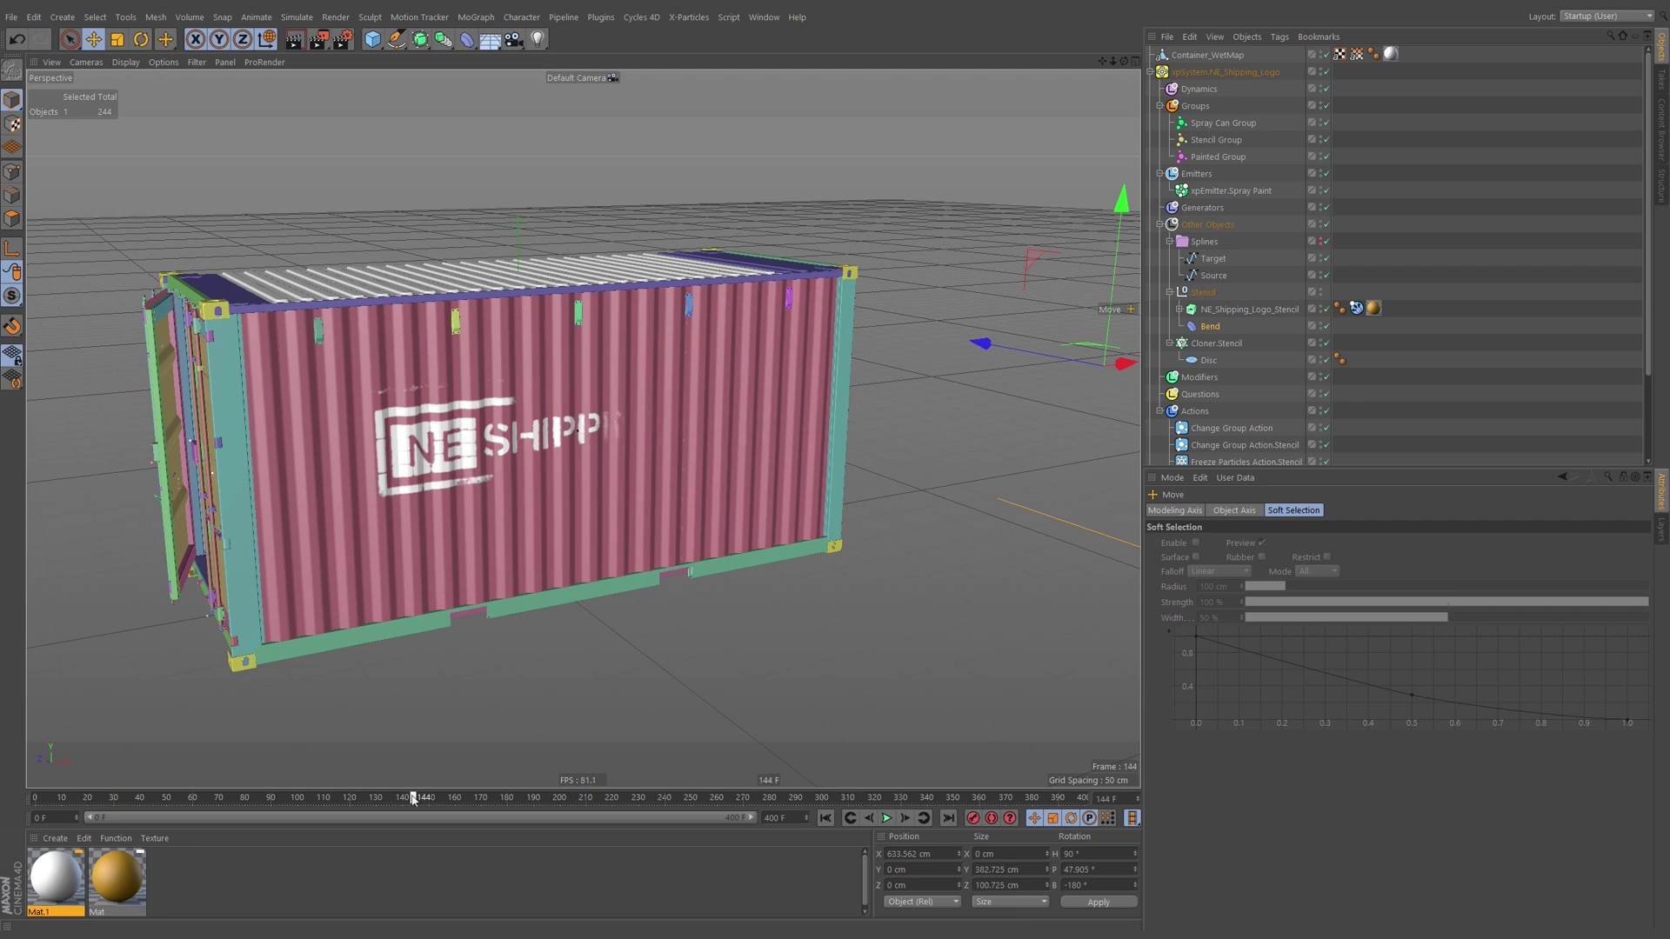
left_click_drag(285, 802, 138, 807)
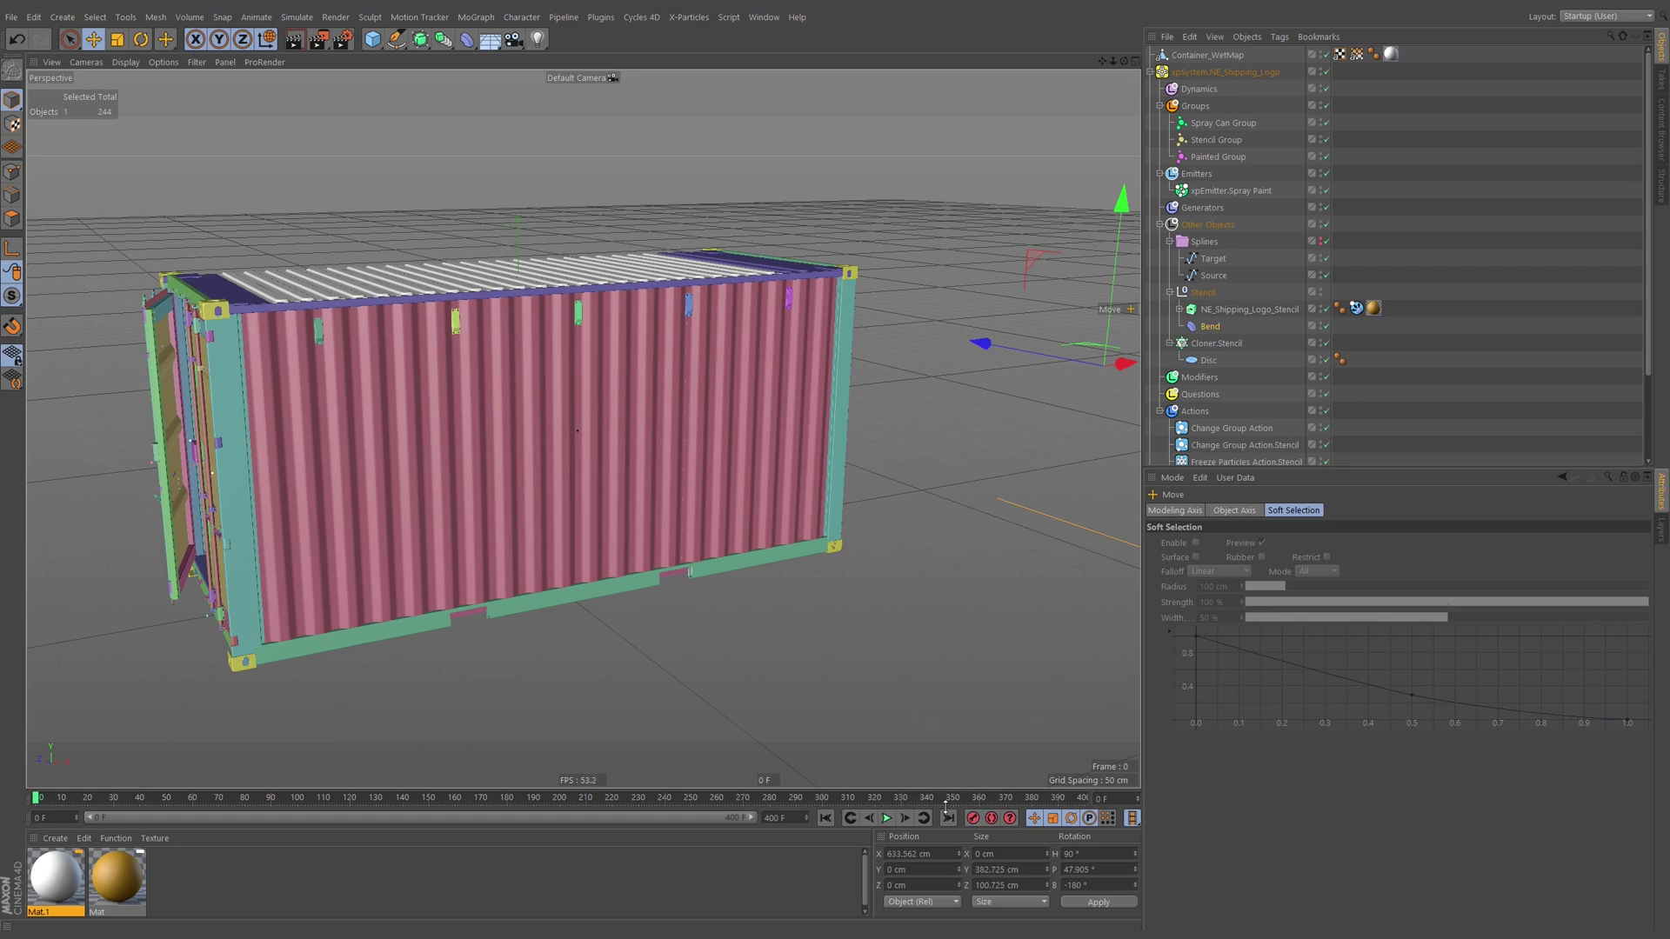
left_click(991, 819)
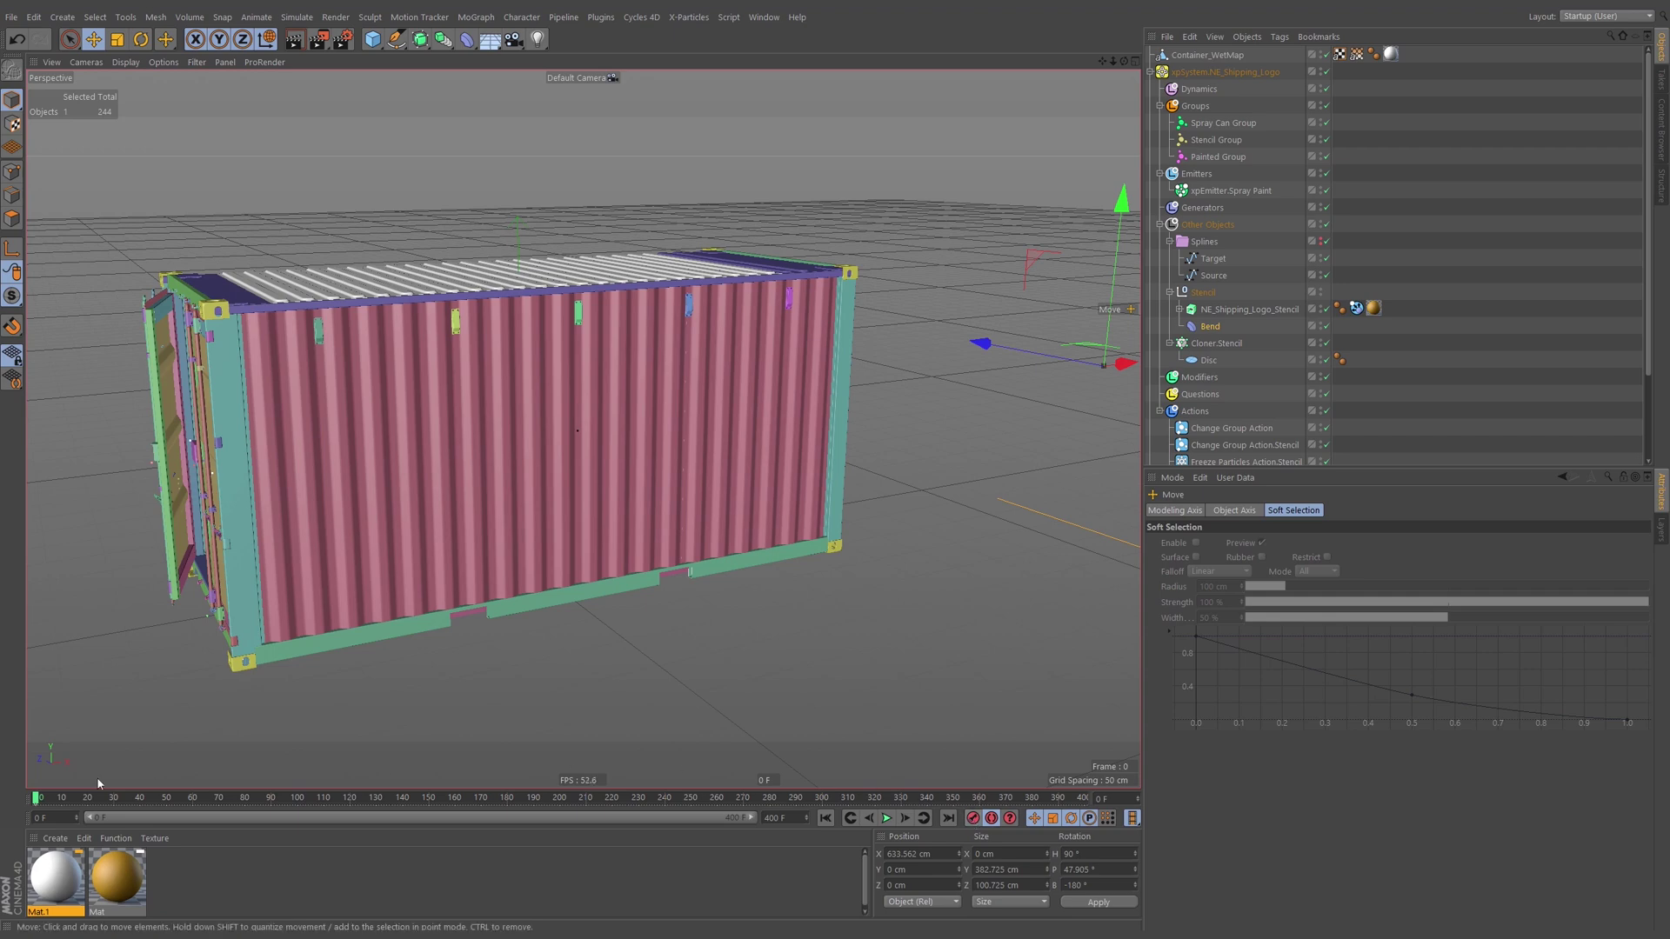
At frame 90, keyframe the Bend deformer at about X -503 cm so the stencil lies flat on the container wall.
left_click_drag(93, 801, 186, 805)
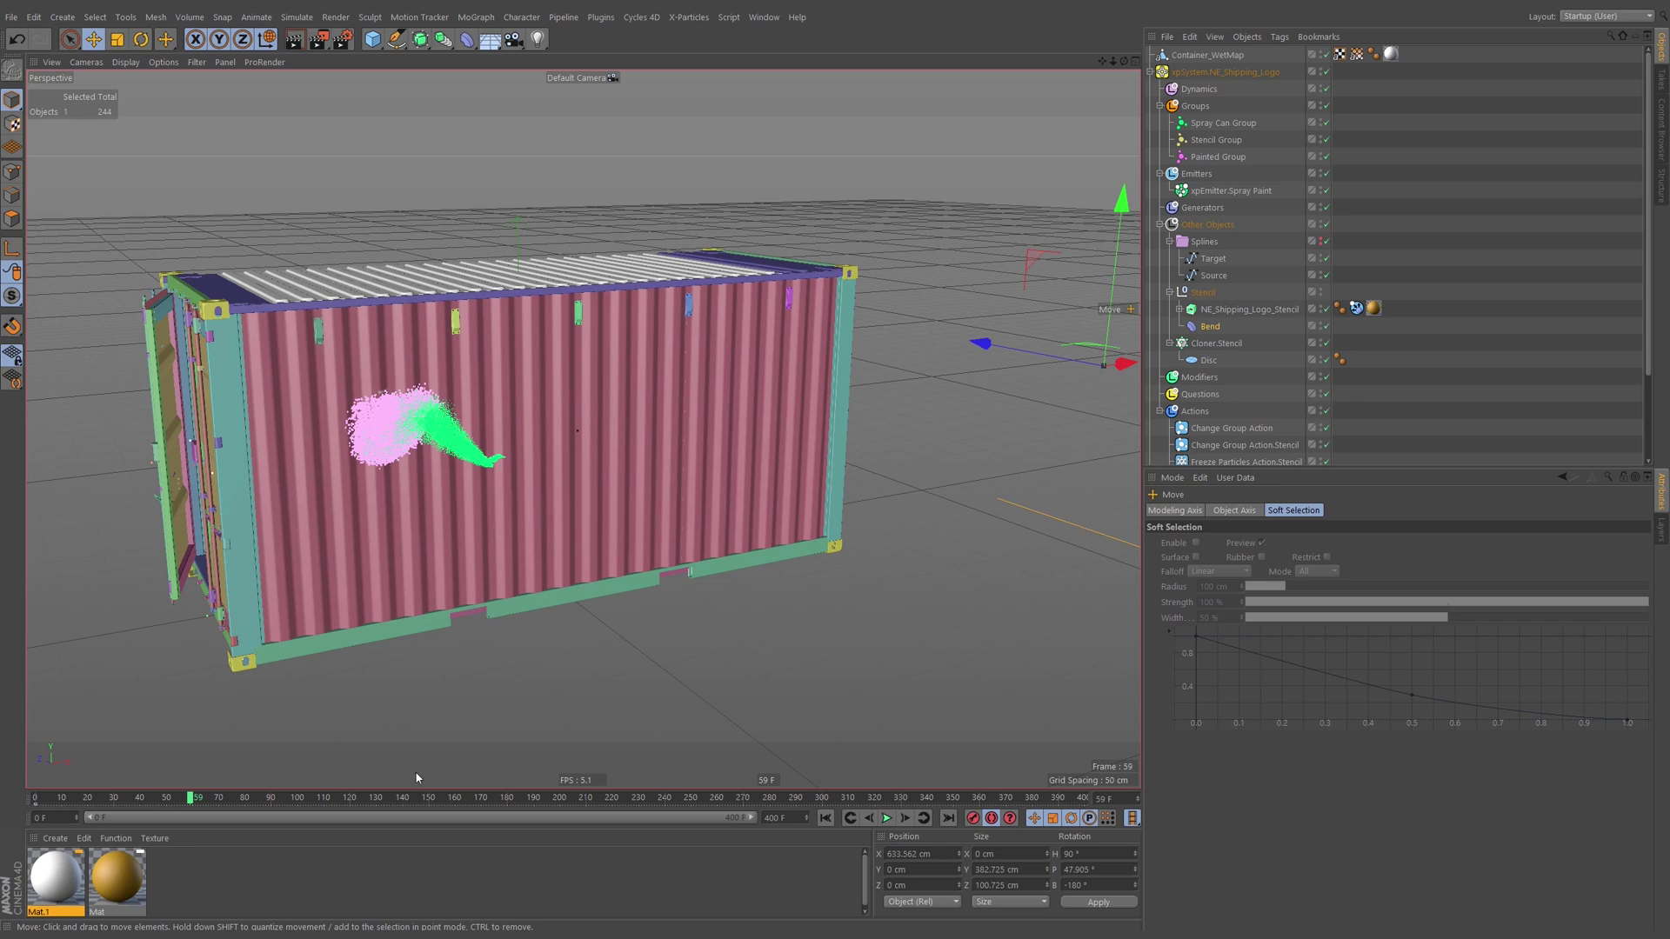
left_click(272, 805)
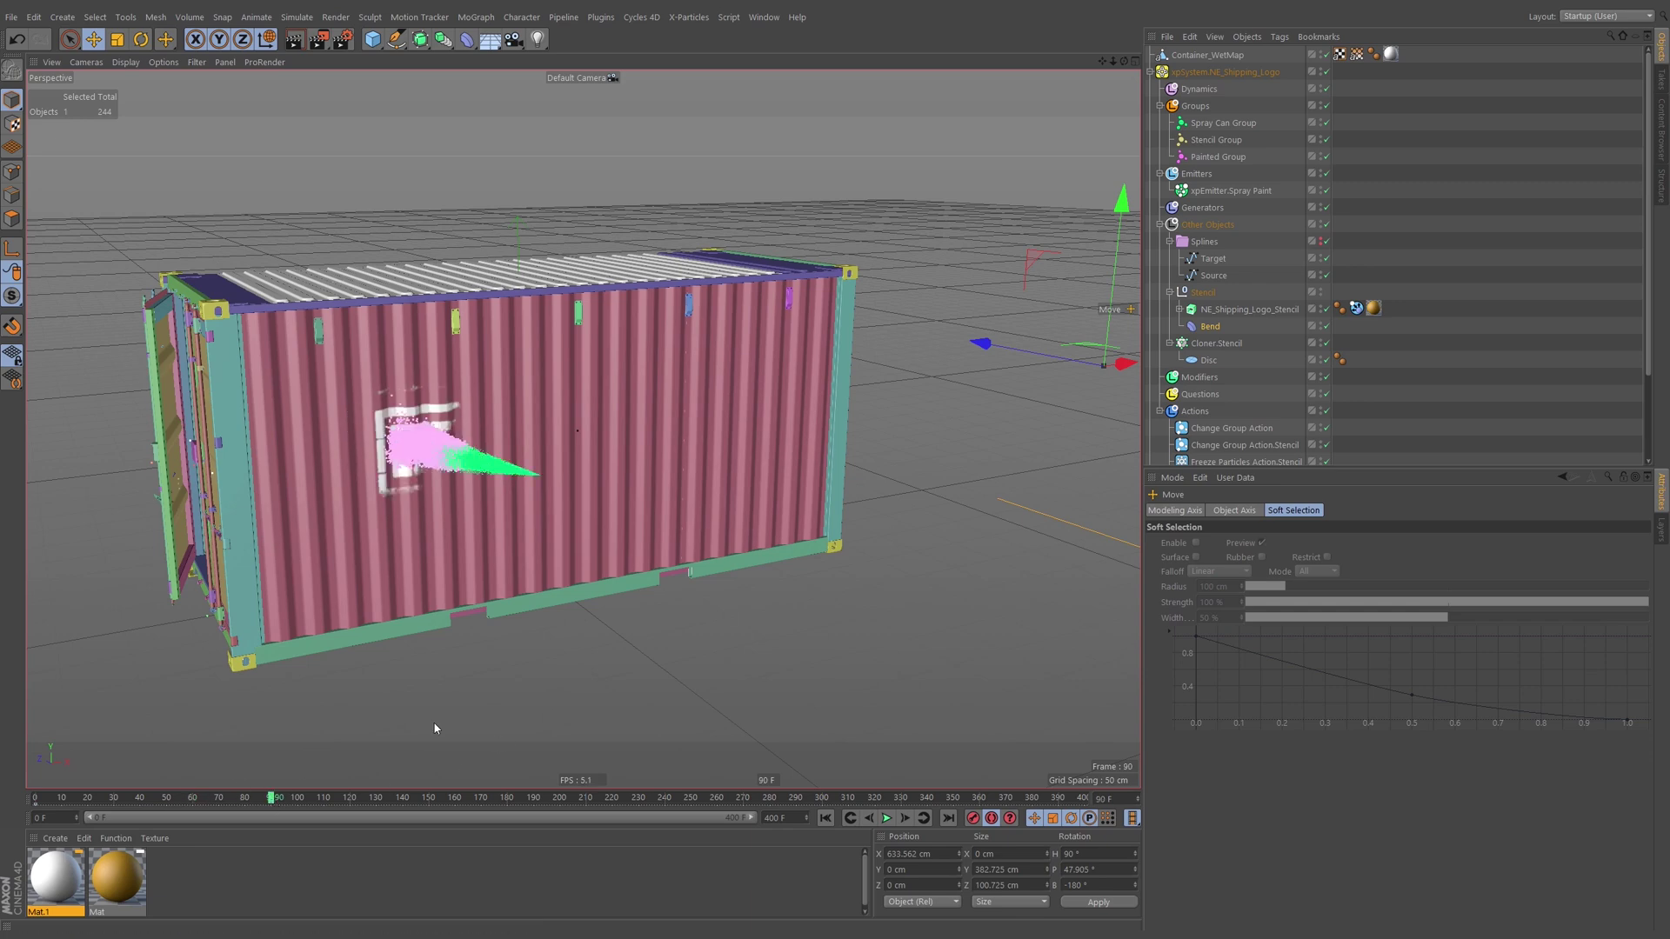
mouse_move(1122, 364)
left_mouse_down()
mouse_move(641, 514)
mouse_move(369, 556)
mouse_move(54, 656)
left_mouse_up()
left_click_drag(199, 488, 26, 547)
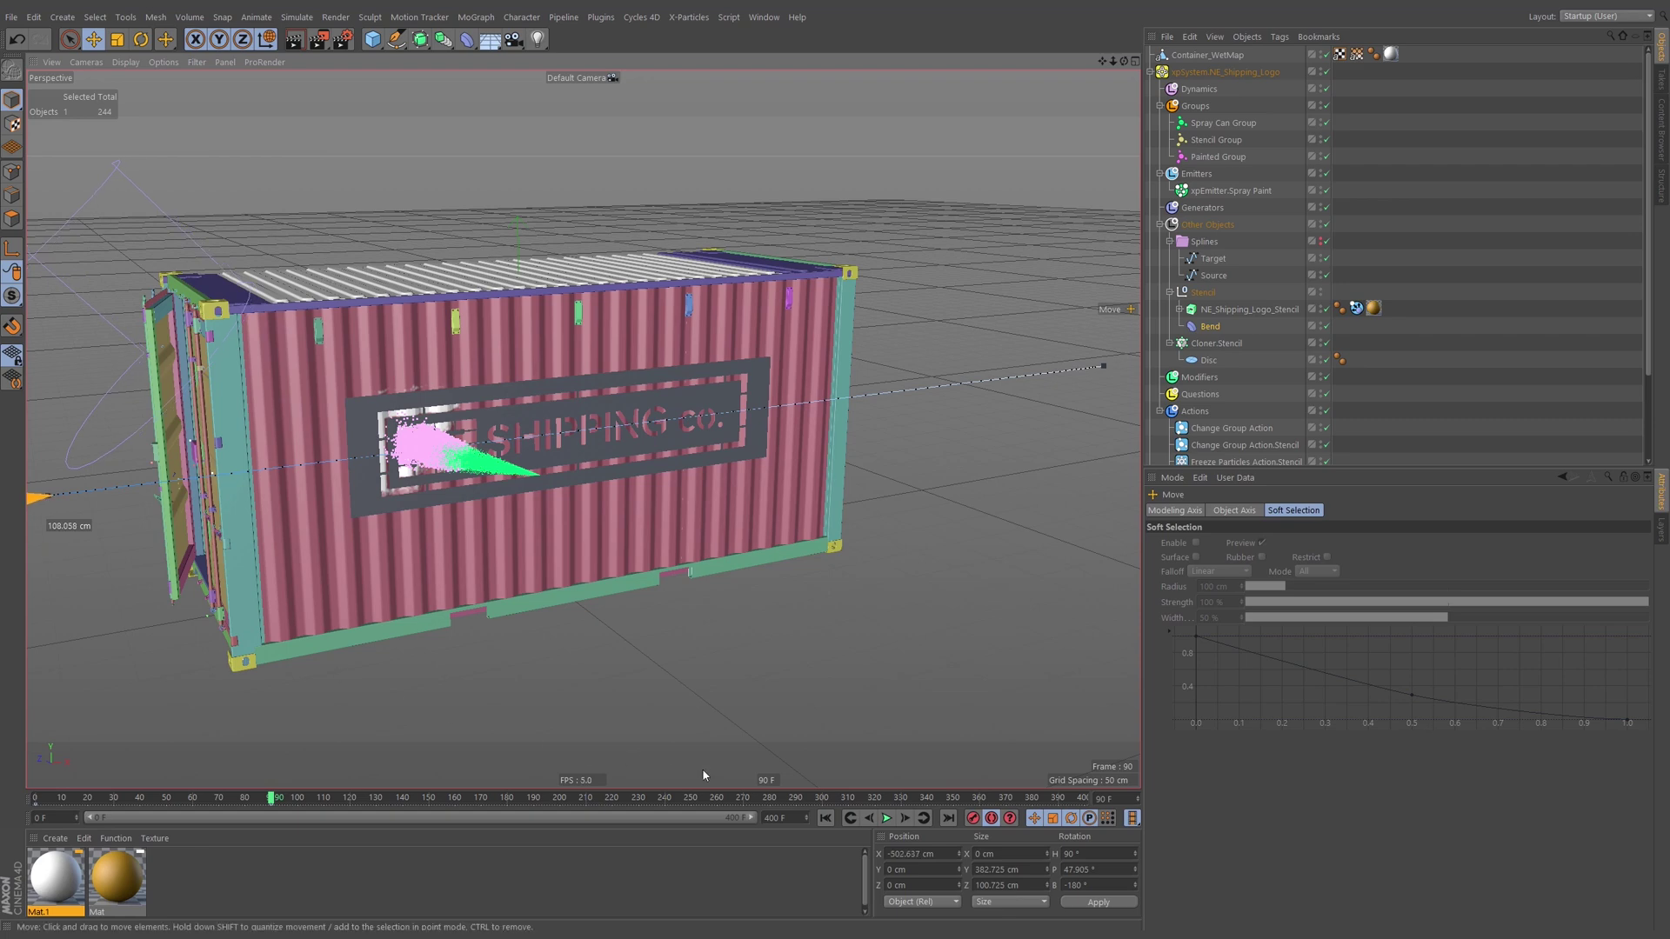
Disable the NE_Shipping_Logo particle system and play the stencil's bend animation from frame 0.
left_click(825, 819)
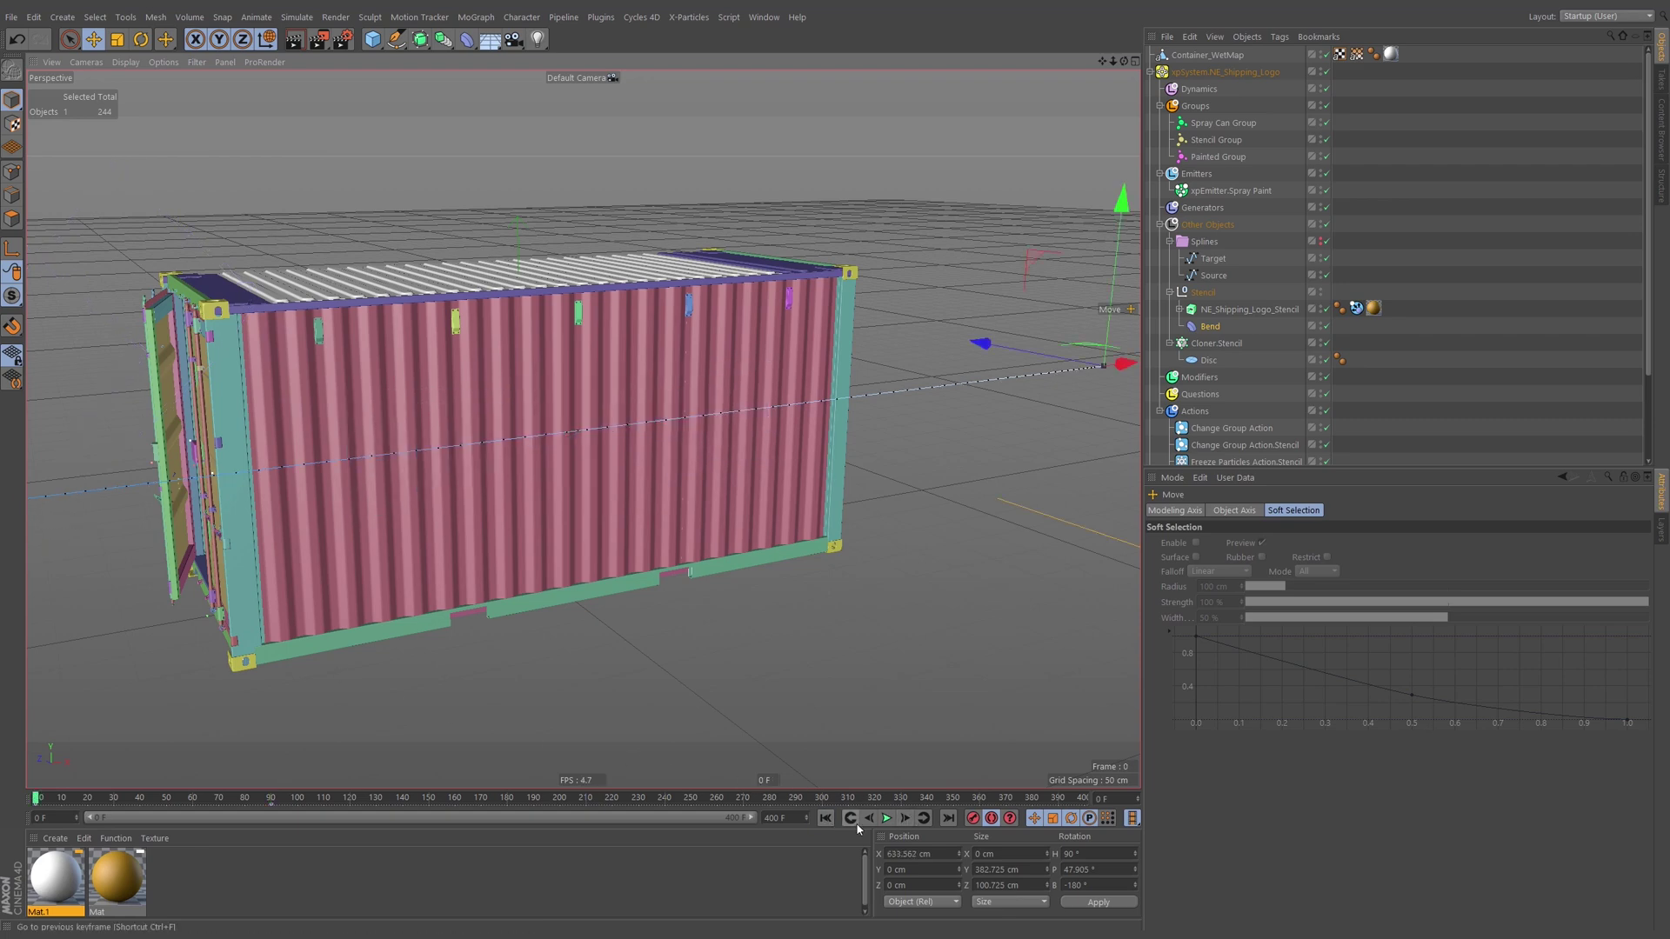
left_click(1282, 96)
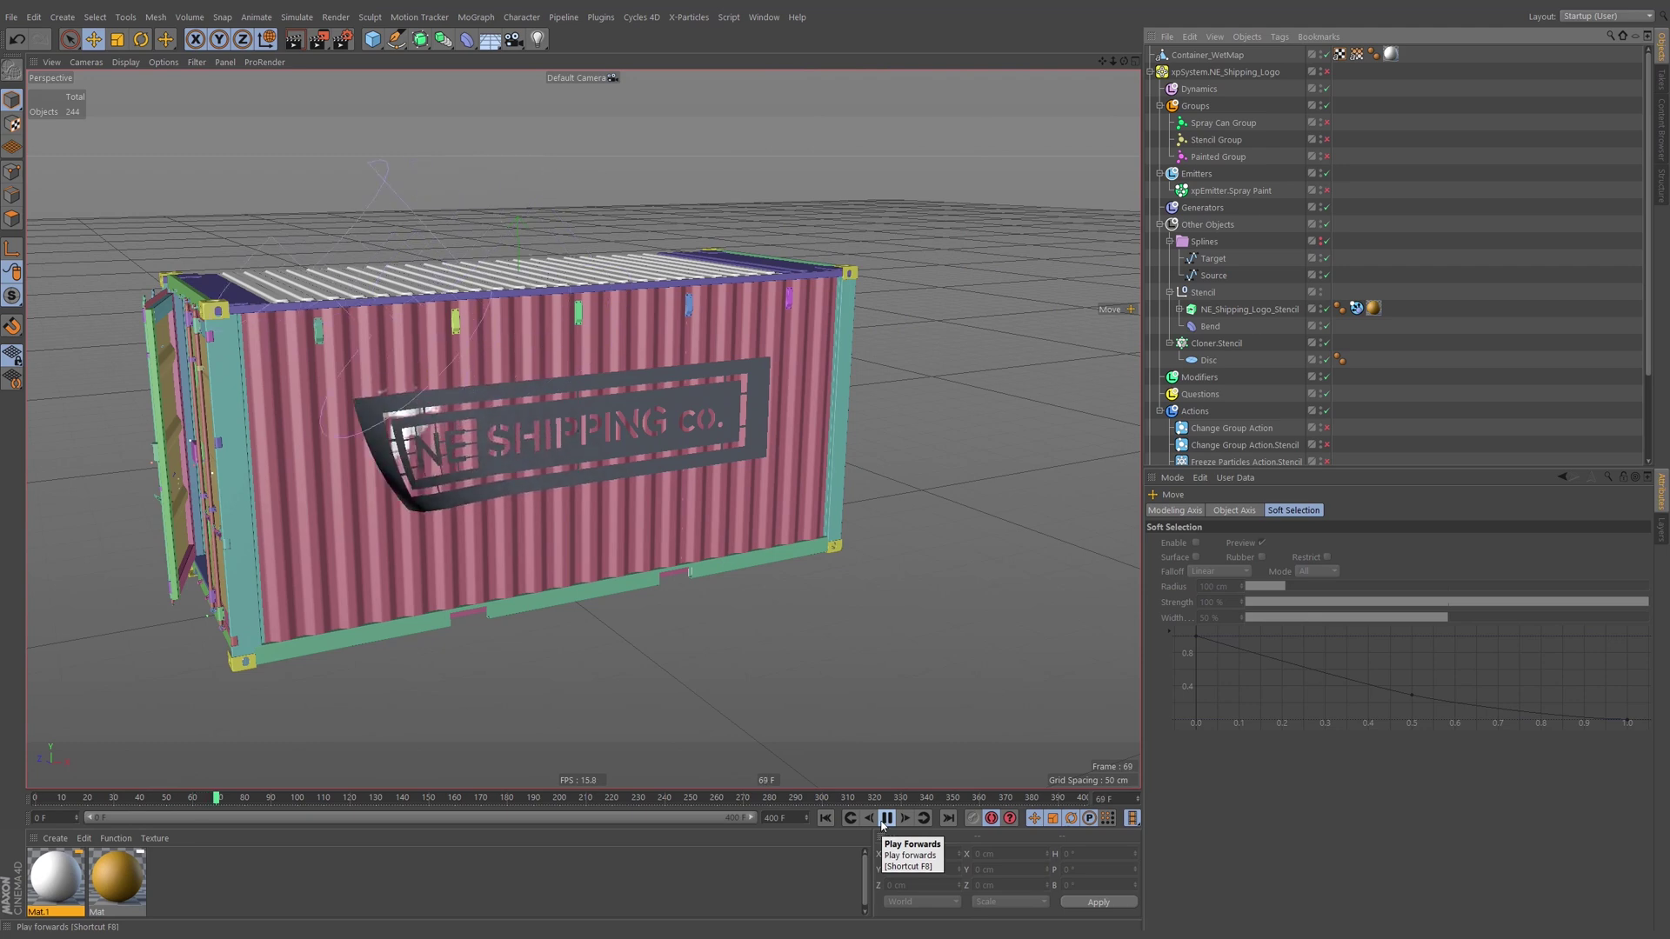
left_click(886, 819)
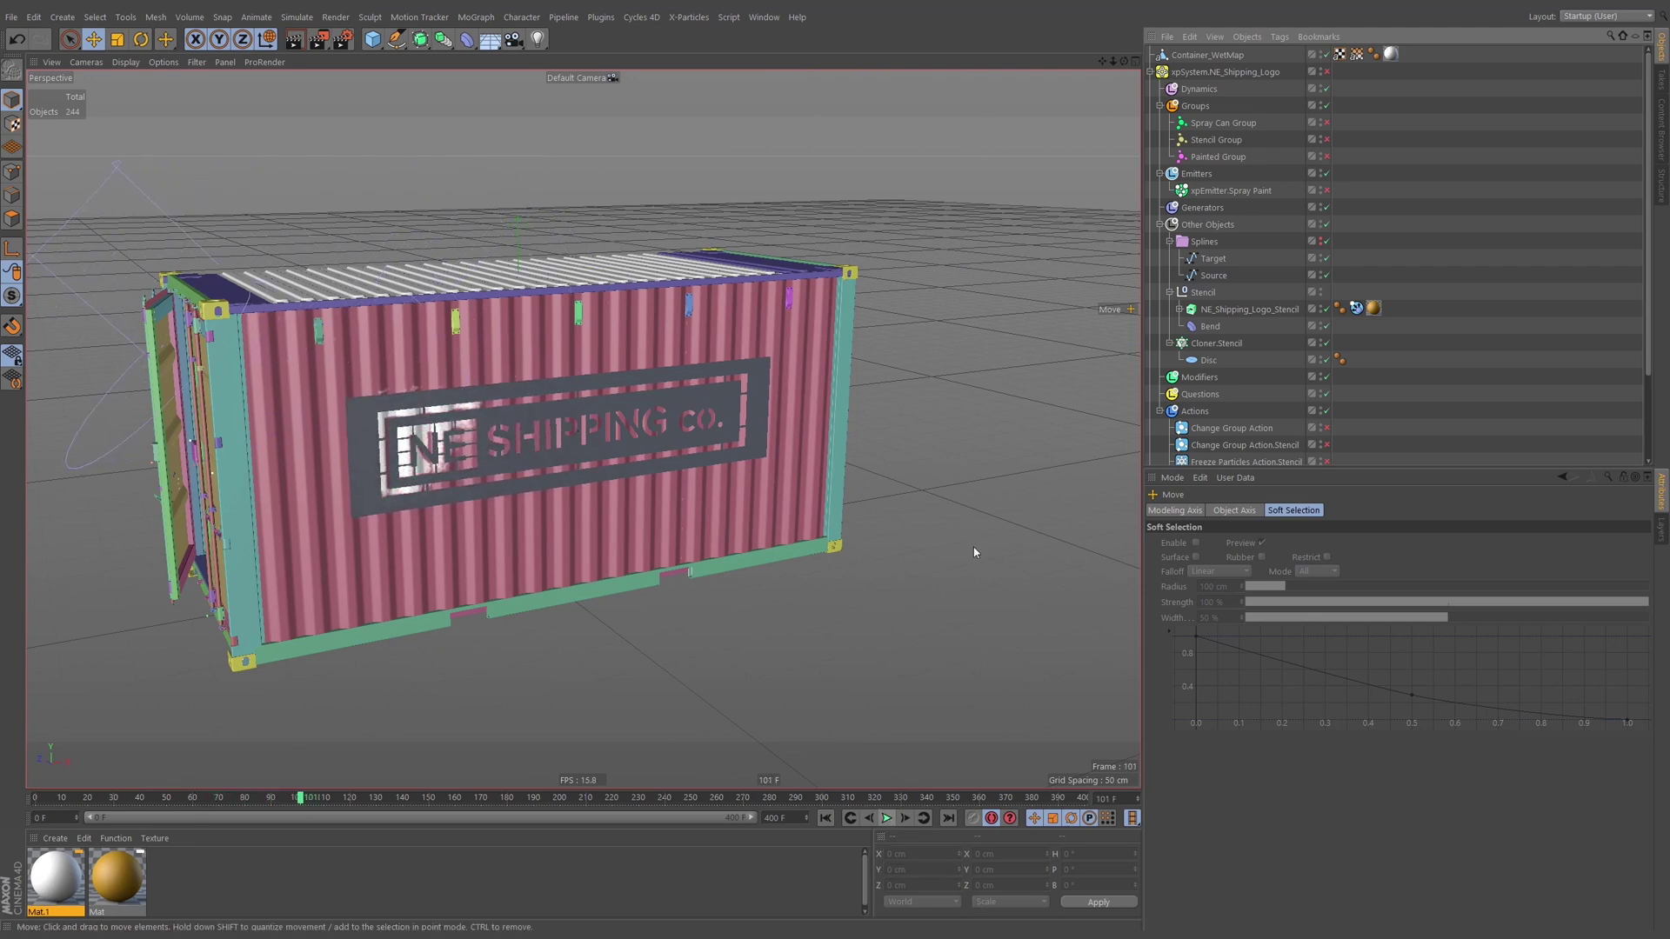
Set the animation offset of the Container_WetMap Alembic object to 90 F.
left_click(1208, 54)
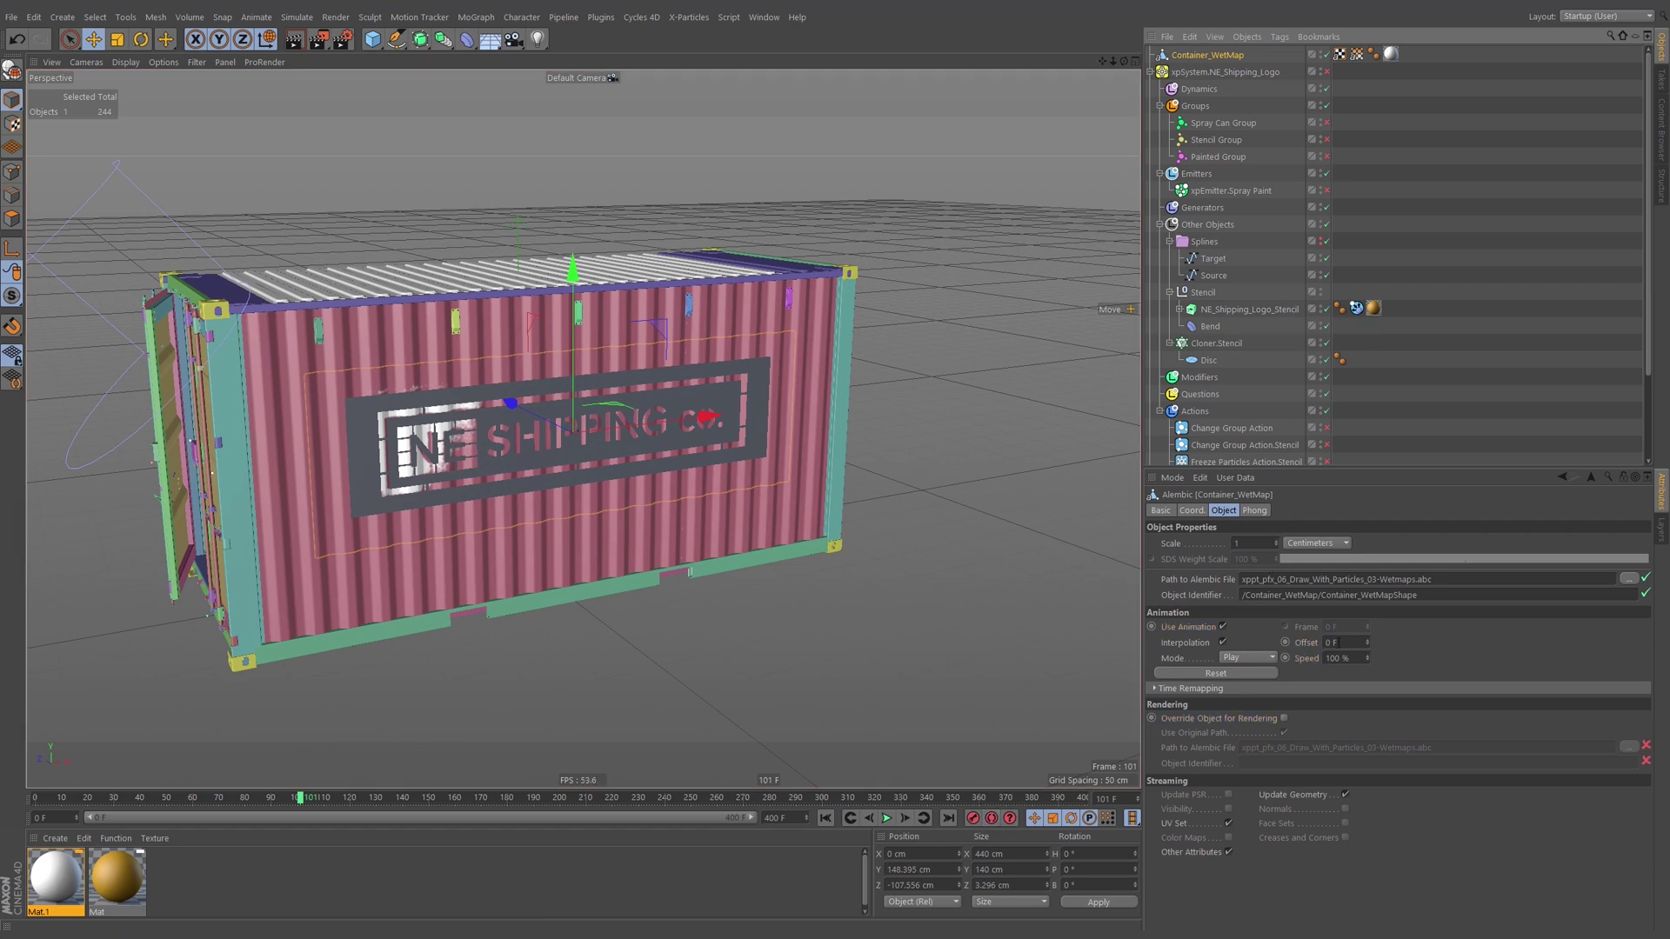
left_click(1368, 640)
left_click_drag(1345, 644, 1319, 656)
type("30")
key("Return")
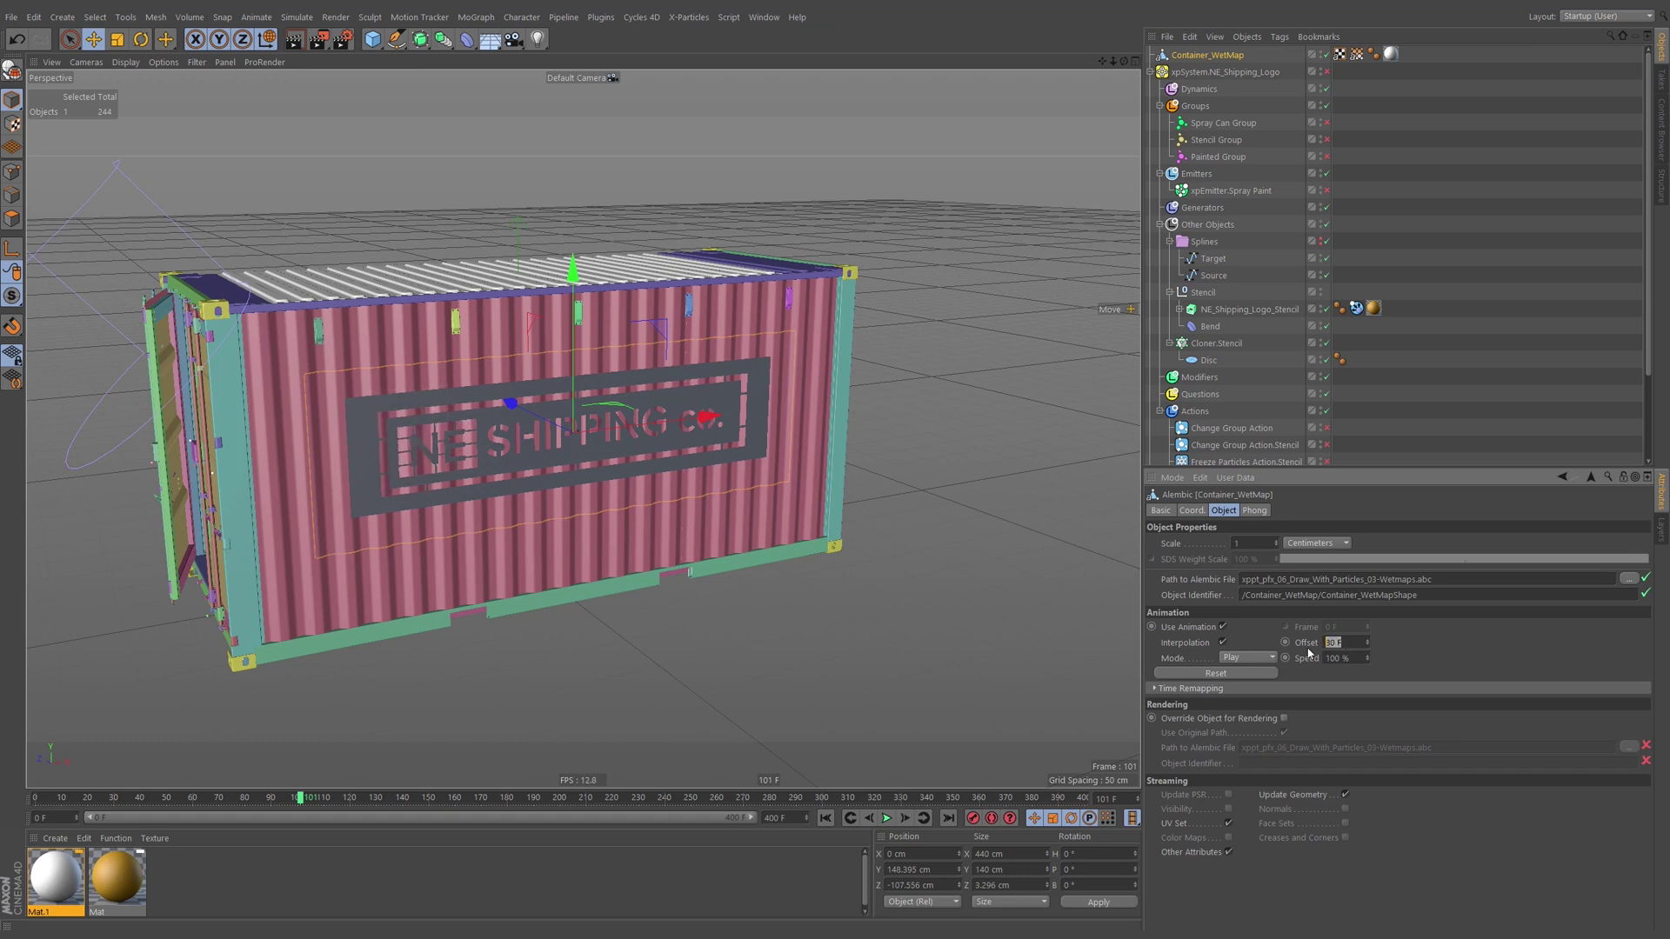
Shift both Offset keyframes of Cloner.Stencil forward by 90 frames and check the timing at frame 149.
left_click_drag(297, 798, 206, 812)
left_click(1230, 191)
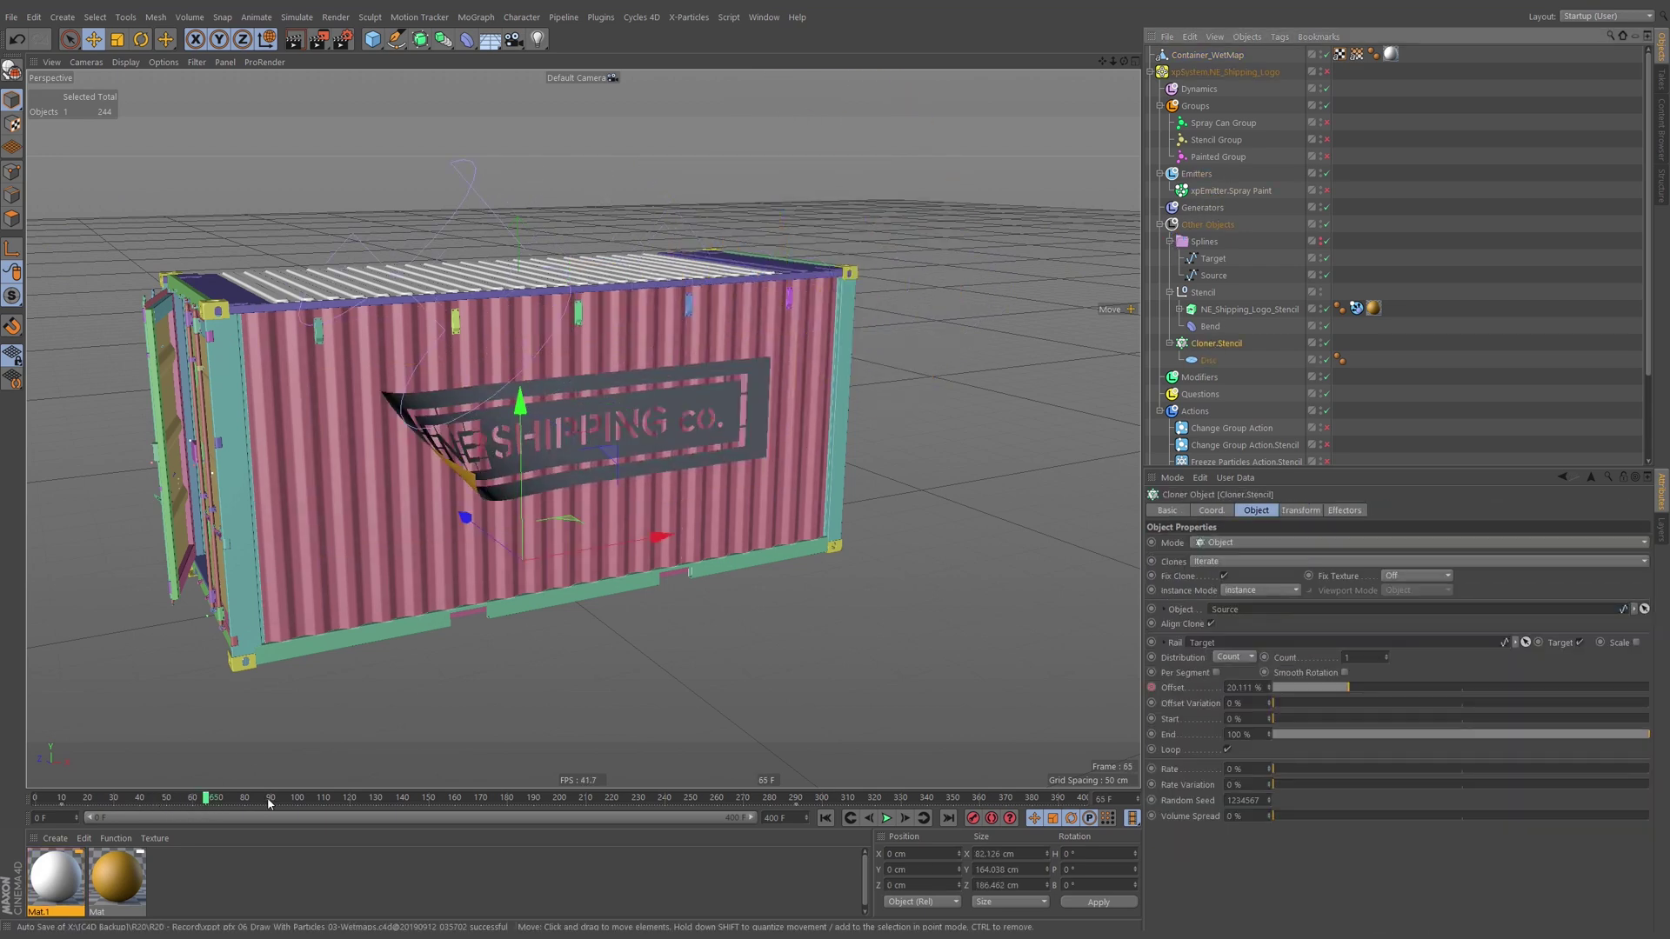
left_click_drag(816, 807, 83, 808)
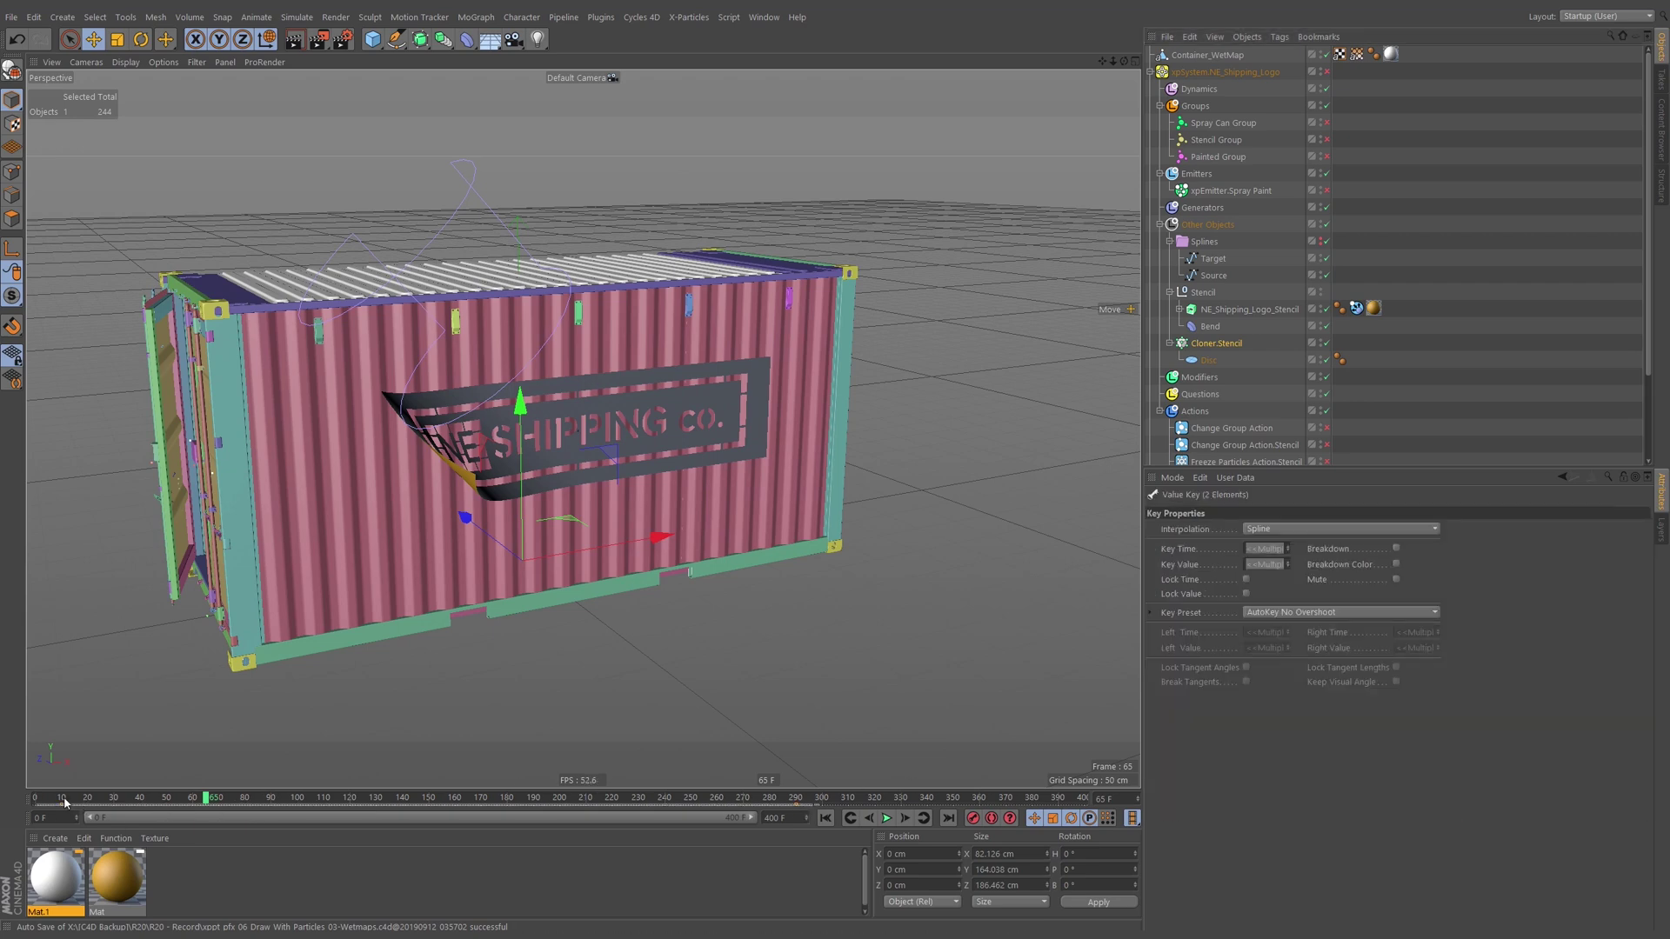
left_click(65, 801)
left_click(1256, 550)
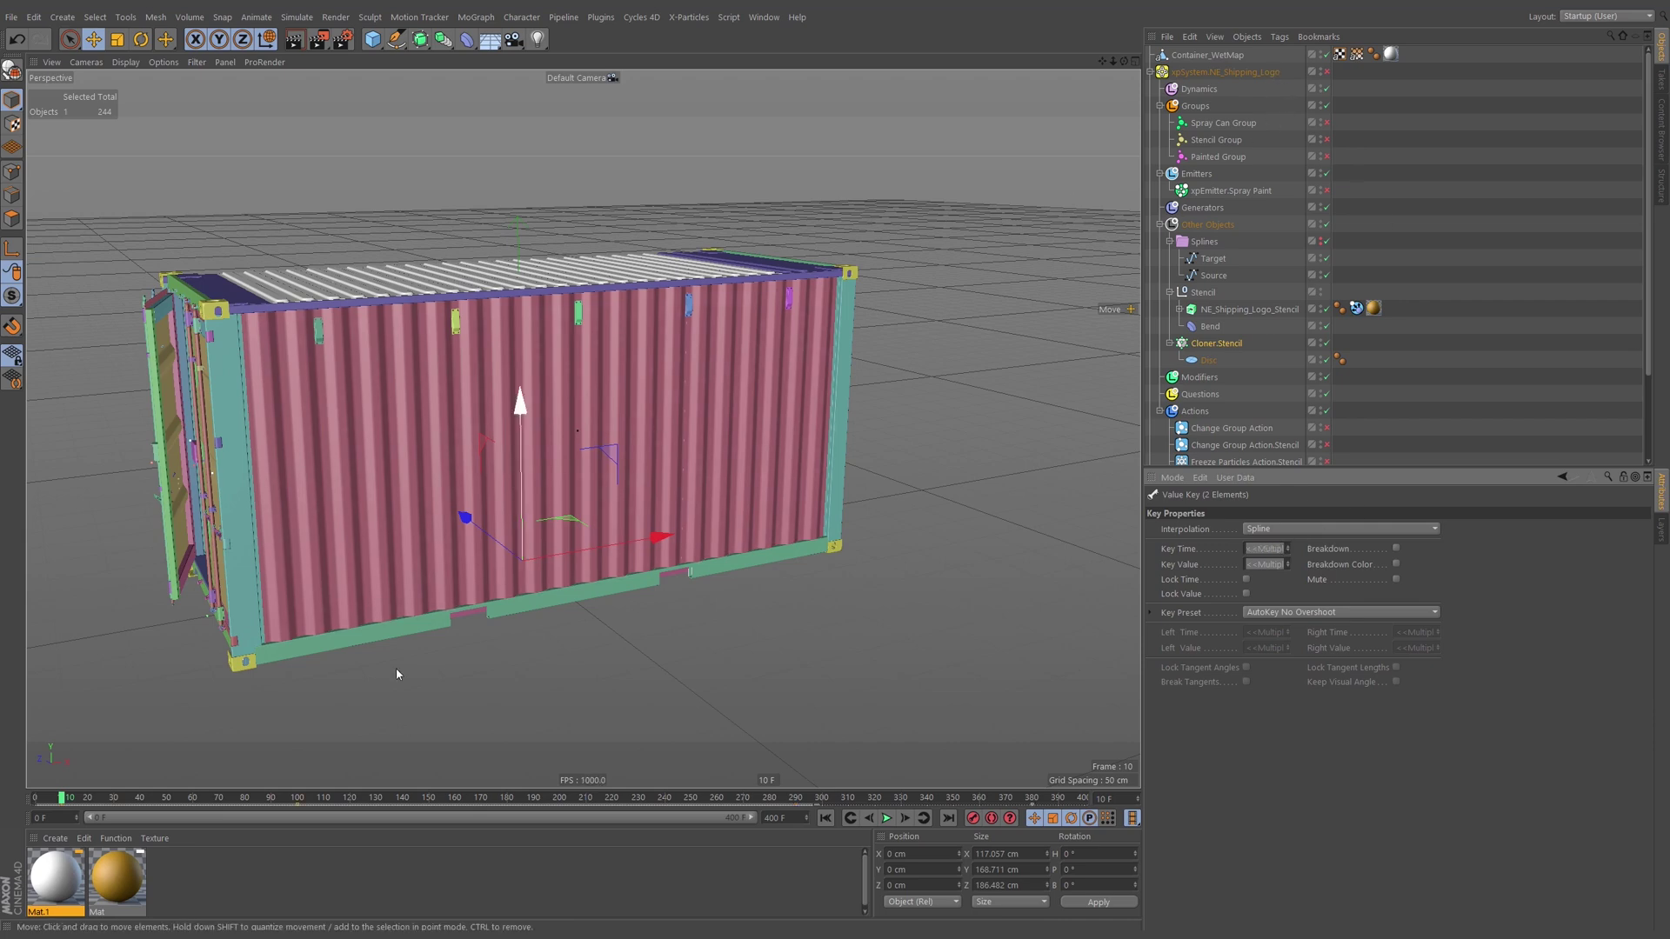
left_click_drag(290, 801, 426, 800)
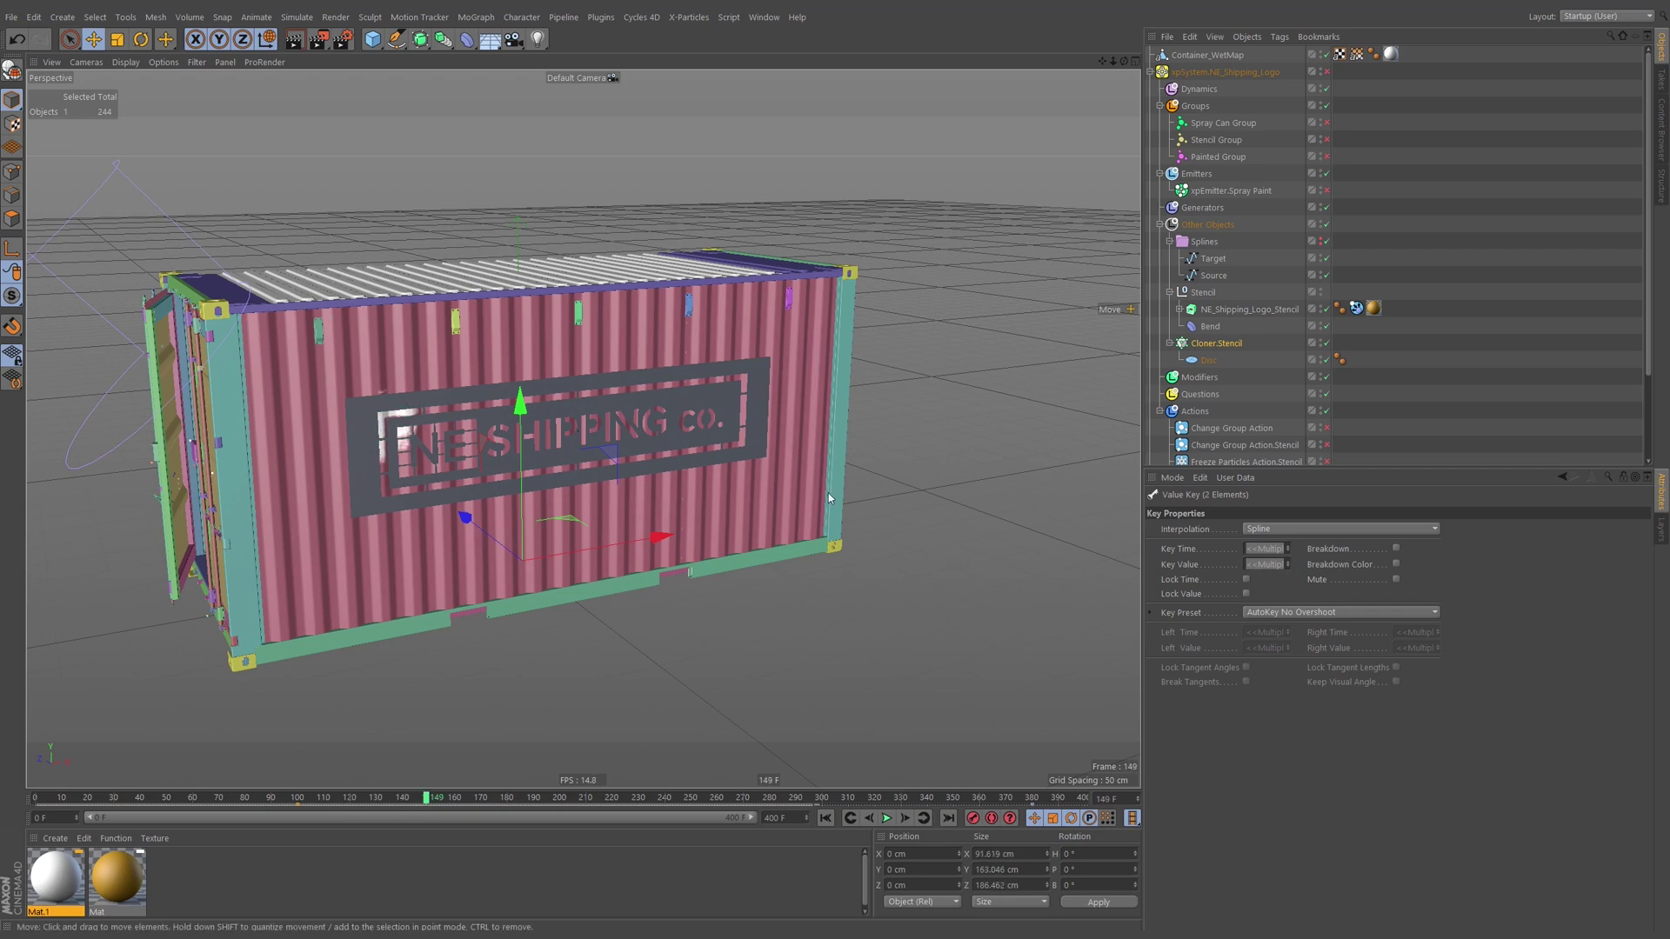
left_click(1209, 347)
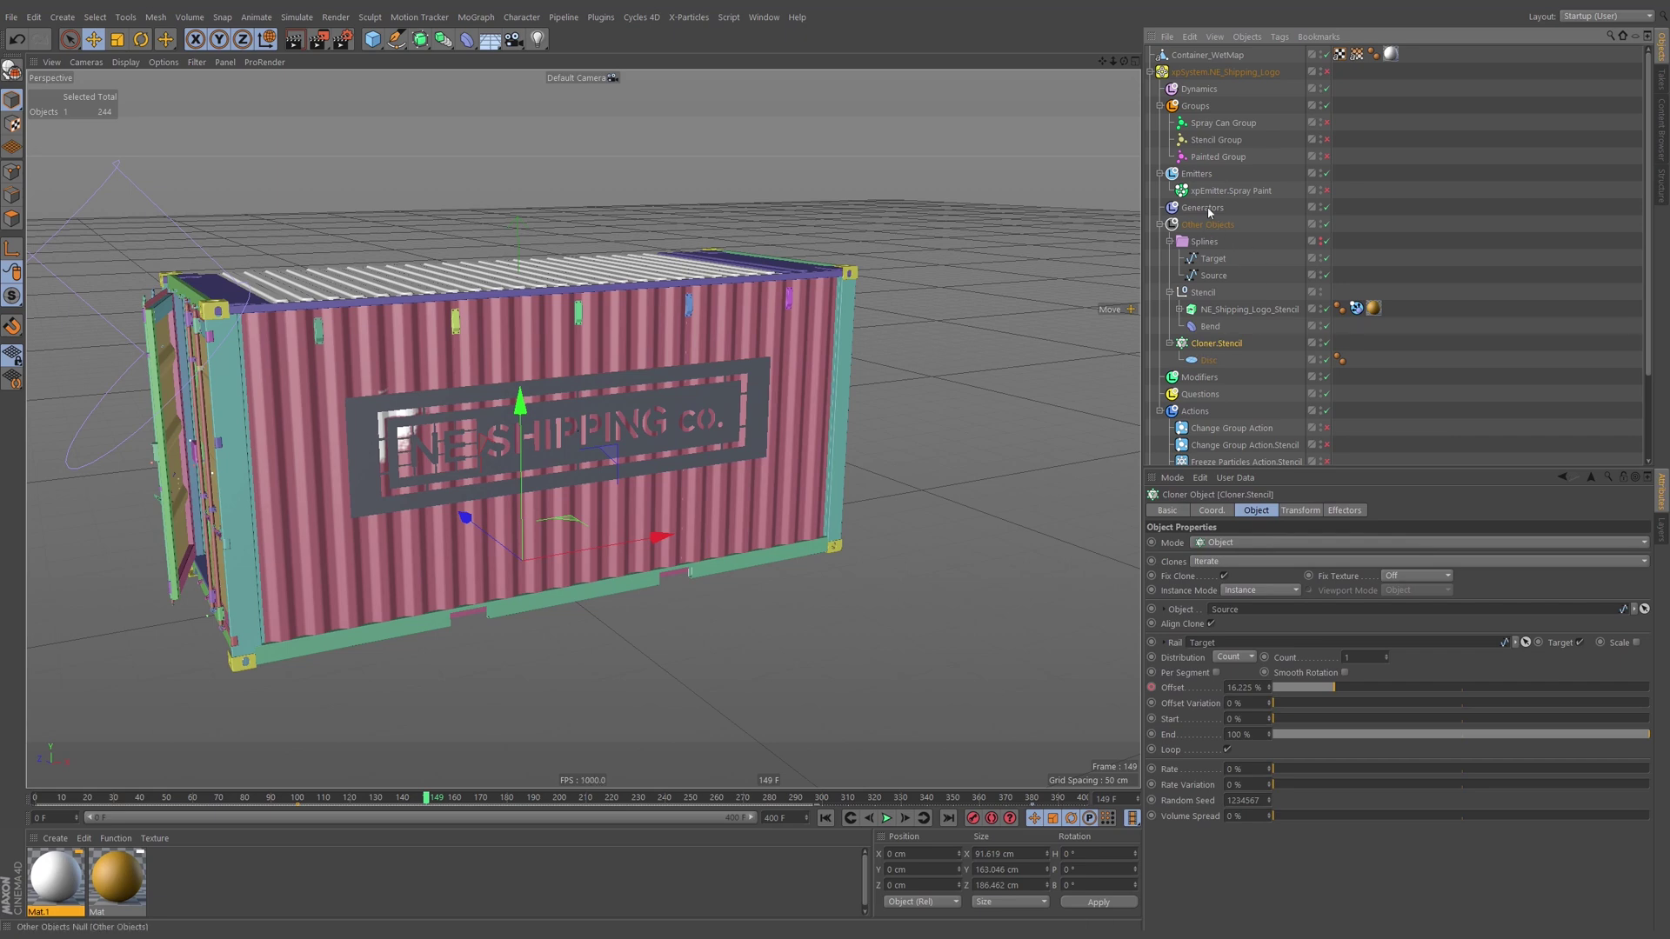
Set xpEmitter.Spray Paint to start emitting at 100 F and end at 390 F, and return to frame 0.
left_click(1231, 191)
left_click(1383, 517)
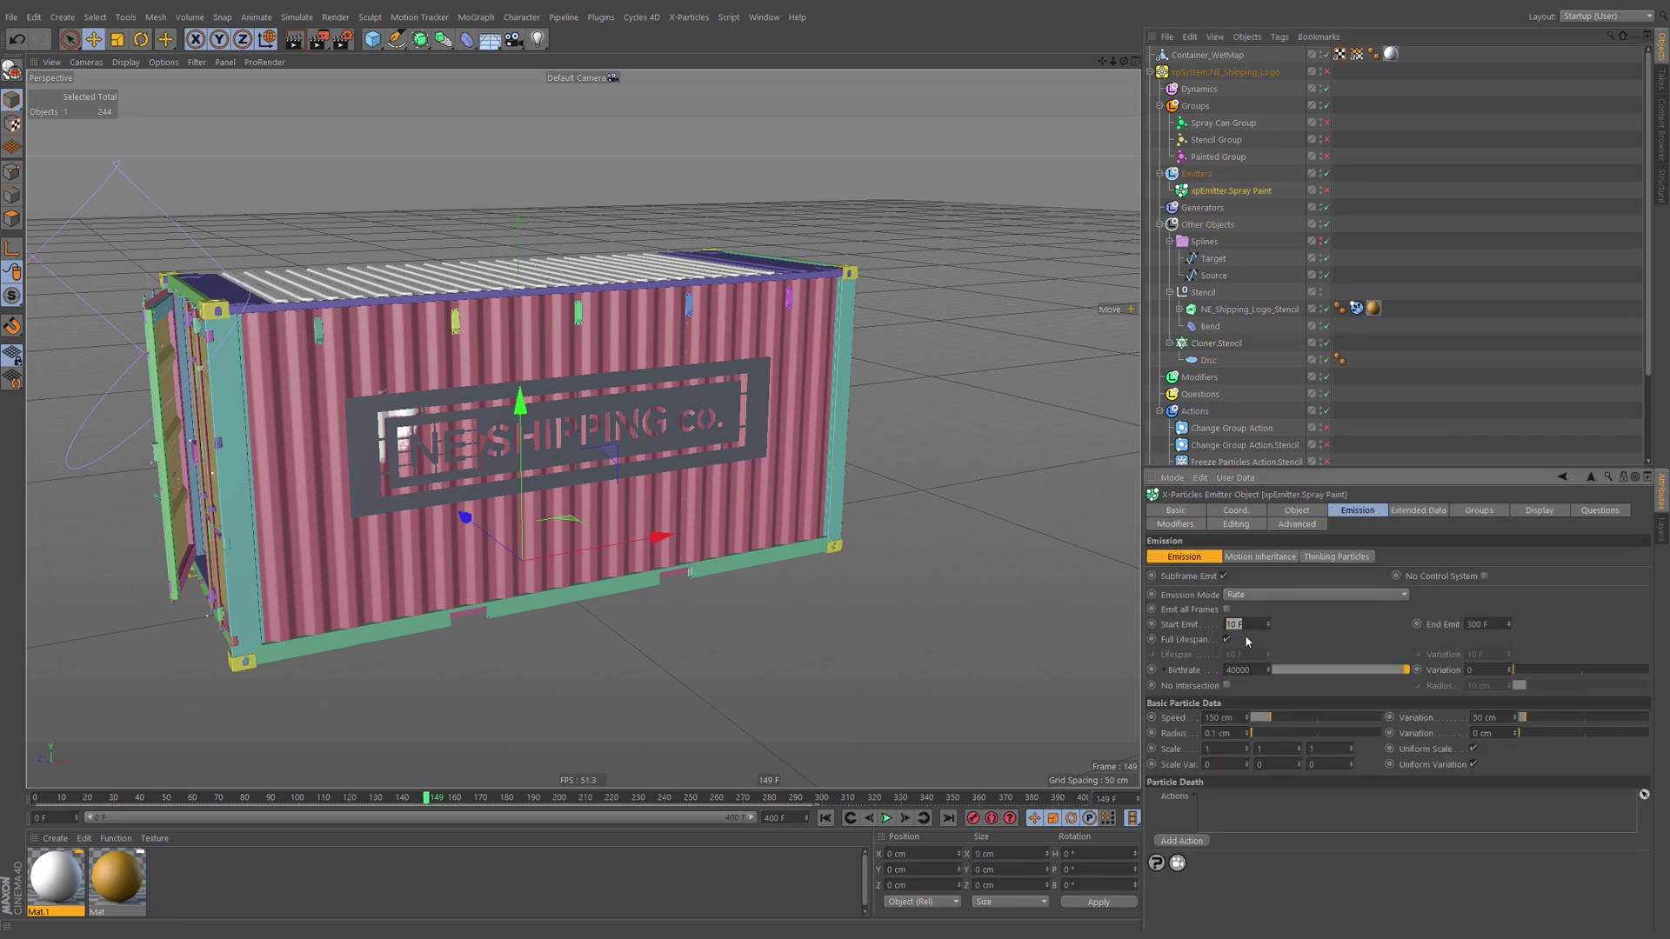
type("x+")
key("shift+f")
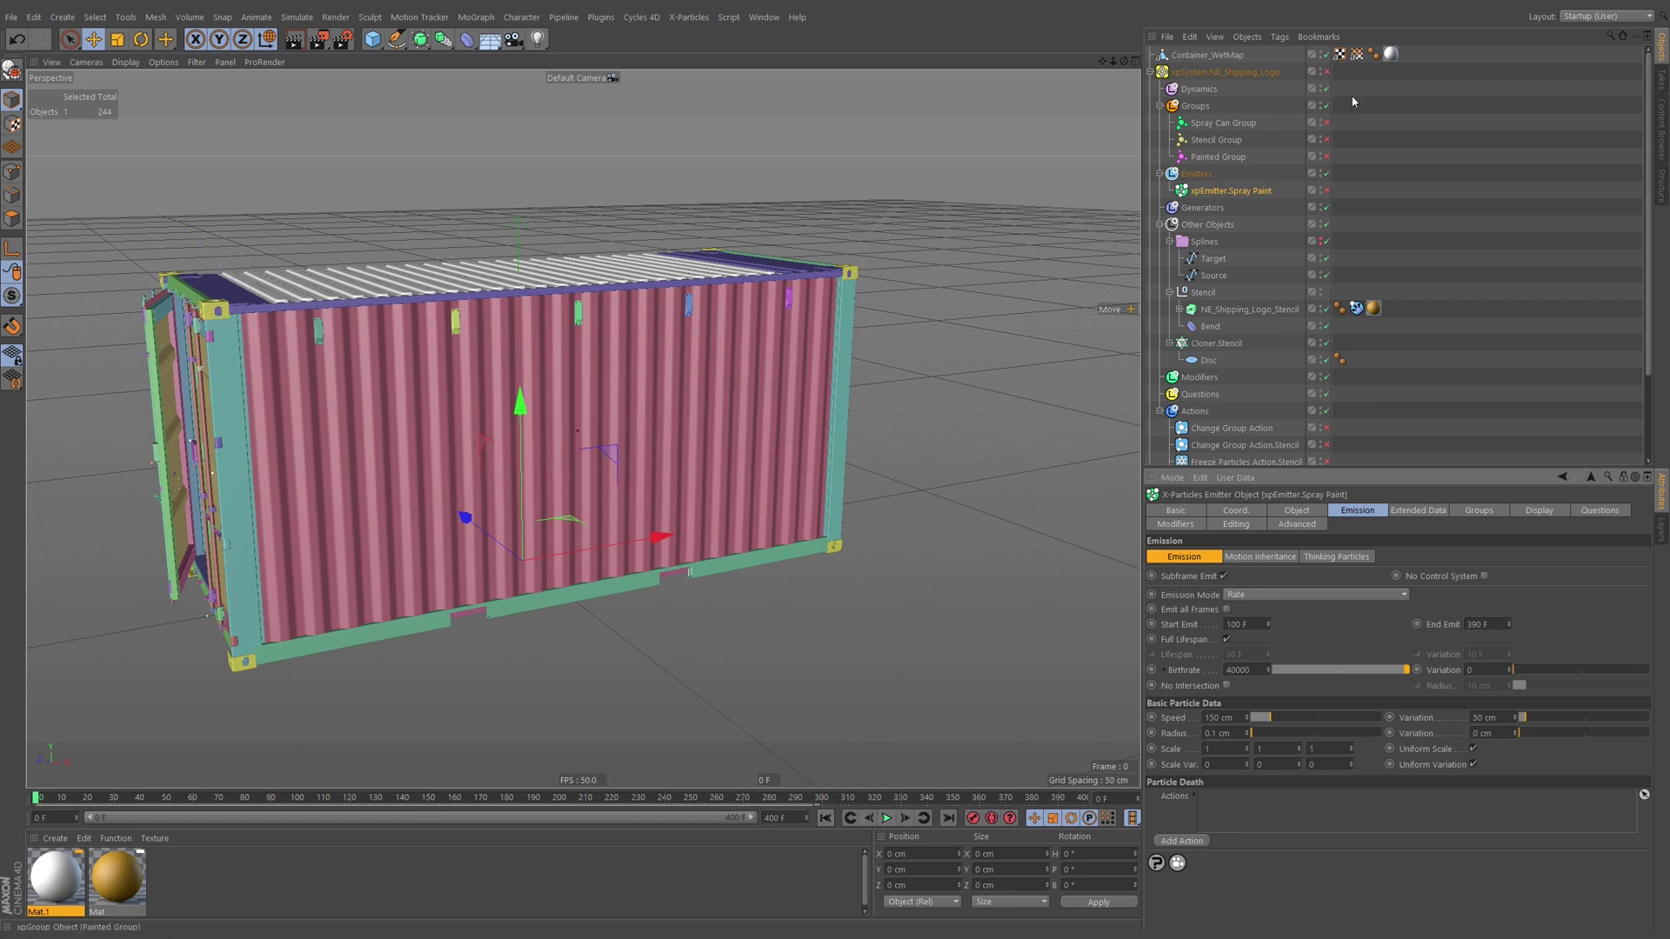
Re-enable the NE_Shipping_Logo particle system, check the xpWetMap tag, and play the simulation to frame 131.
left_click(1326, 73)
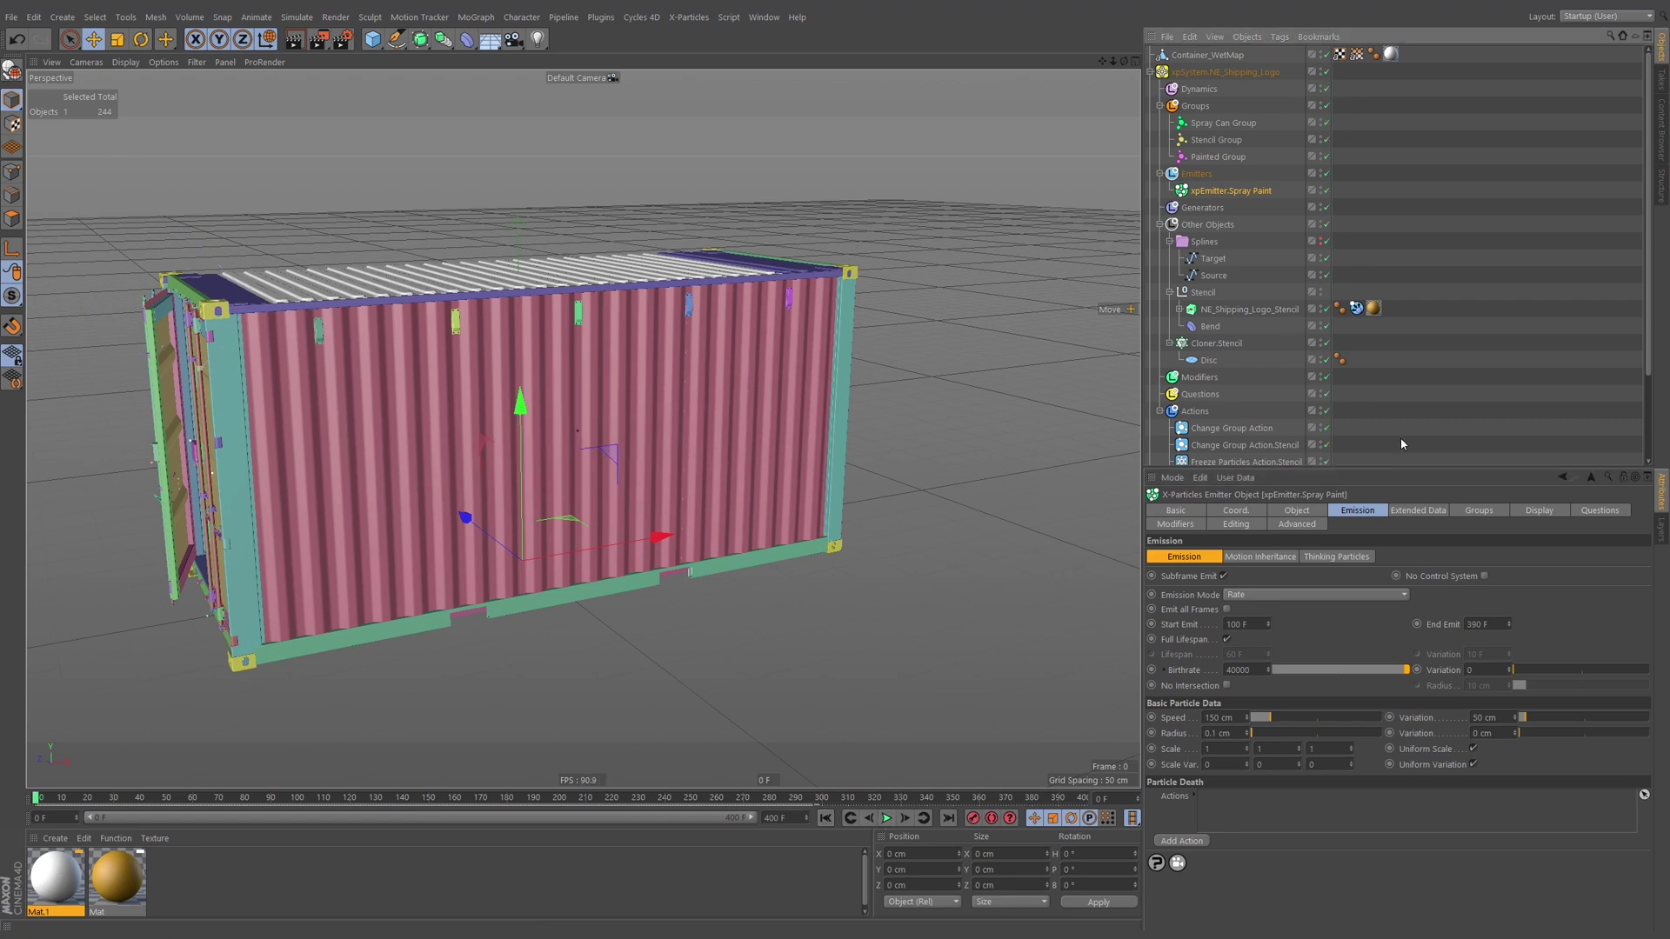
scroll(1390, 410, "down", 3)
left_click(1375, 422)
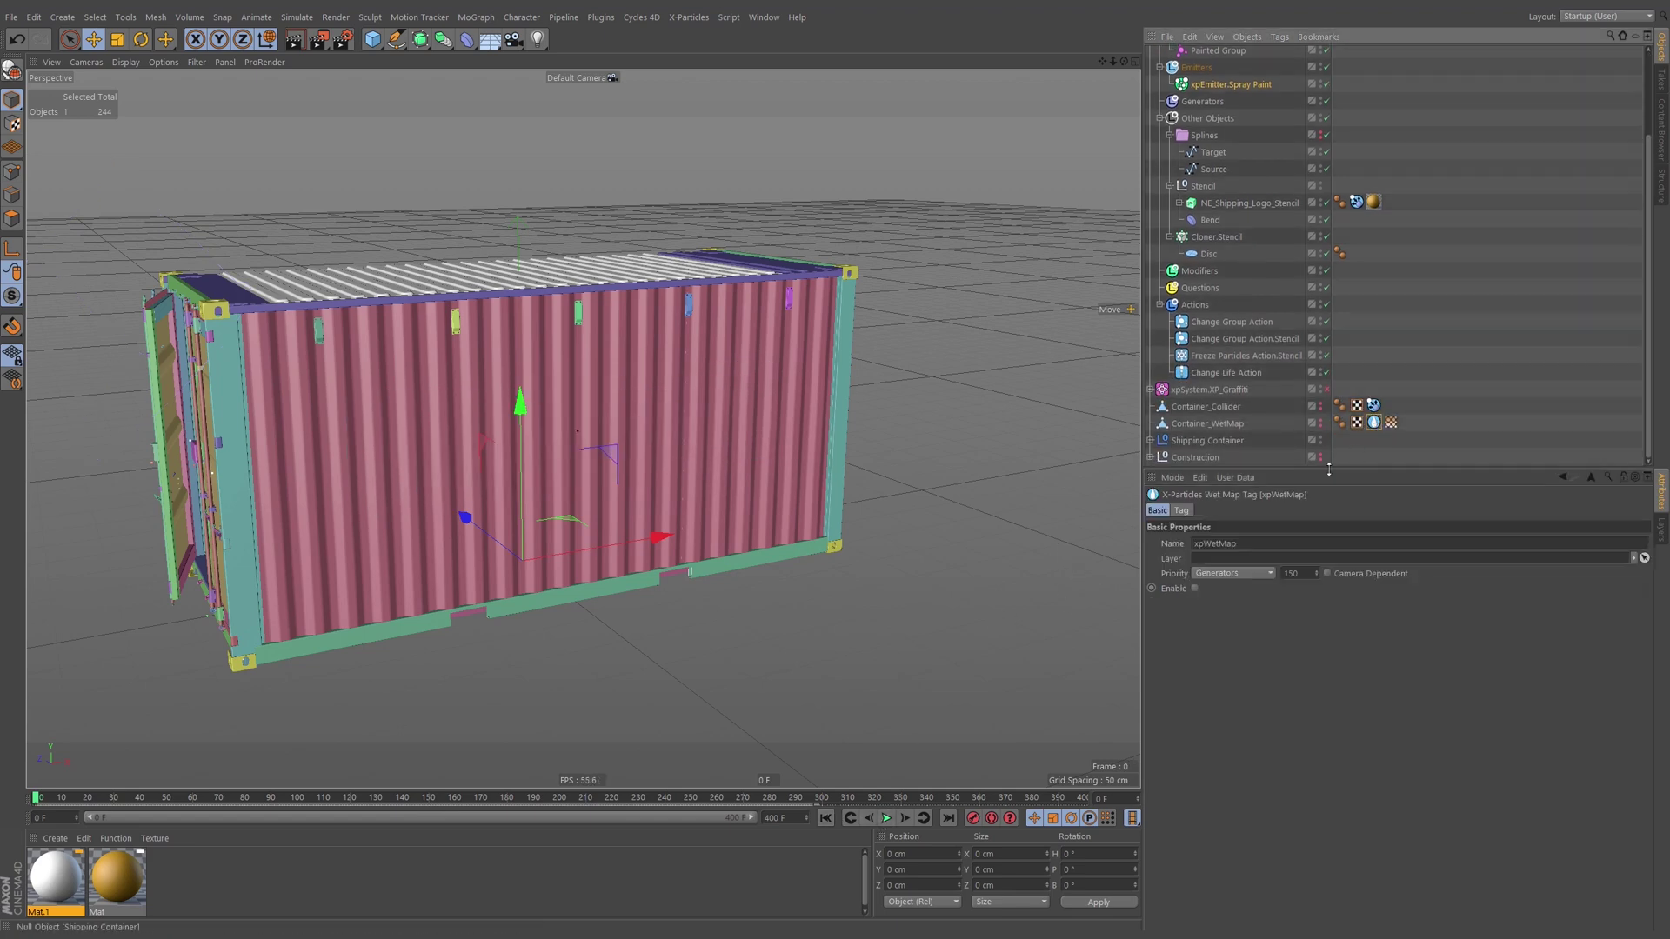
left_click(886, 818)
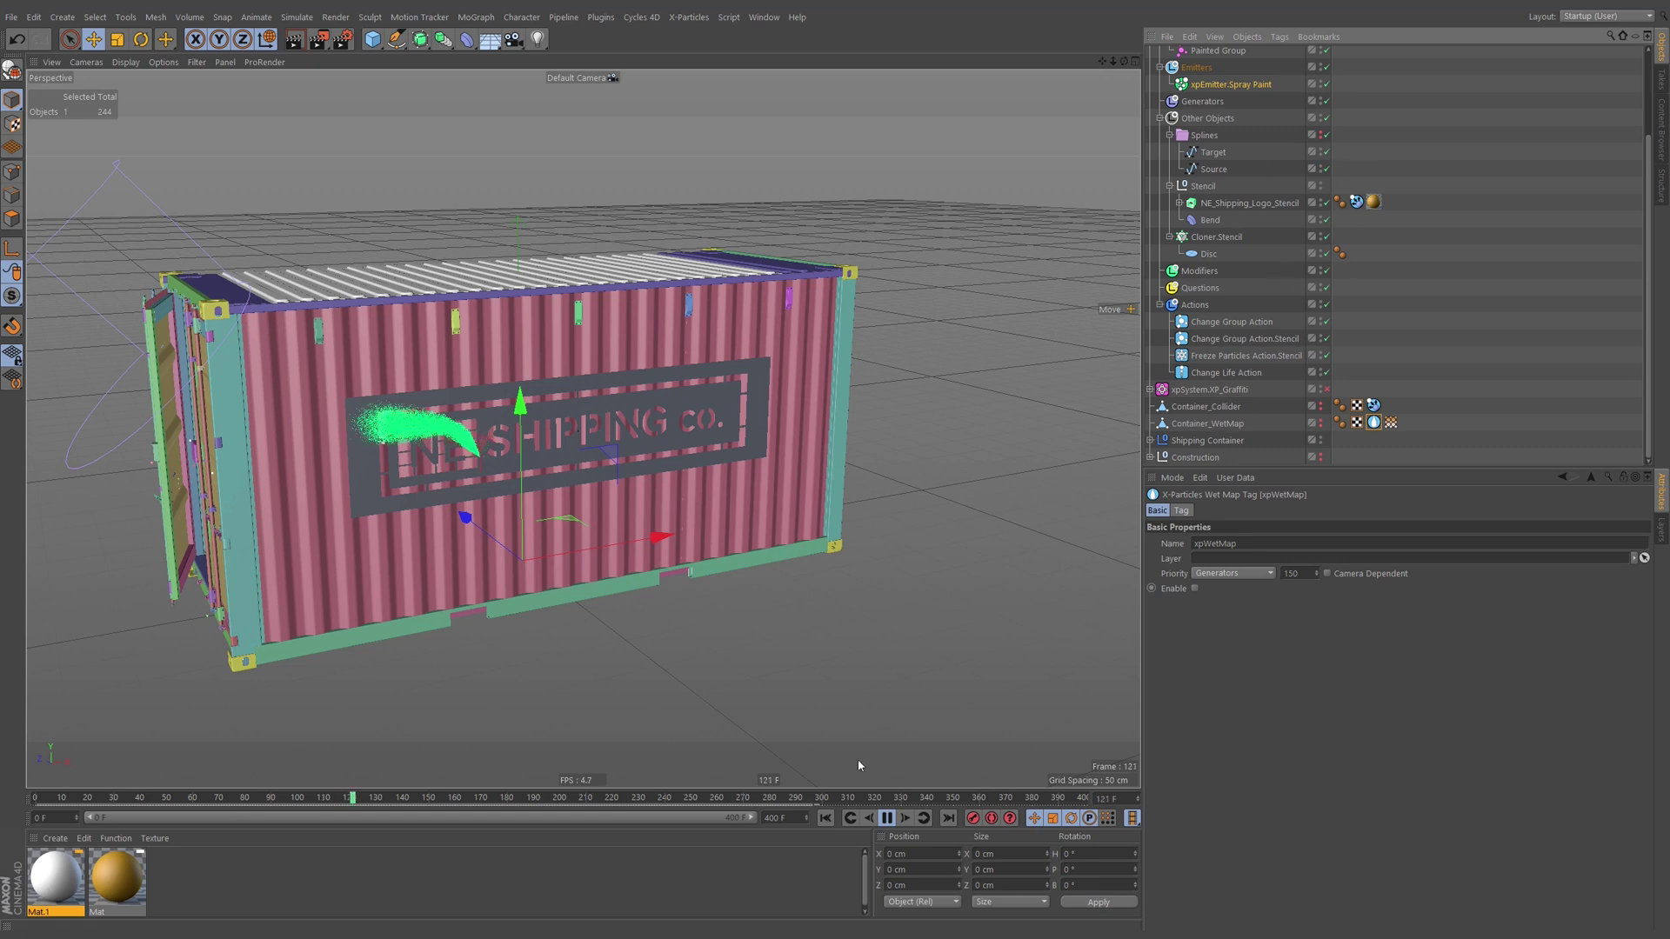
left_click(884, 818)
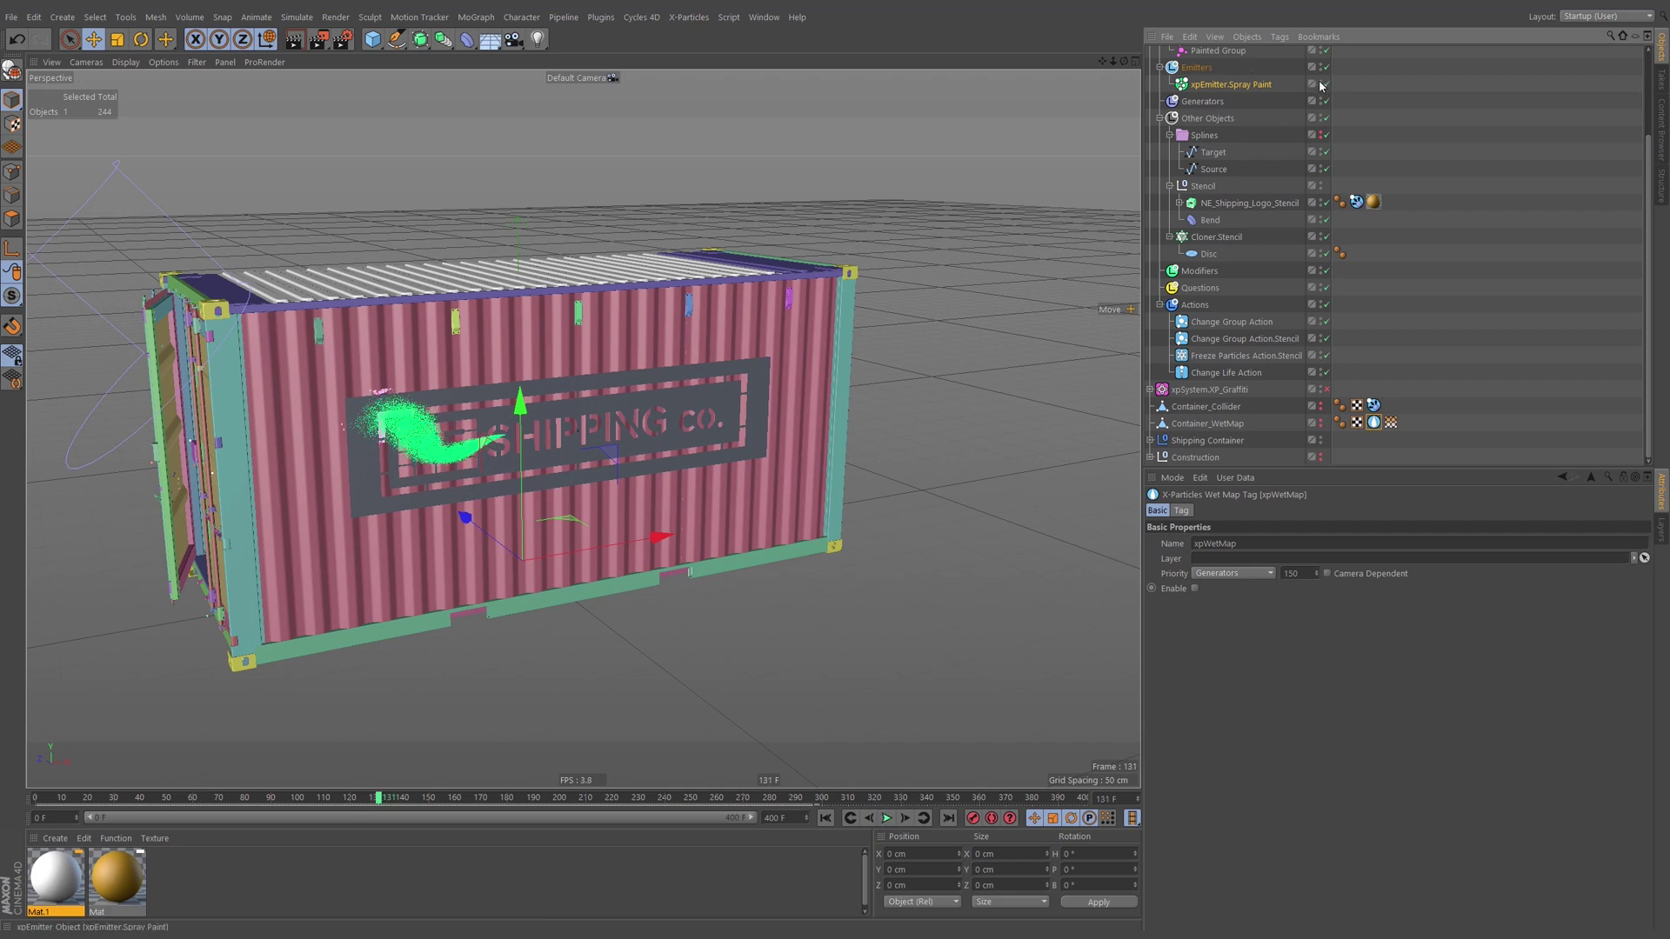
Examine close up how the spray particles line up with the white paint in the stencil's upper-left corner.
scroll(380, 382, "up", 10)
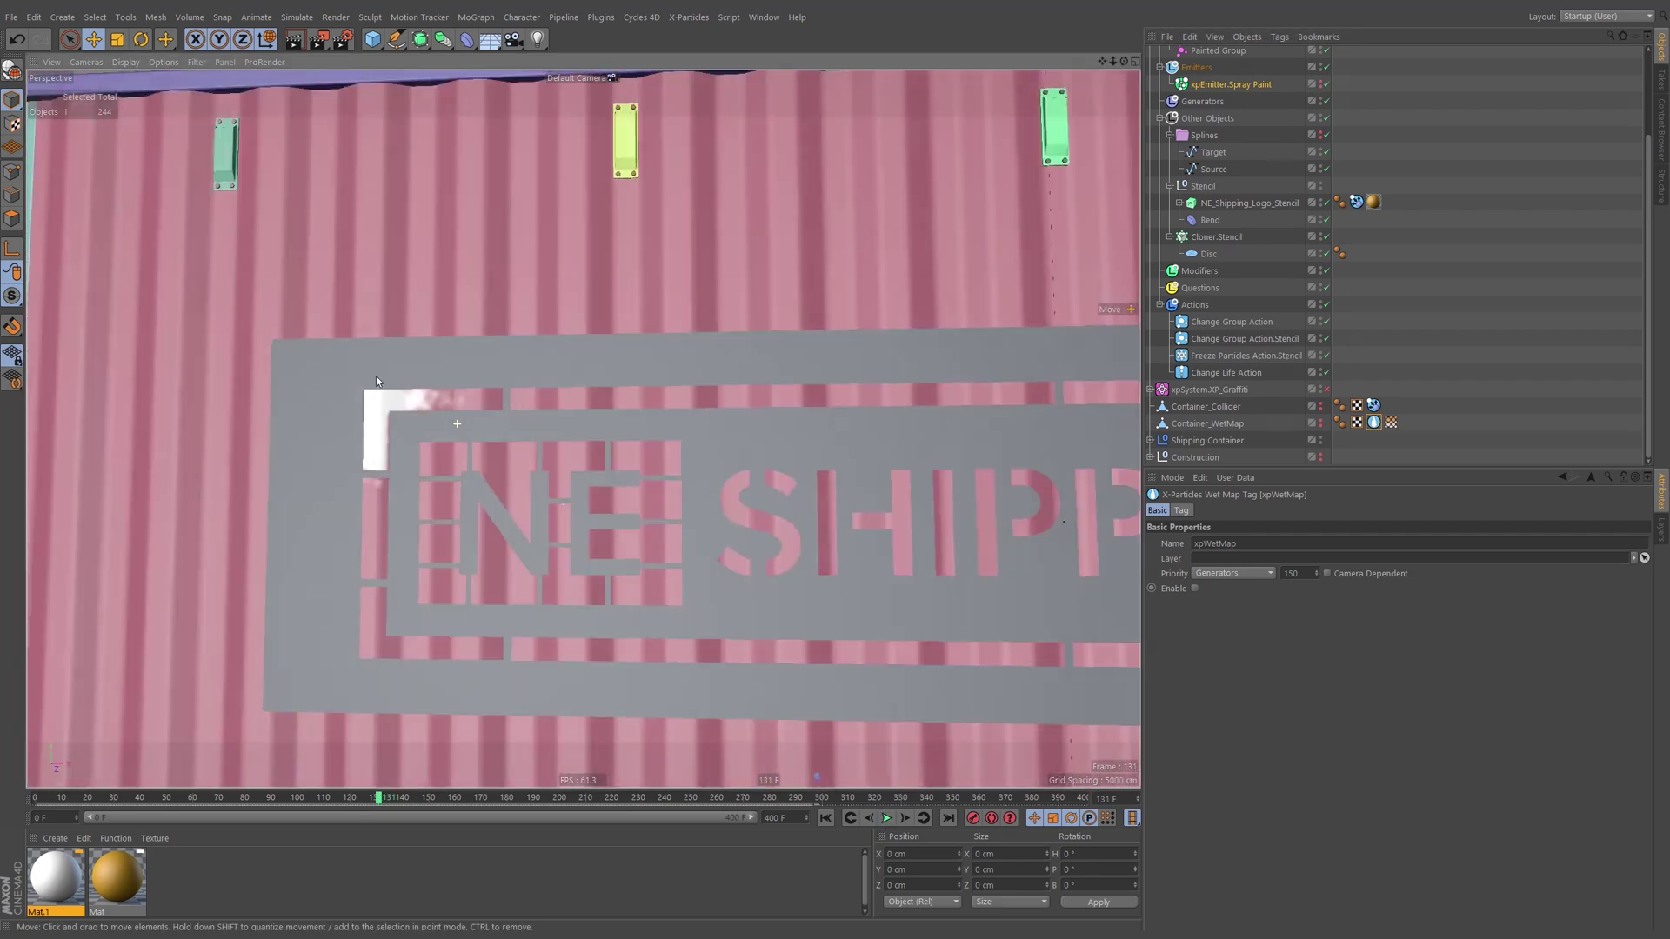
left_click_drag(379, 383, 423, 409, "alt")
left_click(1320, 84)
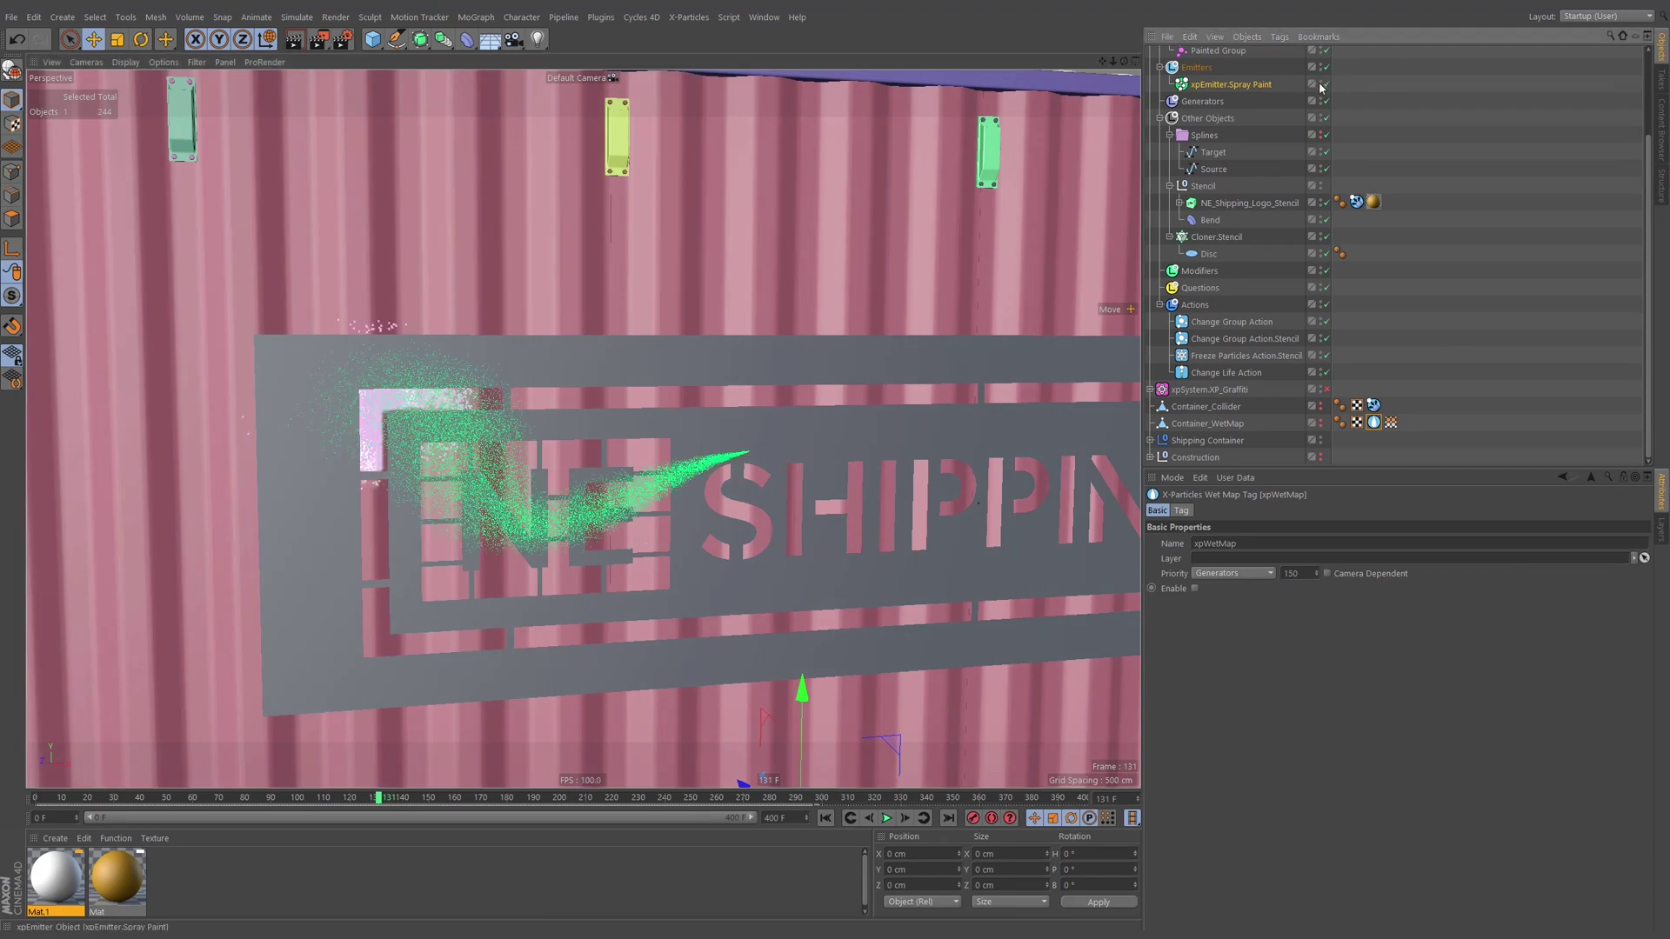
scroll(380, 421, "up", 8)
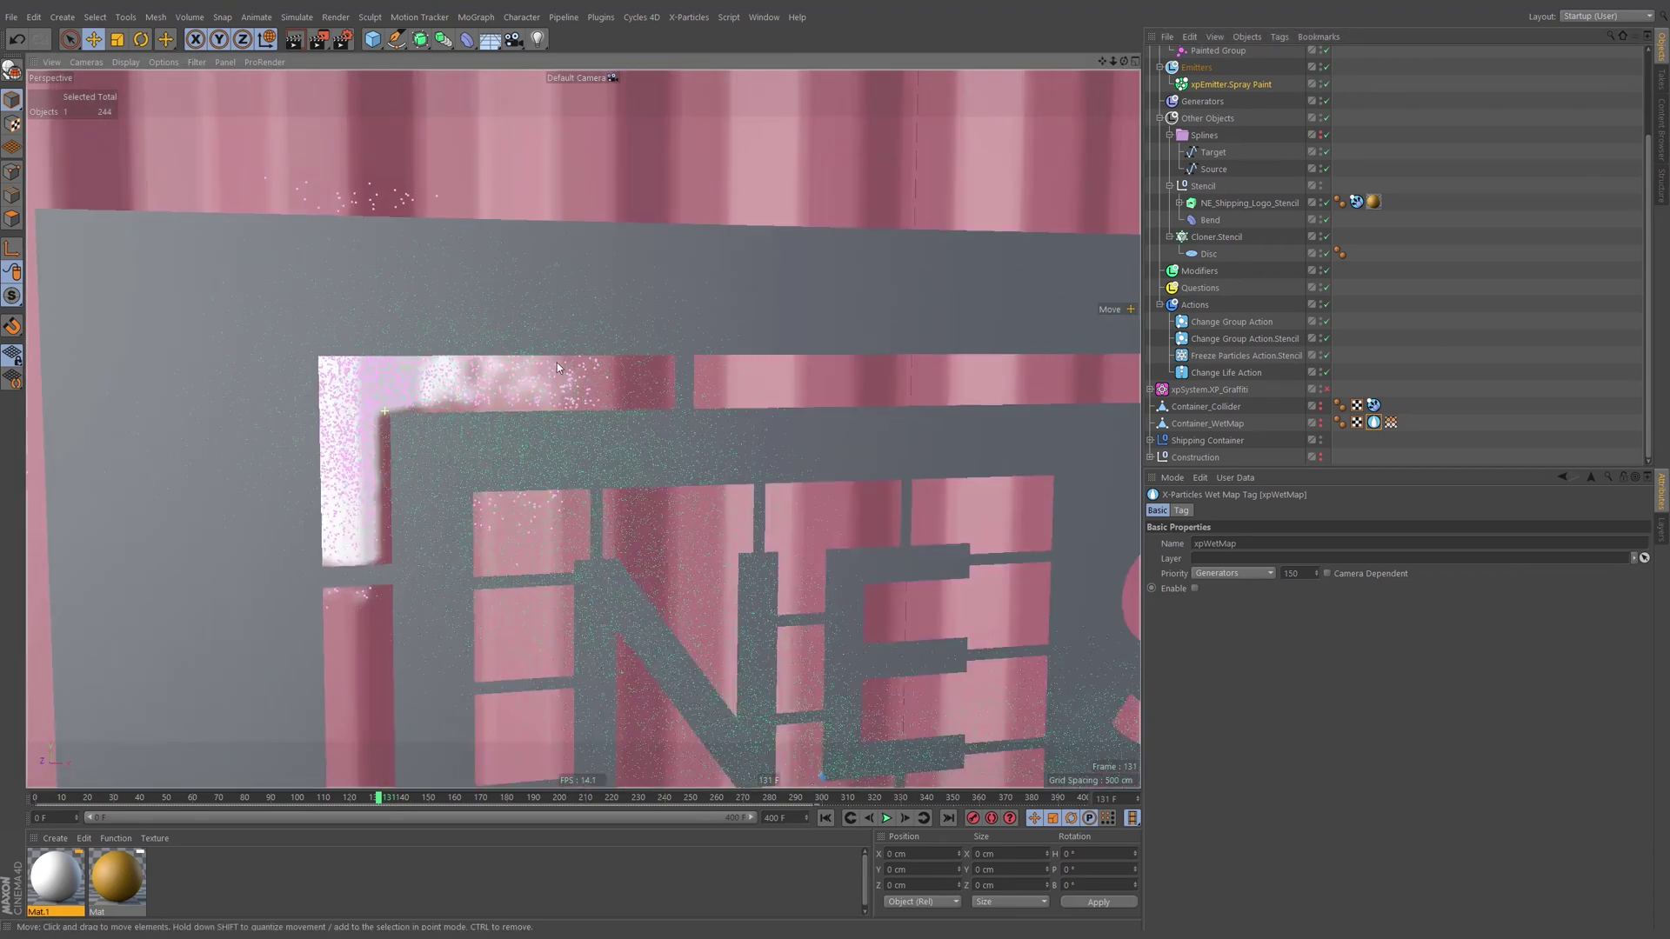
Disable the xpSystem.NE_Shipping_Logo particle system.
scroll(350, 581, "down", 10)
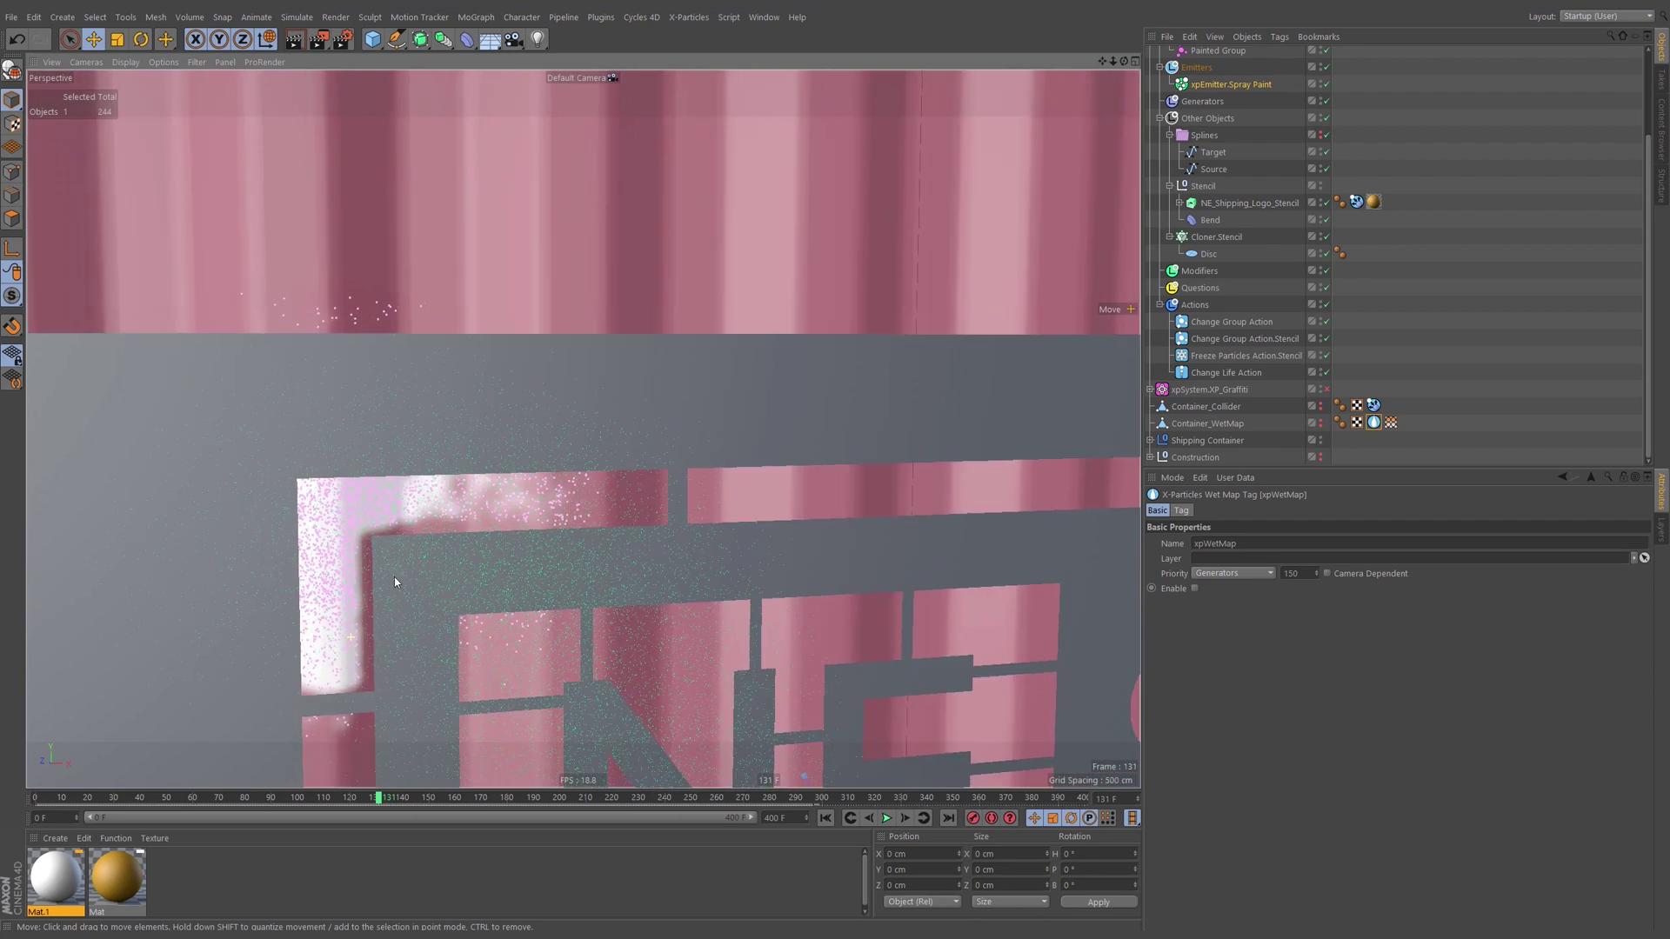
scroll(742, 442, "down", 3)
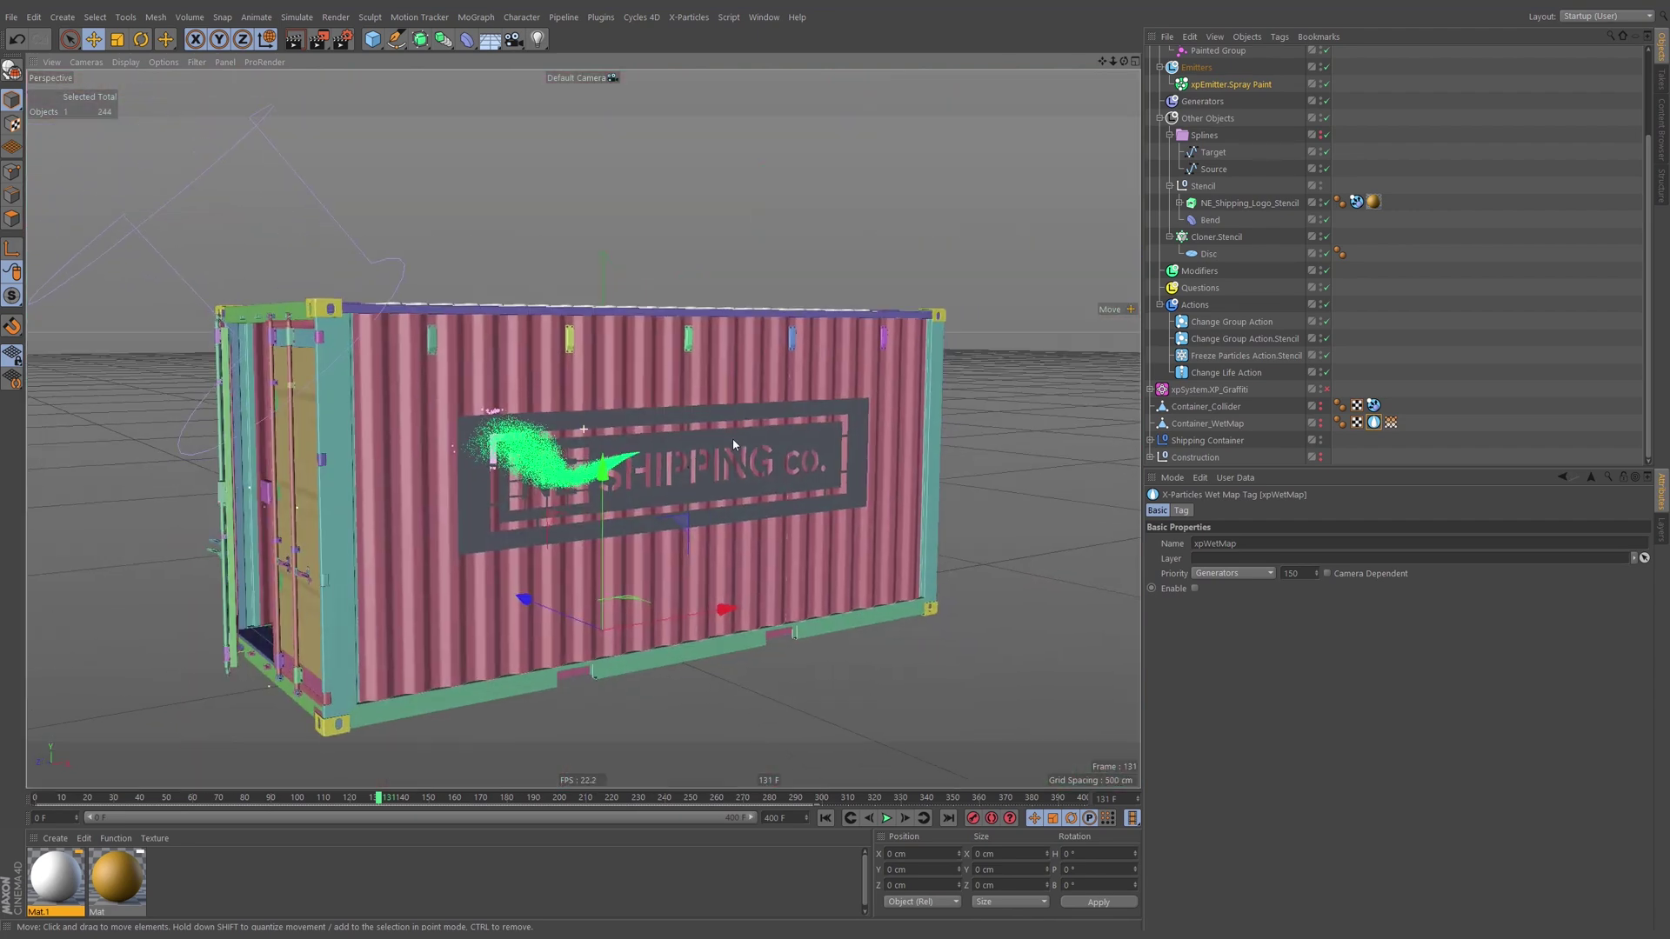
scroll(1385, 227, "up", 3)
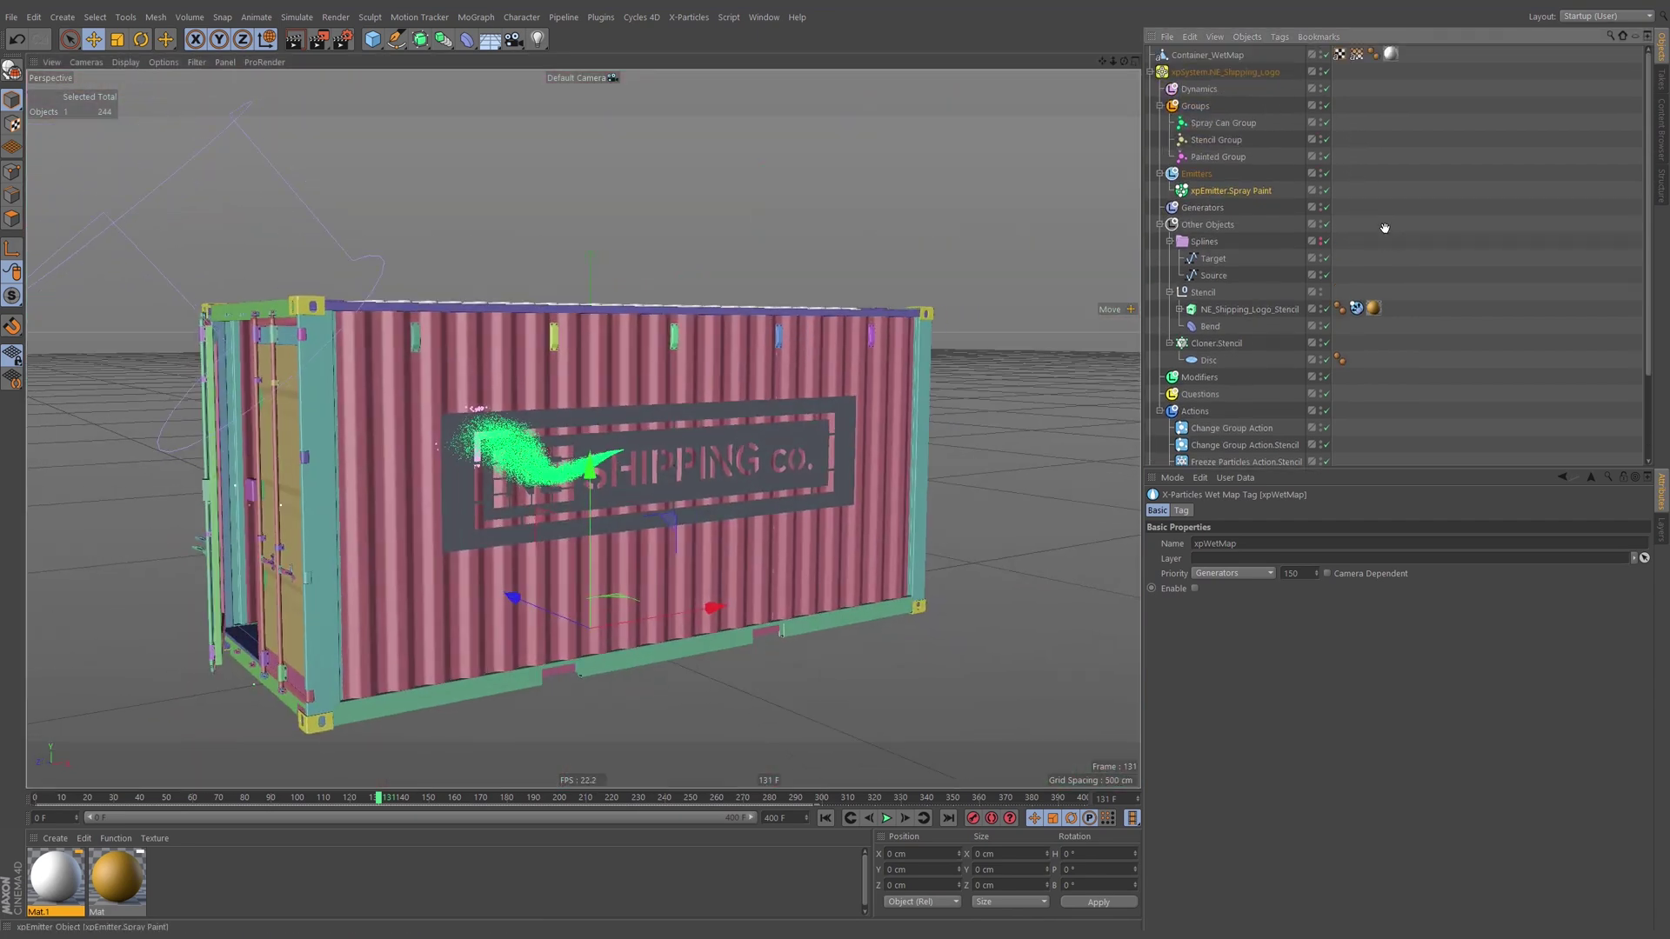
left_click(1326, 71)
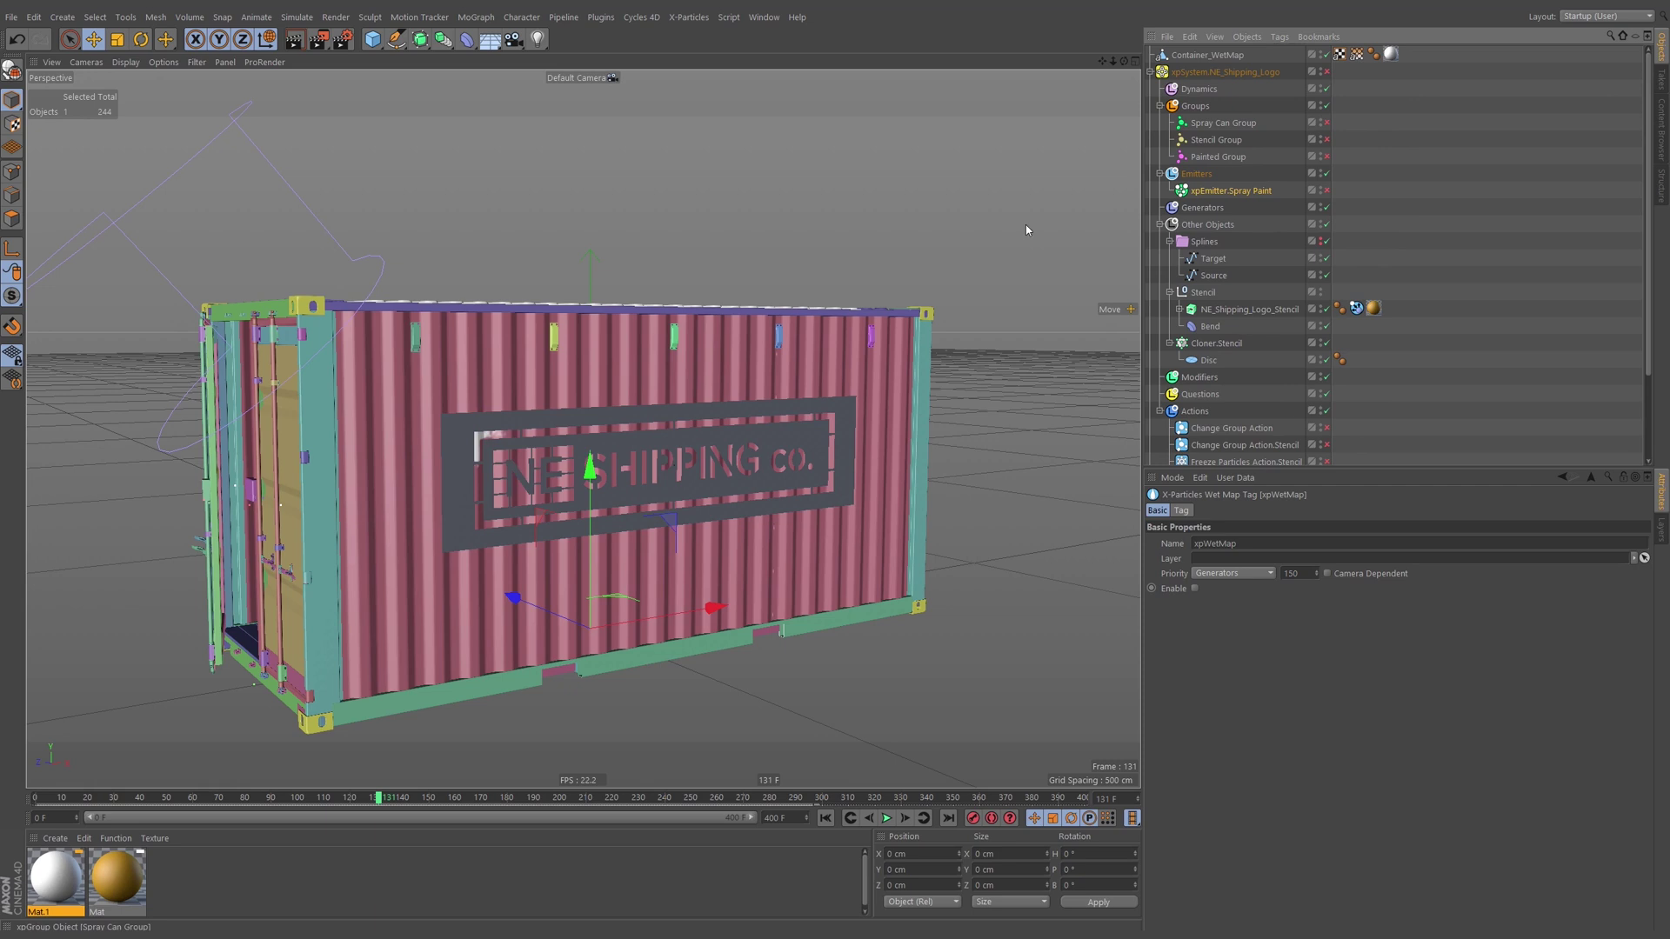
Play the animation from frame 0 and scrub to frame 394 to review the stencil landing and the paint building up.
left_click(823, 820)
left_click(887, 818)
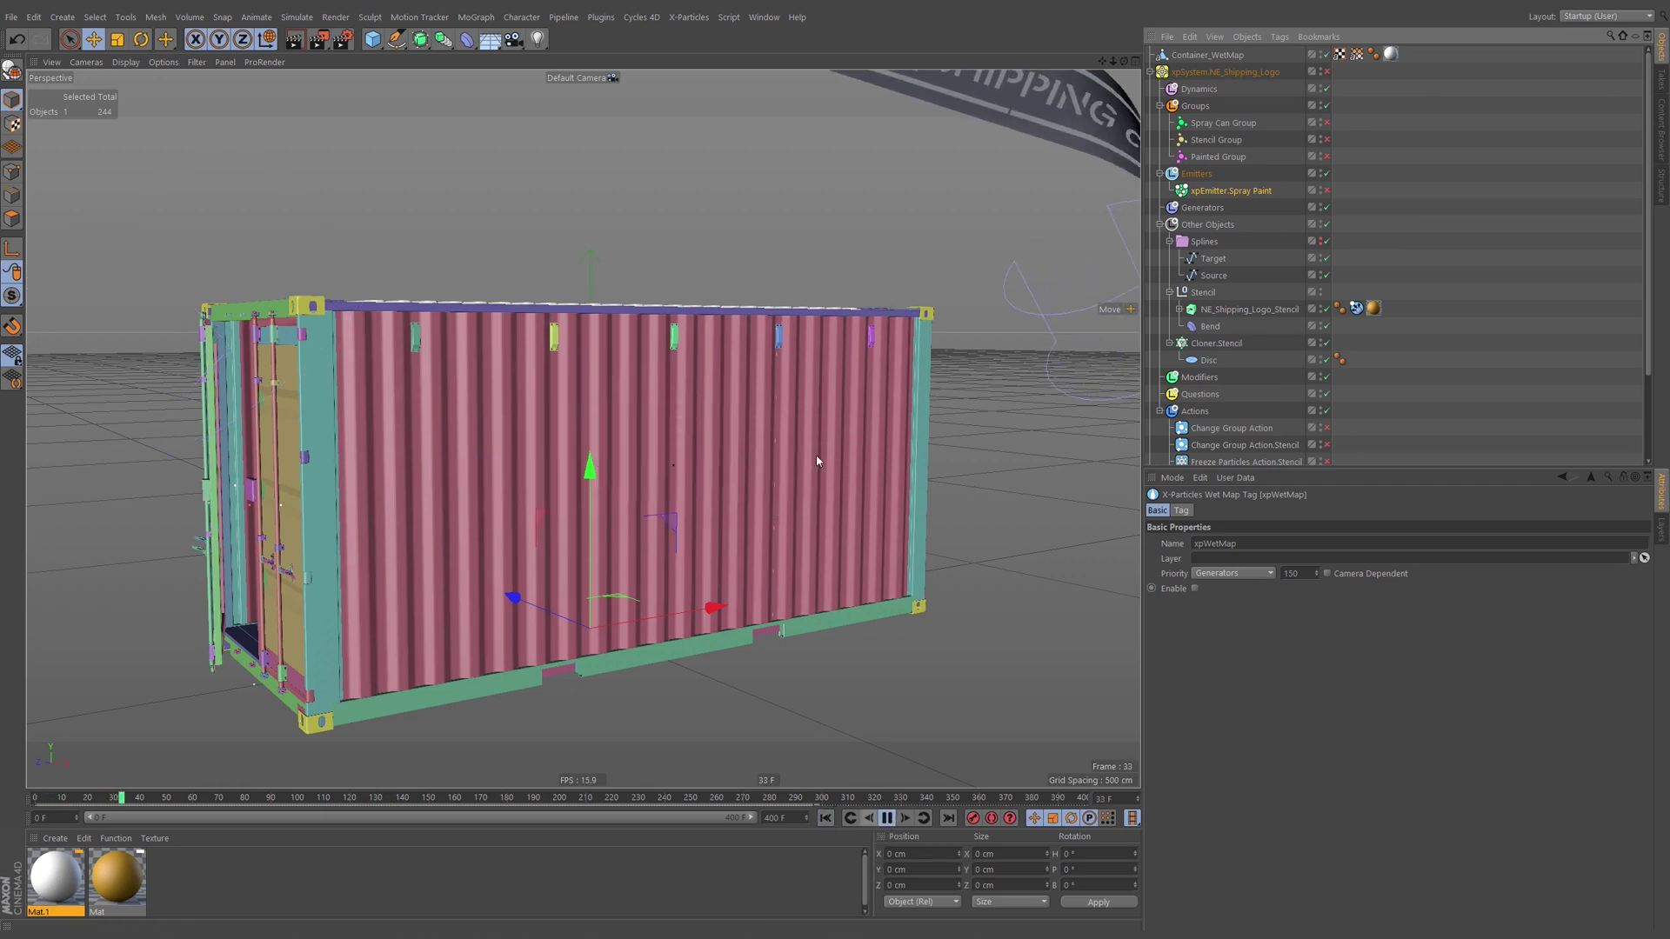
scroll(717, 425, "down", 3)
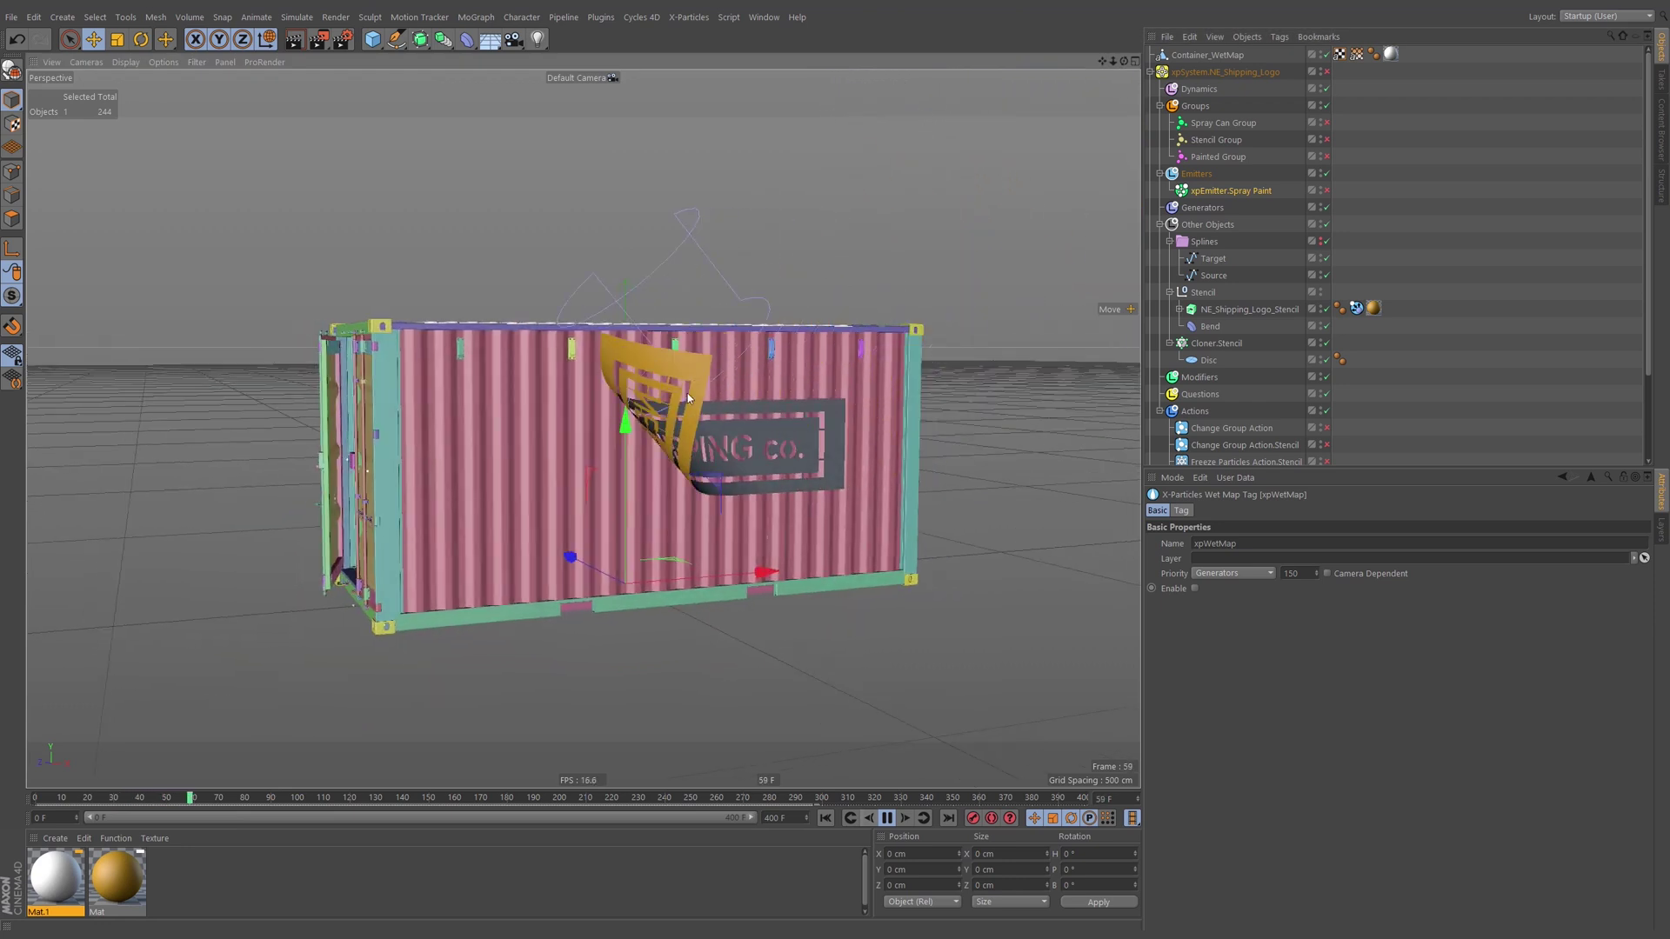
left_click(887, 820)
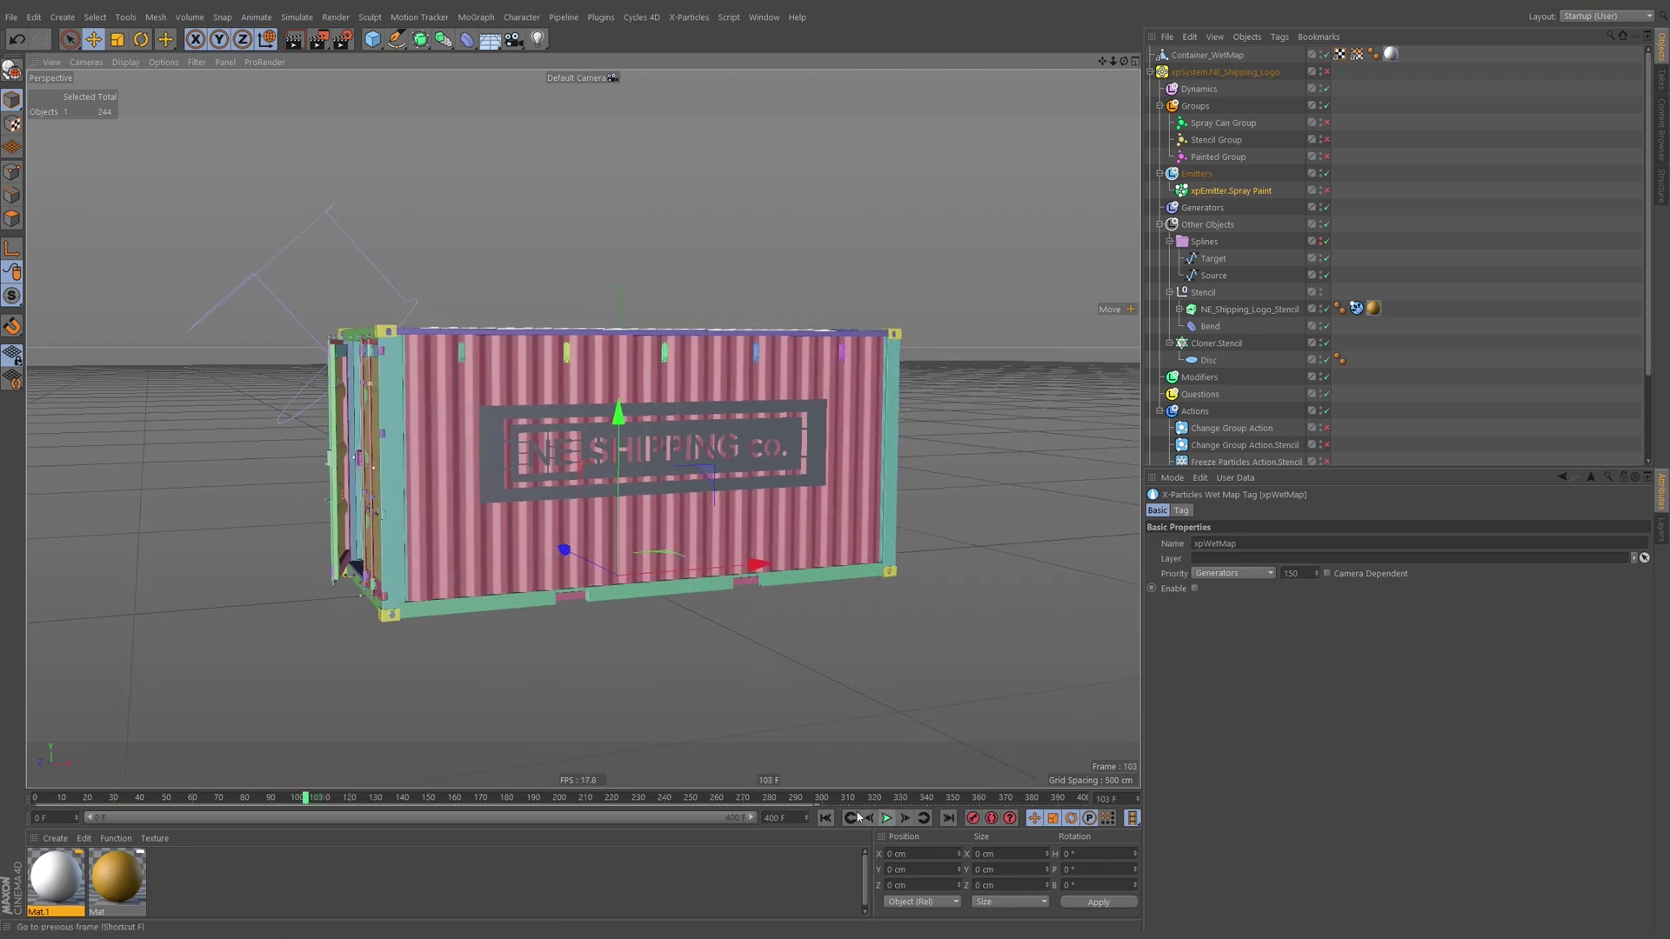
left_click_drag(805, 798, 1049, 789)
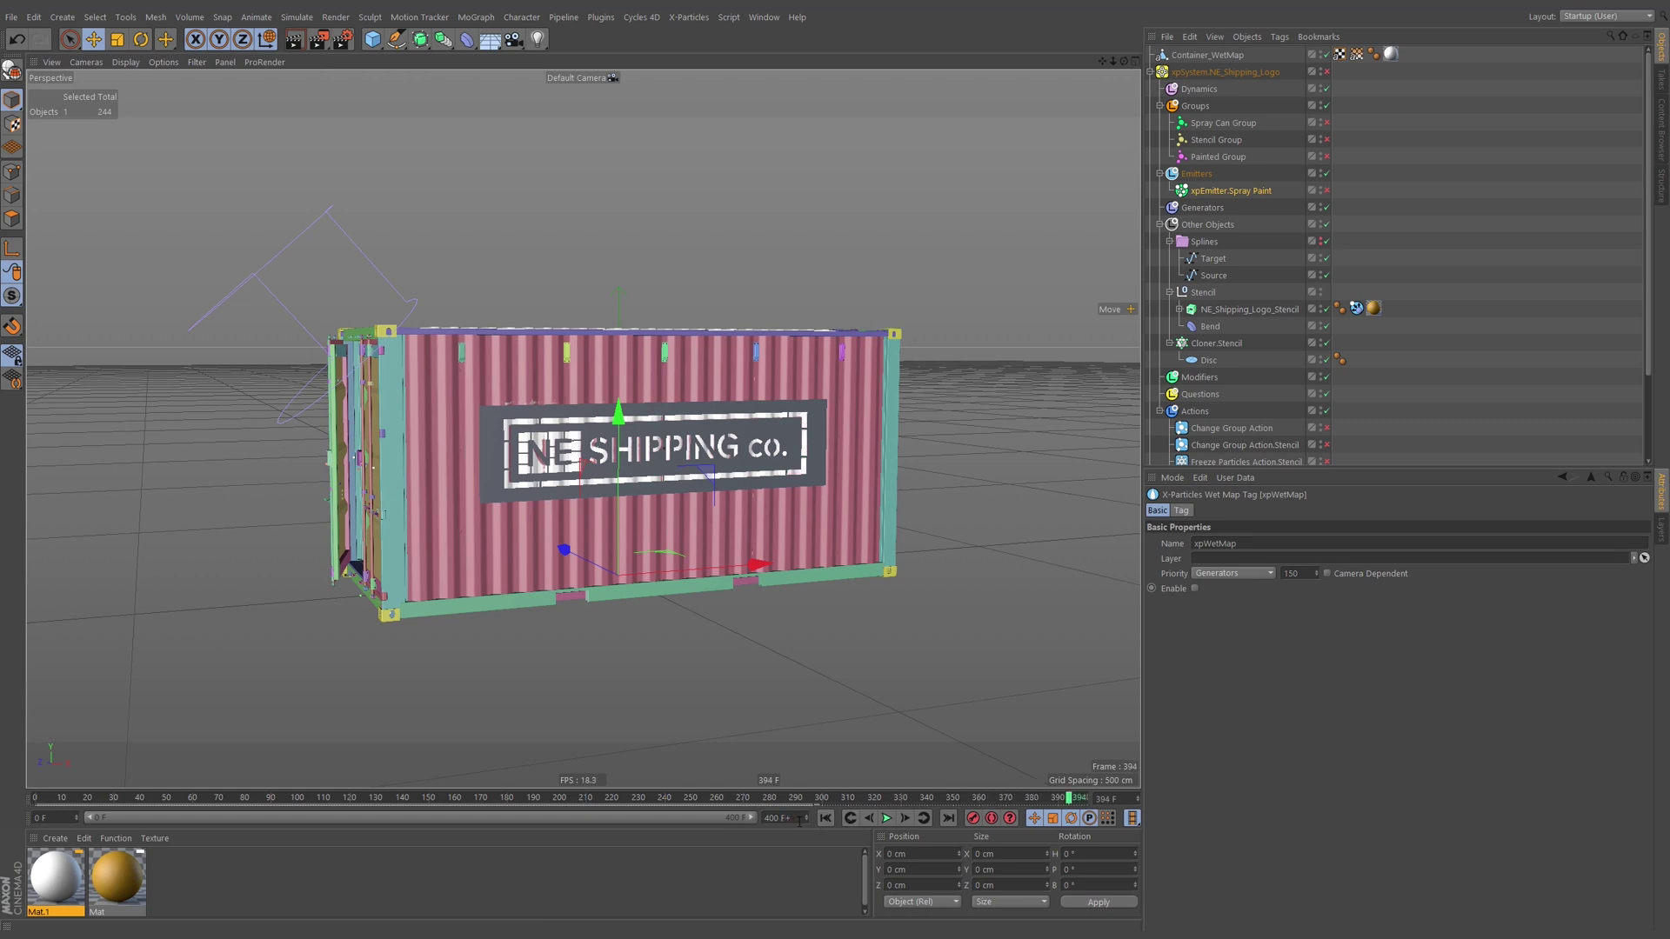
Extend the timeline to 700 F and go to frame 450.
type("0")
key("Return")
left_click_drag(473, 823, 654, 809)
left_click(637, 797)
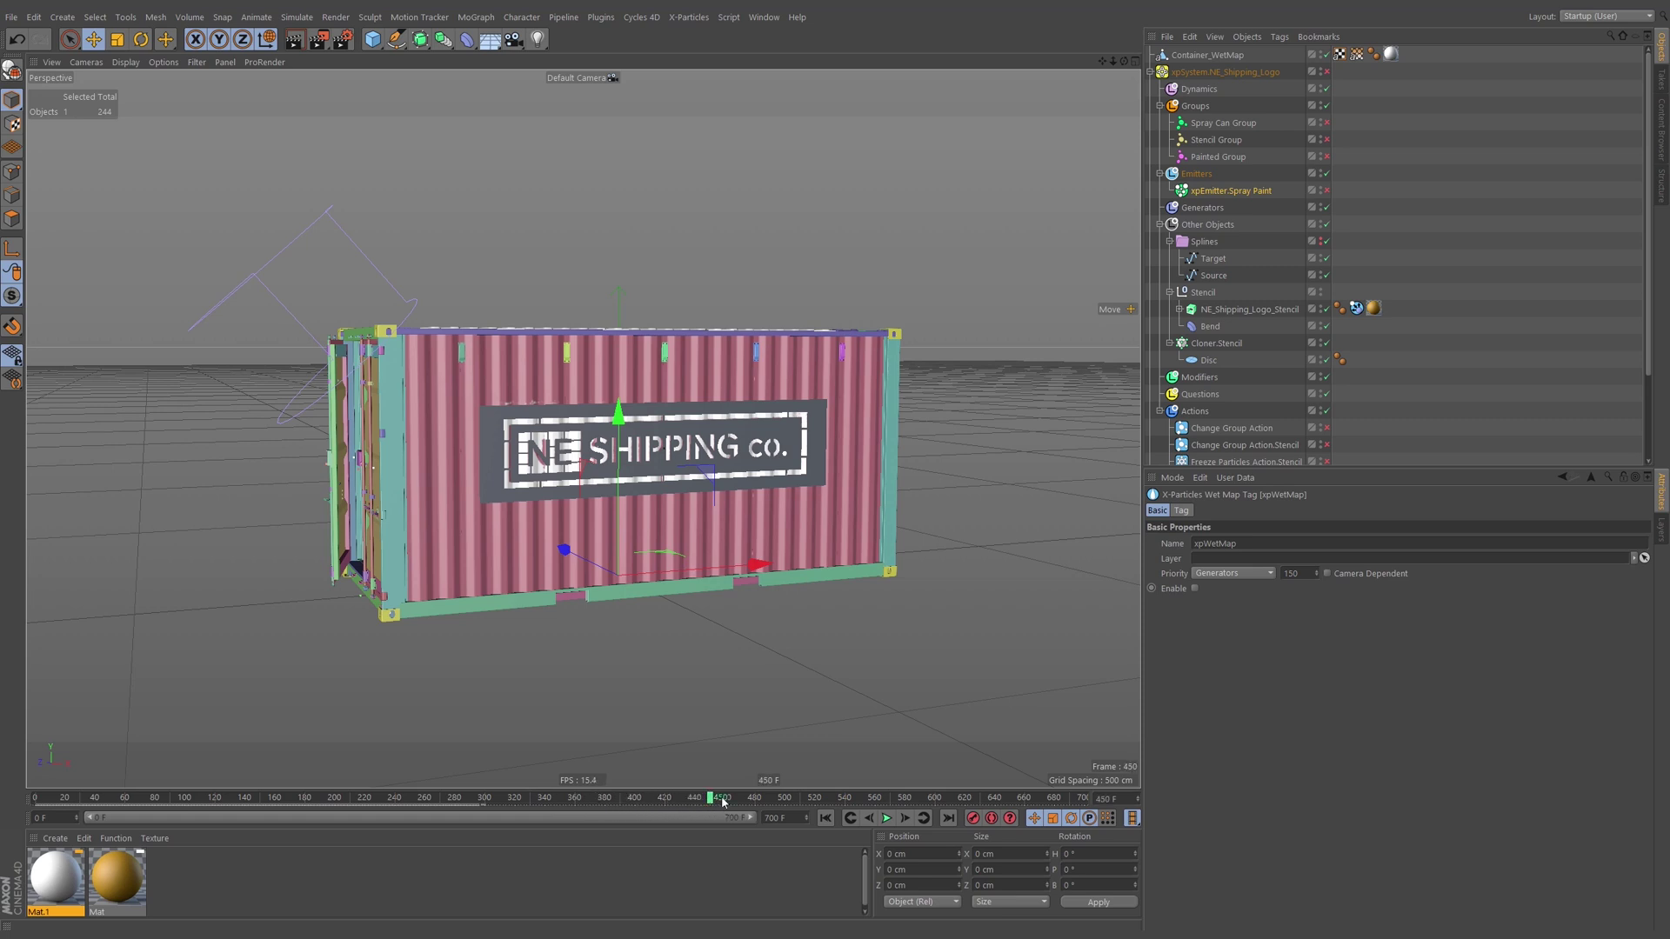
Duplicate the stencil's Bend deformer and rename the two deformers Bend.In and Bend.Out.
left_click(1230, 190)
left_click(1226, 326)
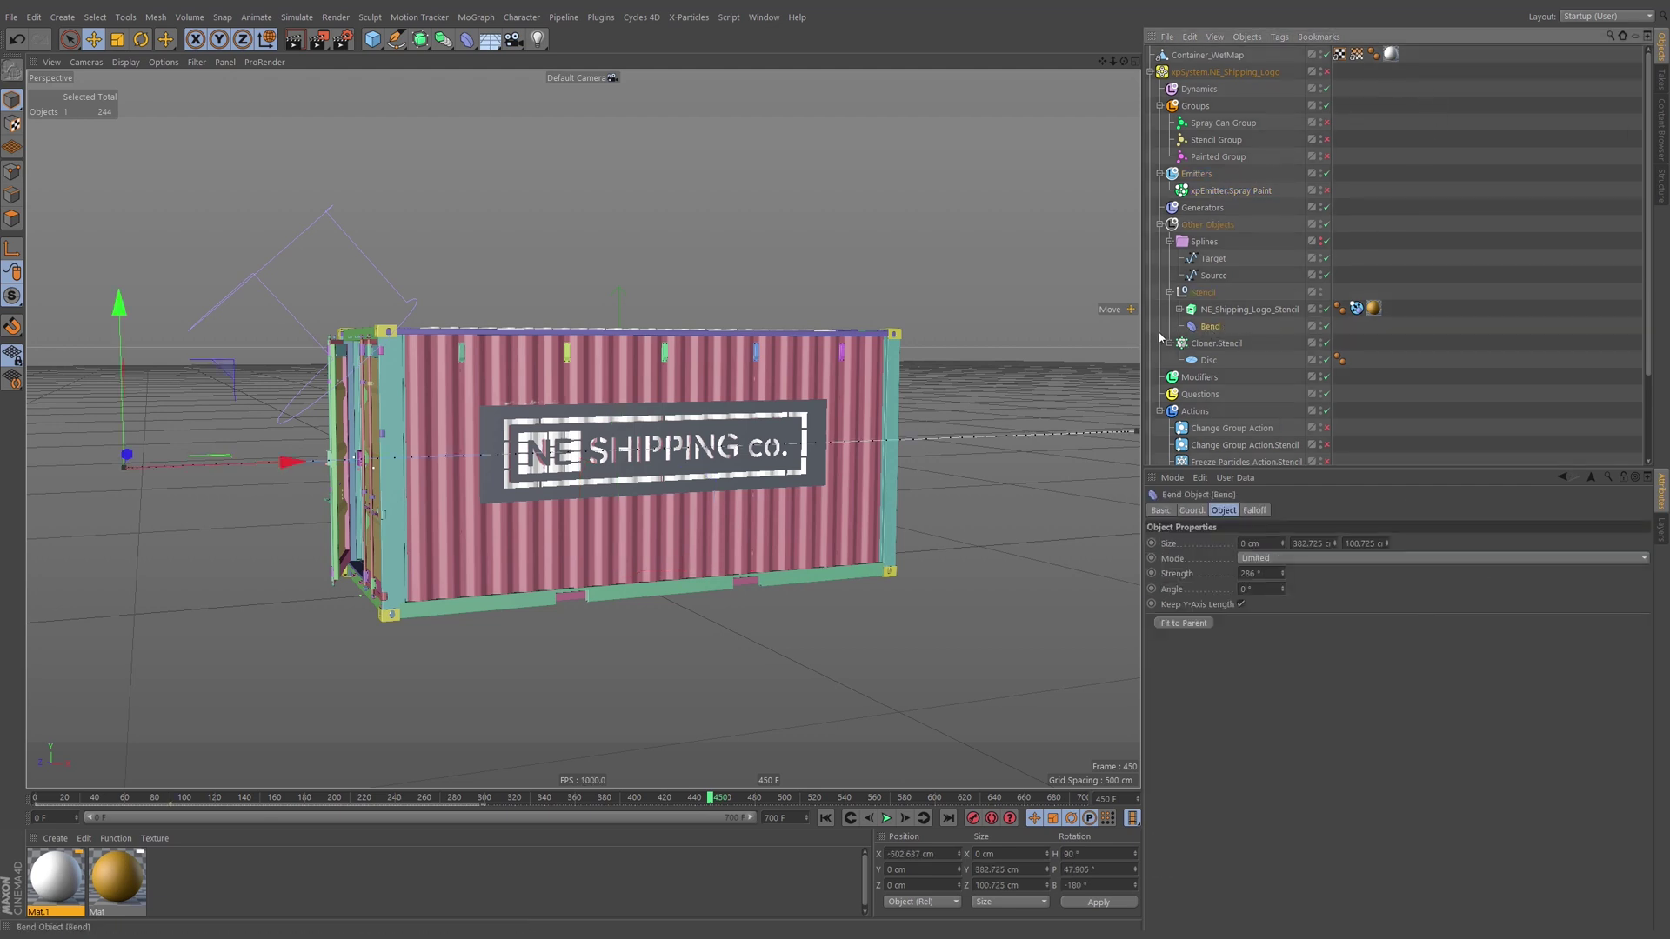
left_click_drag(1210, 335, 1212, 339, "ctrl")
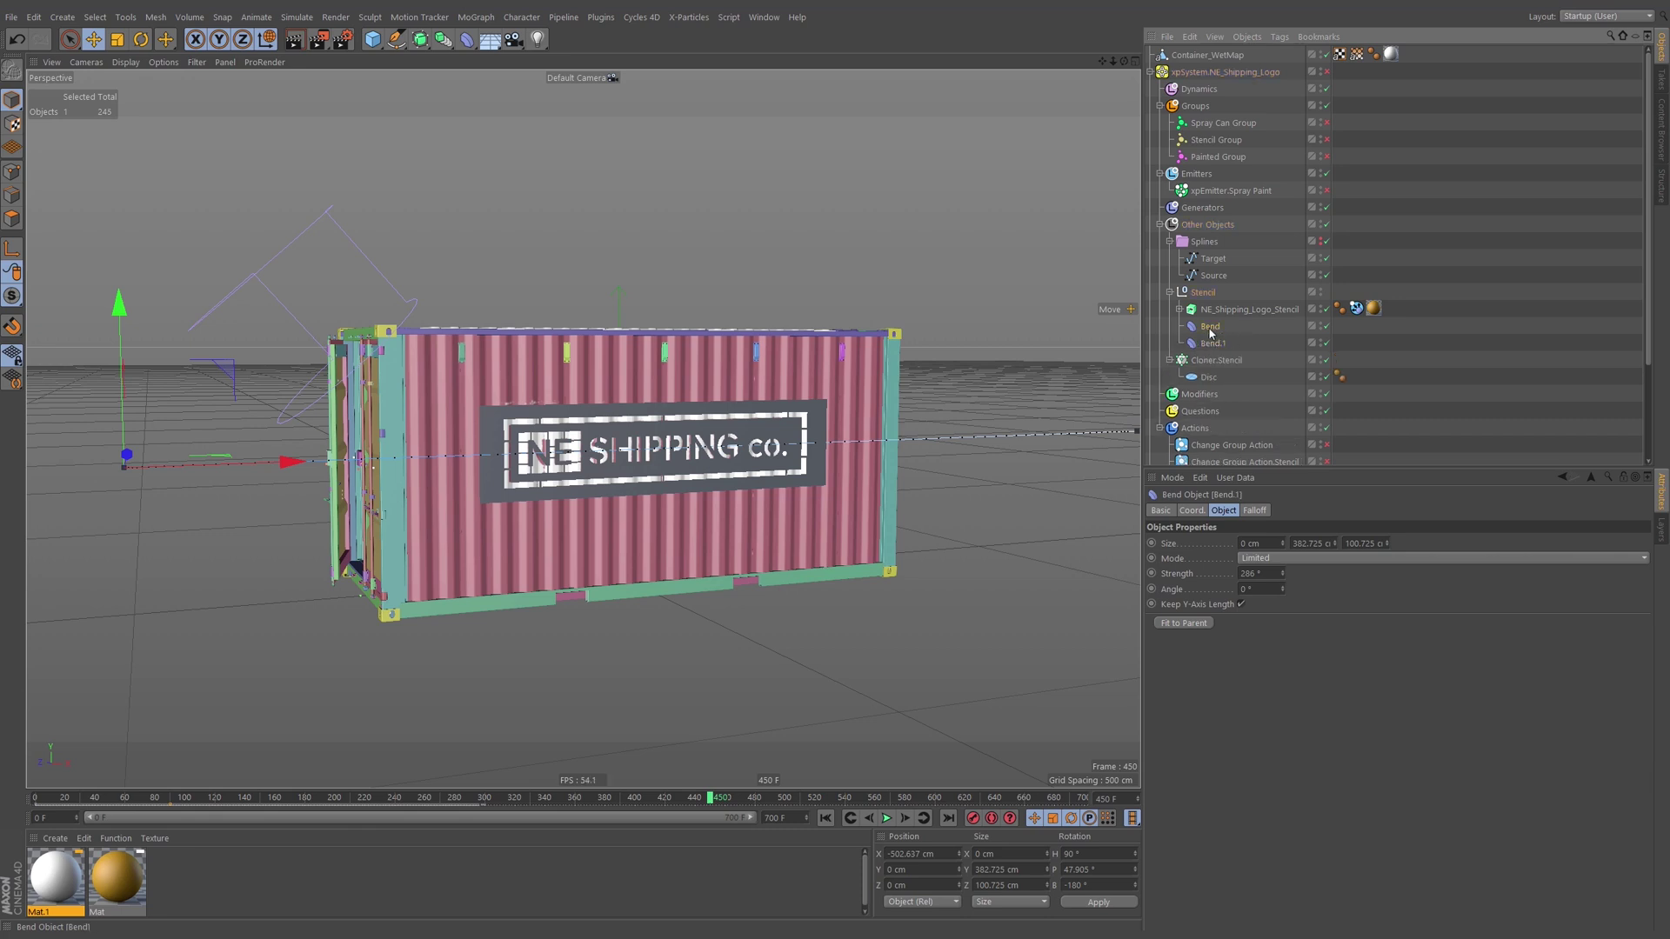
double_click(1235, 327)
type(".In")
key("Return")
double_click(1213, 343)
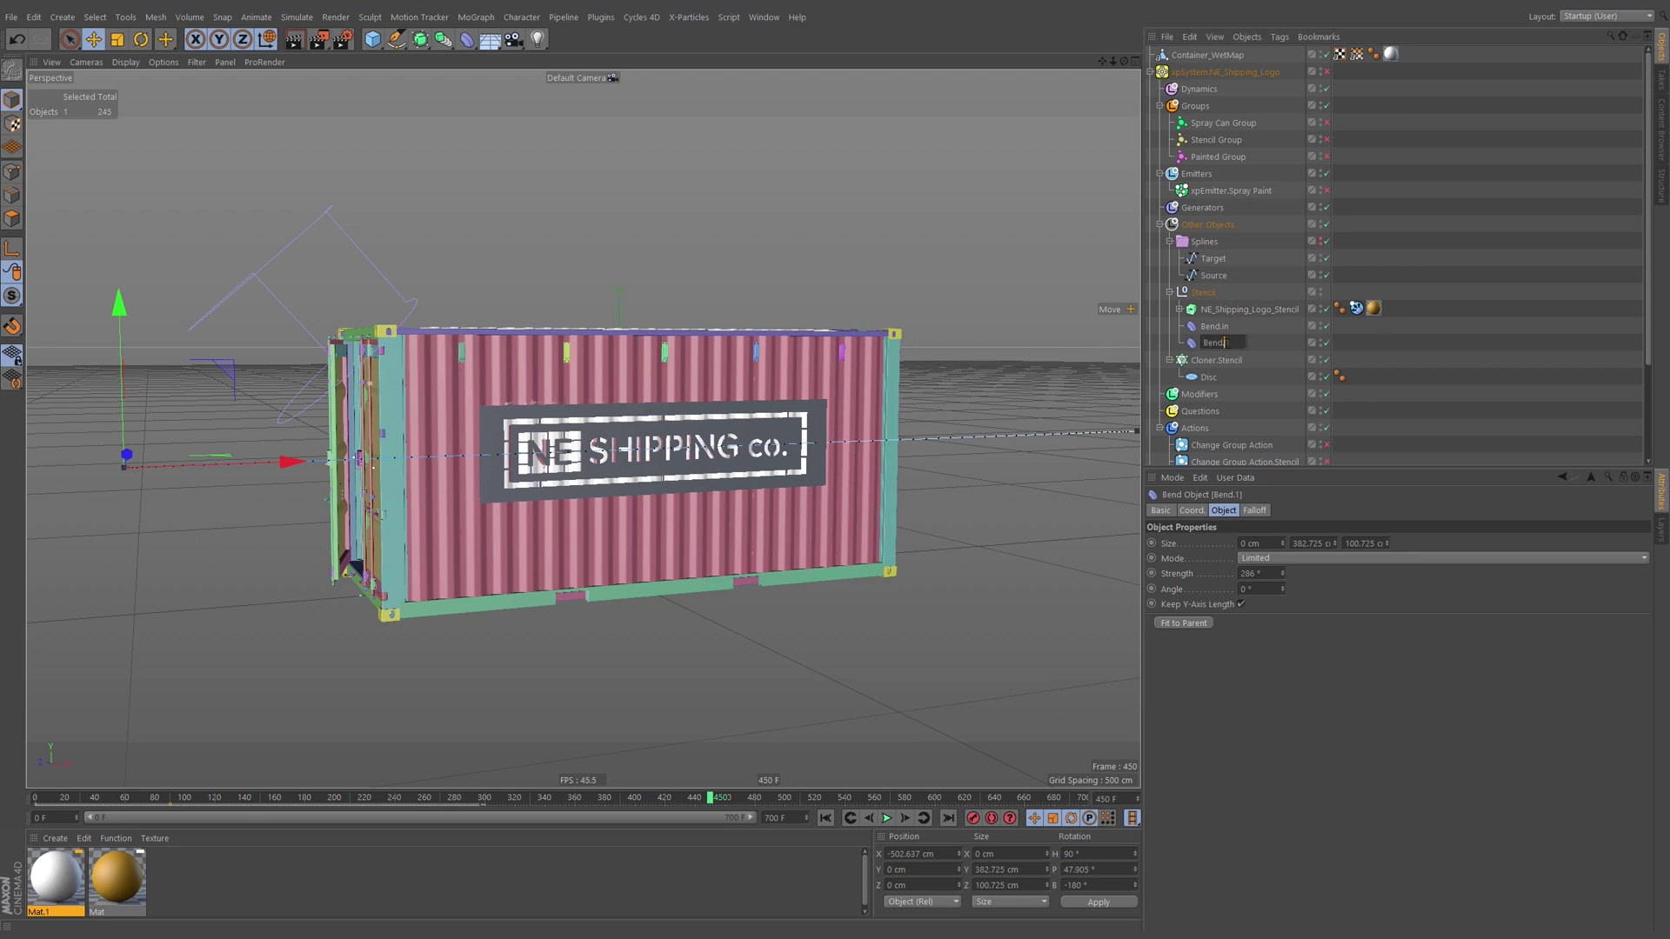
type("Out")
key("Return")
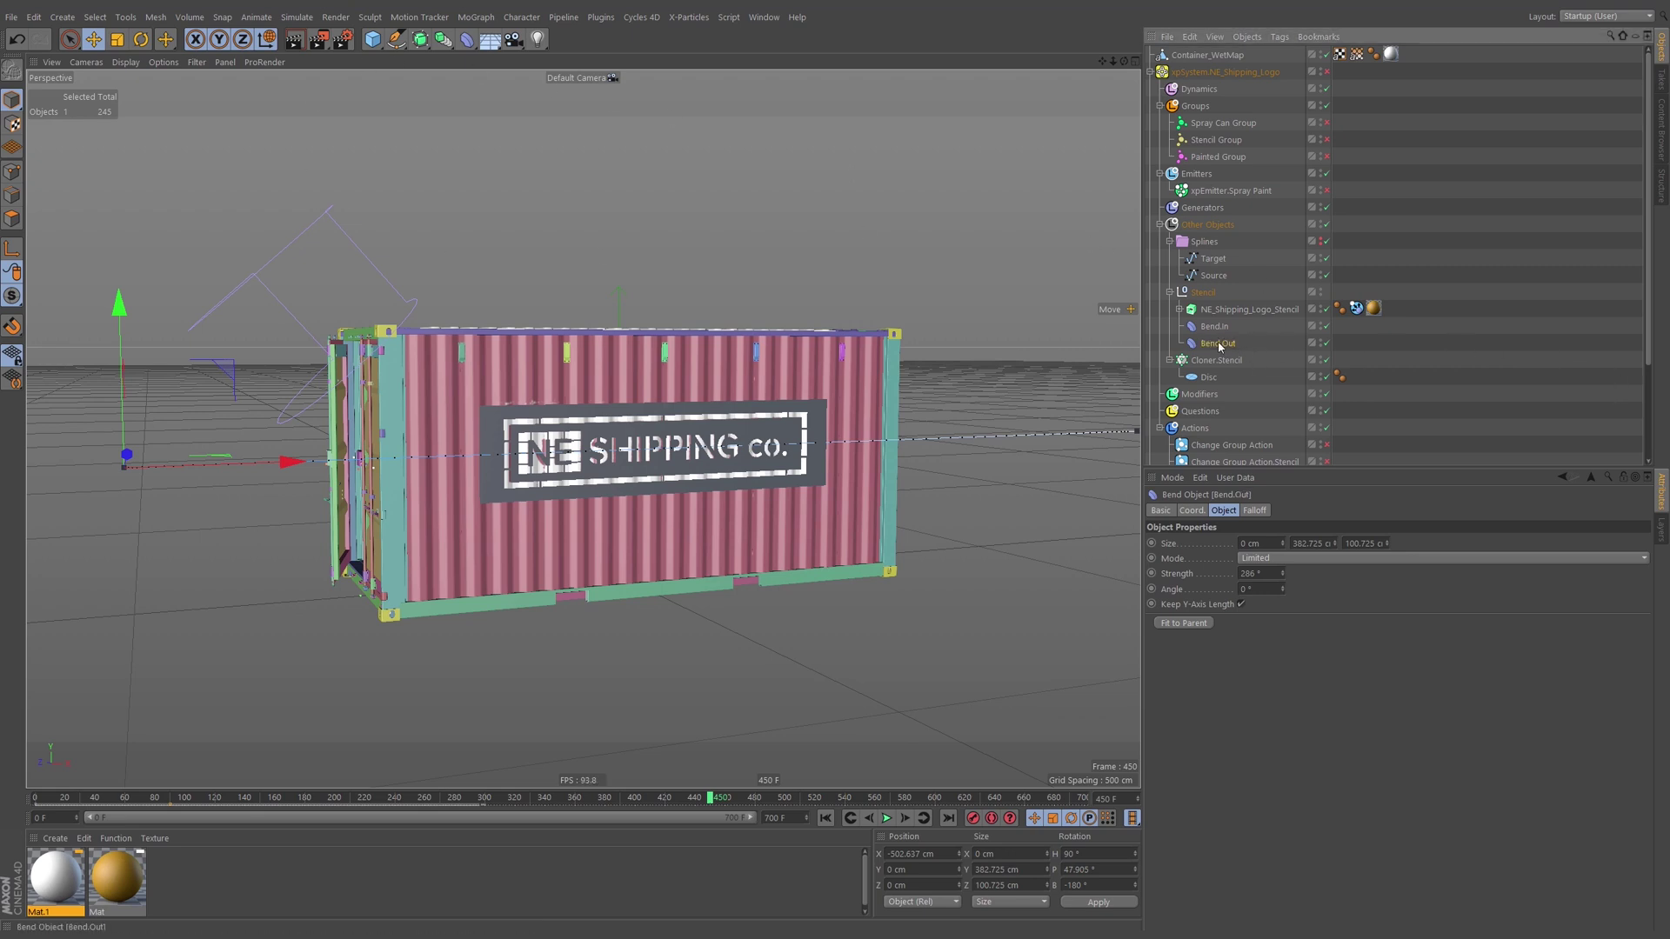
Rotate Bend.Out to a pitch of about -42° and place it near the "Co." end of the stencil at about X 240 cm, Y -70 cm.
left_click(1191, 511)
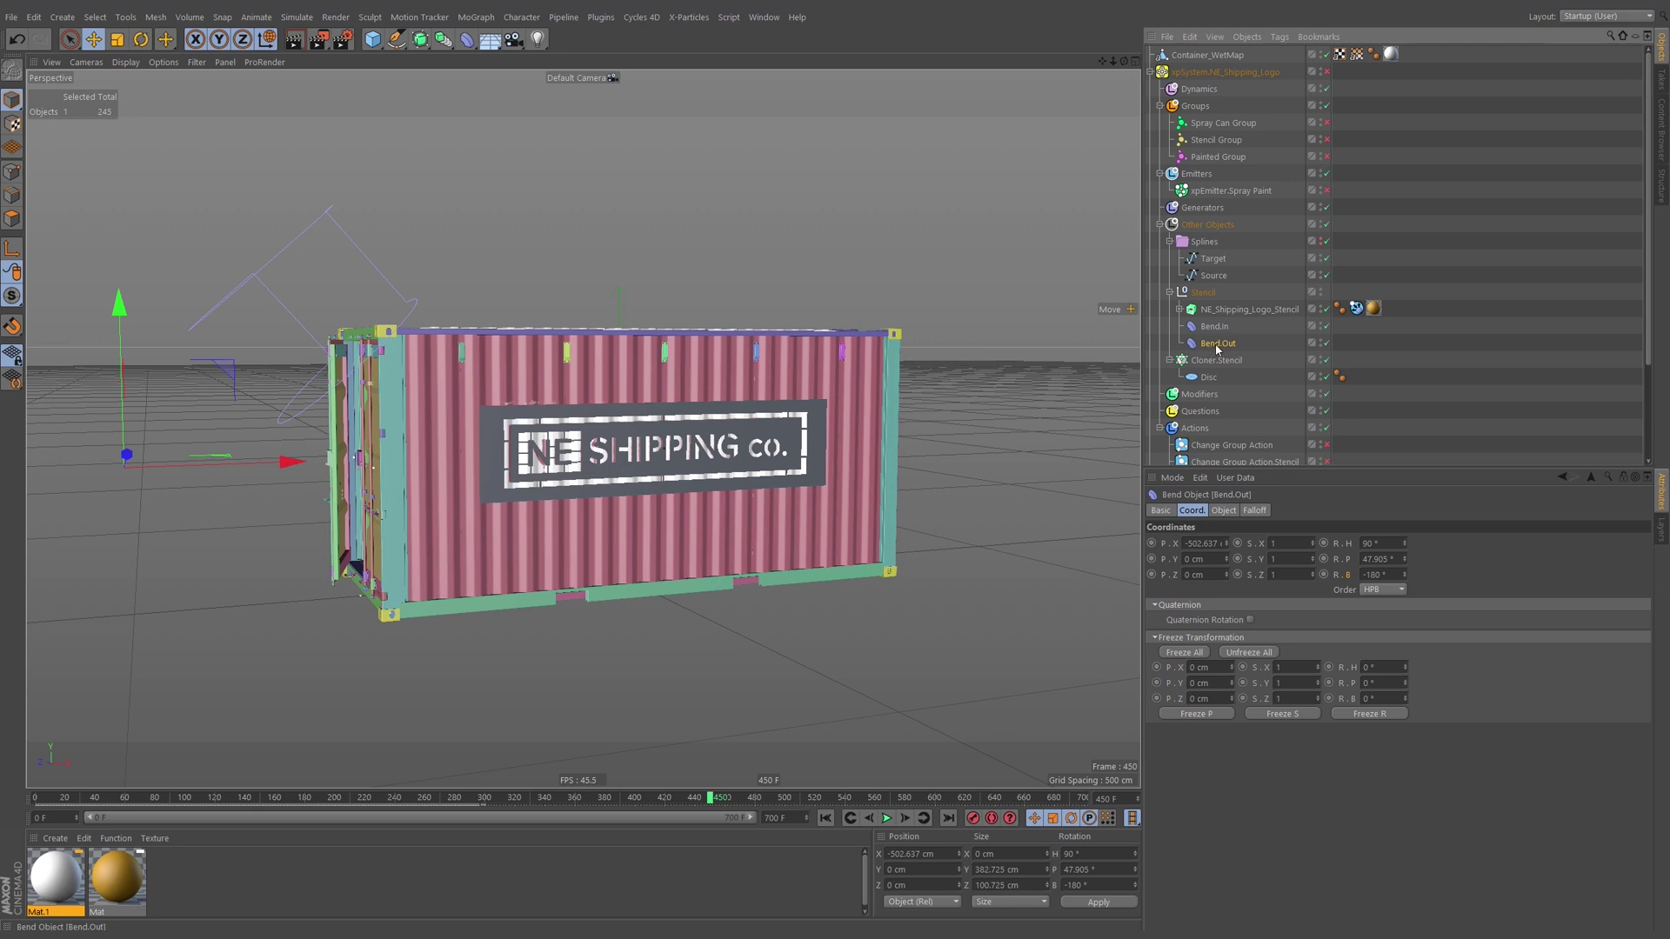
left_click_drag(263, 460, 696, 568)
key("r")
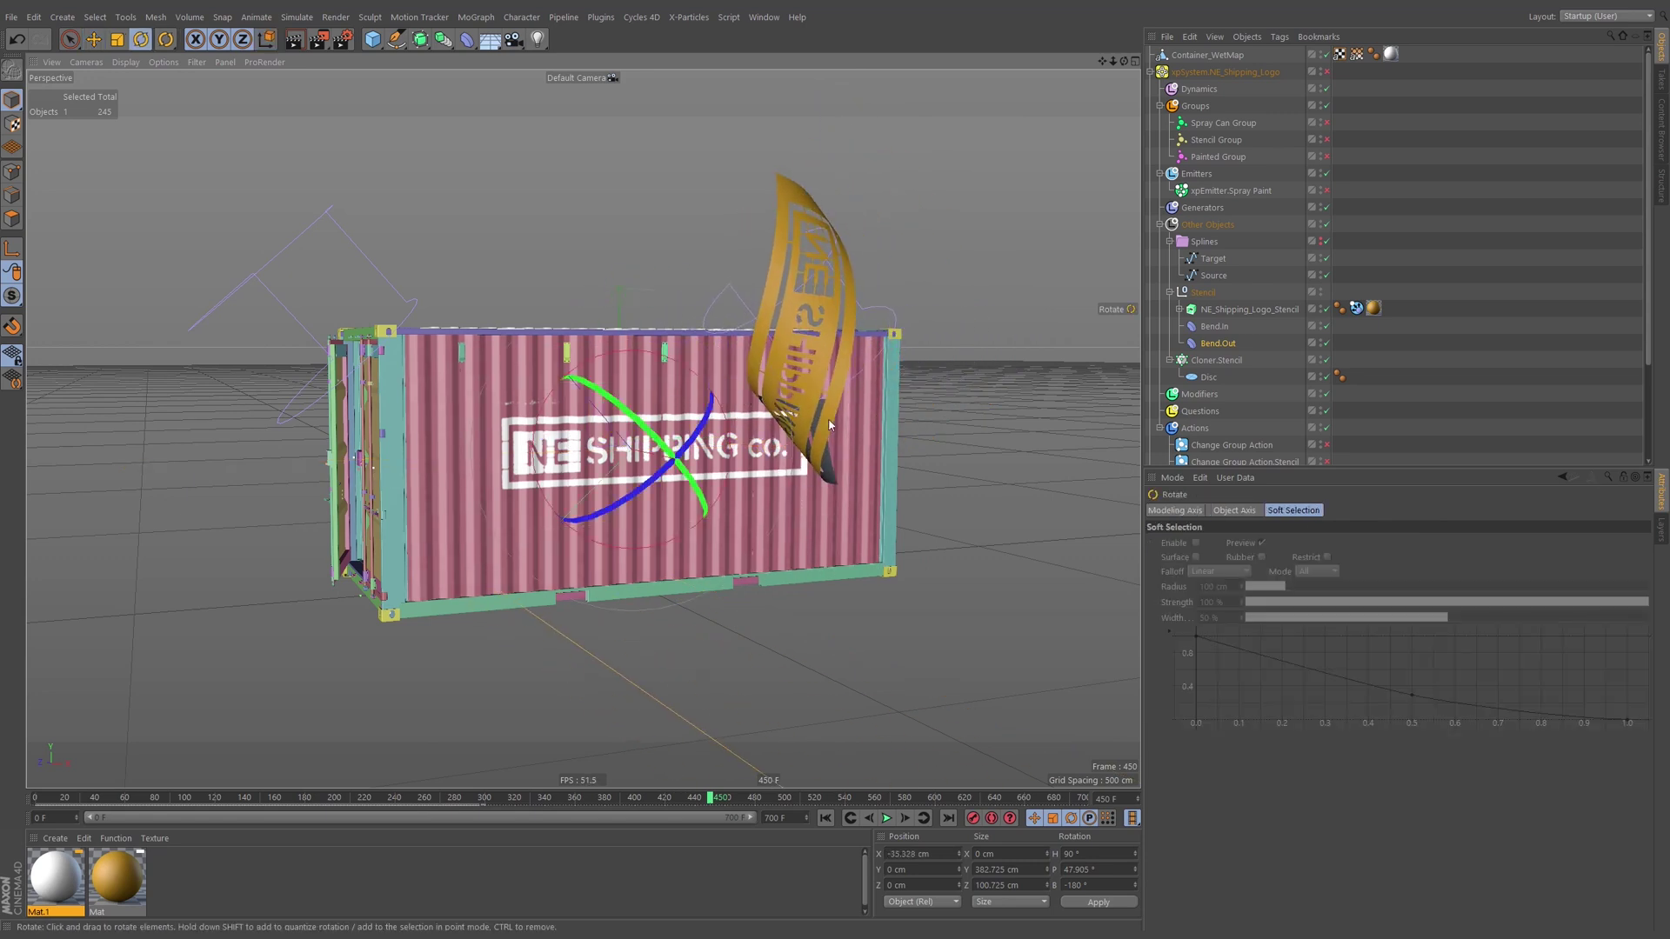
left_click_drag(536, 435, 616, 544)
key("ctrl+z")
left_click_drag(550, 404, 590, 523)
key("e")
left_click_drag(758, 461, 1096, 477)
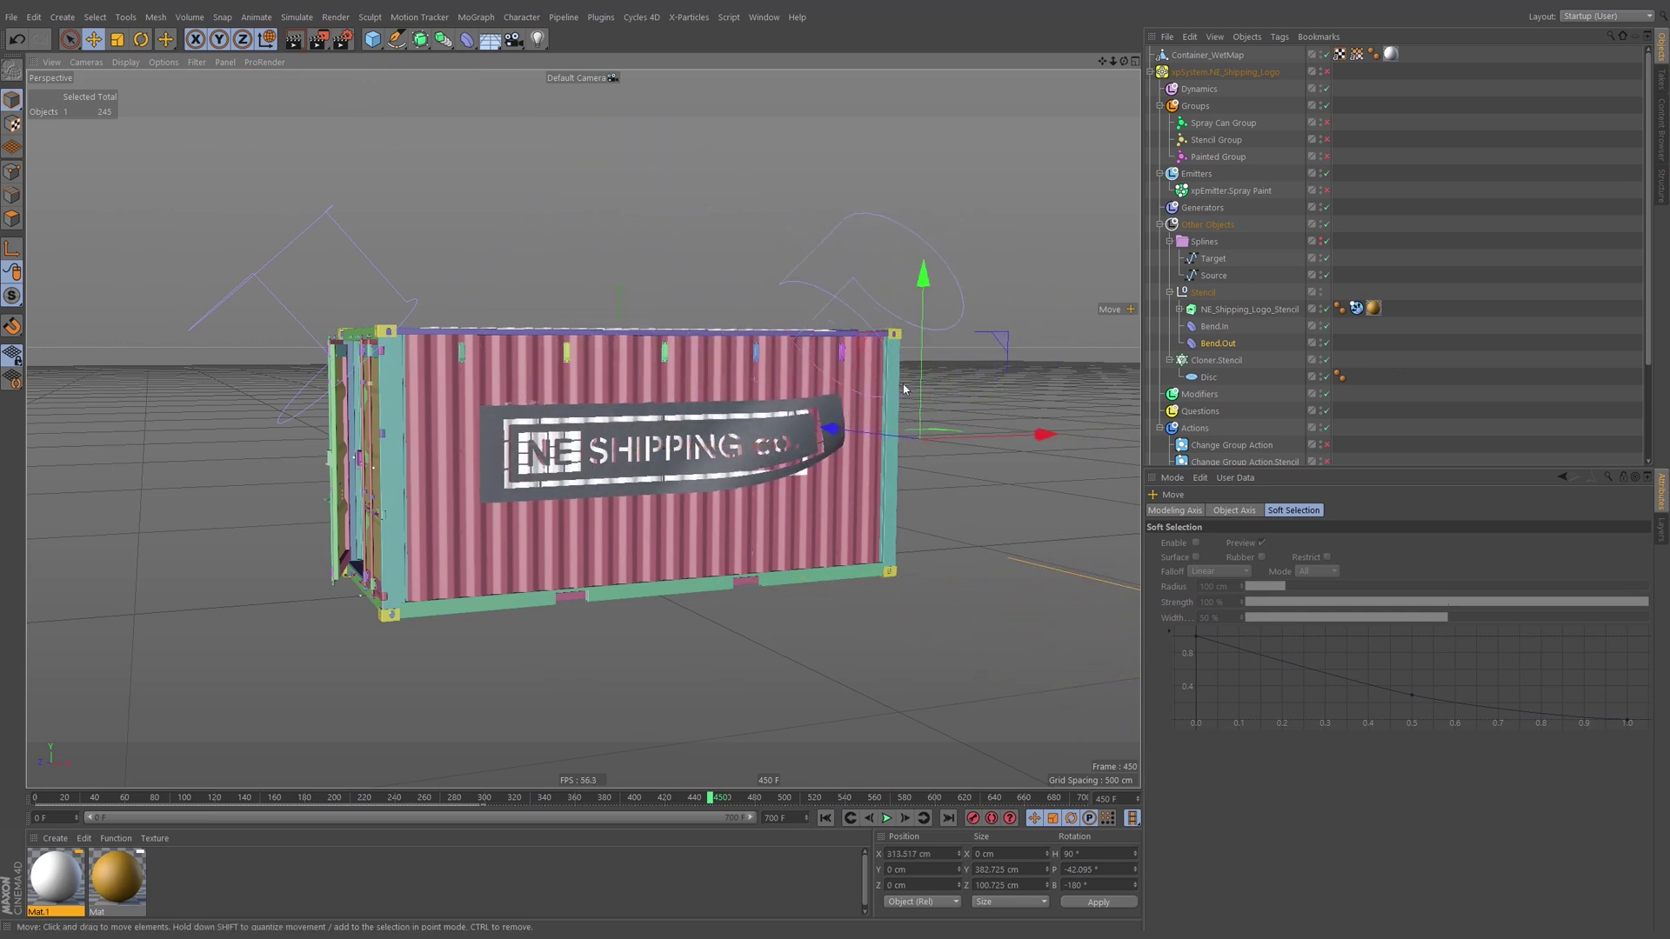
left_click_drag(1003, 341, 982, 404)
mouse_move(1009, 499)
left_mouse_down()
mouse_move(950, 513)
mouse_move(981, 507)
left_mouse_up()
Set Bend.Out's Strength to 590°, move it clear of the stencil to about X 479 cm, and enable autokeying at frame 450.
left_click(1226, 344)
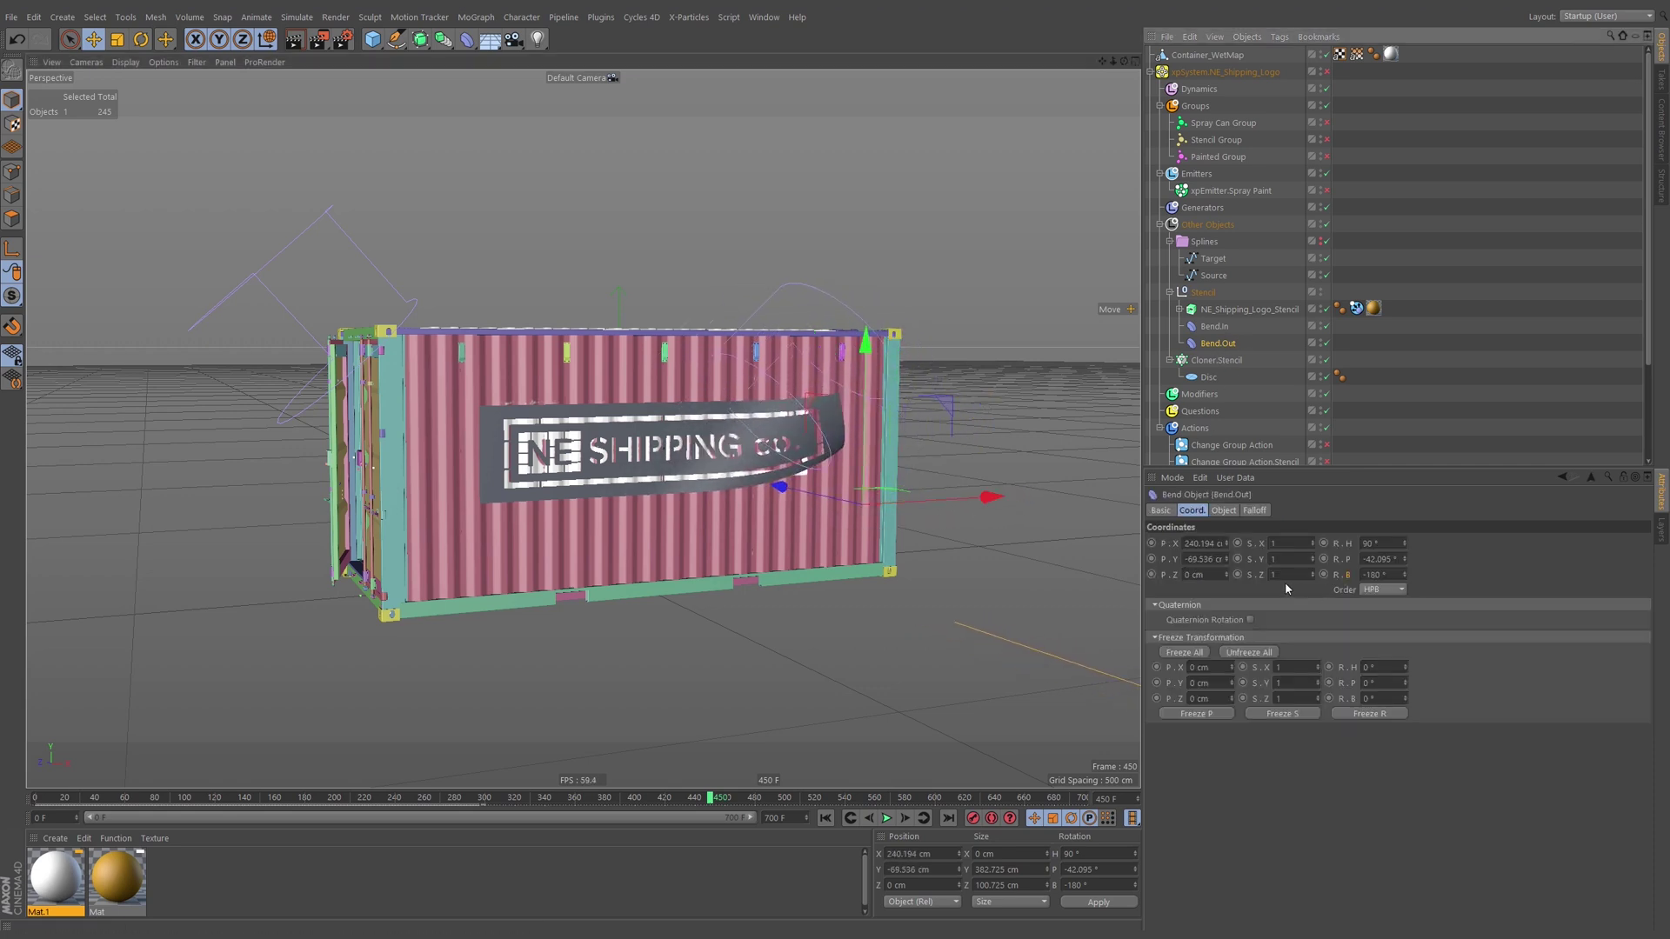
left_click(1223, 511)
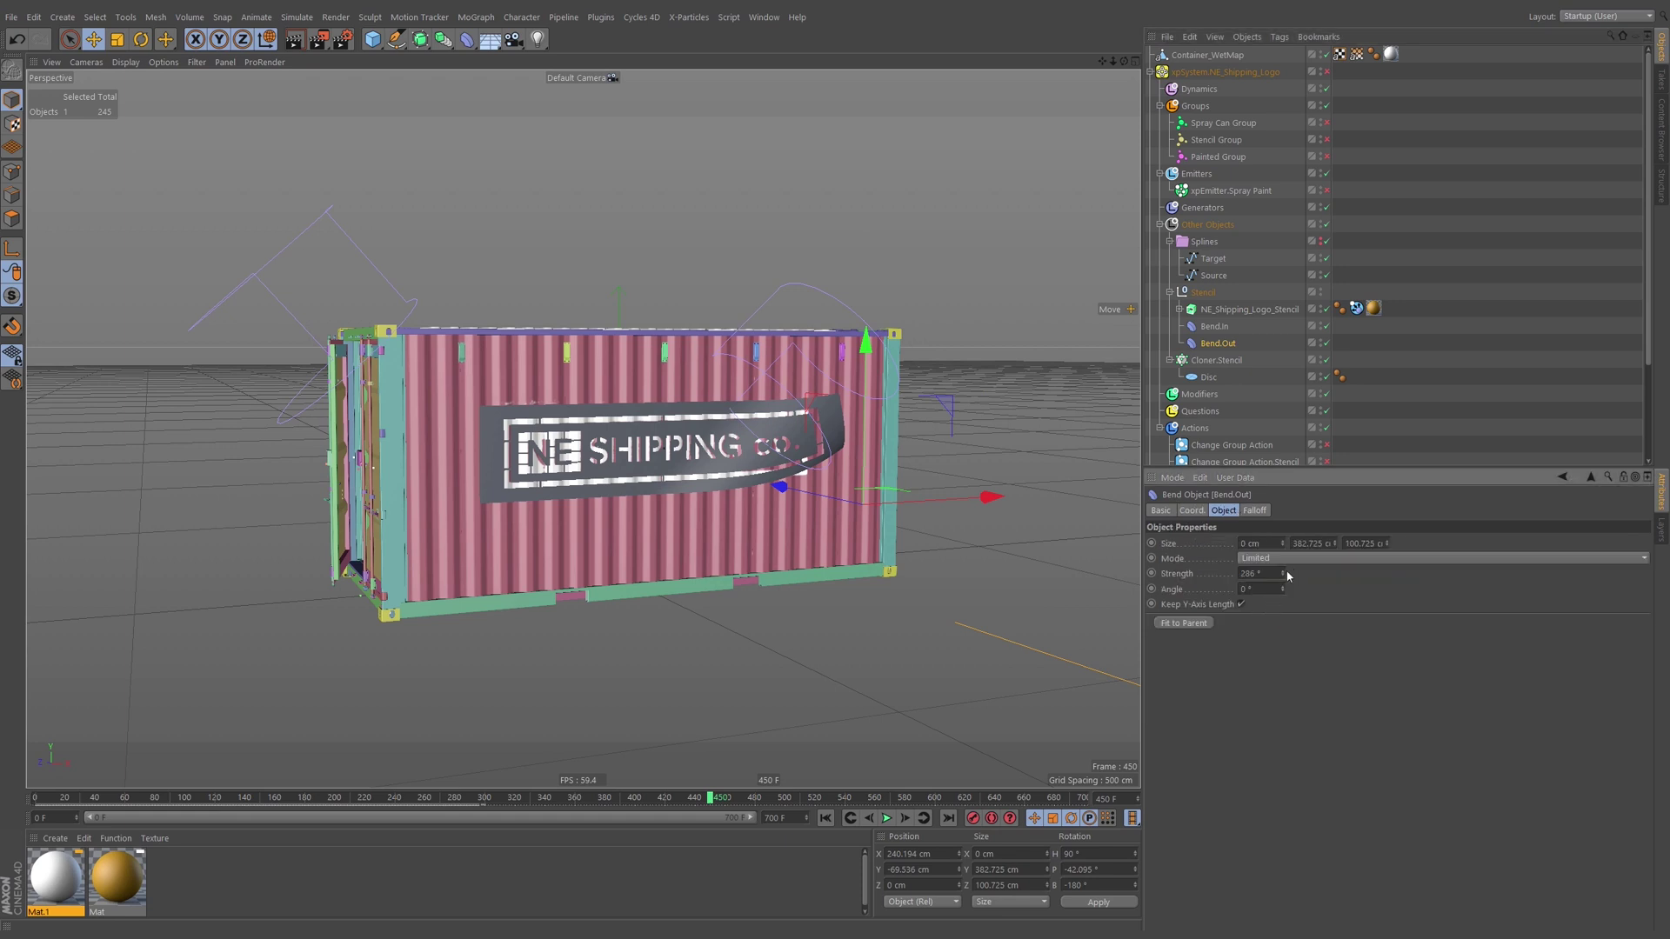
left_click_drag(1282, 573, 1267, 343)
left_click_drag(950, 516, 1127, 548)
left_click(991, 817)
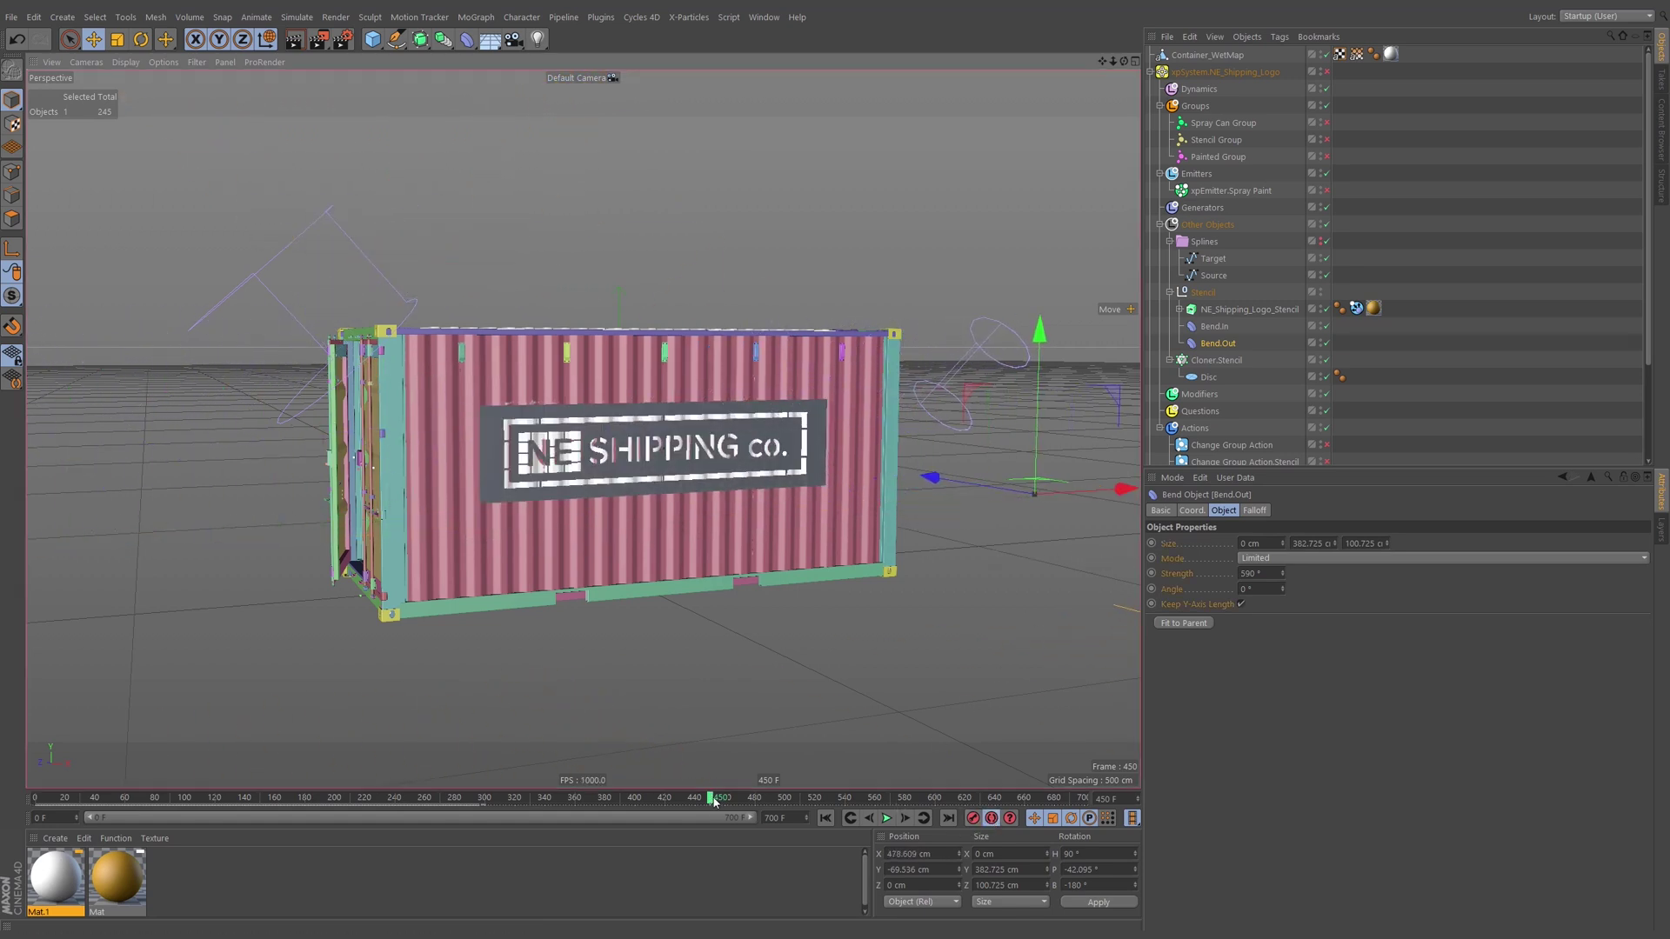
At frame 540, keyframe Bend.Out moved across the stencil to about X -620 cm, and play the peel-off.
left_click(758, 798)
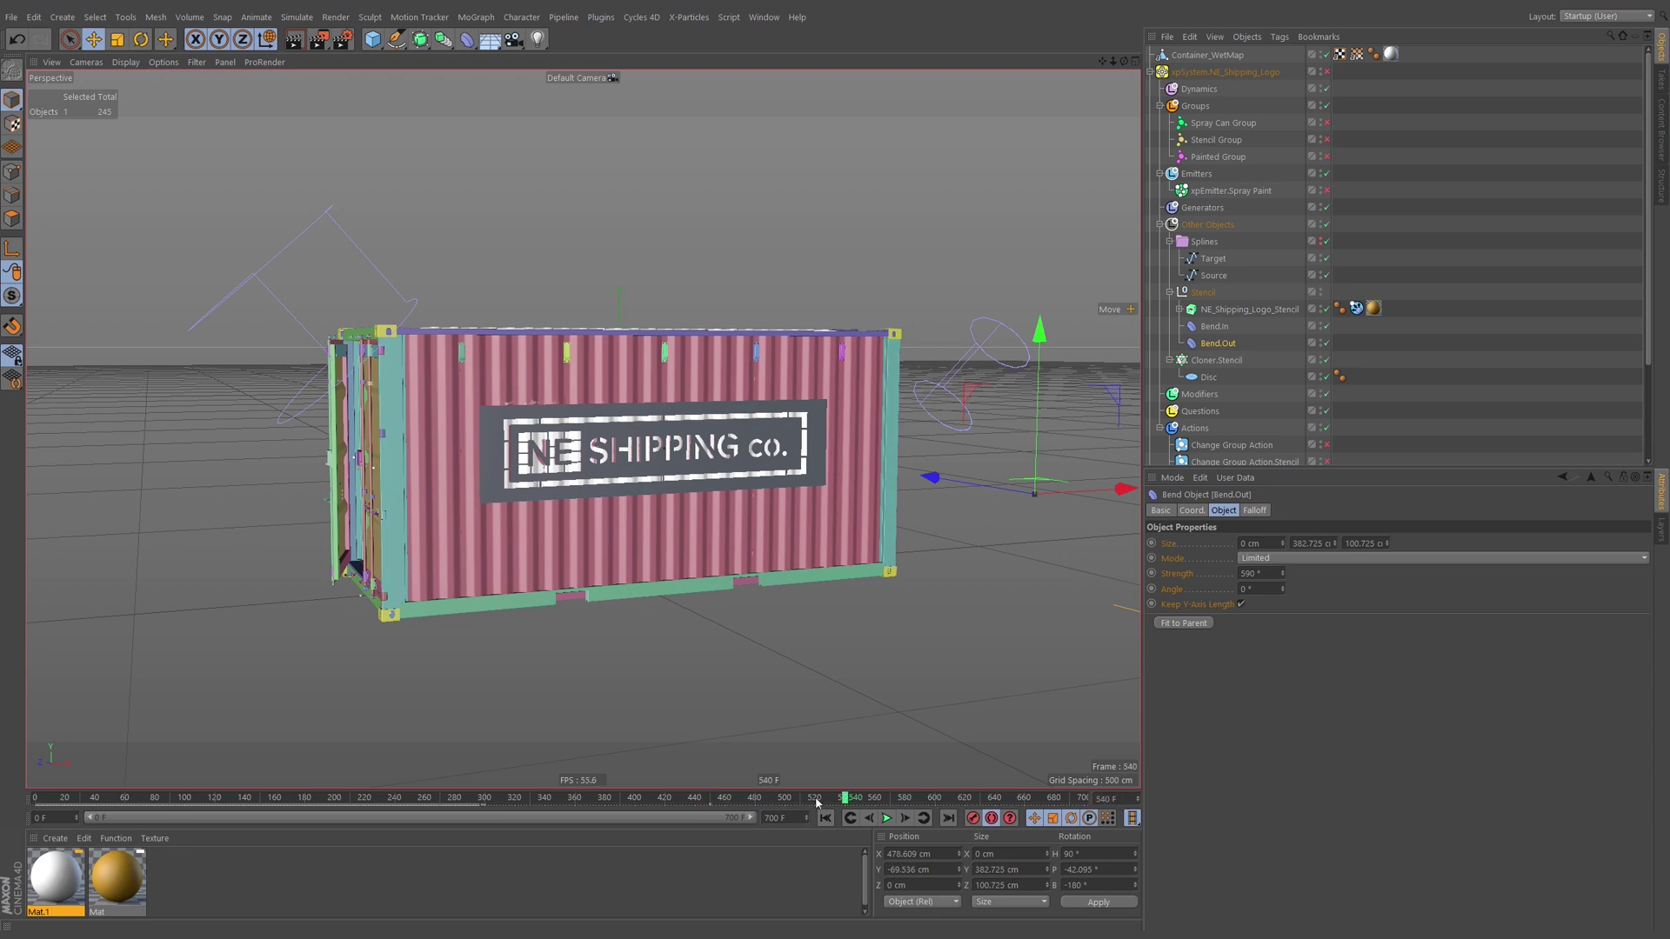
left_click_drag(1117, 489, 181, 583)
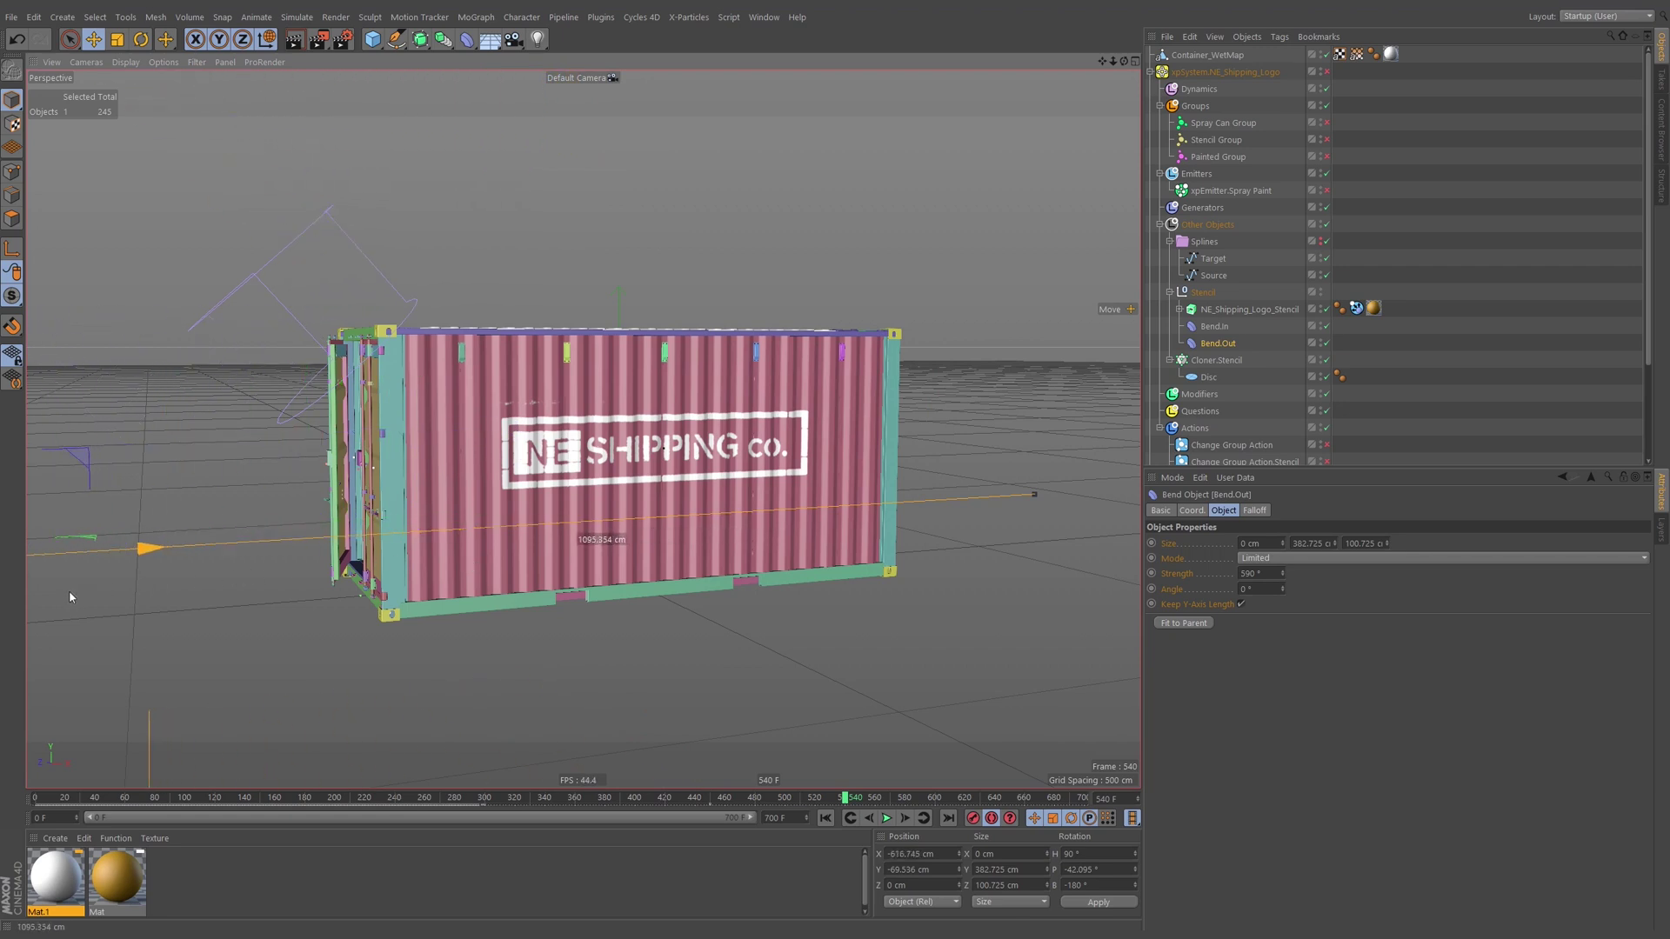
left_click(696, 798)
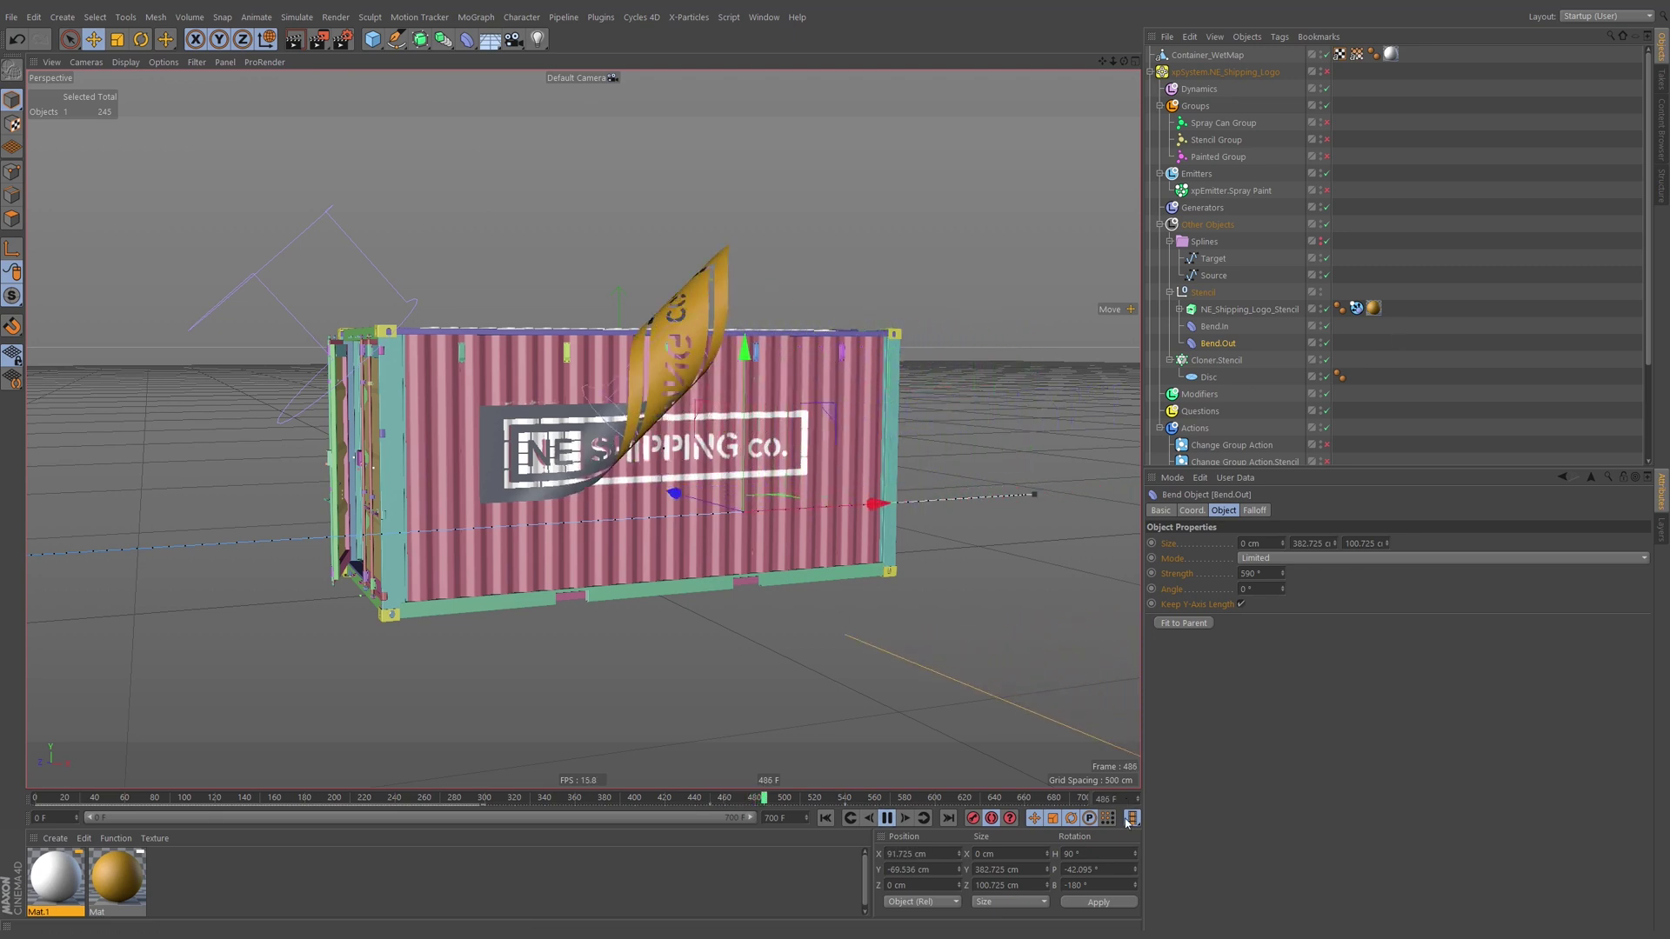
left_click(888, 818)
right_click(888, 818)
left_click(1168, 714)
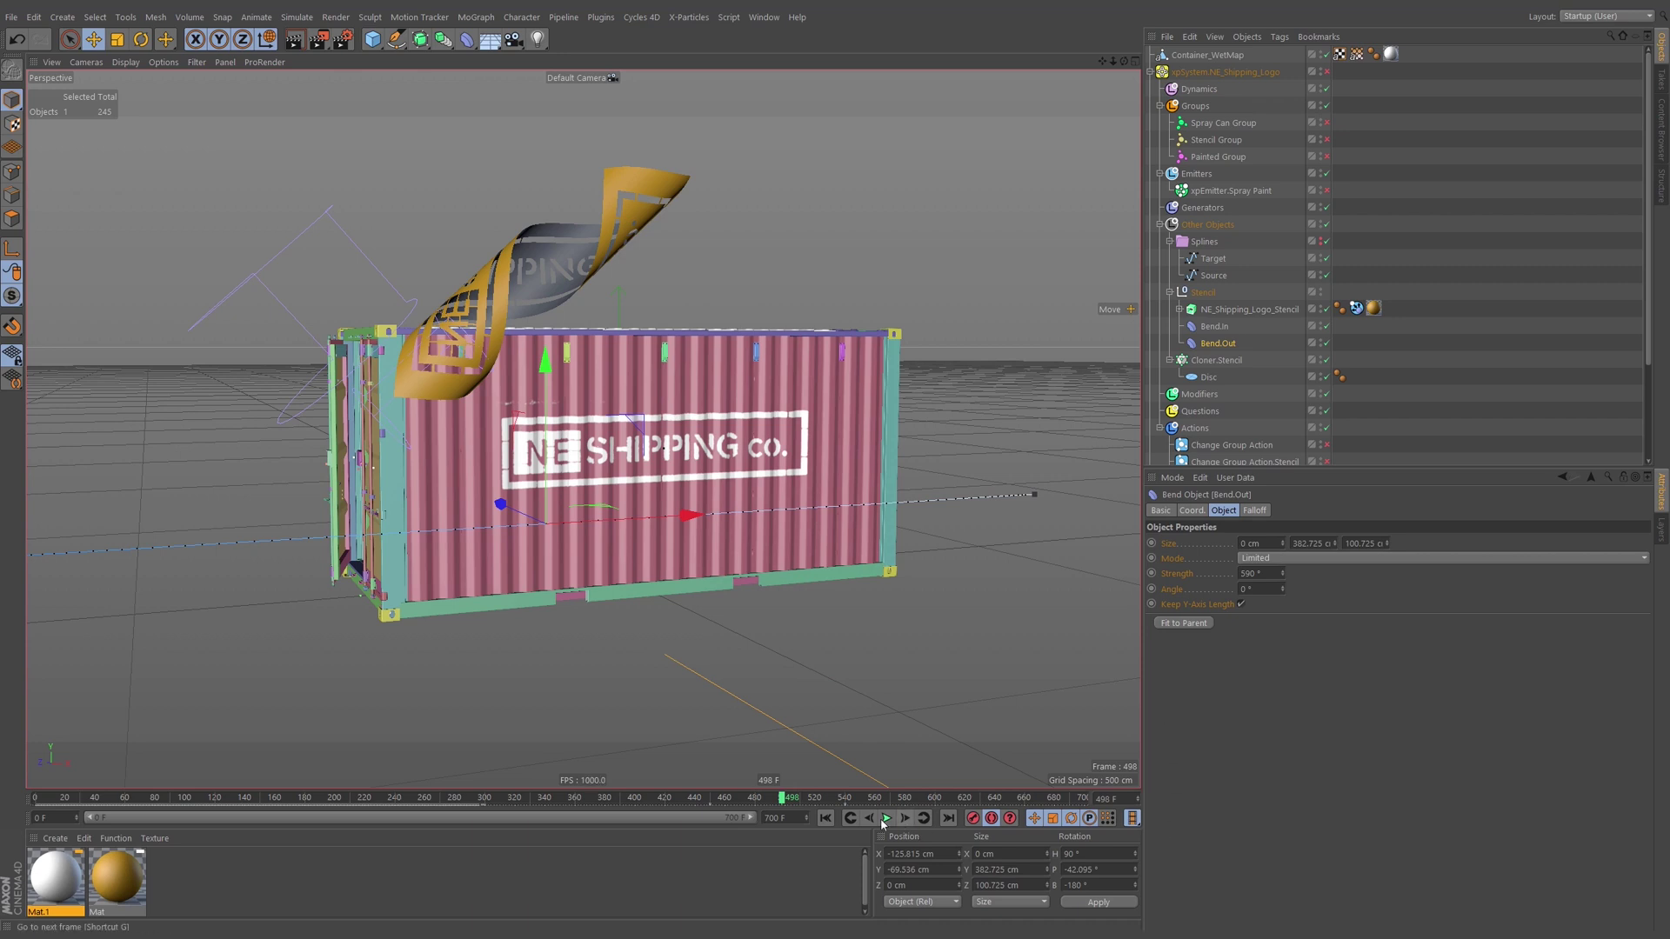
Replay the stencil's peel-off, check the Bend.Out keys at frame 540, and scrub back to frame 236.
left_click(698, 793)
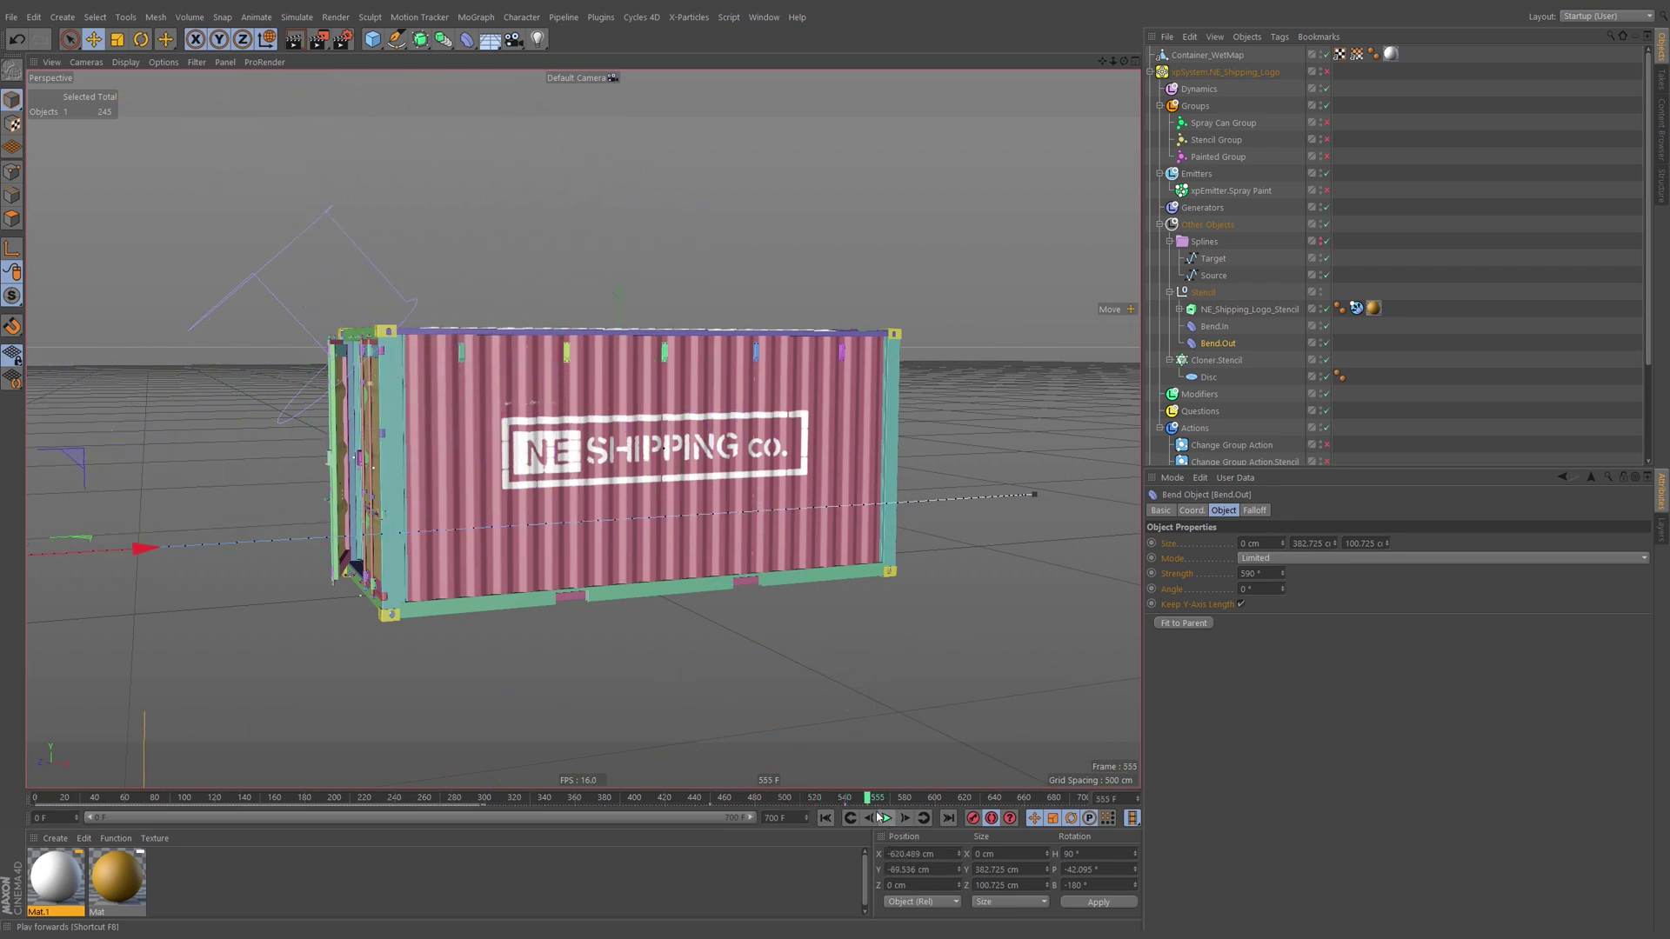
left_click(844, 806)
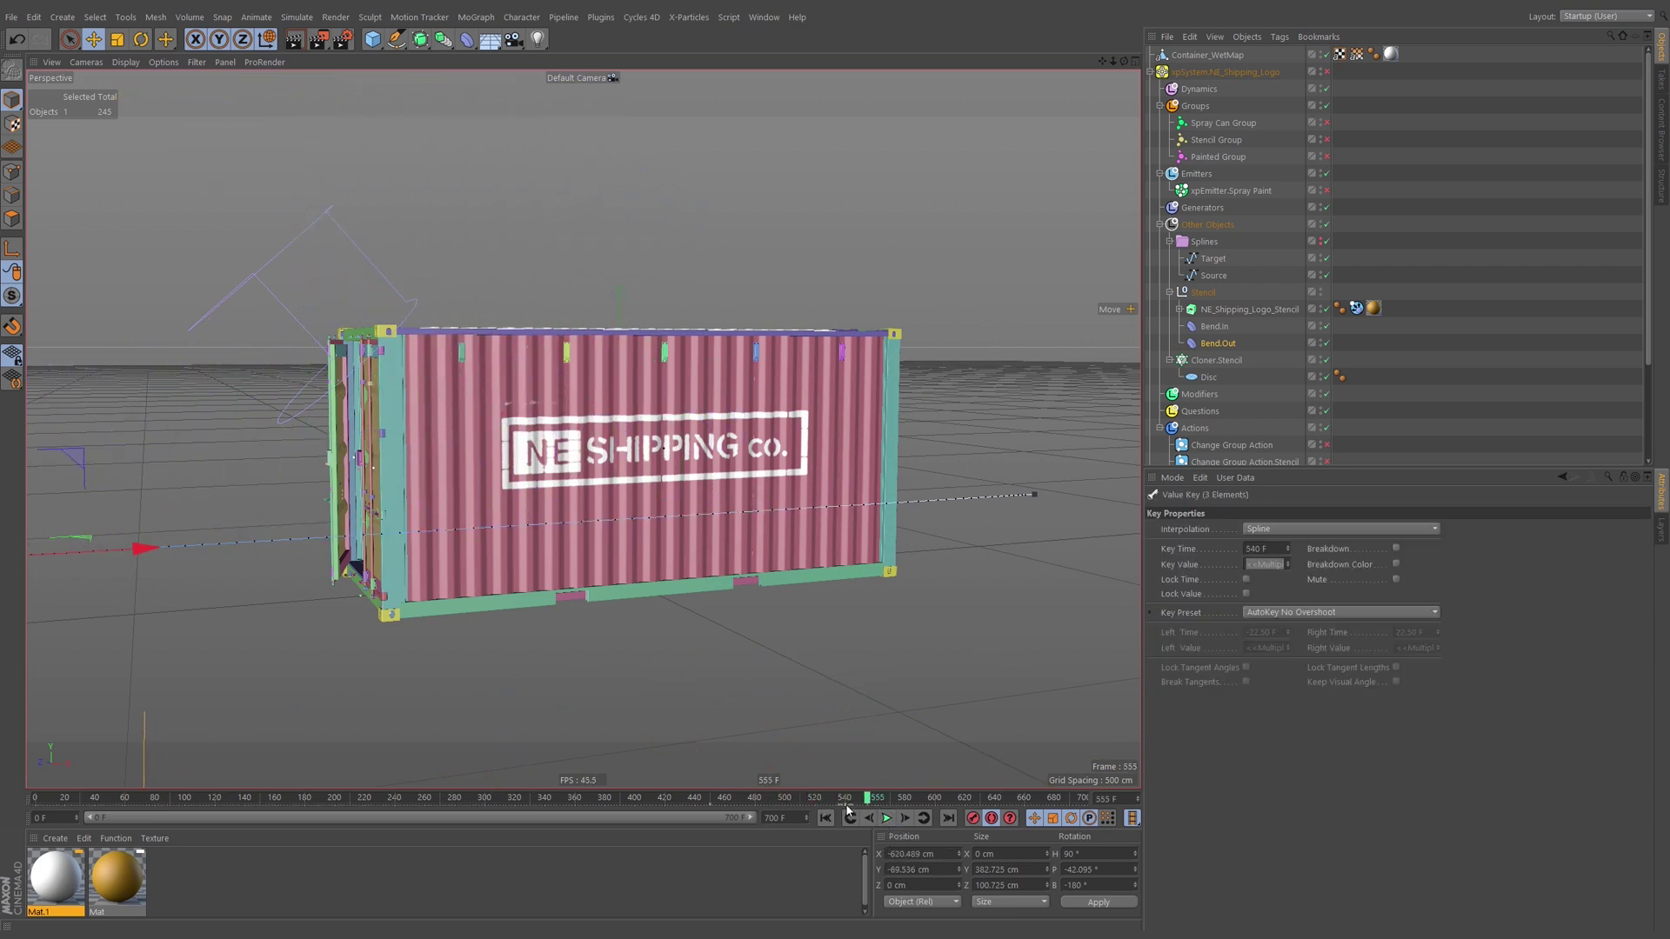
left_click_drag(836, 798, 645, 798)
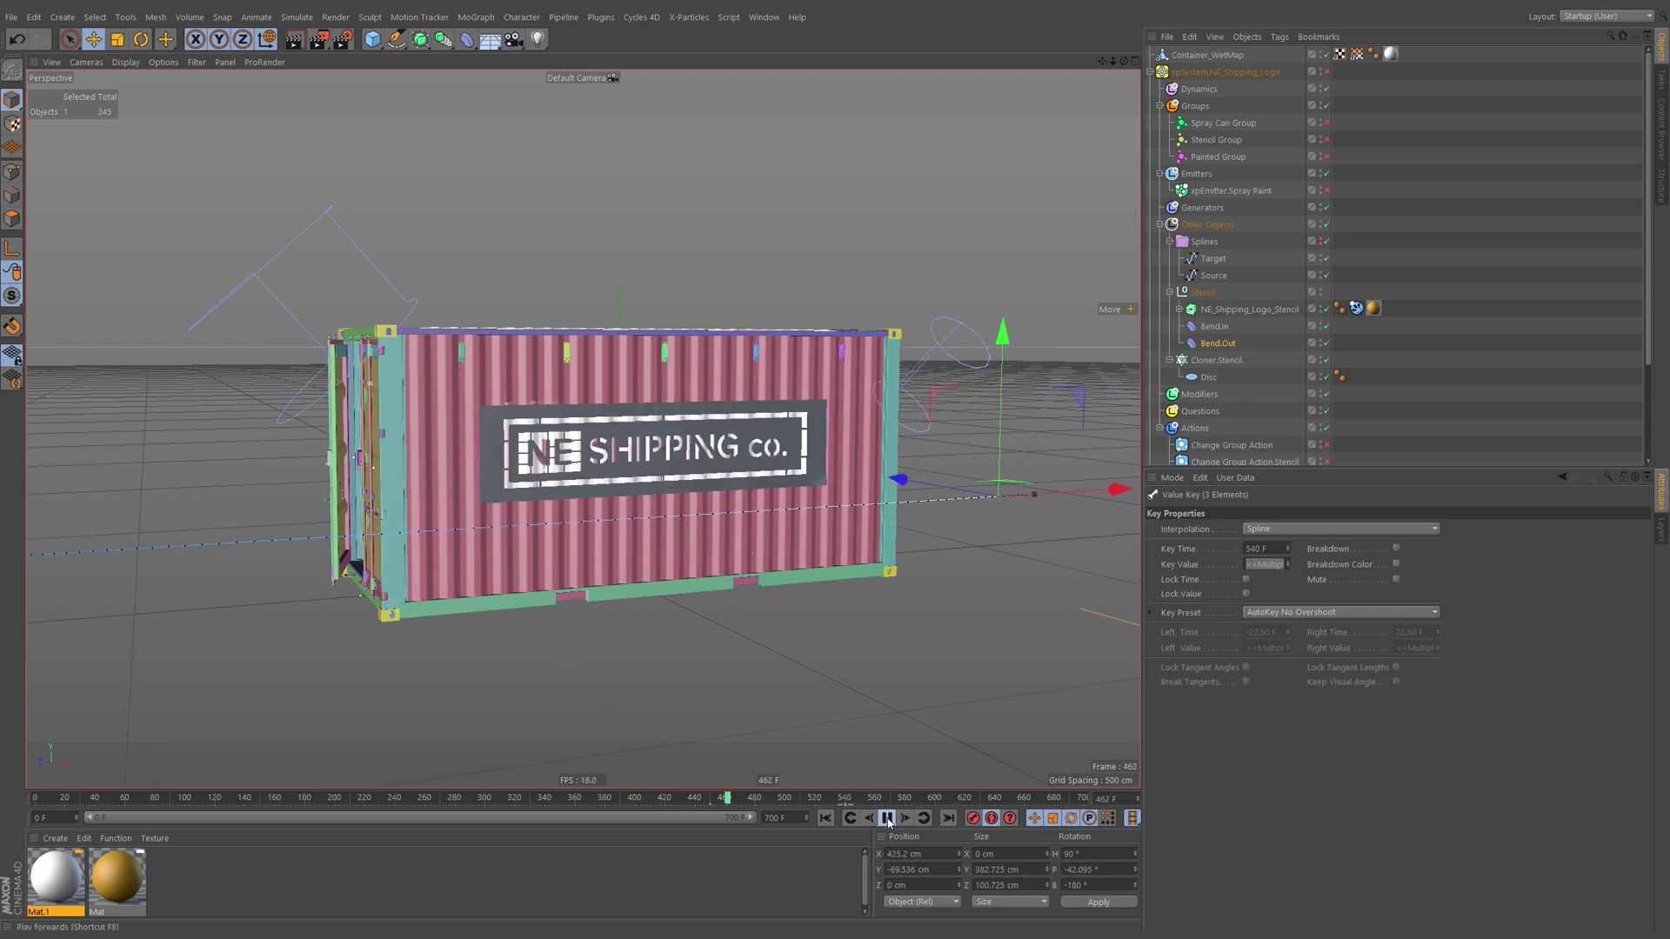
left_click(888, 818)
left_click(1422, 277)
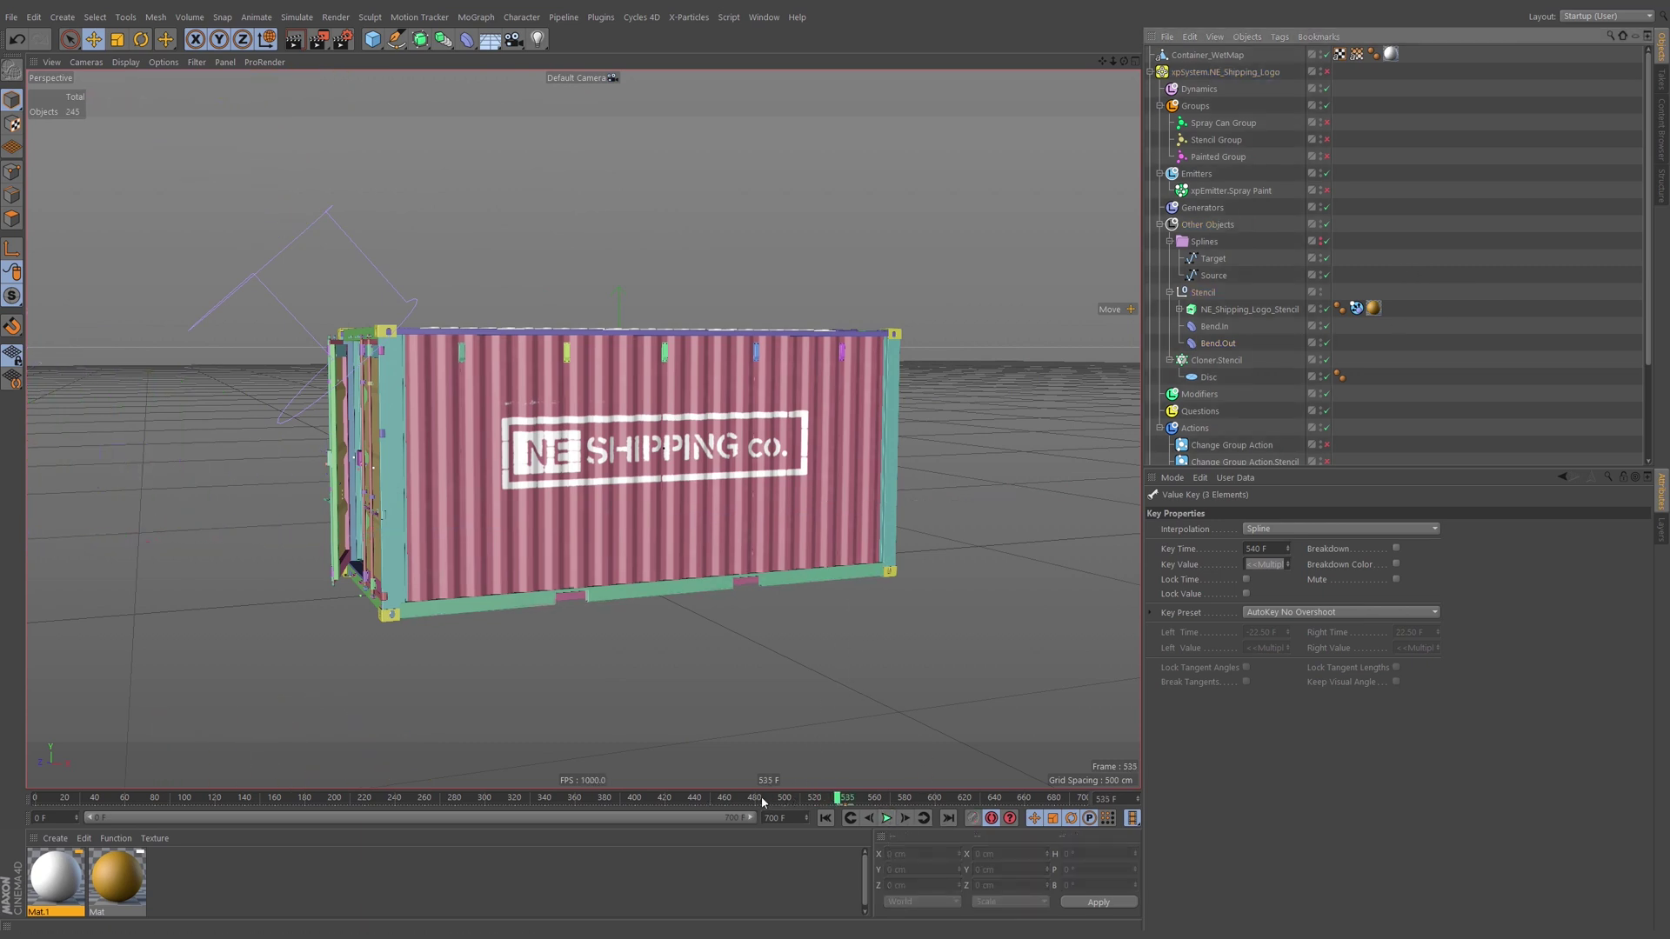
left_click(721, 798)
mouse_move(669, 802)
left_mouse_down()
mouse_move(466, 798)
mouse_move(765, 797)
mouse_move(389, 798)
left_mouse_up()
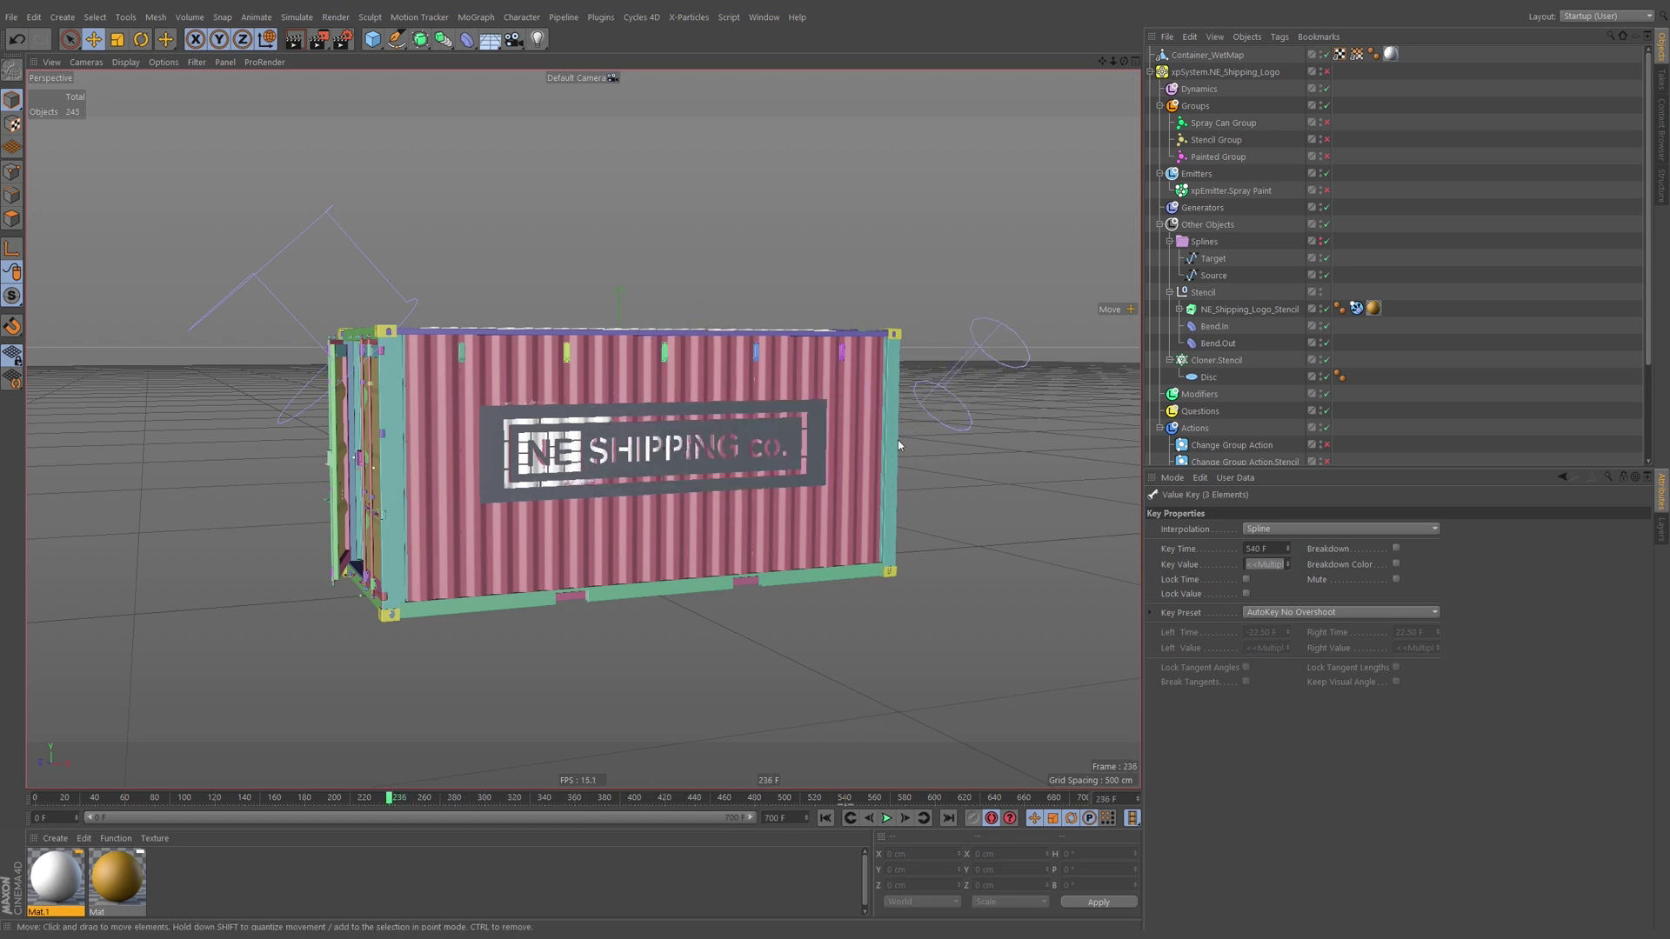
Disable the Container_WetMap object and go to frame 335 for a closer view of the stencil.
left_click(1208, 55)
left_click_drag(406, 800, 427, 804)
left_click(539, 798)
right_click_drag(653, 419, 723, 444, "alt")
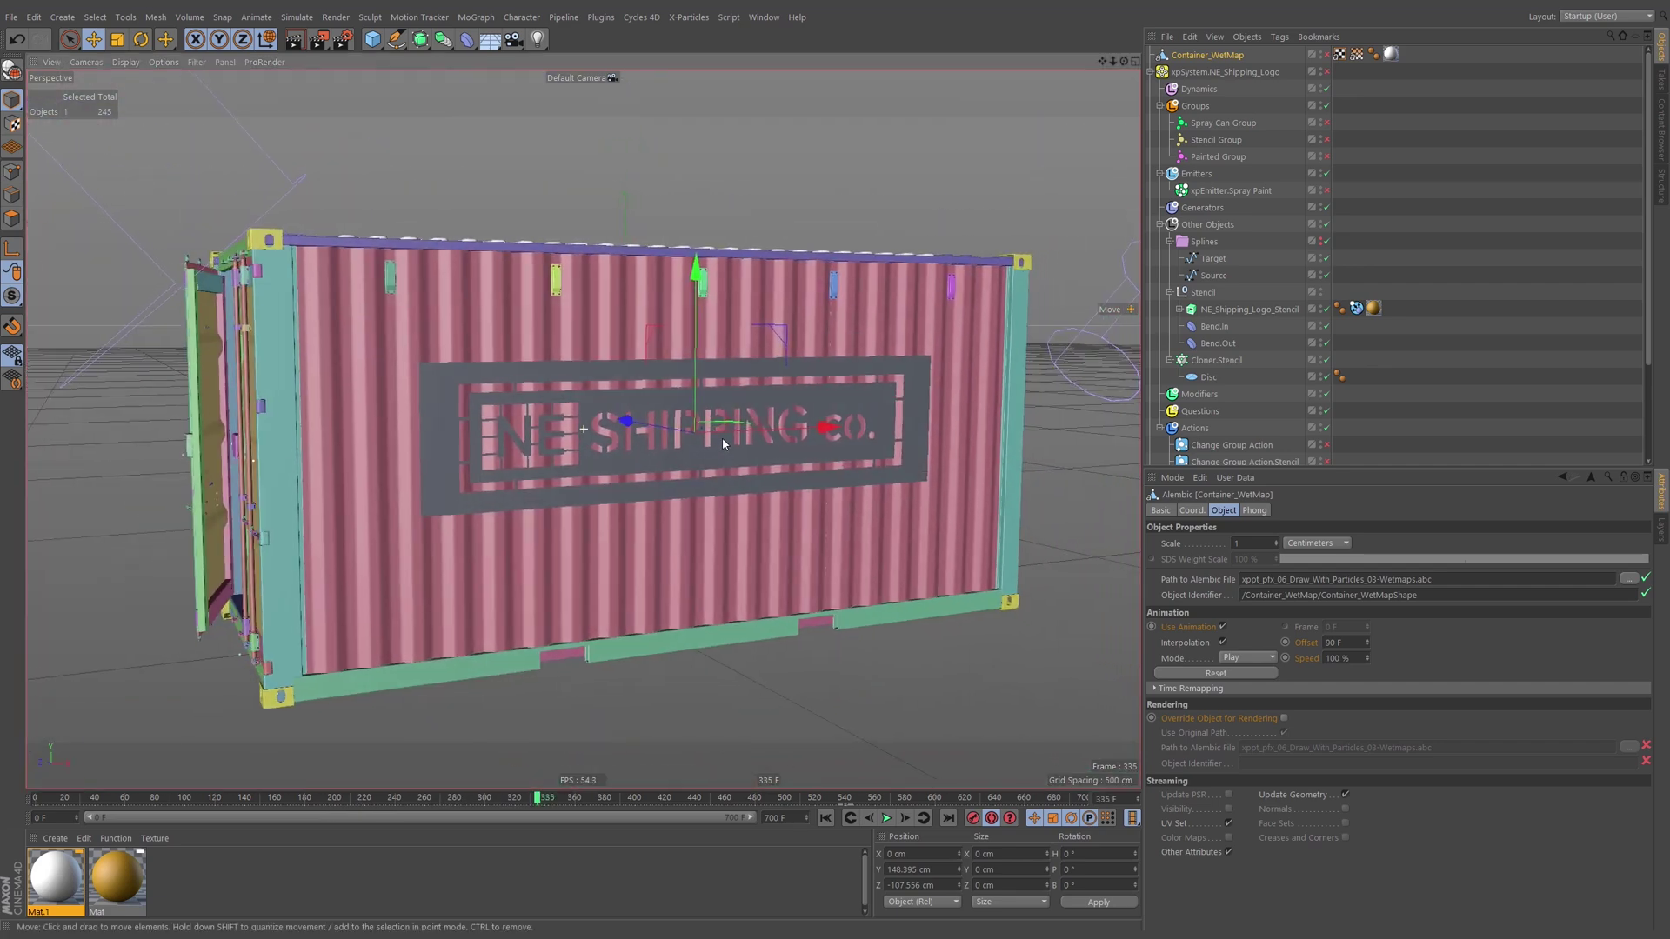
Toggle the viewport's Transparency display option.
left_click(164, 62)
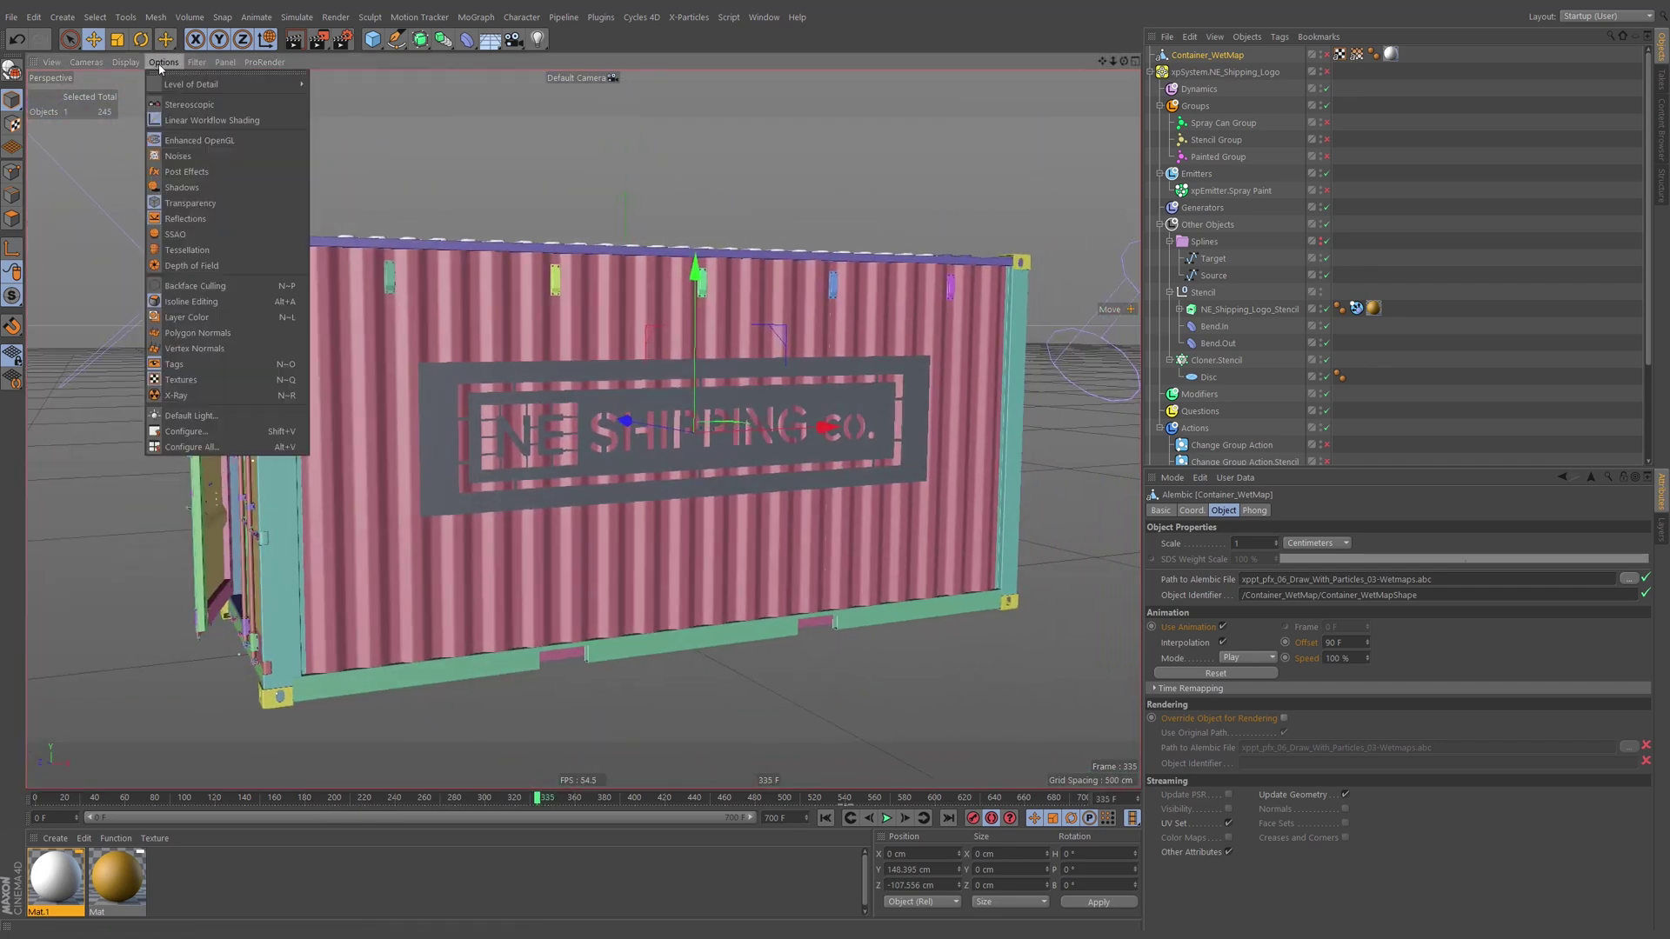
left_click(177, 205)
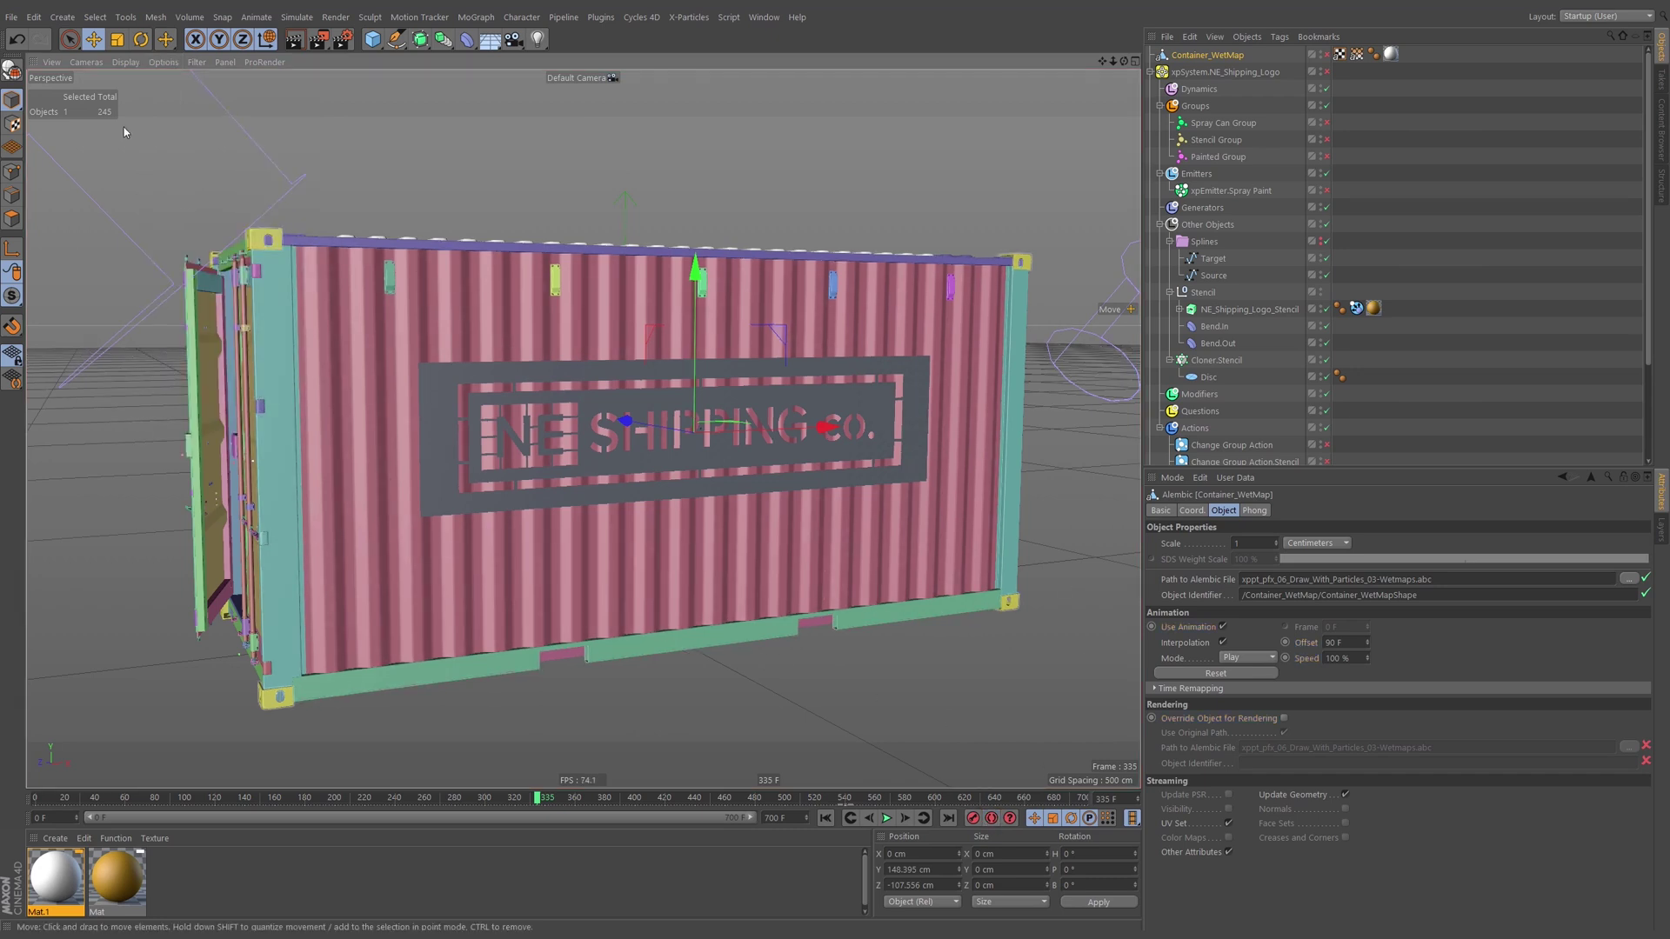
left_click(163, 62)
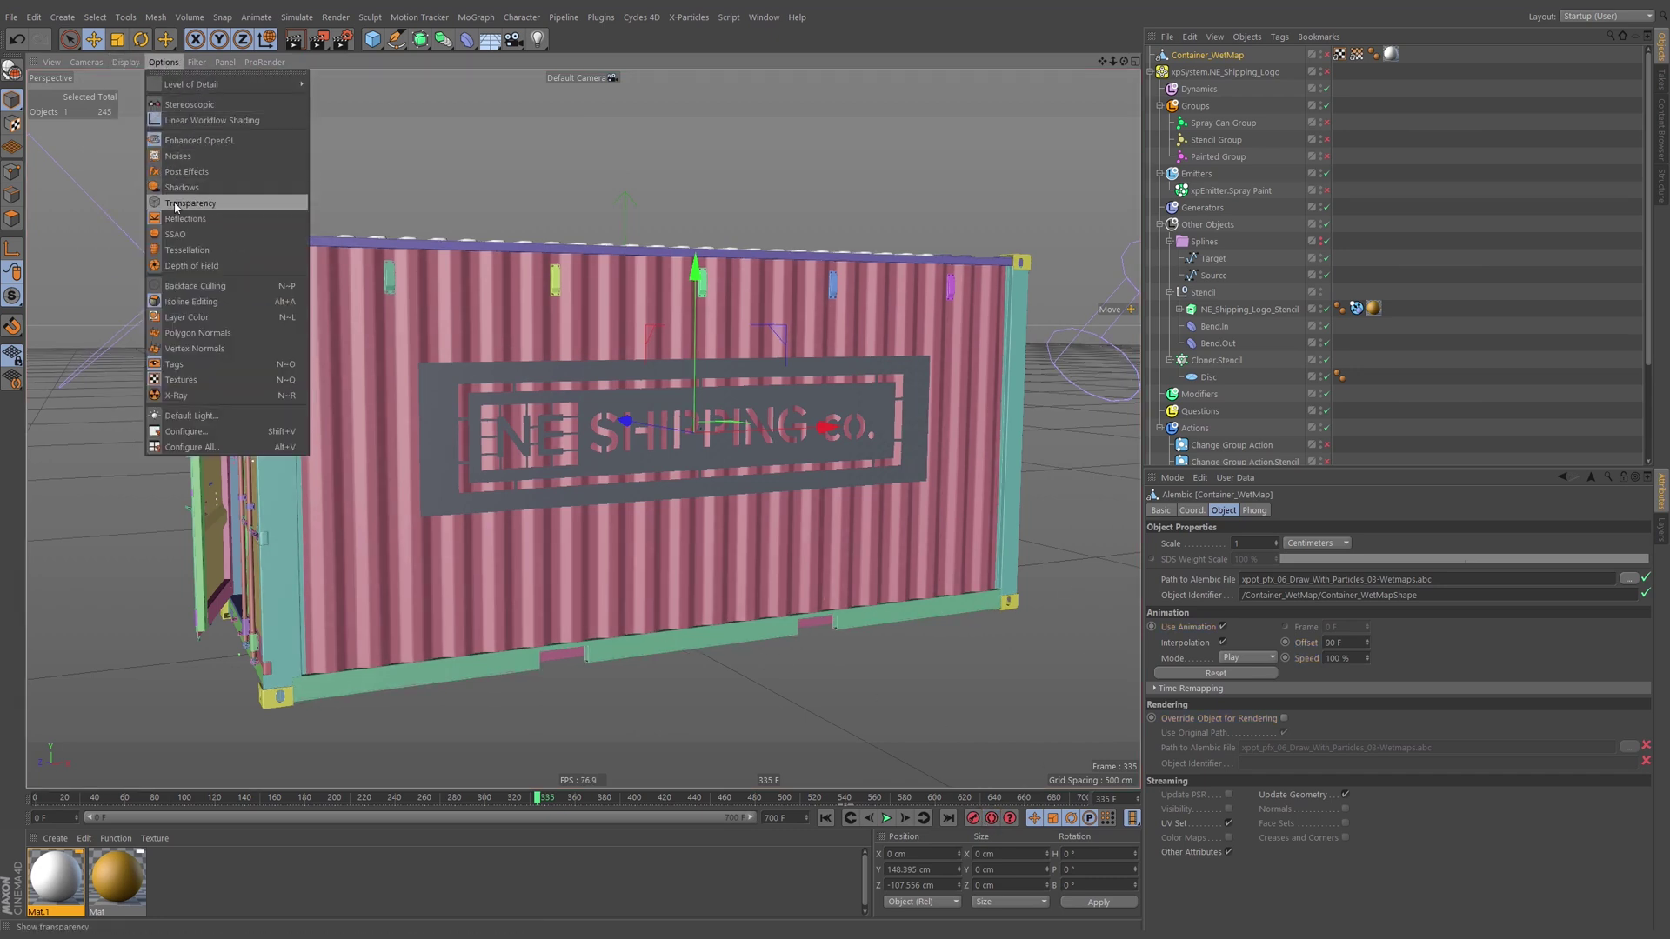
left_click(1000, 304)
Select the NE_Shipping_Logo_Stencil extrude on the container wall and examine its Caps settings.
scroll(1018, 292, "up", 8)
left_click_drag(1041, 280, 841, 348, "alt")
scroll(715, 383, "down", 5)
scroll(709, 411, "down", 4)
scroll(707, 408, "up", 3)
scroll(809, 345, "down", 1)
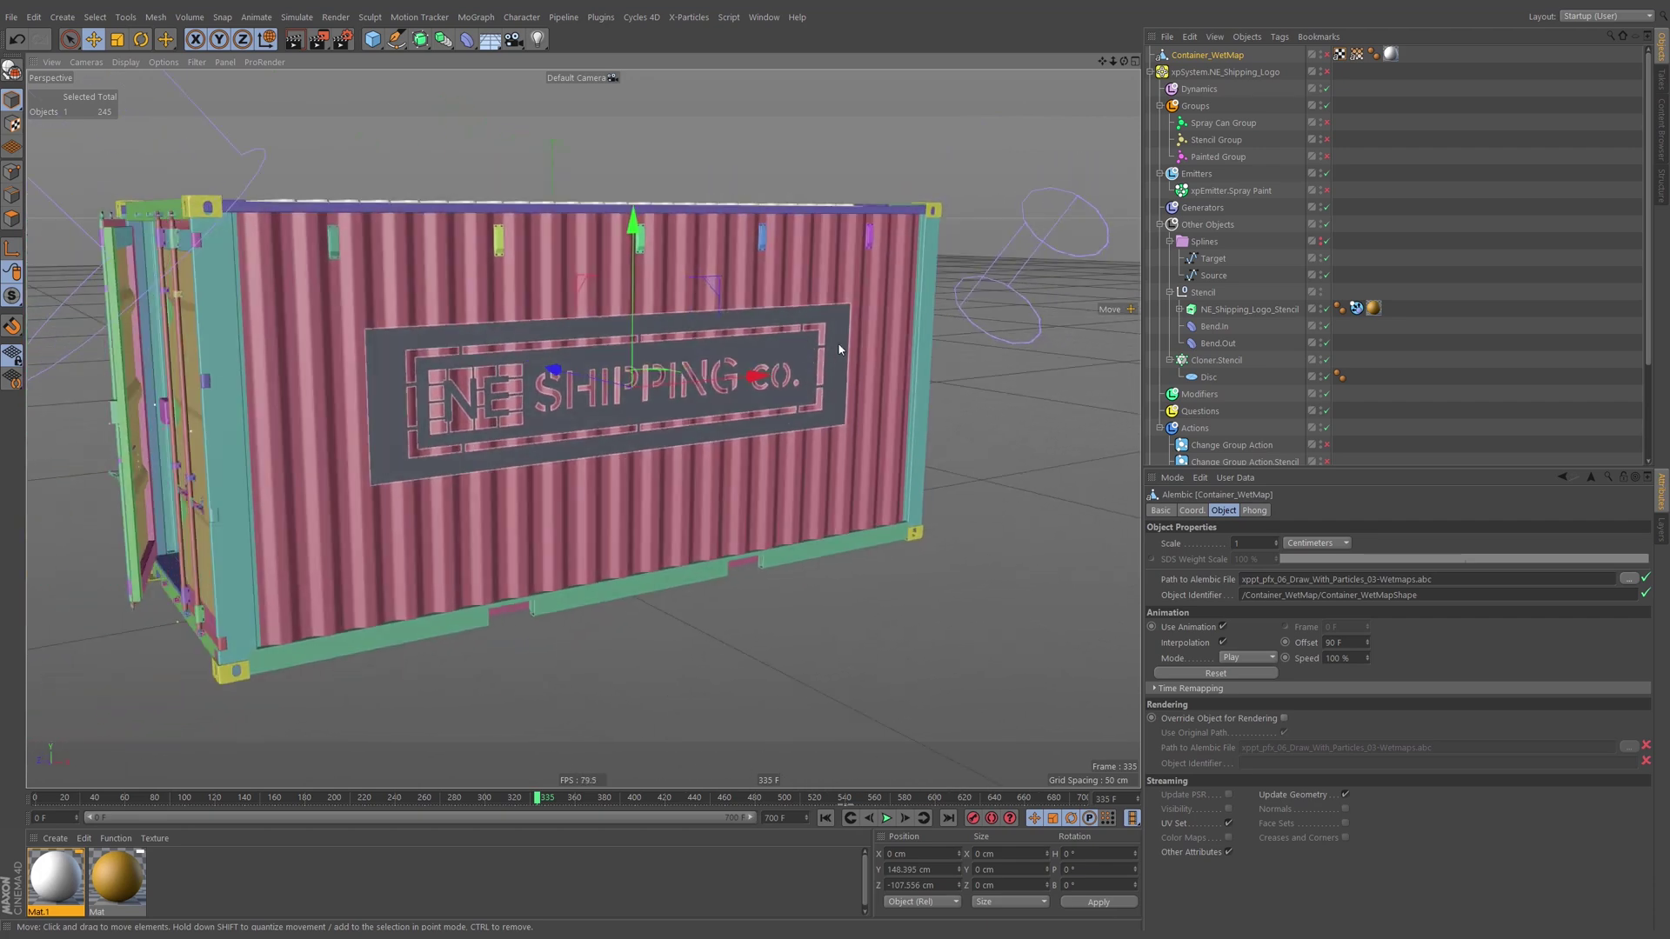
left_click(841, 348)
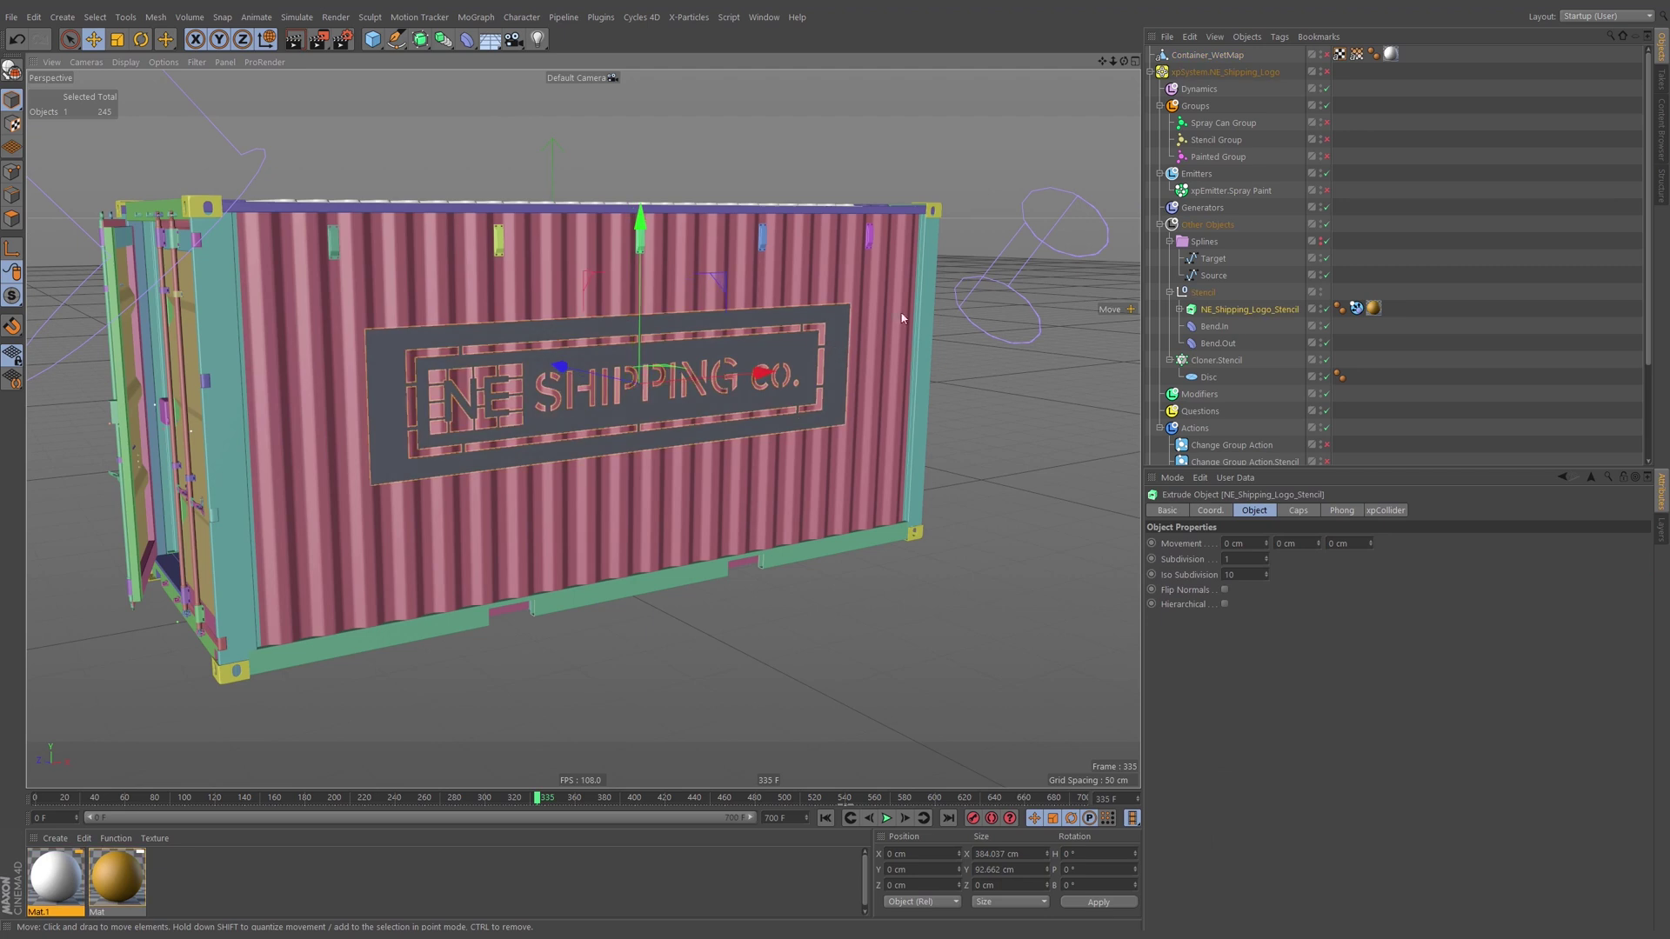
left_click(1180, 309)
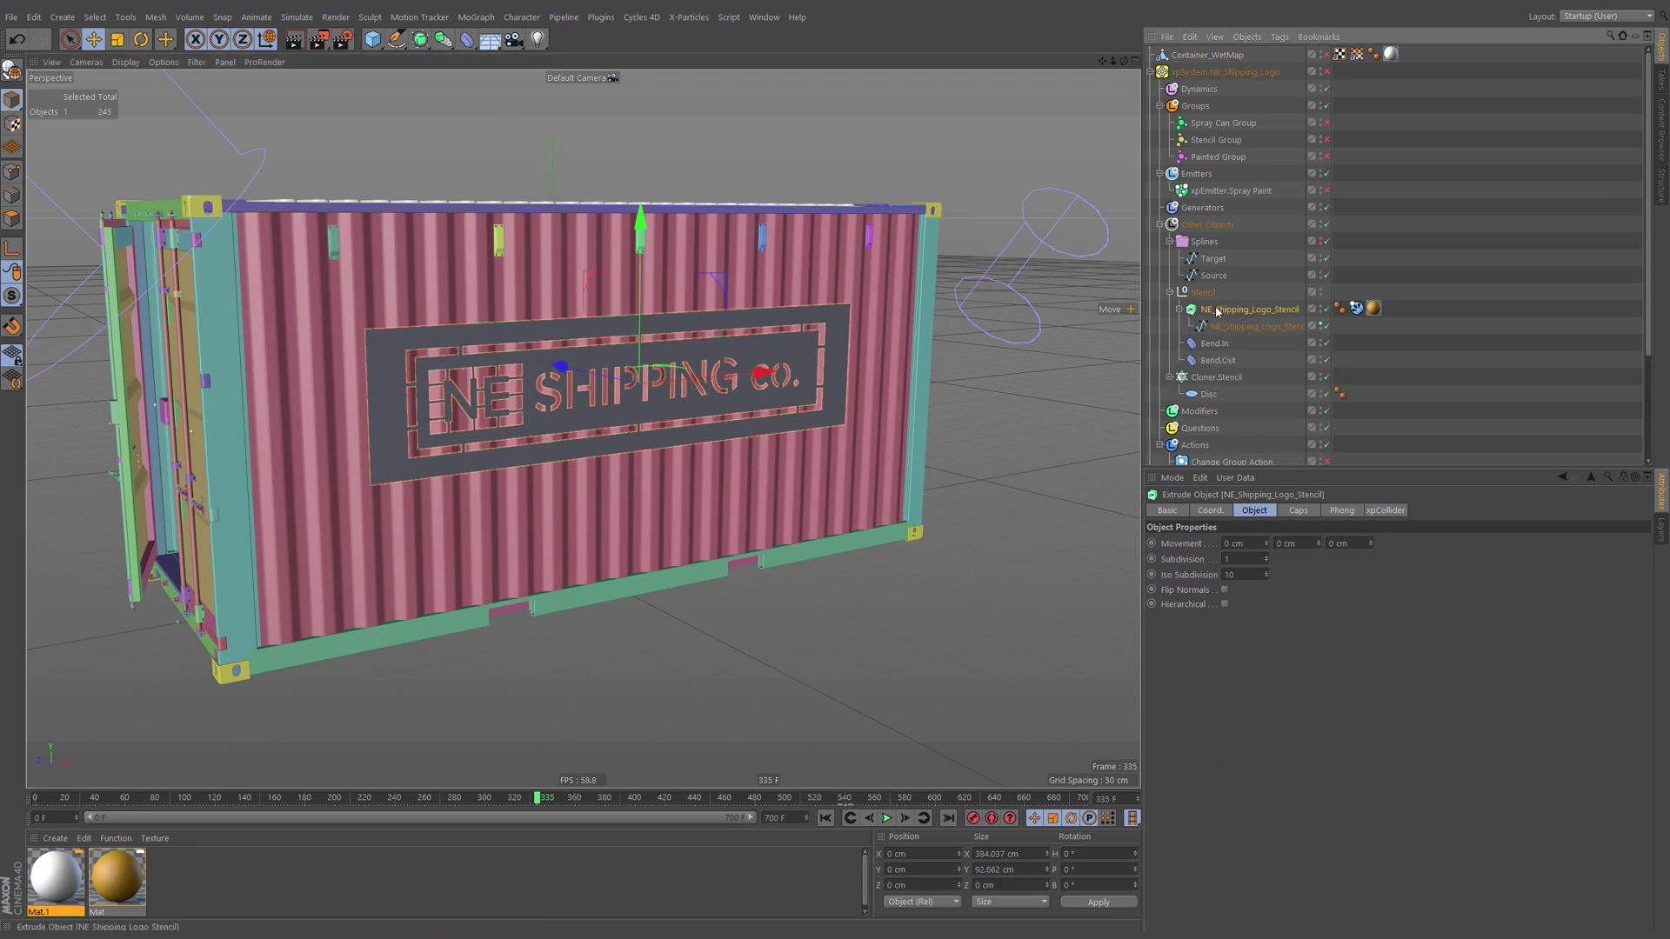
left_click(1180, 309)
left_click(1297, 510)
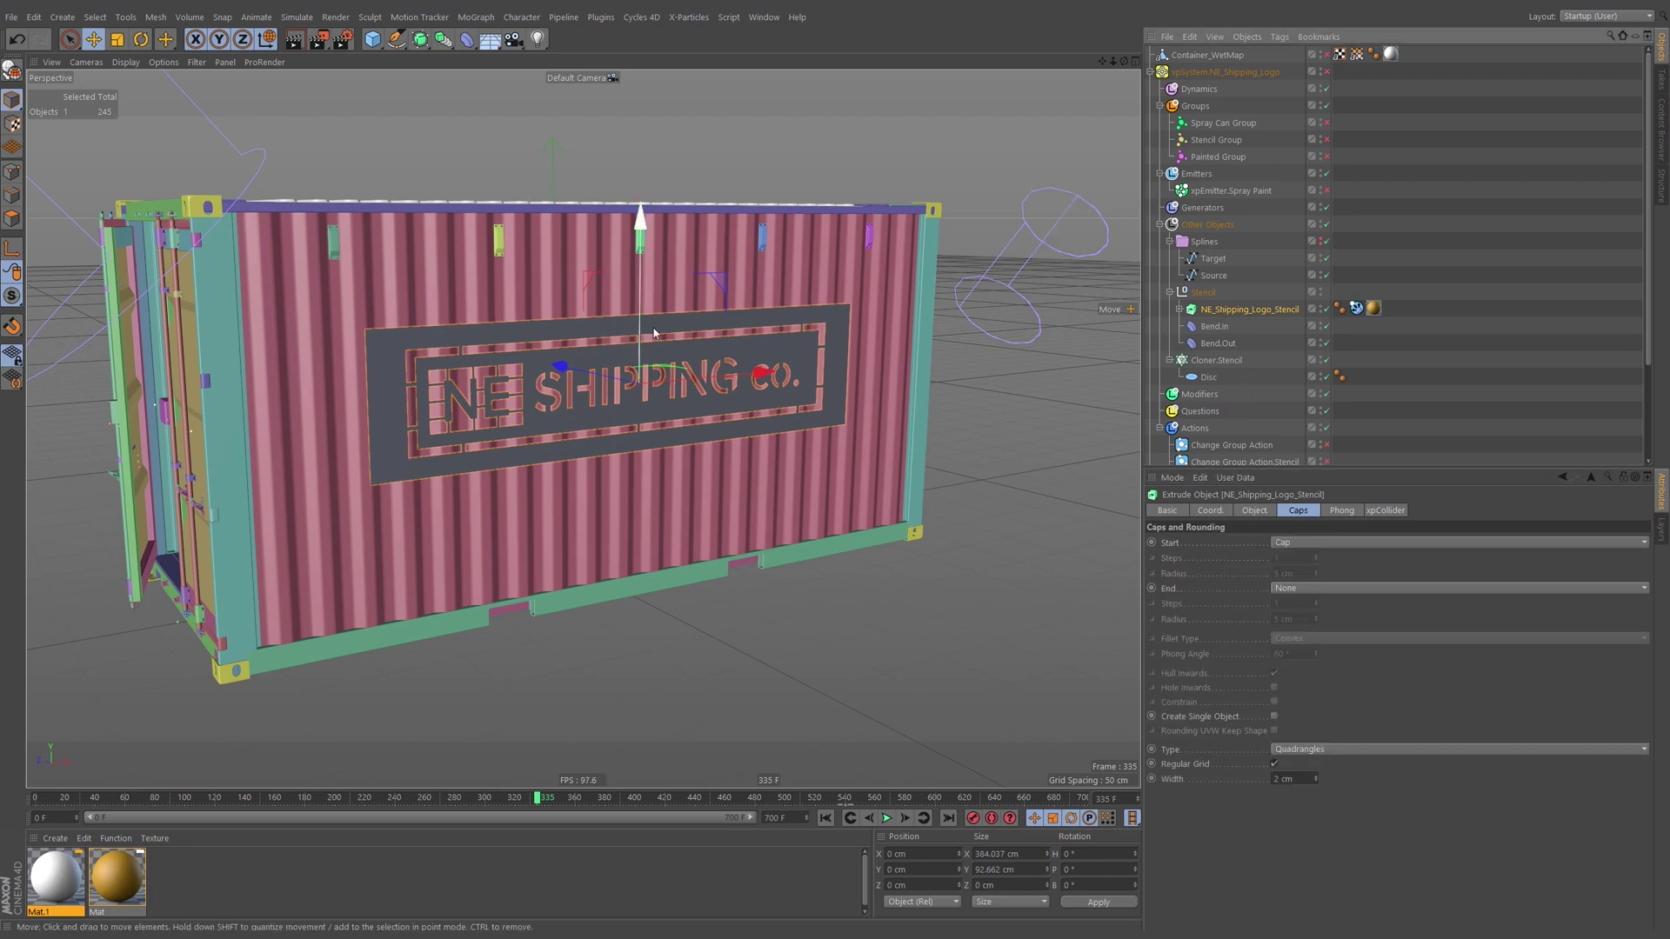
Display the viewport in Gouraud Shading with lines to examine the stencil's mesh grid up close.
key("n")
key("b")
right_click_drag(680, 325, 824, 317, "alt")
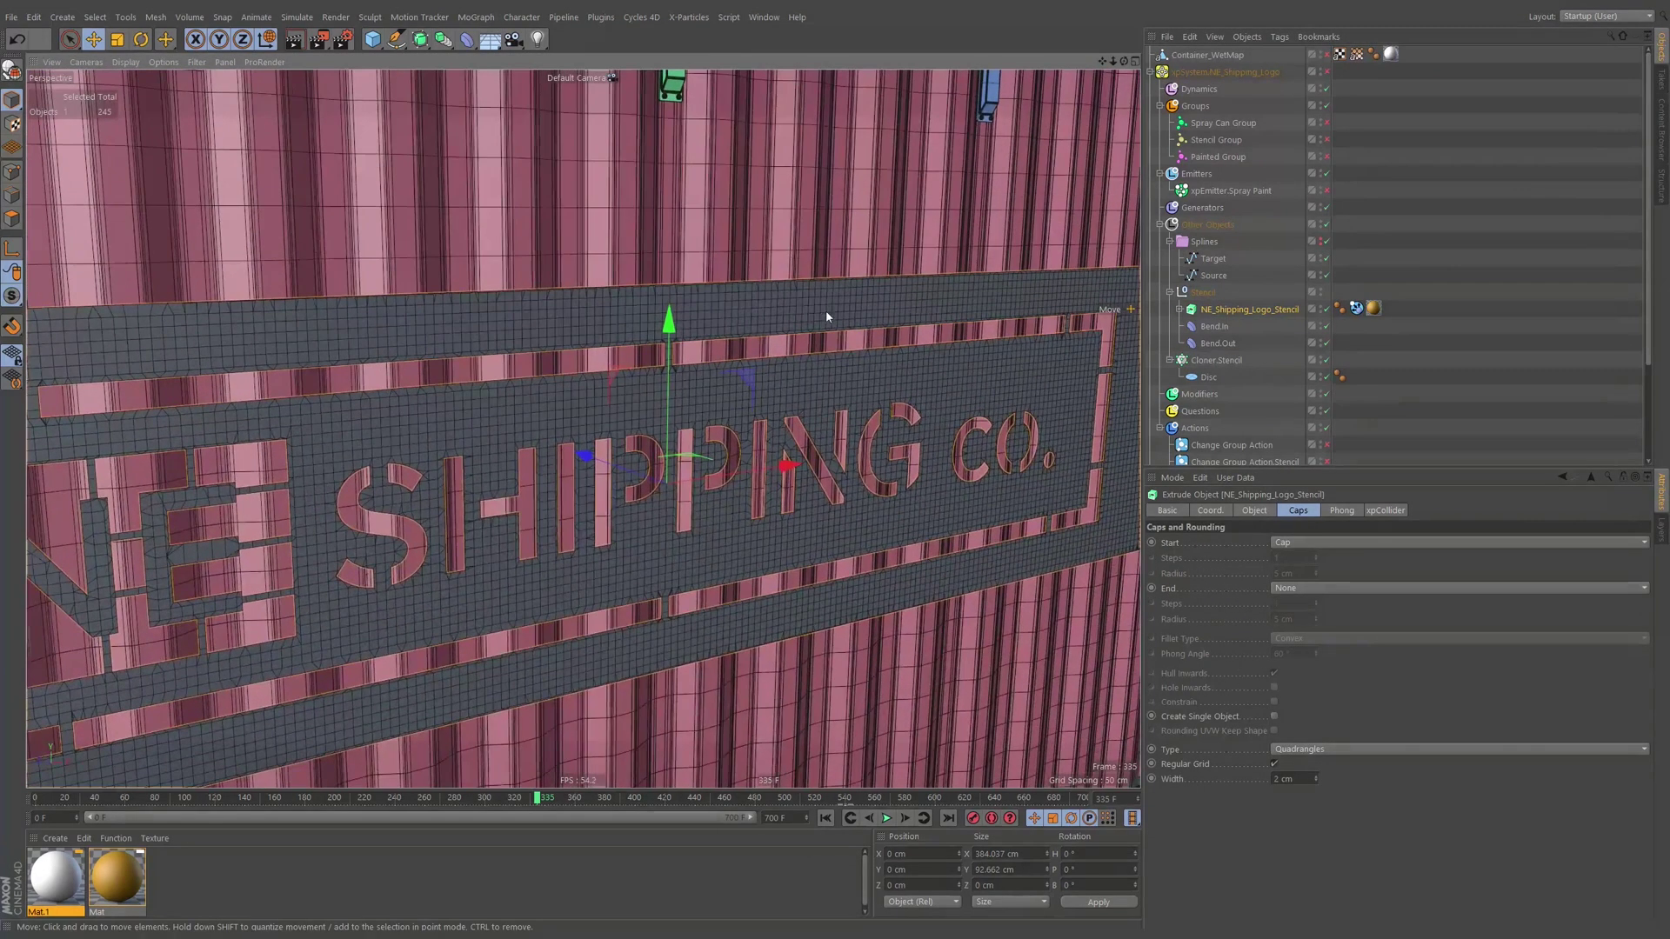
left_click(1187, 310)
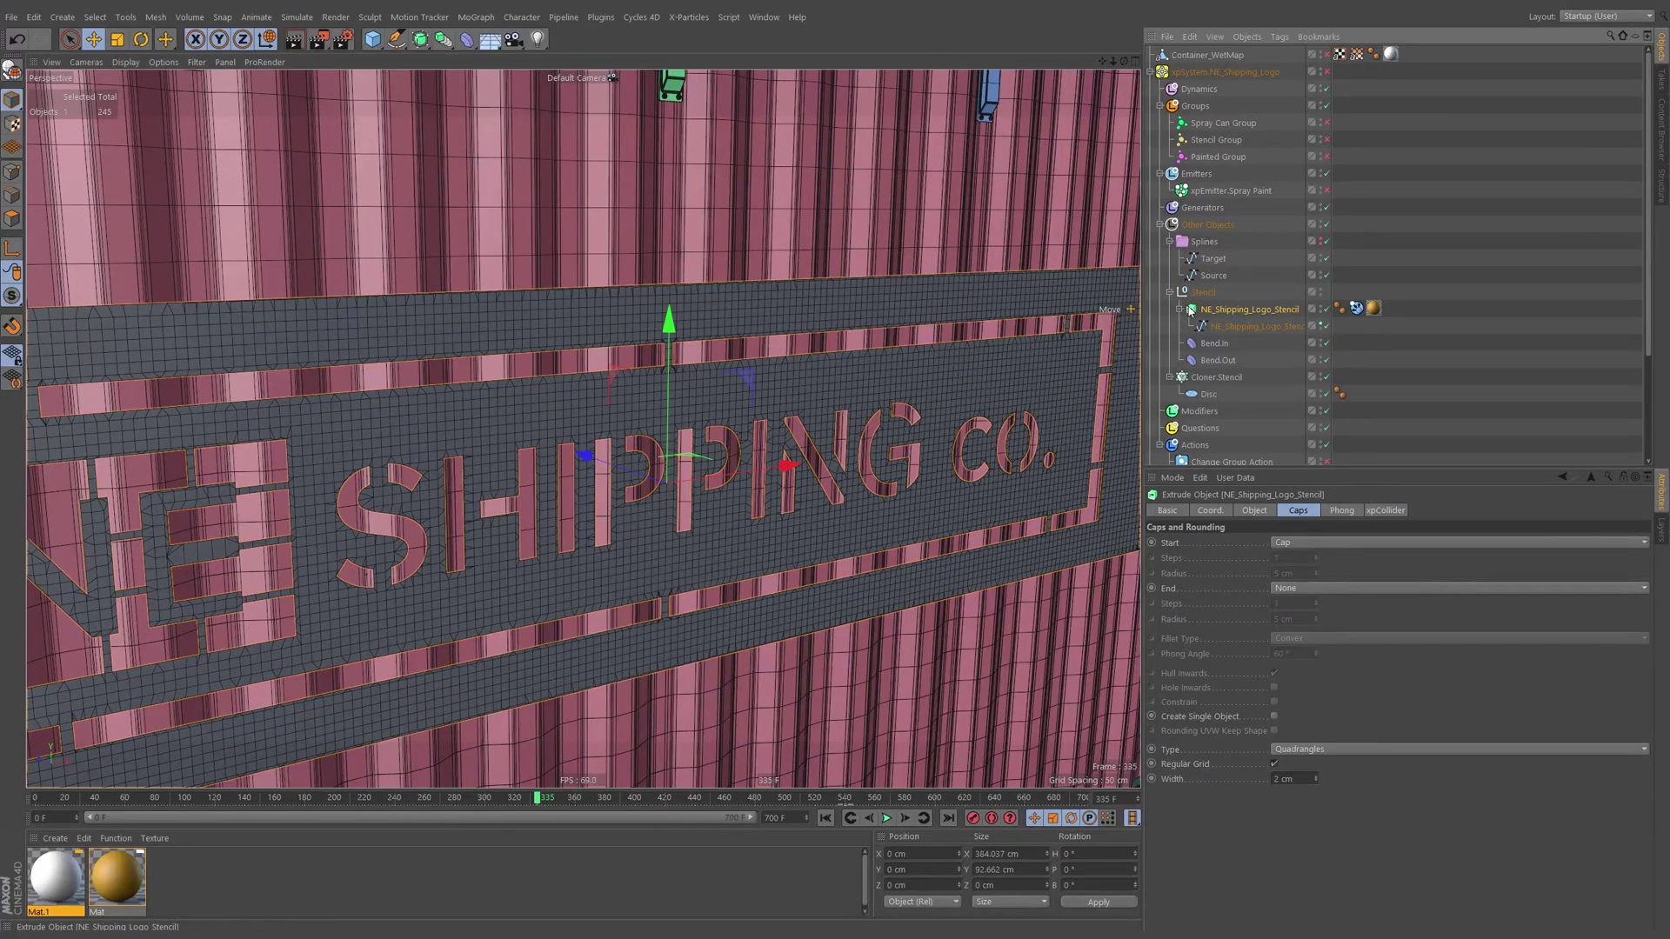
left_click(1185, 310)
scroll(750, 339, "down", 5)
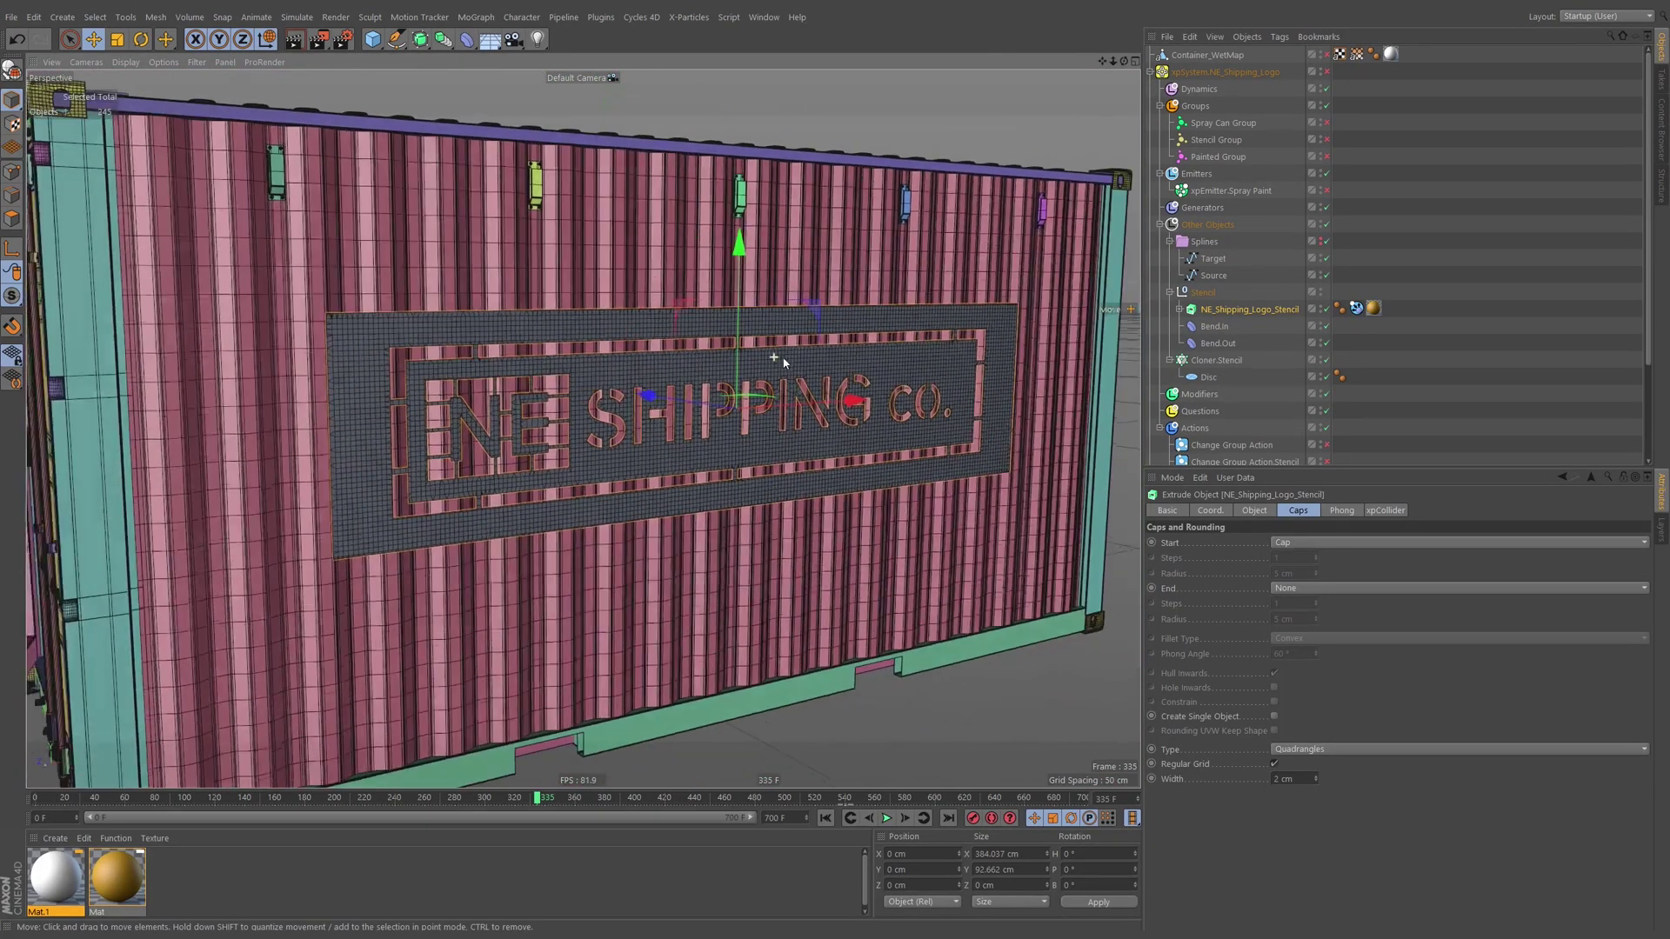
Examine the intermediate point settings of the spline inside the stencil extrude.
left_click(1180, 310)
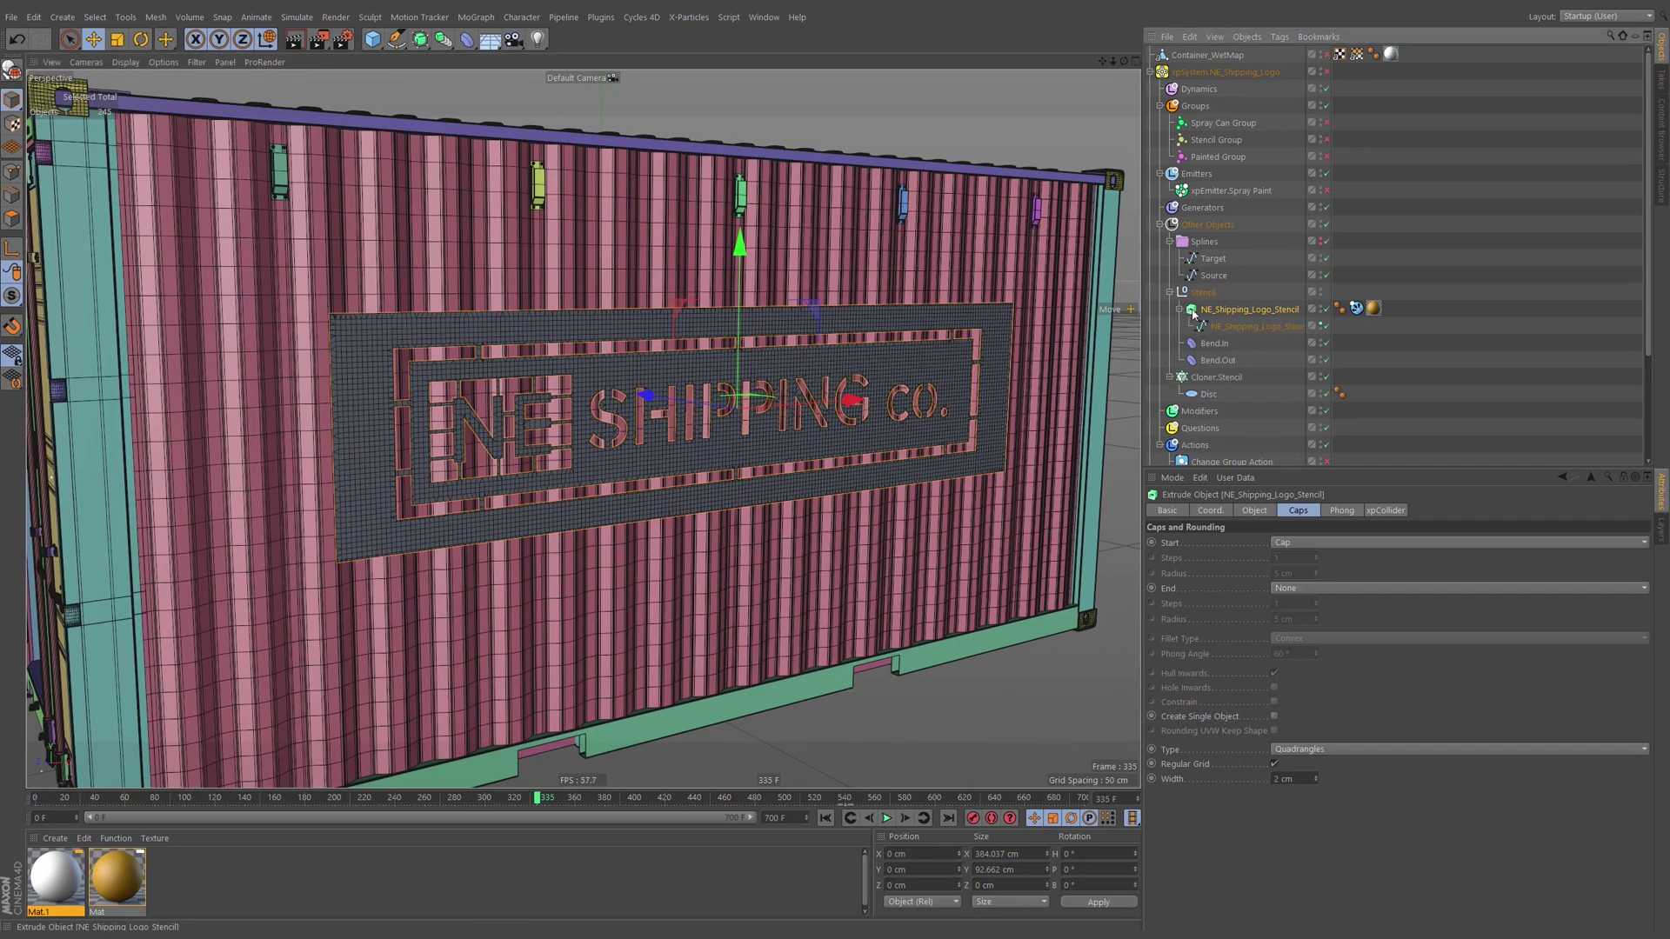
left_click_drag(489, 367, 463, 346, "alt")
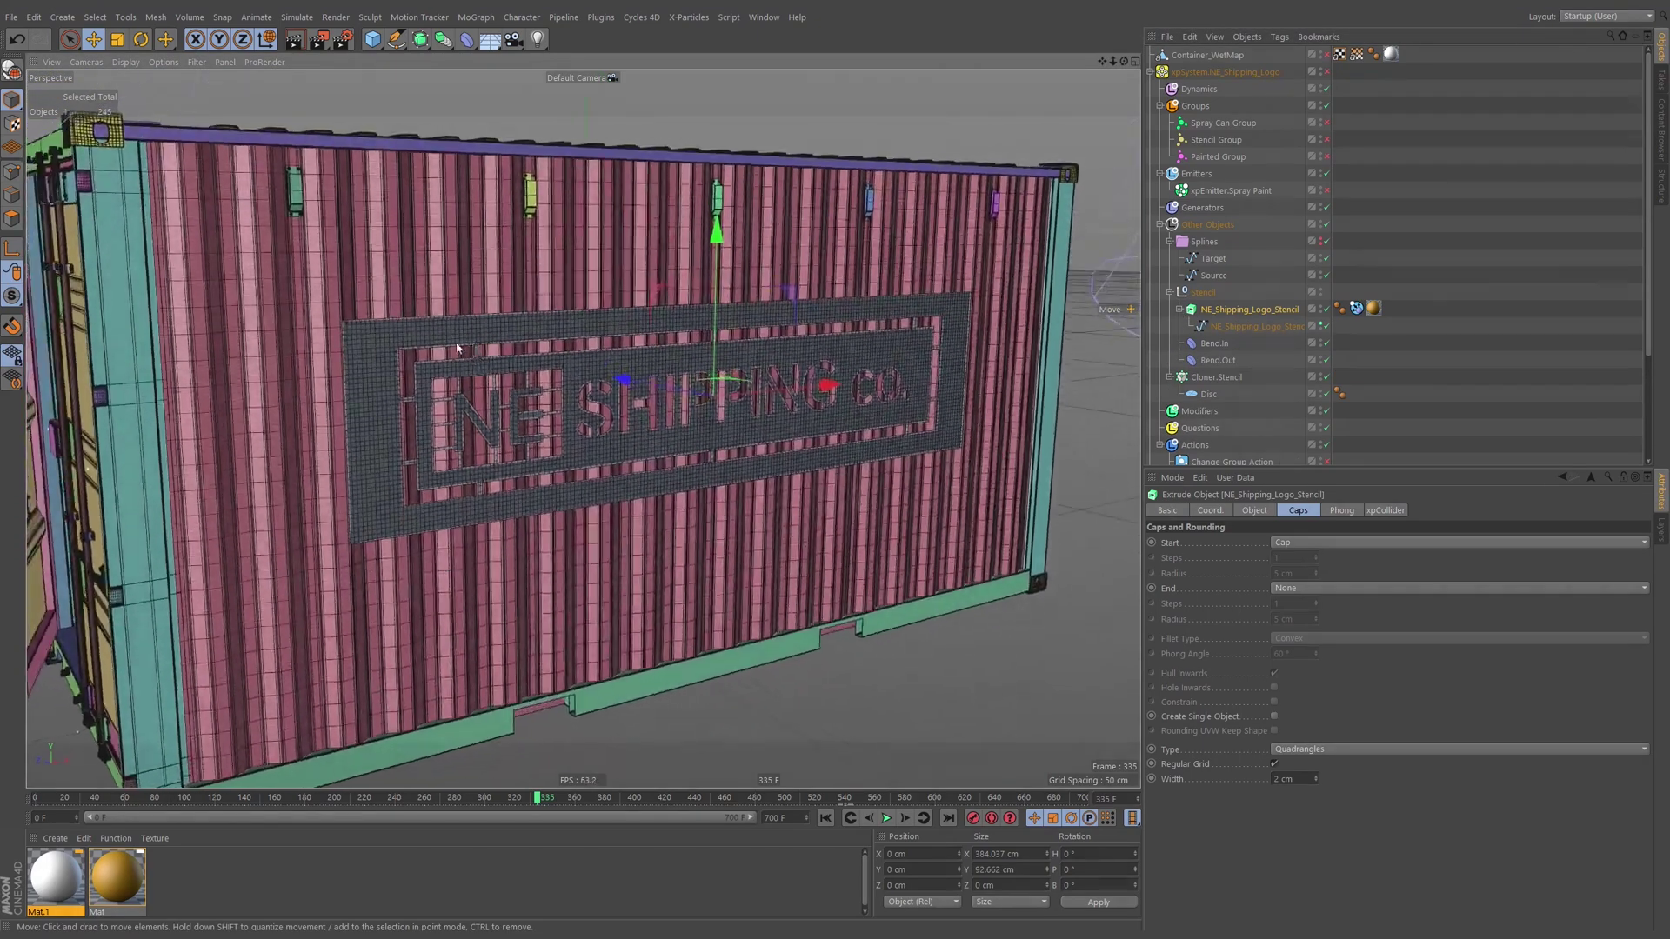
right_click_drag(442, 343, 550, 333, "alt")
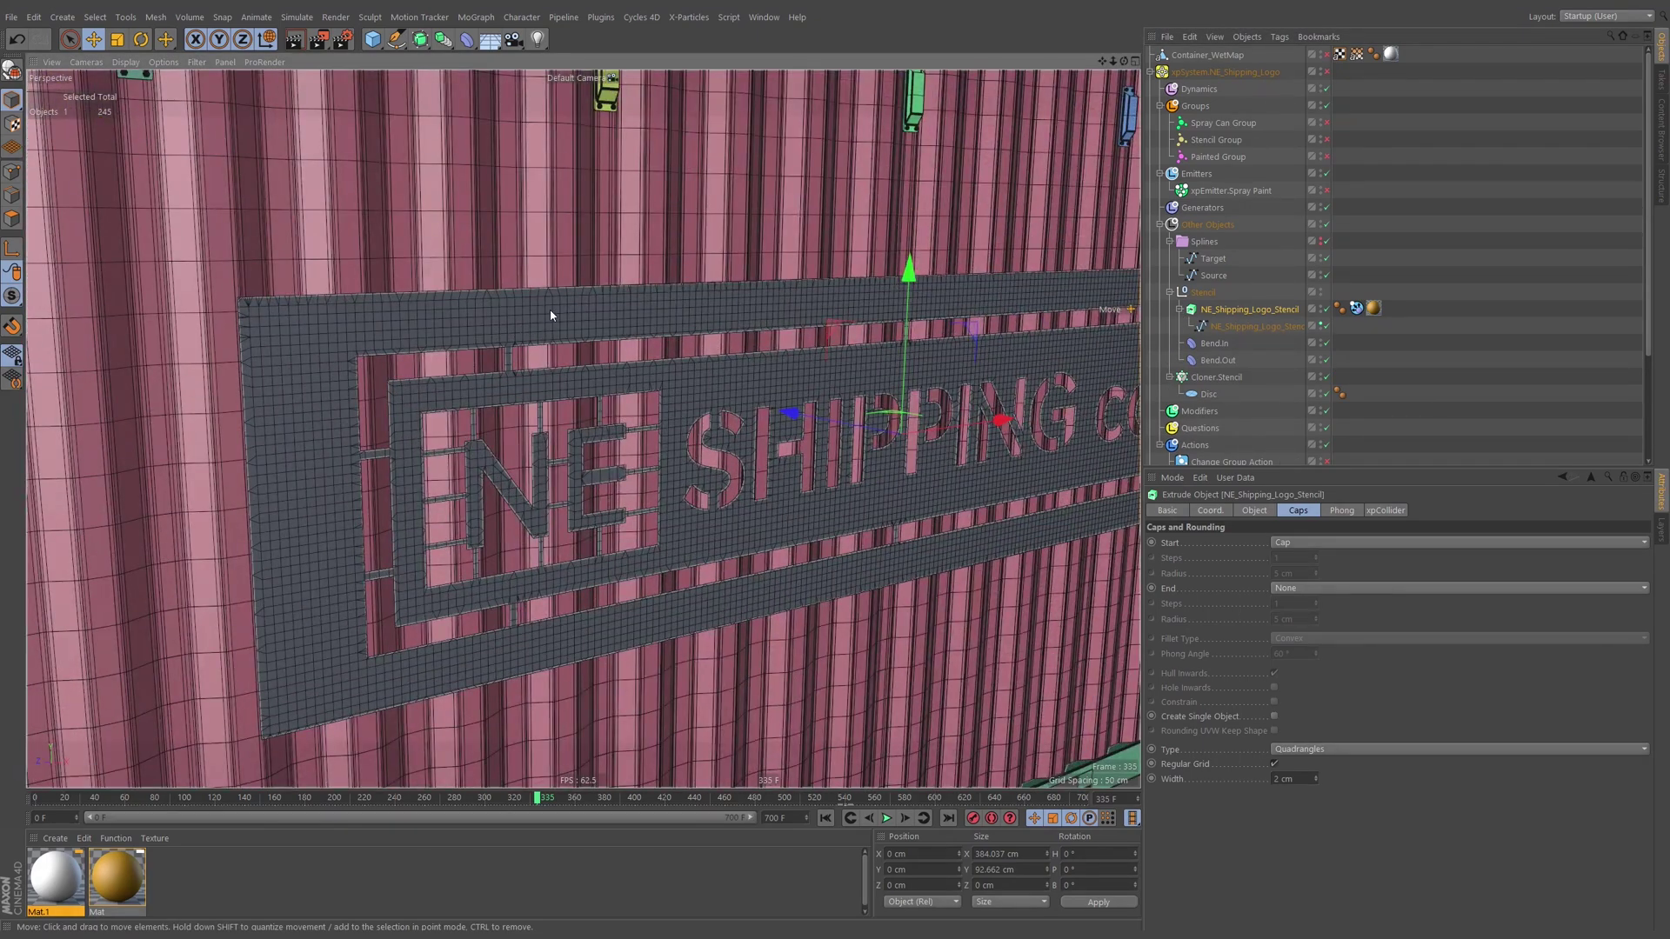
left_click(826, 336)
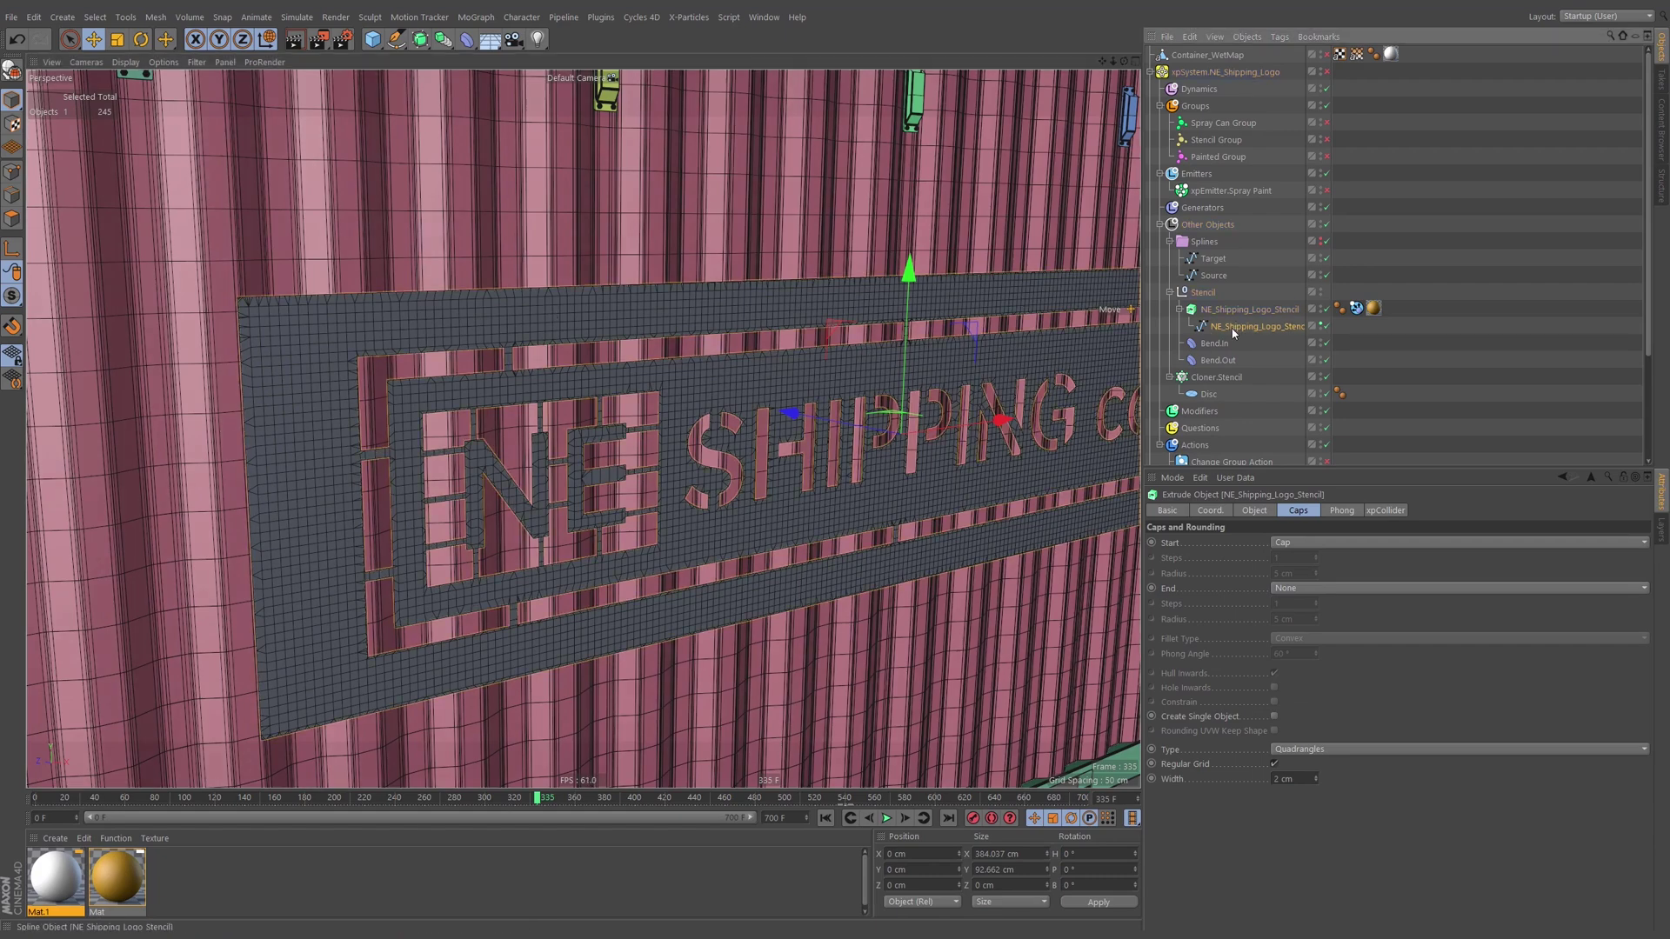
middle_click_drag(826, 336, 809, 316, "alt")
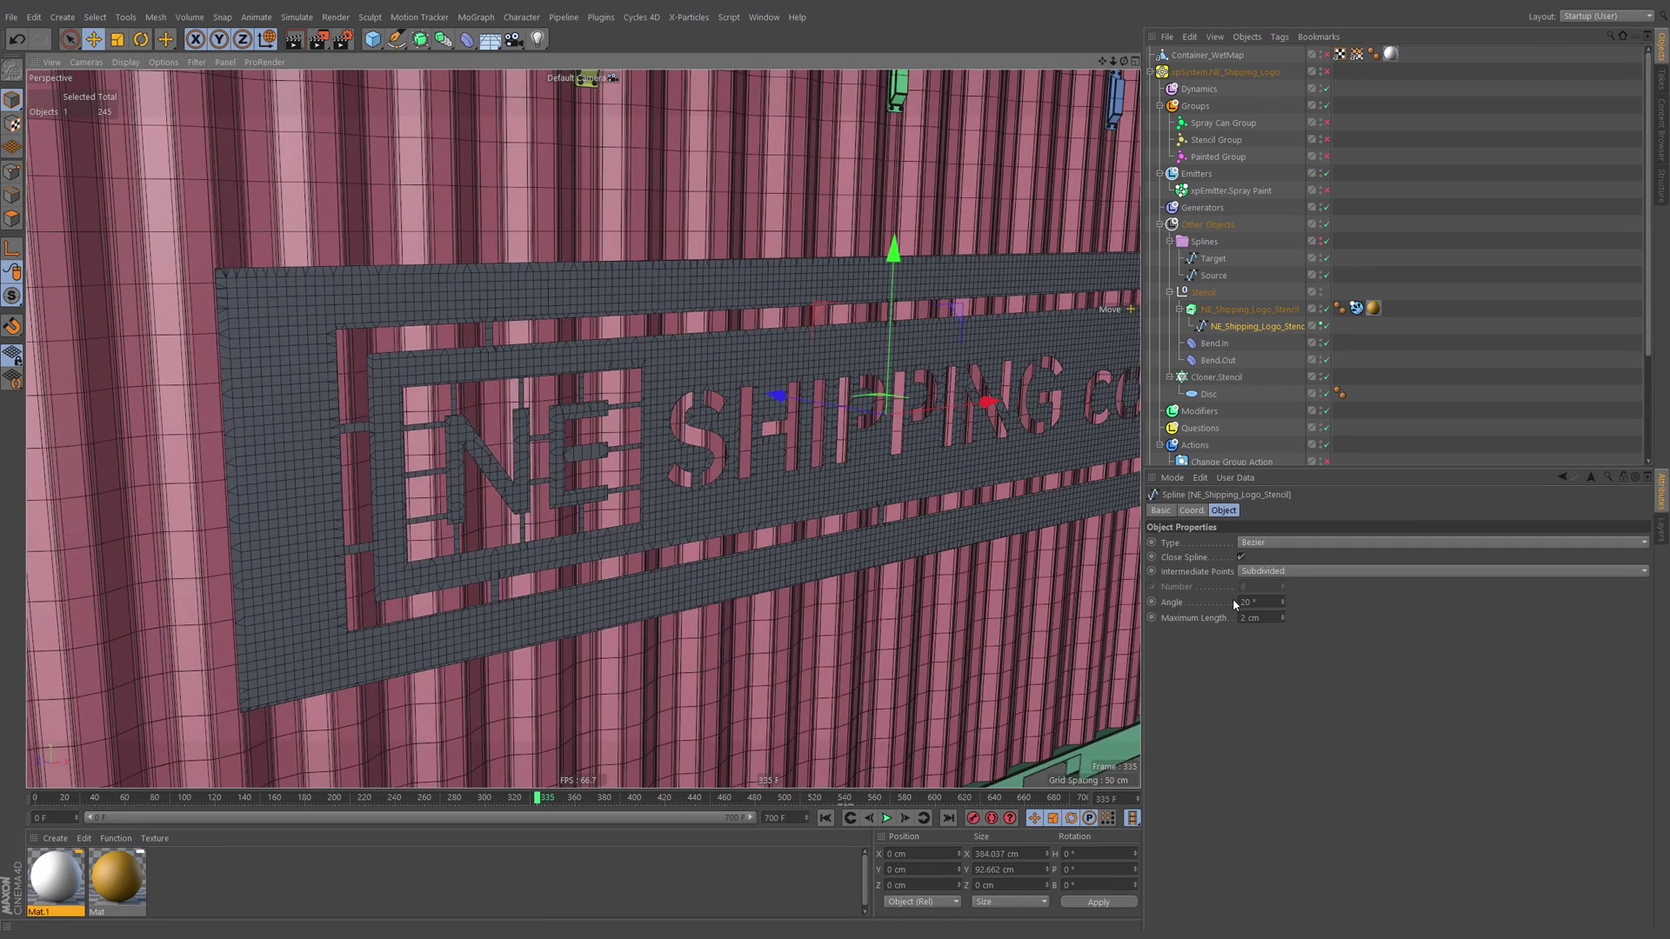
left_click_drag(1286, 603, 1285, 599)
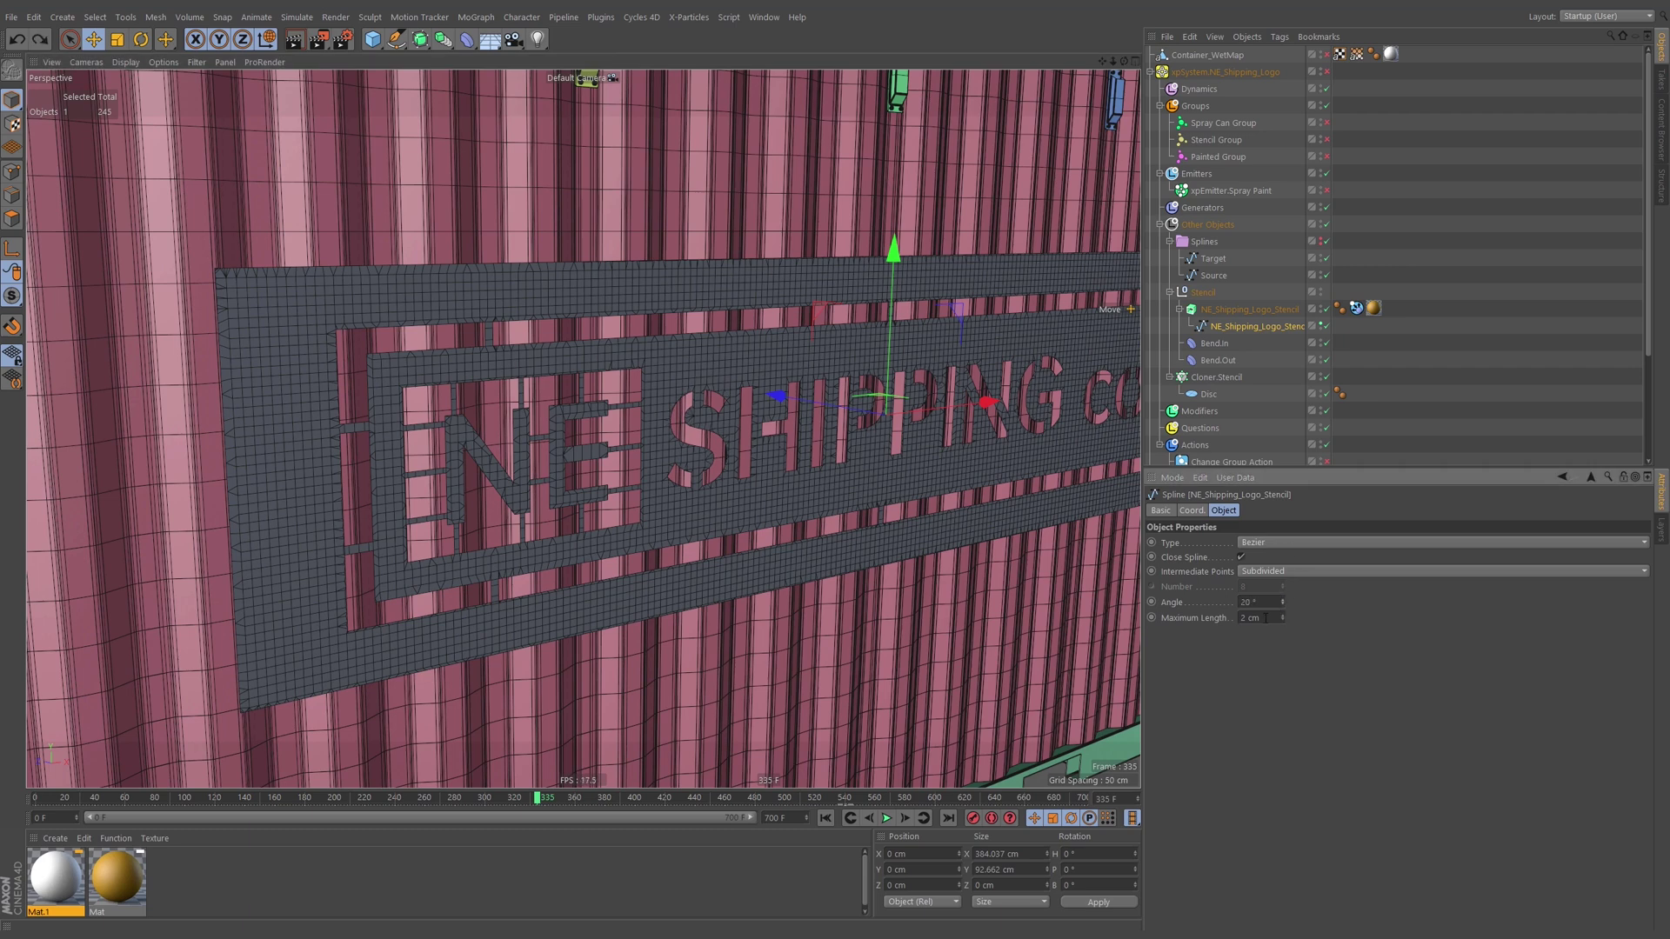
Copy the NE_Shipping_Logo_Stencil extrude into the Construction group as a backup.
left_click(1248, 310)
left_click(1181, 309)
left_click_drag(1222, 331, 1225, 320, "ctrl")
scroll(1402, 393, "down", 3)
left_click_drag(1222, 450, 1225, 452)
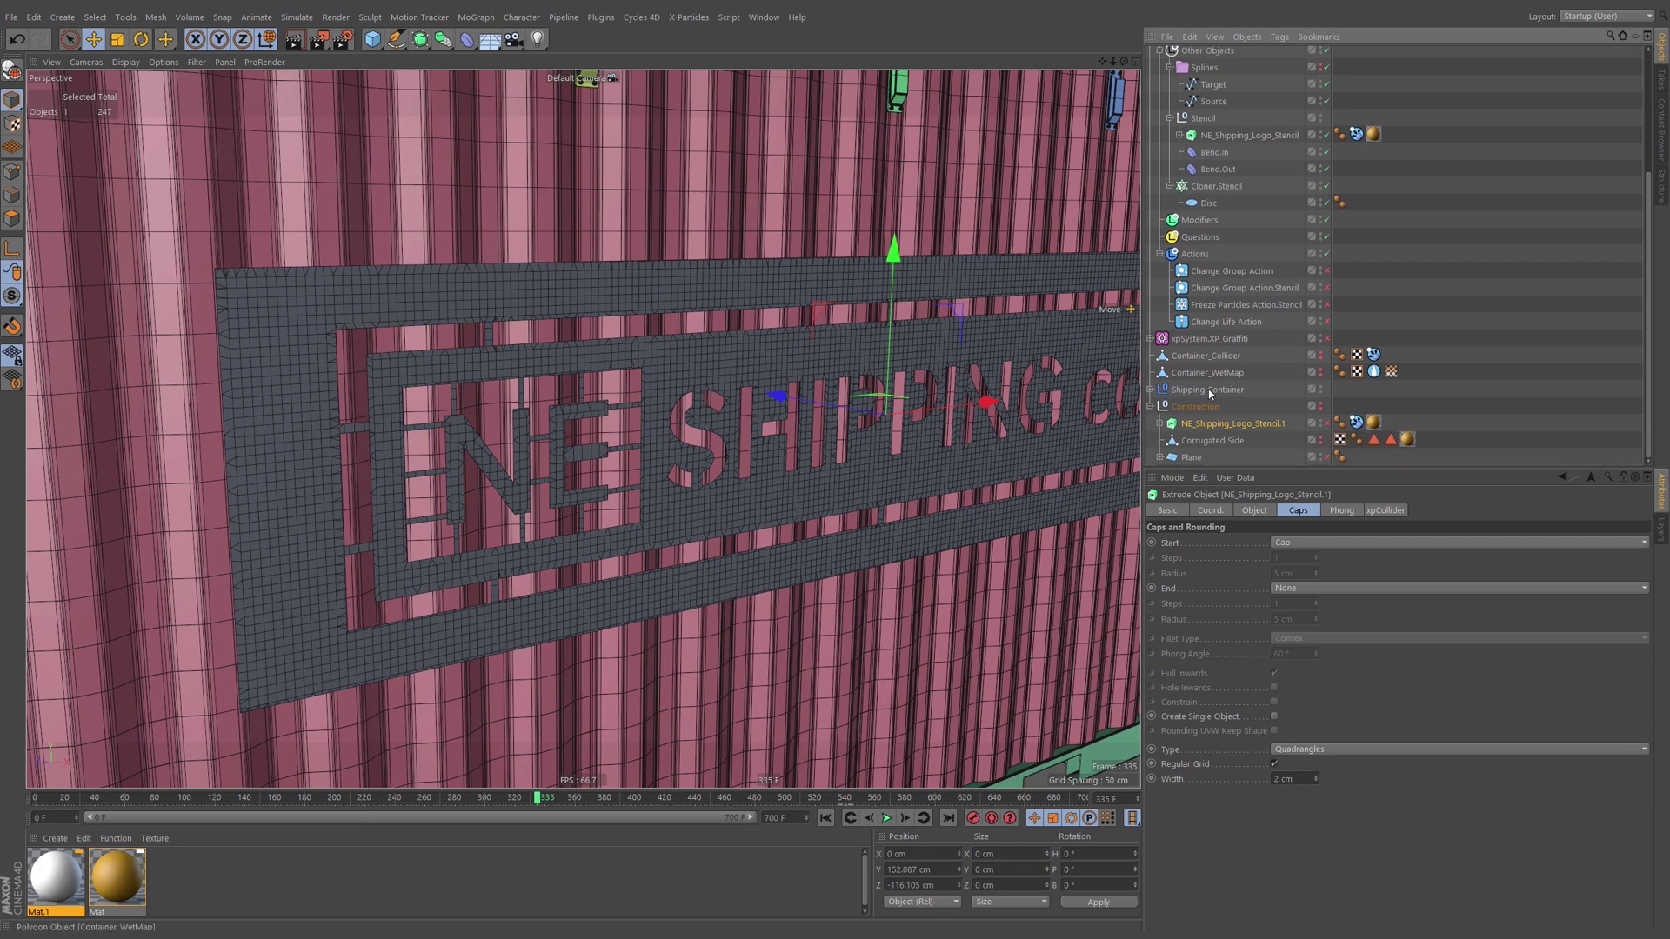
Turn off Enable Collisions in the xpCollider tag of the backup stencil in the Construction group.
left_click(1159, 424)
left_click(1356, 423)
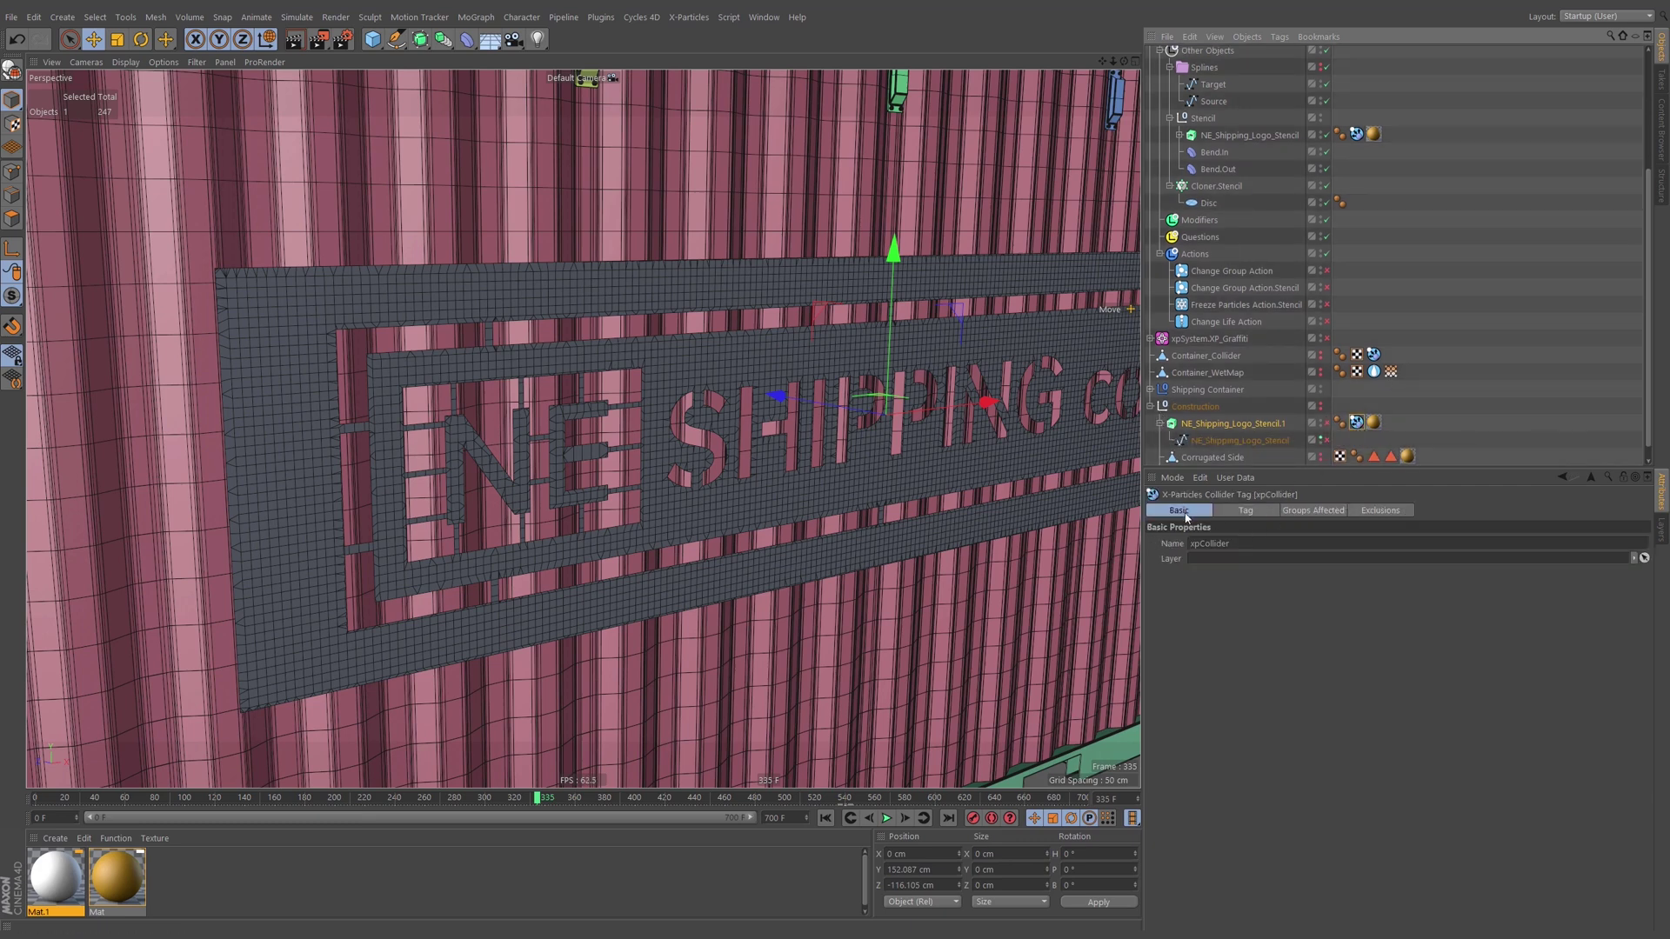
left_click(1244, 511)
left_click(1232, 563)
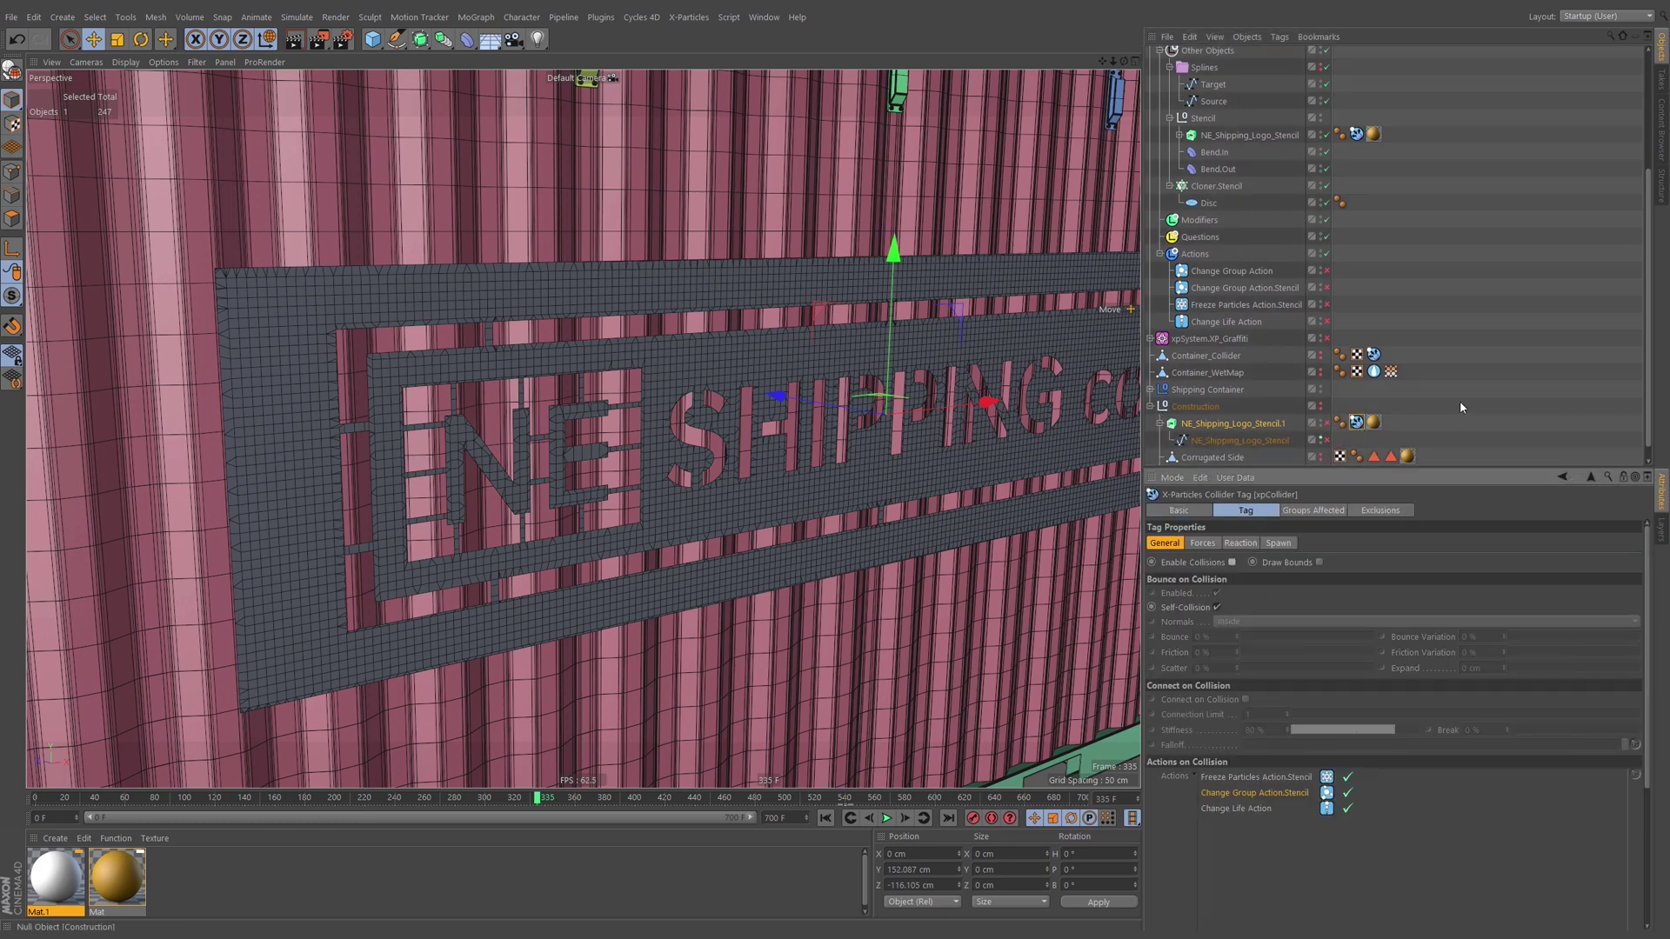
left_click(1472, 250)
scroll(1354, 284, "up", 1)
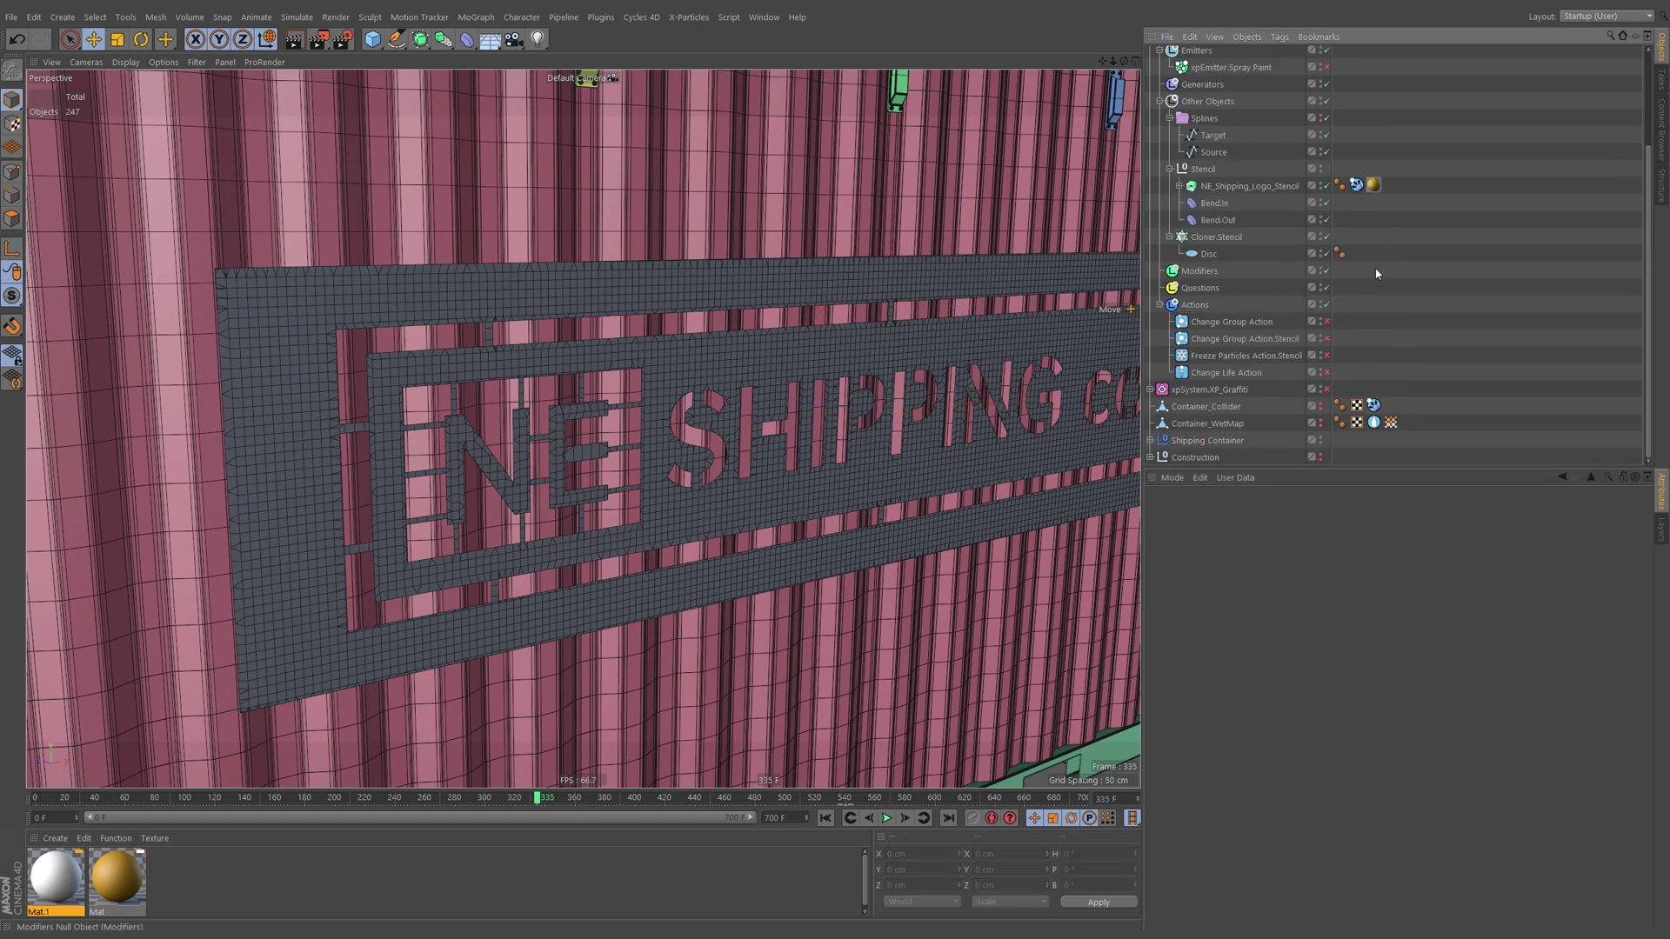
Try converting the original stencil extrude into an editable polygon object and selecting all its polygons.
scroll(1398, 250, "up", 2)
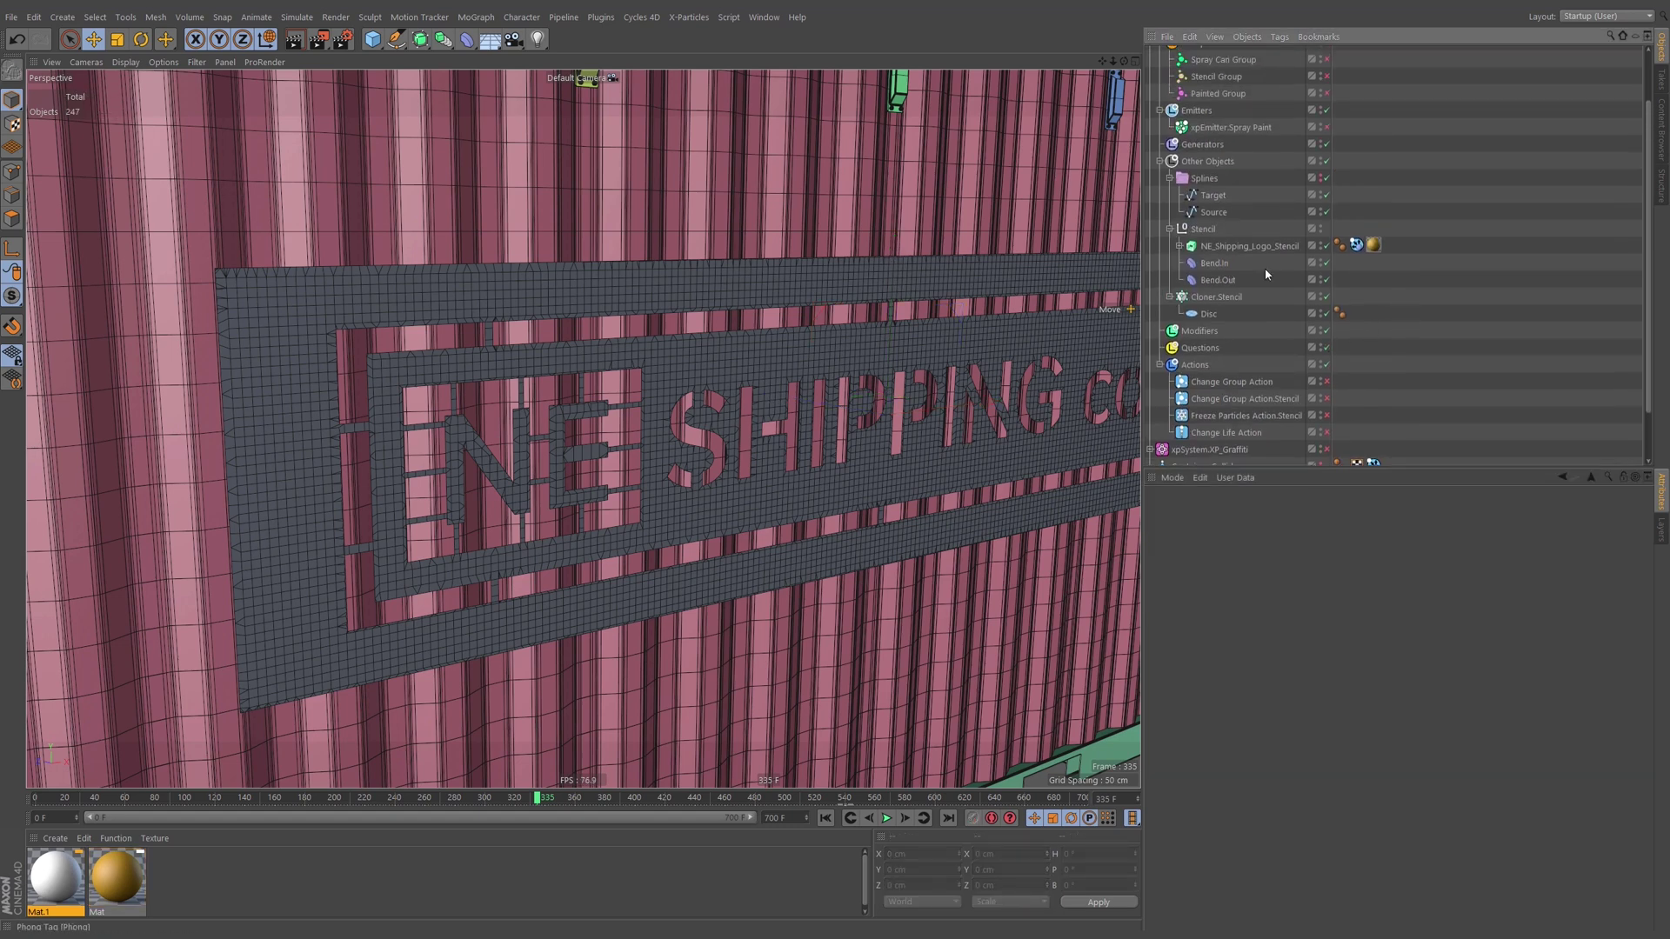
left_click(1223, 247)
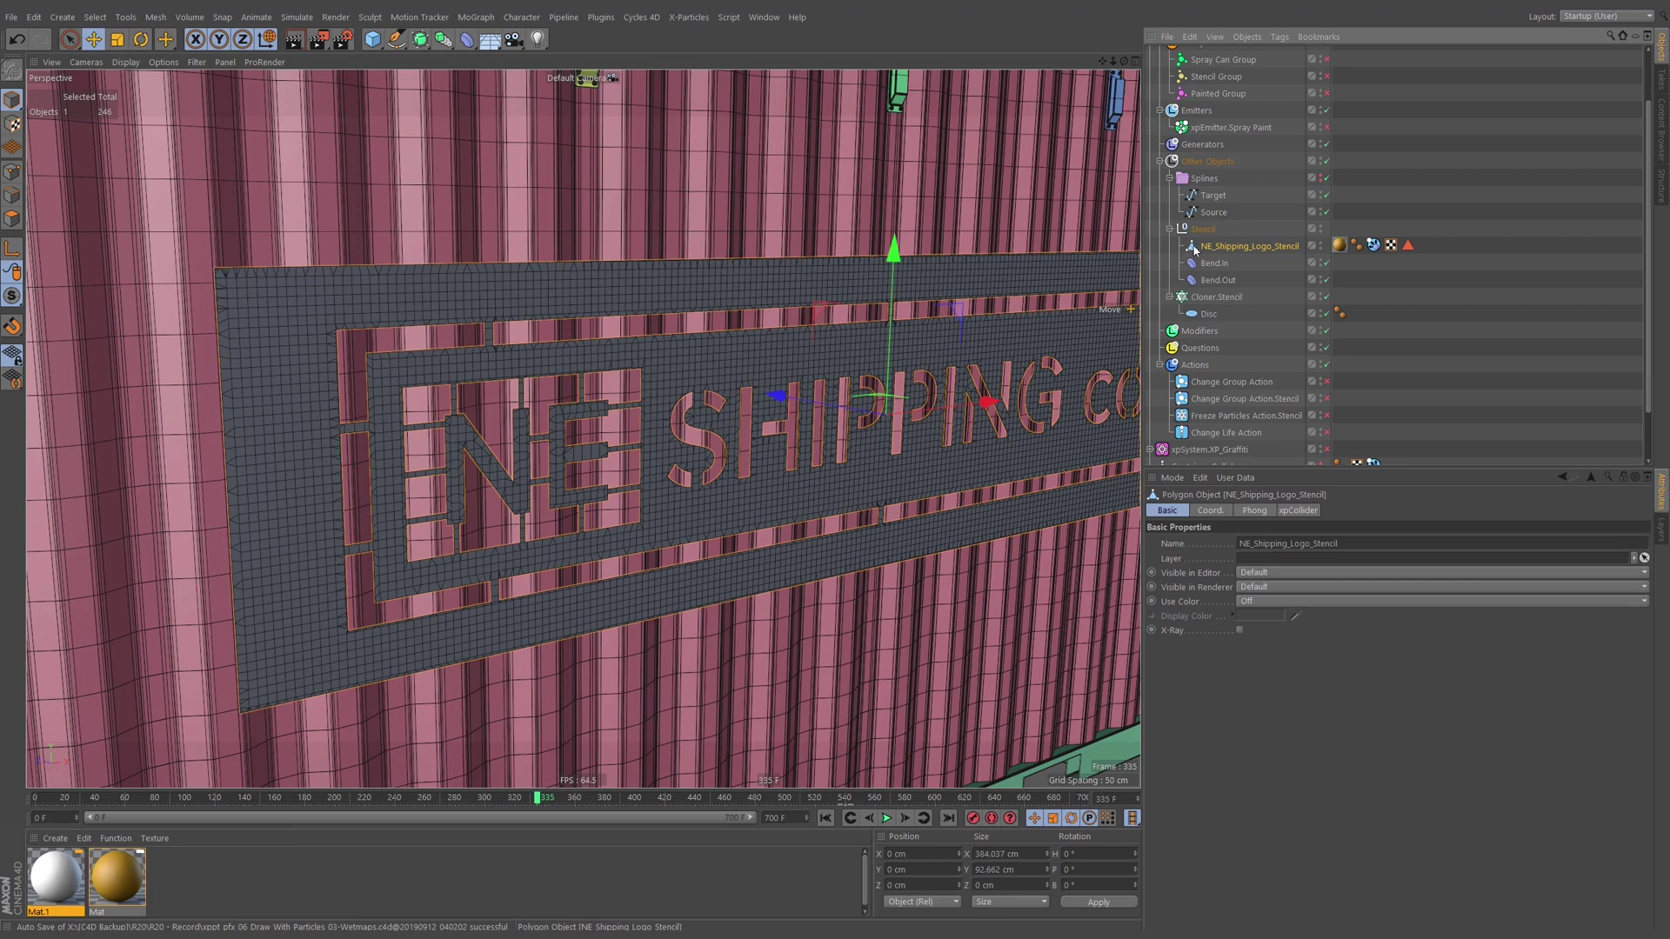
left_click(13, 219)
key("ctrl+a")
middle_click_drag(925, 345, 850, 342, "alt")
left_click_drag(849, 343, 775, 358, "alt")
right_click_drag(775, 359, 962, 327, "alt")
left_click_drag(962, 328, 888, 330, "alt")
key("ctrl+z")
key("ctrl+z")
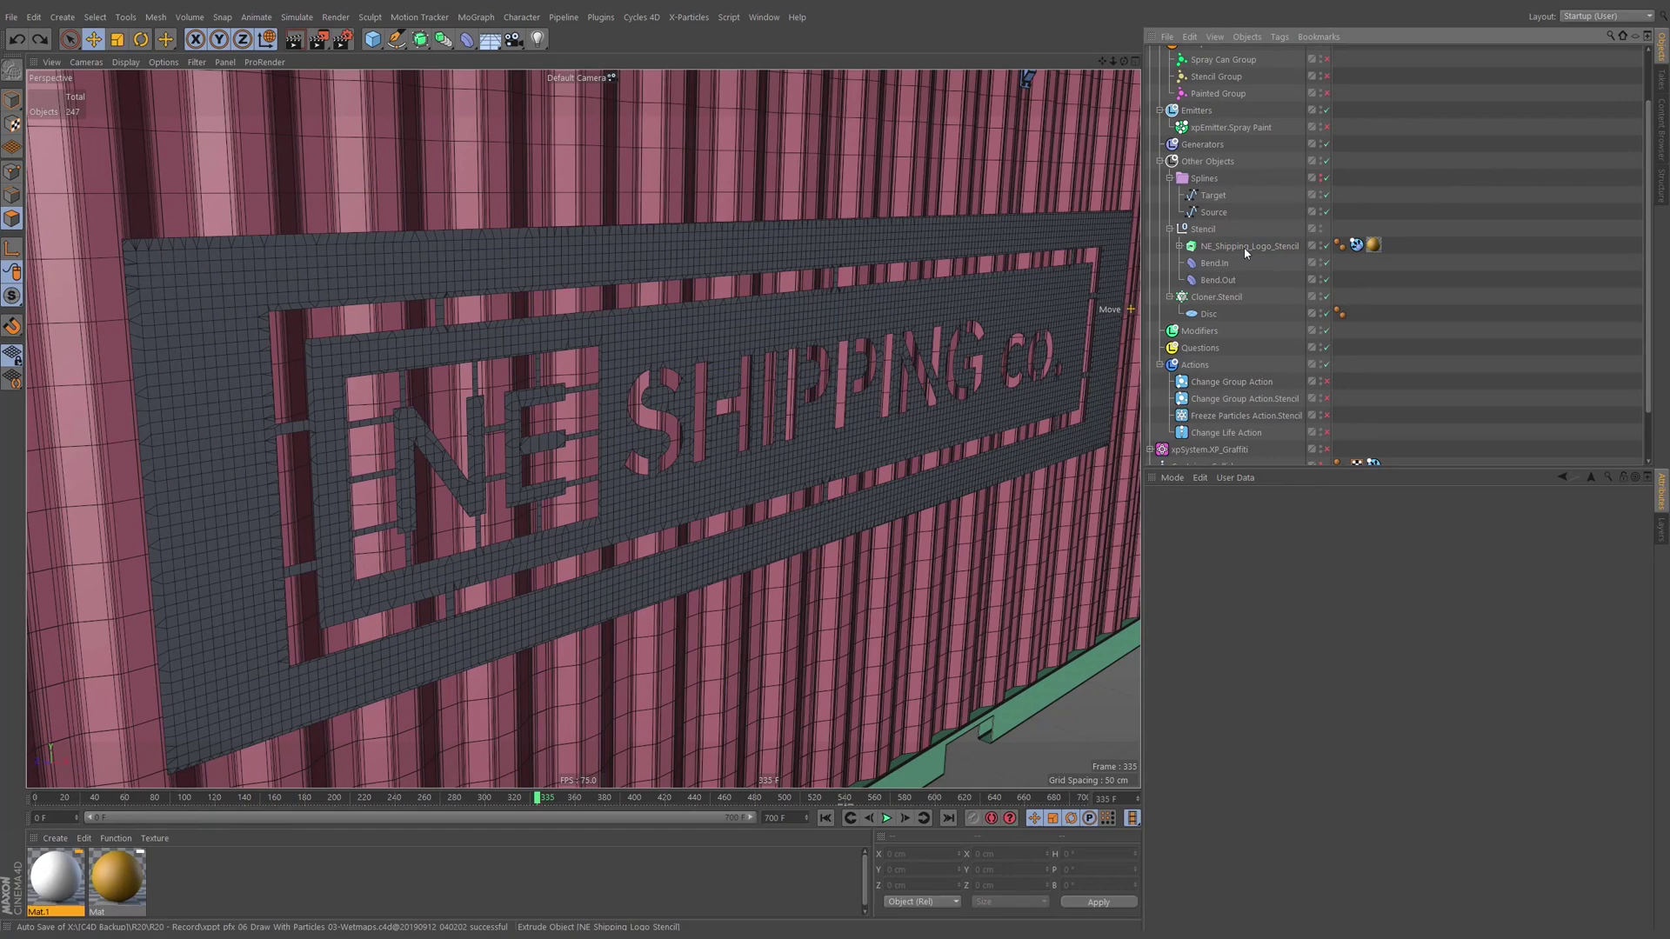
Duplicate the stencil extrude within the Stencil group and convert the duplicate into an editable polygon object.
left_click(1244, 249)
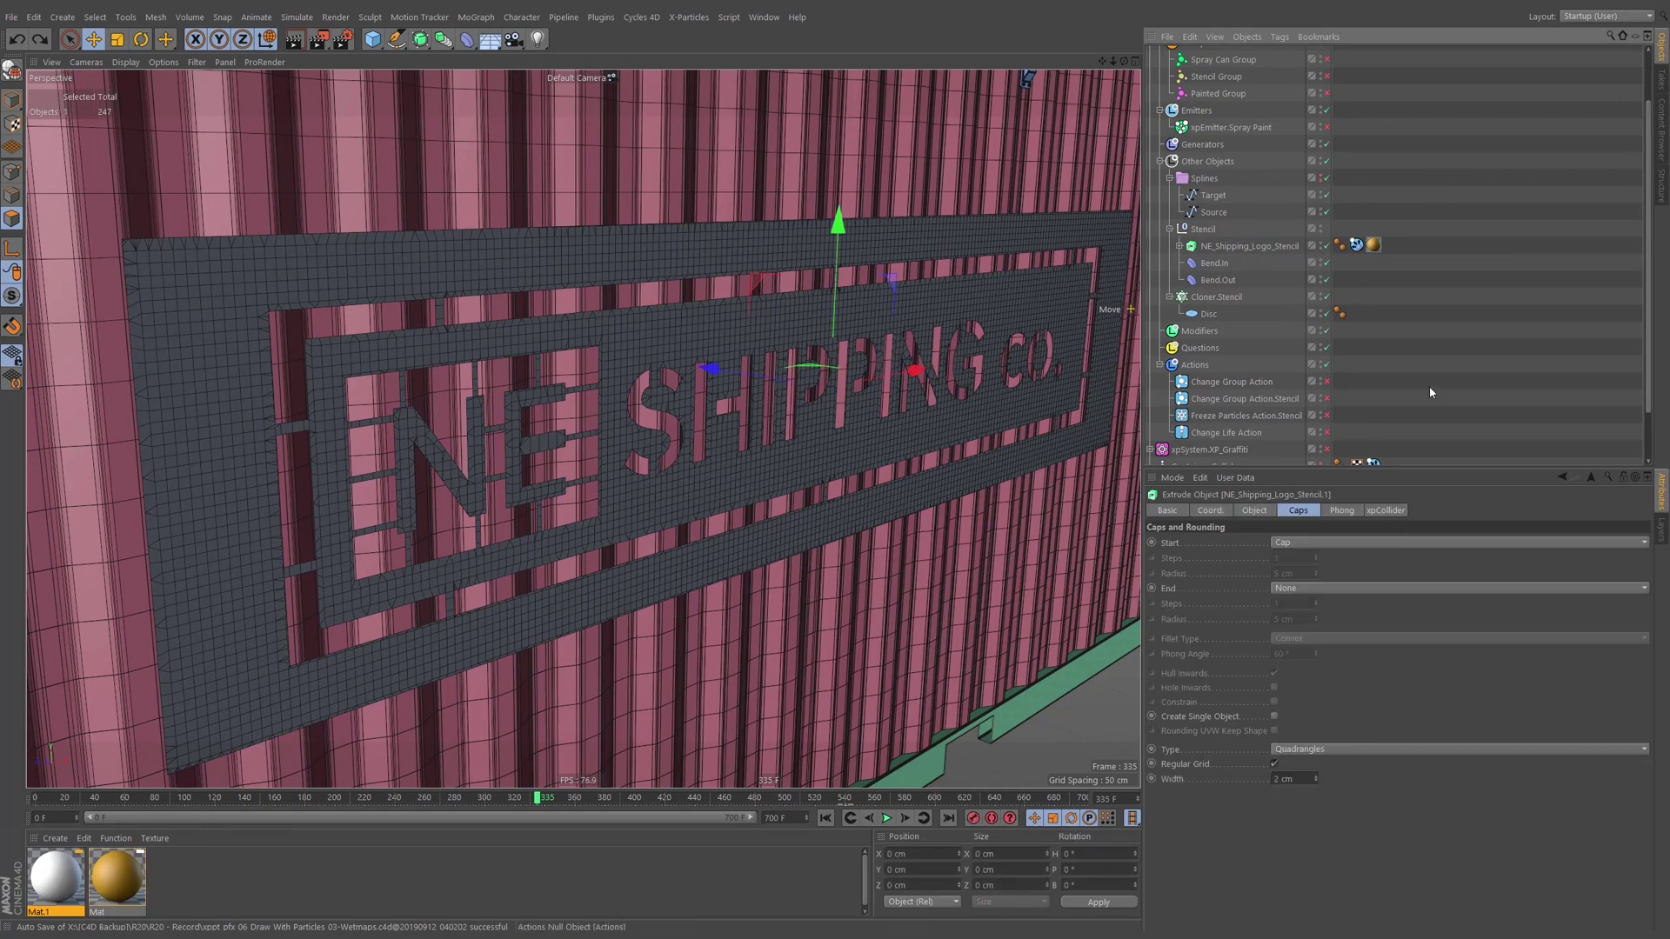
scroll(1427, 385, "down", 3)
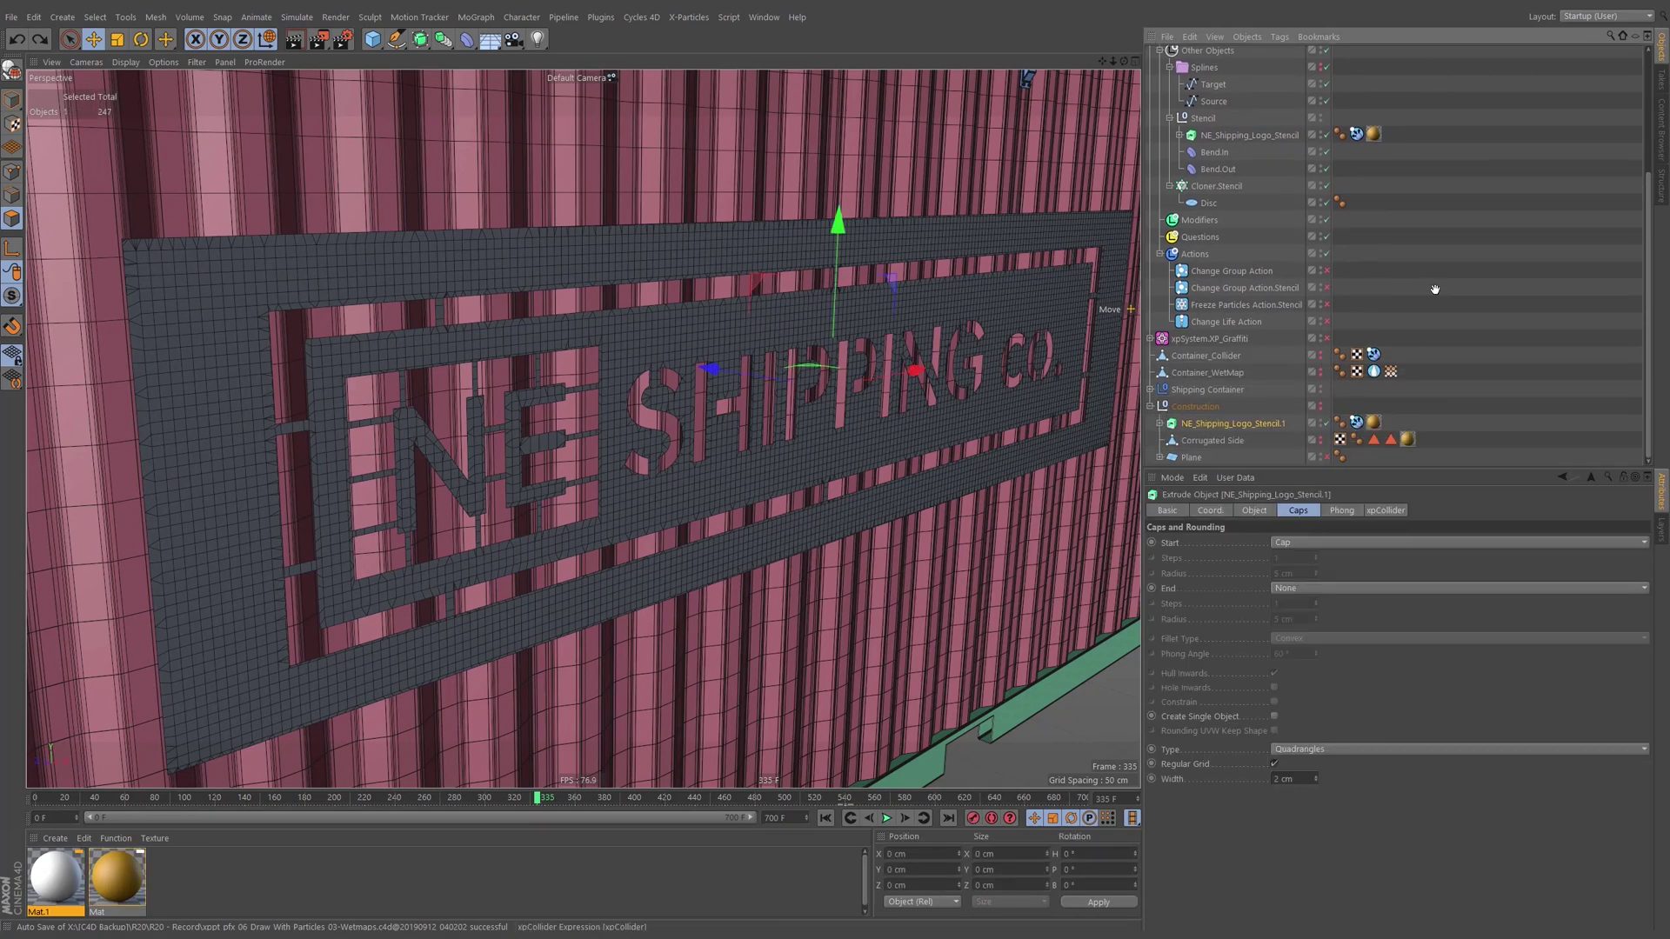
scroll(1423, 313, "up", 4)
left_click(1236, 270)
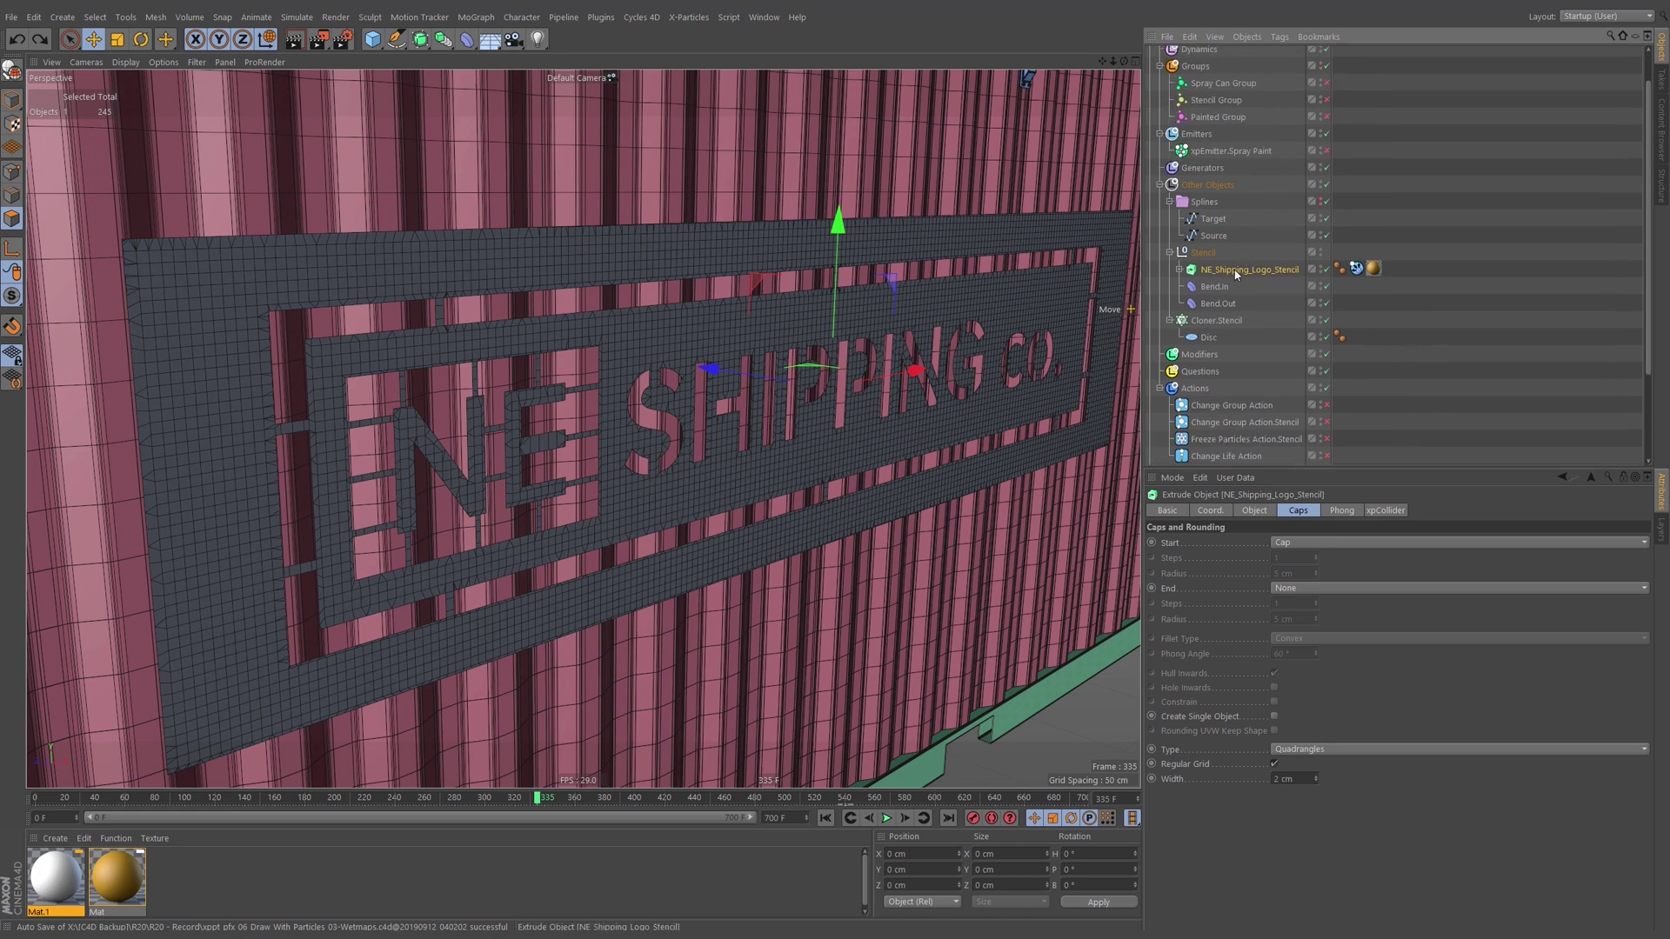
left_click_drag(1258, 273, 1261, 278, "ctrl")
key("c")
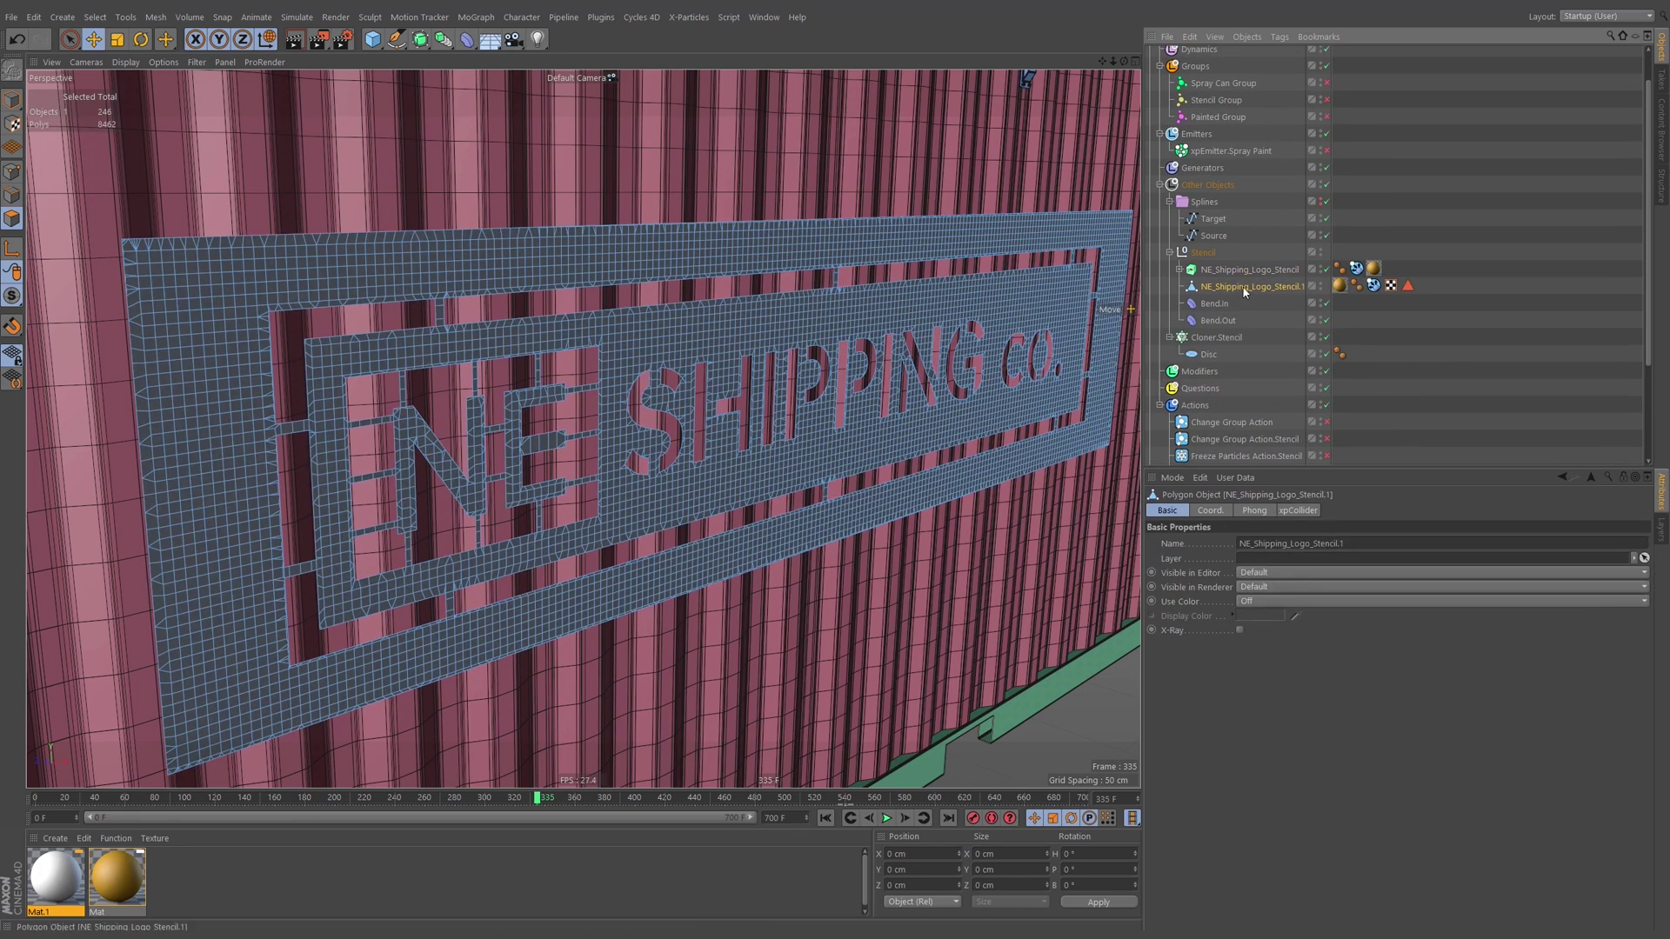
Rename the editable stencil copy as NE_Shipping_Logo_Stencil.WetMap.
double_click(1242, 290)
left_click(1277, 287)
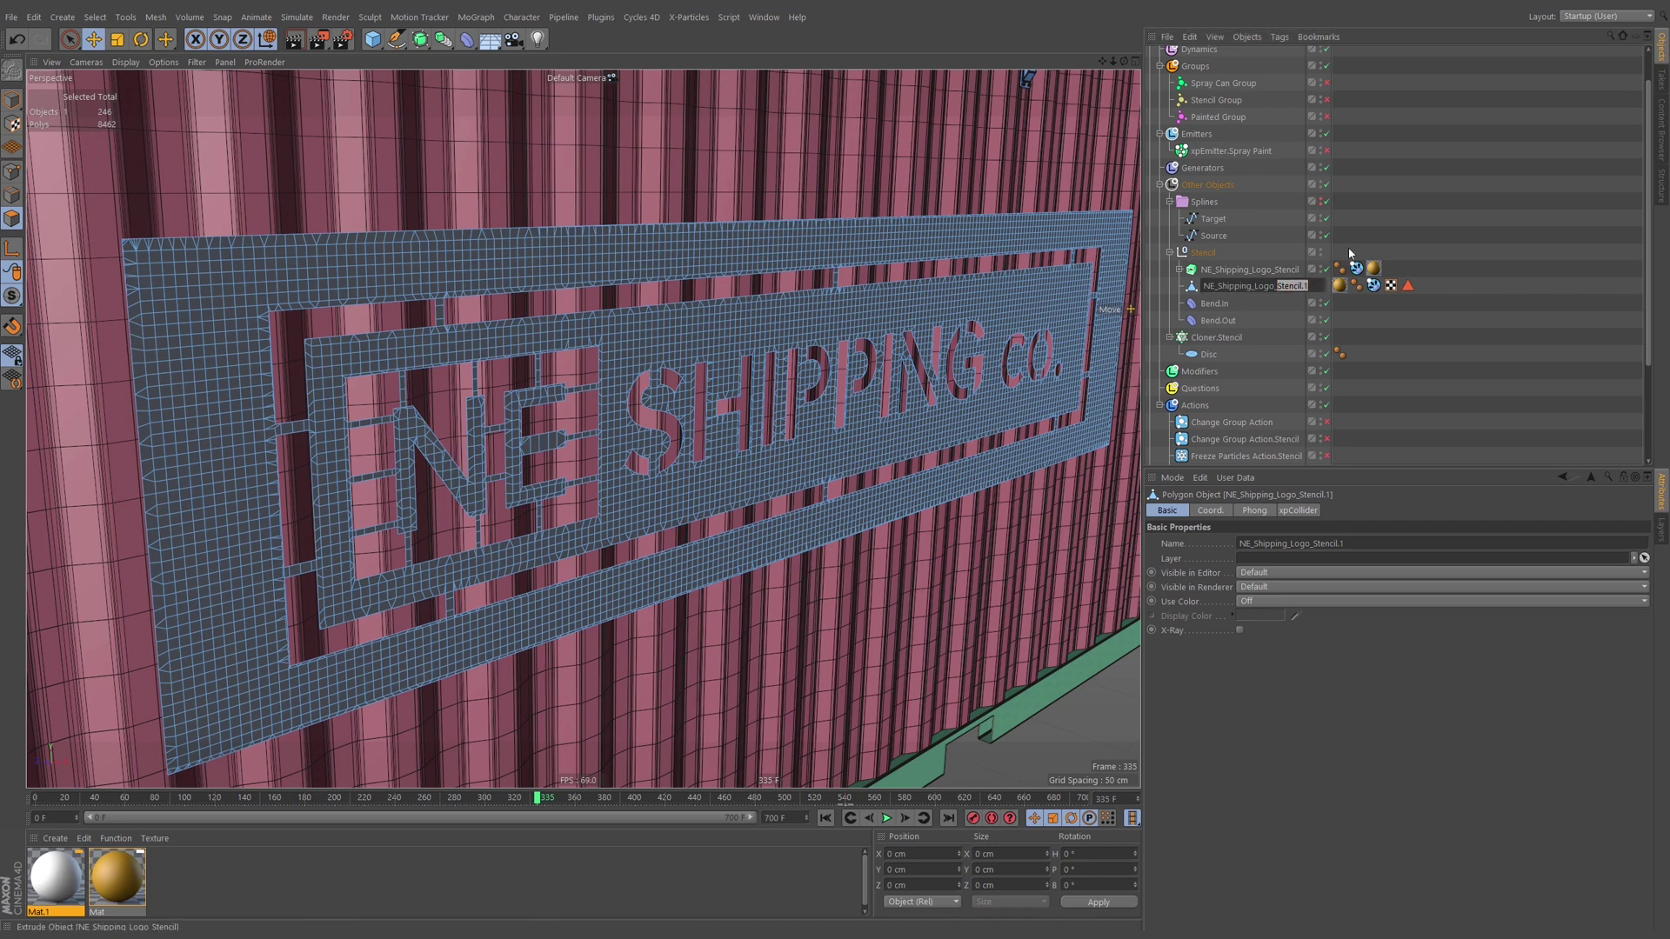
type("Stencil.WetN")
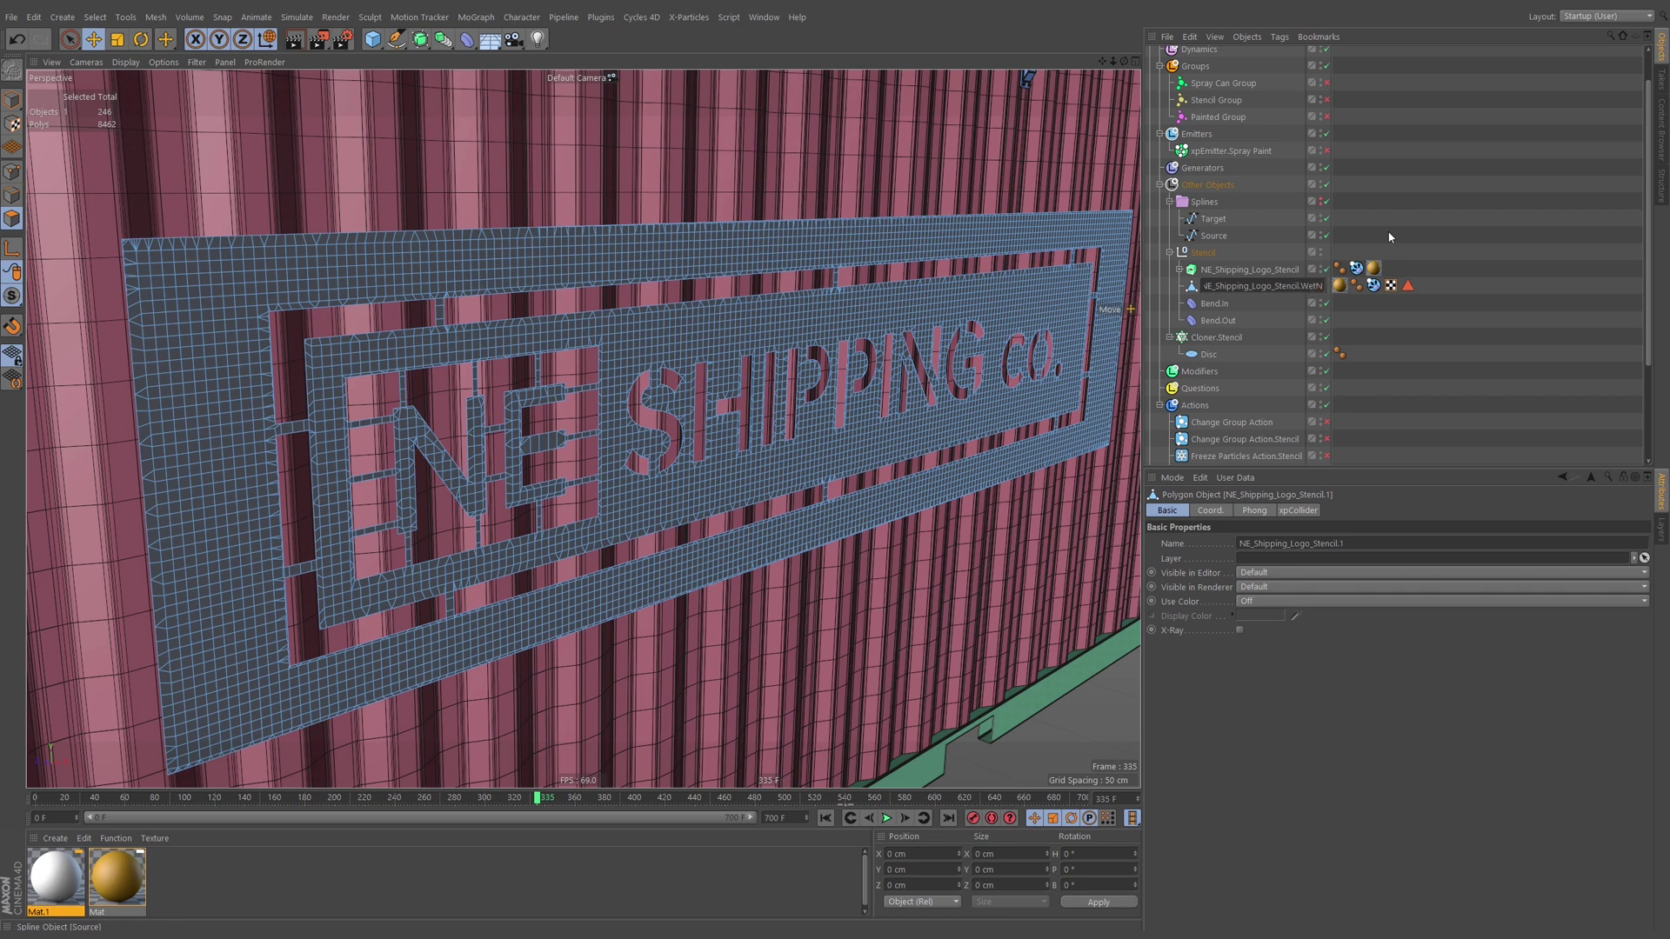
type("ap")
key("Return")
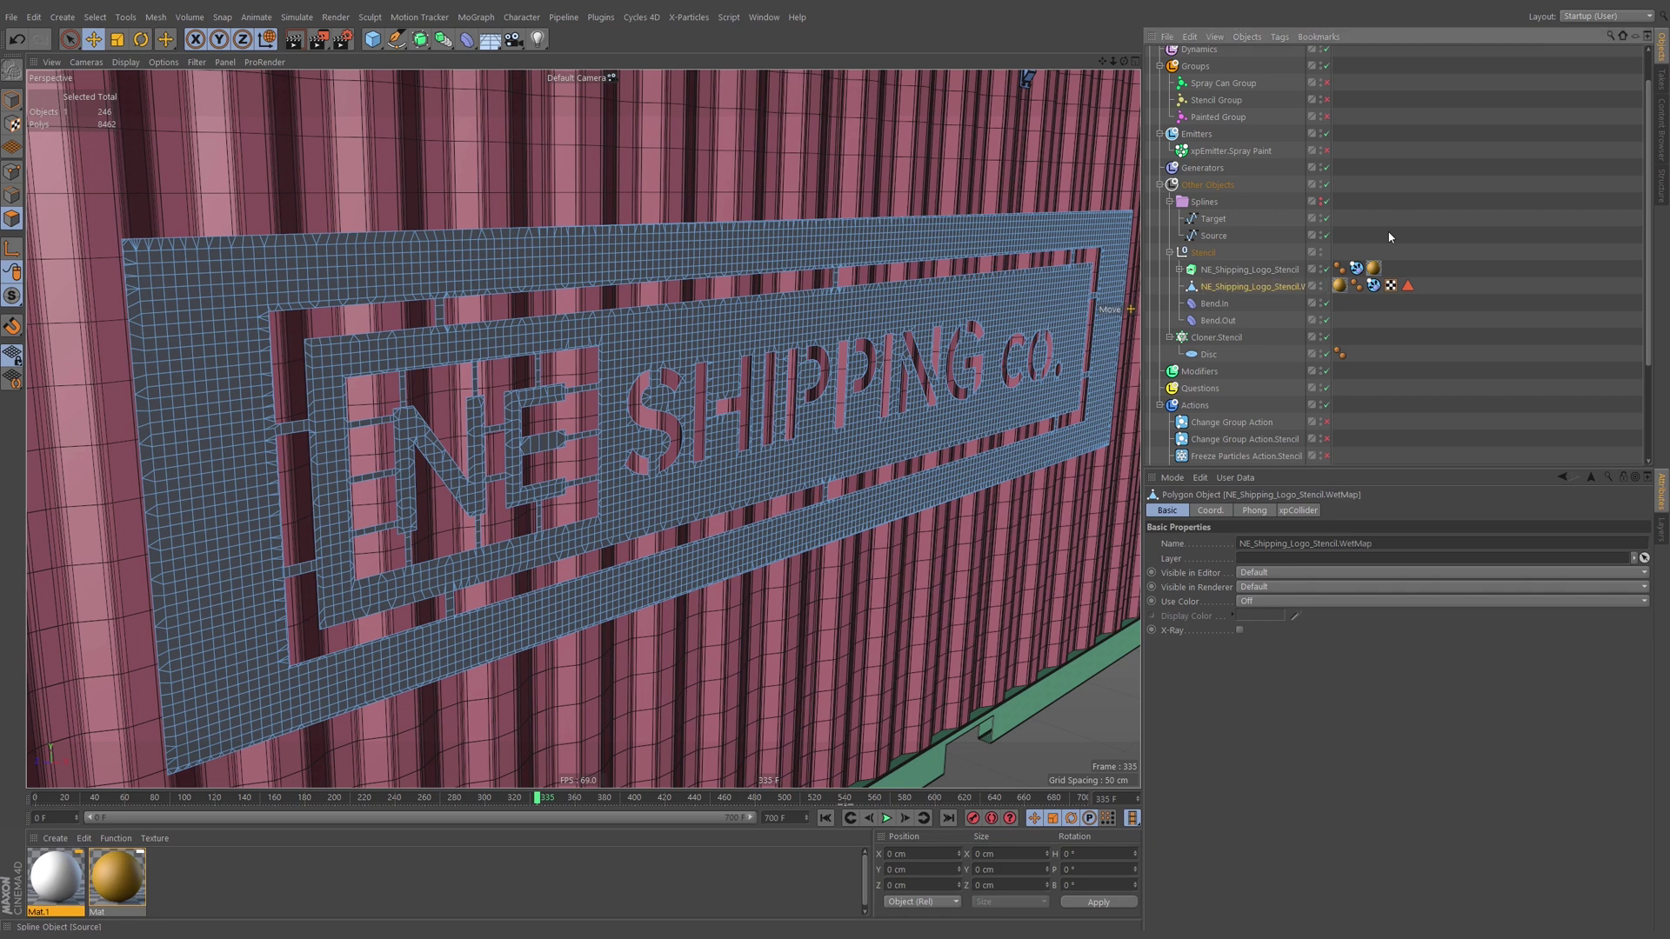
scroll(1383, 238, "up", 1)
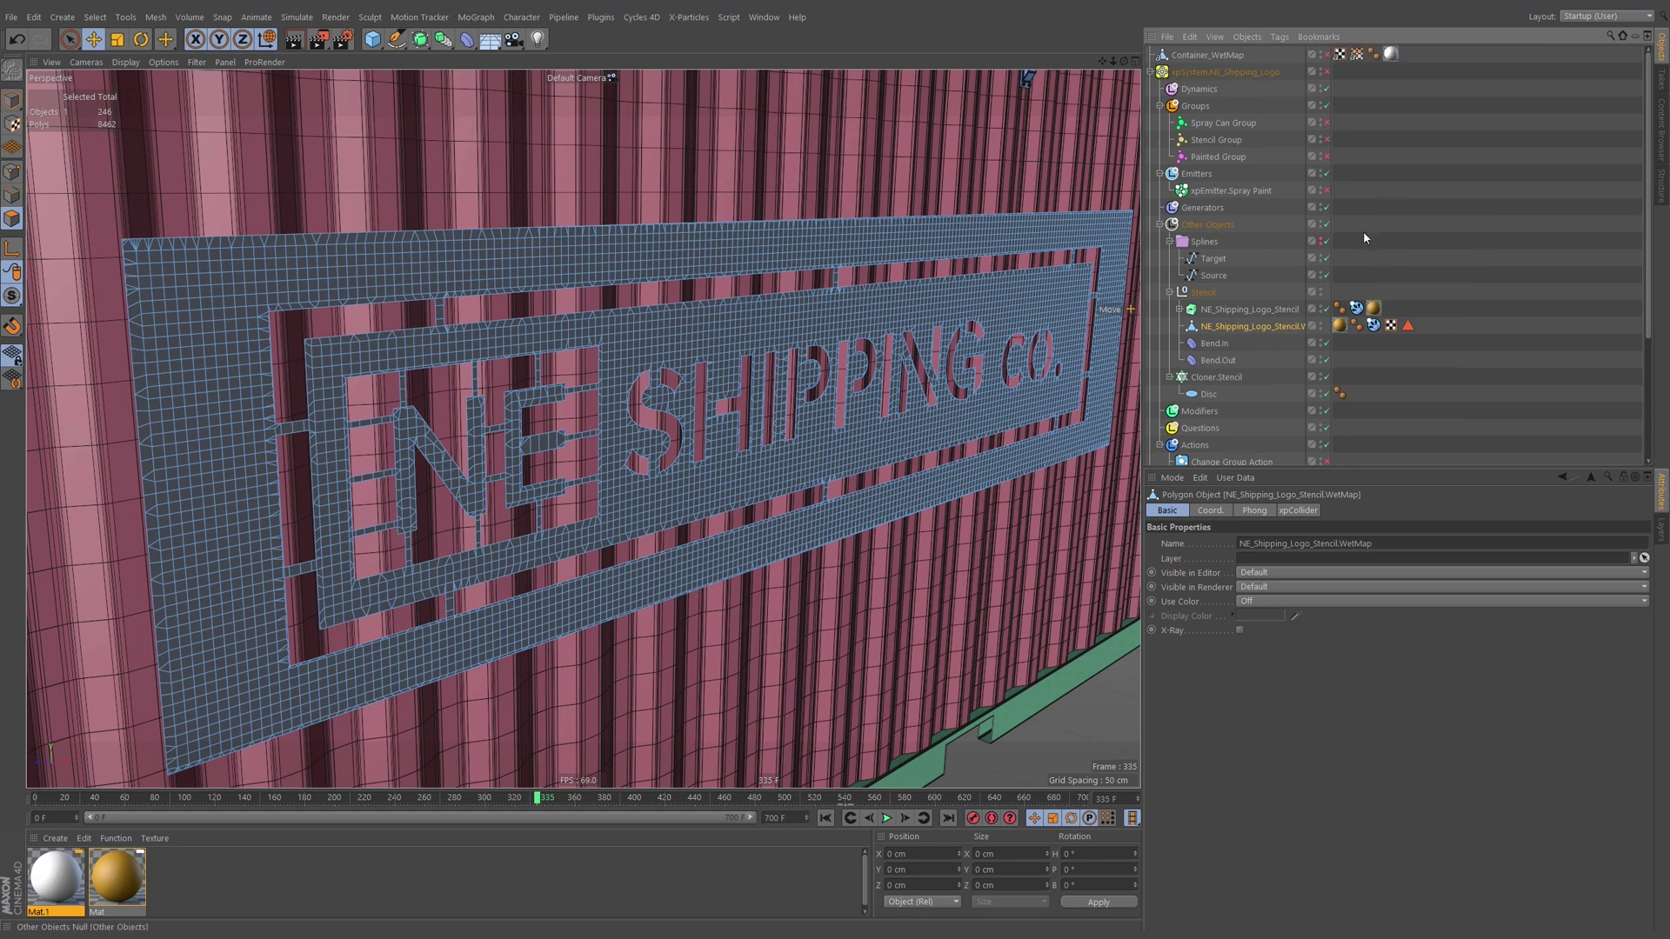
Shorten the editable stencil copy's name to Stencil_WetMap.
double_click(1302, 331)
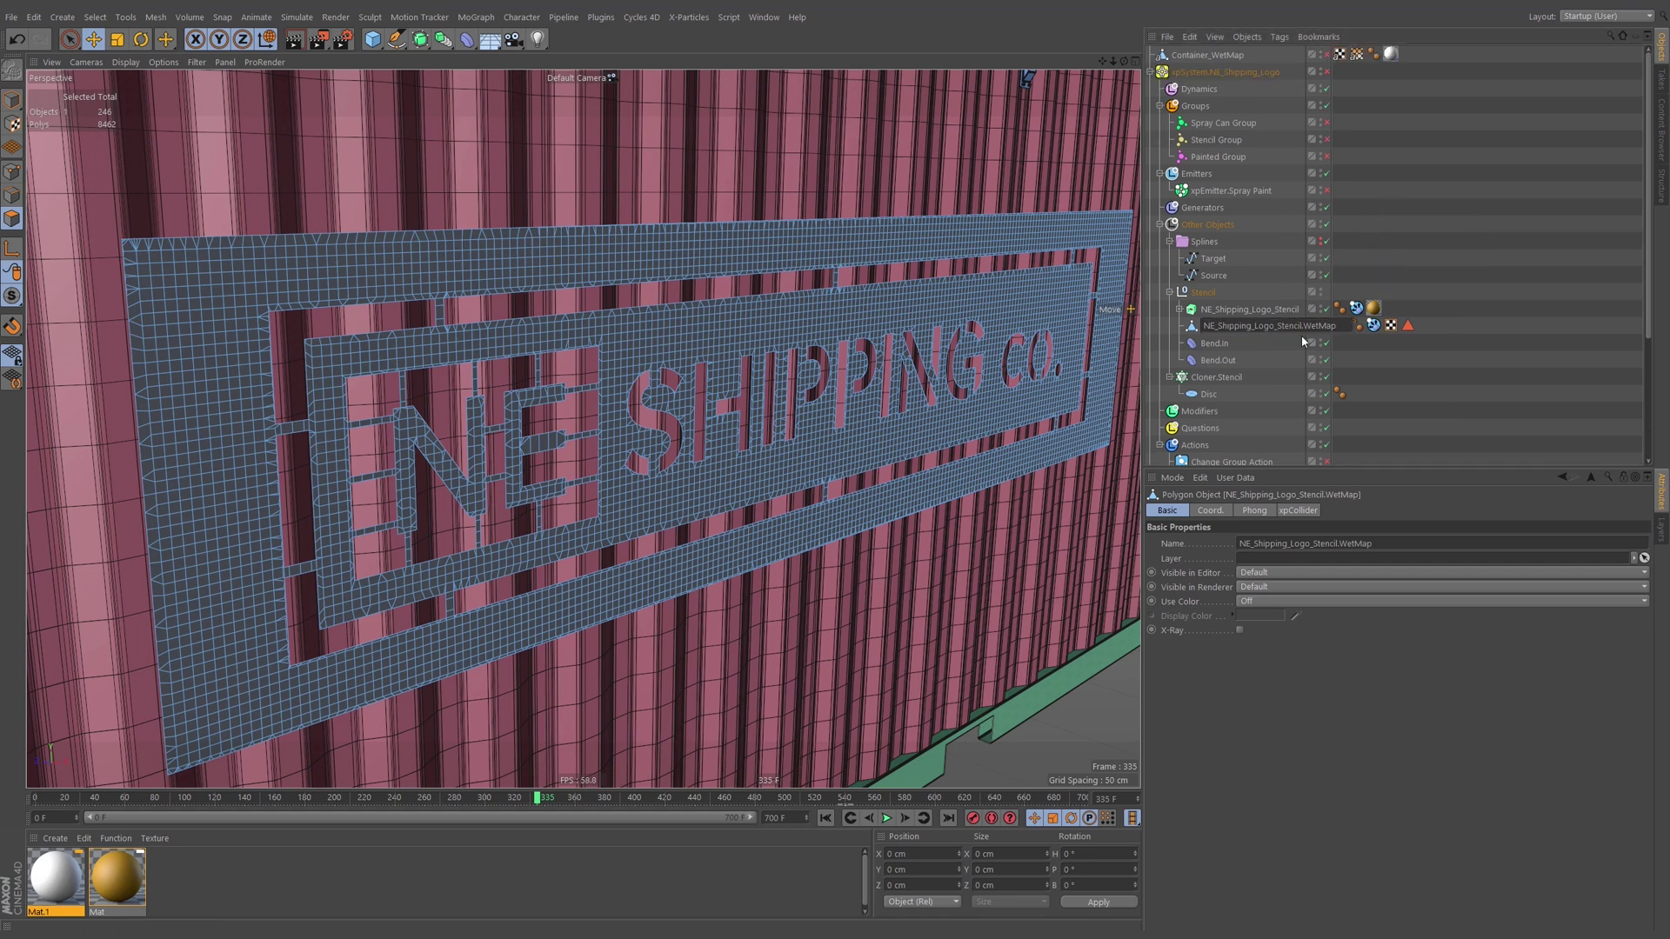
key("shift+Home")
key("BackSpace")
type("_")
key("Return")
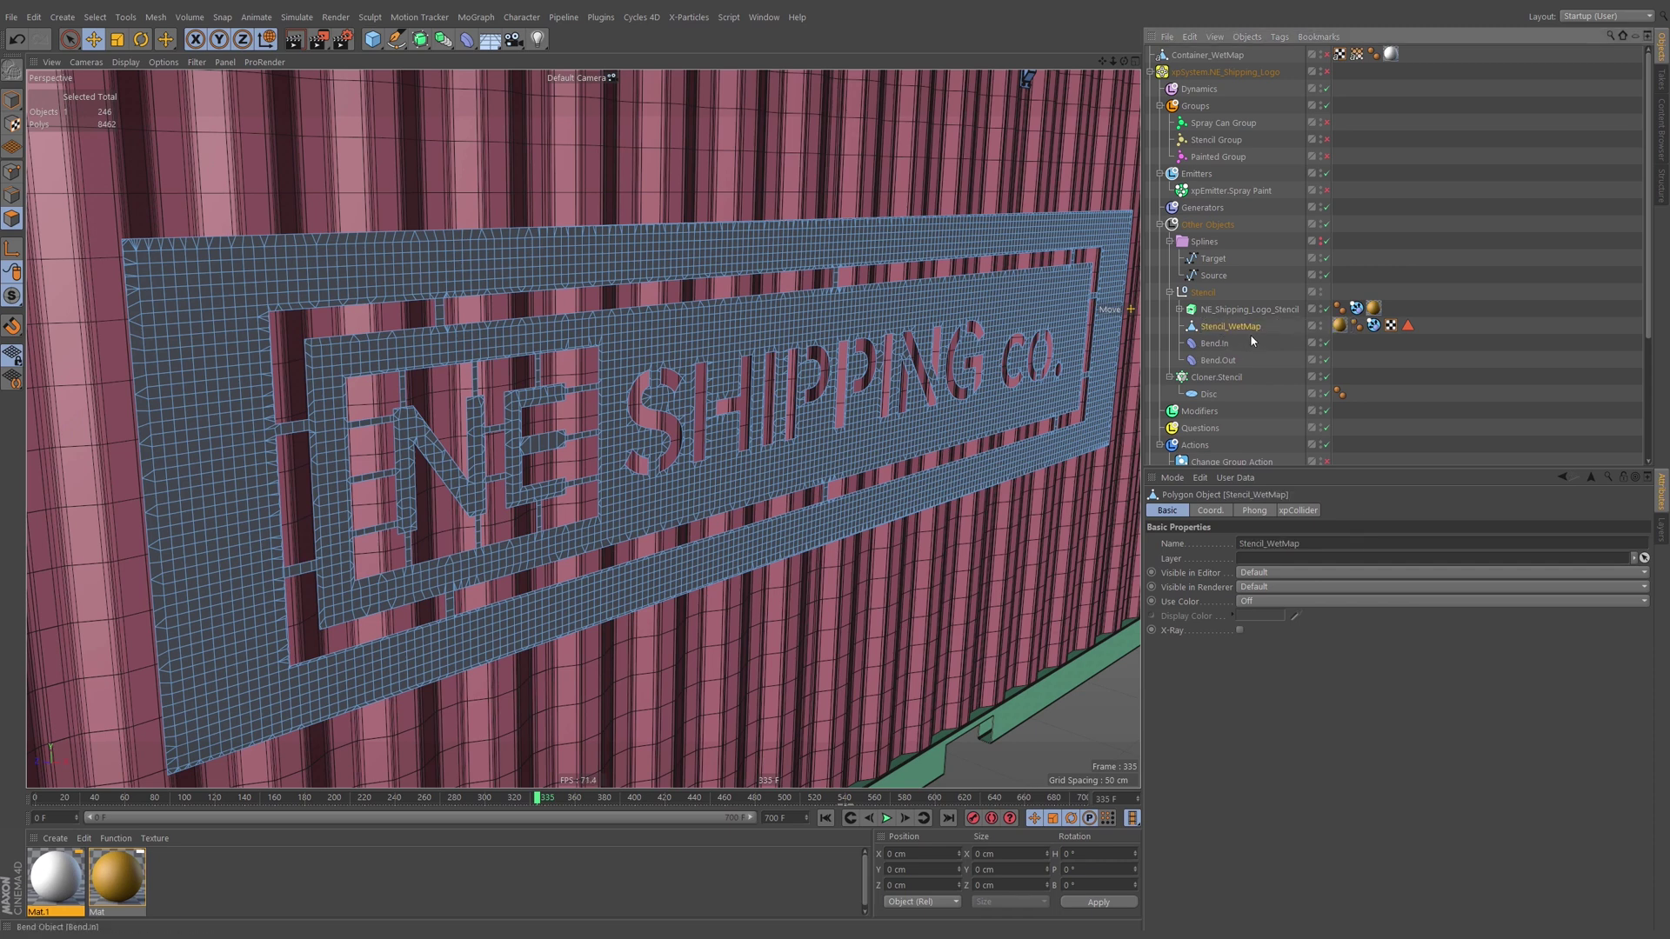
Delete the xpCollider and material tags from Stencil_WetMap and disable the original stencil extrude.
left_click(1375, 327)
key("Delete")
left_click(1344, 329)
key("Delete")
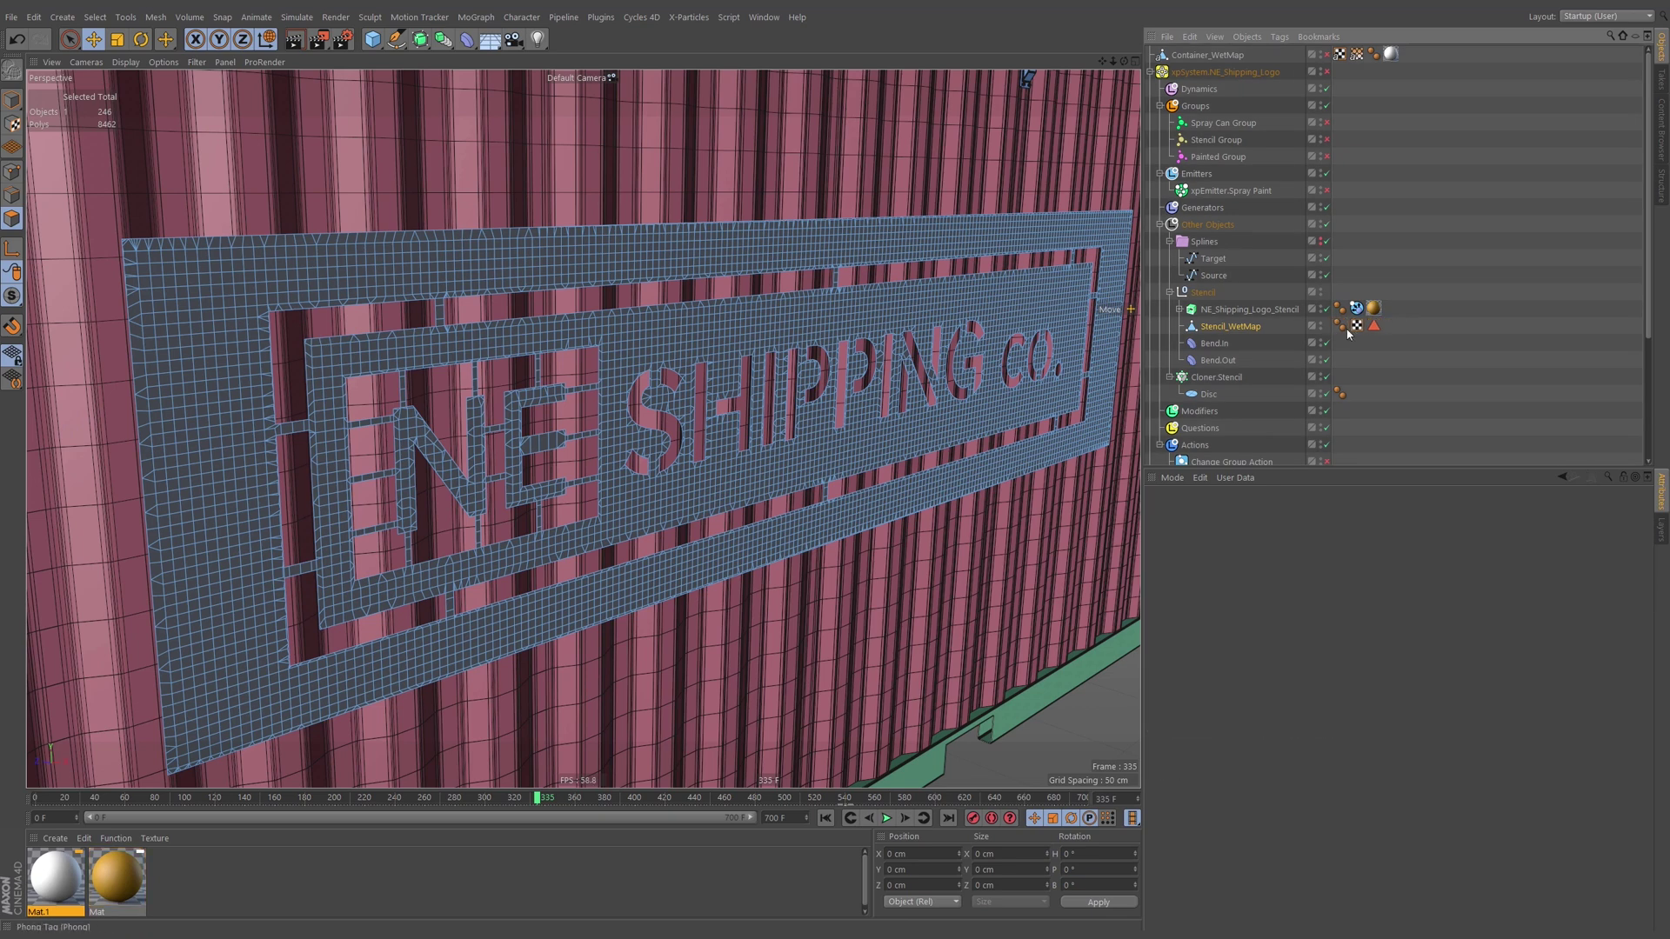
left_click(1250, 329)
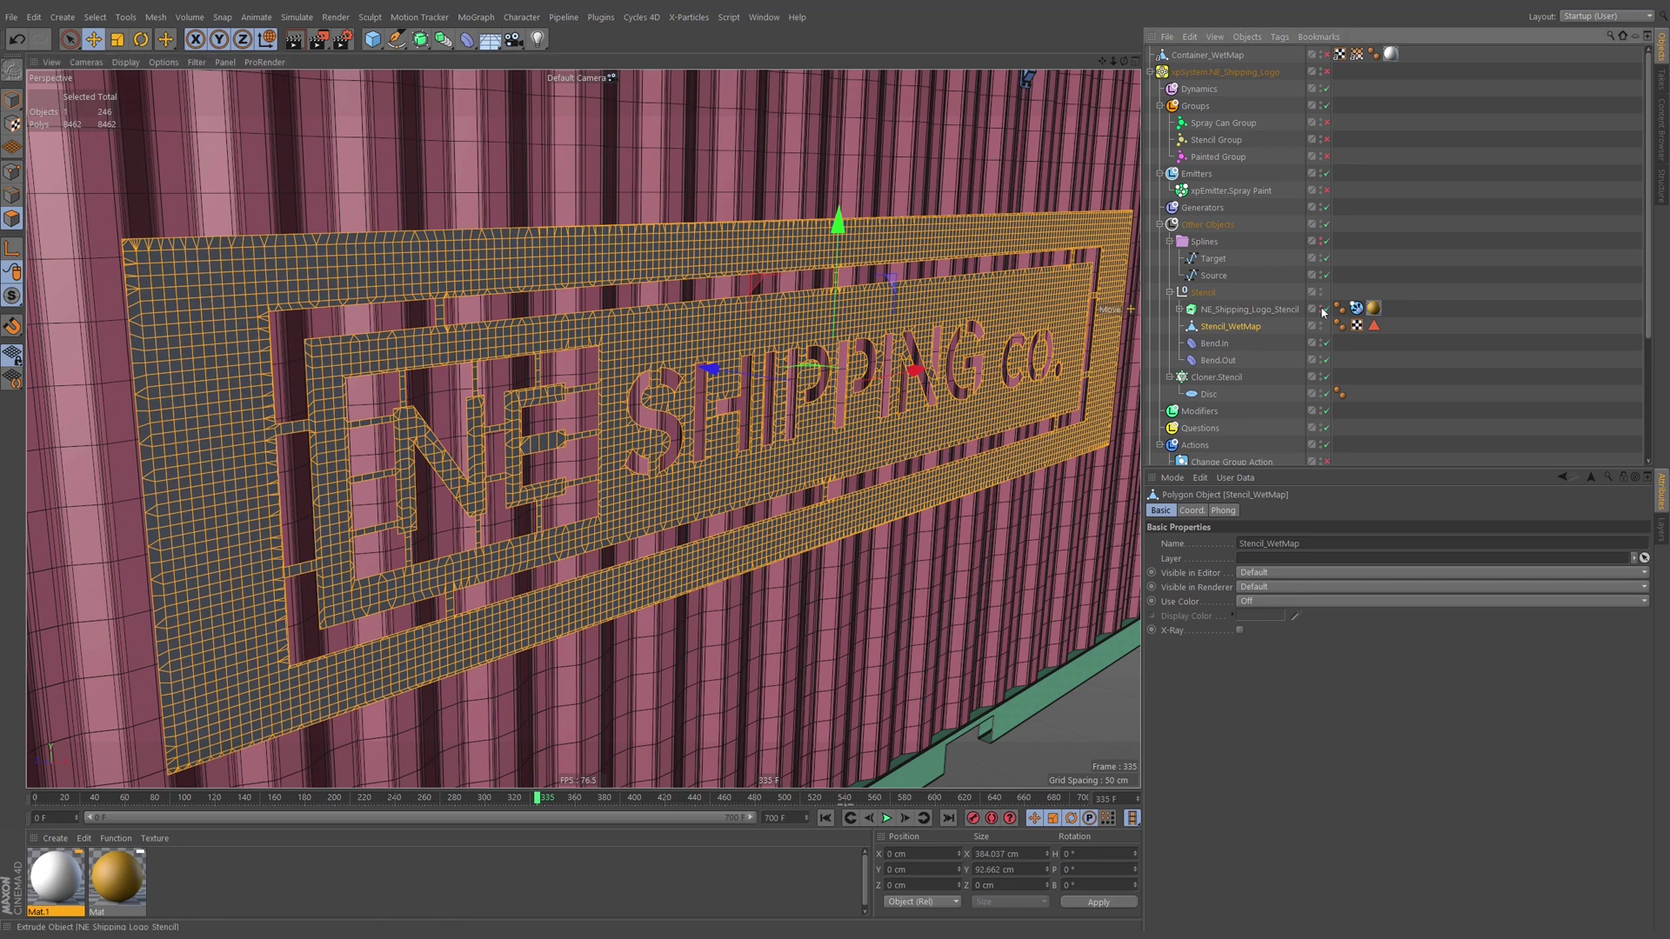
Select all polygons of Stencil_WetMap and reverse their normals.
key("ctrl+a")
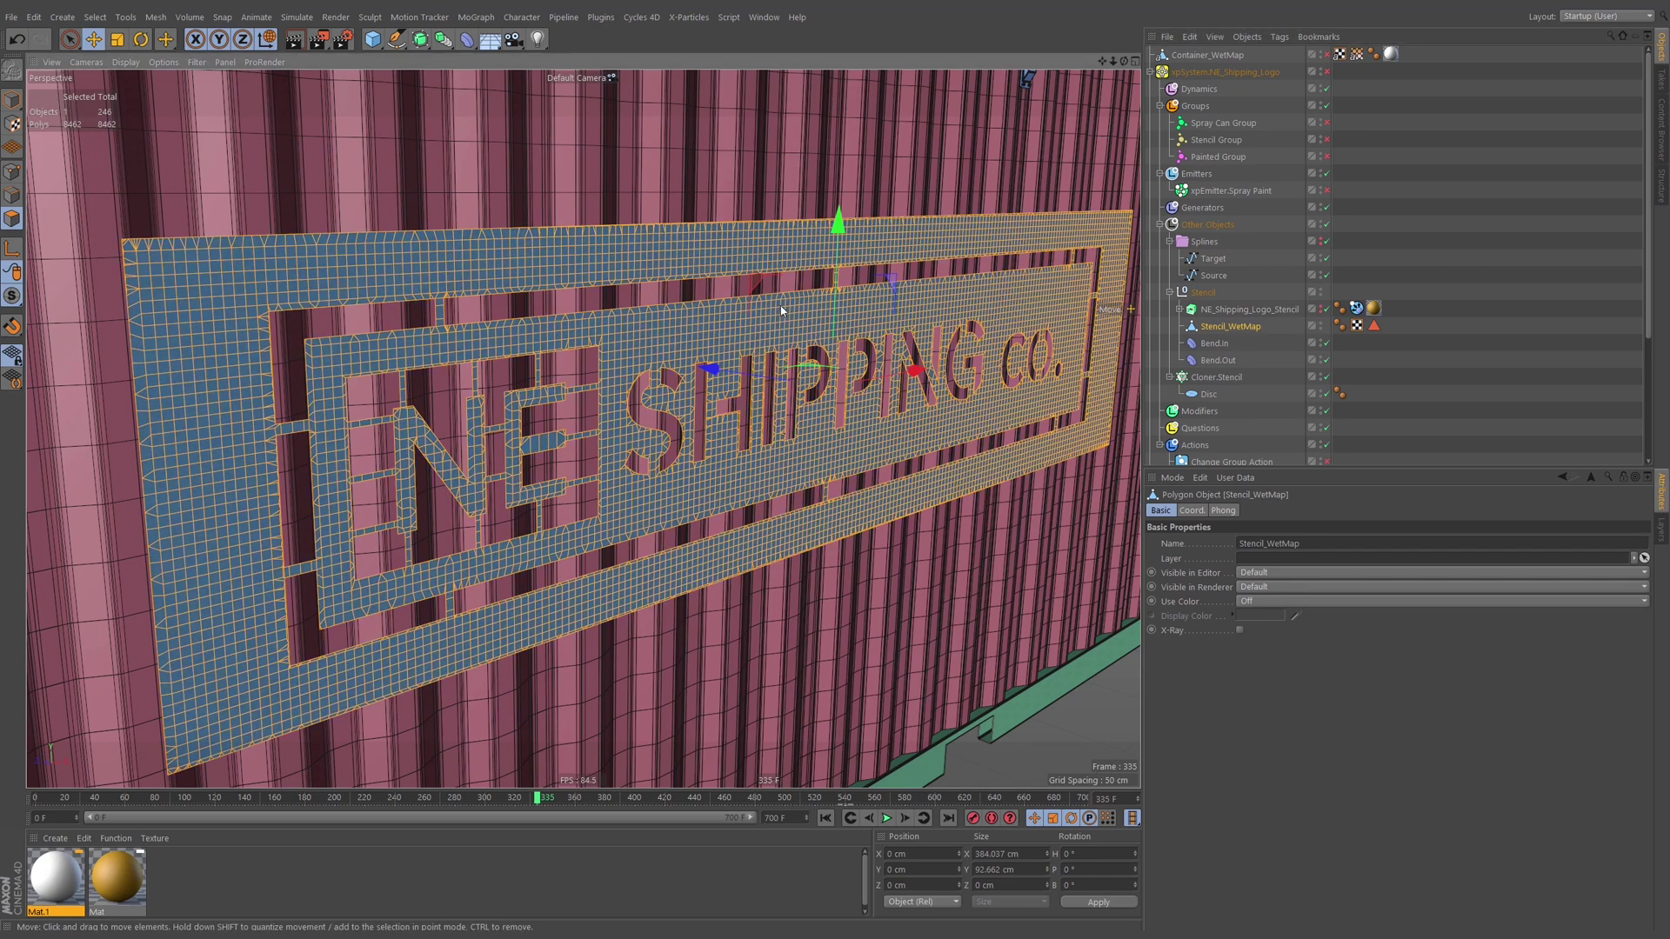
scroll(496, 271, "up", 2)
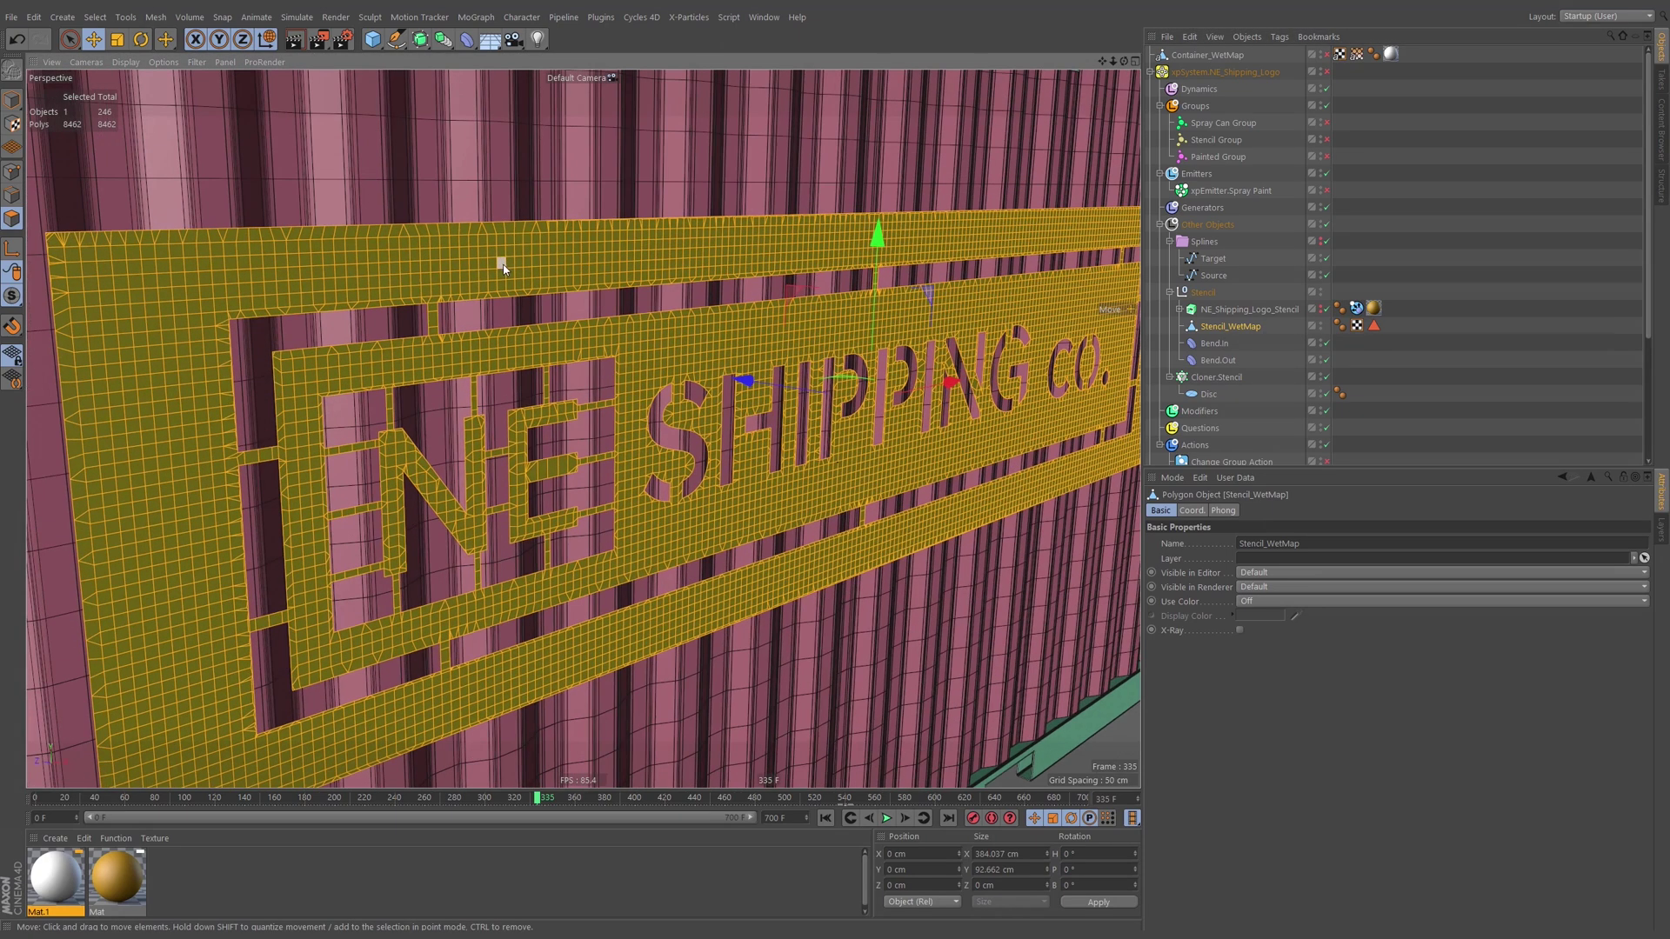
key("shift+c")
type("rever")
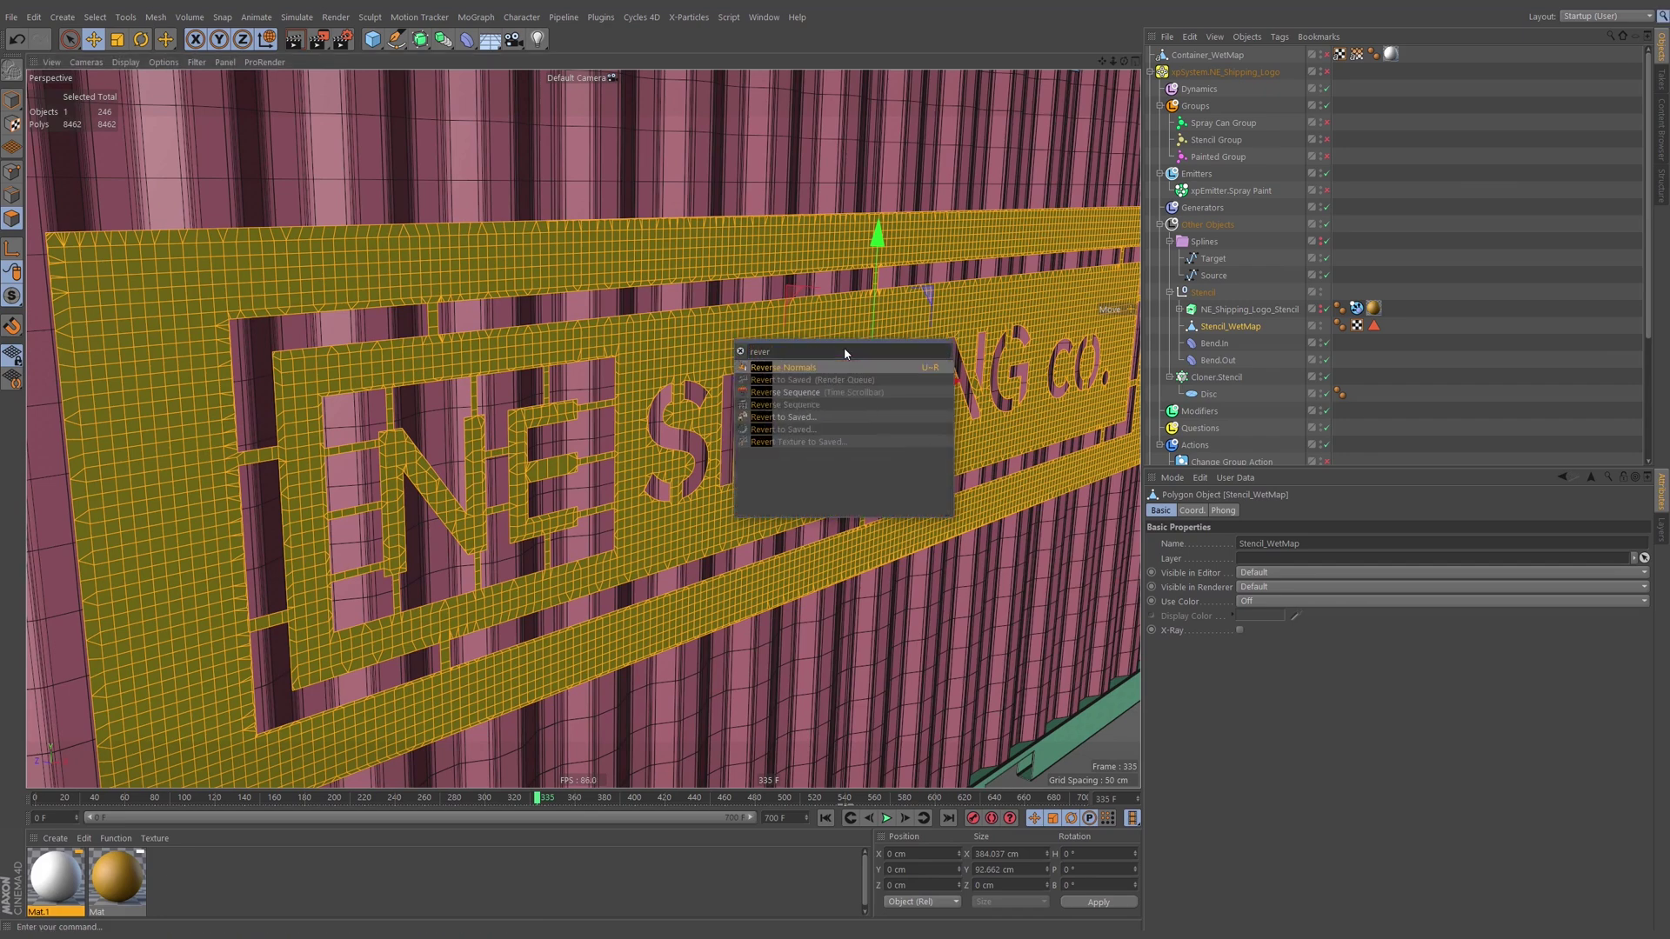
key("Return")
left_click_drag(720, 339, 837, 321, "alt")
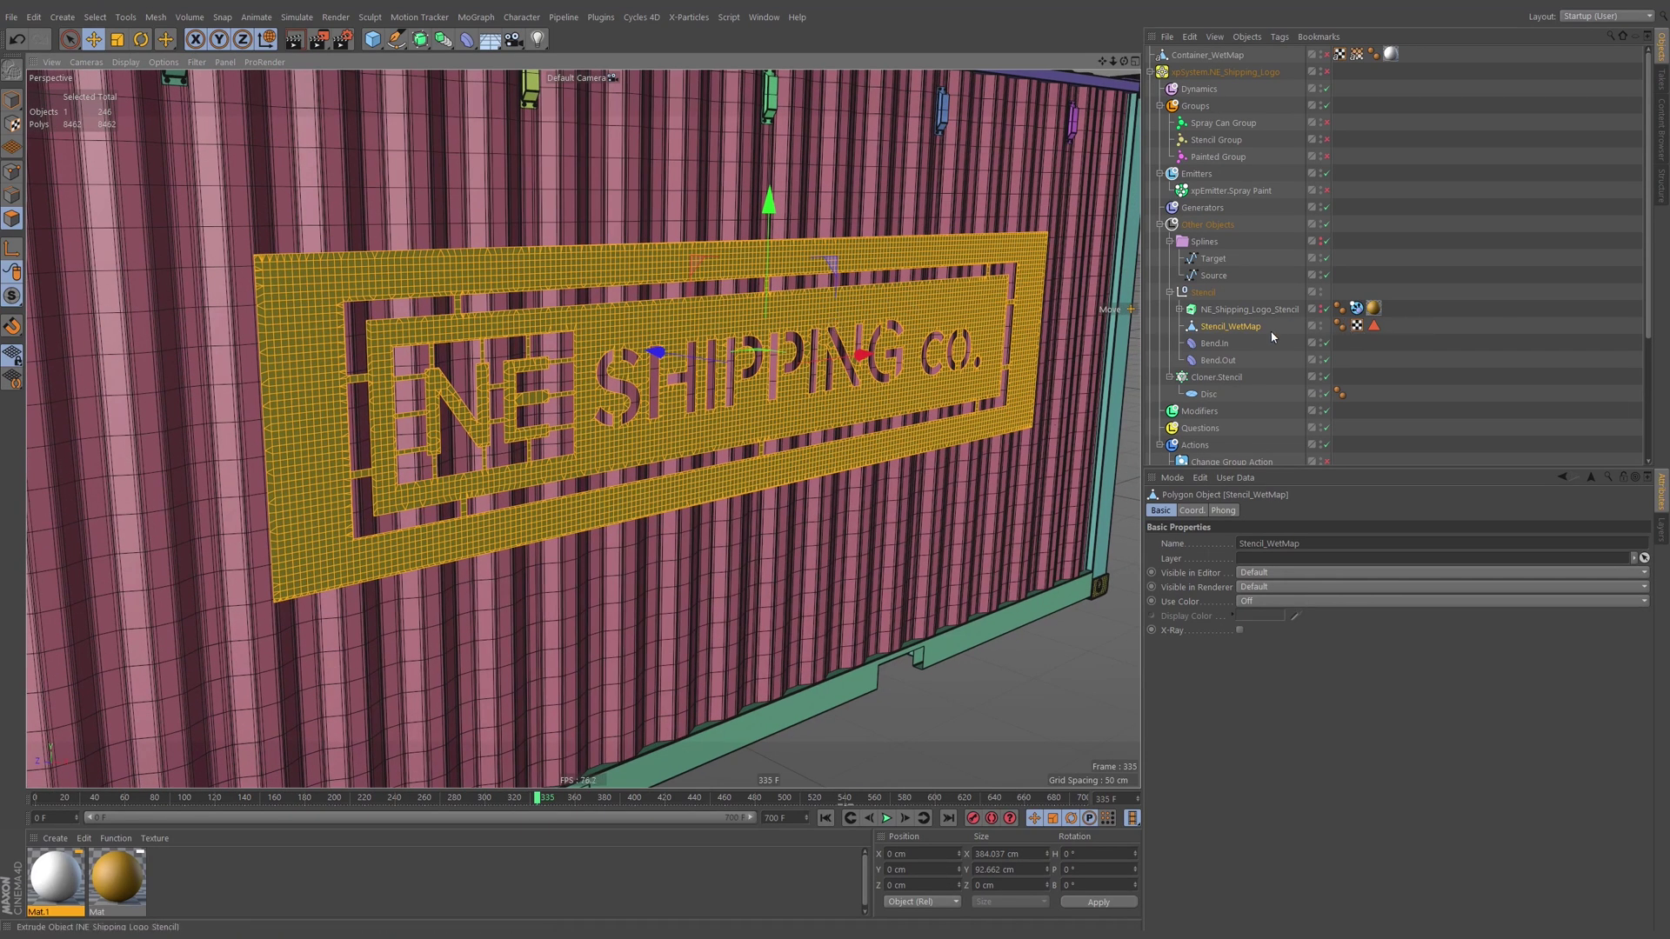
Examine the UV layout of Stencil_WetMap in an enlarged Texture window, including the mesh corners up close, and close it.
double_click(1358, 327)
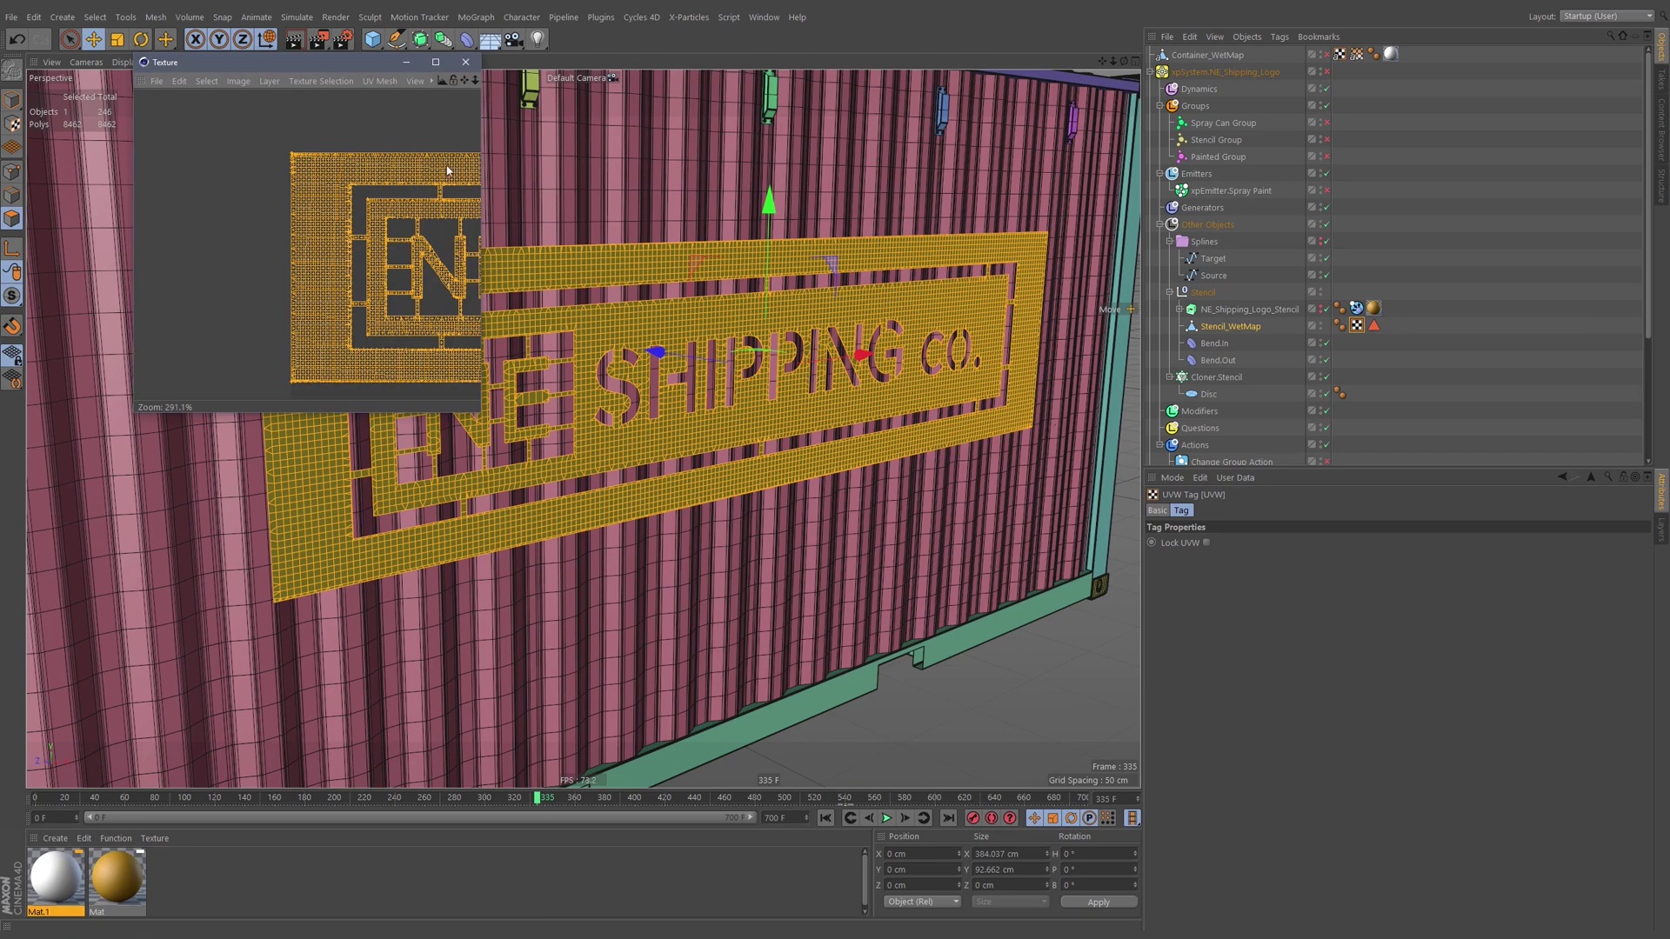
left_click_drag(483, 186, 1155, 186)
scroll(822, 267, "down", 3)
scroll(830, 270, "up", 2)
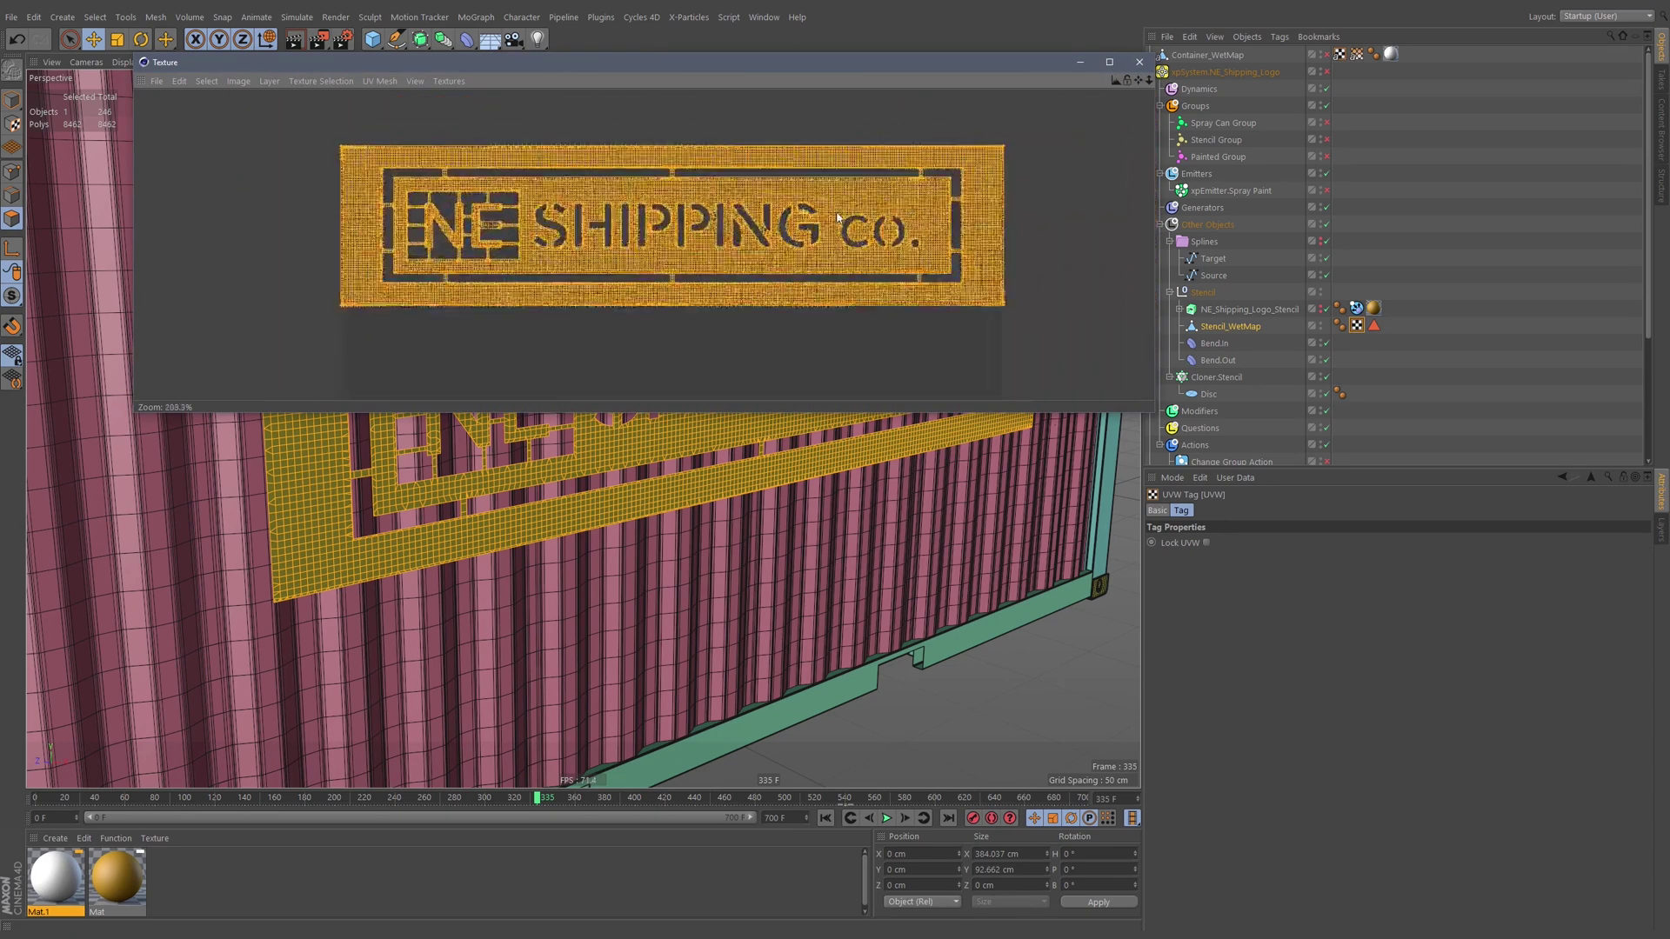
scroll(833, 271, "up", 12)
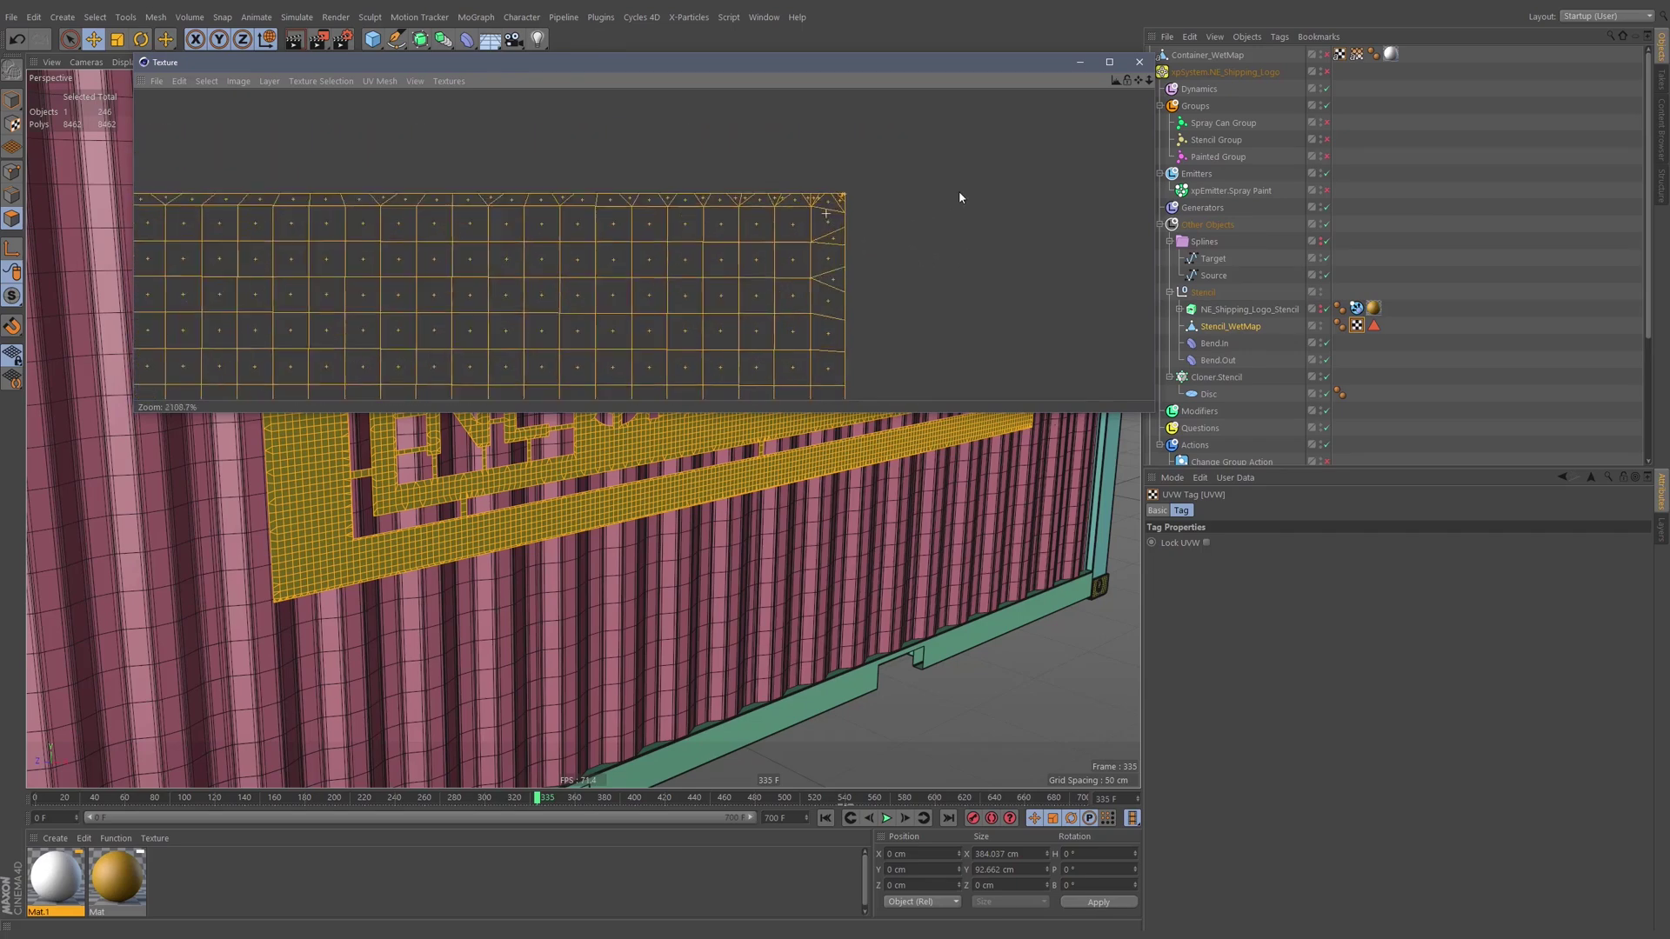
scroll(1108, 202, "down", 14)
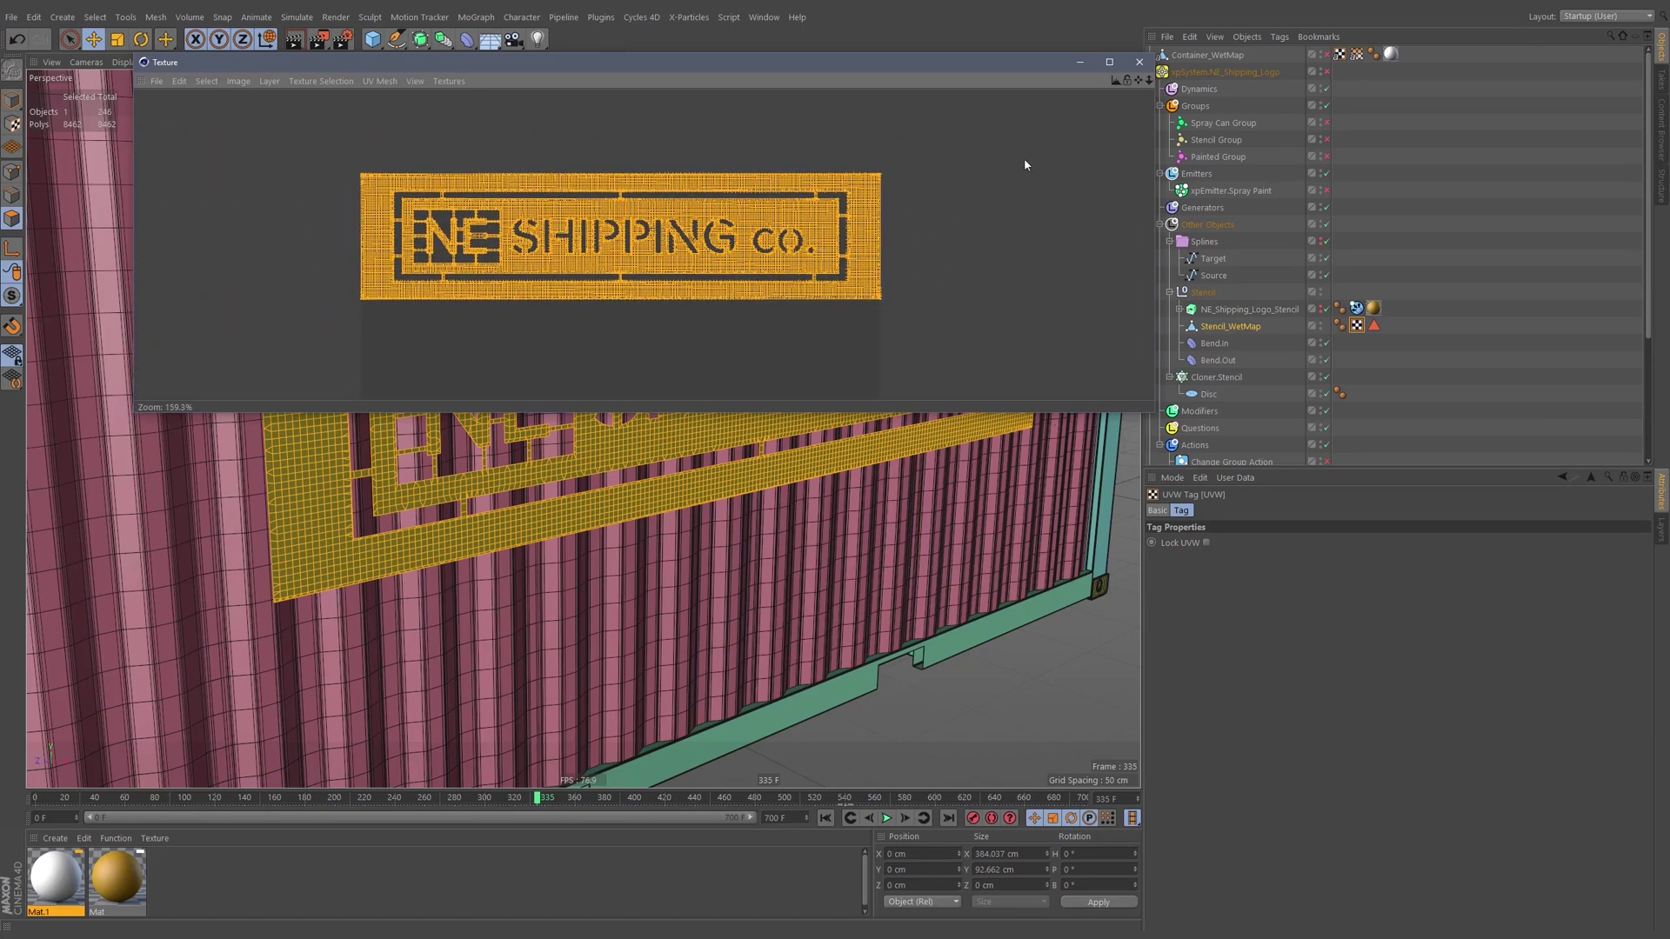
left_click(1140, 63)
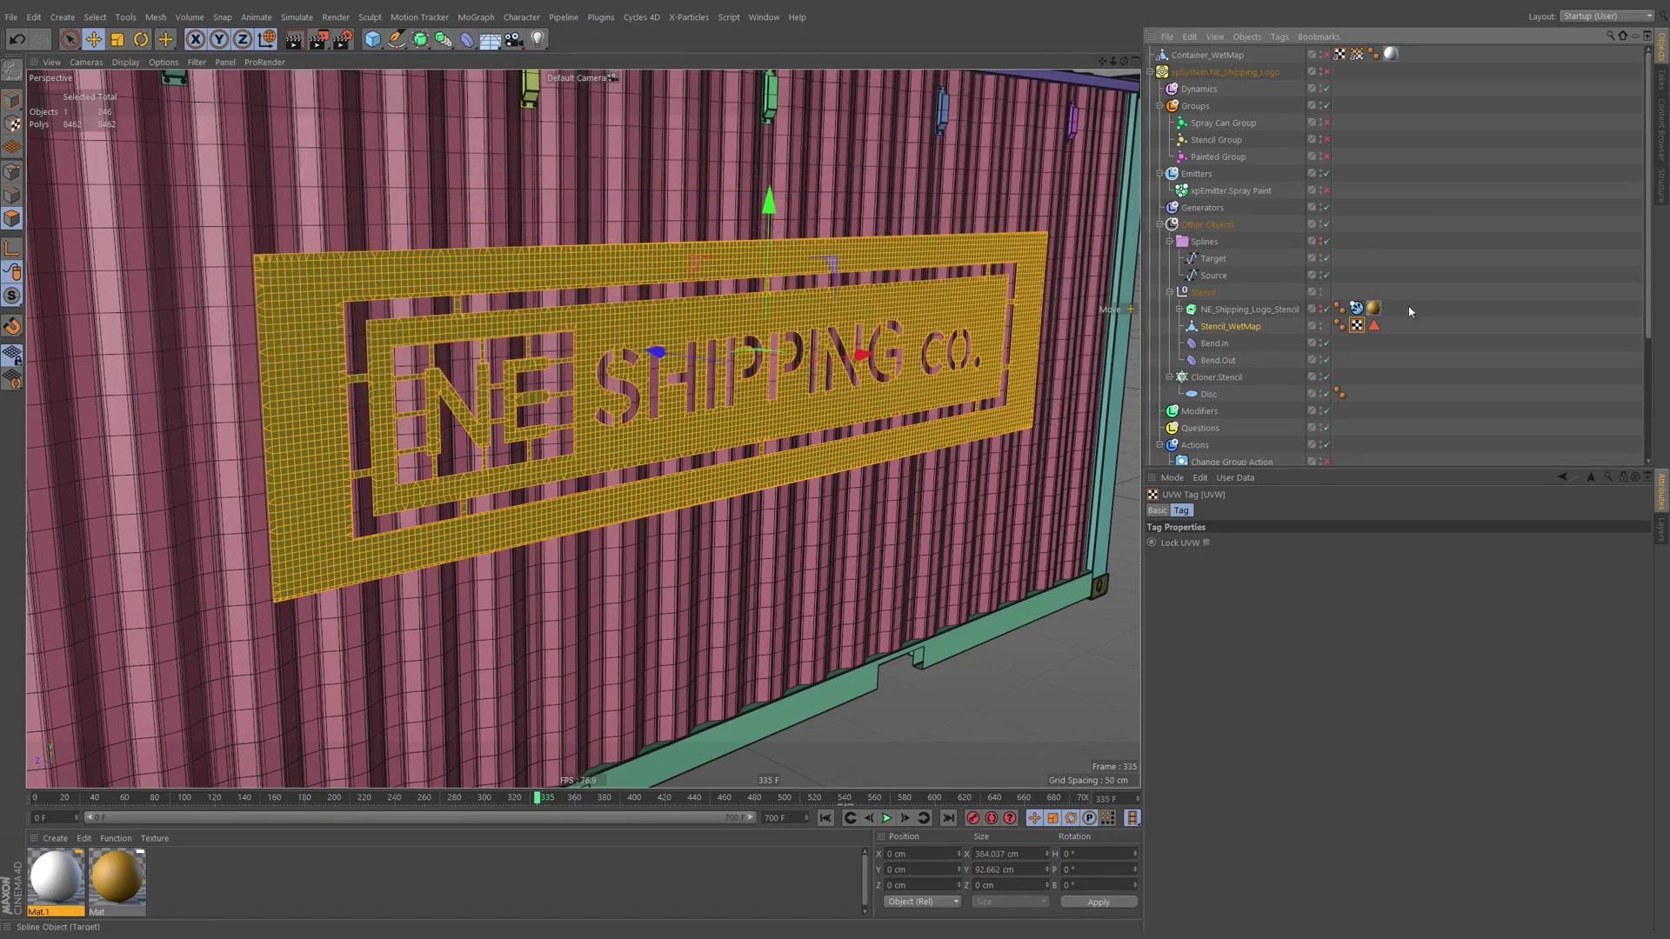
Switch to the BP - UV Edit layout and activate UV editing for the Stencil_WetMap mesh.
double_click(1358, 330)
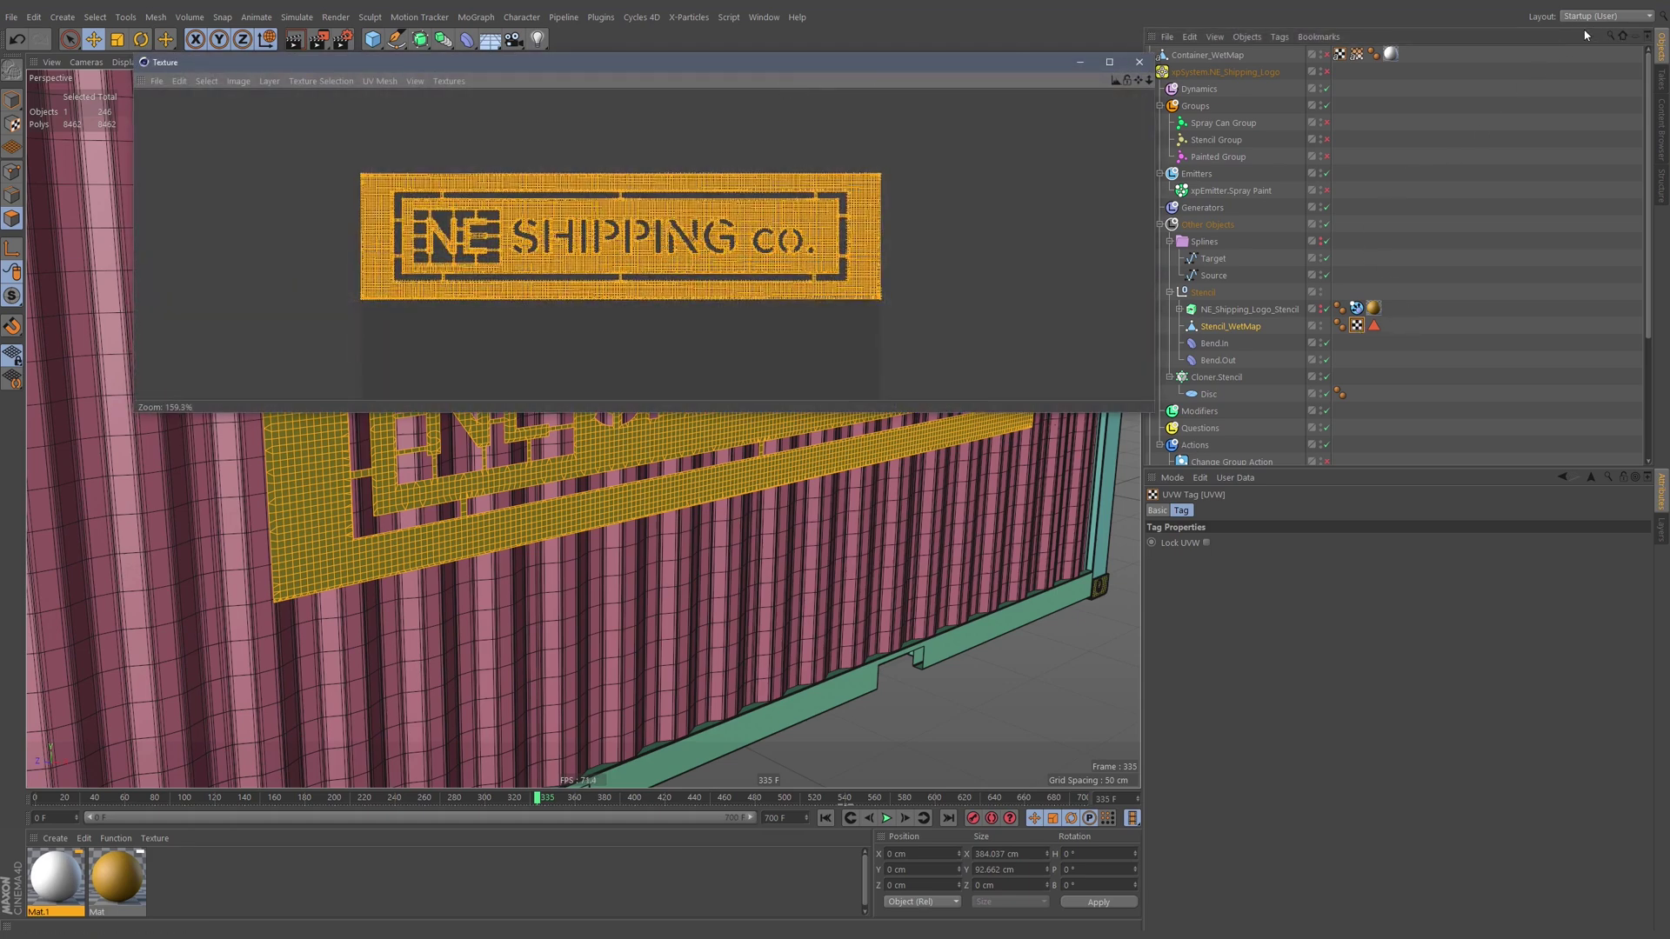
left_click(1607, 16)
left_click(1600, 63)
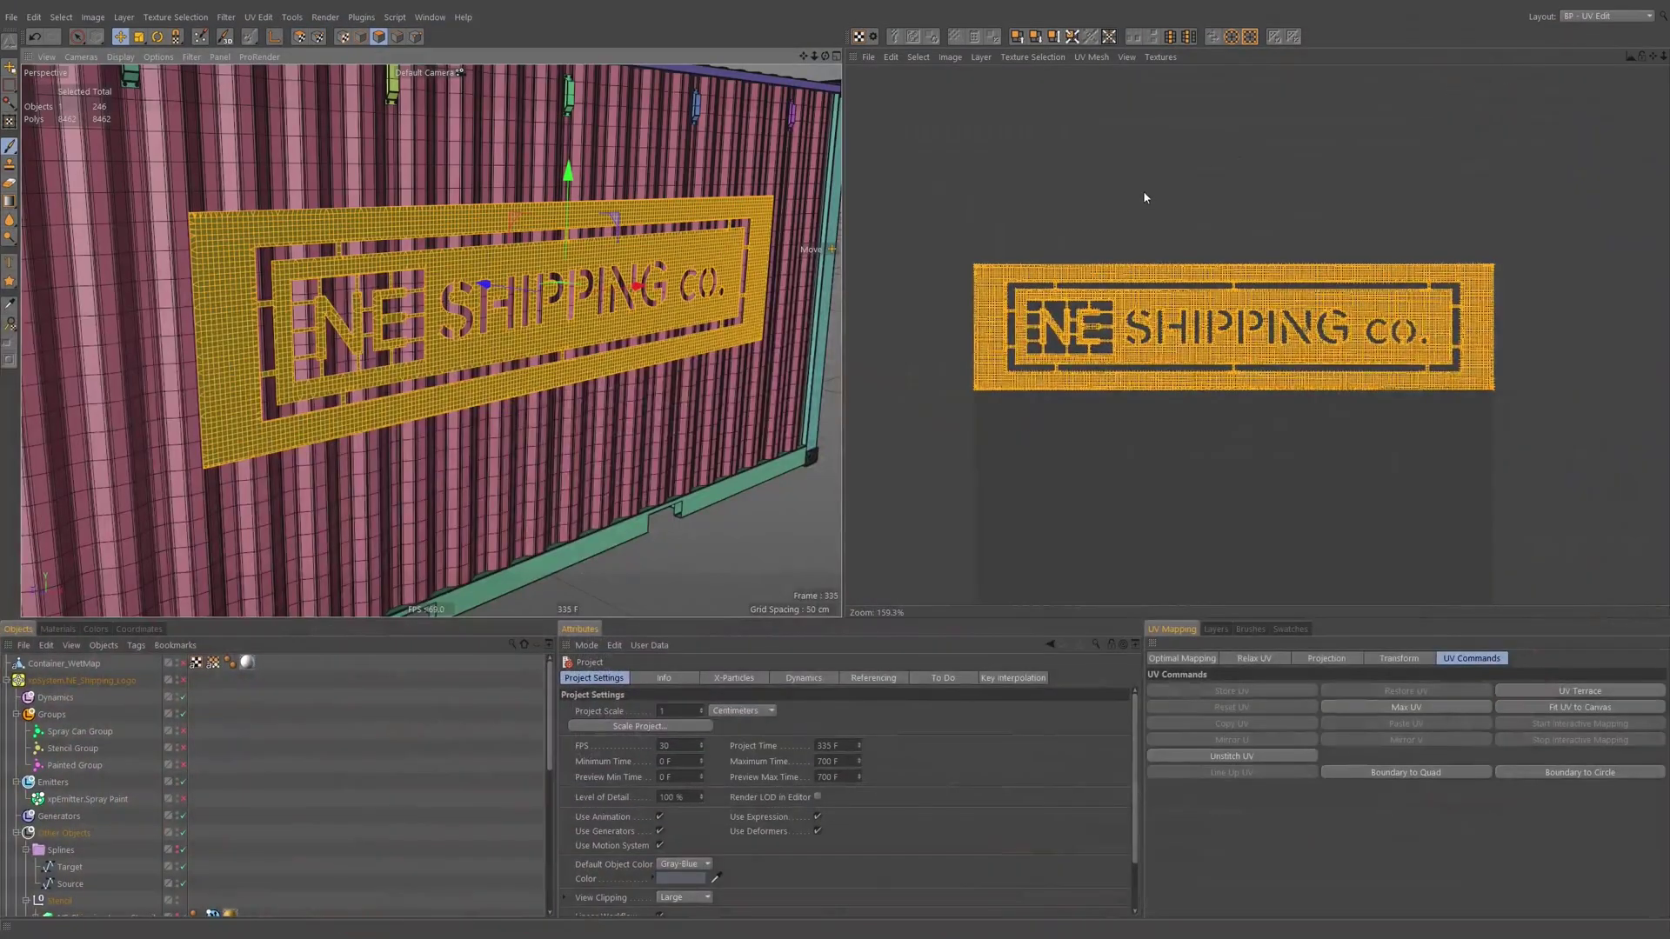
middle_click_drag(1349, 455, 1334, 339)
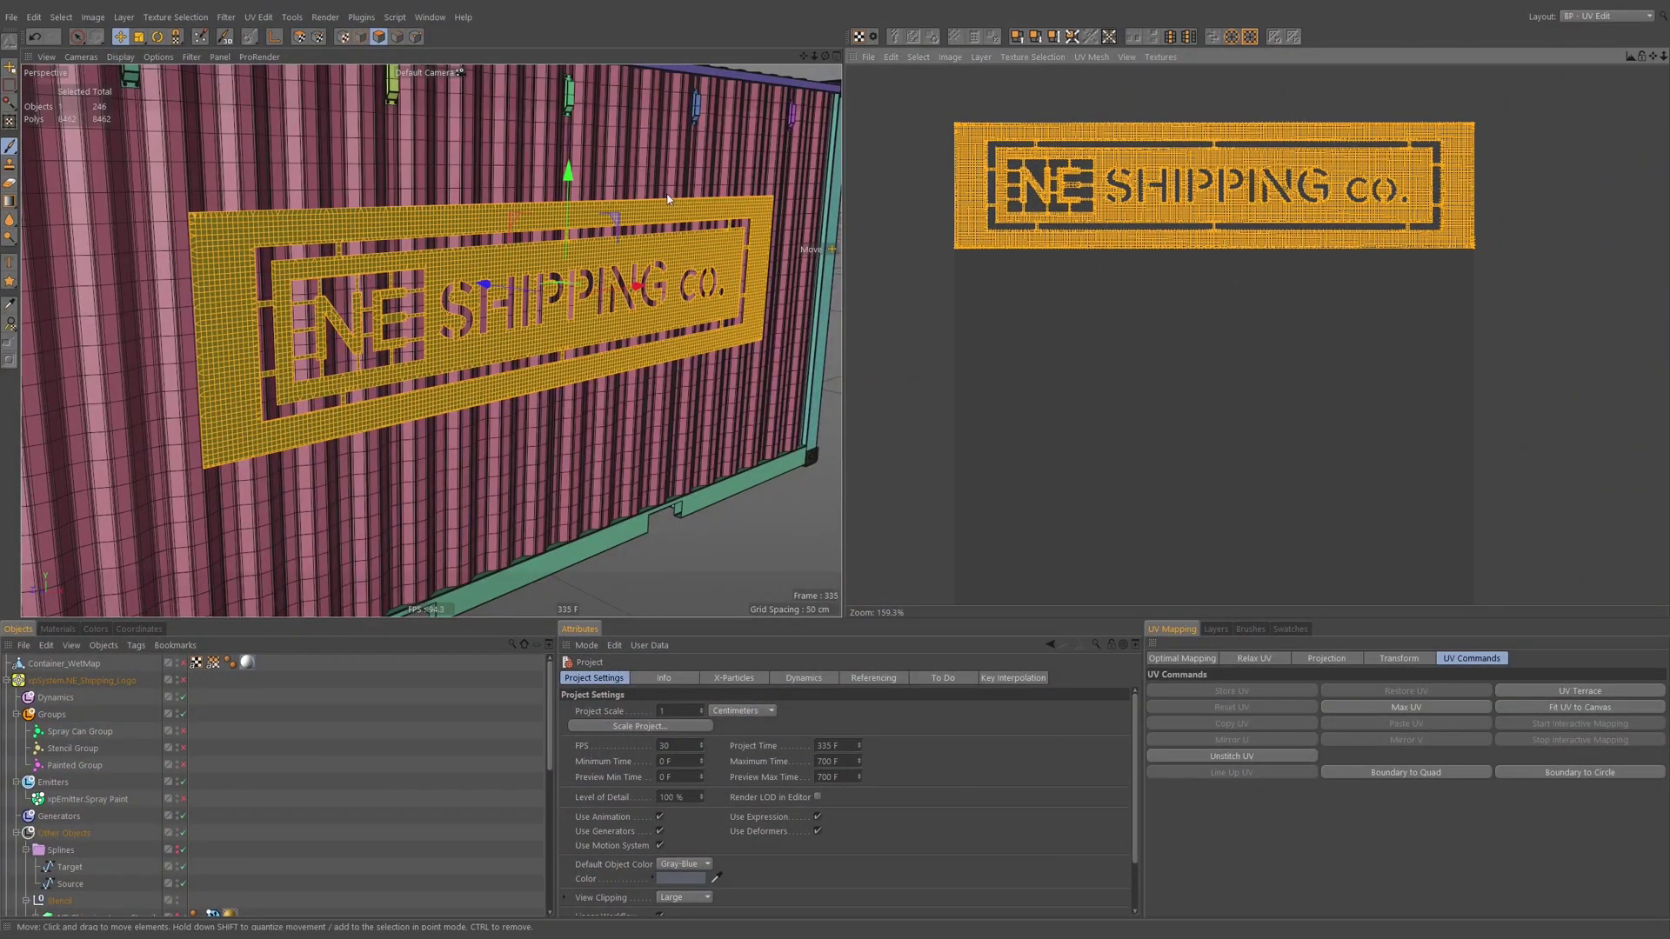
left_click(298, 39)
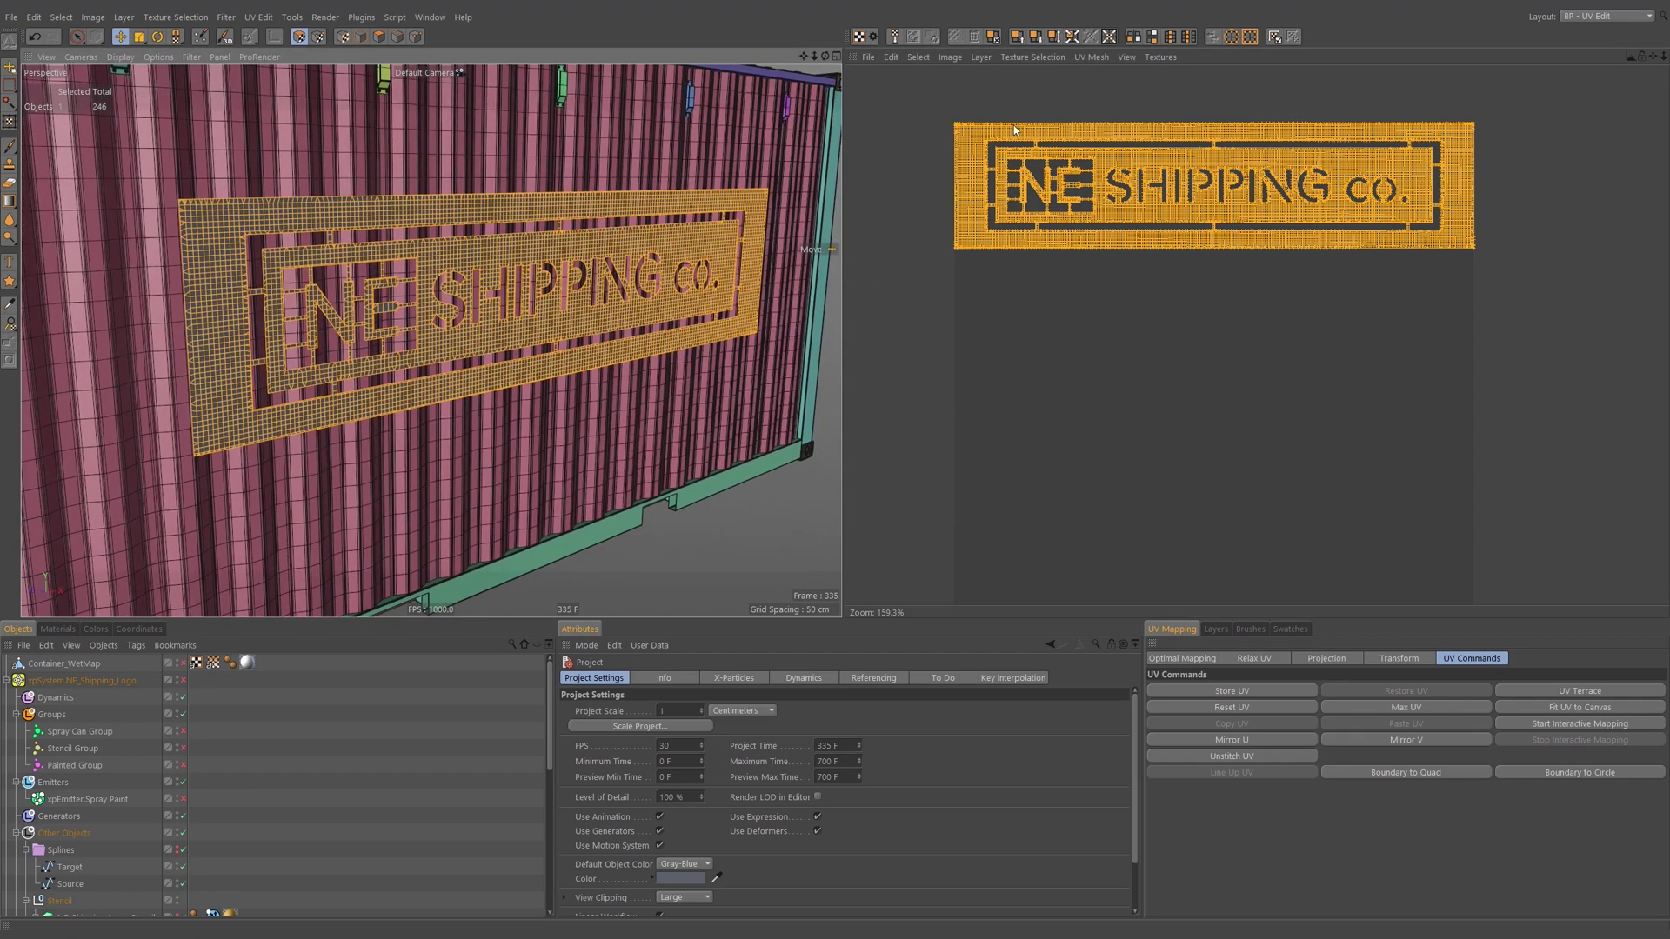
Stretch the stencil's UV mesh to fill the whole canvas and return to the Startup (User) layout.
scroll(1011, 124, "up", 20)
scroll(1047, 121, "down", 15)
scroll(1149, 200, "up", 8)
scroll(1150, 200, "up", 2)
scroll(1274, 156, "down", 8)
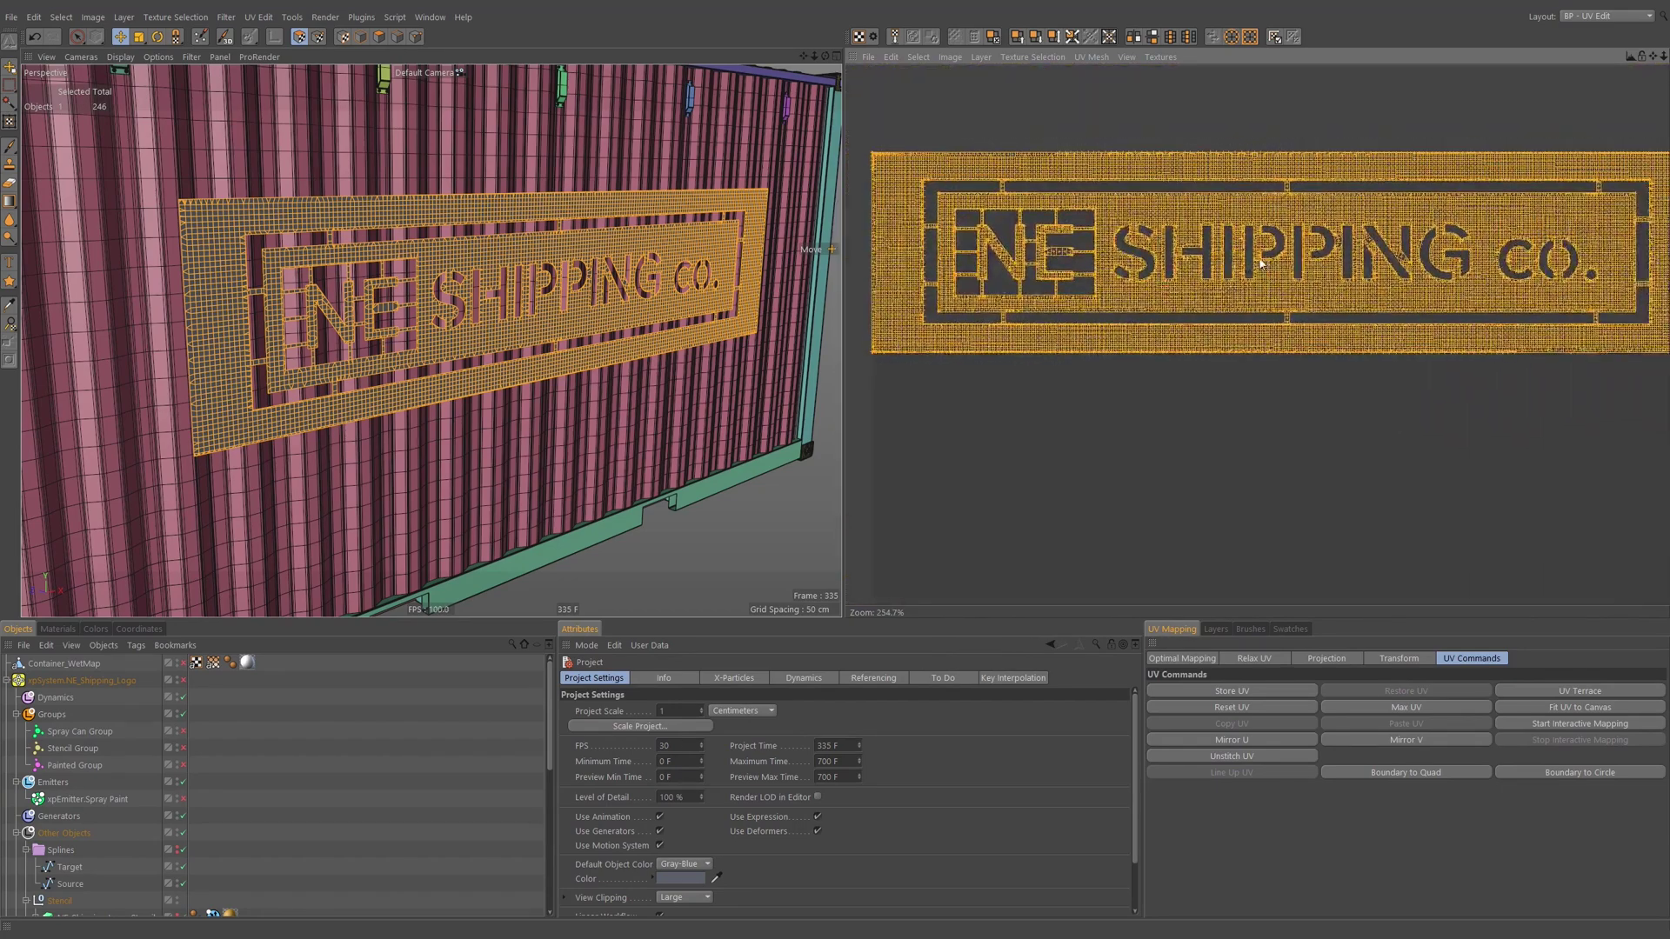
scroll(1263, 264, "down", 2)
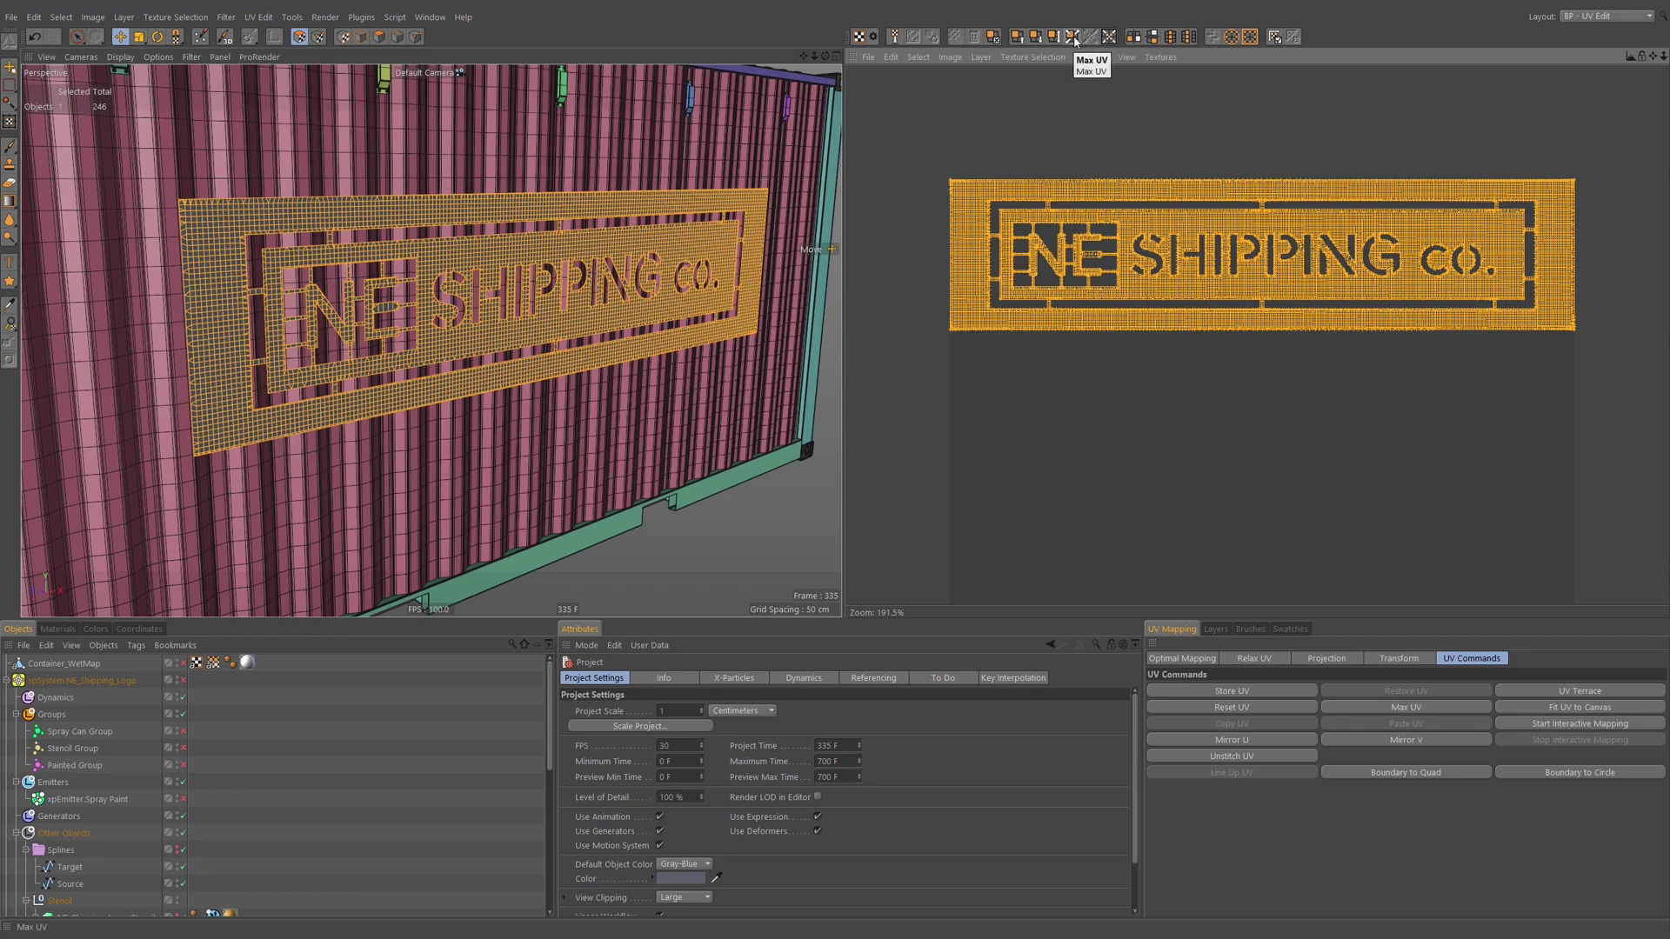
left_click(1109, 39)
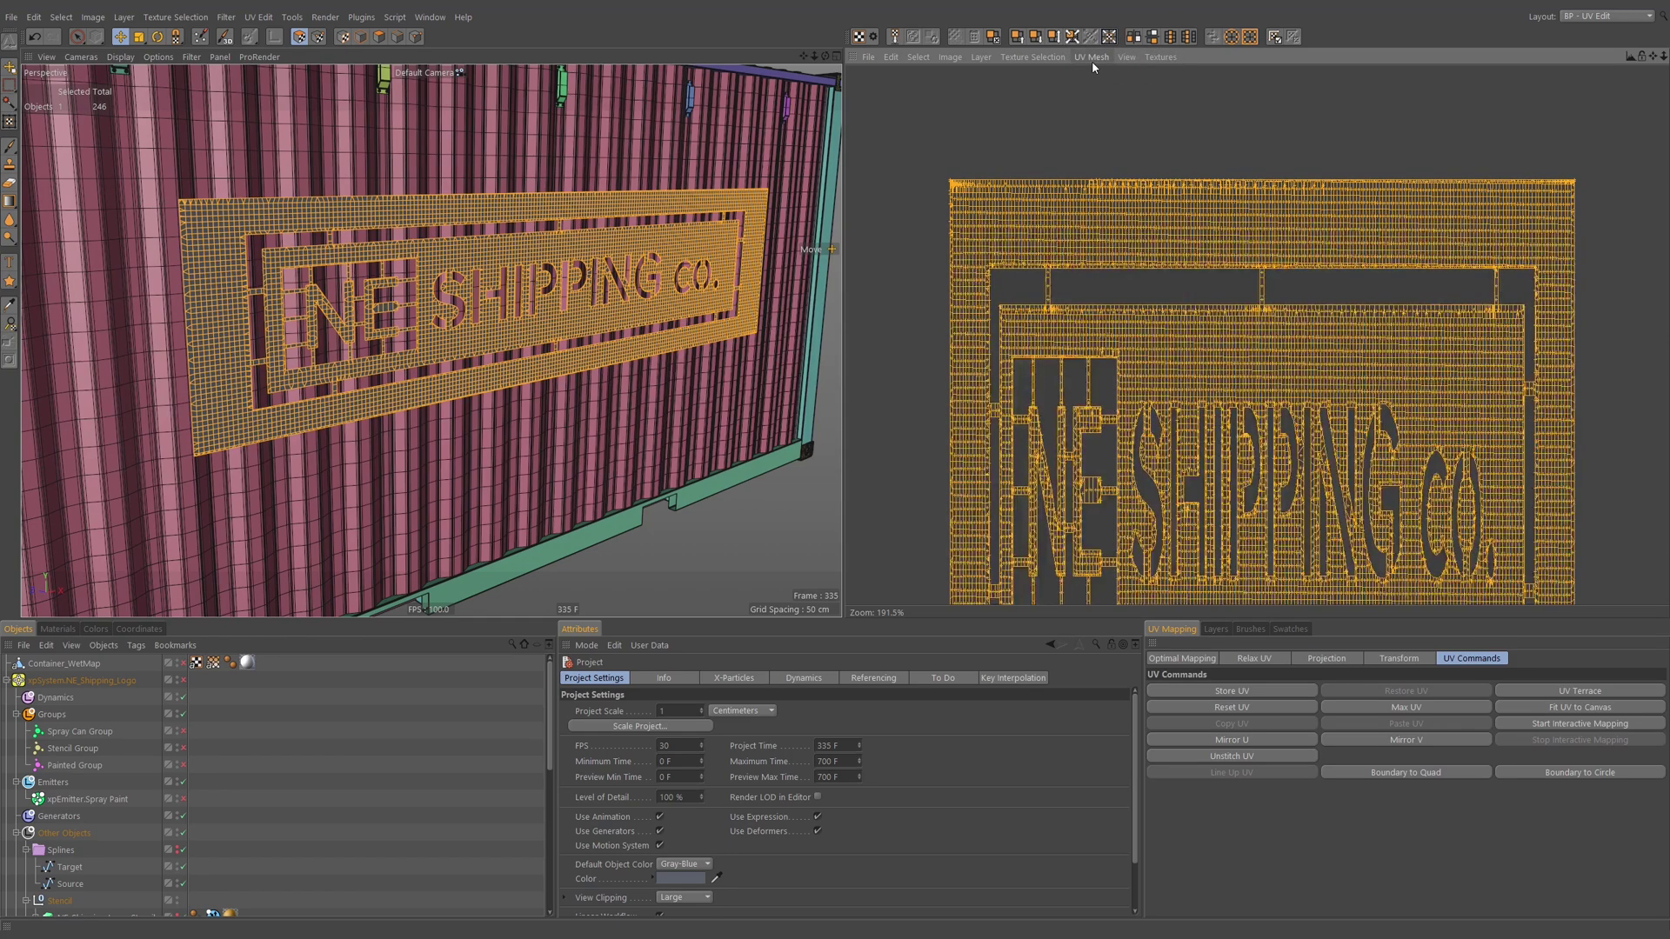
scroll(1068, 292, "down", 5)
scroll(1279, 277, "up", 3)
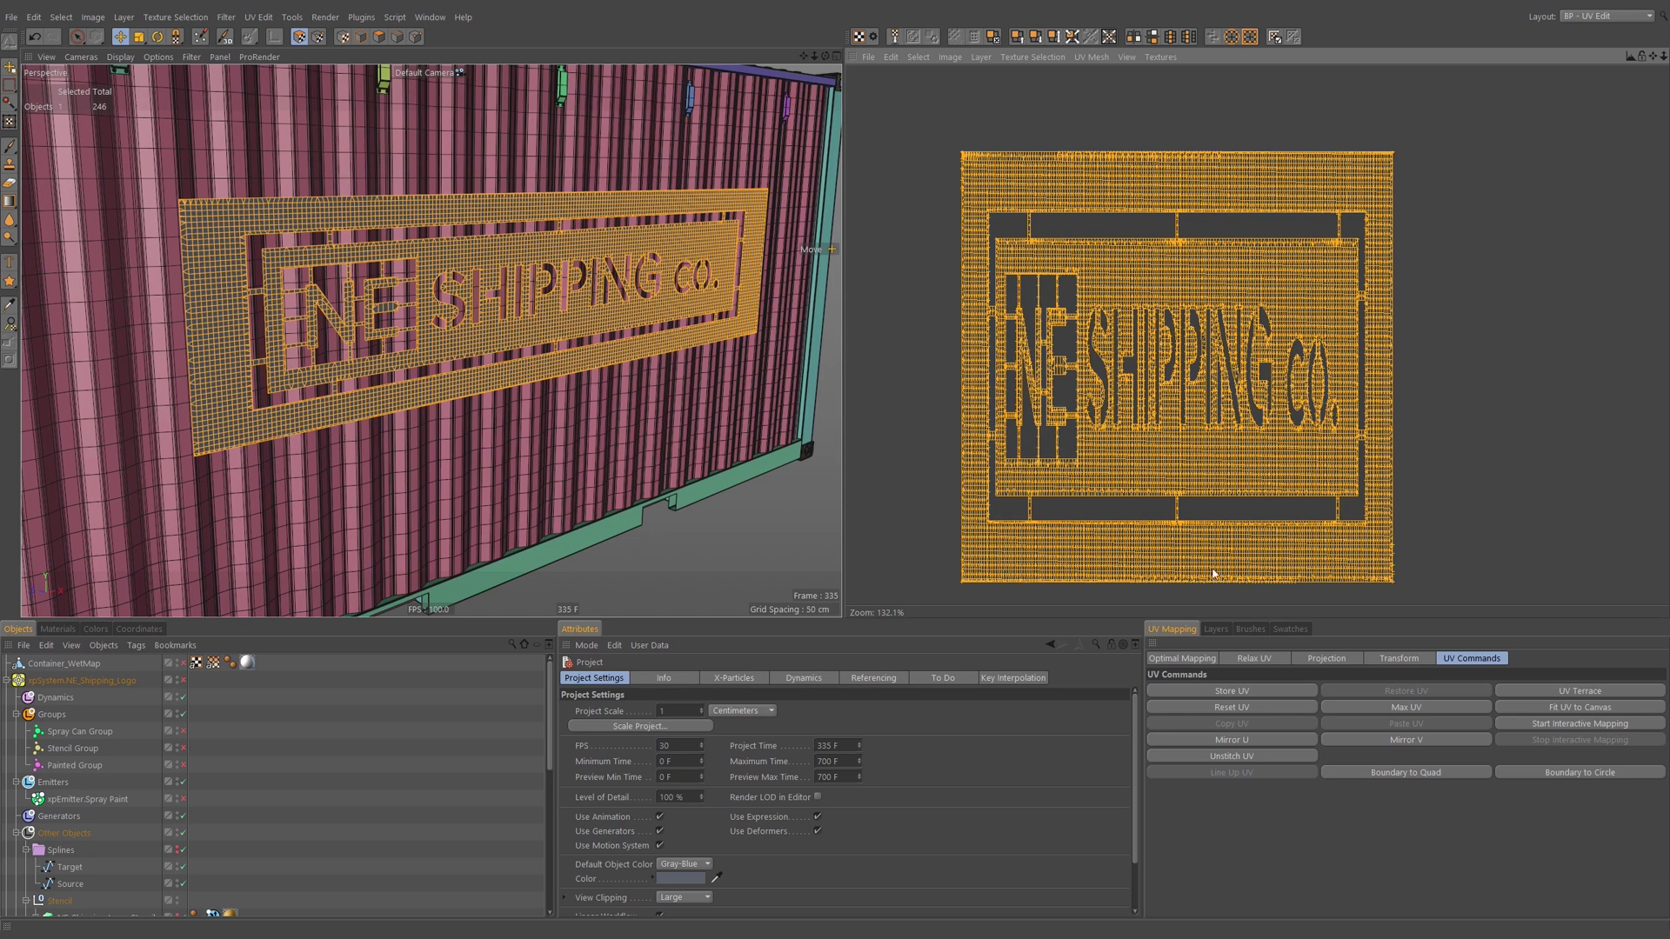
left_click_drag(1197, 572, 1204, 565)
key("ctrl+z")
left_click(1576, 17)
left_click(1600, 184)
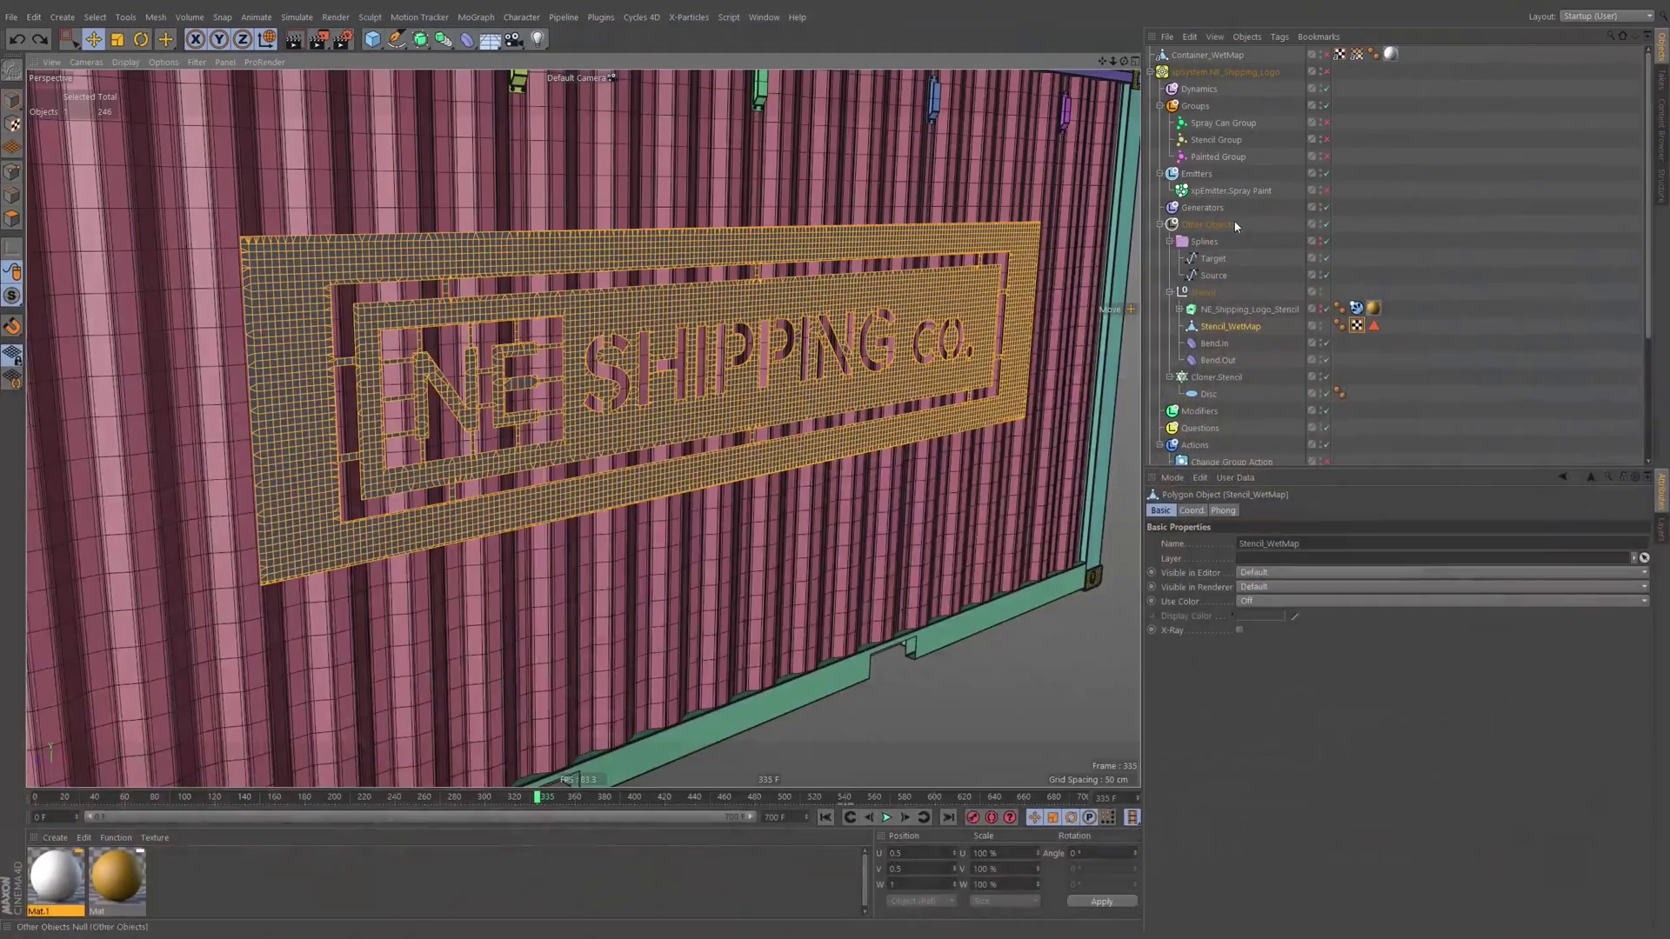
Copy the xpWetMap and WetMap_V vertex map tags from Container_WetMap to Stencil_WetMap and delete the stencil copy's polygon selection tag.
left_click(1415, 227)
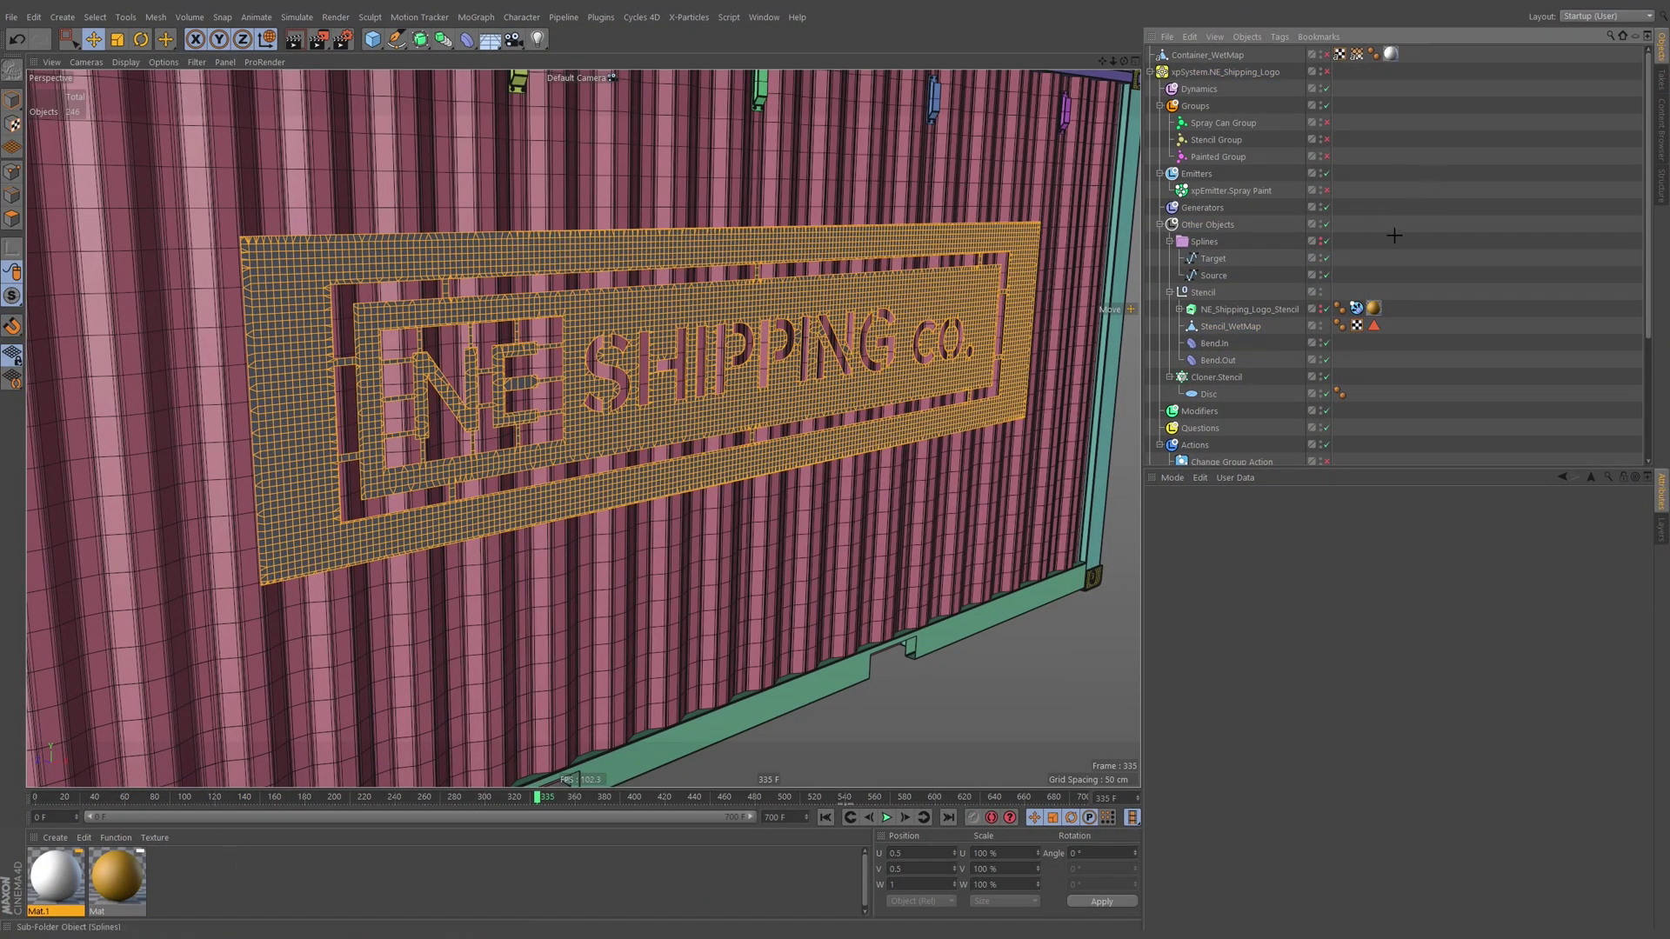
left_click(1233, 326)
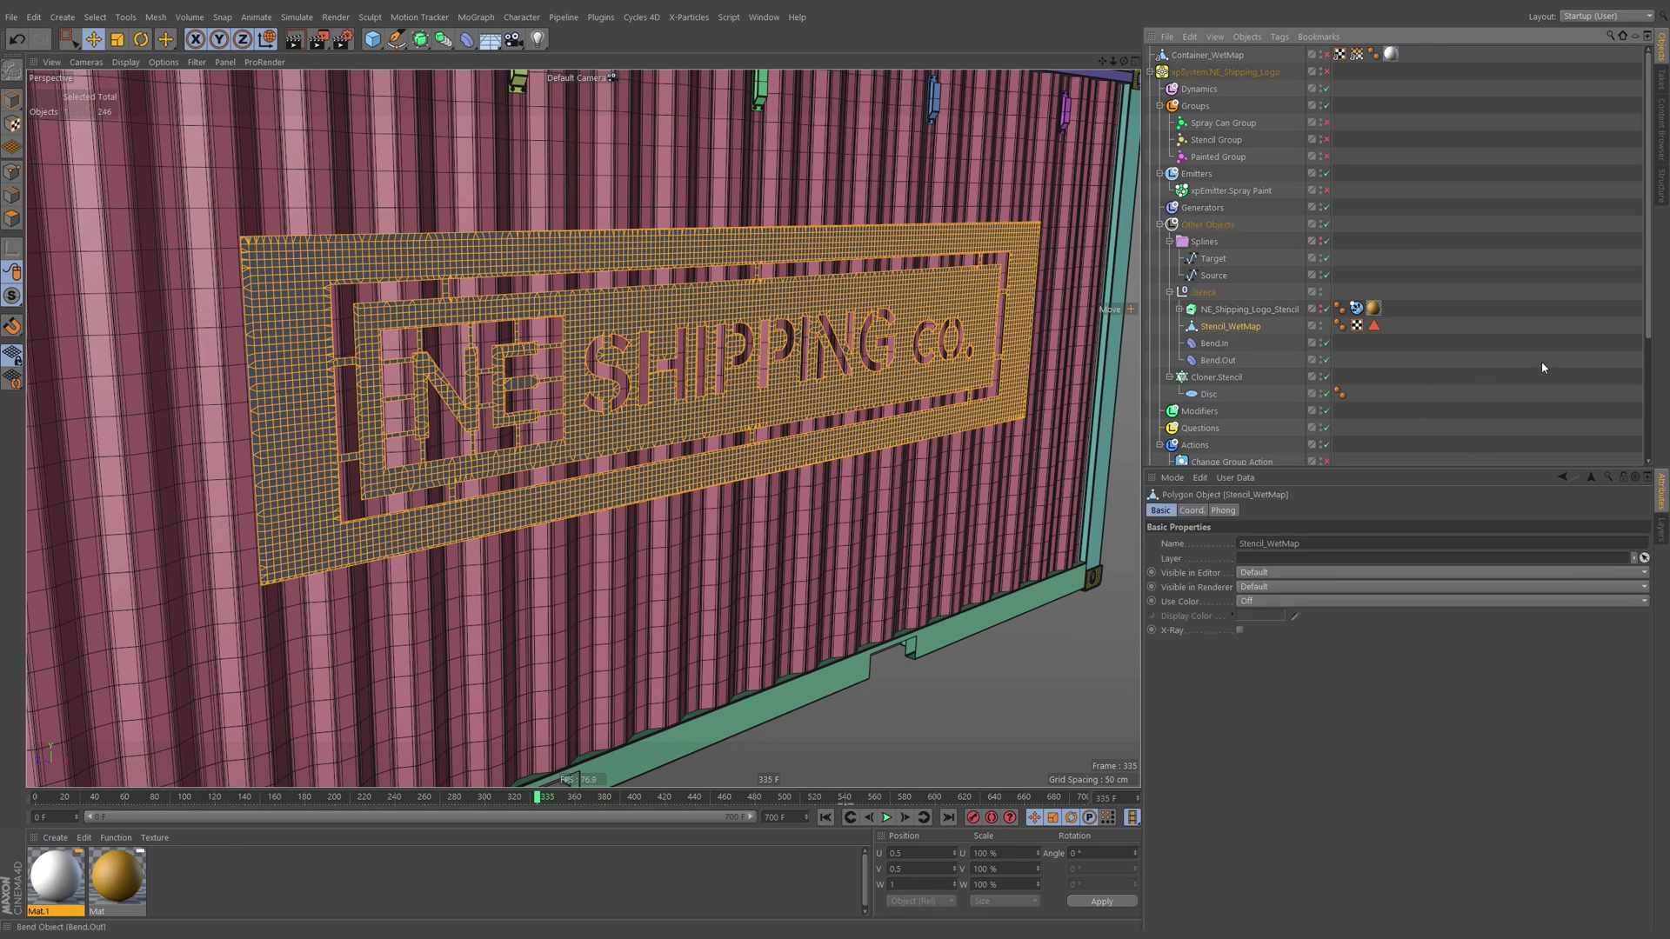
scroll(1458, 391, "down", 5)
left_click(1391, 406)
left_click(1374, 406, "ctrl")
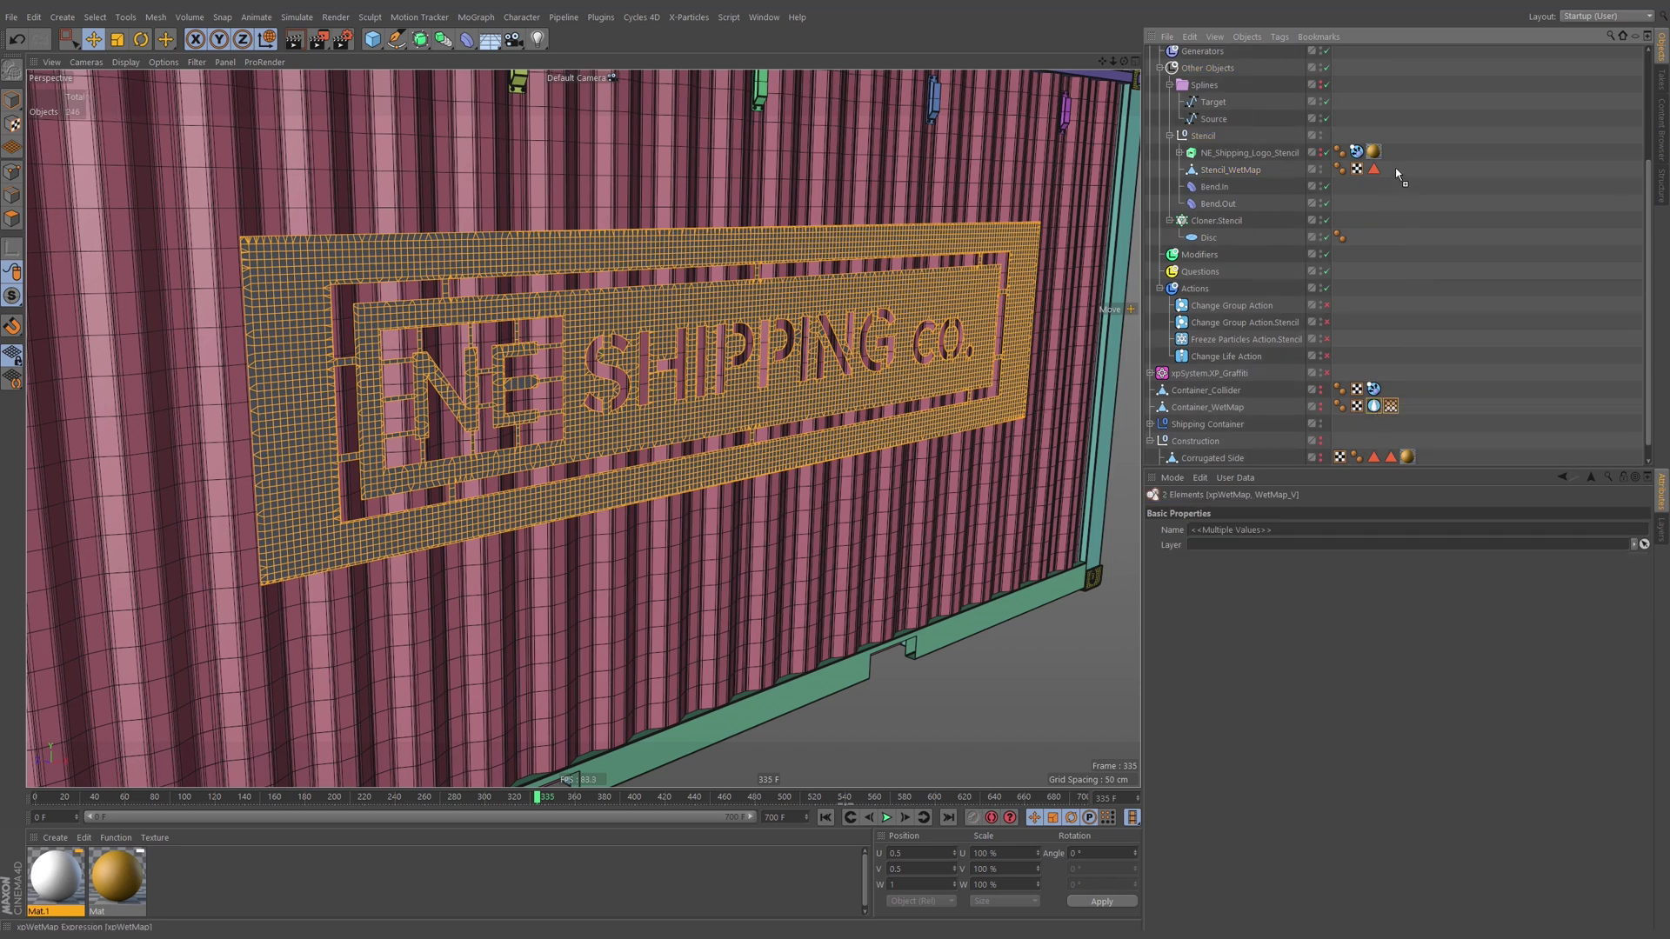
left_click_drag(1396, 163, 1392, 169, "ctrl")
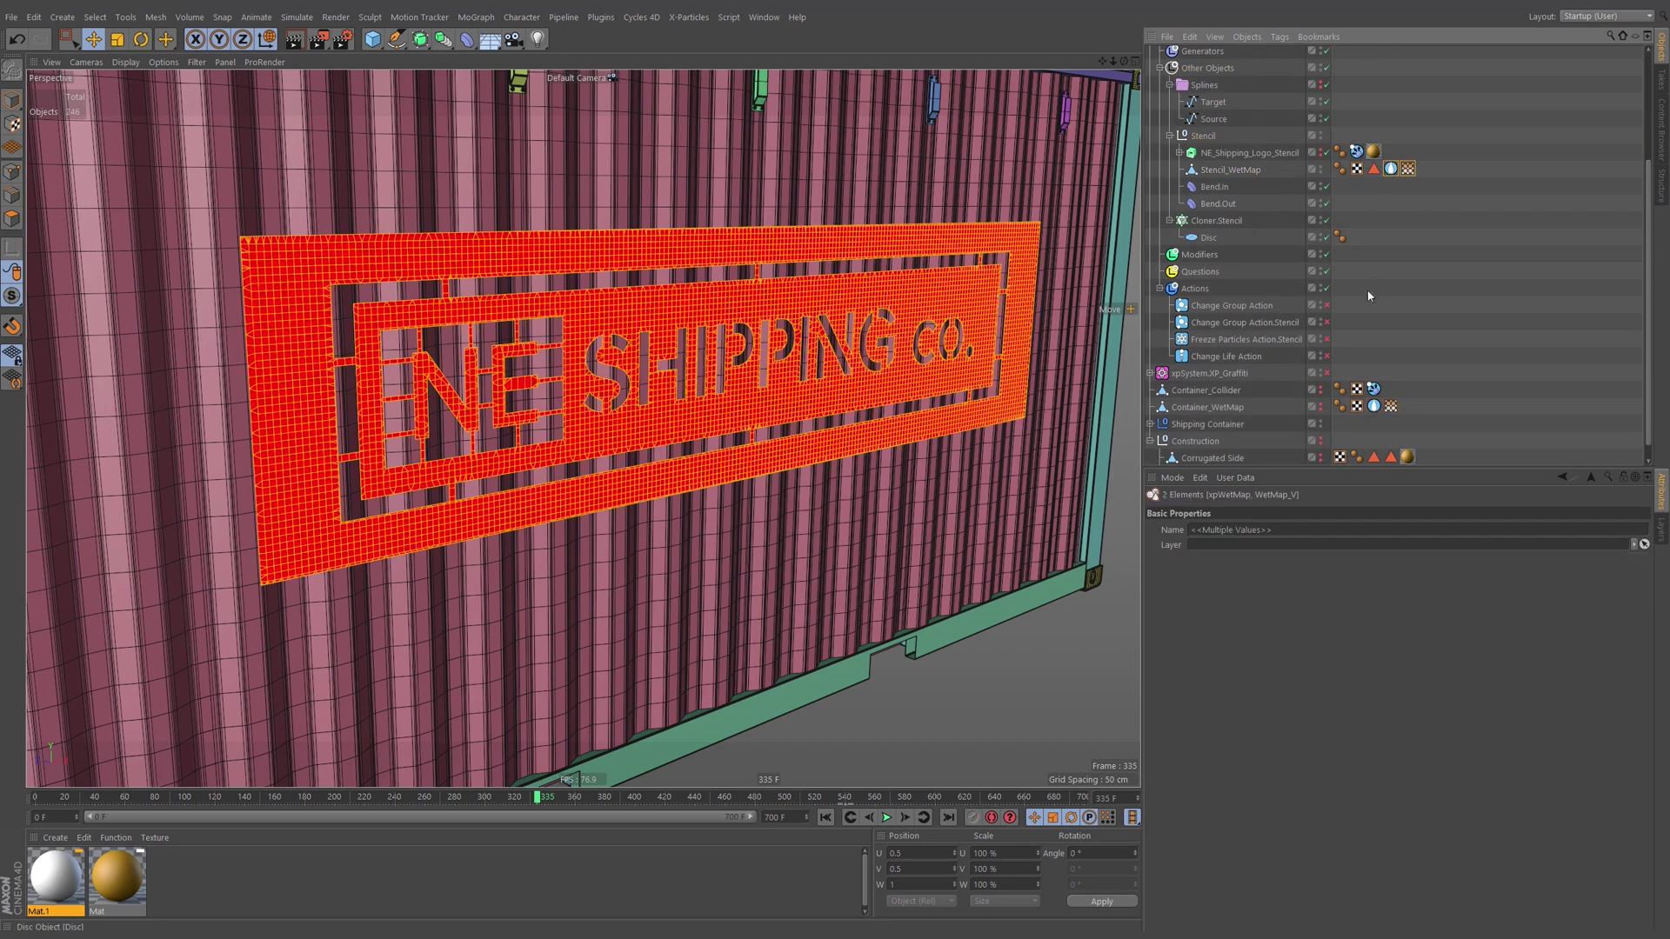
left_click(1374, 169)
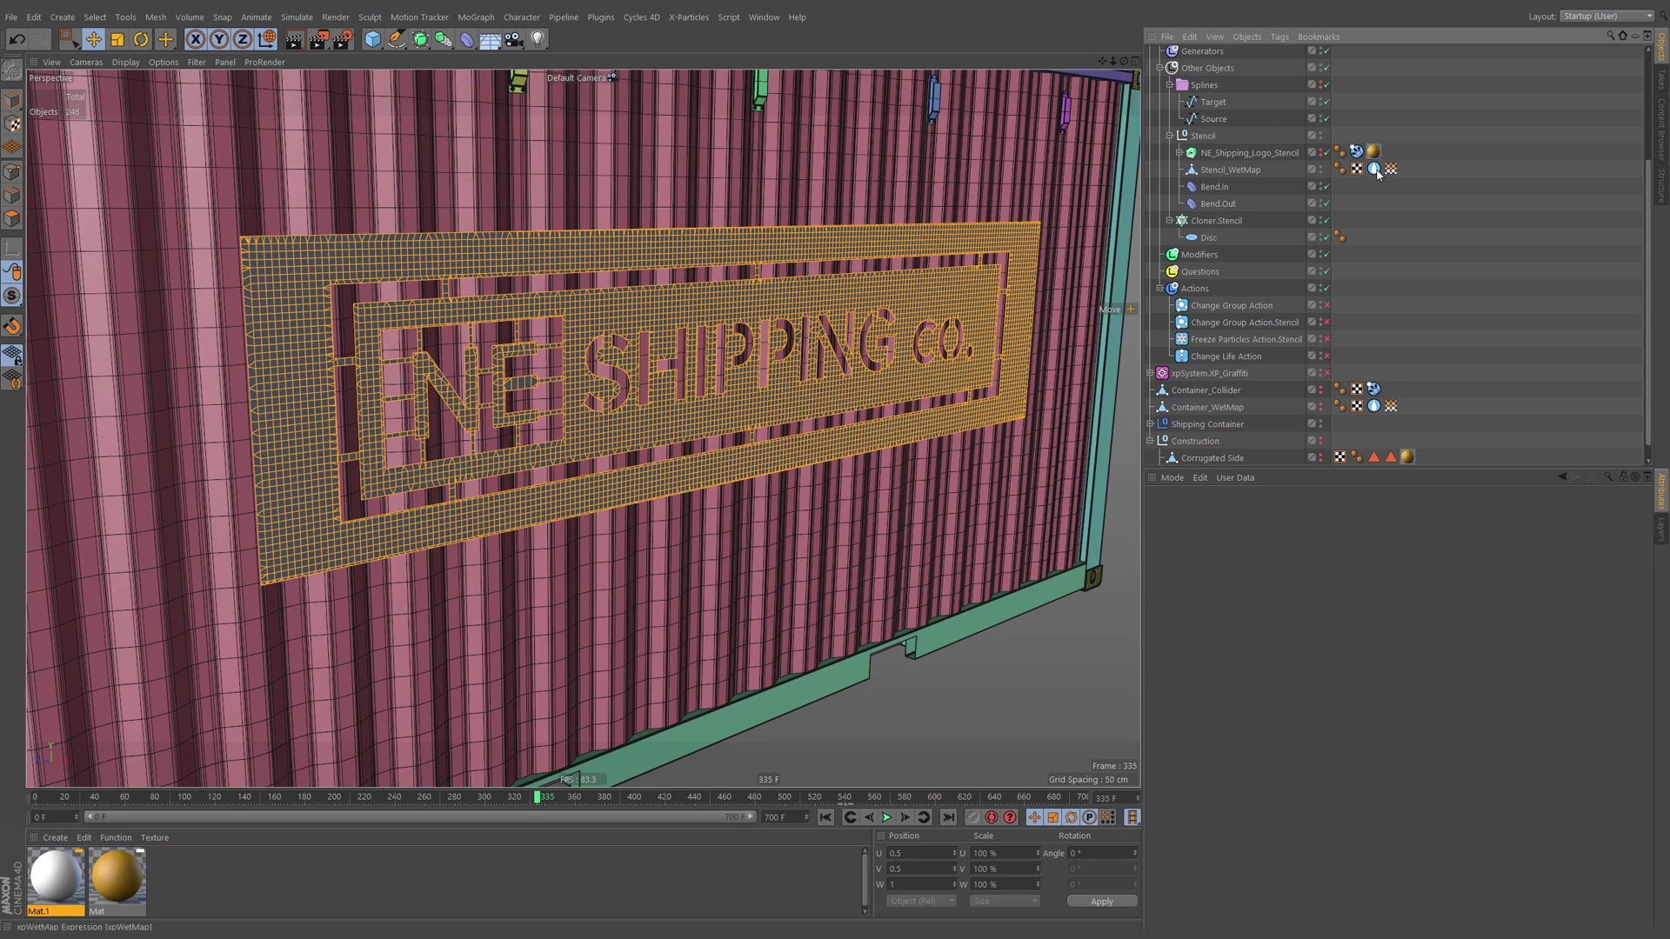
key("Delete")
Rename the vertex map tag on Stencil_WetMap as WetMap_Stencil_V.
left_click(1374, 170)
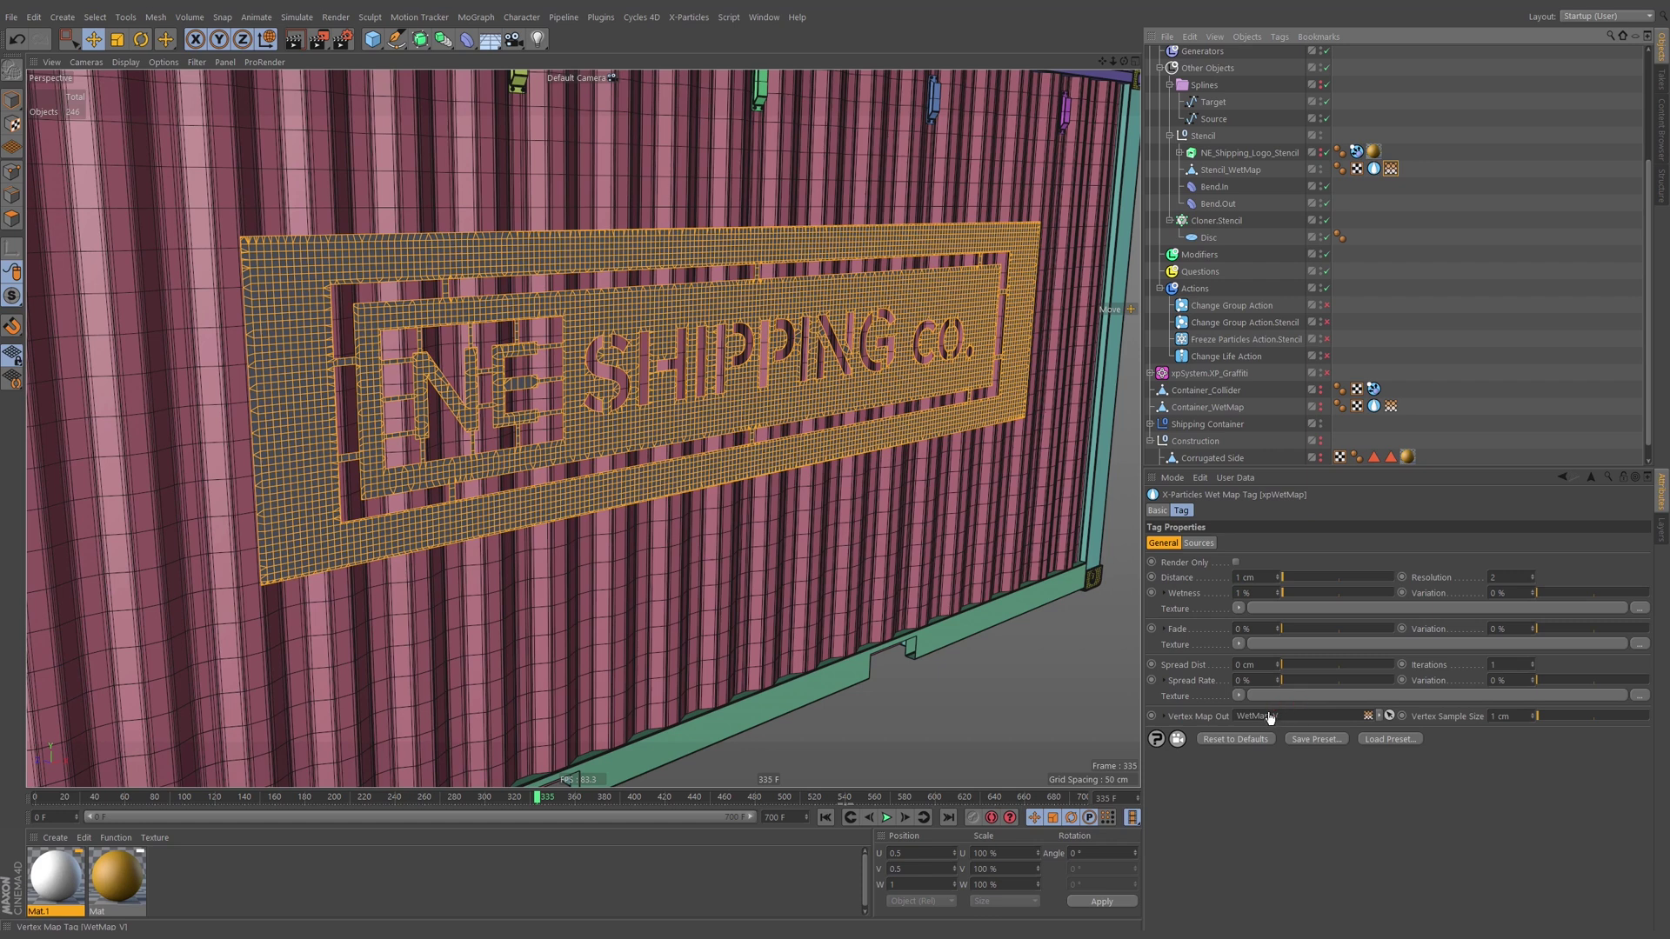
left_click(1393, 170)
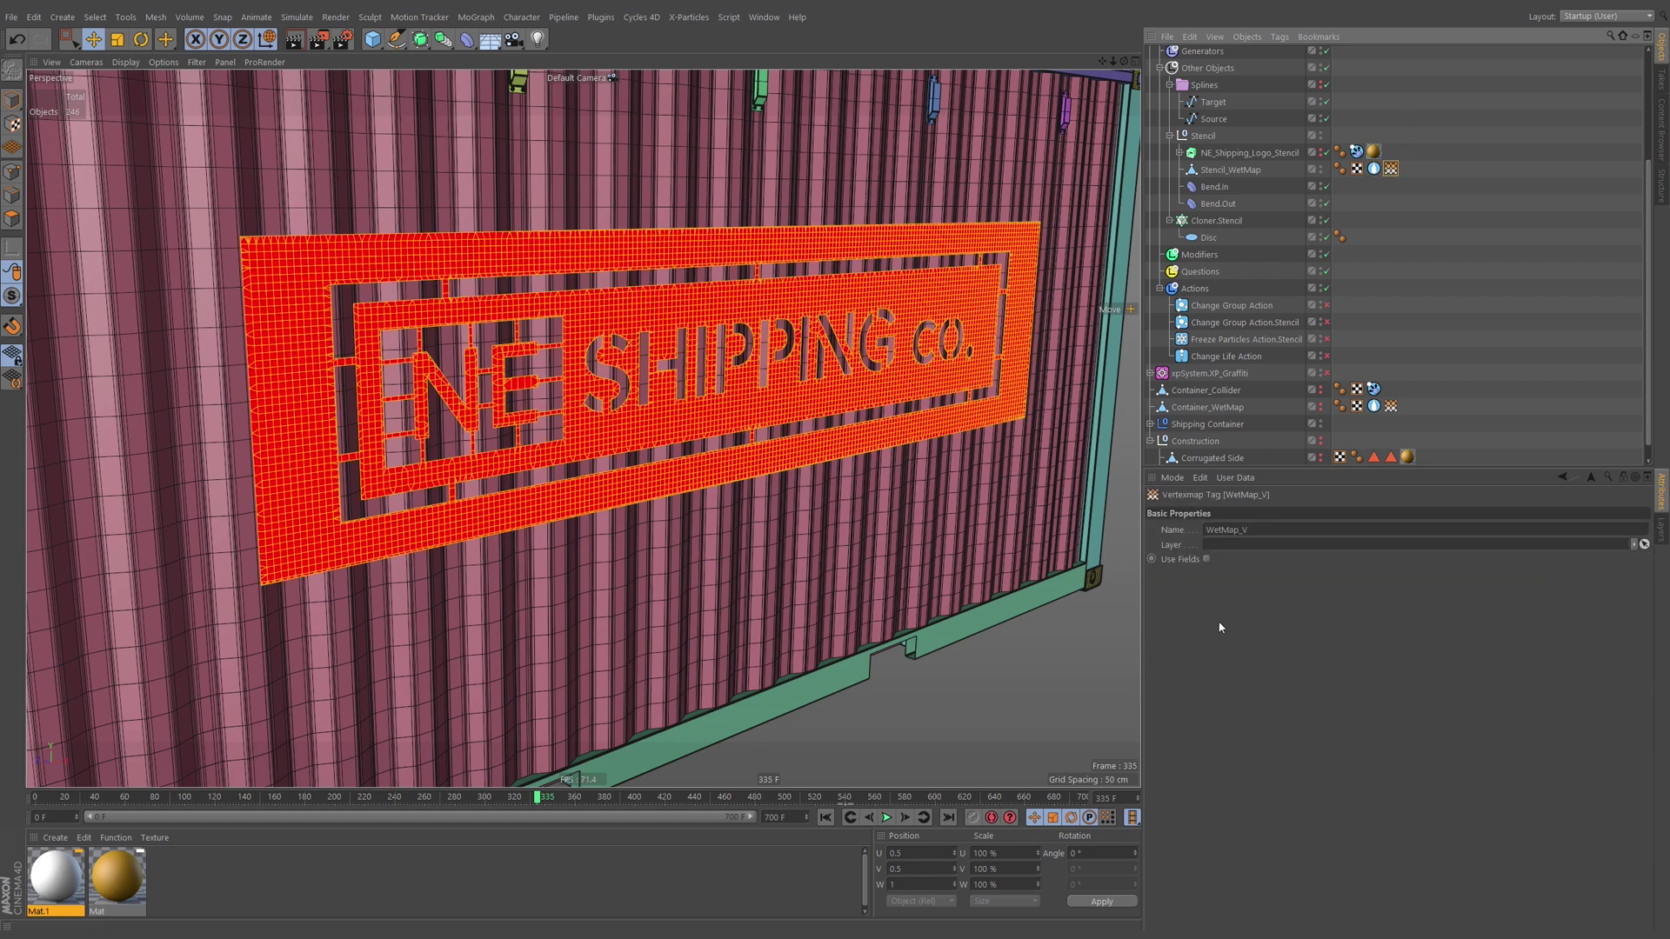
left_click(1253, 528)
left_click(1254, 661)
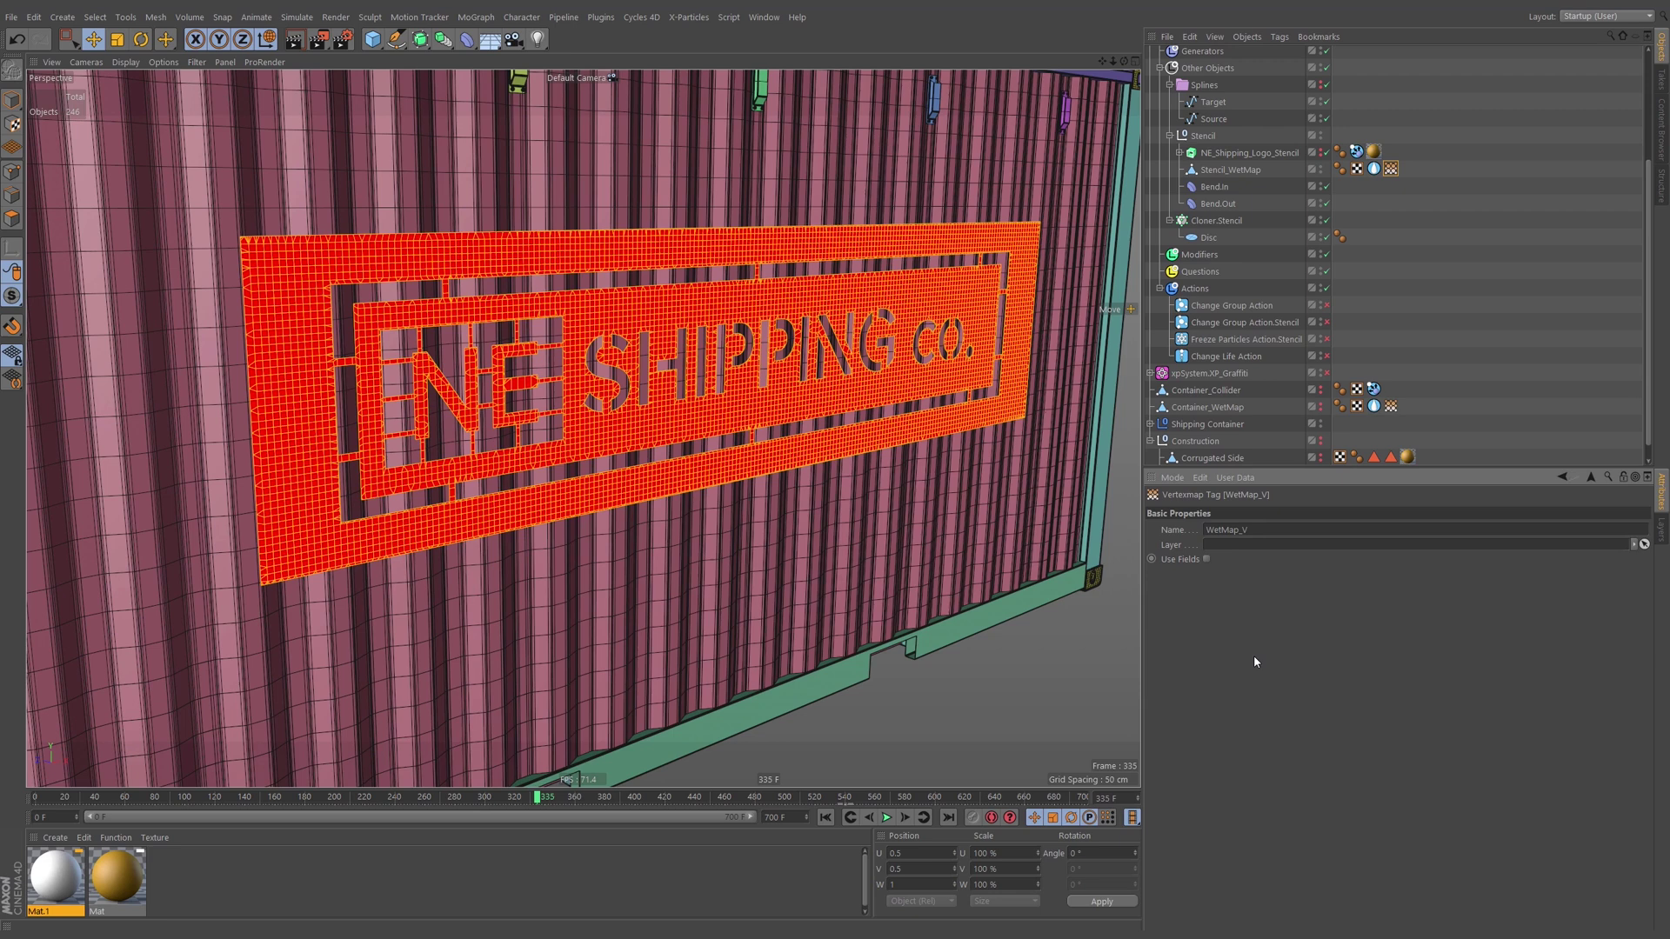
scroll(1460, 201, "up", 3)
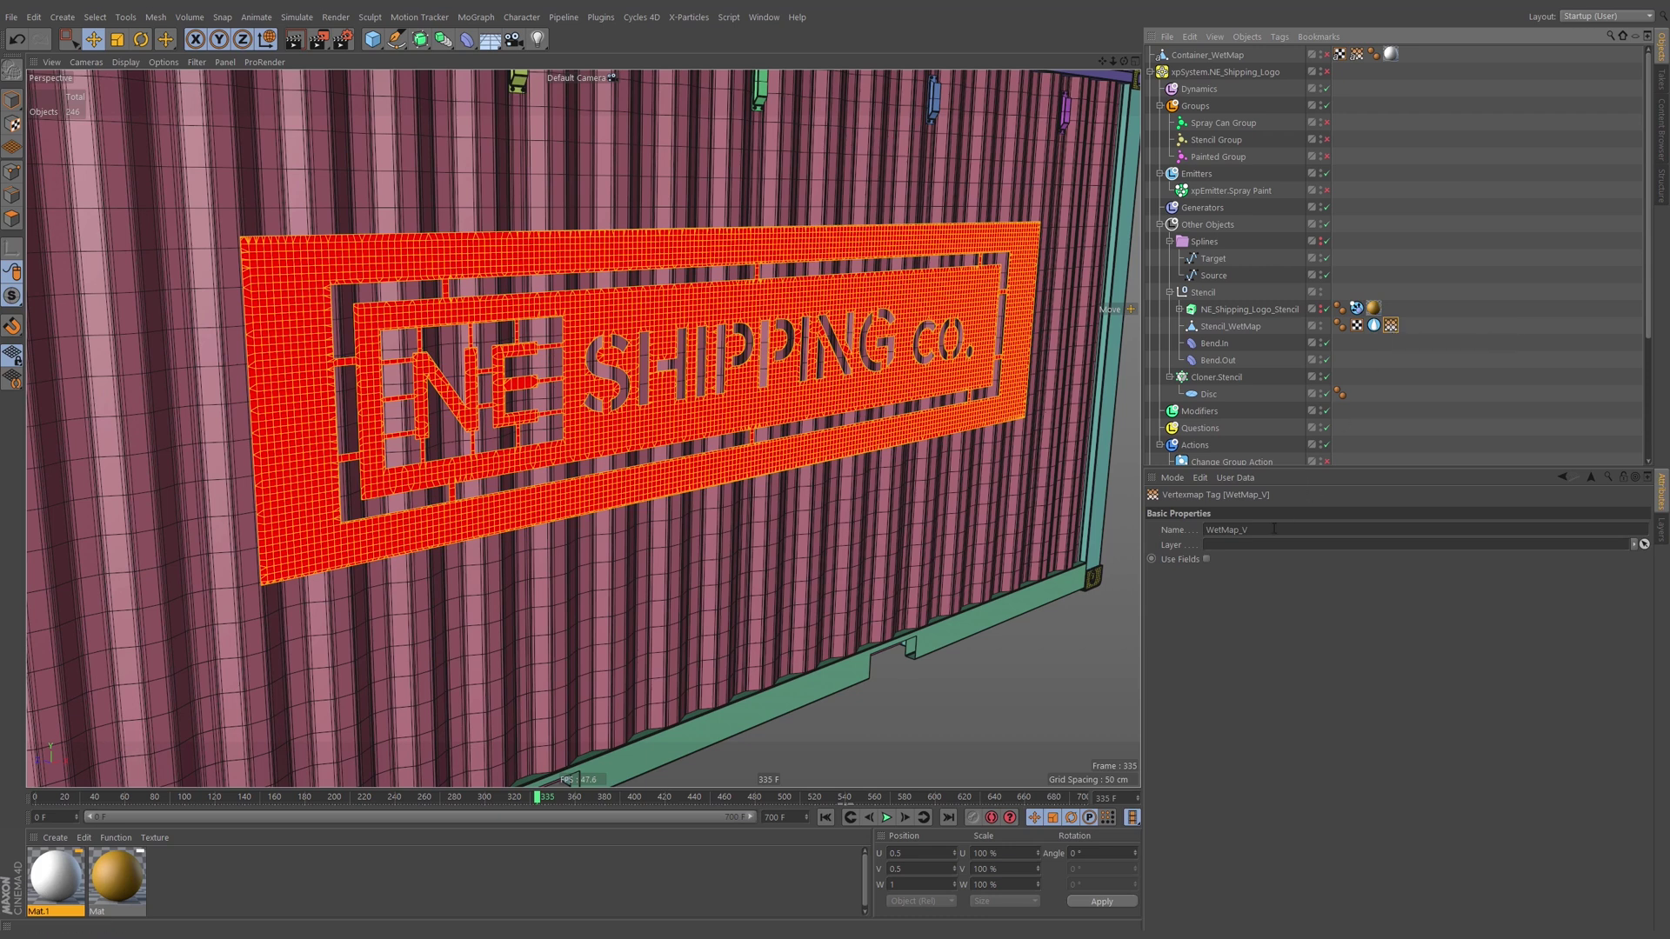
left_click(1245, 530)
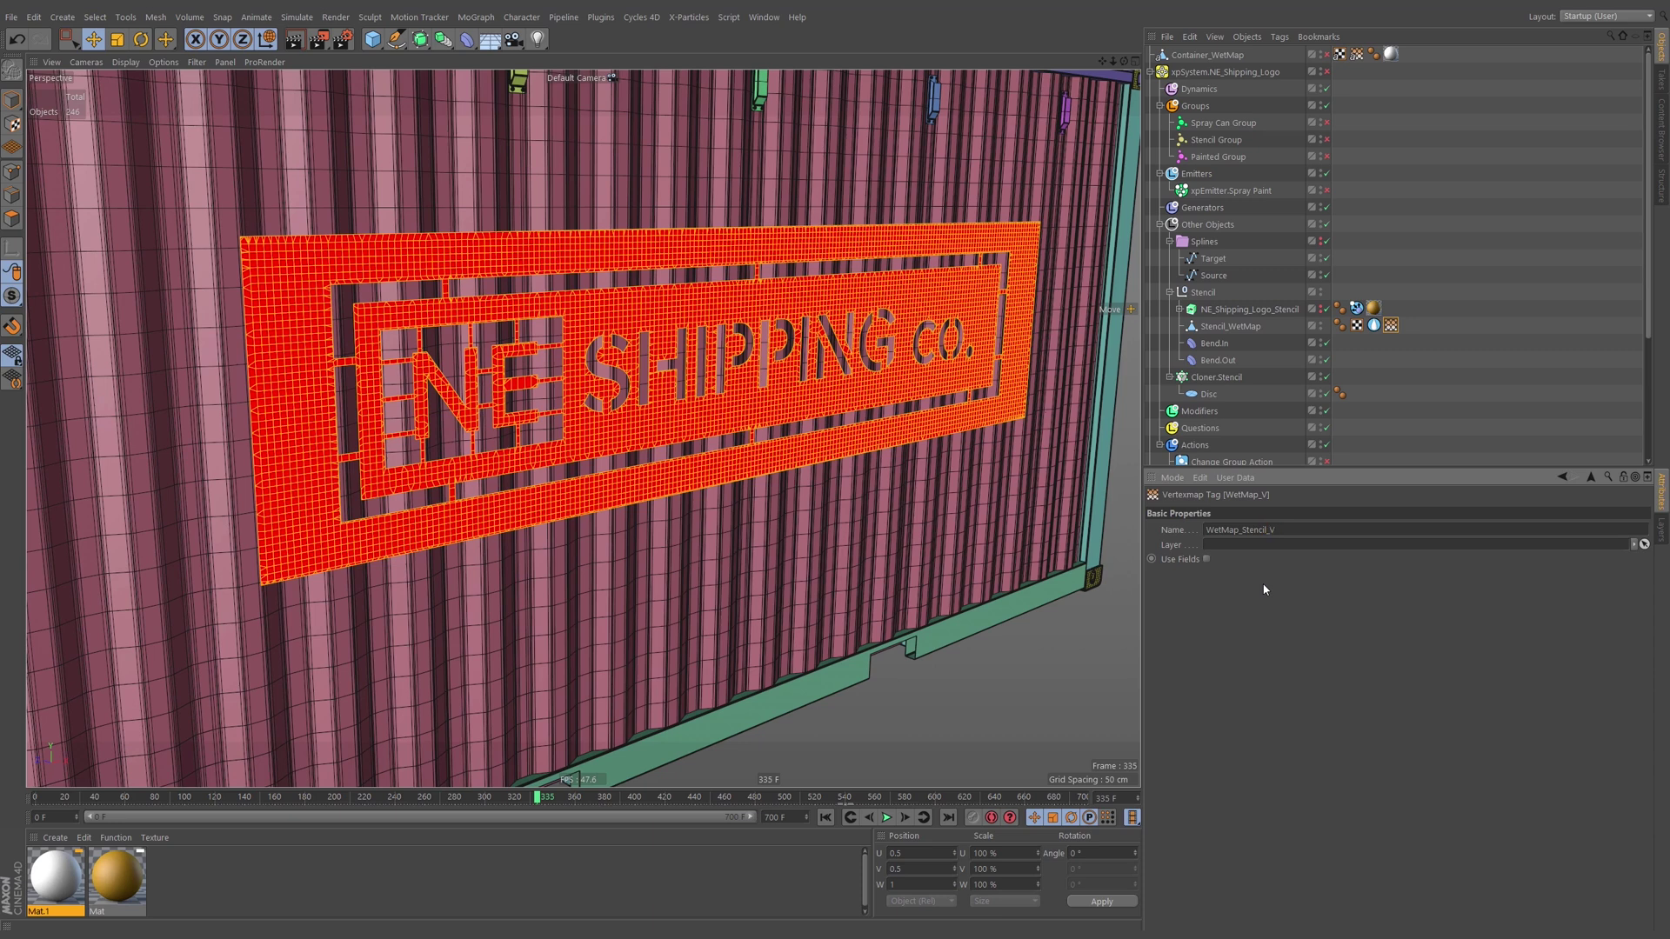
Enable the xpWetMap tag on Stencil_WetMap and turn on the xpSystem.NE_Shipping_Logo particle system.
left_click(1375, 326)
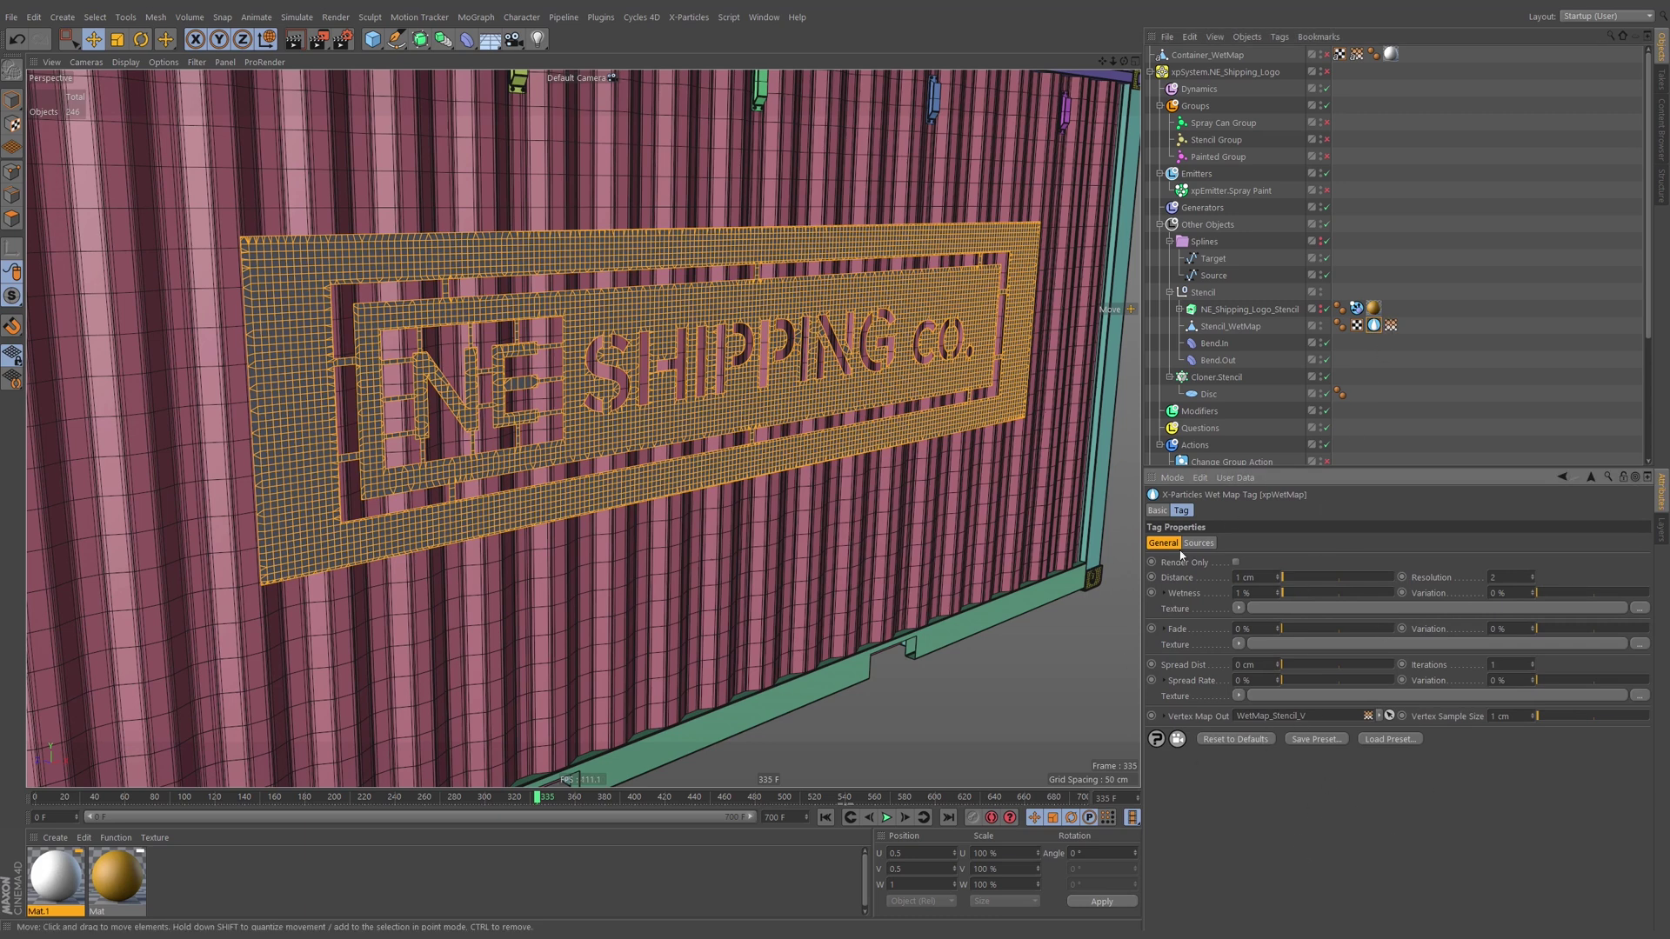
left_click(1159, 512)
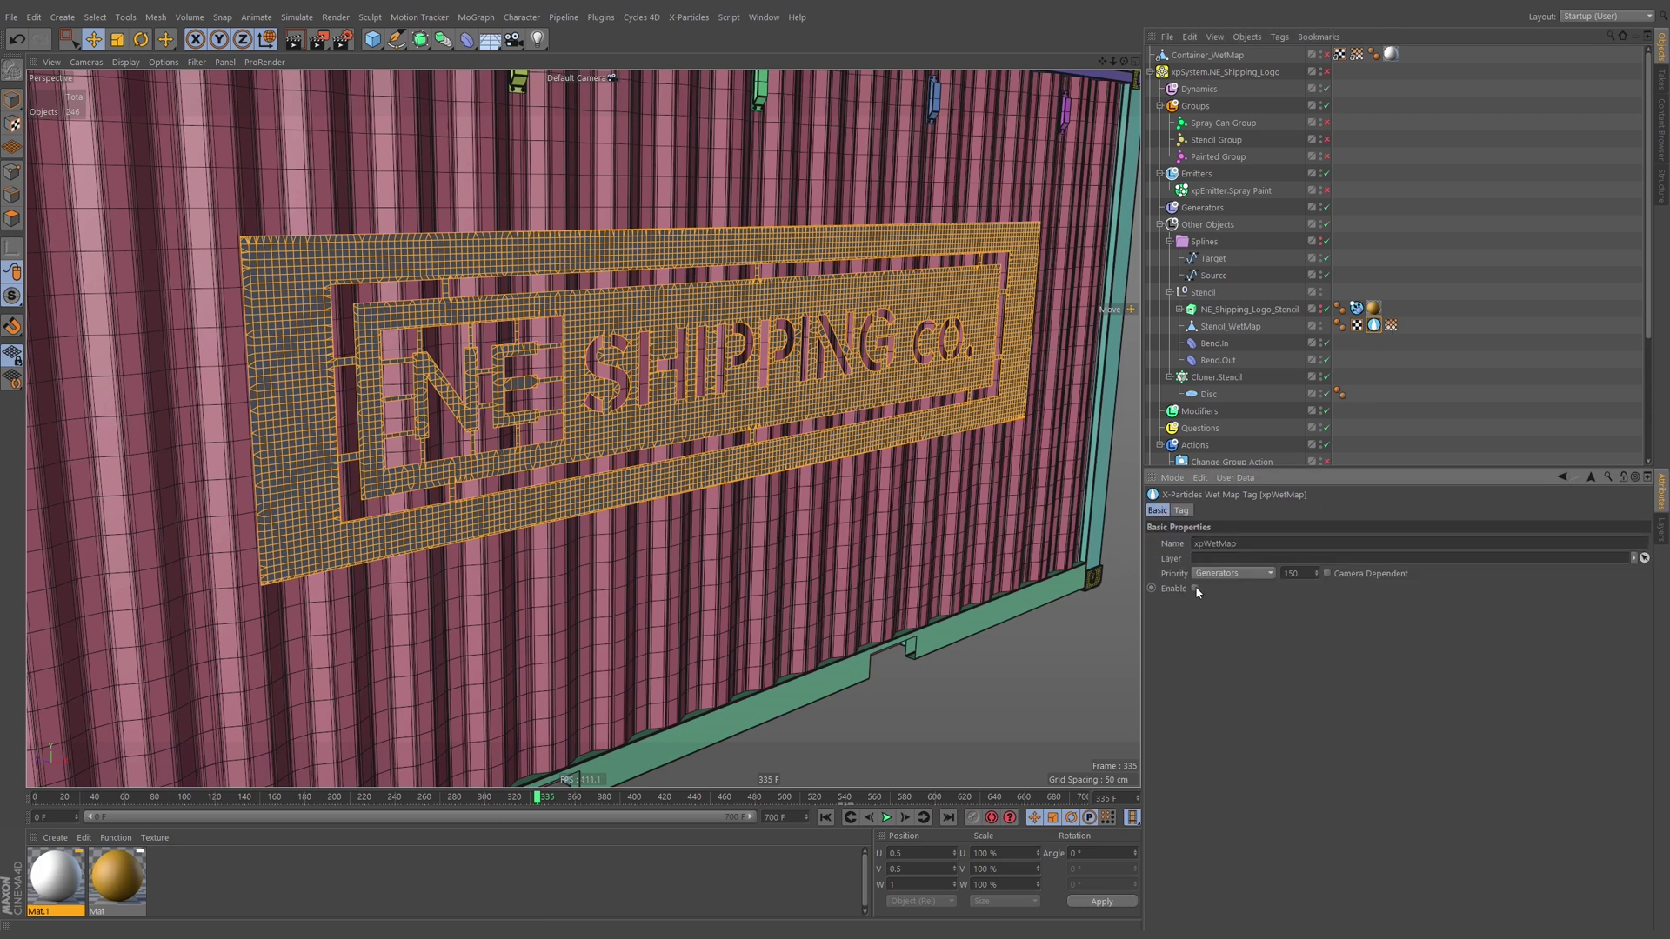
left_click(1432, 281)
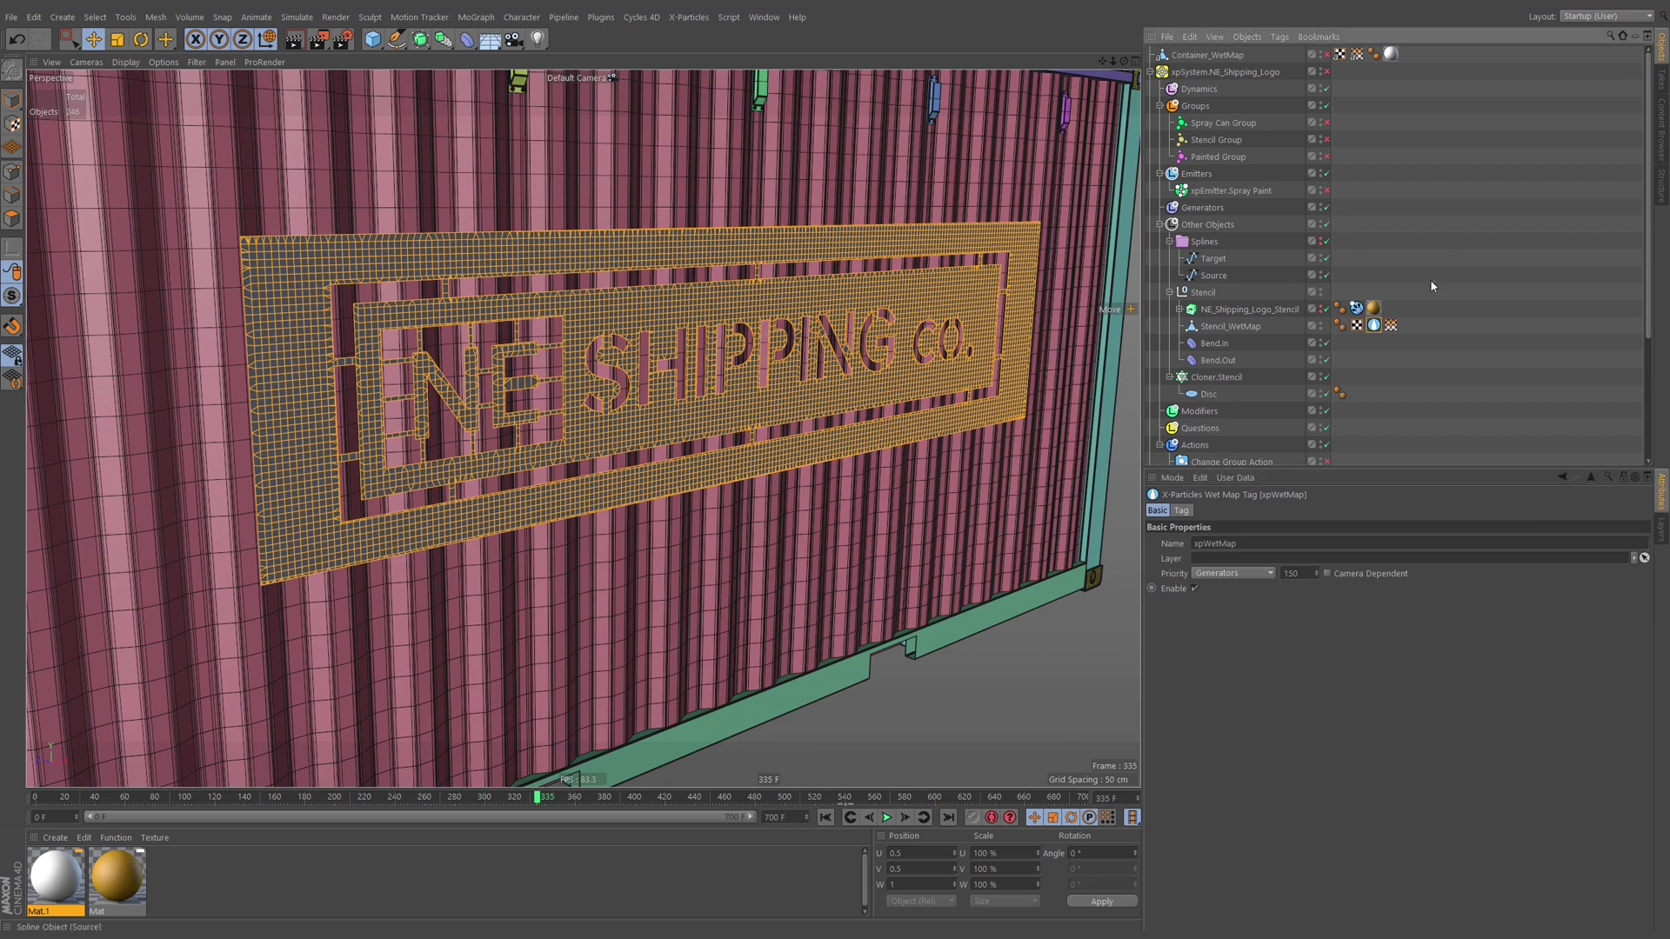
left_click(1326, 71)
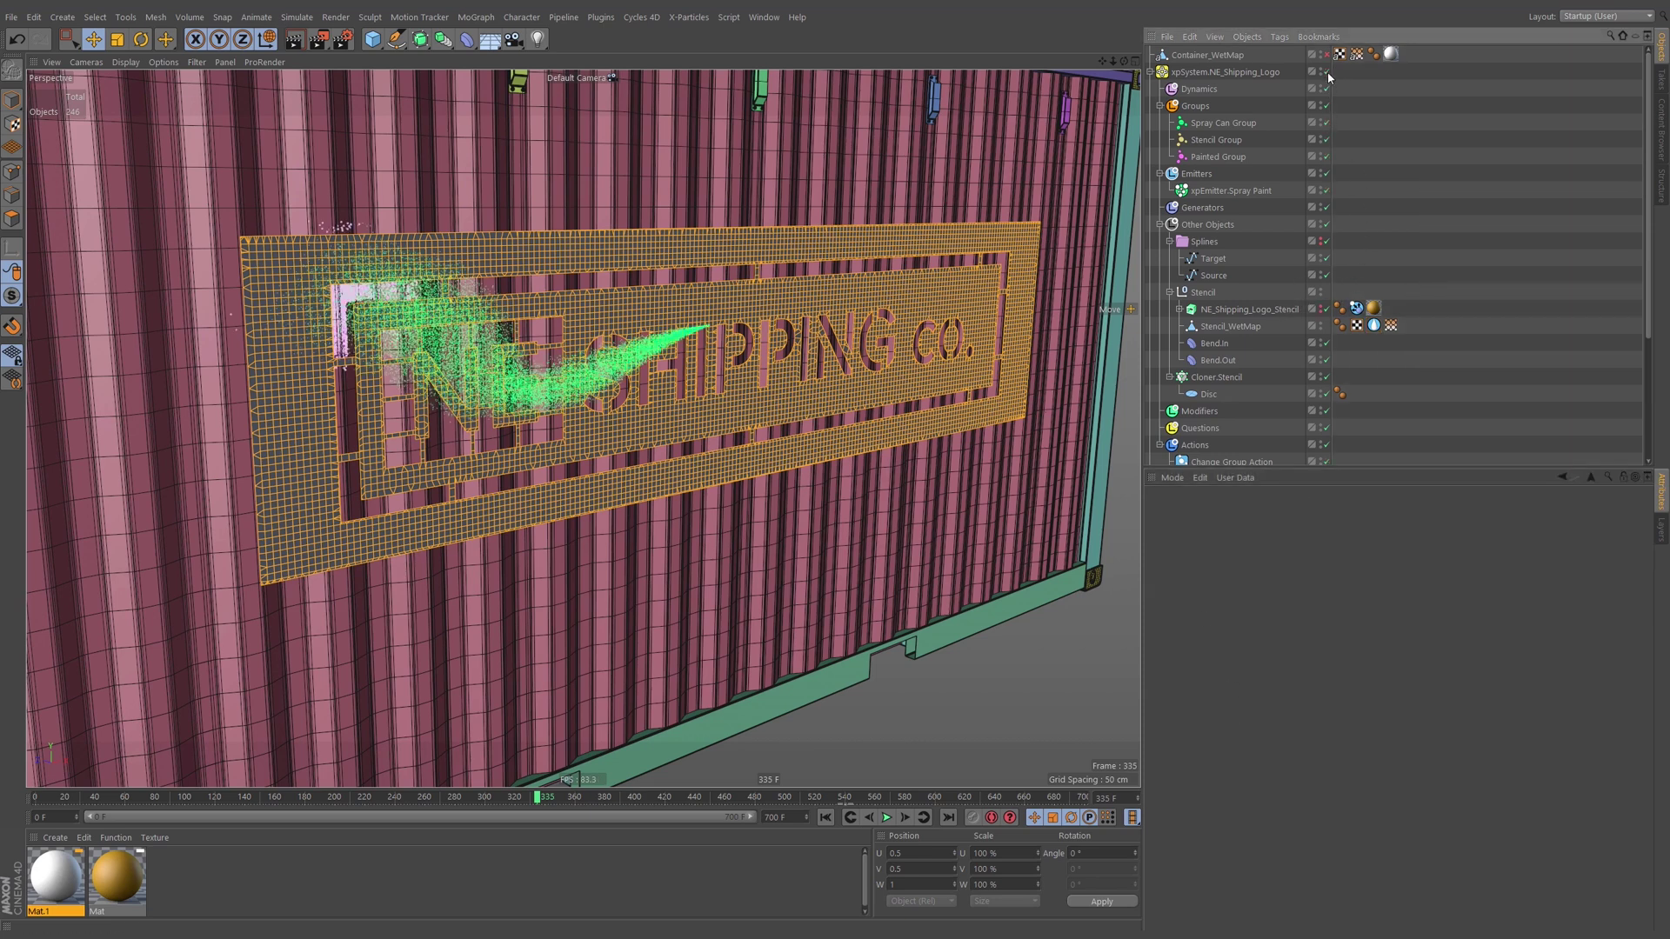
Play the spray paint simulation from the first frame and stop it shortly after the start.
left_click(824, 817)
left_click(887, 818)
left_click(886, 817)
Replace Painted Group with Stencil Group in the stencil wet map's particle sources and restart the simulation from the first frame.
left_click(1374, 327)
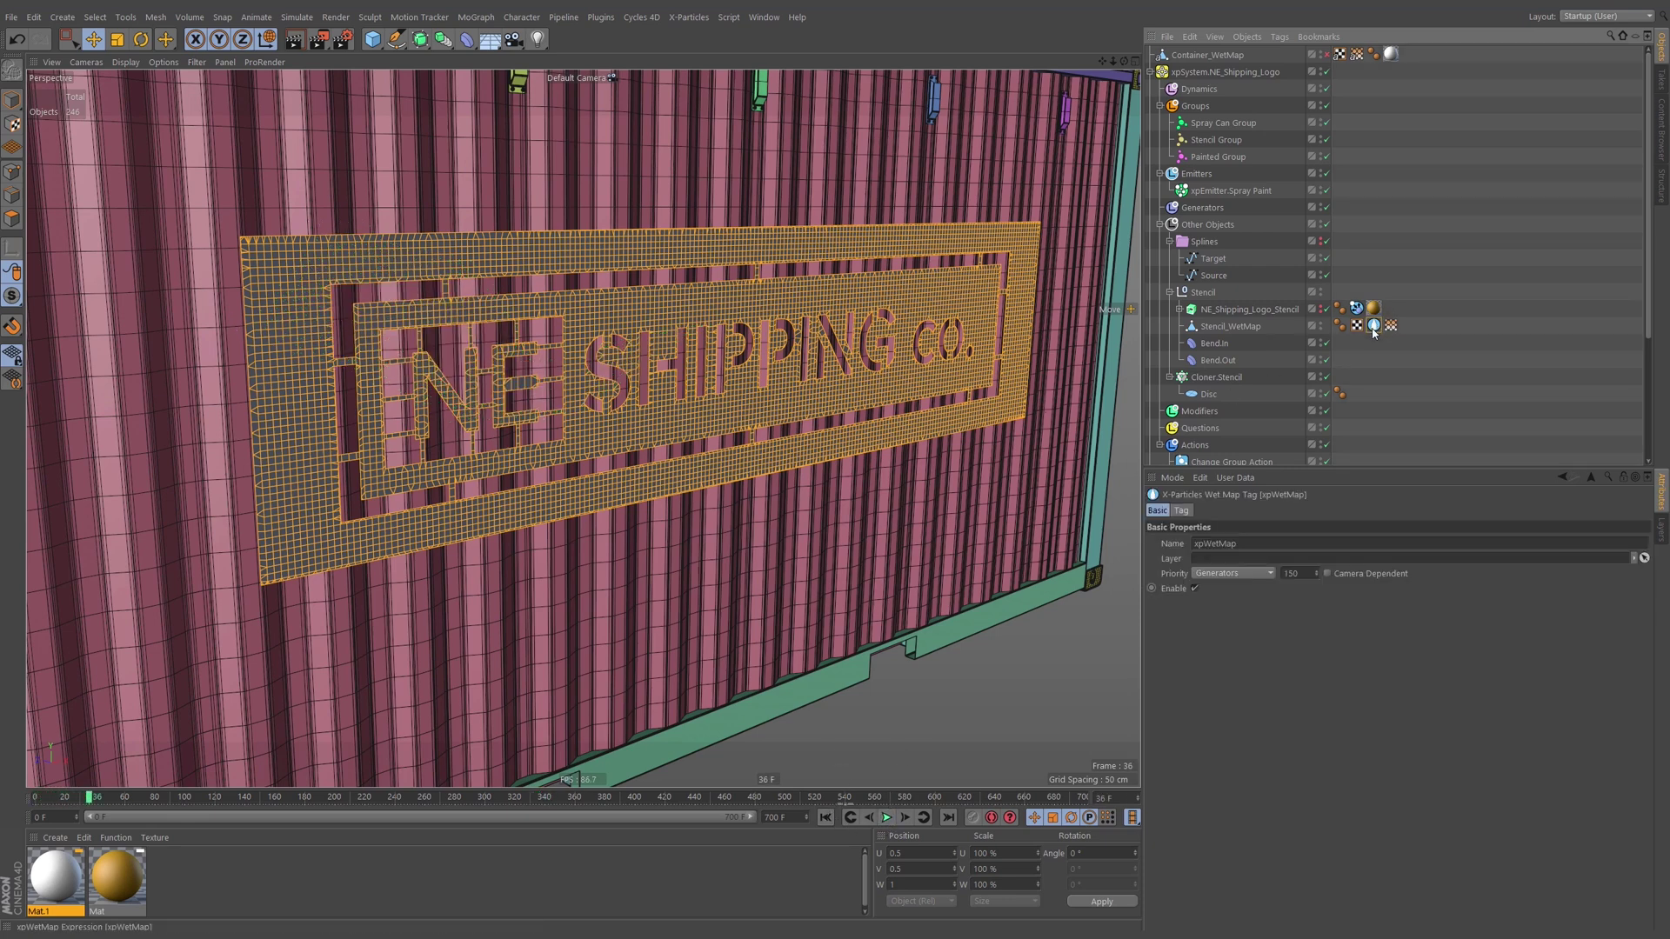
left_click(1181, 511)
left_click(1198, 544)
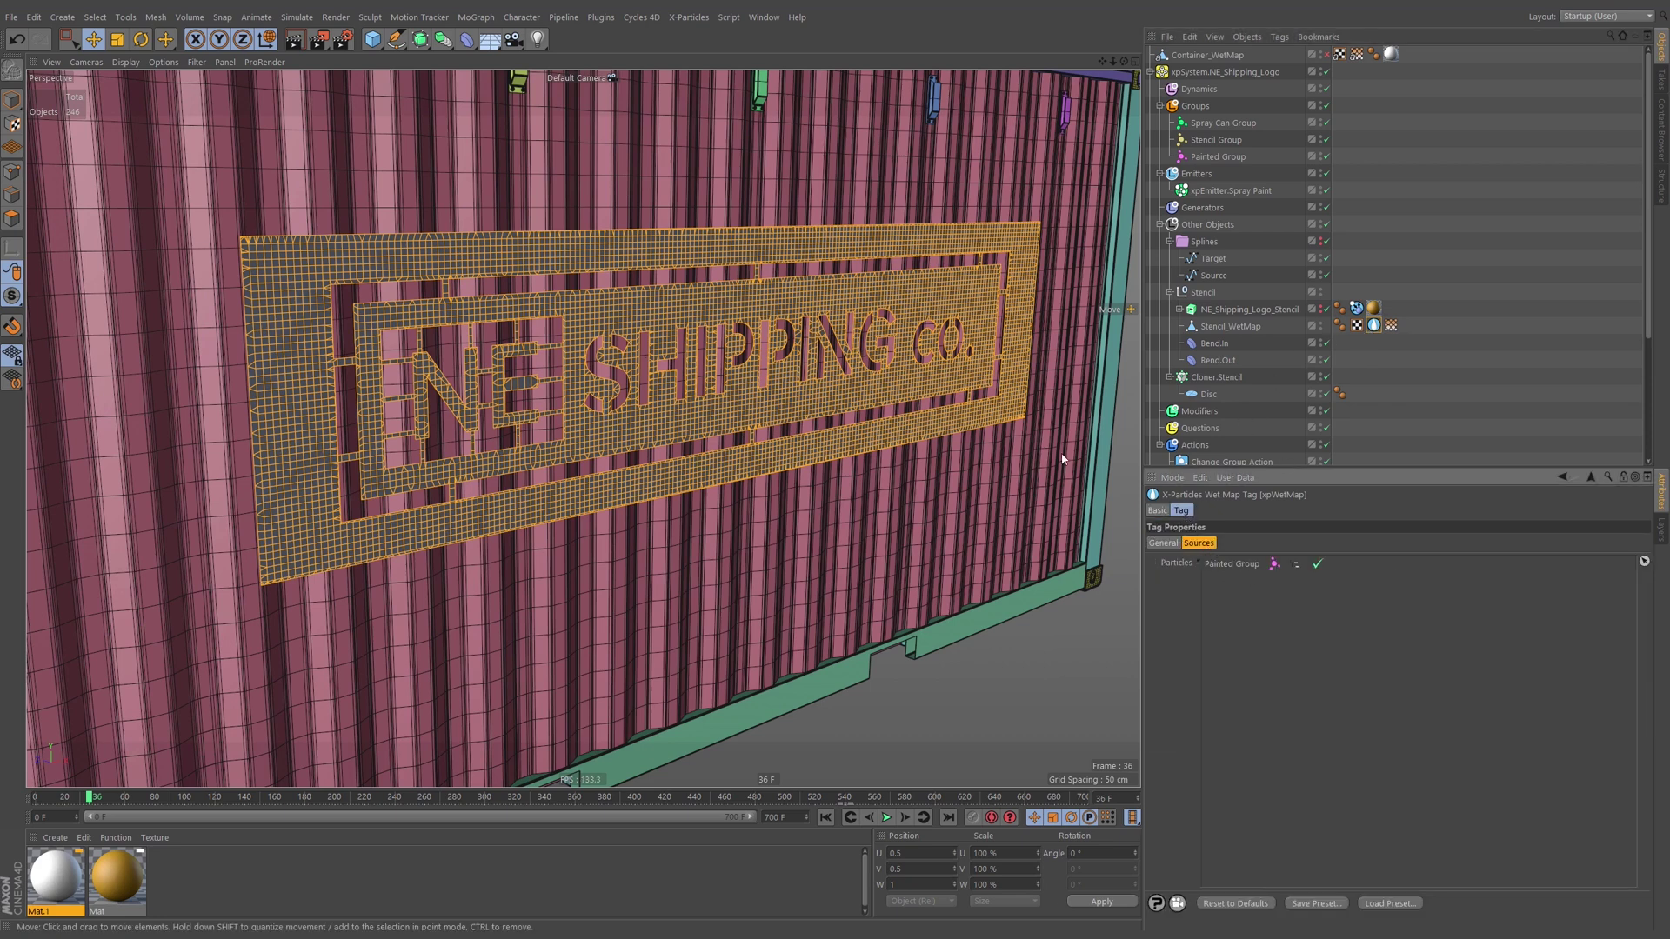
left_click(1231, 567)
key("Delete")
left_click_drag(1220, 135, 1229, 564)
left_click(827, 819)
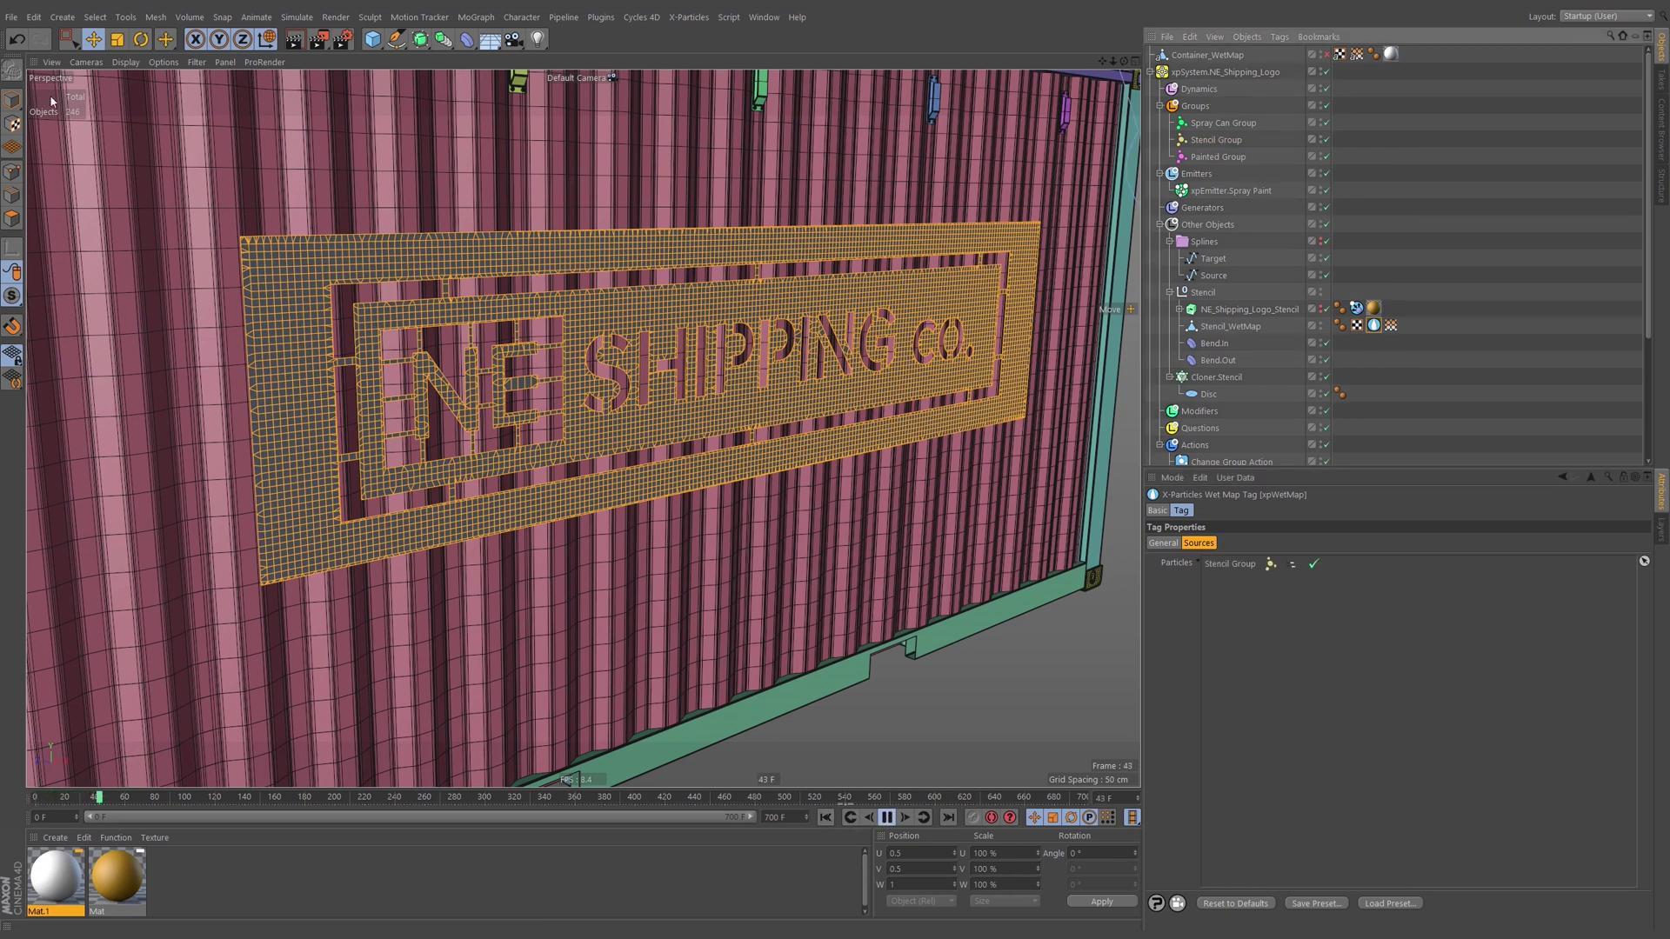
Switch to model mode, display the WetMap_Stencil_V vertex map on the stencil and stop playback at about frame 212.
left_click(14, 99)
left_click(1391, 325)
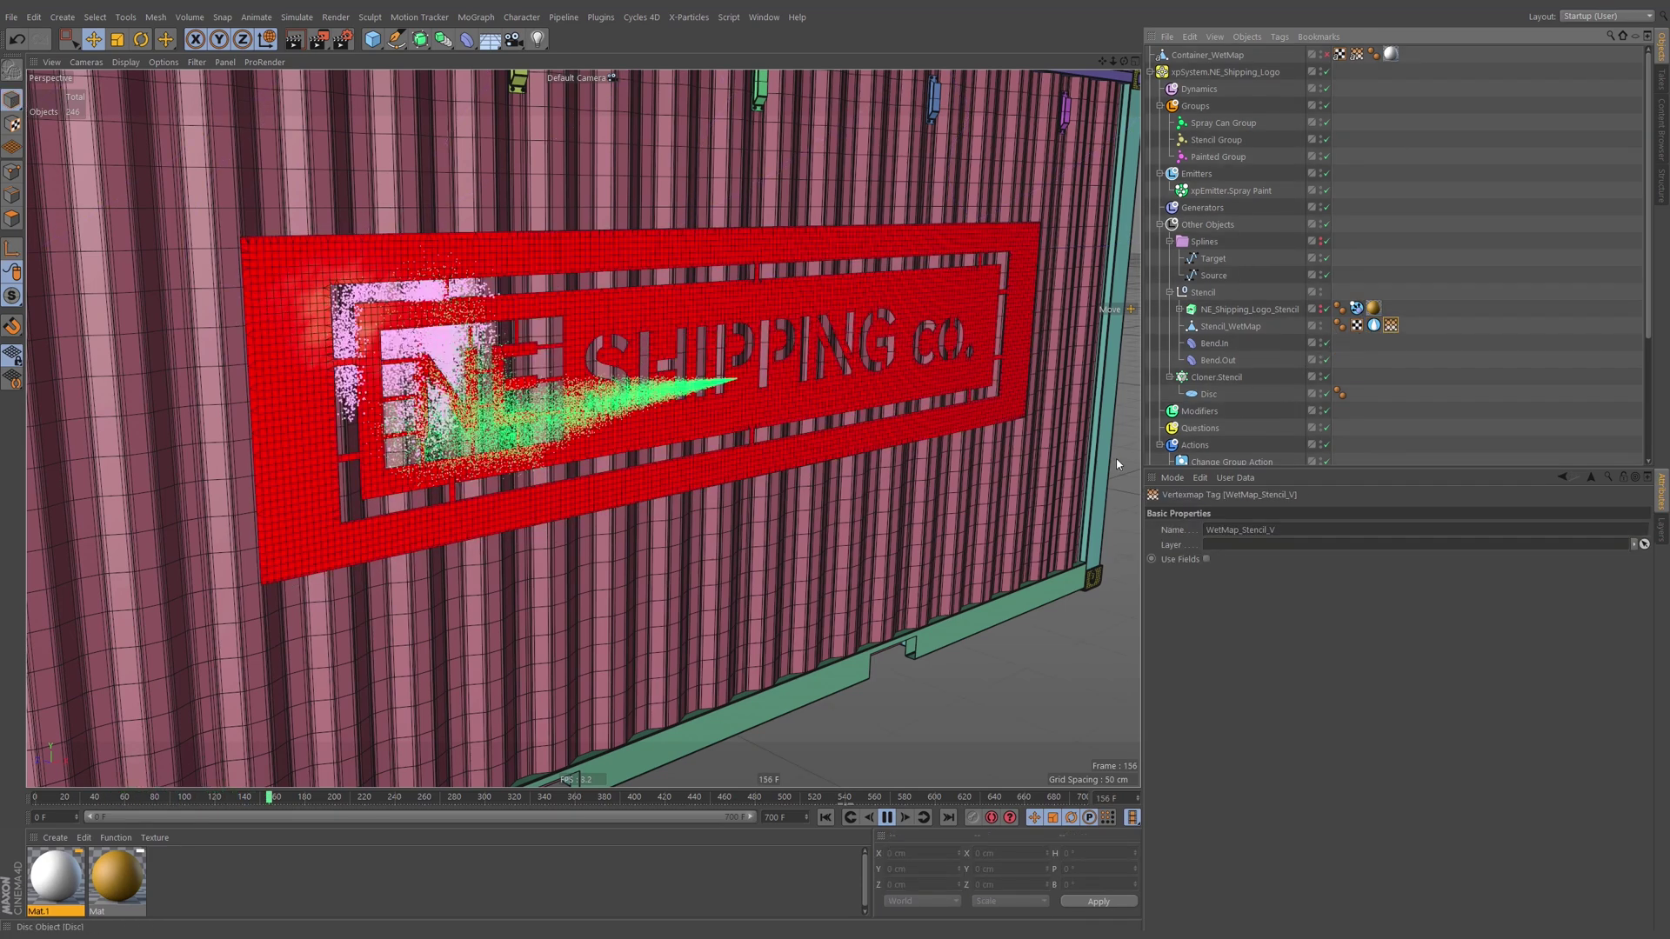
left_click(1132, 817)
left_click(1178, 701)
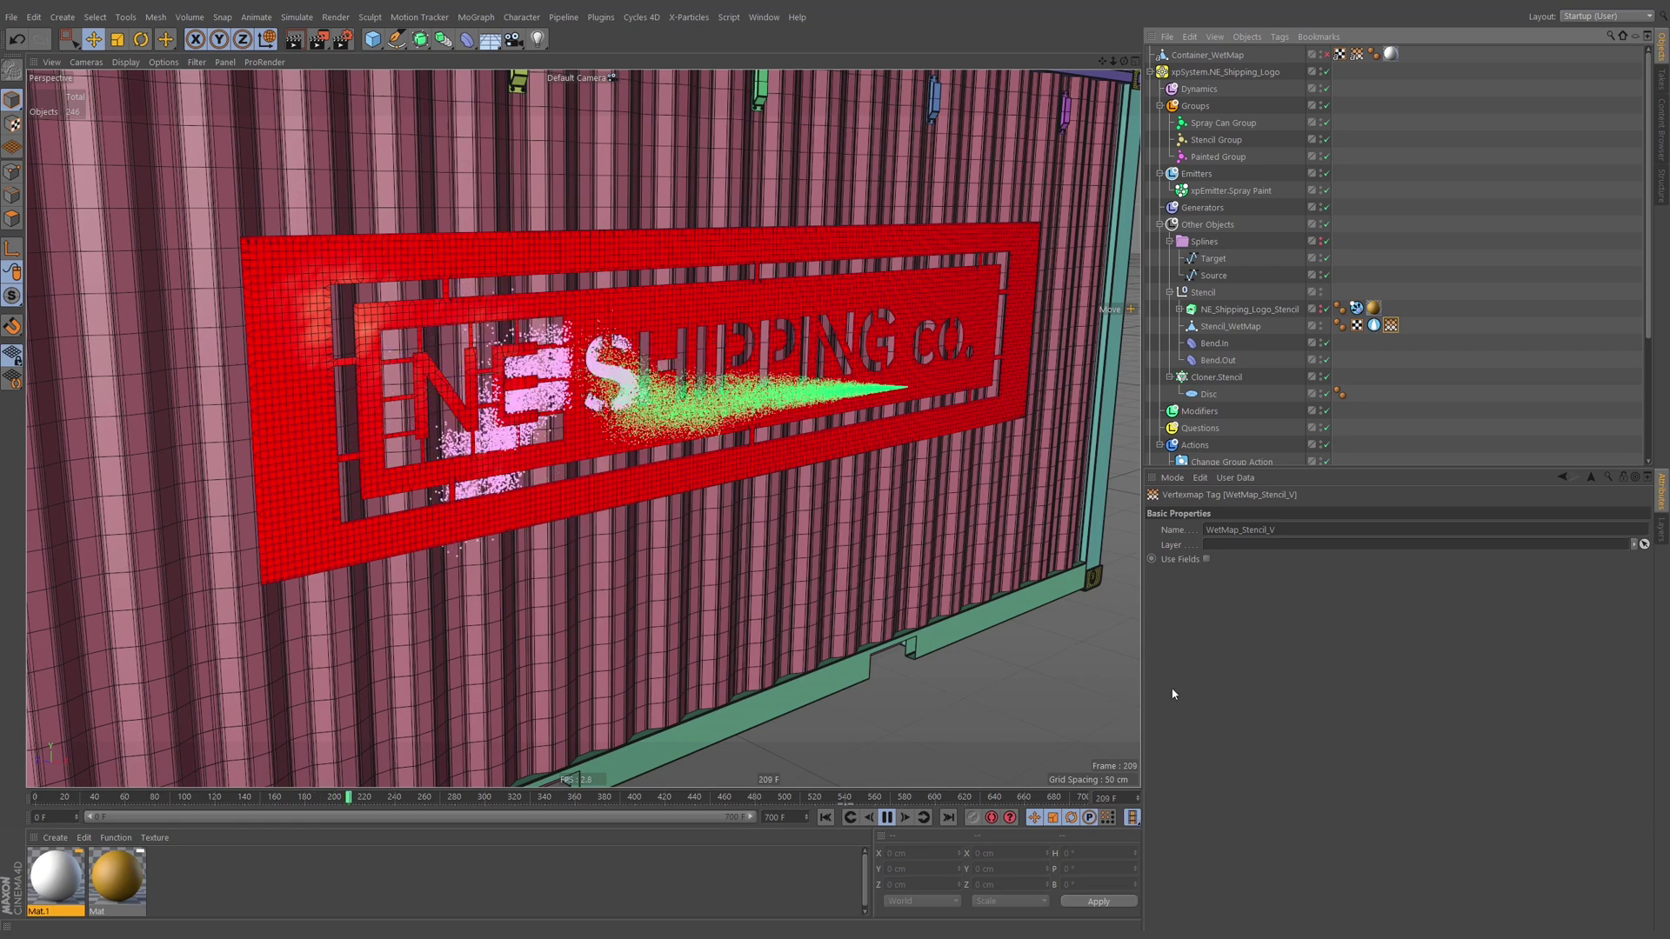
left_click(887, 818)
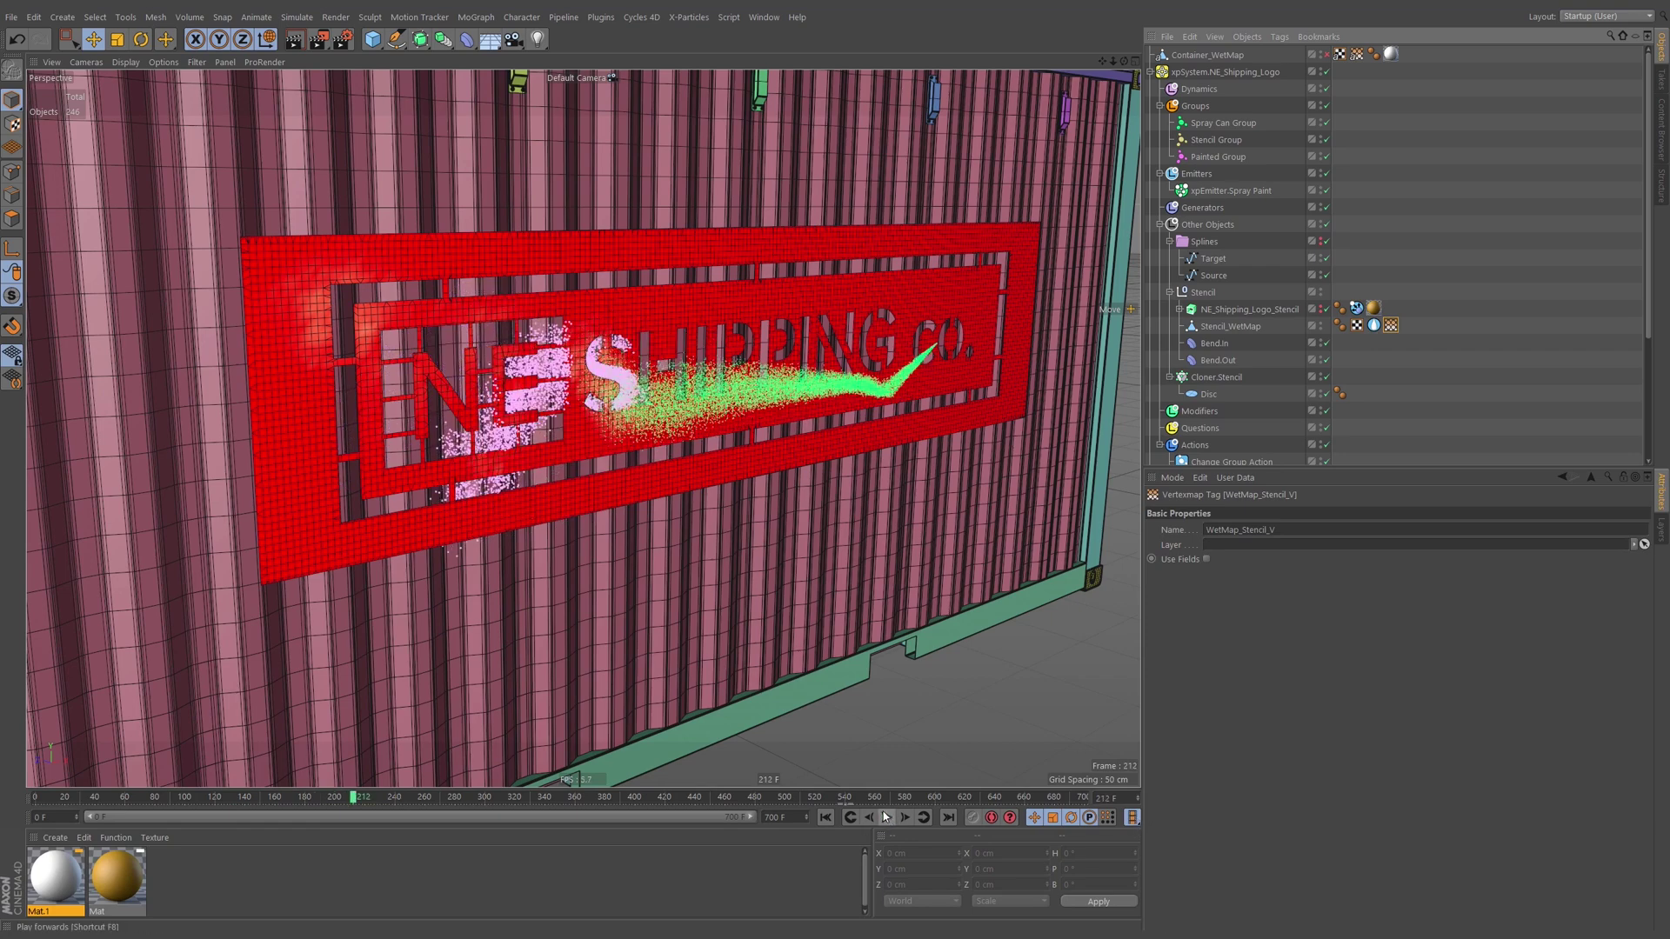
Replay the spray paint simulation from the first frame, stop it at about frame 145 and examine the stencil's vertex map.
left_click(825, 816)
left_click(887, 817)
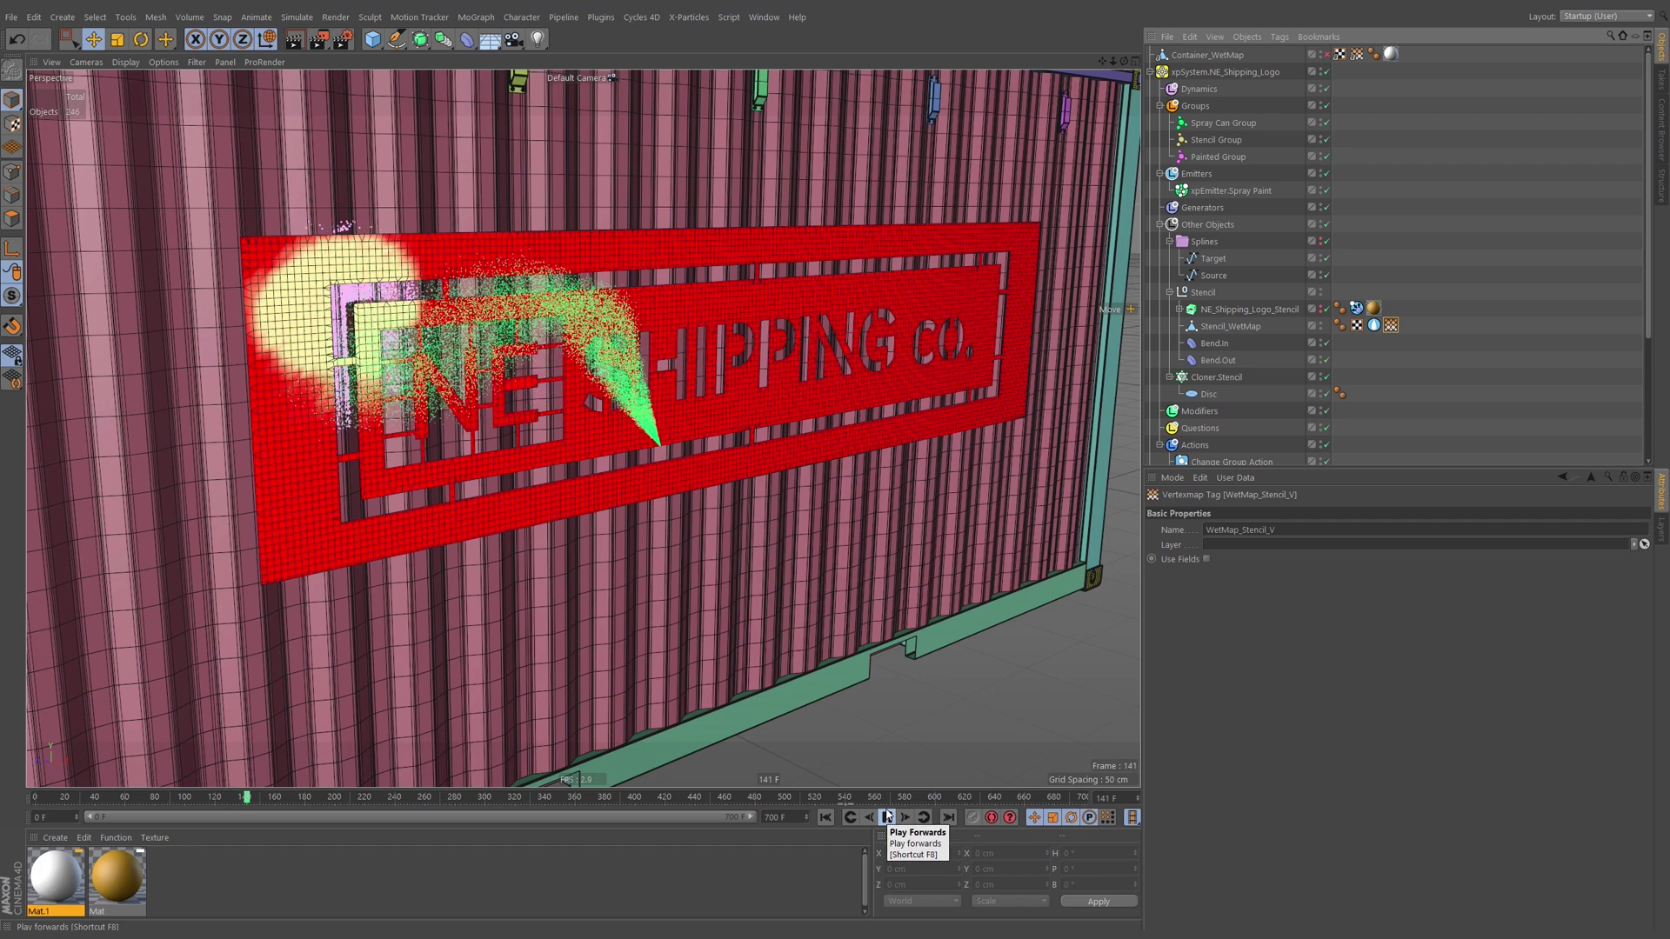
left_click_drag(654, 342, 526, 309, "alt")
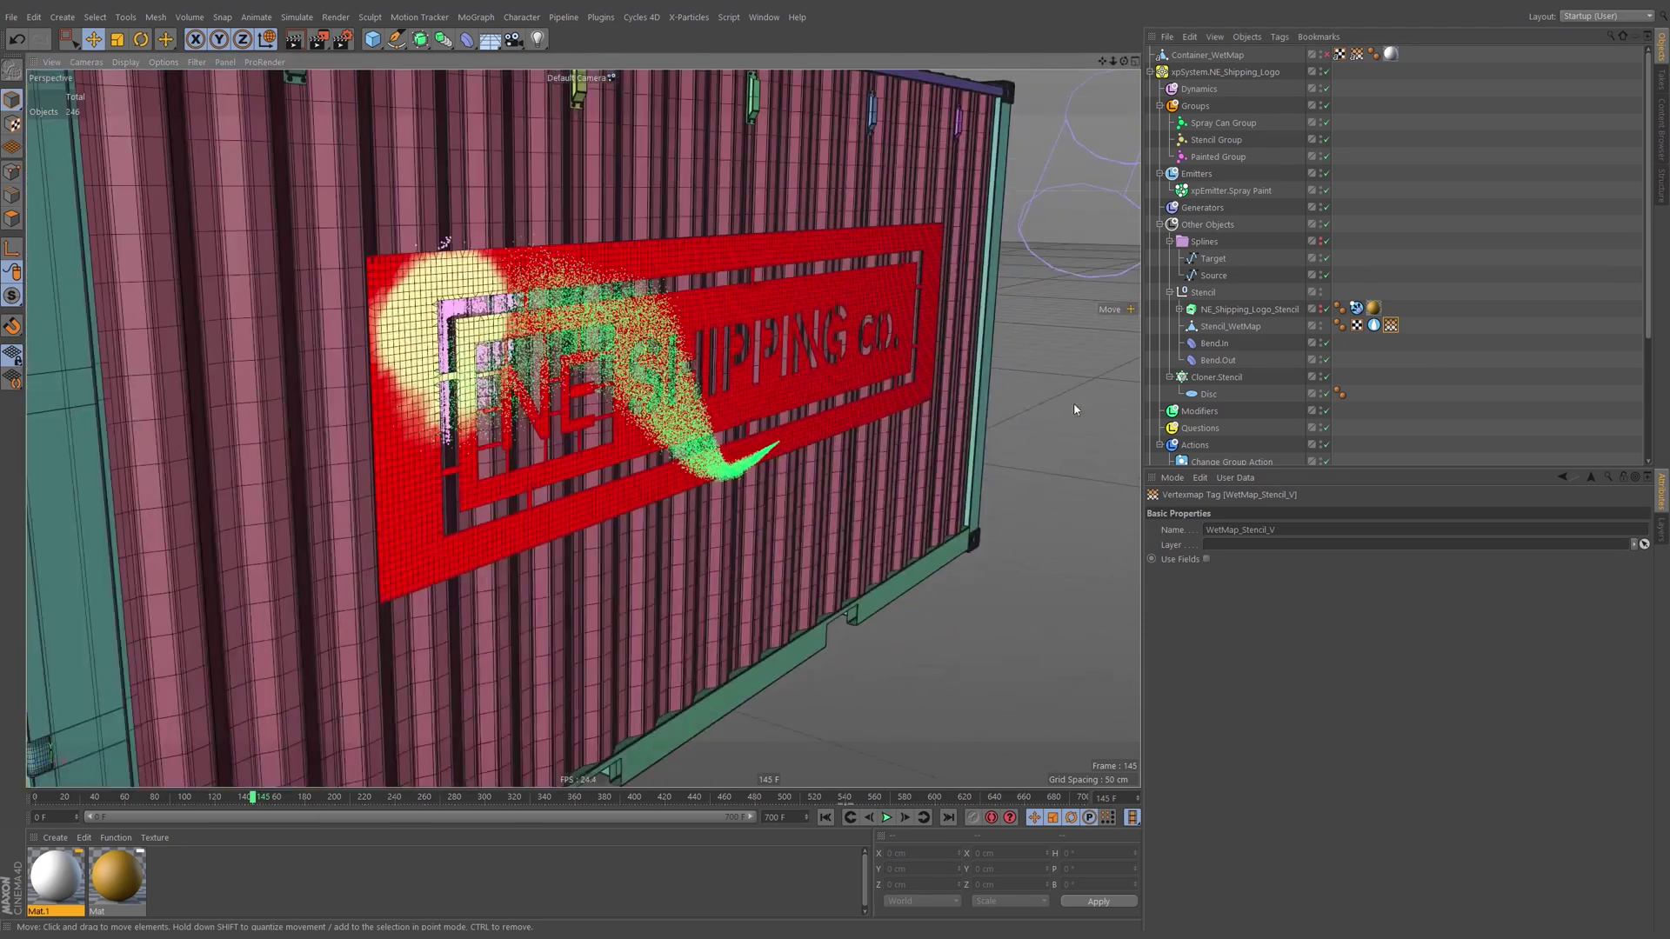
left_click_drag(869, 409, 717, 341, "alt")
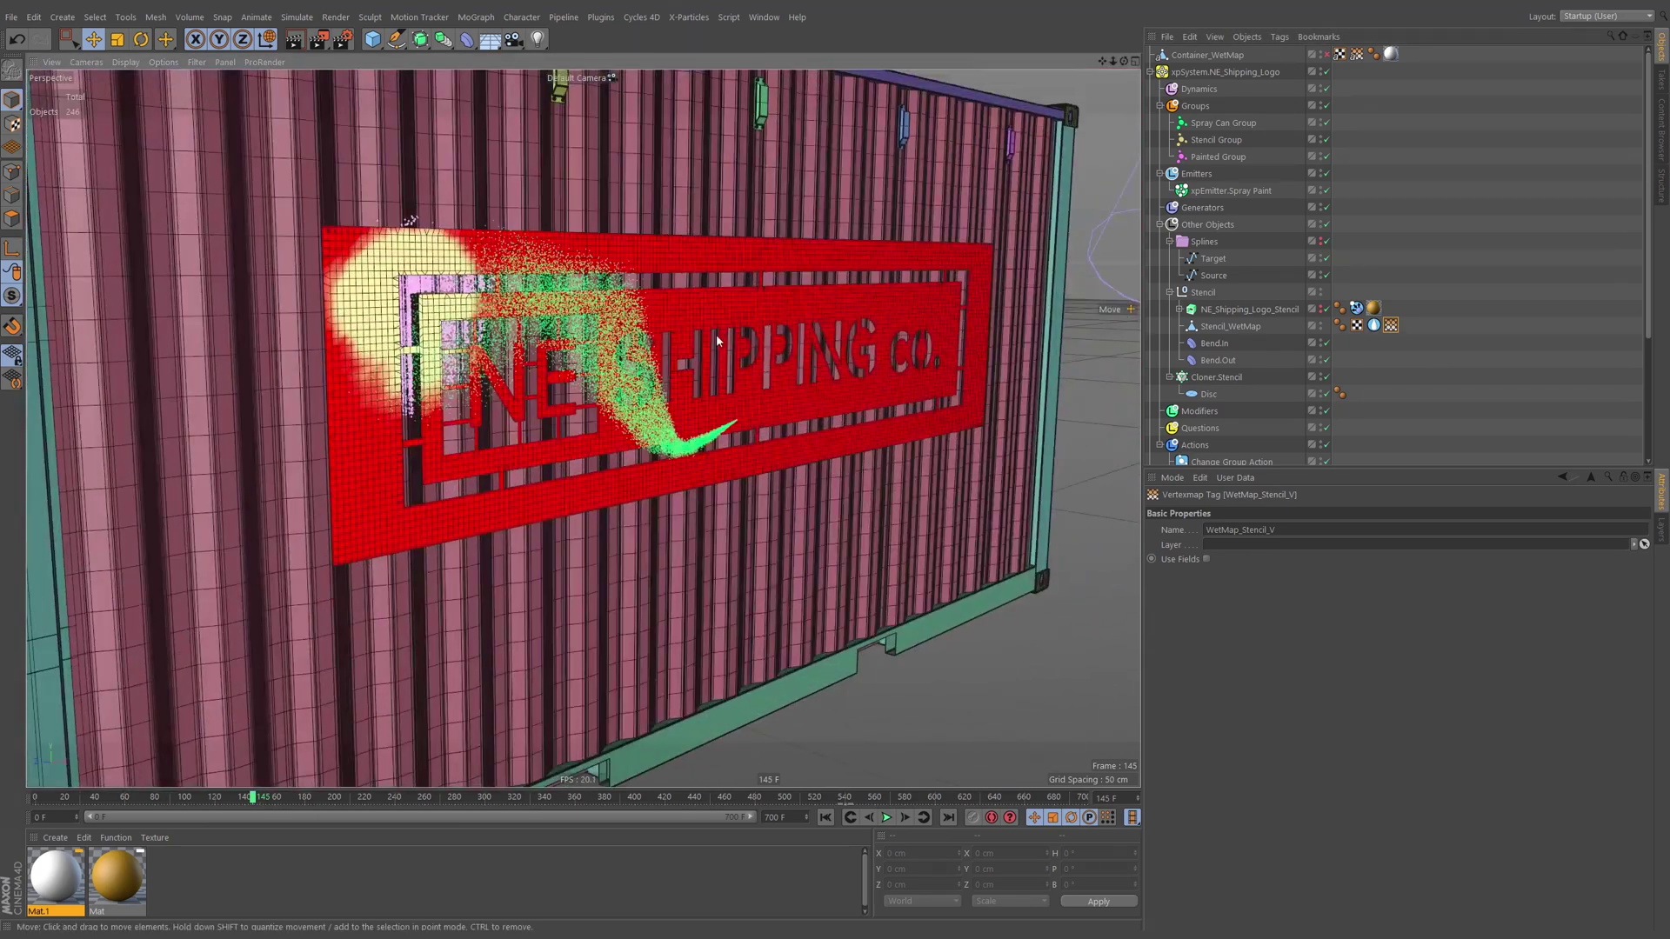
Check the WetMap_Stencil_V vertex map with Stencil_WetMap selected and continue the simulation to about frame 154.
left_click(1373, 326)
left_click(1391, 326)
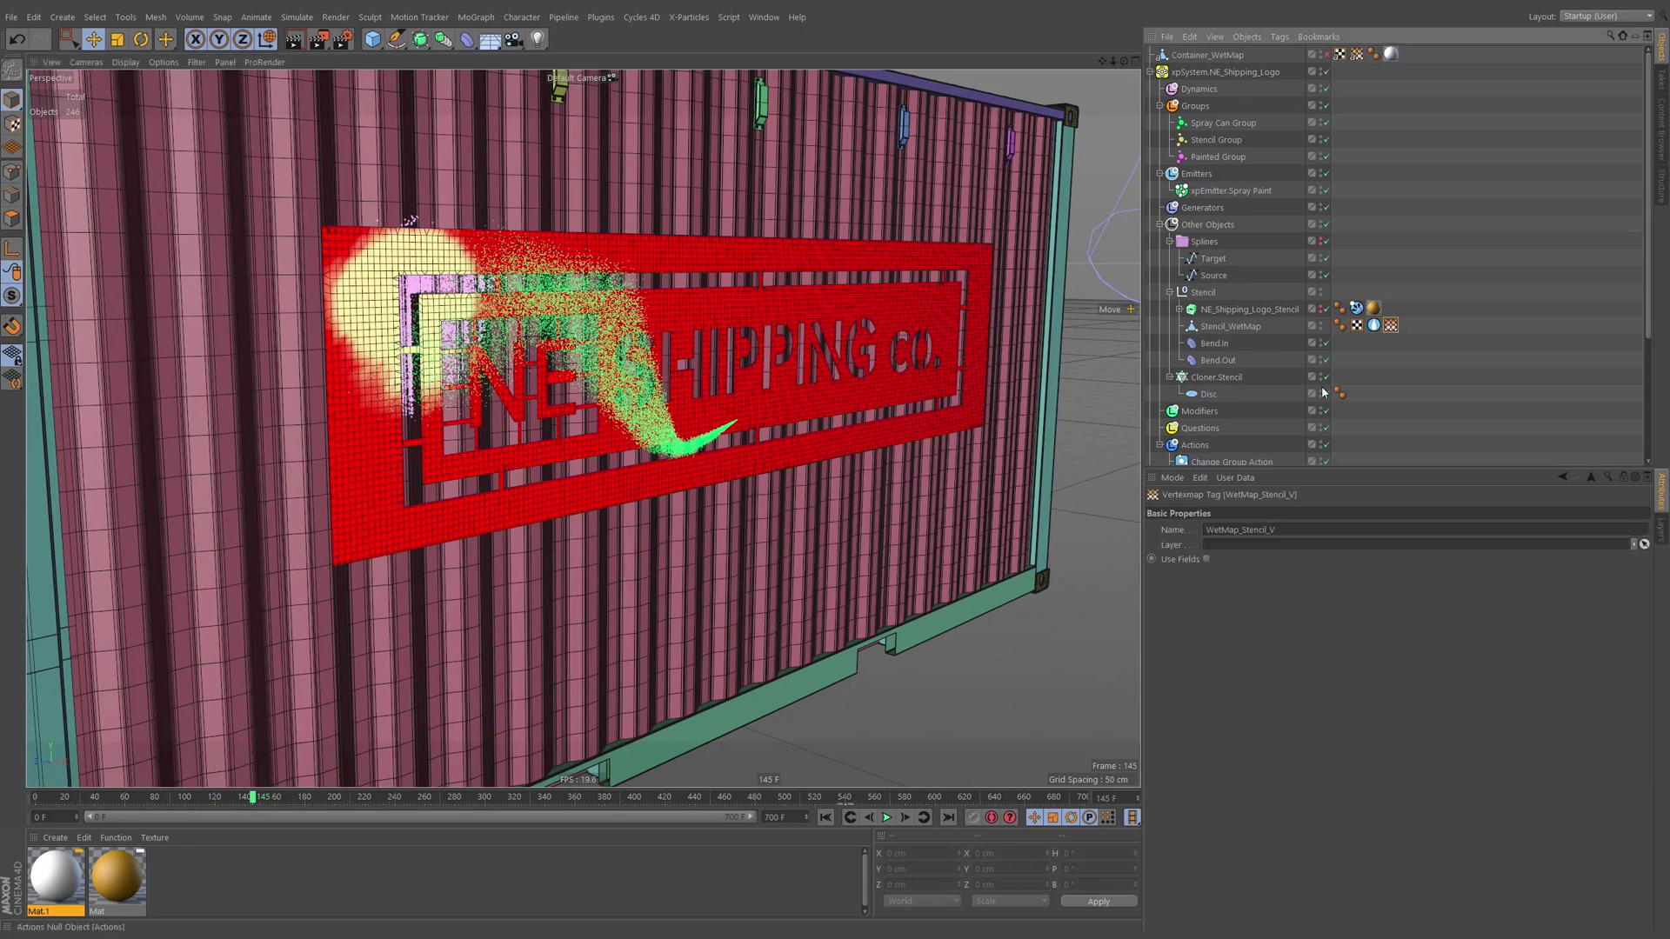
left_click(1235, 327)
scroll(783, 522, "up", 3)
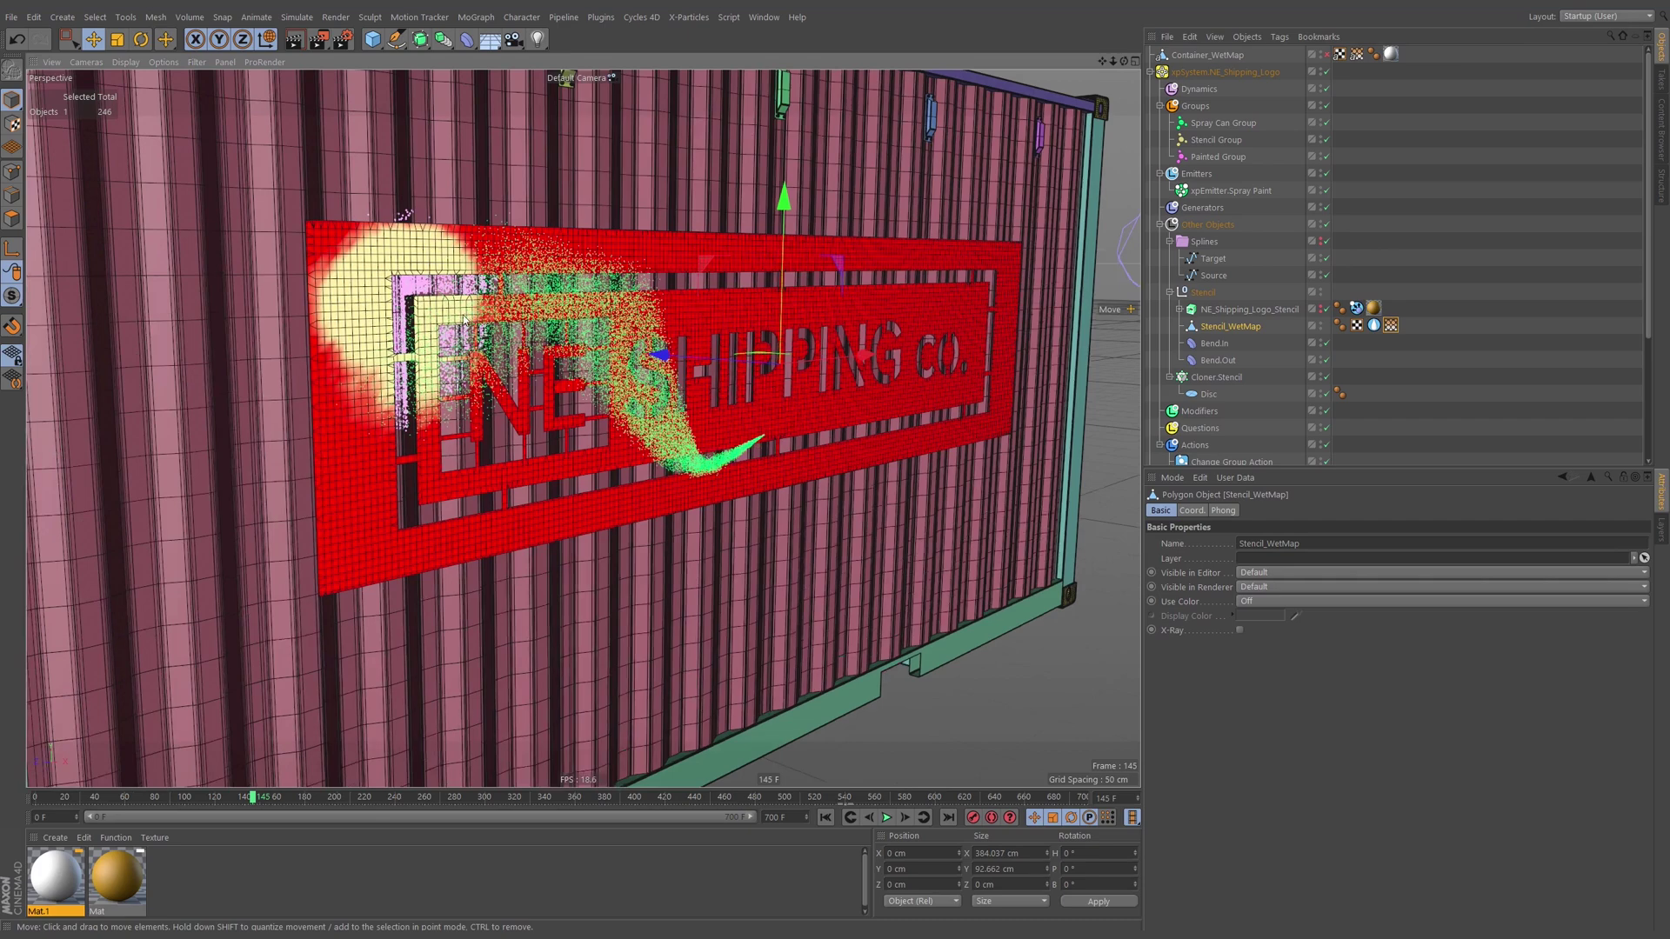
left_click(886, 818)
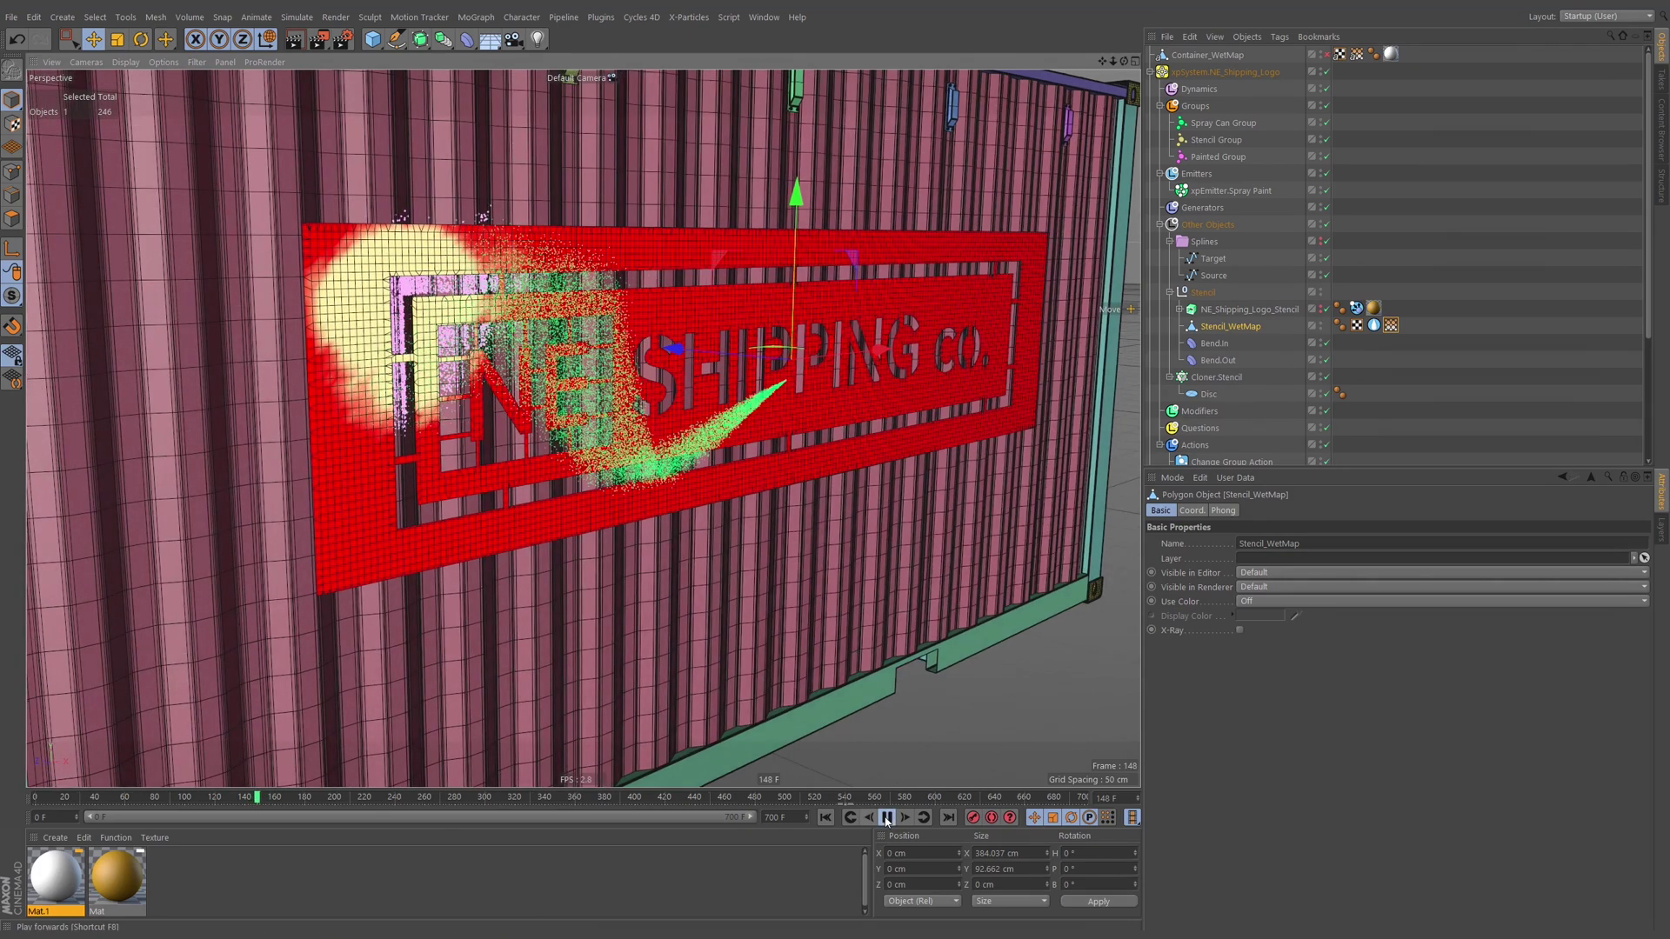
left_click(886, 818)
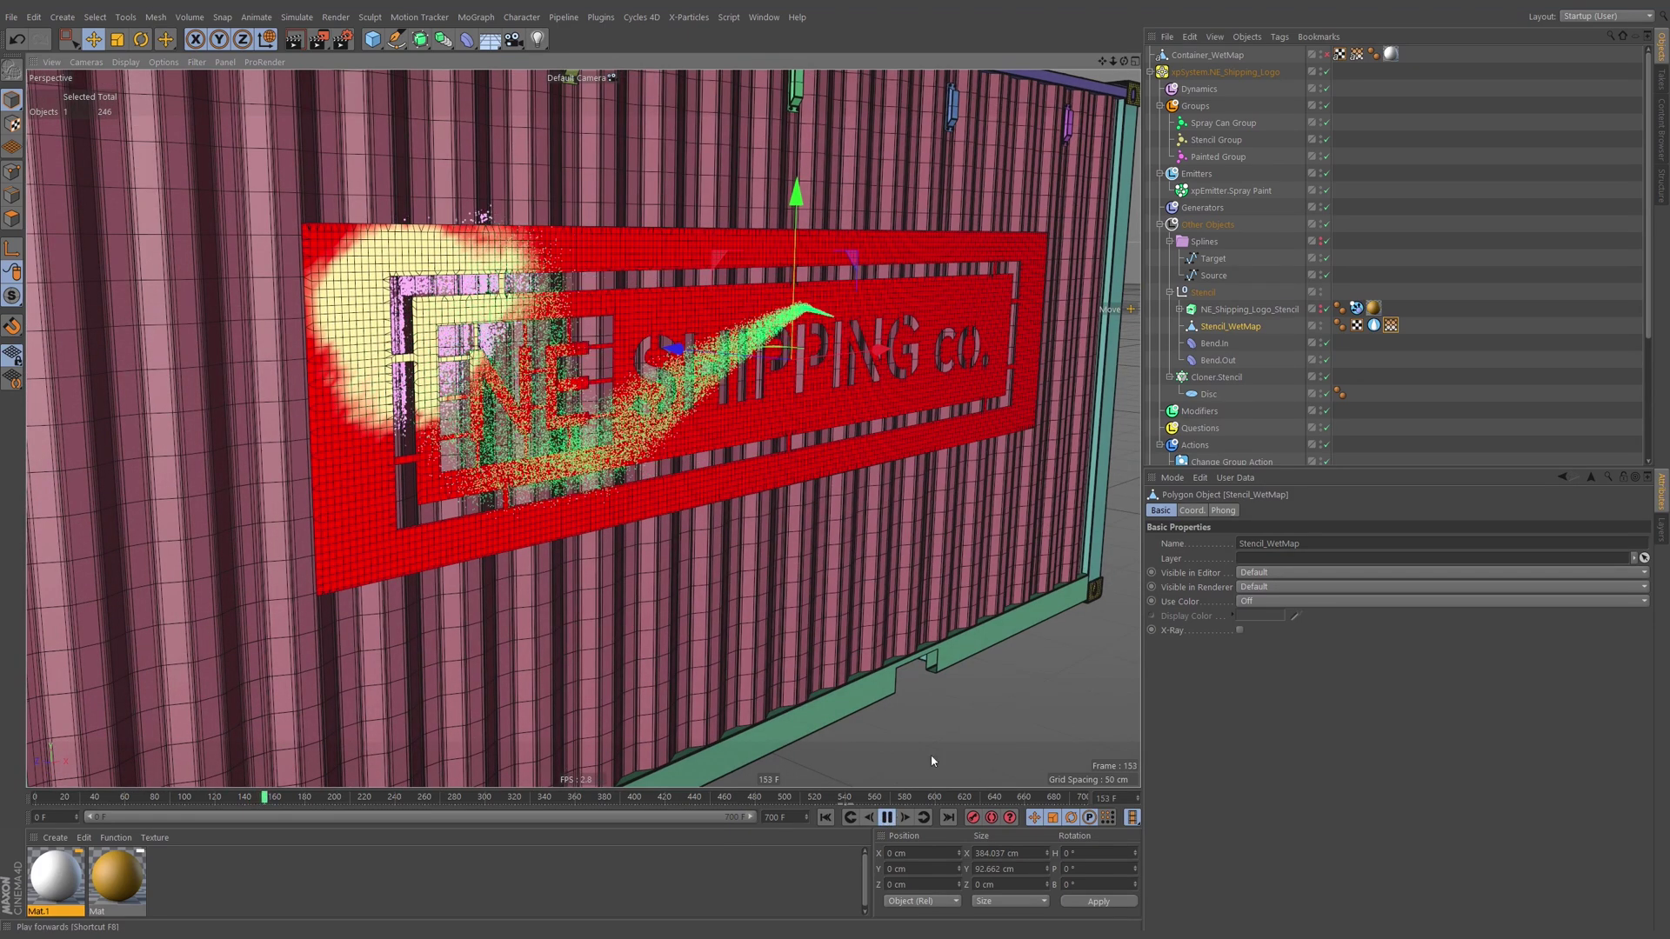
scroll(376, 262, "up", 5)
scroll(453, 295, "down", 3)
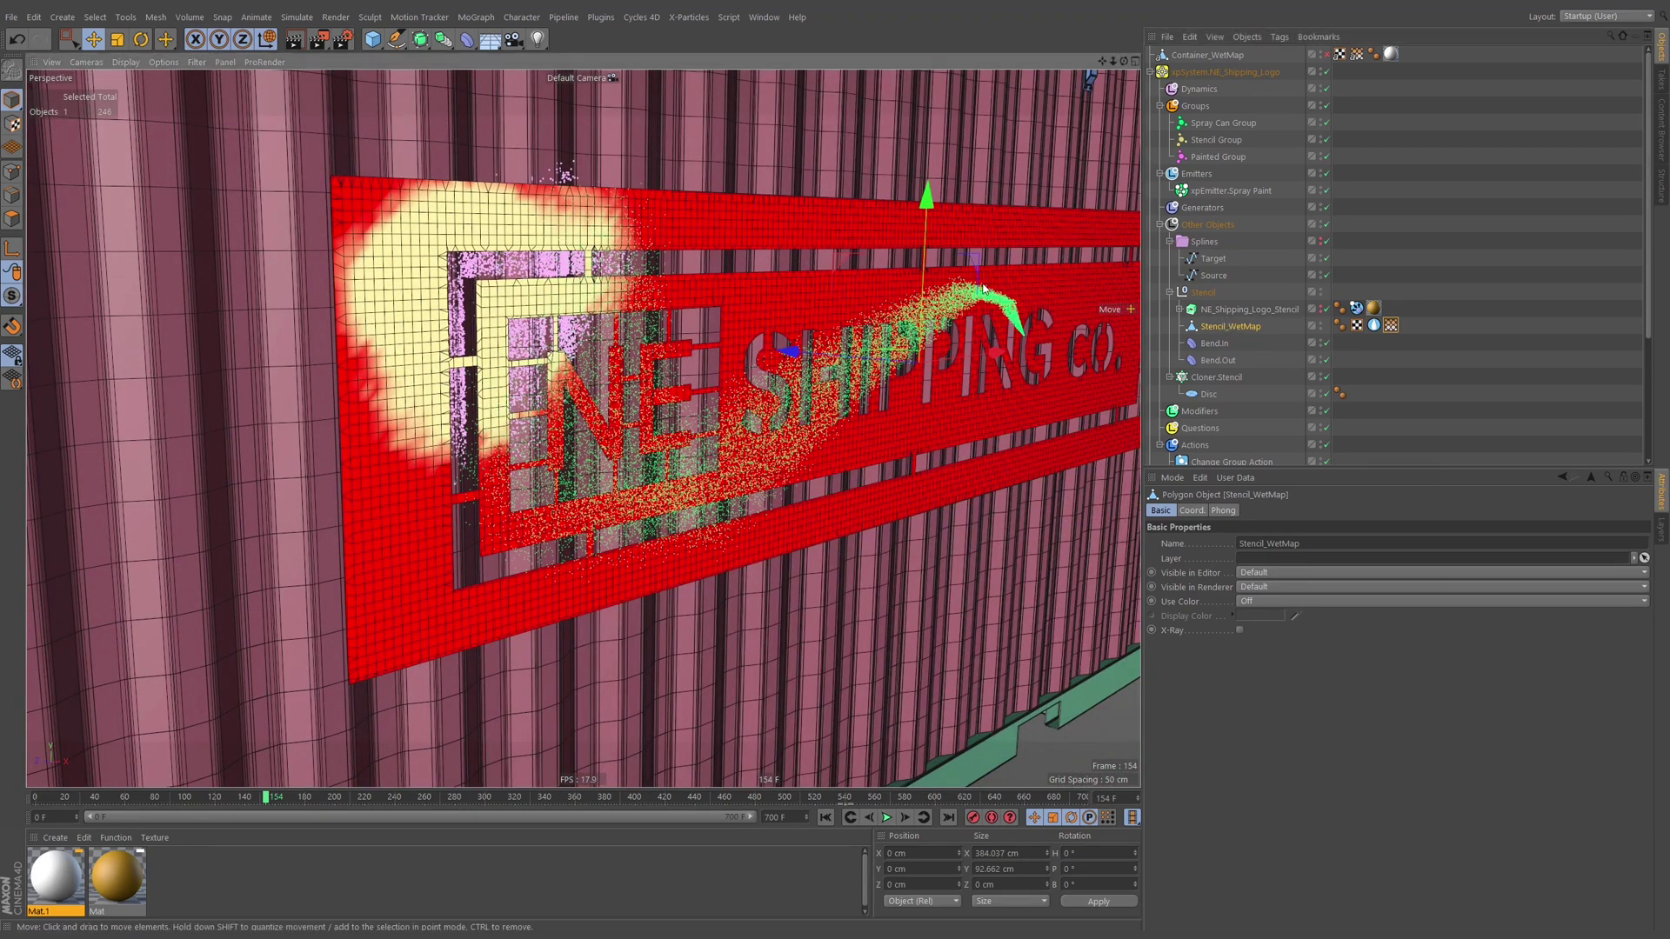
Make the Container_WetMap object visible in the viewport.
left_click(1193, 327)
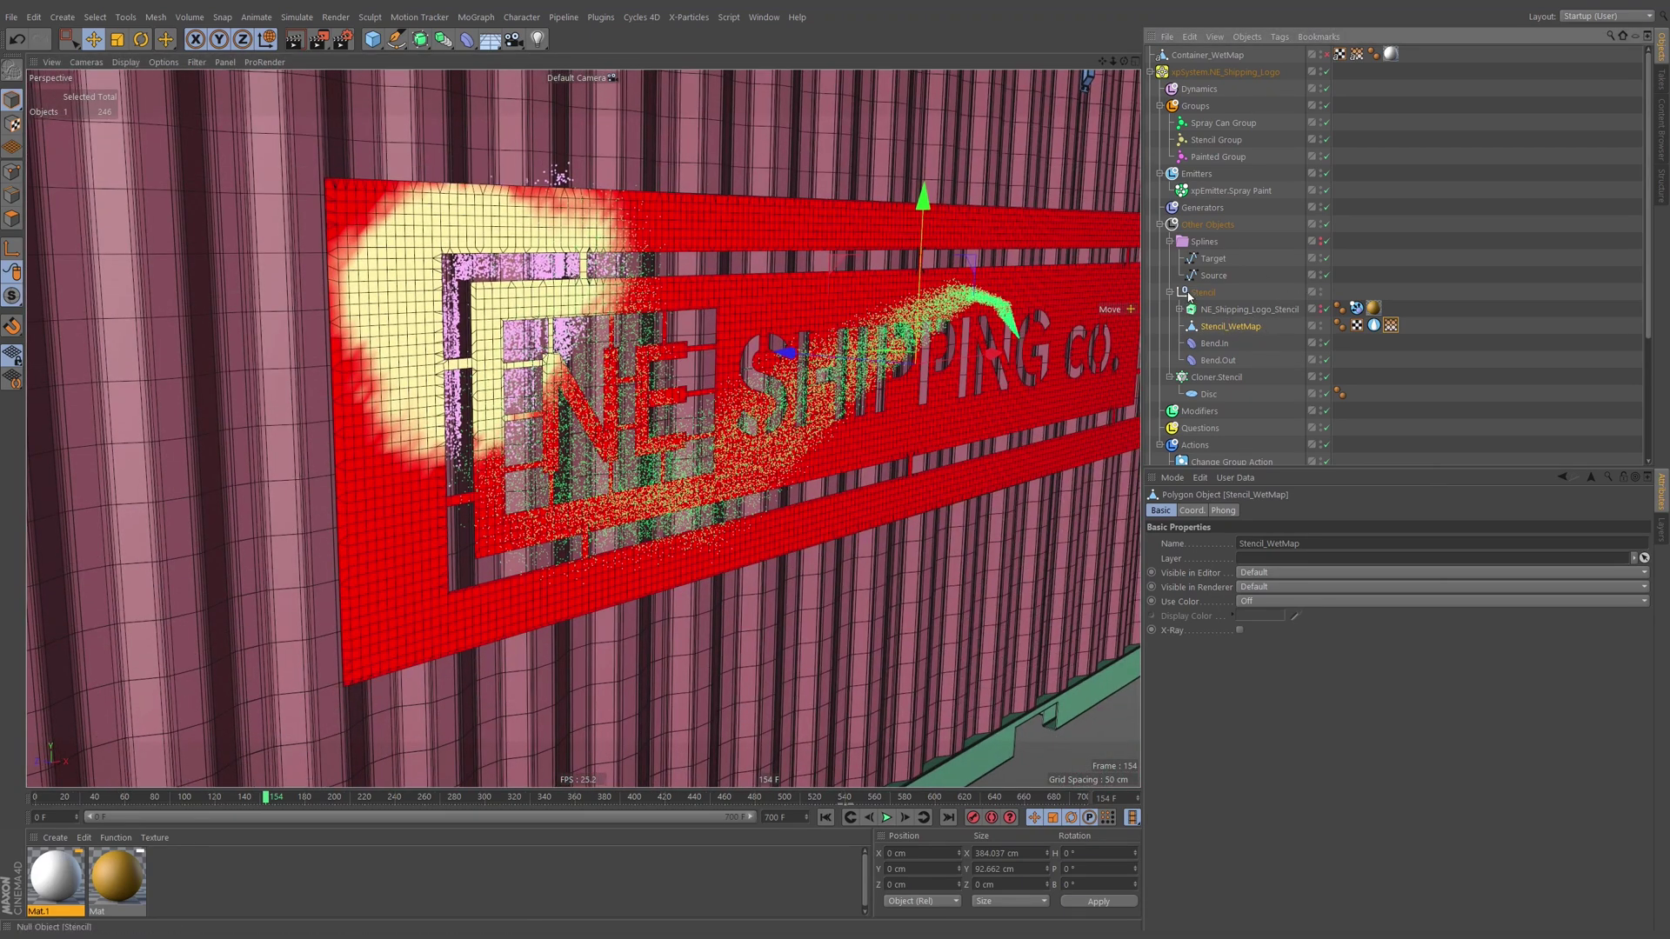
scroll(1254, 403, "down", 4)
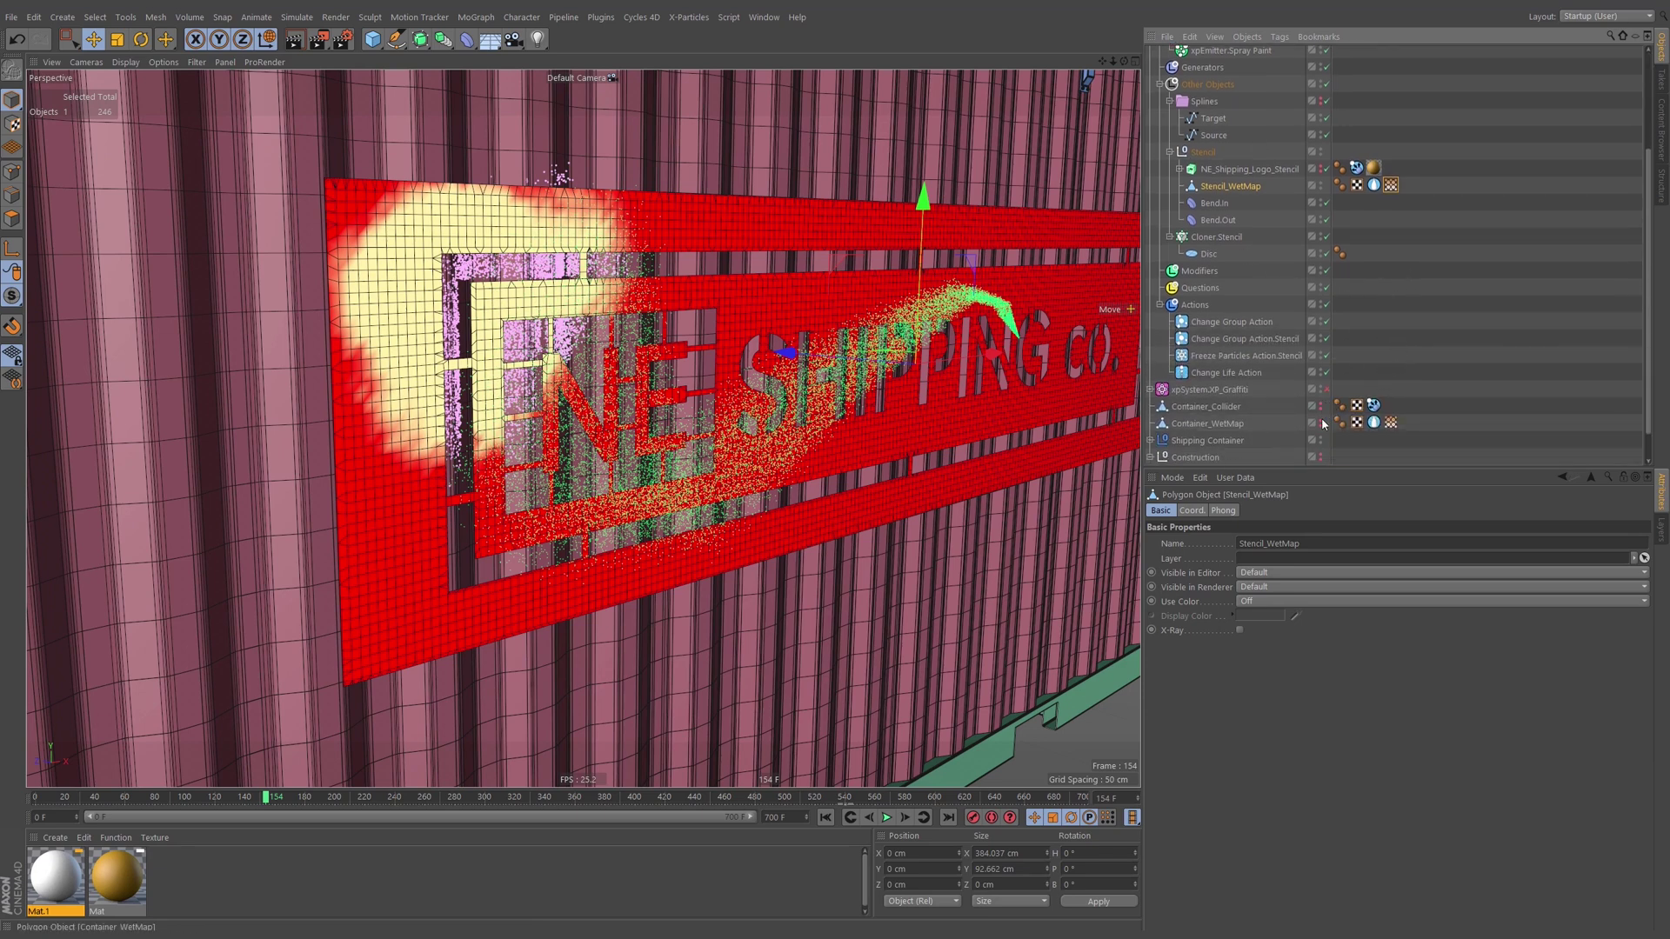
left_click(1321, 422)
Compare the polygon density of Container_WetMap, Container_Collider and Stencil_WetMap in polygon mode.
right_click_drag(570, 278, 553, 187, "alt")
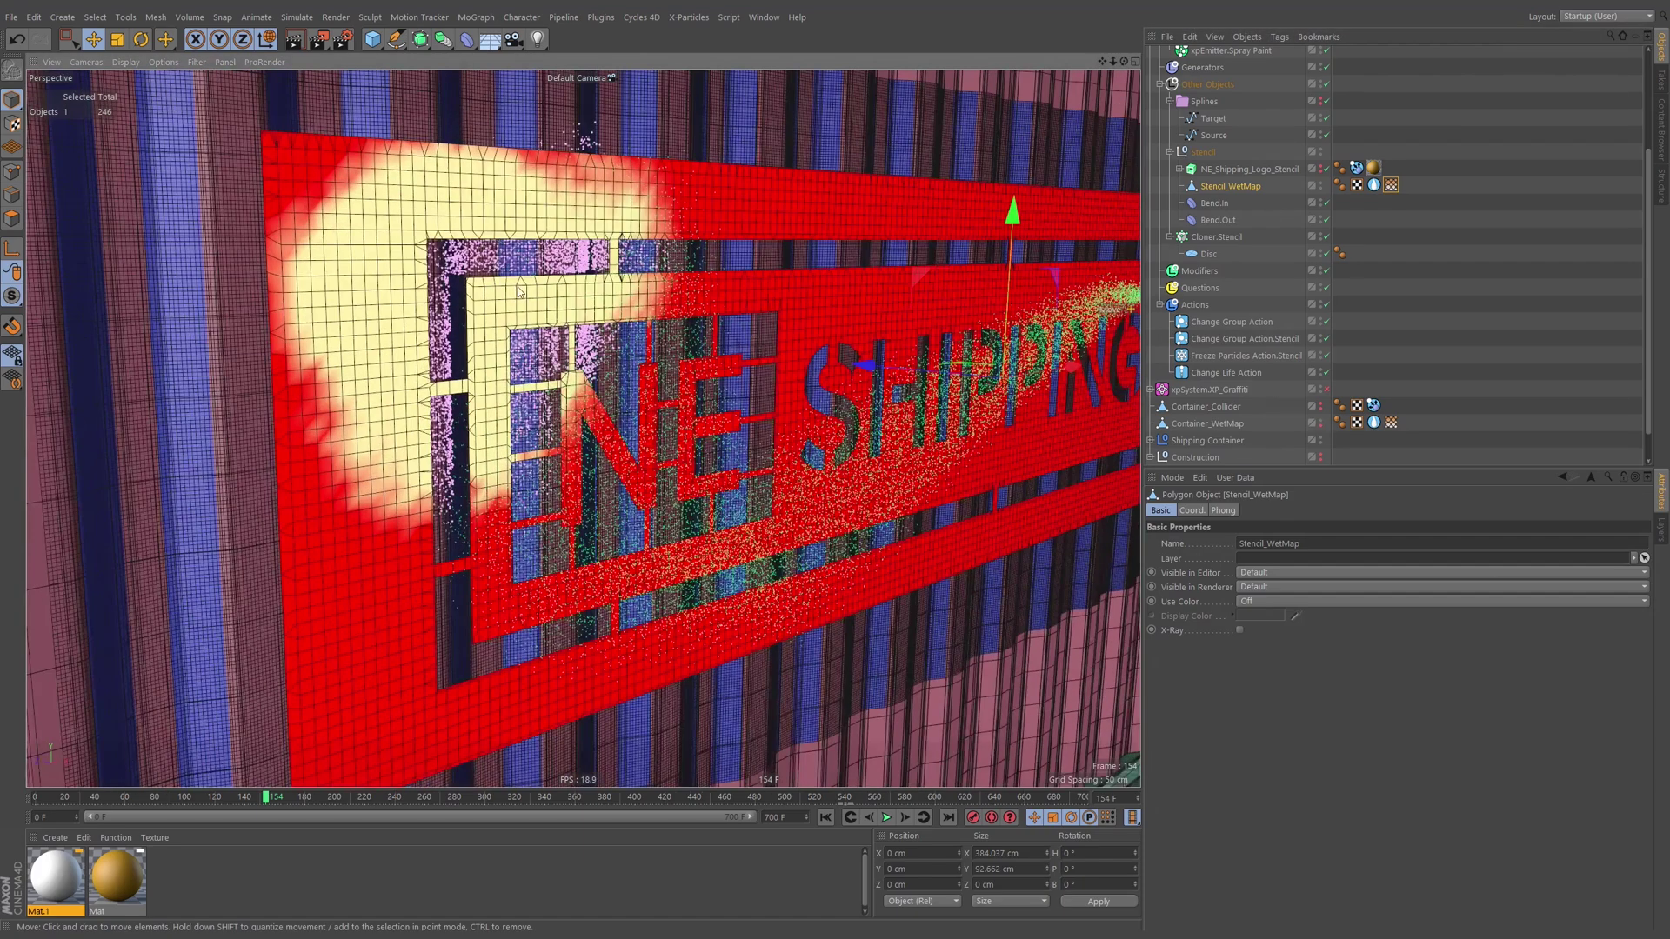
middle_click_drag(553, 187, 564, 345, "alt")
left_click(608, 279)
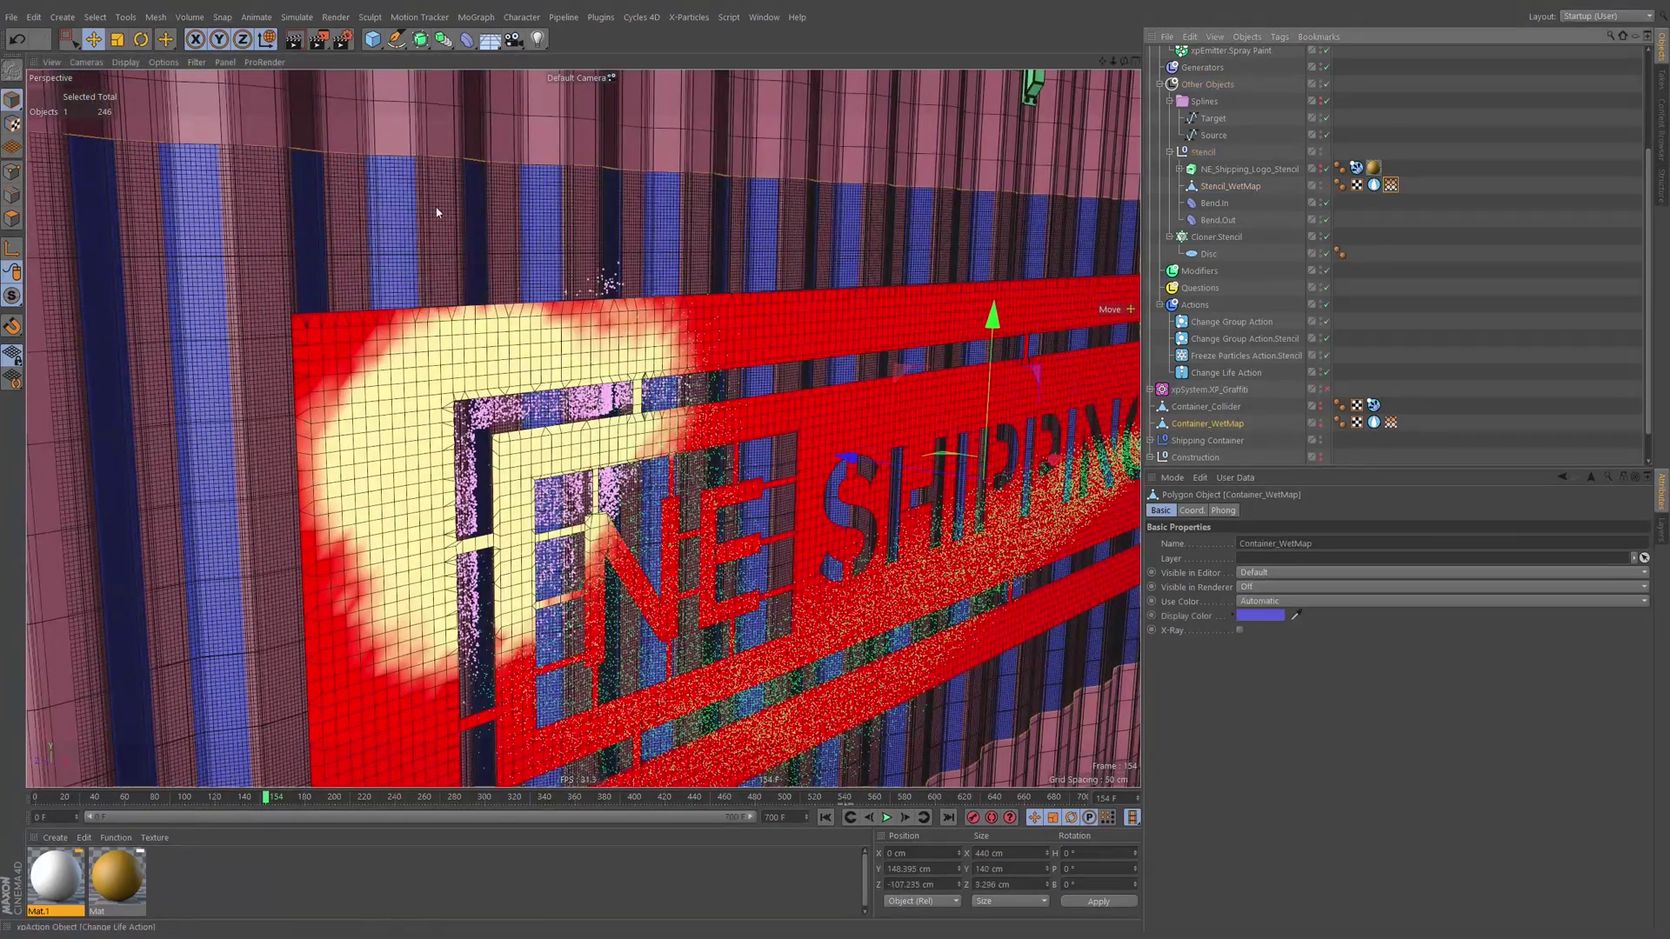
left_click(289, 171)
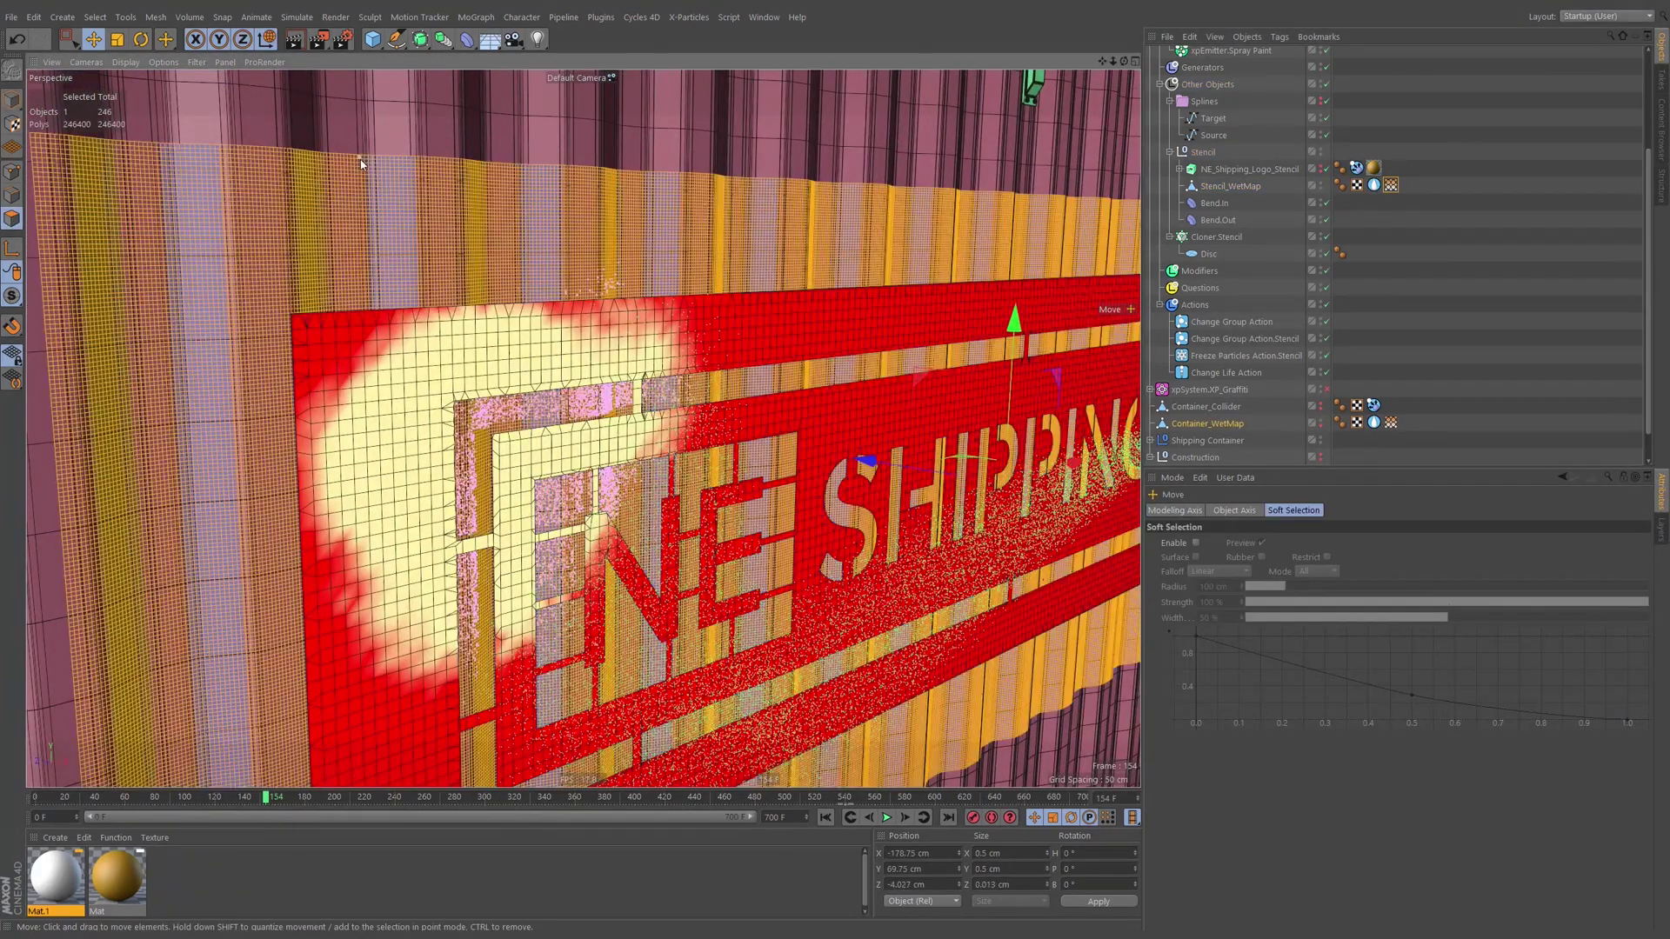
left_click(361, 159)
right_click_drag(613, 275, 501, 254, "alt")
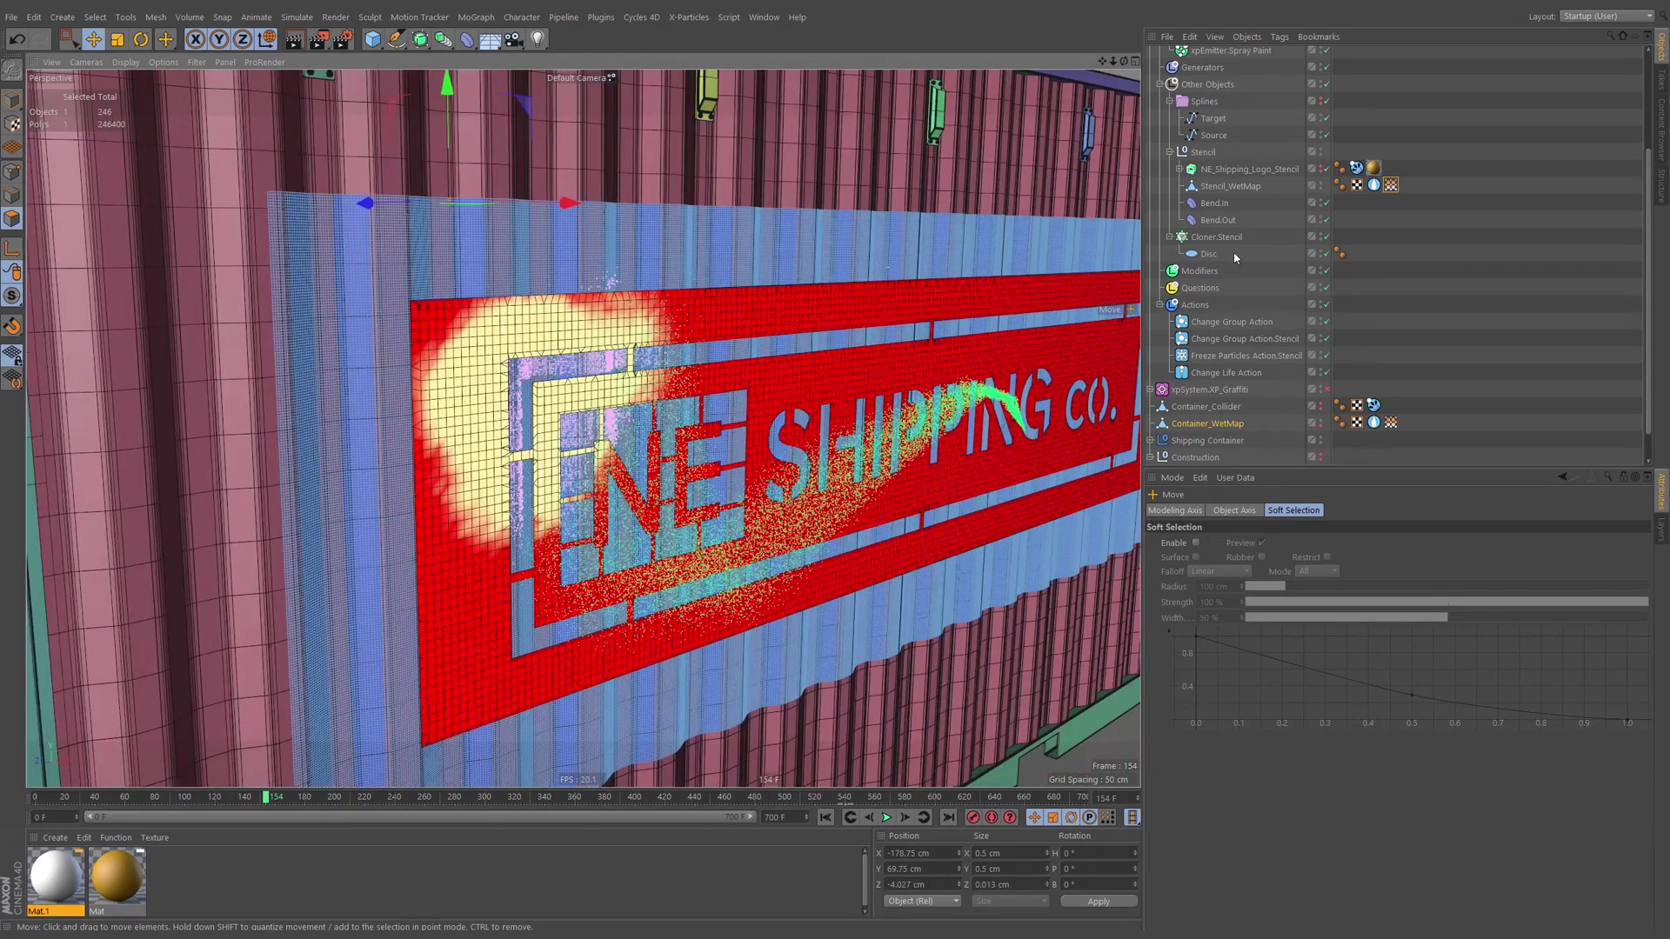
left_click(1205, 406)
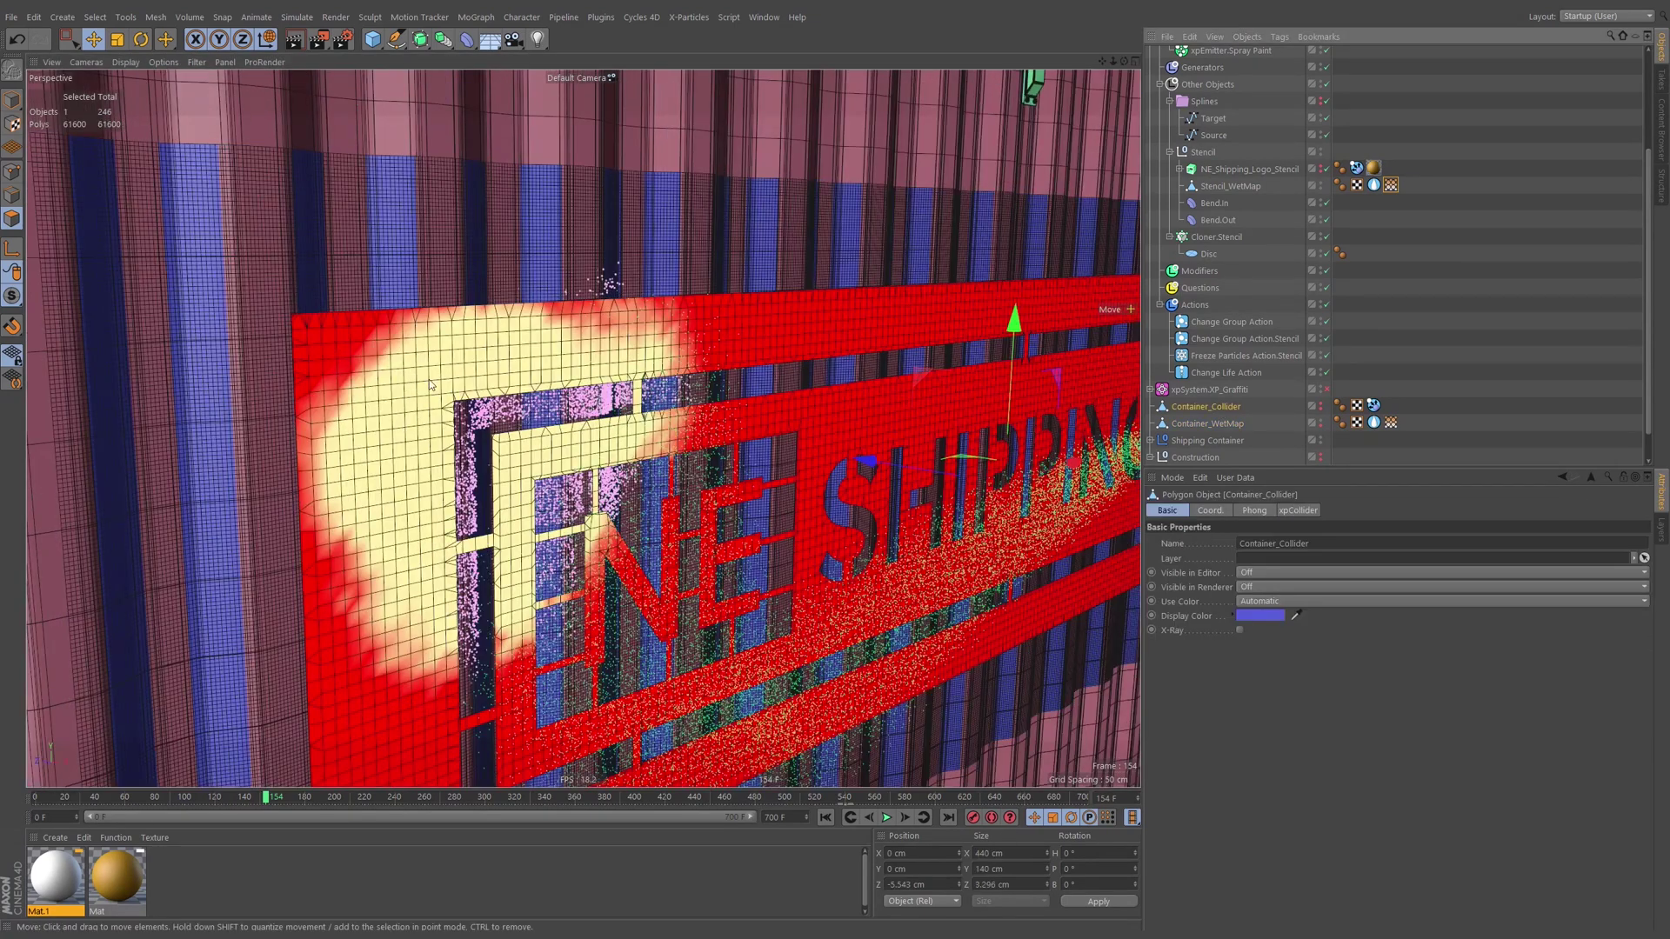
left_click(1223, 431)
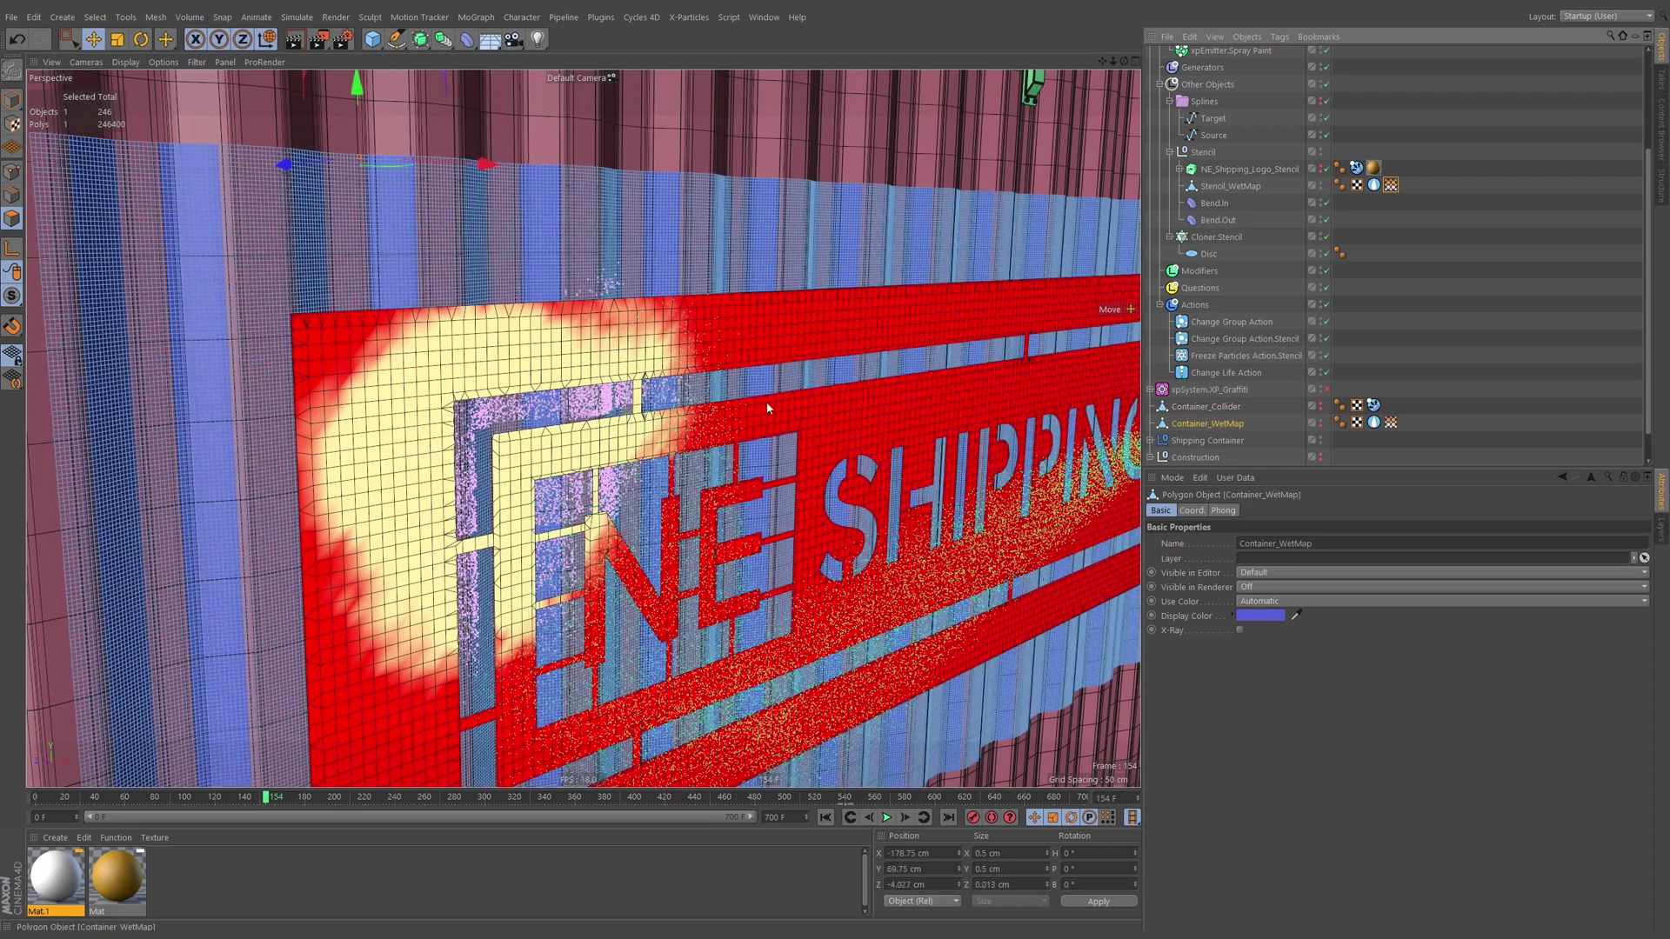
left_click(1013, 281)
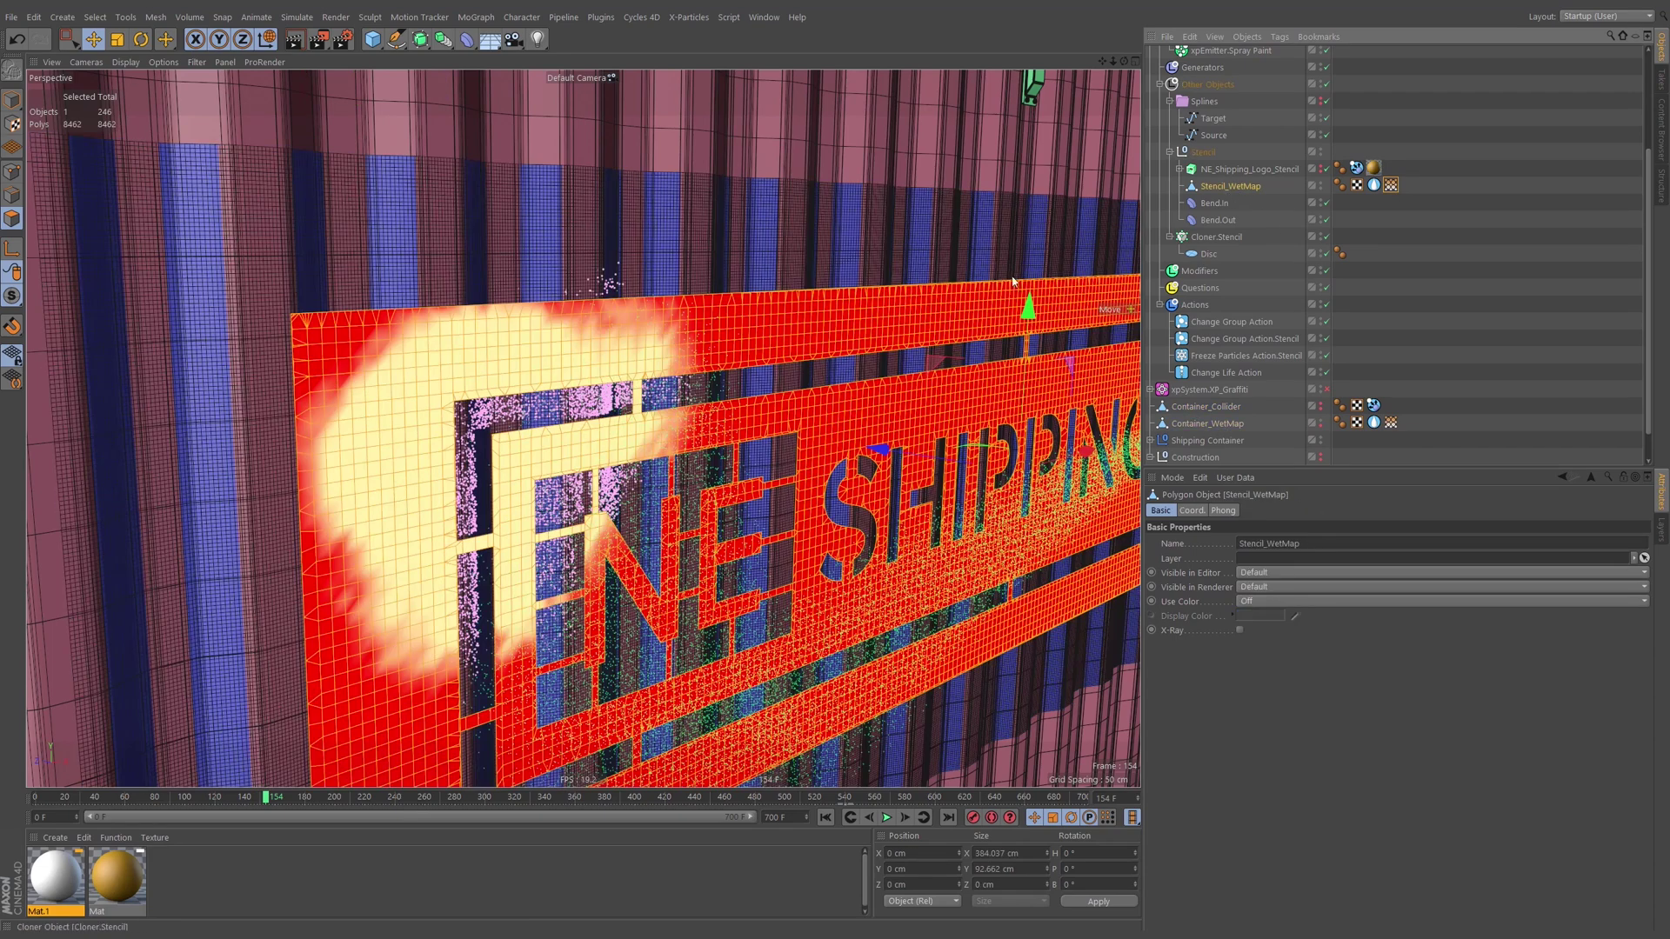
Subdivide all polygons of Stencil_WetMap.
left_click(383, 340)
key("ctrl+a")
key("u")
key("s")
left_click(475, 397)
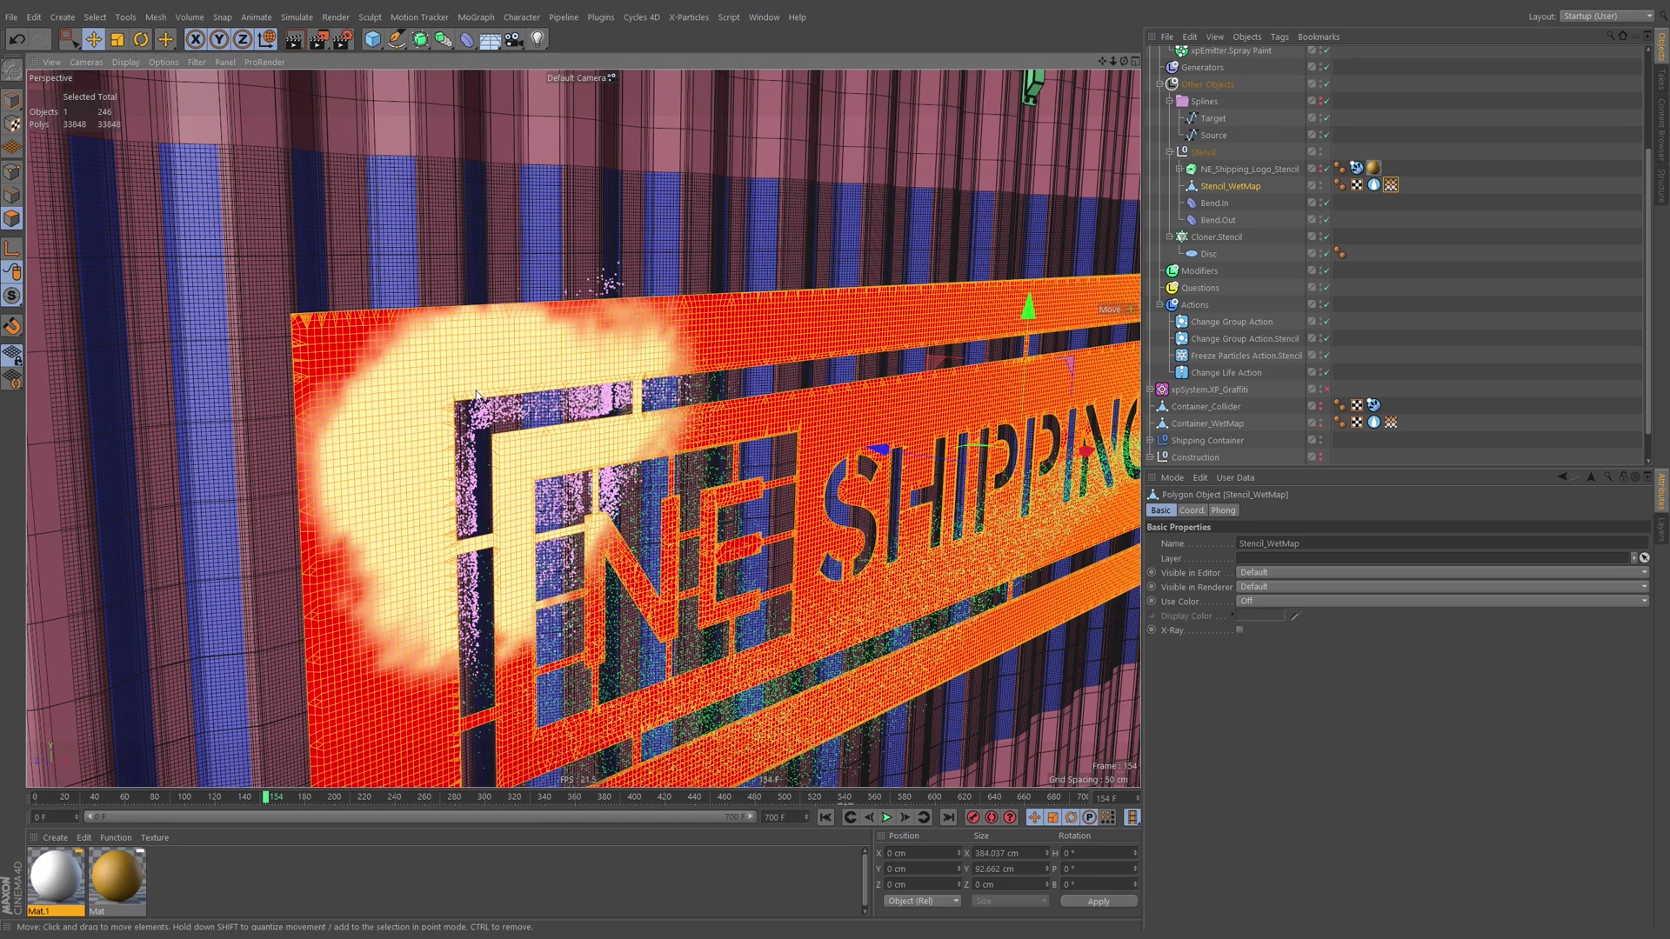
Subdivide all polygons of Stencil_WetMap a second time and deselect the object.
key("ctrl+shift+a")
key("ctrl+a")
key("u")
key("s")
right_click_drag(475, 364, 426, 374, "alt")
middle_click_drag(426, 374, 383, 363, "alt")
left_click(1429, 245)
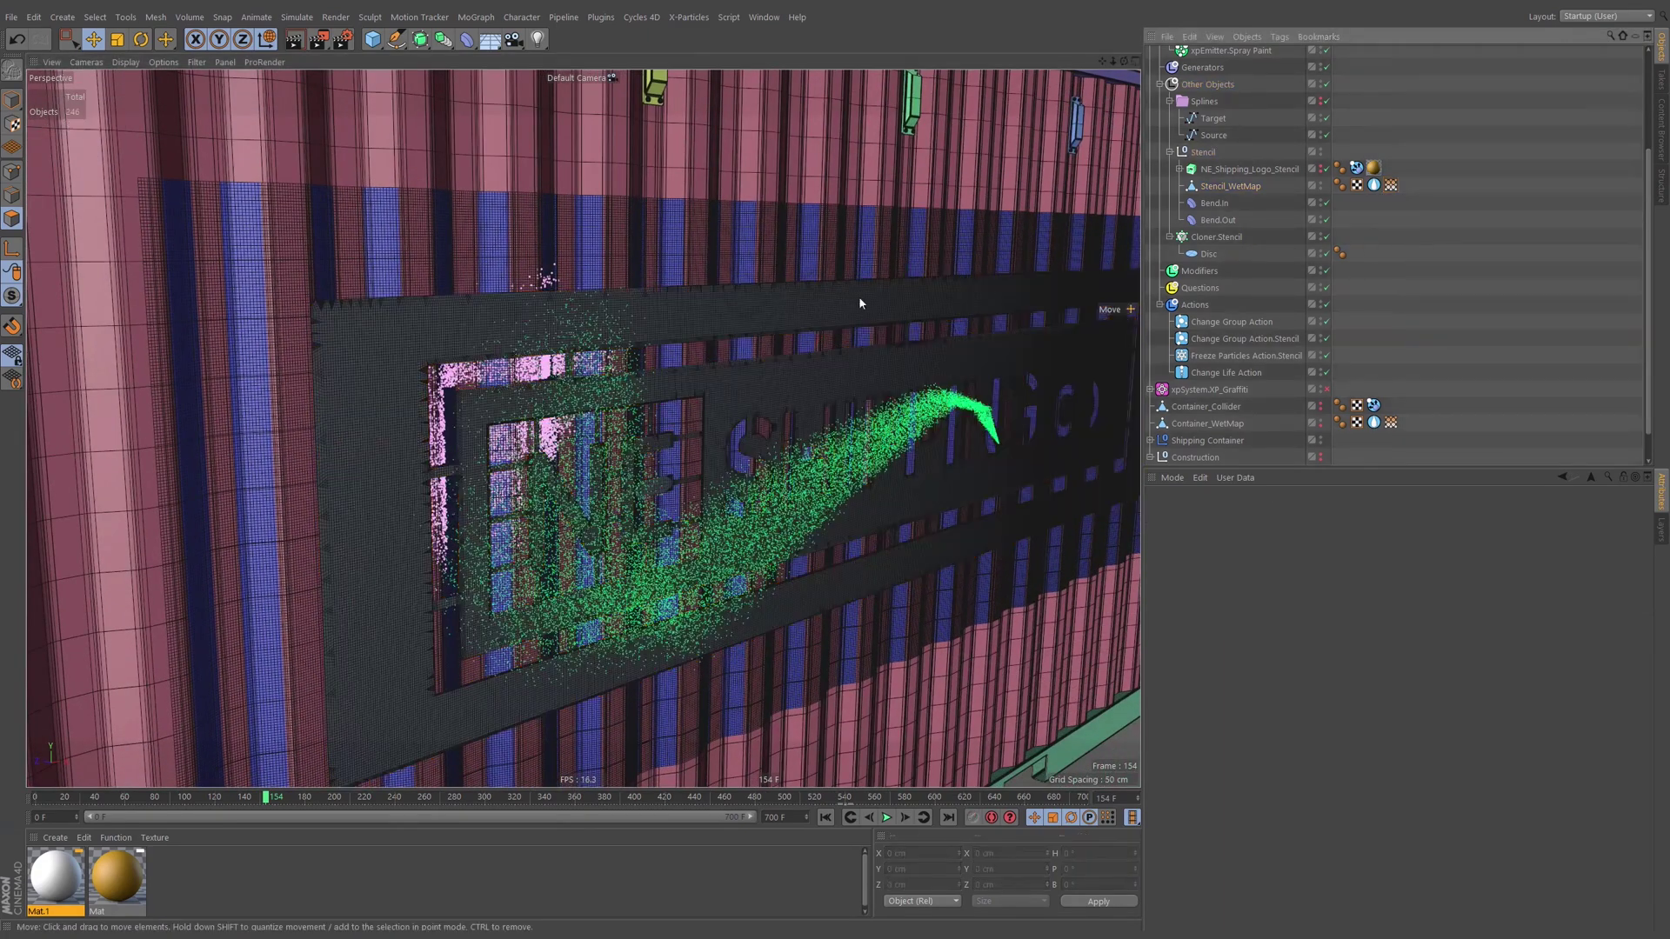
Set the viewport display to Gouraud shading without mesh lines.
mouse_move(614, 355)
right_mouse_down("alt")
mouse_move(744, 319)
mouse_move(637, 357)
right_mouse_up("alt")
middle_click_drag(775, 355, 739, 343, "alt")
right_click_drag(739, 344, 725, 347, "alt")
left_click(1500, 315)
key("n")
key("a")
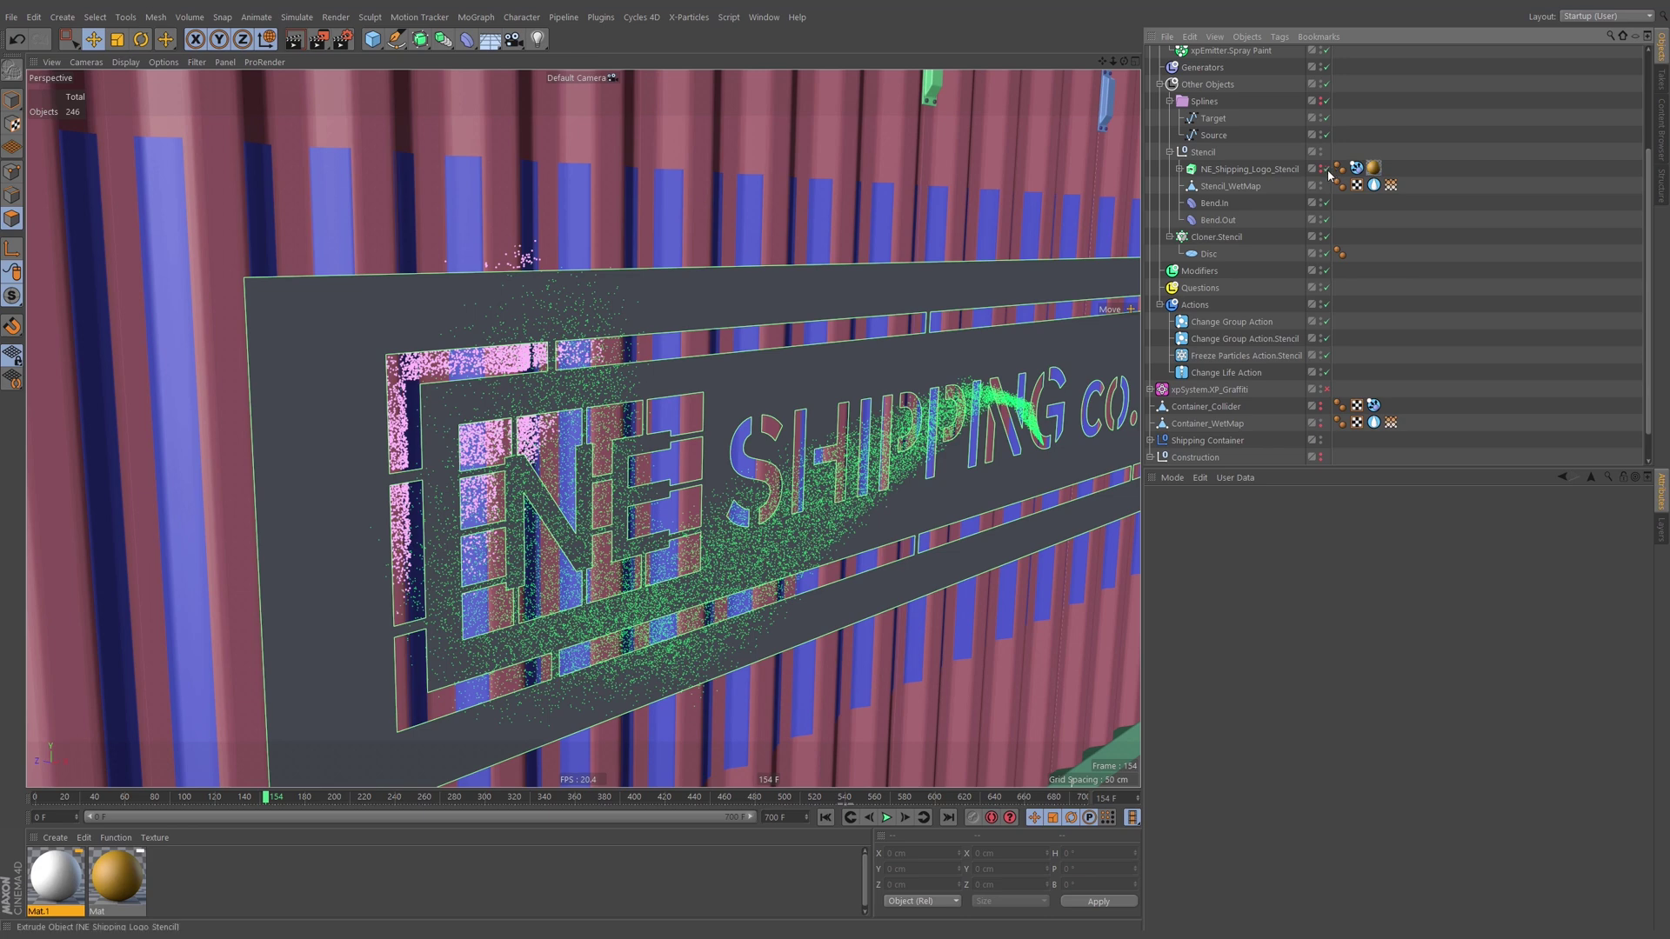
Hide the spline inside NE_Shipping_Logo_Stencil and disable the xpWetMap tag on Stencil_WetMap.
left_click(1180, 168)
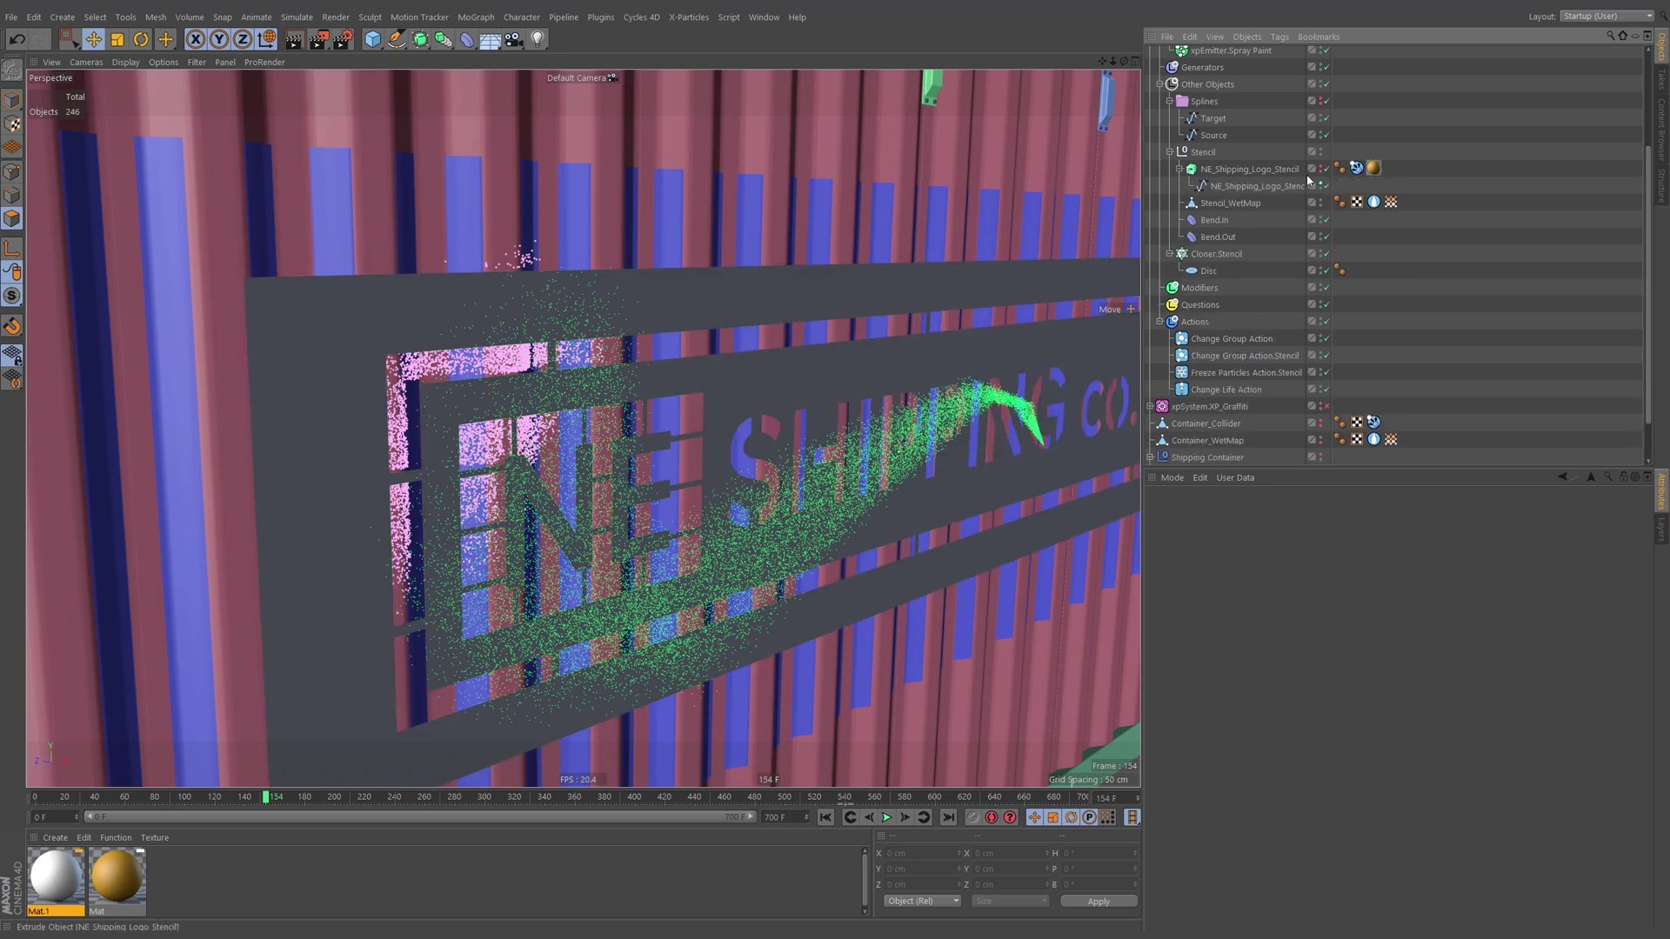
left_click(1374, 202)
left_click(1164, 544)
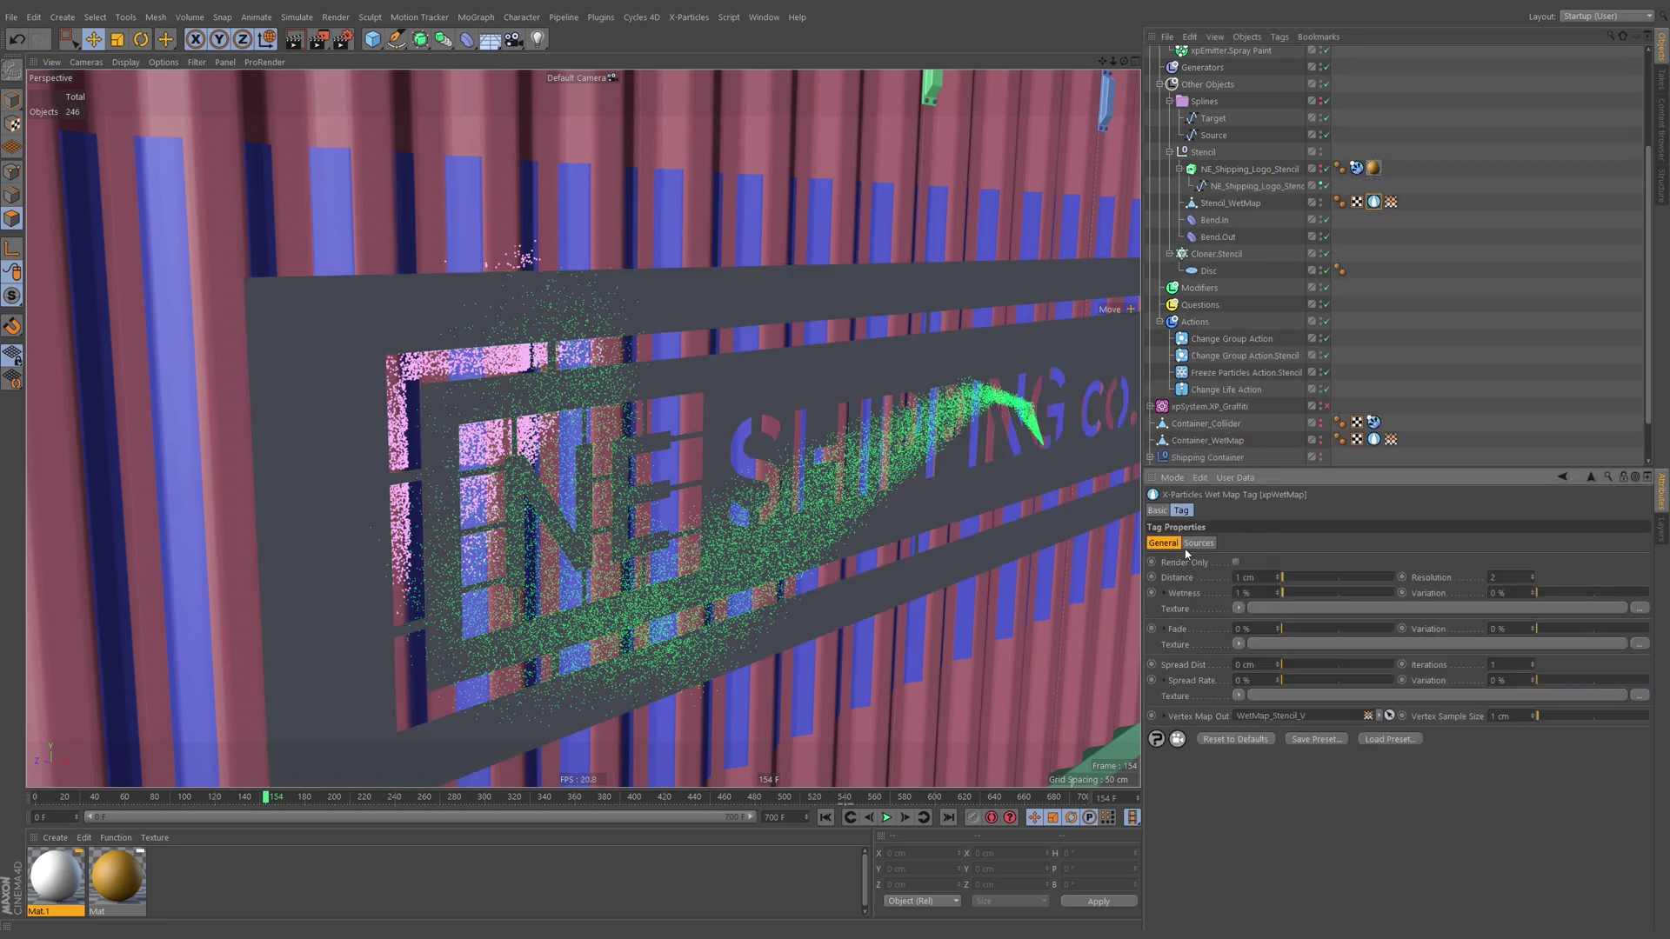
left_click(1159, 510)
right_click_drag(805, 403, 633, 402, "alt")
middle_click_drag(1393, 119, 1386, 184, "alt")
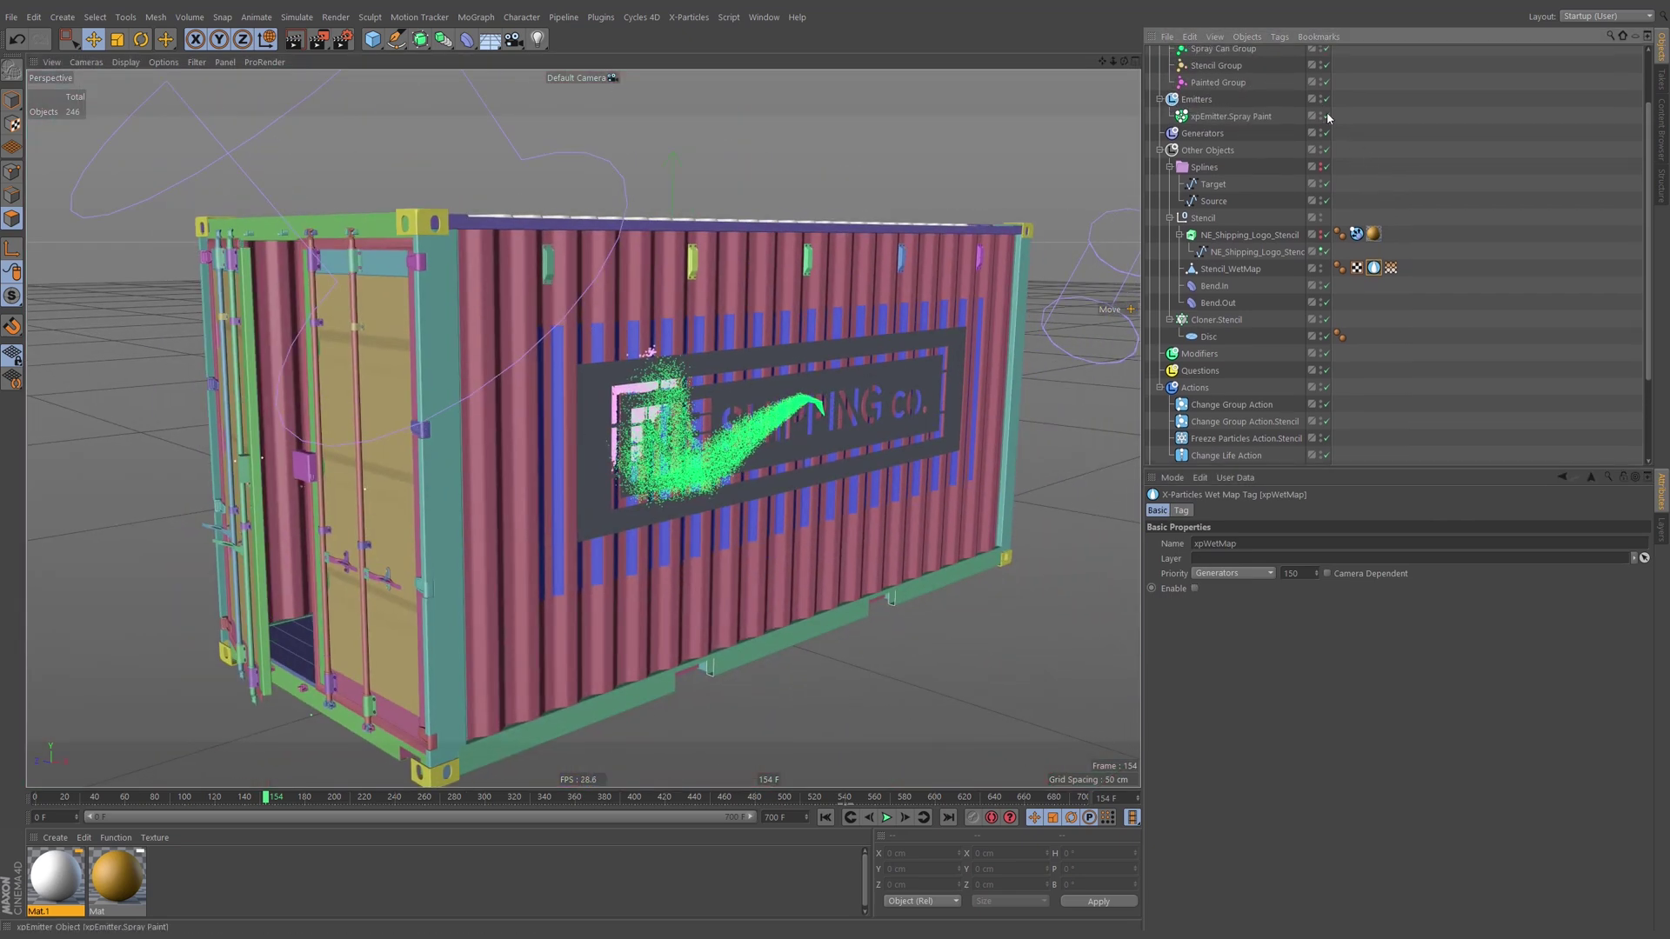
Turn off the xpEmitter.Spray Paint emitter and scrub the timeline to about frame 78.
left_click(161, 798)
mouse_move(161, 798)
left_mouse_down()
mouse_move(98, 797)
mouse_move(155, 797)
left_mouse_up()
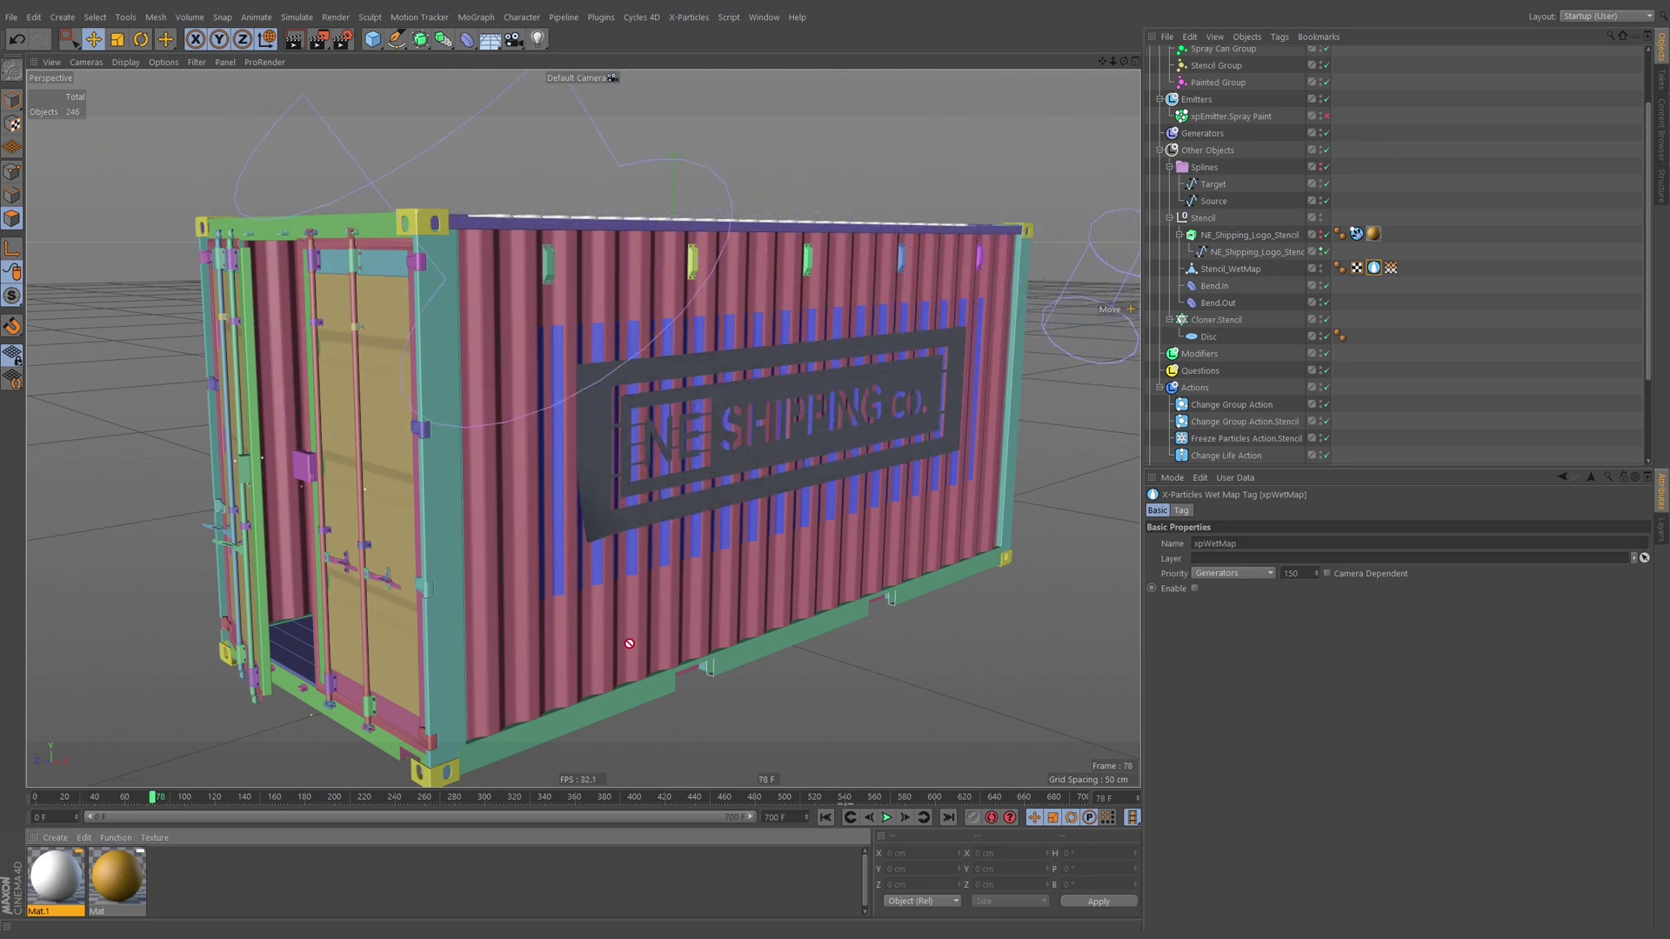
Apply the Mat material to Stencil_WetMap and set the texture tag's side to Front.
left_click_drag(1264, 257, 1246, 269)
left_click(1222, 510)
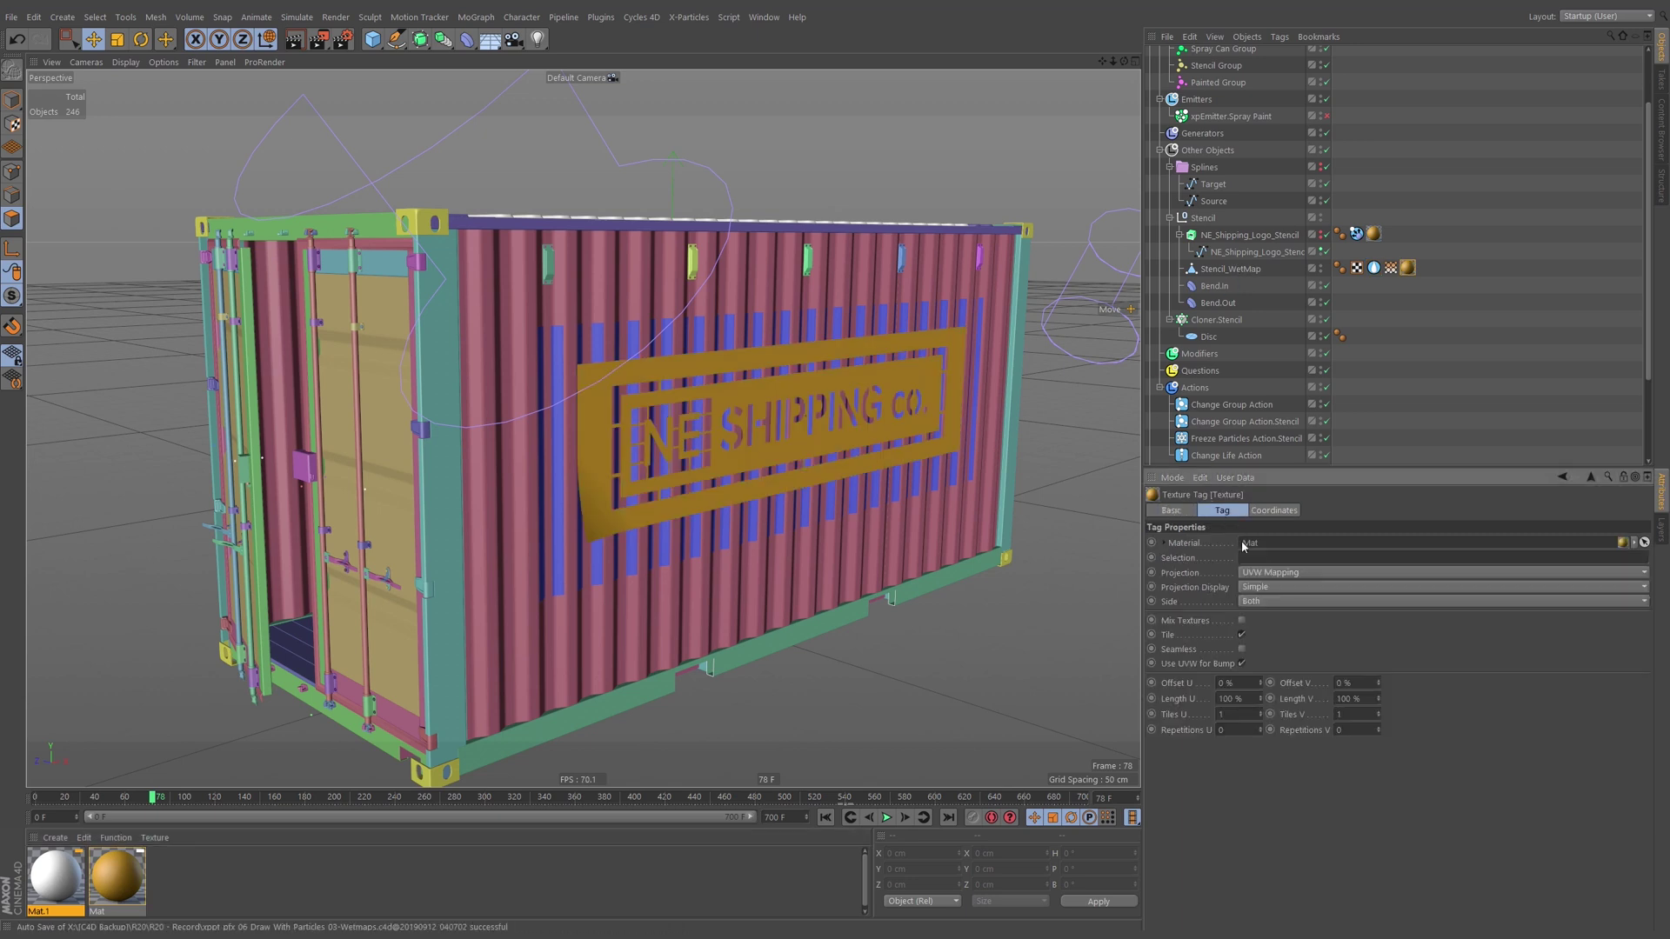
left_click(1283, 601)
left_click(1254, 634)
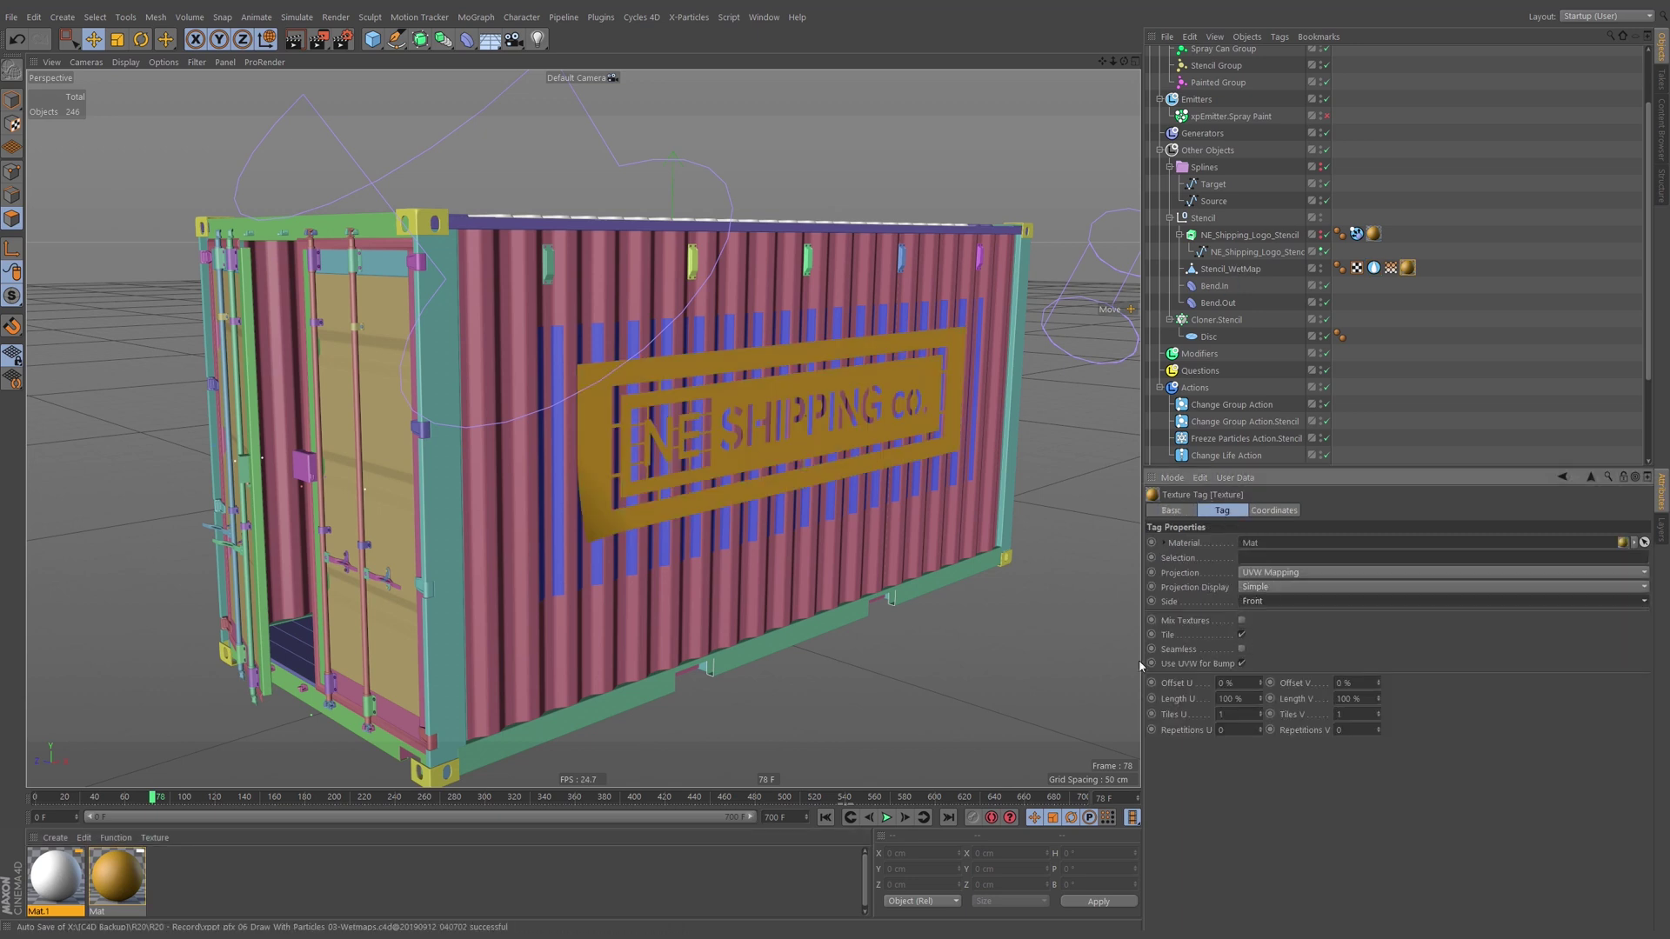
Scrub through the timeline to check the textured stencil's bend animation, ending at about frame 335.
left_click(127, 801)
left_click_drag(128, 809, 315, 811)
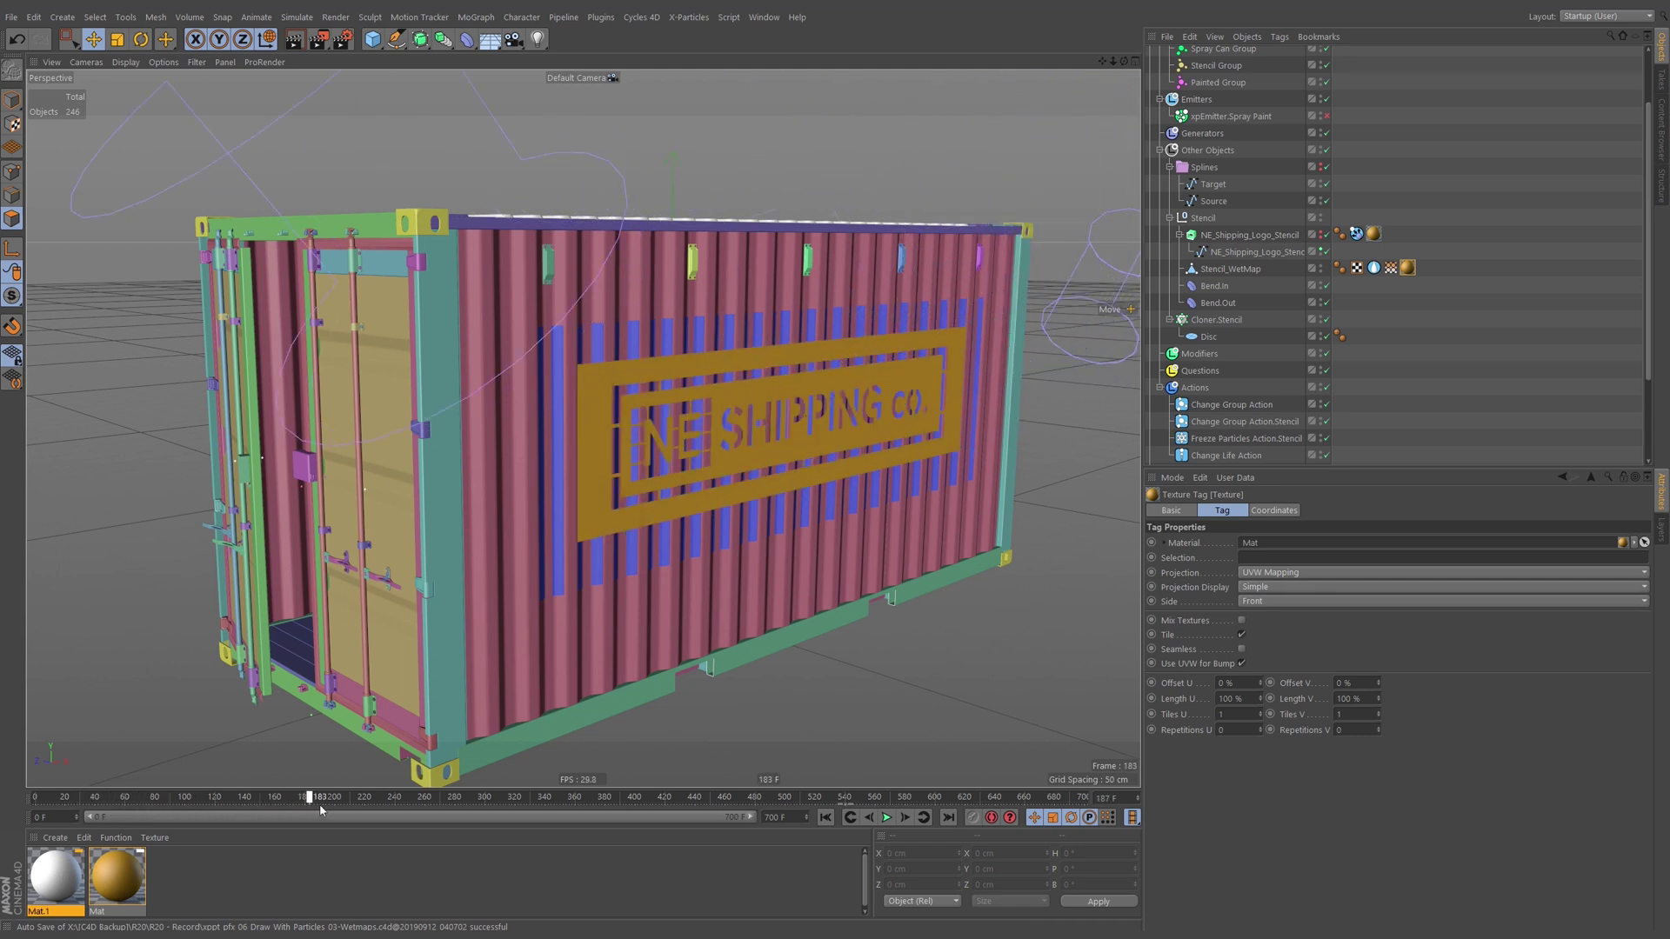
left_click_drag(709, 821, 463, 809)
mouse_move(566, 804)
left_mouse_down()
mouse_move(782, 804)
mouse_move(537, 804)
left_mouse_up()
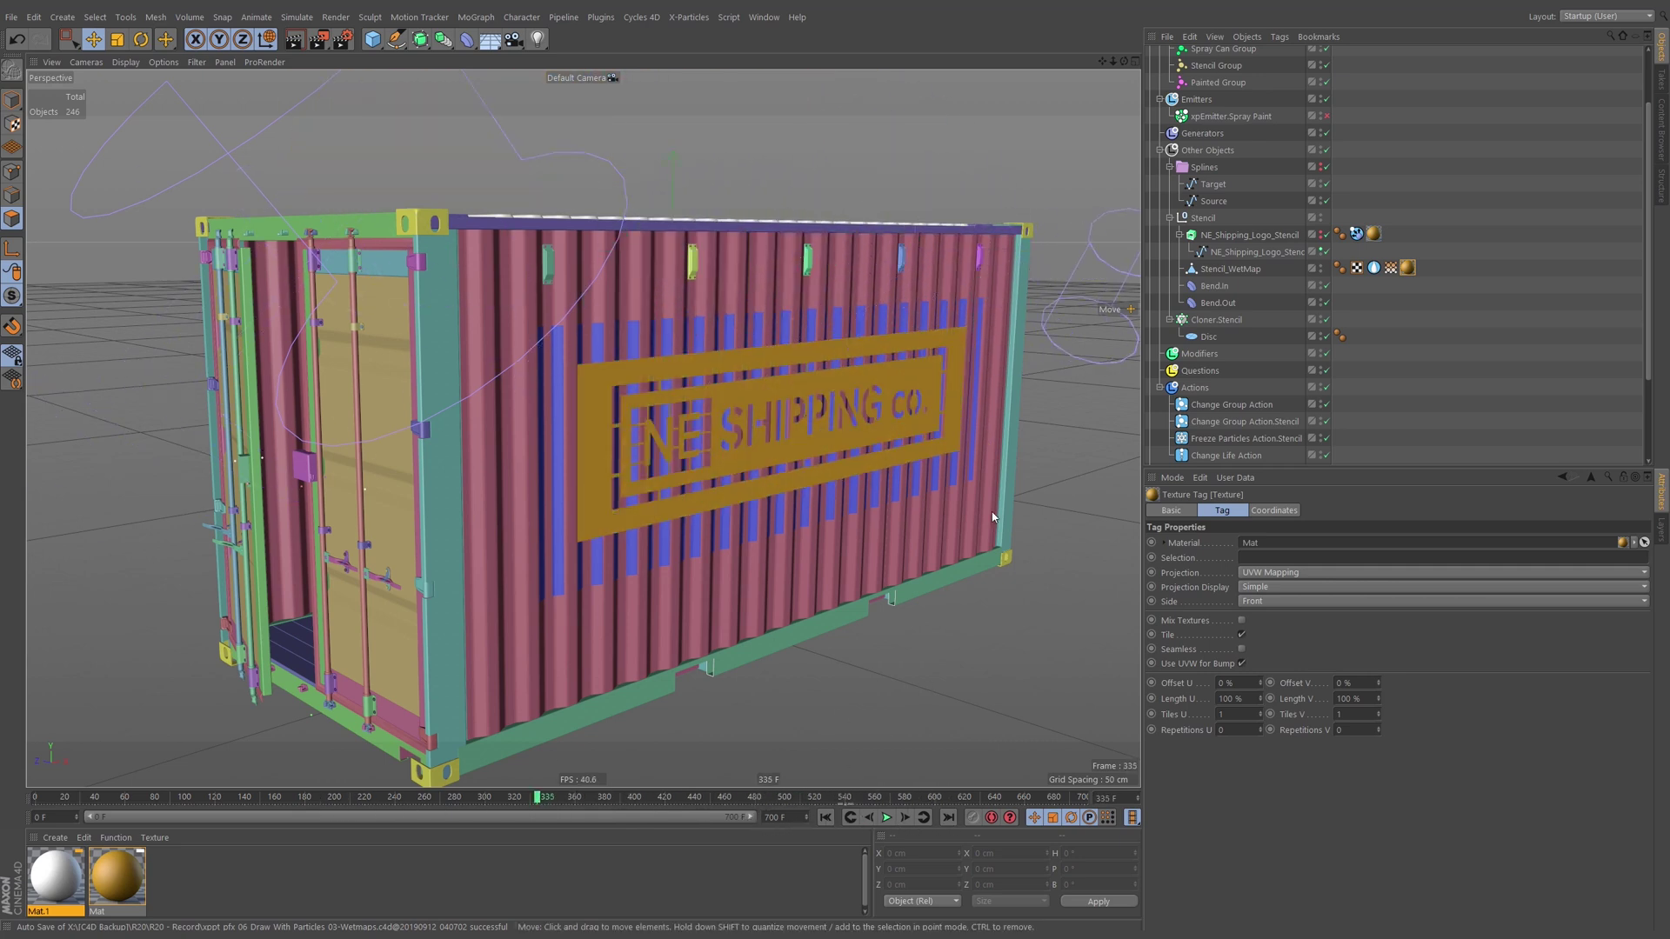
Delete the texture tag from Stencil_WetMap and display its WetMap_Stencil_V vertex map.
left_click(1407, 268)
key("Delete")
left_click(1390, 269)
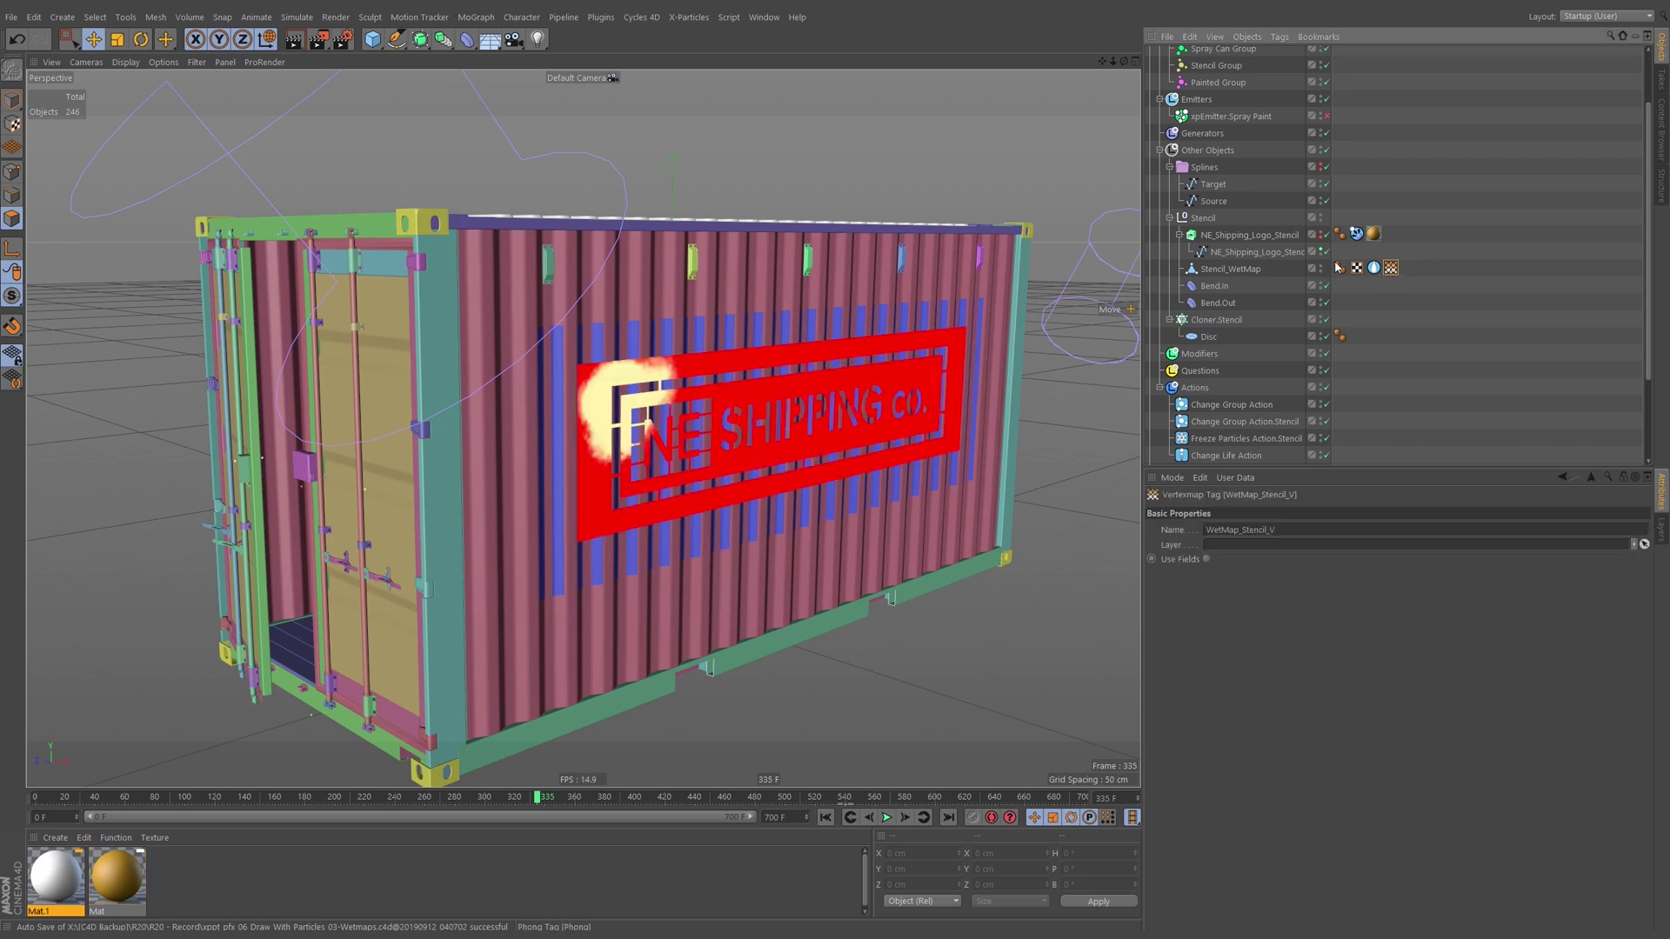
left_click_drag(696, 391, 870, 409, "alt")
Enable the xpWetMap tag on Stencil_WetMap and turn the xpEmitter.Spray Paint emitter back on.
left_click(1373, 268)
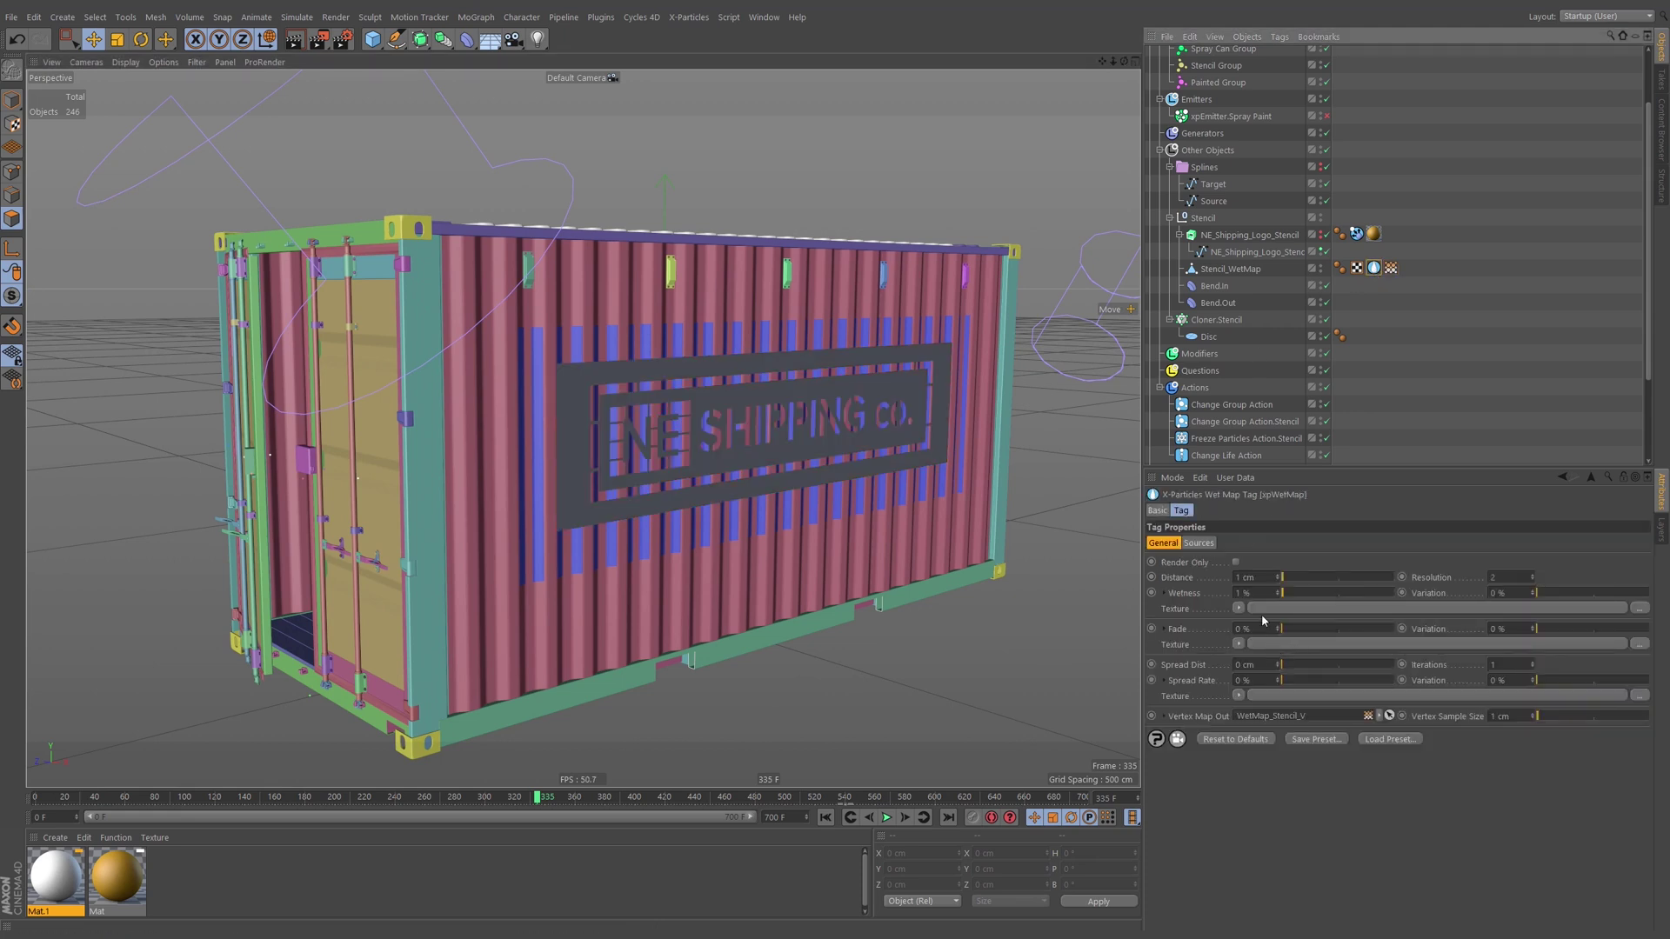
left_click(1157, 510)
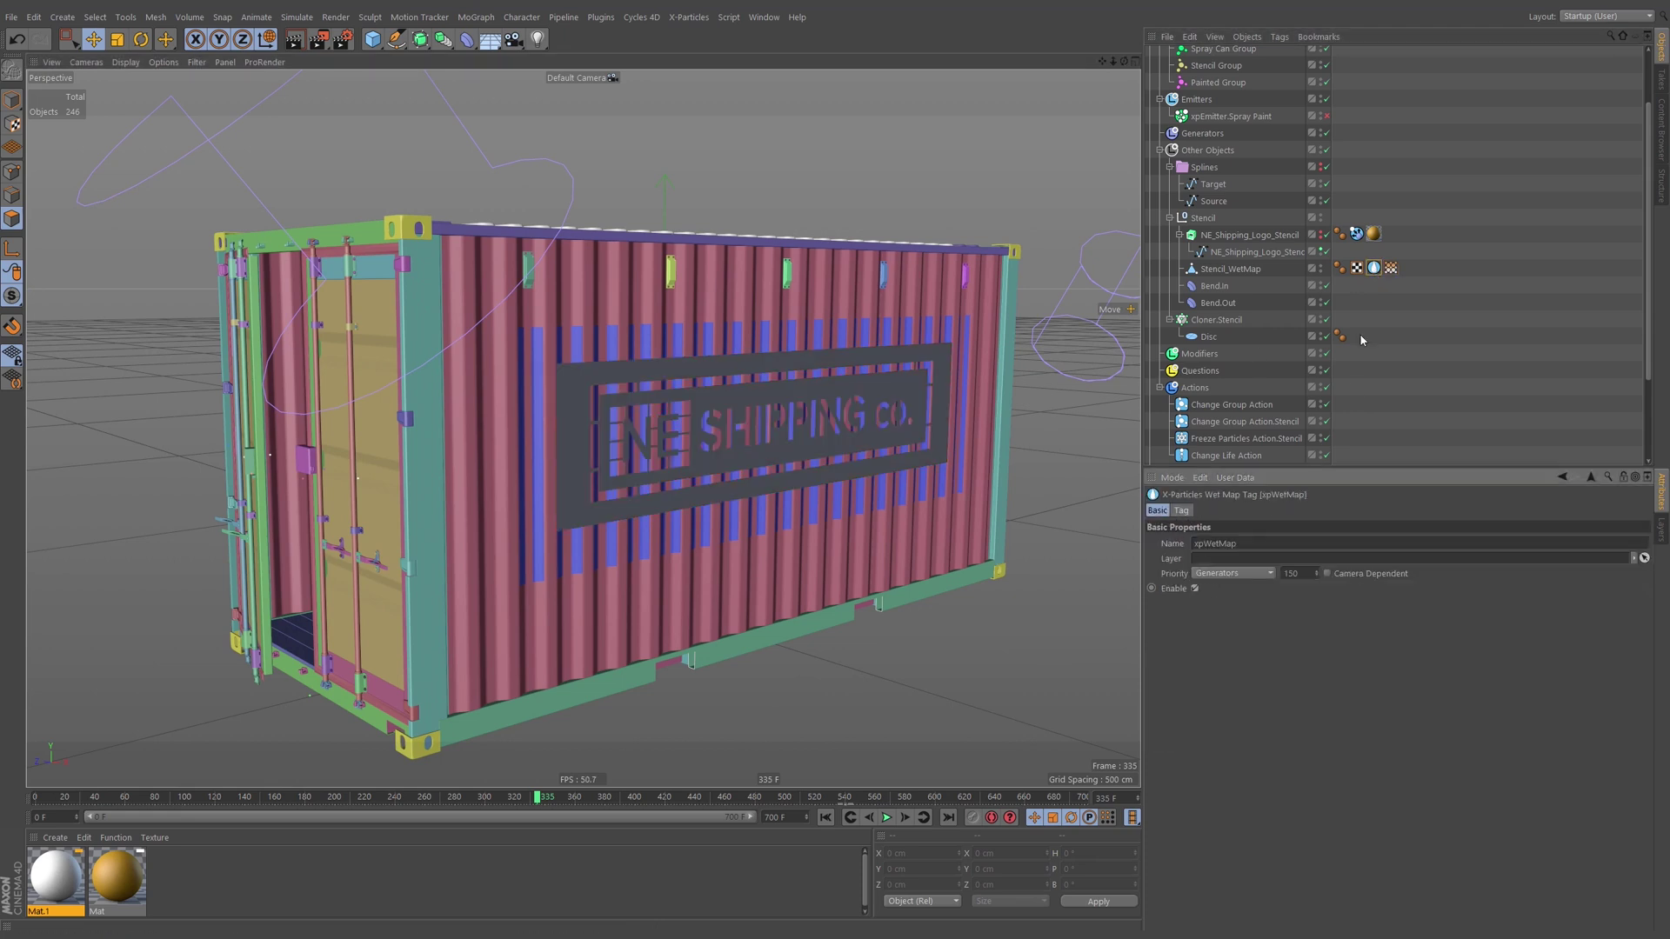
left_click(1181, 510)
left_click(1326, 116)
left_click(1432, 366)
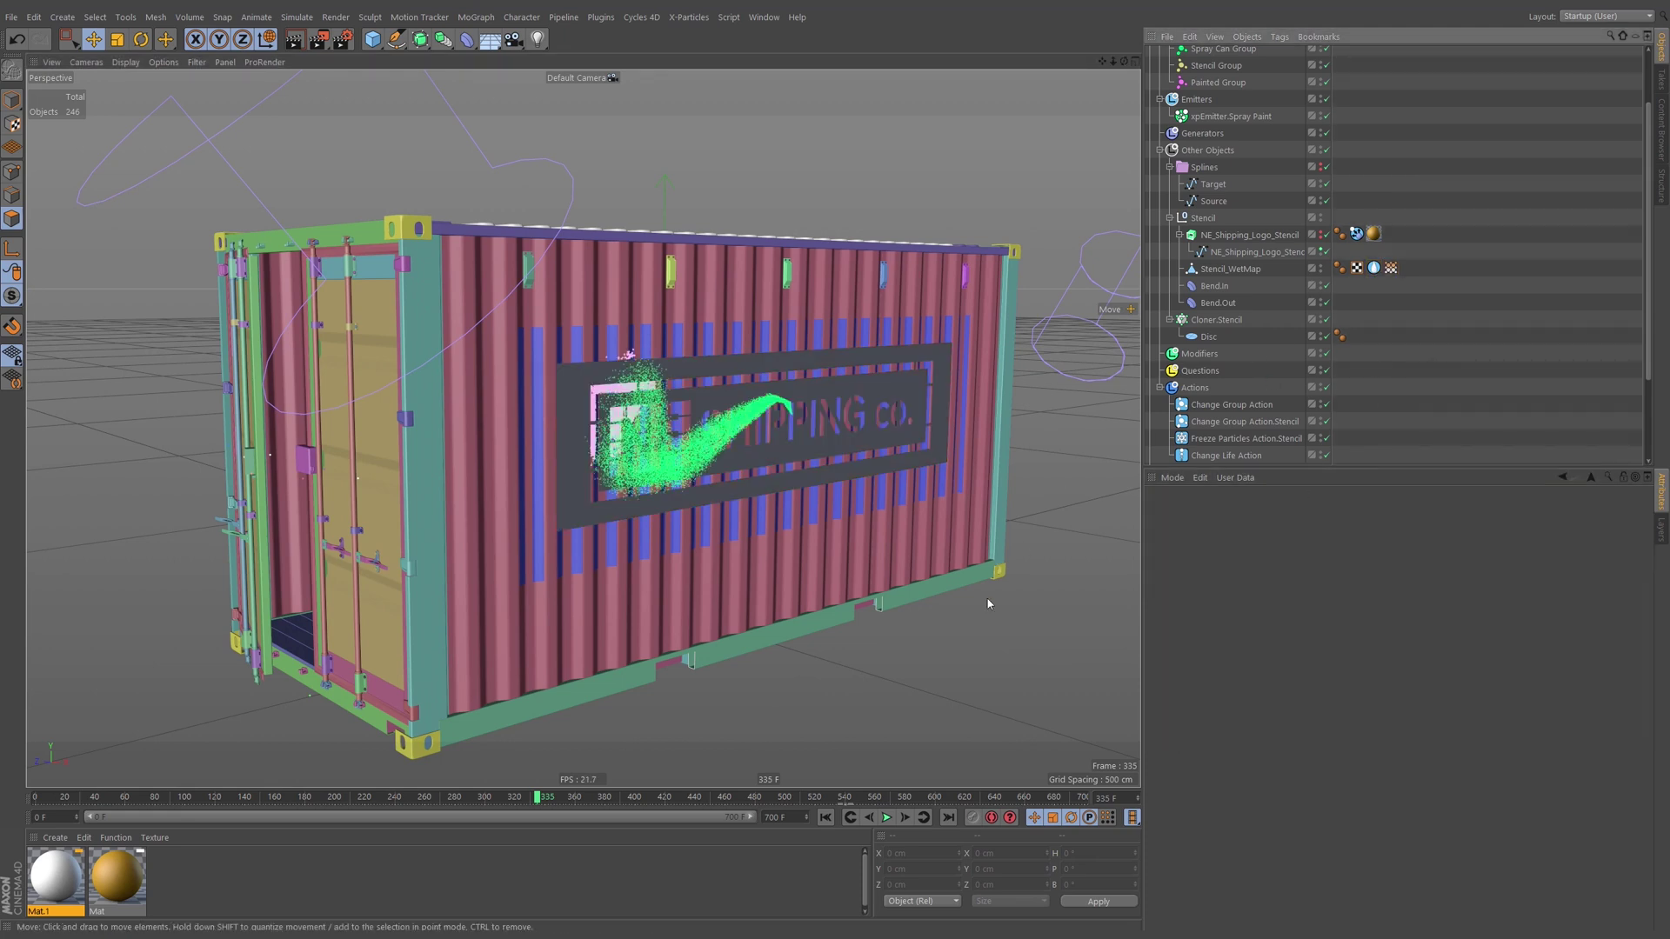
Compare the polygon counts of Stencil_WetMap and Container_WetMap in the viewport statistics.
left_click(1391, 267)
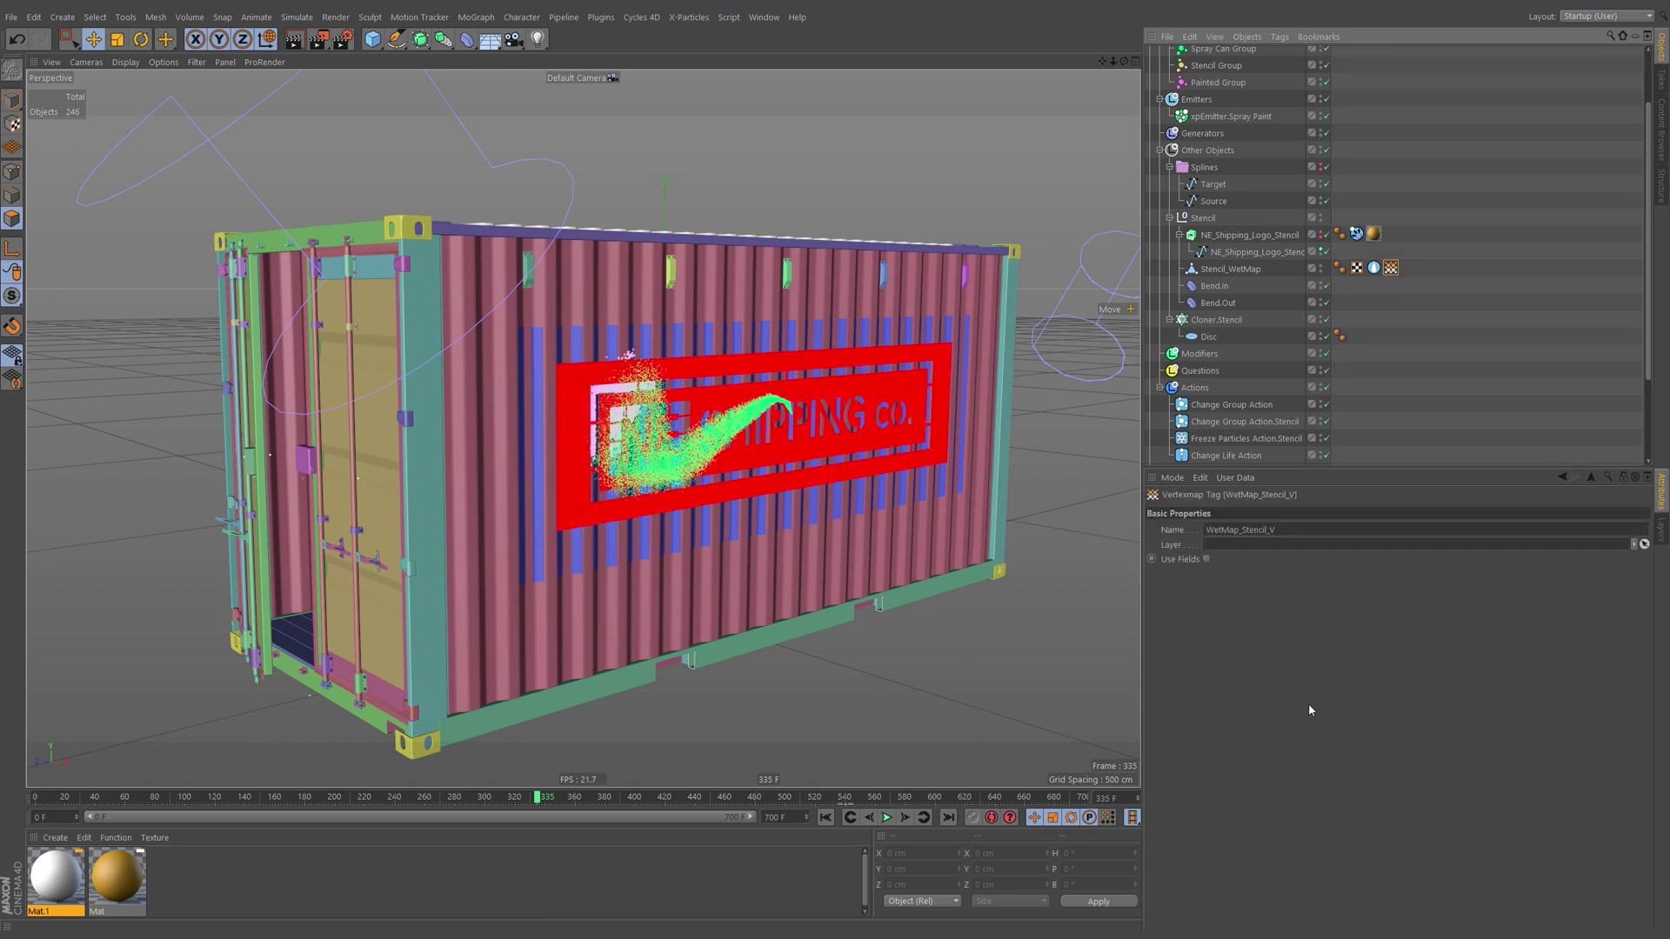
left_click(1232, 268)
middle_click_drag(697, 271, 631, 282, "alt")
left_click(14, 100)
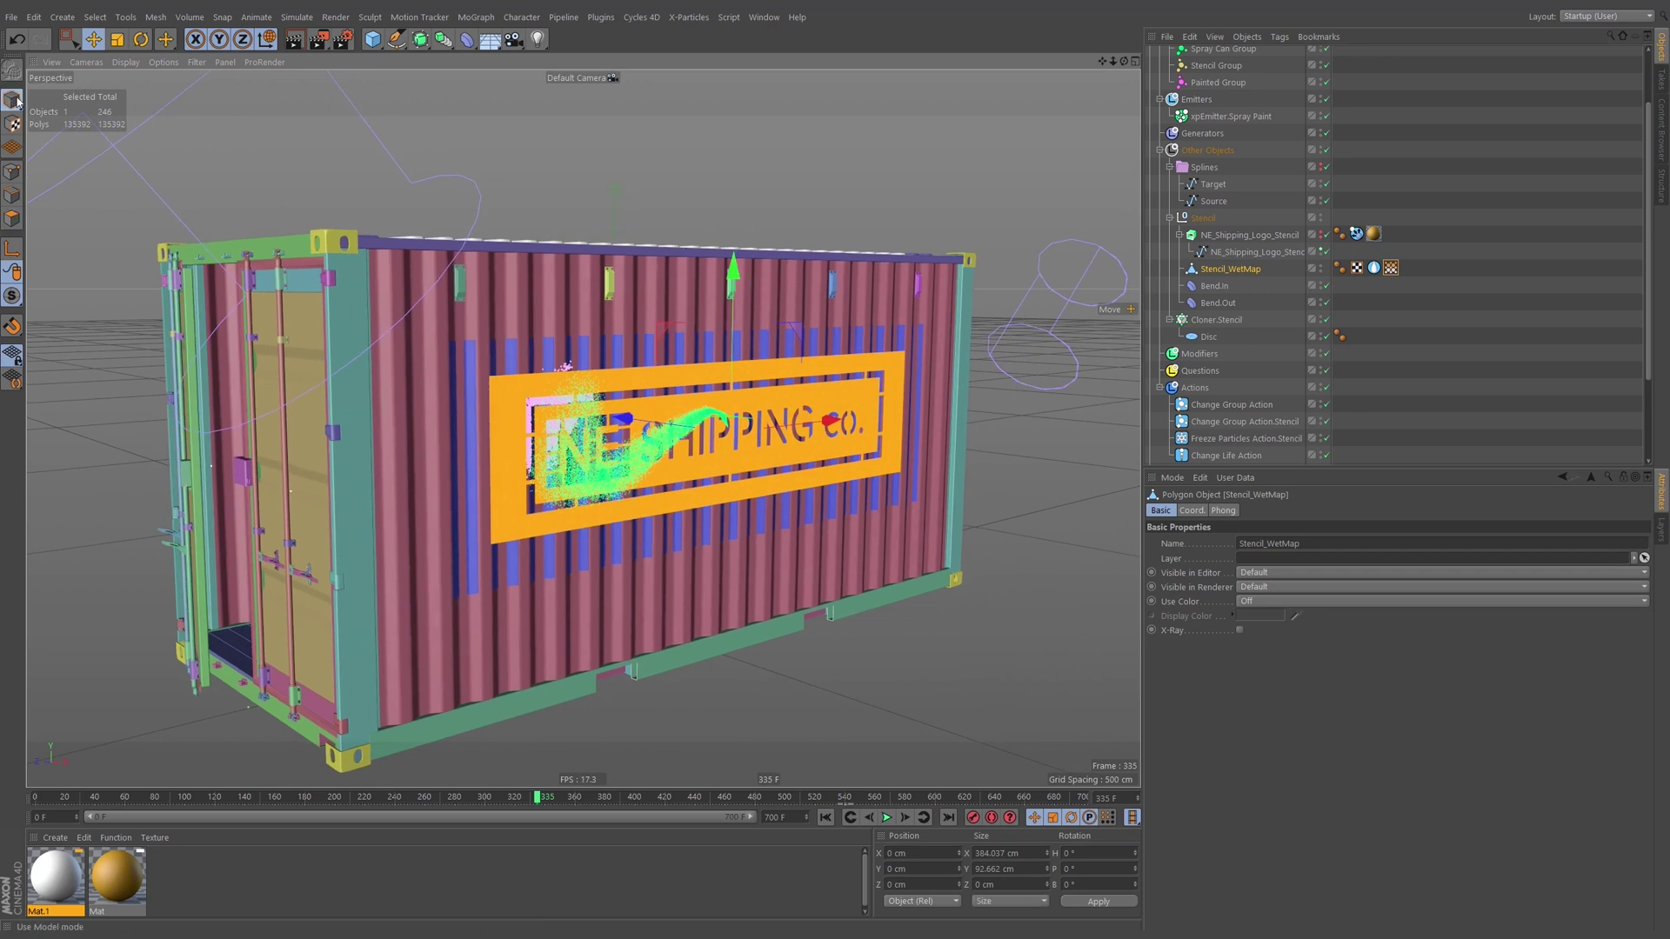
left_click(14, 220)
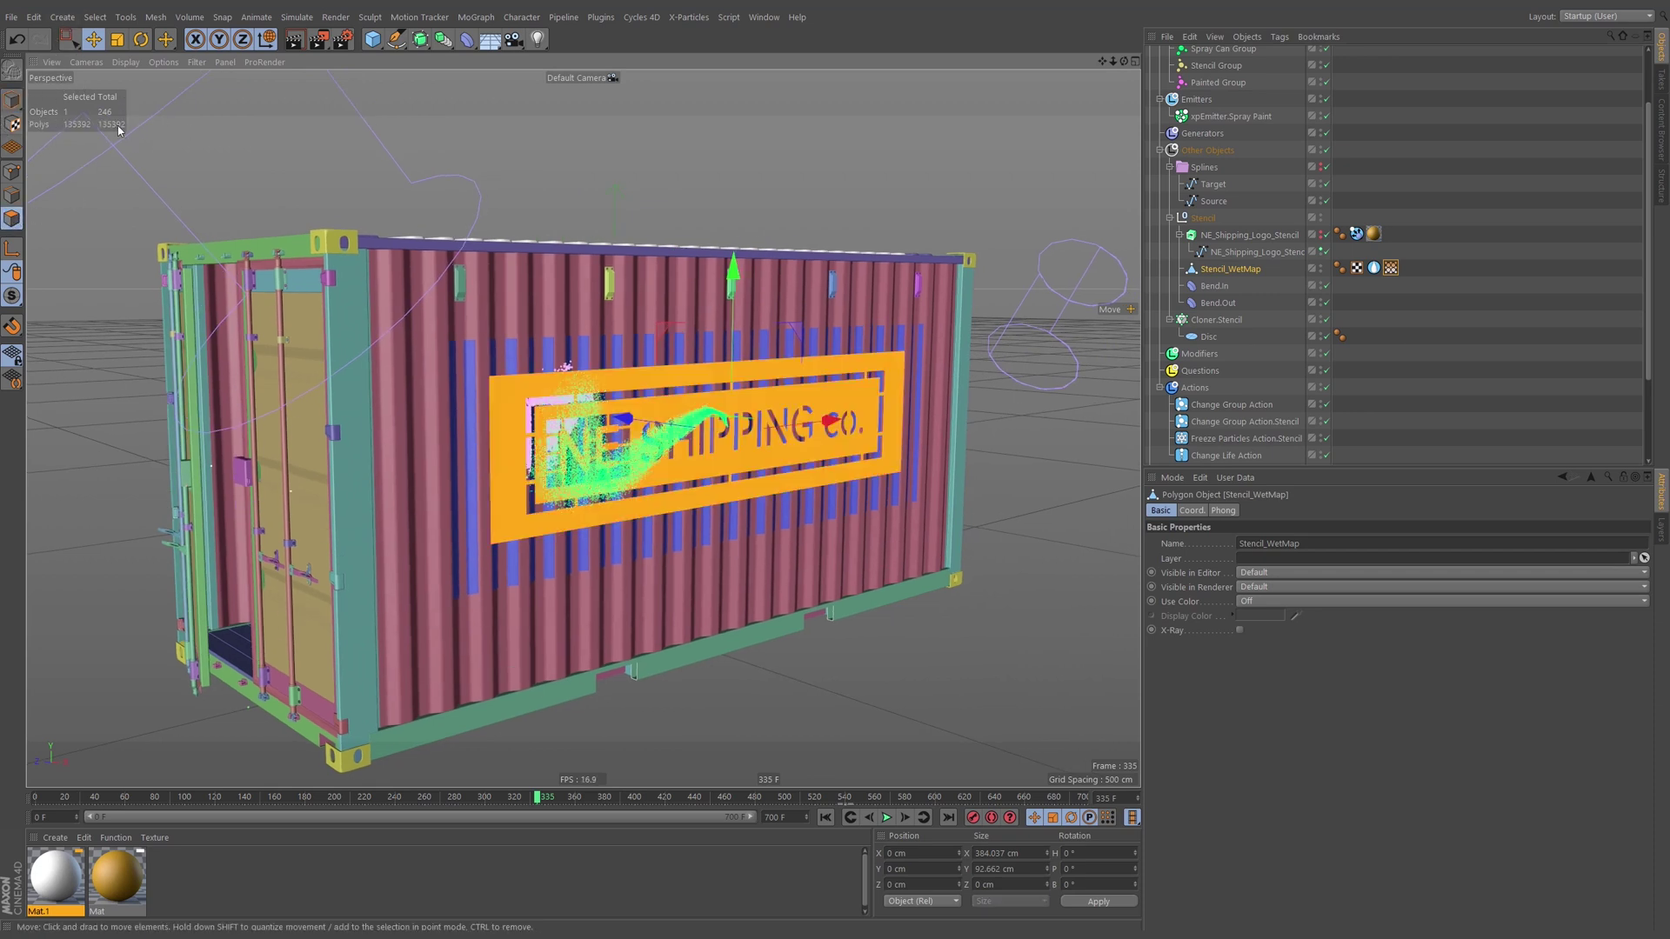
left_click(14, 100)
middle_click_drag(825, 405, 821, 405, "alt")
mouse_move(820, 405)
left_mouse_down("alt")
mouse_move(801, 406)
mouse_move(816, 408)
left_mouse_up("alt")
scroll(1338, 338, "down", 3)
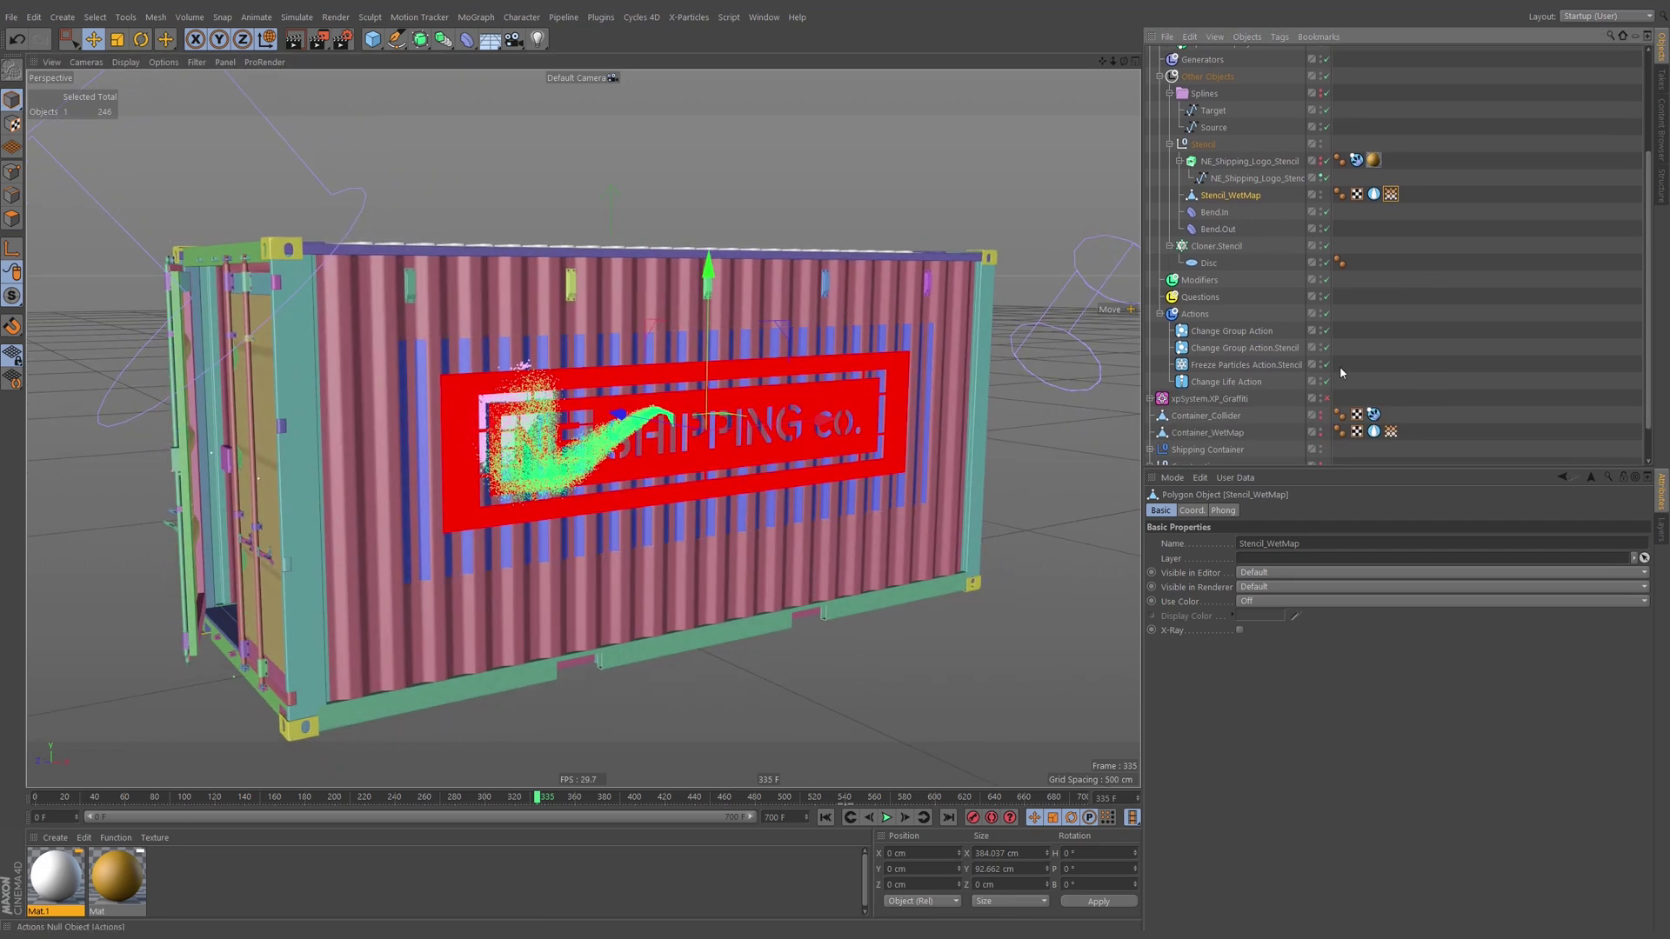
left_click(1208, 432)
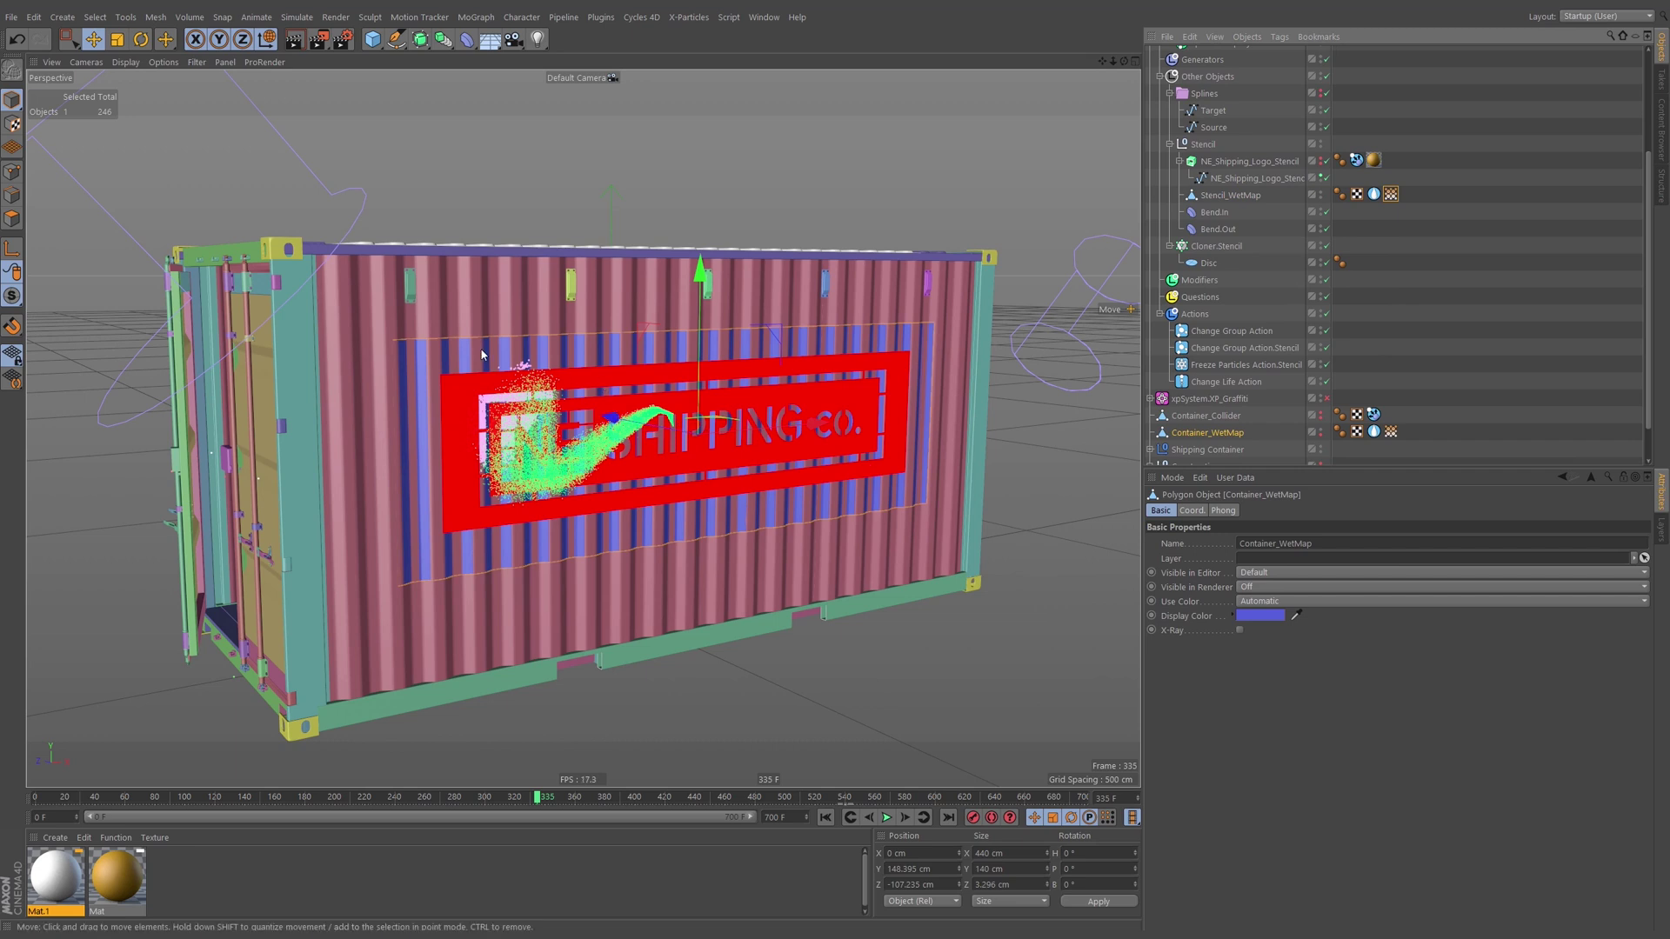
left_click(12, 219)
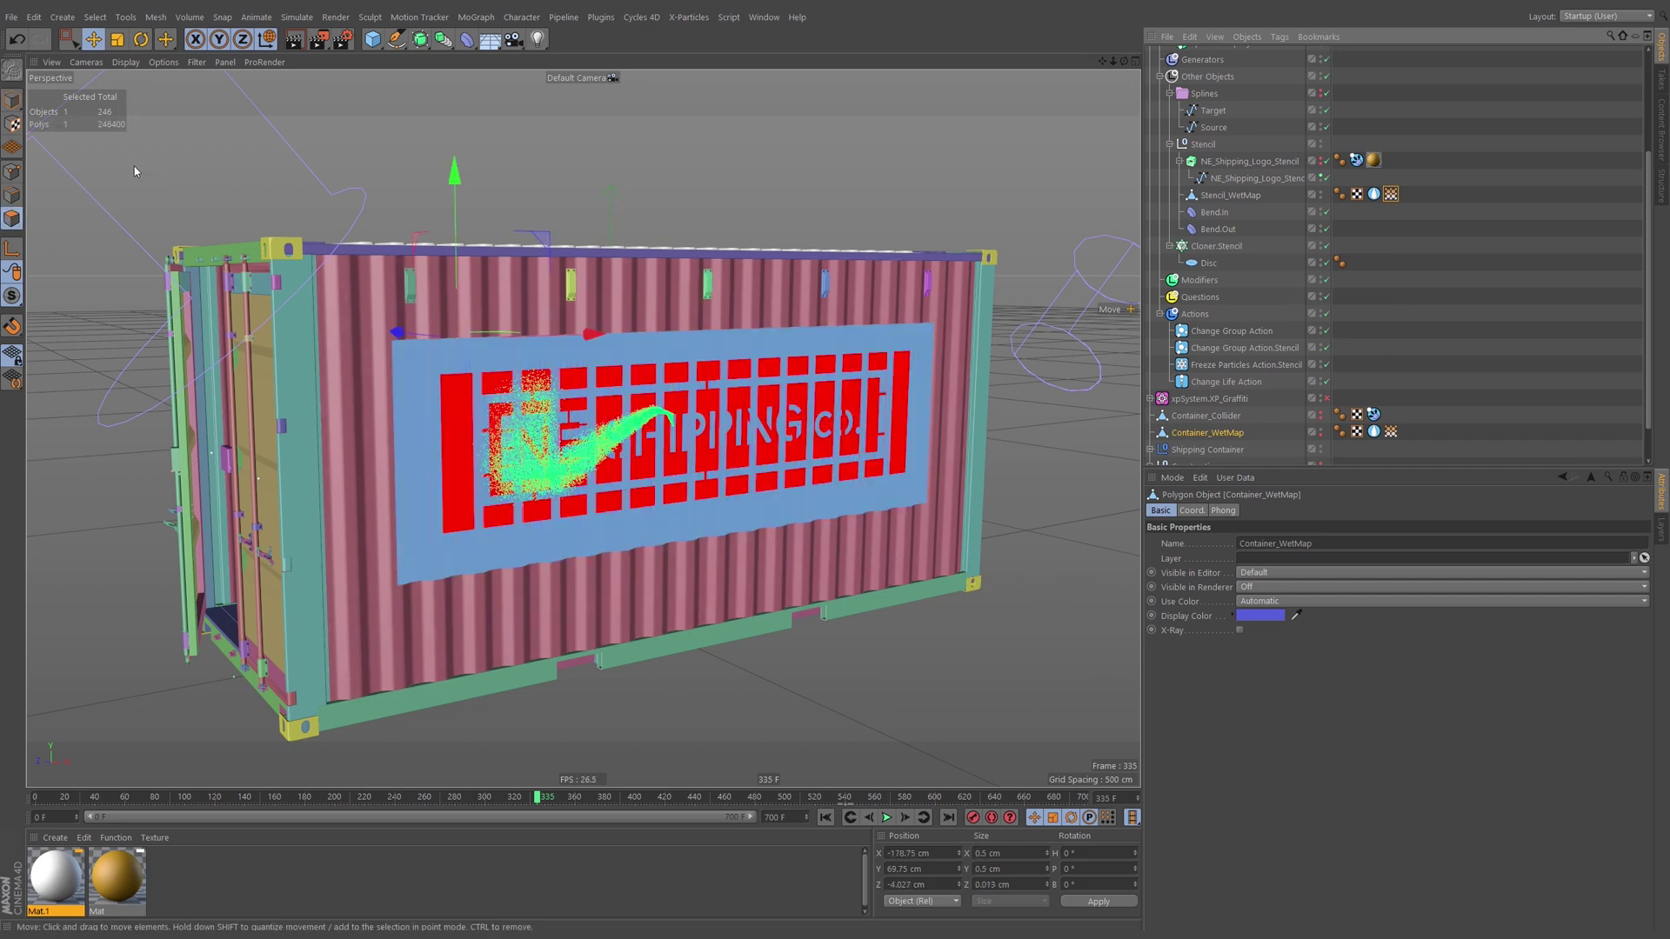
left_click(1446, 290)
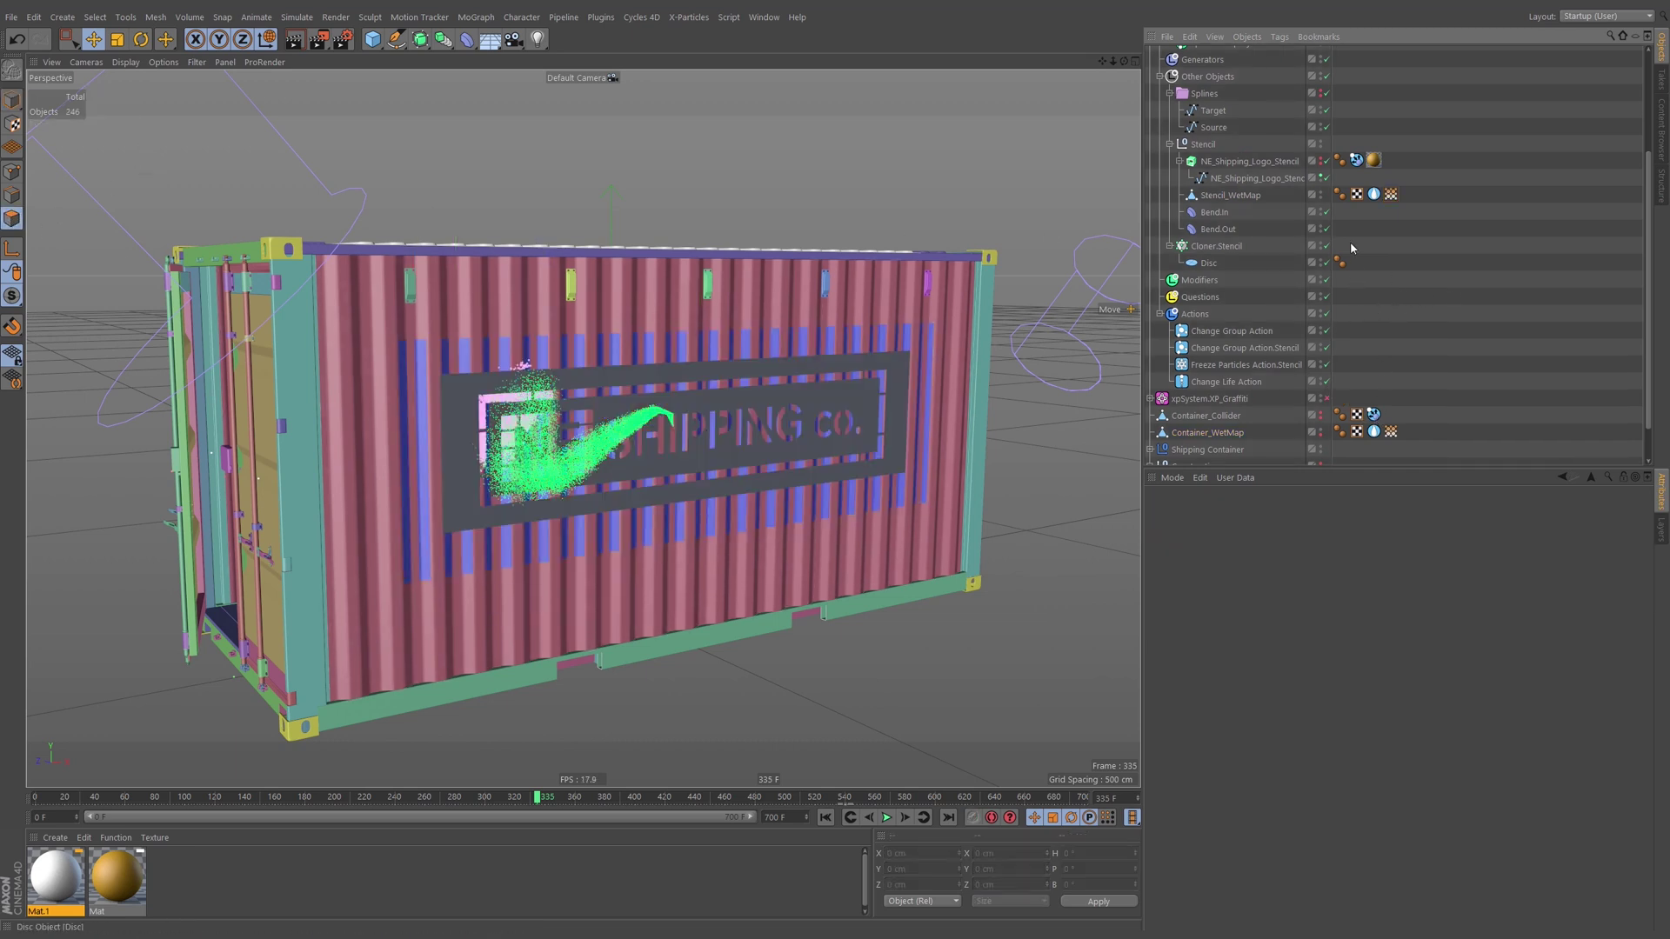
Review the xpWetMap tag settings and the WetMap_Stencil_V vertex map on Stencil_WetMap.
left_click(1392, 194)
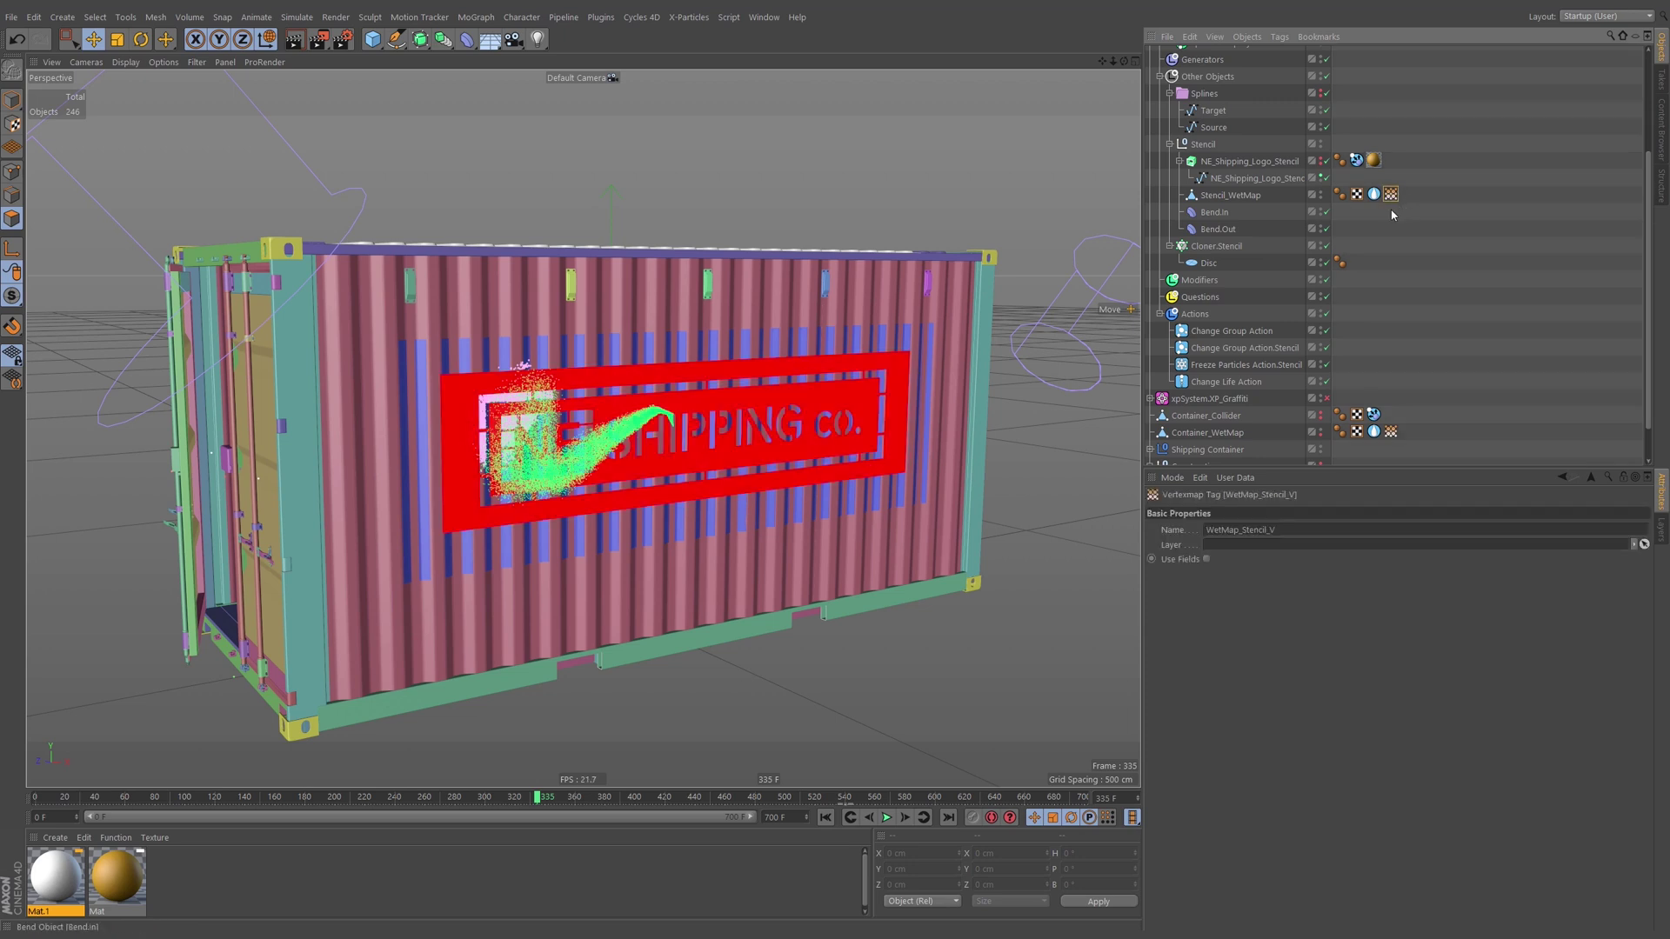
left_click(1243, 197)
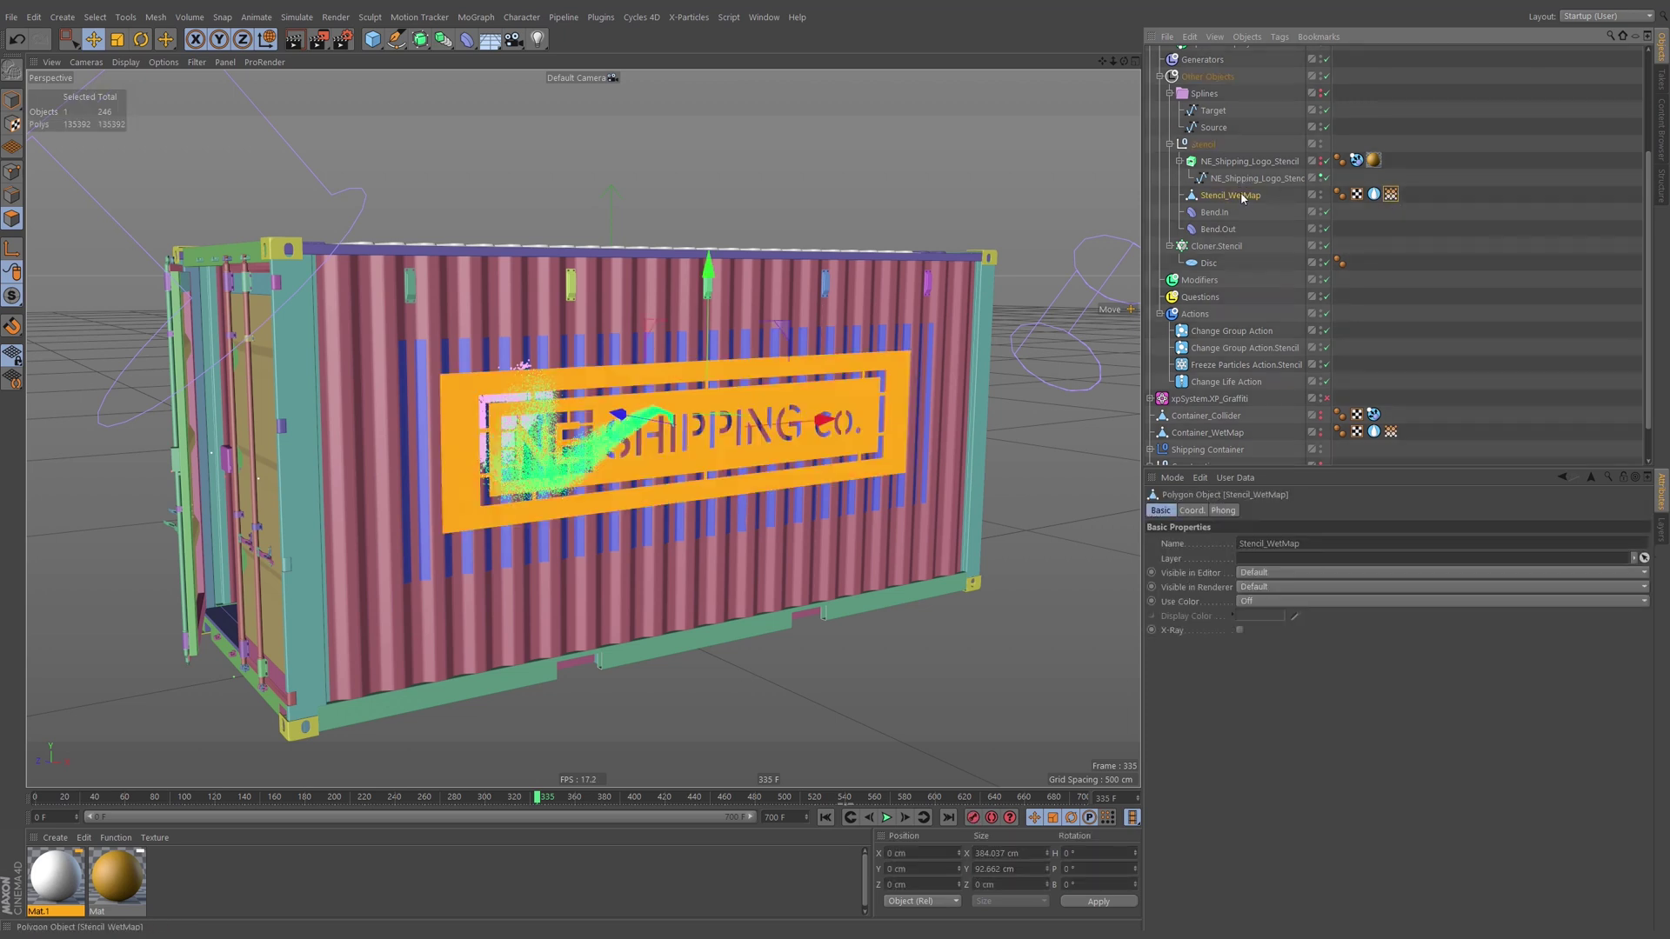
left_click(1377, 195)
left_click(1374, 195)
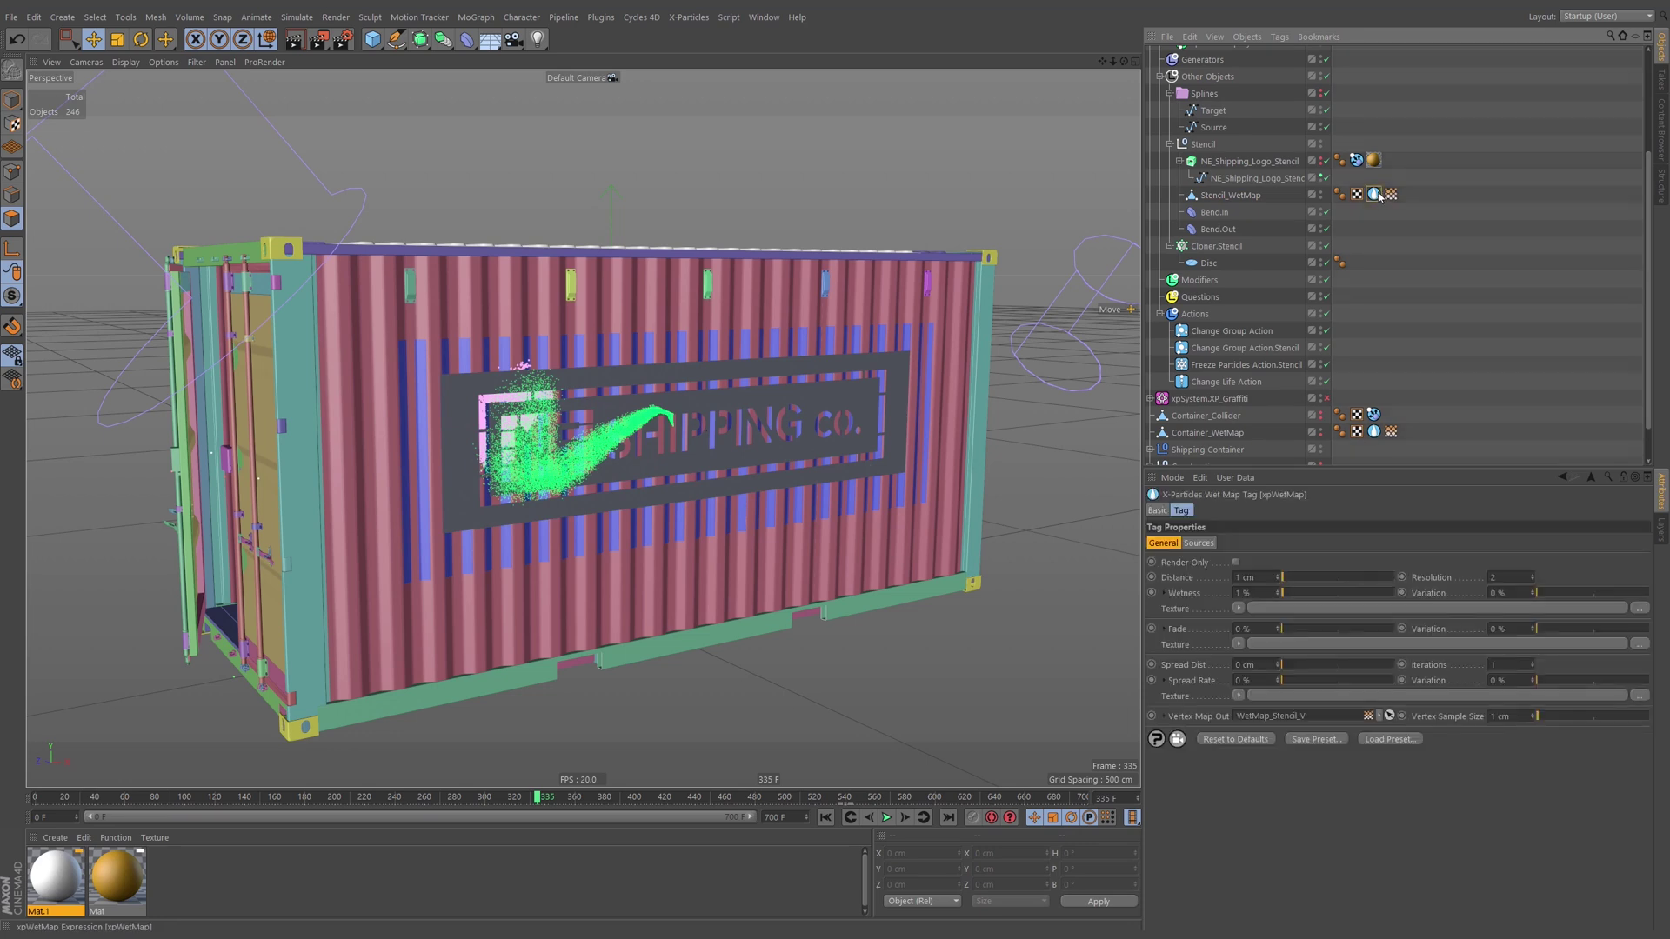
left_click(1230, 195)
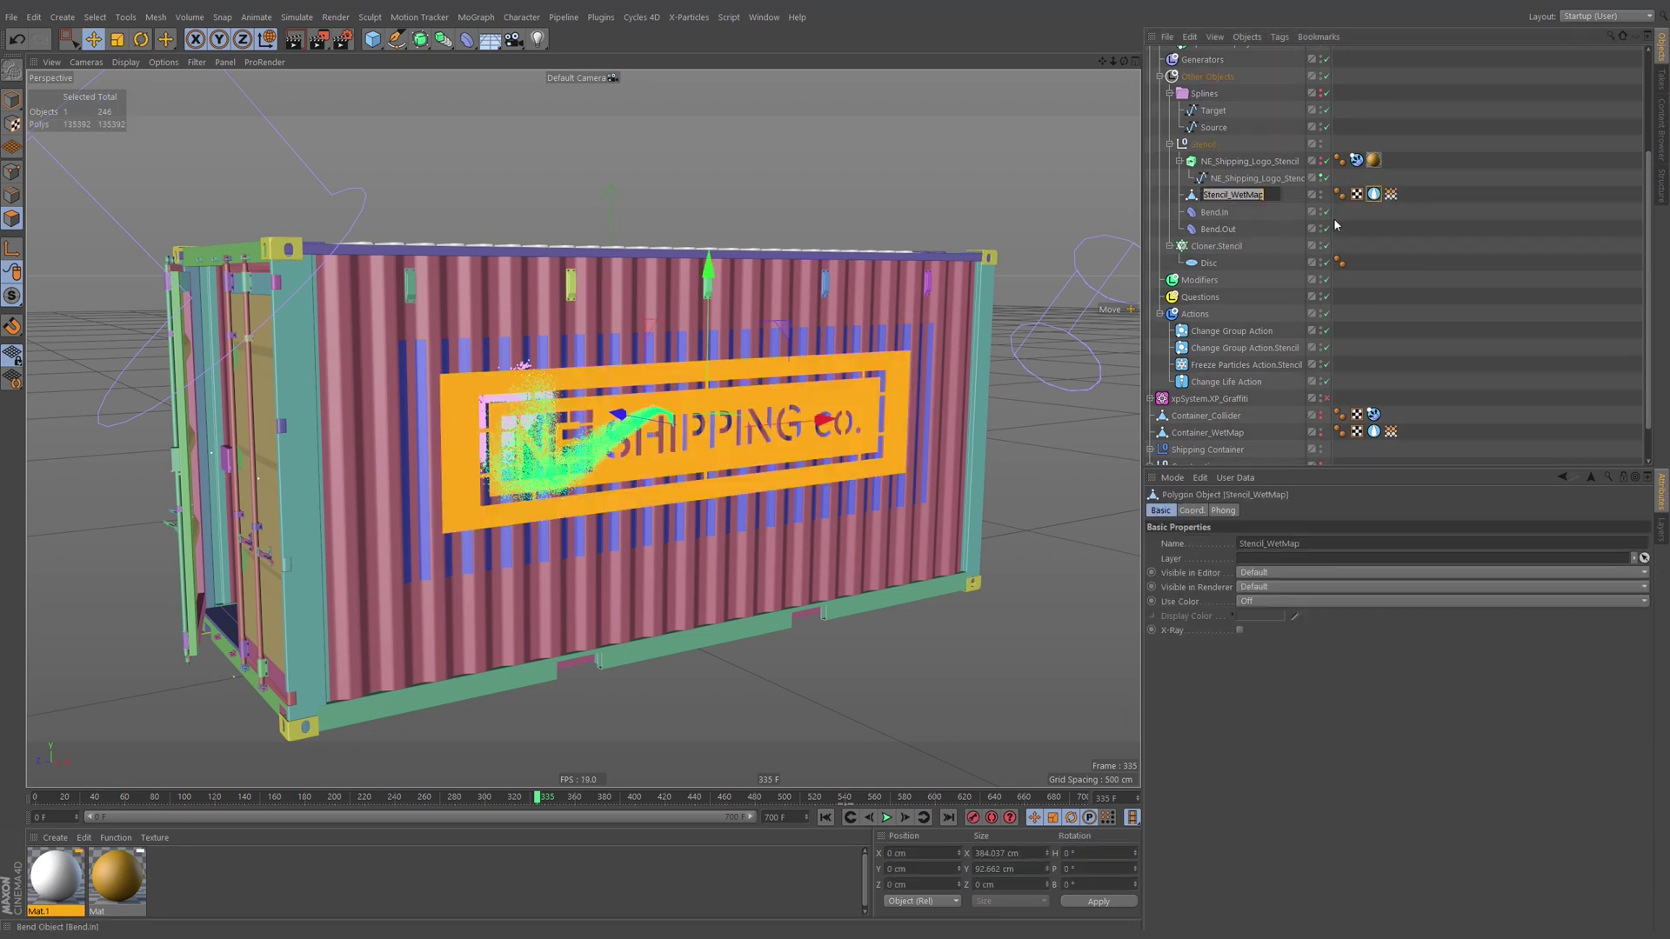
left_click(1392, 196)
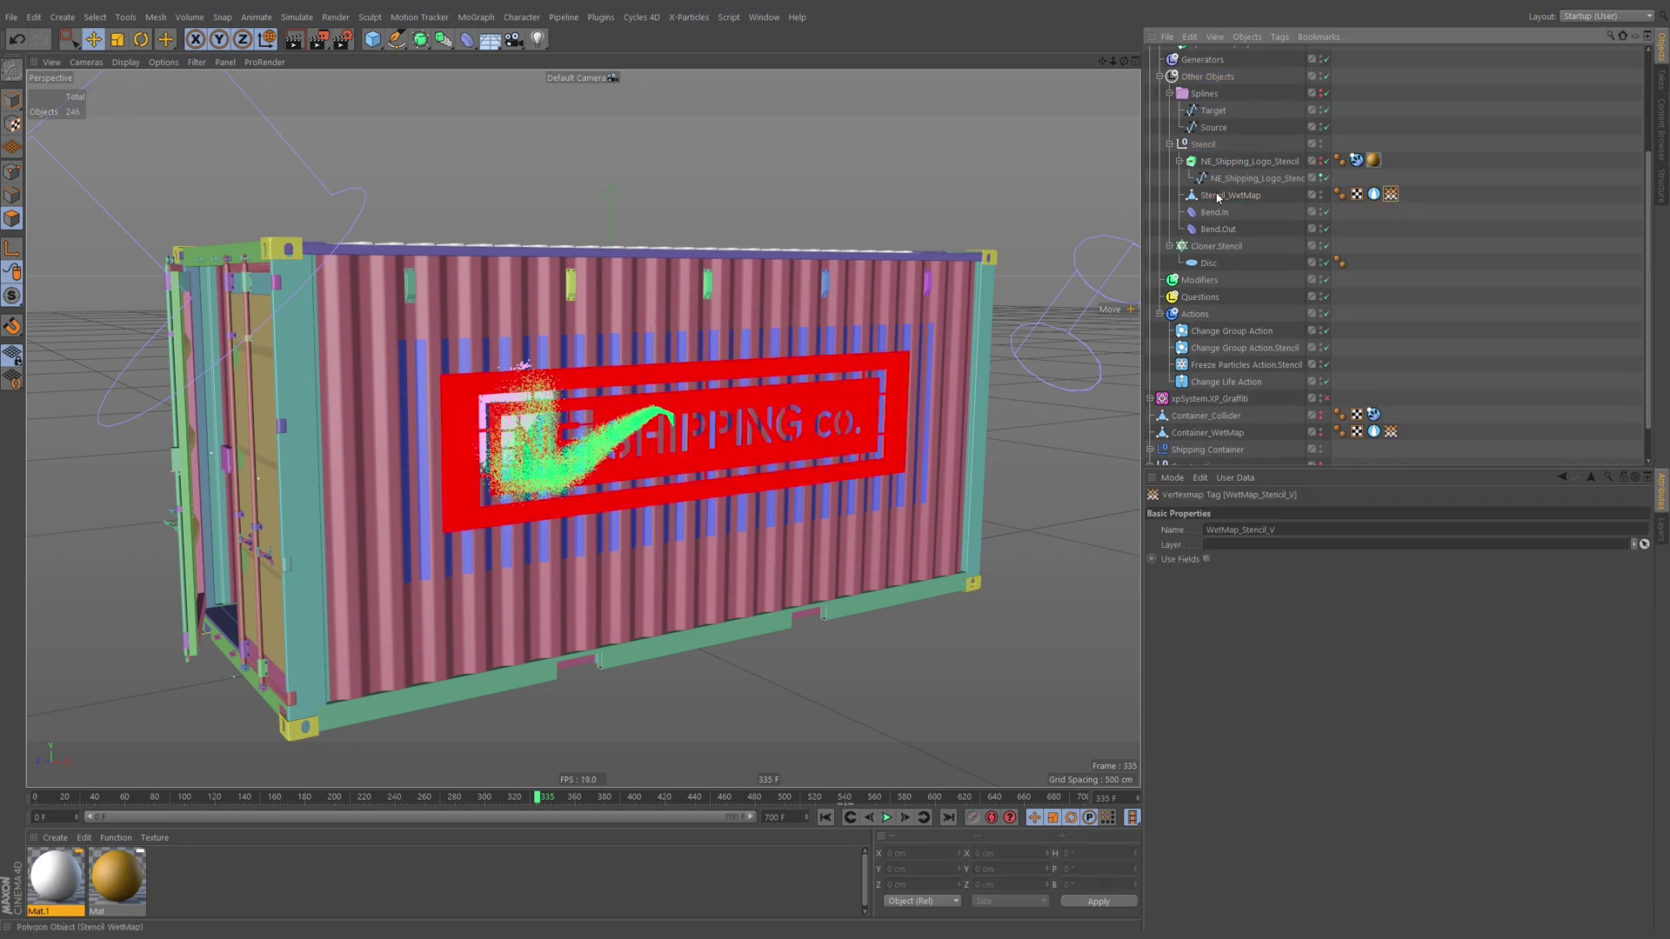
Start an Alembic export of Stencil_WetMap to the file xppt_pfx_06_Draw_With_Particles_03-Stencil_WetMap.abc.
left_click(1215, 196)
left_click(11, 17)
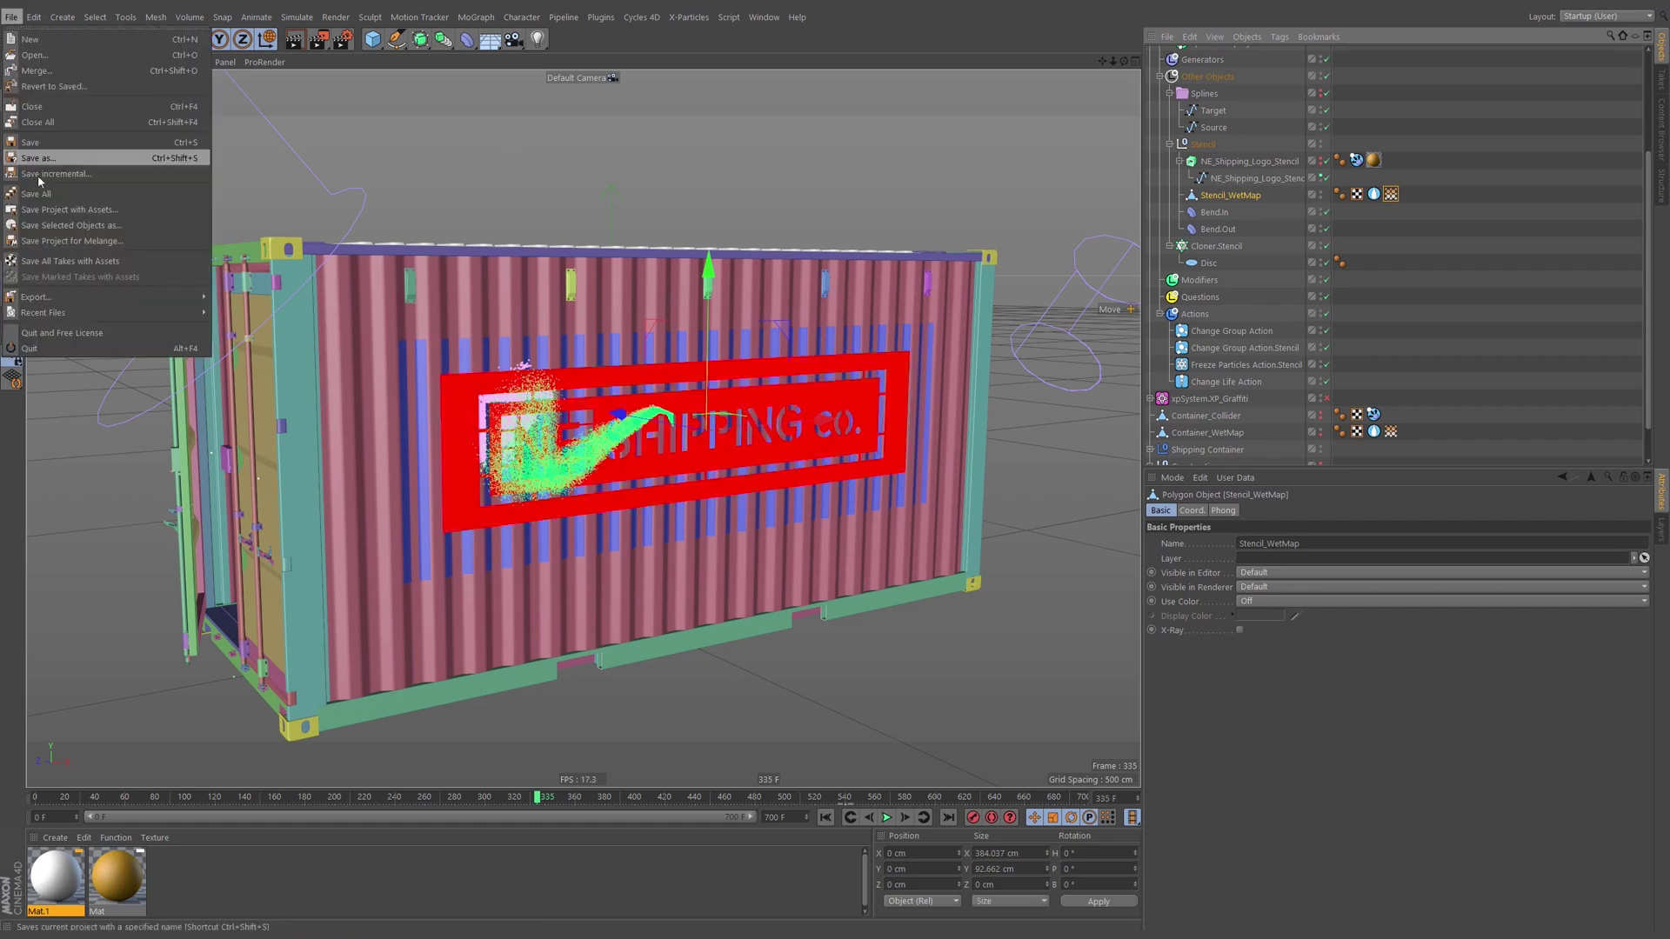
mouse_move(63, 295)
left_click(243, 312)
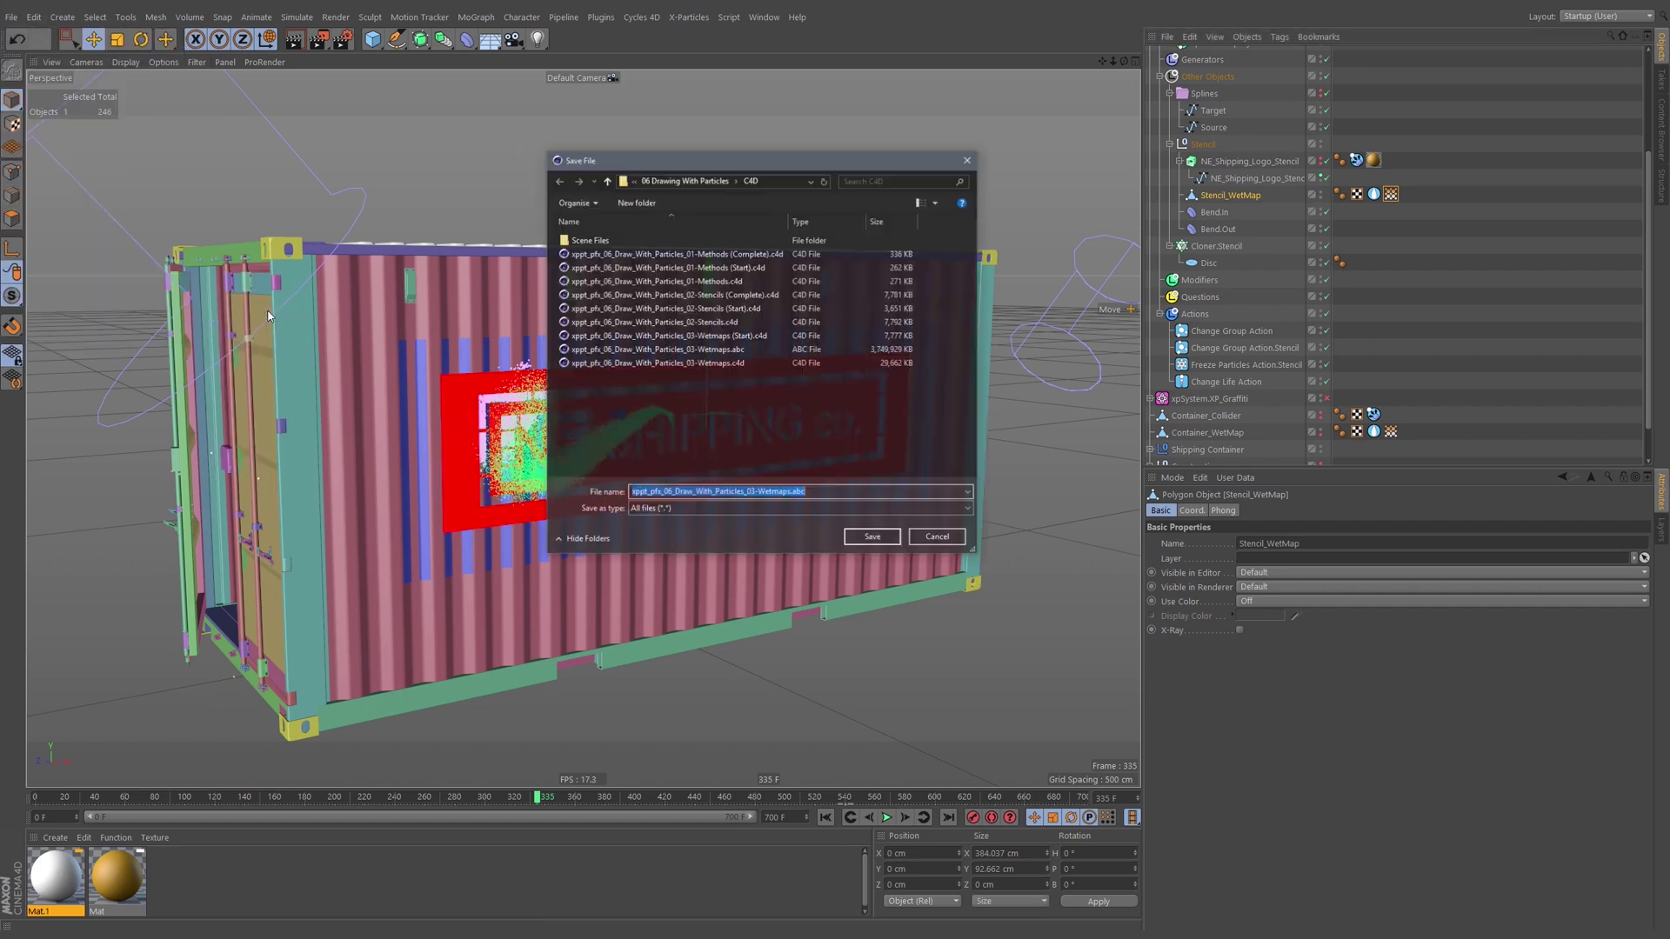
left_click(788, 492)
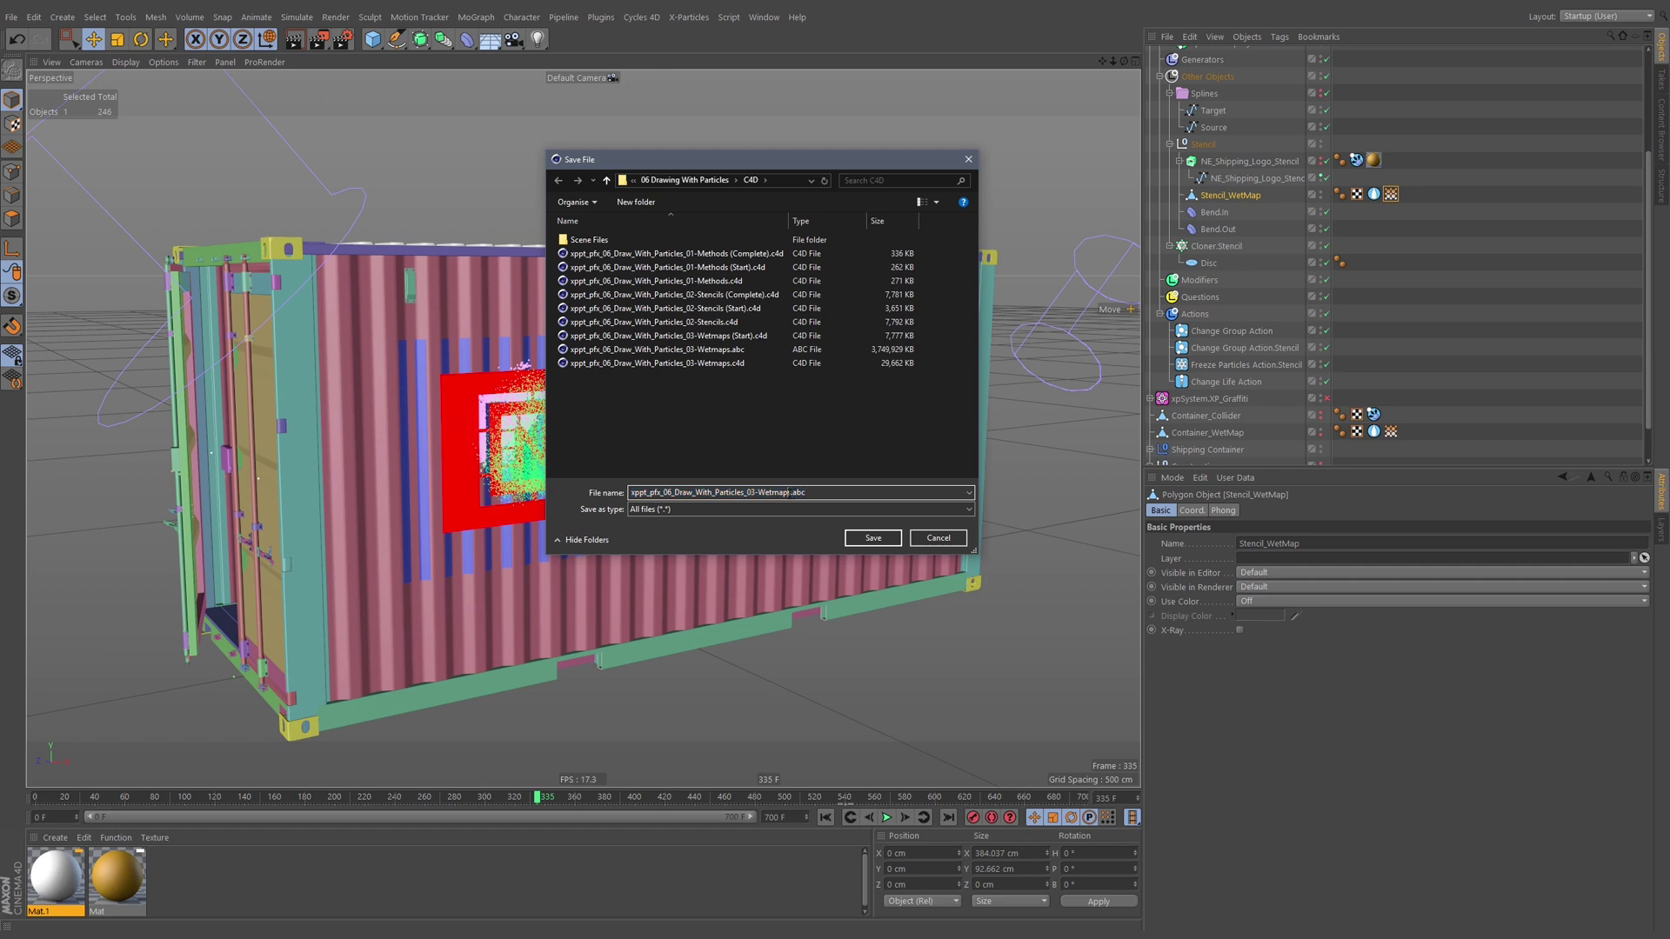
type("Stencil_WetMap")
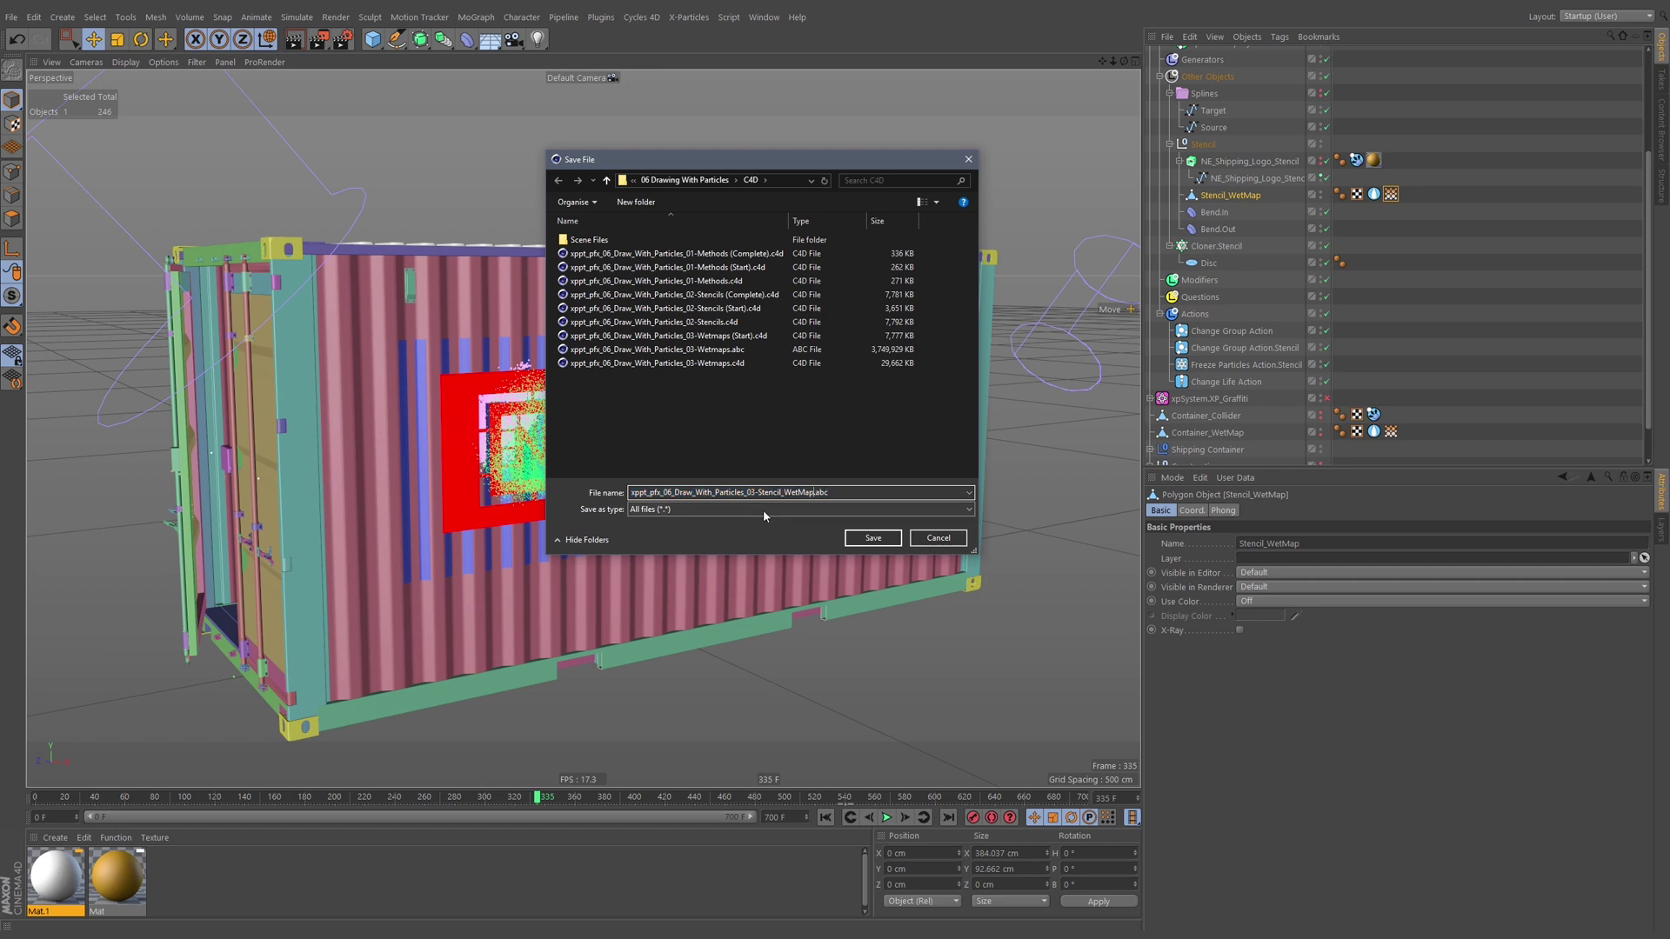
left_click(873, 541)
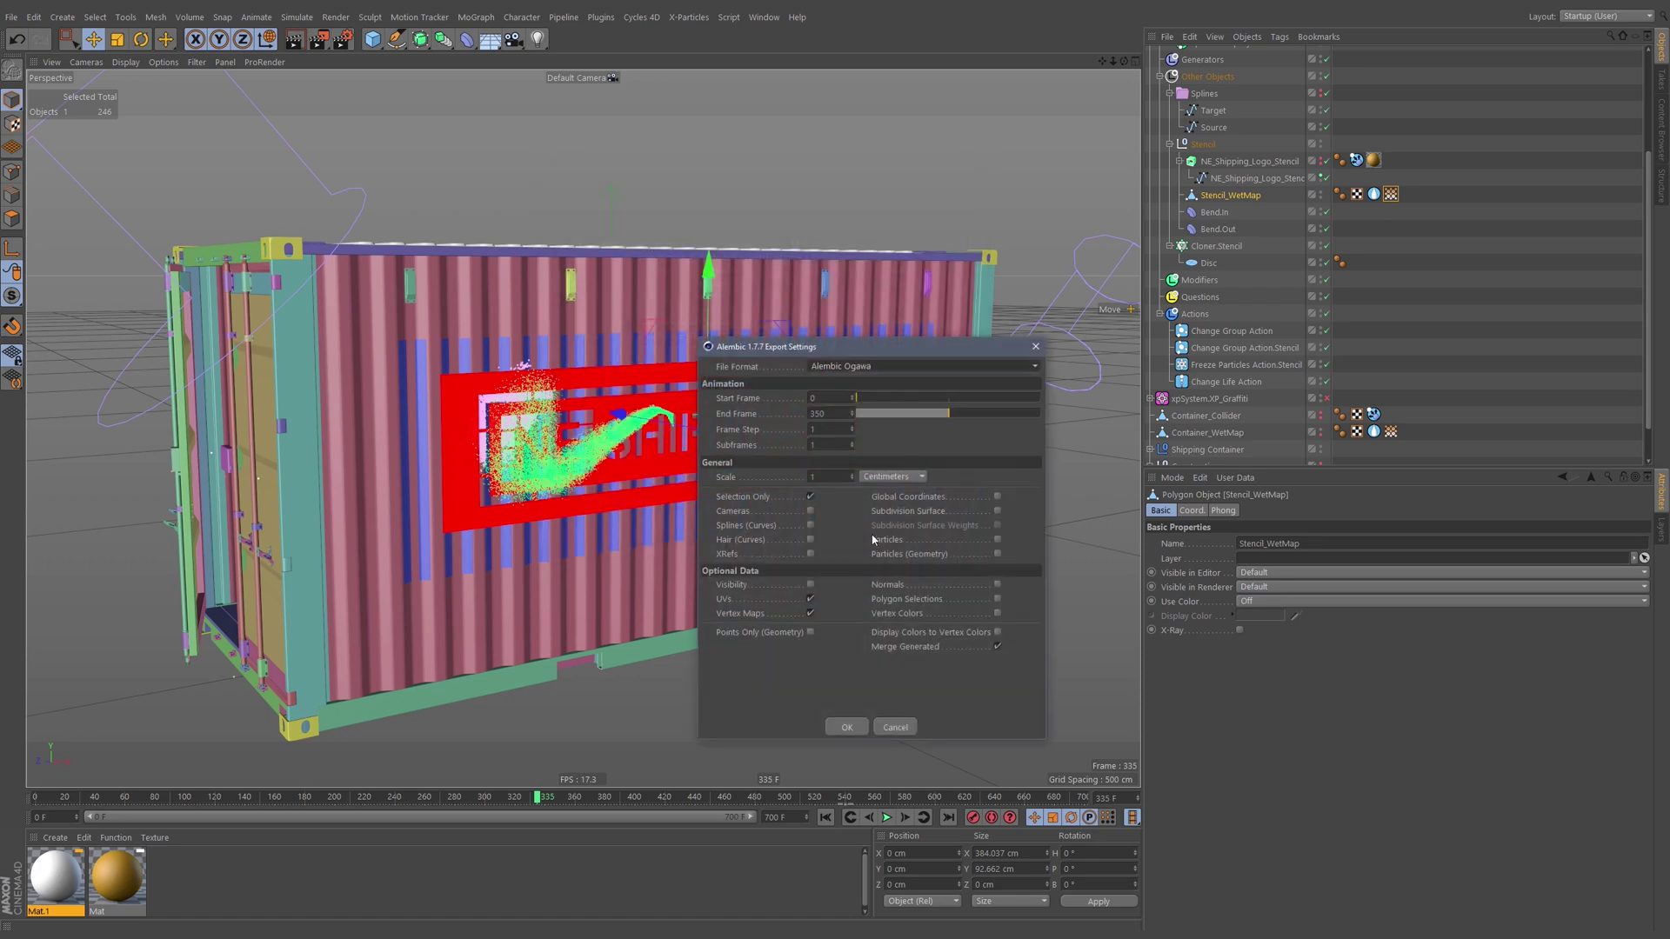
Set the Alembic export range to start frame 90 and end frame 450, and run the export.
left_click_drag(861, 353, 991, 156)
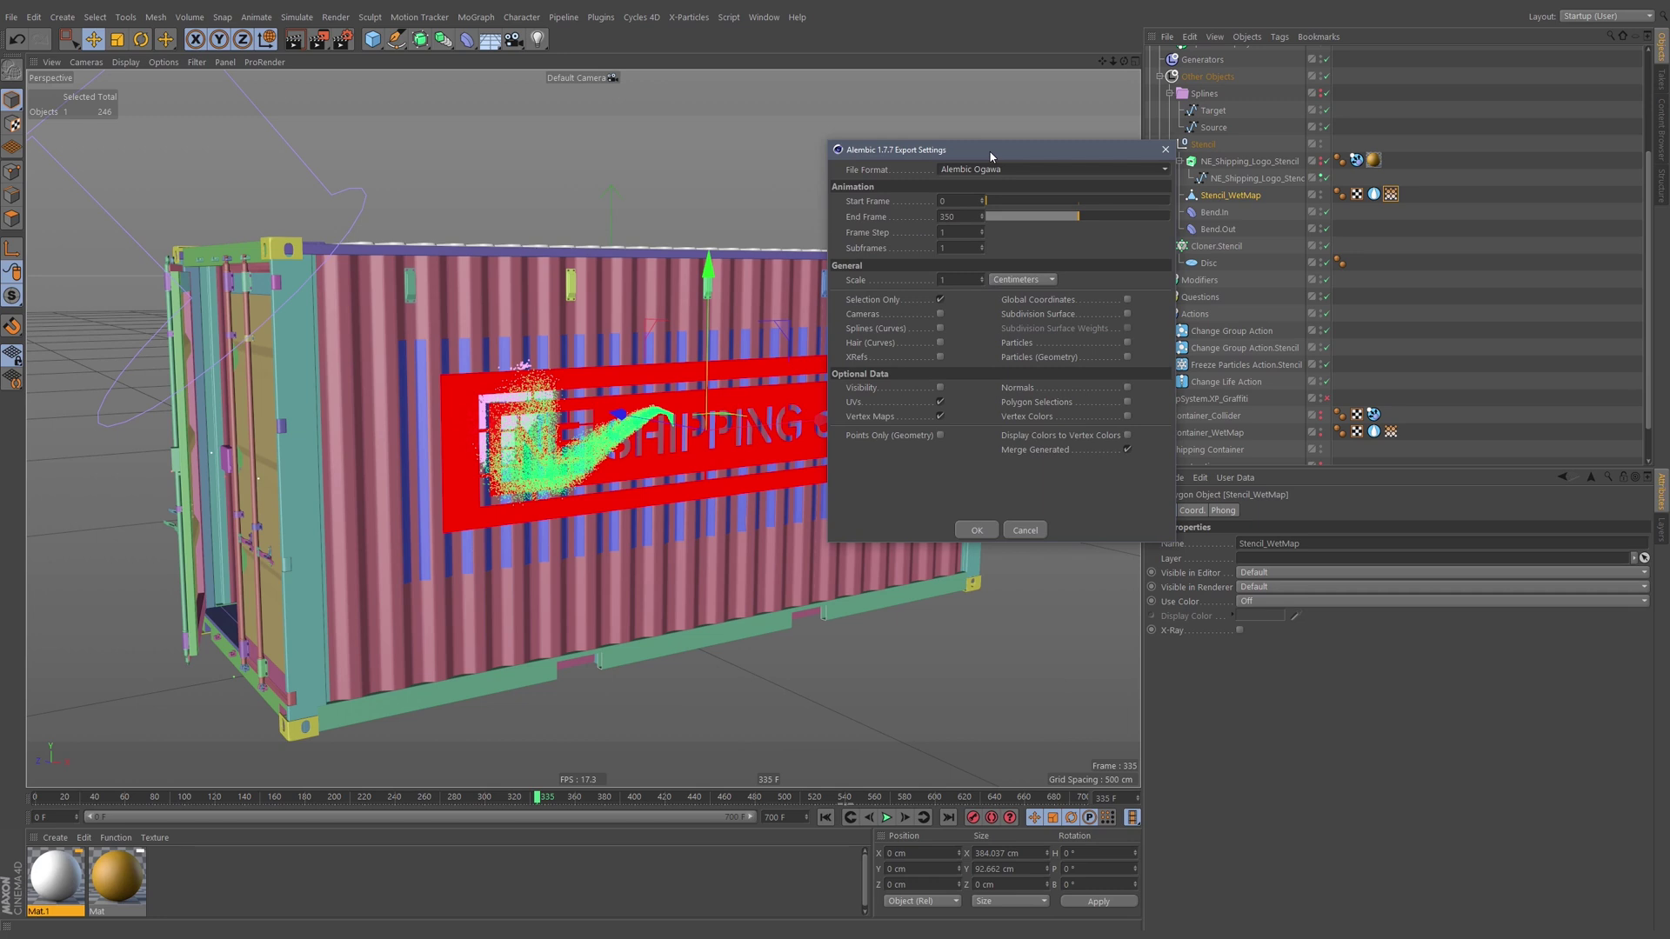
left_click(962, 199)
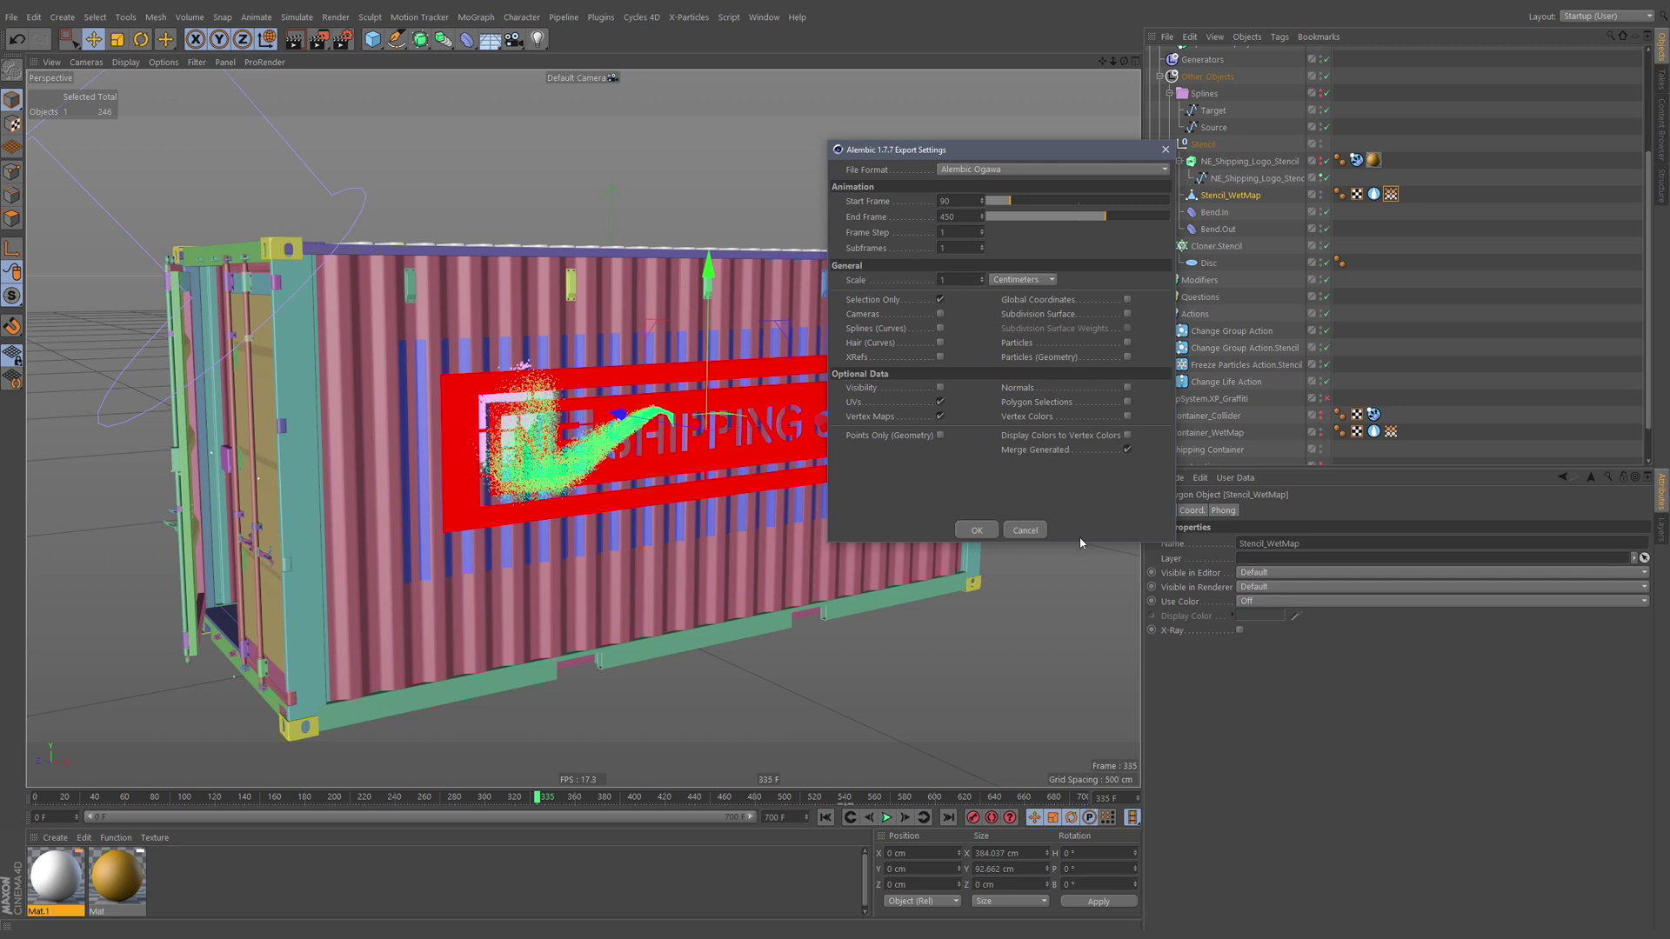
left_click(965, 531)
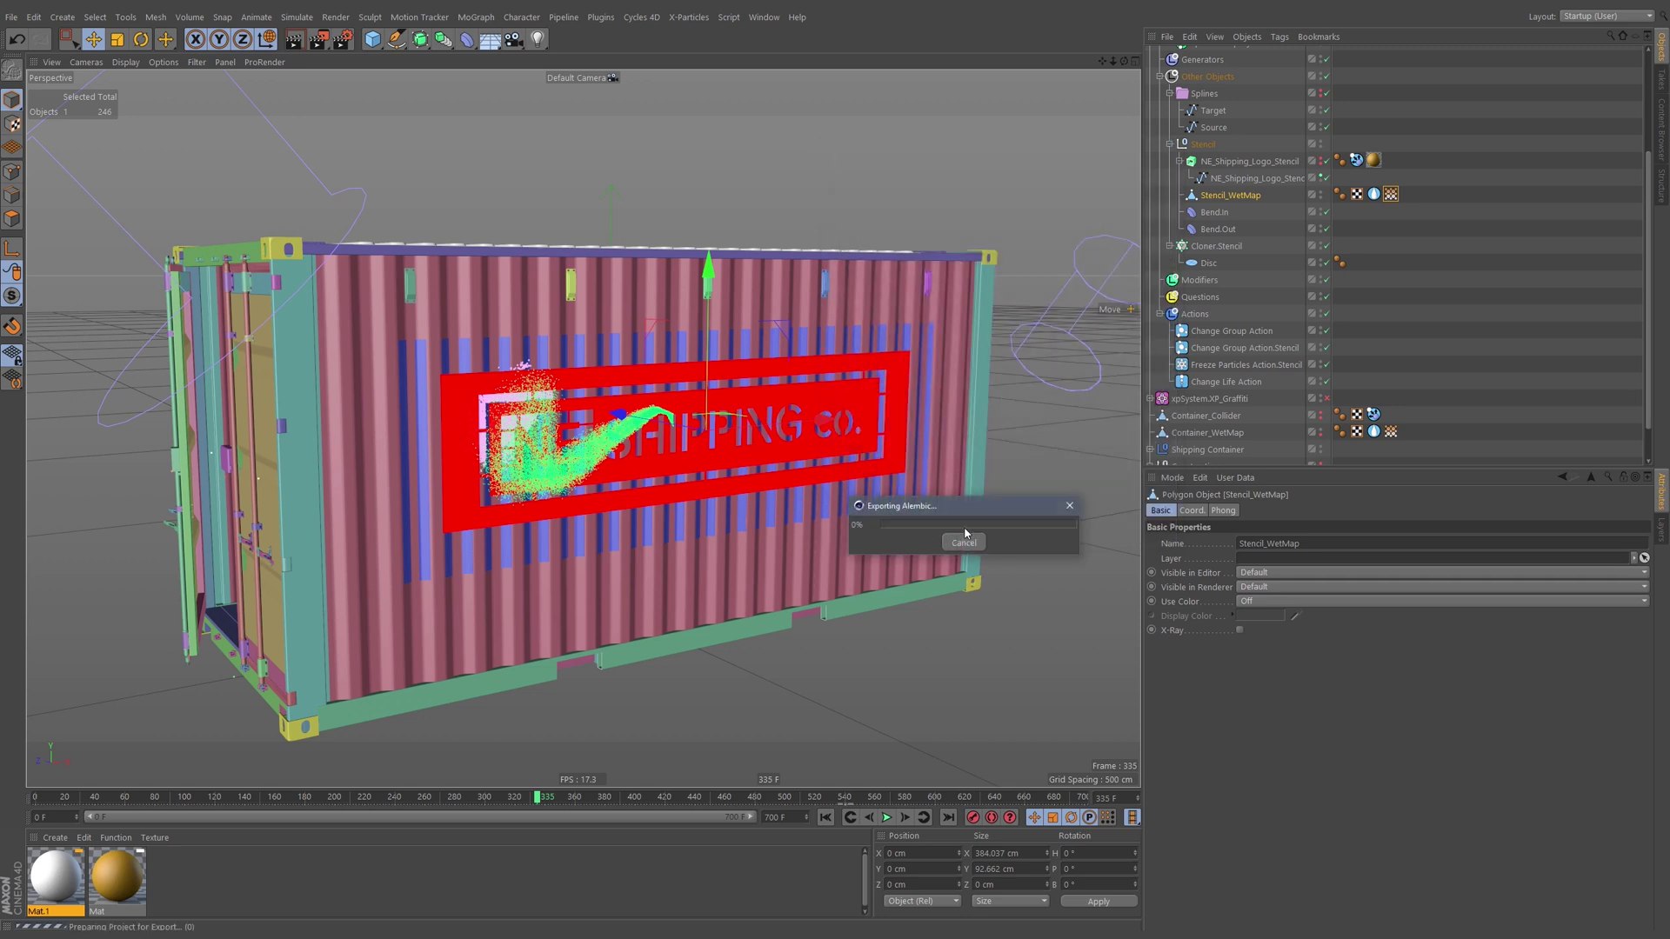
left_click_drag(955, 508, 737, 394)
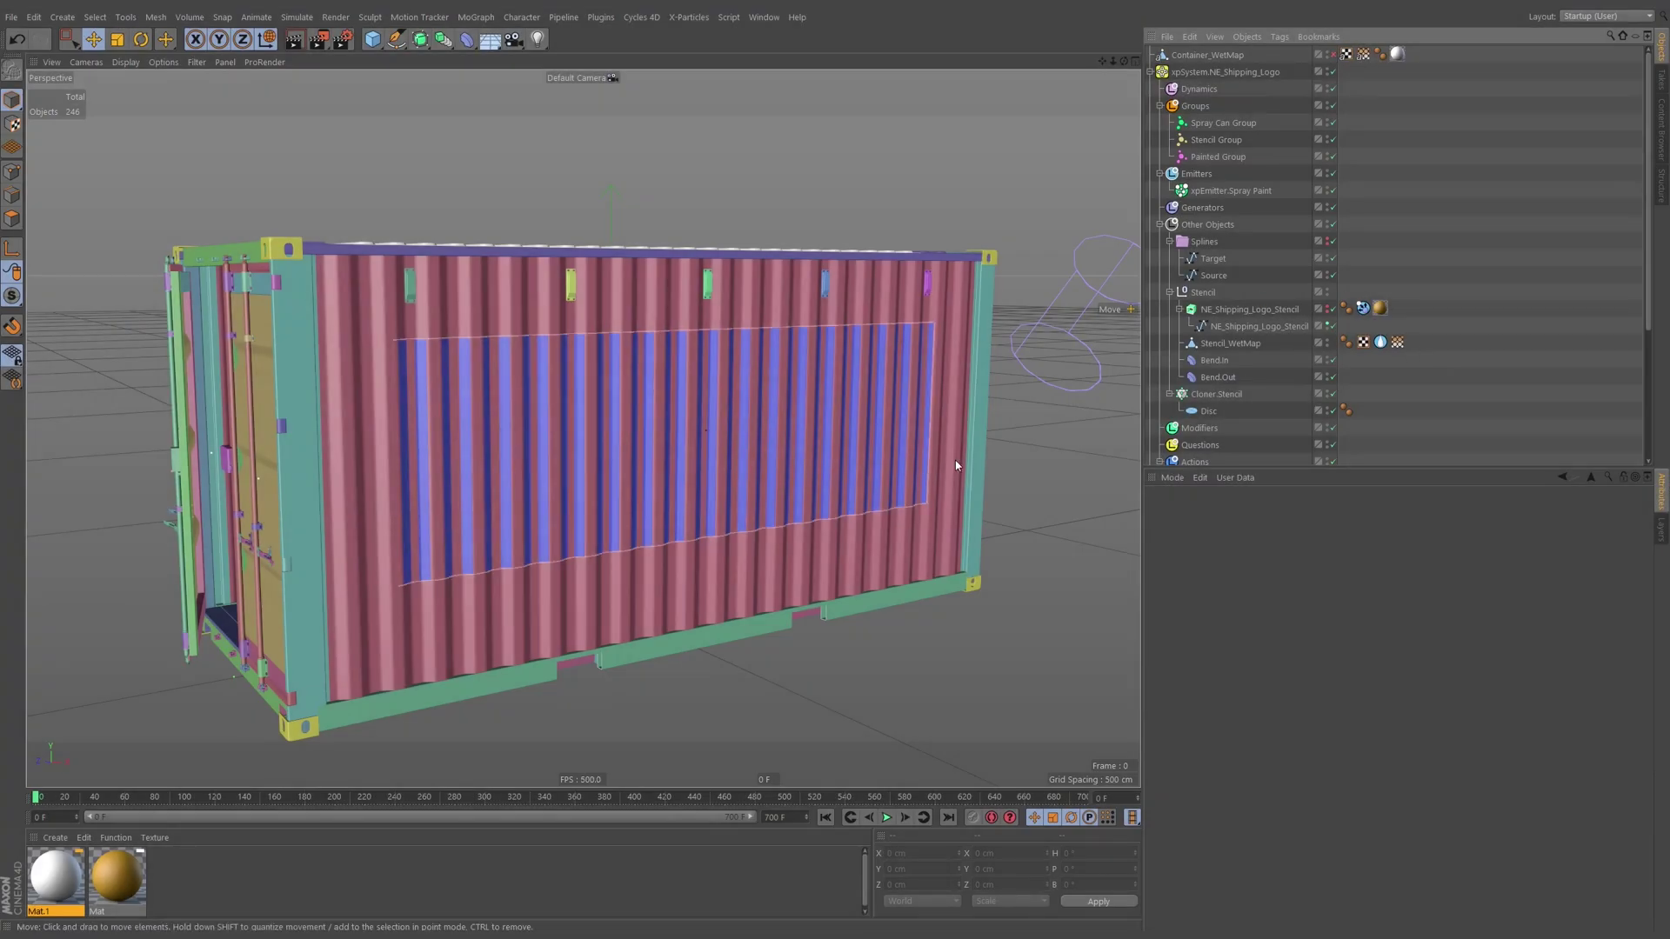
Disable the xpWetMap tag on Stencil_WetMap and turn off the xpEmitter.Spray Paint emitter.
left_click(1380, 342)
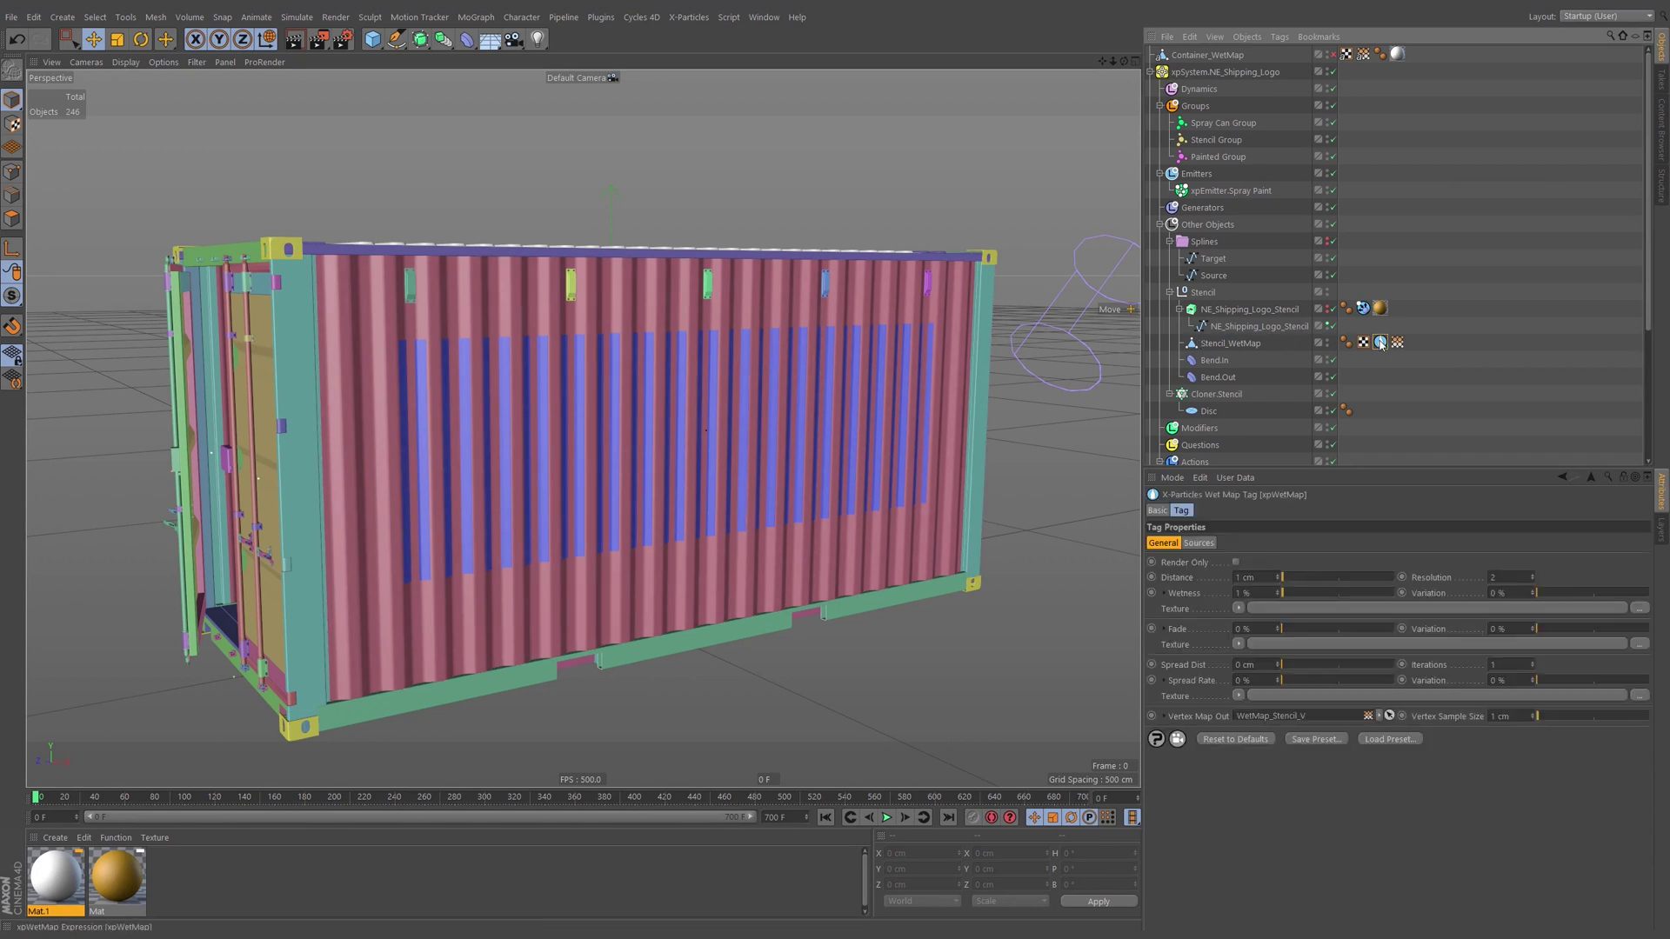
left_click(1158, 511)
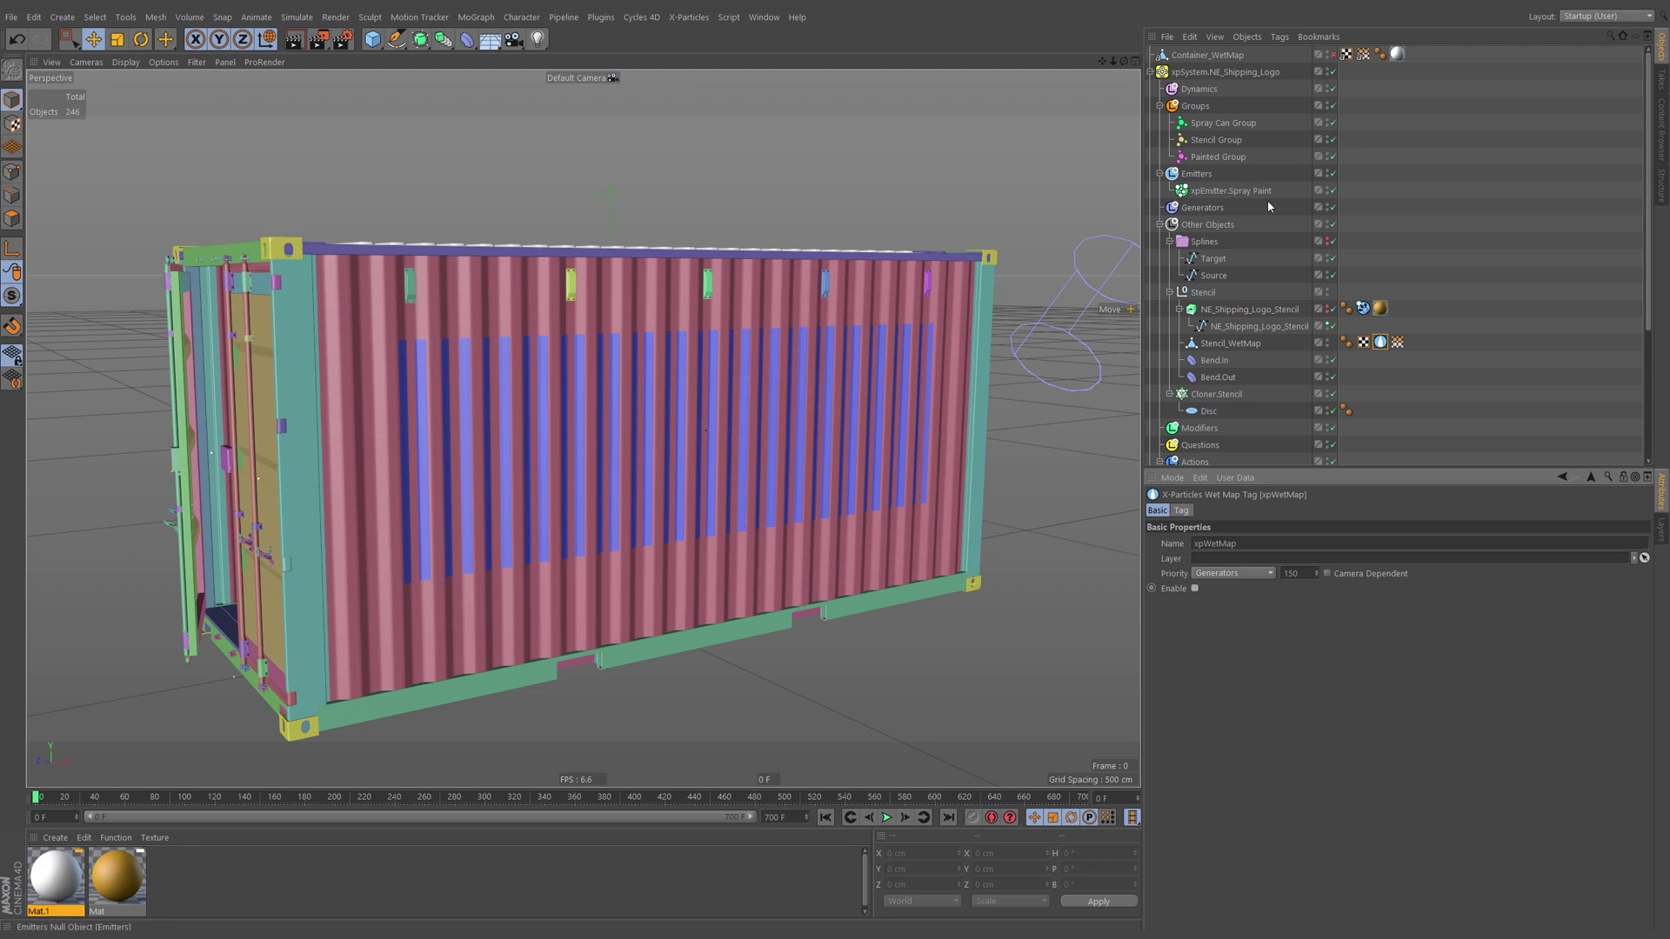
left_click(1332, 191)
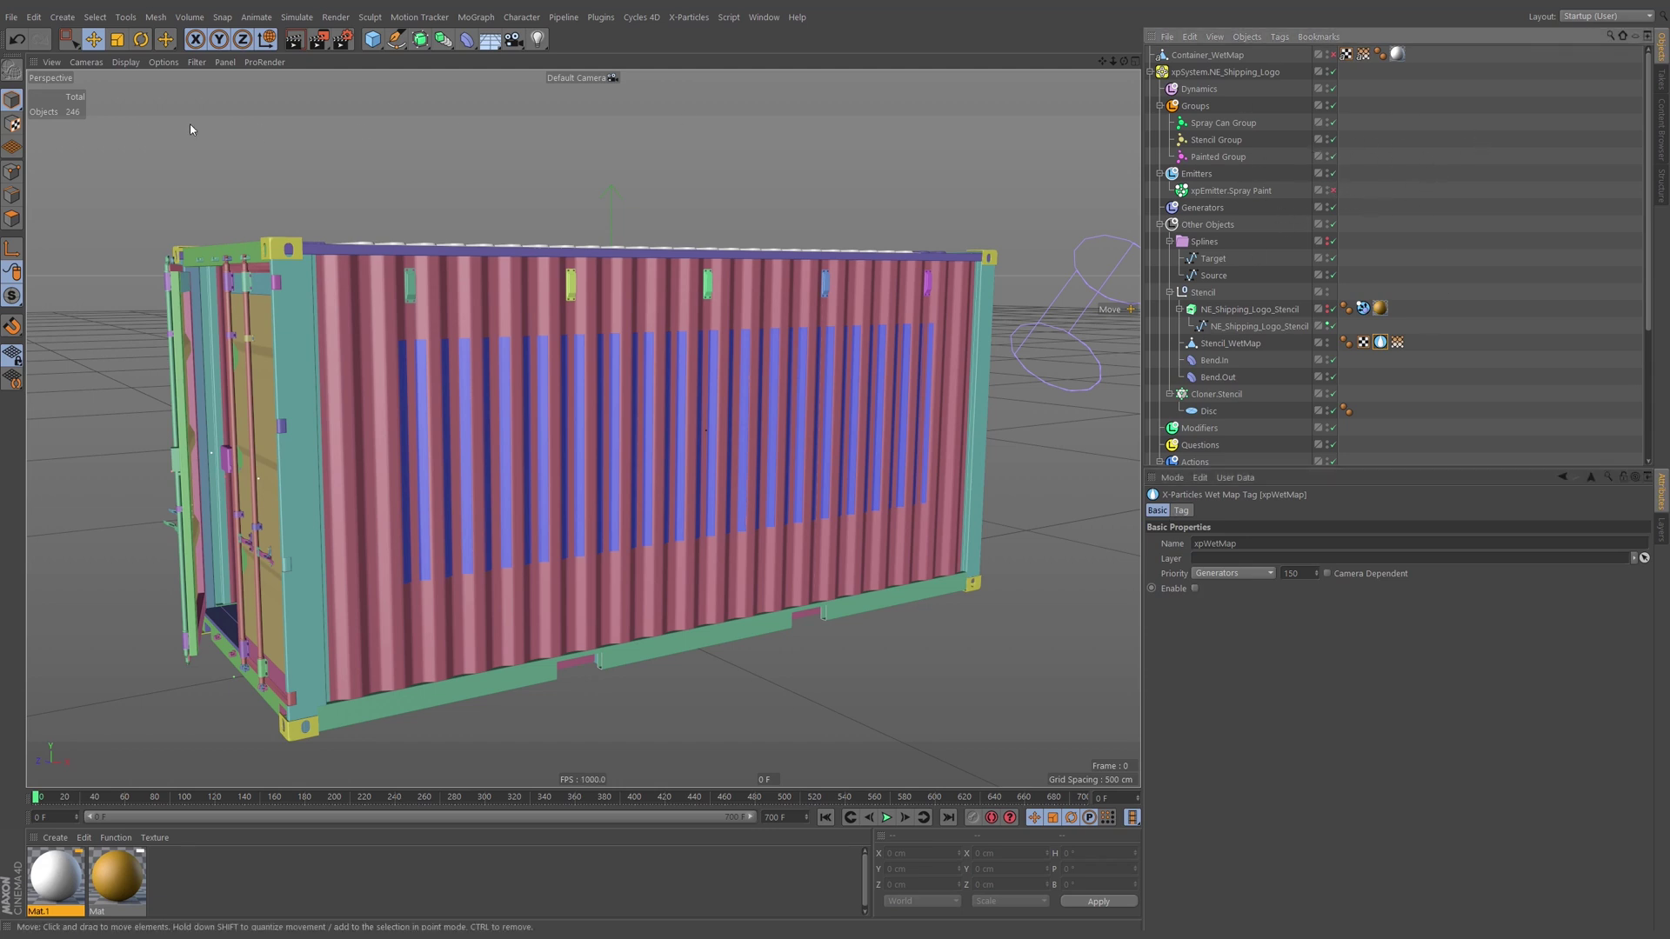
Merge xppt_pfx_06_Draw_With_Particles_03-Stencil_WetMap.abc into the scene with the default Alembic import settings.
left_click(12, 17)
left_click(39, 68)
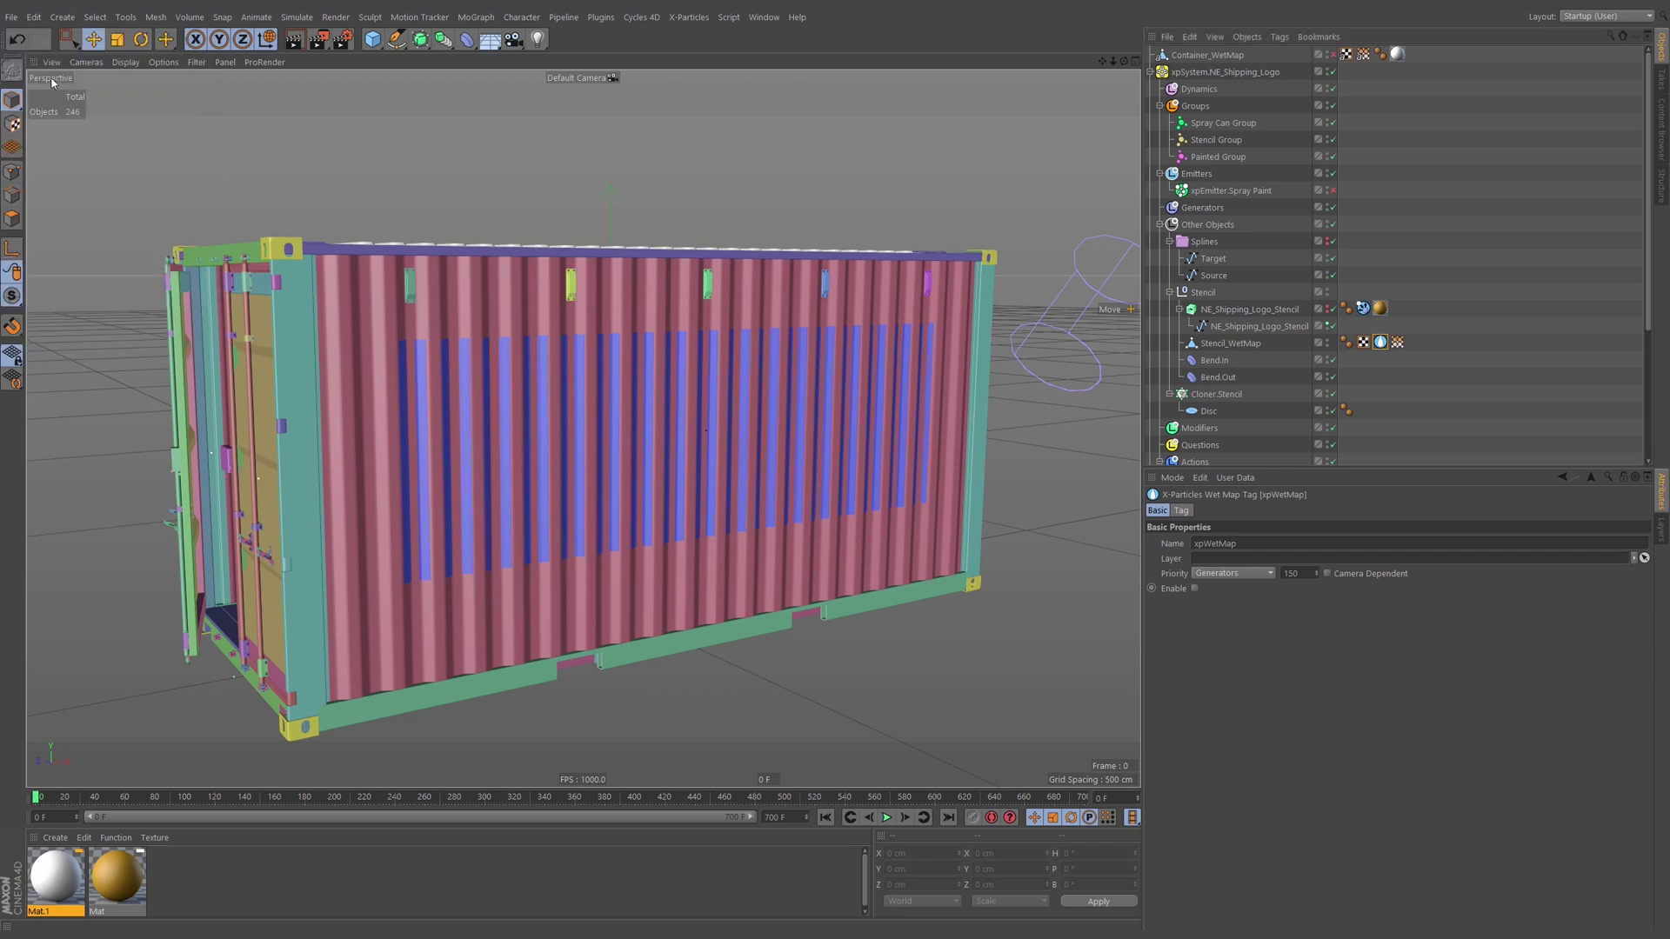
left_click(737, 337)
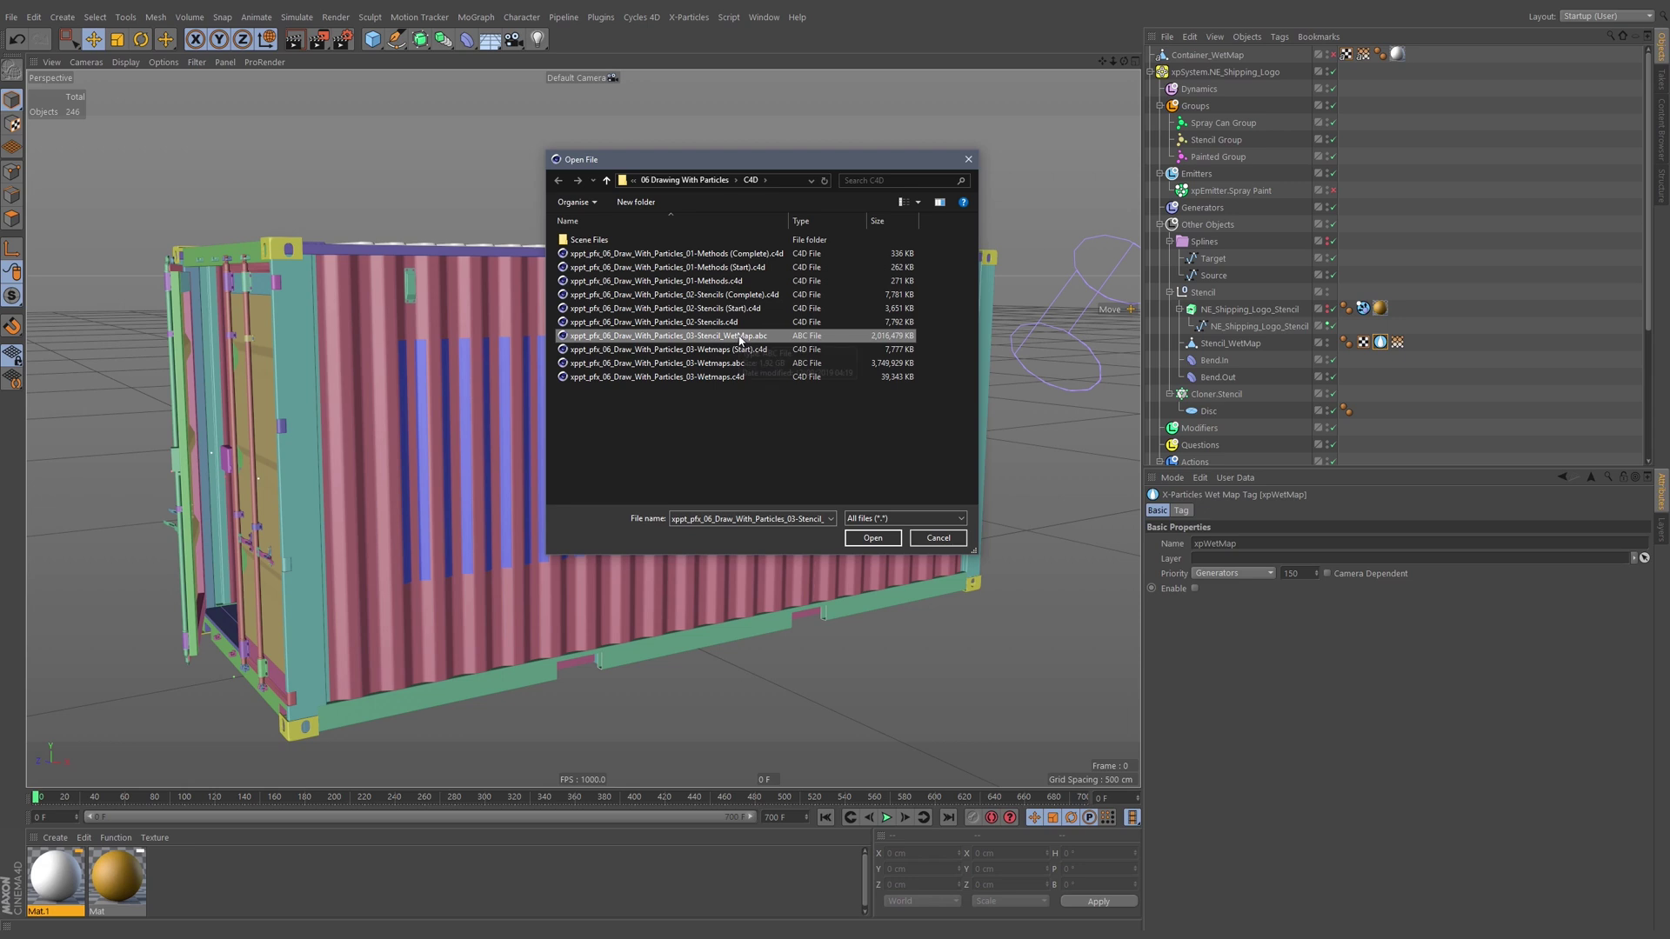
double_click(740, 338)
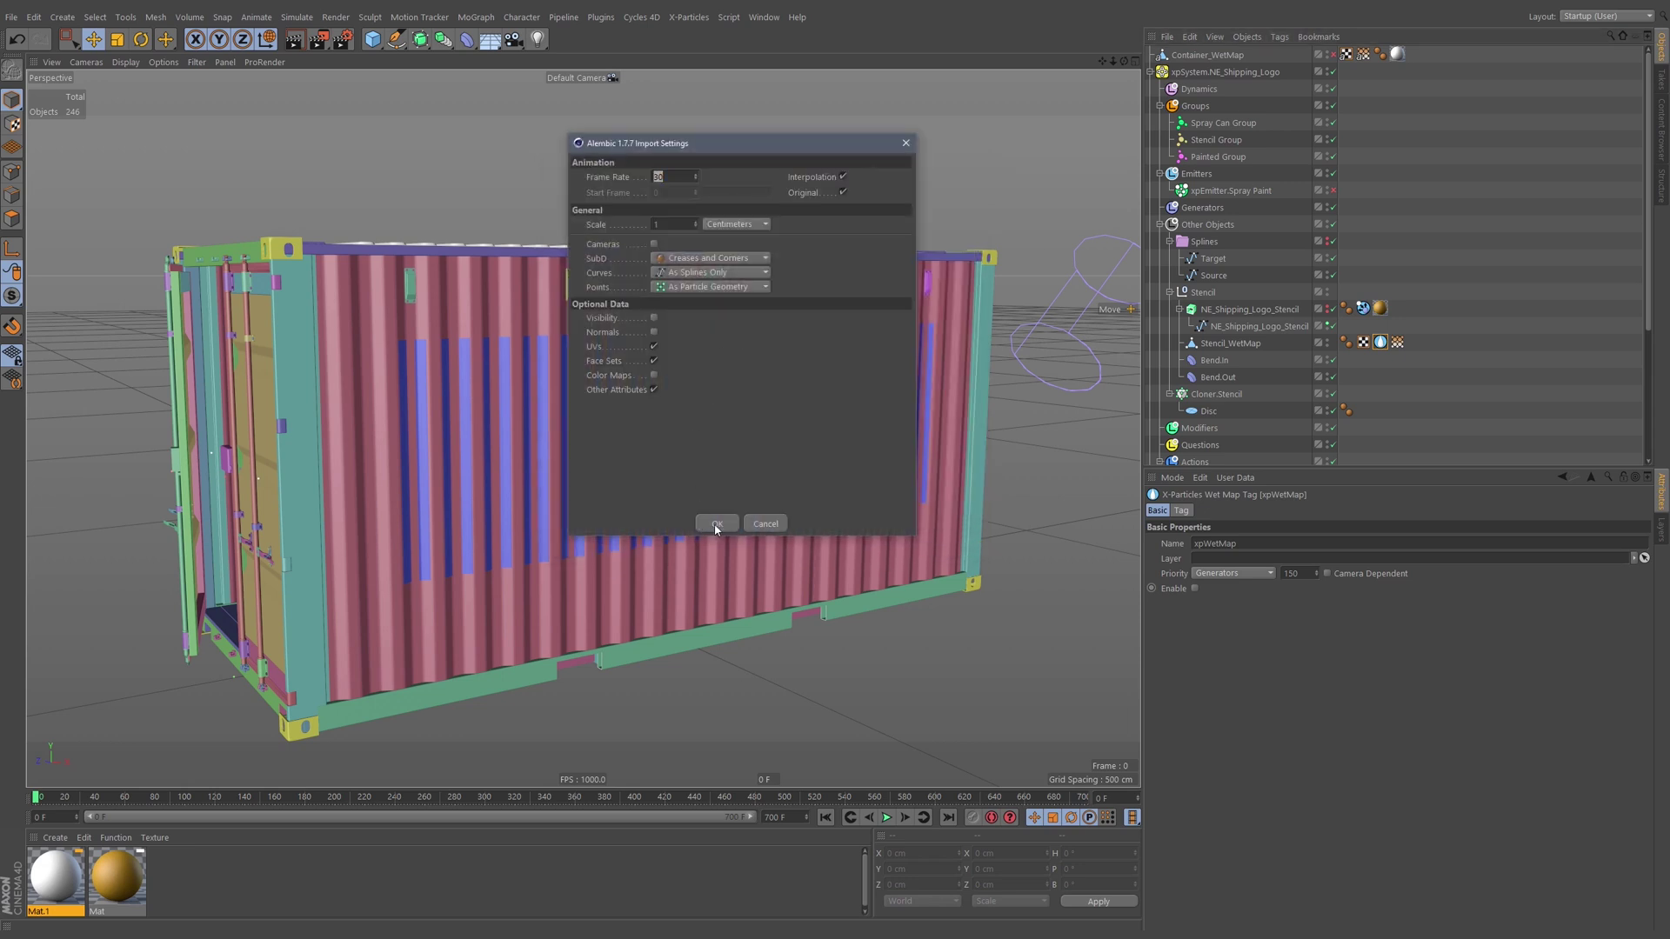
left_click(715, 525)
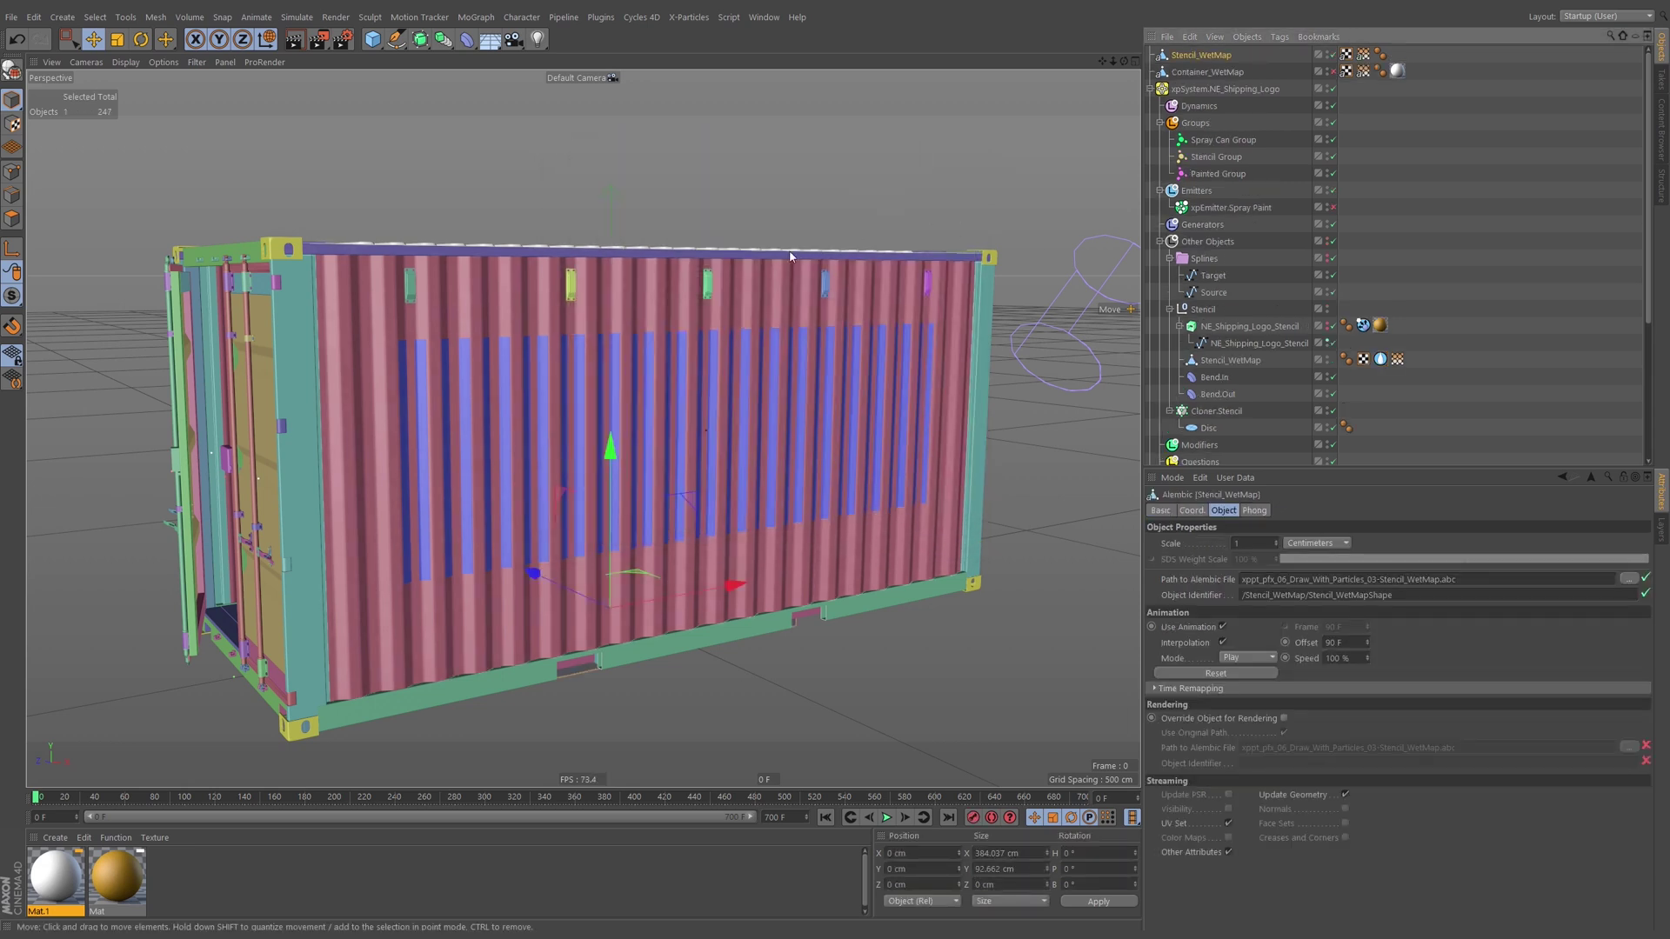
Offset the imported Stencil_WetMap Alembic to about Y 22.74 cm, Z -157 cm and scrub to frame 179 to check its vertex map.
left_click_drag(533, 576, 665, 638)
left_click_drag(37, 796, 233, 807)
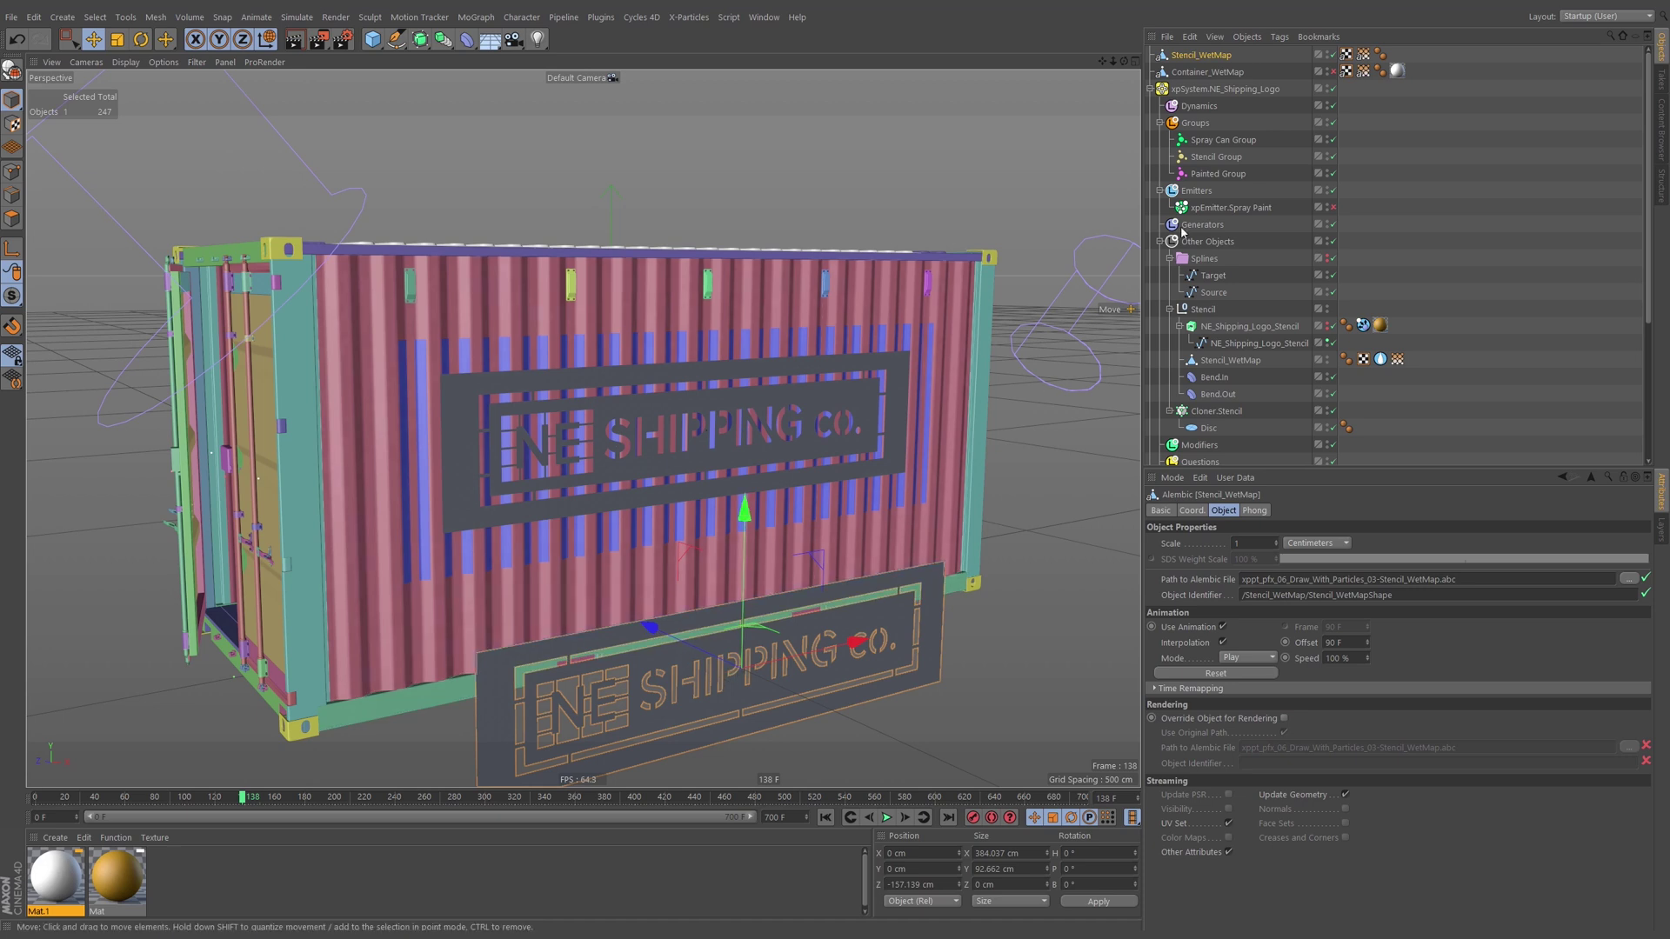
left_click(1363, 55)
left_click_drag(244, 797, 304, 835)
left_click(1205, 55)
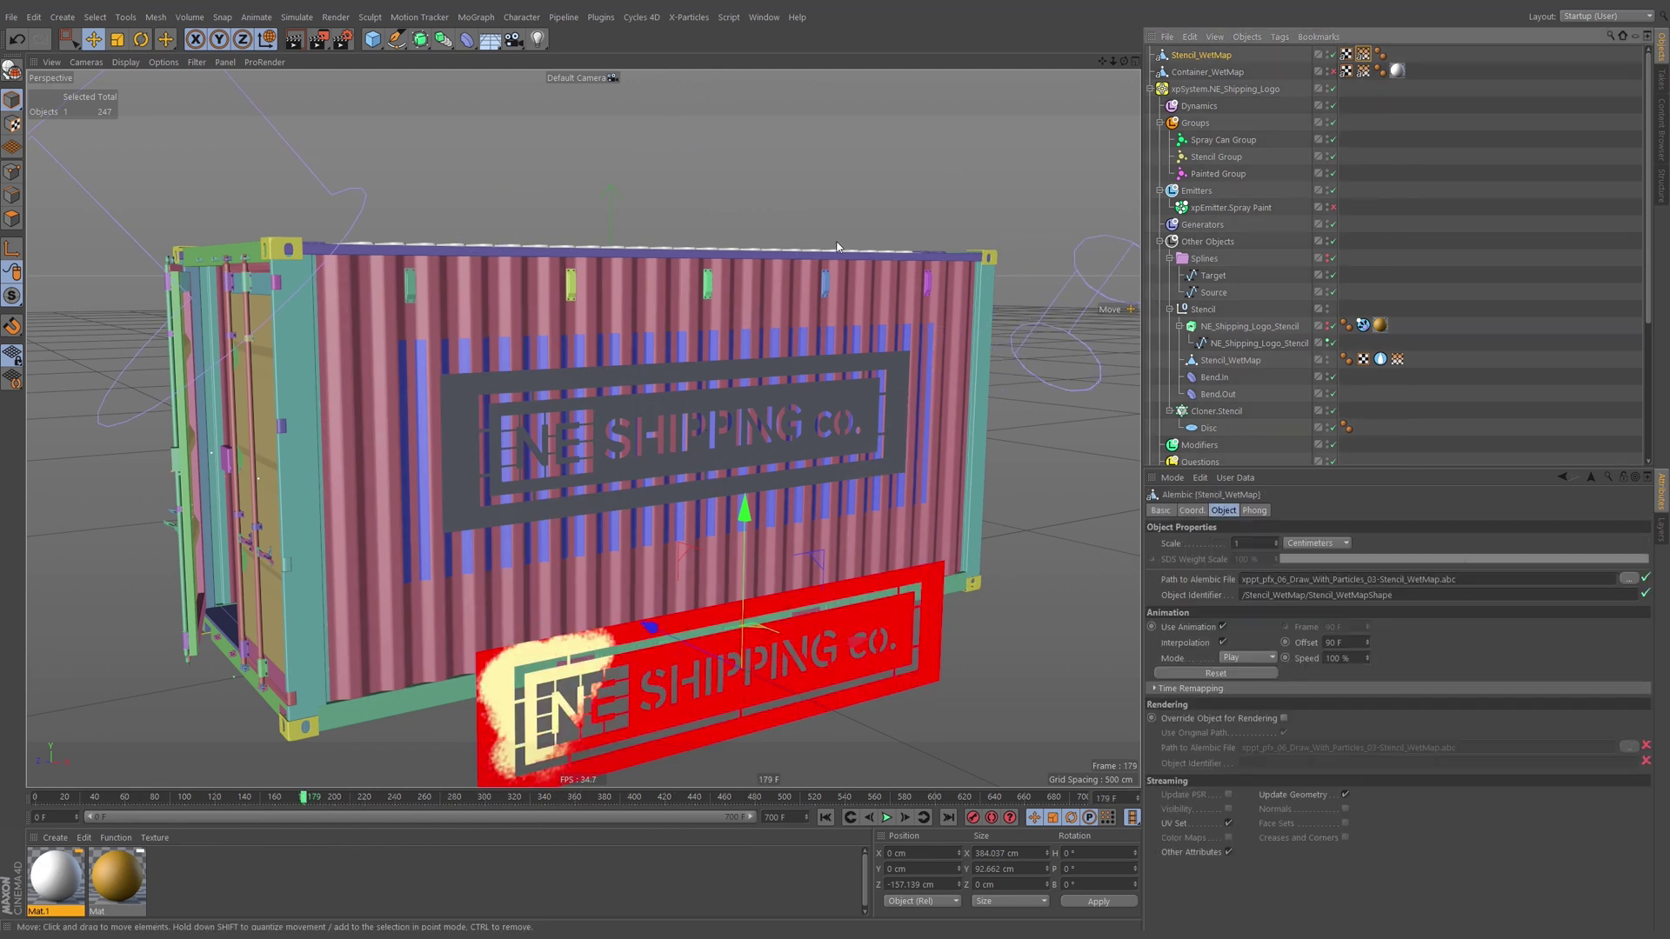
mouse_move(745, 559)
left_mouse_down()
mouse_move(787, 206)
mouse_move(789, 628)
mouse_move(774, 403)
mouse_move(773, 570)
left_mouse_up()
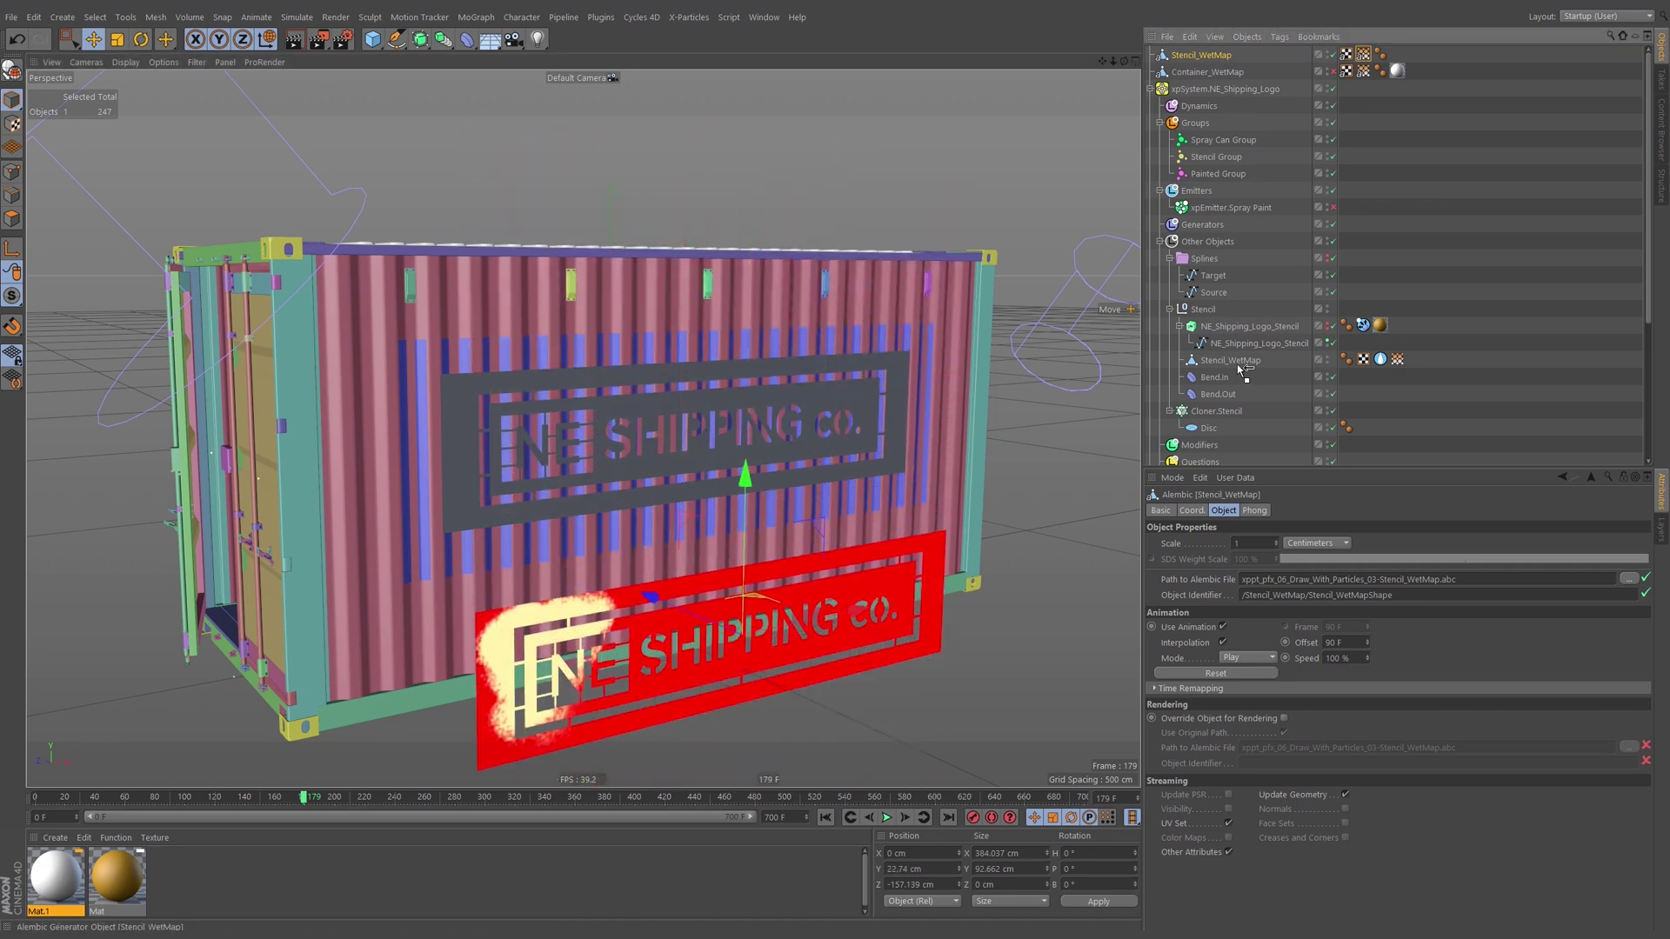
Place the Stencil_WetMap Alembic in the Stencil null beneath the original Stencil_WetMap and reset its PSR.
key("ctrl+z")
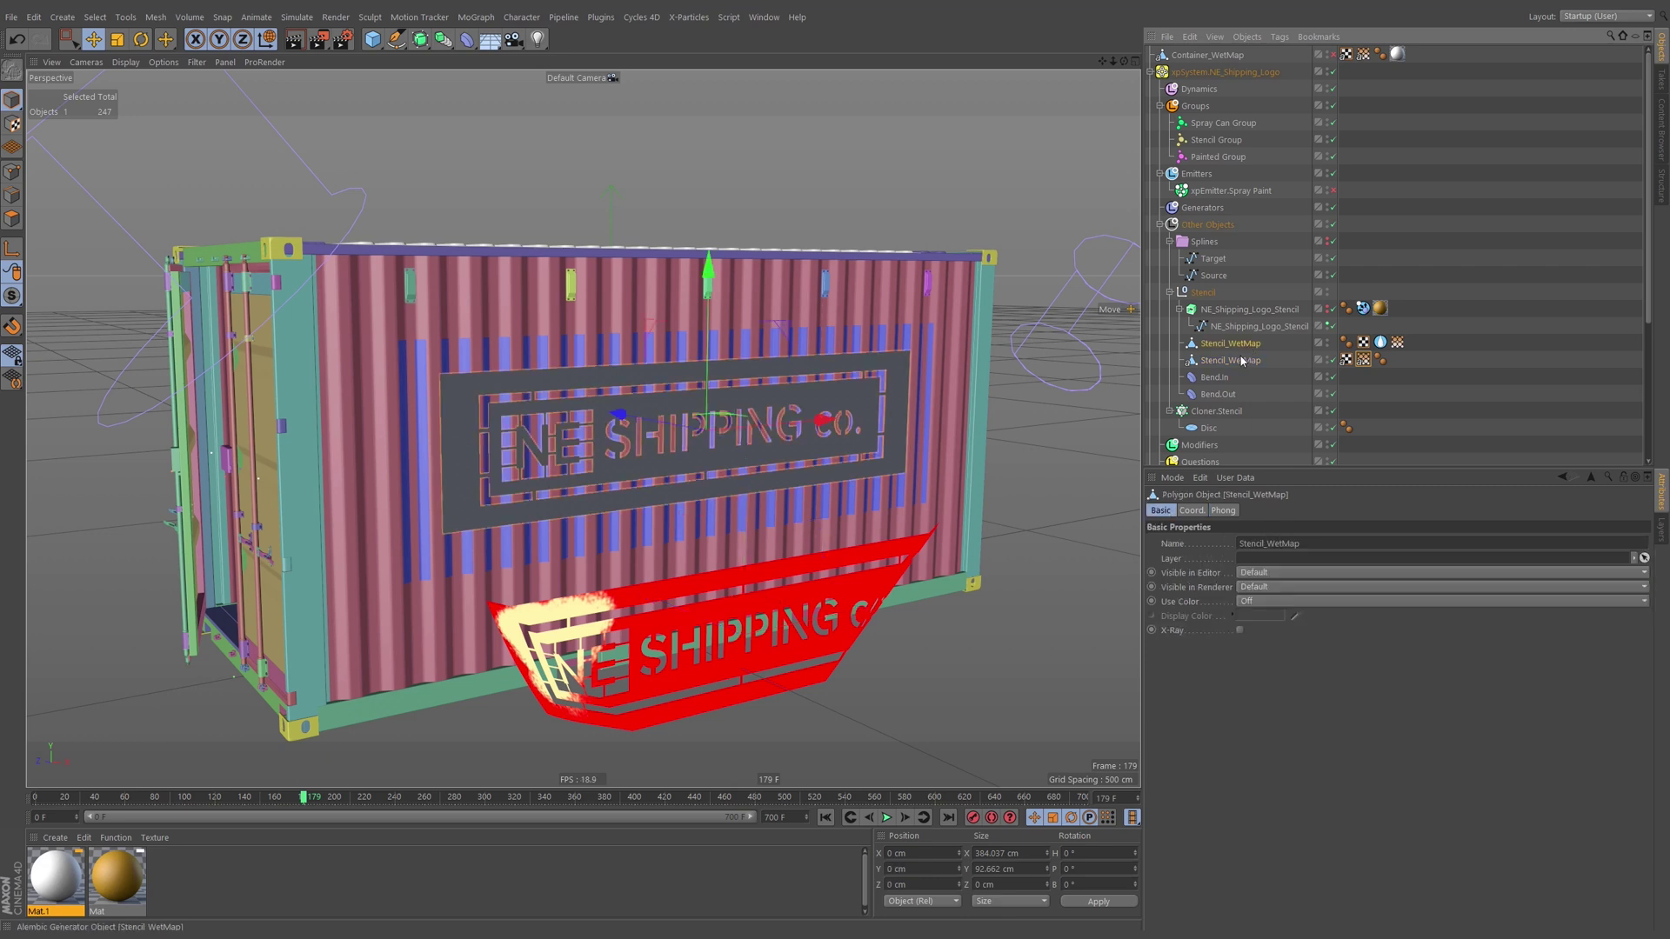
left_click(1244, 361)
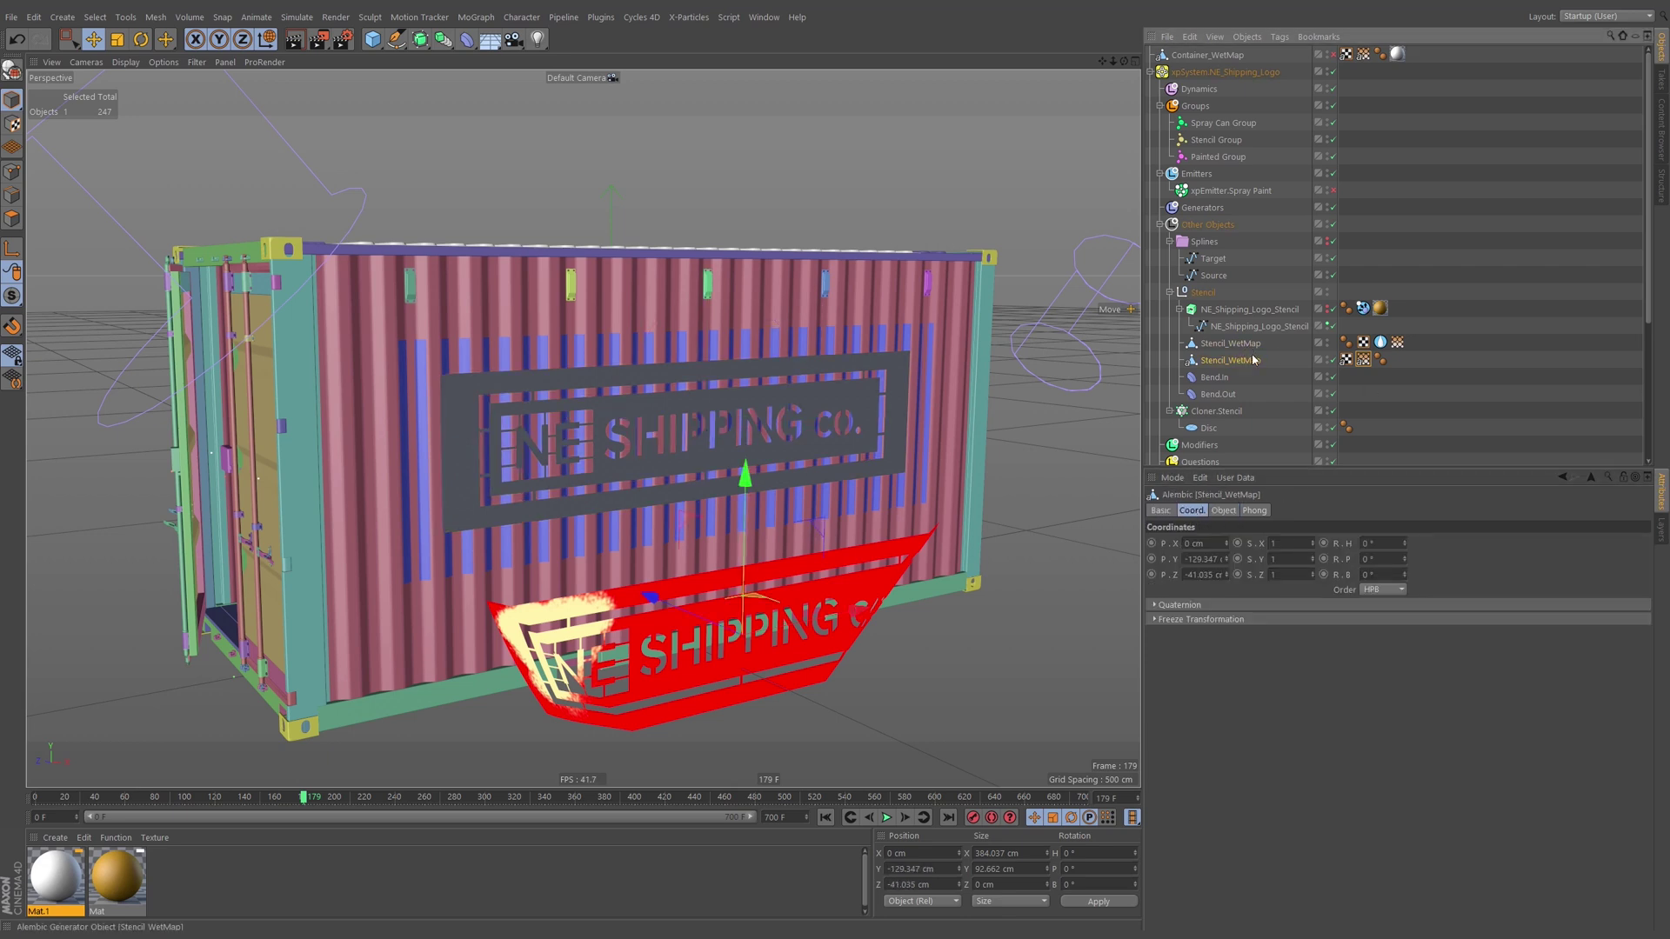
key("shift+c")
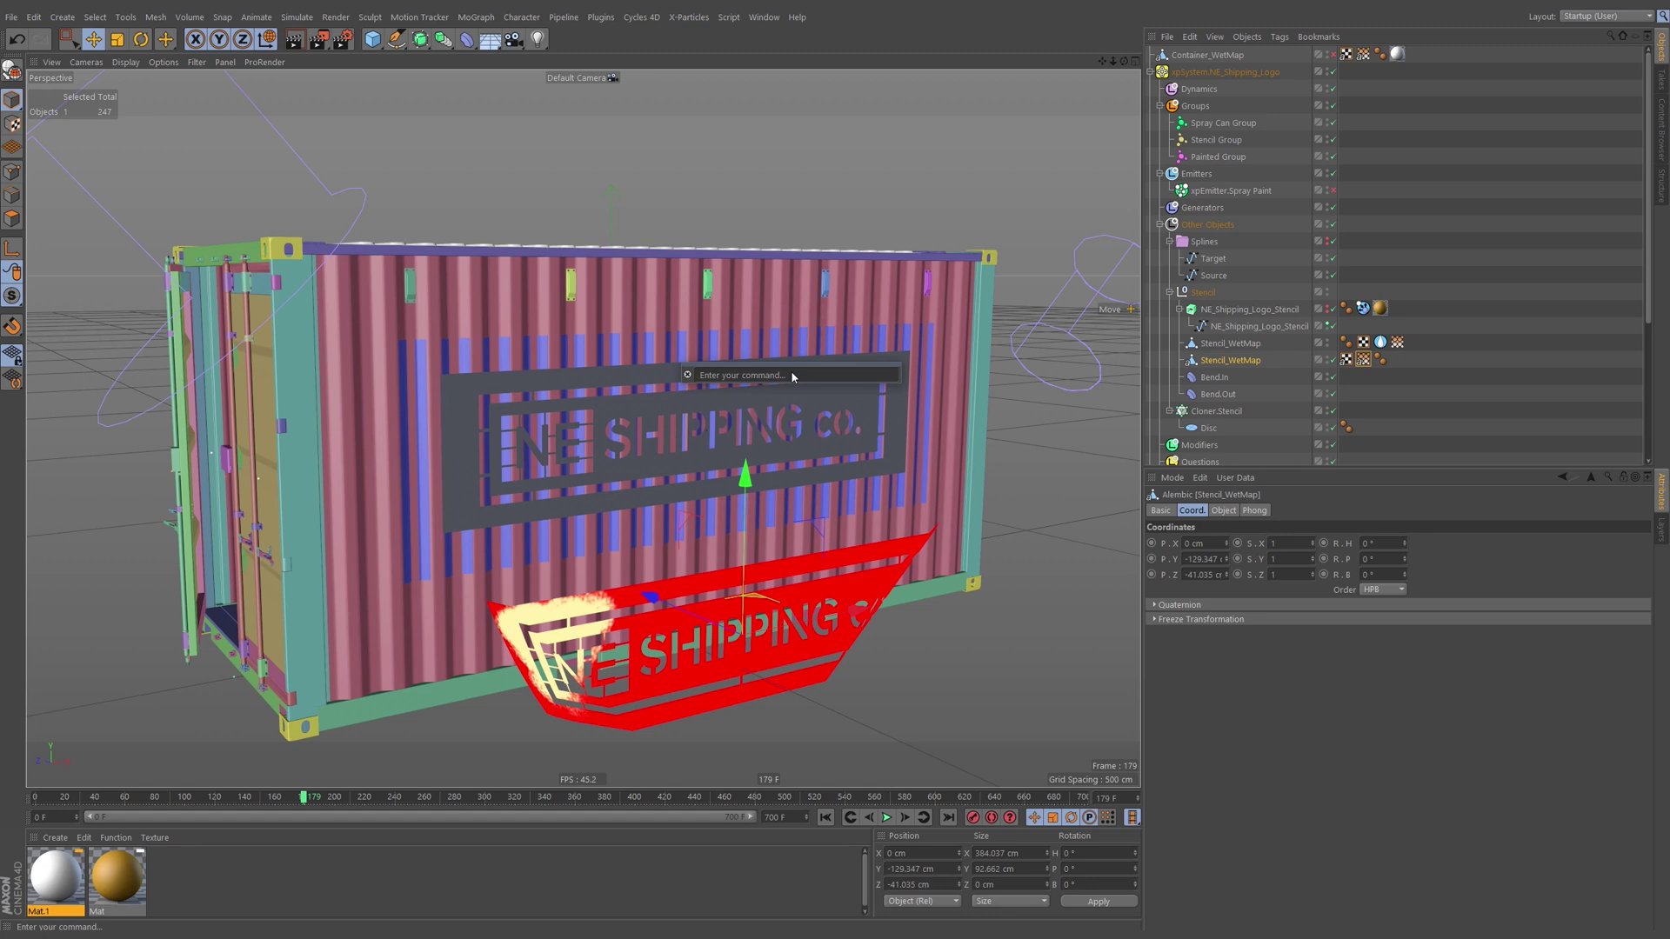
type("psr")
key("Return")
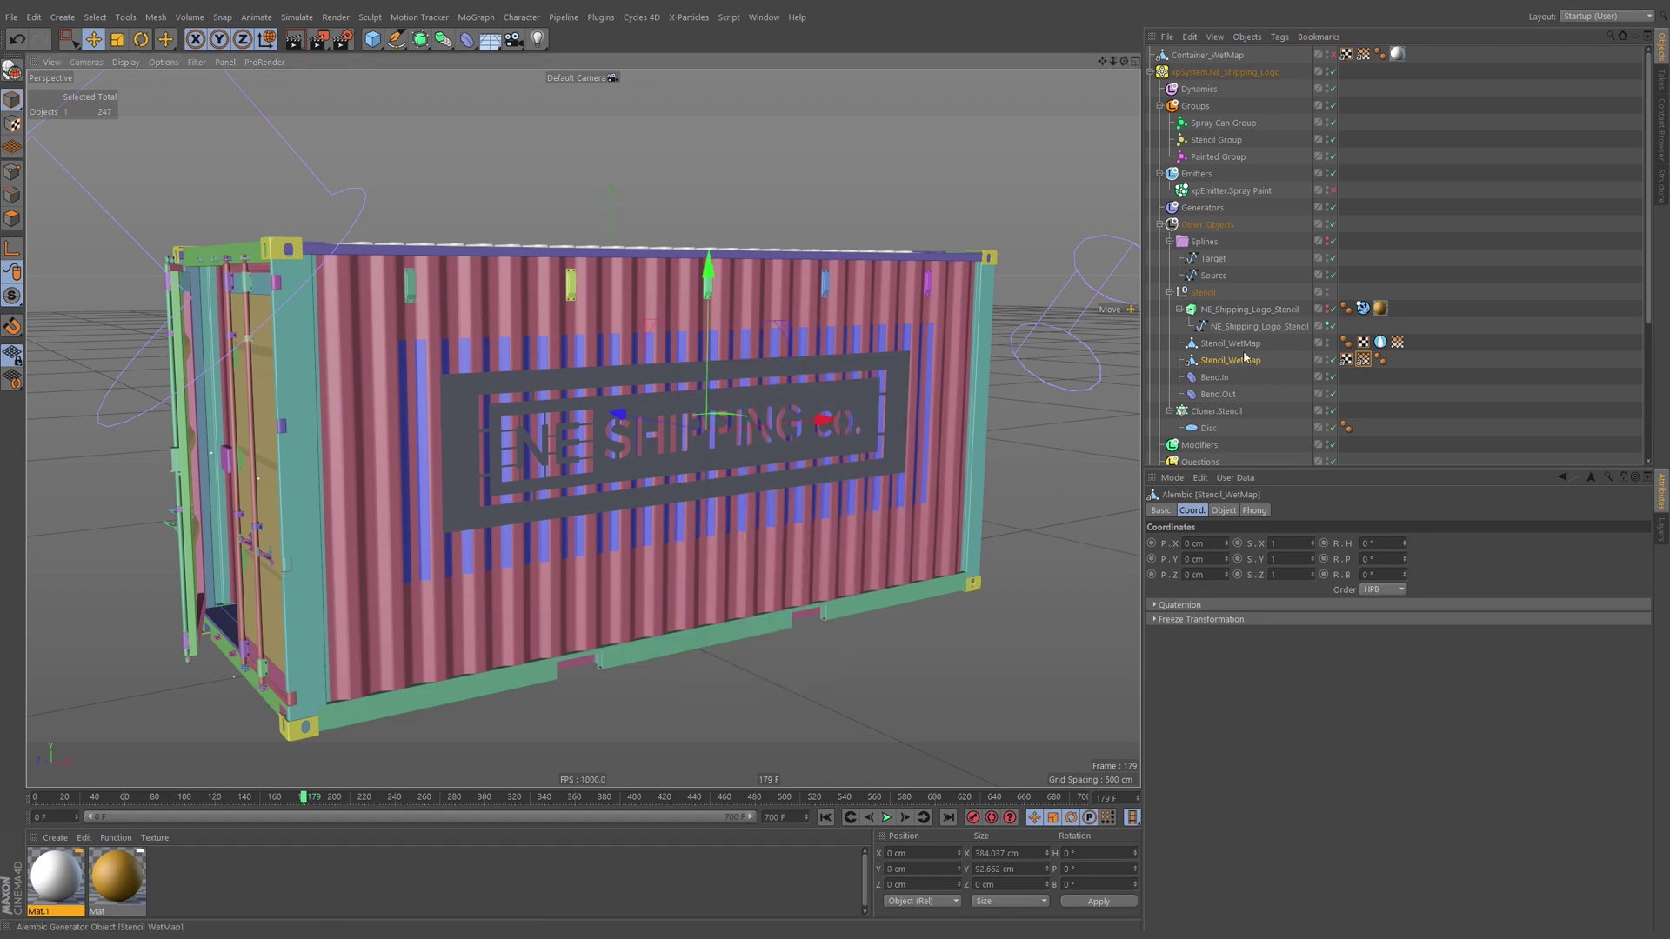
Hide the original Stencil_WetMap in the viewport and scrub to frame 426 to check the Alembic's vertex map.
left_click(1327, 345)
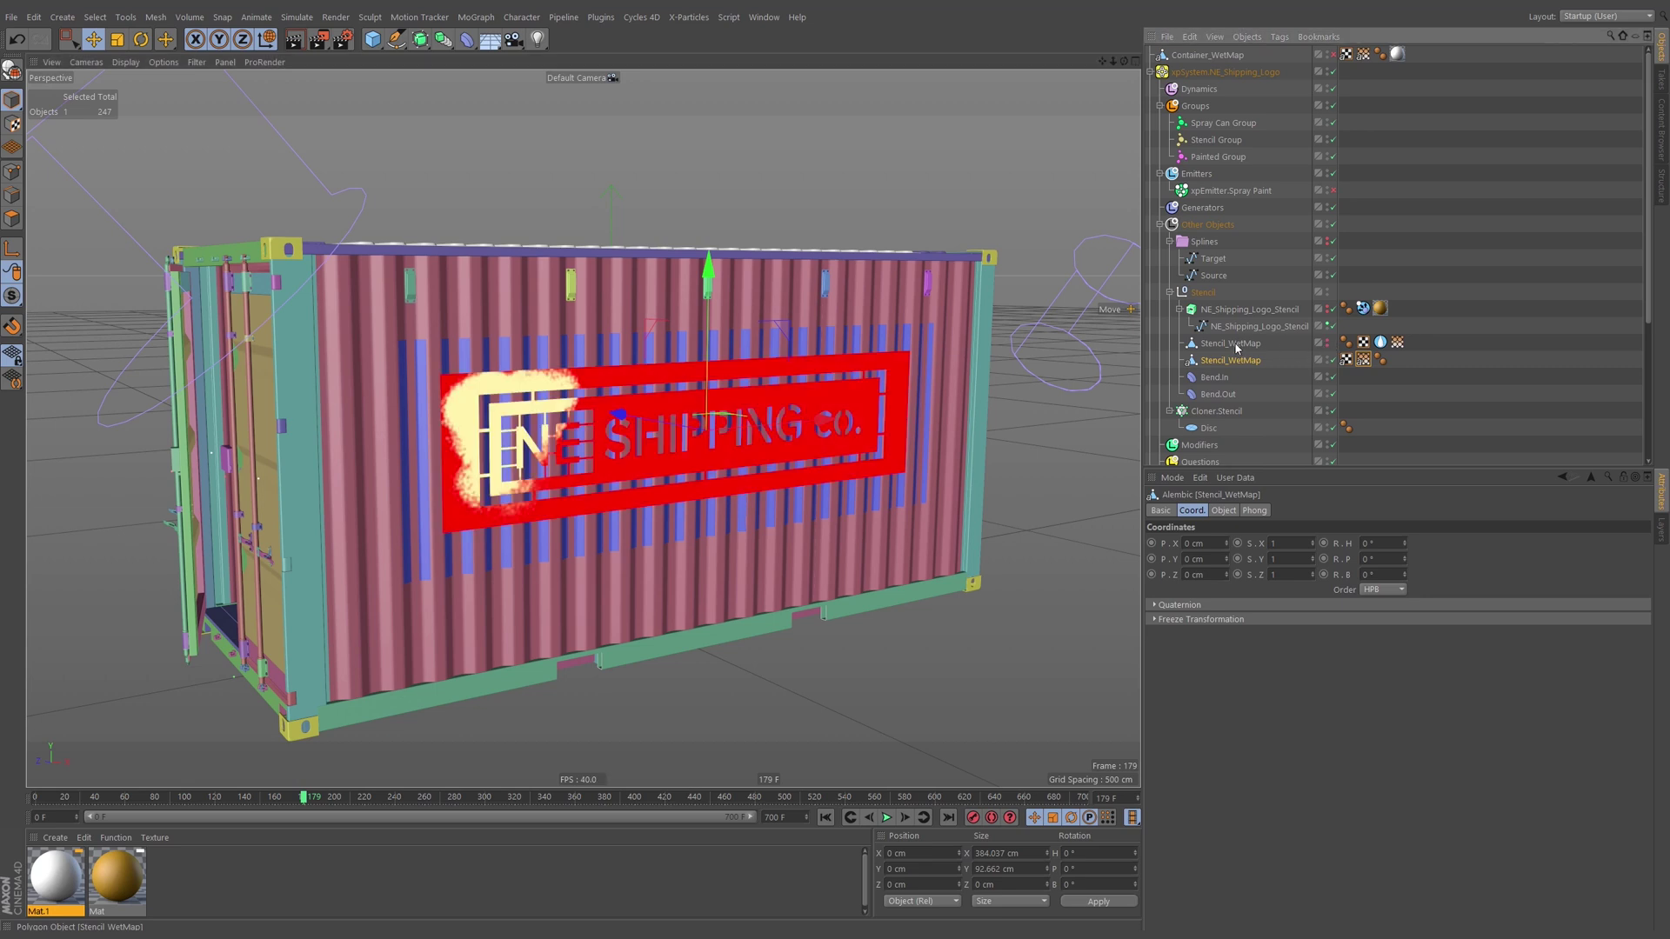
mouse_move(221, 799)
left_mouse_down()
mouse_move(39, 809)
mouse_move(348, 823)
mouse_move(917, 812)
mouse_move(578, 816)
mouse_move(818, 826)
mouse_move(391, 848)
mouse_move(812, 848)
mouse_move(574, 841)
mouse_move(735, 838)
left_mouse_up()
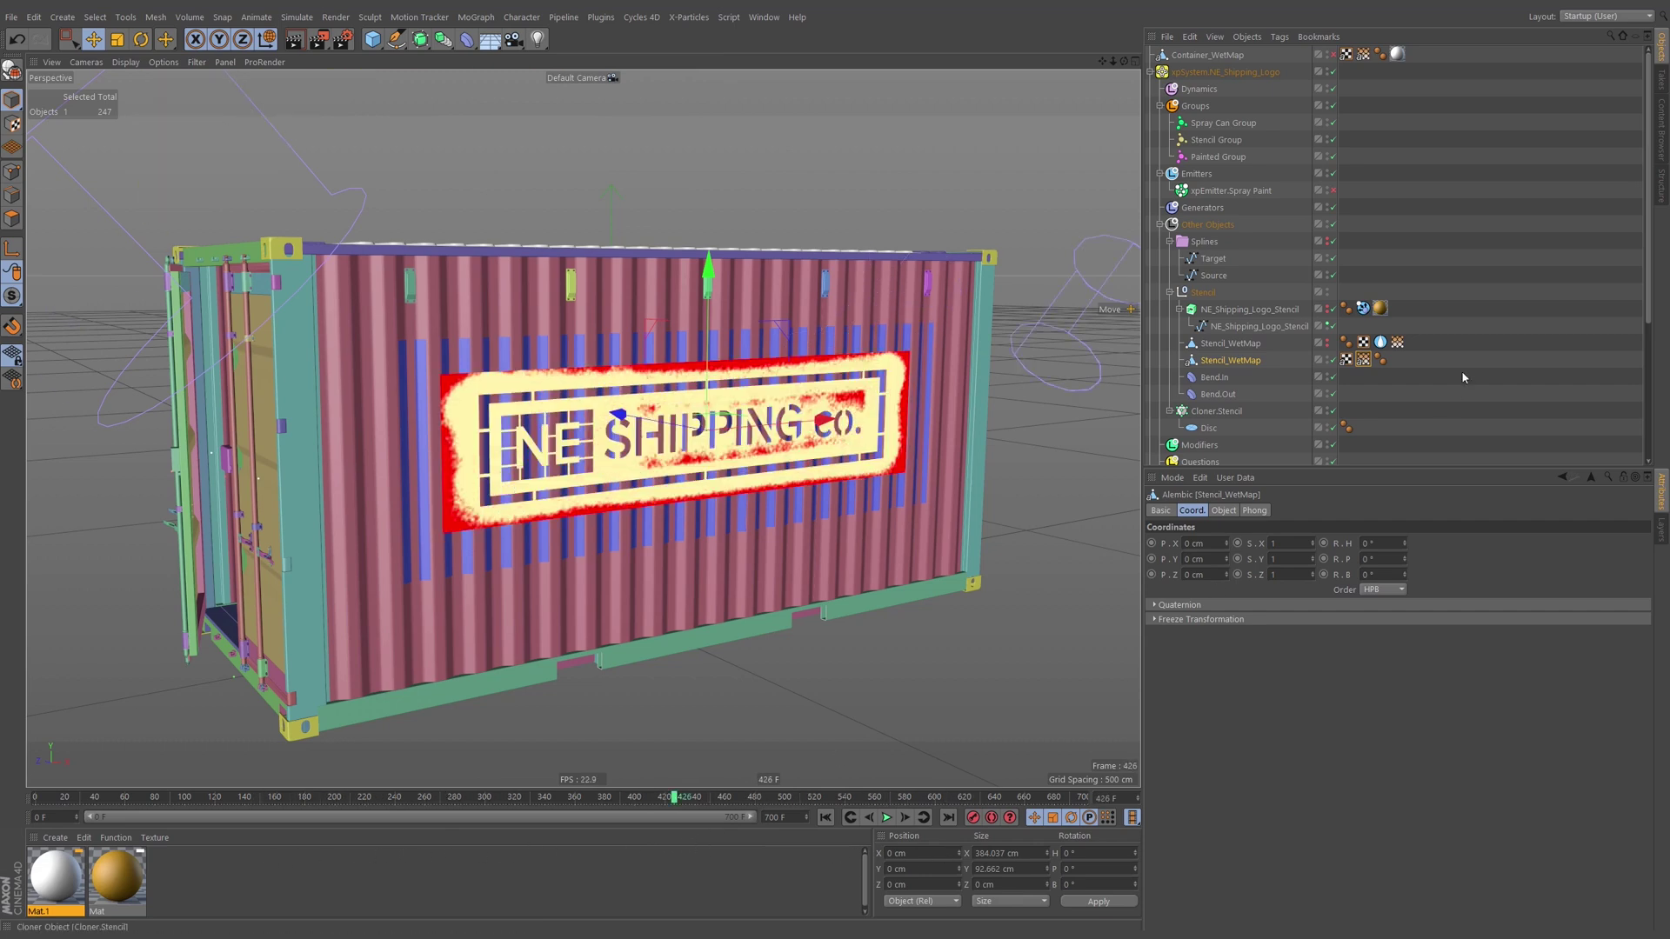
left_click(1455, 400)
left_click_drag(94, 886, 1255, 362, "ctrl")
double_click(109, 912)
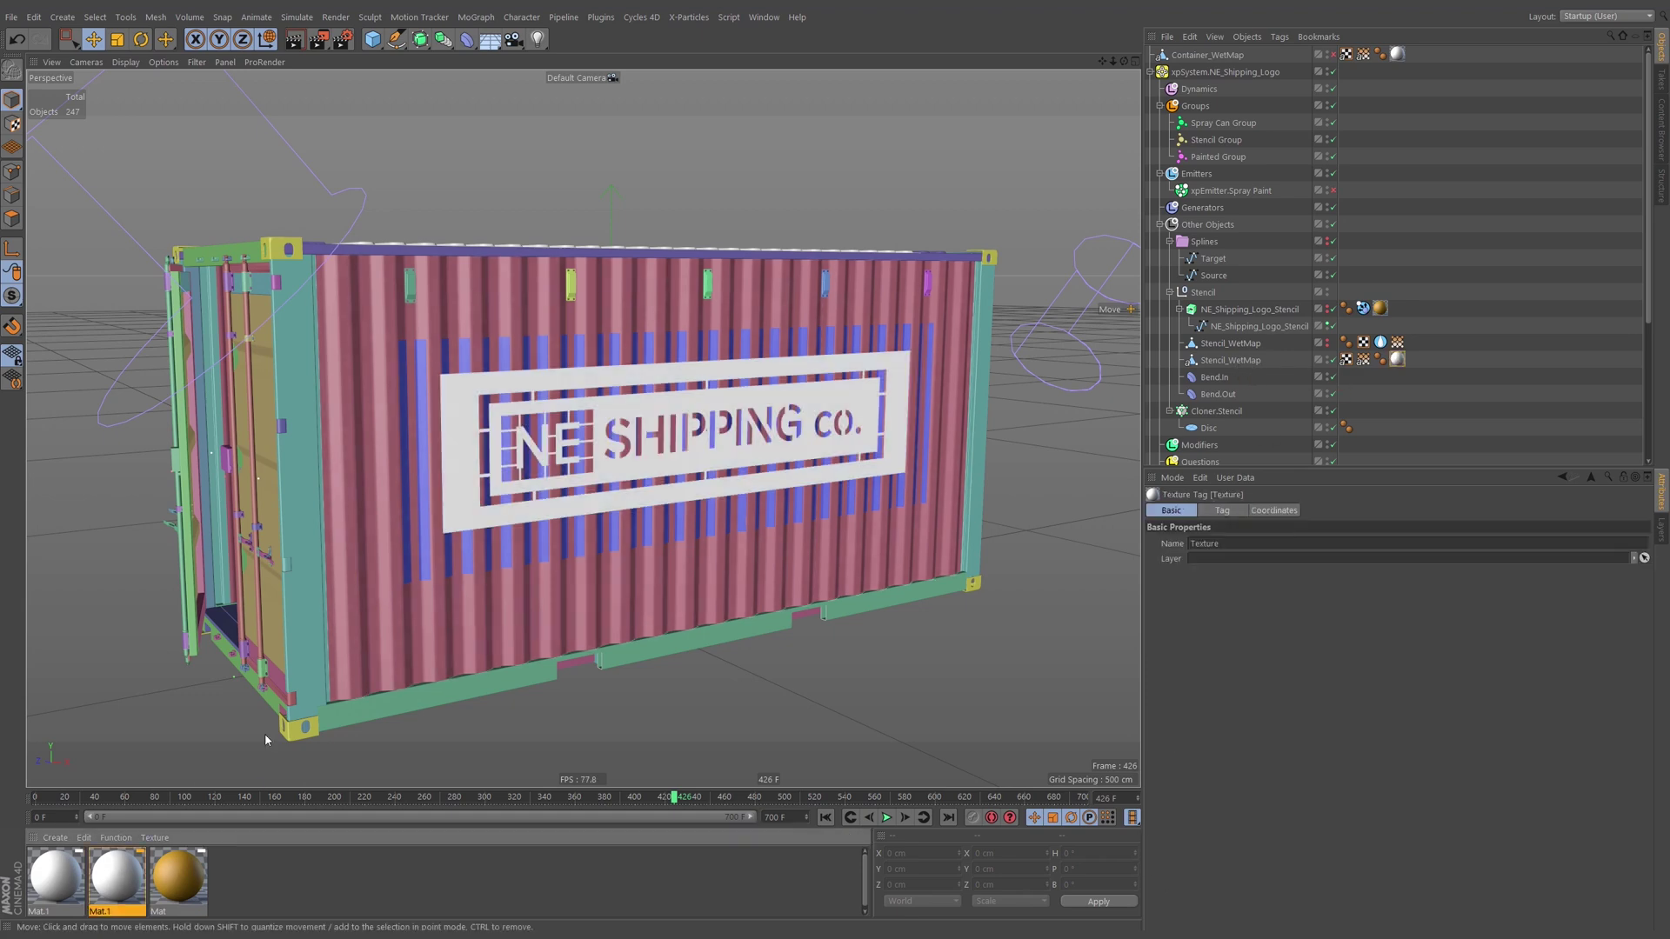
double_click(116, 880)
left_click_drag(501, 73, 1193, 23)
left_click(939, 315)
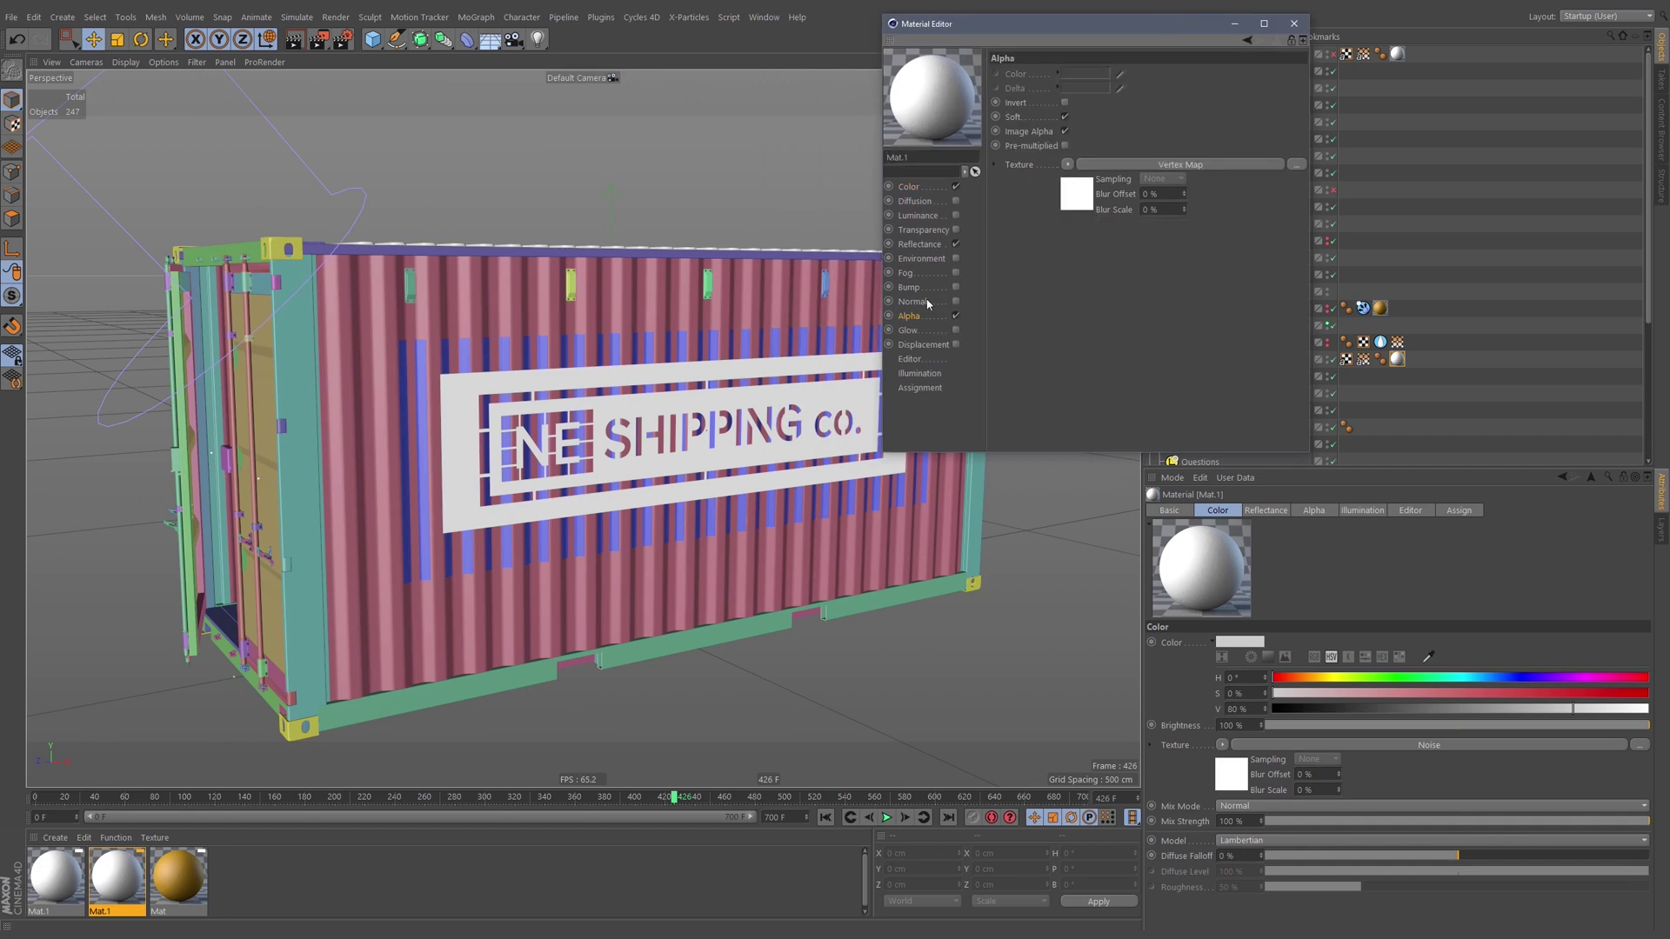
left_click(1068, 164)
left_click(956, 315)
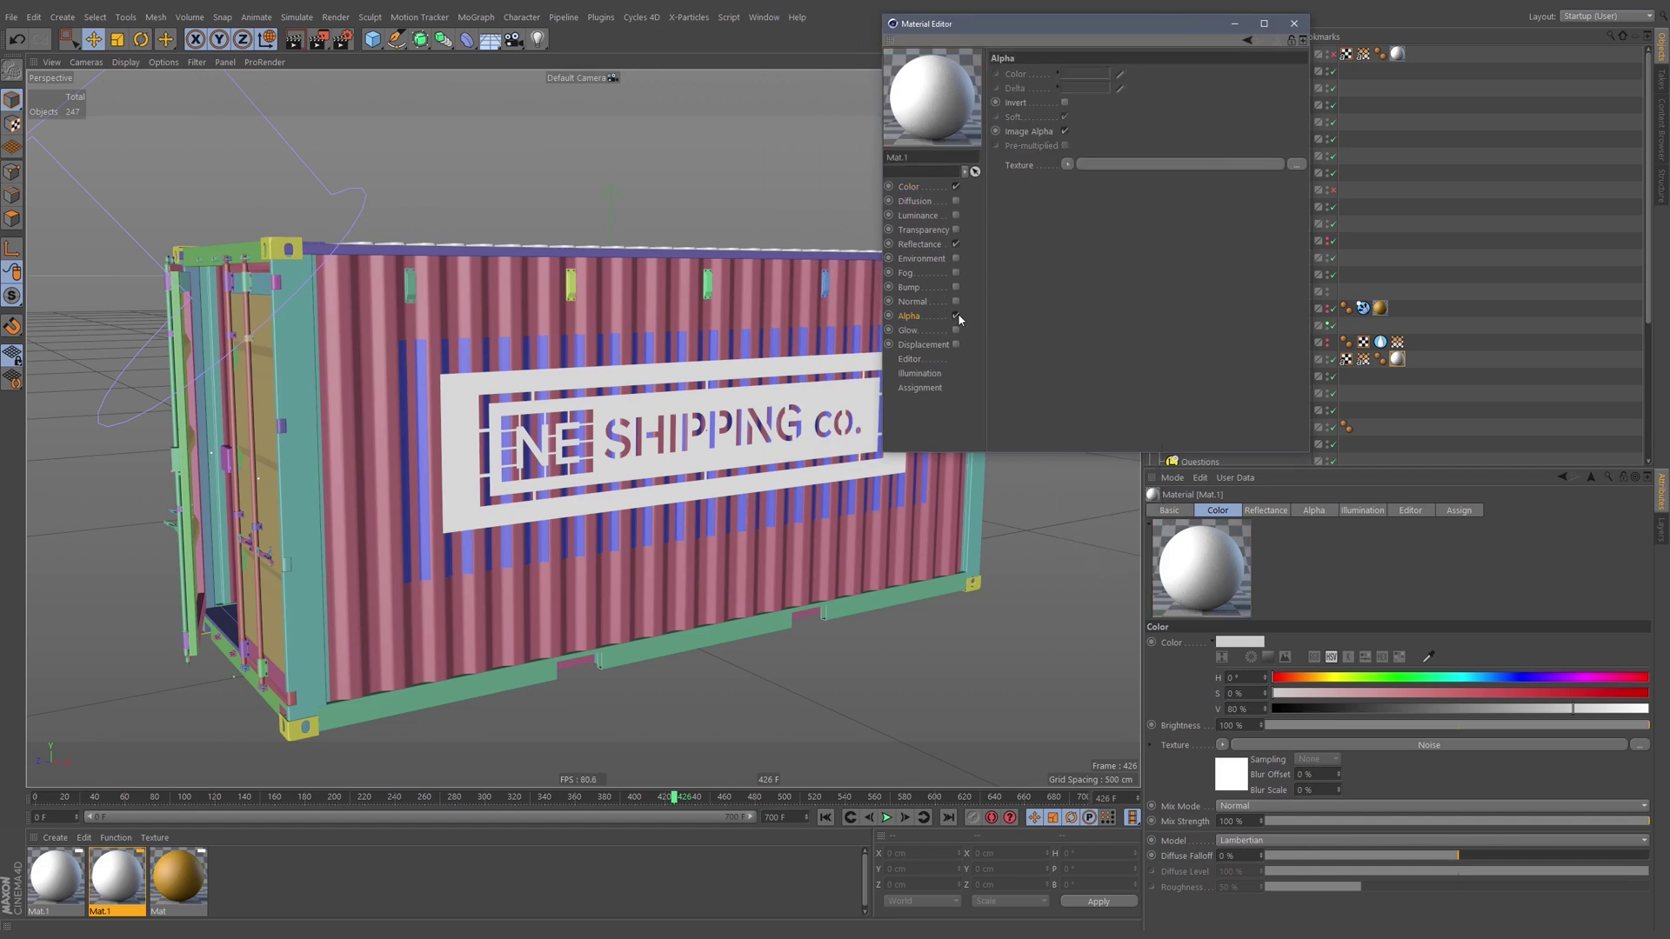
left_click(936, 186)
left_click(926, 358)
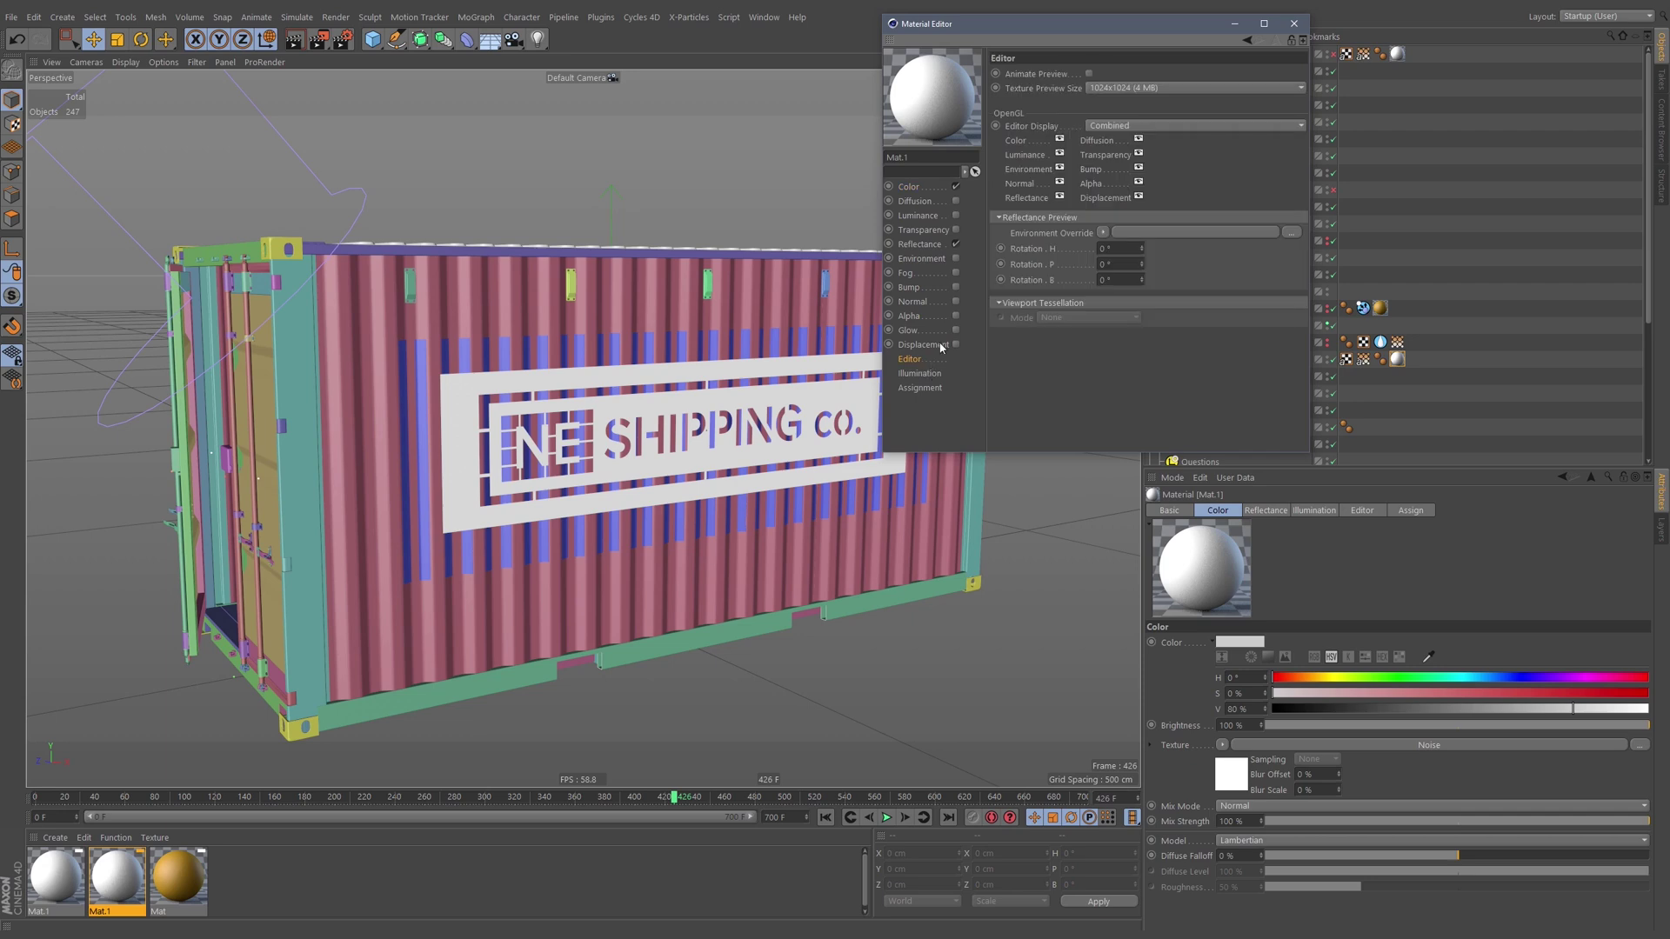
left_click(1123, 91)
left_click(102, 869)
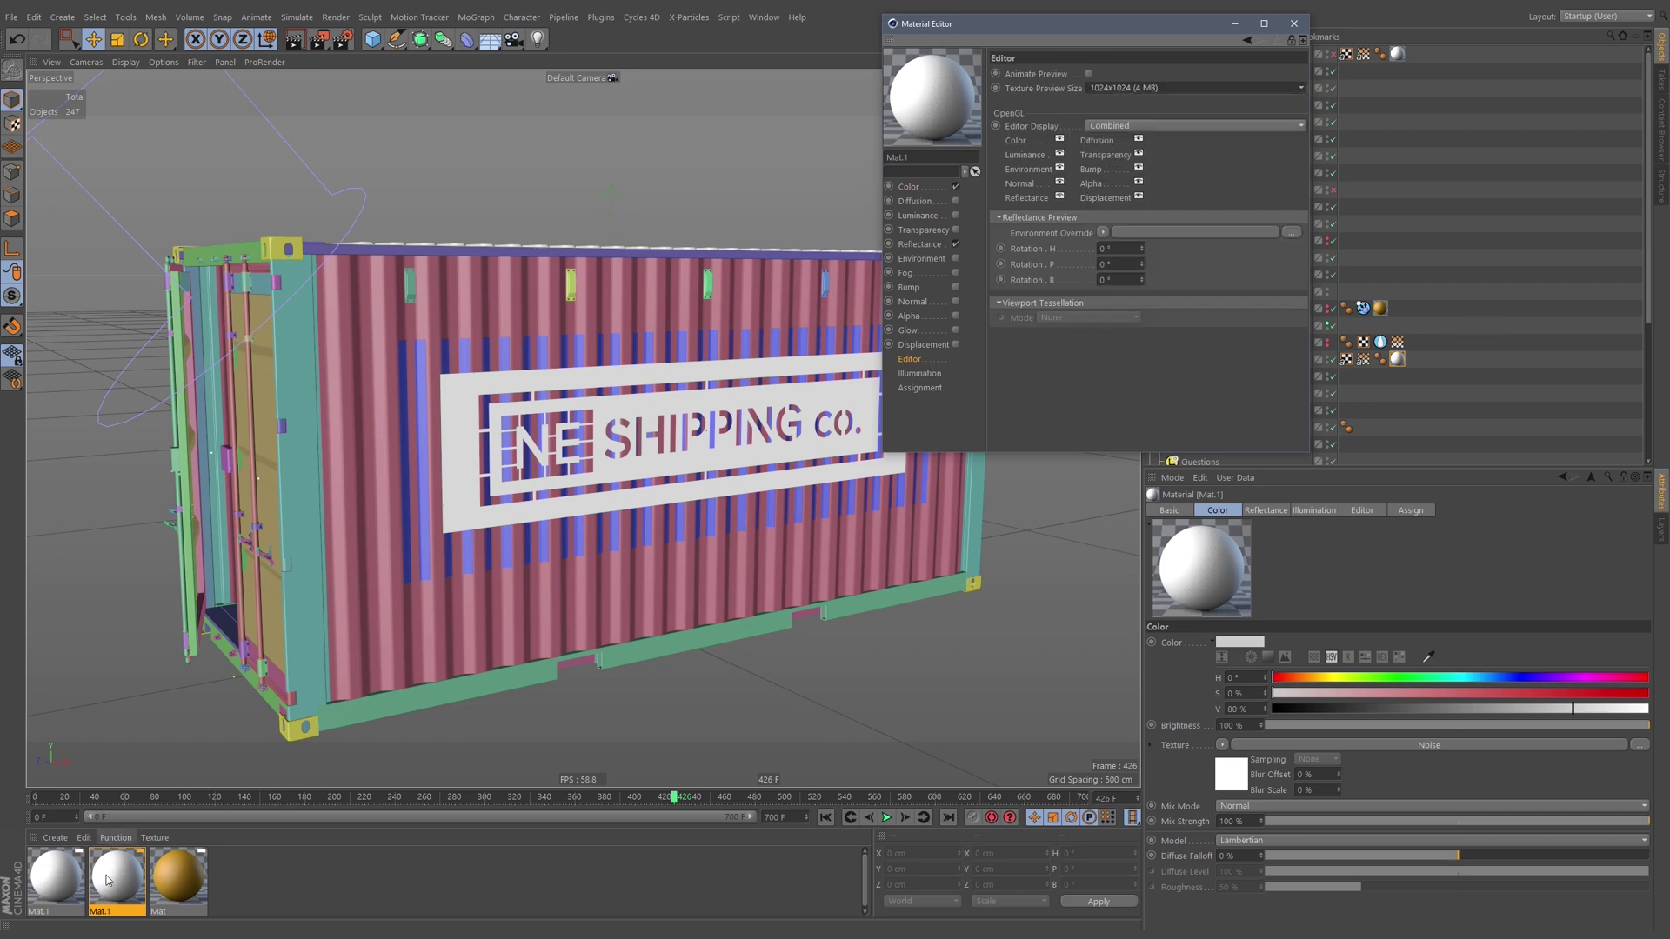
key("Delete")
Create a new material and assign it to the texture tag of the Stencil_WetMap Alembic.
left_click(54, 838)
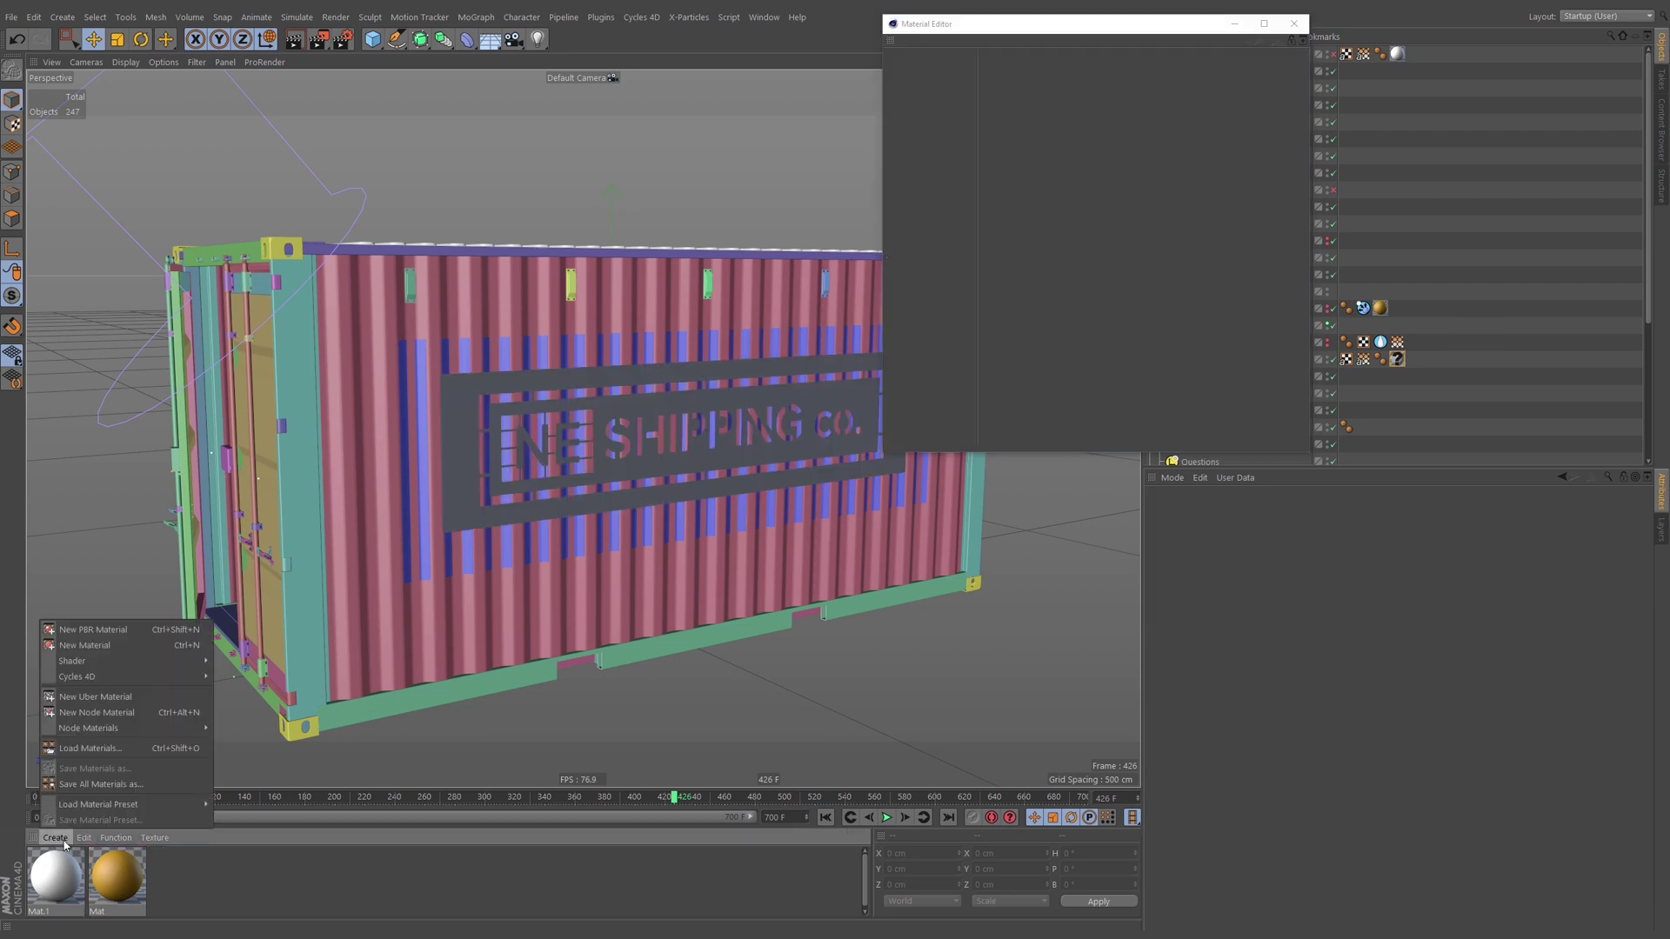
left_click(90, 645)
left_click_drag(1386, 382, 1397, 360)
left_click(1294, 23)
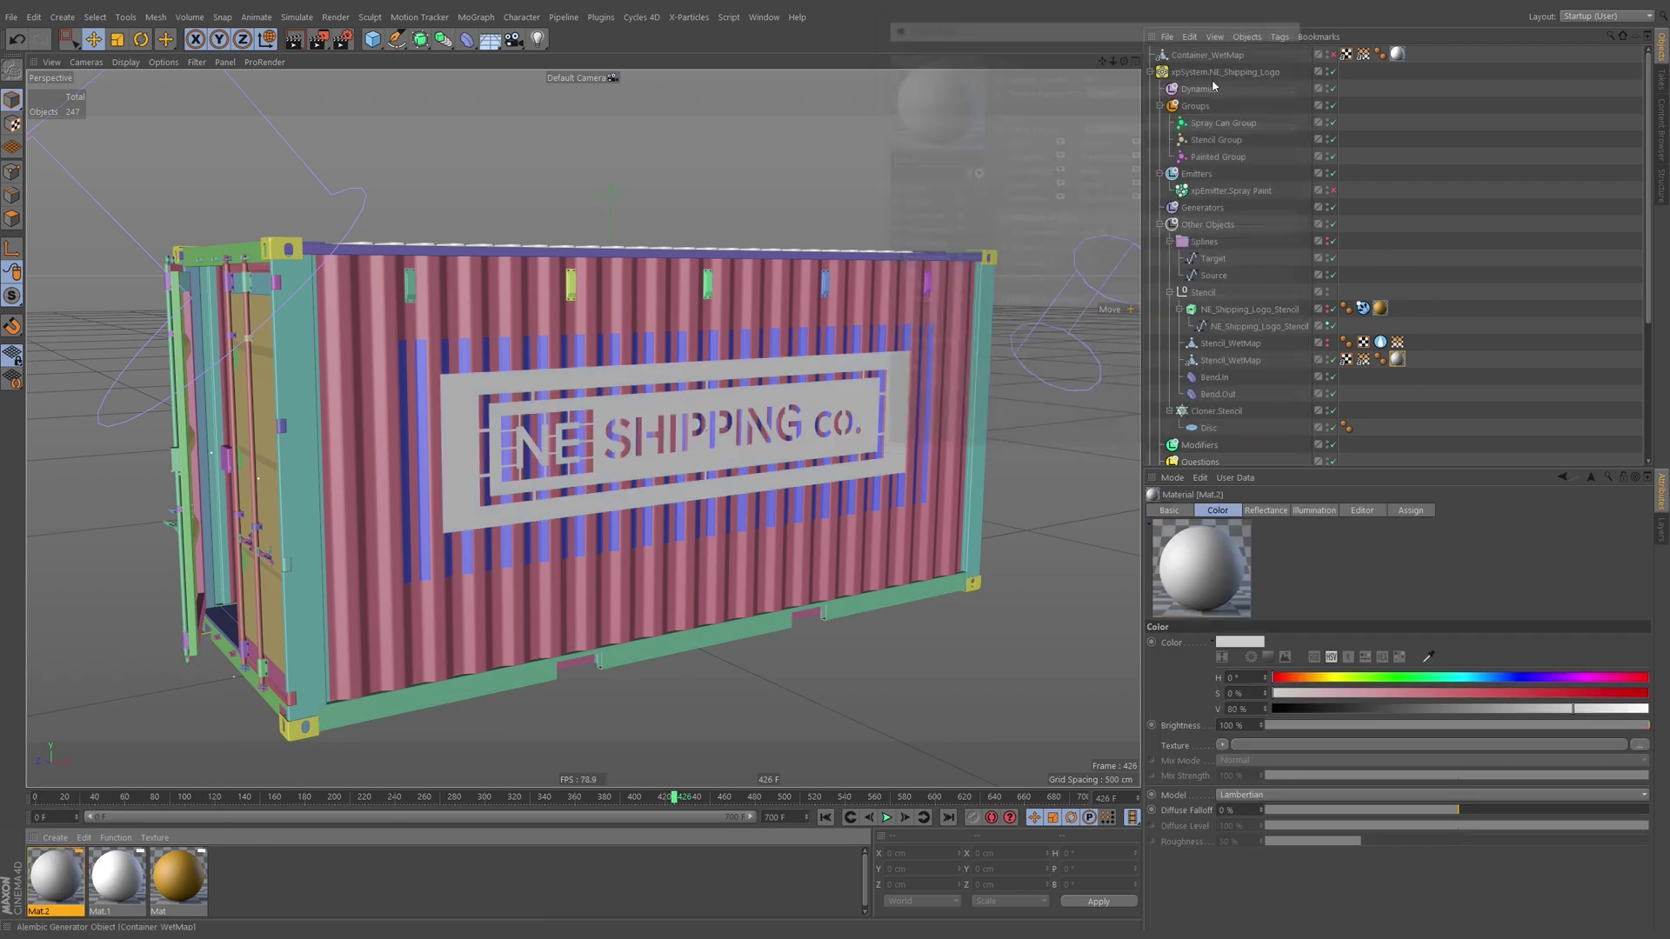
Load a Vertex Map shader into Mat.2's color texture and link the WetMap_Stencil_V vertex map to it.
double_click(70, 880)
left_click(249, 247)
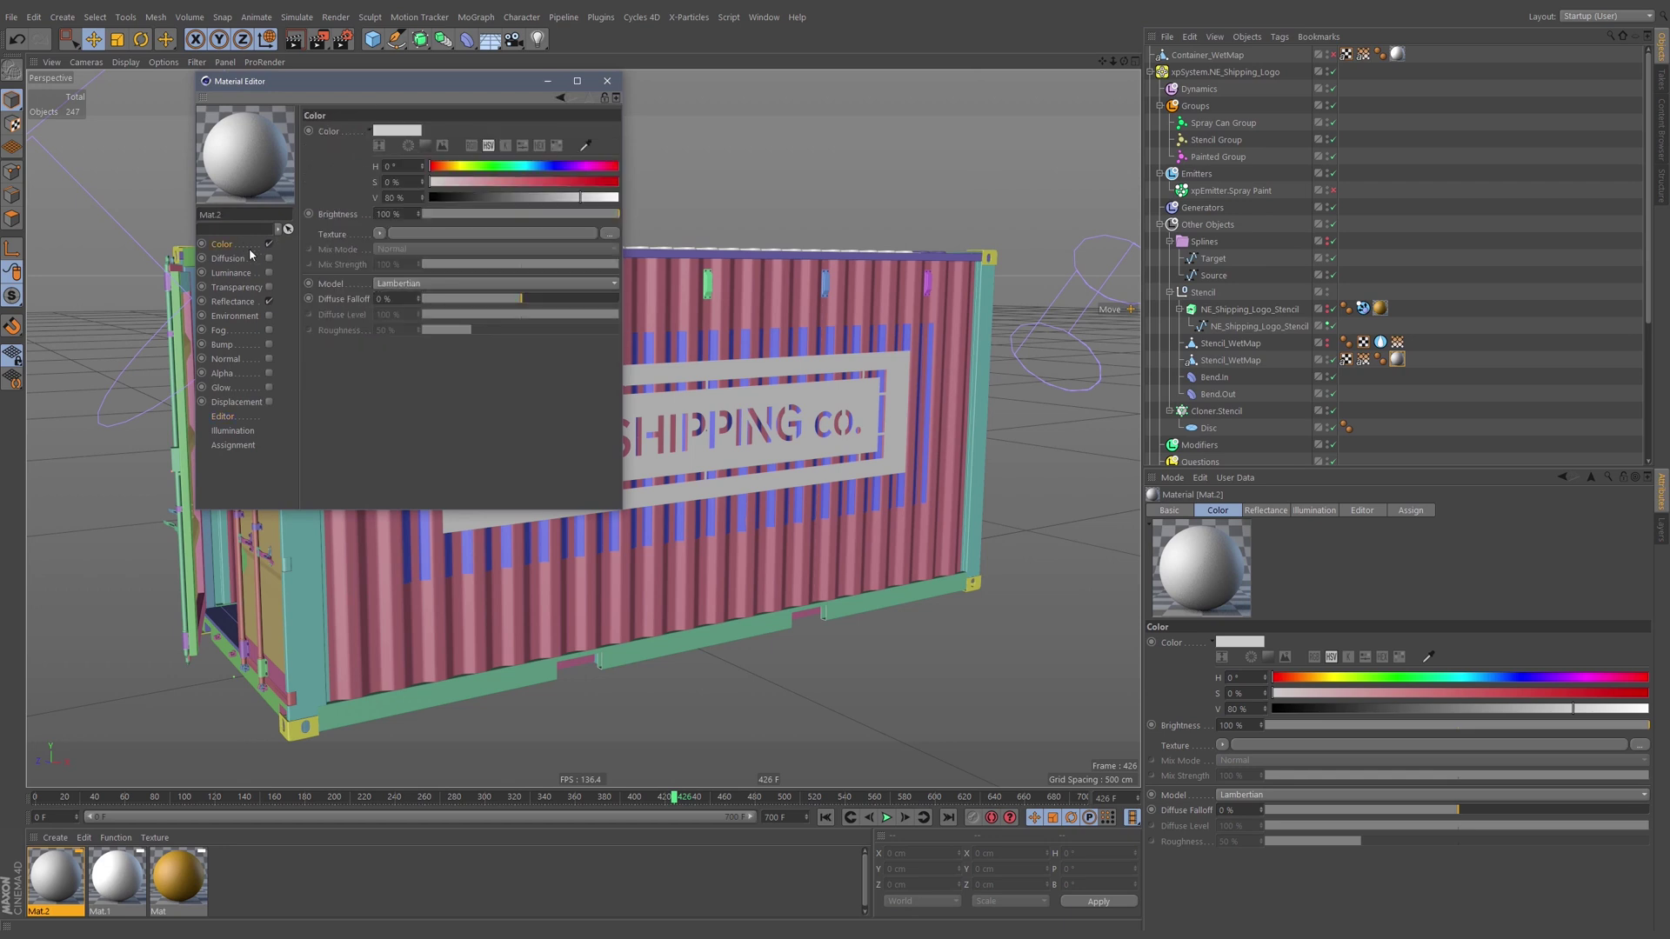
left_click(380, 234)
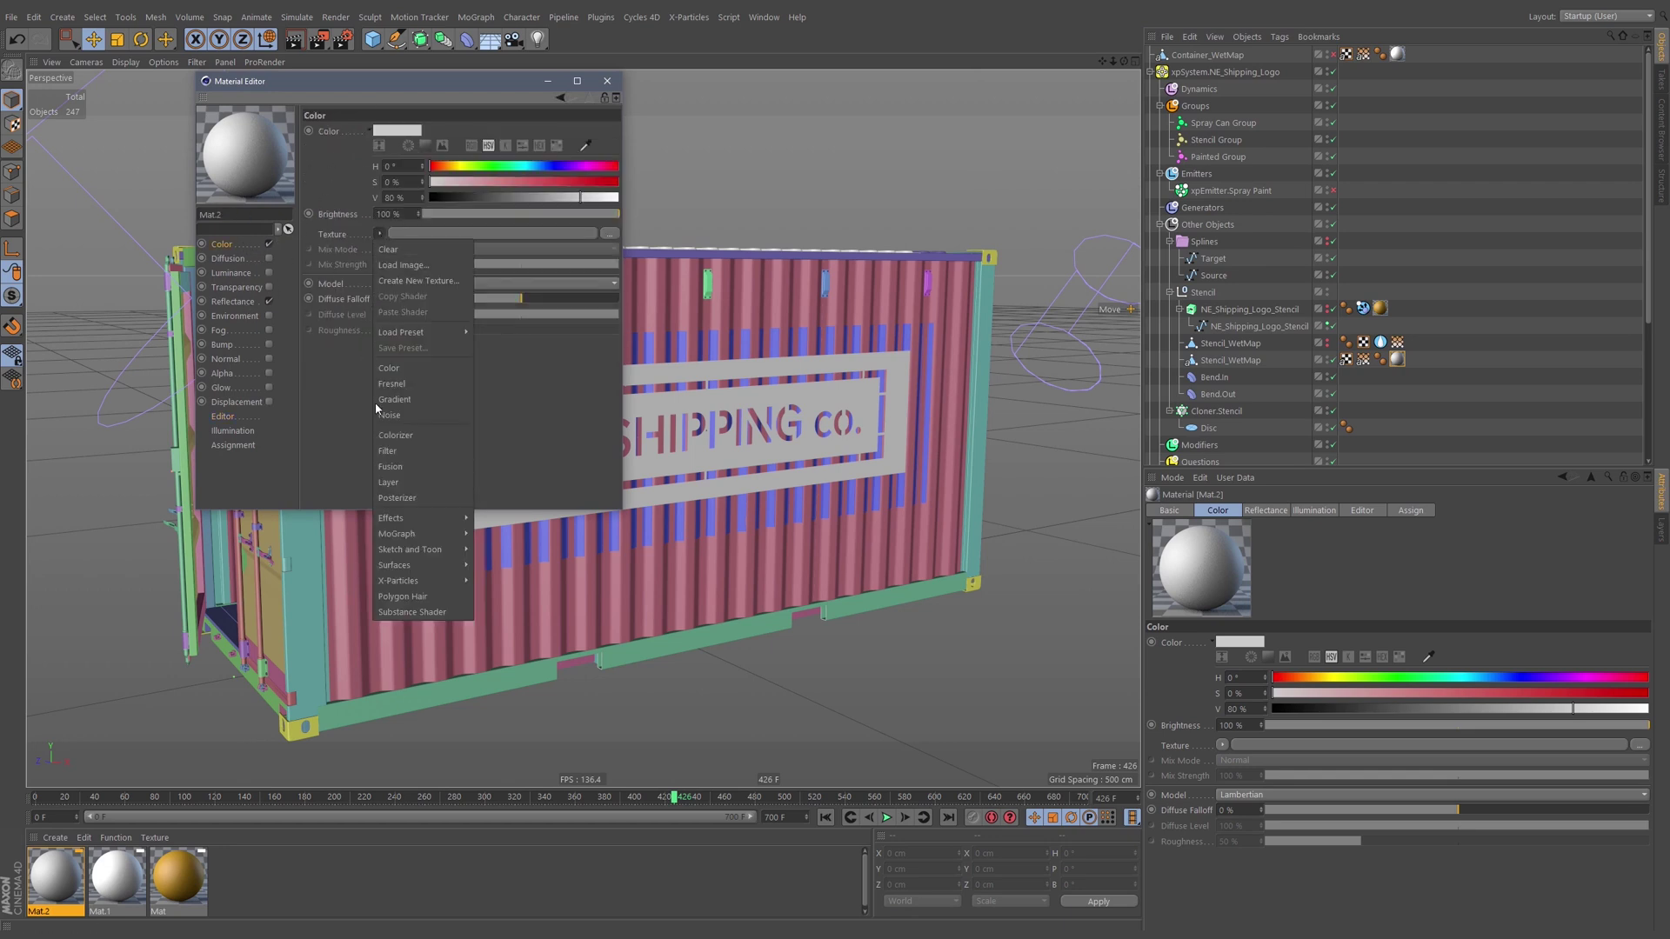
mouse_move(426, 519)
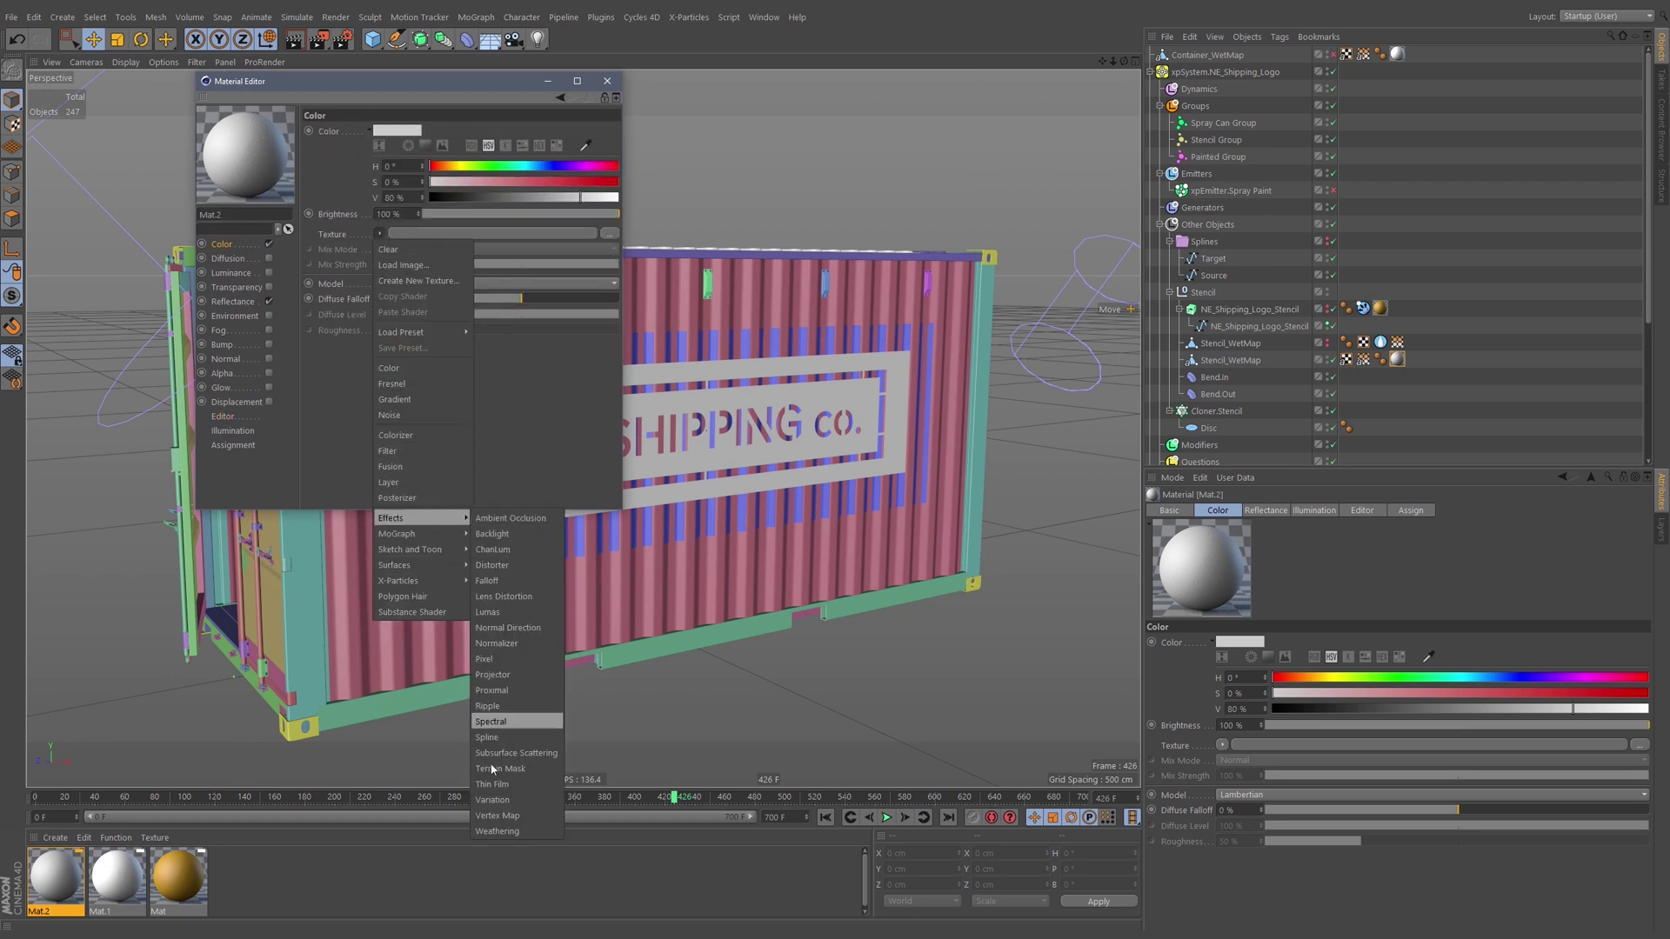
left_click(492, 816)
left_click(430, 265)
left_click(614, 245)
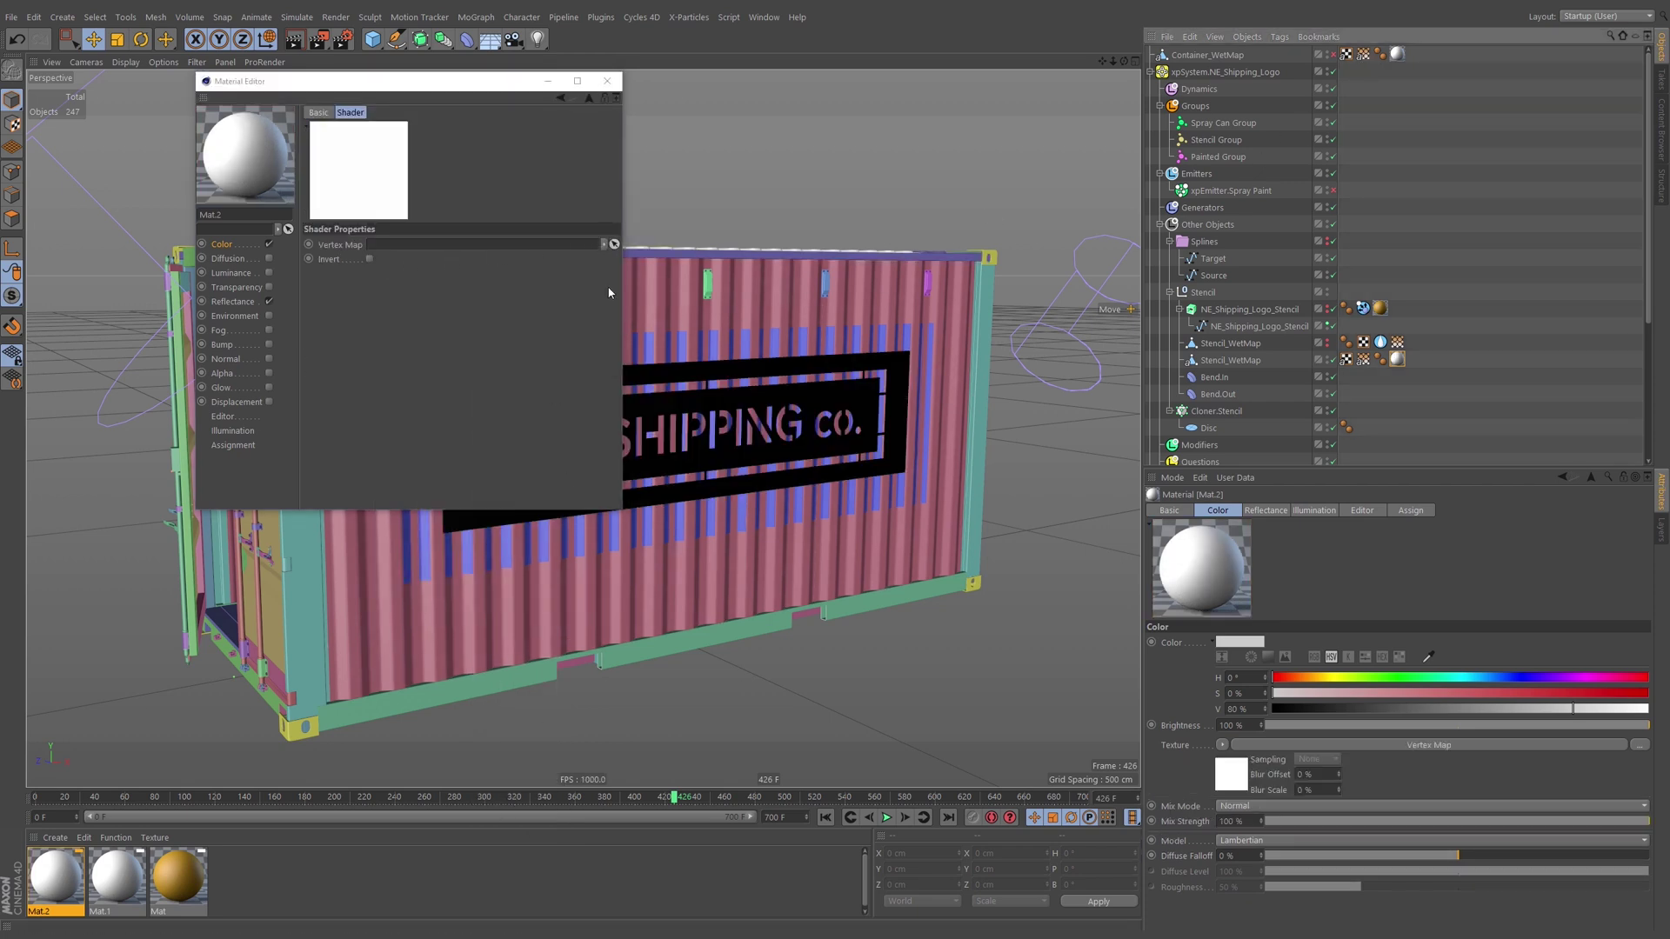
left_click(614, 245)
left_click(1396, 359)
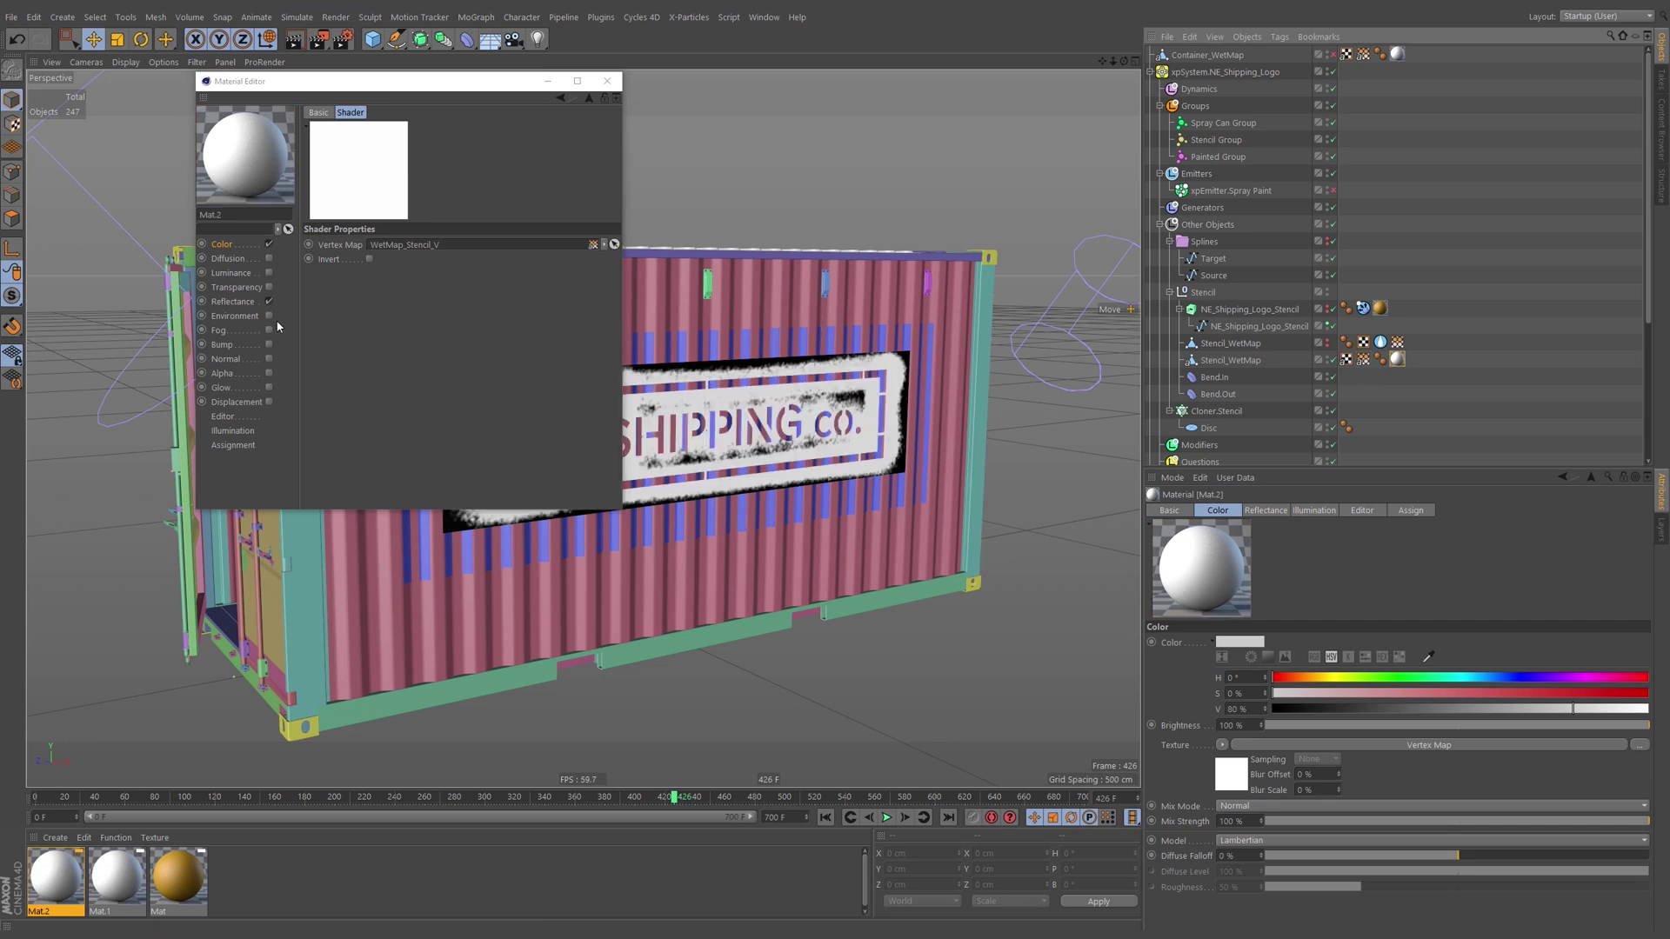
Set Mat.2's color mix mode to Multiply and its color to yellow-green, about H 64°, S 57%, V 88%.
left_click_drag(383, 80, 511, 131)
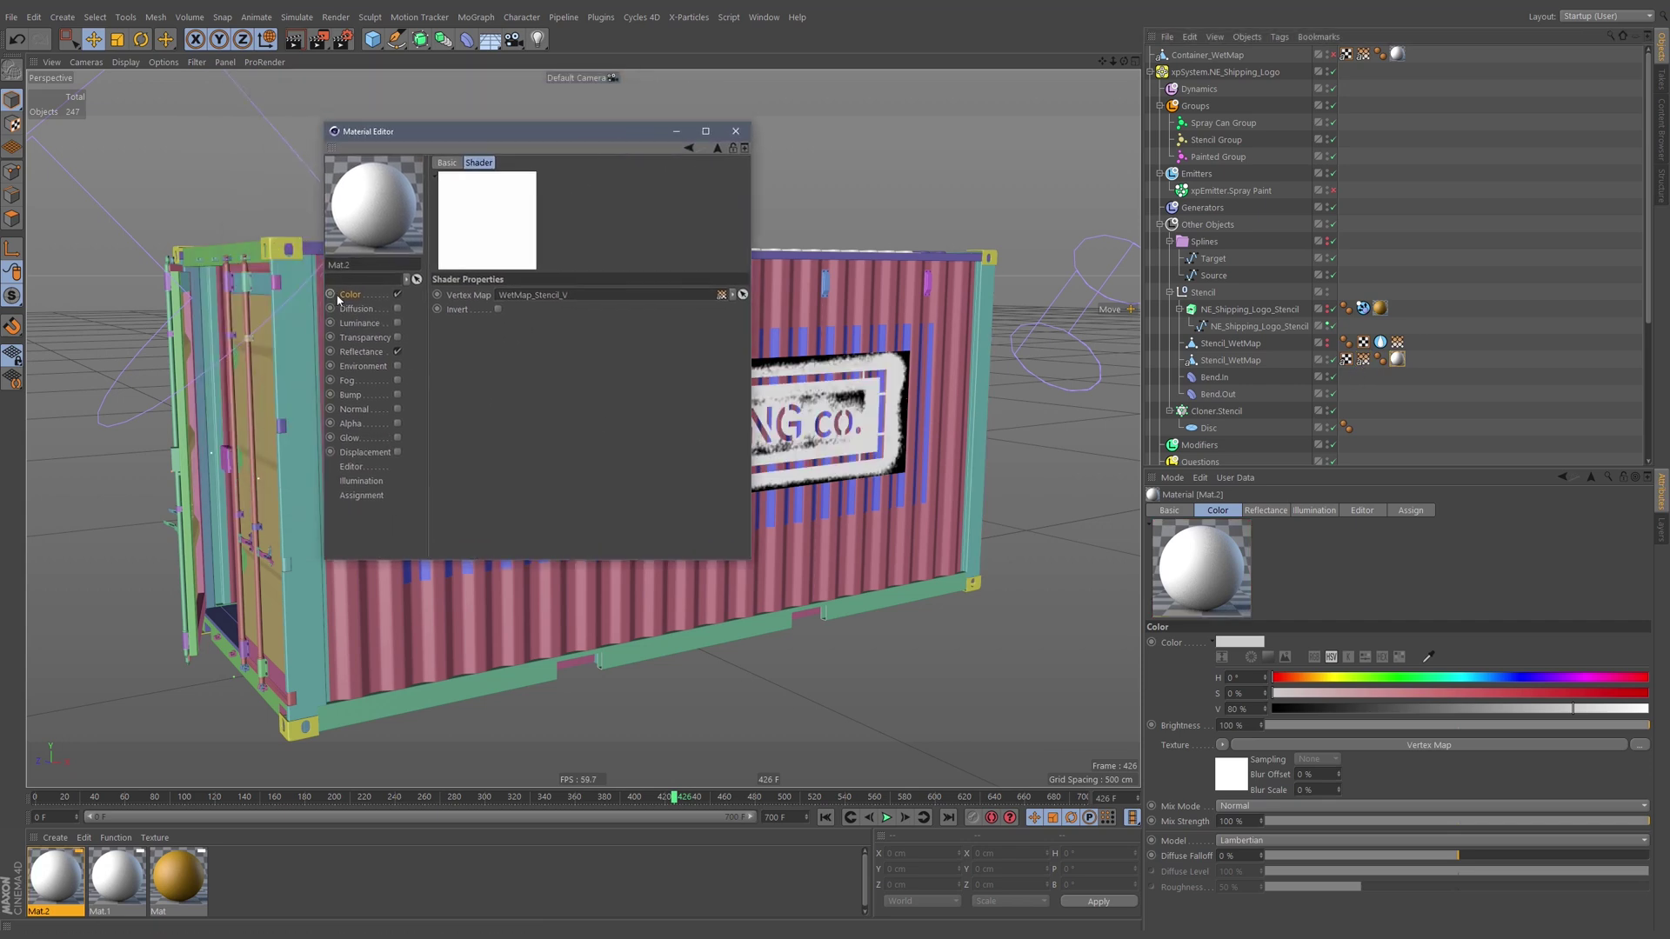
left_click(350, 294)
left_click_drag(623, 157, 1210, 228)
left_click(1107, 417)
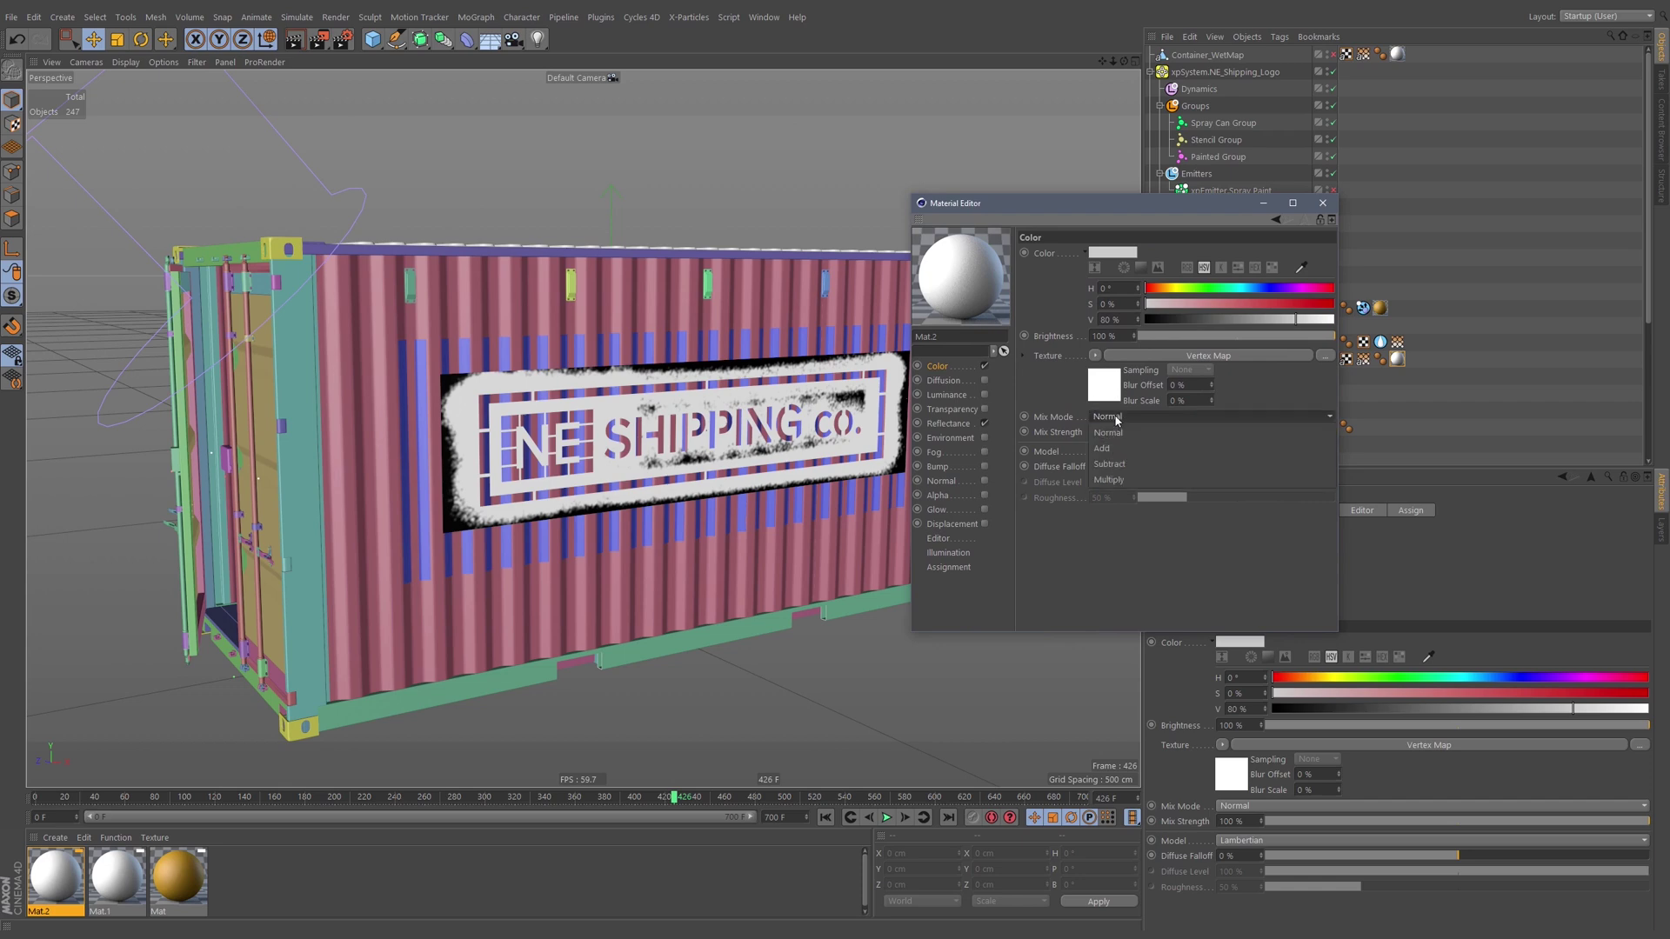
left_click(1109, 480)
left_click(1152, 288)
left_click(1284, 304)
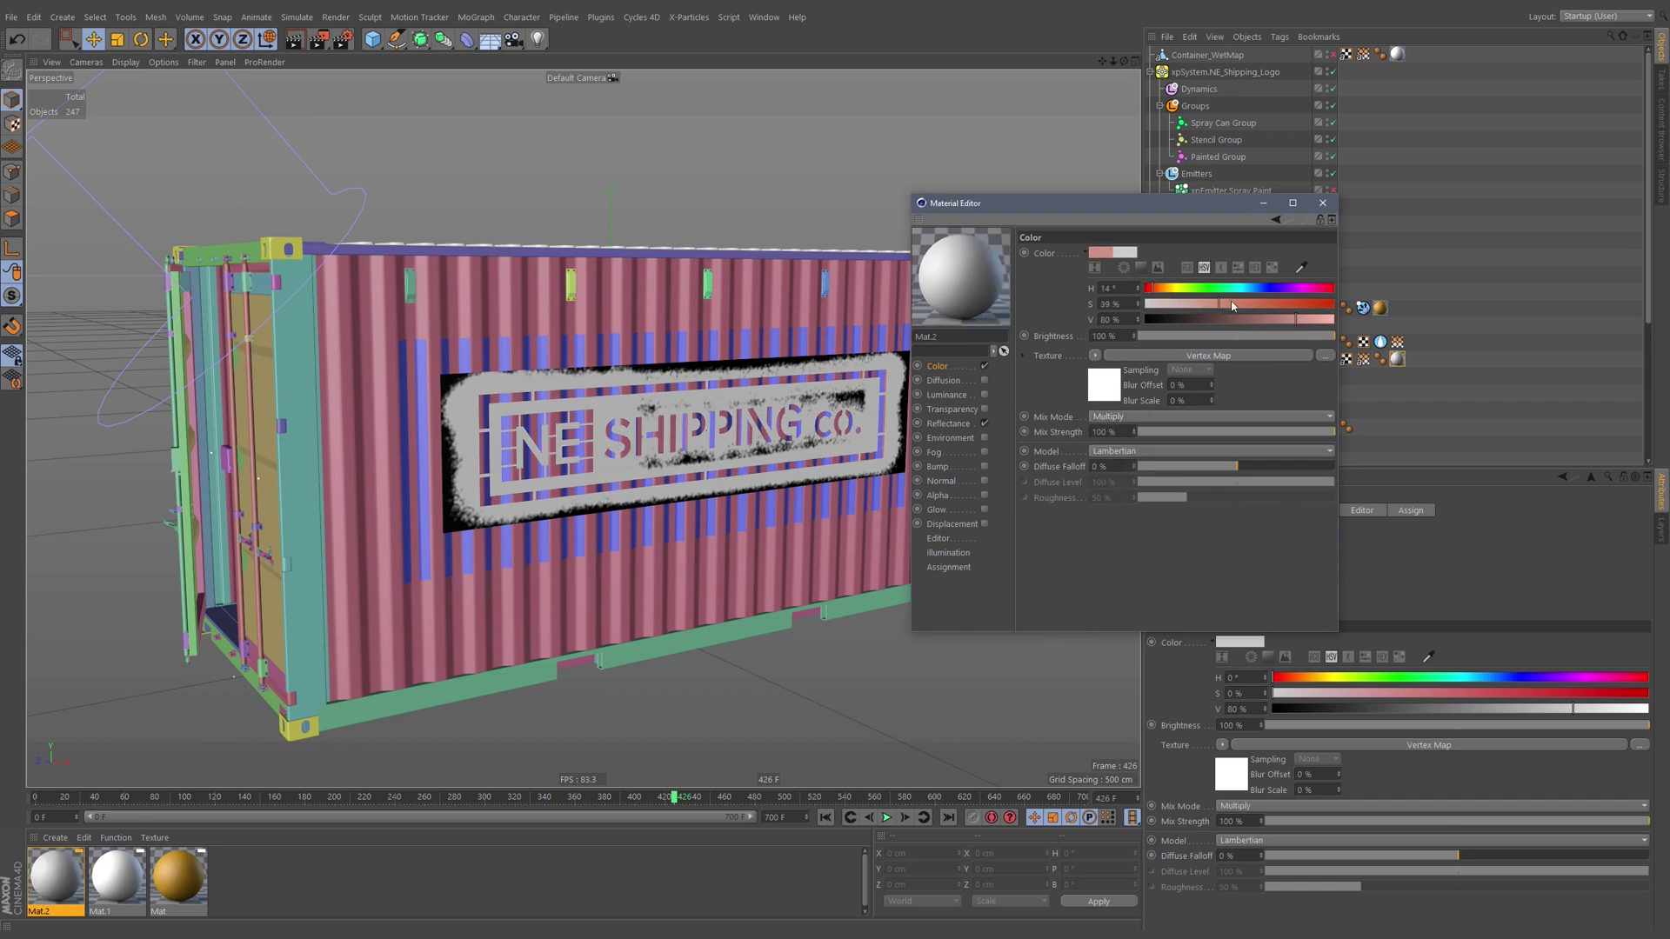
left_click_drag(1261, 308, 1176, 297)
left_click(1252, 304)
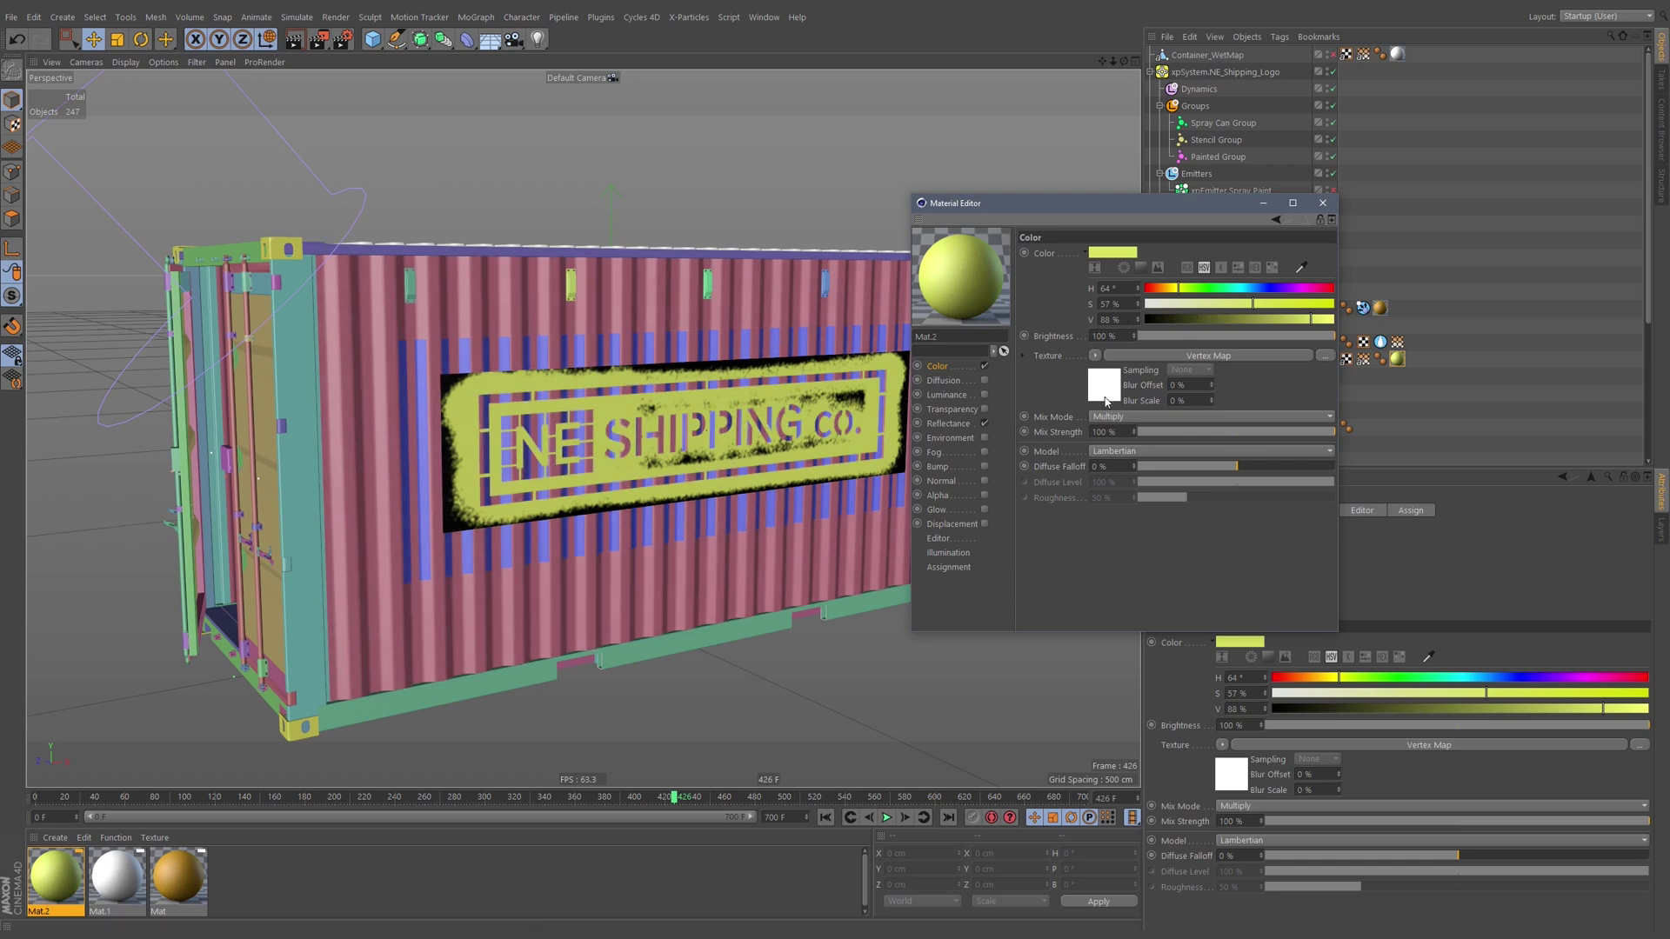
left_click(1096, 356)
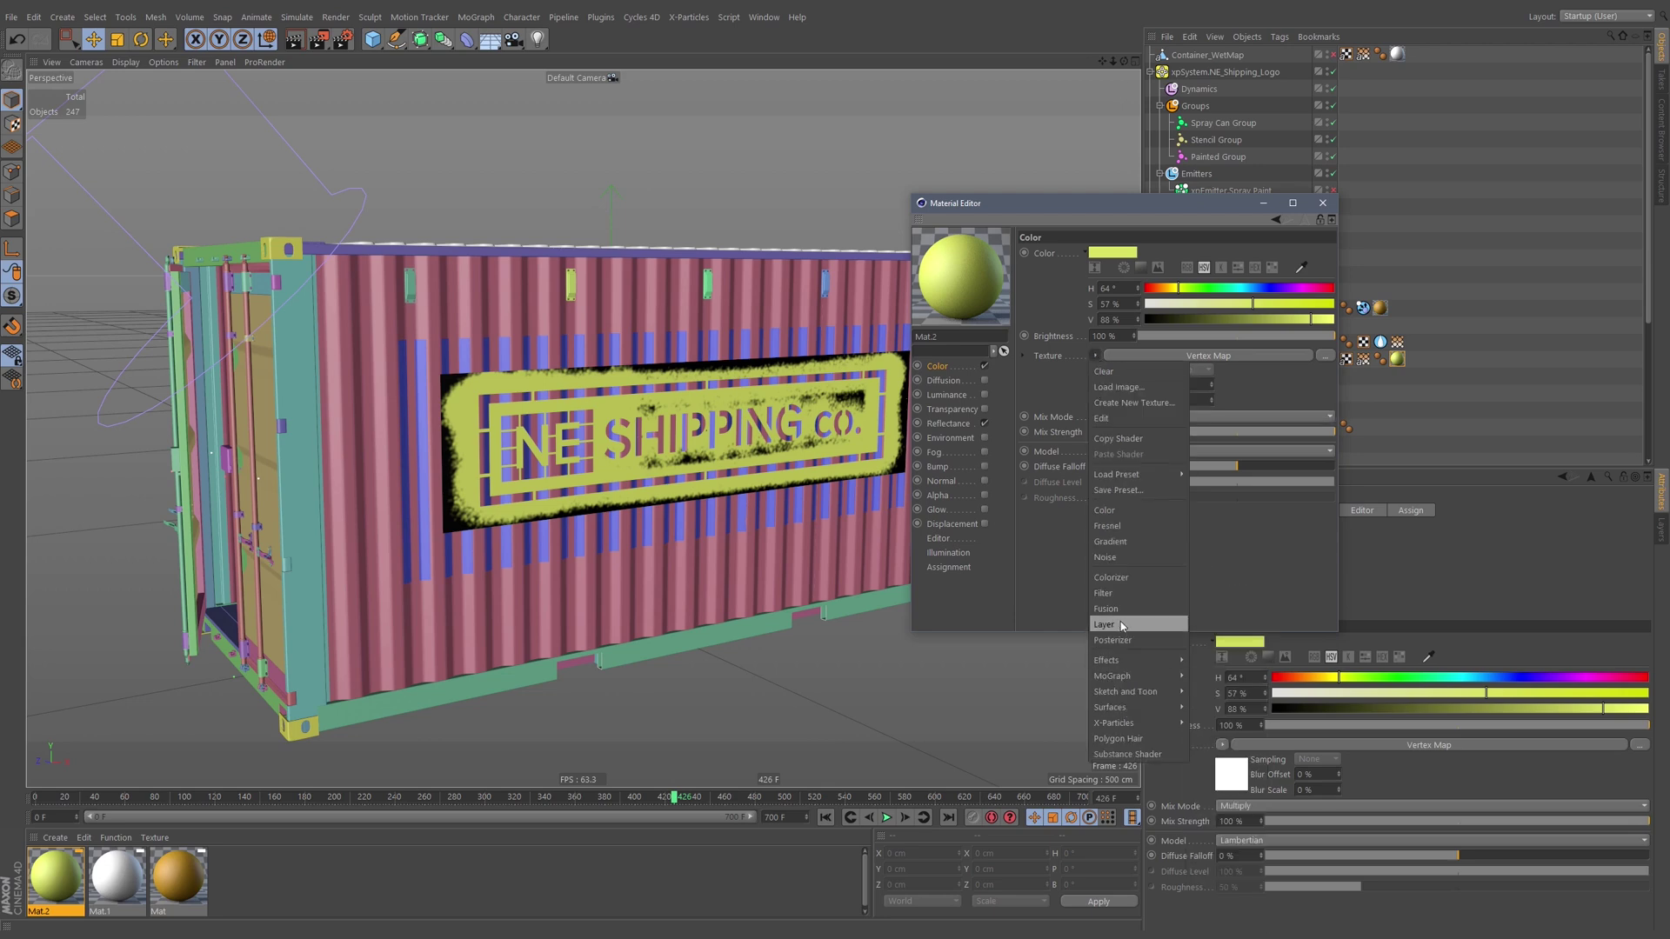
left_click(1121, 621)
left_click(1103, 383)
key("ctrl+z")
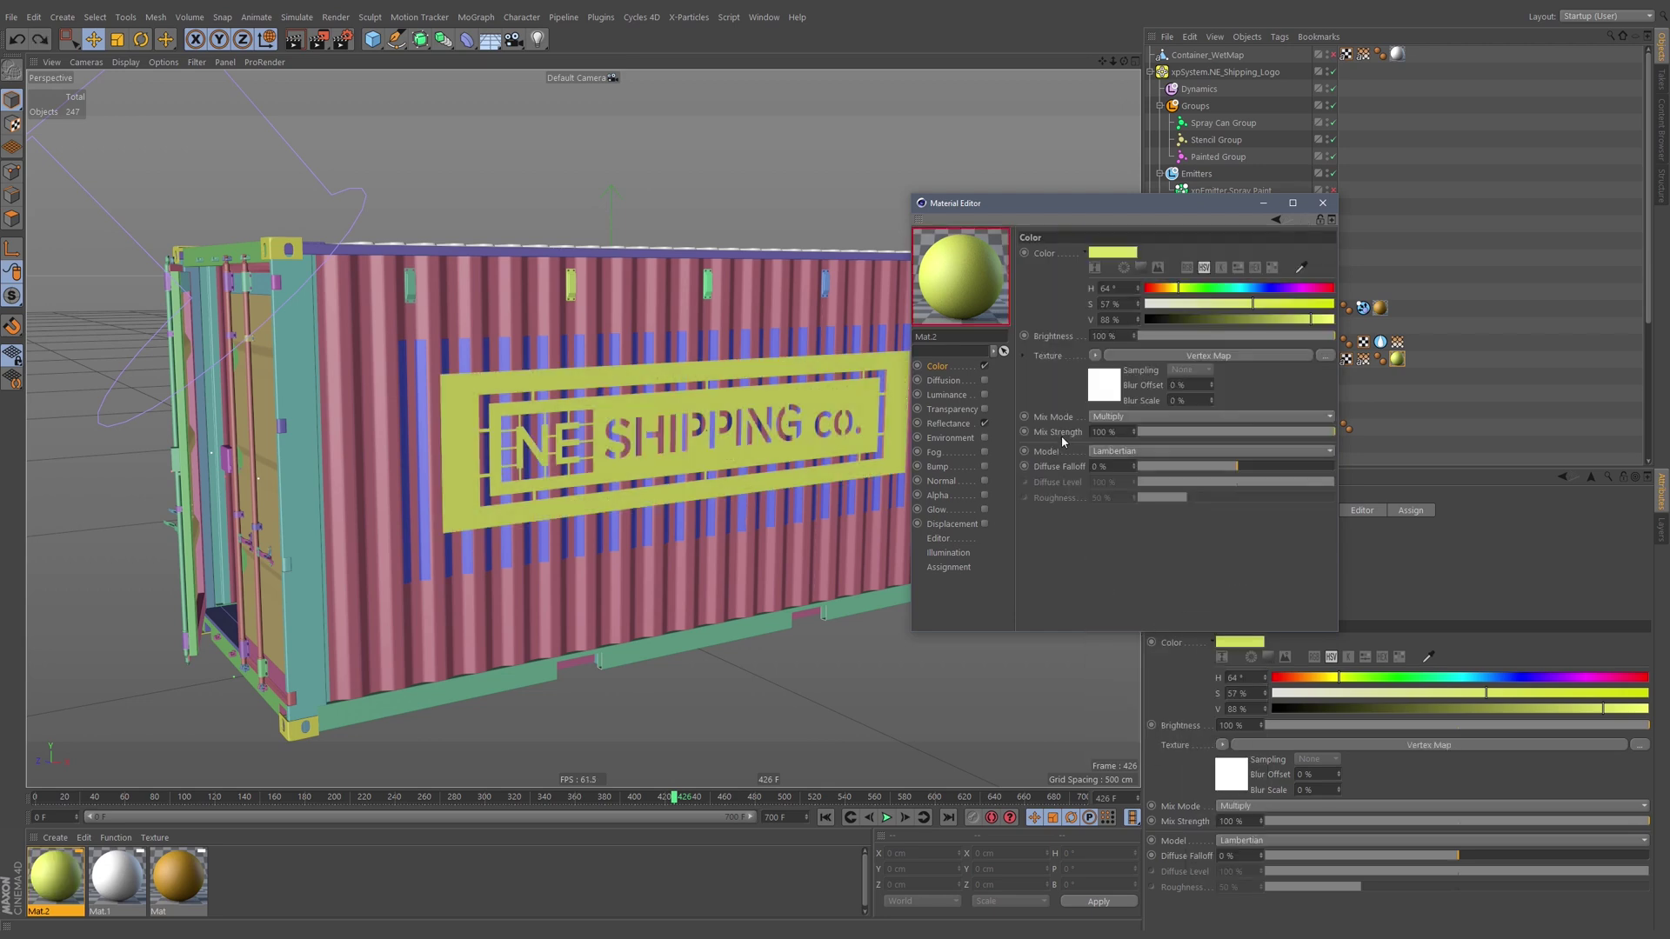
Wrap the Vertex Map in a Fusion shader with Noise as the blend channel and the mode set to Multiply.
left_click(1097, 356)
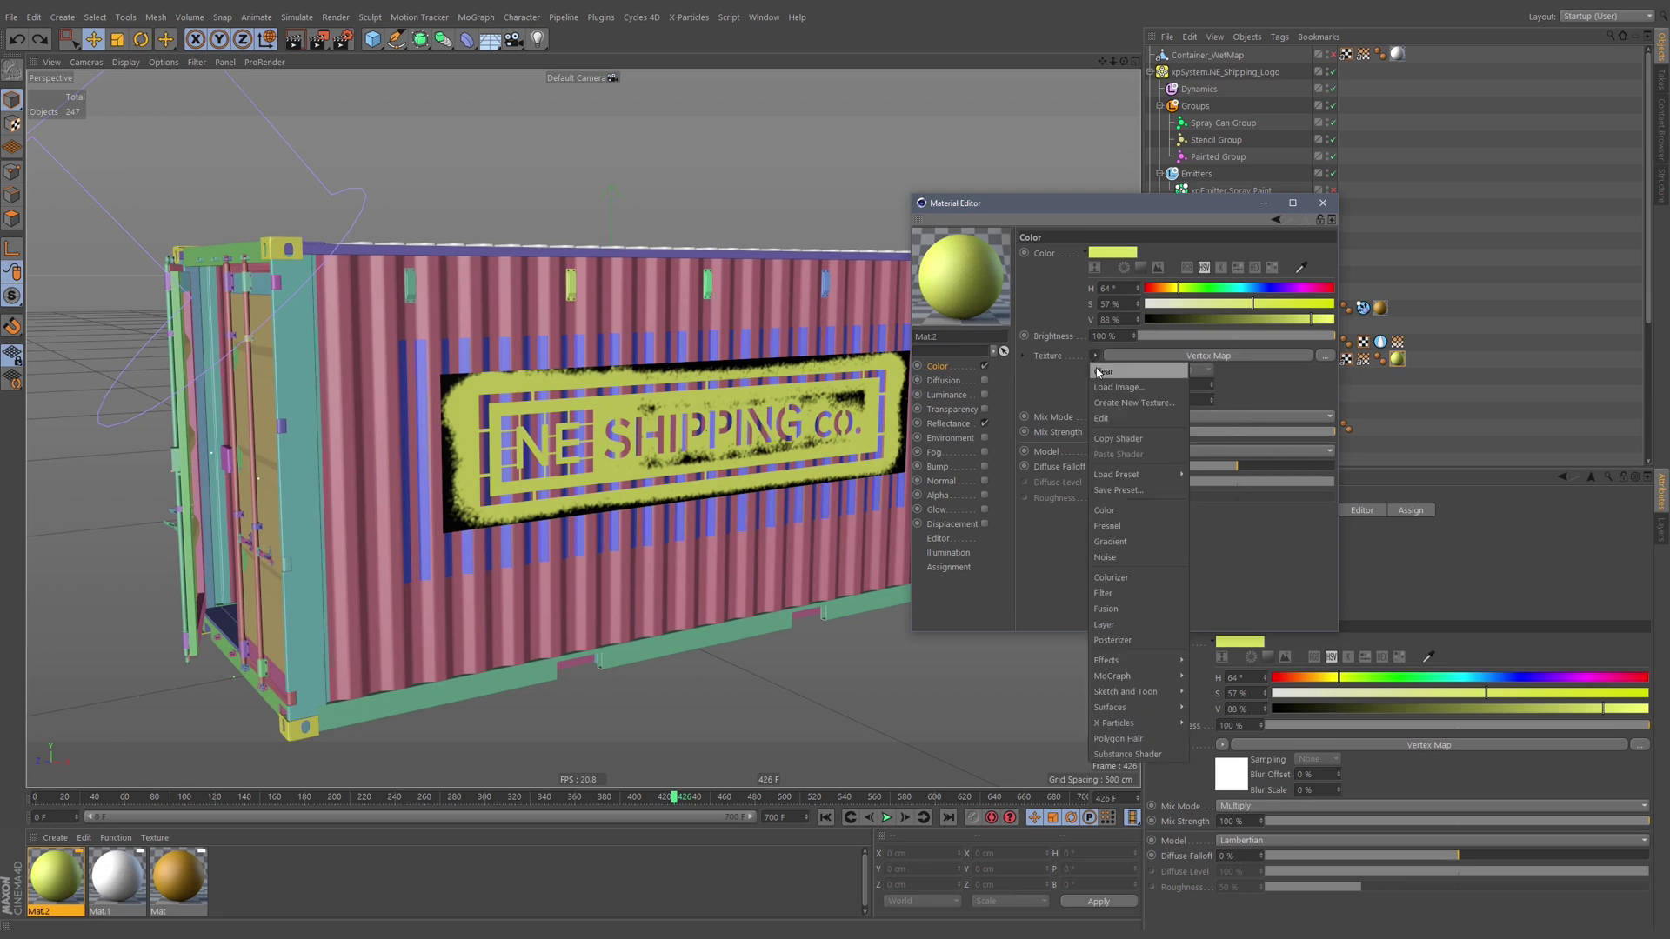
left_click(1109, 609)
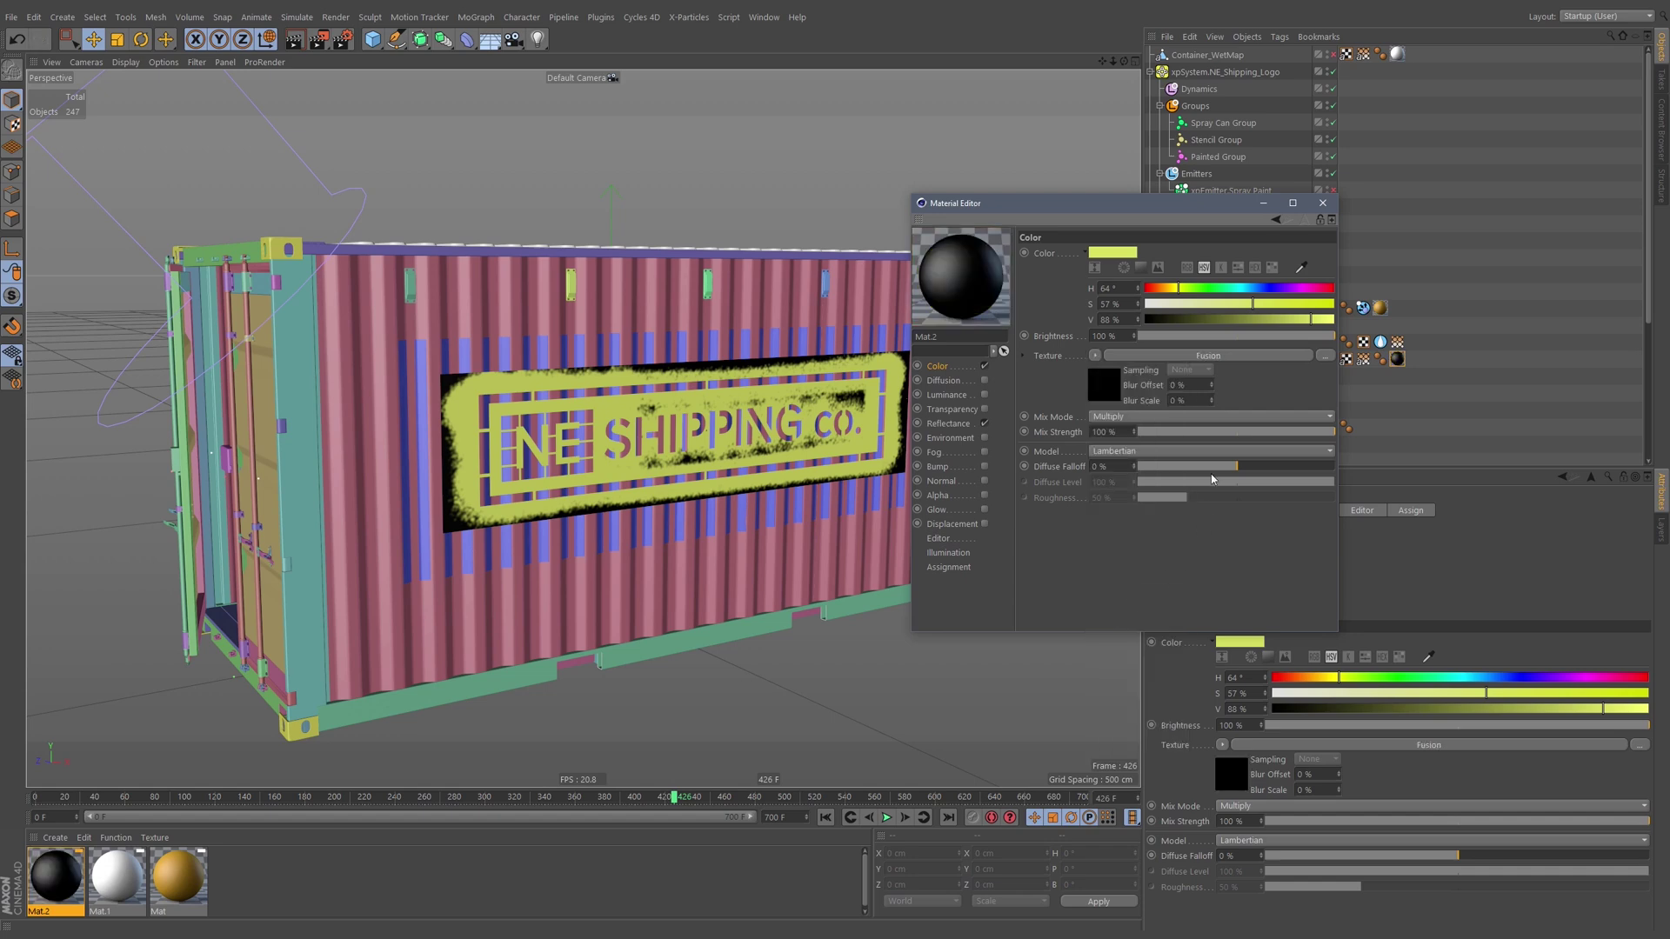
left_click(1107, 394)
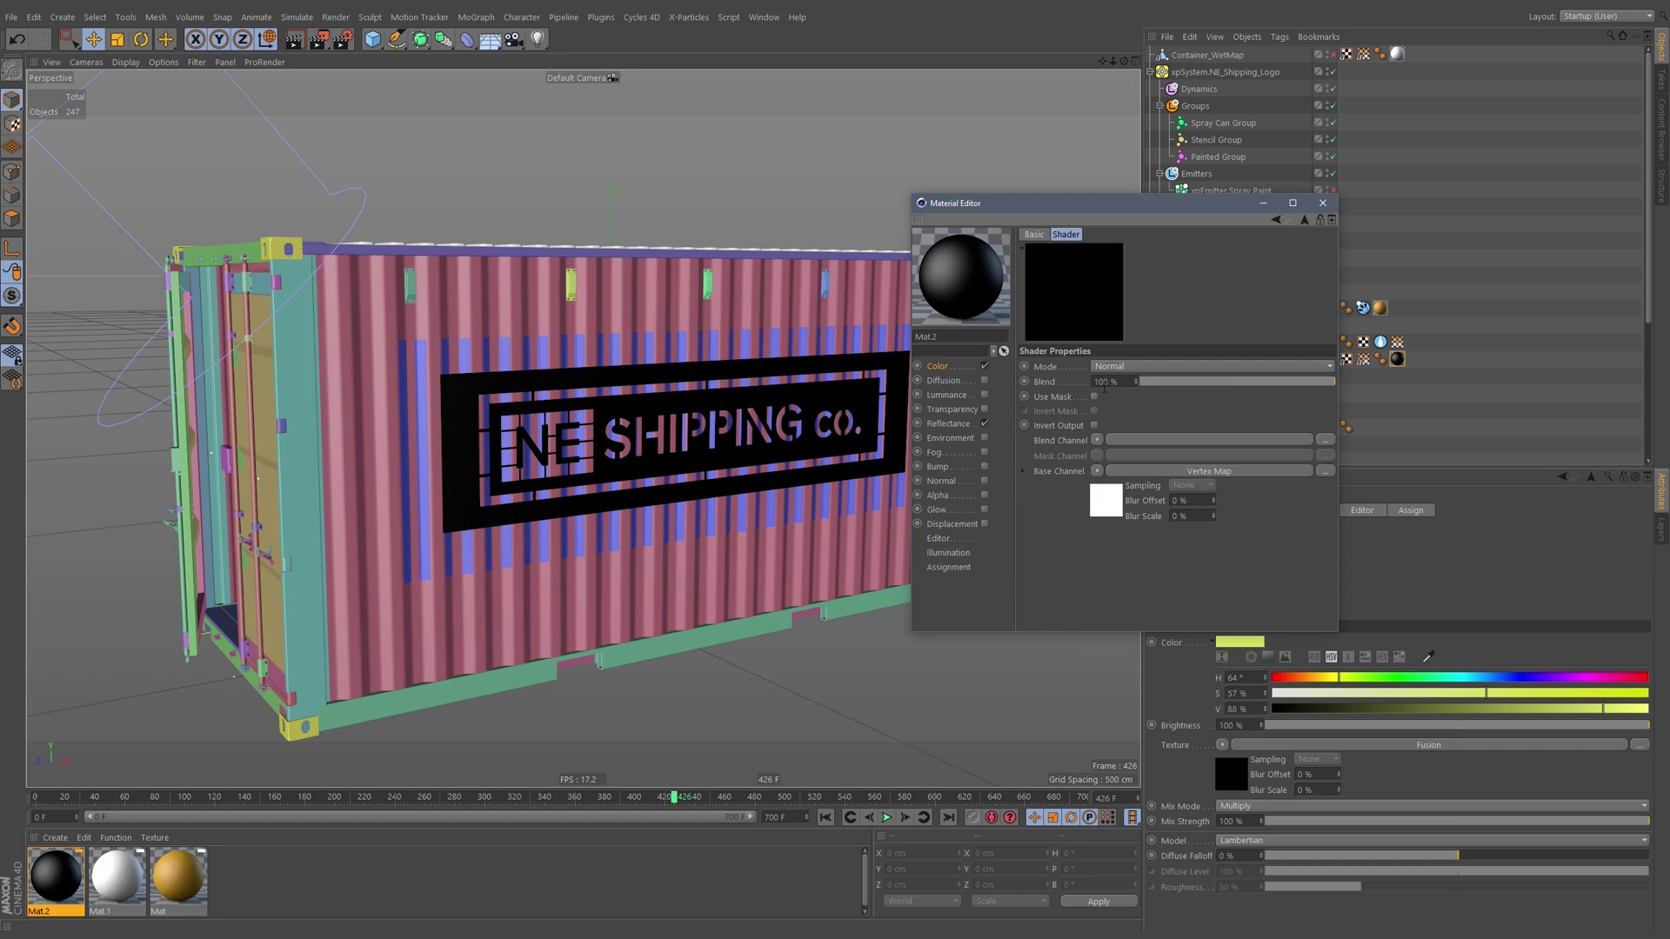
left_click(1096, 441)
left_click(1120, 609)
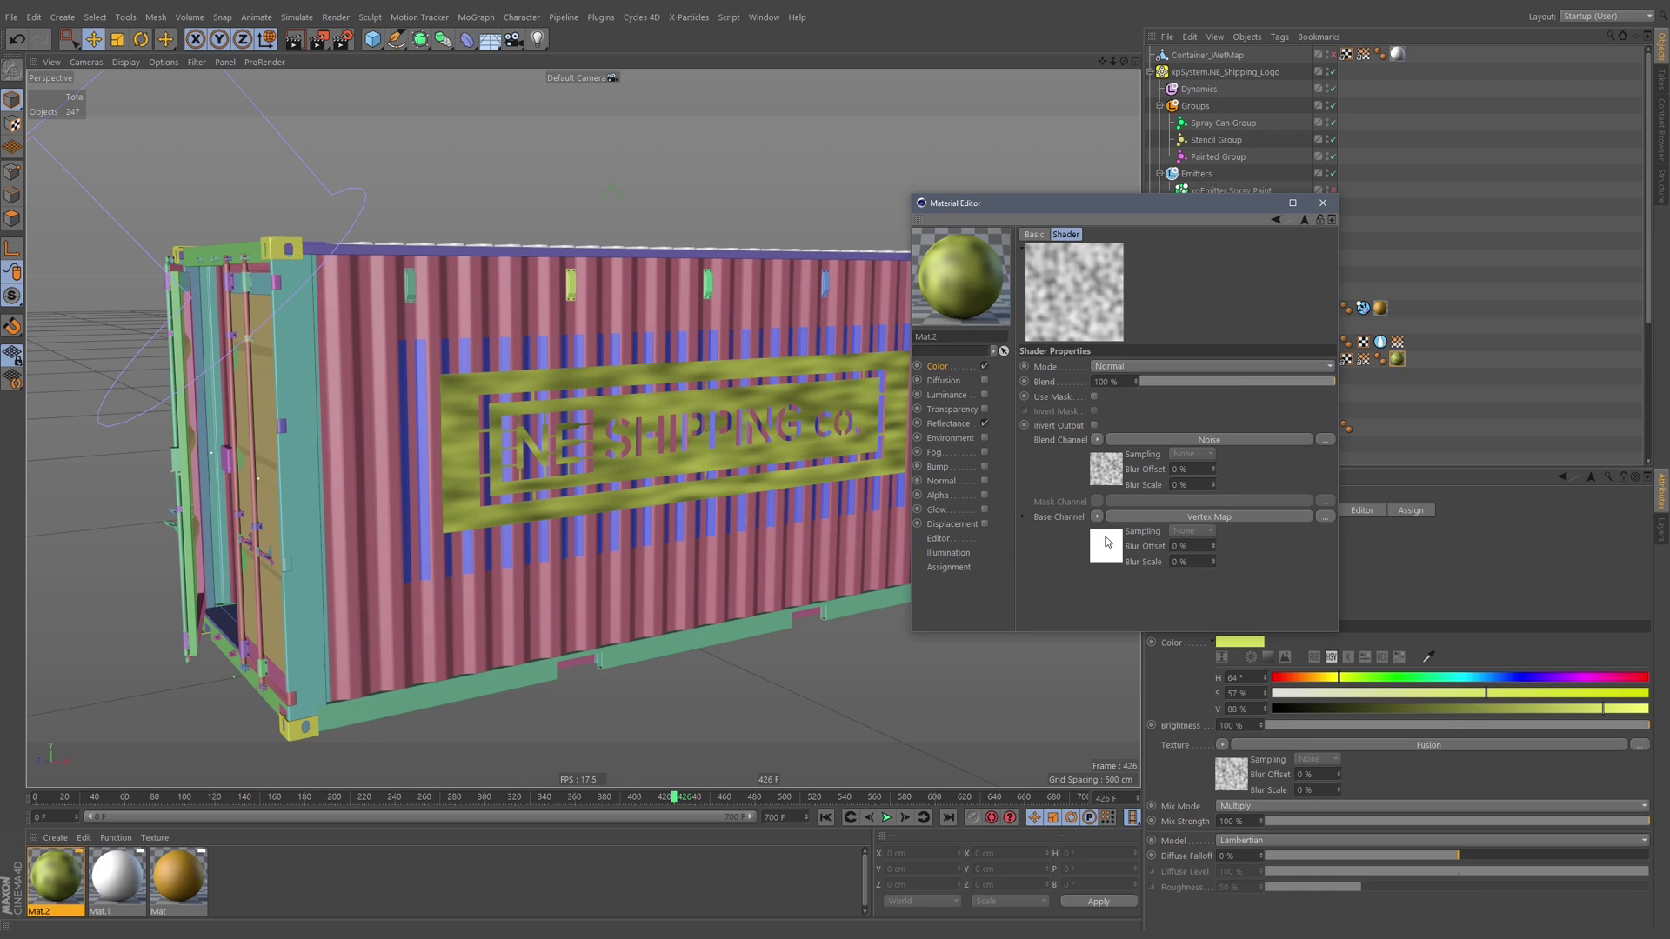
left_click(1131, 366)
left_click(1115, 393)
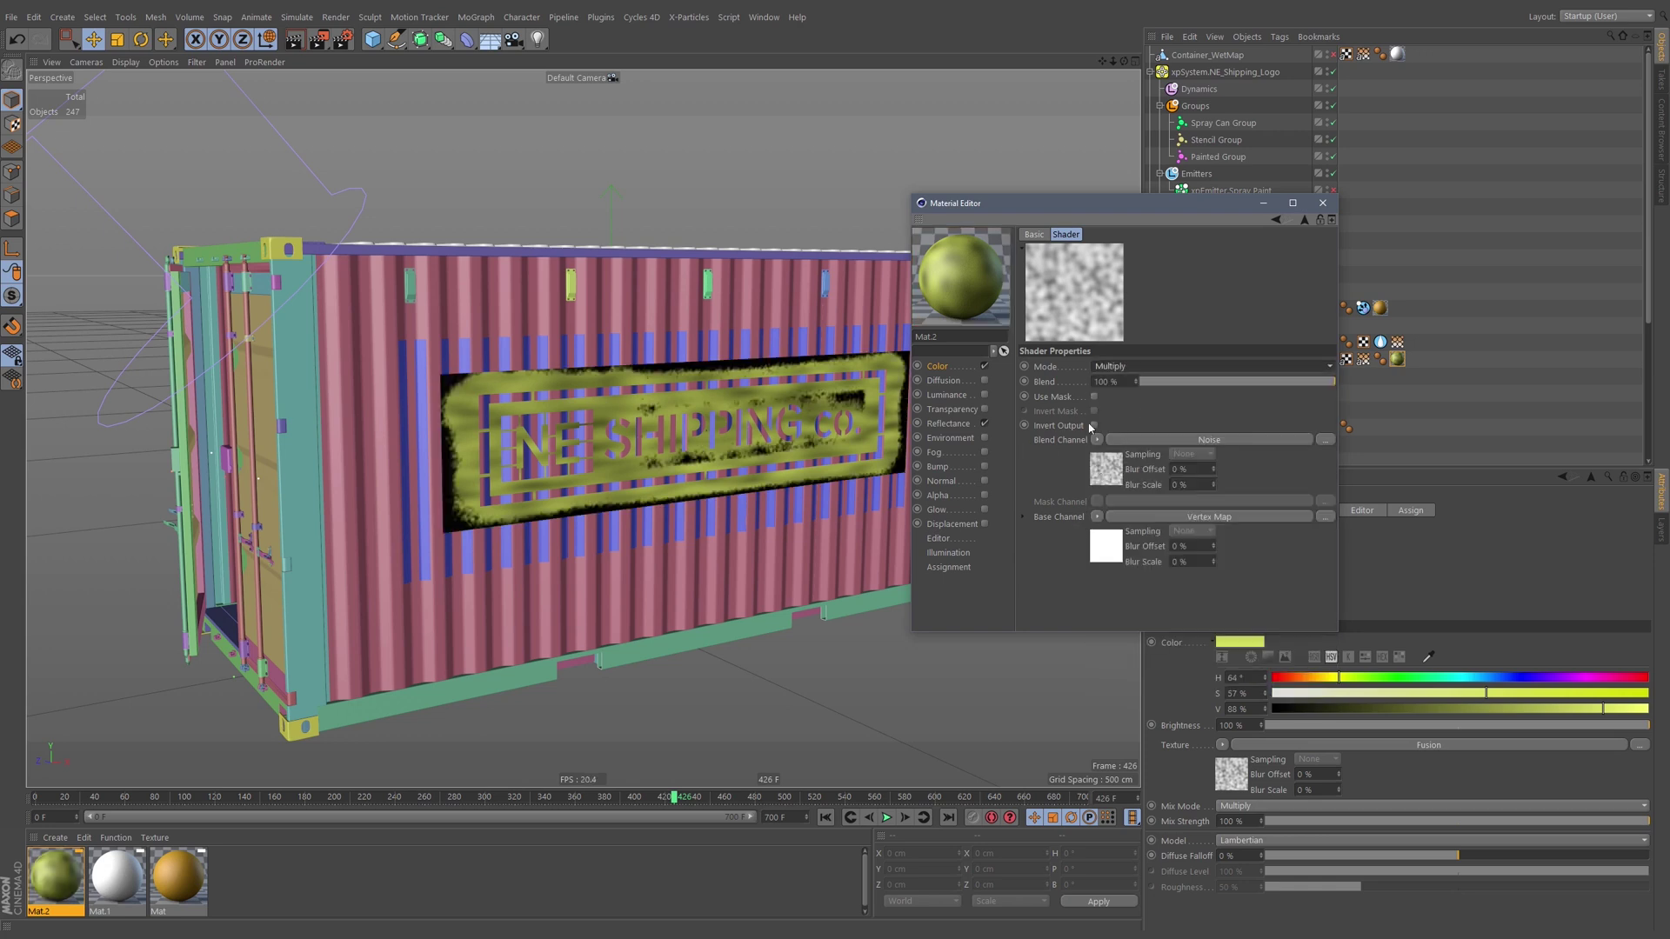
Enable the Fusion shader's mask, copy the base Vertex Map into the mask channel, and clear the base channel.
left_click(1094, 397)
left_click_drag(1126, 502, 1131, 502)
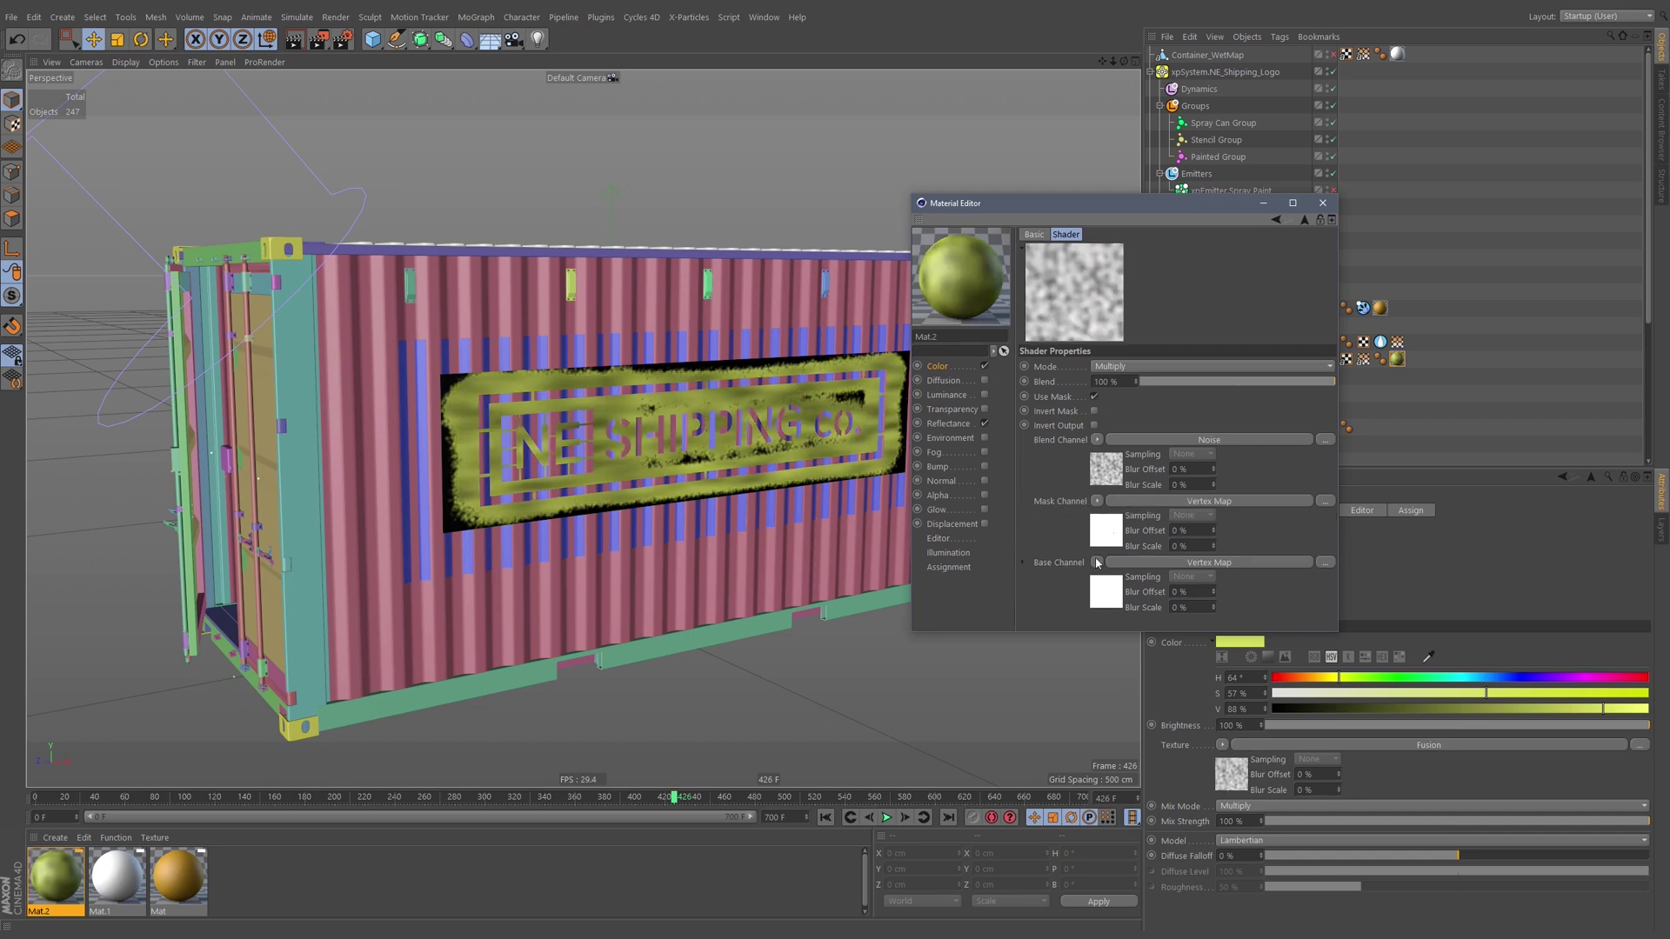
left_click(1098, 561)
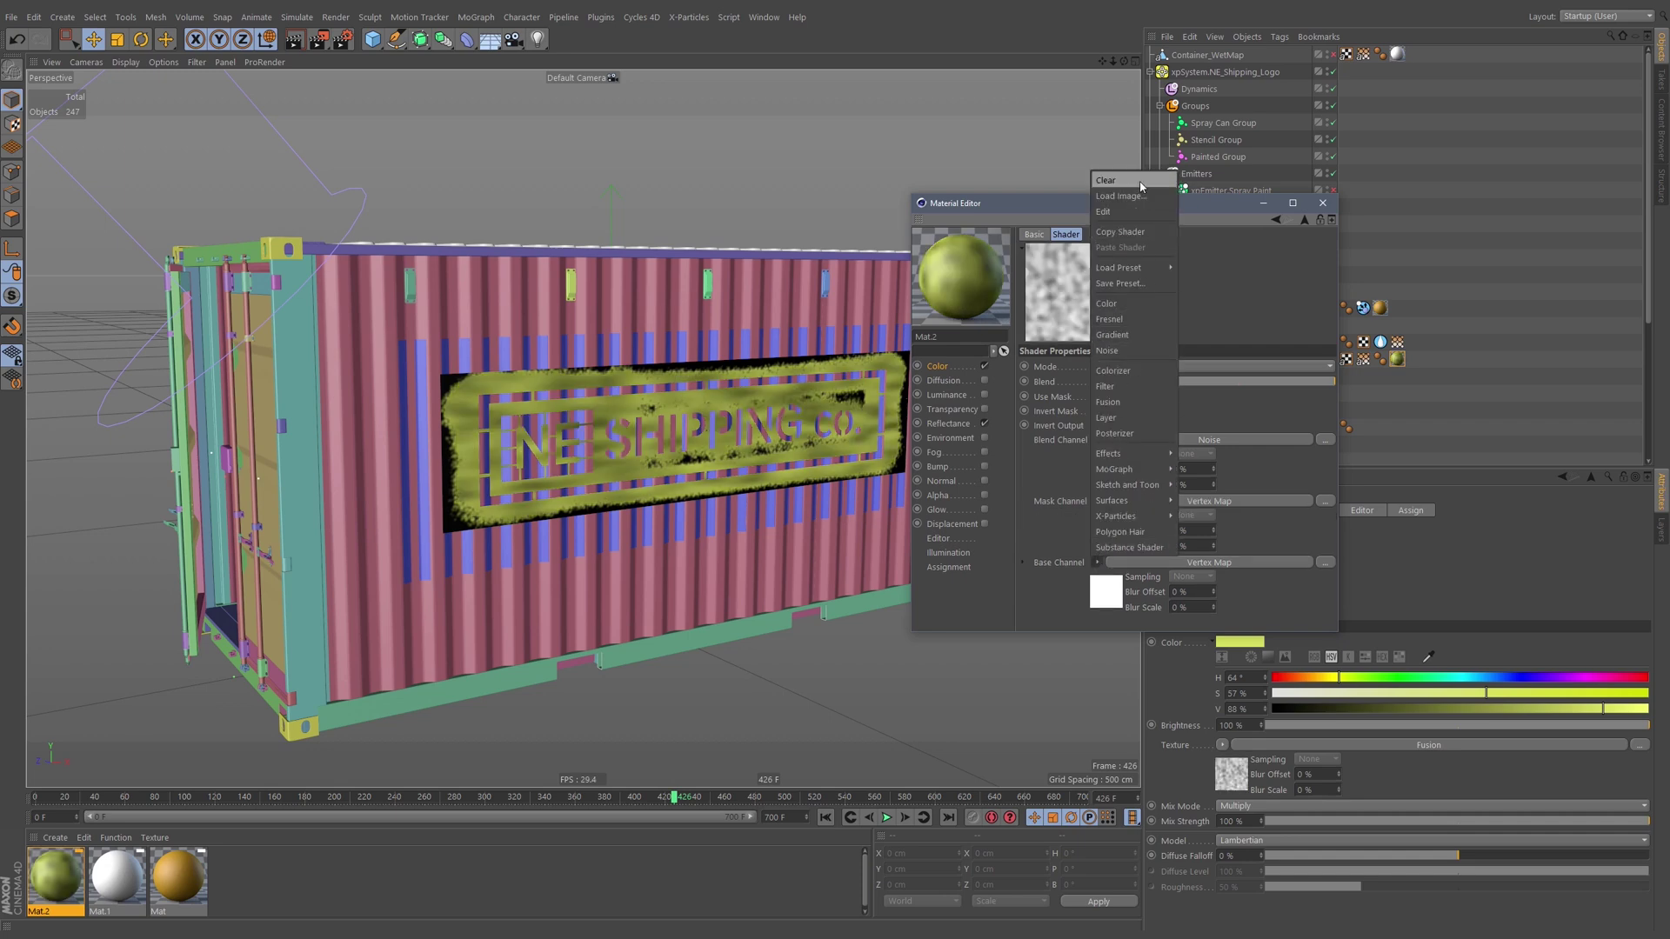
left_click(1105, 180)
Set Mat.2's color mix mode to Normal and reopen the Fusion shader.
left_click(938, 366)
left_click(1129, 417)
left_click(1131, 430)
left_click(1107, 387)
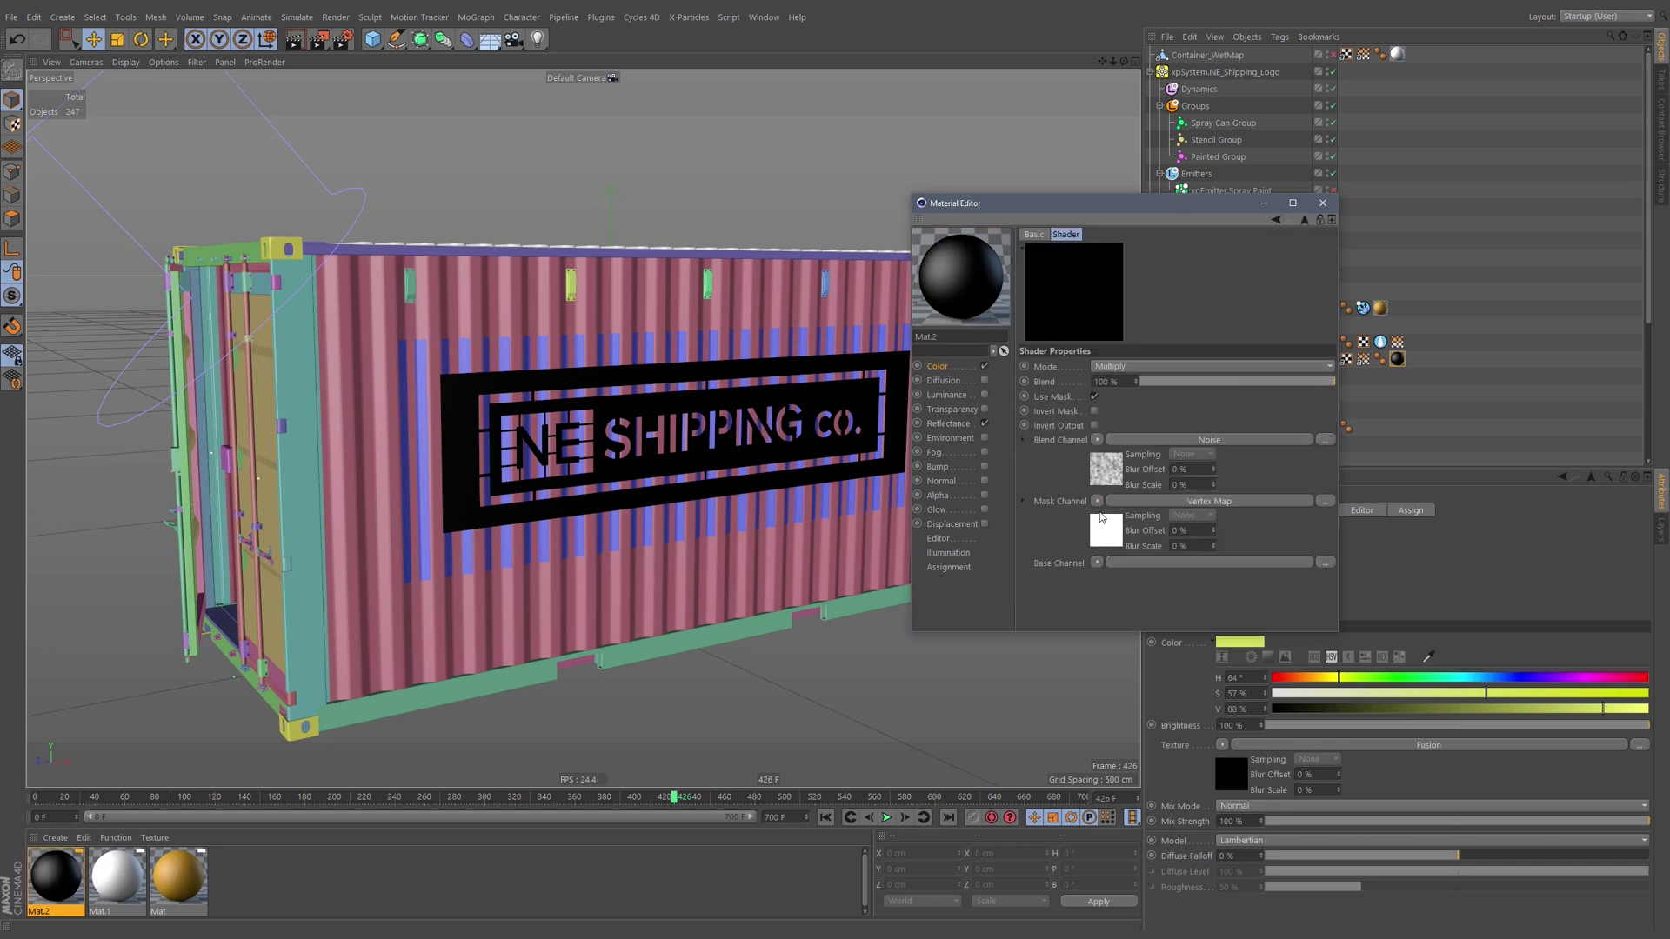
Fill the Fusion base channel with a muted dusty-red Color shader and set the Fusion mode to Normal.
left_click(1098, 561)
left_click(1126, 318)
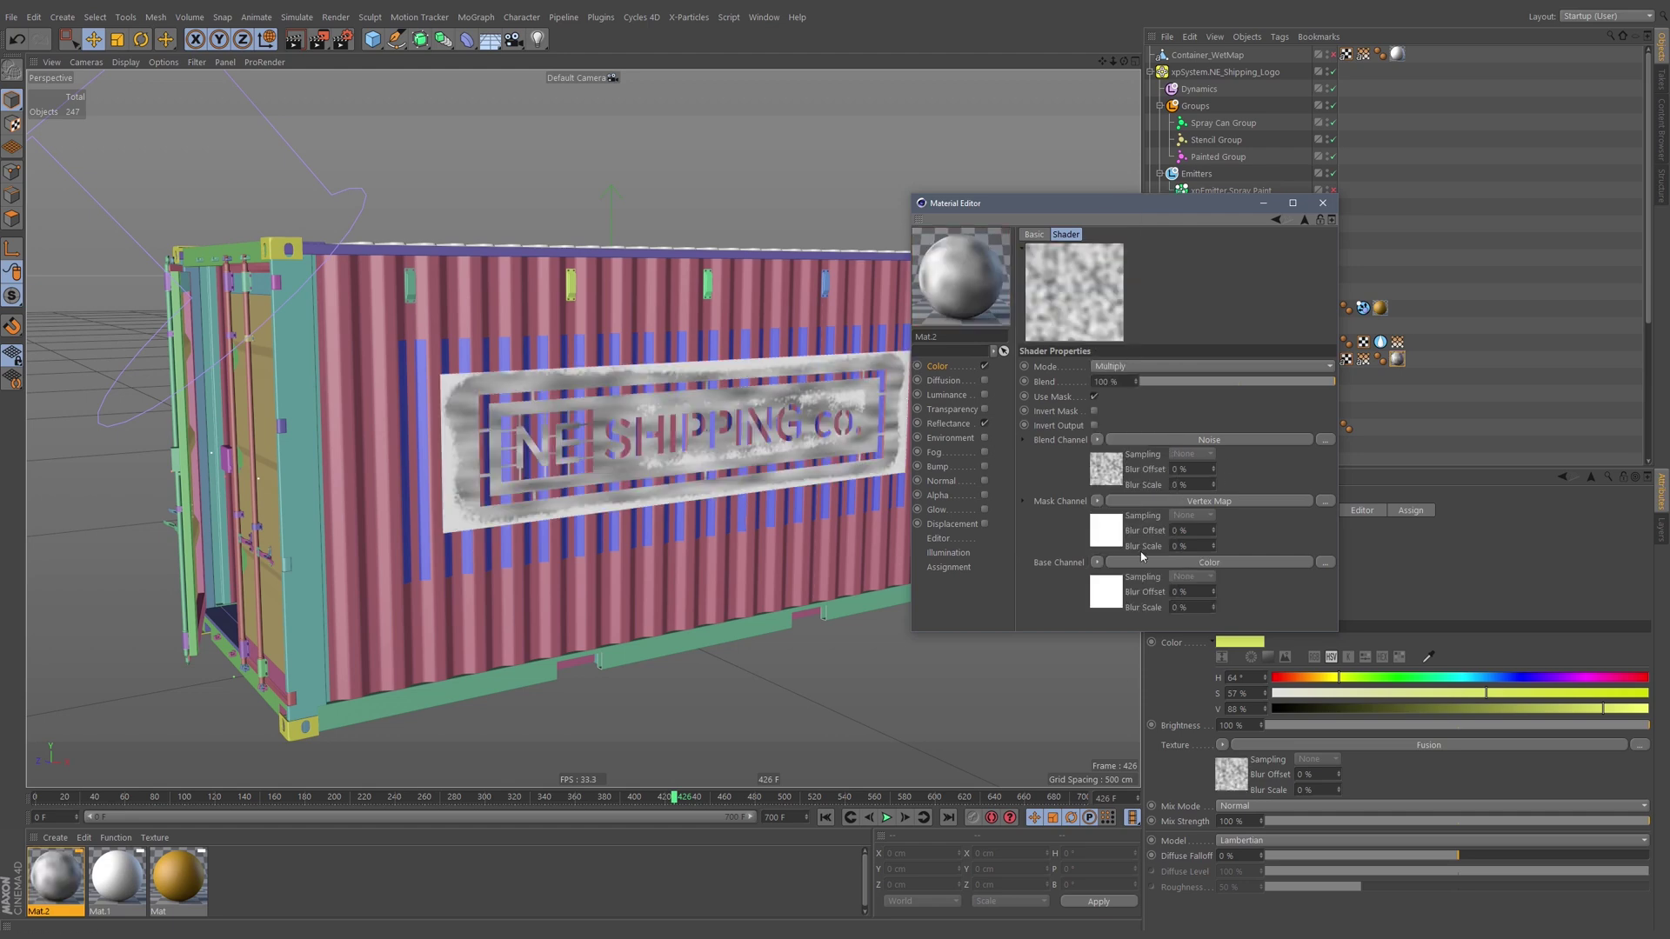
left_click(1096, 600)
left_click(1230, 418)
left_click(1243, 433)
left_click_drag(1172, 417, 1242, 434)
left_click(1305, 222)
left_click(1133, 367)
left_click(1129, 381)
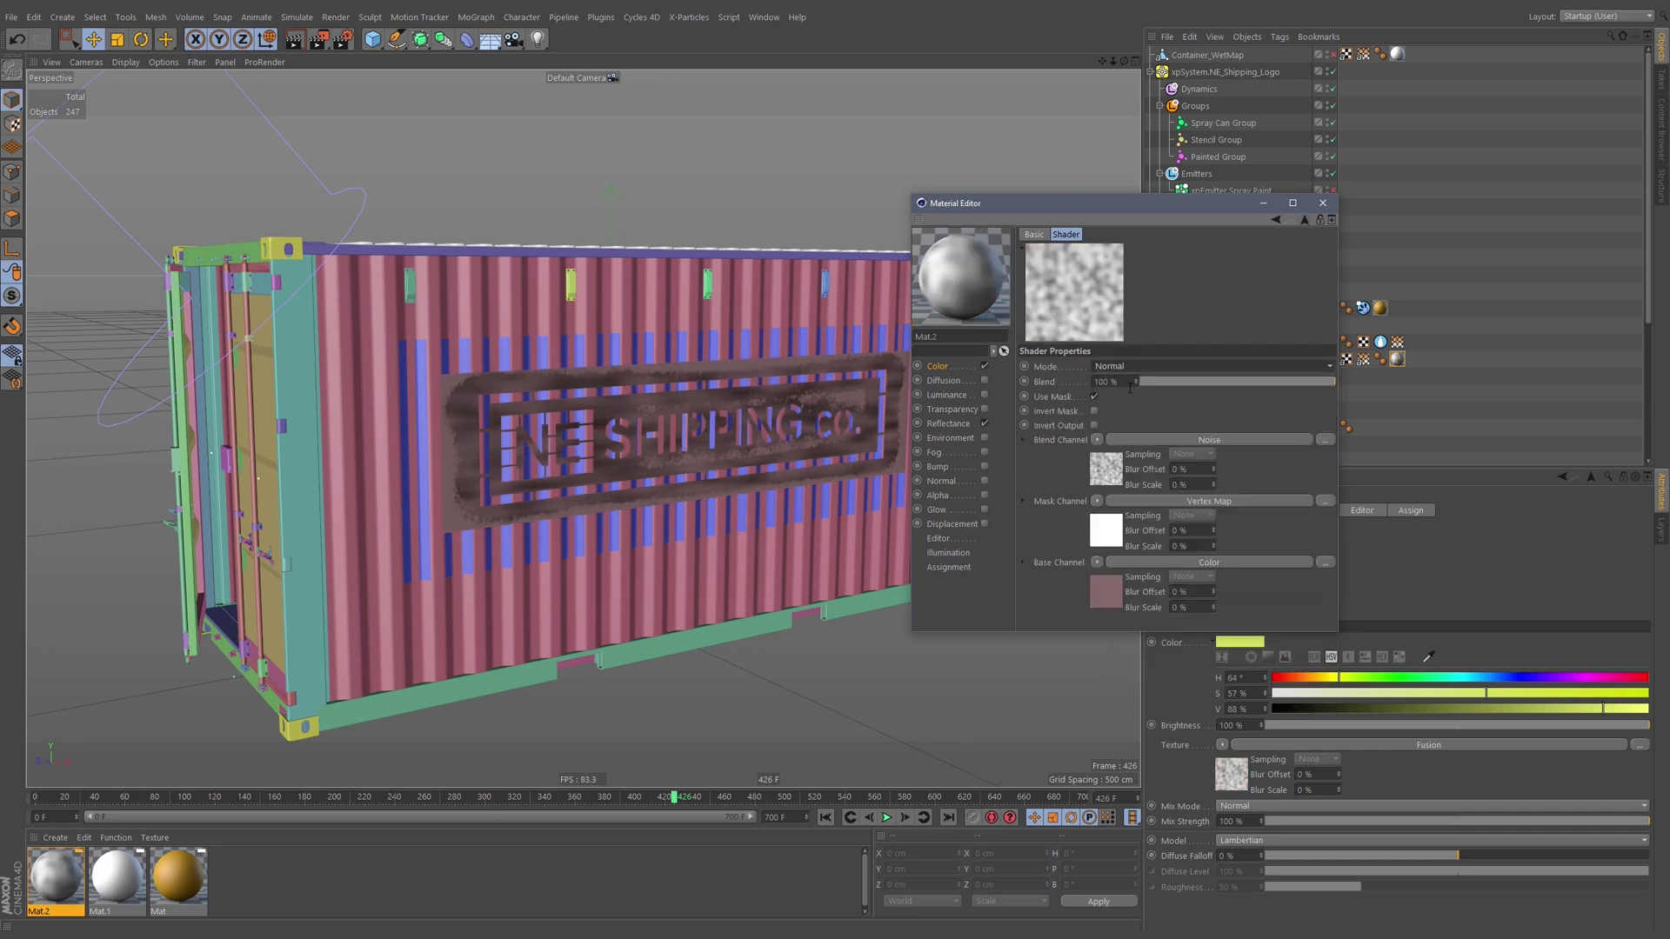
Set the Noise shader's Color 2 to pinkish red at 52% saturation and Color 1 to orange, about H 30°, S 56%, V 85%.
left_click(1100, 475)
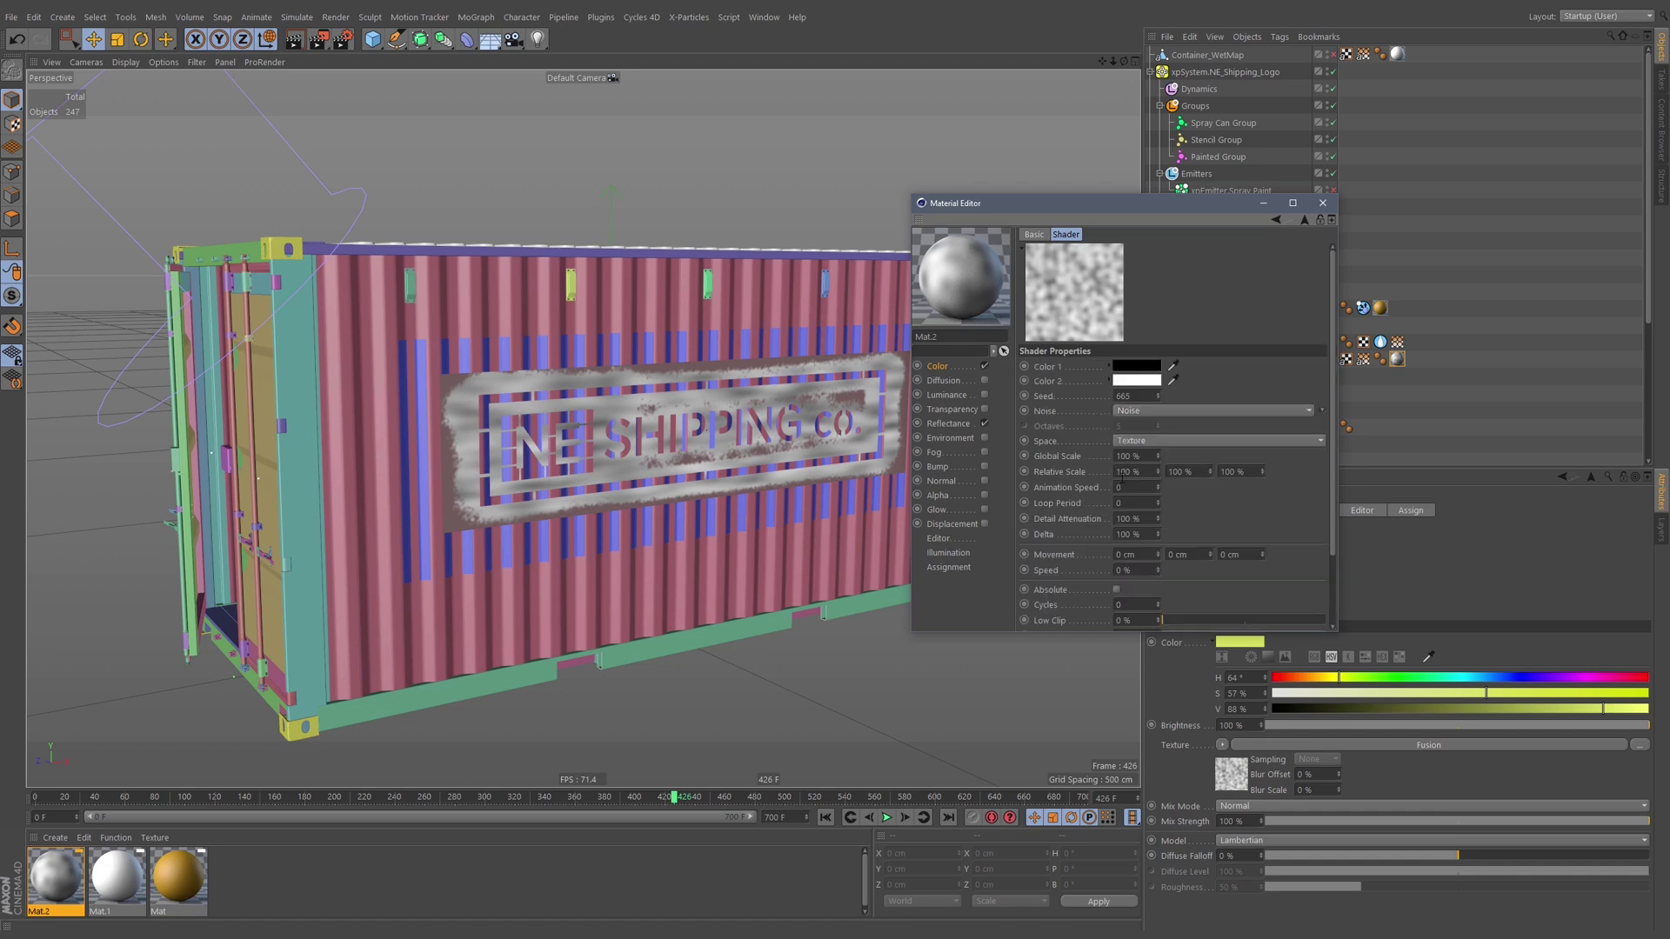
left_click(1139, 383)
left_click_drag(1130, 395, 1177, 395)
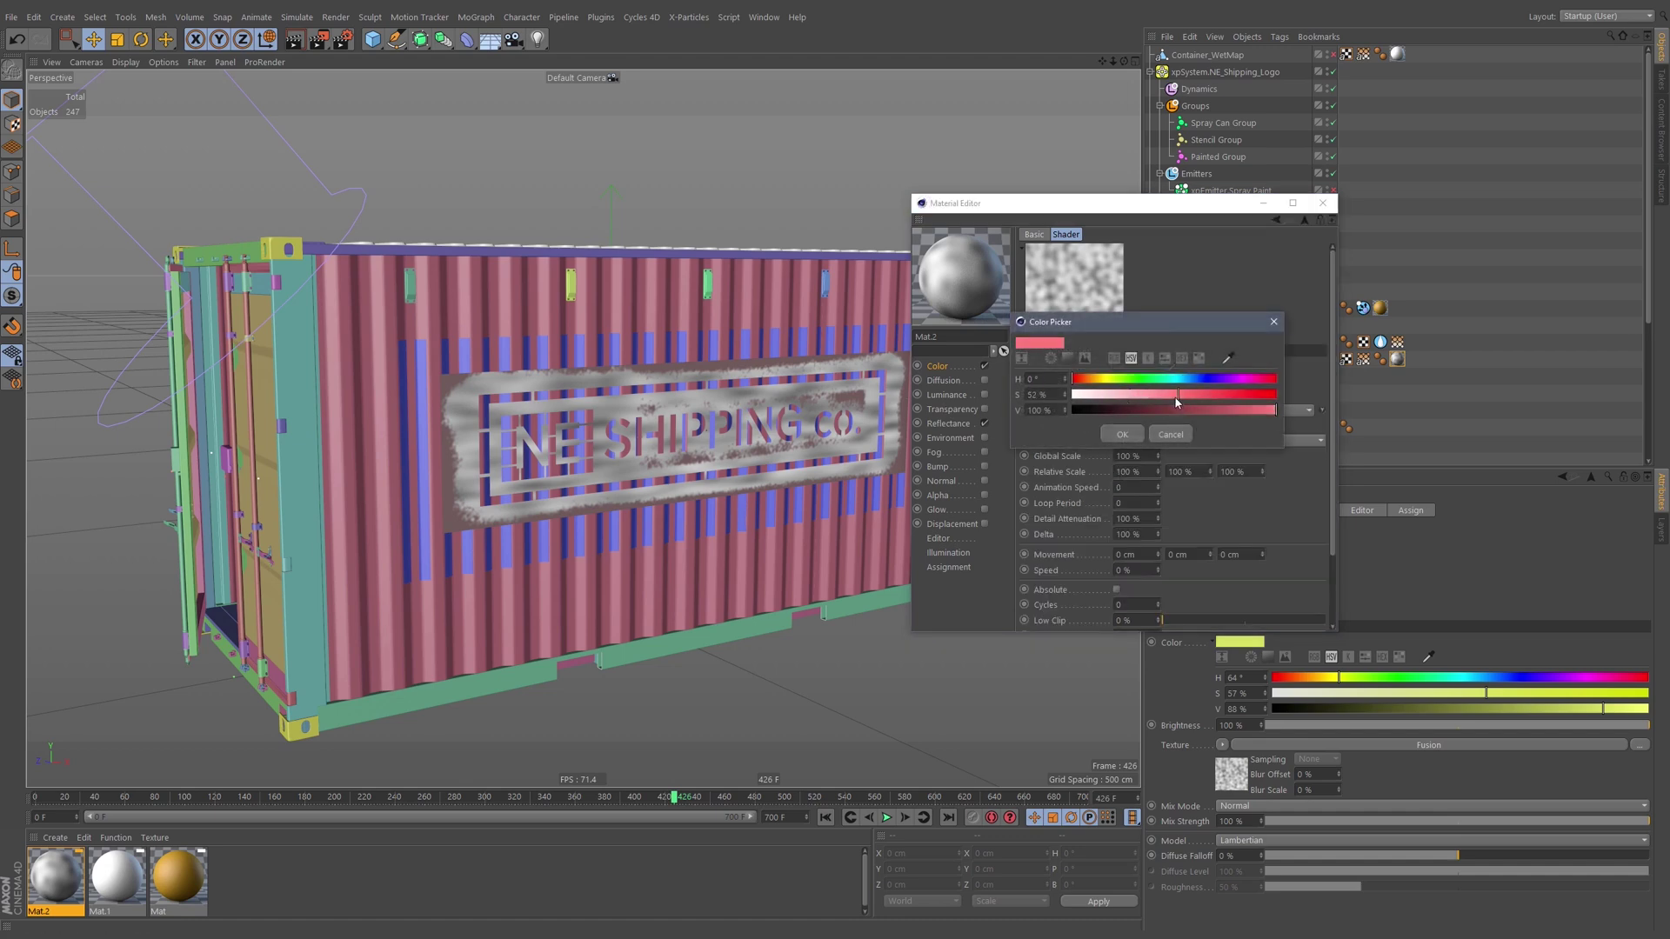
left_click(1122, 434)
left_click(1136, 368)
mouse_move(1117, 377)
left_mouse_down()
mouse_move(1165, 383)
mouse_move(1085, 368)
left_mouse_up()
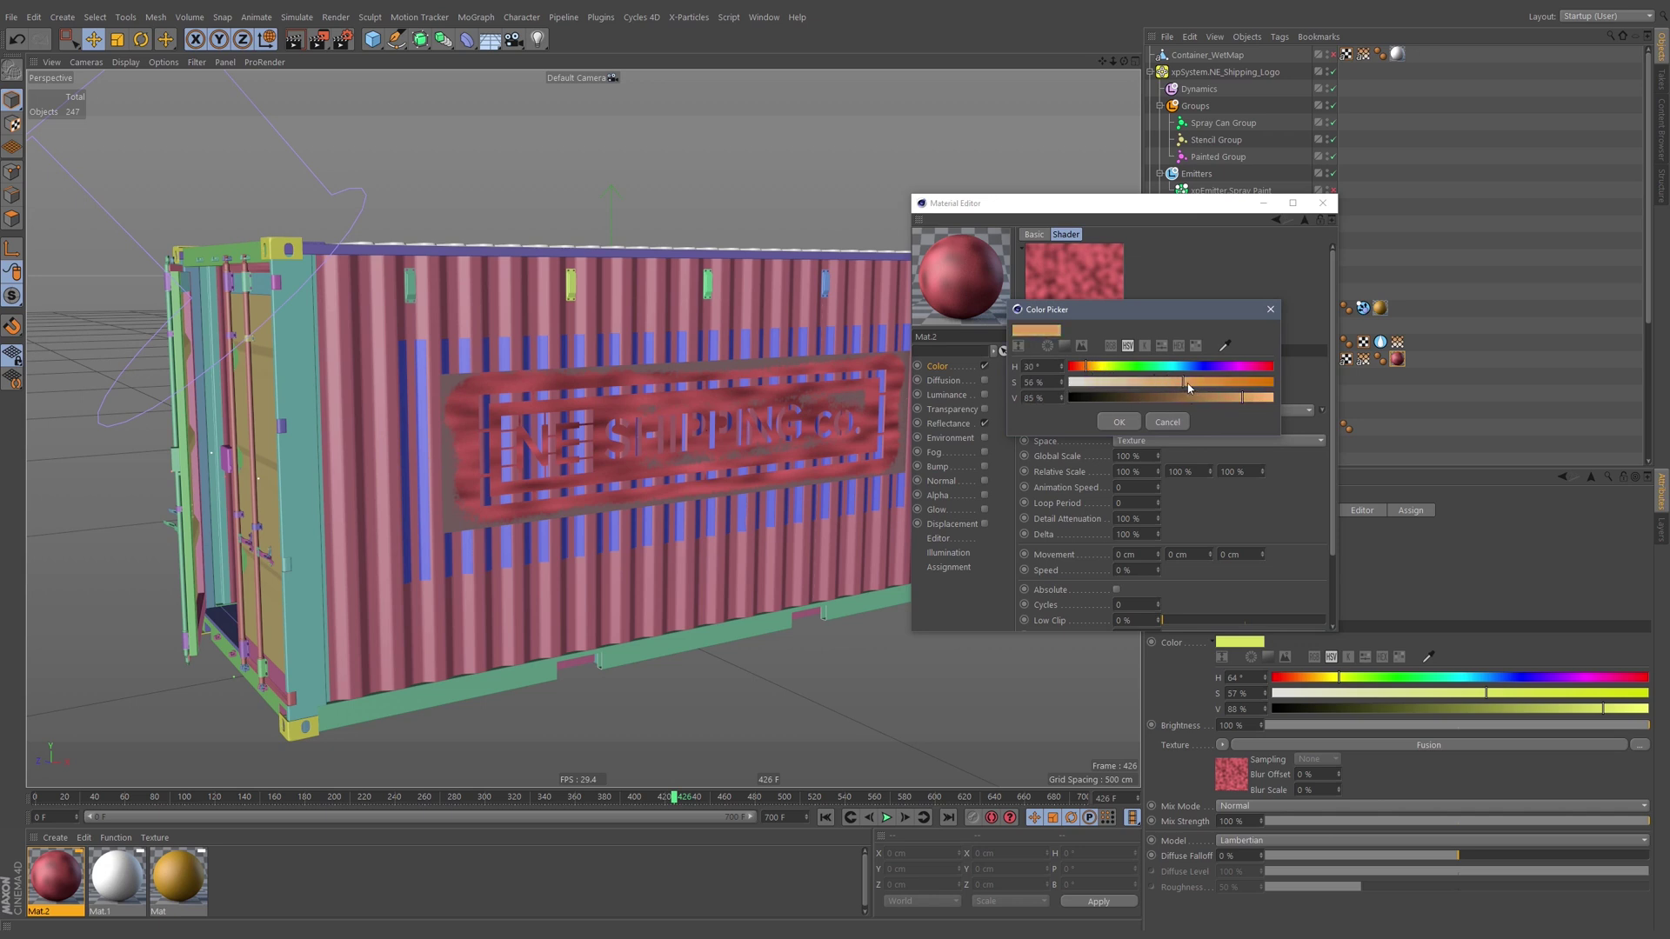
left_click(1120, 422)
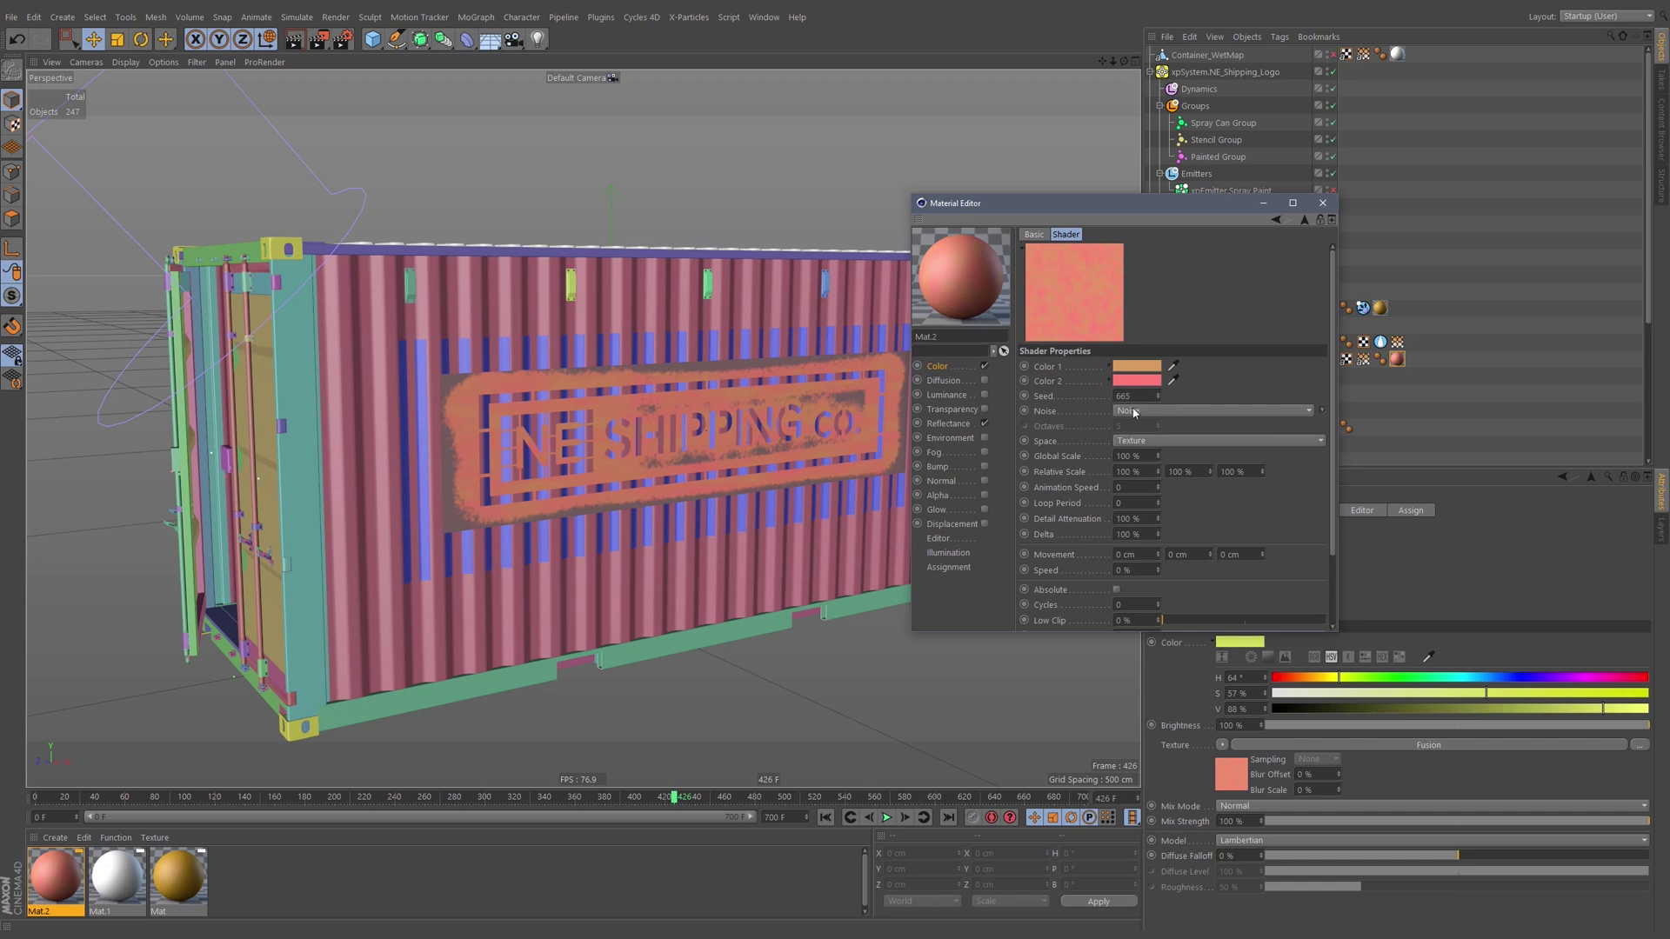
Darken the Noise shader's Color 2 to about 22% value.
left_click(1154, 377)
left_click_drag(1158, 405, 1108, 406)
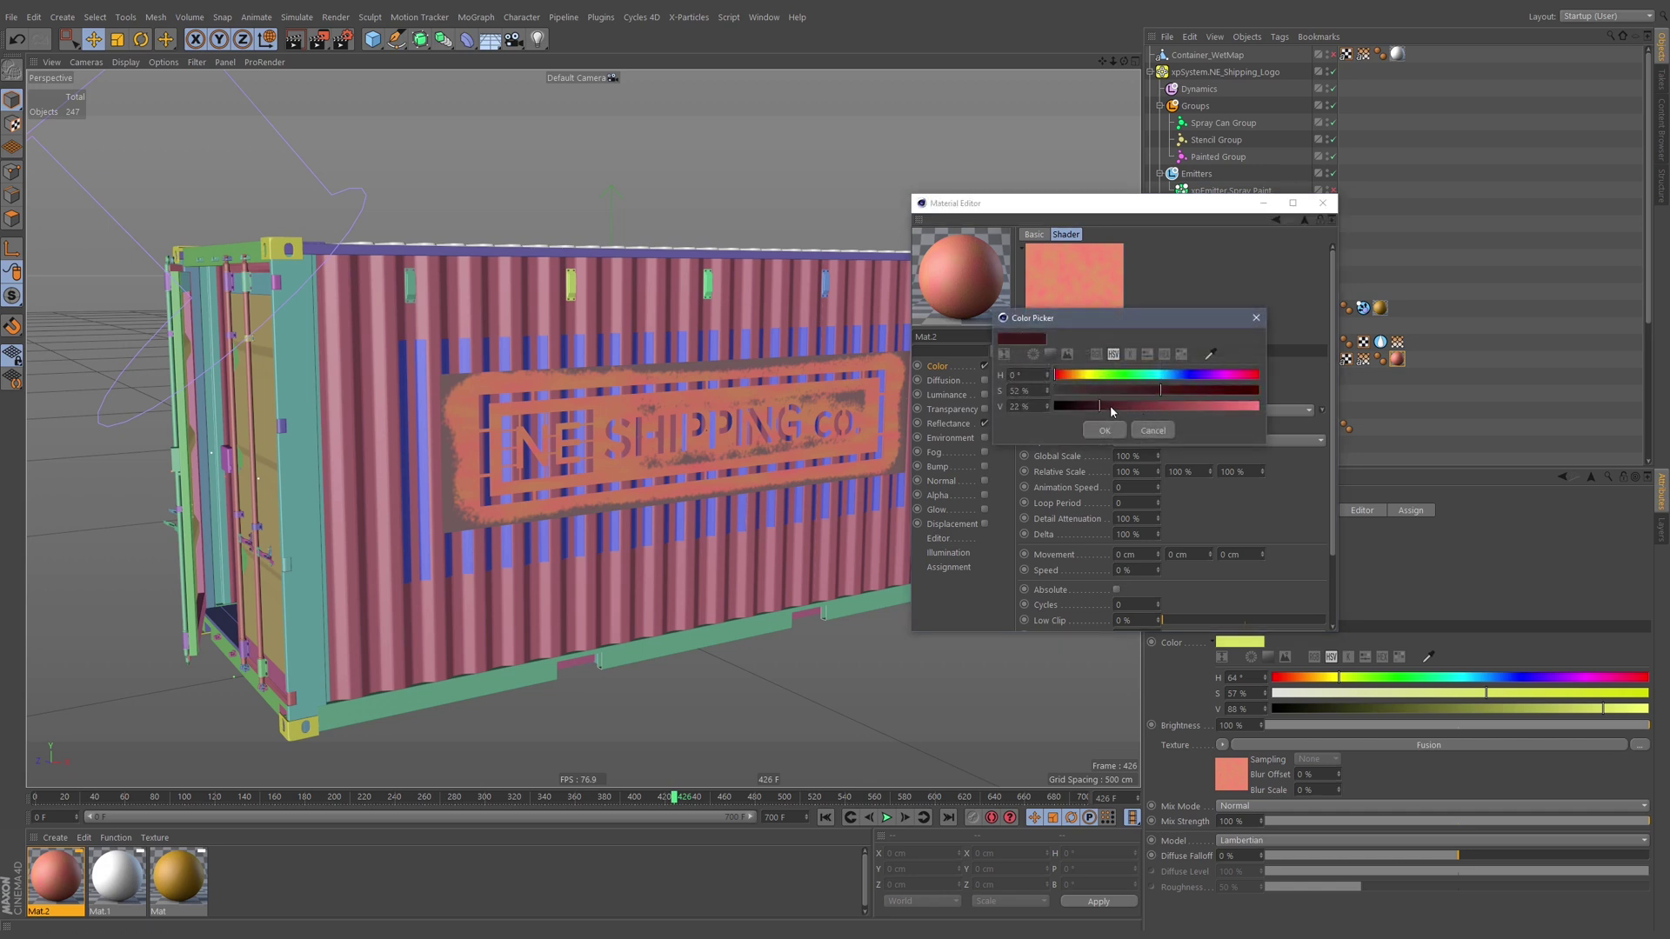
left_click(1106, 428)
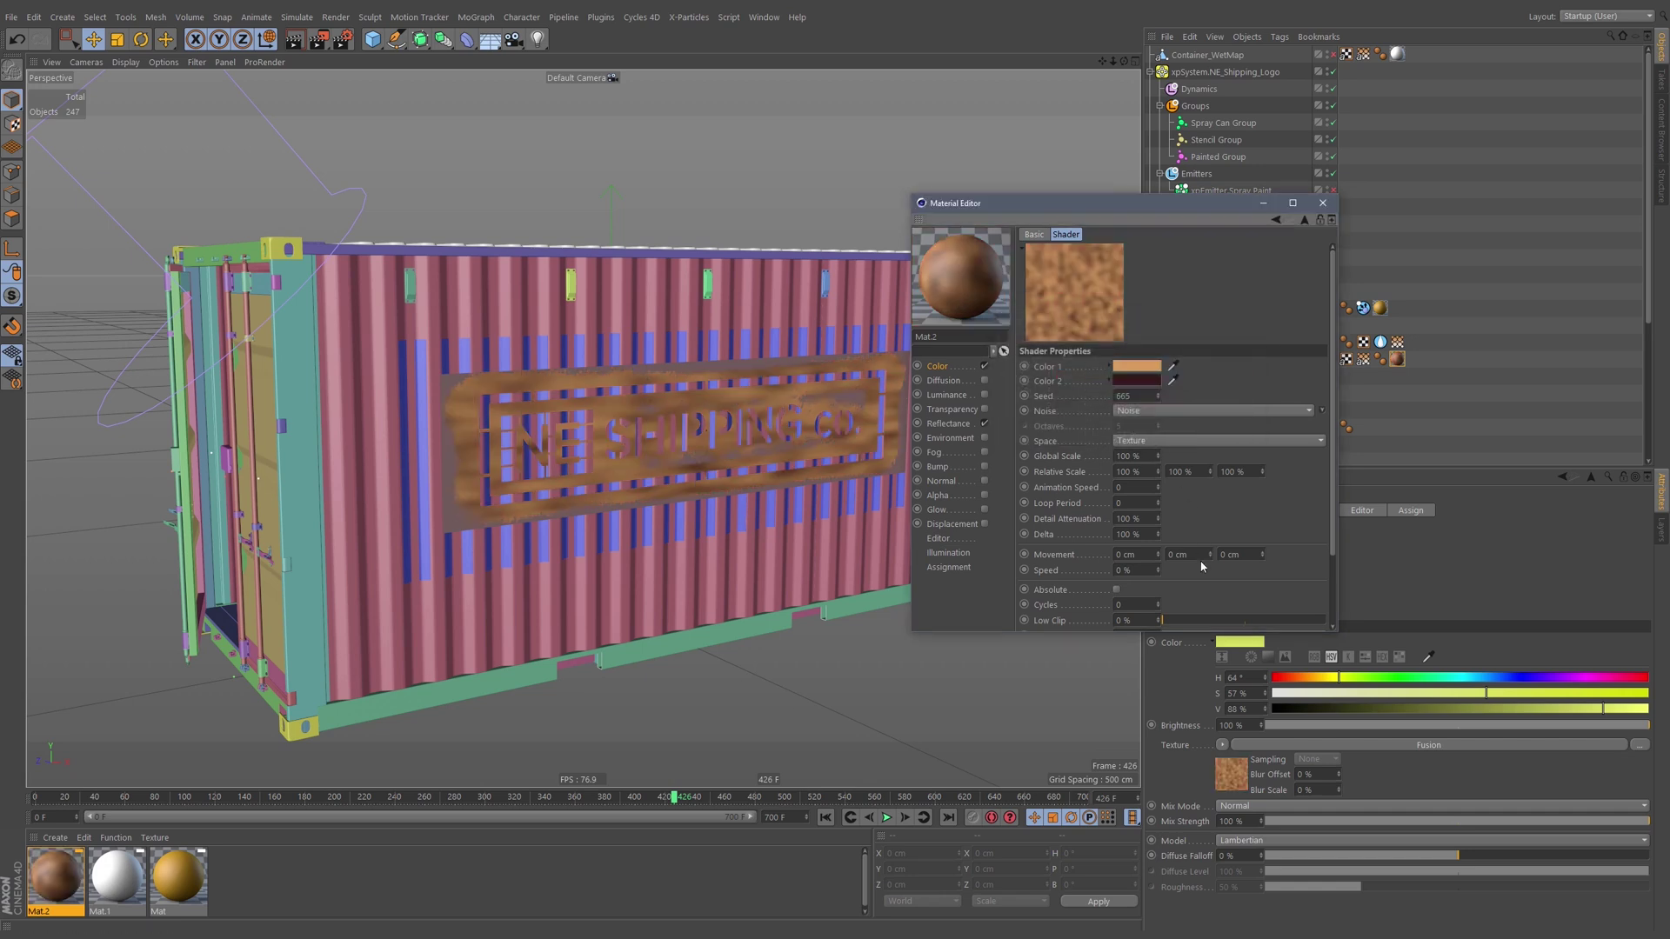
Try a Global Scale of 10% on the Noise shader and settle on 50%.
scroll(1205, 467, "down", 1)
type("10")
key("Return")
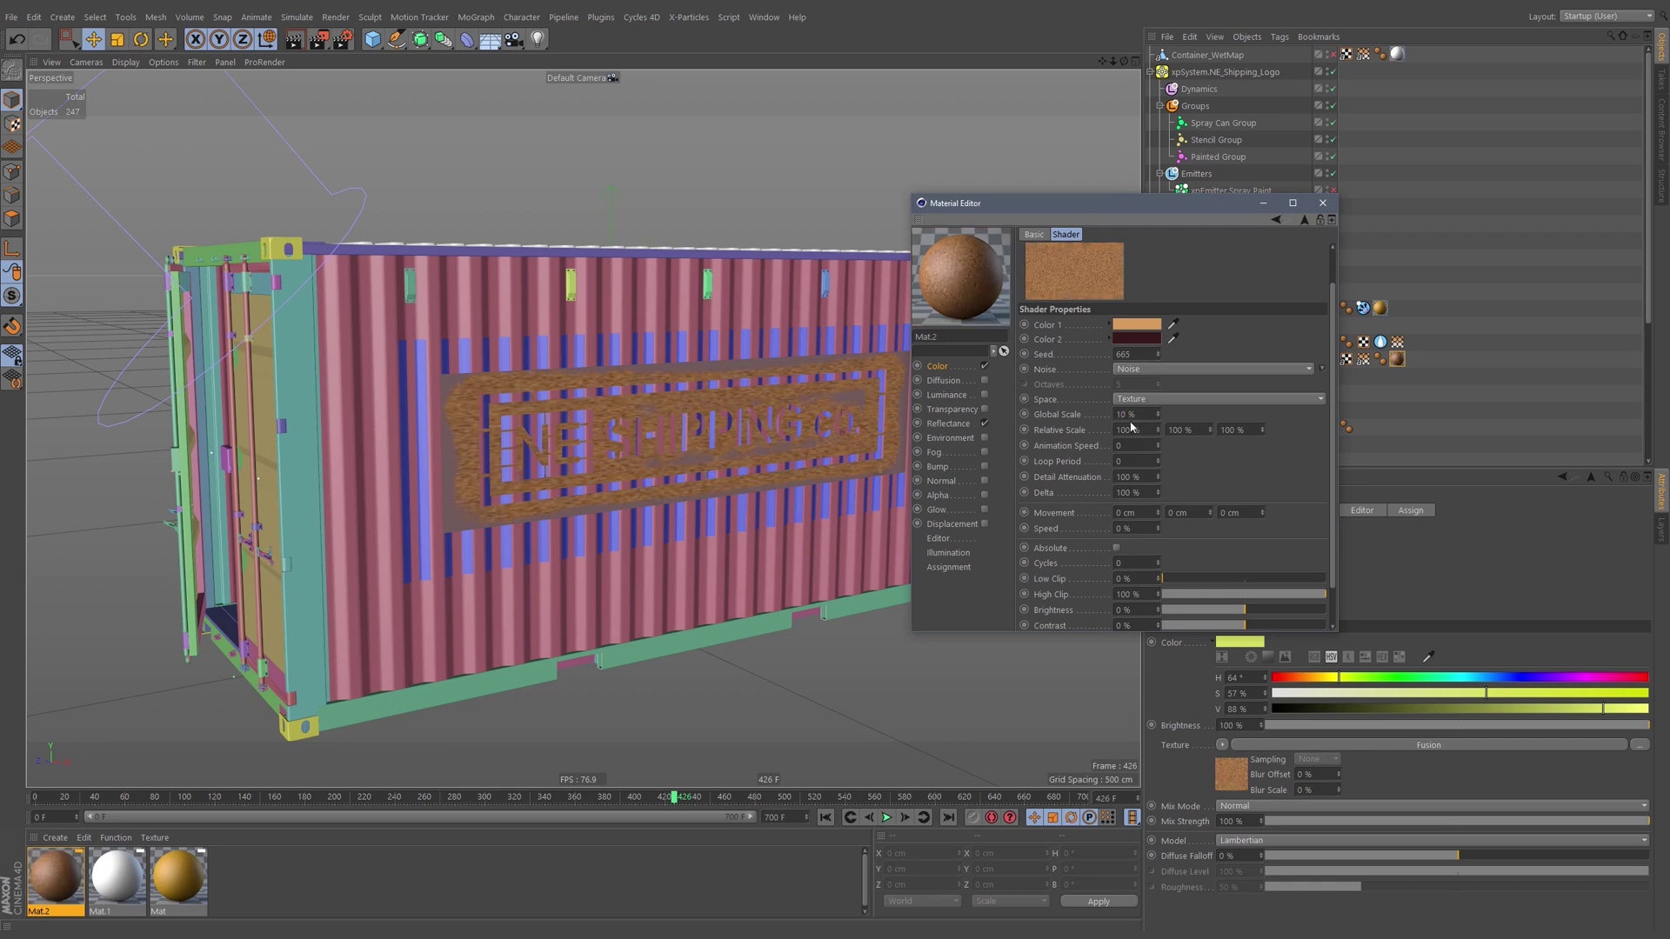
type("50")
key("Return")
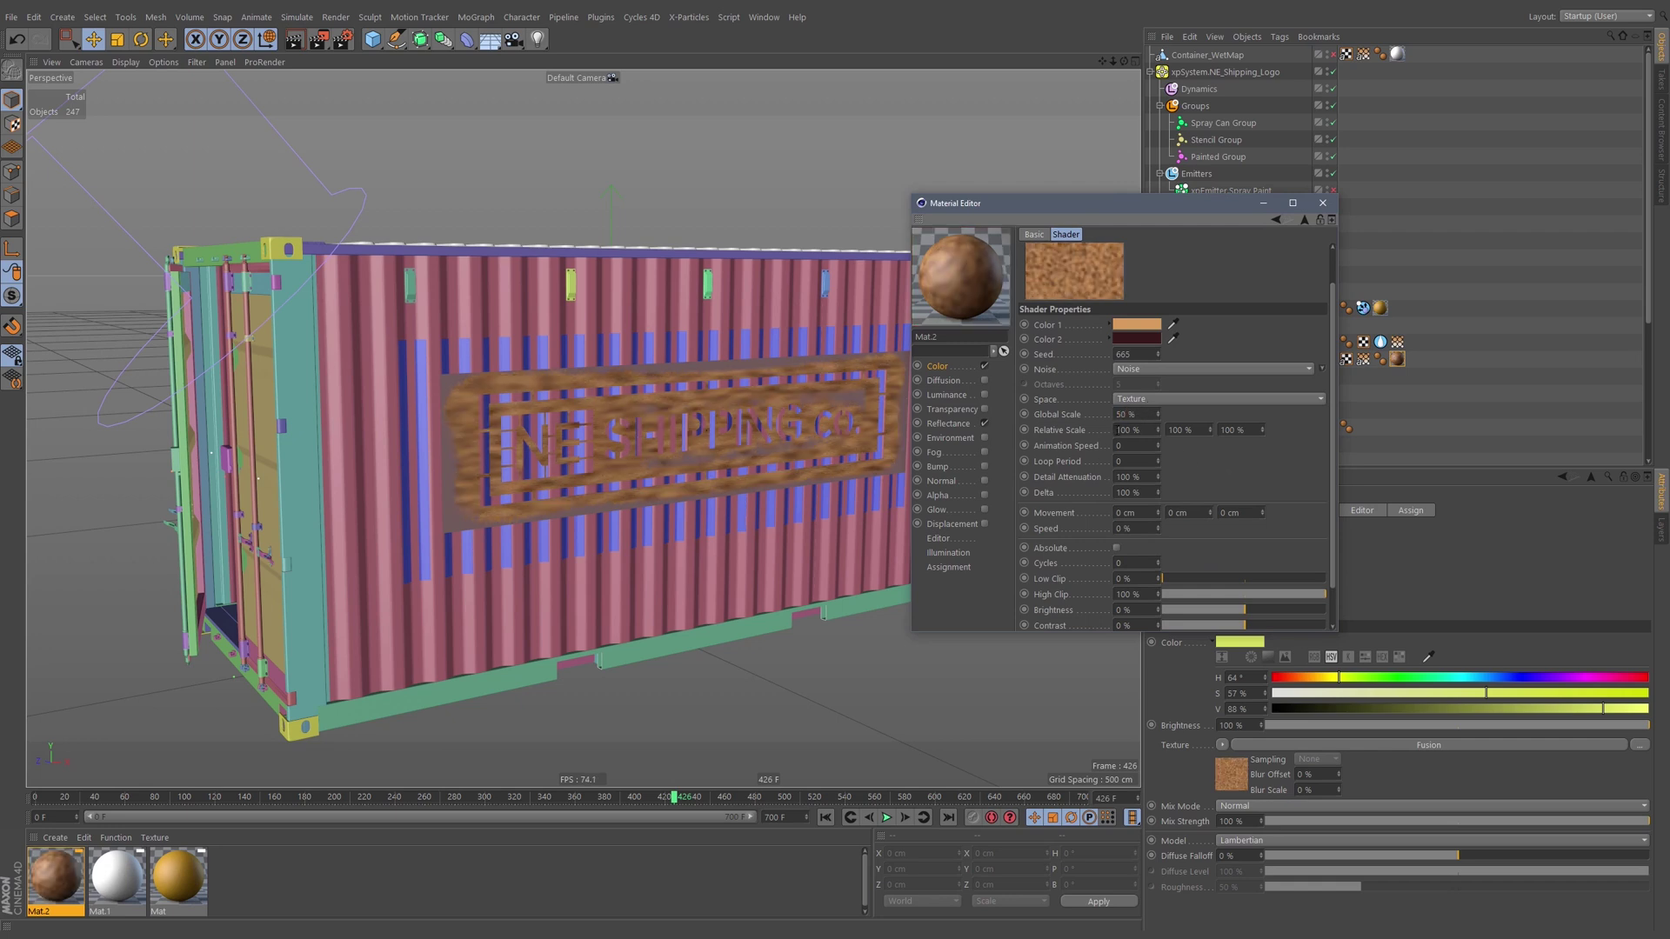
Copy the Noise shader's Color 1 onto Color 2, shift Color 2's hue to about 18°, and close the material.
left_click_drag(1150, 324, 1150, 339)
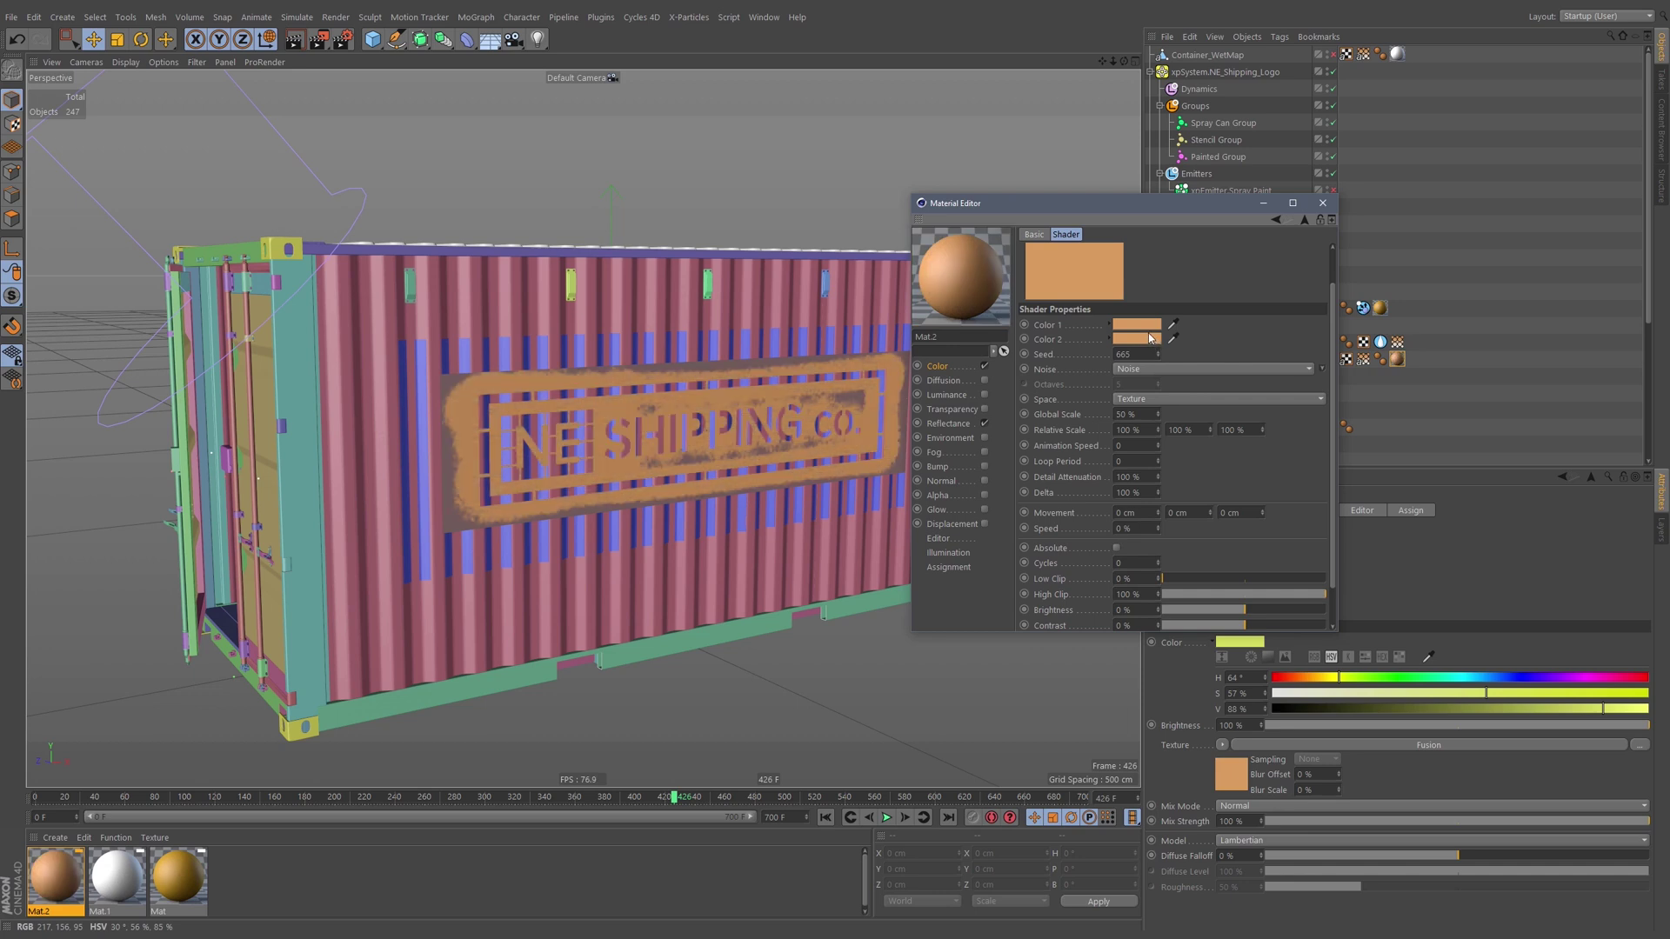
left_click(1135, 339)
left_click(1108, 339)
left_click_drag(1108, 339, 1088, 340)
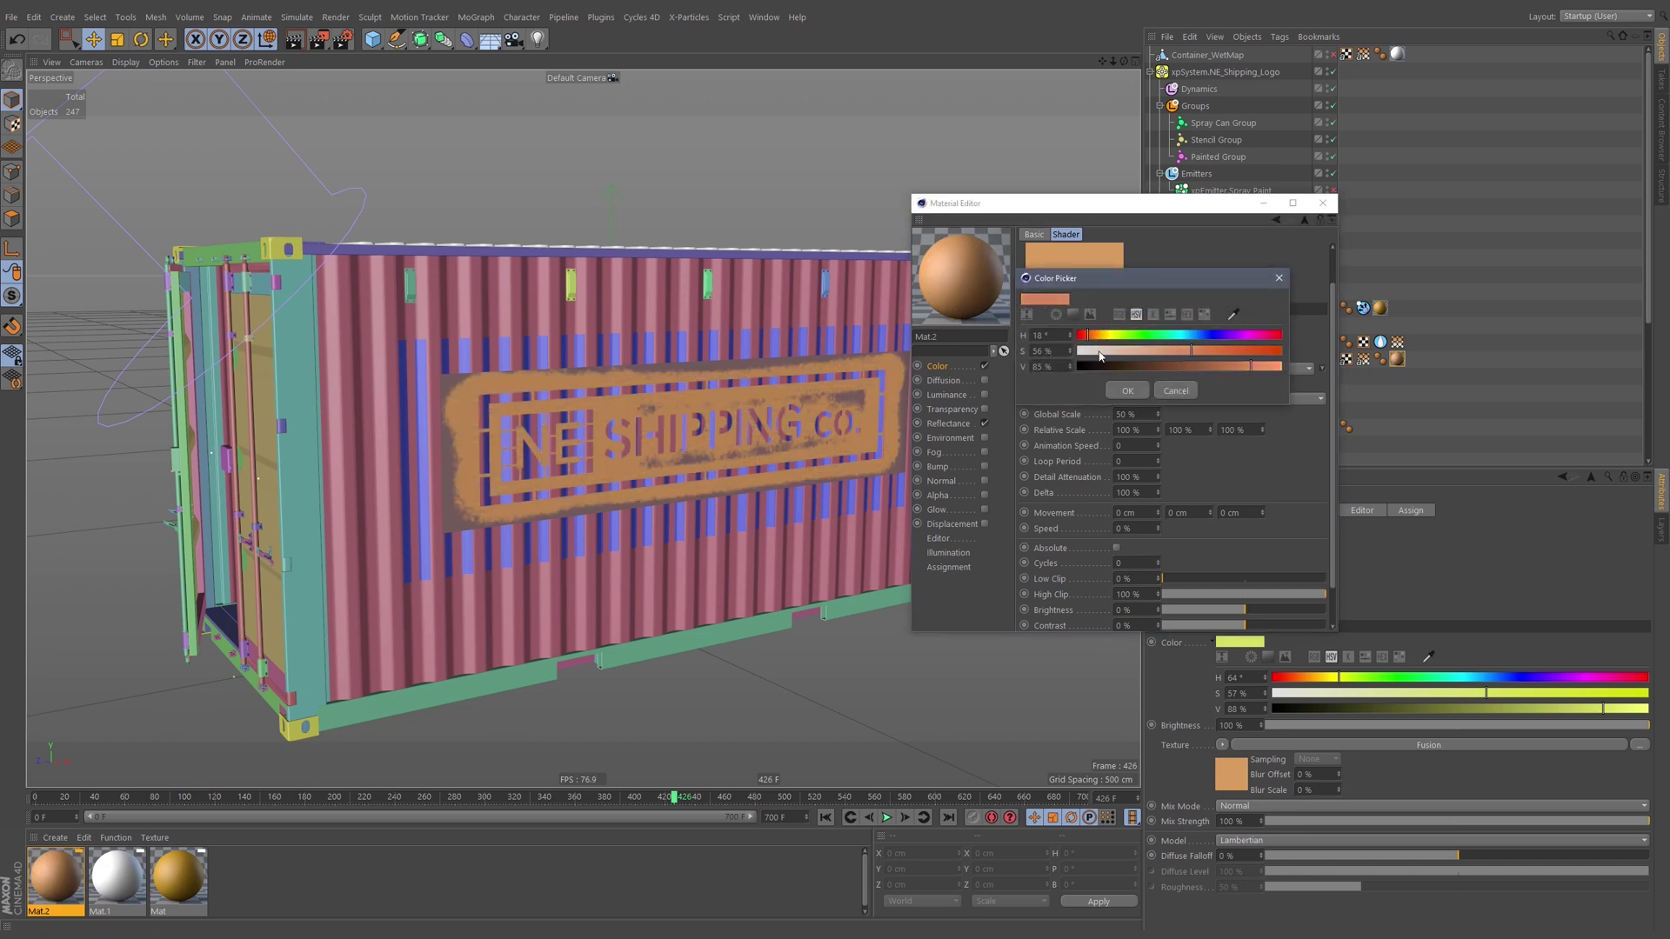
left_click(1128, 391)
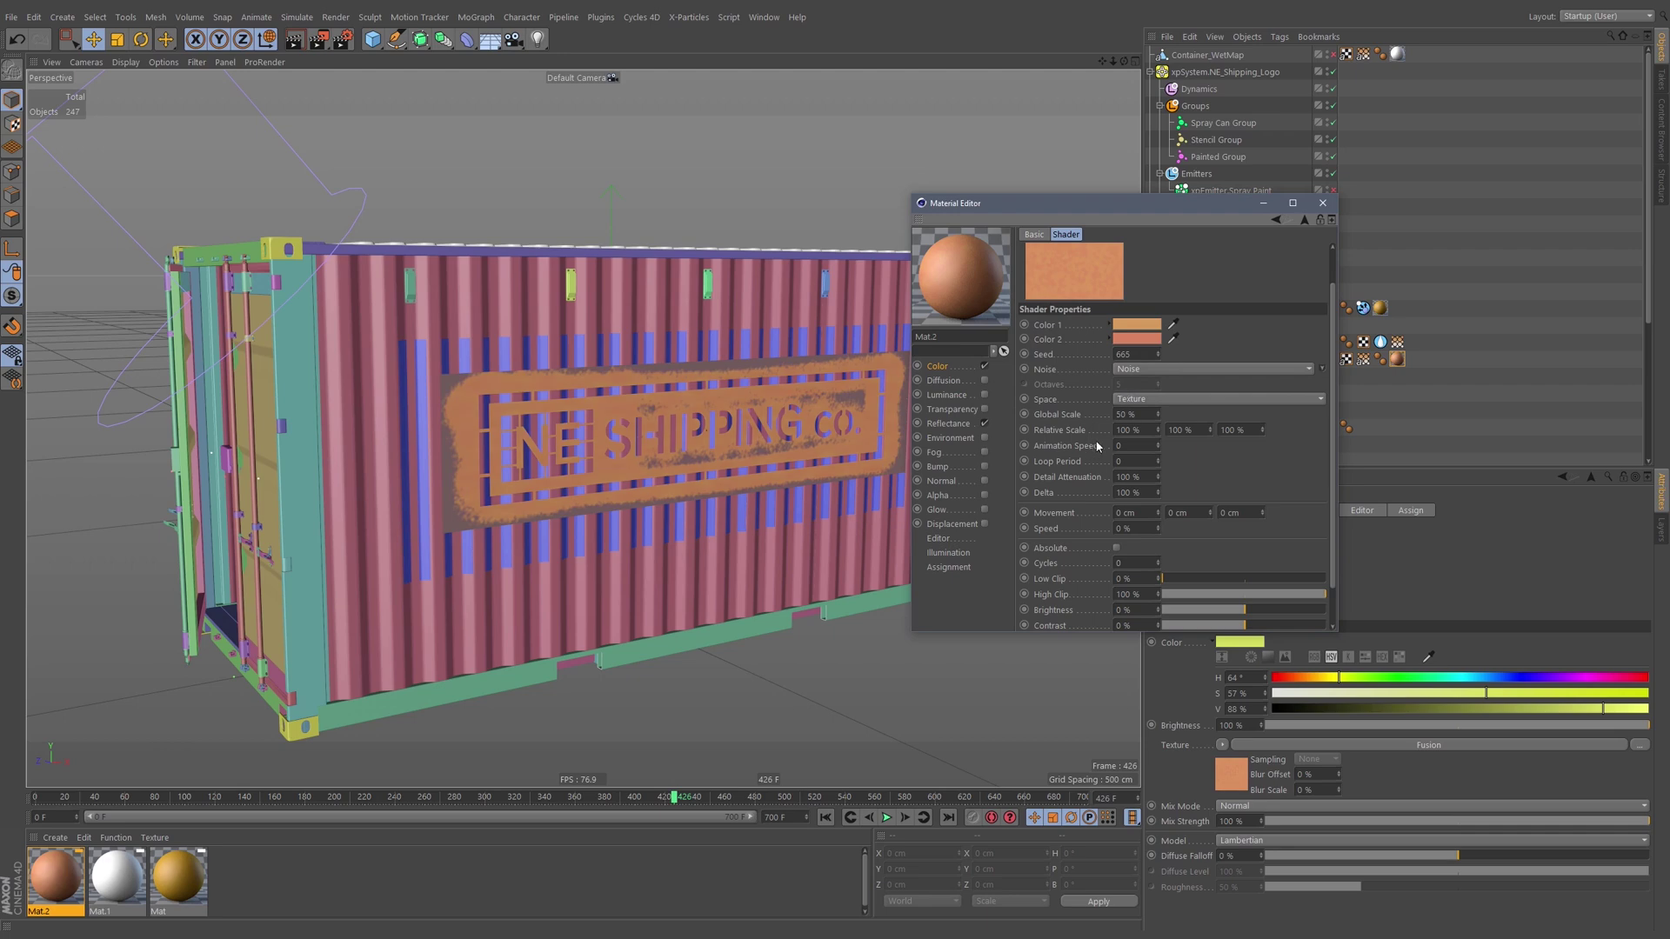
left_click(1323, 203)
Collapse Other Objects, enable the spray paint emitter, and play the animation from the start to frame 184.
mouse_move(711, 805)
left_mouse_down()
mouse_move(83, 802)
mouse_move(817, 825)
mouse_move(484, 816)
mouse_move(795, 816)
left_mouse_up()
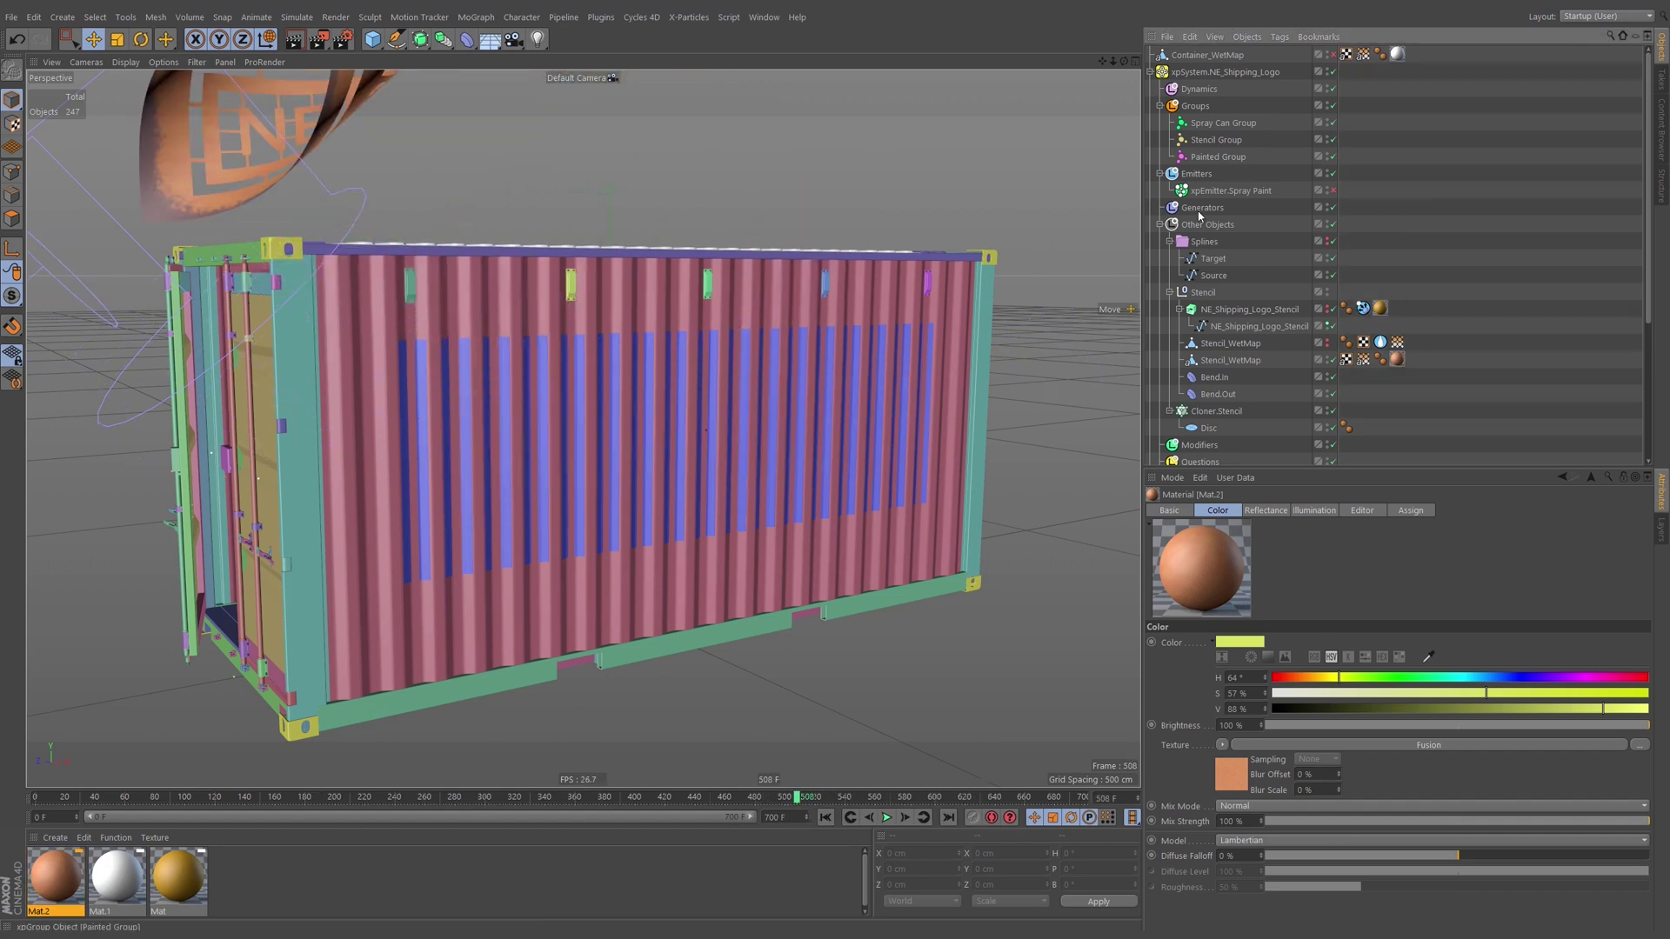
left_click(1160, 225)
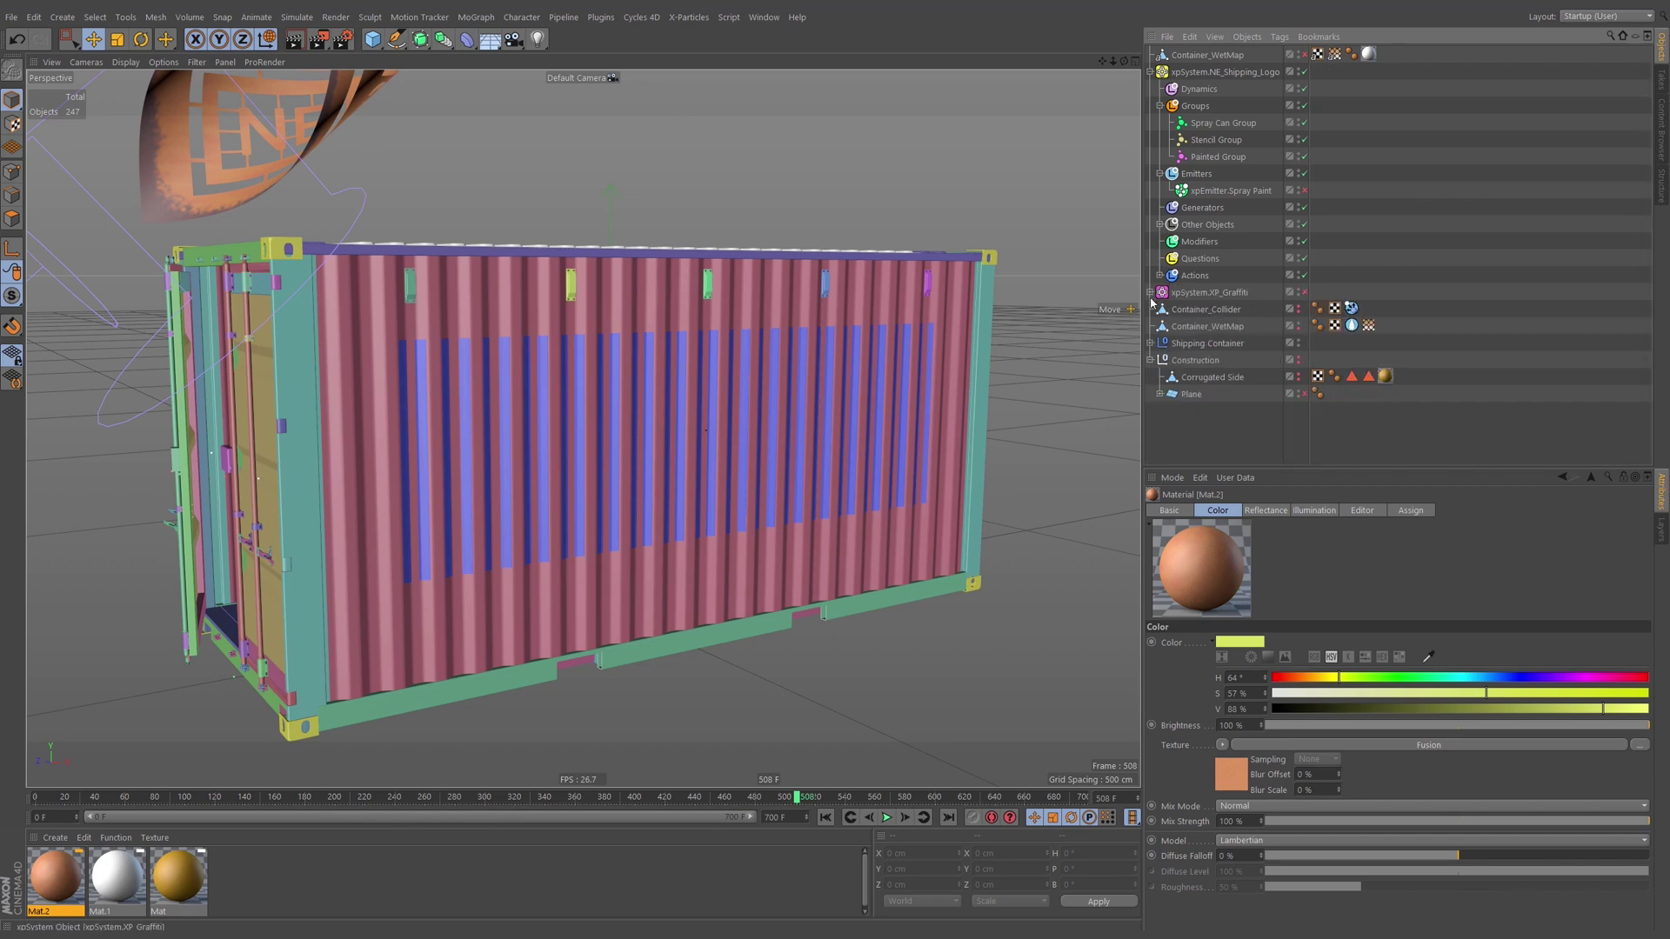
left_click(1211, 192)
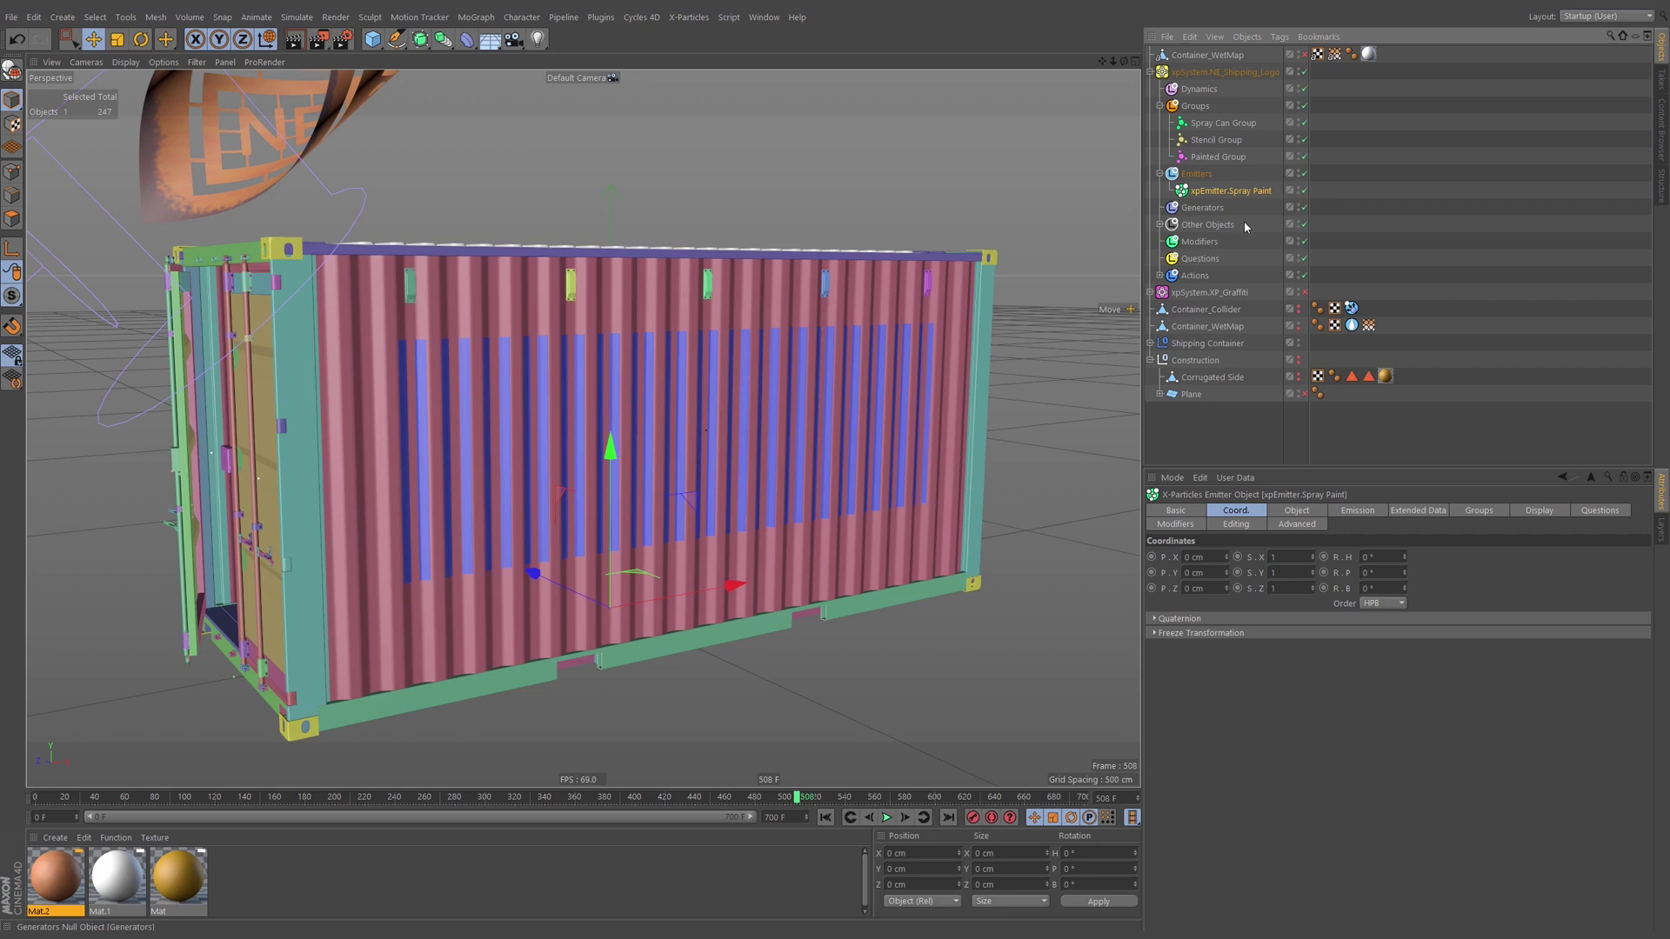
left_click(824, 818)
left_click(887, 818)
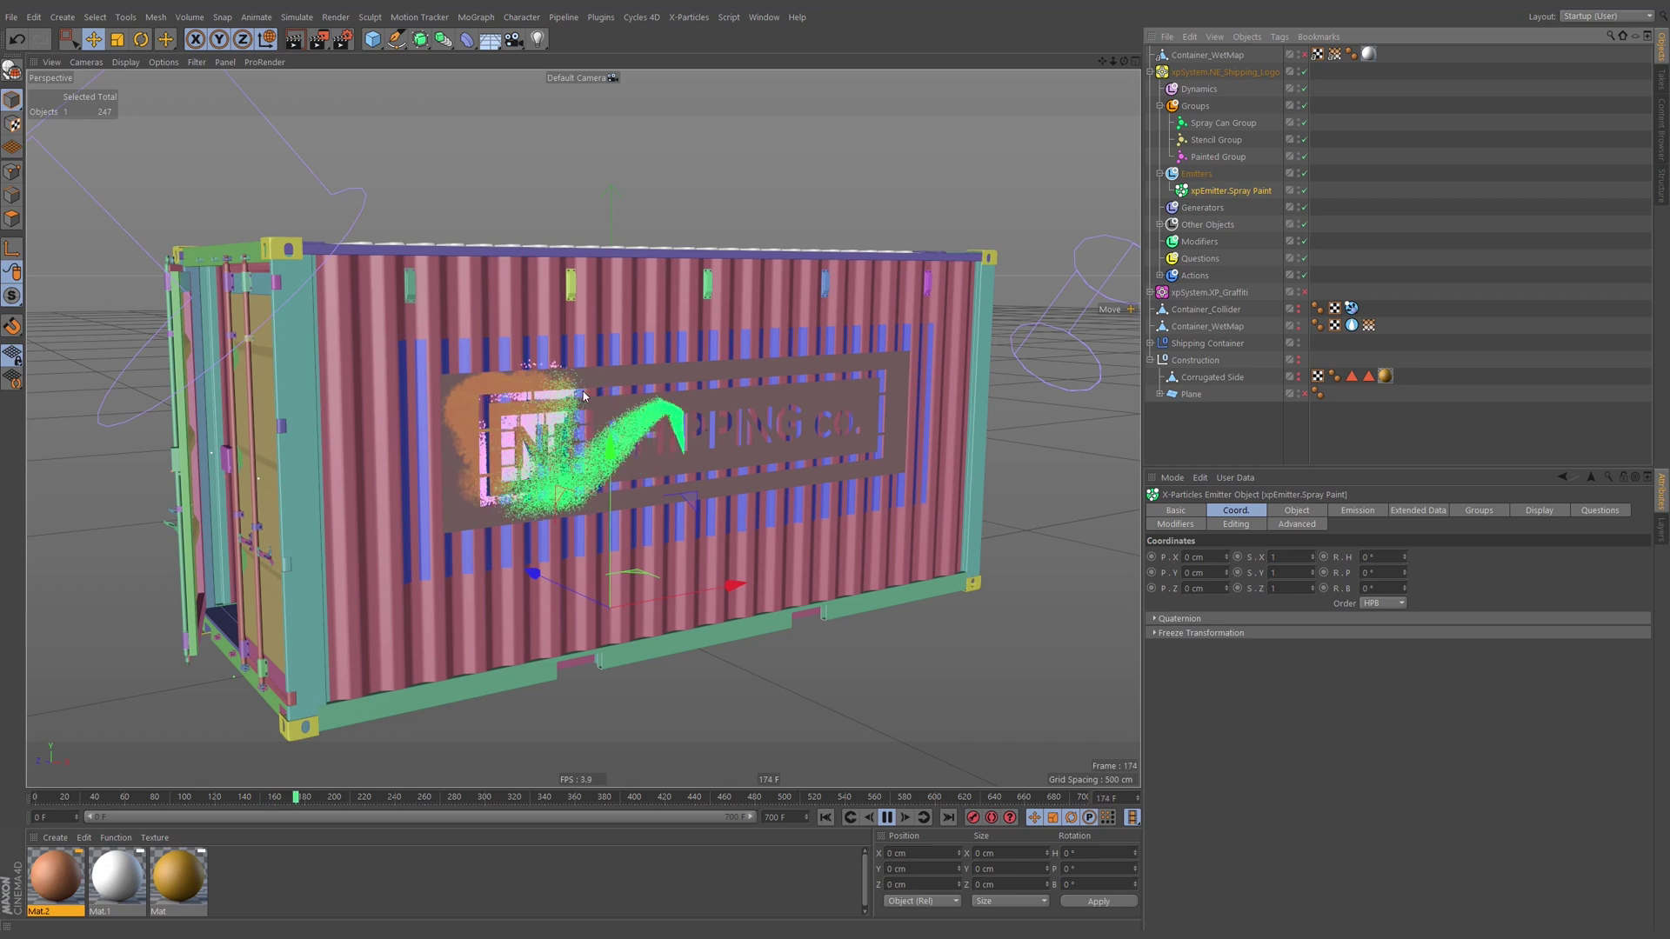
left_click(887, 818)
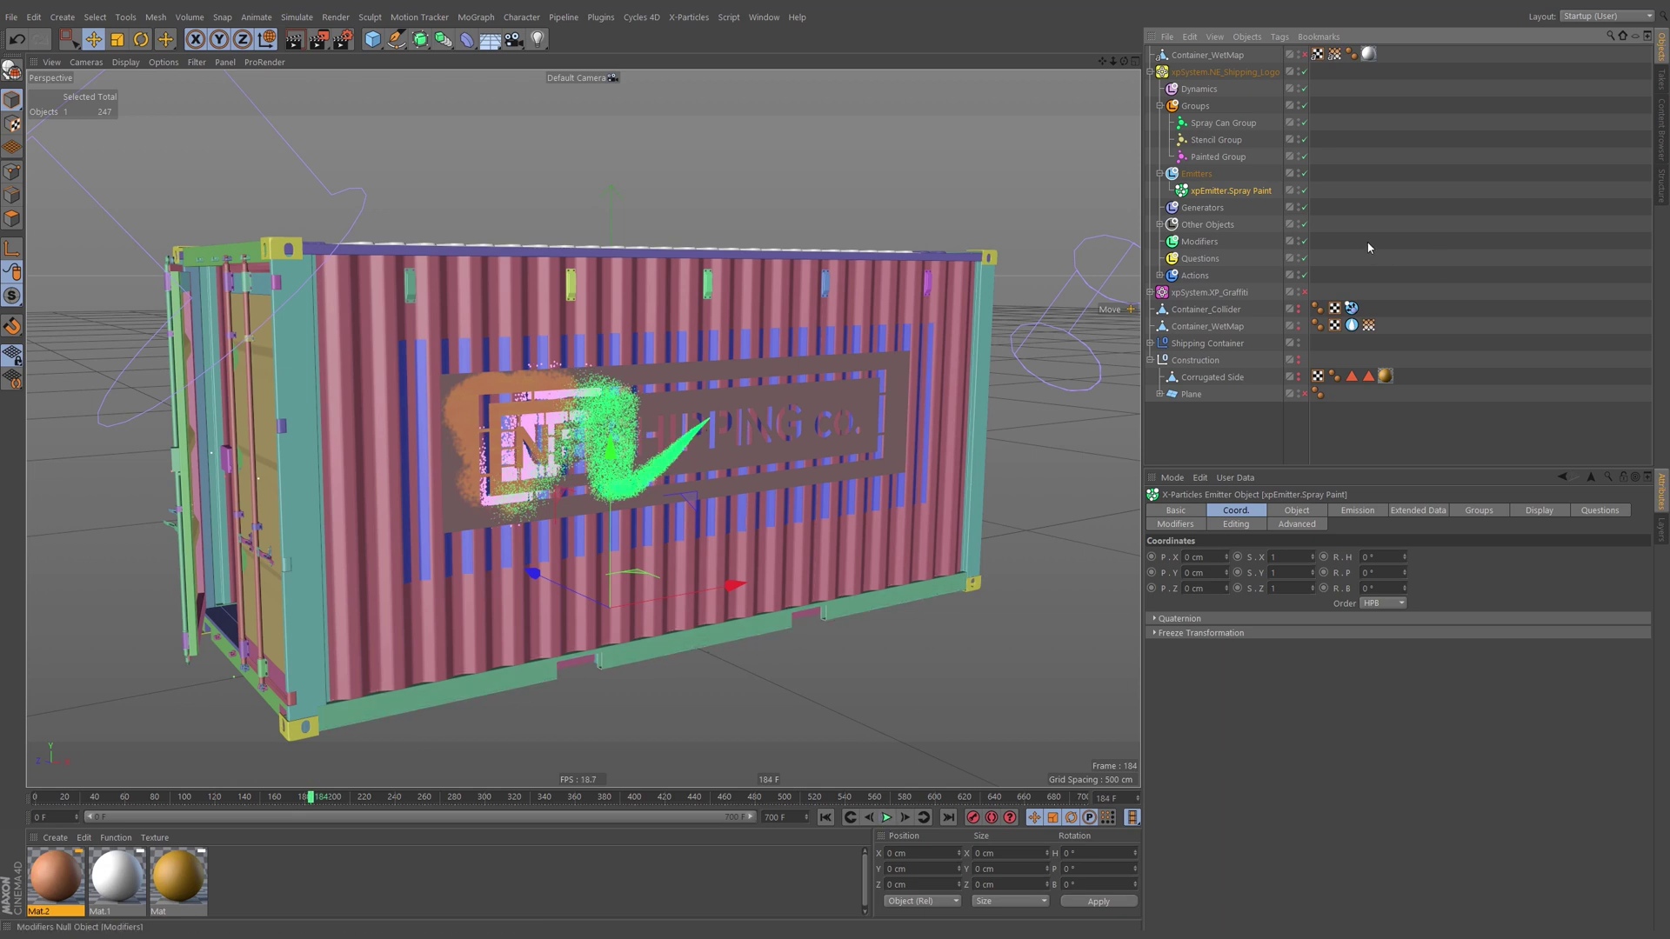
Collapse the Construction group and clear the object selection.
left_click(1159, 360)
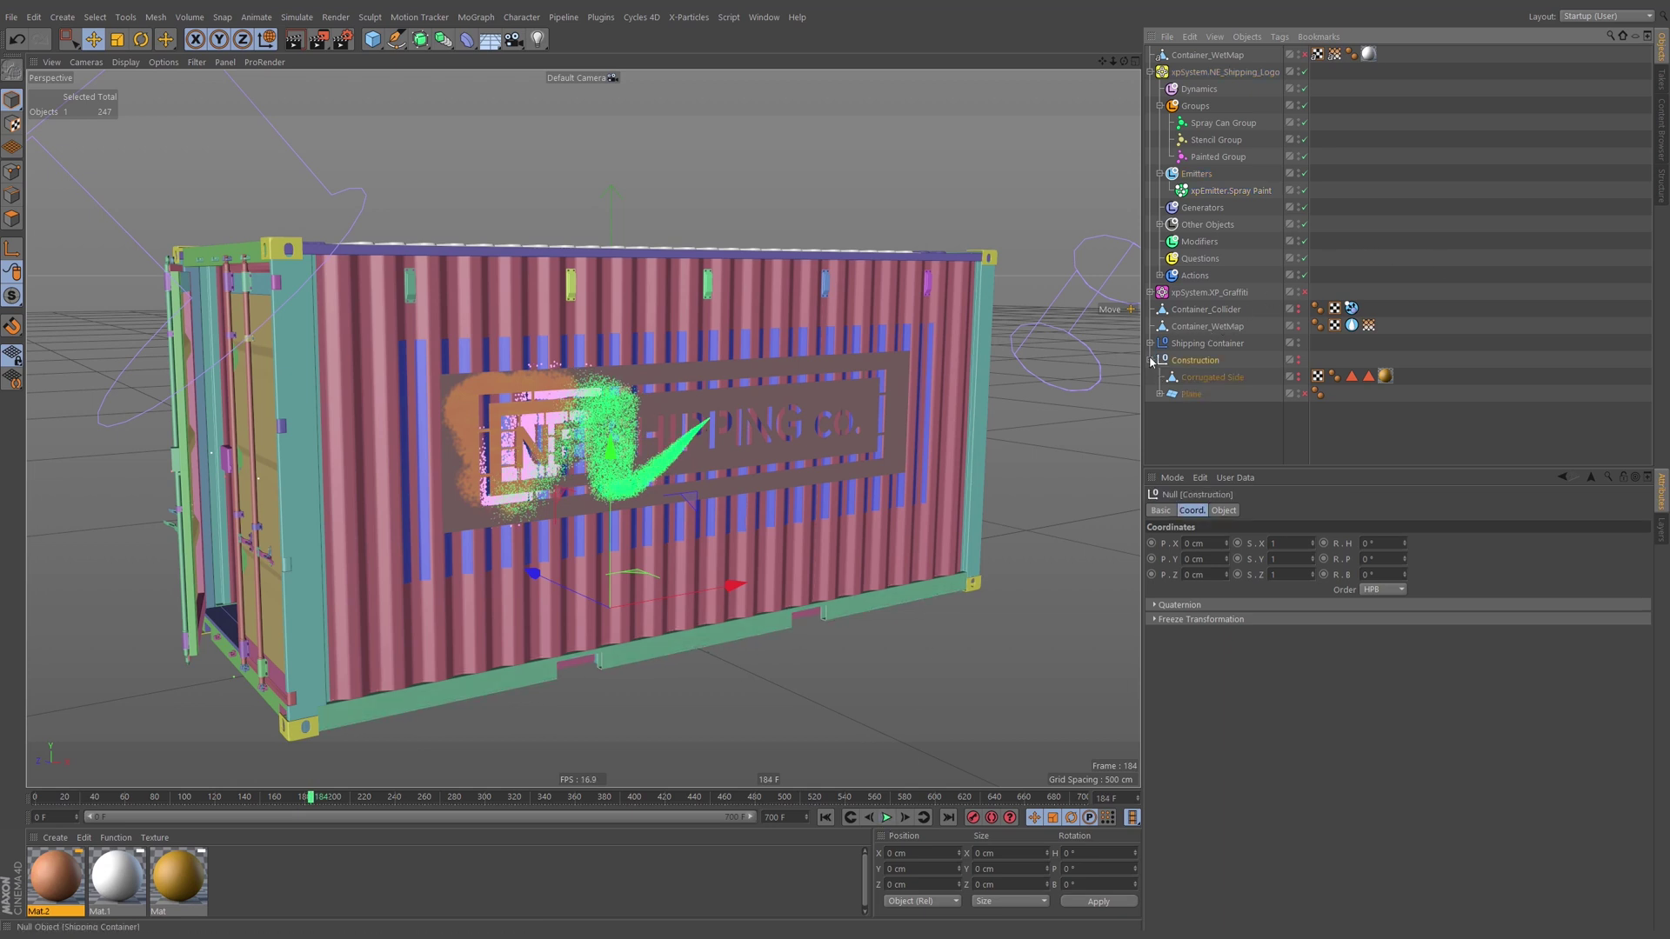
left_click(1150, 360)
left_click(1433, 233)
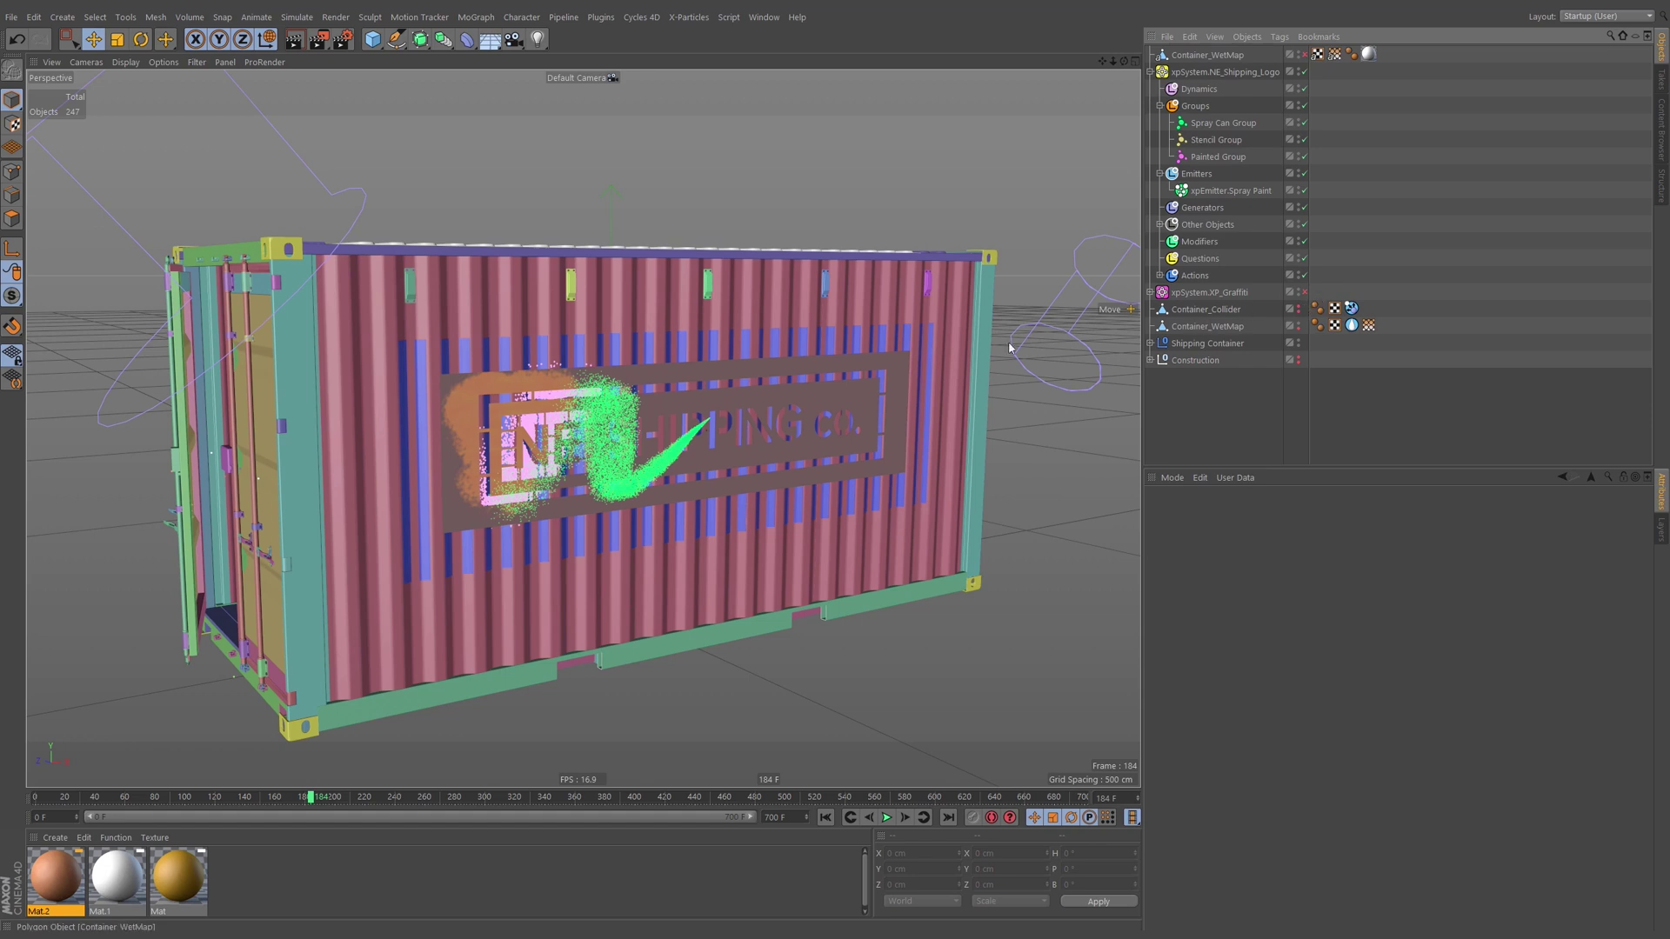
Assign Mat.1 to the live Container_WetMap and link the material's alpha Vertex Map shader to that object's vertex map.
left_click(1209, 327)
left_click_drag(937, 549, 887, 521)
double_click(111, 881)
left_click(235, 374)
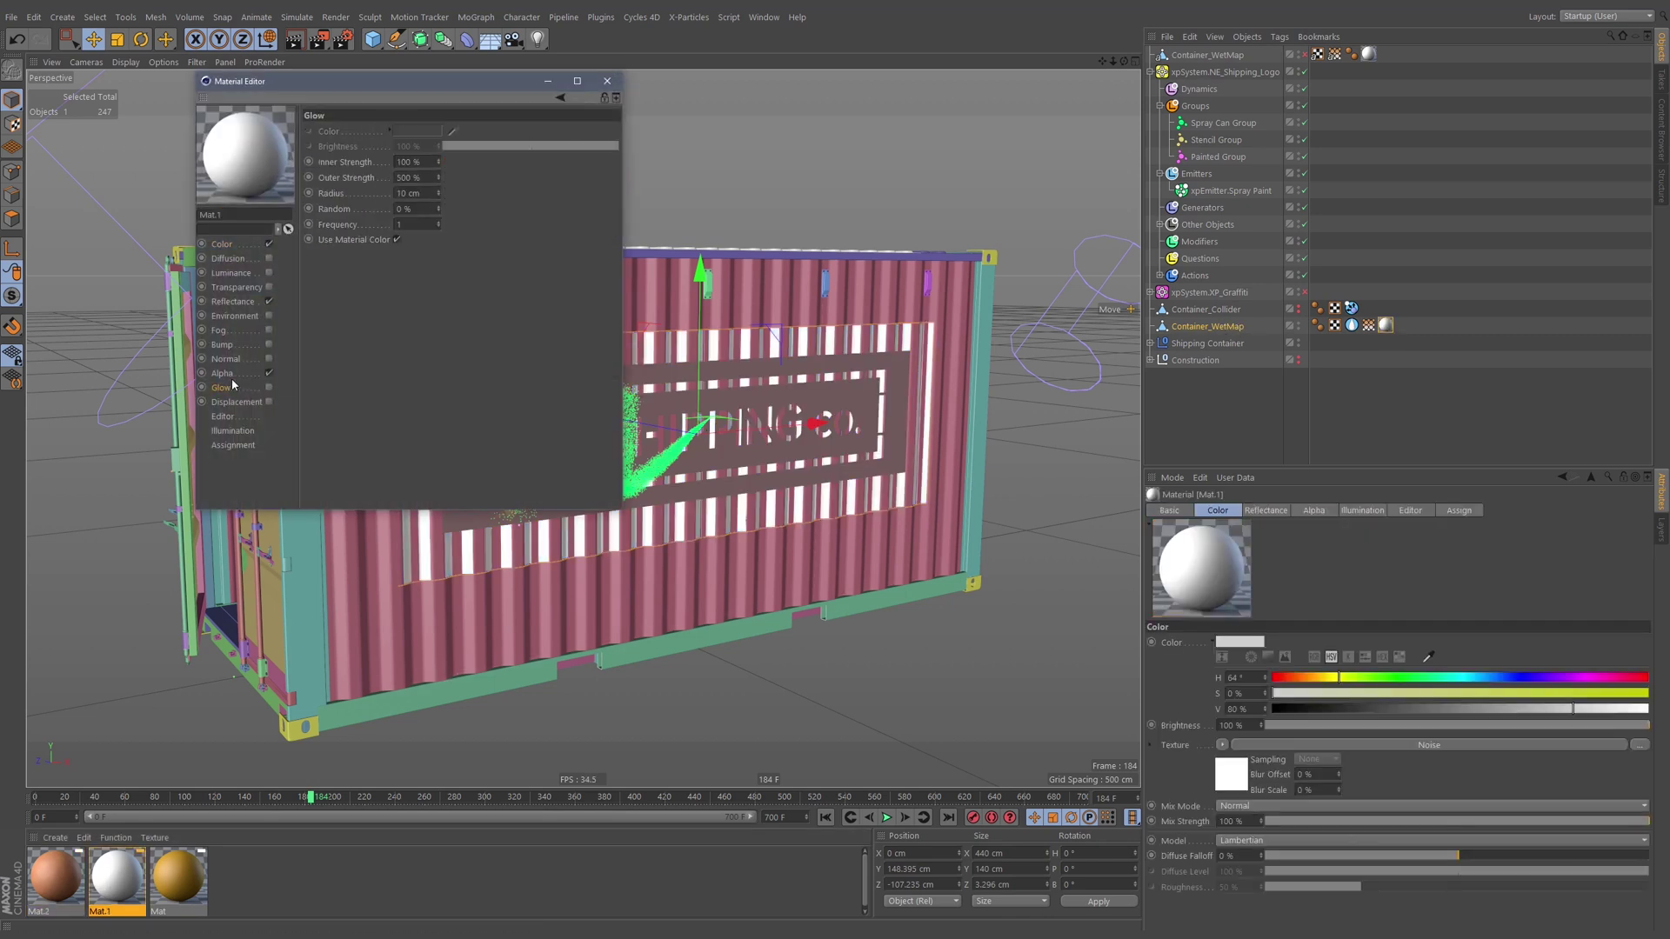
left_click(564, 205)
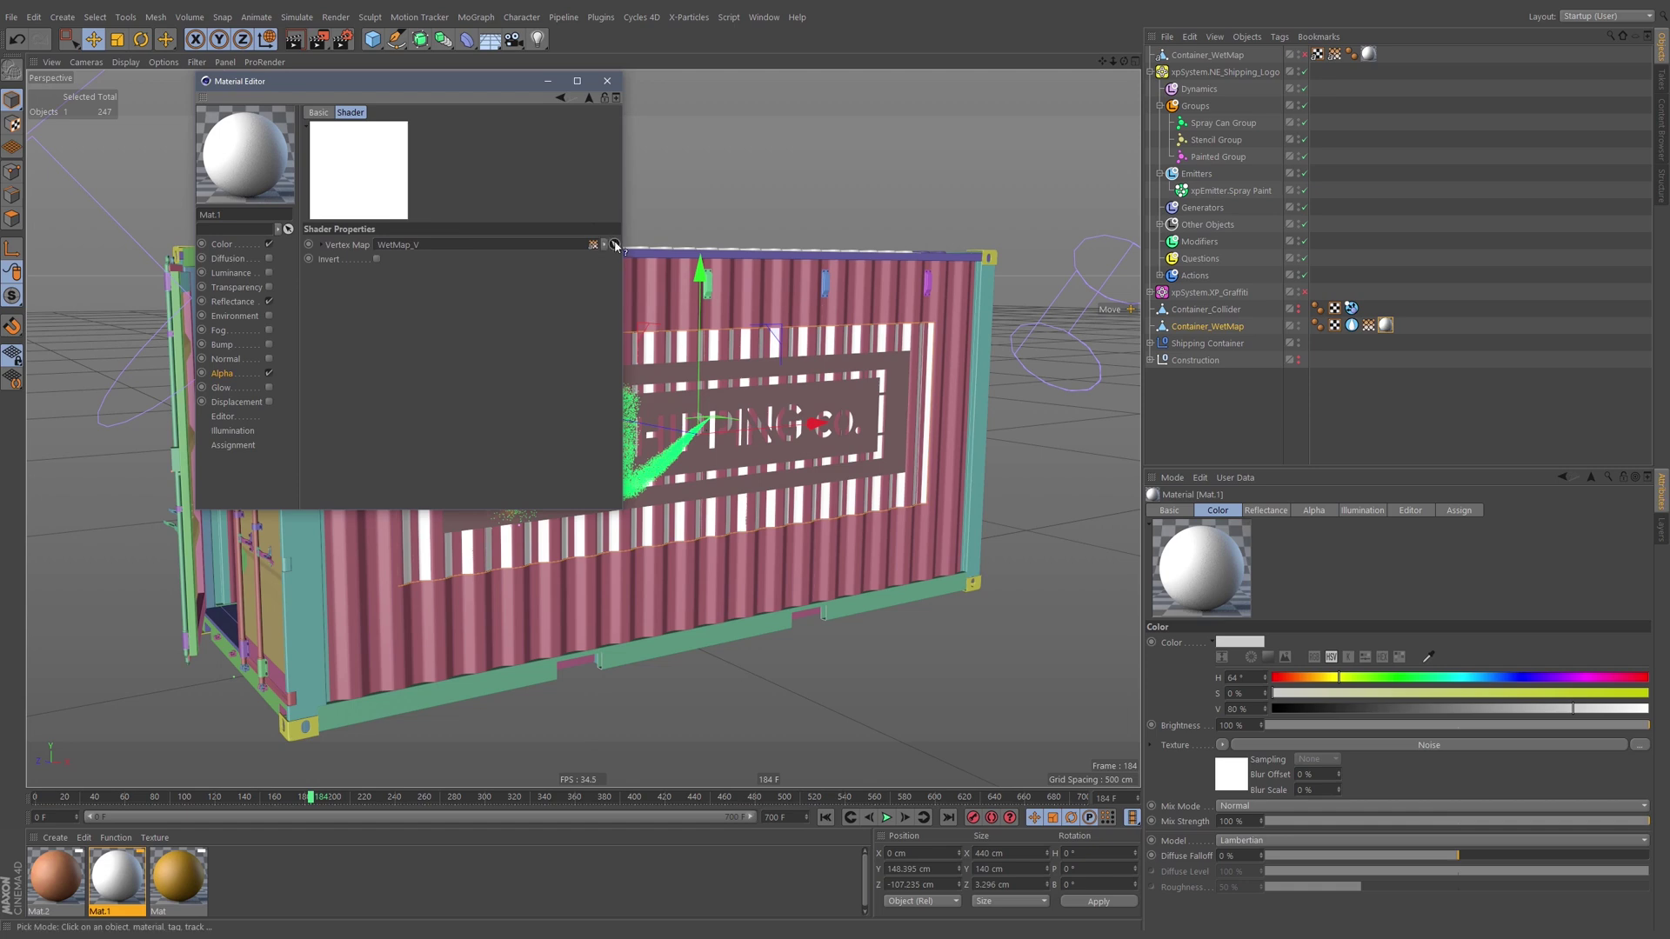
left_click(1369, 325)
left_click(607, 81)
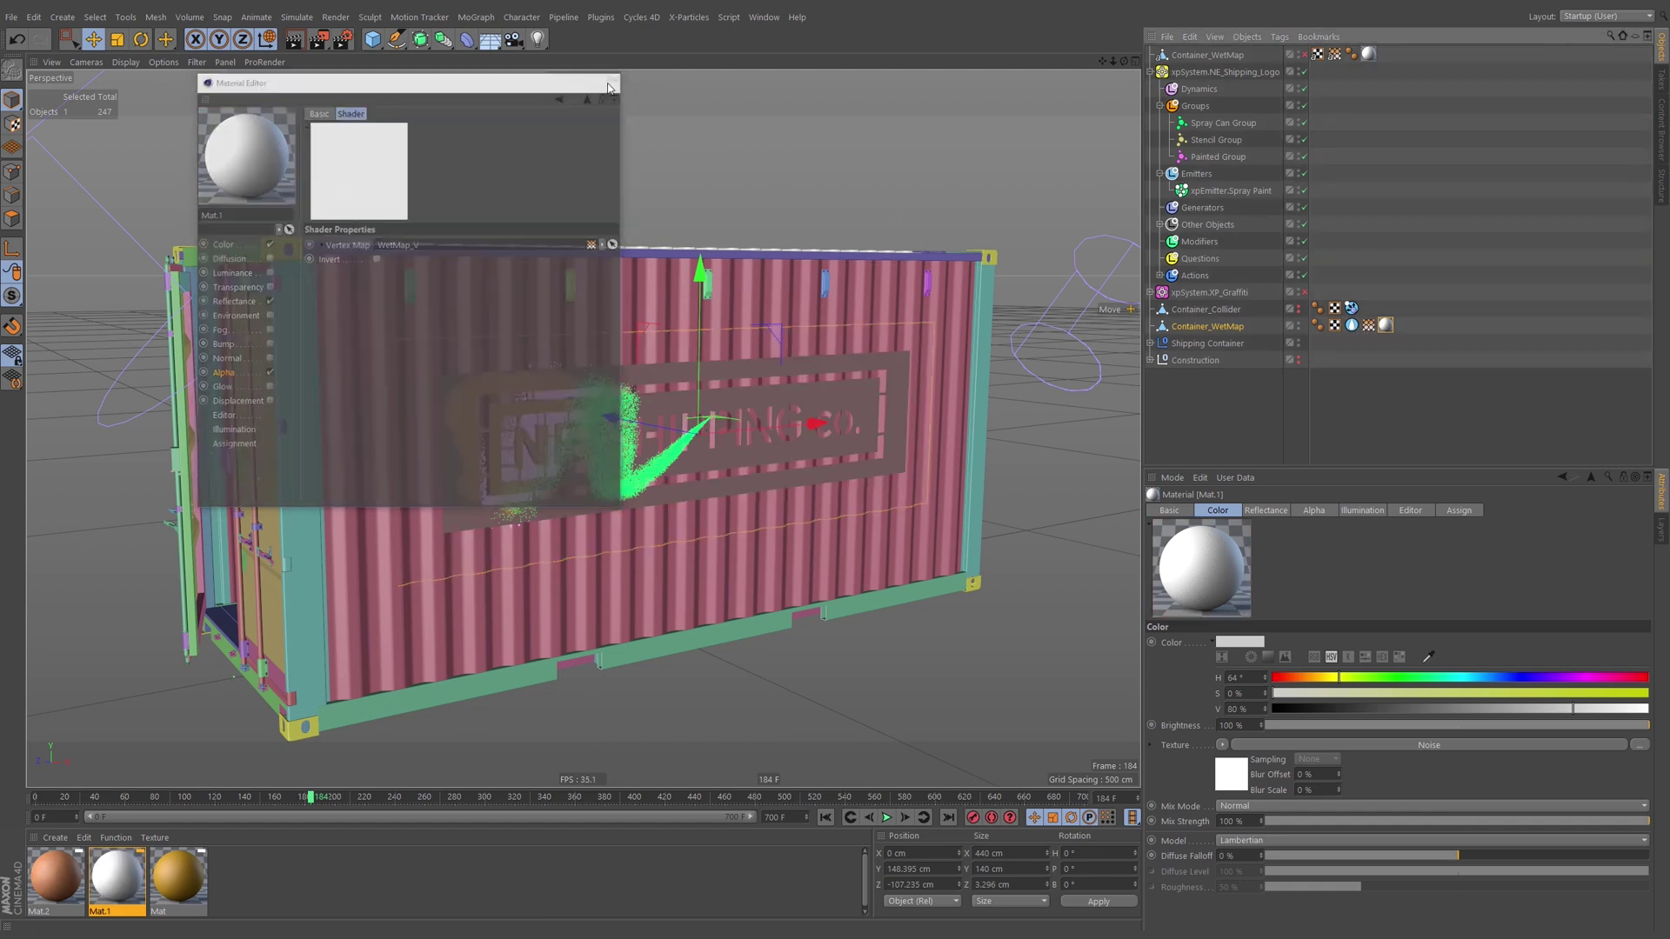
left_click(1088, 372)
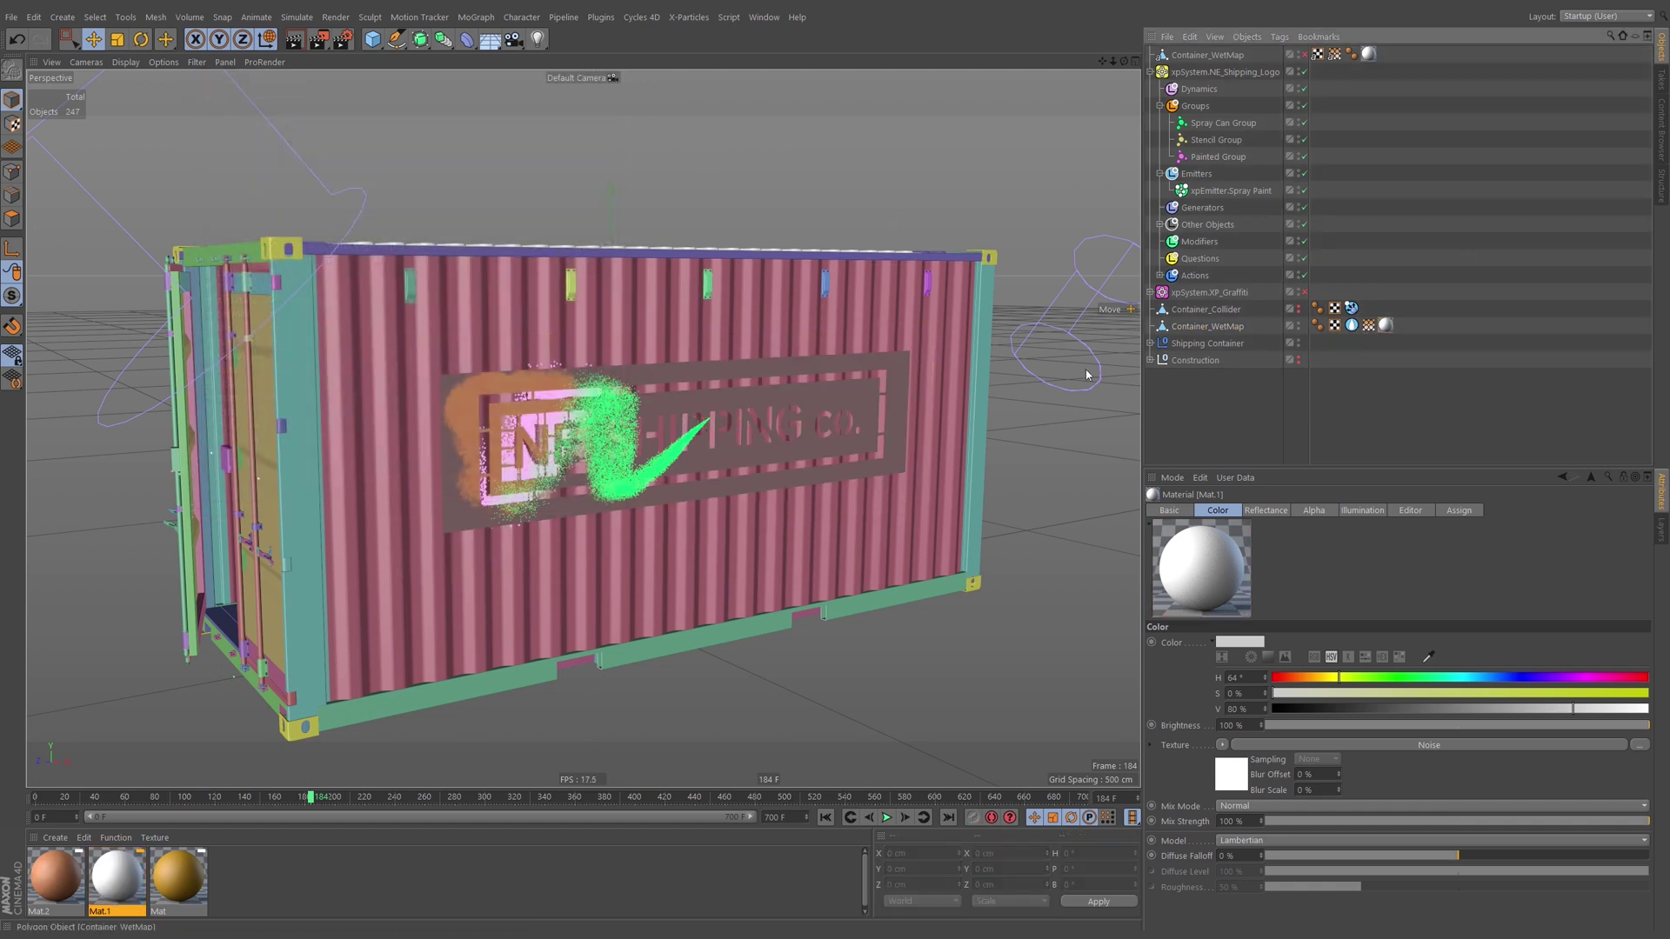
Toggle the visibility of xpSystem.NE_Shipping_Logo and disable the spray paint emitter.
left_click(1300, 73)
left_click(1299, 73)
left_click(1298, 192)
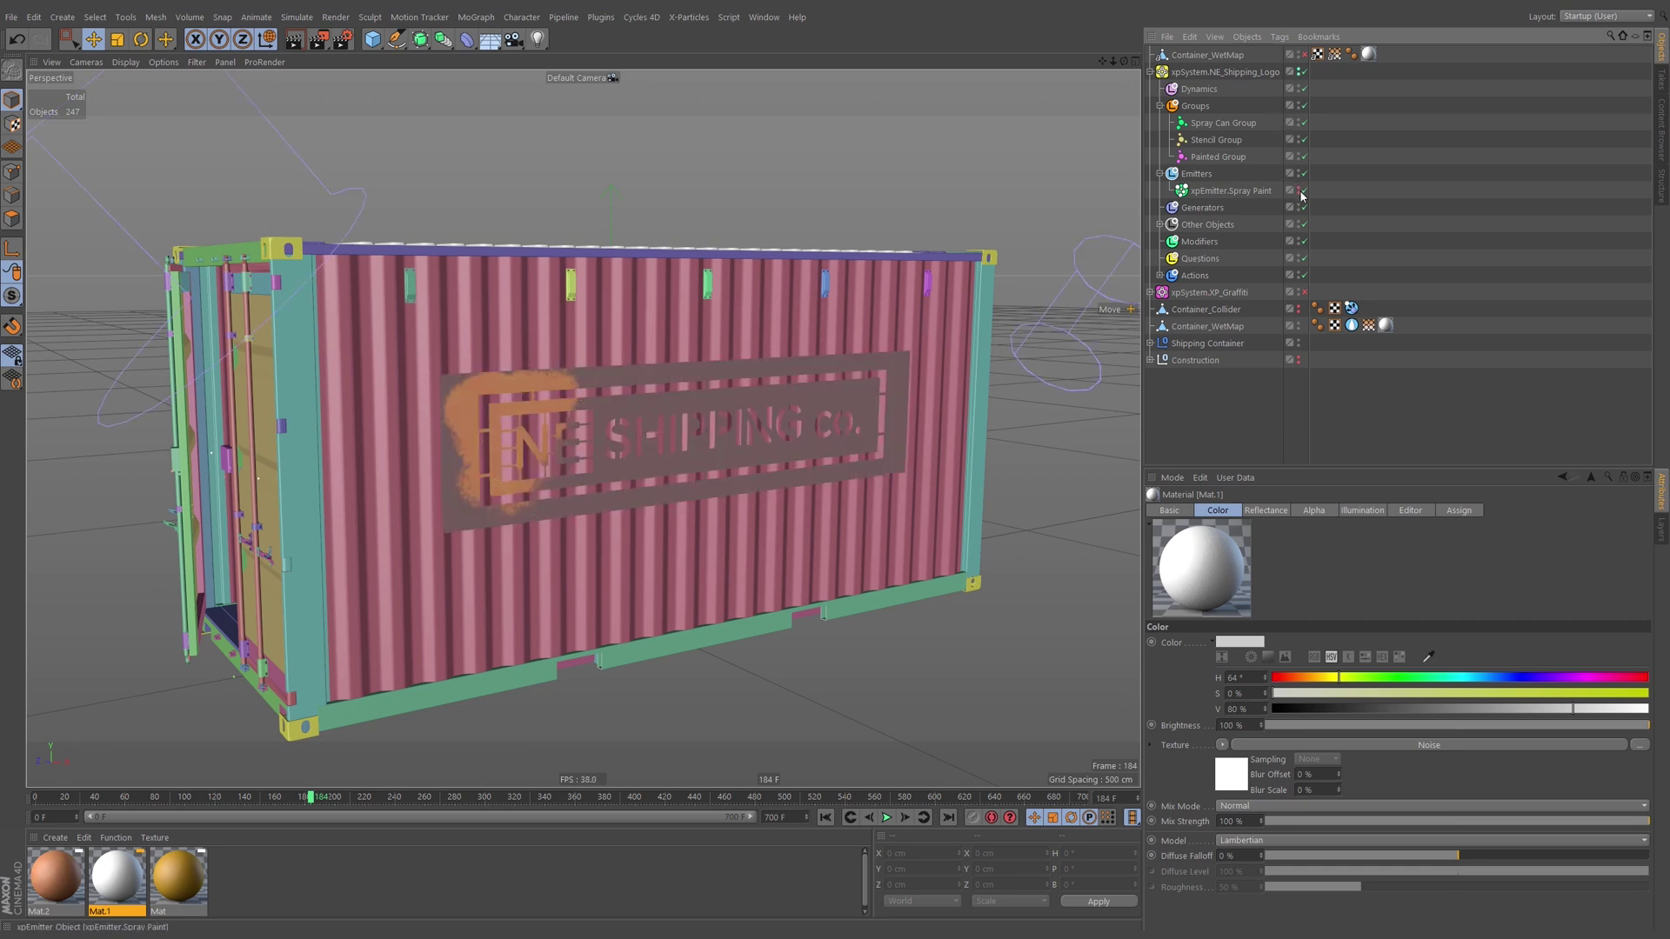
Delete the Mat.1 texture tag from the live Container_WetMap.
left_click(1386, 326)
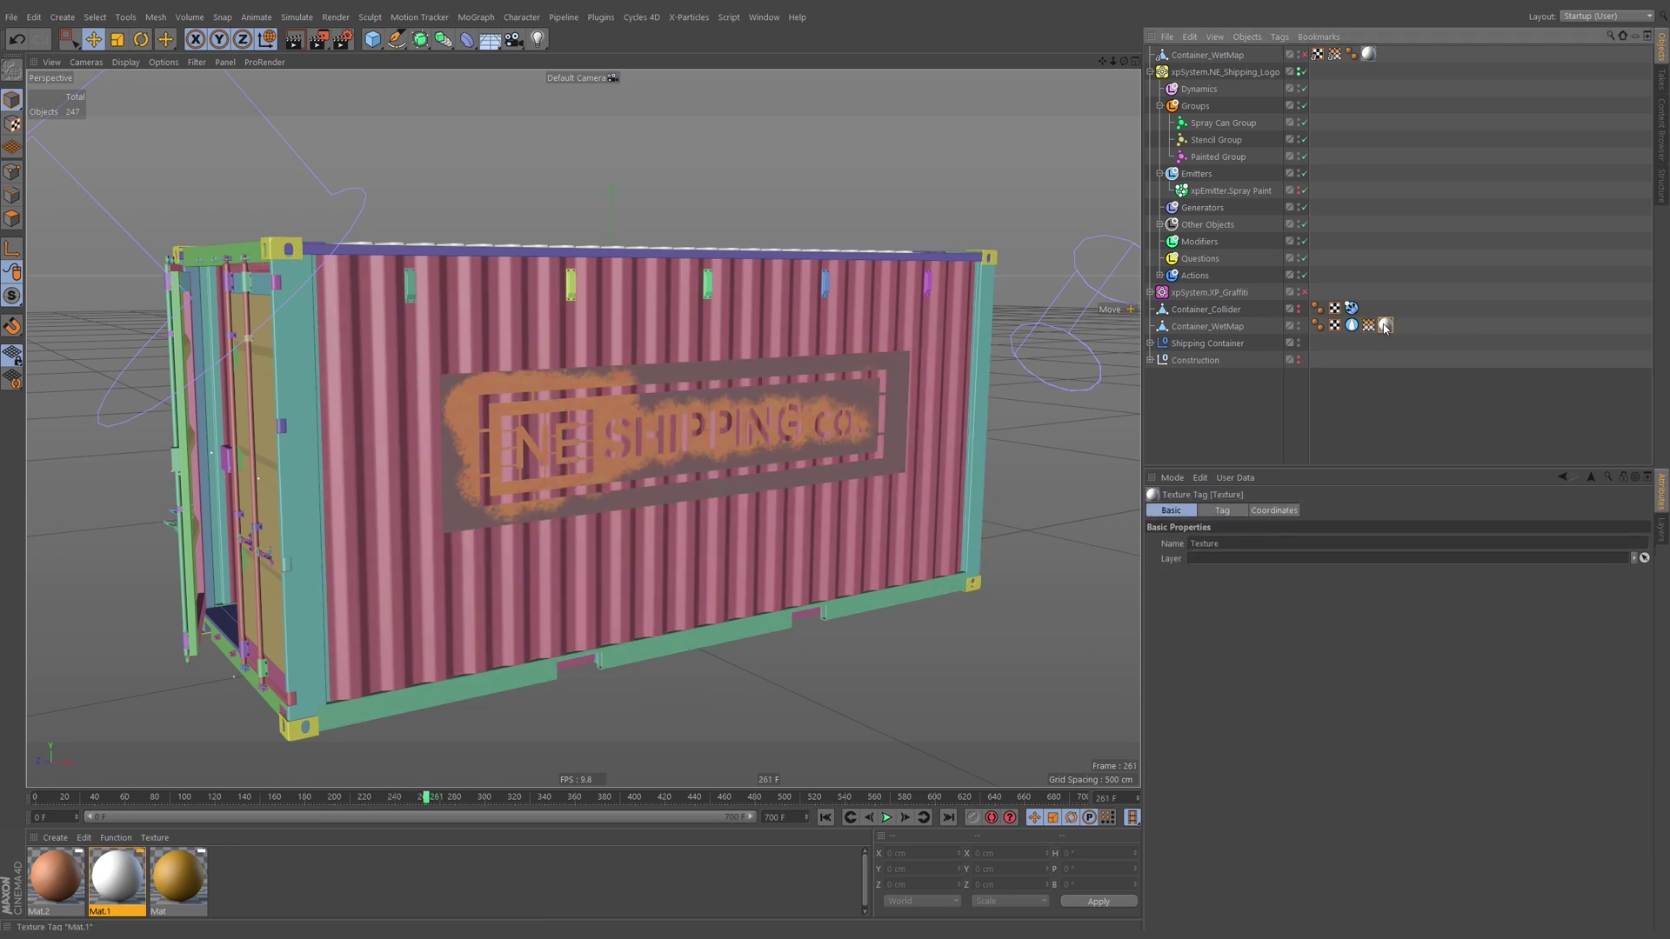
key("Delete")
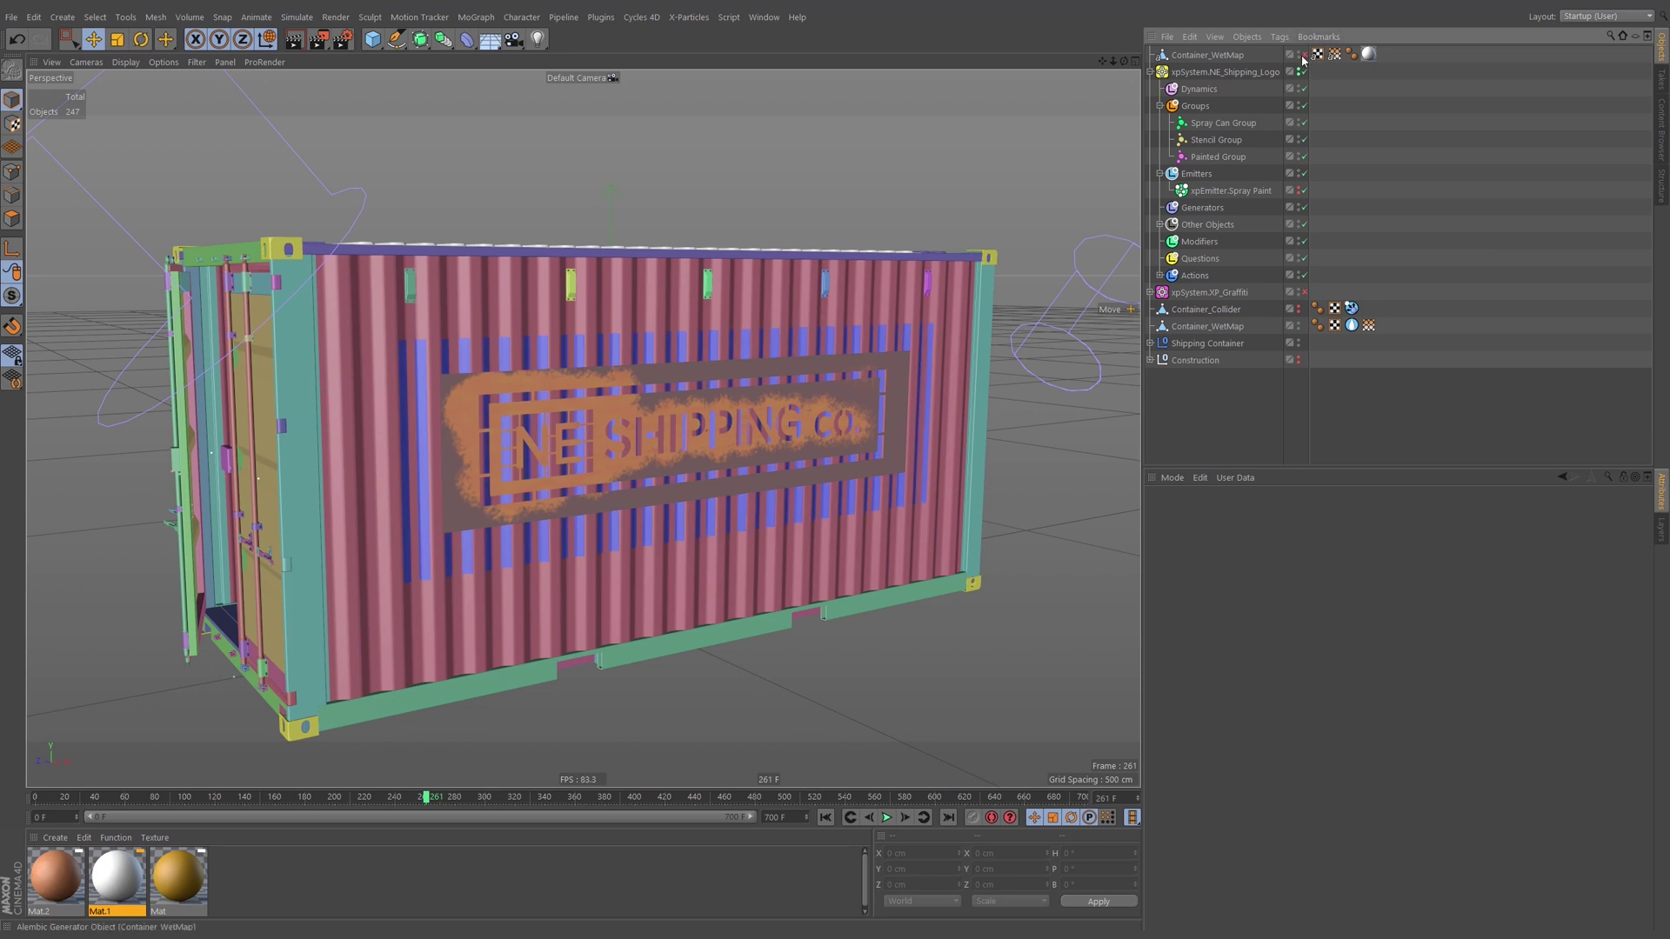
Hide the live Container_WetMap, enable its Alembic version, and move the Alembic directly below the live object.
double_click(1299, 328, "alt")
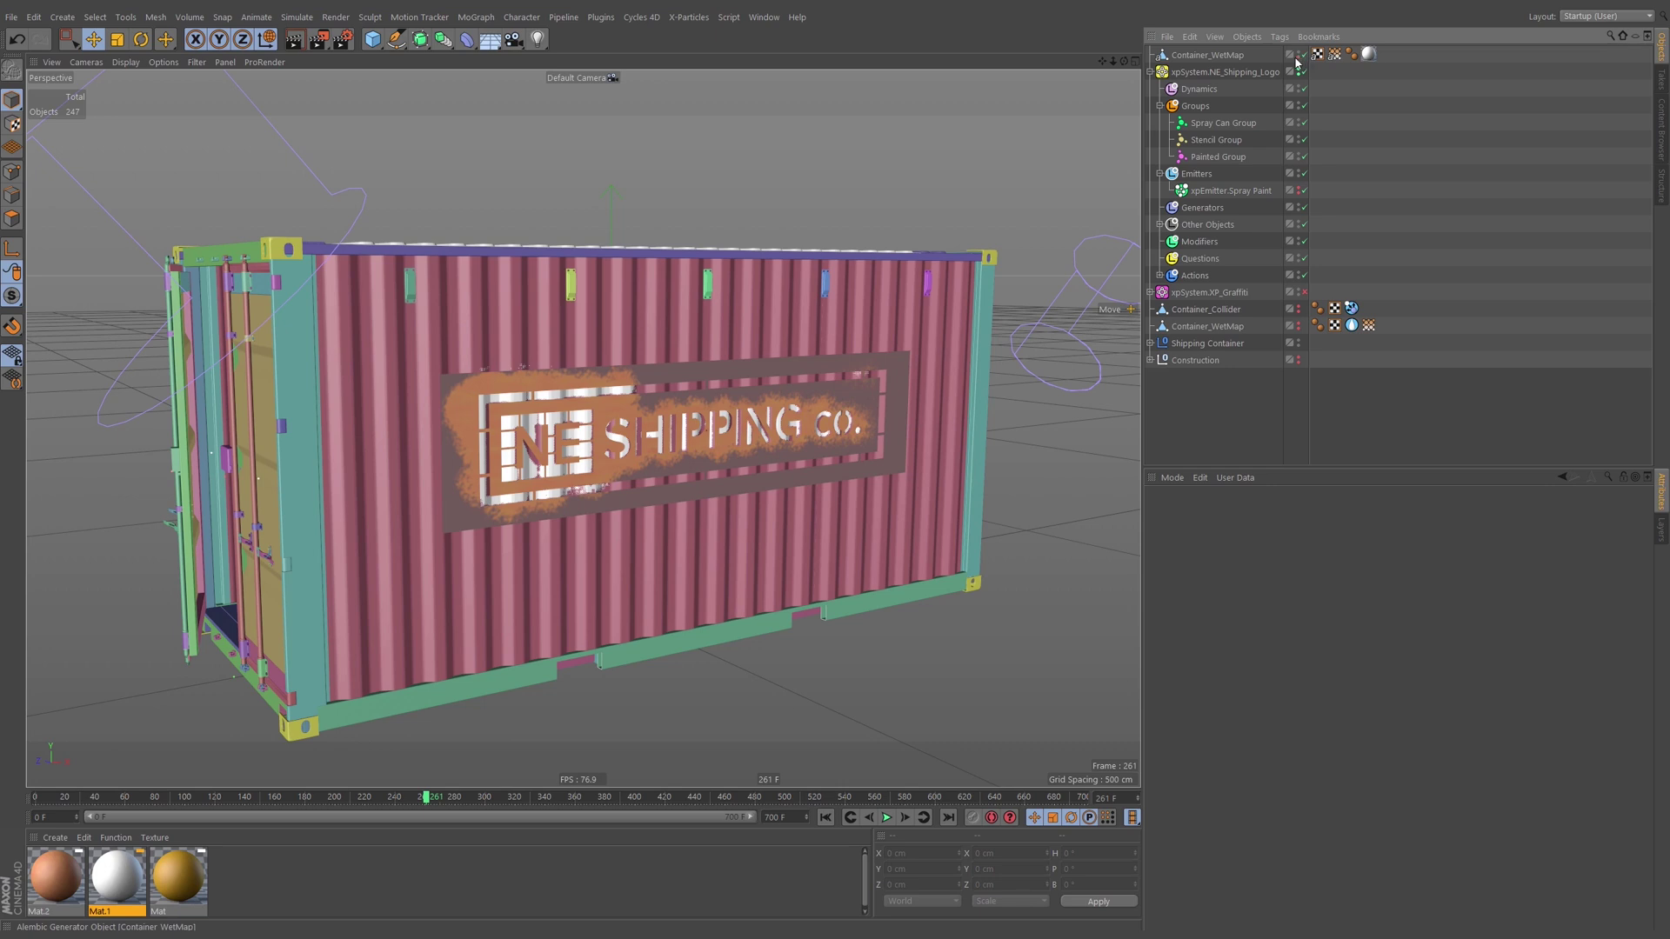
left_click(1210, 56)
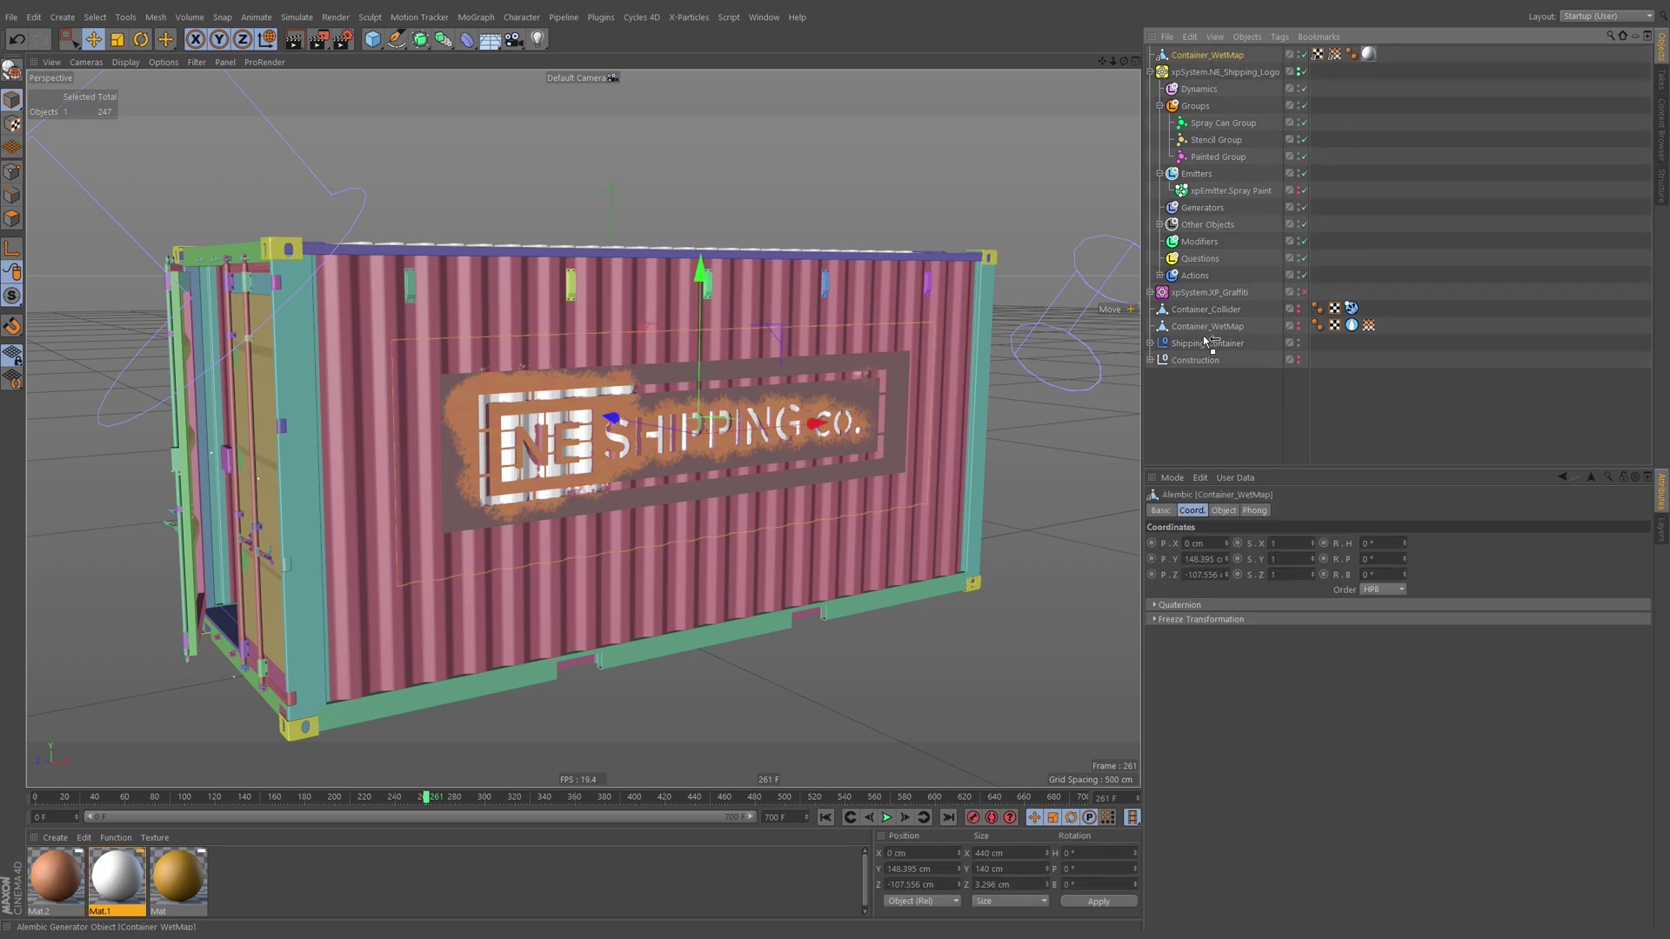
left_click_drag(1204, 335, 1205, 334)
Scrub the timeline to frame 543 and inspect the sprayed logo on the container's corrugated side through the stencil's removal.
left_click_drag(426, 793, 480, 808)
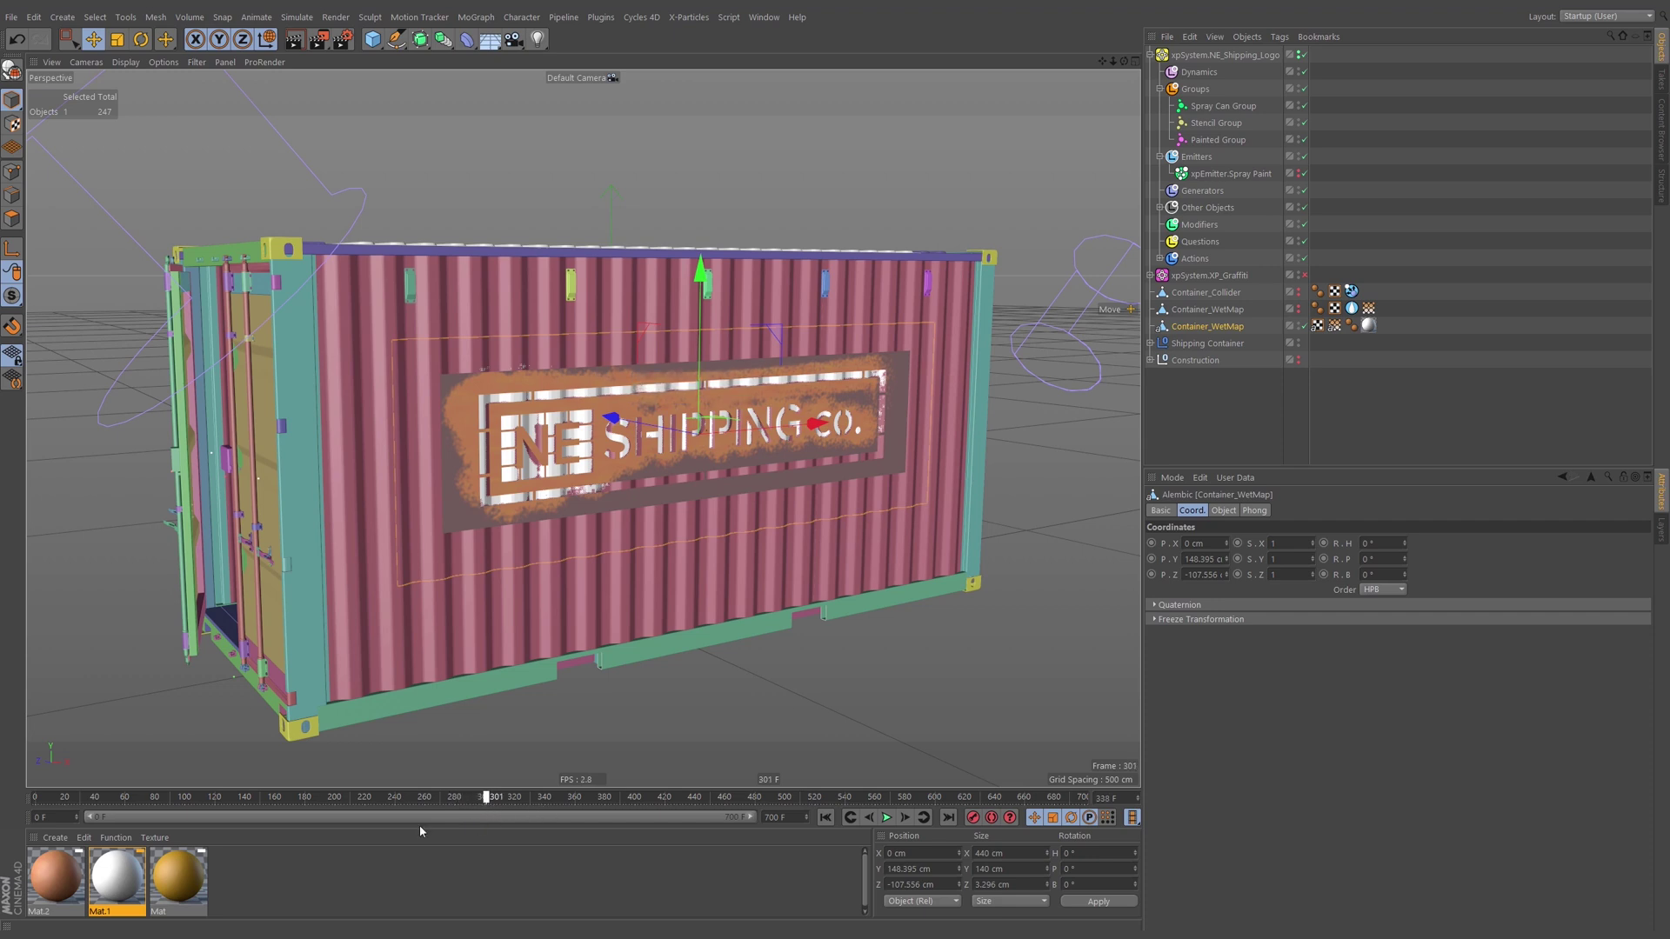
left_click(549, 805)
left_click_drag(588, 804, 648, 807)
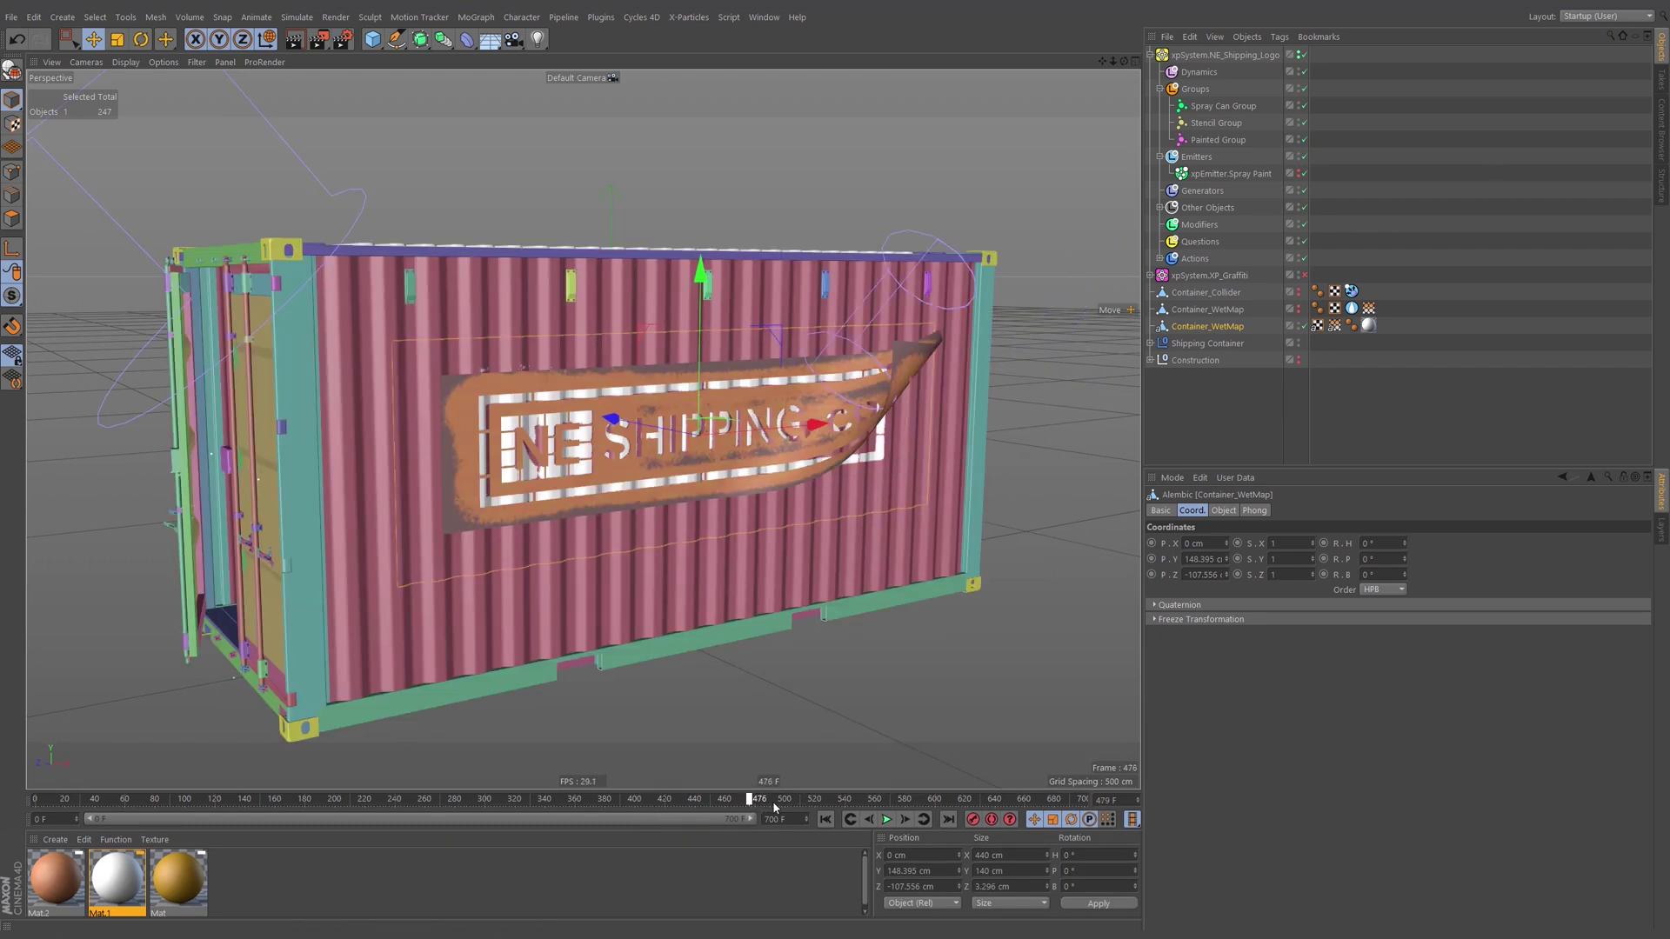
left_click_drag(814, 812, 850, 806)
left_click_drag(778, 499, 731, 498, "alt")
scroll(754, 449, "up", 2)
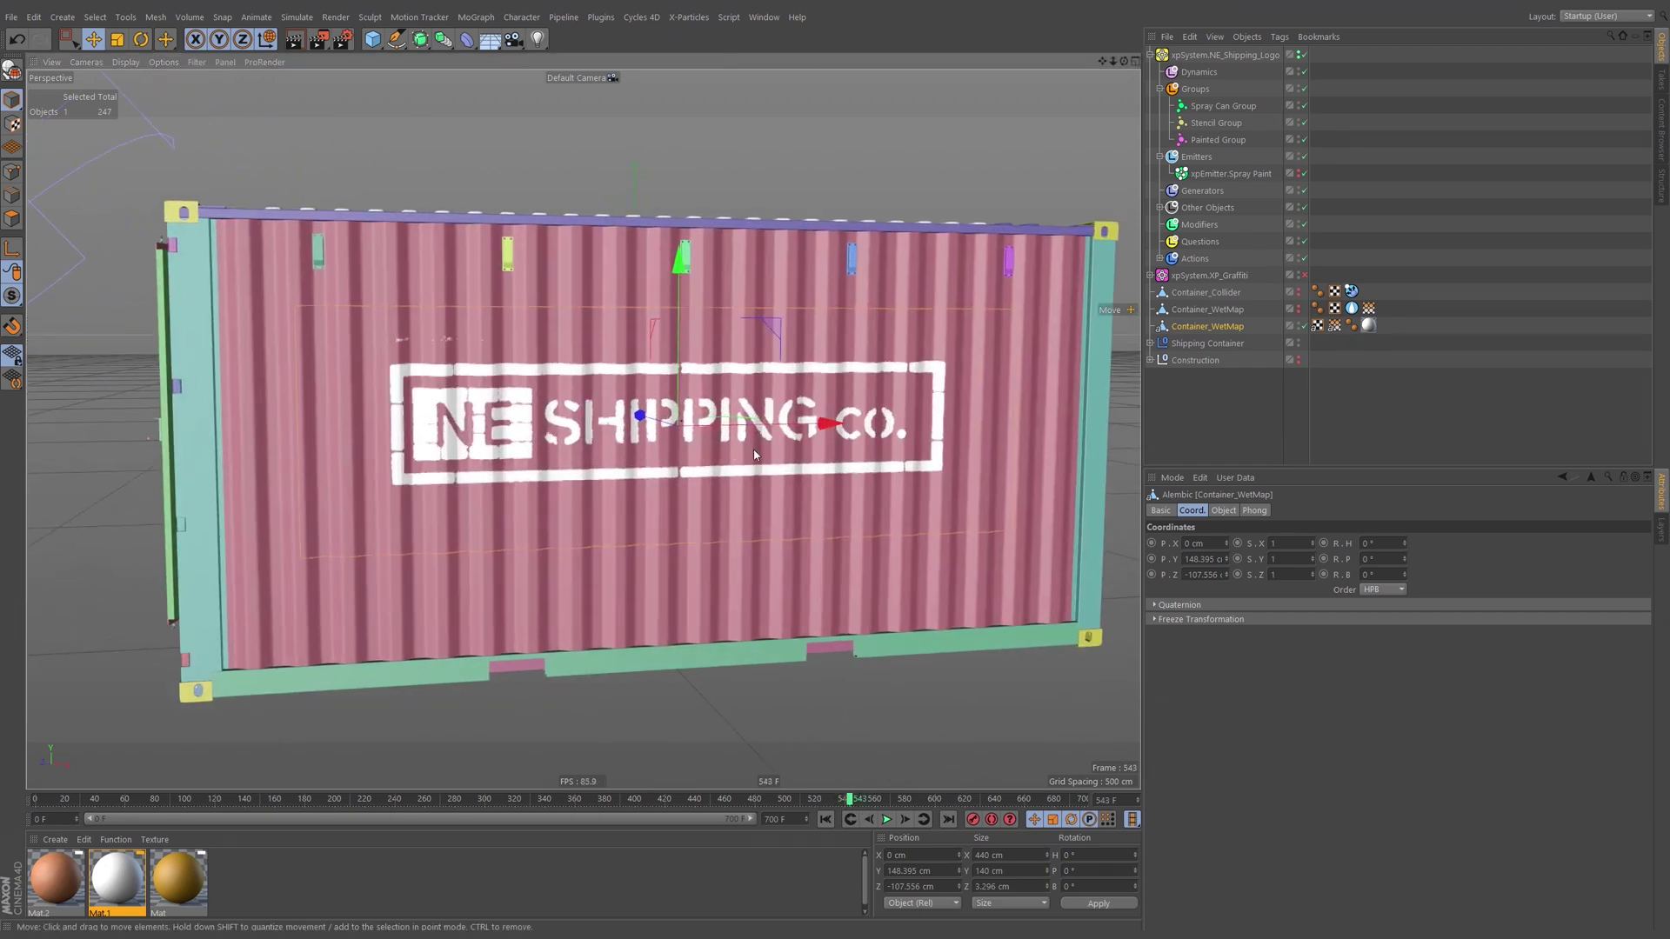
left_click_drag(458, 417, 594, 383, "alt")
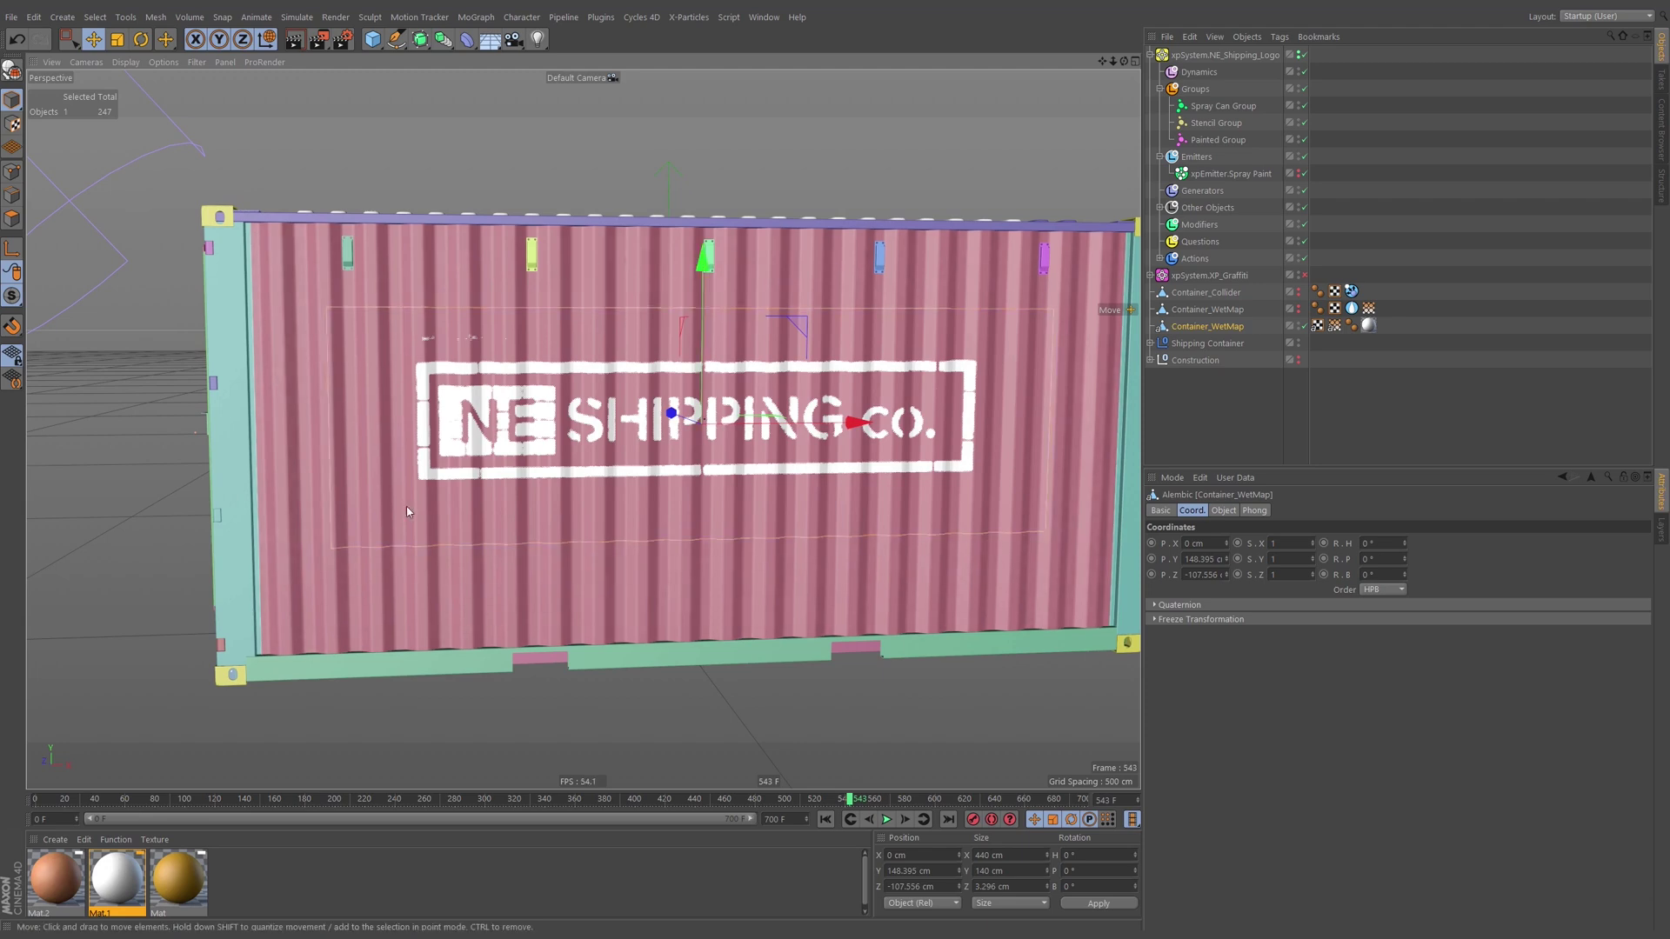